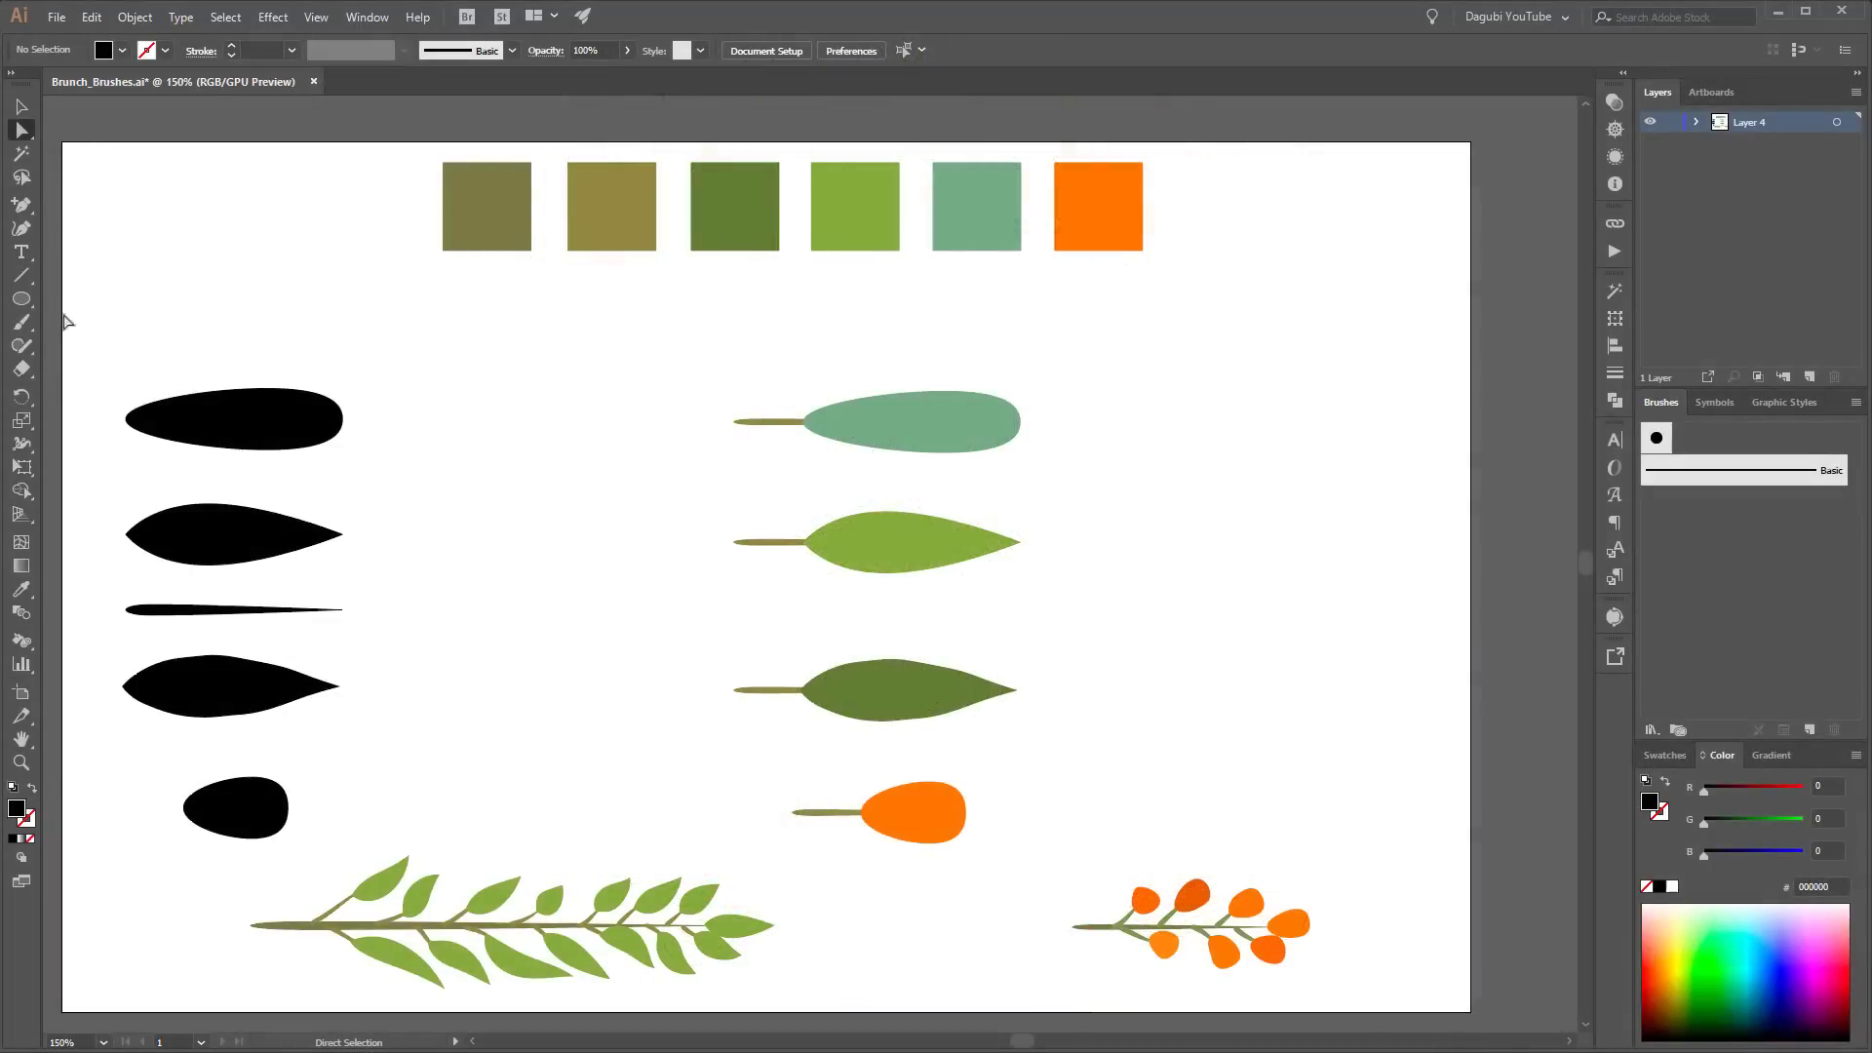
Step: Draw a black ellipse about 60 × 16 mm beside the top reference leaf and shift its middle anchors right into a rounded leaf
{"action": "left_click_drag", "start_coordinate": [404, 392], "coordinate": [655, 459]}
{"action": "key", "text": "a"}
{"action": "left_click_drag", "start_coordinate": [547, 515], "coordinate": [545, 526]}
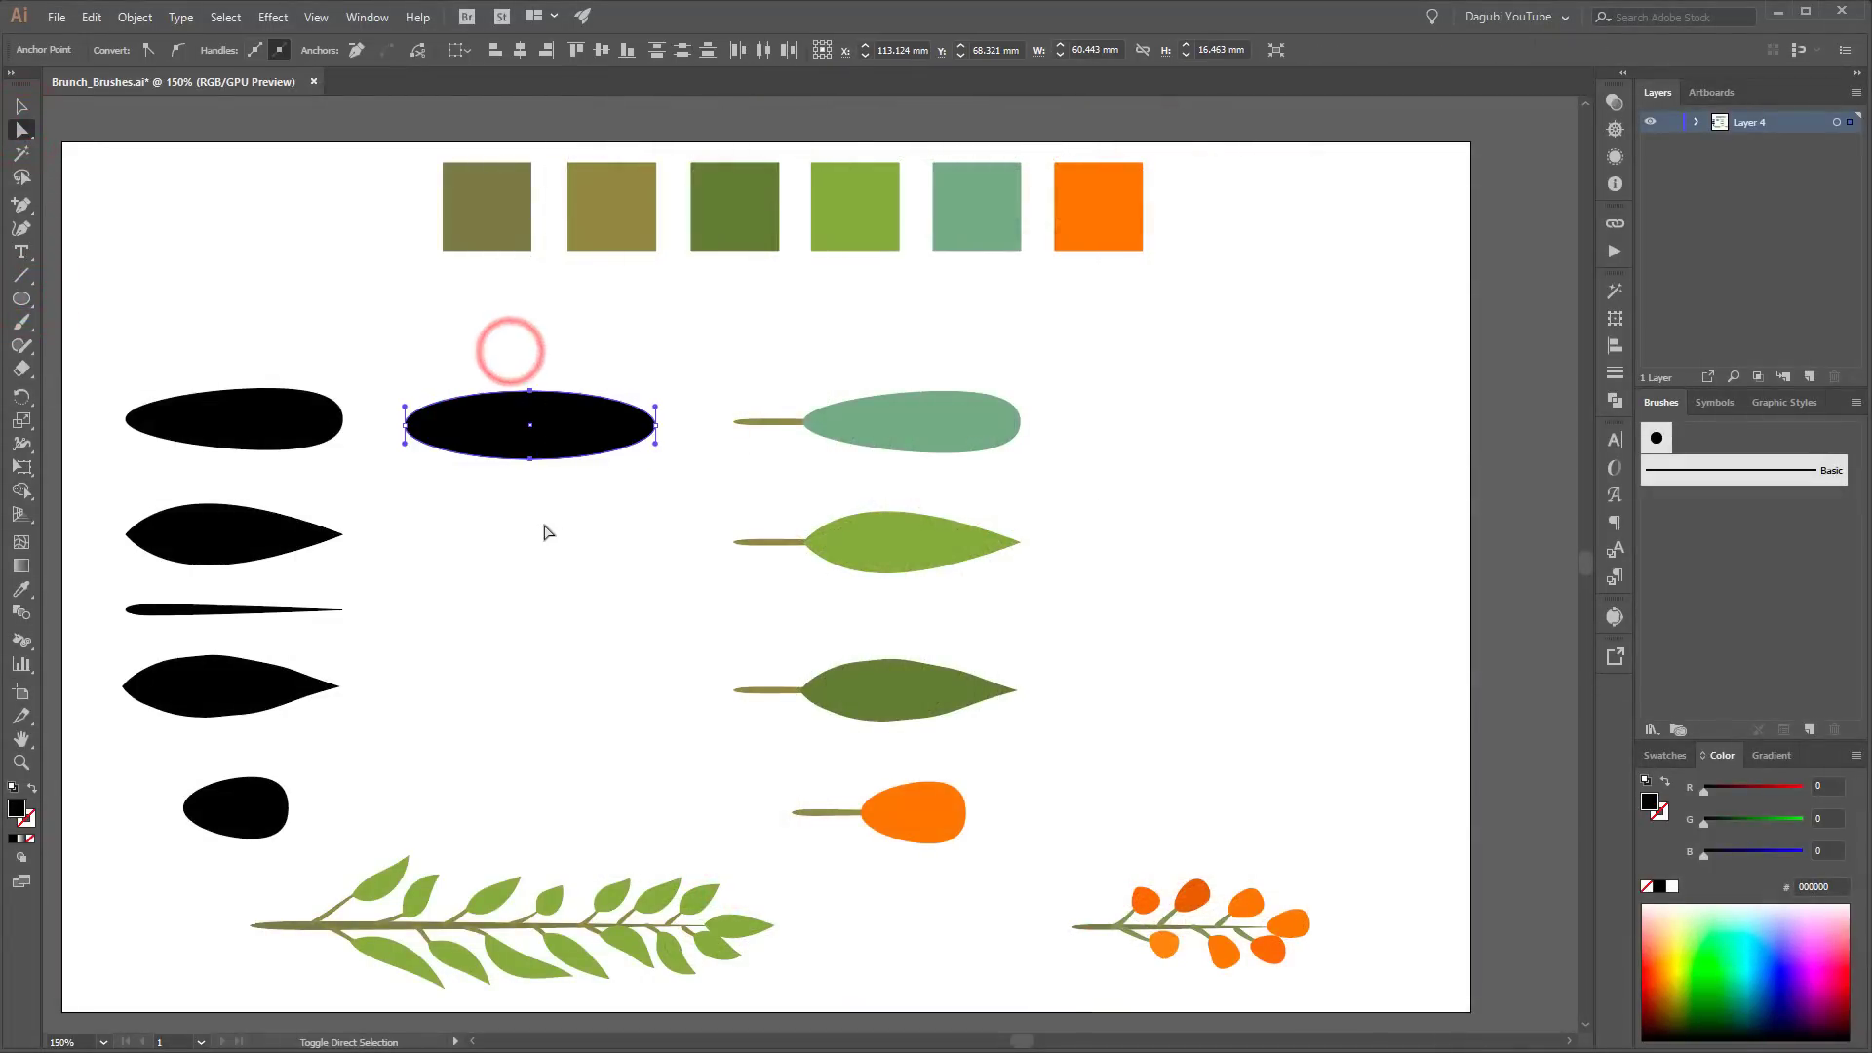
{"action": "key", "text": "shift+Right"}
{"action": "key", "text": "shift+Right"}
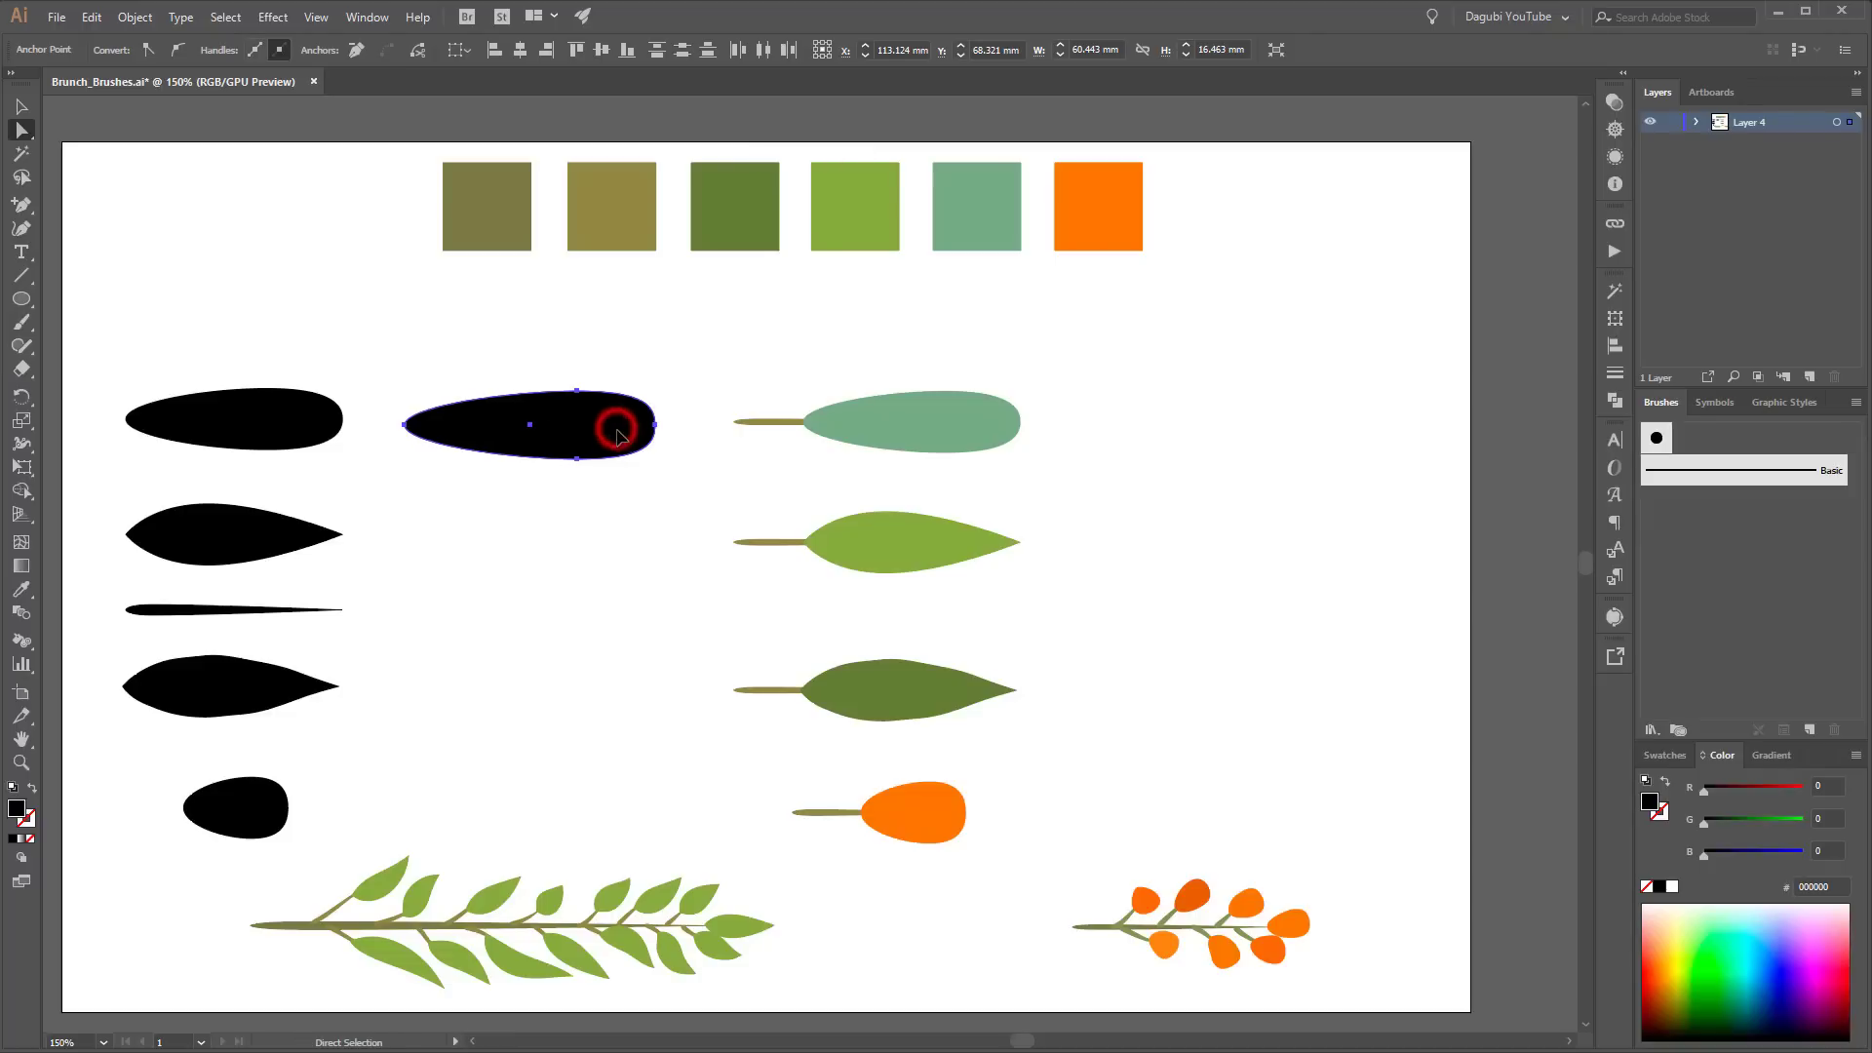
Step: Duplicate the rounded leaf straight down beside the fourth reference shape and flip the copy horizontally
{"action": "left_click_drag", "start_coordinate": [617, 436], "coordinate": [591, 696]}
{"action": "left_click", "coordinate": [1615, 318]}
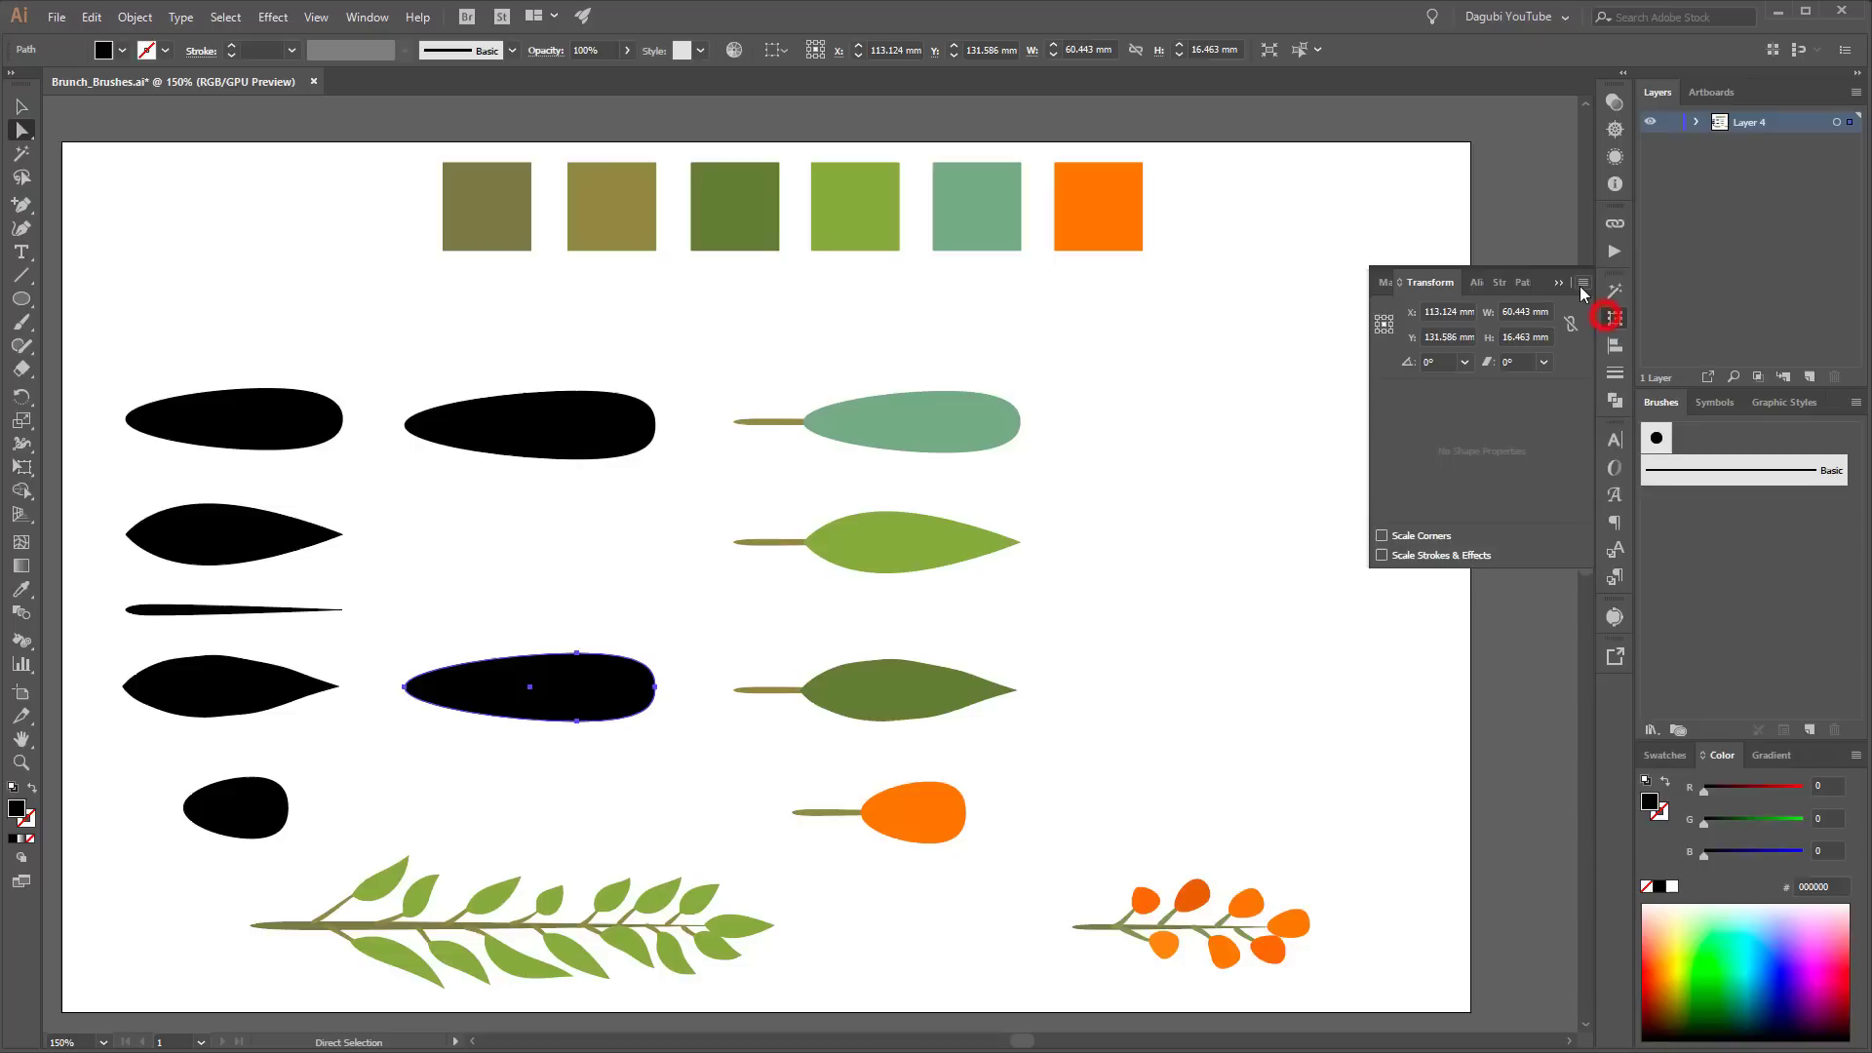
{"action": "left_click", "coordinate": [1583, 283]}
{"action": "left_click", "coordinate": [1643, 340]}
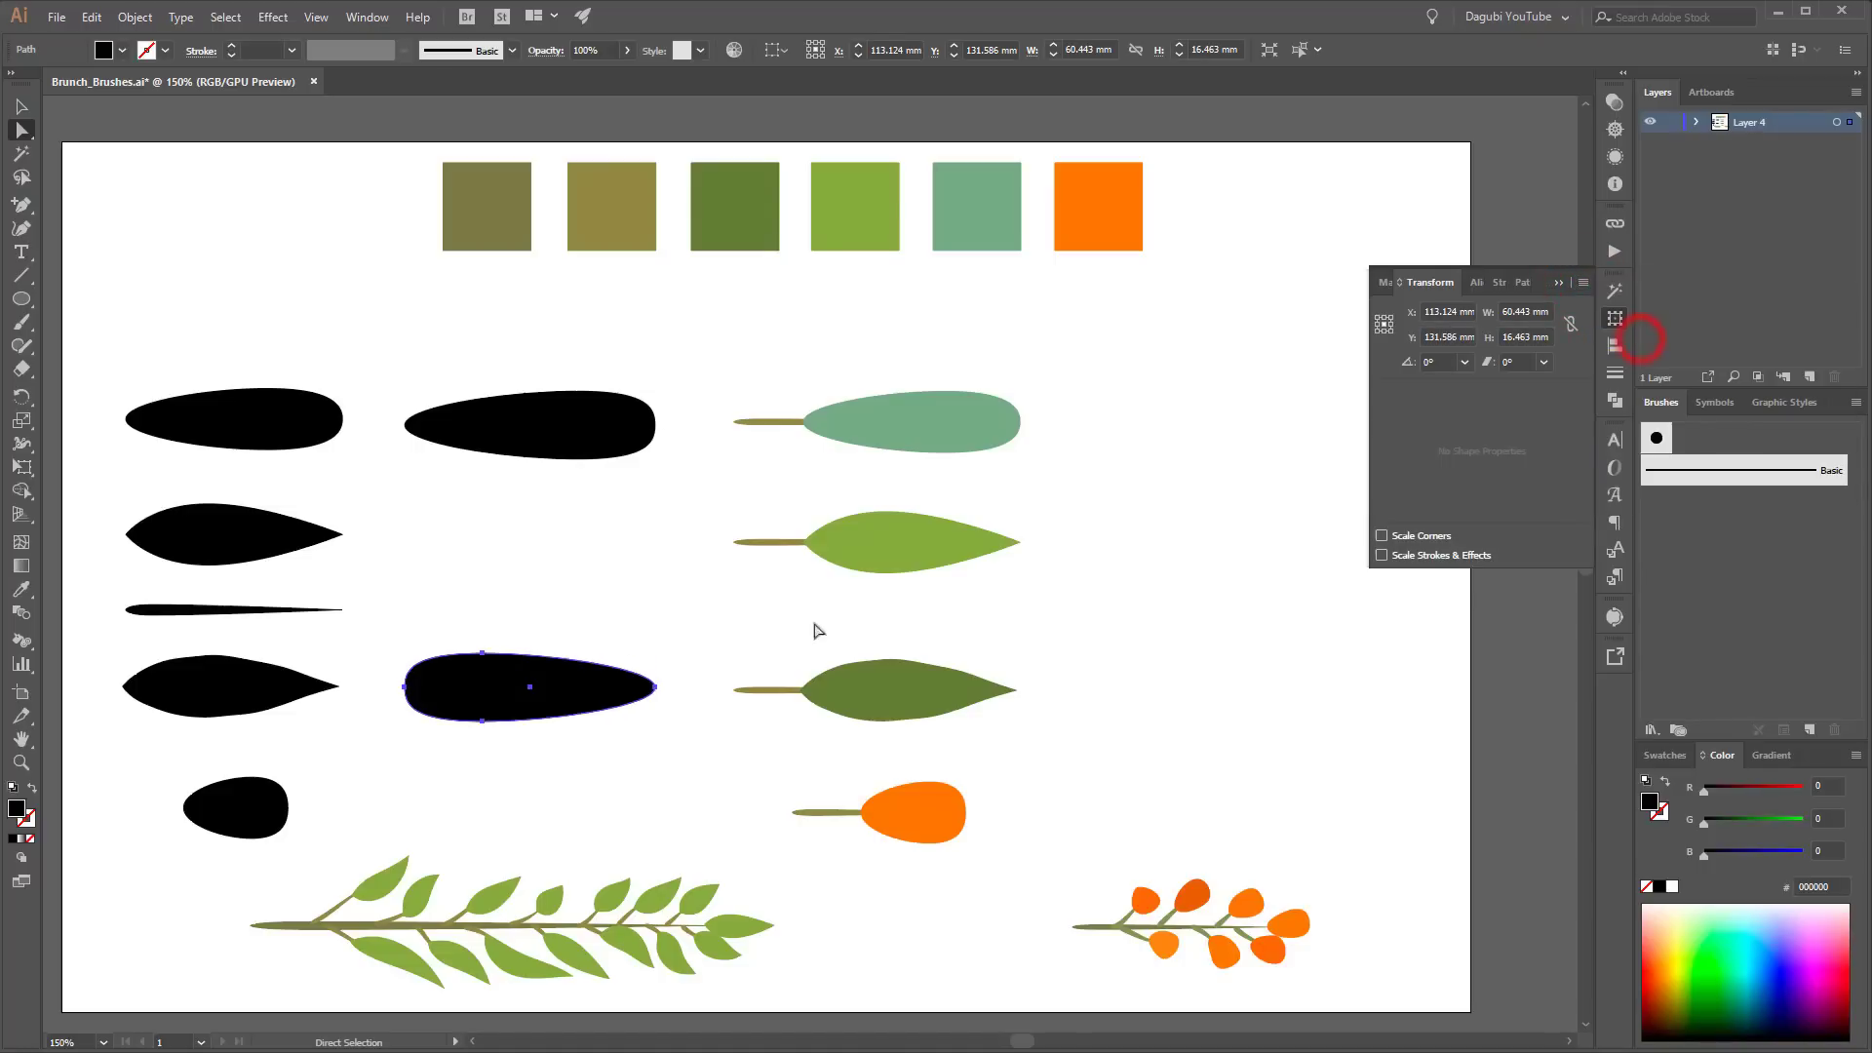
Step: Convert both end anchors of the flipped leaf to corners and nudge its two middle anchors slightly right
{"action": "left_click", "coordinate": [403, 688]}
{"action": "left_click", "coordinate": [656, 688]}
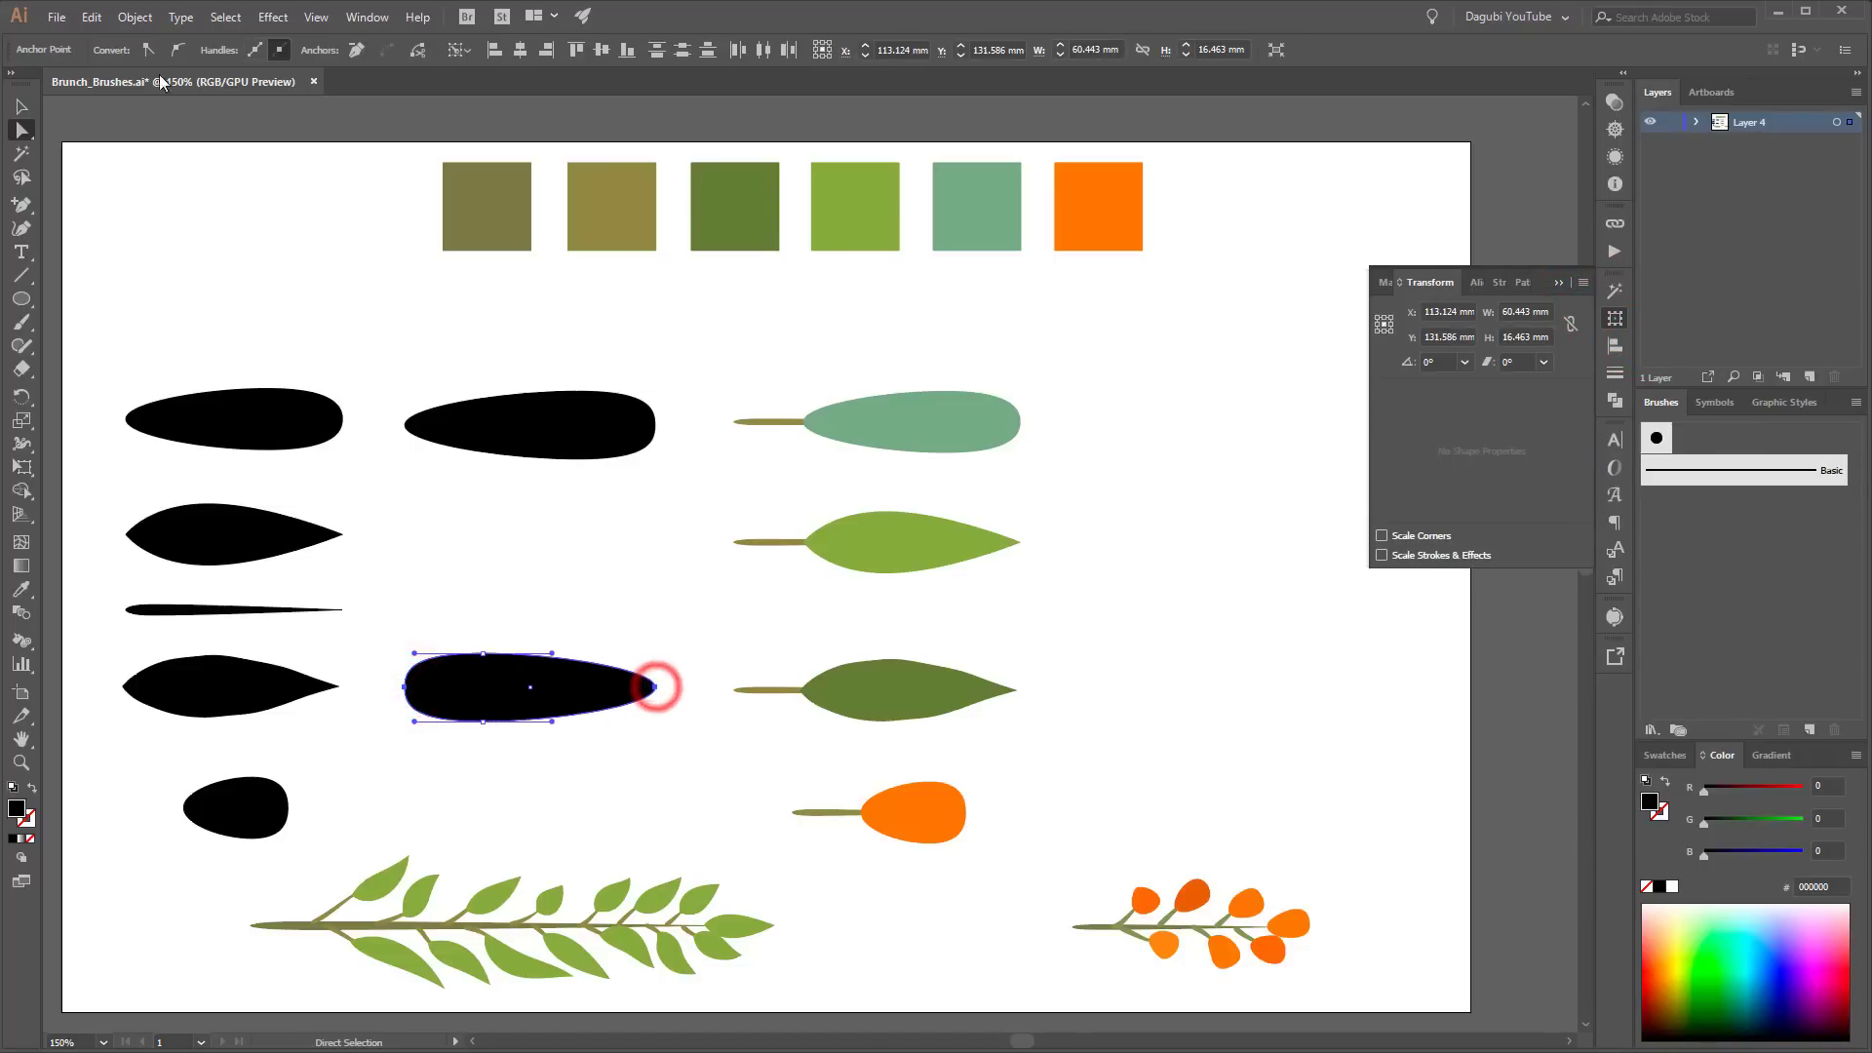
{"action": "left_click", "coordinate": [148, 50]}
{"action": "left_click", "coordinate": [486, 577]}
{"action": "left_click", "coordinate": [487, 676]}
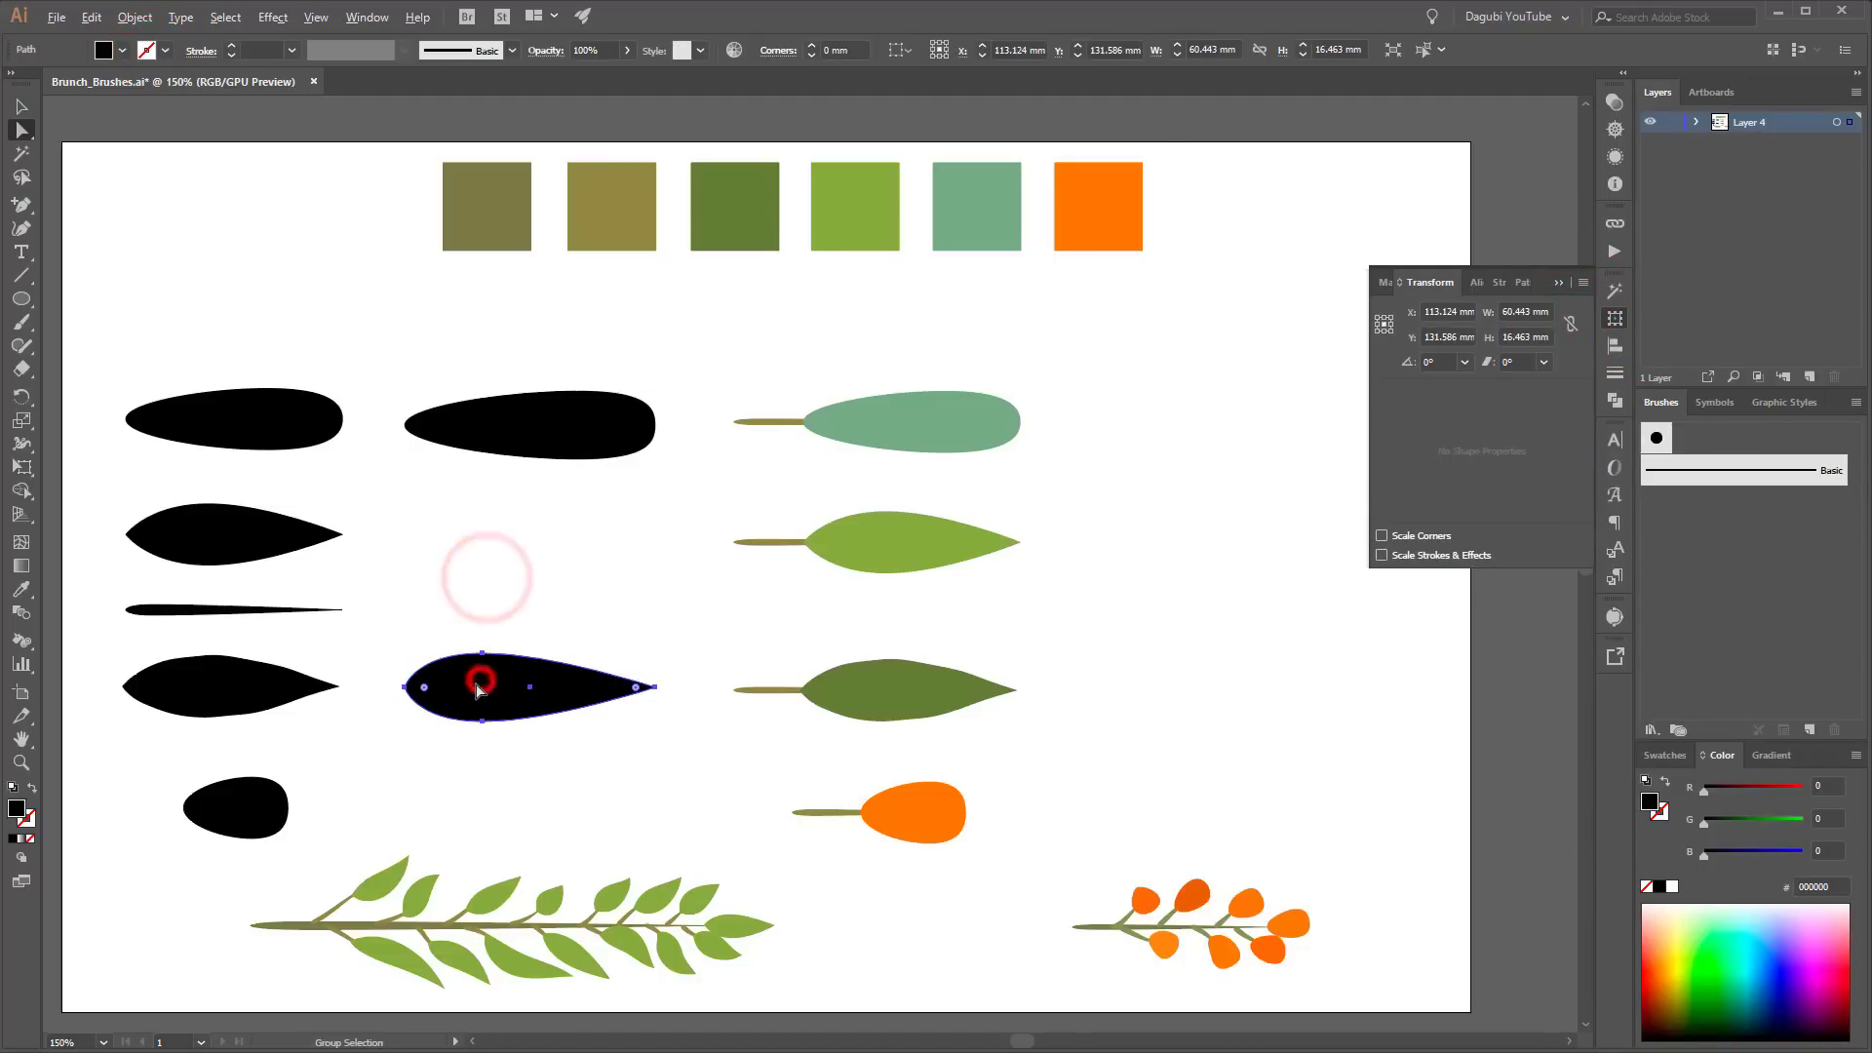
{"action": "scroll", "coordinate": [477, 678], "scroll_direction": "up", "scroll_amount": 3}
{"action": "left_click_drag", "start_coordinate": [474, 568], "coordinate": [518, 855]}
{"action": "key", "text": "shift+Right"}
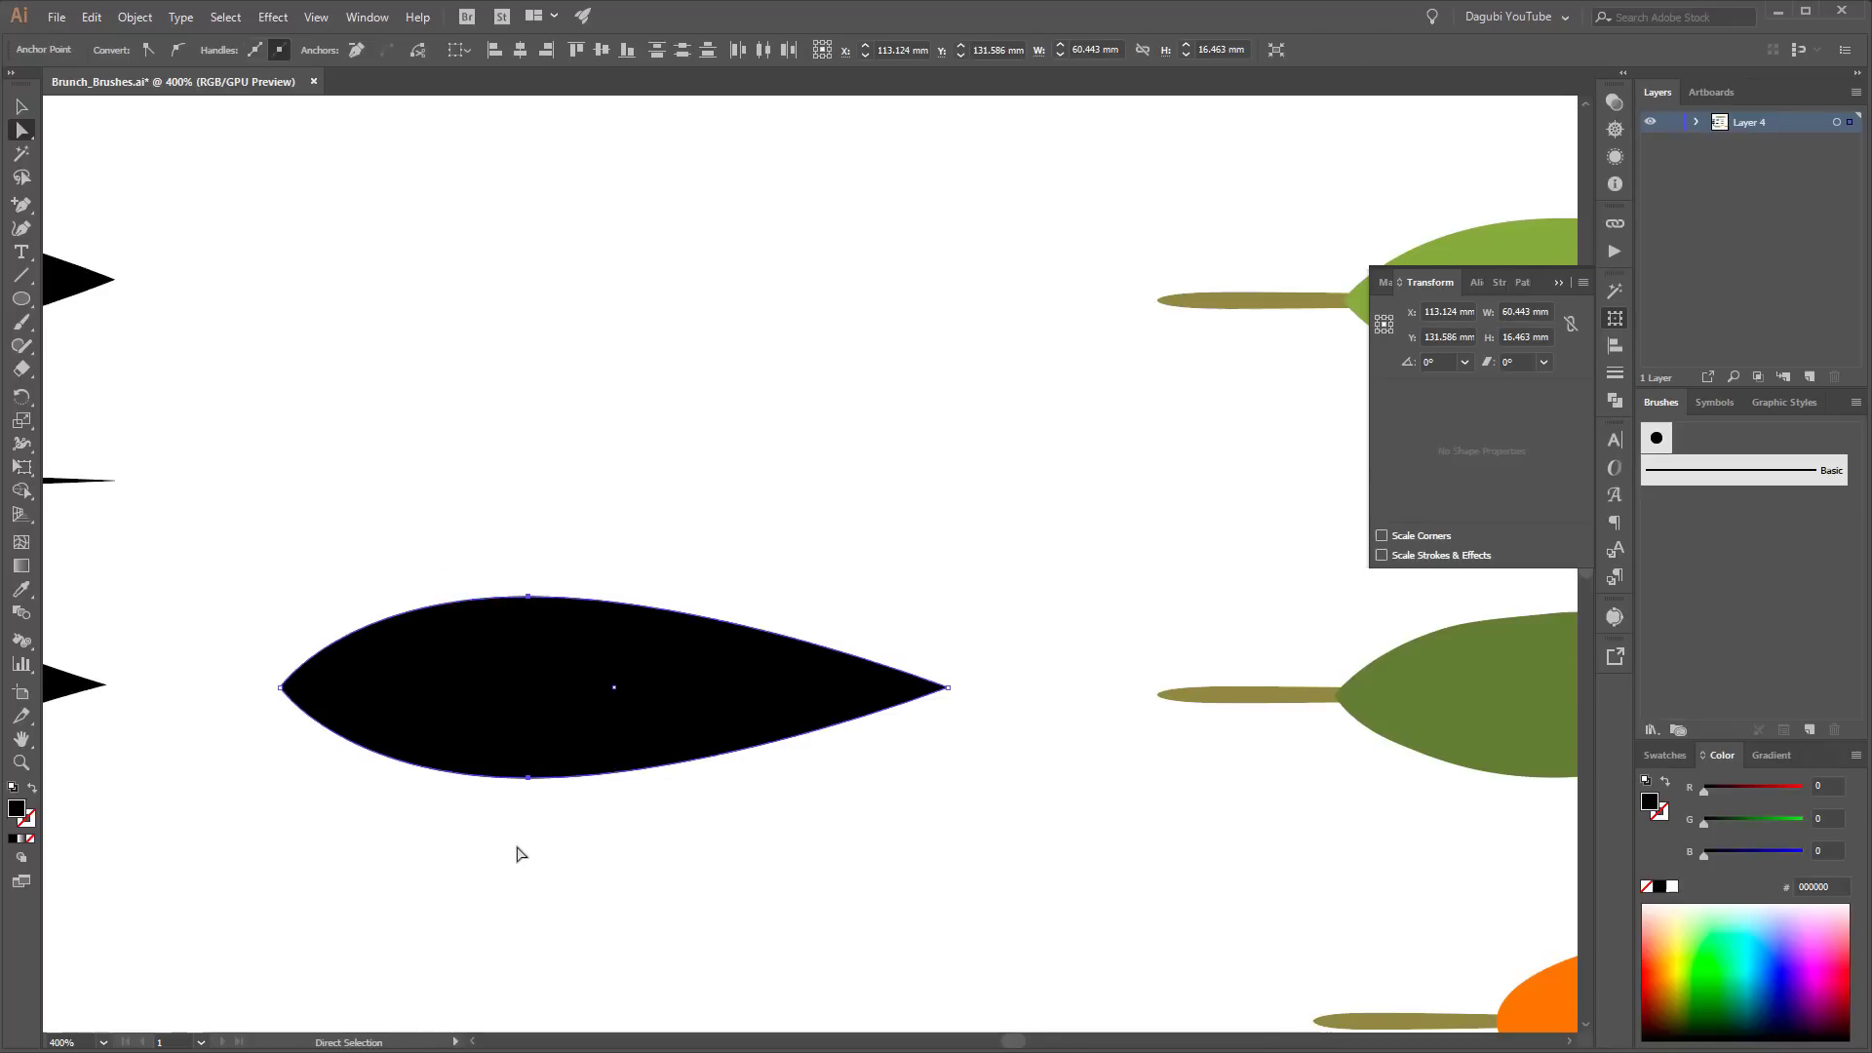
Step: Add six anchor points to the pointed leaf's outline, three along the upper edge and three along the lower edge
{"action": "left_click_drag", "start_coordinate": [573, 702], "coordinate": [1093, 692]}
{"action": "left_click", "coordinate": [1554, 281]}
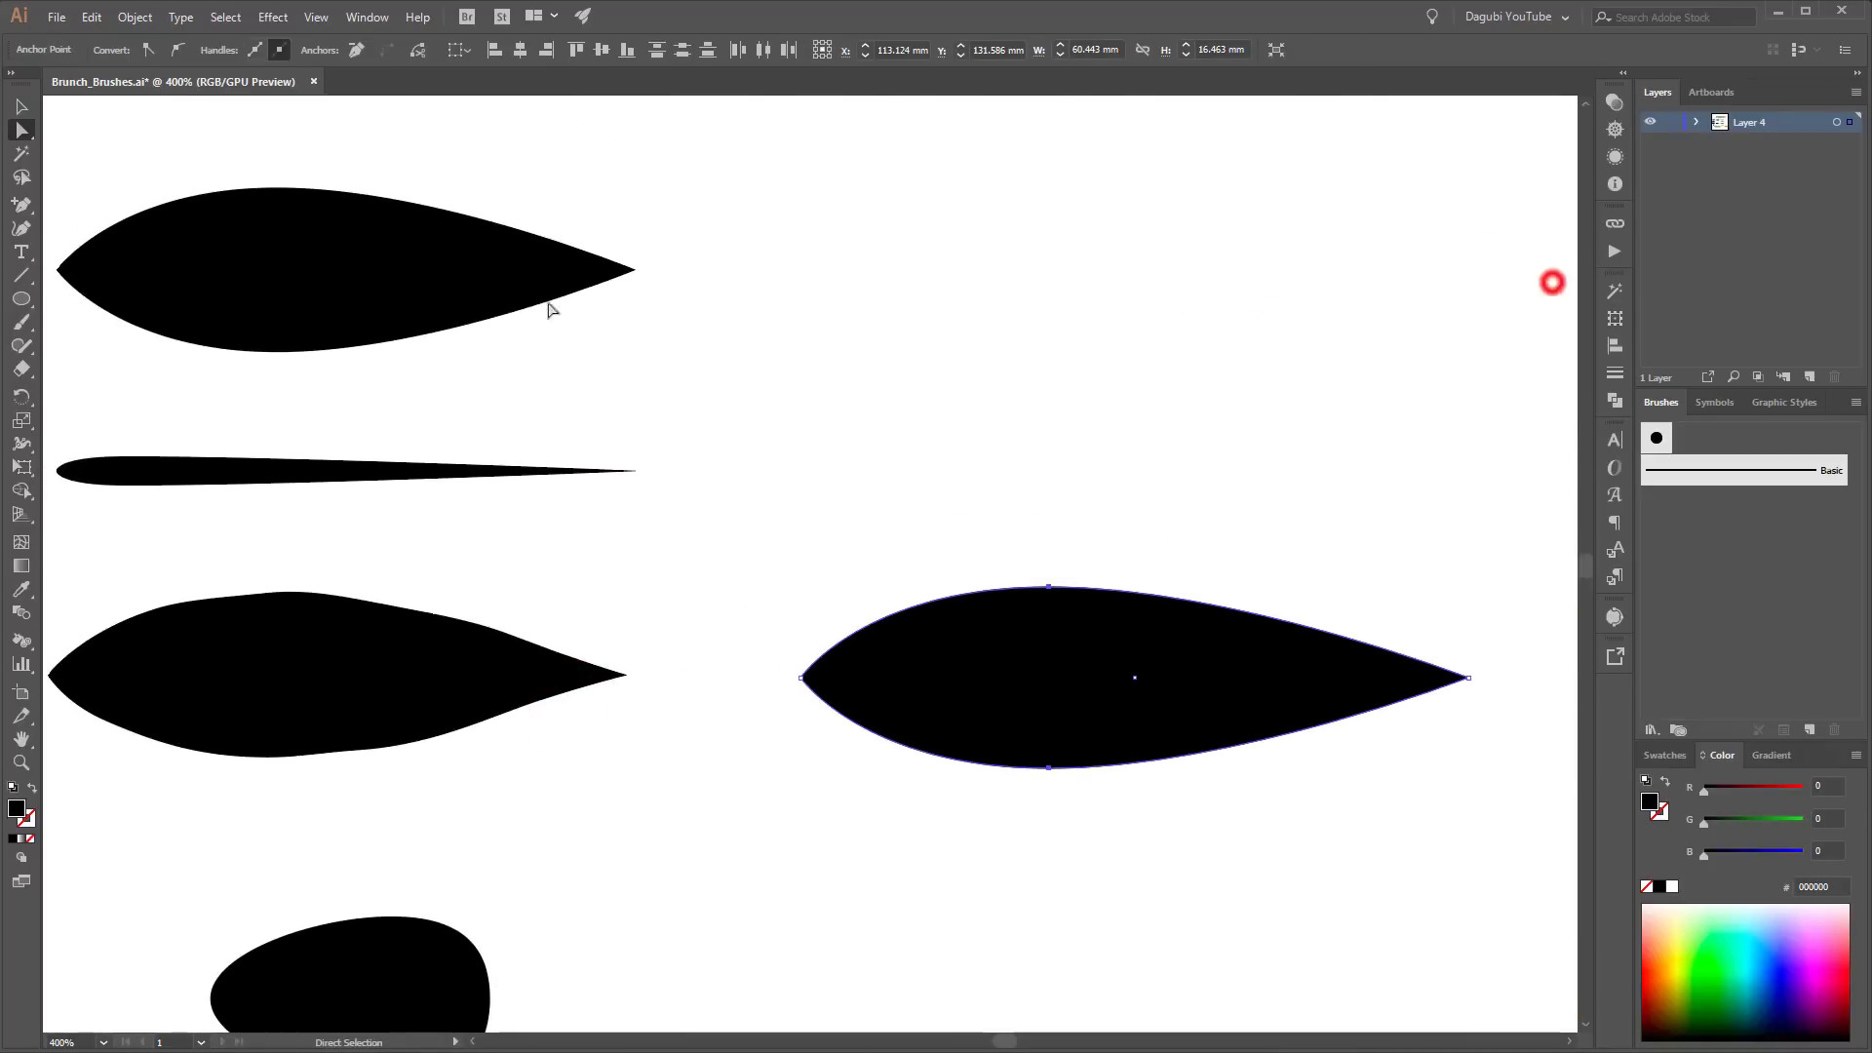
{"action": "left_click", "coordinate": [24, 206]}
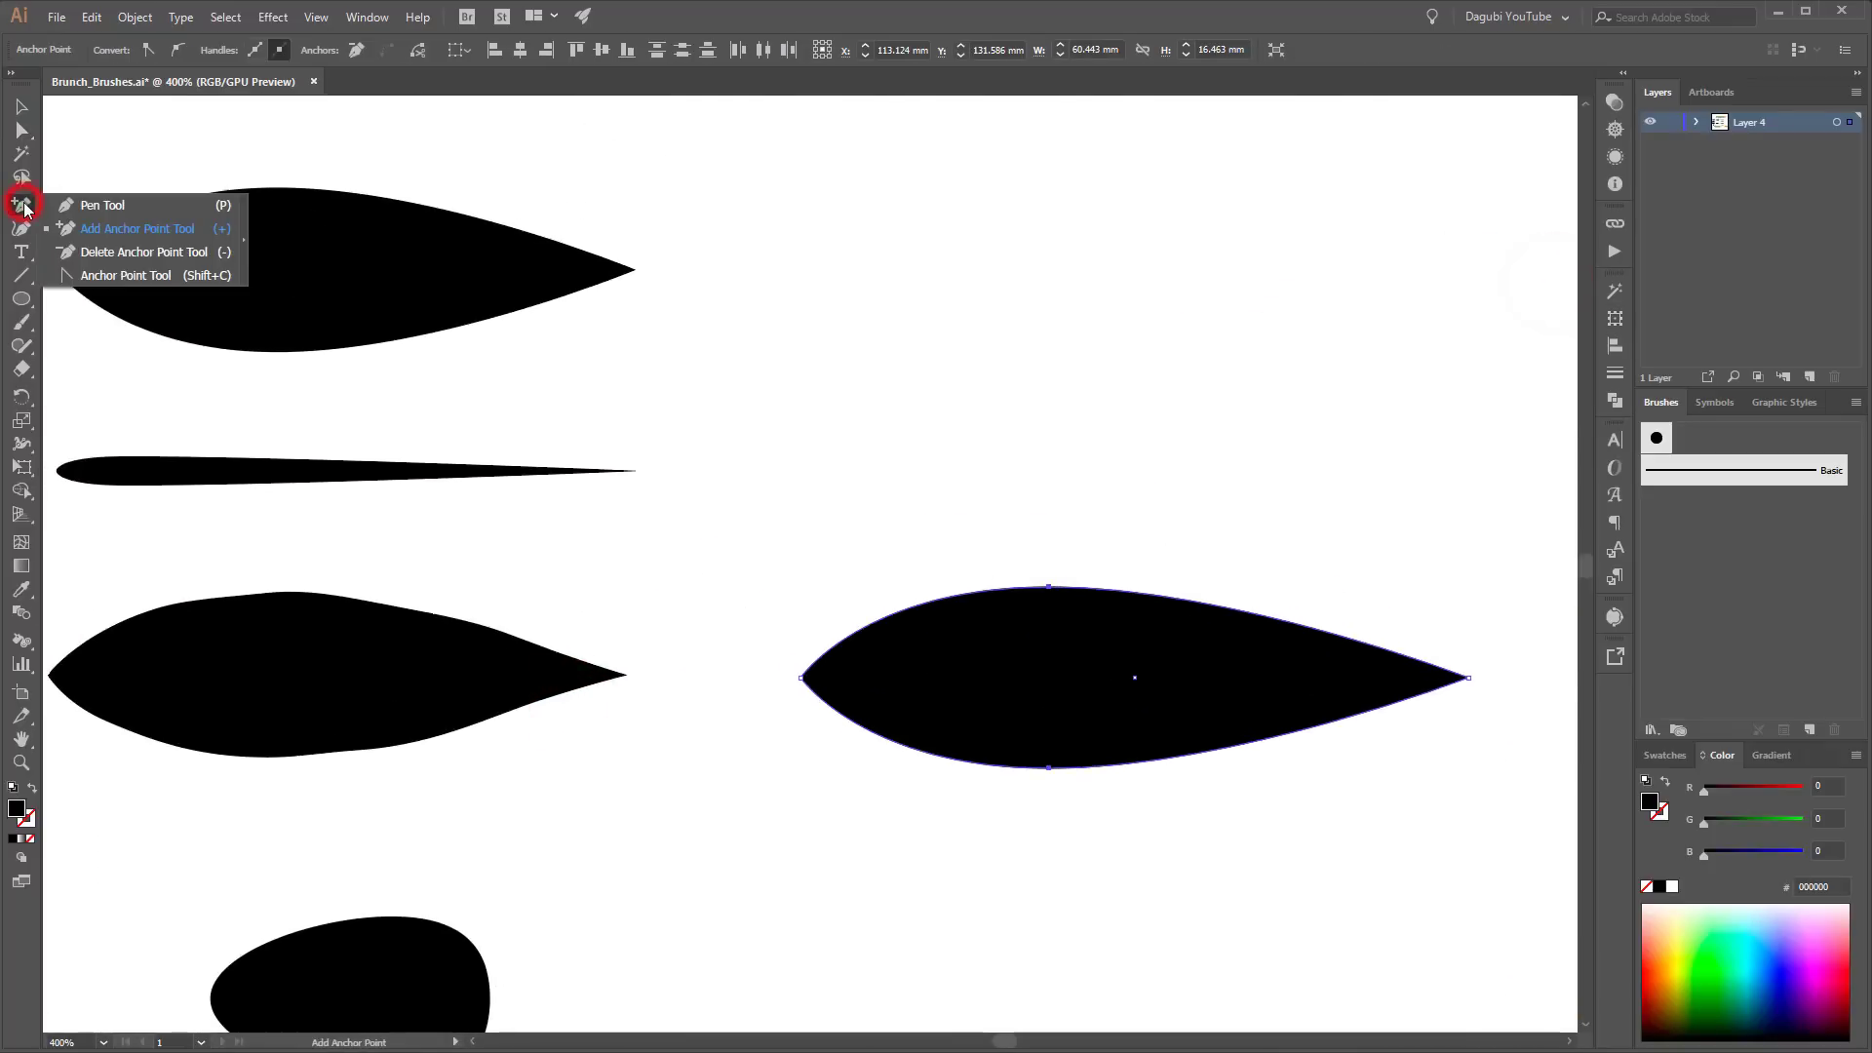
{"action": "left_click", "coordinate": [887, 616]}
{"action": "left_click", "coordinate": [1371, 645]}
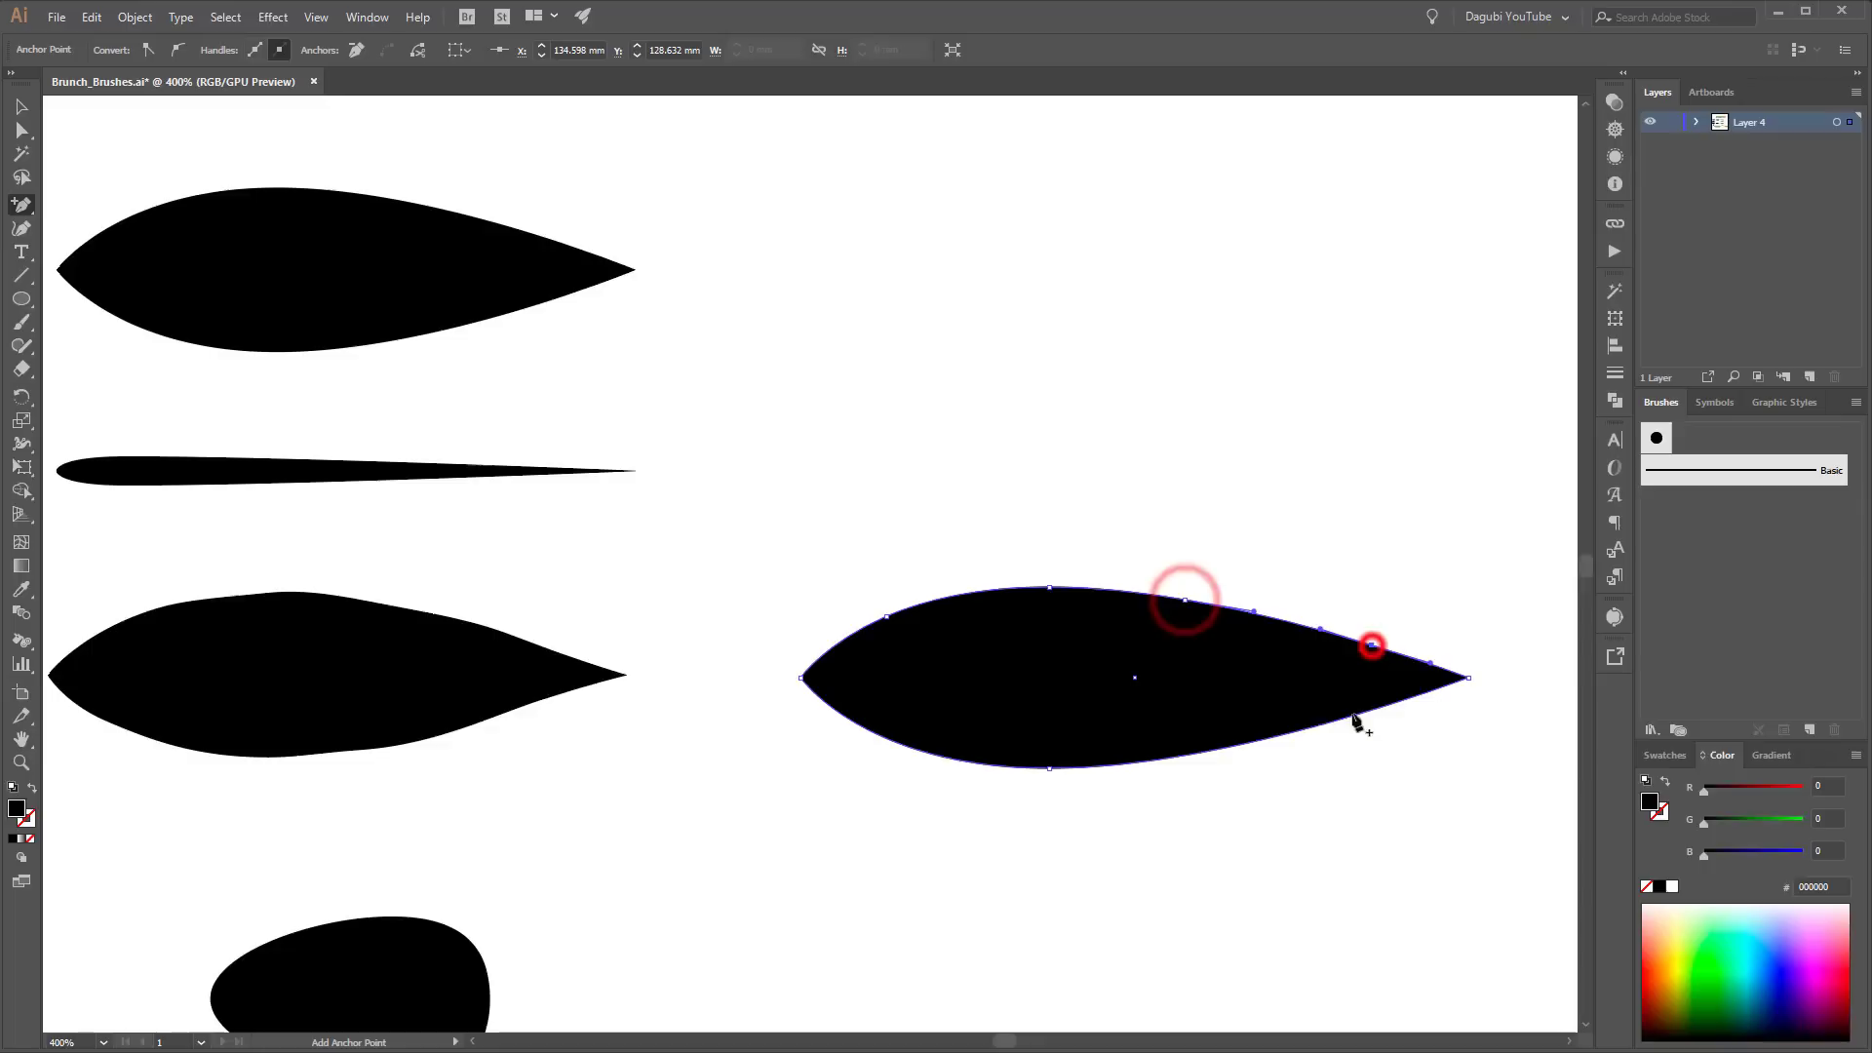
{"action": "left_click", "coordinate": [1314, 728]}
{"action": "left_click", "coordinate": [1181, 757]}
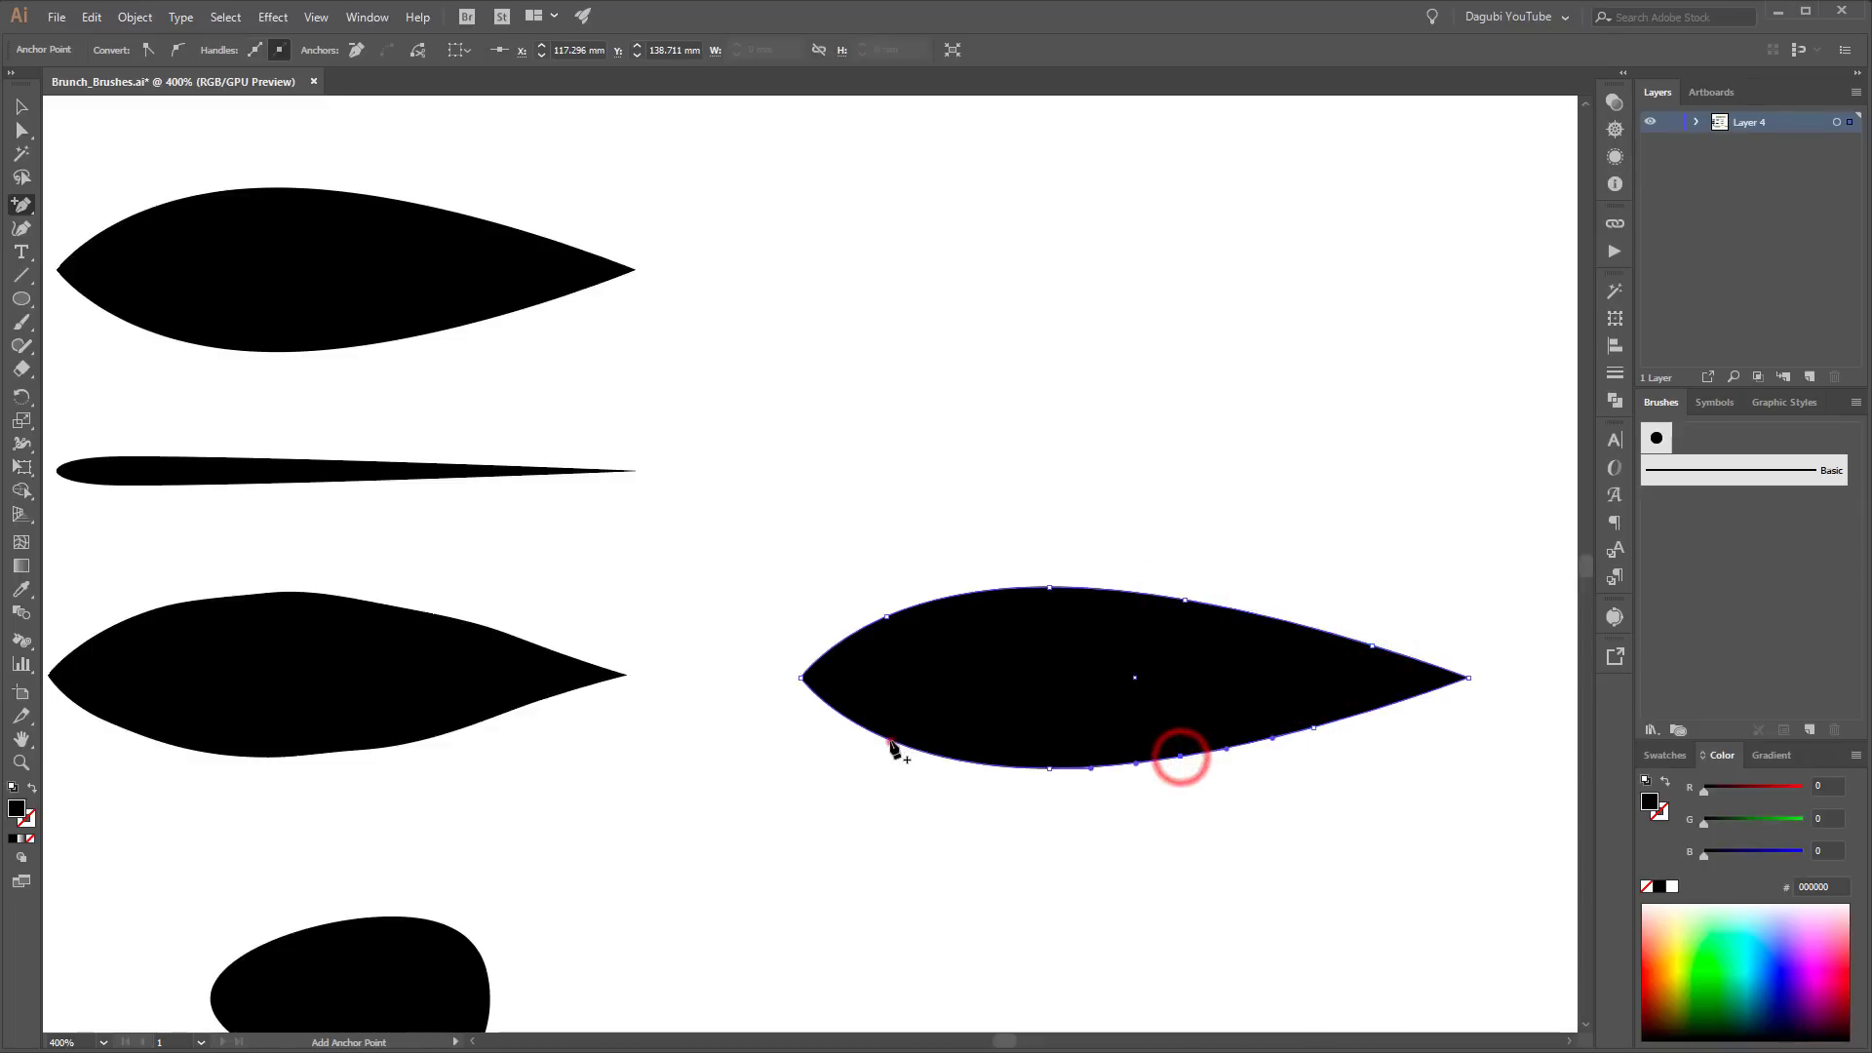
{"action": "left_click", "coordinate": [890, 740]}
Step: Adjust the new anchors and their handles along both edges to give the pointed leaf an irregular, wavy outline
{"action": "left_click", "coordinate": [22, 131]}
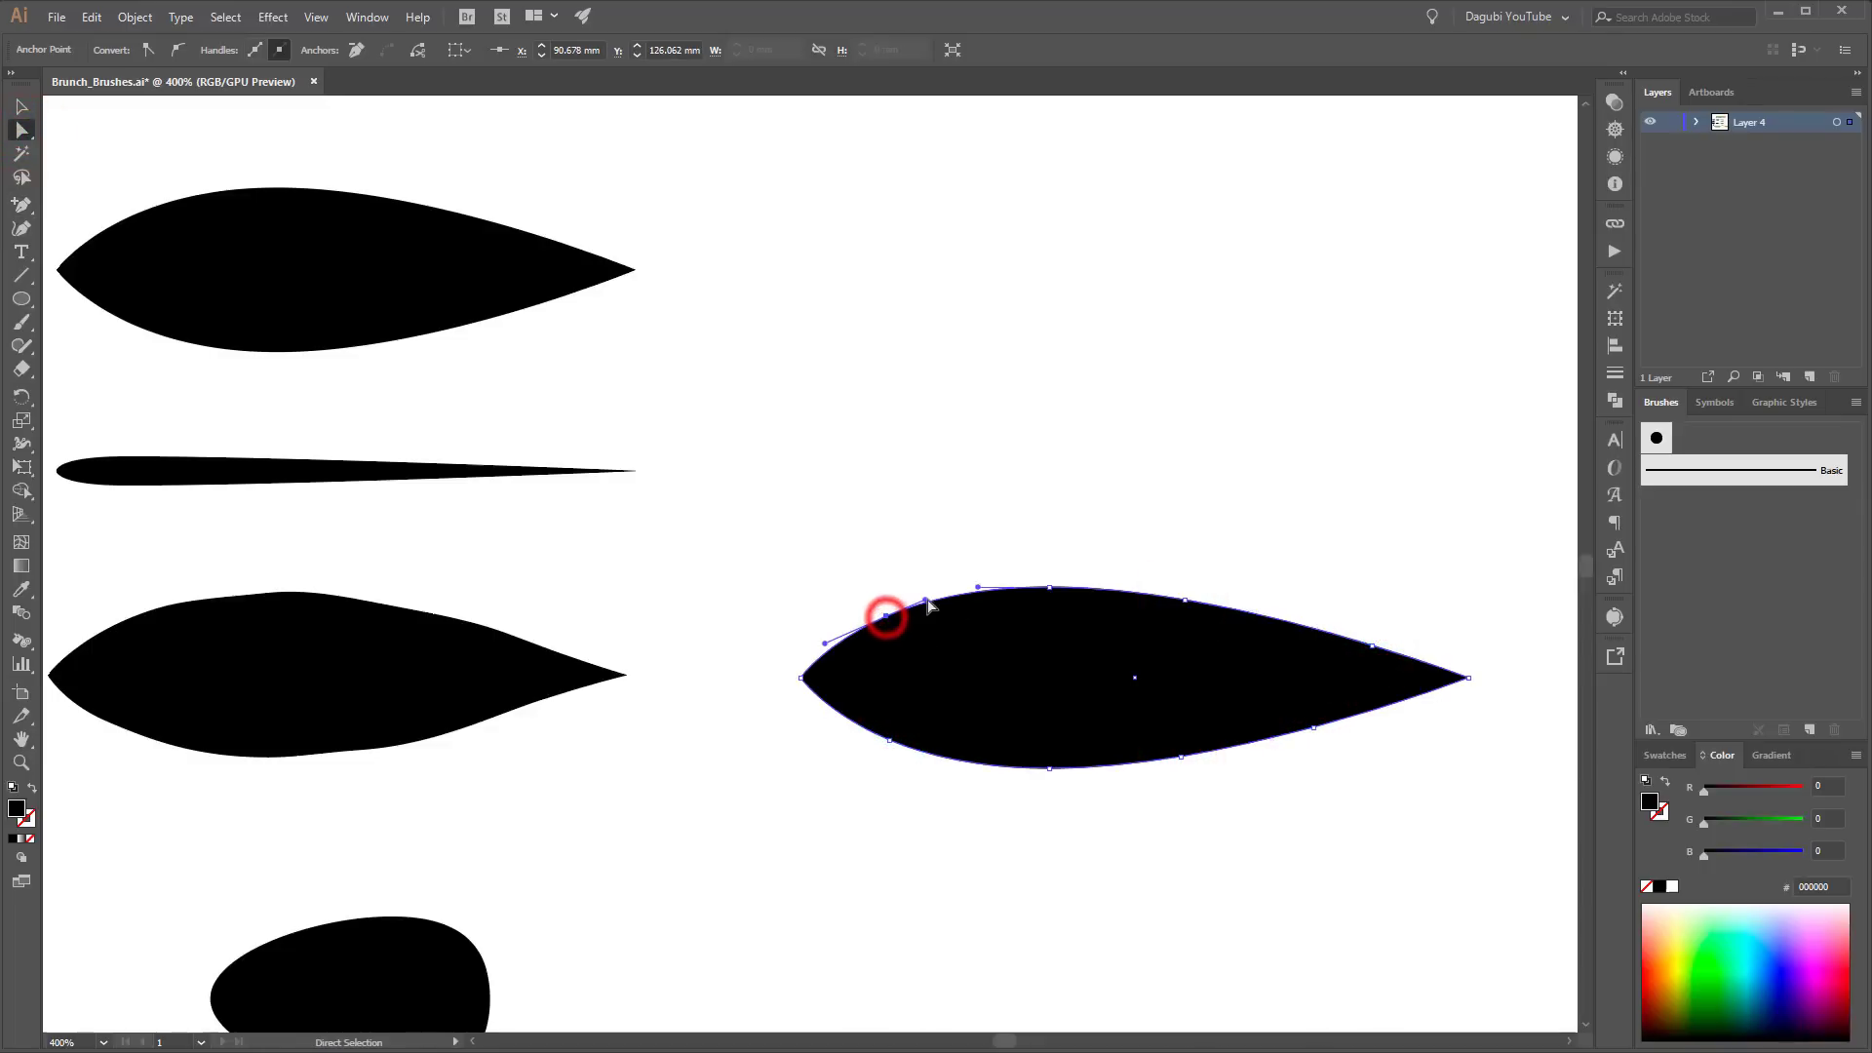
{"action": "left_click", "coordinate": [925, 599]}
{"action": "left_click", "coordinate": [1185, 603]}
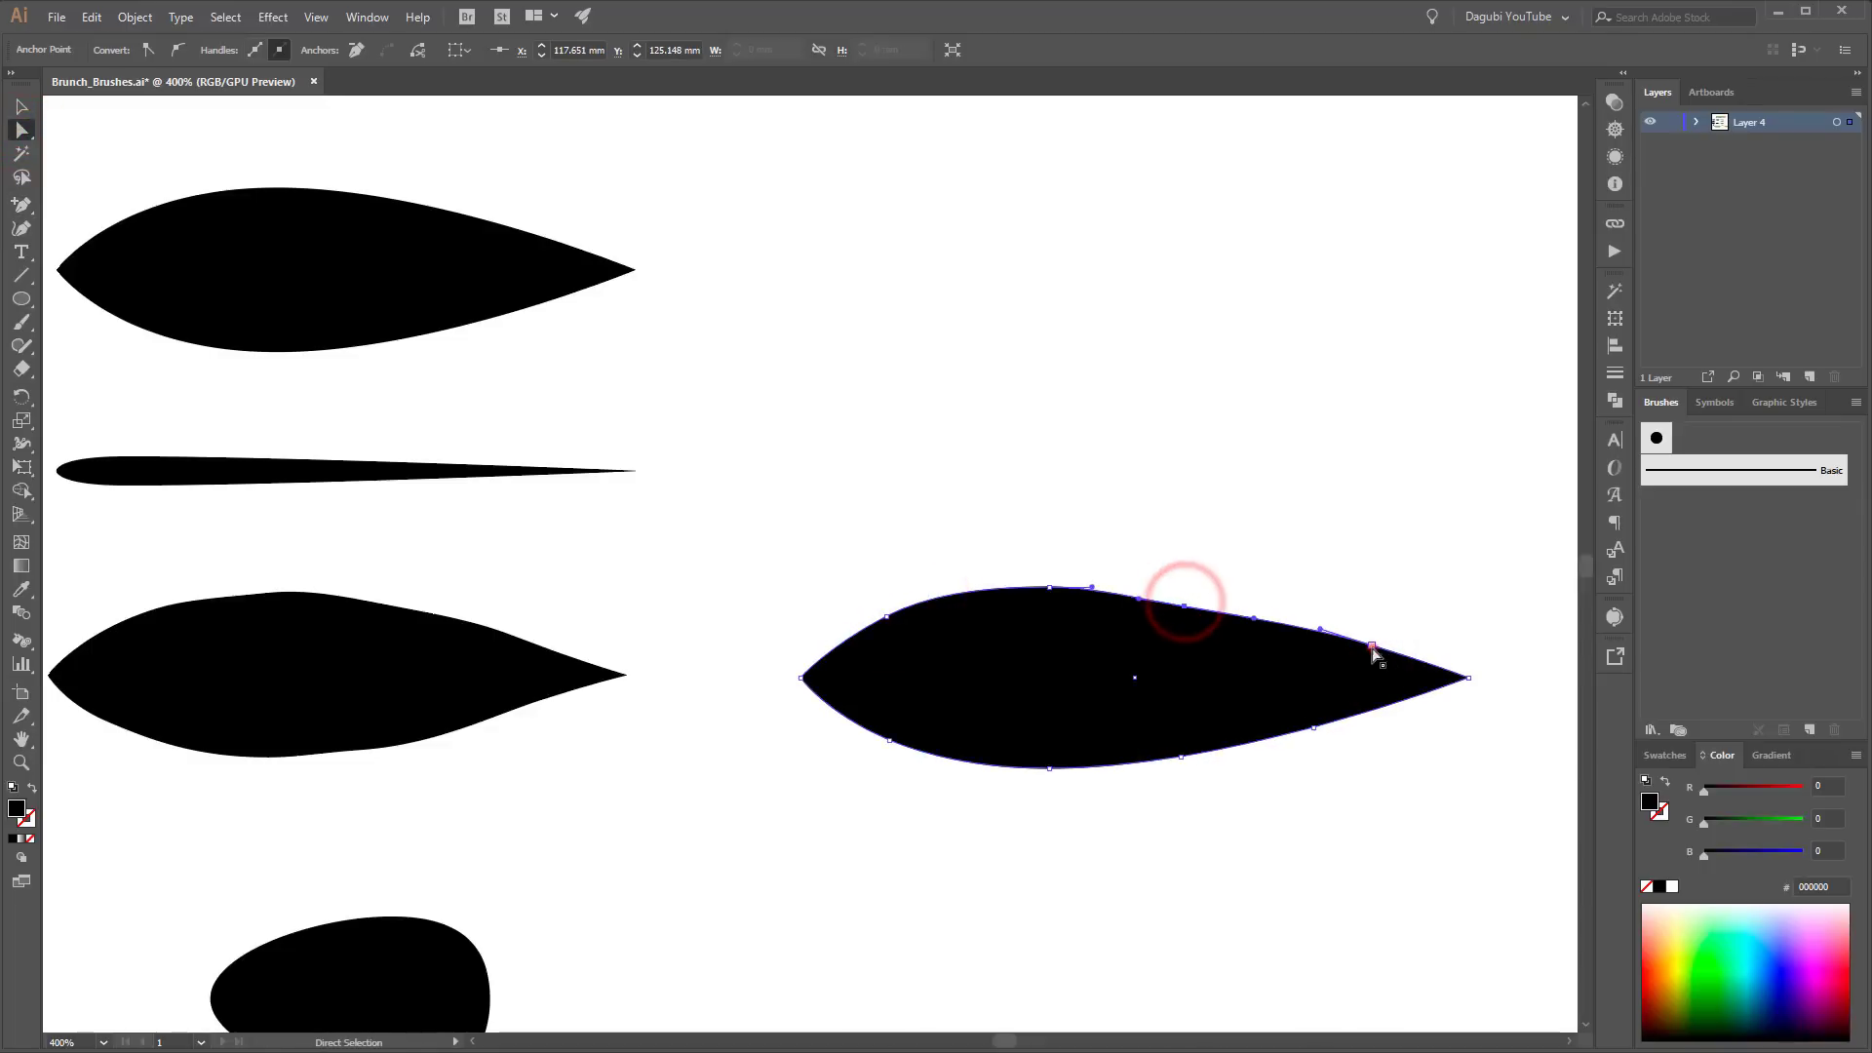
{"action": "left_click_drag", "start_coordinate": [1430, 662], "coordinate": [1433, 655]}
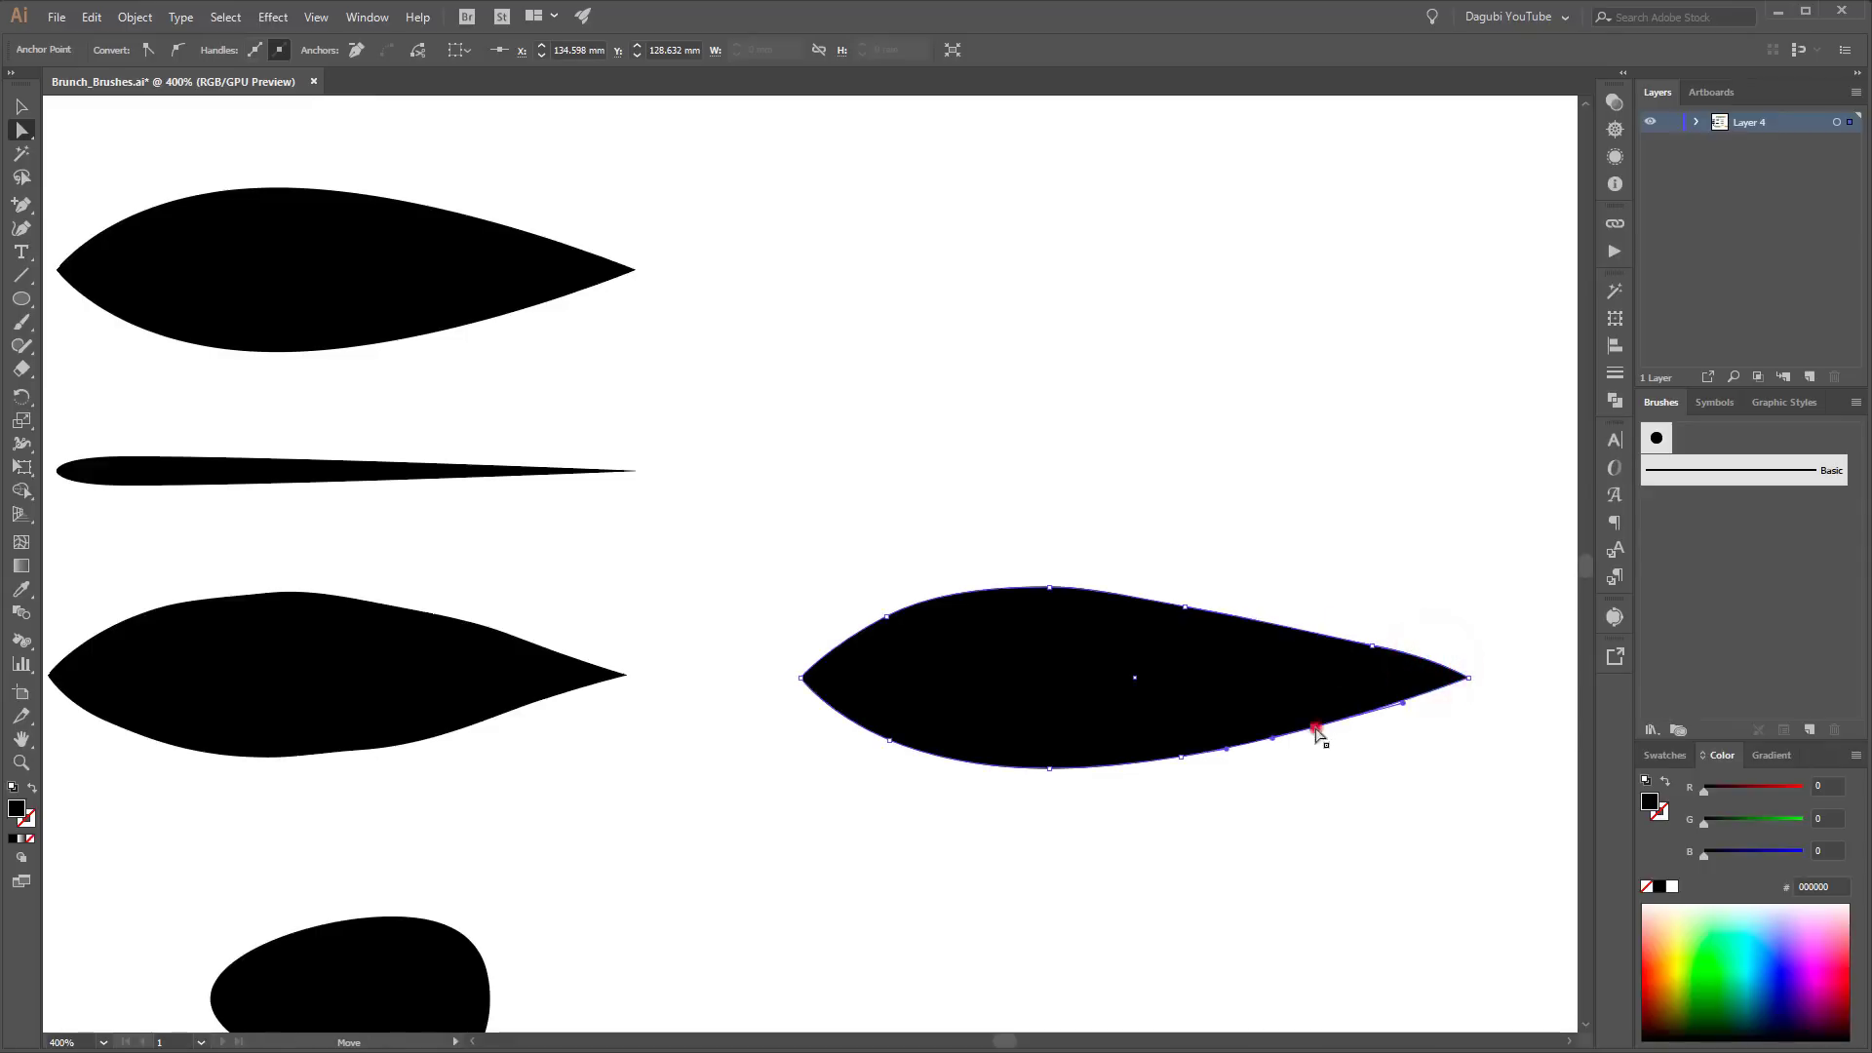
{"action": "left_click", "coordinate": [1315, 727]}
{"action": "left_click_drag", "start_coordinate": [1179, 757], "coordinate": [1049, 771]}
{"action": "left_click", "coordinate": [887, 744]}
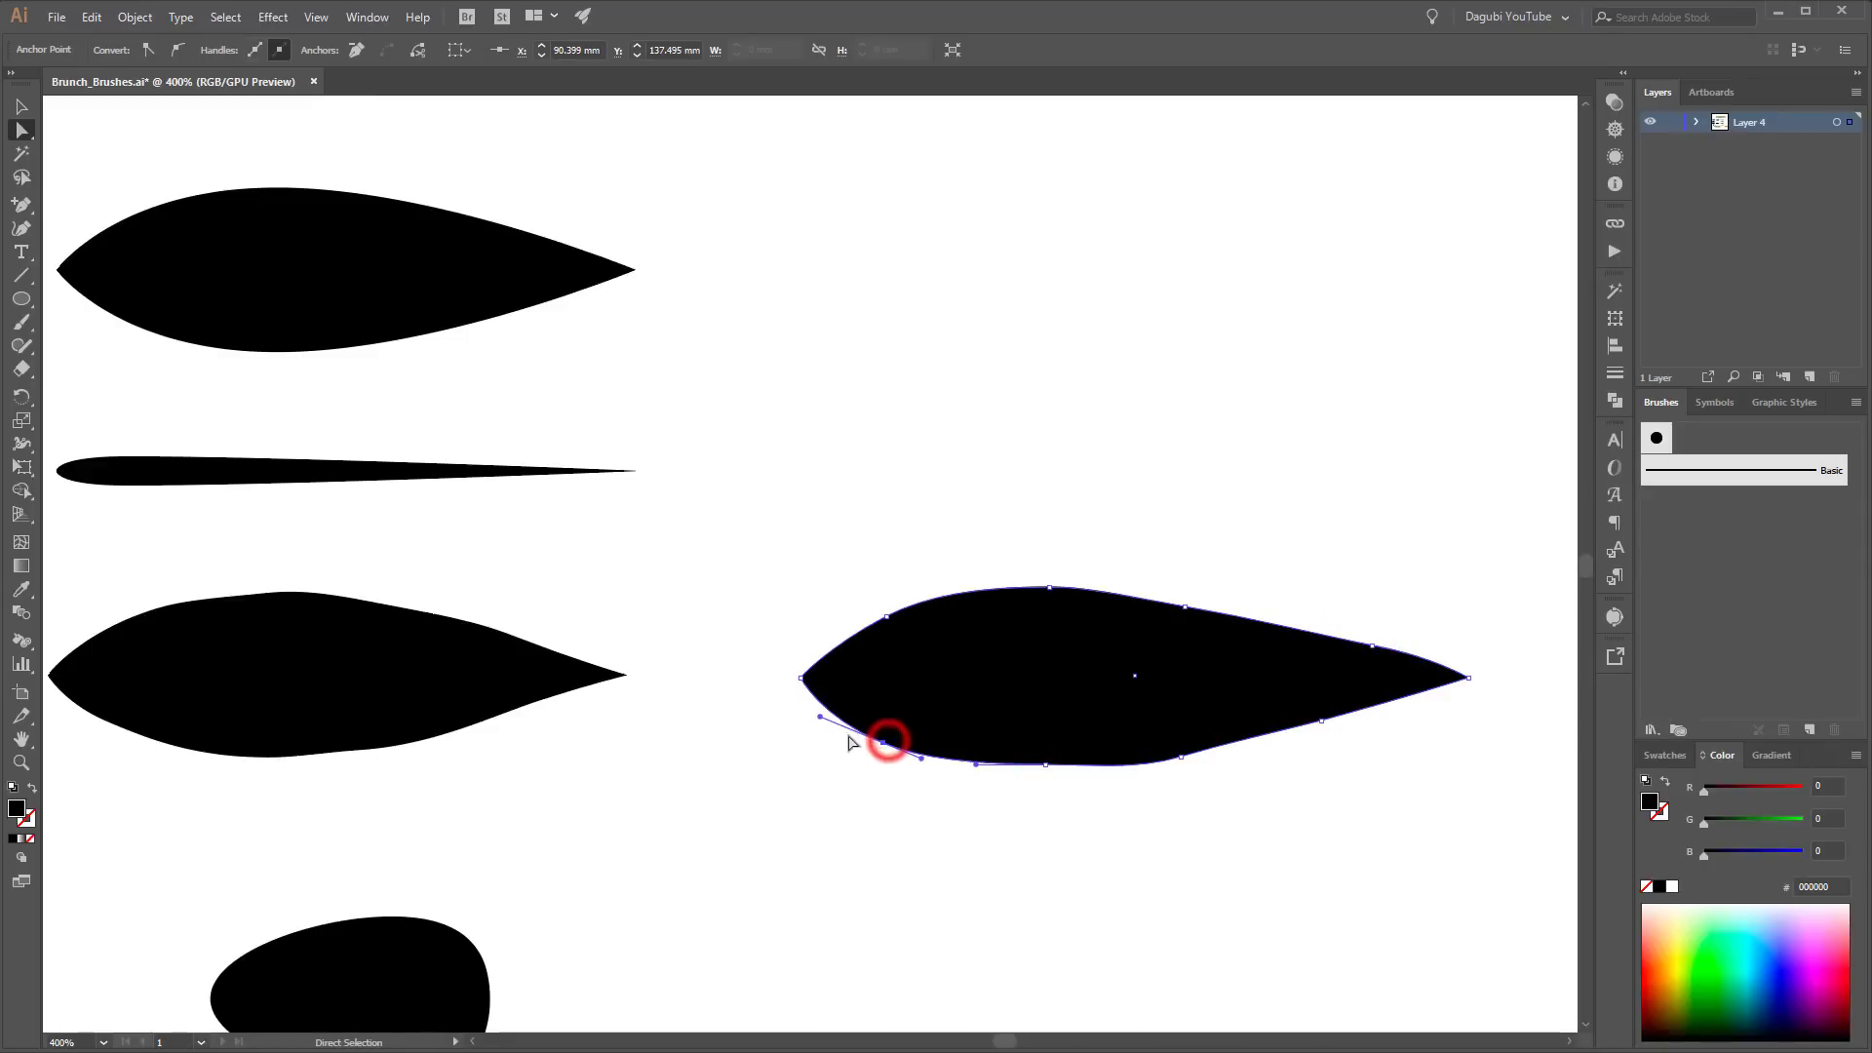
{"action": "left_click", "coordinate": [822, 718]}
{"action": "left_click", "coordinate": [942, 443]}
Step: Duplicate the top rounded leaf beside the second reference shape and flip the copy horizontally
{"action": "scroll", "coordinate": [1195, 458], "scroll_direction": "down", "scroll_amount": 3}
{"action": "left_click_drag", "start_coordinate": [1208, 426], "coordinate": [966, 607]}
{"action": "left_click", "coordinate": [973, 445]}
{"action": "left_click_drag", "start_coordinate": [987, 469], "coordinate": [991, 576]}
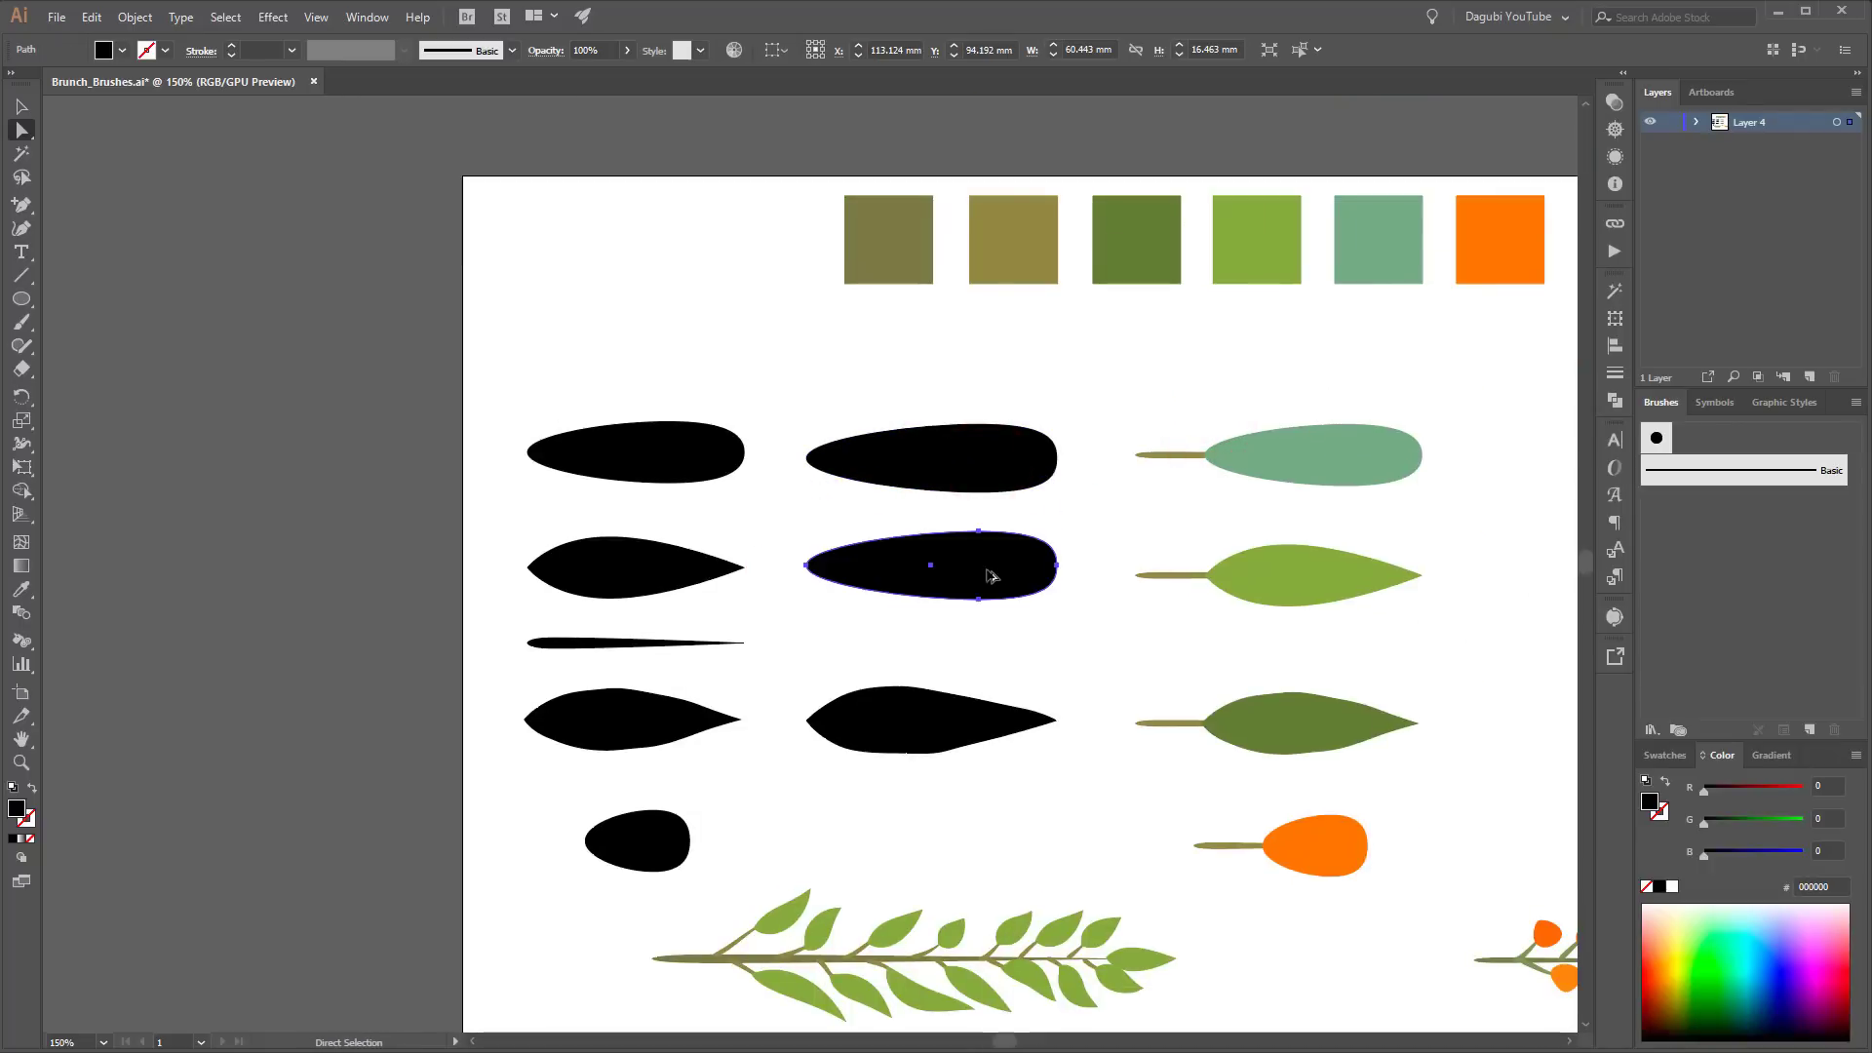
{"action": "left_click", "coordinate": [1616, 319]}
{"action": "left_click", "coordinate": [1582, 282]}
{"action": "left_click", "coordinate": [1624, 334]}
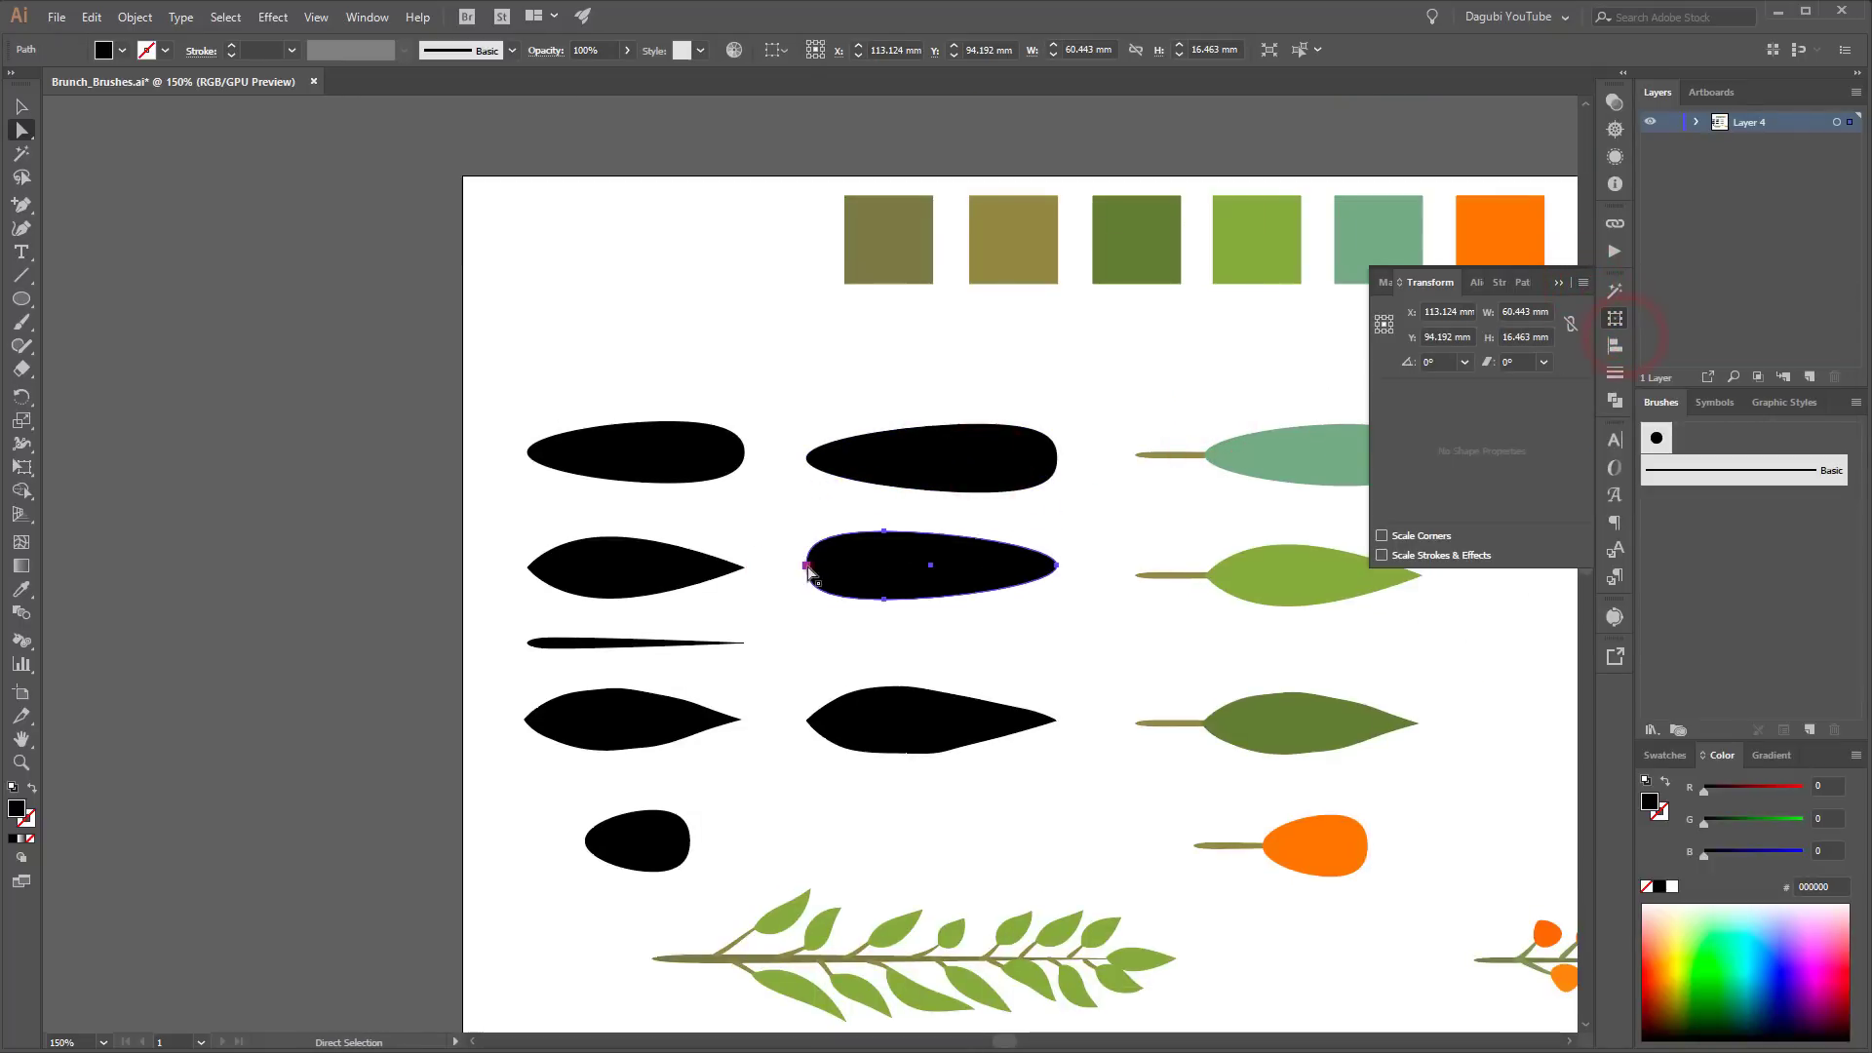
Step: Convert both end anchors of the newly flipped leaf to corner points
{"action": "left_click", "coordinate": [806, 564]}
{"action": "left_click", "coordinate": [1057, 565]}
{"action": "left_click", "coordinate": [147, 49]}
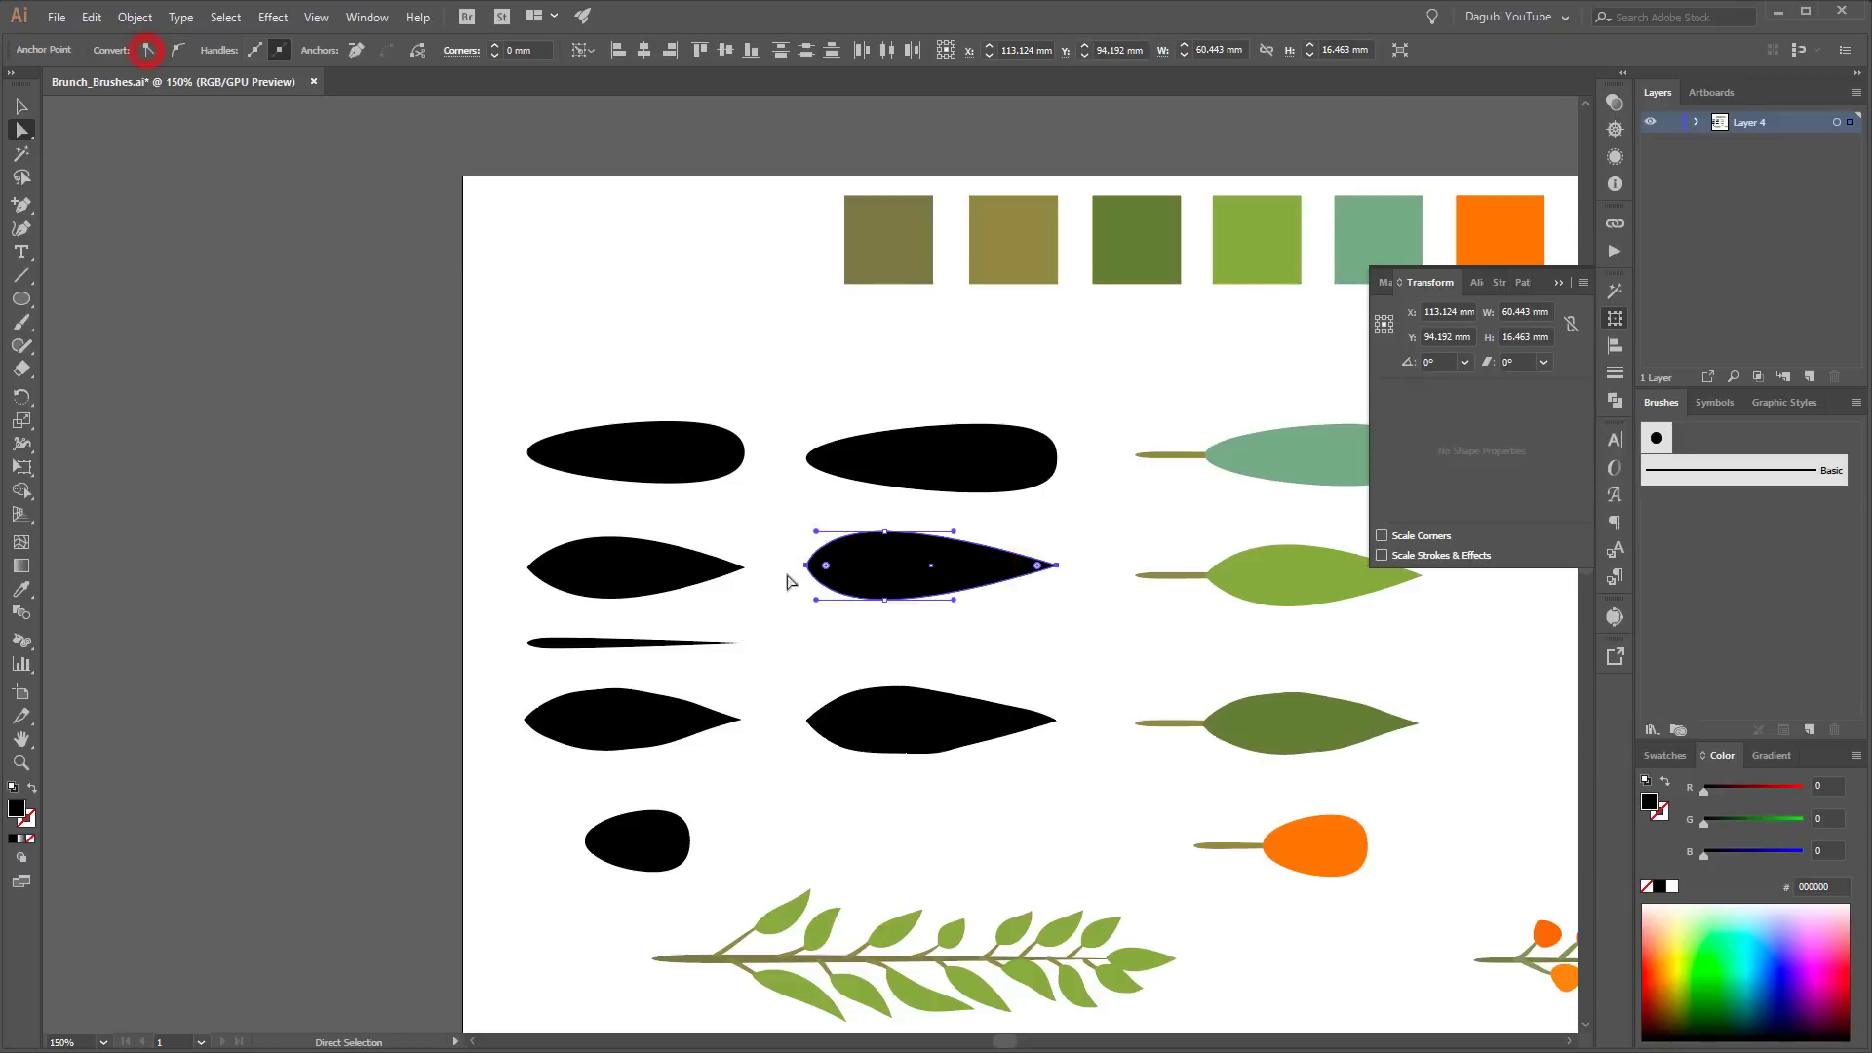
{"action": "left_click", "coordinate": [1081, 642]}
Step: Duplicate the smooth pointed leaf just below itself and flatten the copy to about 1.9 mm high as a stem
{"action": "left_click_drag", "start_coordinate": [931, 572], "coordinate": [939, 647]}
{"action": "scroll", "coordinate": [898, 658], "scroll_direction": "up", "scroll_amount": 3}
{"action": "left_click_drag", "start_coordinate": [910, 583], "coordinate": [1042, 568]}
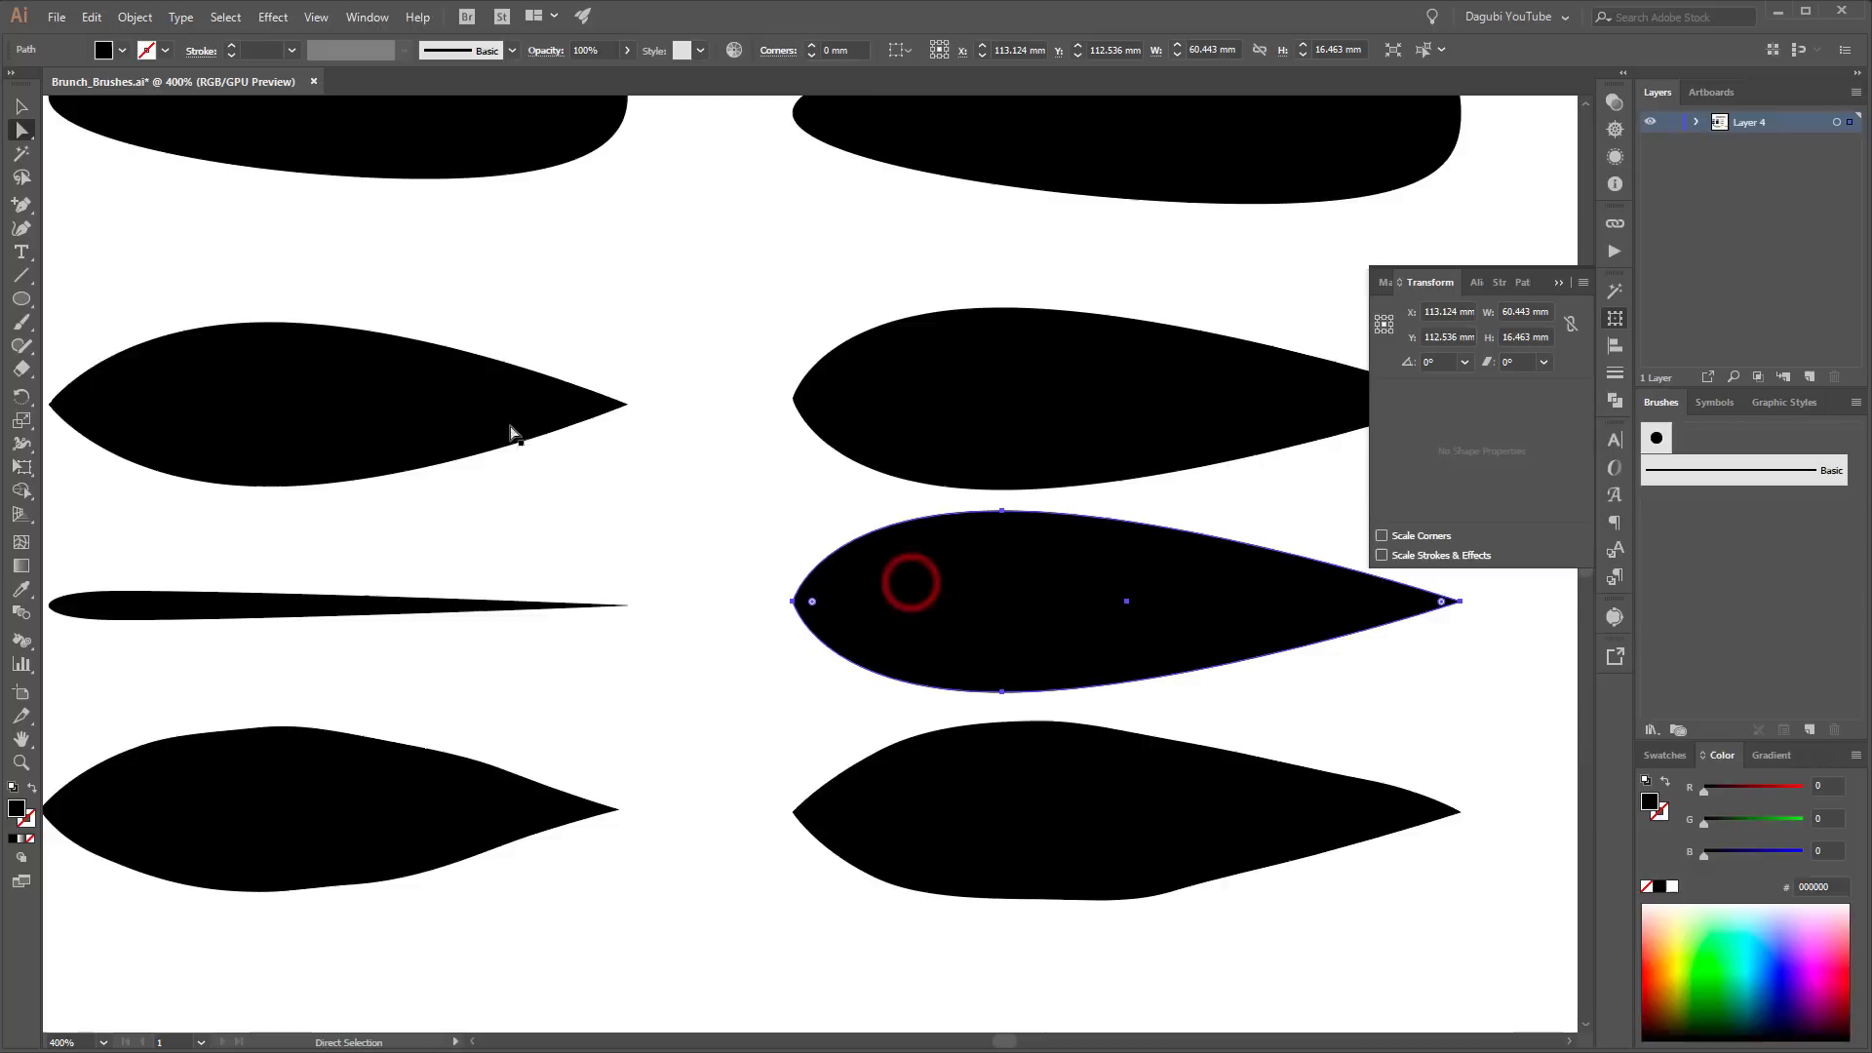
{"action": "left_click", "coordinate": [24, 468]}
{"action": "left_click_drag", "start_coordinate": [1127, 510], "coordinate": [1128, 592]}
Step: Move the stem's two middle anchors toward its blunt end and shorten their outer handles to the end point
{"action": "key", "text": "a"}
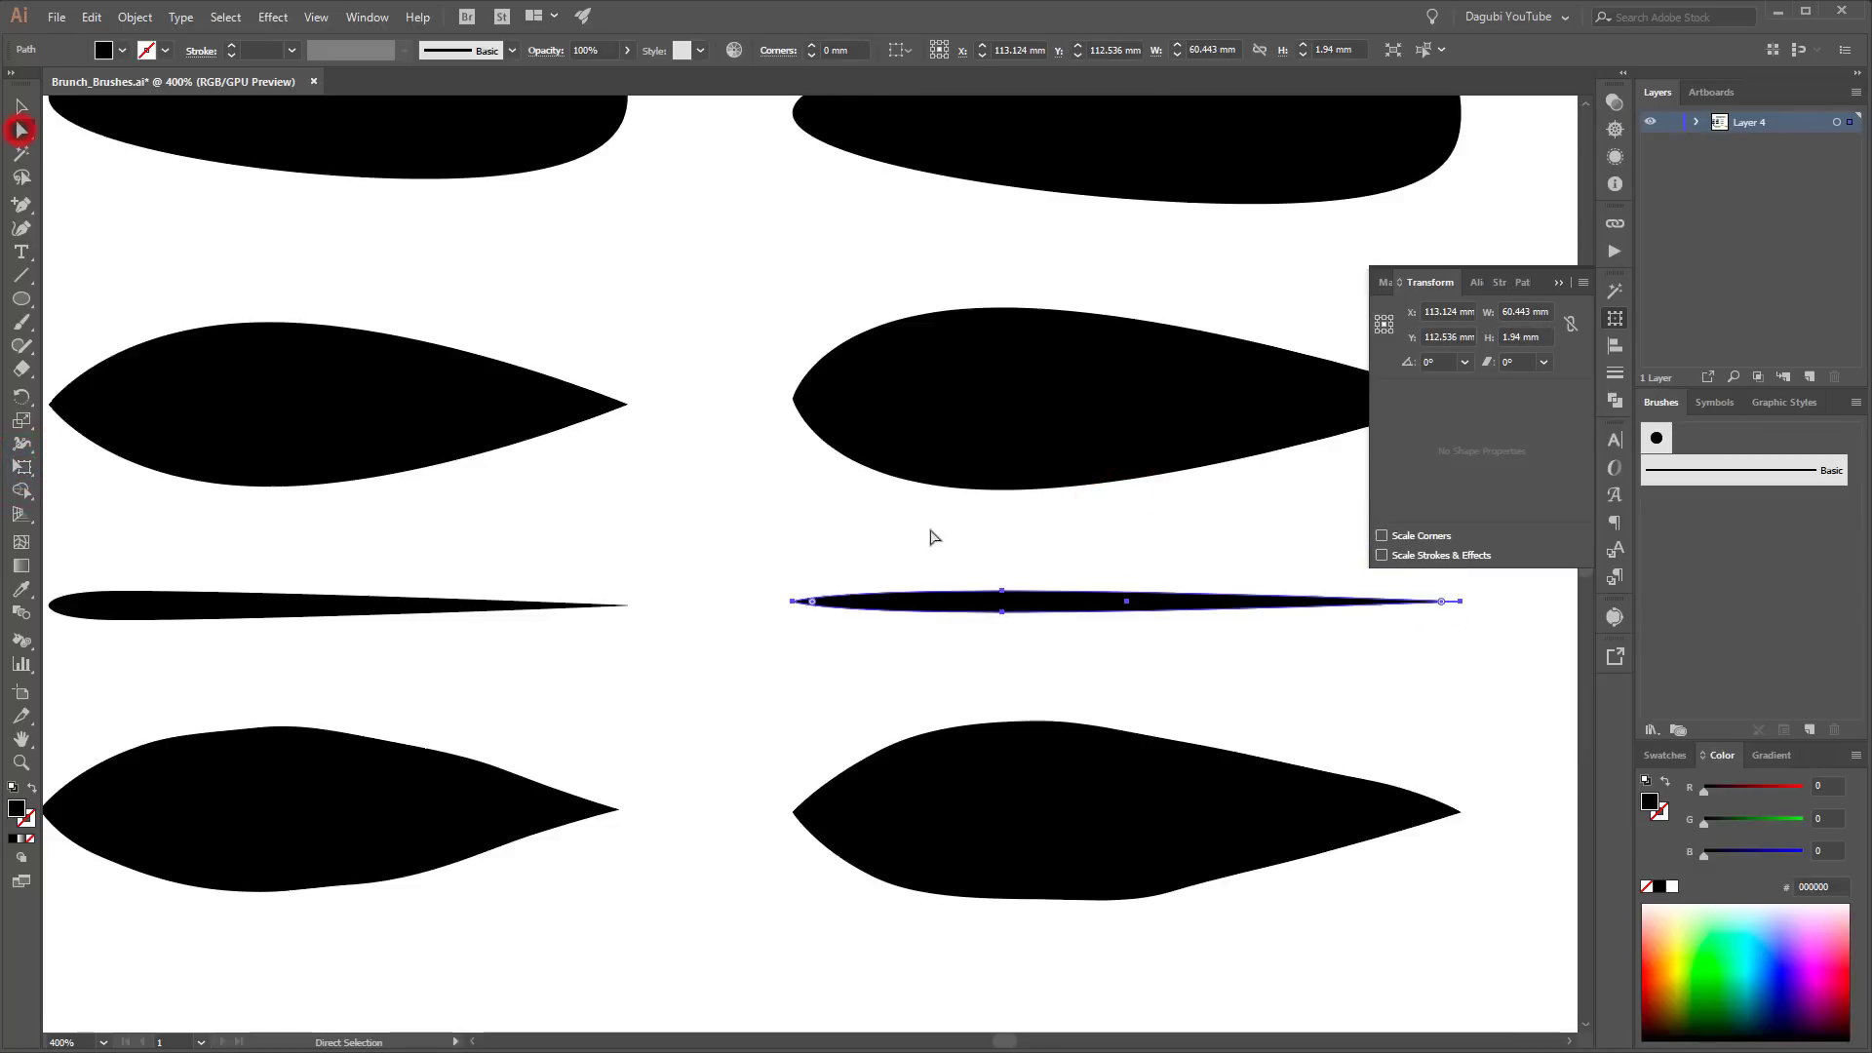
{"action": "left_click_drag", "start_coordinate": [1021, 663], "coordinate": [1024, 645]}
{"action": "key", "text": "shift+Left"}
{"action": "key", "text": "shift+Left"}
{"action": "key", "text": "shift+Left"}
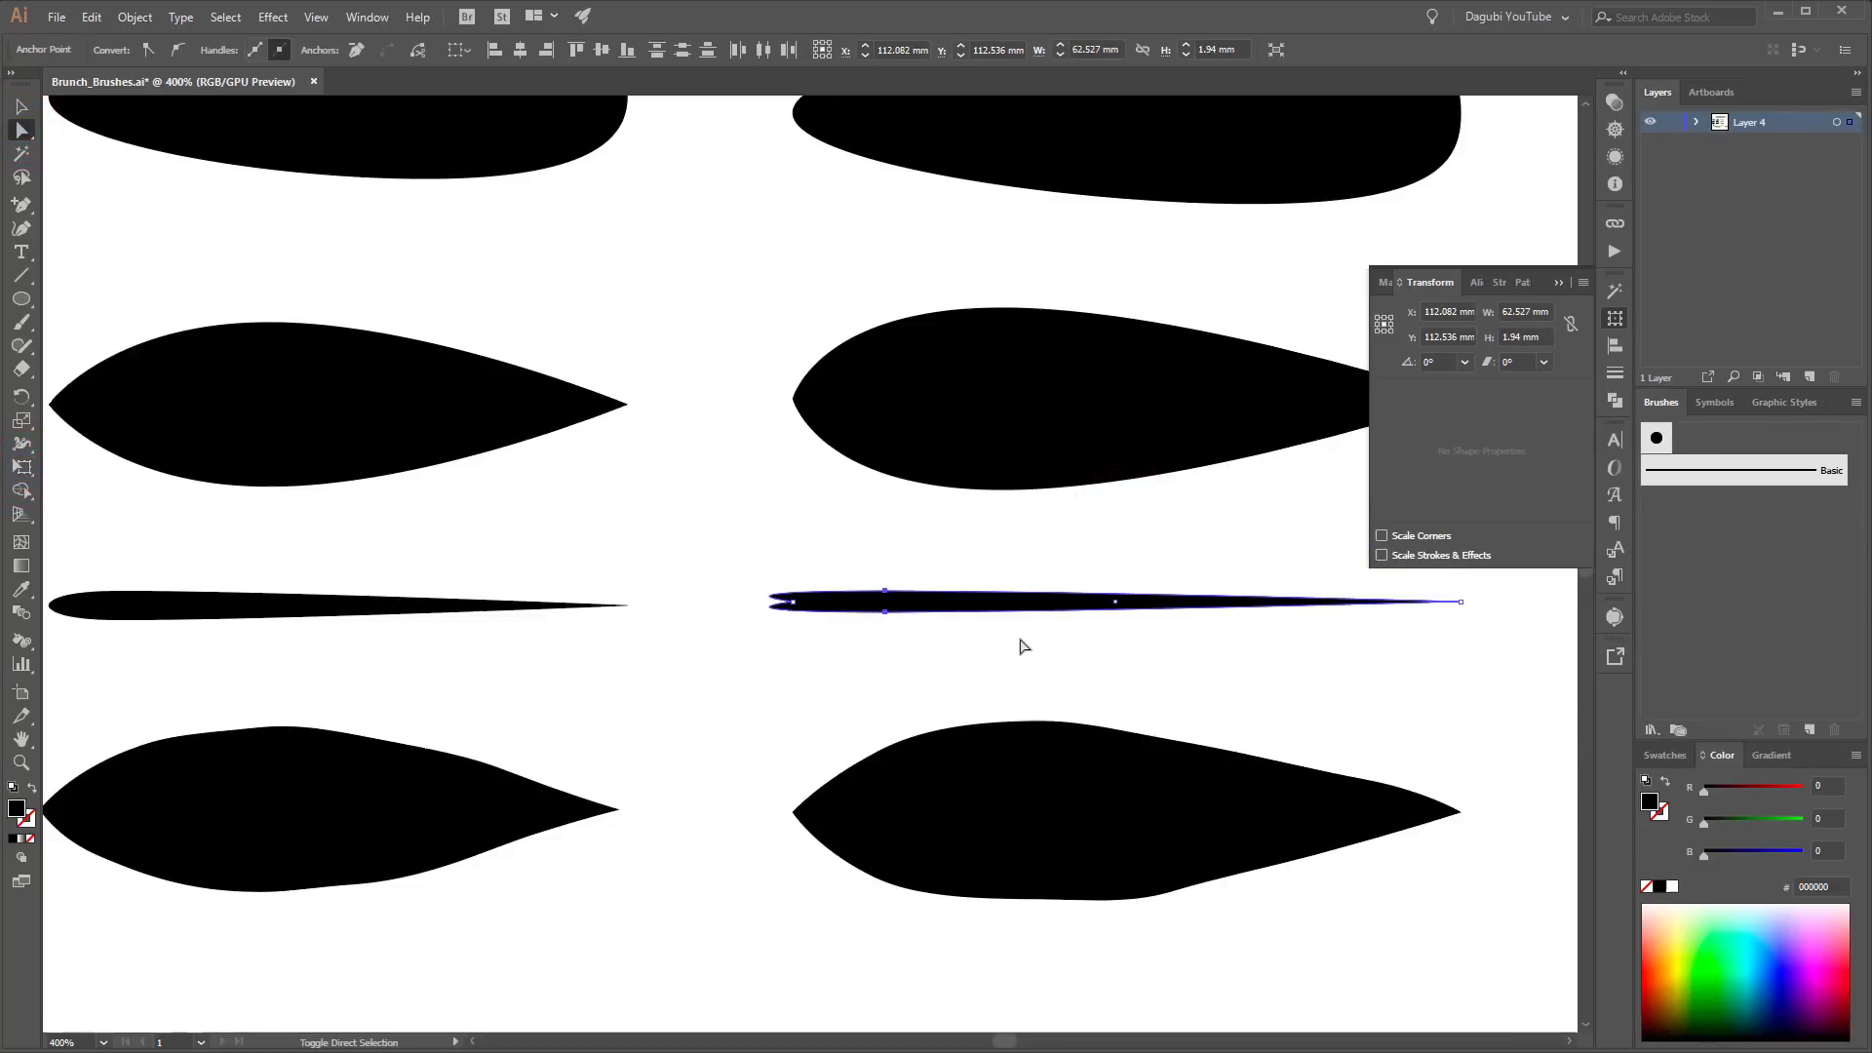
{"action": "left_click", "coordinate": [886, 591]}
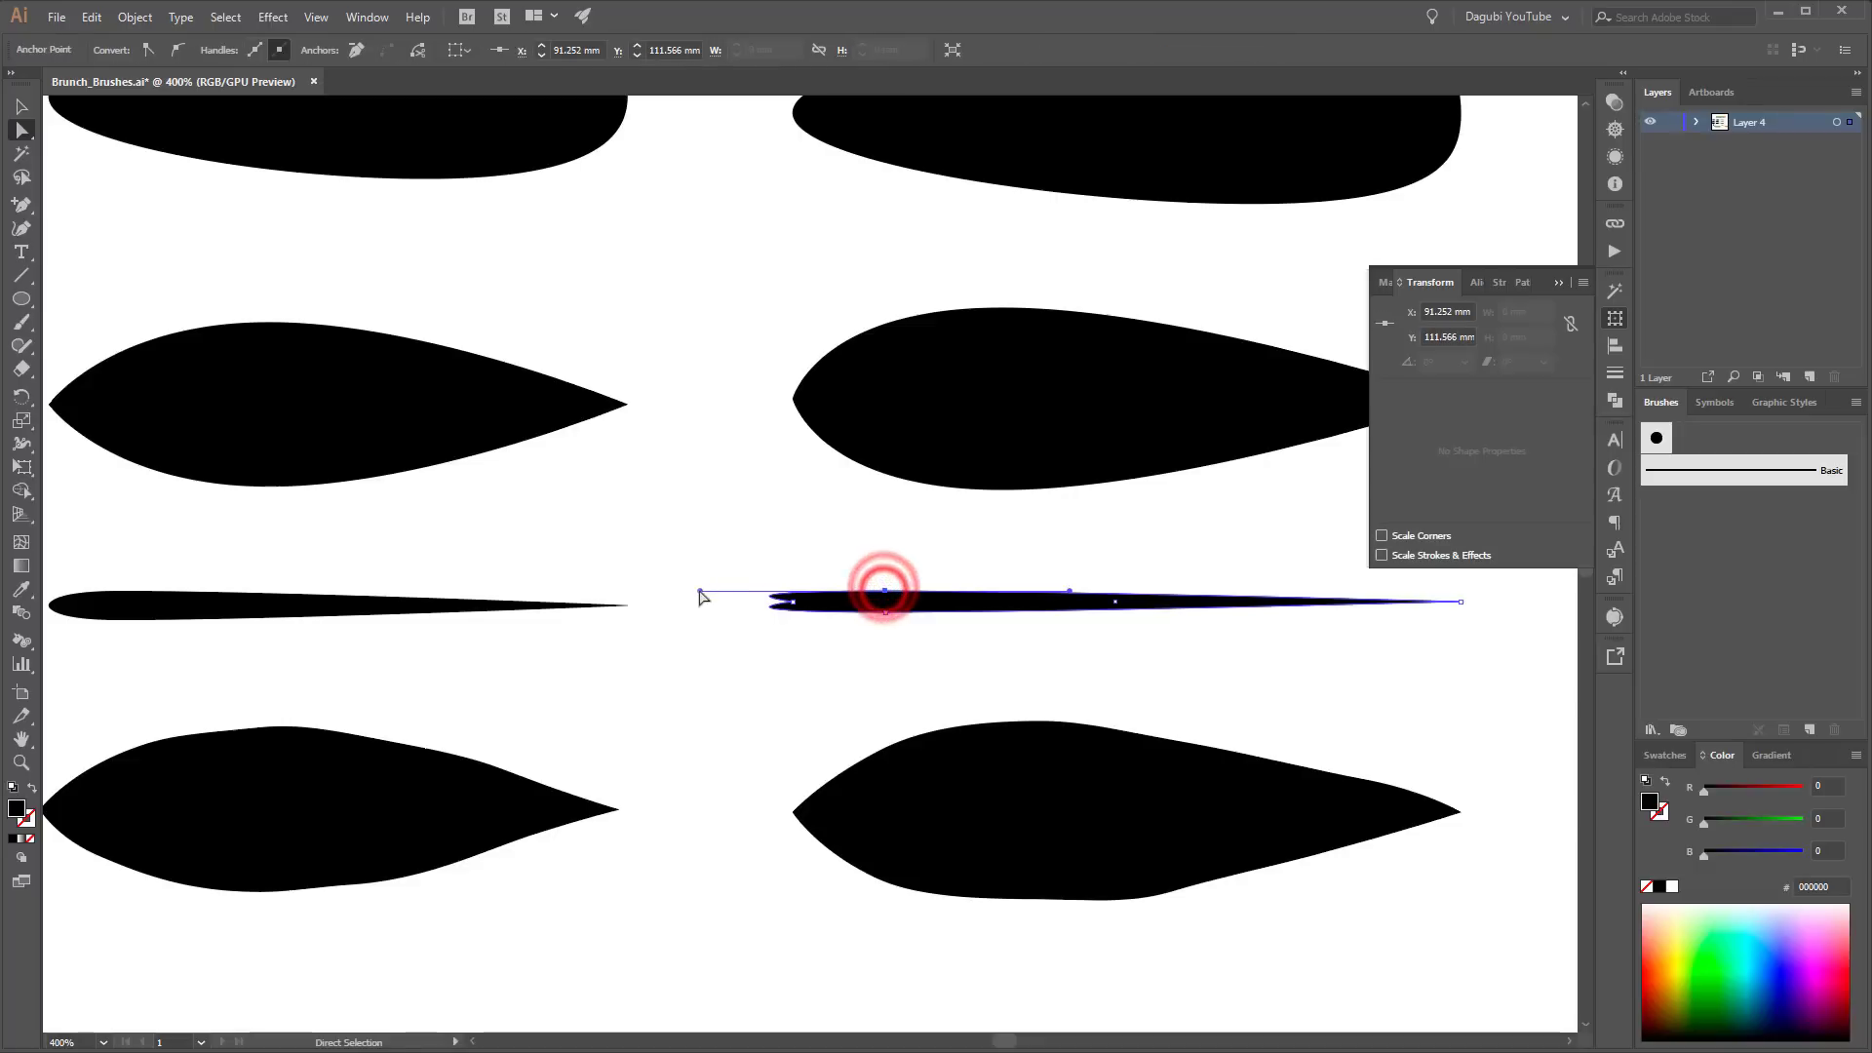
{"action": "left_click_drag", "start_coordinate": [698, 589], "coordinate": [792, 612]}
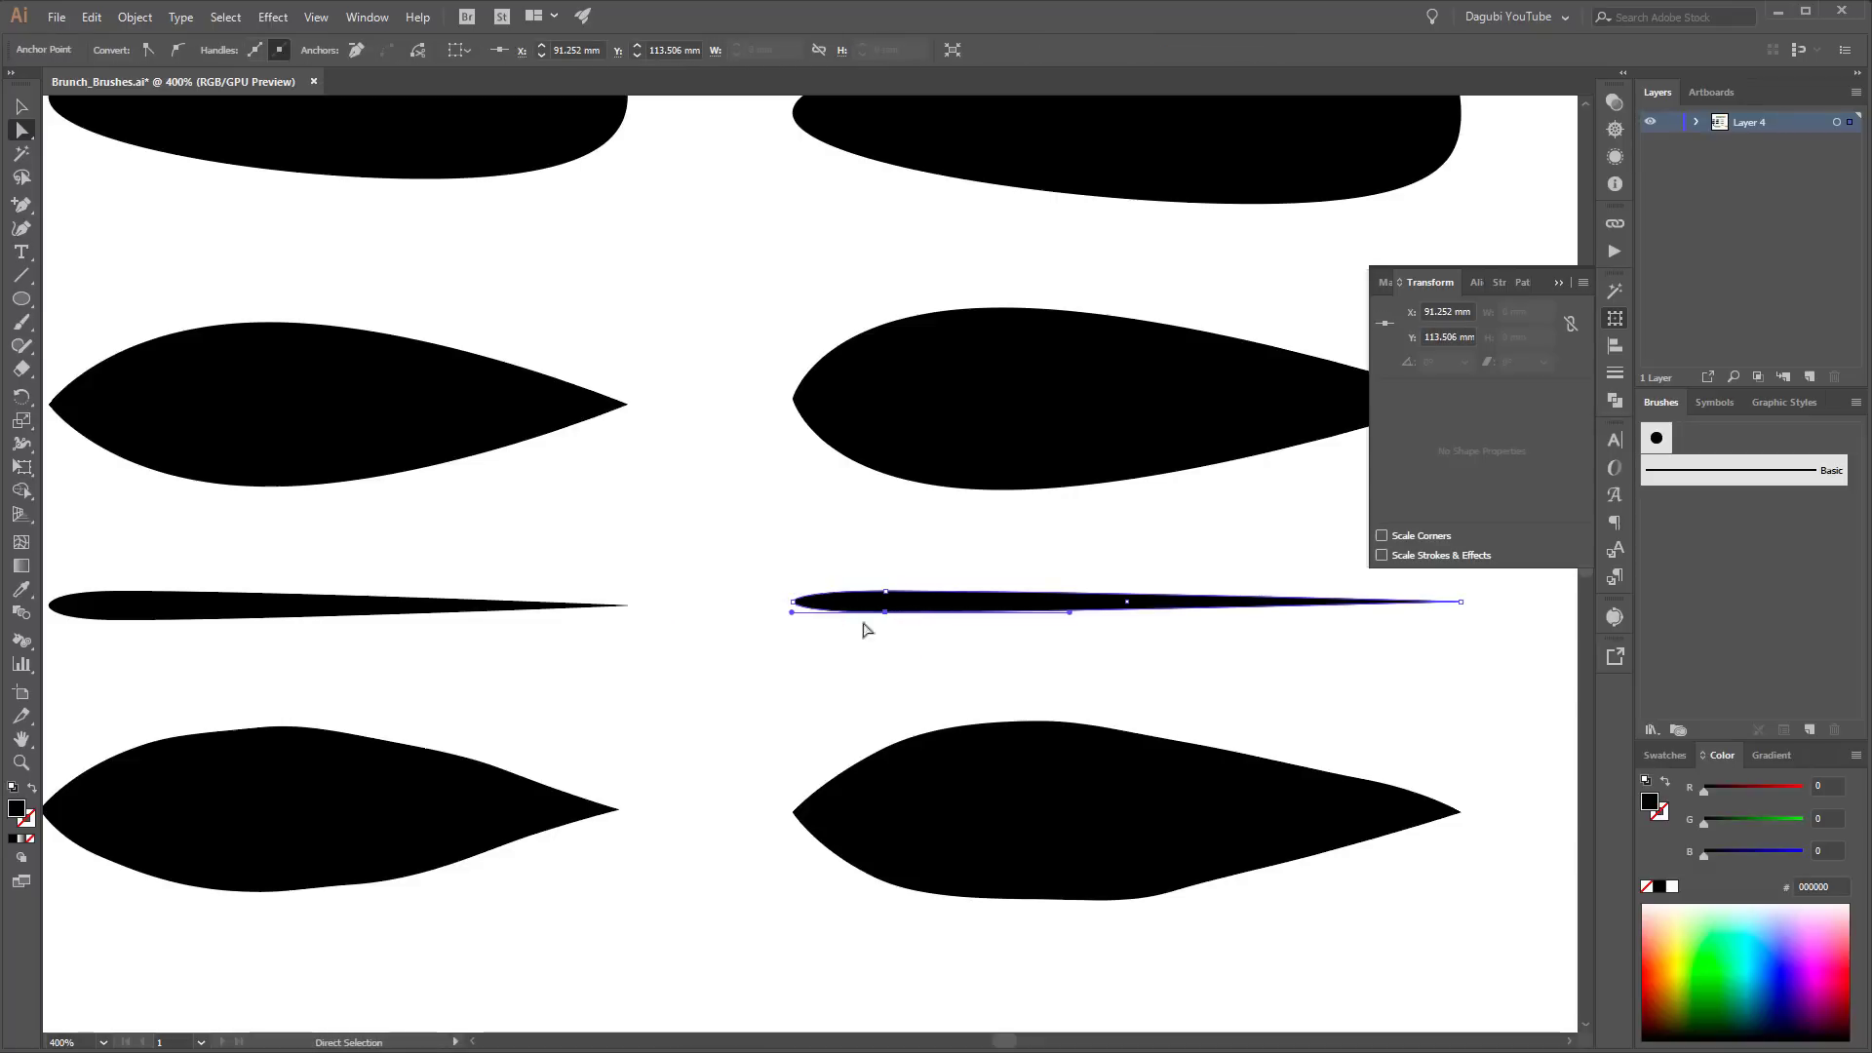
Step: Scale the stem's two middle anchors apart vertically to thicken its blunt end slightly
{"action": "left_click_drag", "start_coordinate": [912, 651], "coordinate": [912, 651]}
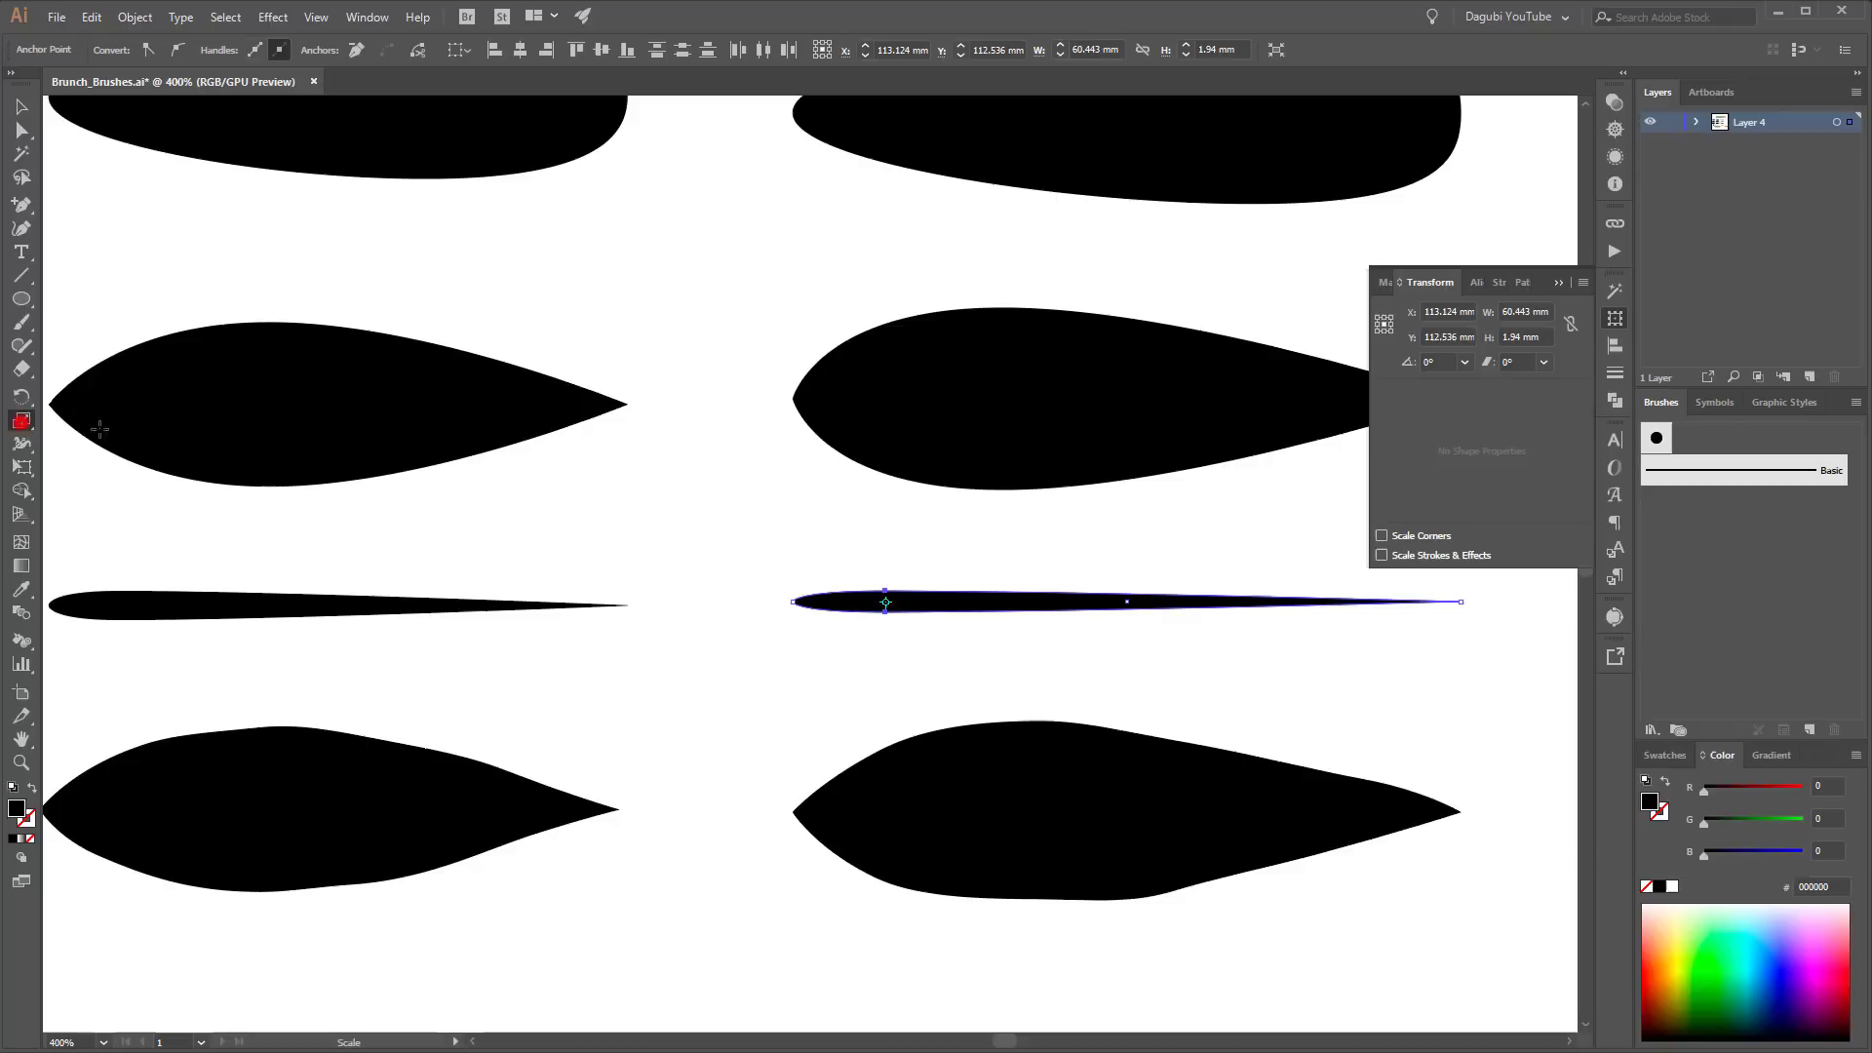
{"action": "left_click_drag", "start_coordinate": [885, 588], "coordinate": [882, 583]}
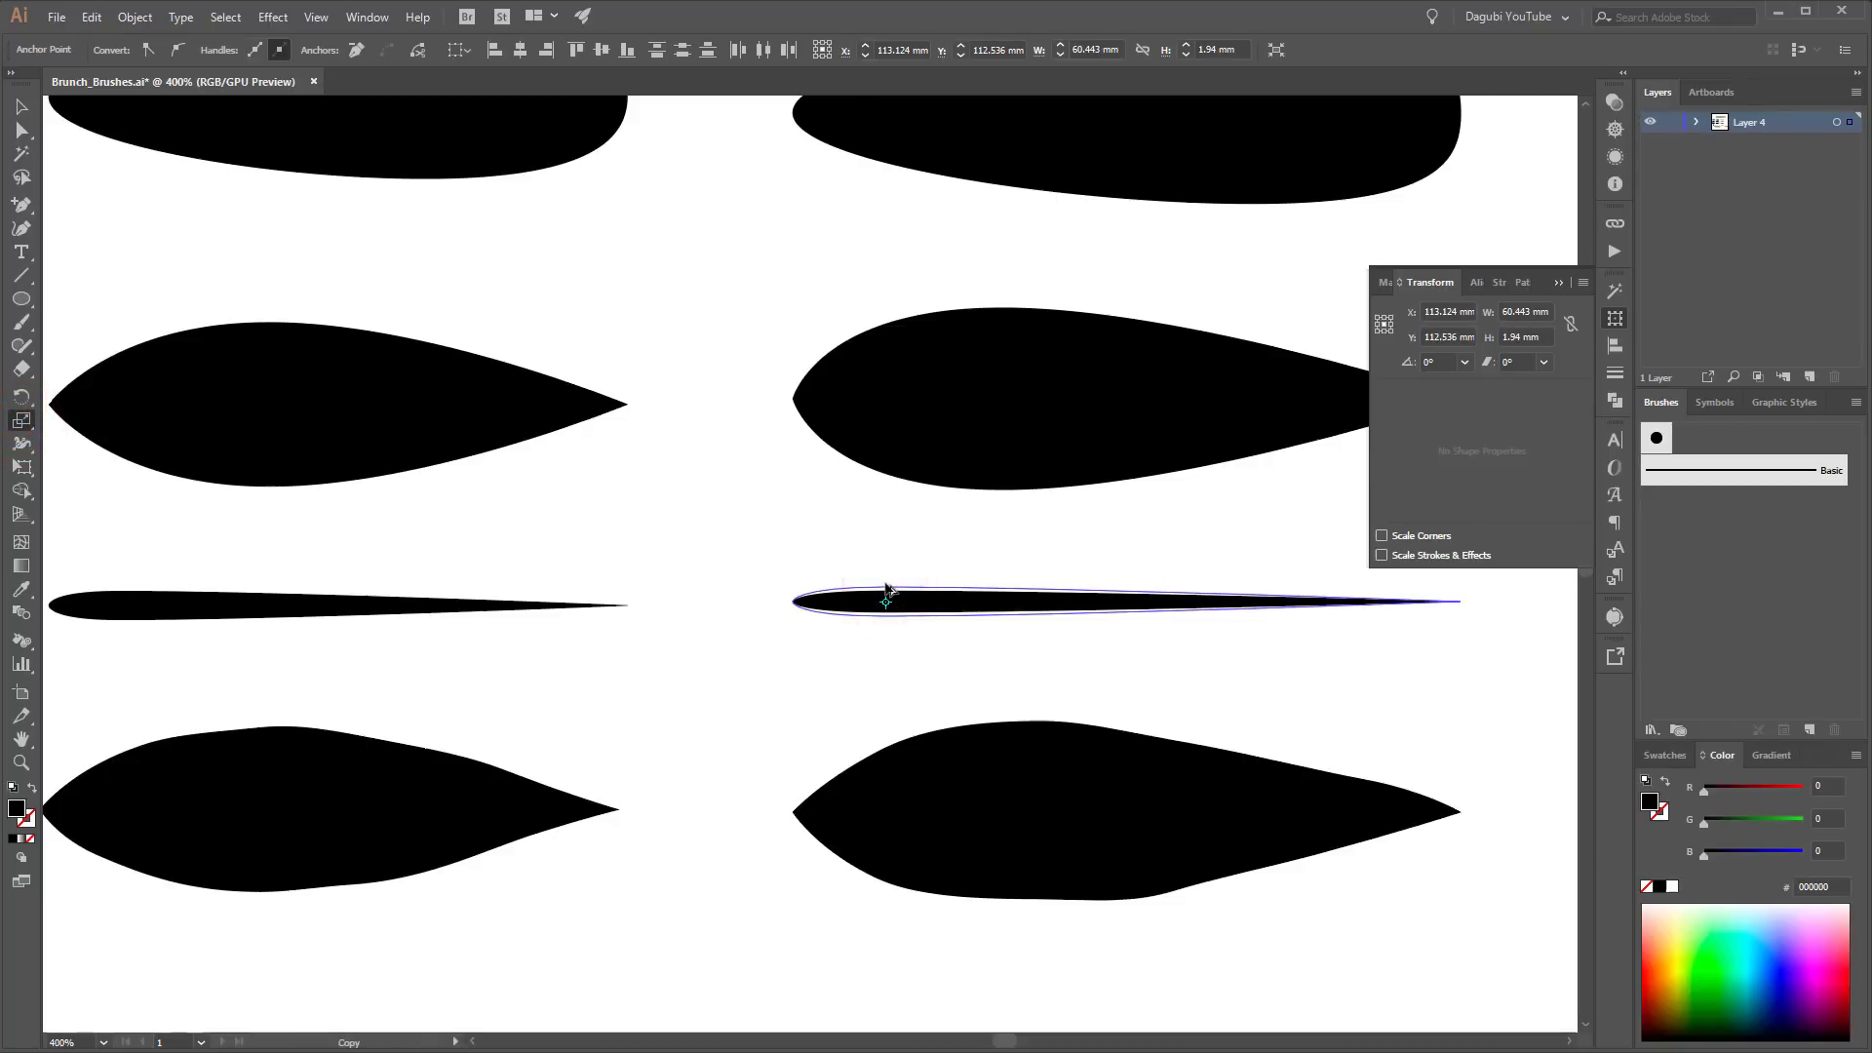
{"action": "left_click", "coordinate": [774, 527], "text": "ctrl"}
Step: Duplicate the top rounded leaf below the wavy leaf and narrow the copy to about 24.6 mm wide
{"action": "scroll", "coordinate": [998, 489], "scroll_direction": "down", "scroll_amount": 2}
{"action": "left_click_drag", "start_coordinate": [1106, 536], "coordinate": [970, 483]}
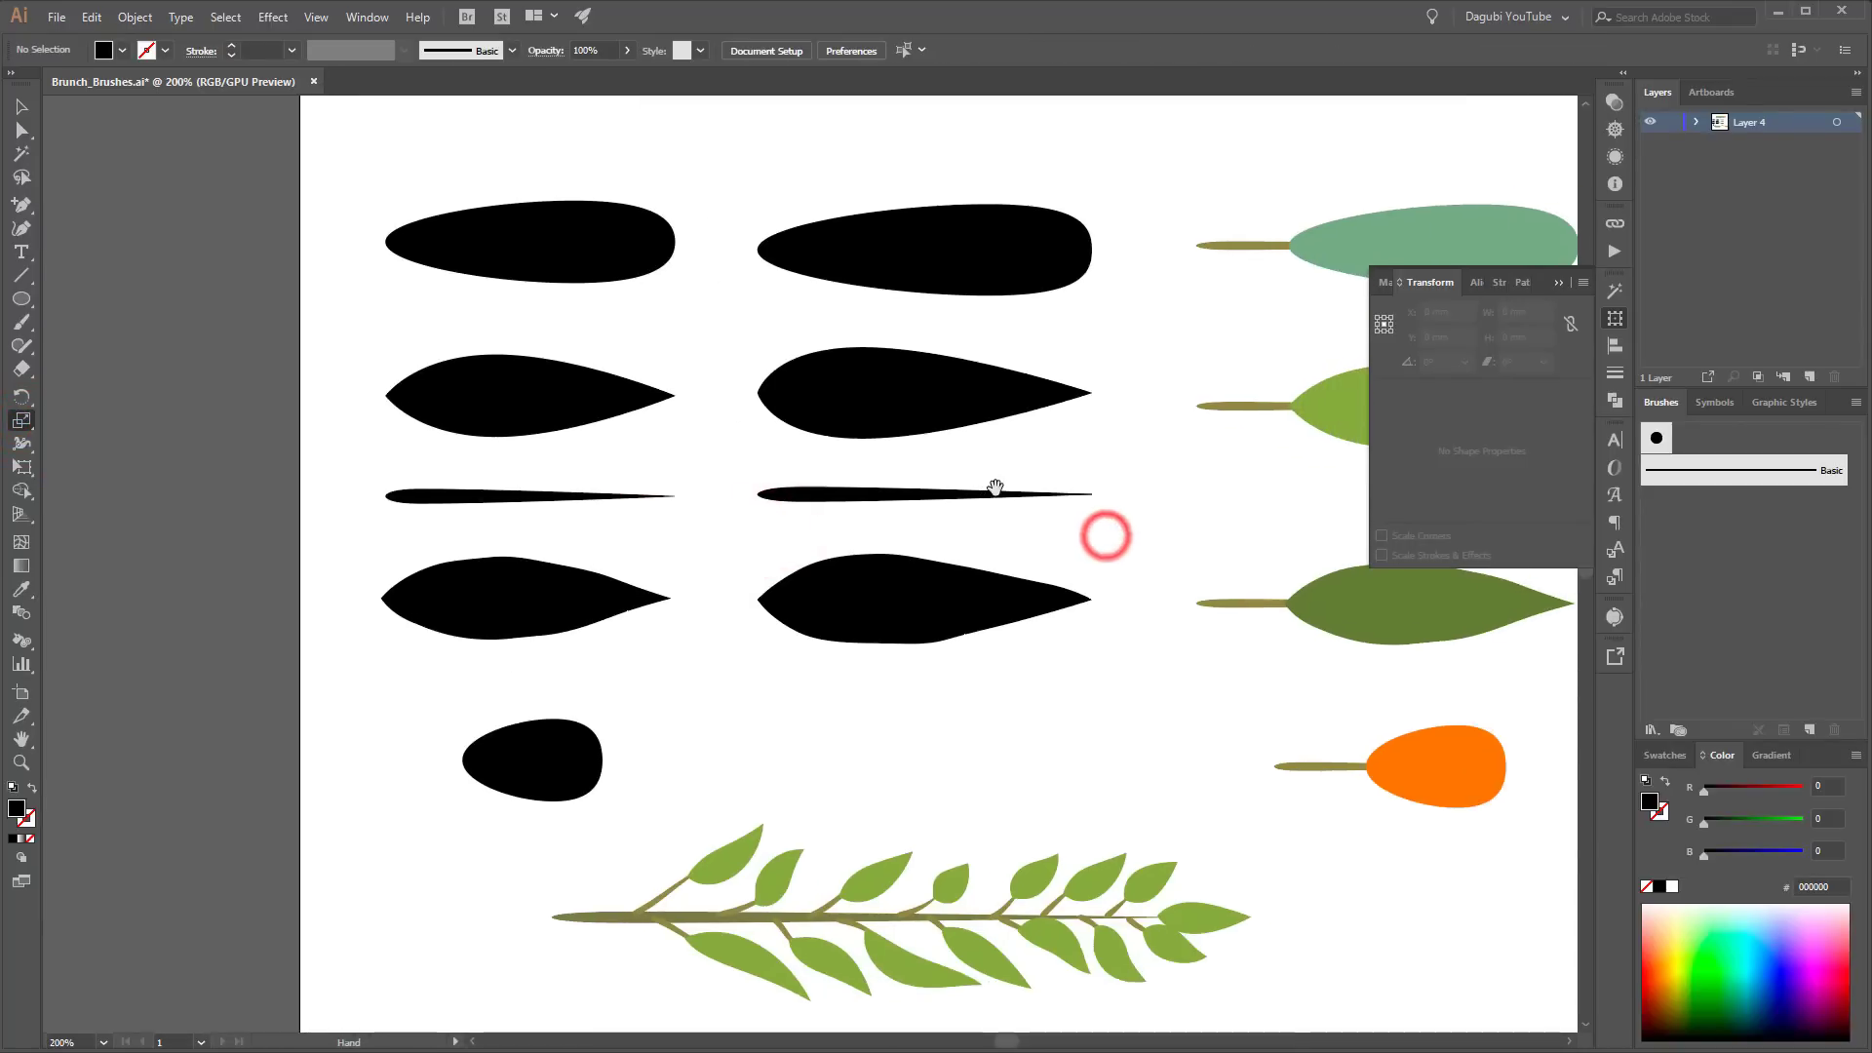
{"action": "left_click", "coordinate": [1010, 255], "text": "ctrl"}
{"action": "left_click", "coordinate": [21, 106]}
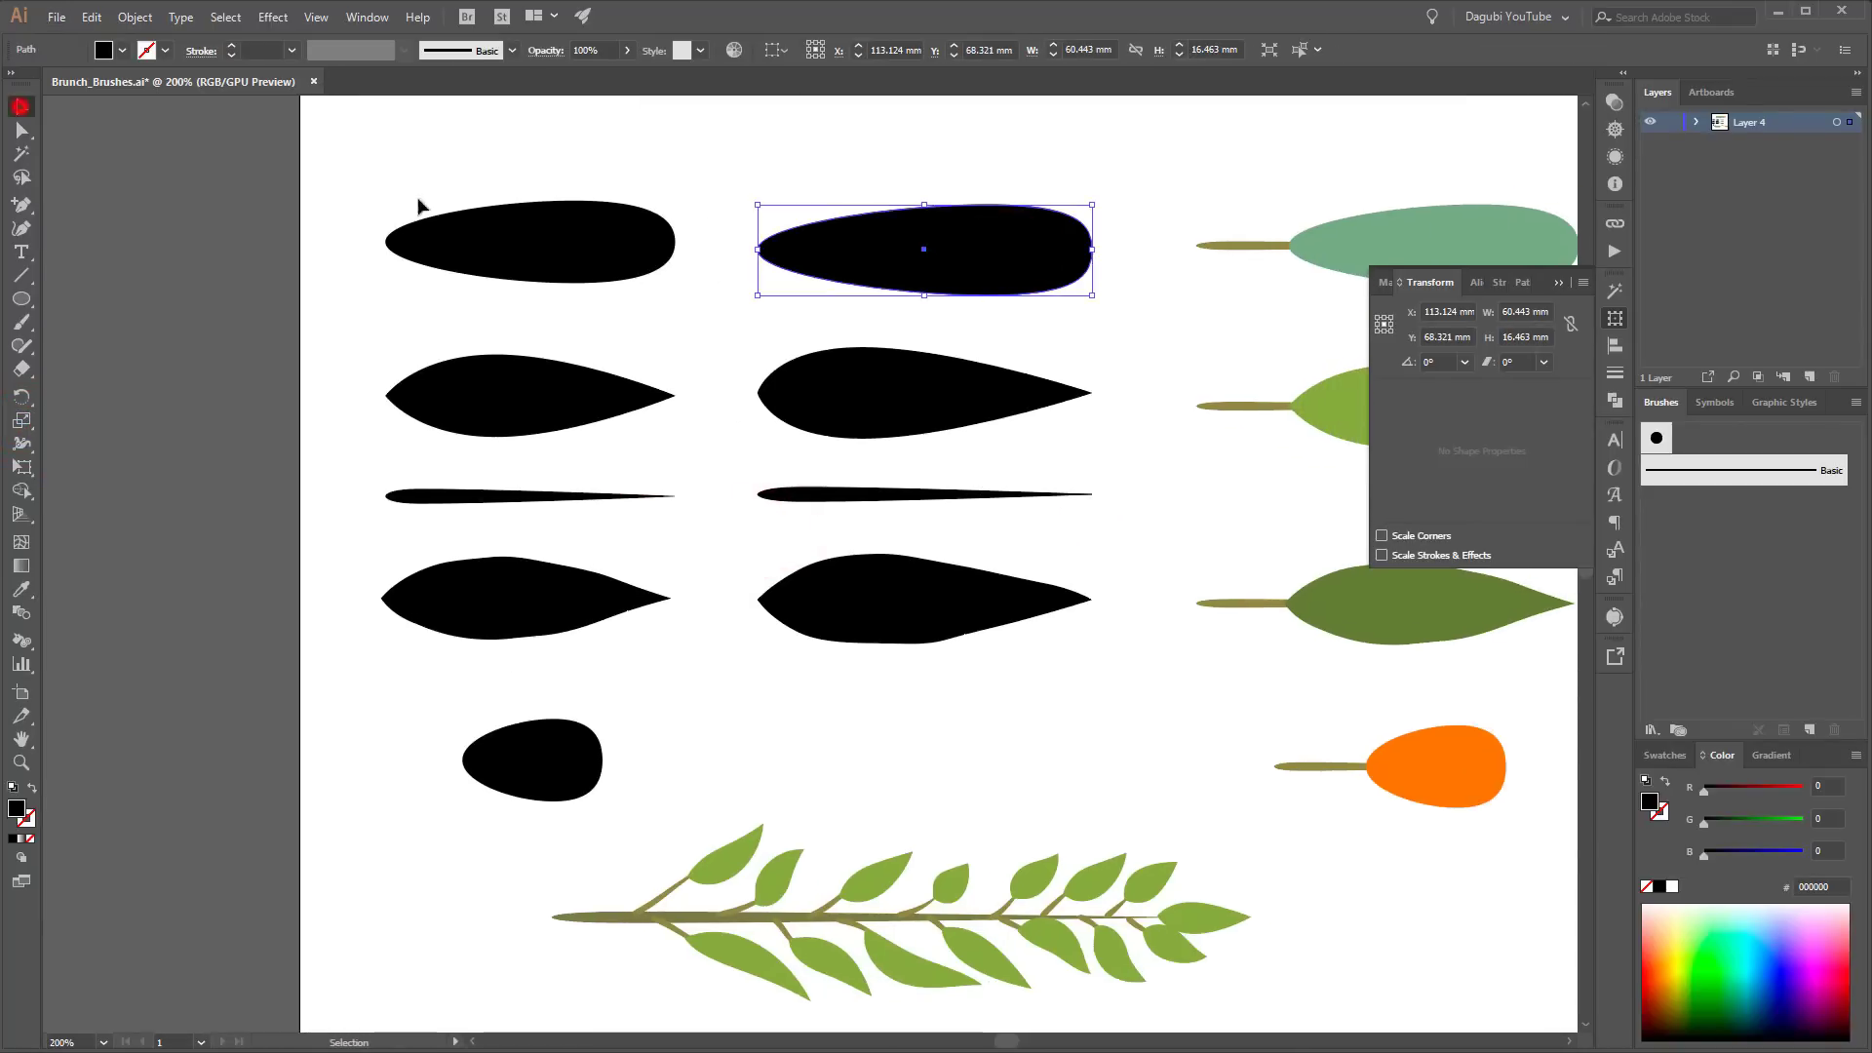
{"action": "left_click_drag", "start_coordinate": [1004, 238], "coordinate": [994, 757]}
Step: Nudge the upper and lower anchors of the short rounded shape left to make its outline more egg-like
{"action": "scroll", "coordinate": [1011, 758], "scroll_direction": "up", "scroll_amount": 2}
{"action": "left_click", "coordinate": [23, 134]}
{"action": "left_click_drag", "start_coordinate": [614, 566], "coordinate": [901, 544]}
{"action": "left_click", "coordinate": [1204, 626]}
{"action": "left_click", "coordinate": [1206, 809], "text": "shift"}
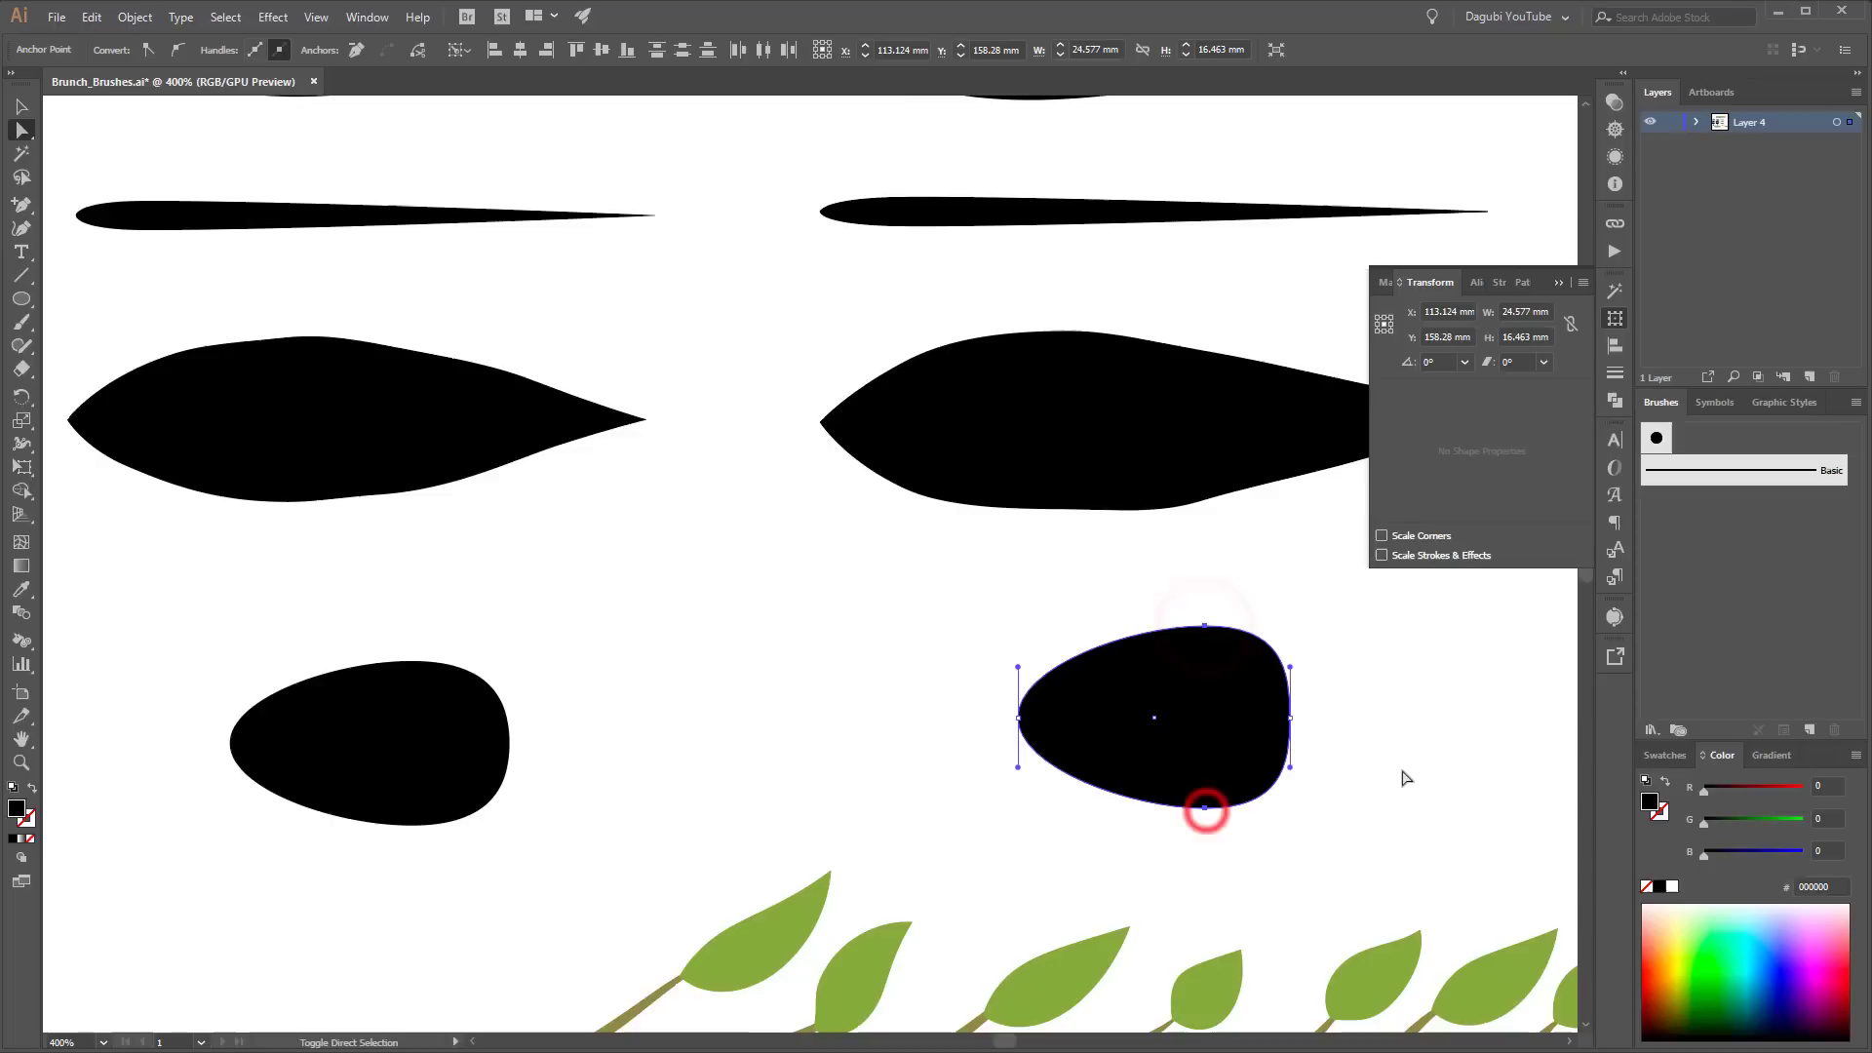
{"action": "key", "text": "shift+Left"}
{"action": "key", "text": "Right"}
{"action": "key", "text": "Right"}
{"action": "key", "text": "Right"}
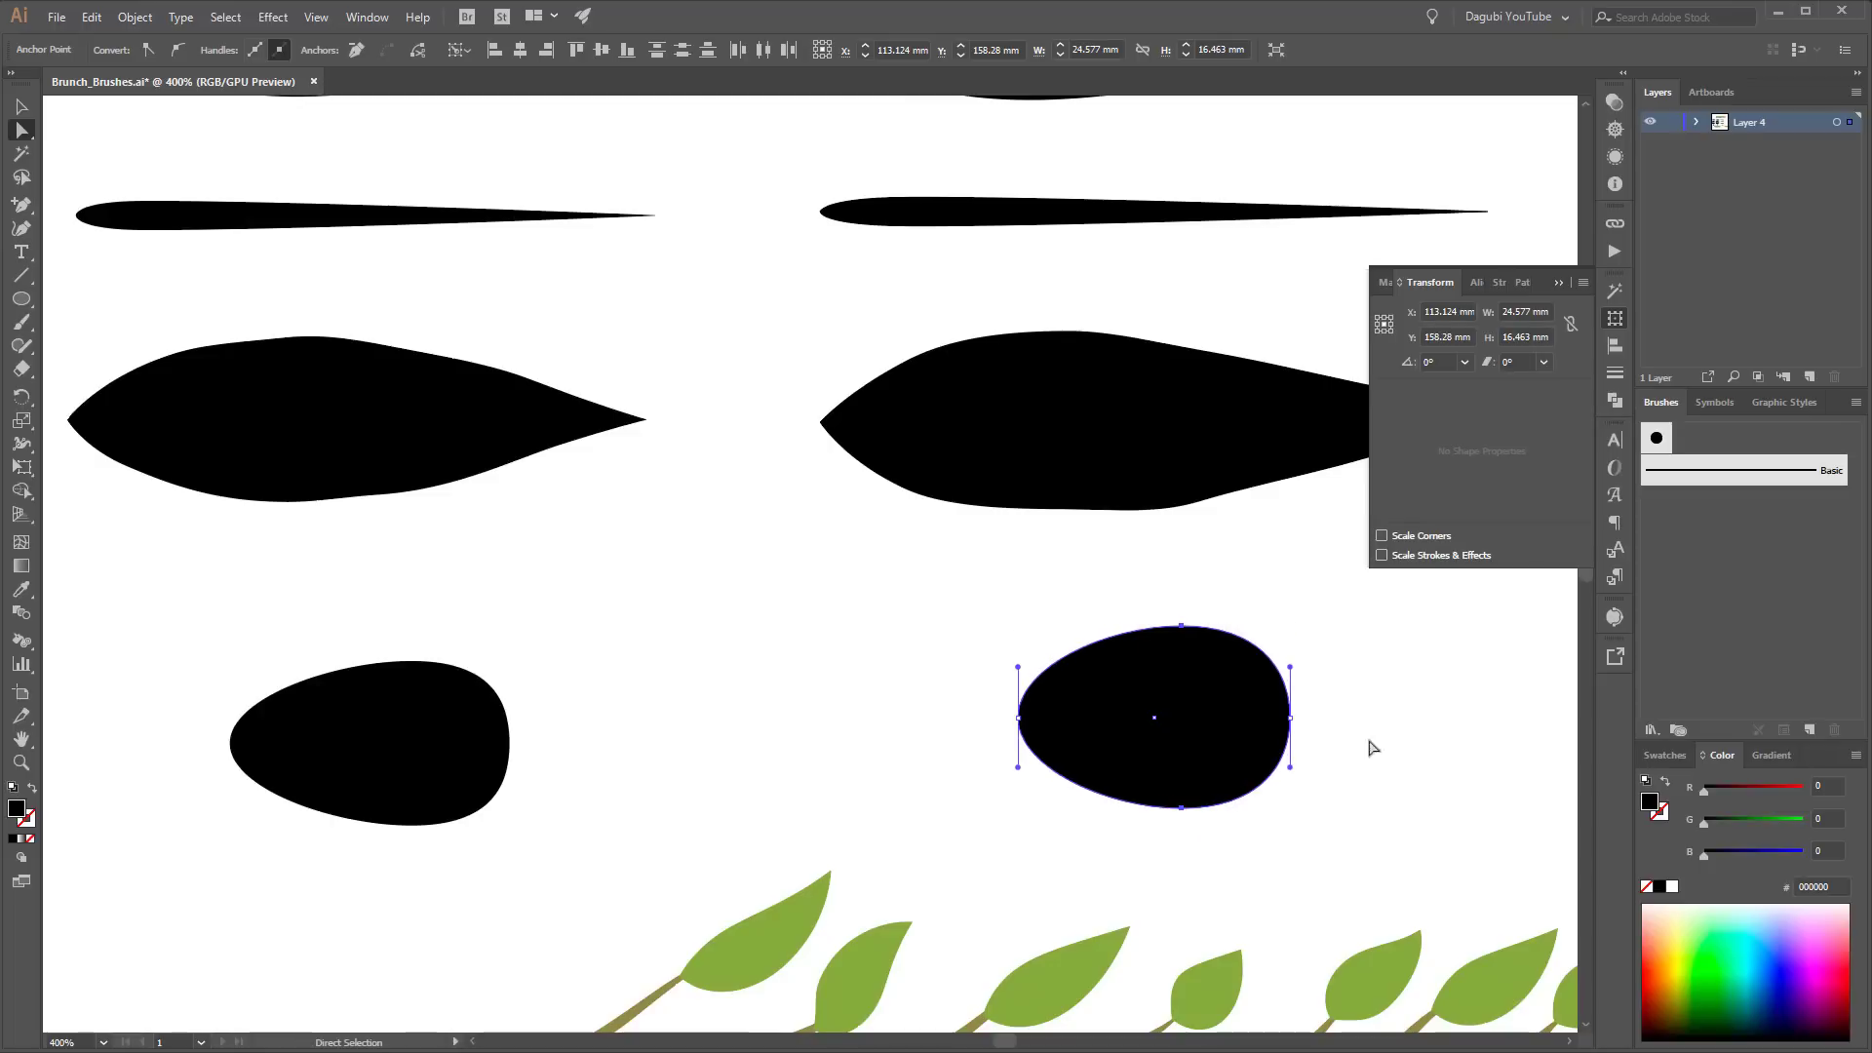
{"action": "left_click", "coordinate": [1400, 731]}
Step: Refine the handle of the wavy leaf's lower-edge anchor to smooth the bump in its outline
{"action": "key", "text": "ctrl+0"}
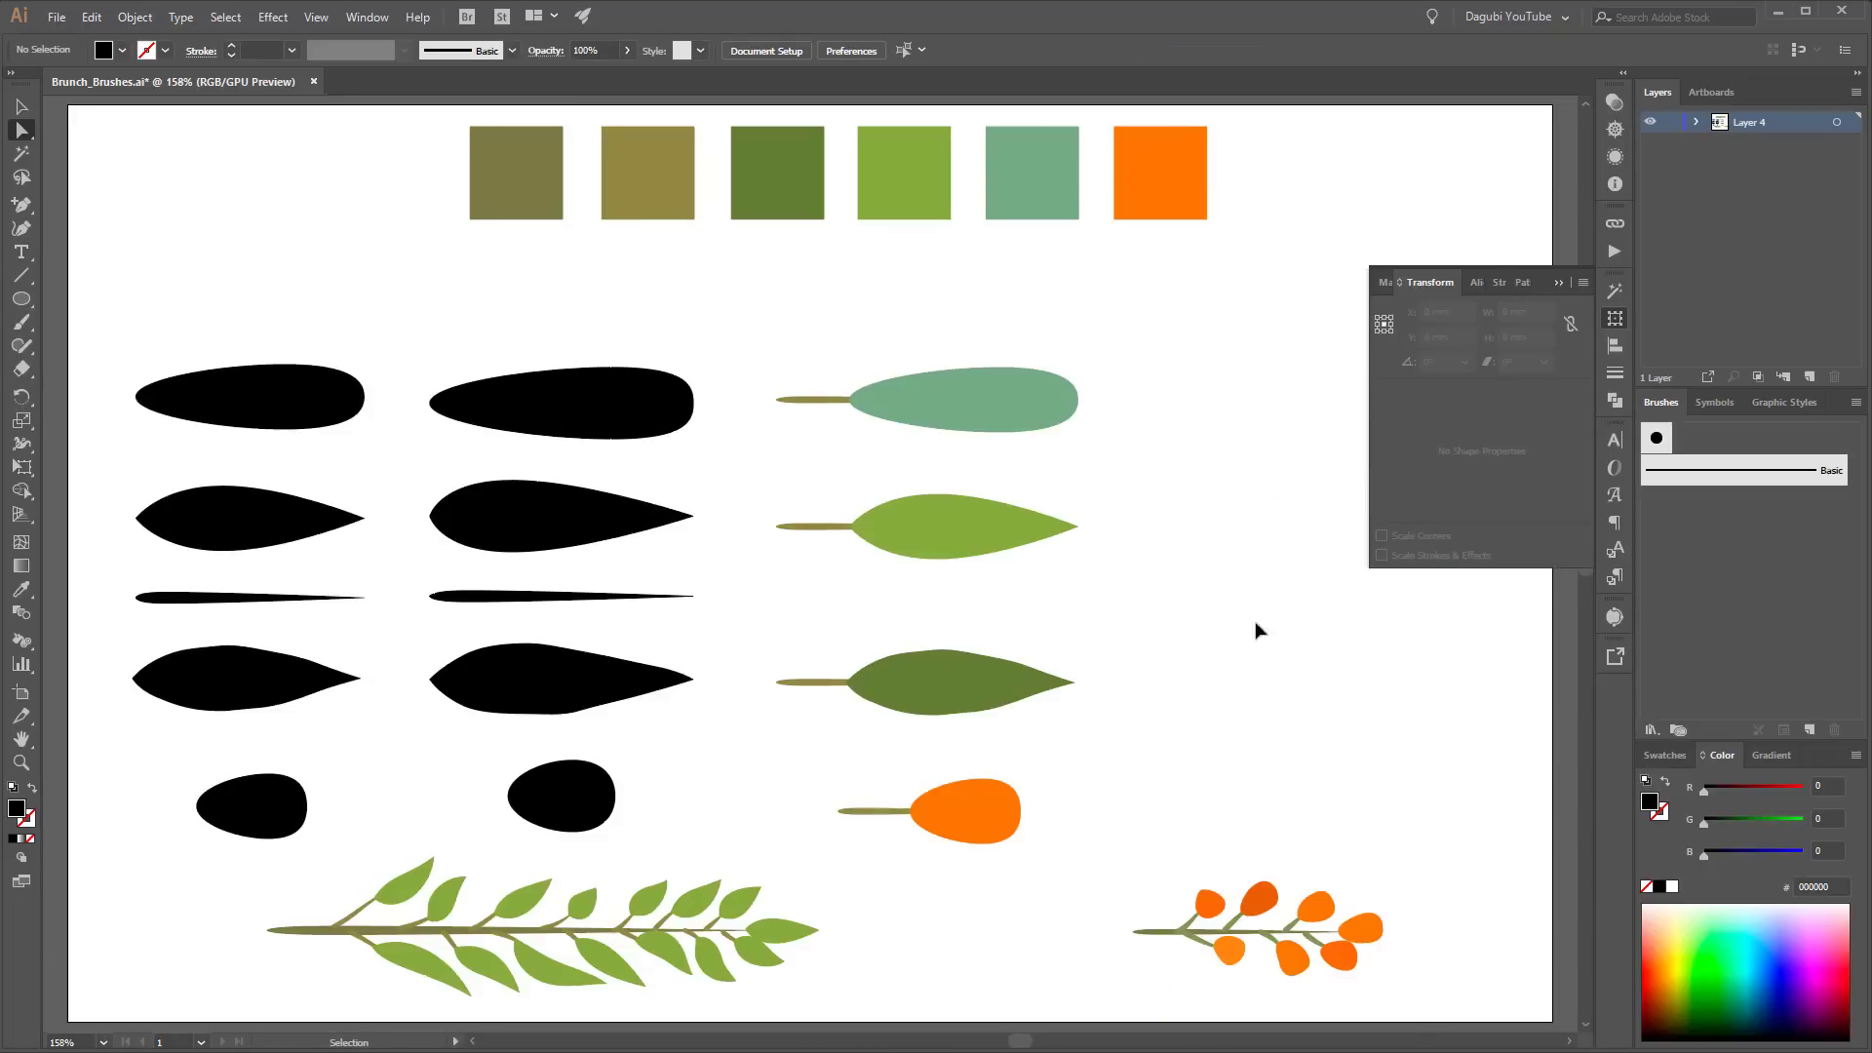
{"action": "scroll", "coordinate": [558, 510], "scroll_direction": "up", "scroll_amount": 5}
{"action": "left_click", "coordinate": [585, 636]}
{"action": "left_click", "coordinate": [669, 689]}
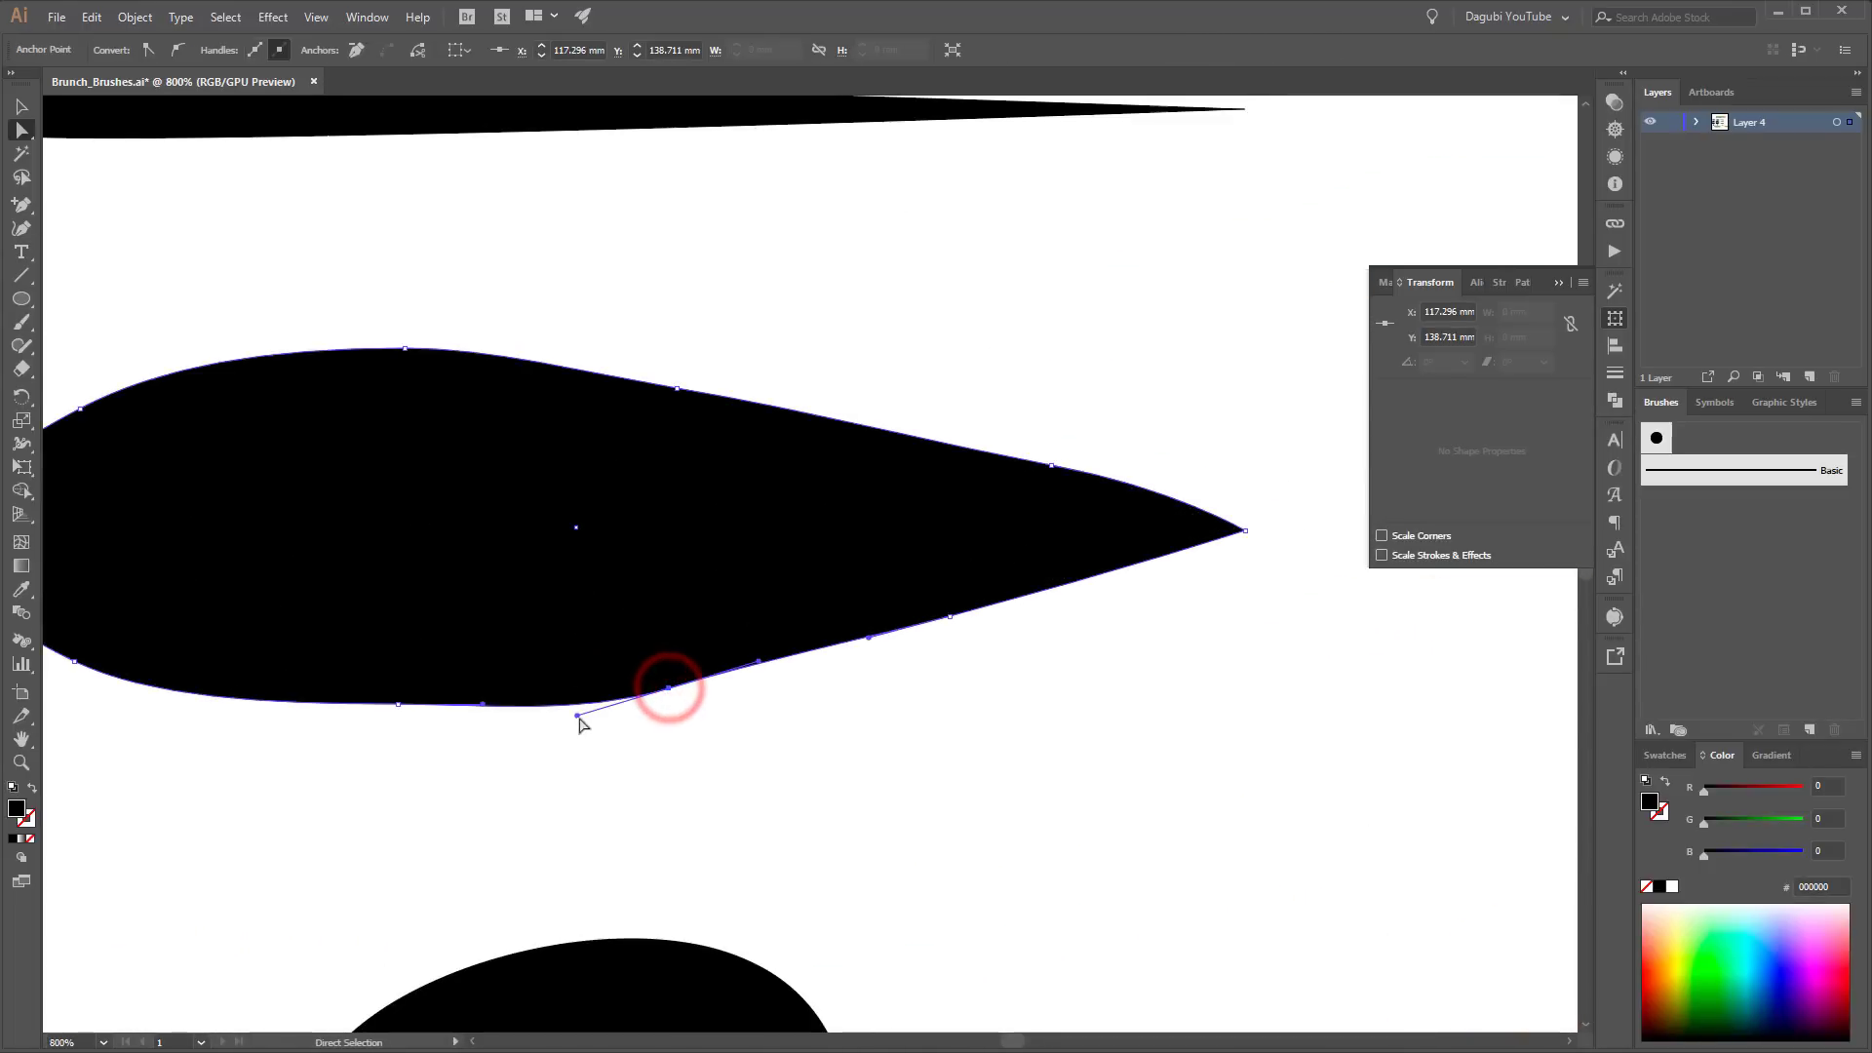
{"action": "left_click_drag", "start_coordinate": [577, 716], "coordinate": [572, 712]}
{"action": "left_click", "coordinate": [836, 757]}
Step: Duplicate the five newly drawn black shapes into a column beyond the coloured leaves
{"action": "scroll", "coordinate": [919, 751], "scroll_direction": "down", "scroll_amount": 4}
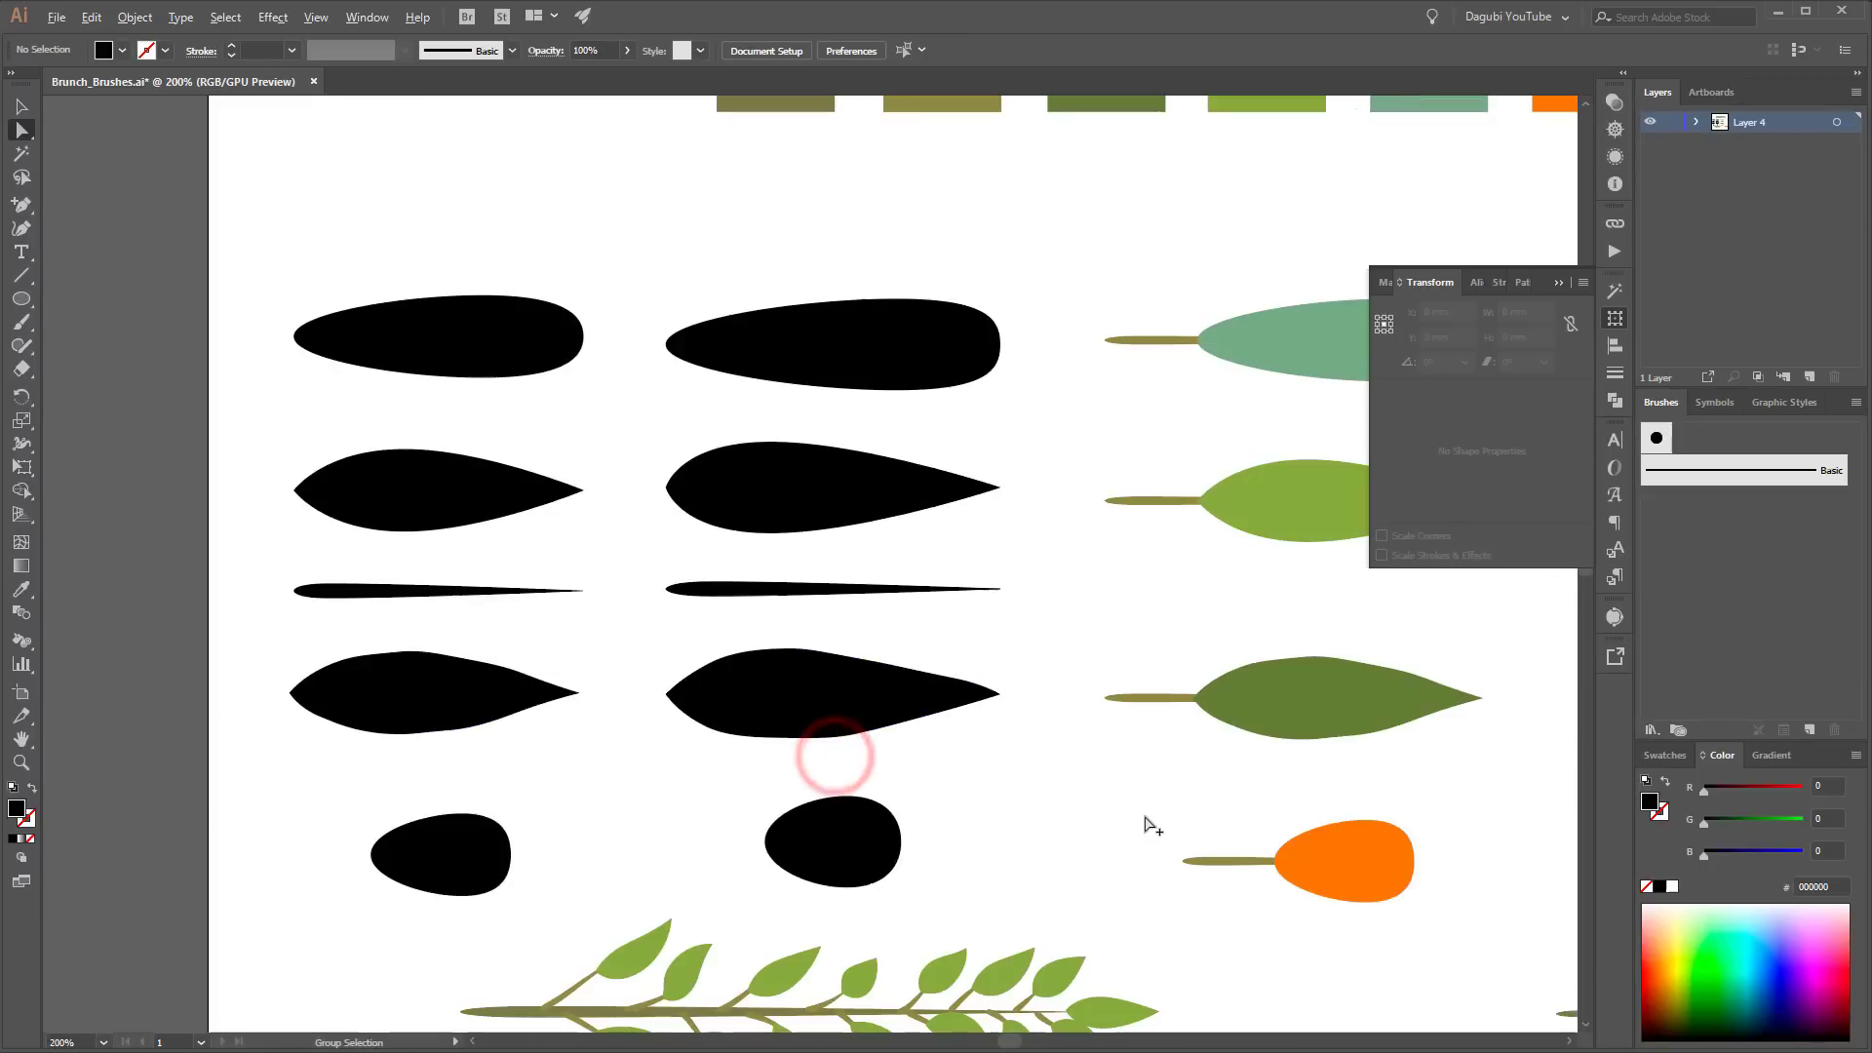
{"action": "key", "text": "ctrl+0"}
{"action": "left_click", "coordinate": [1558, 282]}
{"action": "key", "text": "v"}
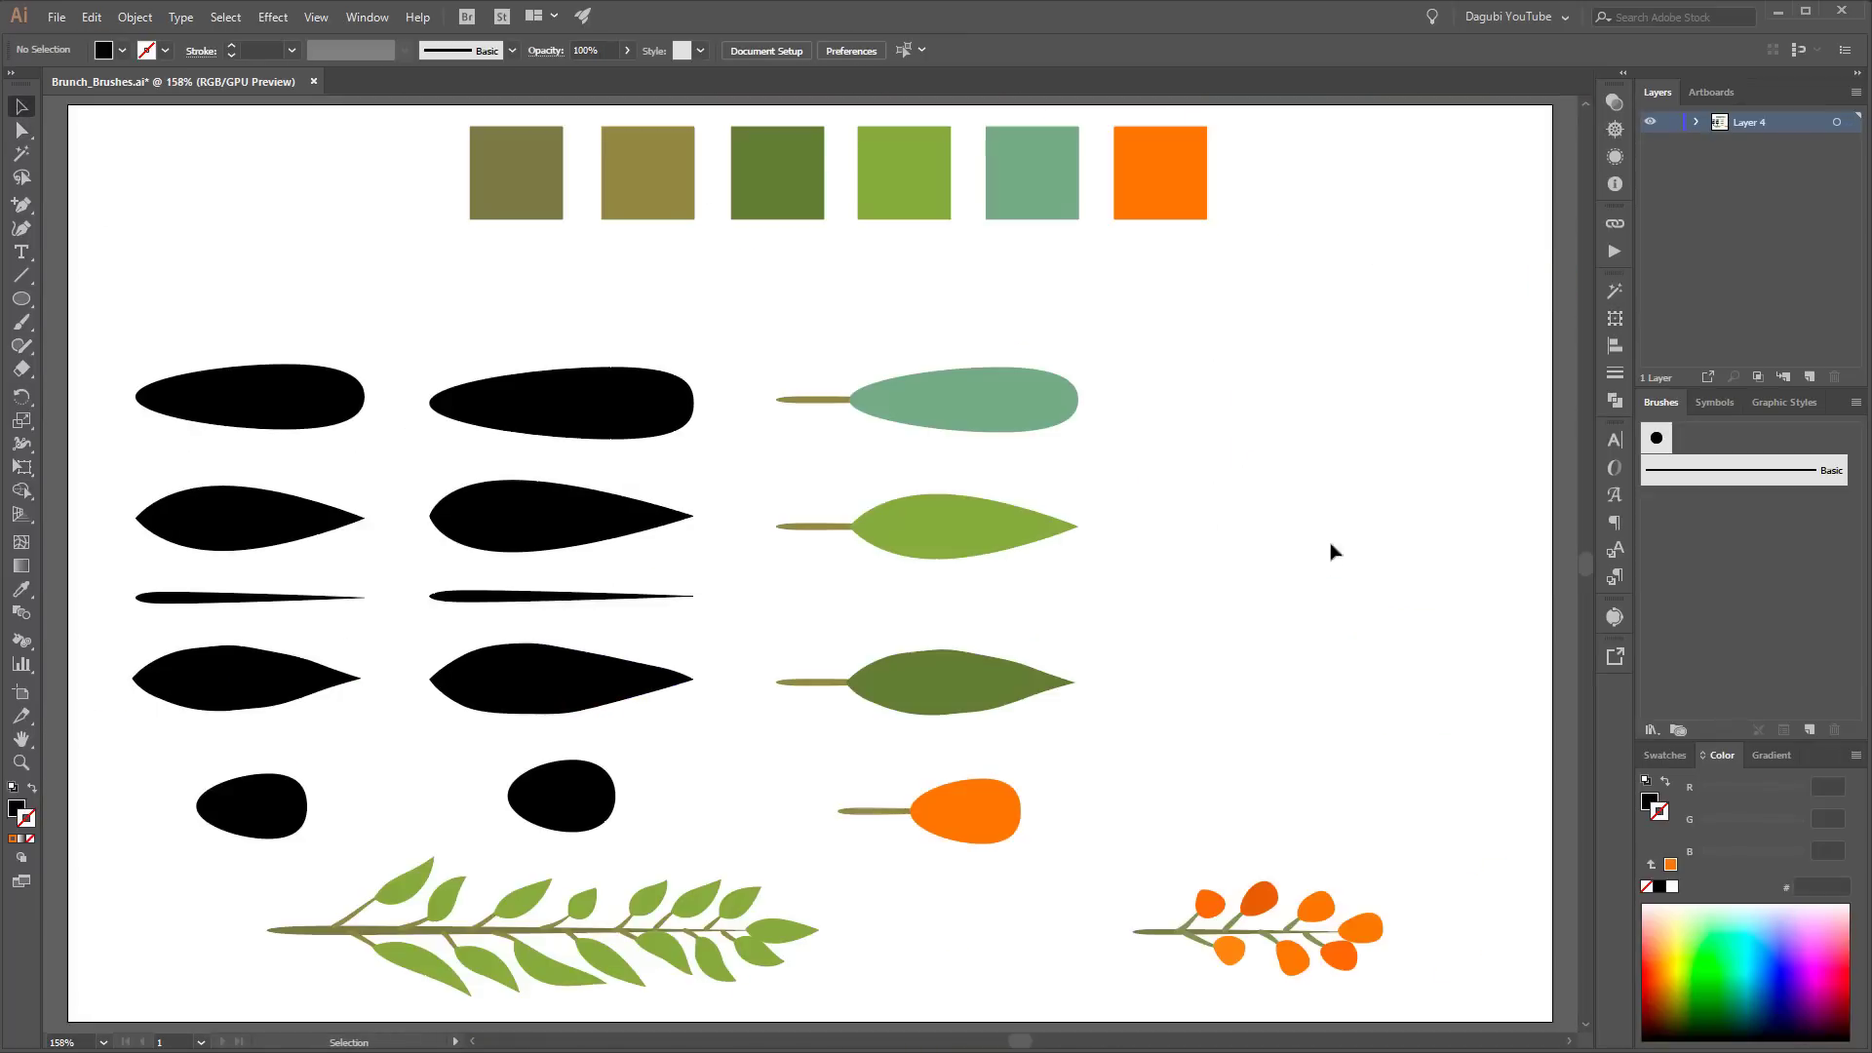
{"action": "left_click_drag", "start_coordinate": [466, 280], "coordinate": [1366, 808]}
Step: Align the duplicated shapes along their left edges relative to the selection
{"action": "left_click", "coordinate": [786, 50]}
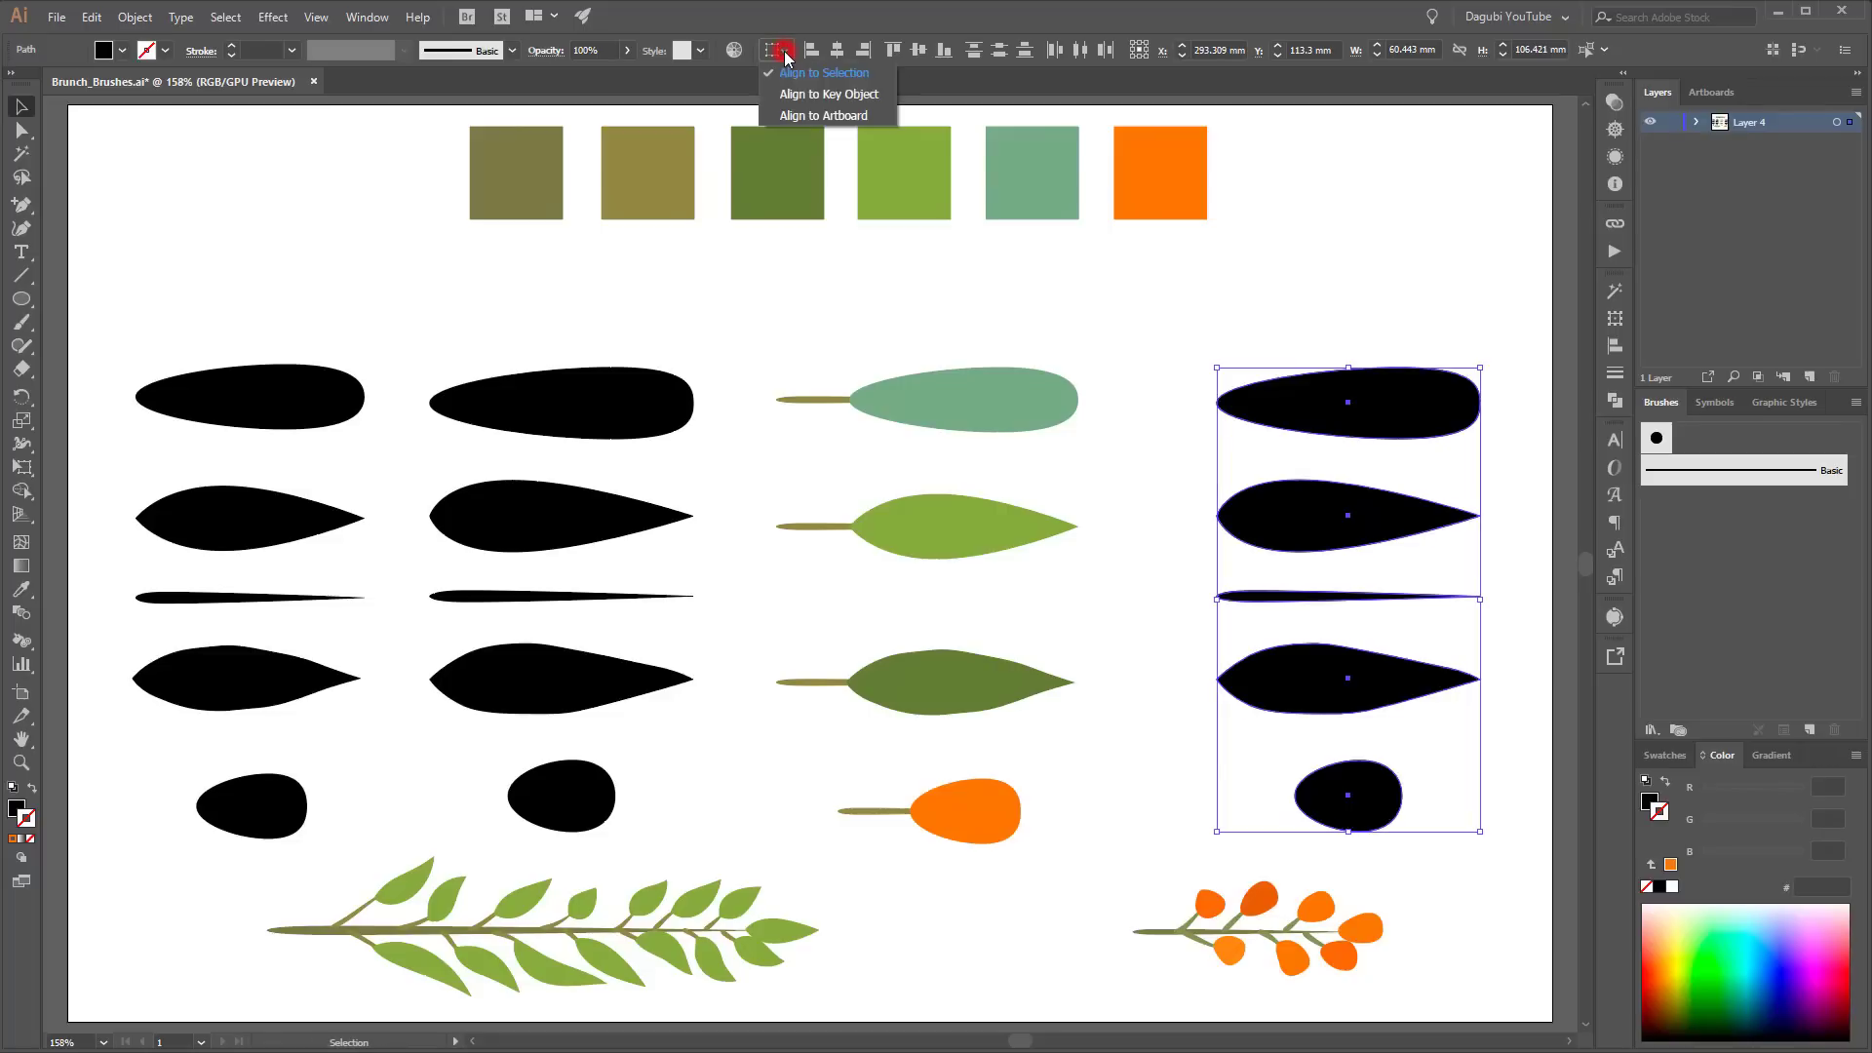
{"action": "left_click", "coordinate": [803, 75]}
{"action": "left_click", "coordinate": [812, 51]}
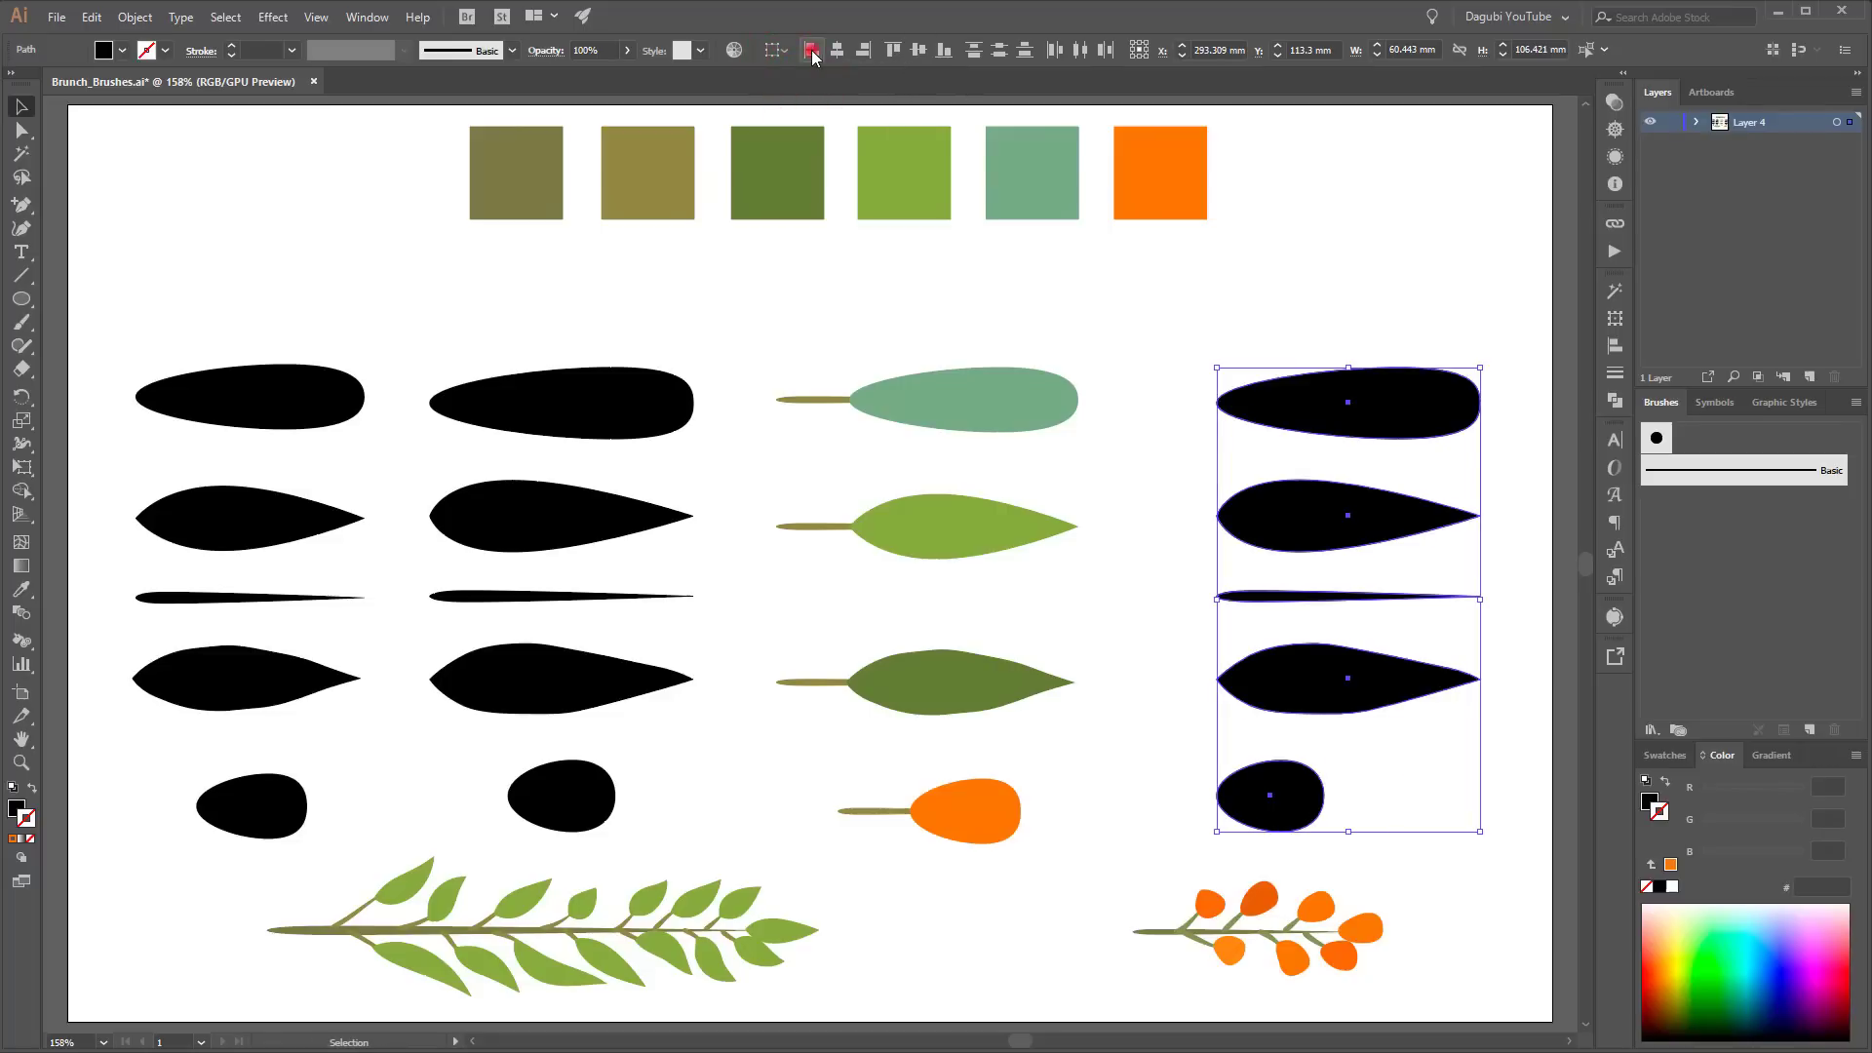
Step: Recolour the duplicated rounded leaf with the teal swatch's colour and the pointed leaf with the light green swatch's colour
{"action": "left_click", "coordinate": [1423, 271]}
{"action": "left_click", "coordinate": [1405, 383]}
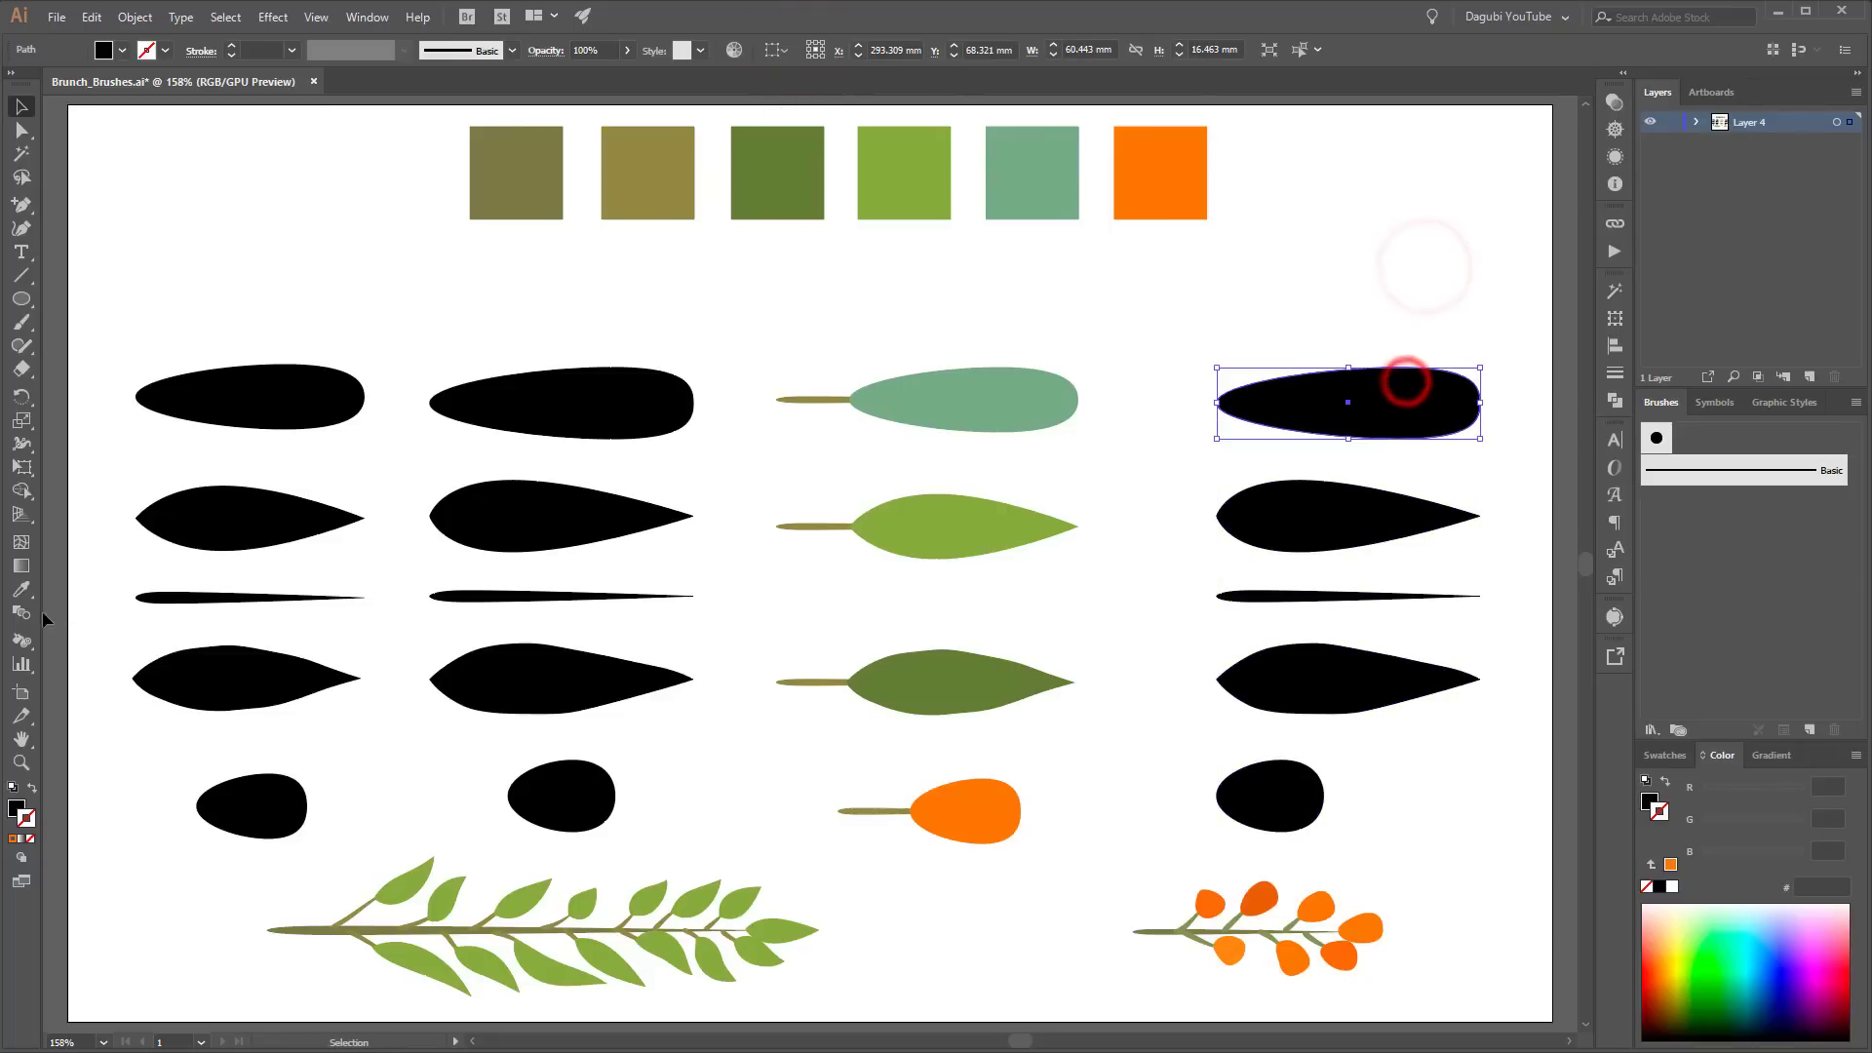
{"action": "left_click", "coordinate": [22, 592]}
{"action": "left_click", "coordinate": [1032, 151]}
{"action": "left_click", "coordinate": [1331, 526], "text": "ctrl"}
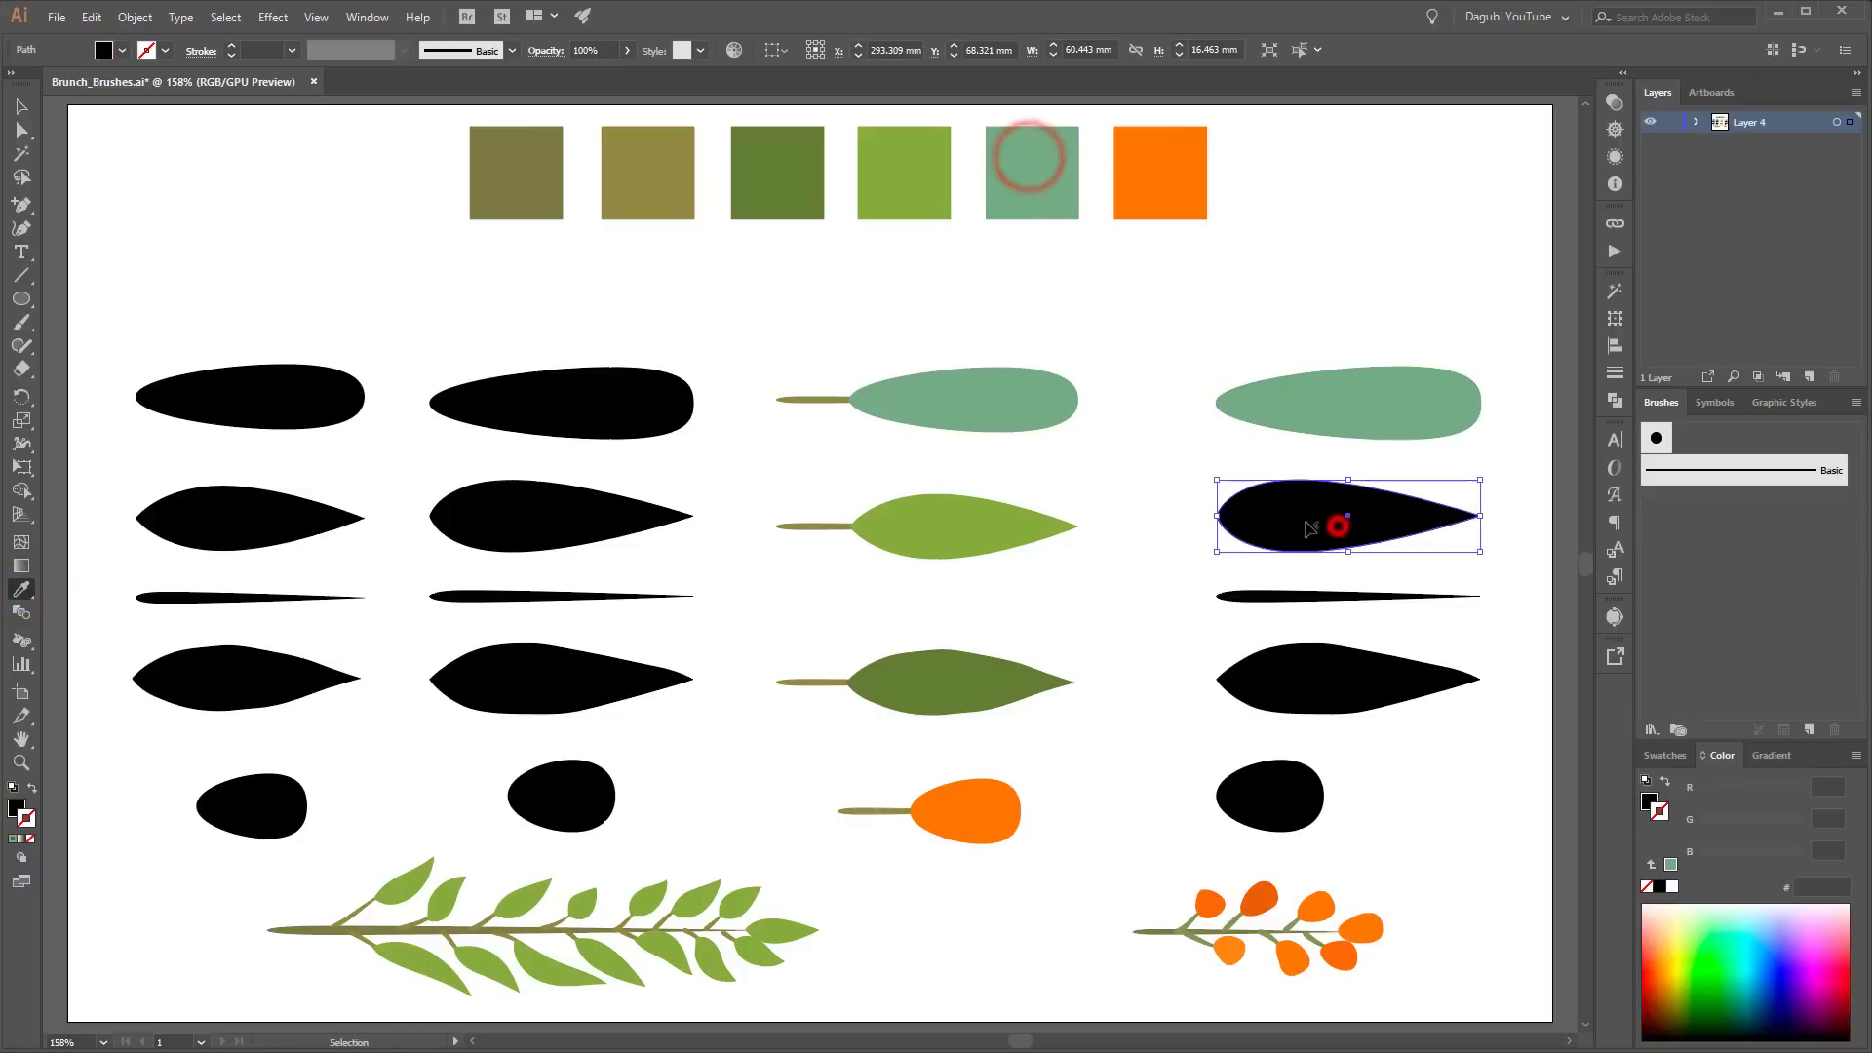
{"action": "left_click", "coordinate": [907, 175]}
Step: Recolour the duplicated stem with the golden-brown swatch's colour, the wavy leaf with dark green and the berry with orange
{"action": "left_click", "coordinate": [1246, 596], "text": "ctrl"}
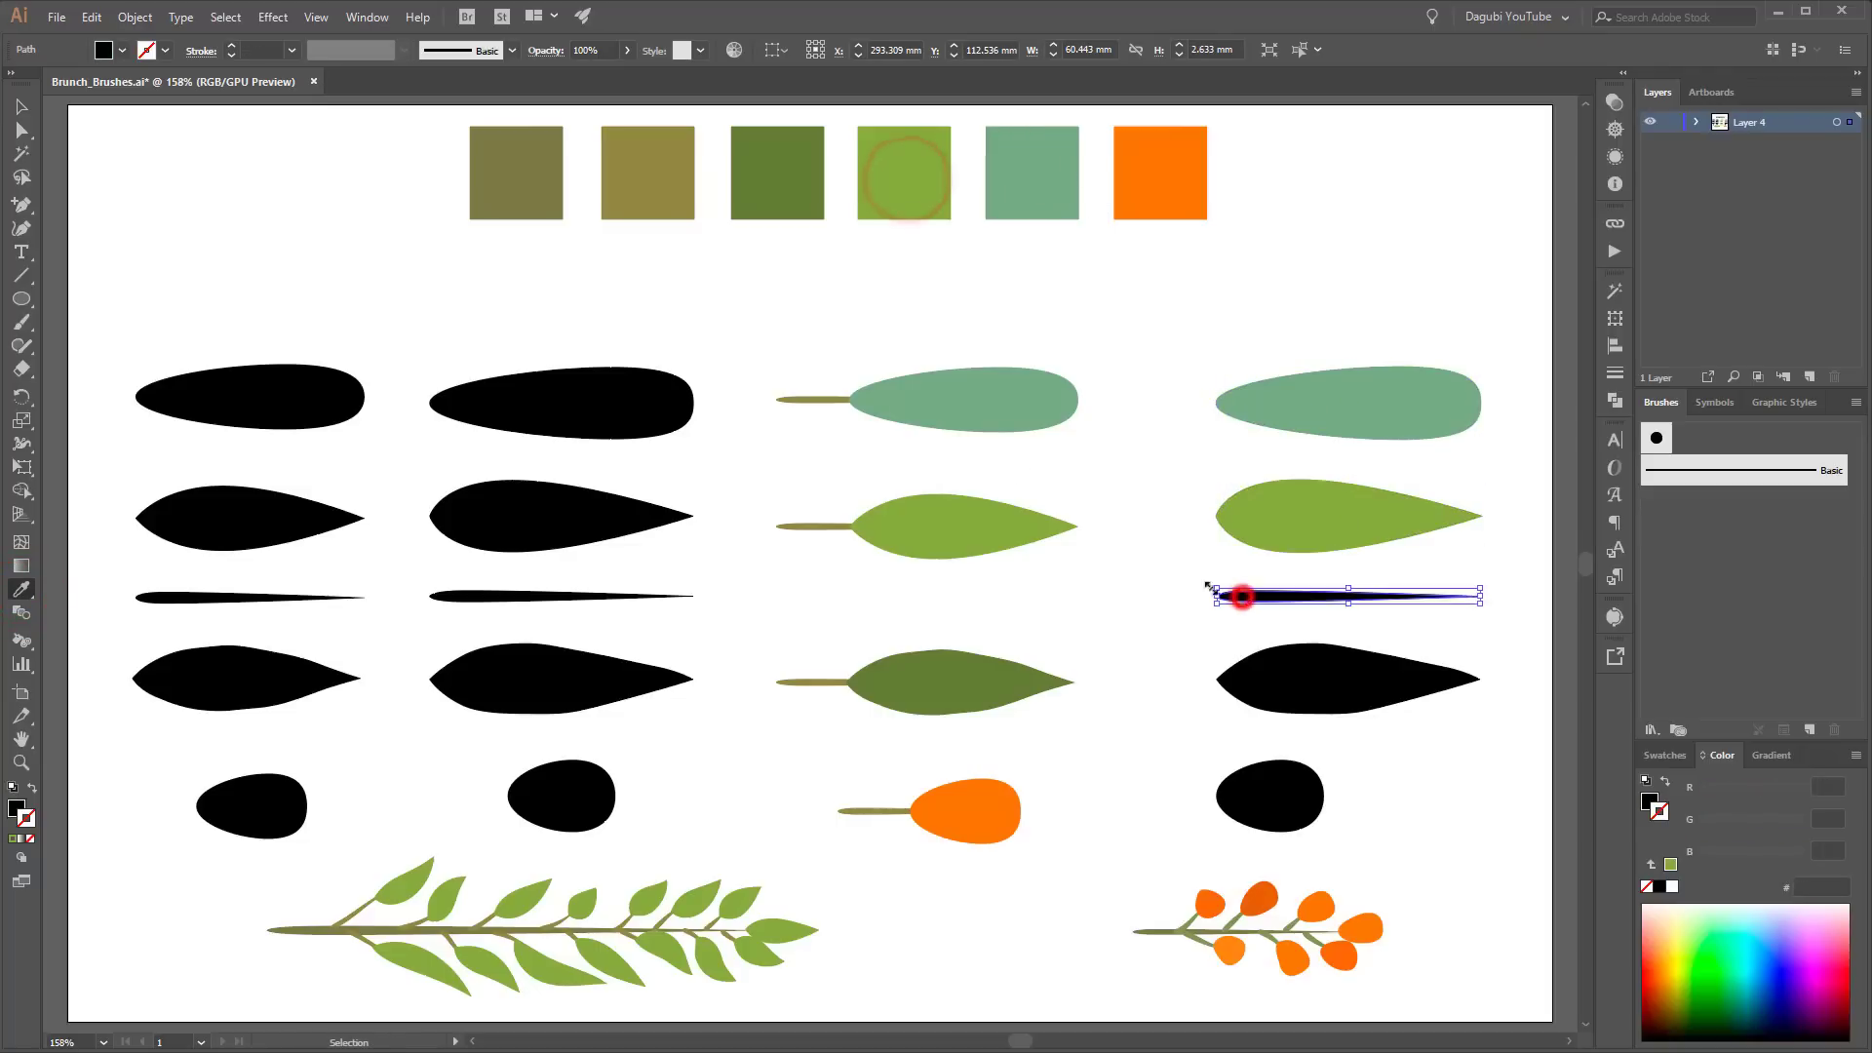
{"action": "left_click", "coordinate": [665, 194]}
{"action": "left_click", "coordinate": [1321, 688], "text": "ctrl"}
{"action": "left_click", "coordinate": [795, 185]}
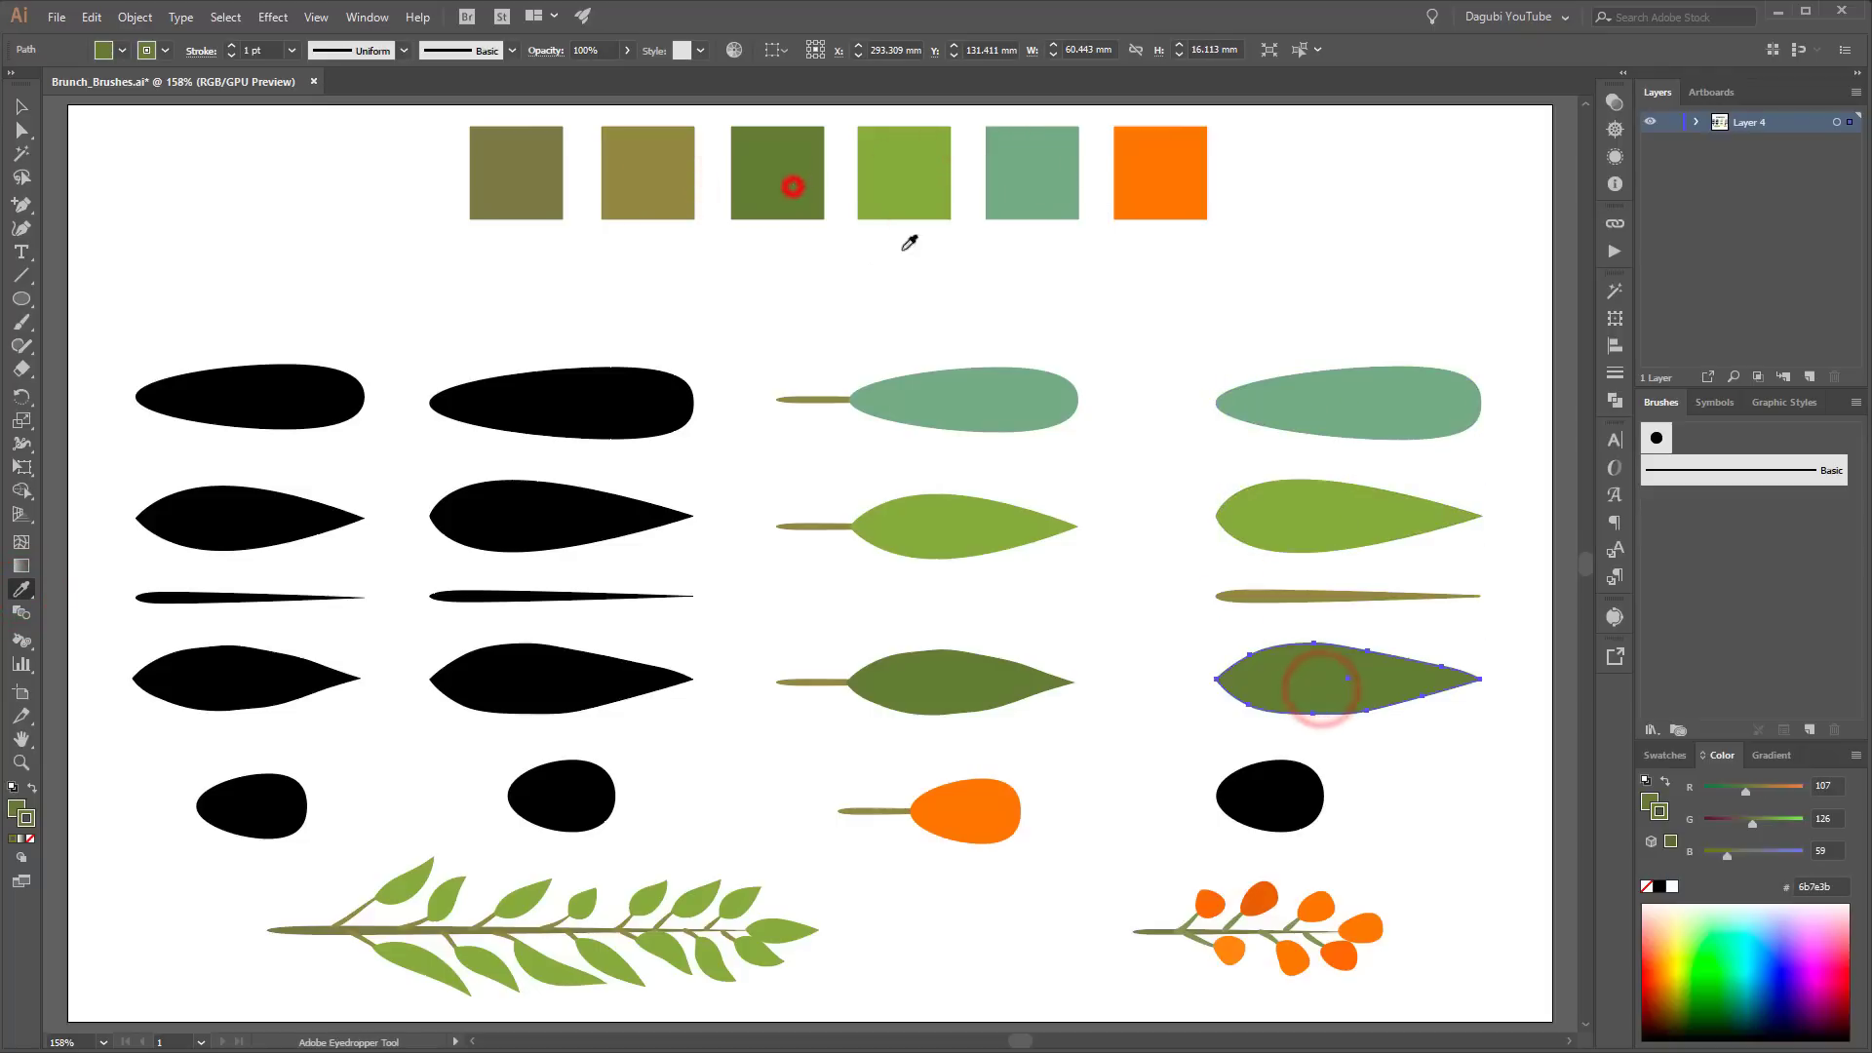
{"action": "left_click", "coordinate": [1272, 792], "text": "ctrl"}
{"action": "left_click", "coordinate": [1153, 161]}
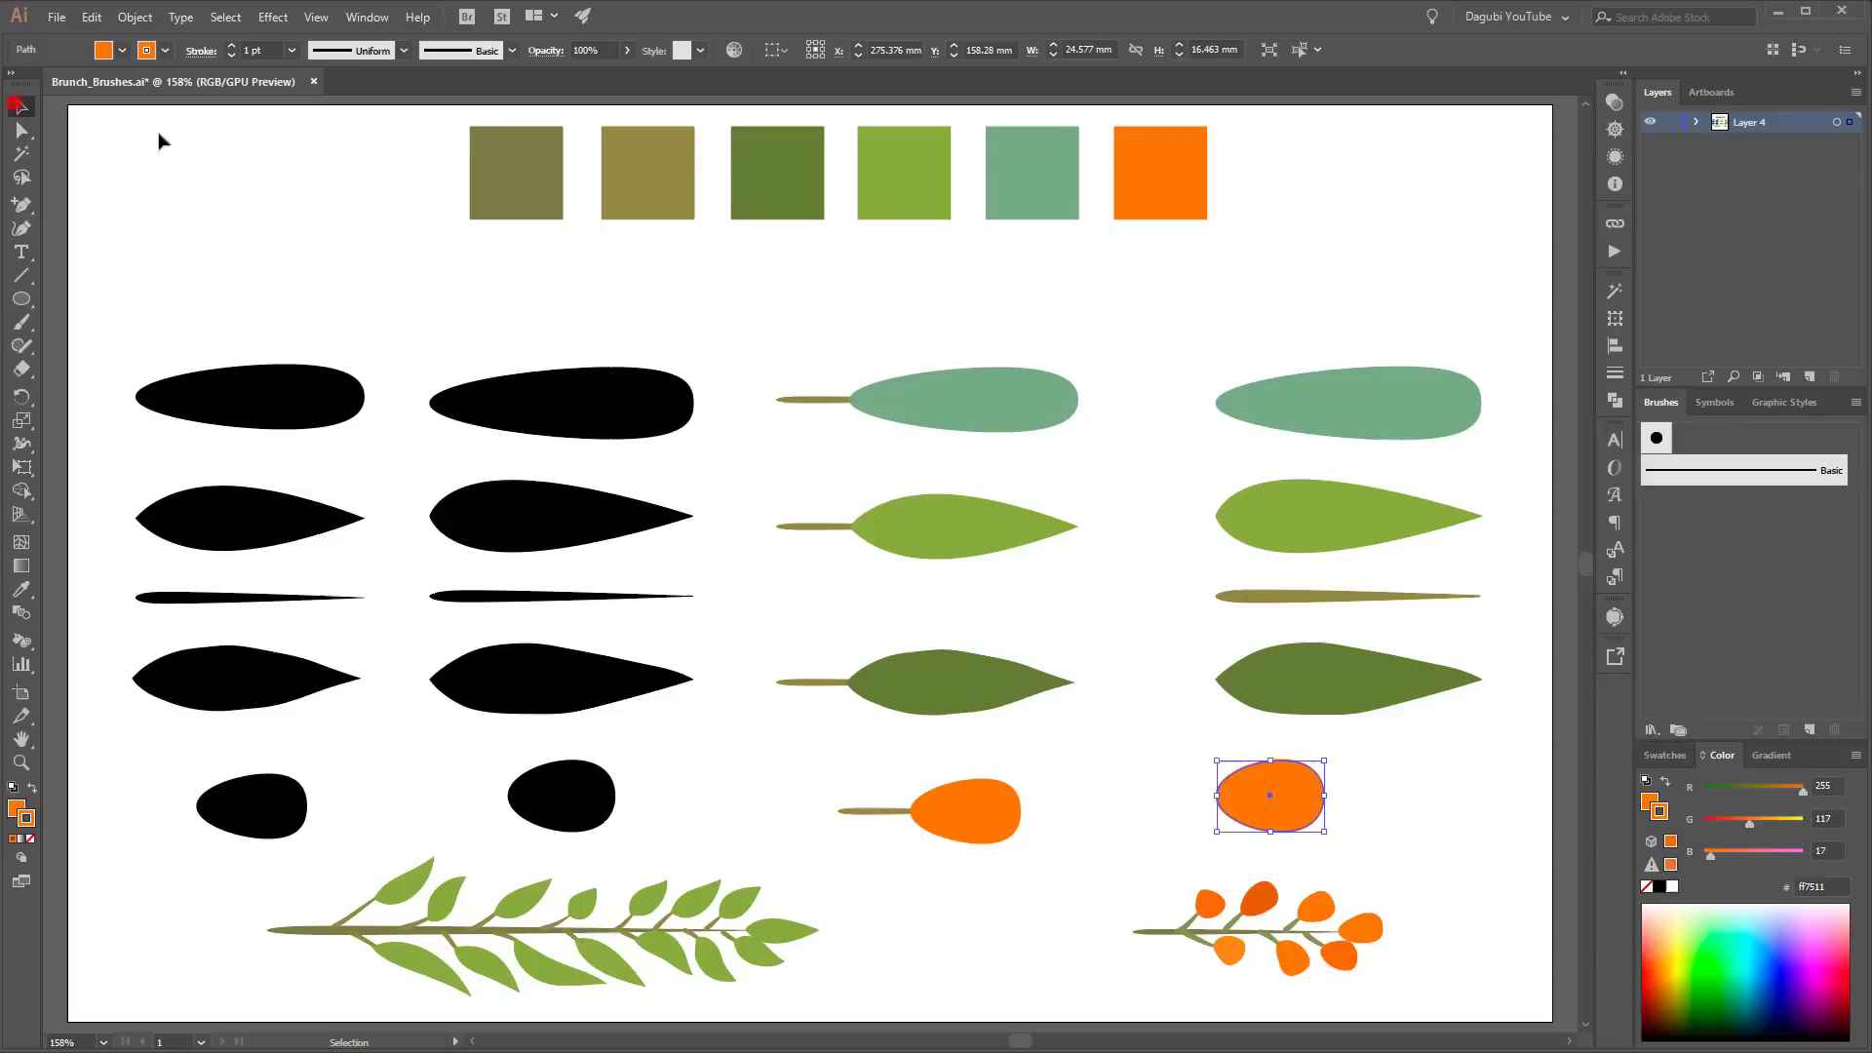
Step: Remove the stroke from all five recoloured shapes
{"action": "left_click_drag", "start_coordinate": [1356, 653], "coordinate": [1382, 807]}
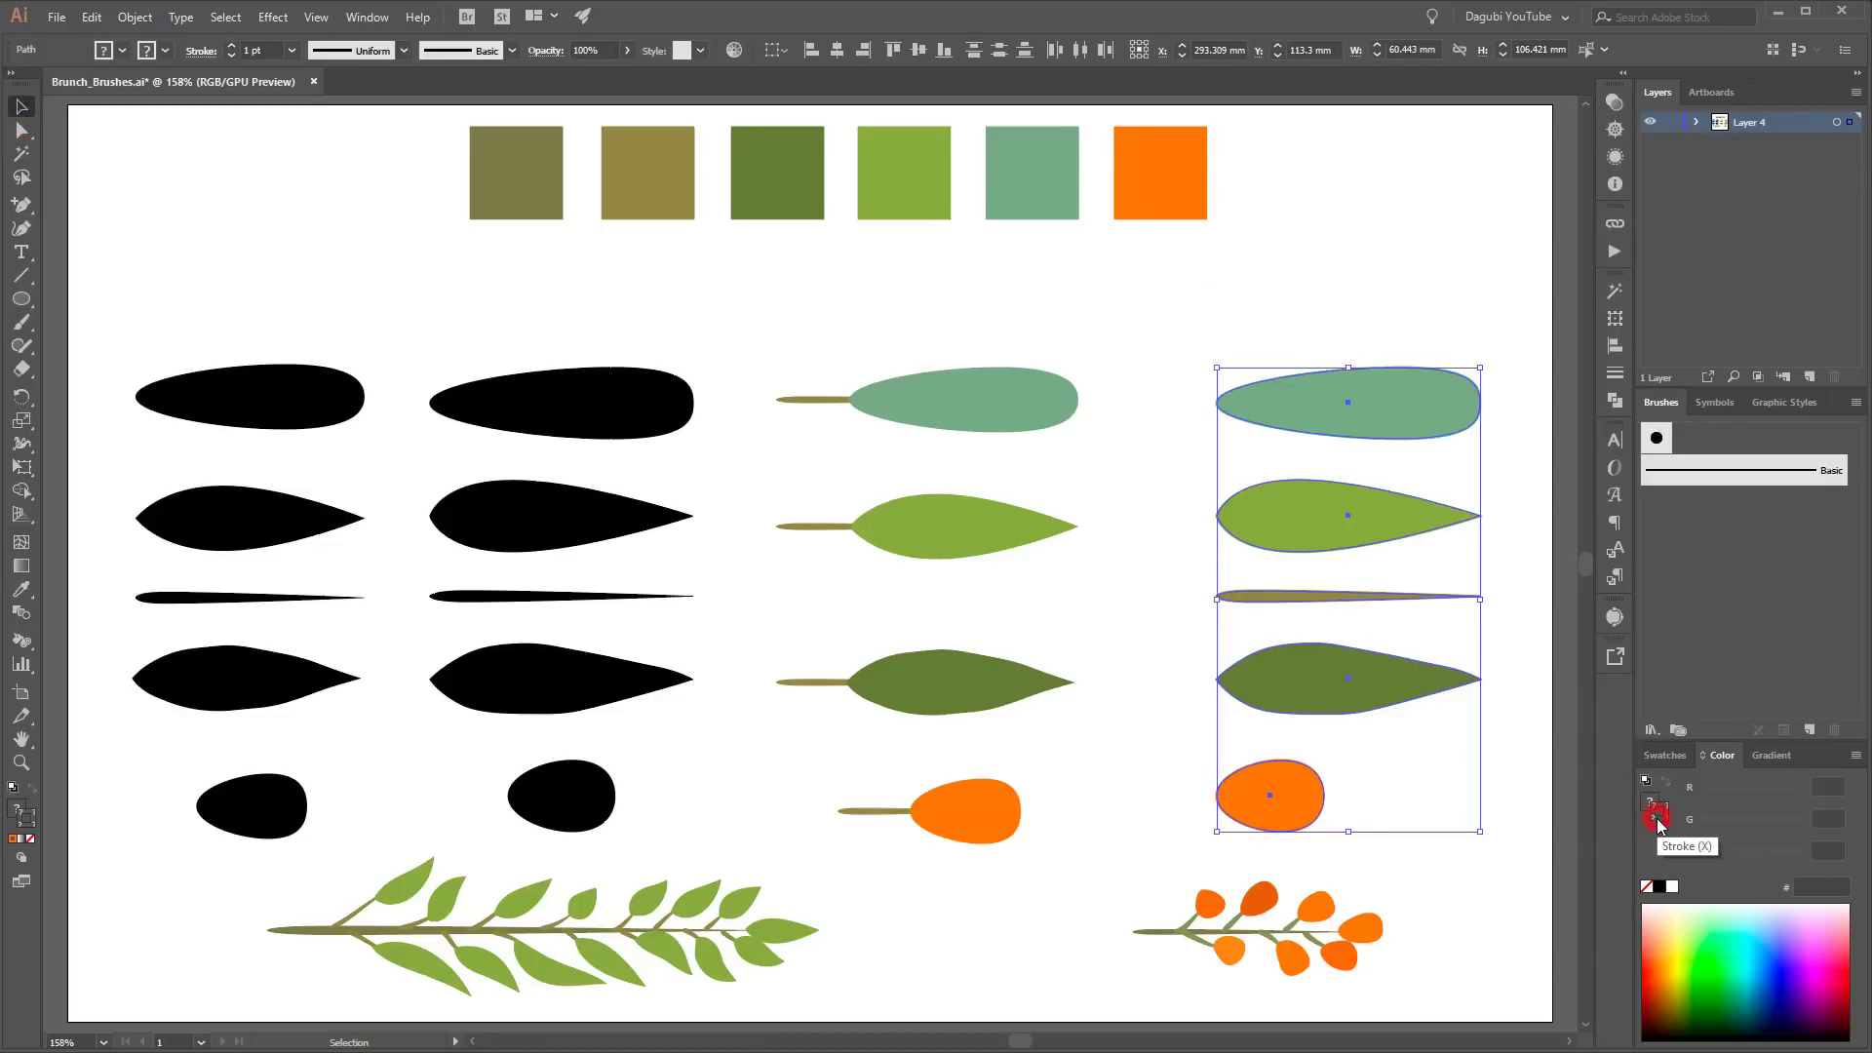
{"action": "left_click", "coordinate": [1648, 888]}
{"action": "left_click", "coordinate": [1458, 259]}
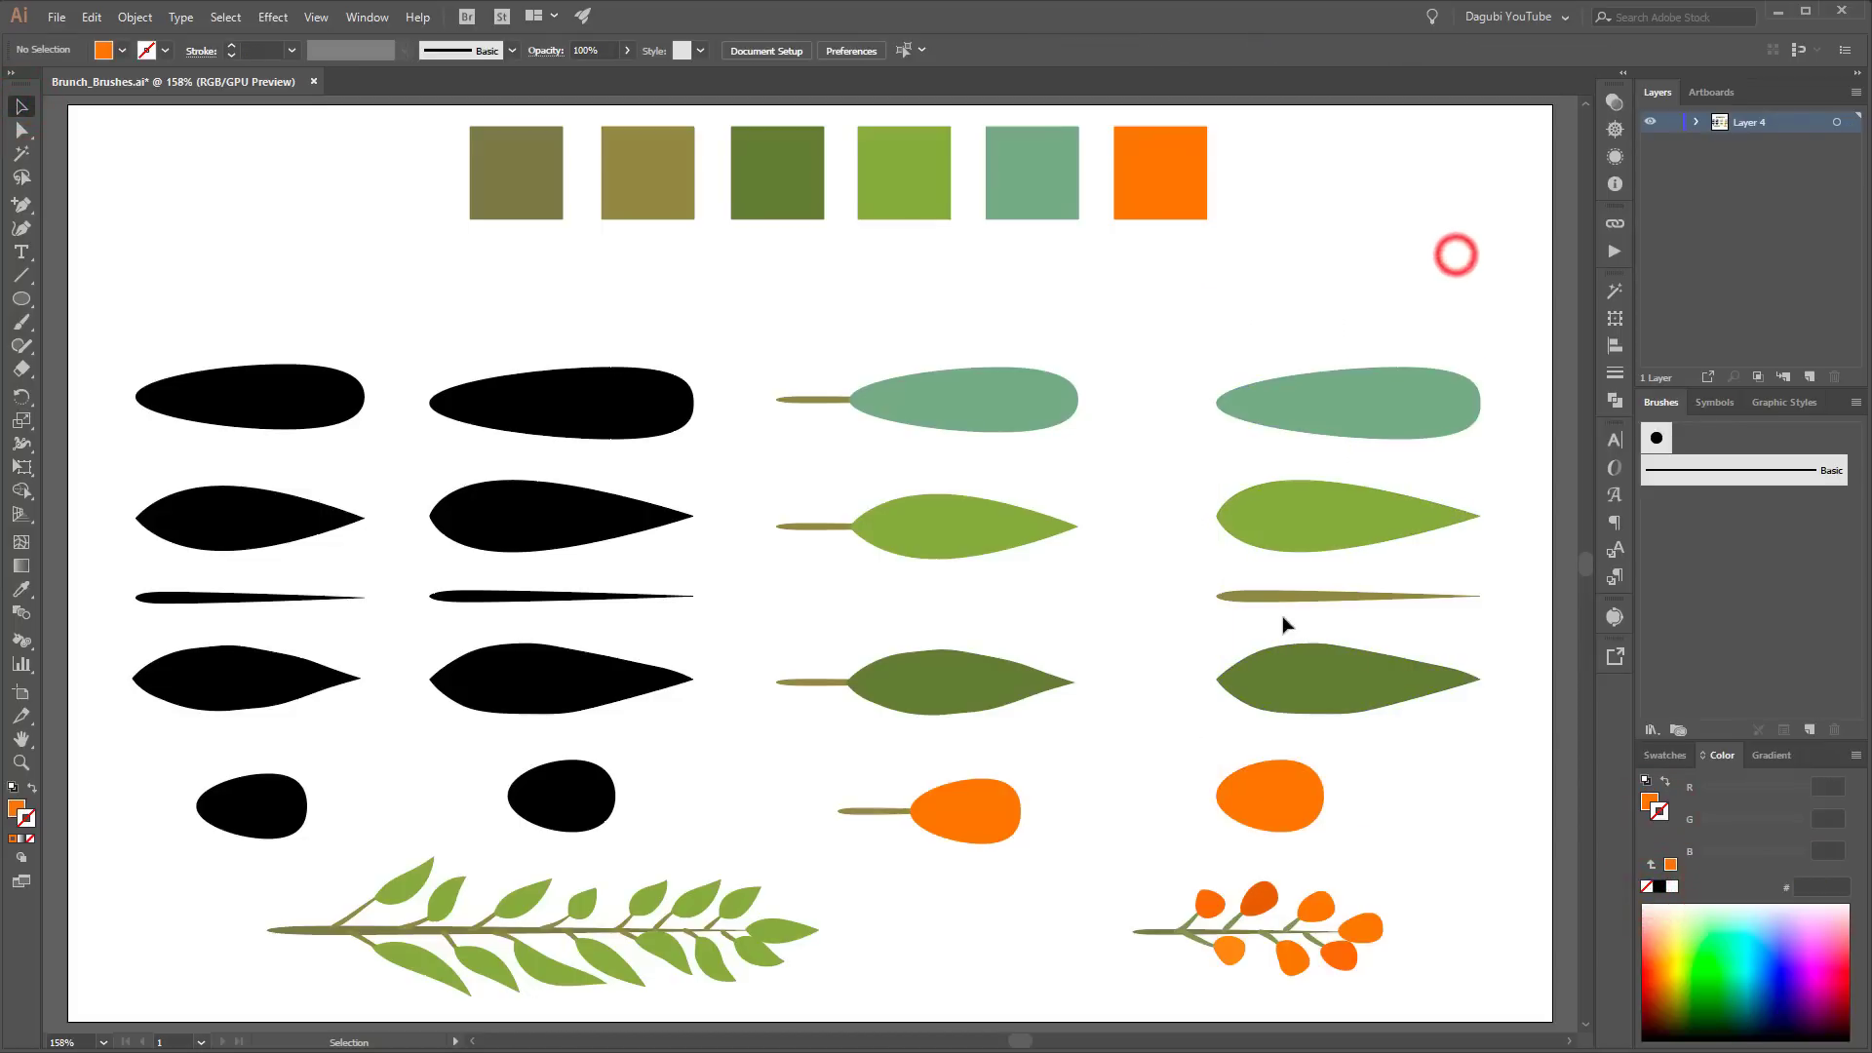
Step: Copy the brown stem to the teal leaf's base, thin it to about 1.63 mm, and duplicate it onto the other leaves and berry
{"action": "left_click", "coordinate": [1292, 598]}
{"action": "left_click_drag", "start_coordinate": [1292, 598], "coordinate": [1209, 409]}
{"action": "scroll", "coordinate": [1209, 409], "scroll_direction": "up", "scroll_amount": 5}
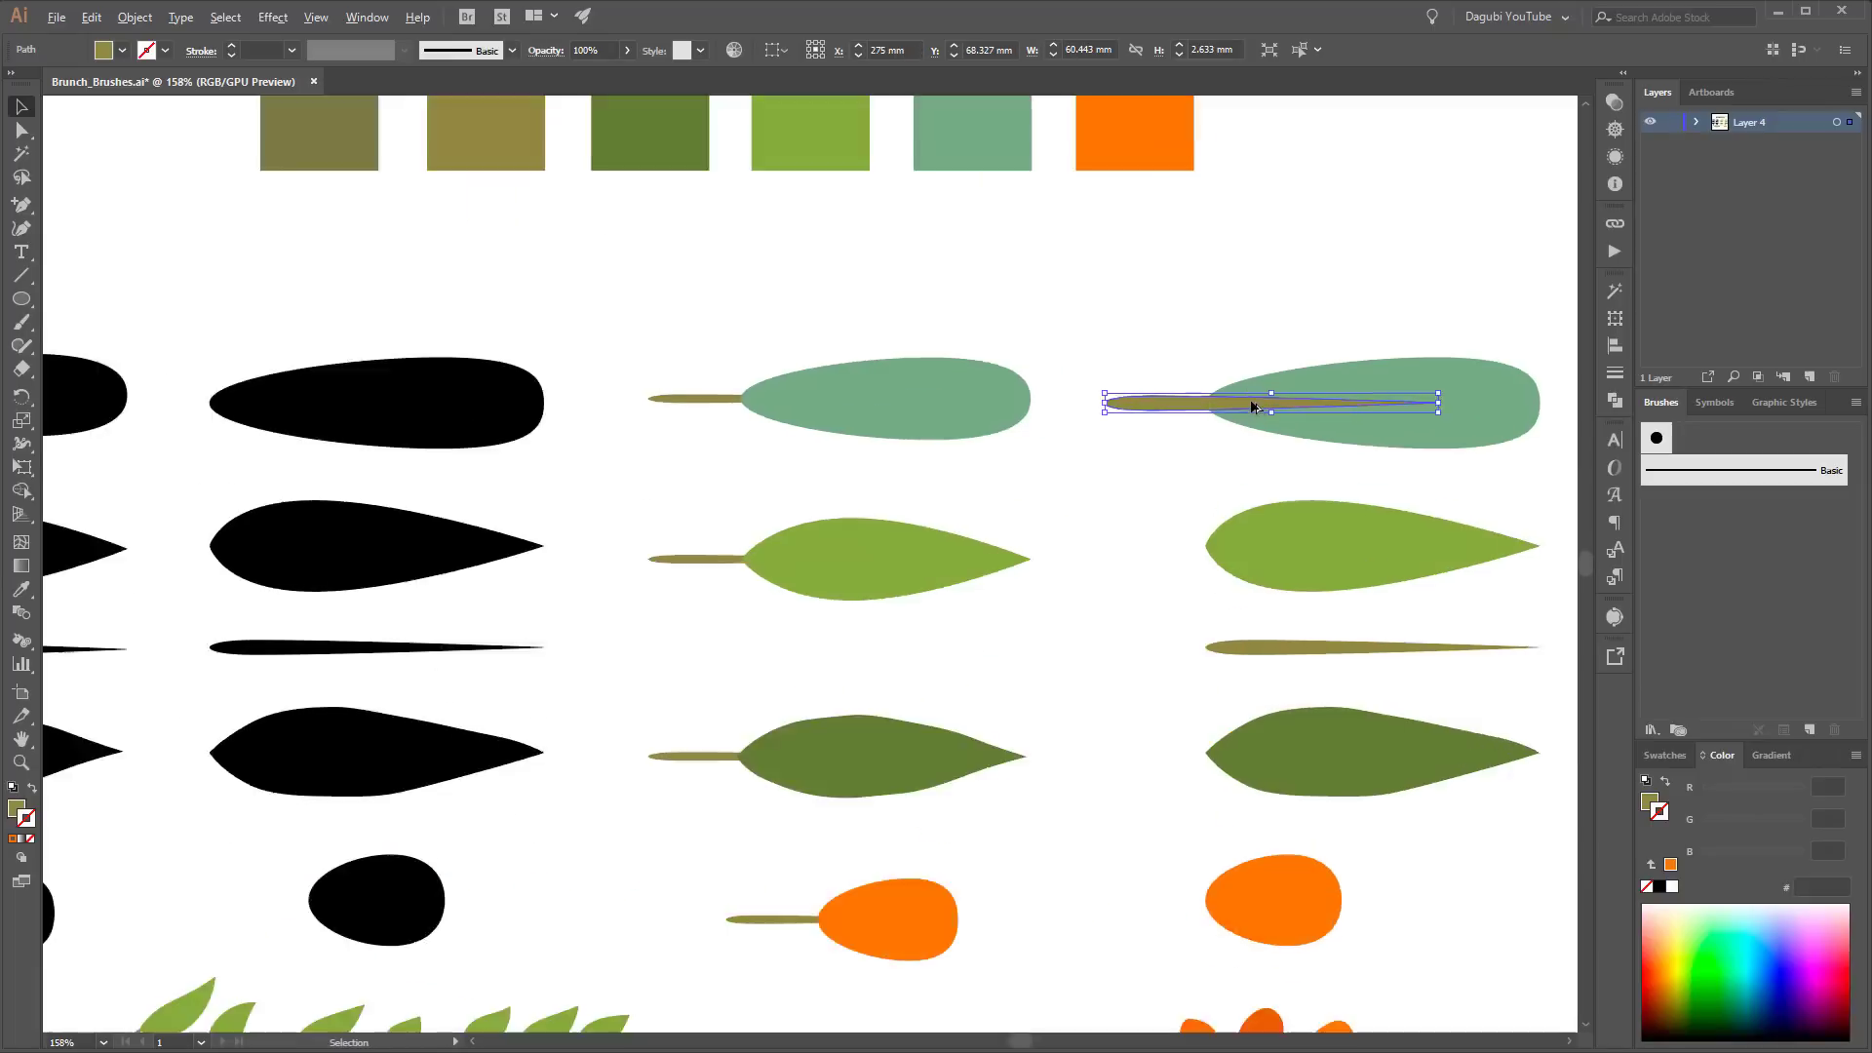
{"action": "left_click_drag", "start_coordinate": [1325, 381], "coordinate": [1324, 397]}
{"action": "scroll", "coordinate": [1283, 414], "scroll_direction": "down", "scroll_amount": 4}
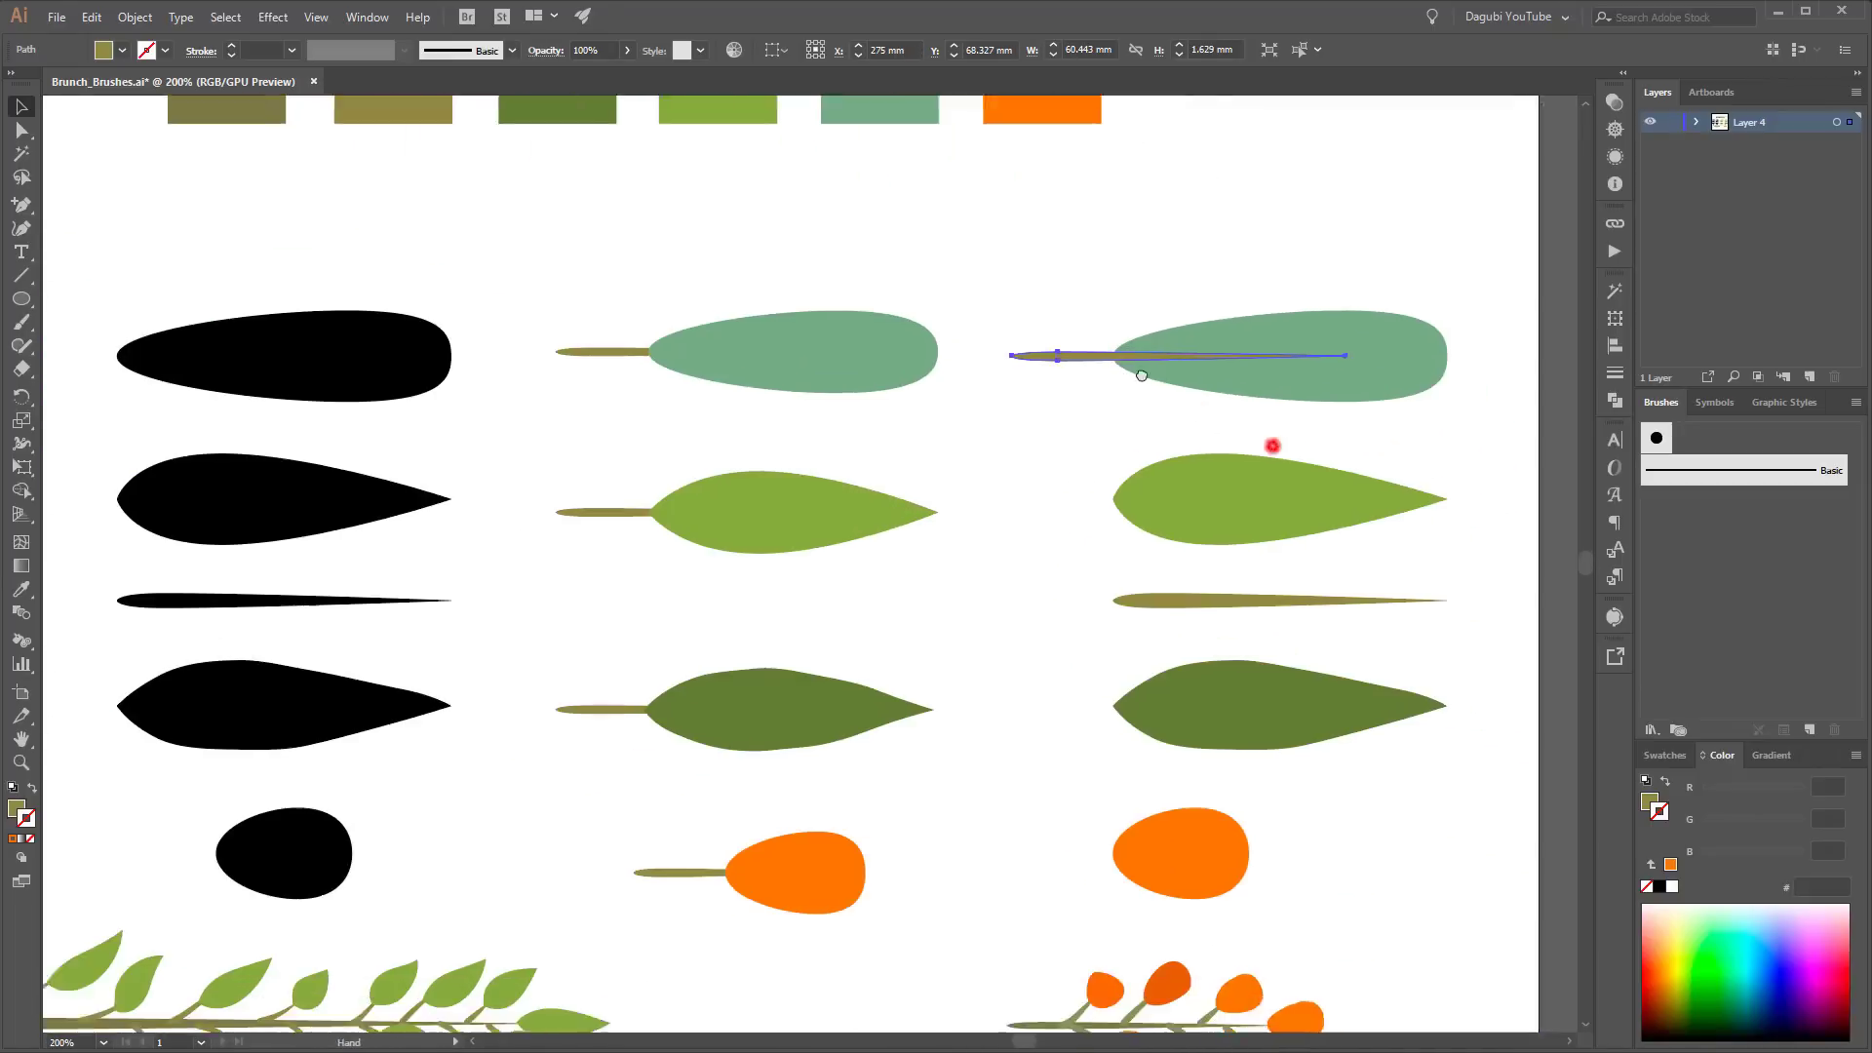
{"action": "left_click_drag", "start_coordinate": [1034, 298], "coordinate": [1033, 445]}
{"action": "left_click_drag", "start_coordinate": [1033, 444], "coordinate": [1047, 801]}
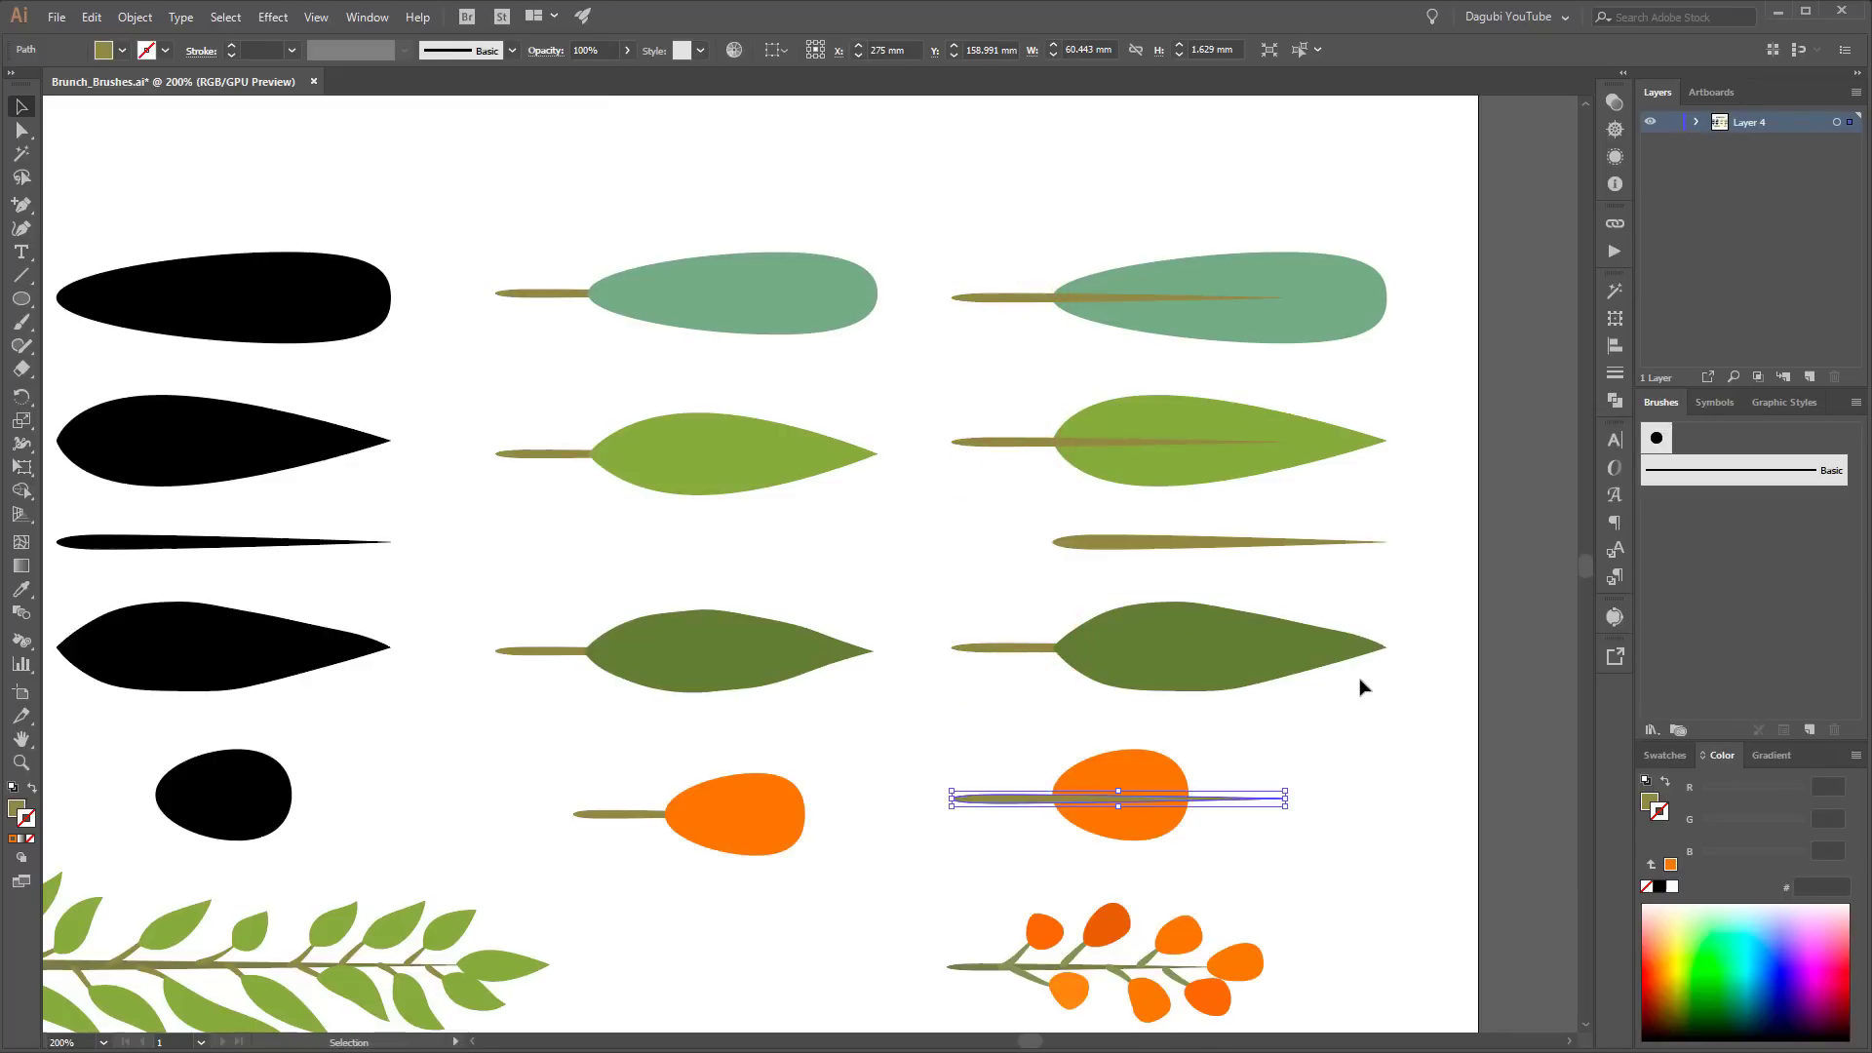
Step: Align each stem to the vertical centre of its leaf or berry, relative to the selection
{"action": "left_click", "coordinate": [783, 50]}
{"action": "left_click_drag", "start_coordinate": [1148, 356], "coordinate": [1149, 357]}
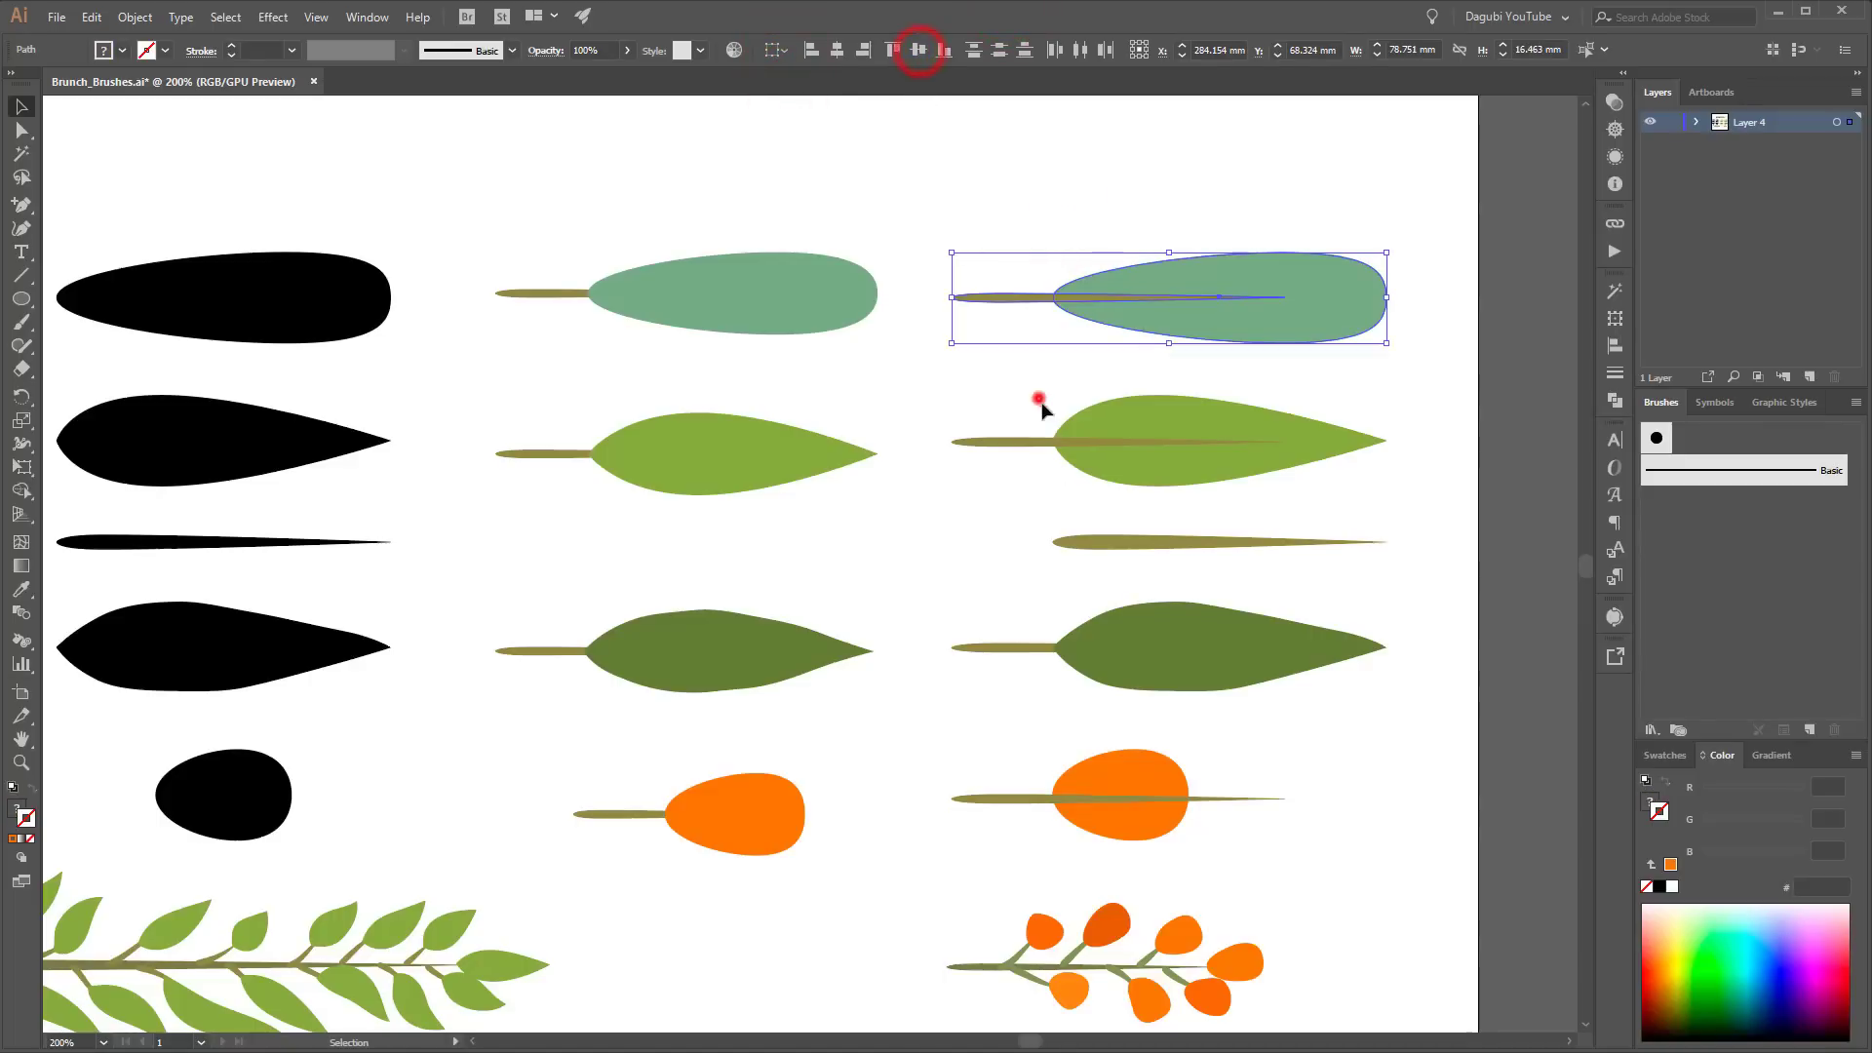
{"action": "left_click_drag", "start_coordinate": [1038, 398], "coordinate": [1097, 492]}
{"action": "left_click", "coordinate": [918, 50]}
{"action": "left_click_drag", "start_coordinate": [1040, 611], "coordinate": [1090, 695]}
{"action": "left_click", "coordinate": [919, 50]}
{"action": "left_click_drag", "start_coordinate": [1033, 749], "coordinate": [1079, 837]}
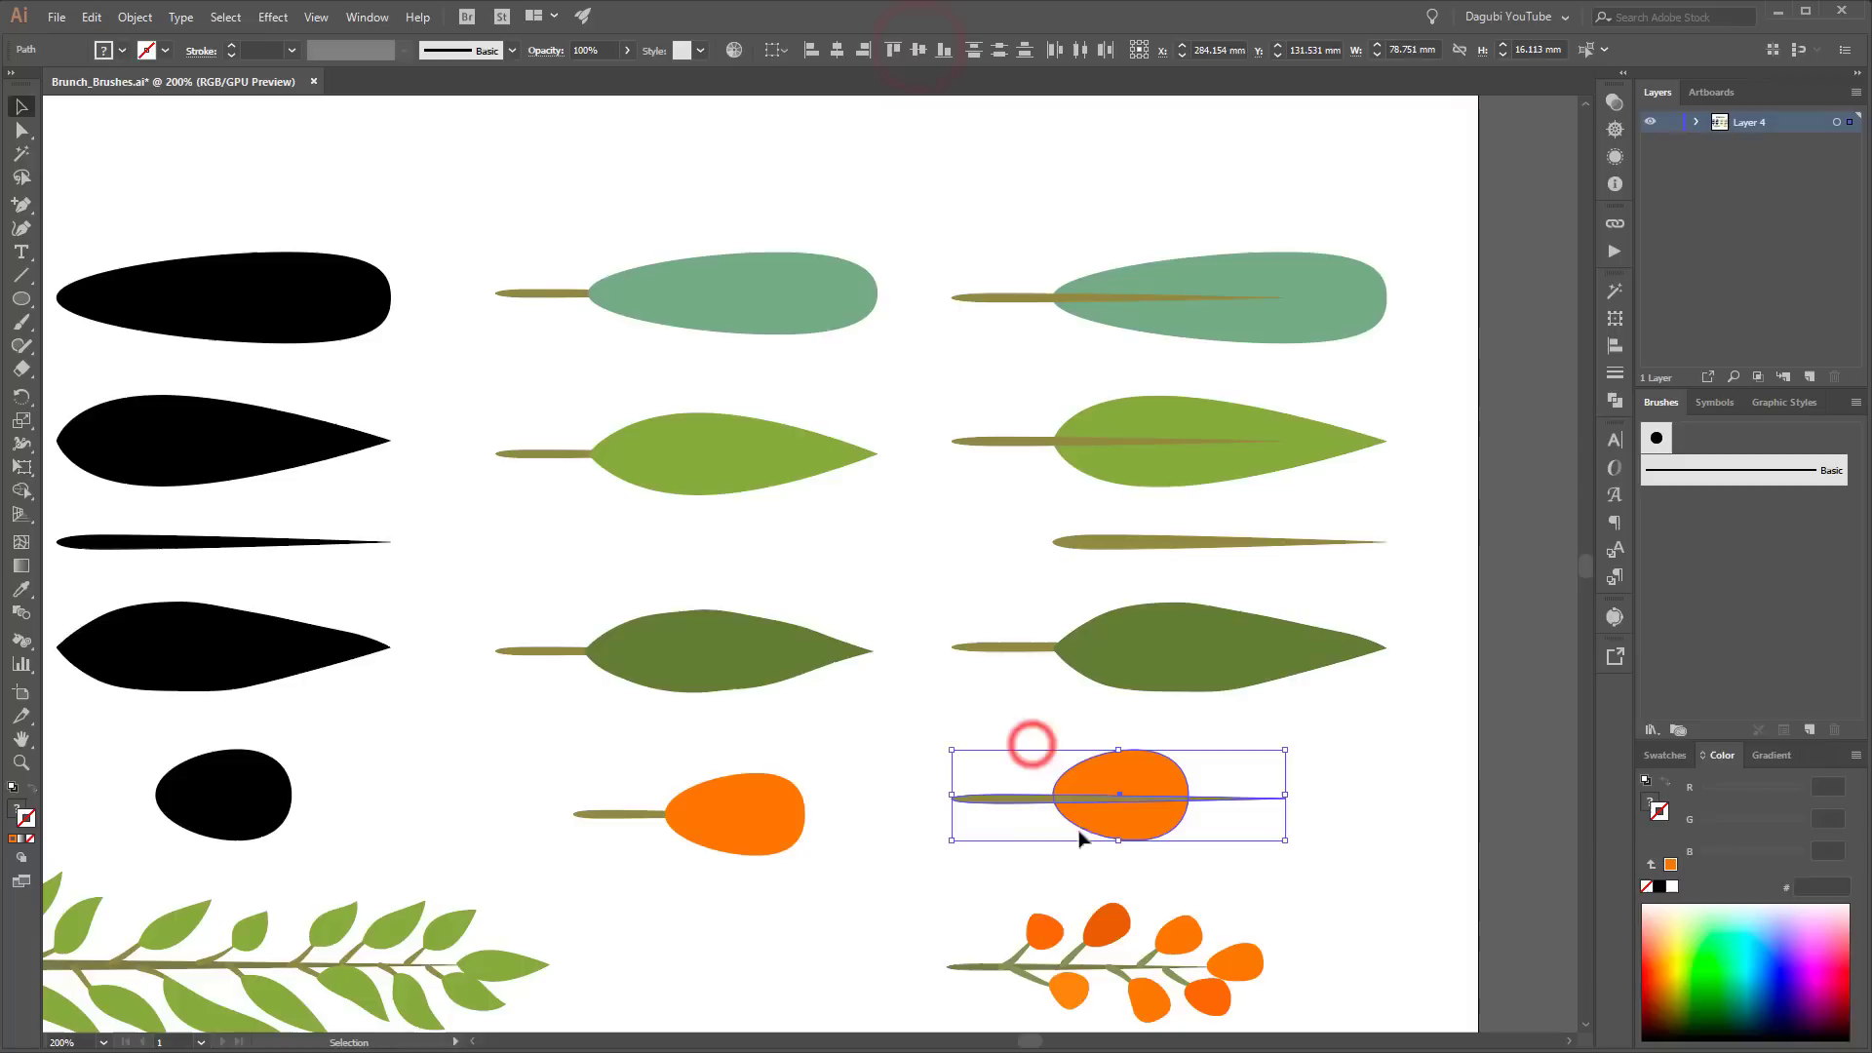
{"action": "left_click", "coordinate": [918, 49]}
Step: Send the four overlapping stems to the back, behind the leaves and berry
{"action": "left_click_drag", "start_coordinate": [974, 208], "coordinate": [999, 780]}
{"action": "right_click", "coordinate": [983, 649]}
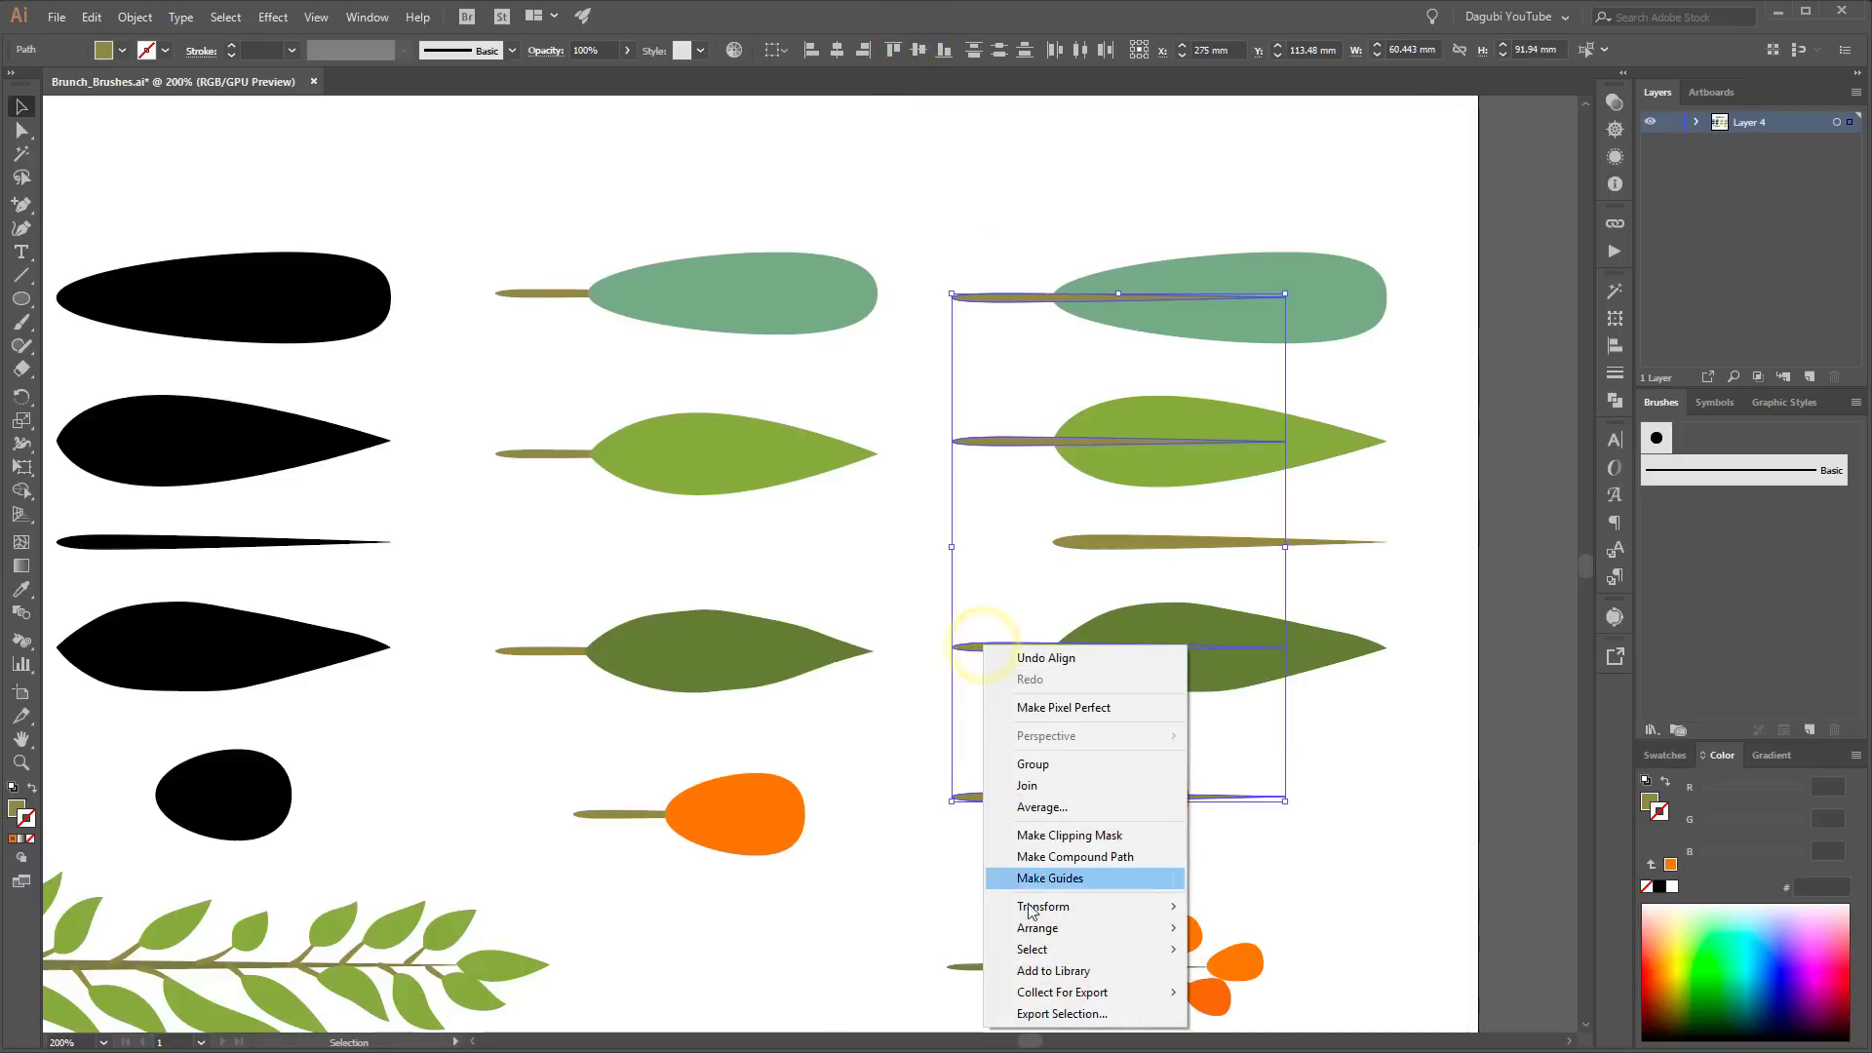
{"action": "mouse_move", "coordinate": [1038, 927]}
{"action": "left_click", "coordinate": [844, 972]}
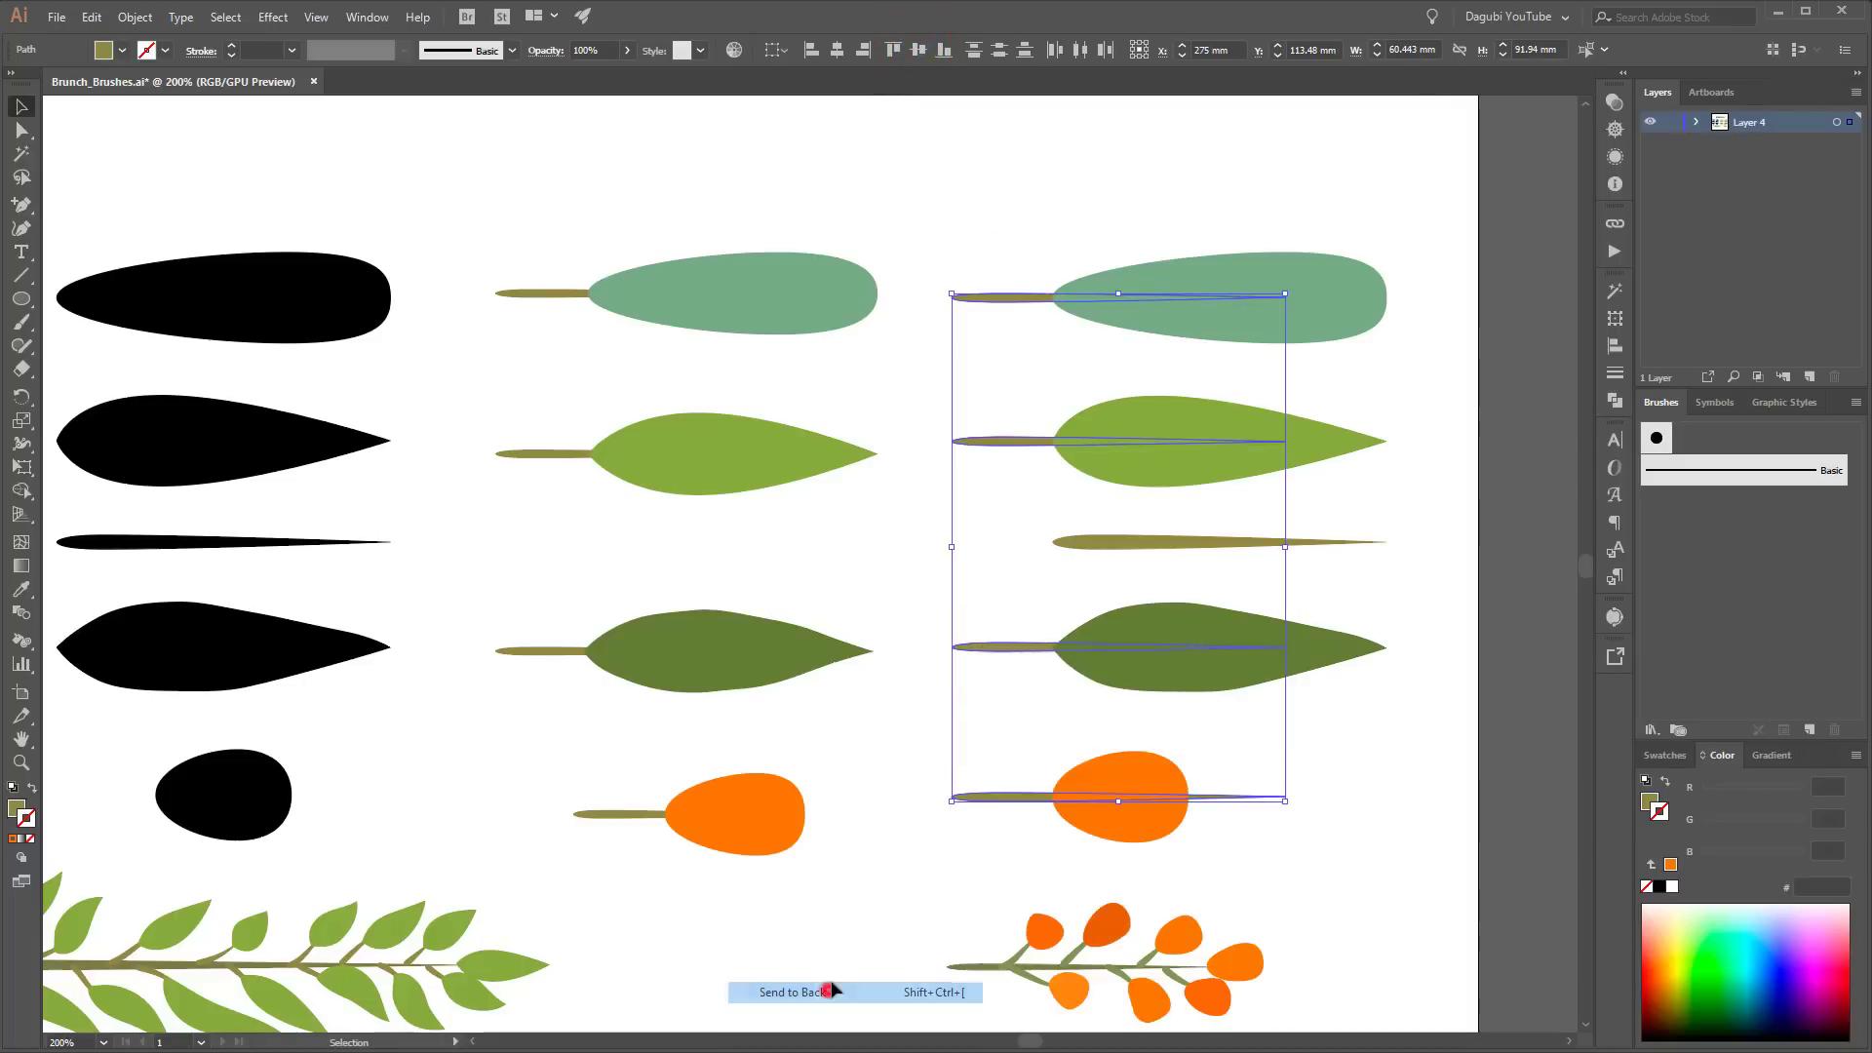
{"action": "left_click", "coordinate": [1150, 182]}
Step: Shorten the berry's stem so its tip ends behind the orange shape
{"action": "left_click", "coordinate": [1225, 796]}
{"action": "left_click_drag", "start_coordinate": [1283, 796], "coordinate": [1172, 799]}
{"action": "left_click", "coordinate": [1316, 760]}
{"action": "key", "text": "ctrl+0"}
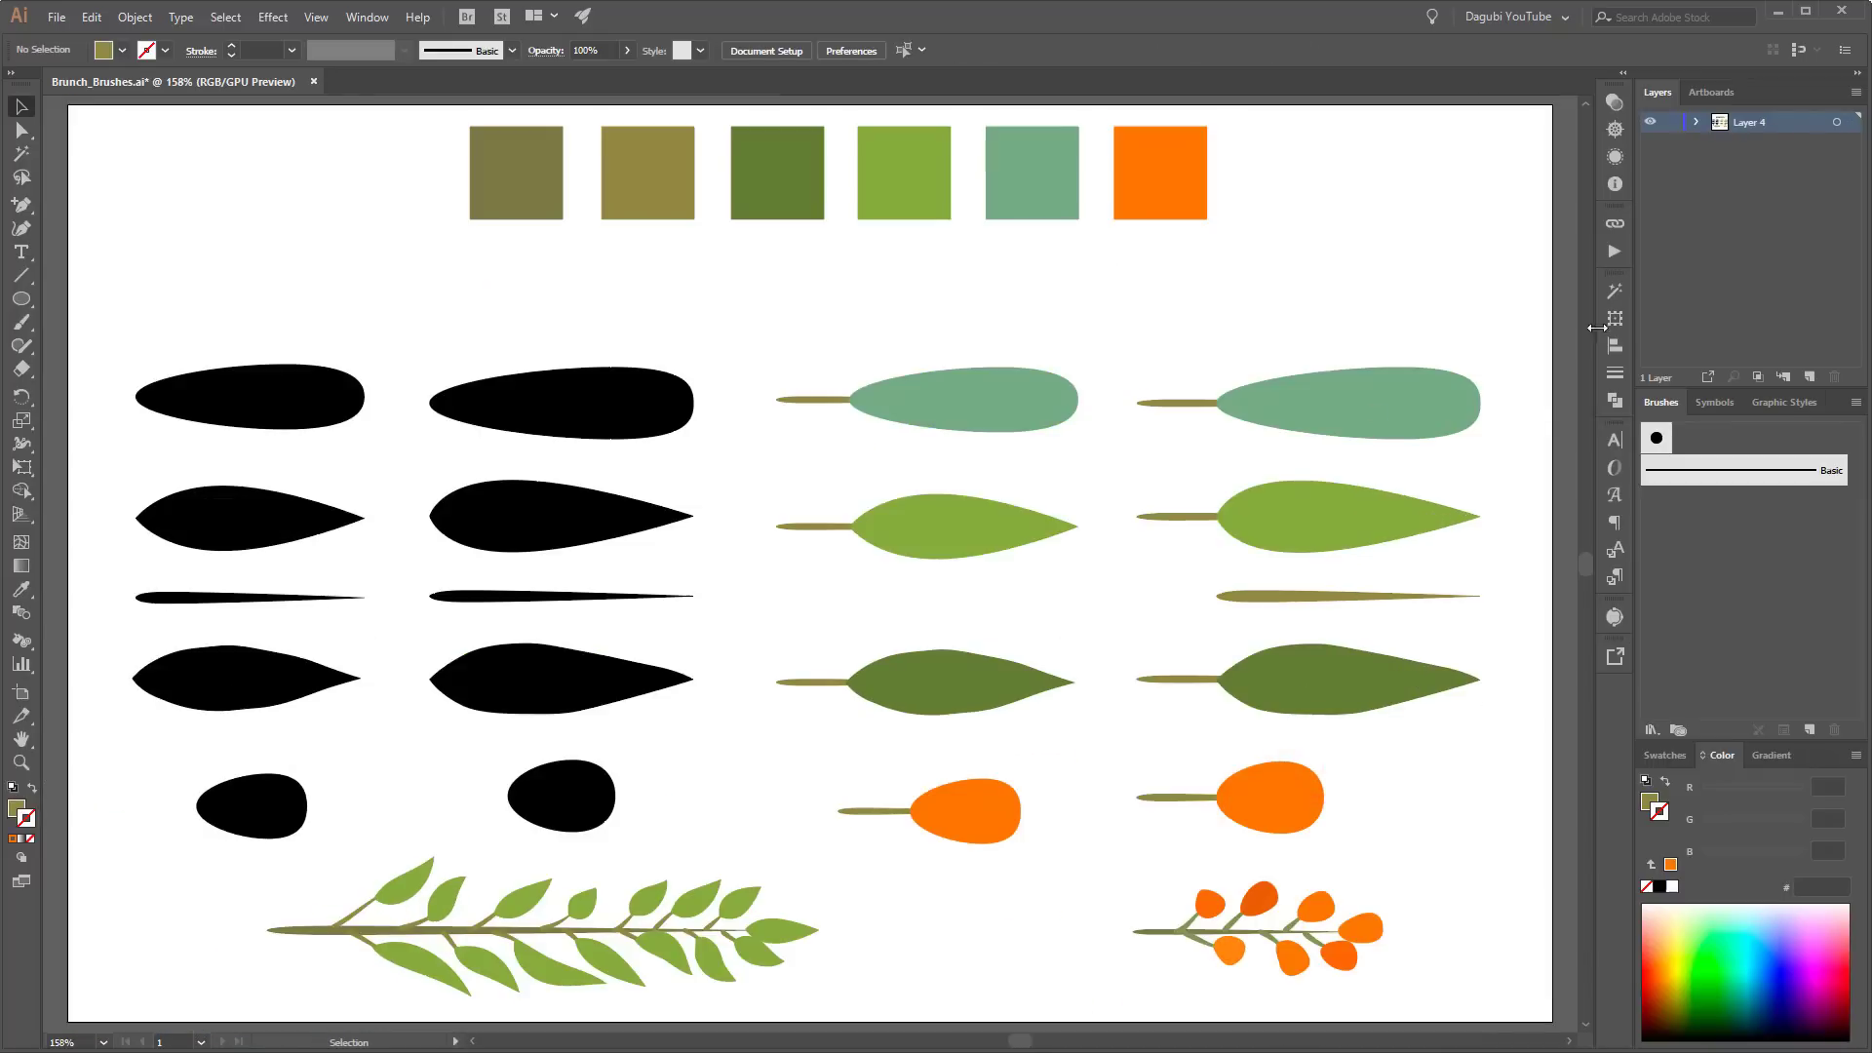
Step: Duplicate Layer 4, and hide and lock the original layer
{"action": "left_click_drag", "start_coordinate": [1788, 125], "coordinate": [1810, 377]}
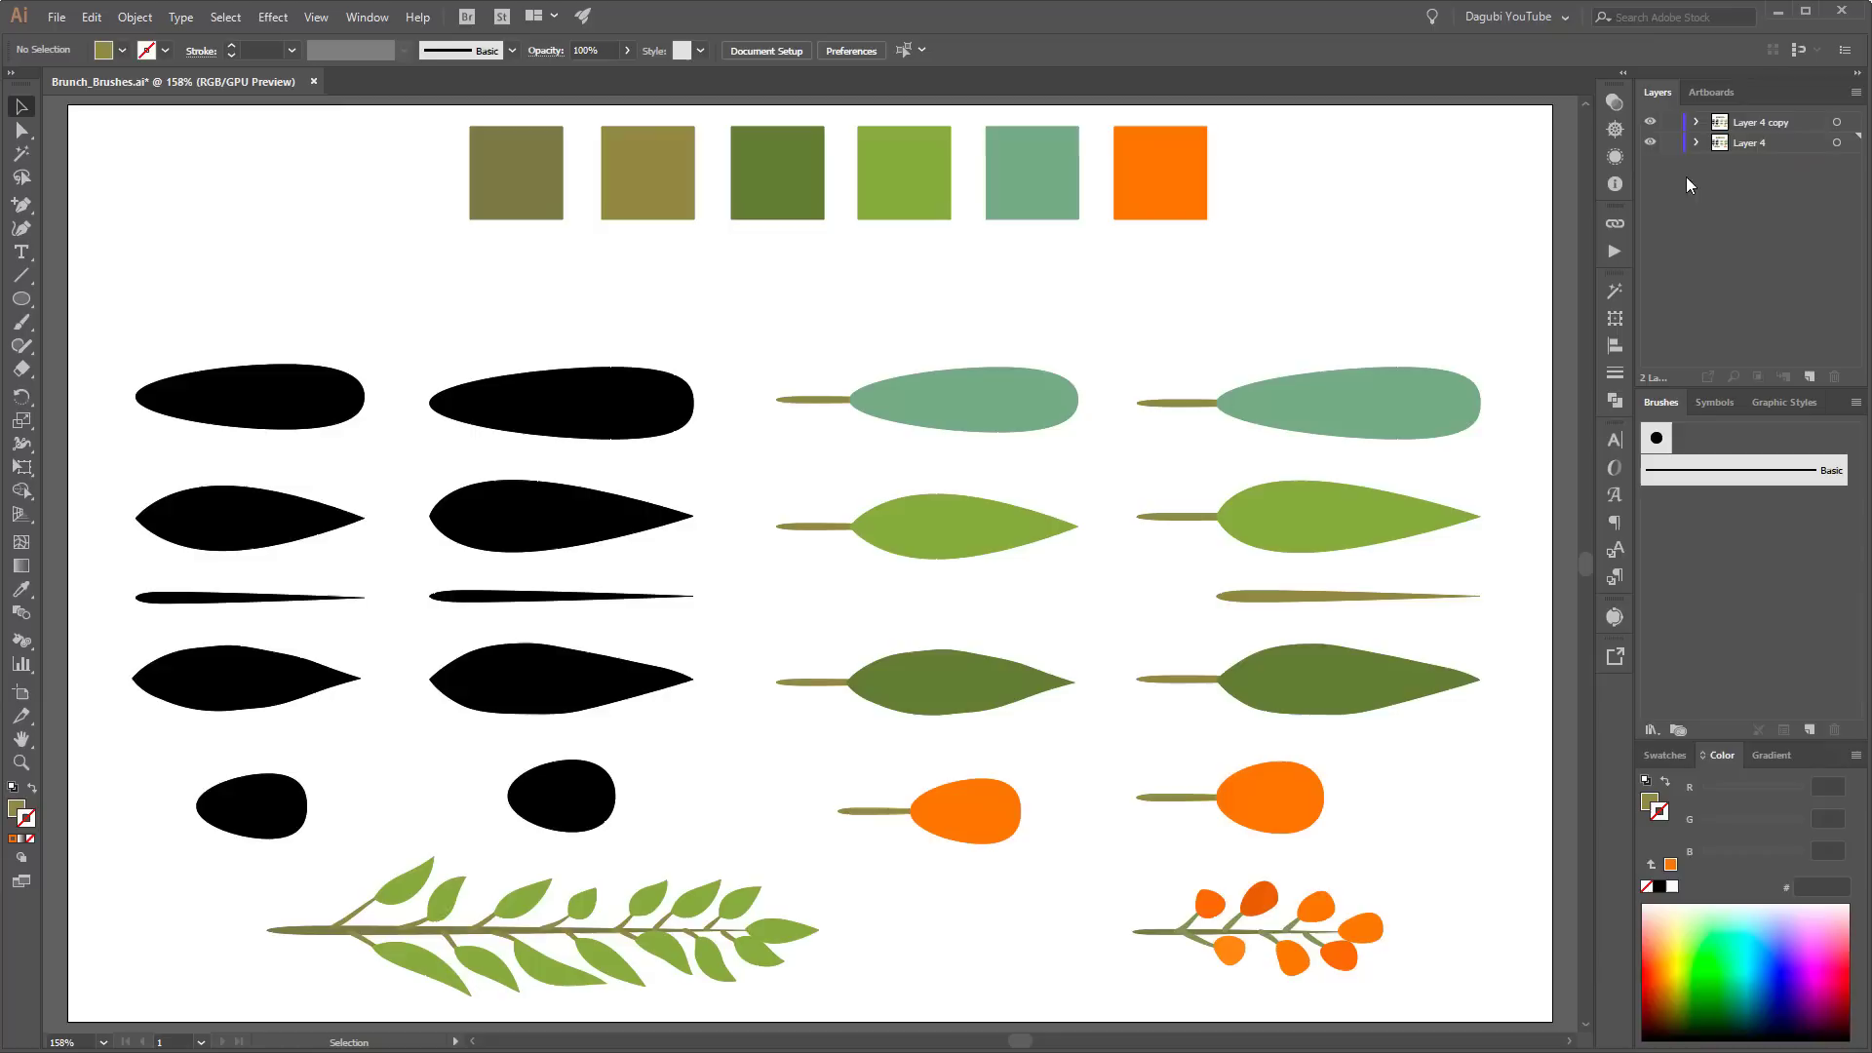
{"action": "left_click", "coordinate": [1650, 143]}
Step: Remove the first column of black shapes and the smaller column of coloured leaves from the copied layer
{"action": "left_click_drag", "start_coordinate": [157, 284], "coordinate": [304, 857]}
{"action": "left_click_drag", "start_coordinate": [881, 373], "coordinate": [1003, 877]}
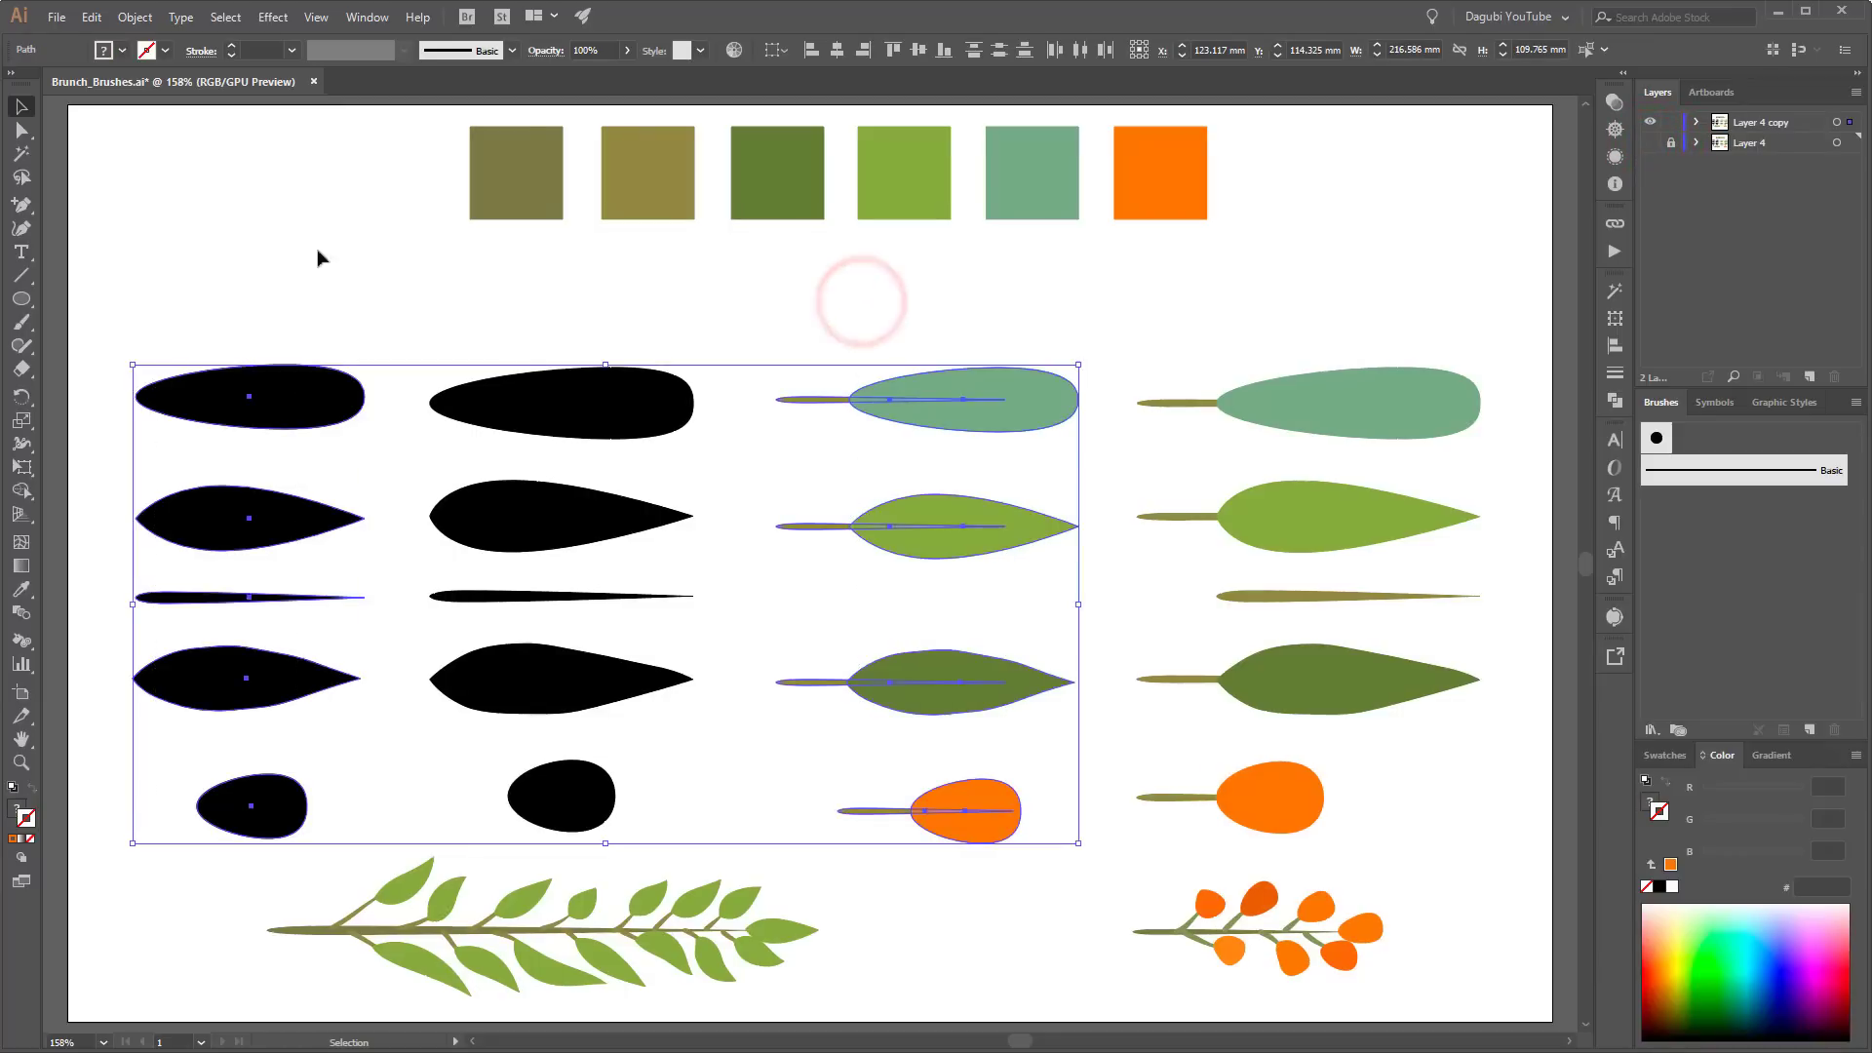
{"action": "left_click", "coordinate": [92, 17]}
{"action": "left_click", "coordinate": [116, 89]}
Step: Scale the remaining black and coloured shapes down with Free Transform to about 68 mm overall width
{"action": "left_click_drag", "start_coordinate": [313, 255], "coordinate": [1423, 812]}
{"action": "left_click", "coordinate": [23, 469]}
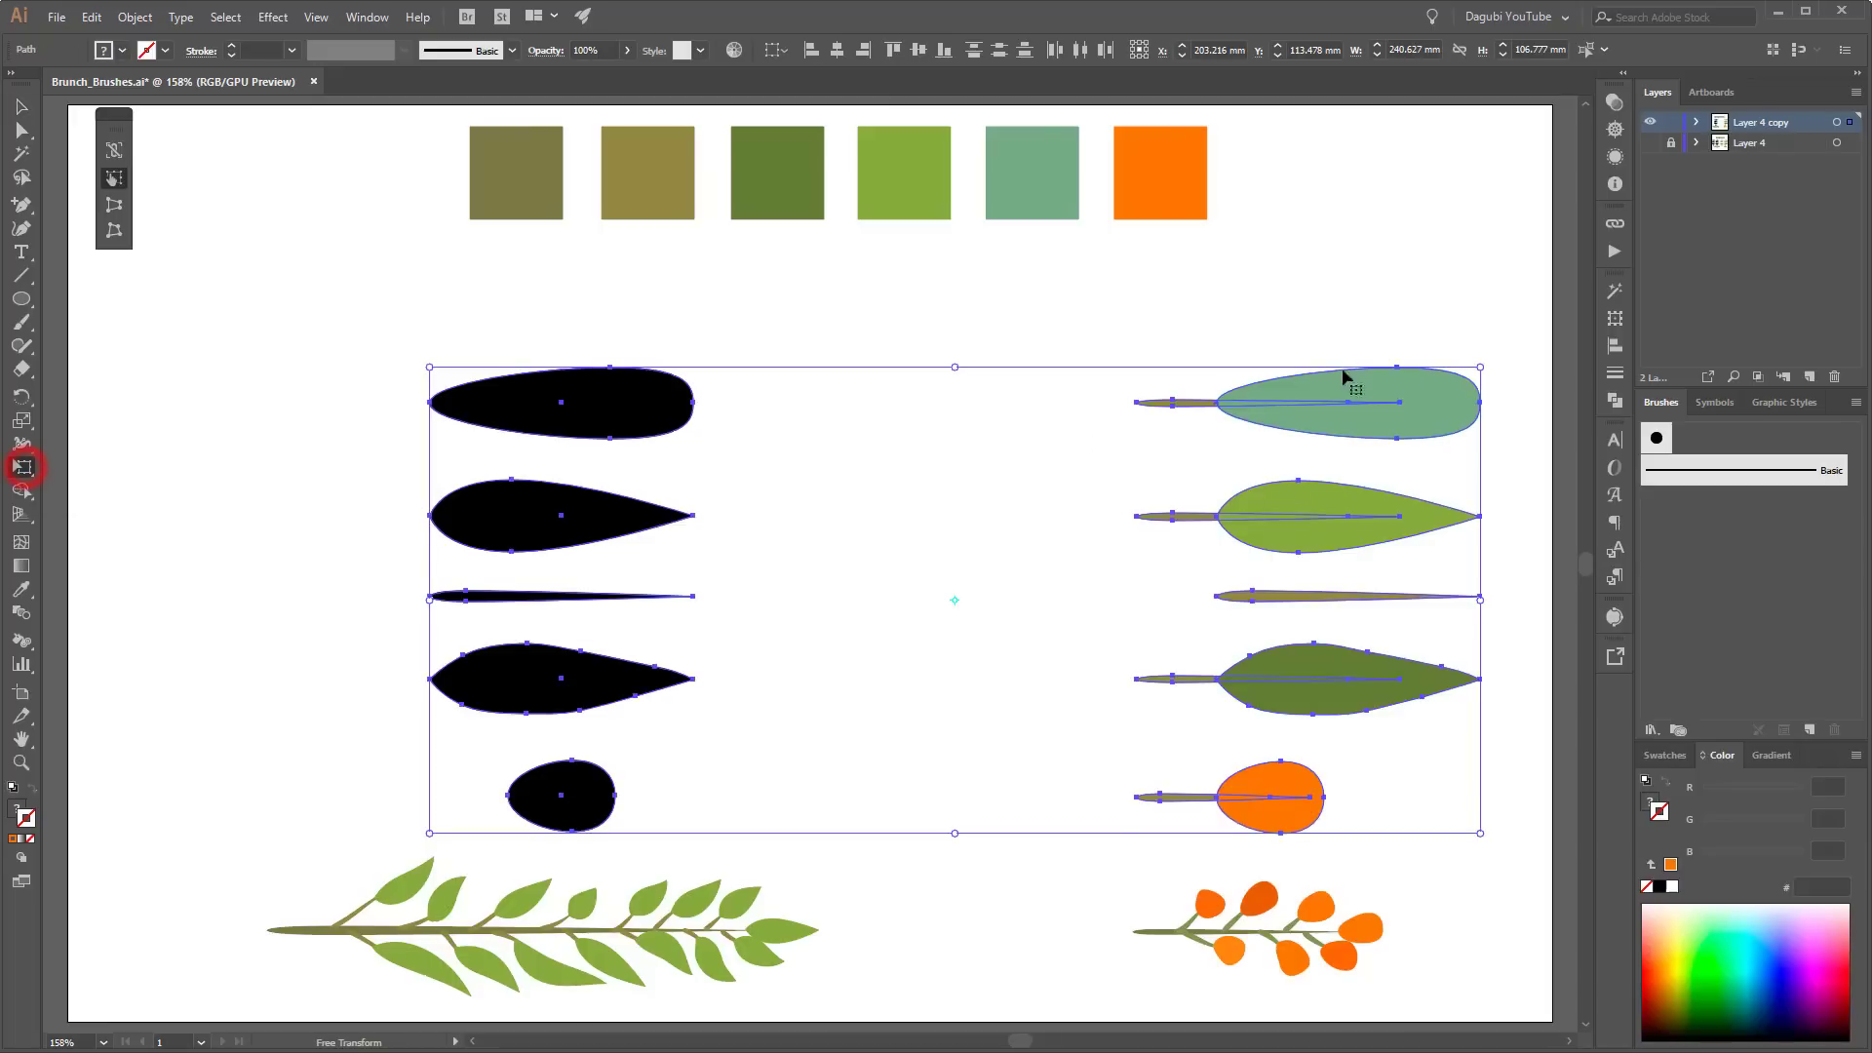
{"action": "left_click_drag", "start_coordinate": [1480, 366], "coordinate": [704, 655]}
Step: Compare the shapes with the green branch's leaves, enlarge them to about 73 mm overall width, and move them near the artboard's right edge
{"action": "scroll", "coordinate": [560, 926], "scroll_direction": "up", "scroll_amount": 4}
{"action": "left_click_drag", "start_coordinate": [901, 709], "coordinate": [988, 516]}
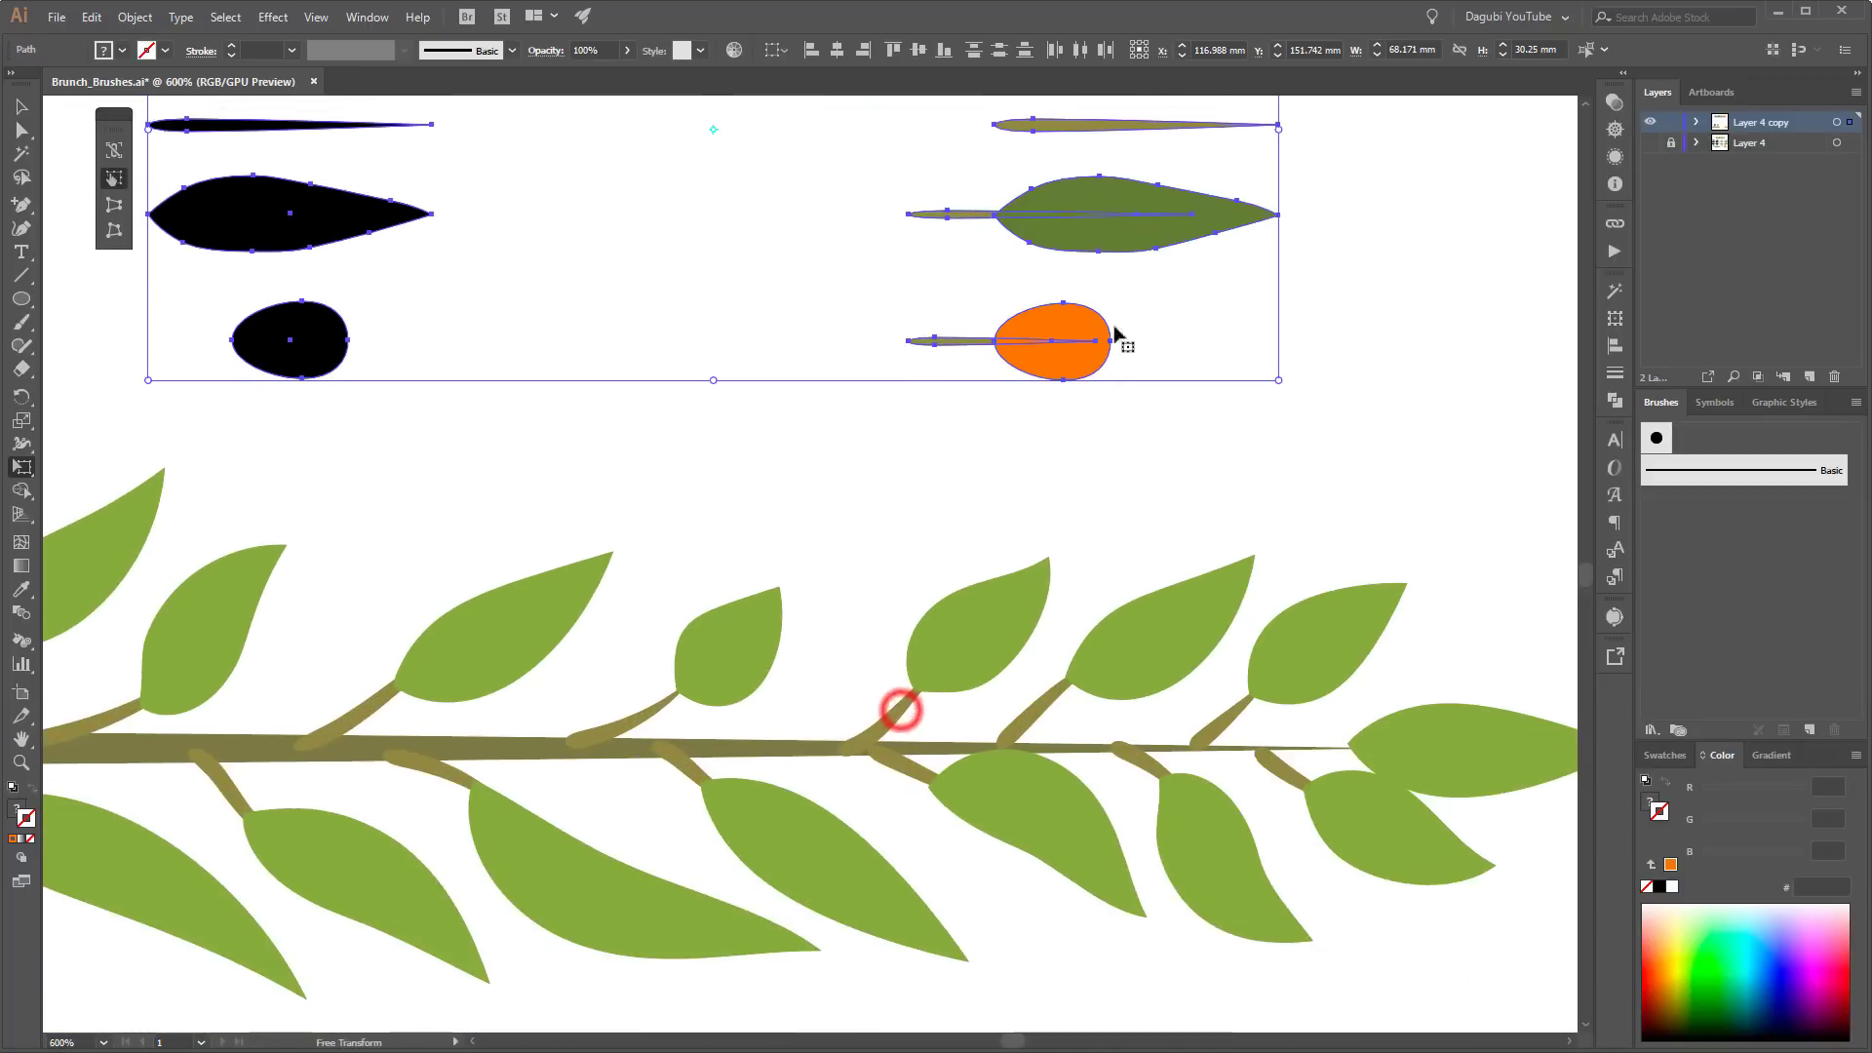
{"action": "left_click_drag", "start_coordinate": [1121, 234], "coordinate": [1213, 444]}
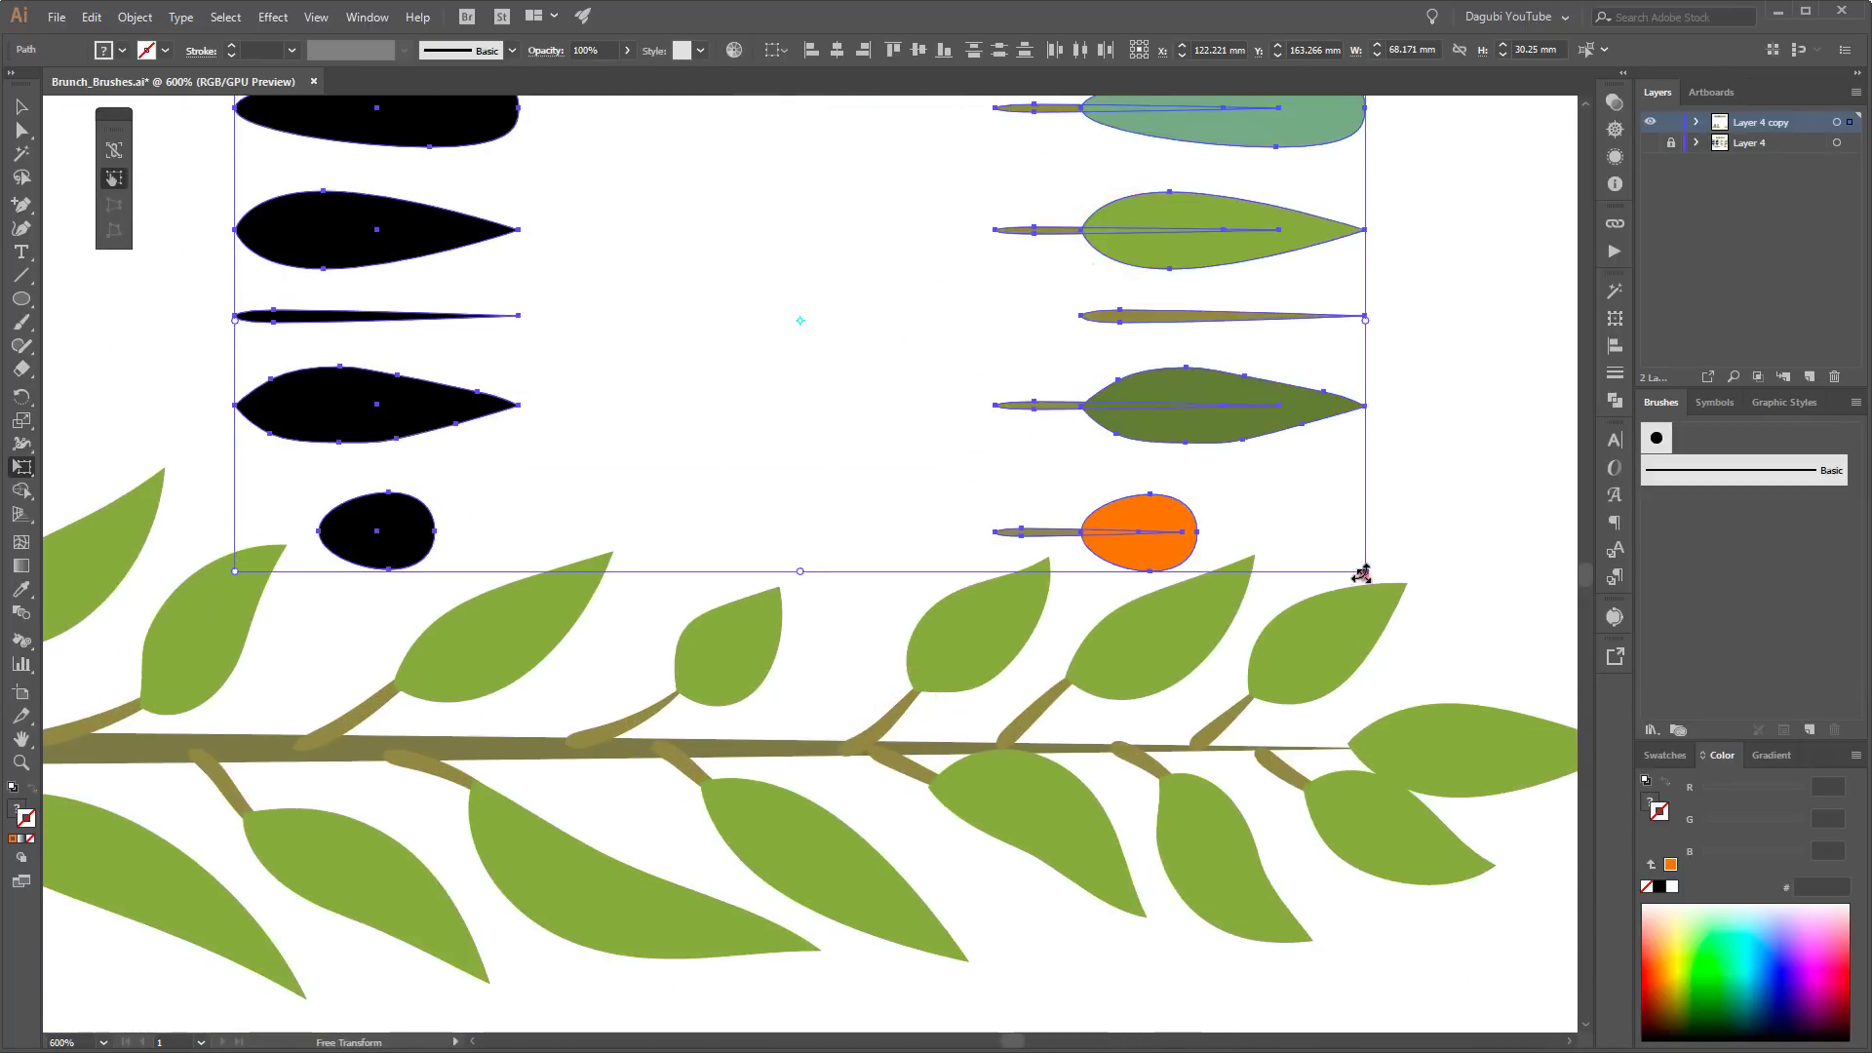
{"action": "left_click_drag", "start_coordinate": [1362, 573], "coordinate": [1443, 619]}
{"action": "scroll", "coordinate": [1181, 417], "scroll_direction": "down", "scroll_amount": 2}
{"action": "left_click_drag", "start_coordinate": [1265, 340], "coordinate": [1207, 370]}
{"action": "key", "text": "ctrl+0"}
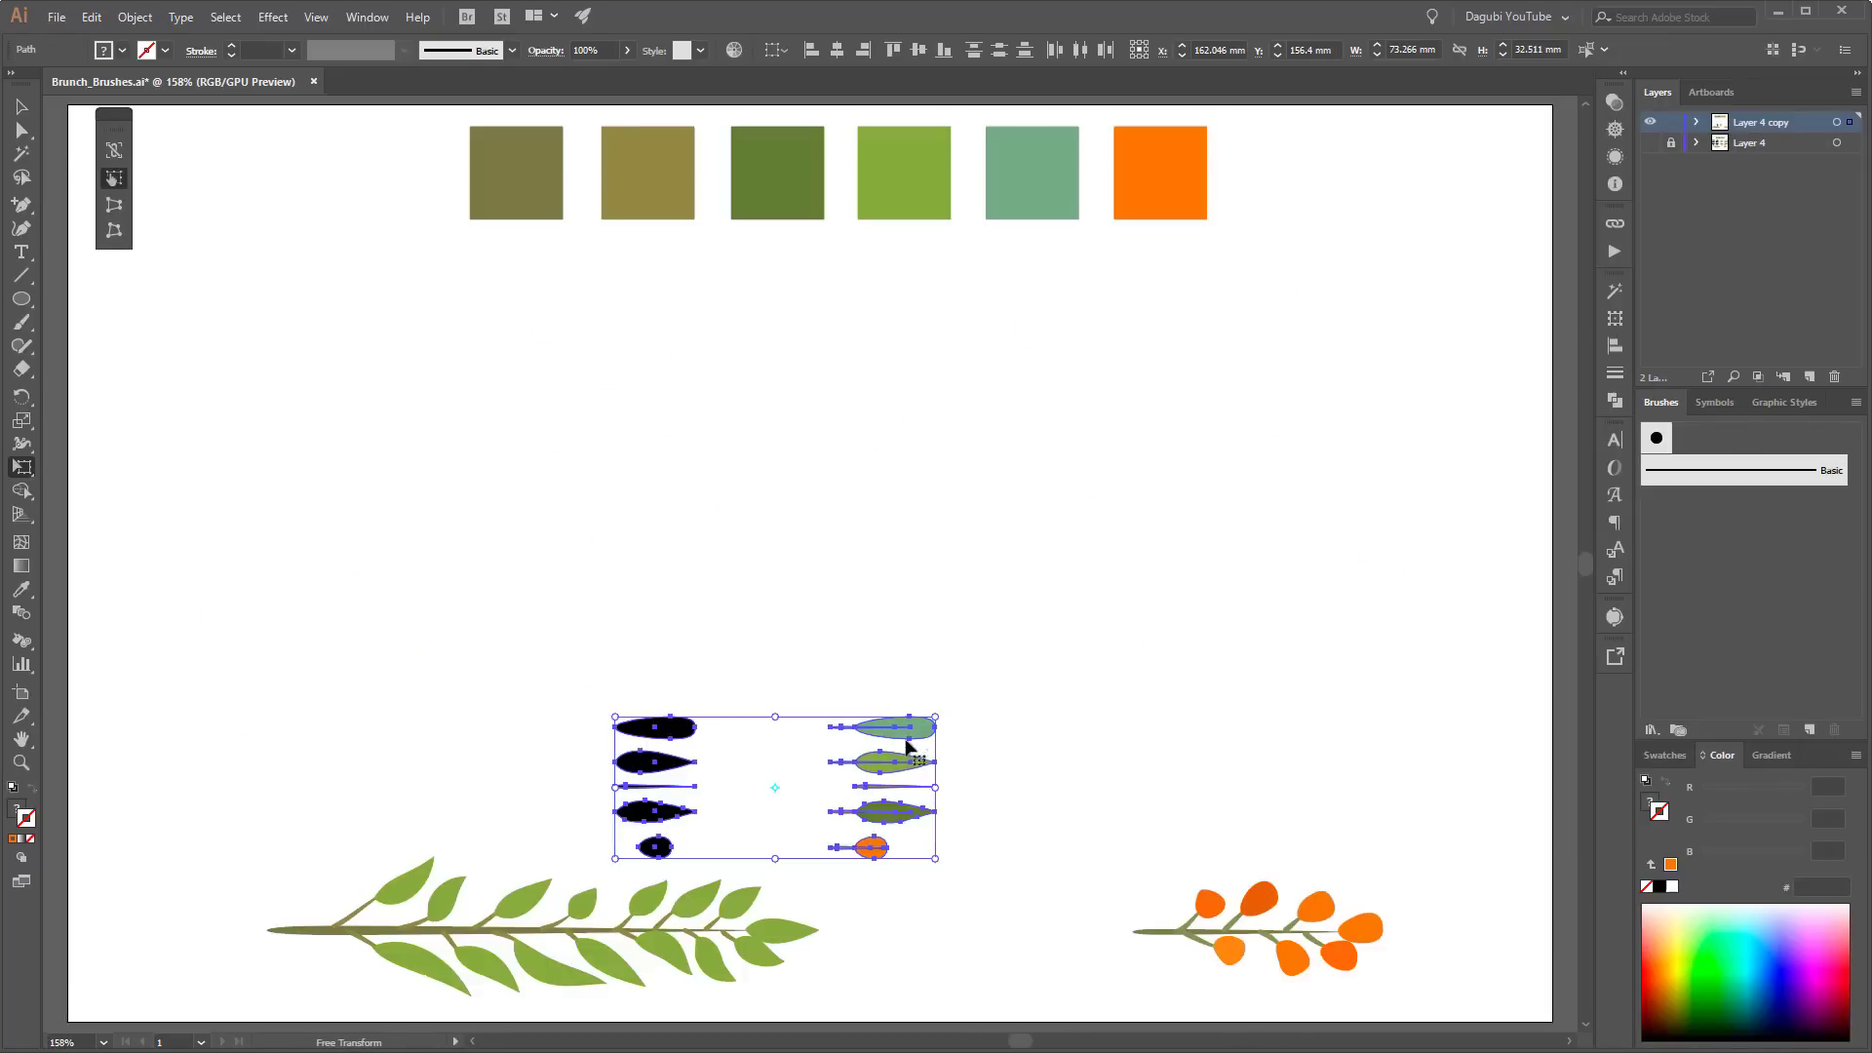
{"action": "left_click_drag", "start_coordinate": [905, 739], "coordinate": [1488, 489]}
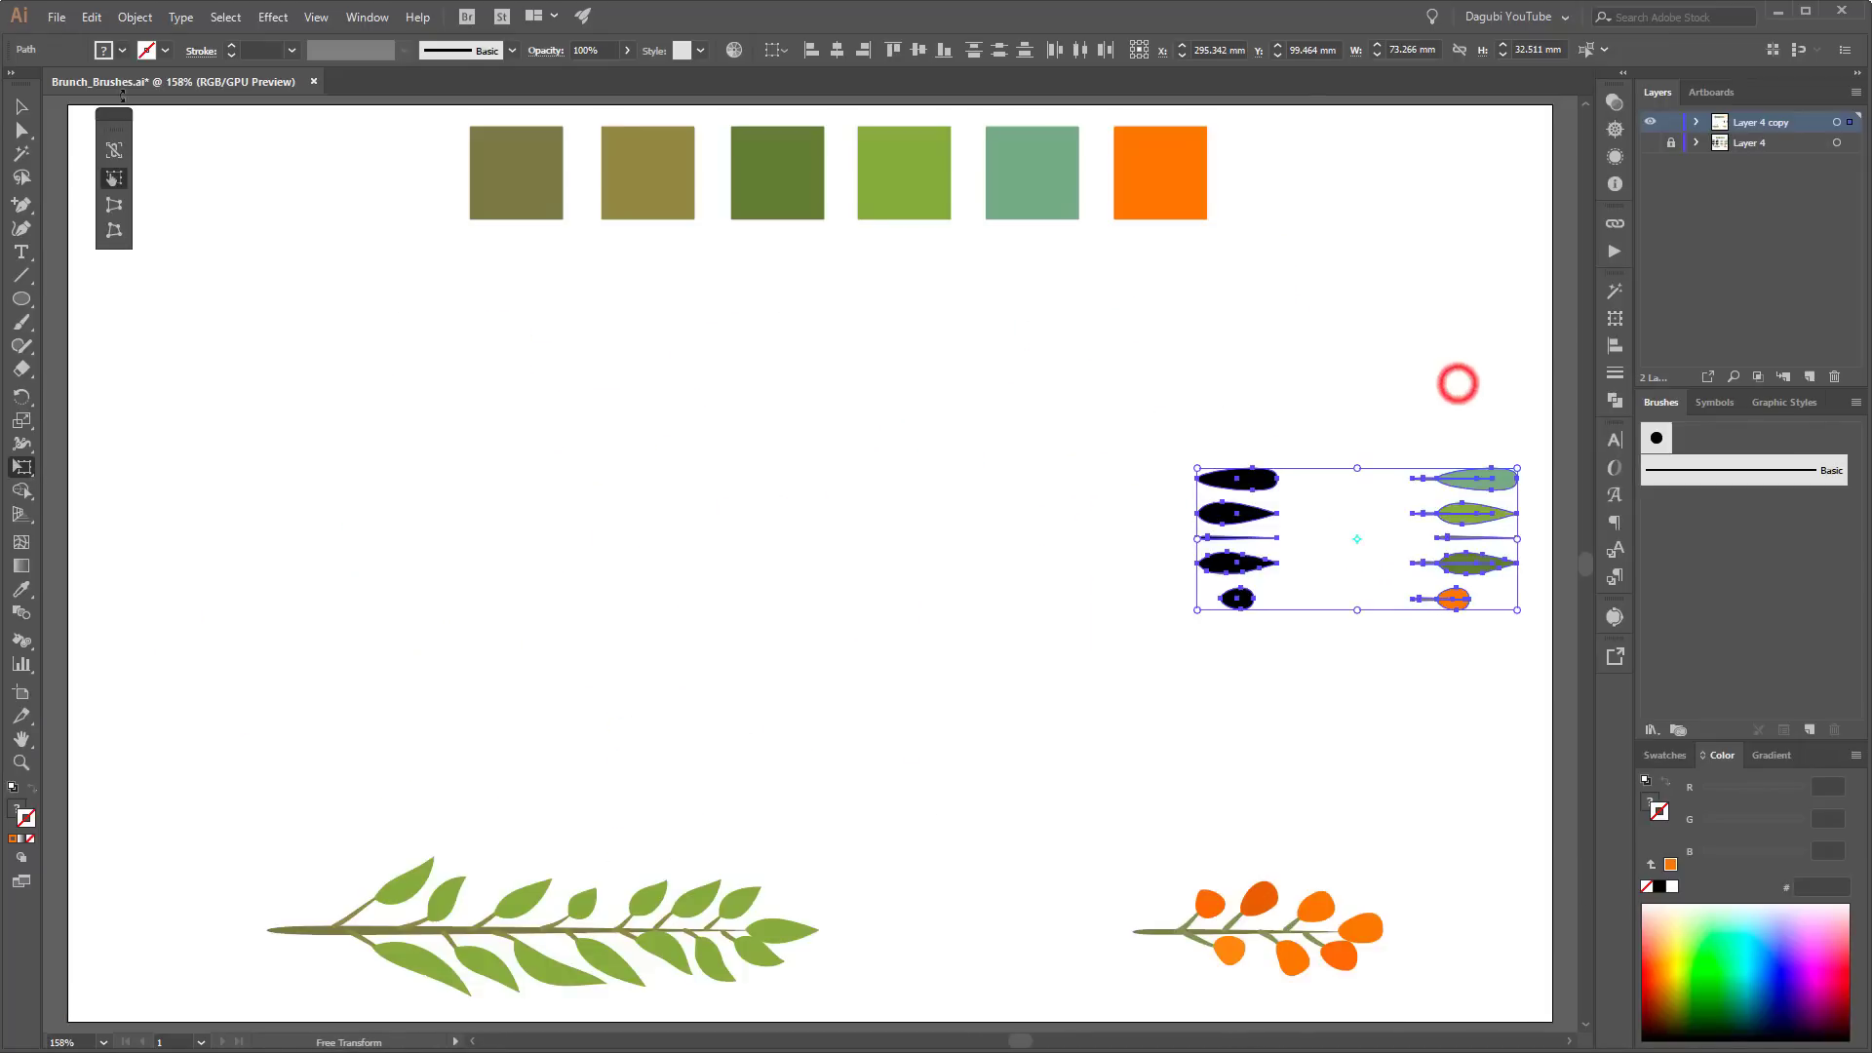
Step: Create an art brush from the black rounded leaf with the Tints colorization method
{"action": "left_click", "coordinate": [21, 106]}
{"action": "left_click", "coordinate": [958, 452]}
{"action": "left_click", "coordinate": [1260, 478]}
{"action": "left_click", "coordinate": [1811, 730]}
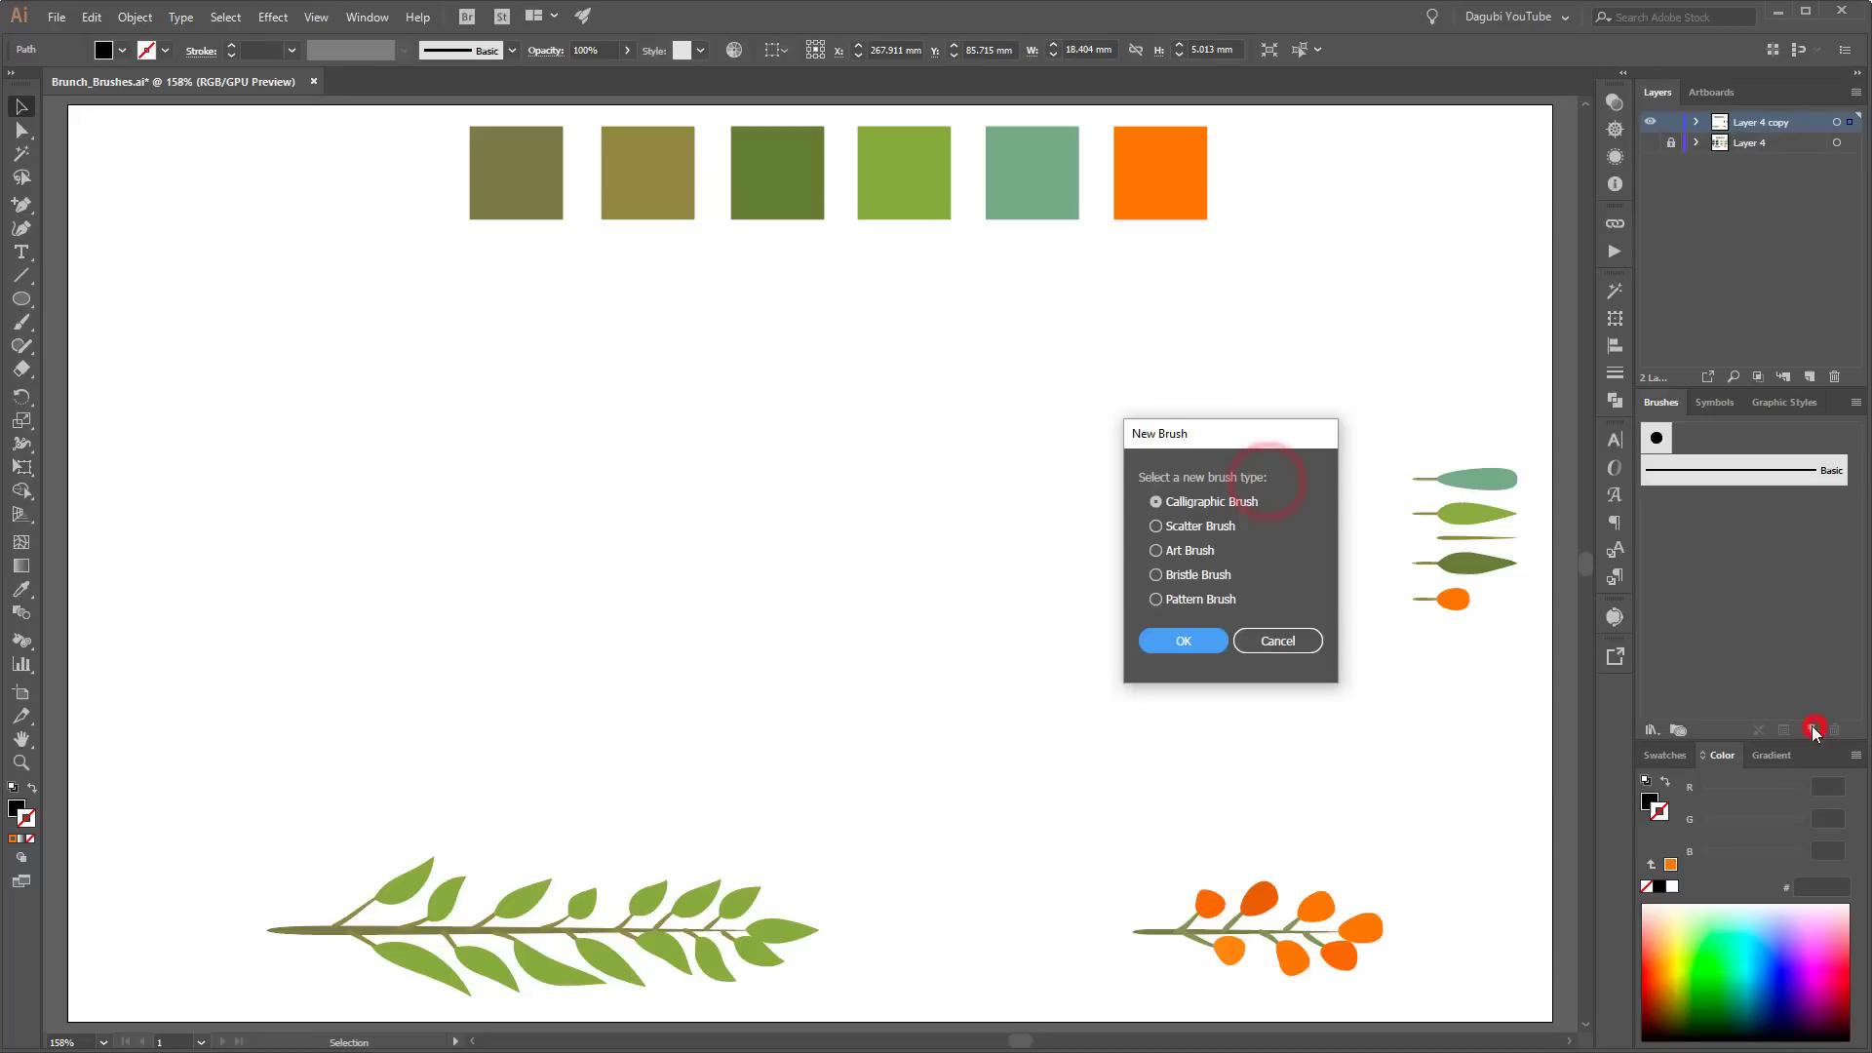
{"action": "left_click", "coordinate": [1197, 643]}
{"action": "left_click", "coordinate": [1290, 589]}
{"action": "left_click", "coordinate": [1289, 639]}
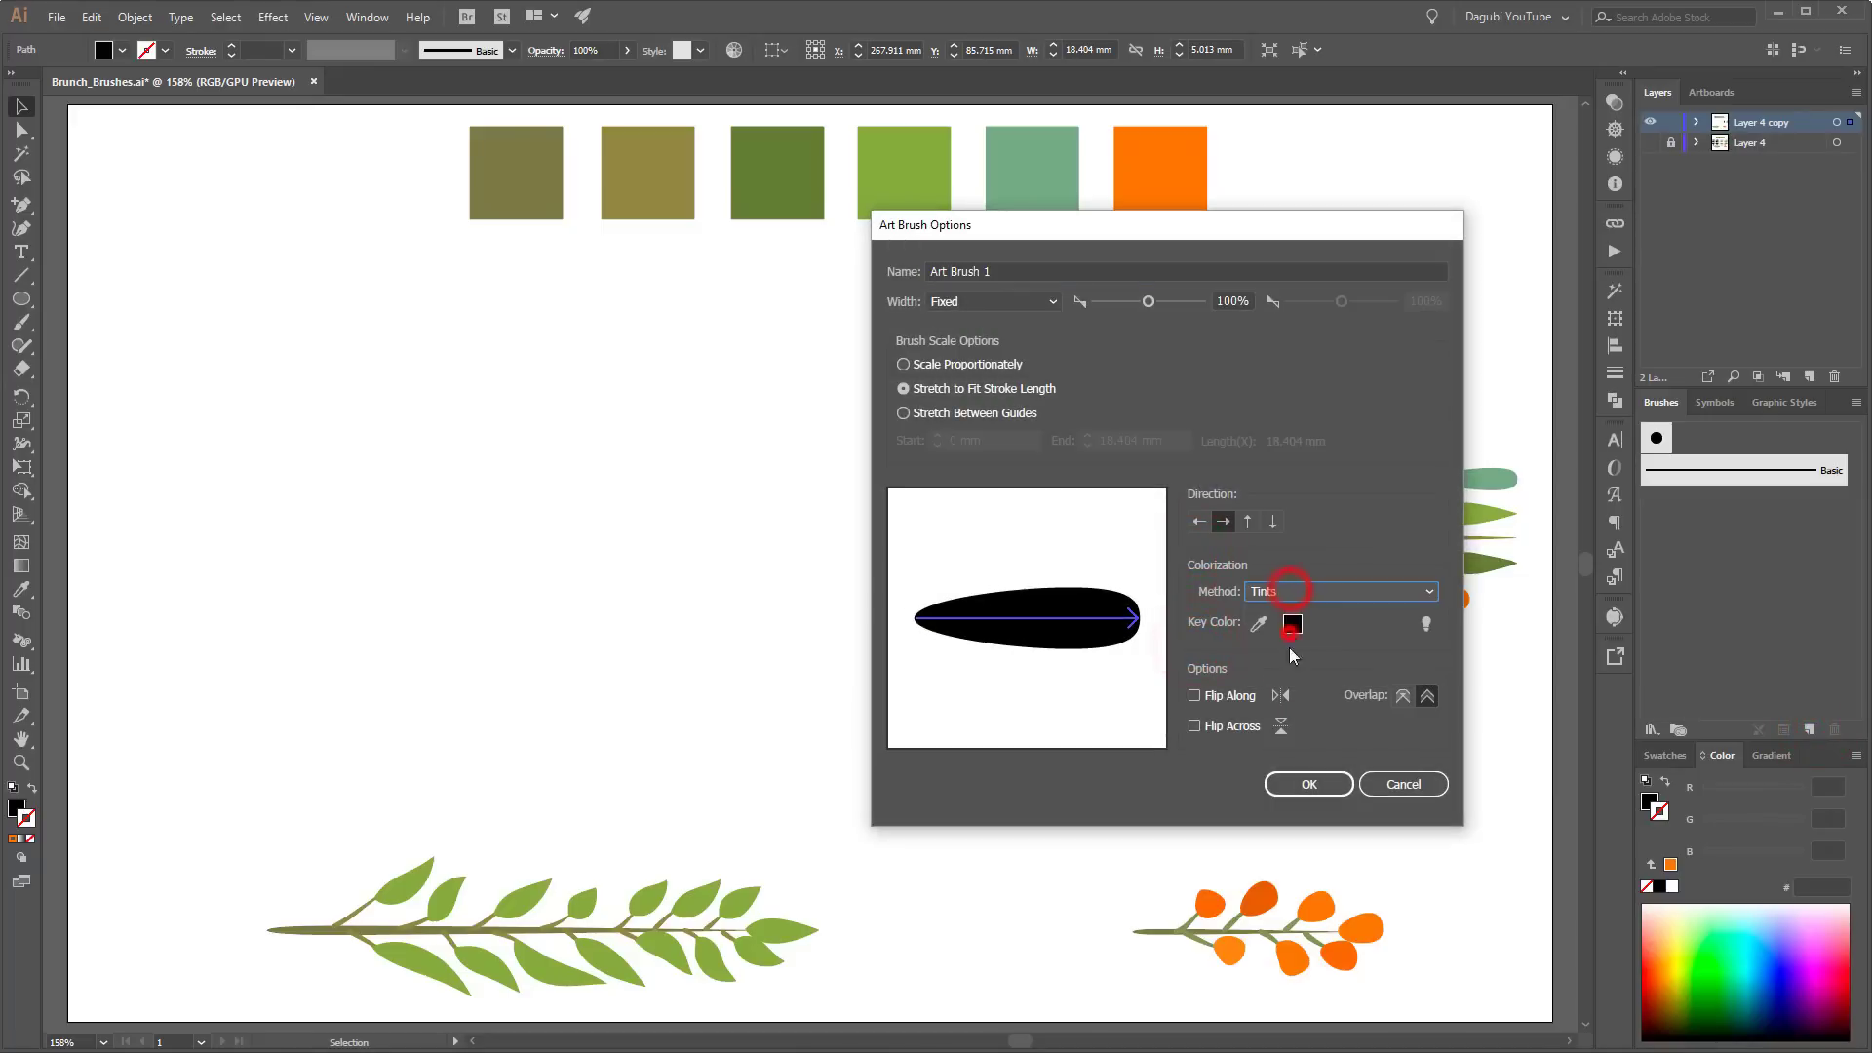
{"action": "left_click", "coordinate": [1308, 784]}
Step: Create an art brush from the black smooth pointed leaf with Tints colorization
{"action": "left_click", "coordinate": [1807, 729]}
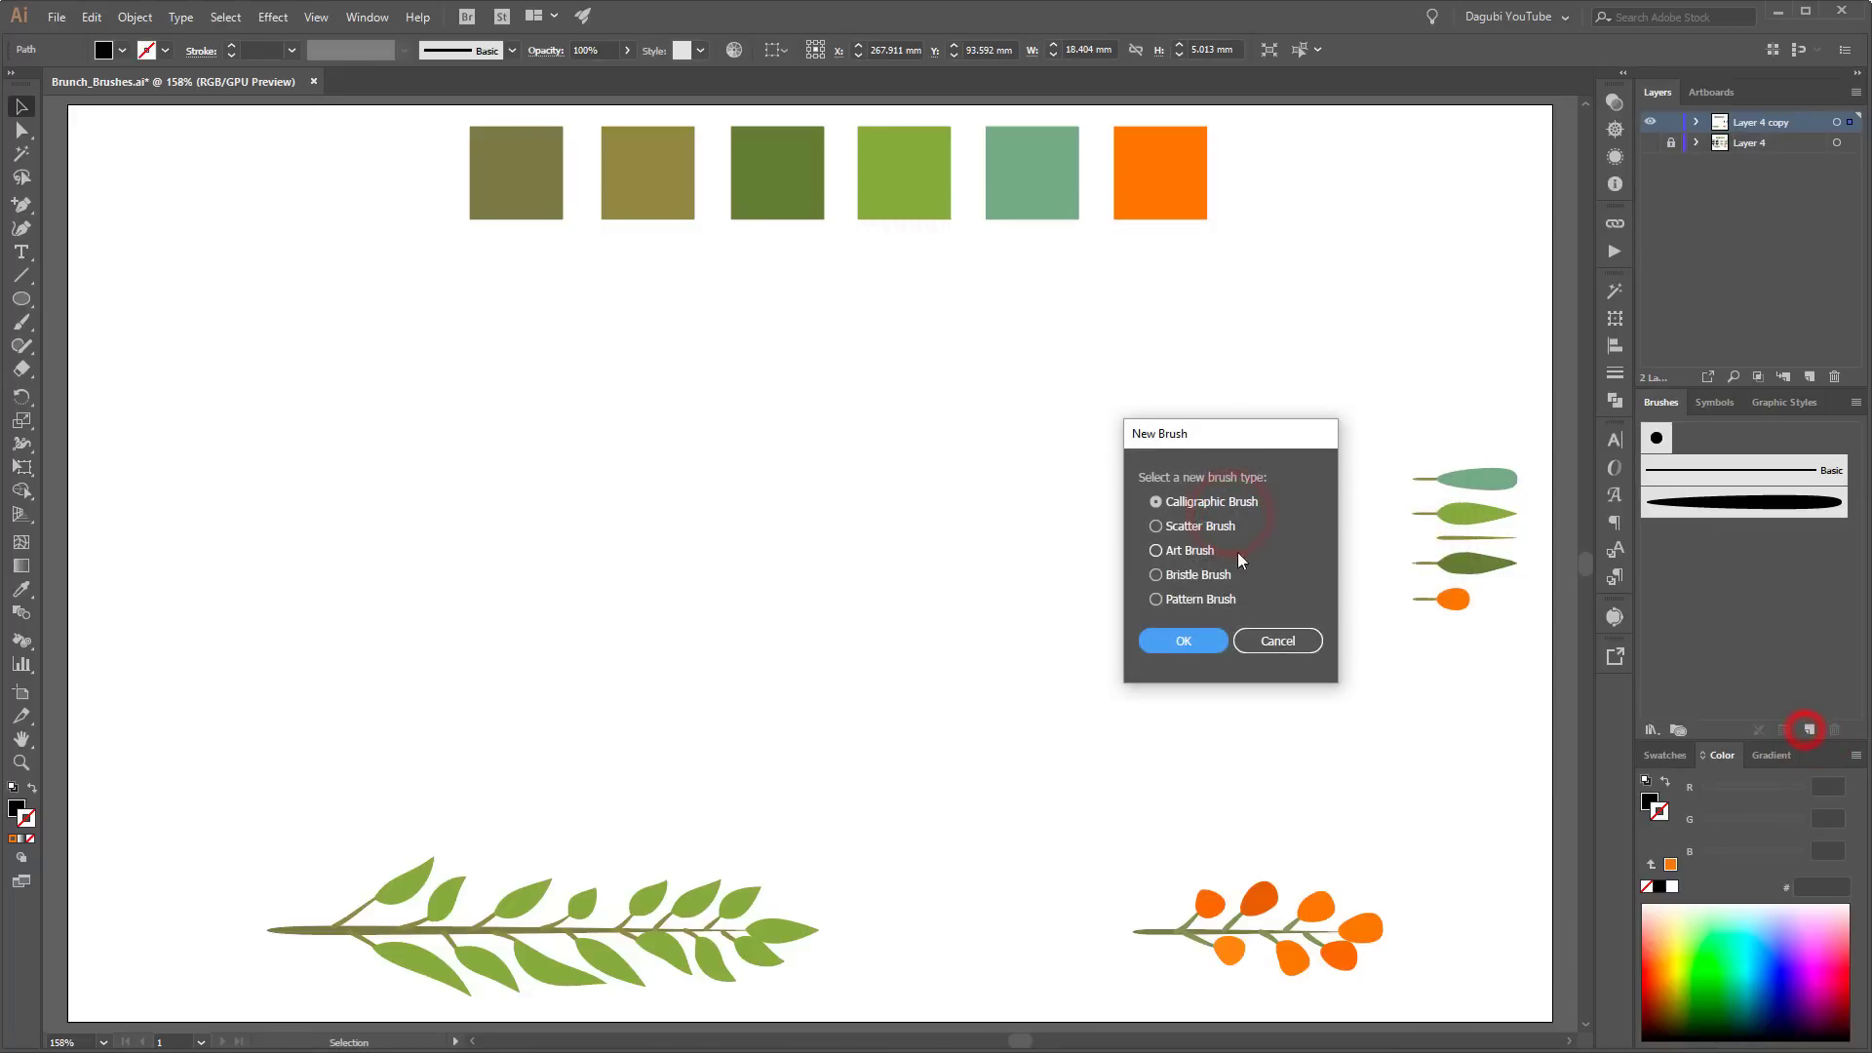
{"action": "left_click", "coordinate": [1206, 642]}
{"action": "left_click", "coordinate": [1284, 588]}
{"action": "left_click", "coordinate": [1289, 639]}
{"action": "left_click", "coordinate": [1309, 784]}
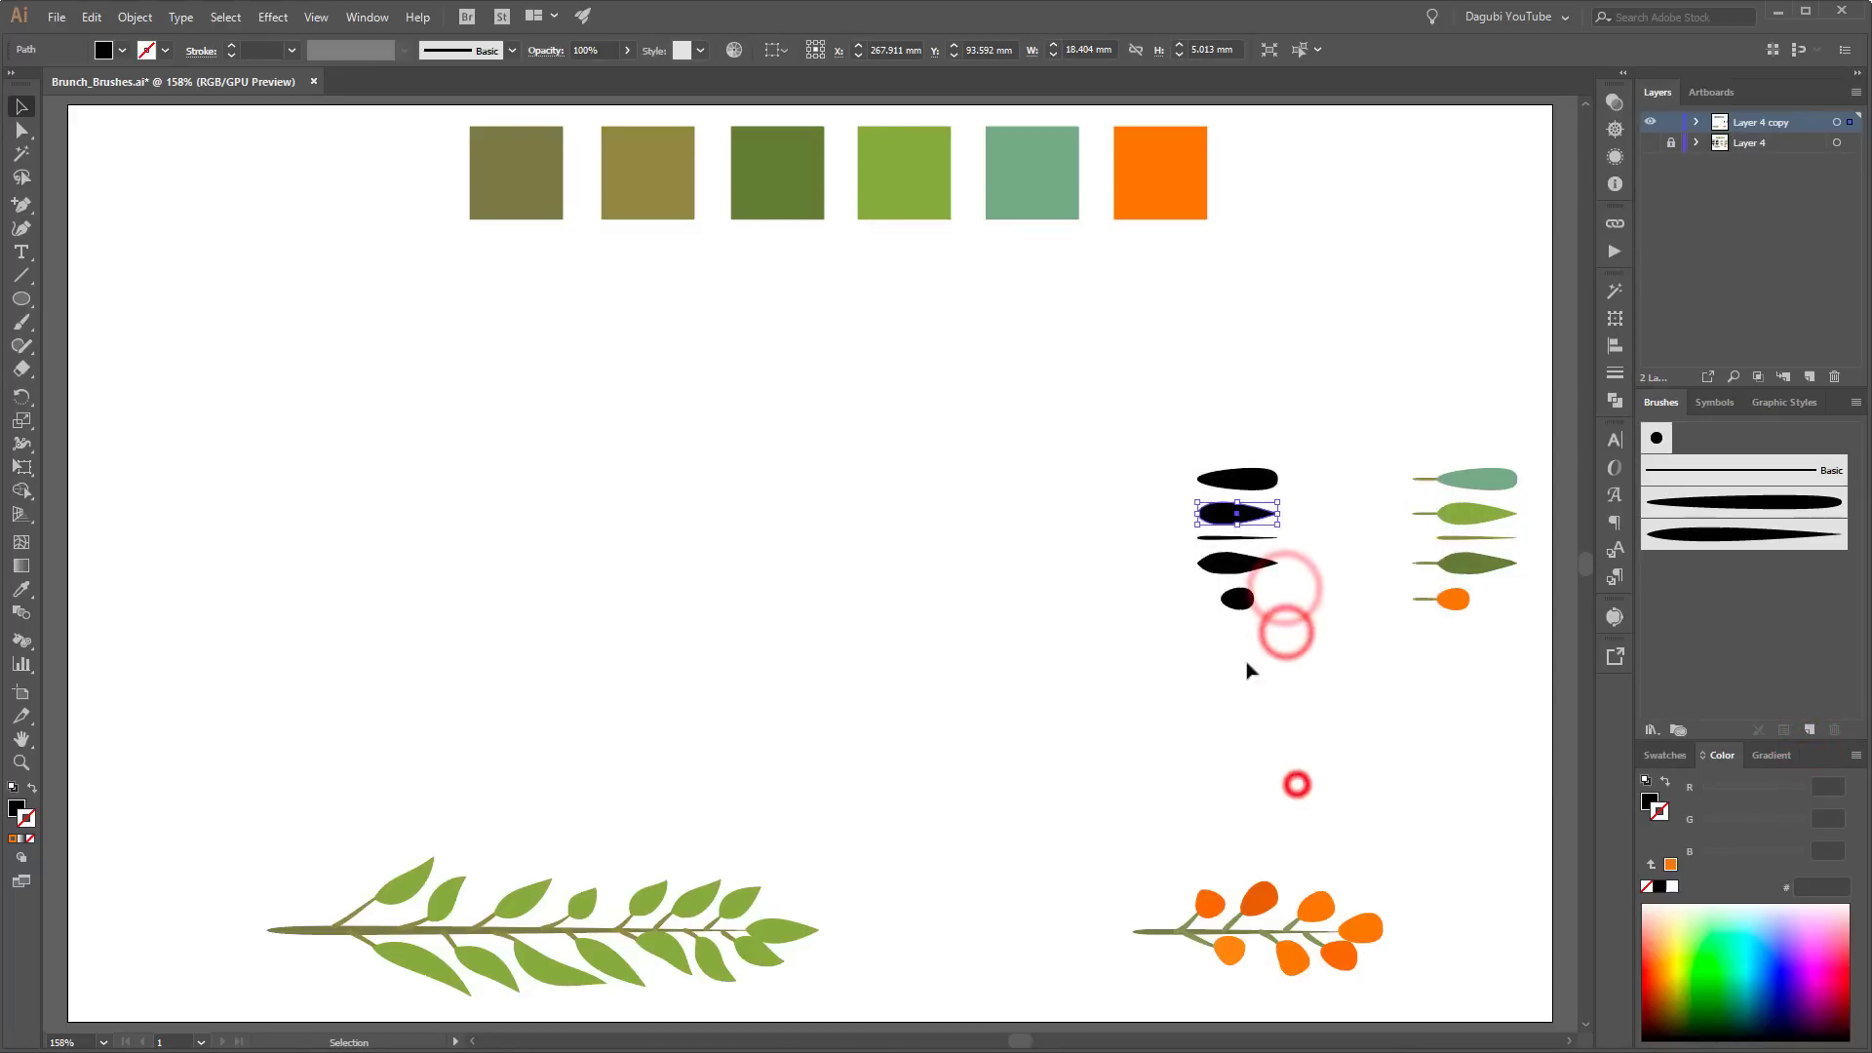
Step: Create an art brush from the thin black stem with Tints colorization
{"action": "left_click", "coordinate": [1227, 538]}
{"action": "left_click", "coordinate": [1809, 729]}
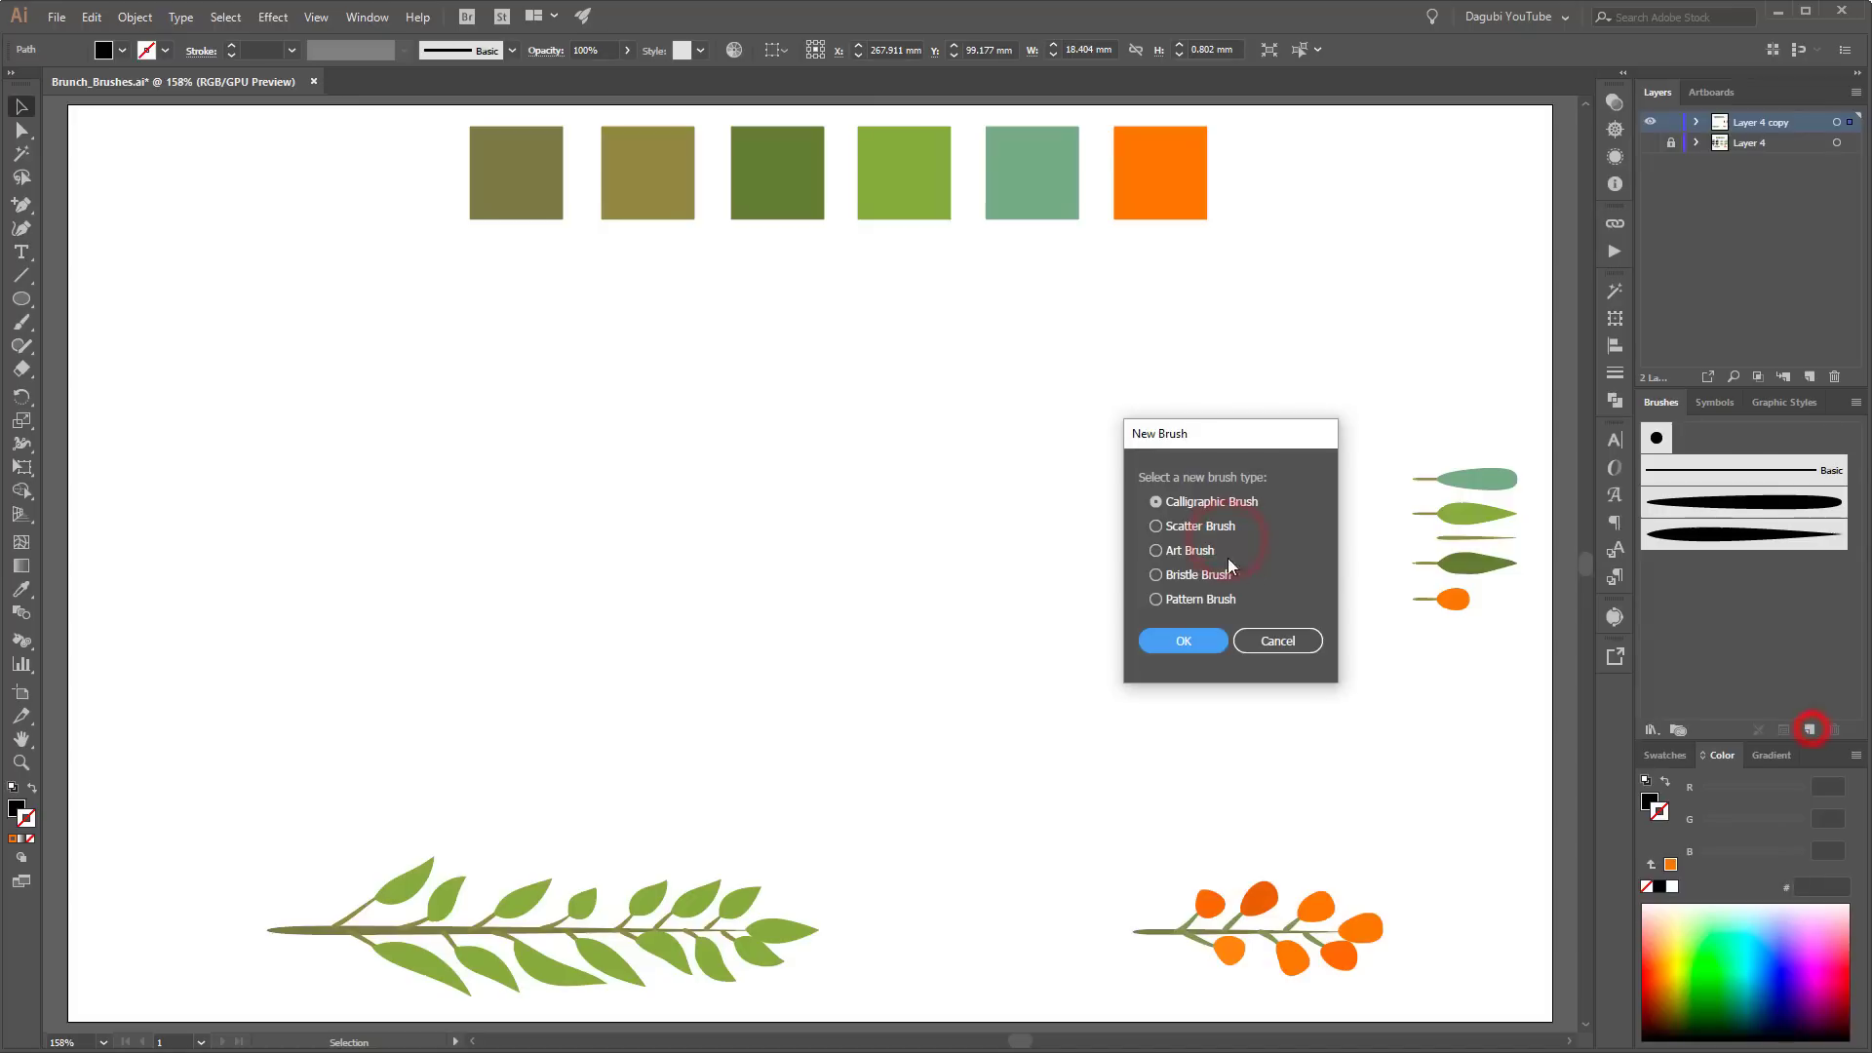
{"action": "left_click", "coordinate": [1208, 641]}
{"action": "left_click", "coordinate": [1324, 591]}
{"action": "left_click", "coordinate": [1317, 630]}
{"action": "left_click", "coordinate": [1317, 785]}
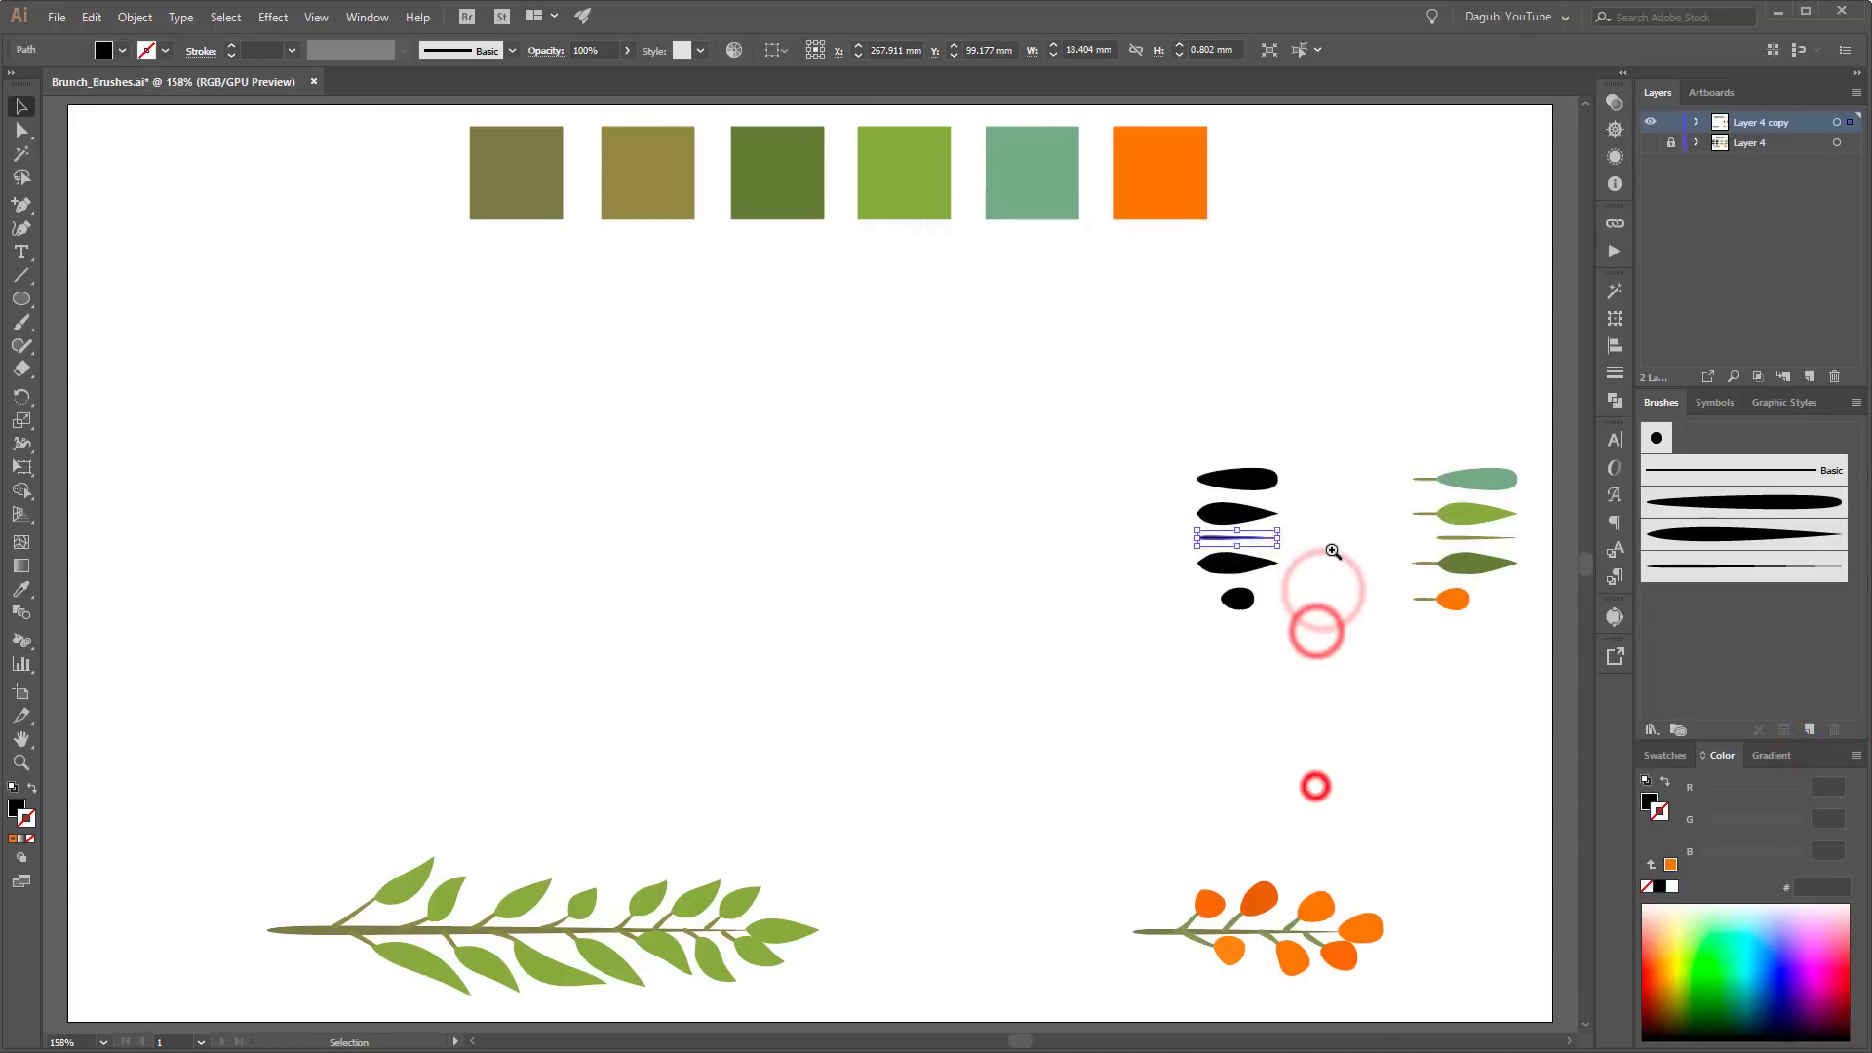
Step: Create an art brush from the black wavy-edged leaf with Tints colorization
{"action": "left_click_drag", "start_coordinate": [1364, 515], "coordinate": [1546, 744]}
{"action": "left_click_drag", "start_coordinate": [1335, 582], "coordinate": [1122, 560]}
{"action": "left_click_drag", "start_coordinate": [1161, 507], "coordinate": [1220, 567]}
{"action": "mouse_move", "coordinate": [1179, 543]}
{"action": "left_mouse_down"}
{"action": "mouse_move", "coordinate": [981, 529]}
{"action": "mouse_move", "coordinate": [1031, 586]}
{"action": "left_mouse_up"}
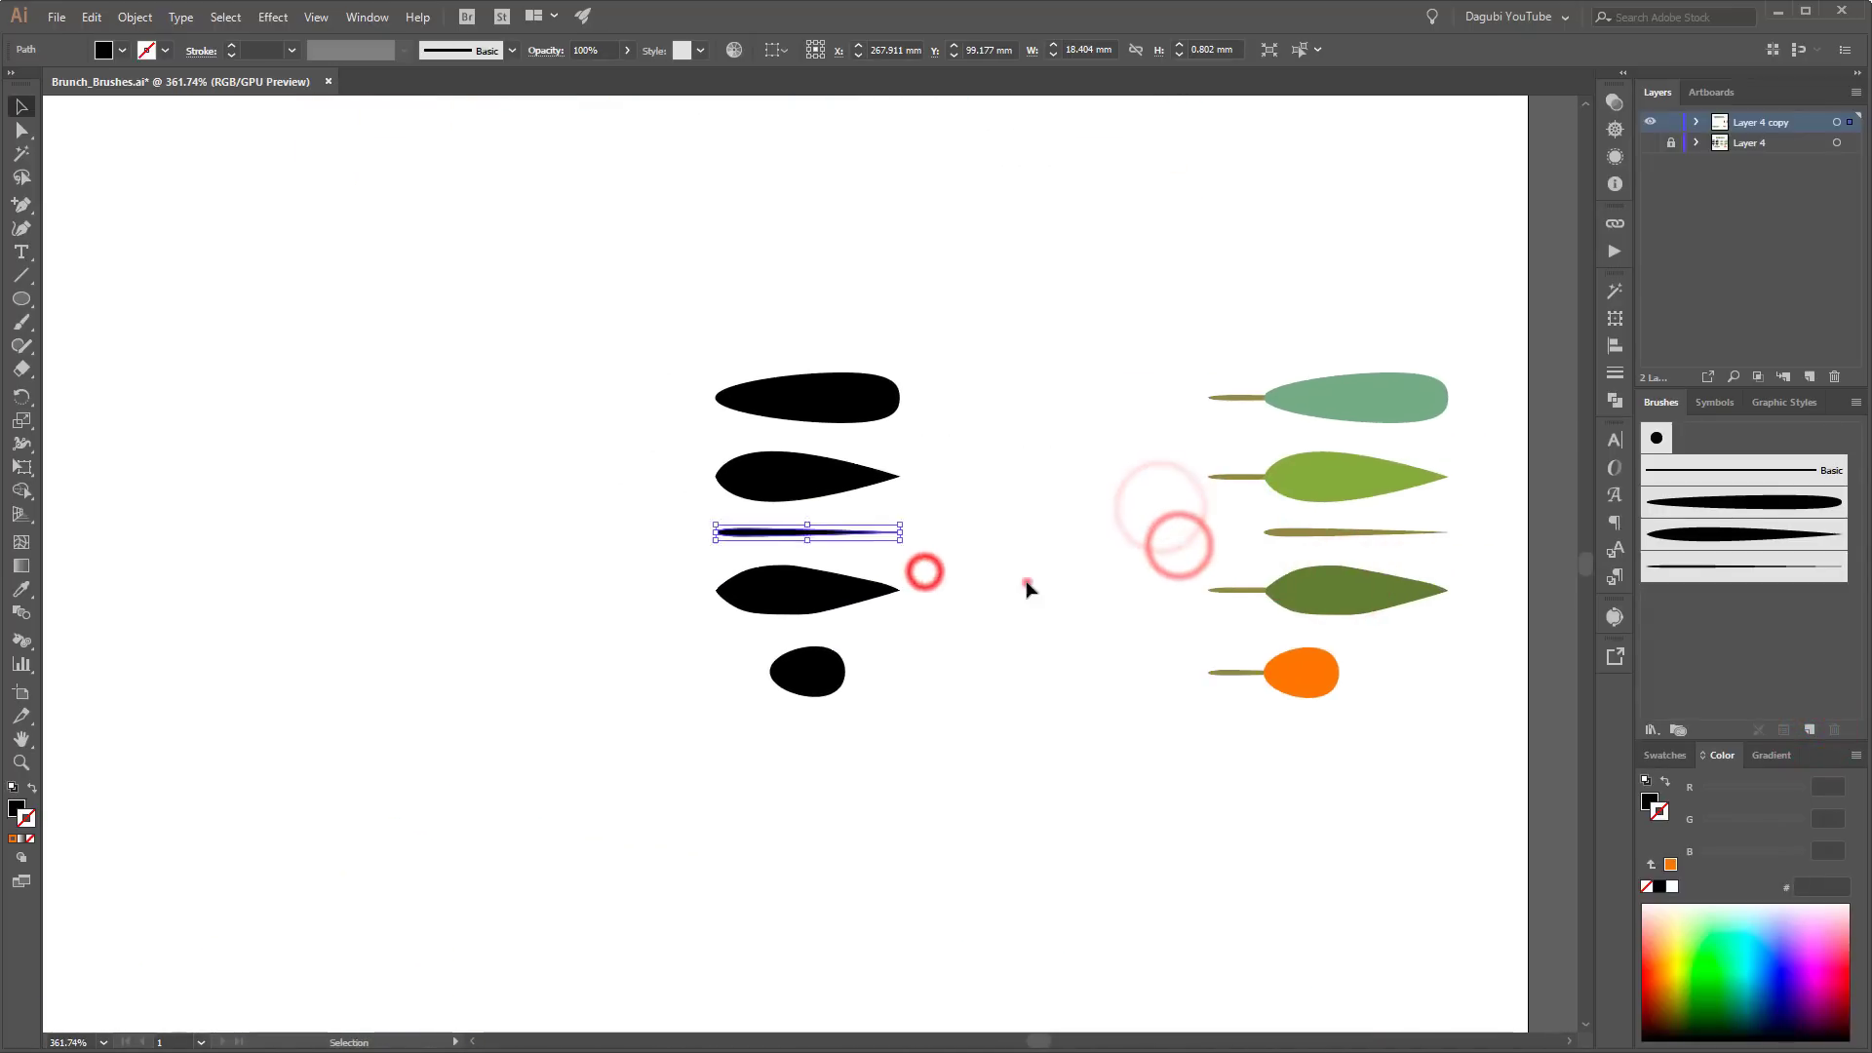
{"action": "left_click", "coordinate": [1027, 582]}
{"action": "left_click", "coordinate": [853, 583]}
{"action": "left_click", "coordinate": [1812, 730]}
{"action": "left_click", "coordinate": [1201, 553]}
{"action": "left_click", "coordinate": [1201, 638]}
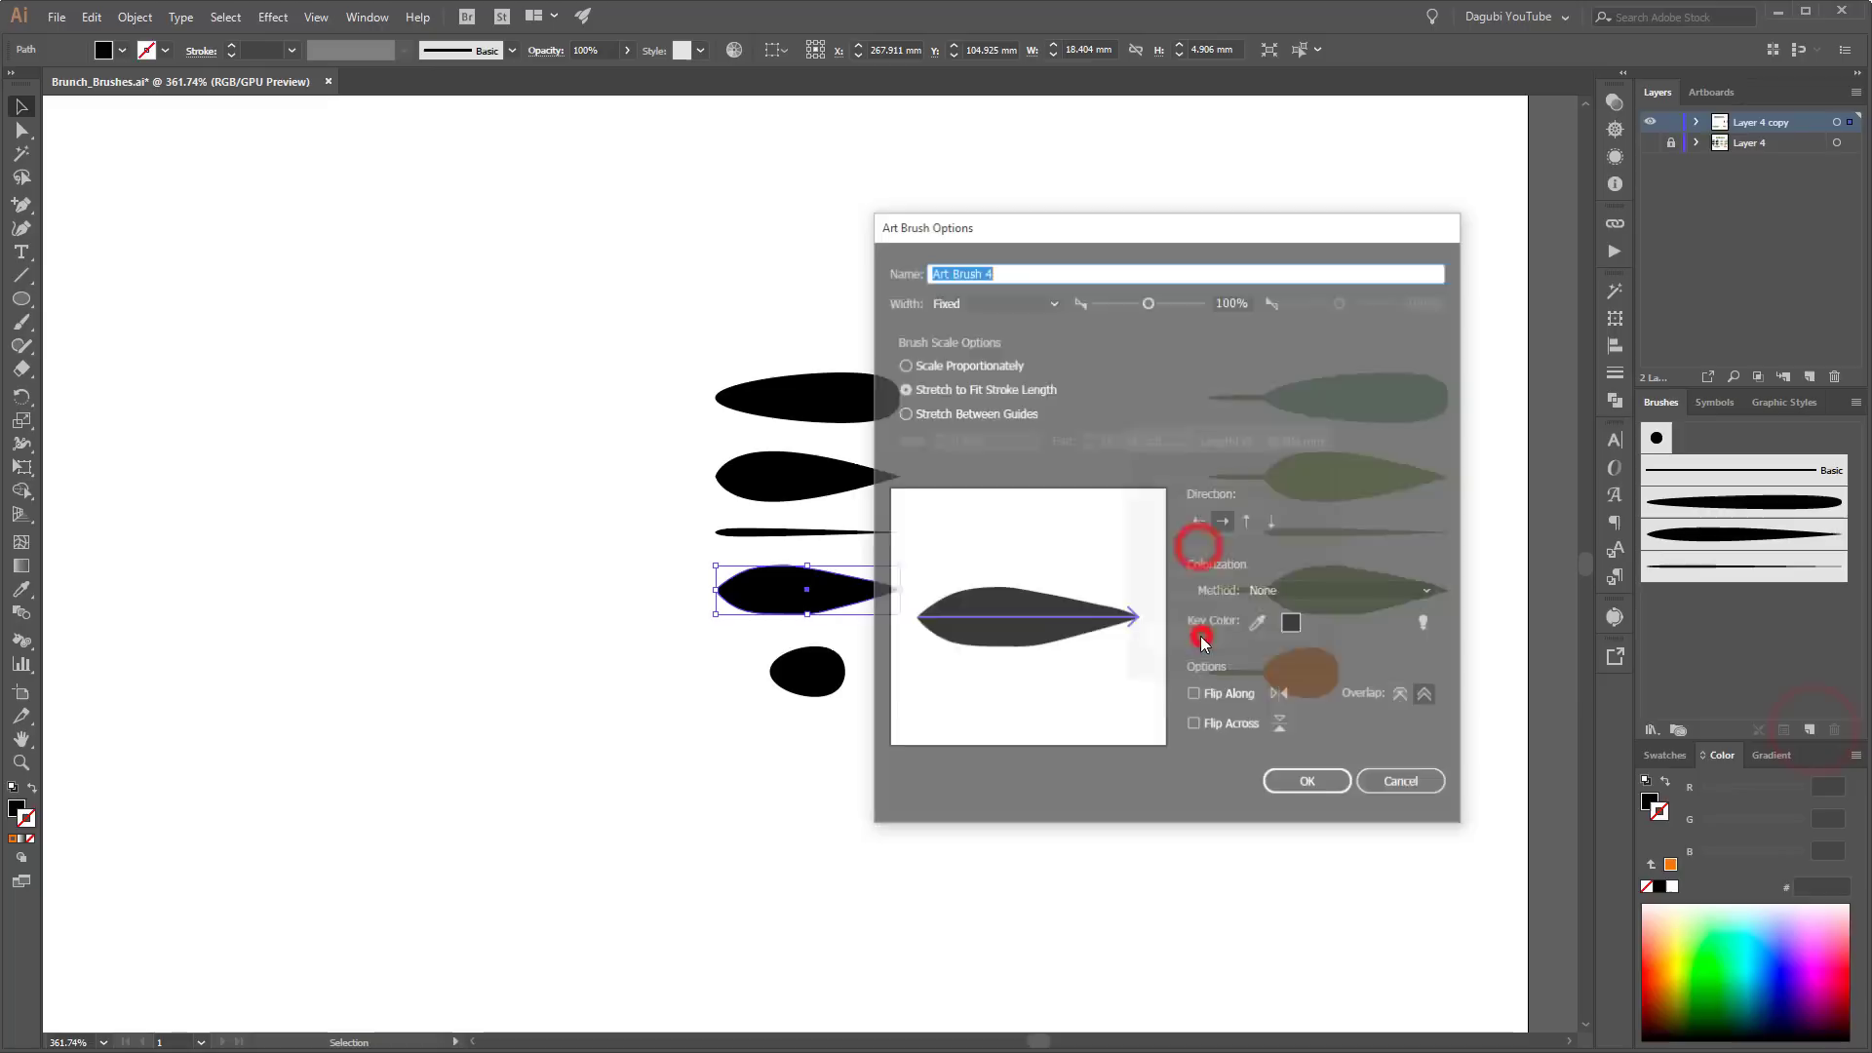
{"action": "left_click", "coordinate": [1342, 593]}
{"action": "left_click", "coordinate": [1328, 635]}
{"action": "left_click", "coordinate": [1308, 784]}
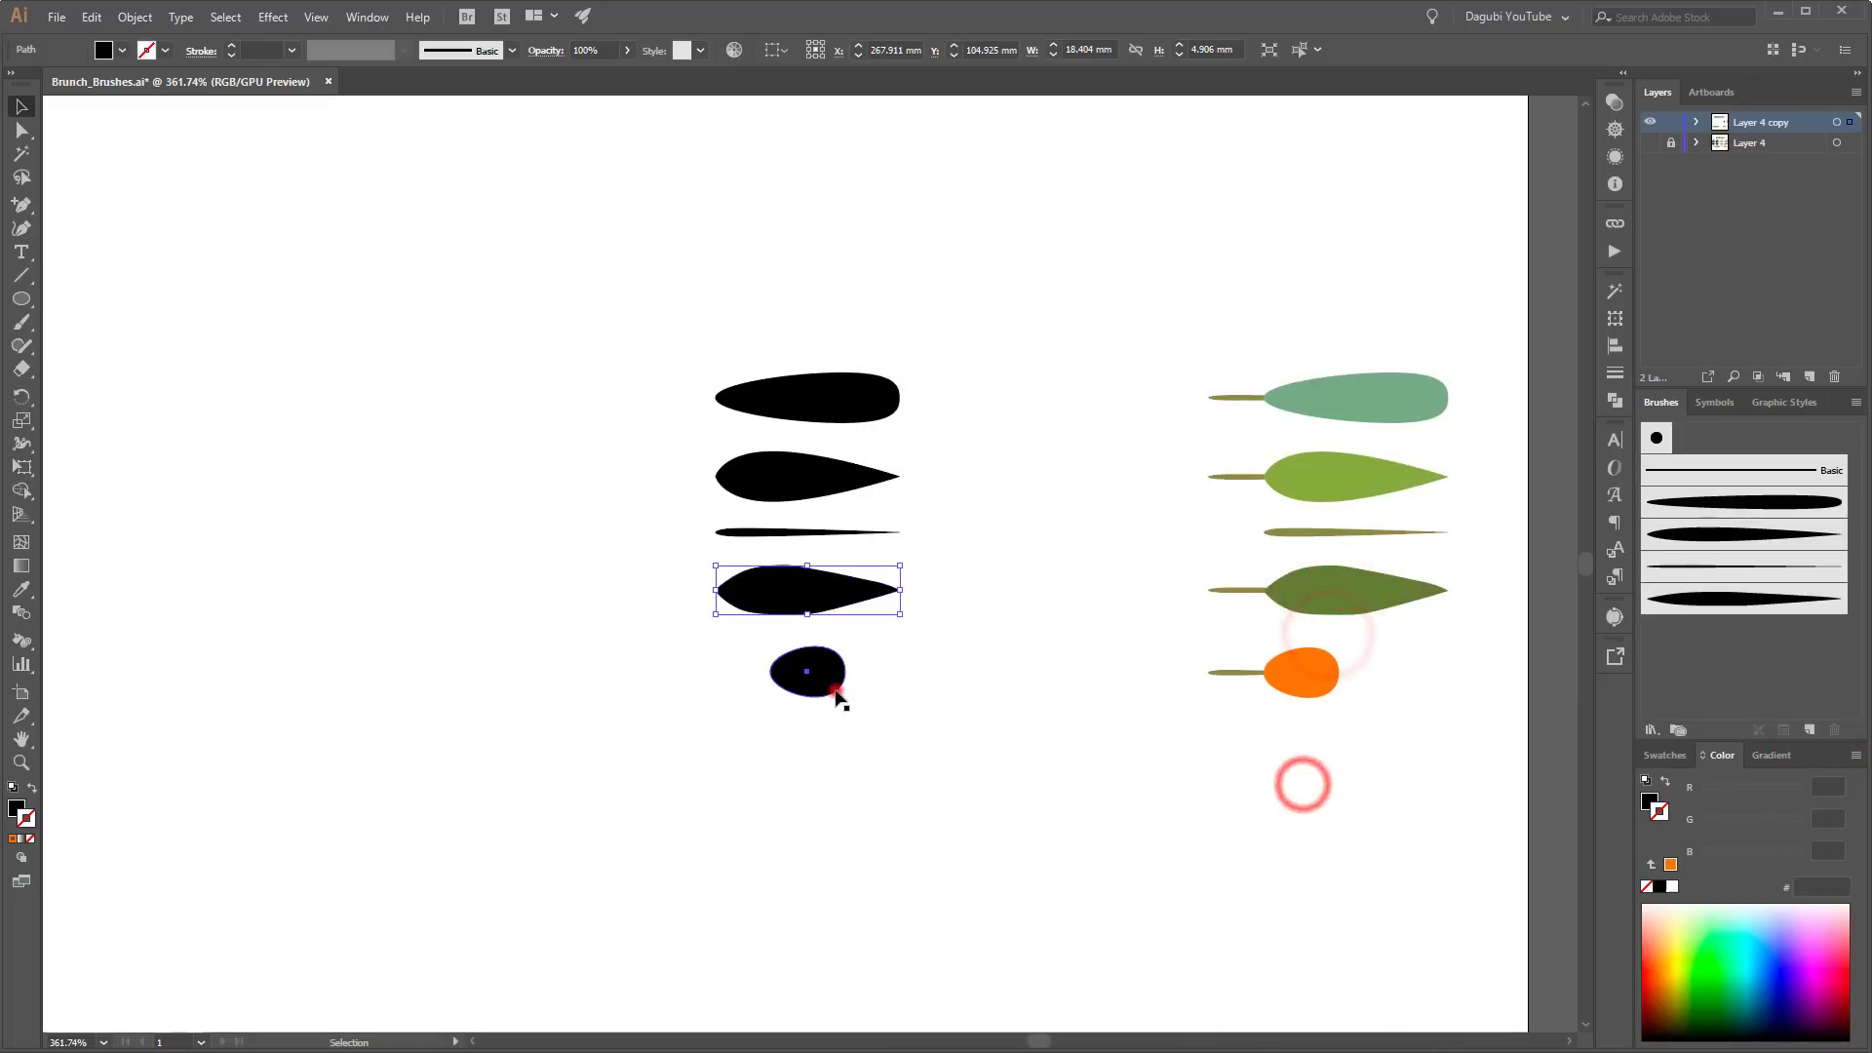
Step: Create an art brush from the black berry shape with Tints colorization
{"action": "left_click", "coordinate": [828, 683]}
{"action": "left_click", "coordinate": [1811, 729]}
{"action": "left_click", "coordinate": [1186, 638]}
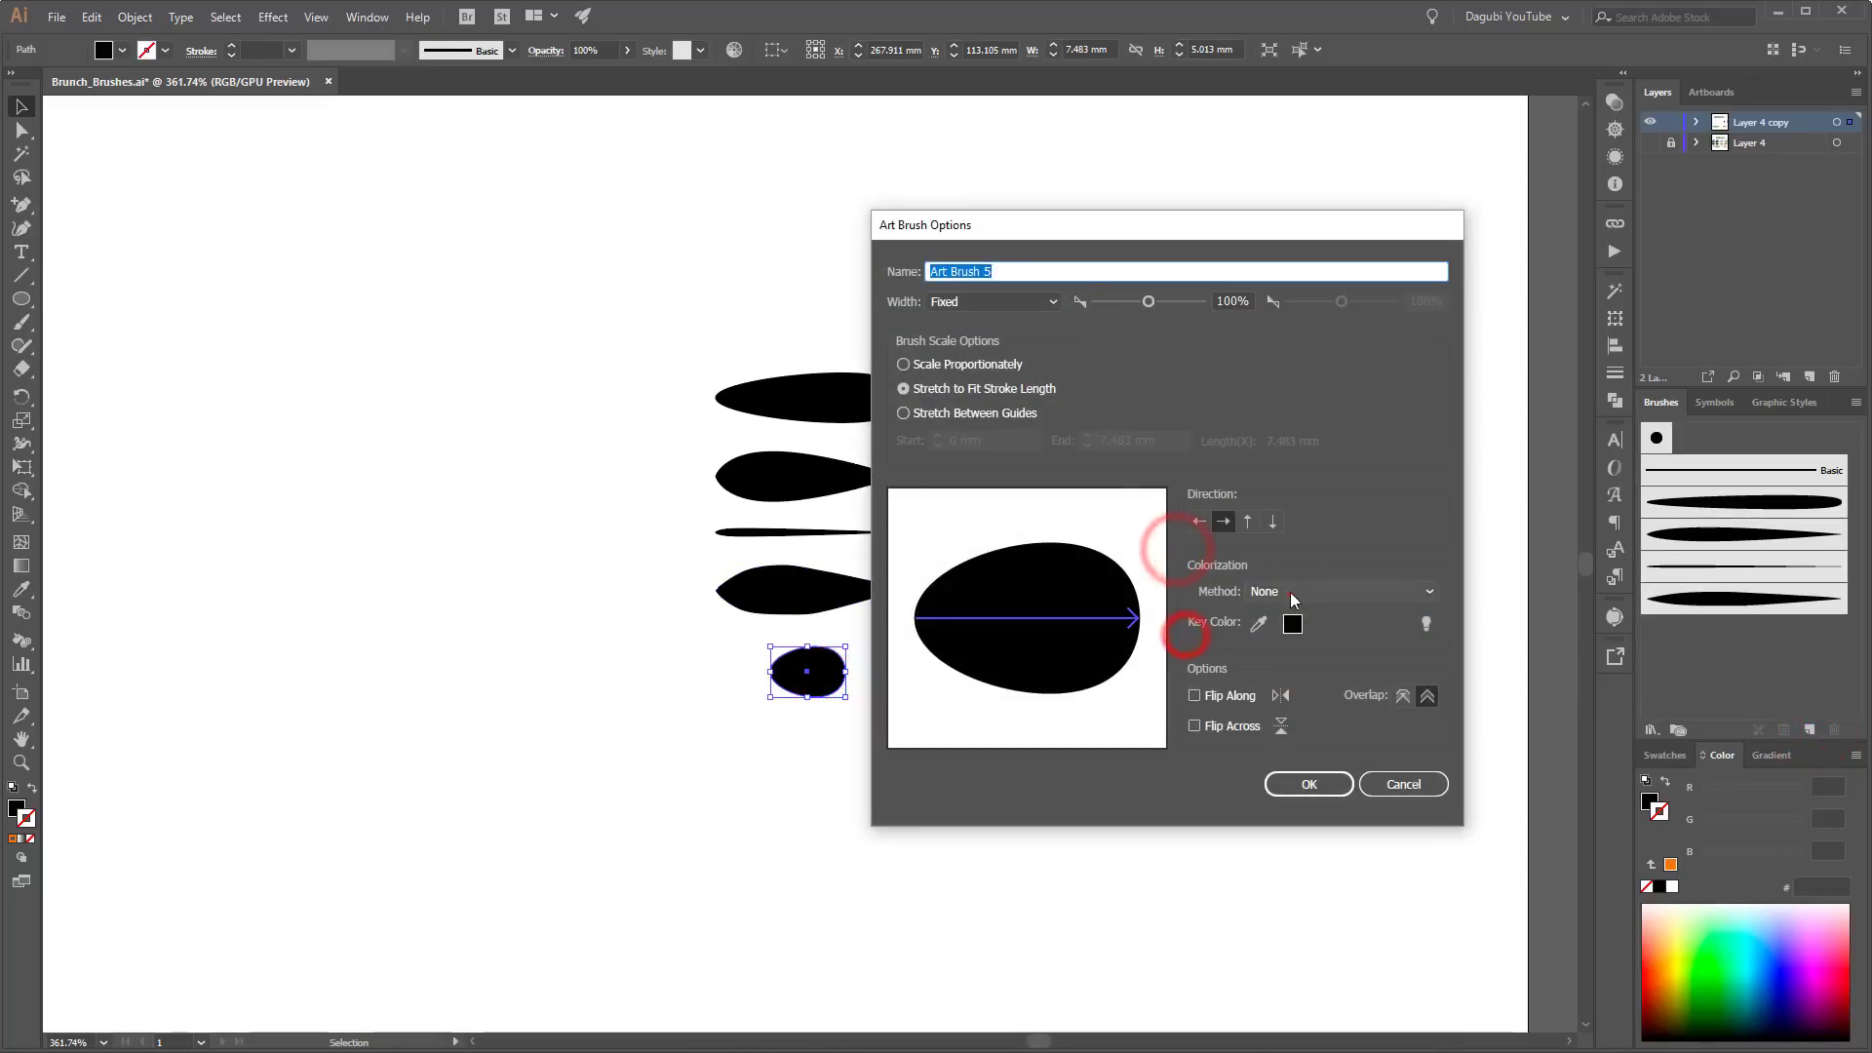
{"action": "left_click", "coordinate": [1291, 592]}
{"action": "left_click", "coordinate": [1301, 636]}
{"action": "left_click", "coordinate": [1302, 781]}
Step: Create an art brush from the teal leaf and its stem, keeping the colorization method at None
{"action": "left_click_drag", "start_coordinate": [1175, 311], "coordinate": [1497, 426]}
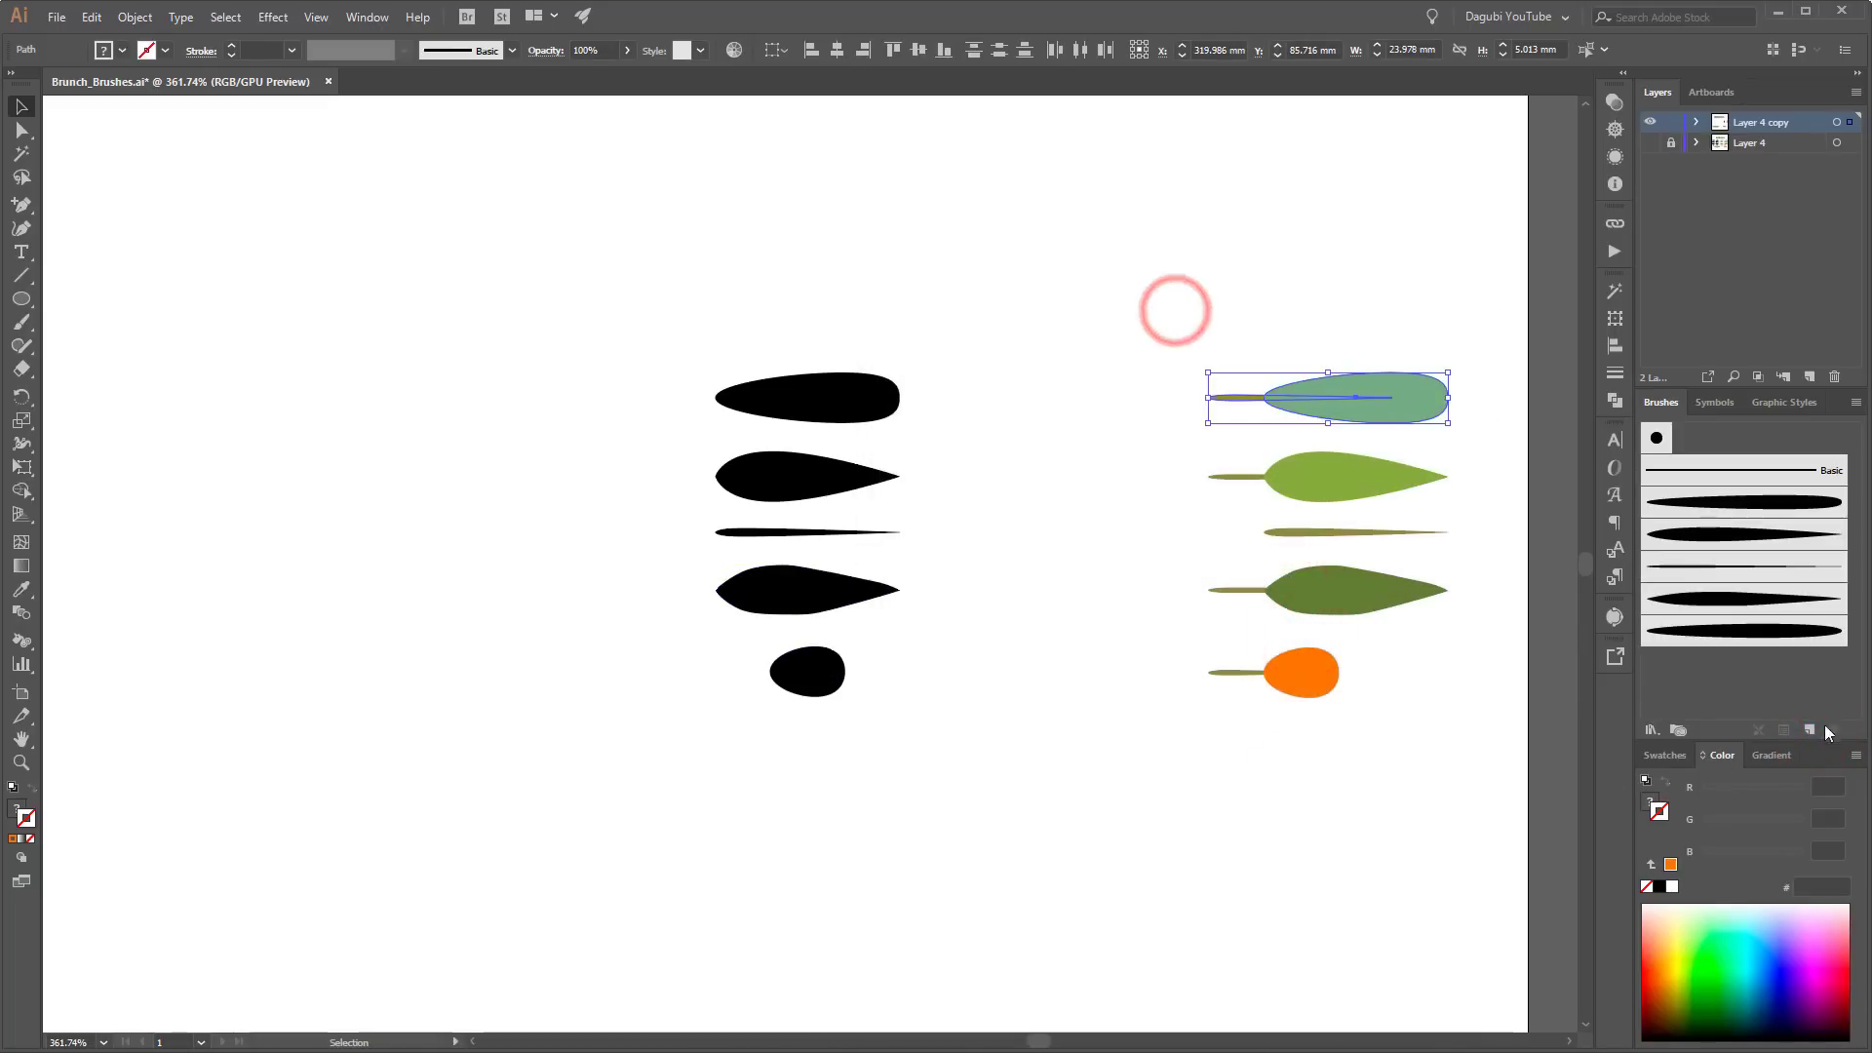
{"action": "left_click", "coordinate": [1811, 729]}
{"action": "left_click", "coordinate": [1200, 638]}
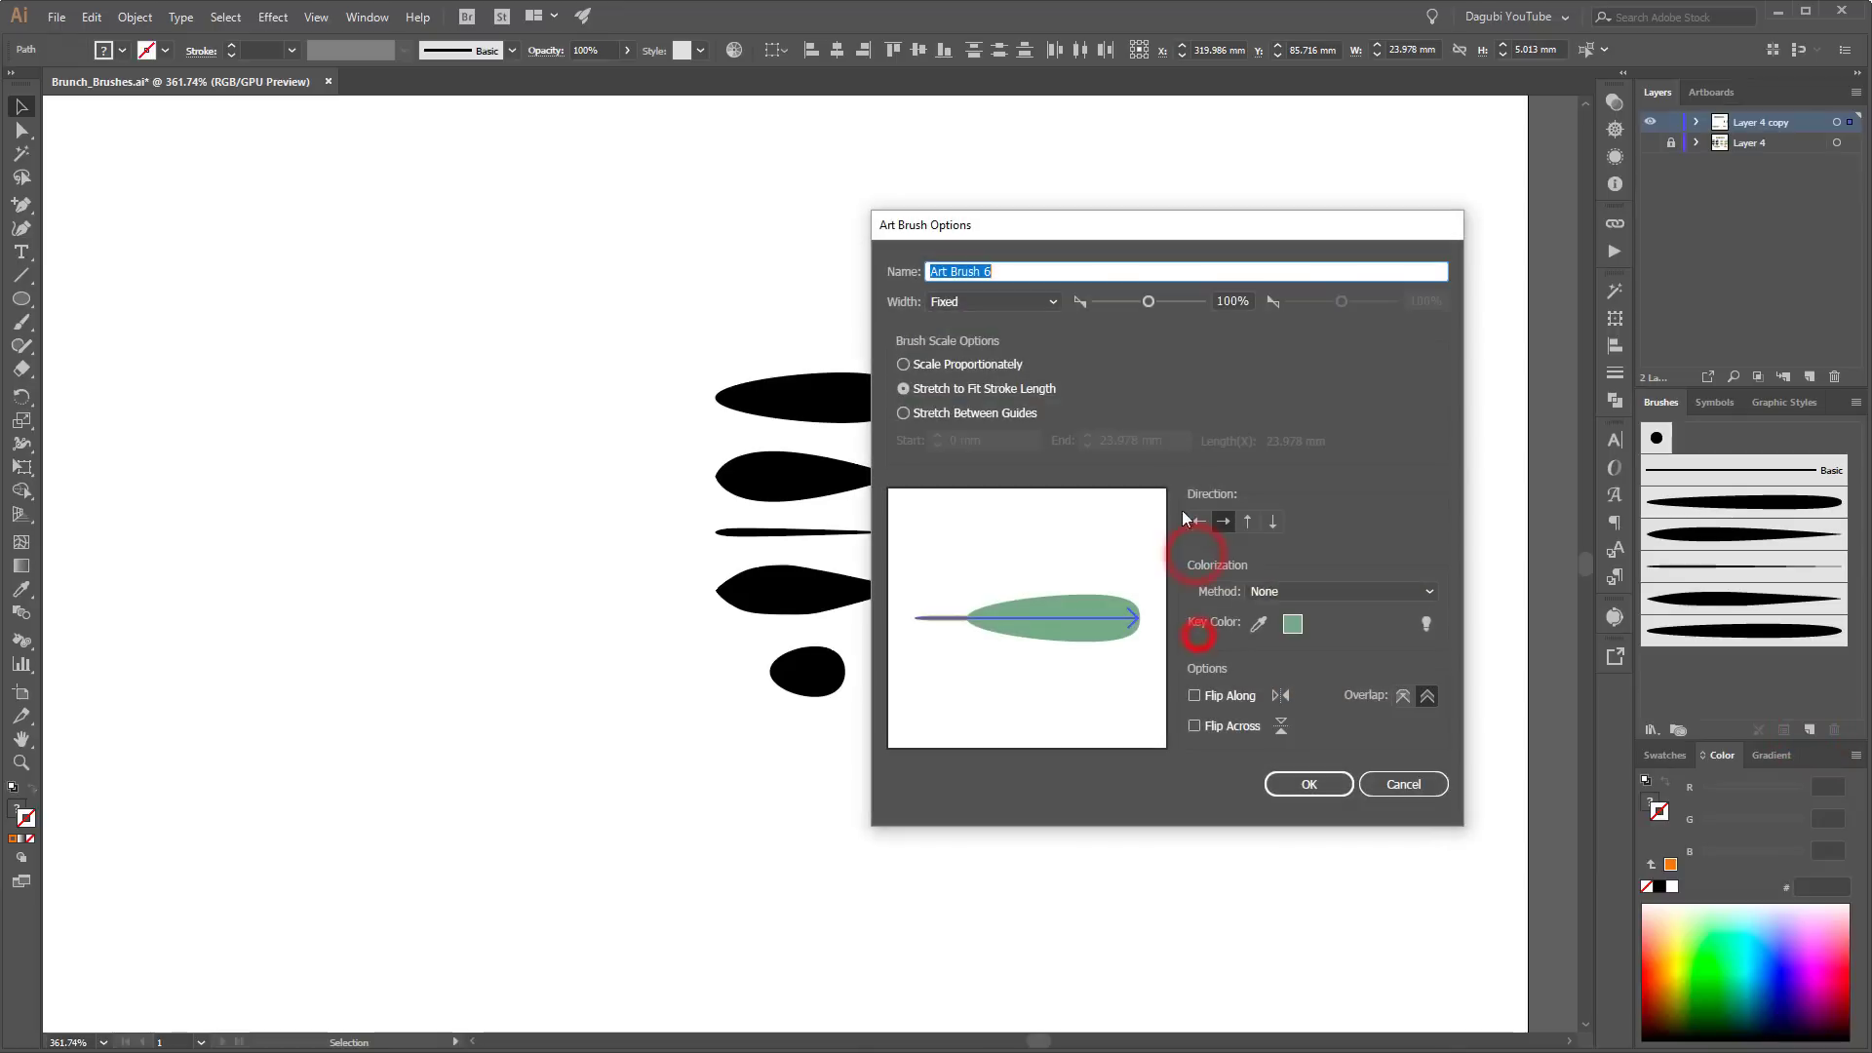
{"action": "left_click", "coordinate": [1301, 784]}
Step: Create an art brush from the light green leaf and its stem, keeping the colorization method at None
{"action": "left_click_drag", "start_coordinate": [1179, 443], "coordinate": [1453, 509]}
{"action": "left_click", "coordinate": [1811, 730]}
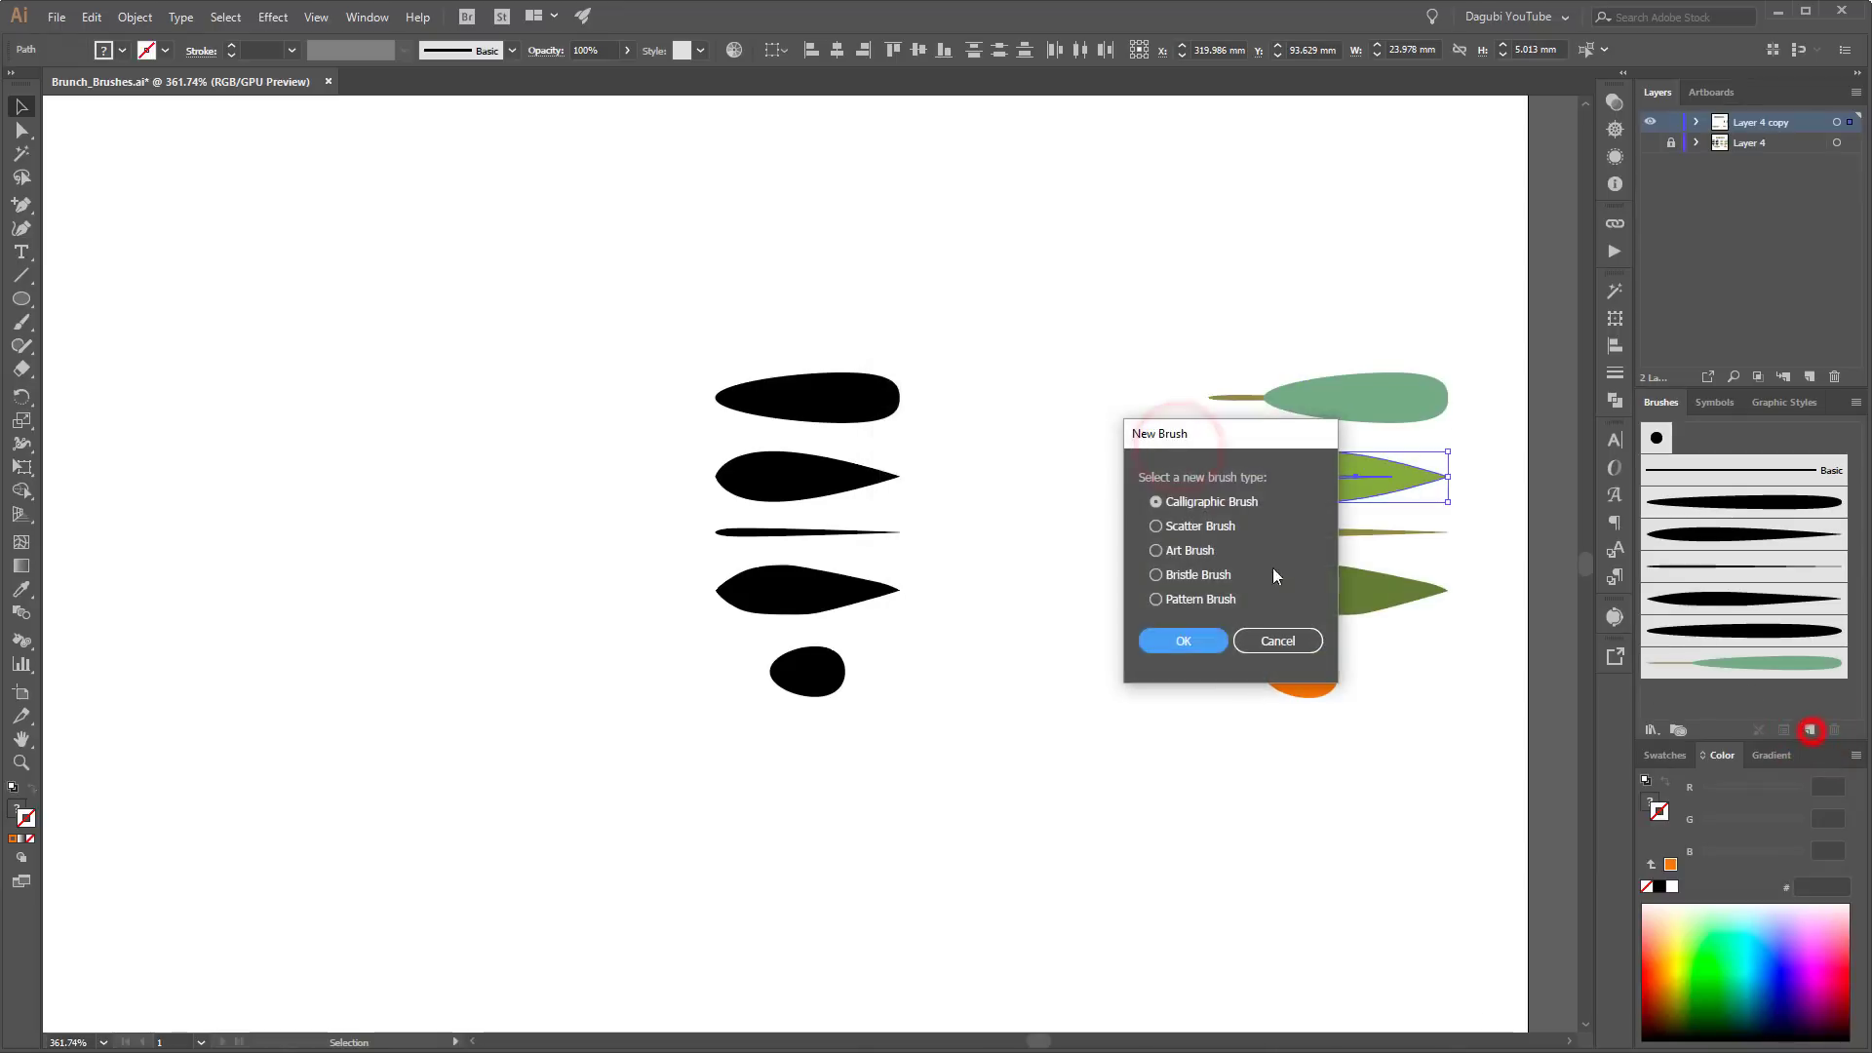
{"action": "left_click", "coordinate": [1181, 641]}
{"action": "left_click", "coordinate": [1286, 788]}
Step: Create an art brush from the dark green leaf and its stem, keeping the colorization method at None
{"action": "left_click_drag", "start_coordinate": [1218, 549], "coordinate": [1220, 551]}
{"action": "left_click_drag", "start_coordinate": [1161, 555], "coordinate": [1327, 607]}
{"action": "left_click", "coordinate": [1808, 729]}
{"action": "left_click", "coordinate": [1183, 641]}
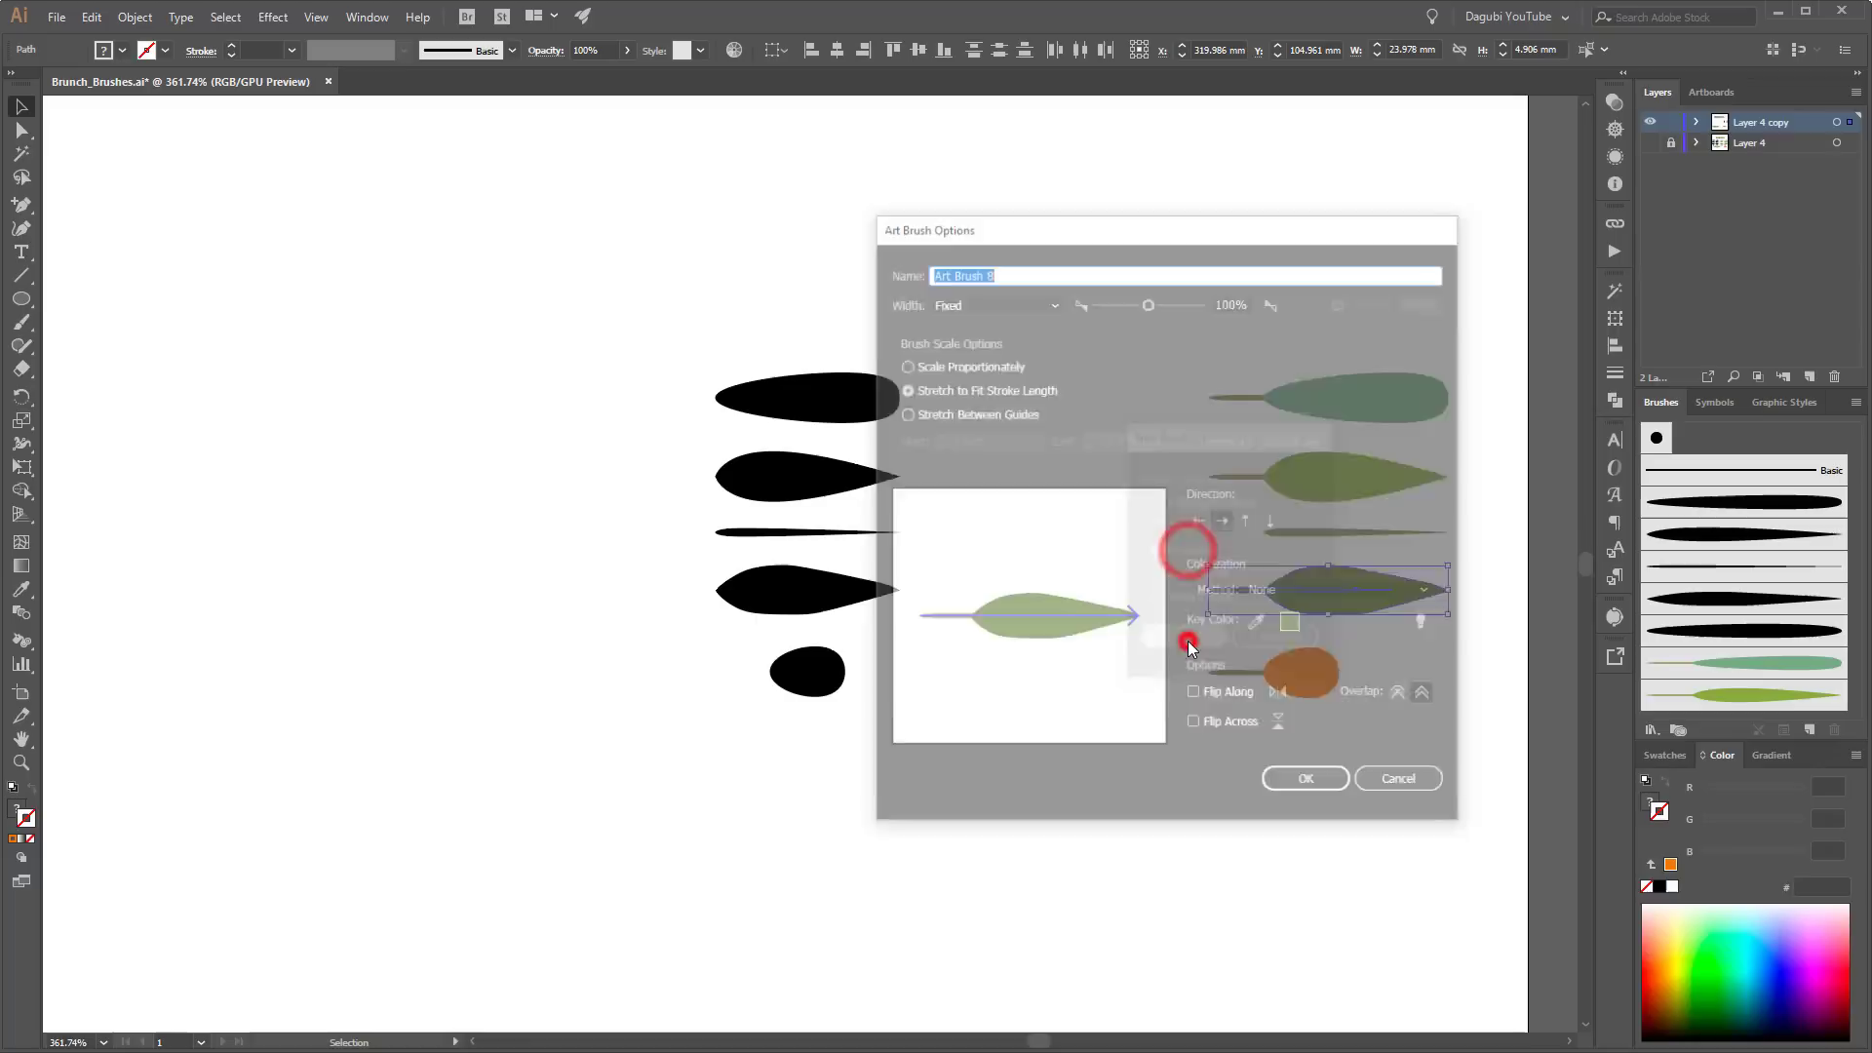
{"action": "left_click", "coordinate": [1303, 780]}
Step: Create an art brush from the orange berry and its stem with the default art brush settings
{"action": "left_click_drag", "start_coordinate": [1171, 647], "coordinate": [1345, 704]}
{"action": "left_click", "coordinate": [1808, 728]}
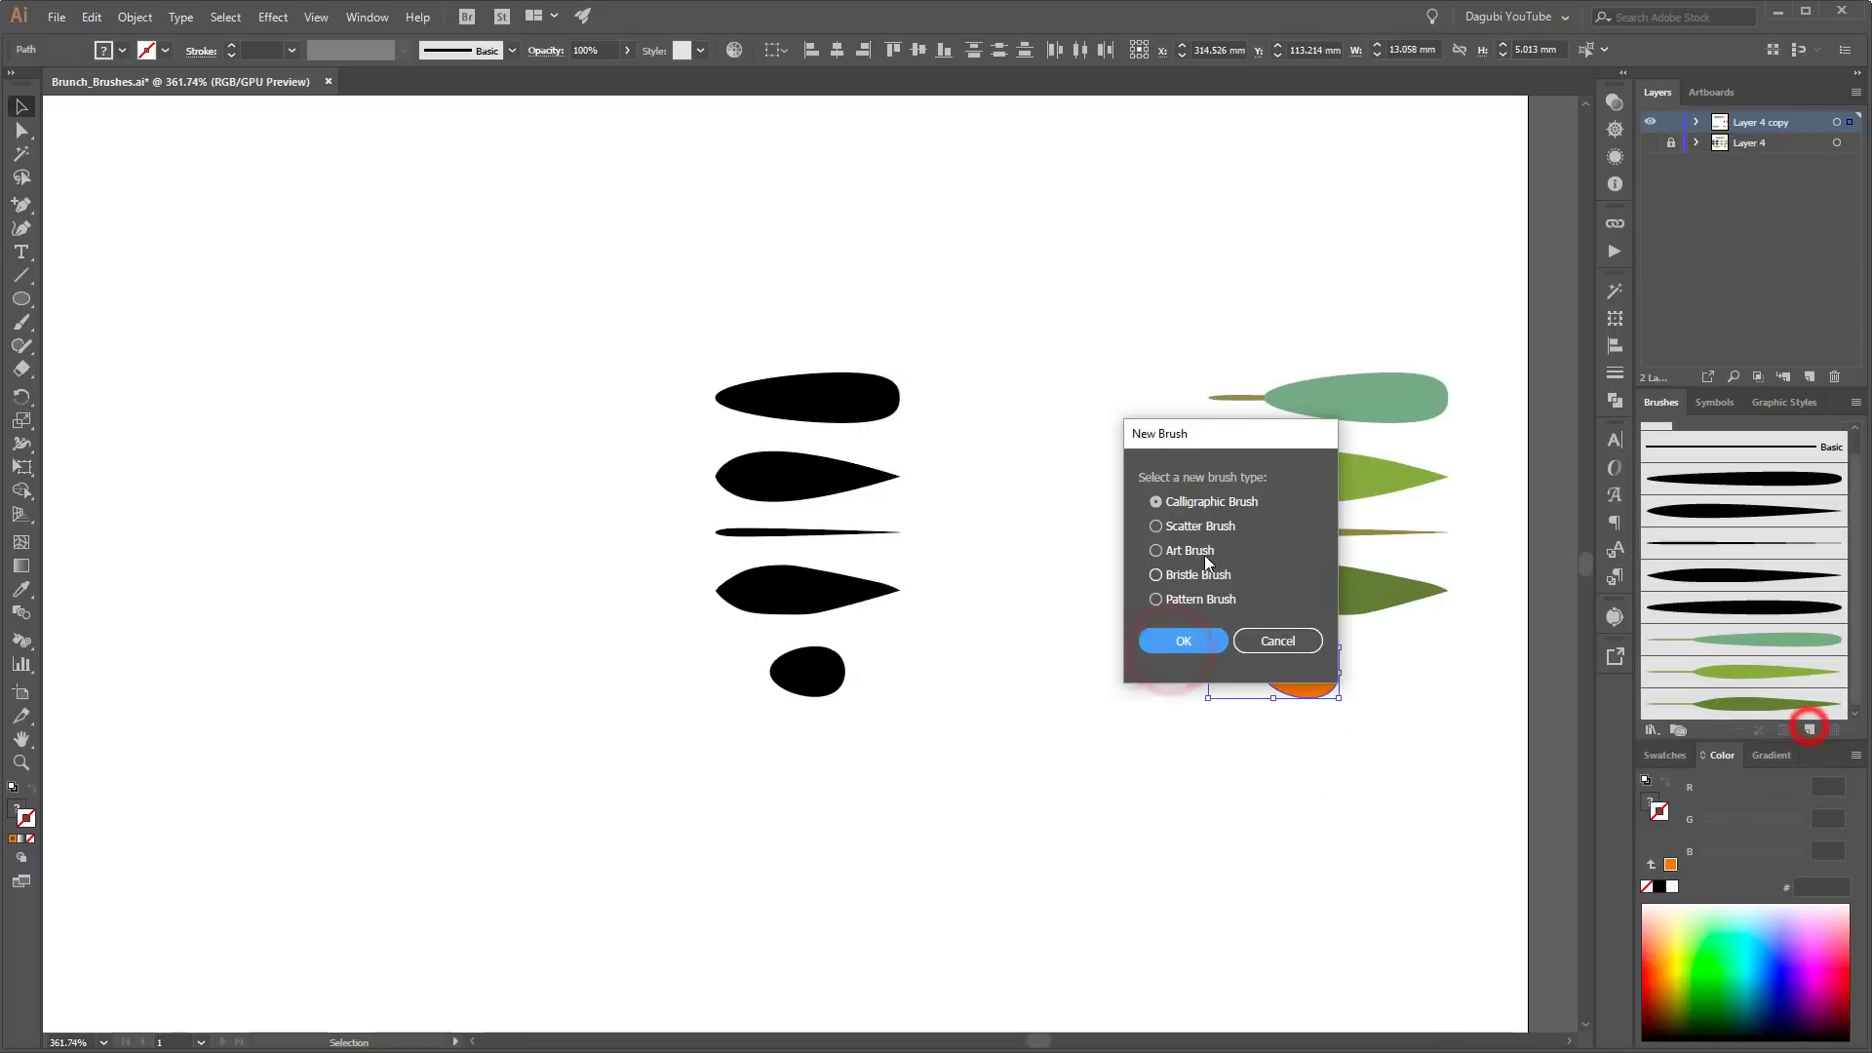
{"action": "left_click", "coordinate": [1182, 641]}
{"action": "left_click", "coordinate": [1325, 783]}
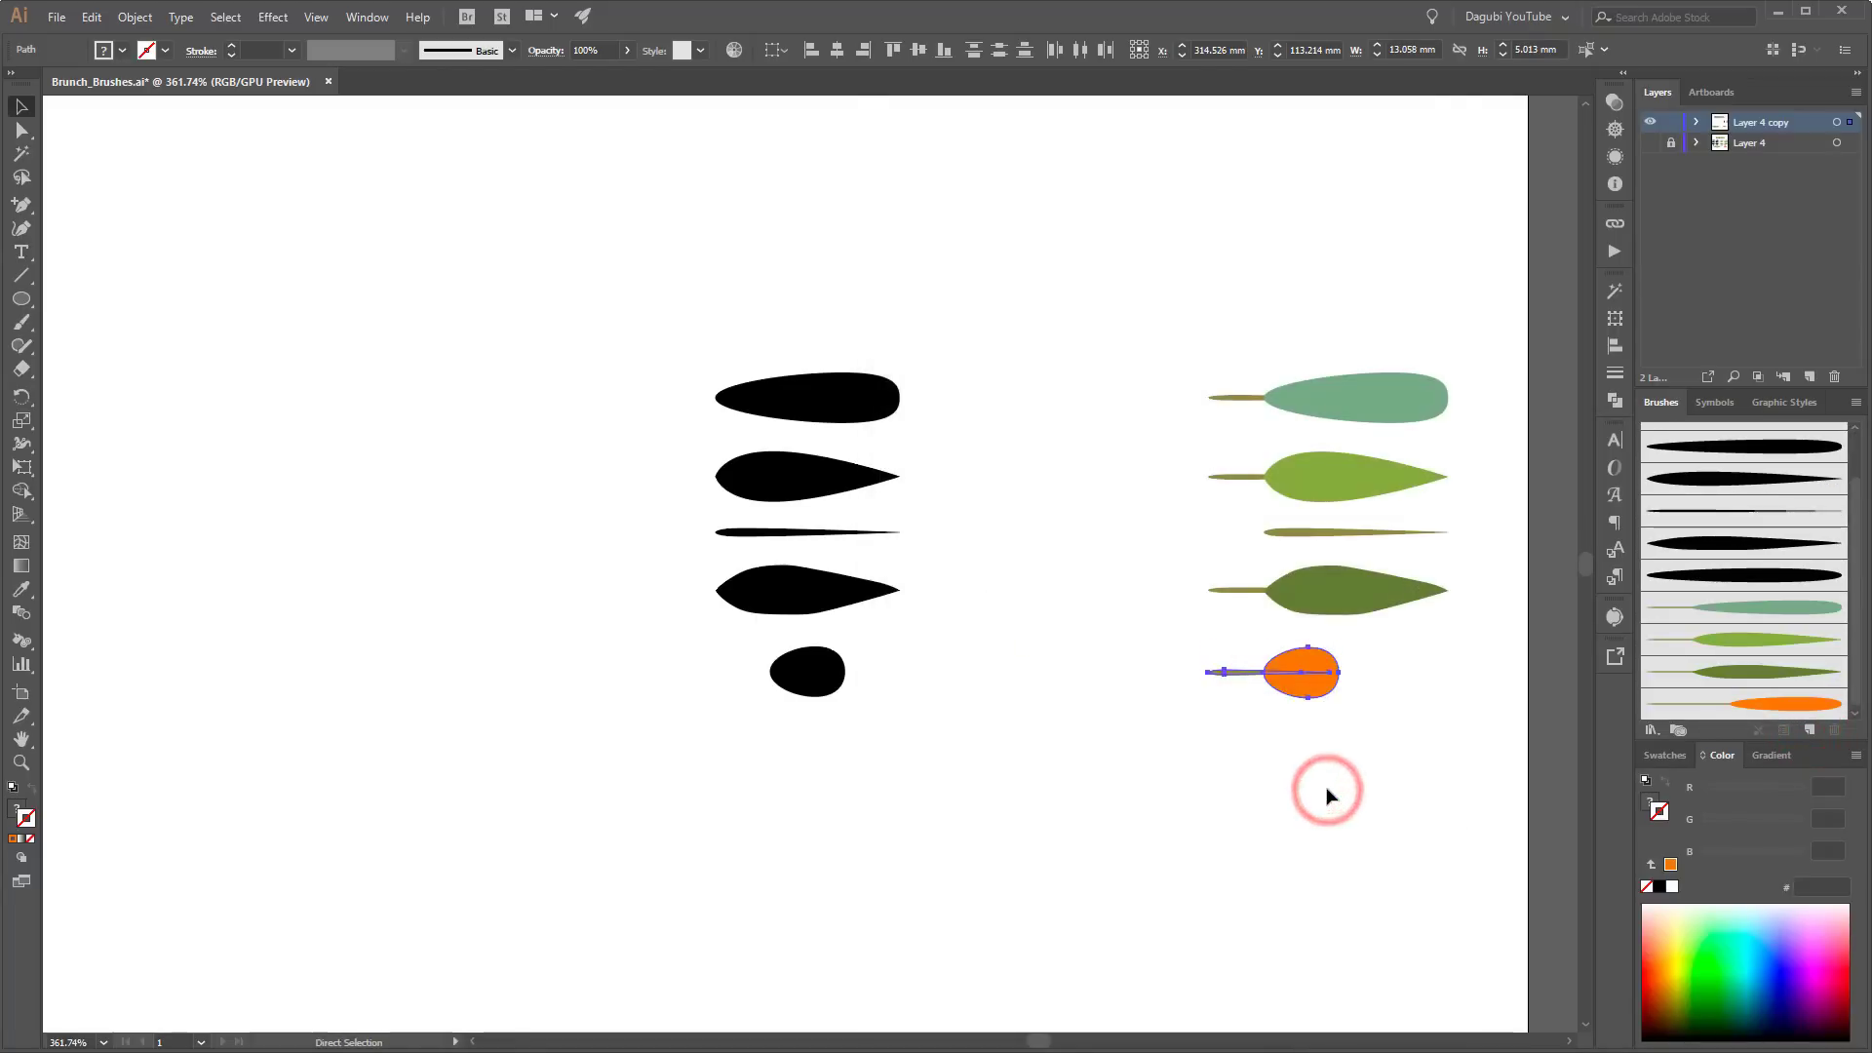
Step: Move all brush source shapes into the artboard's upper right corner, with the black column close beside the coloured one
{"action": "key", "text": "ctrl+0"}
{"action": "left_click", "coordinate": [1266, 347]}
{"action": "left_click_drag", "start_coordinate": [1079, 405], "coordinate": [1531, 683]}
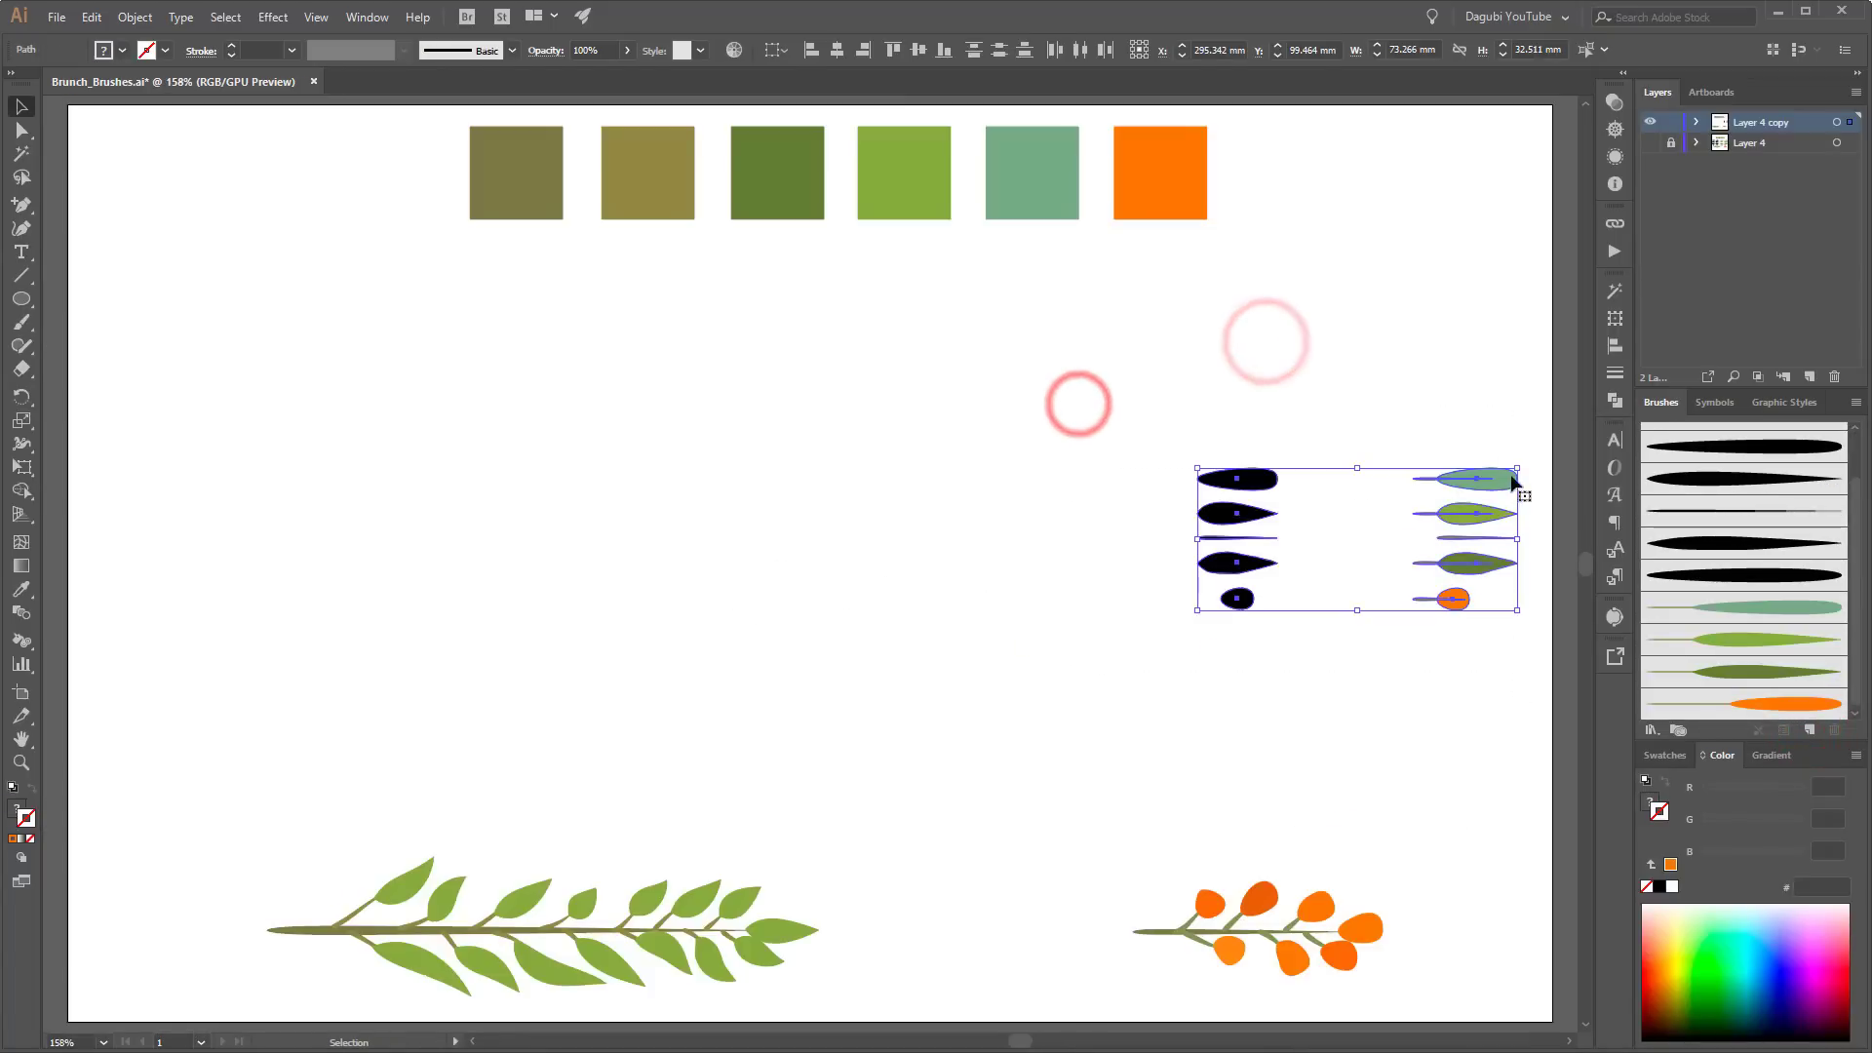
{"action": "left_click_drag", "start_coordinate": [1505, 478], "coordinate": [1528, 139]}
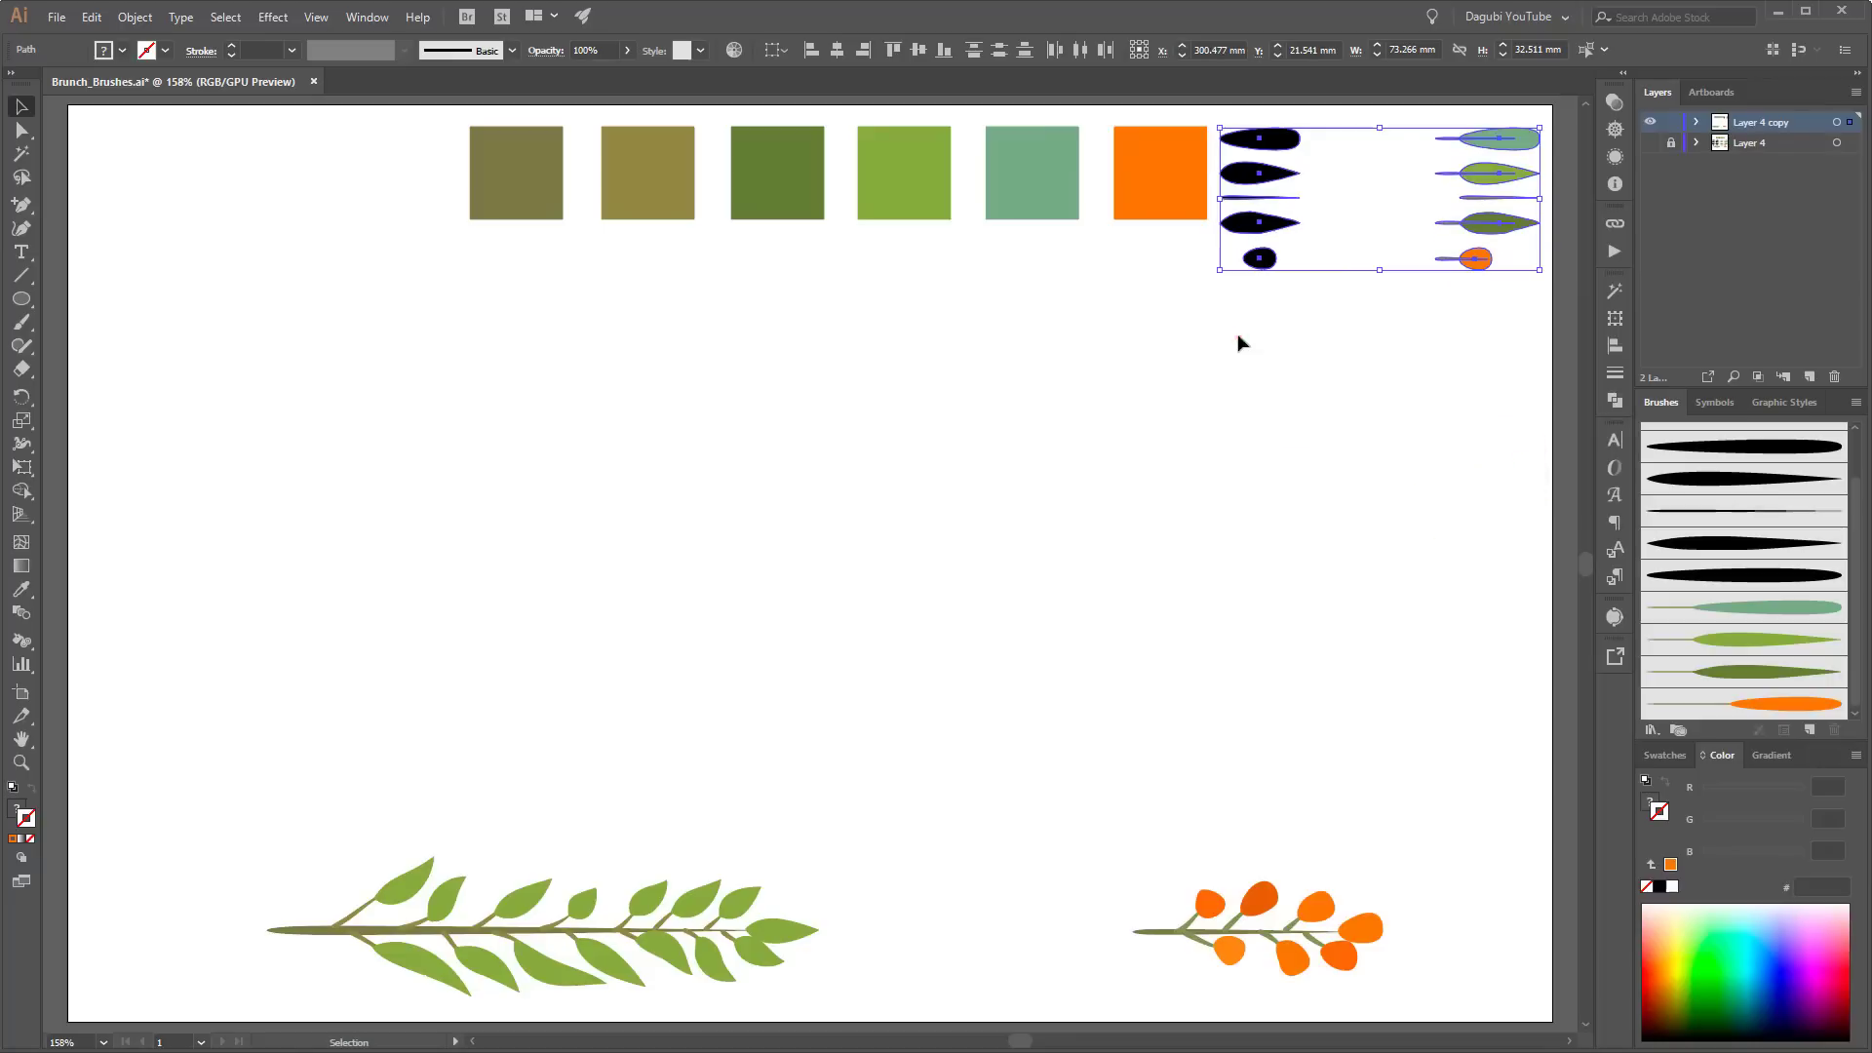
{"action": "left_click", "coordinate": [1238, 337]}
{"action": "left_click_drag", "start_coordinate": [1285, 144], "coordinate": [1386, 144]}
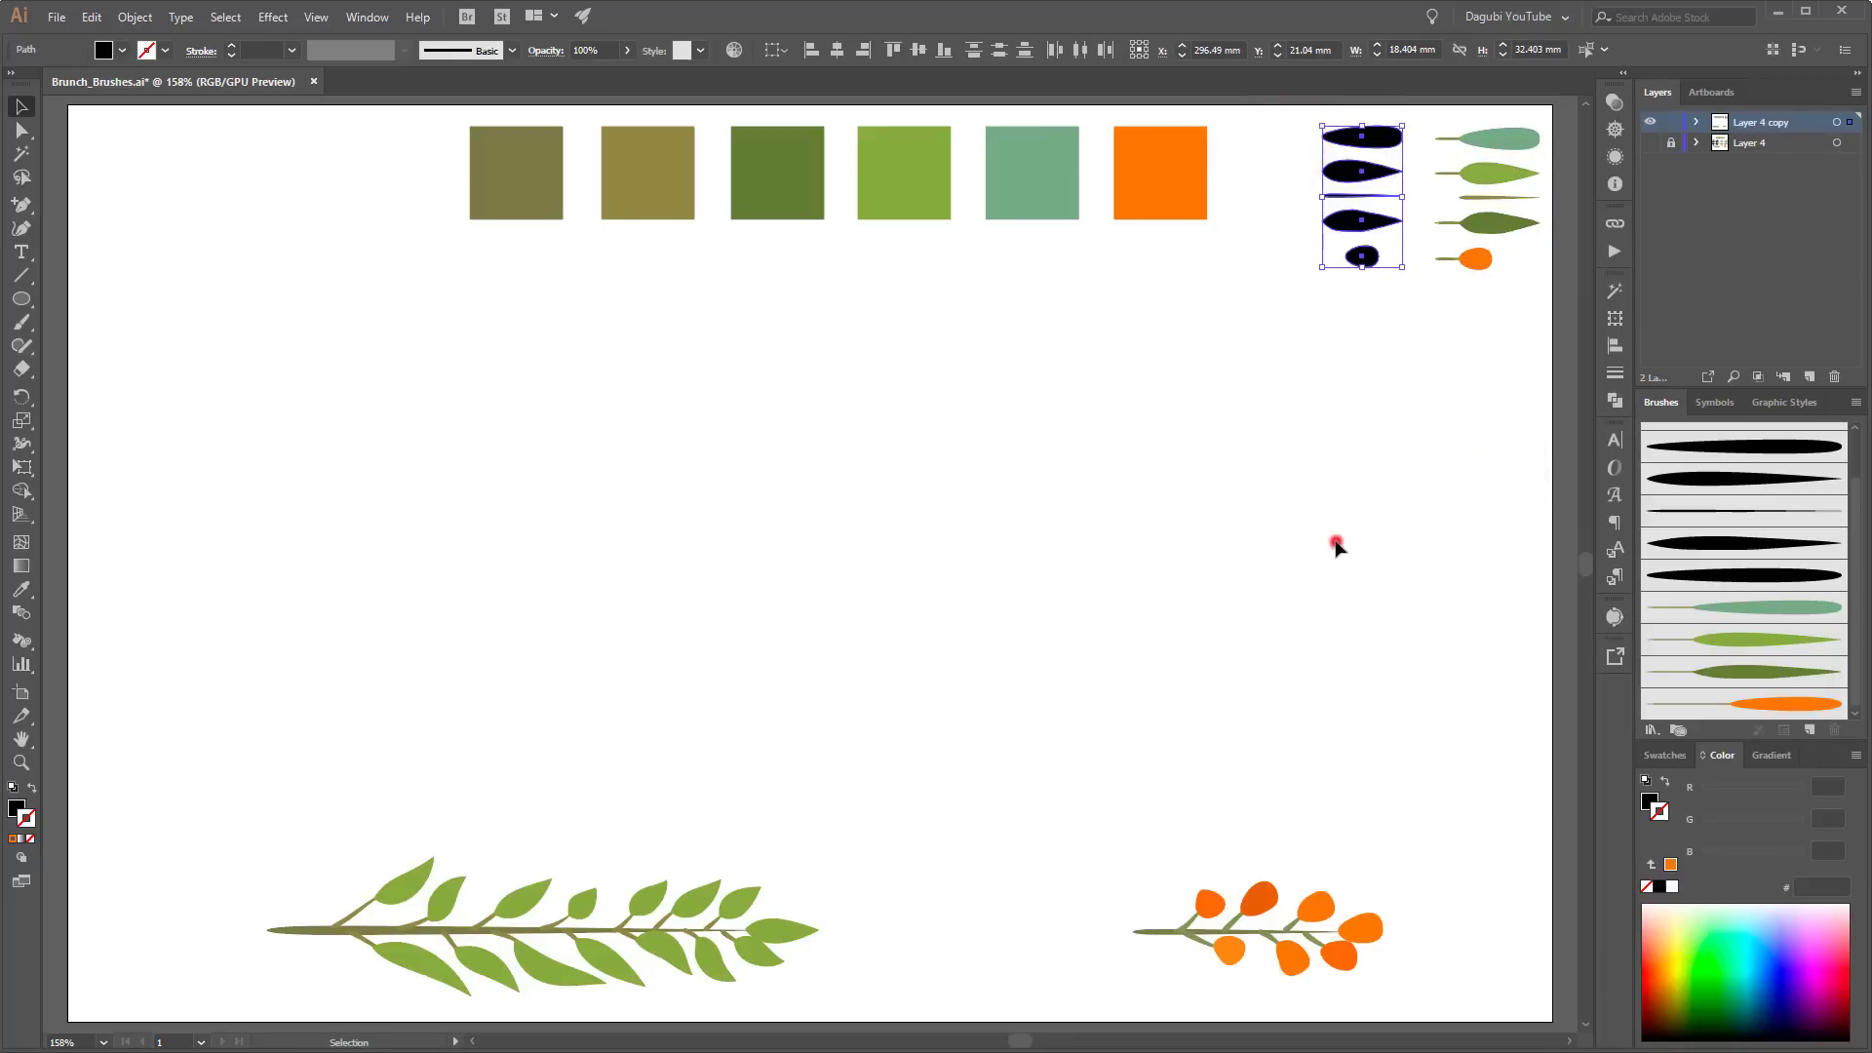
{"action": "left_click", "coordinate": [1339, 543]}
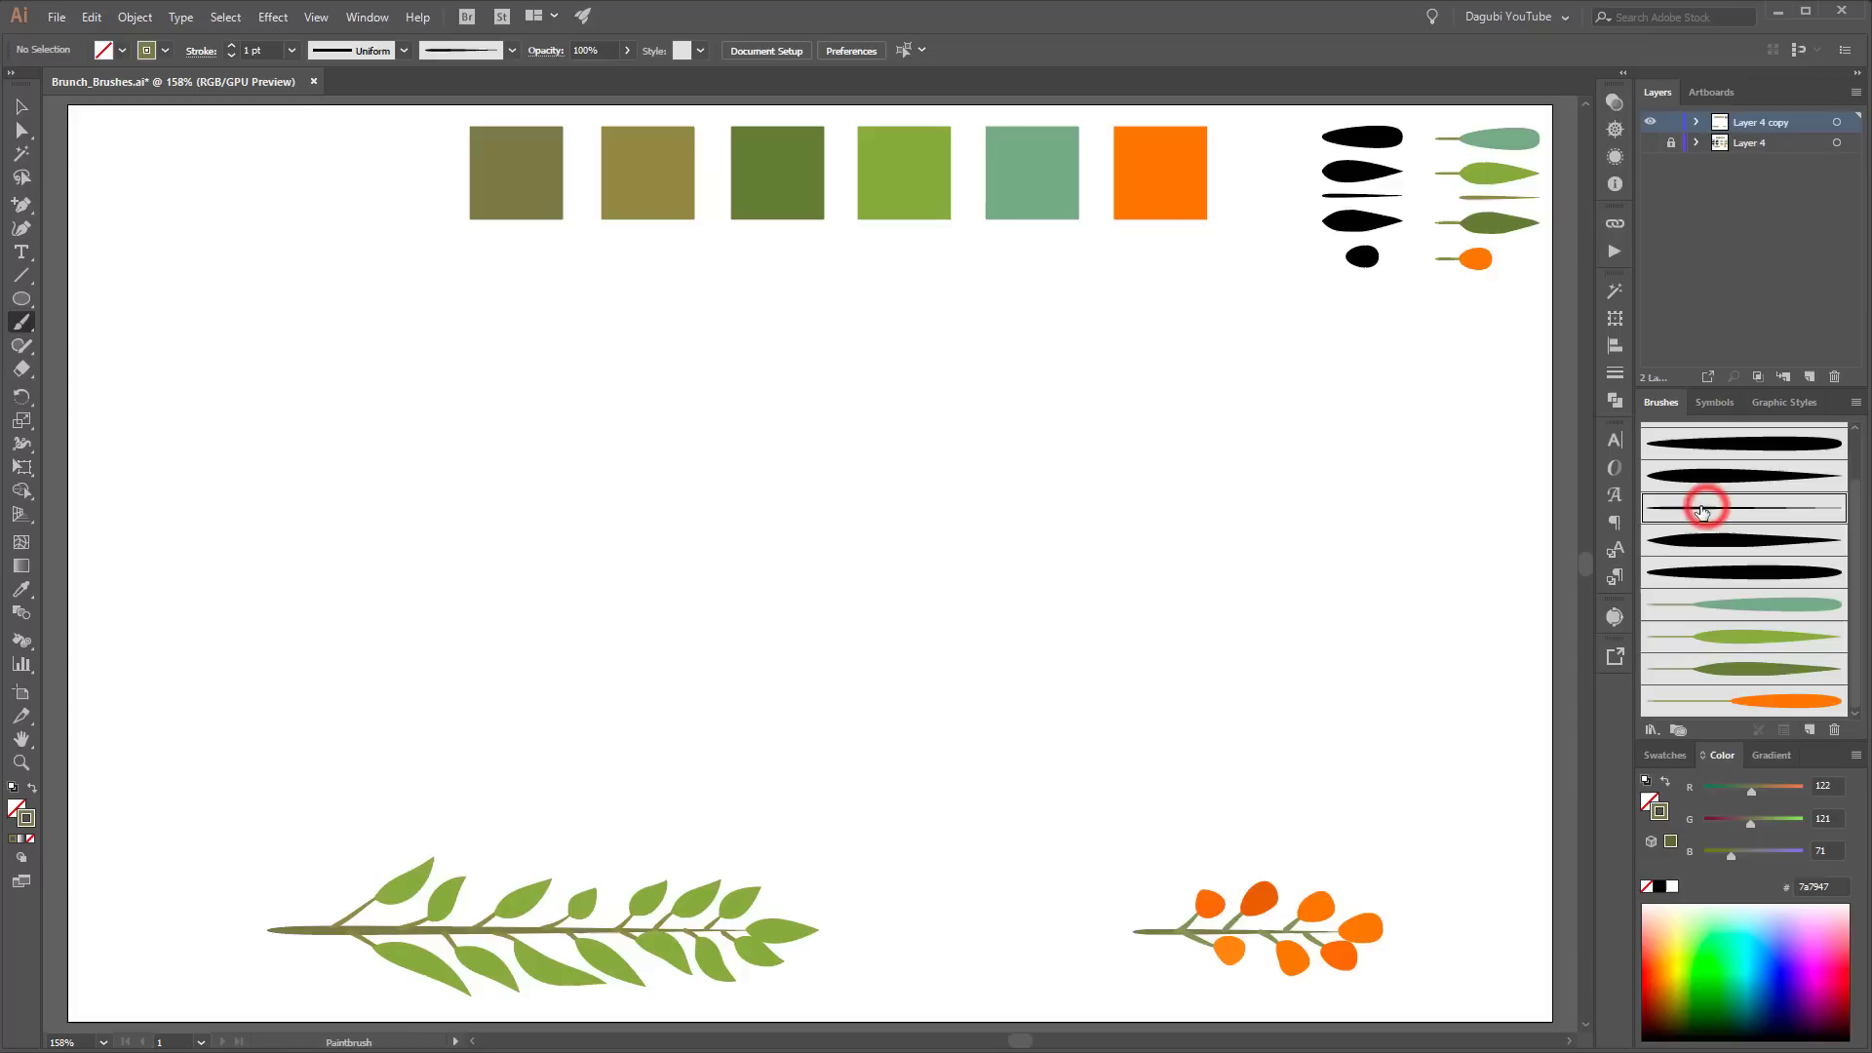
Step: Paint a horizontal stem about 111 mm long above the leafy branch with the thin stem brush in olive 7a7947, at 2.7 pt stroke weight
{"action": "left_click", "coordinate": [518, 166], "text": "ctrl"}
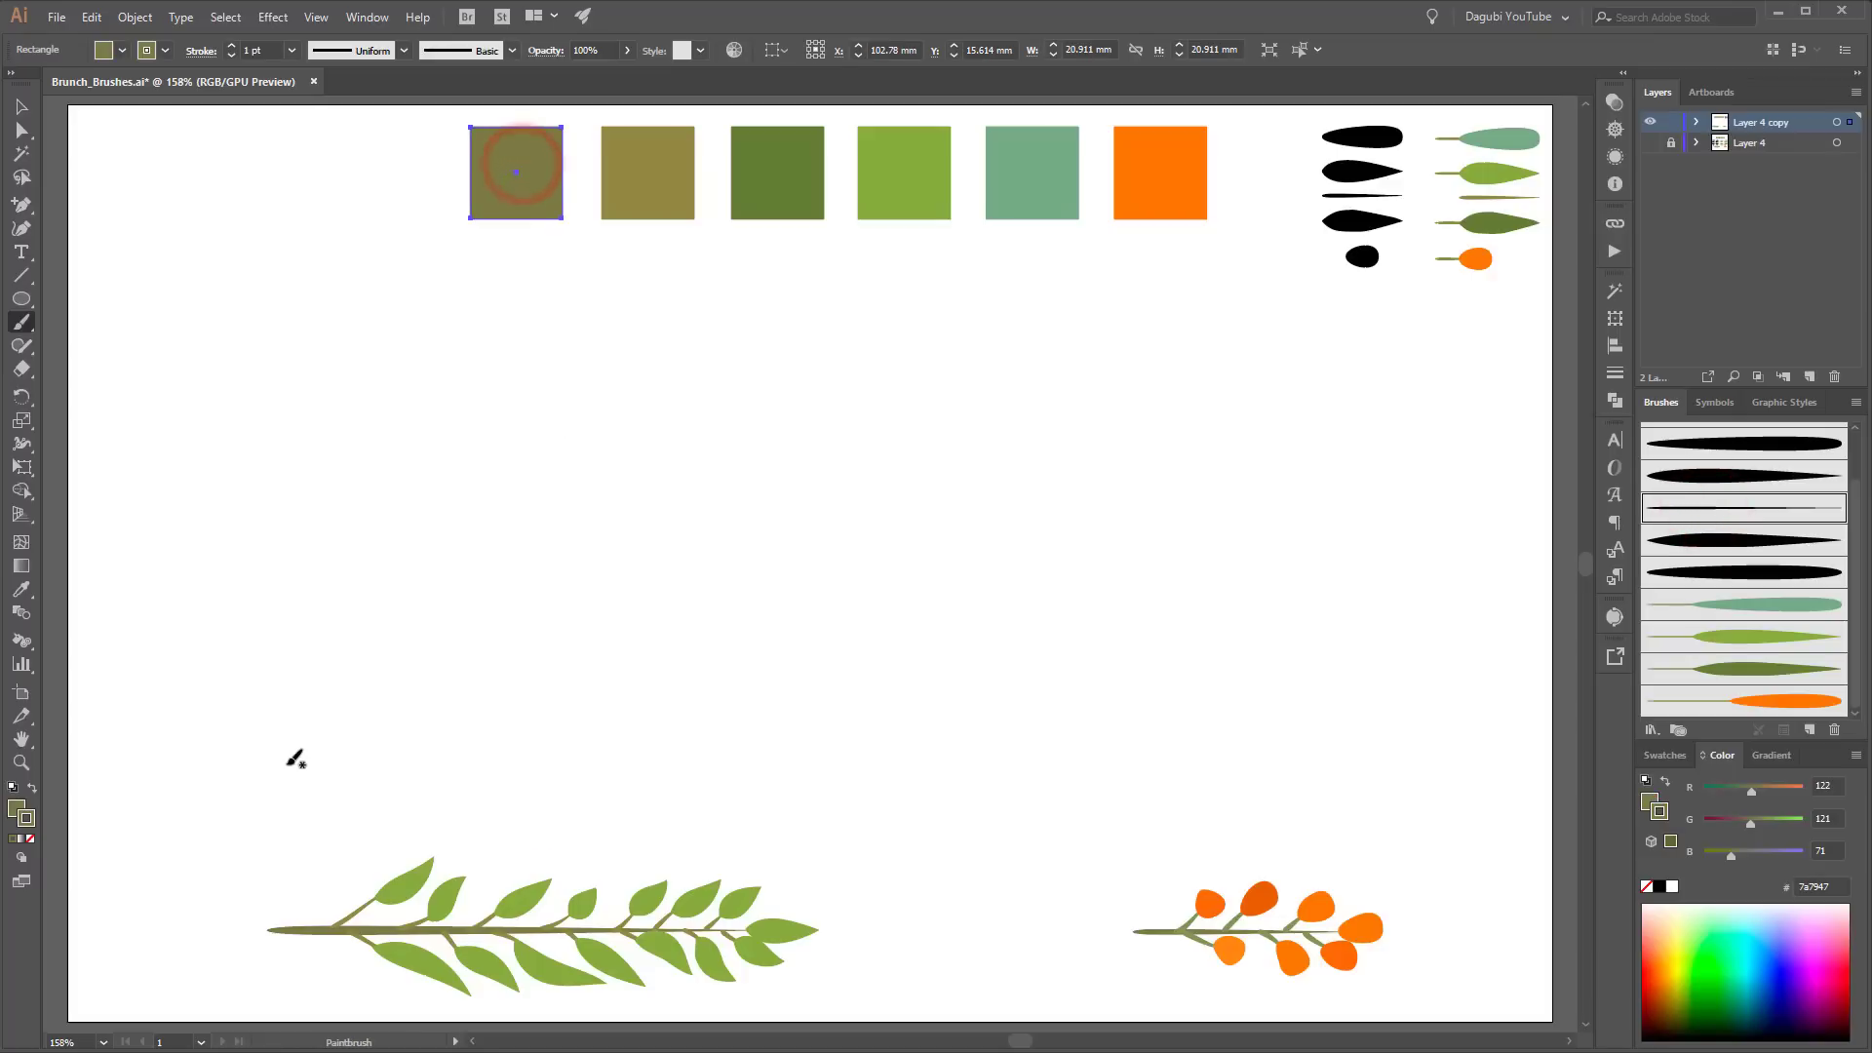
{"action": "left_click_drag", "start_coordinate": [766, 766], "coordinate": [771, 764]}
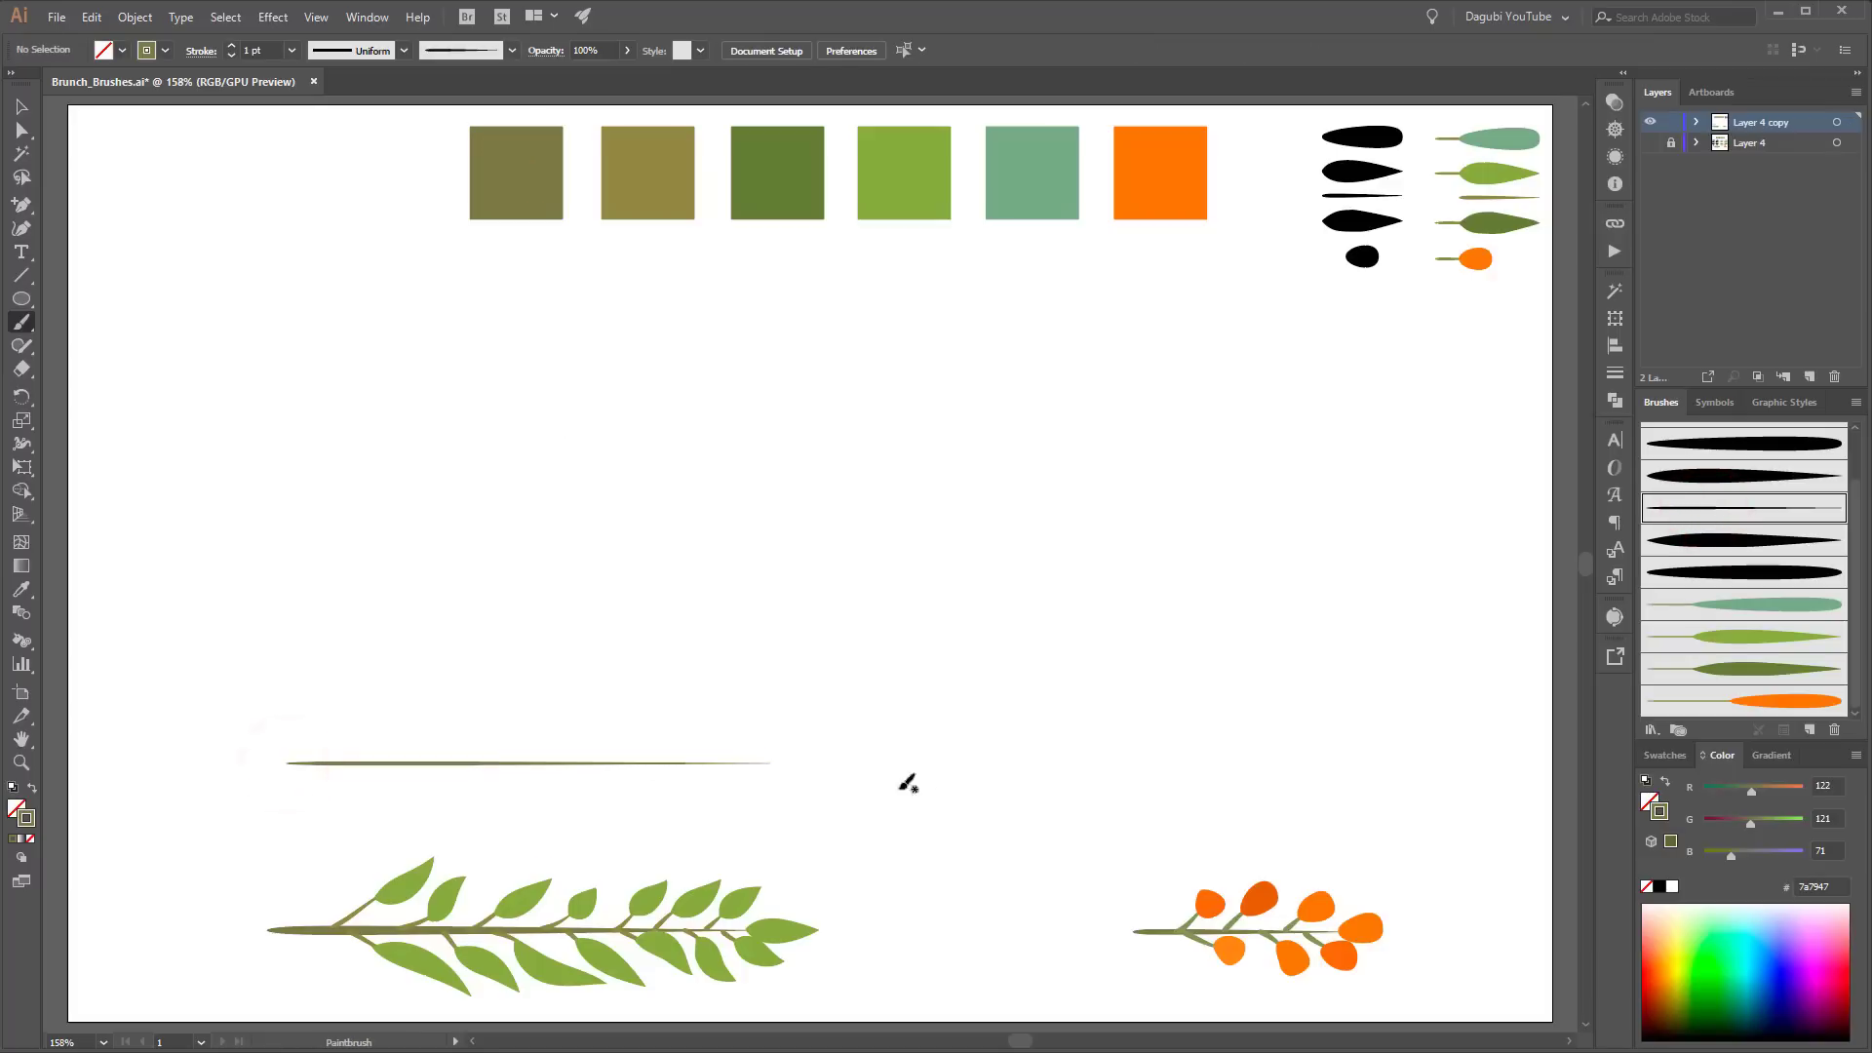
{"action": "left_click", "coordinate": [391, 764], "text": "ctrl"}
{"action": "left_click", "coordinate": [232, 46]}
{"action": "left_click", "coordinate": [232, 46]}
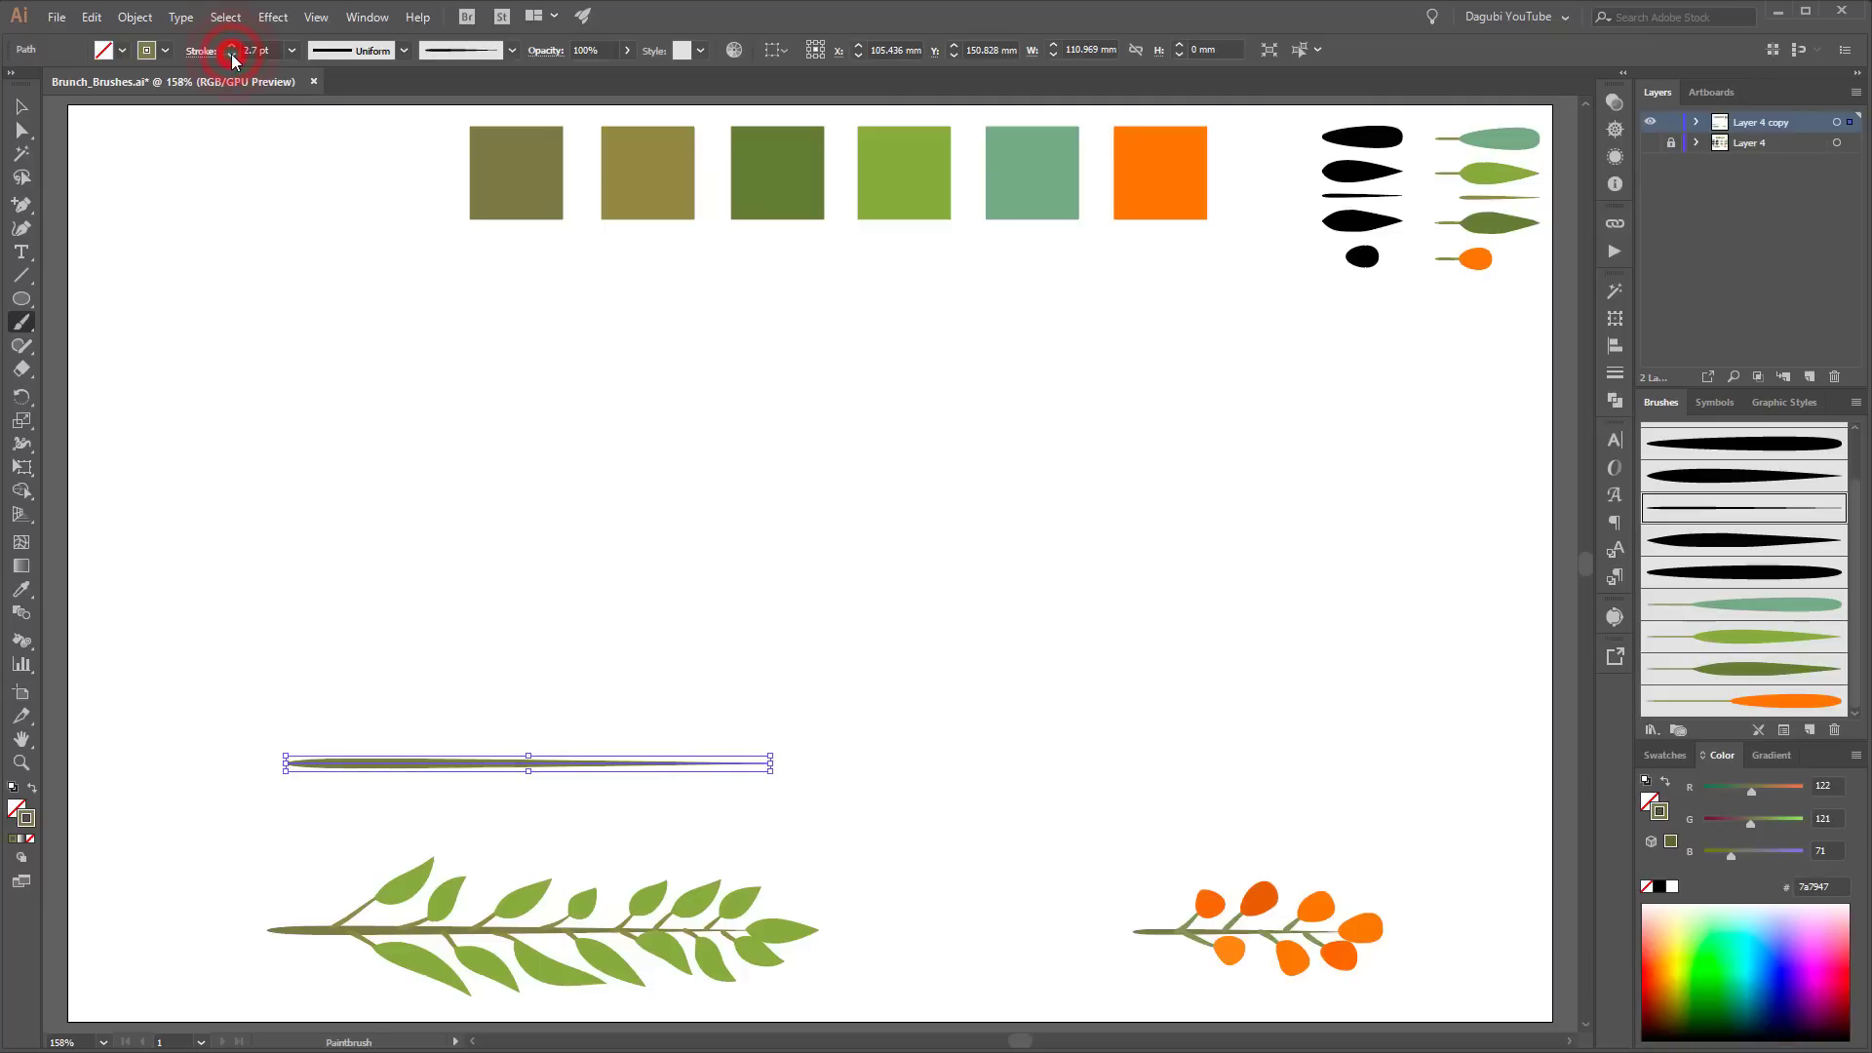
Step: Copy the olive stem twice upward at equal spacing, making three parallel stems
{"action": "left_click", "coordinate": [357, 519], "text": "ctrl"}
{"action": "left_click", "coordinate": [343, 765], "text": "ctrl"}
{"action": "left_click_drag", "start_coordinate": [338, 767], "coordinate": [326, 580]}
{"action": "key", "text": "ctrl+d"}
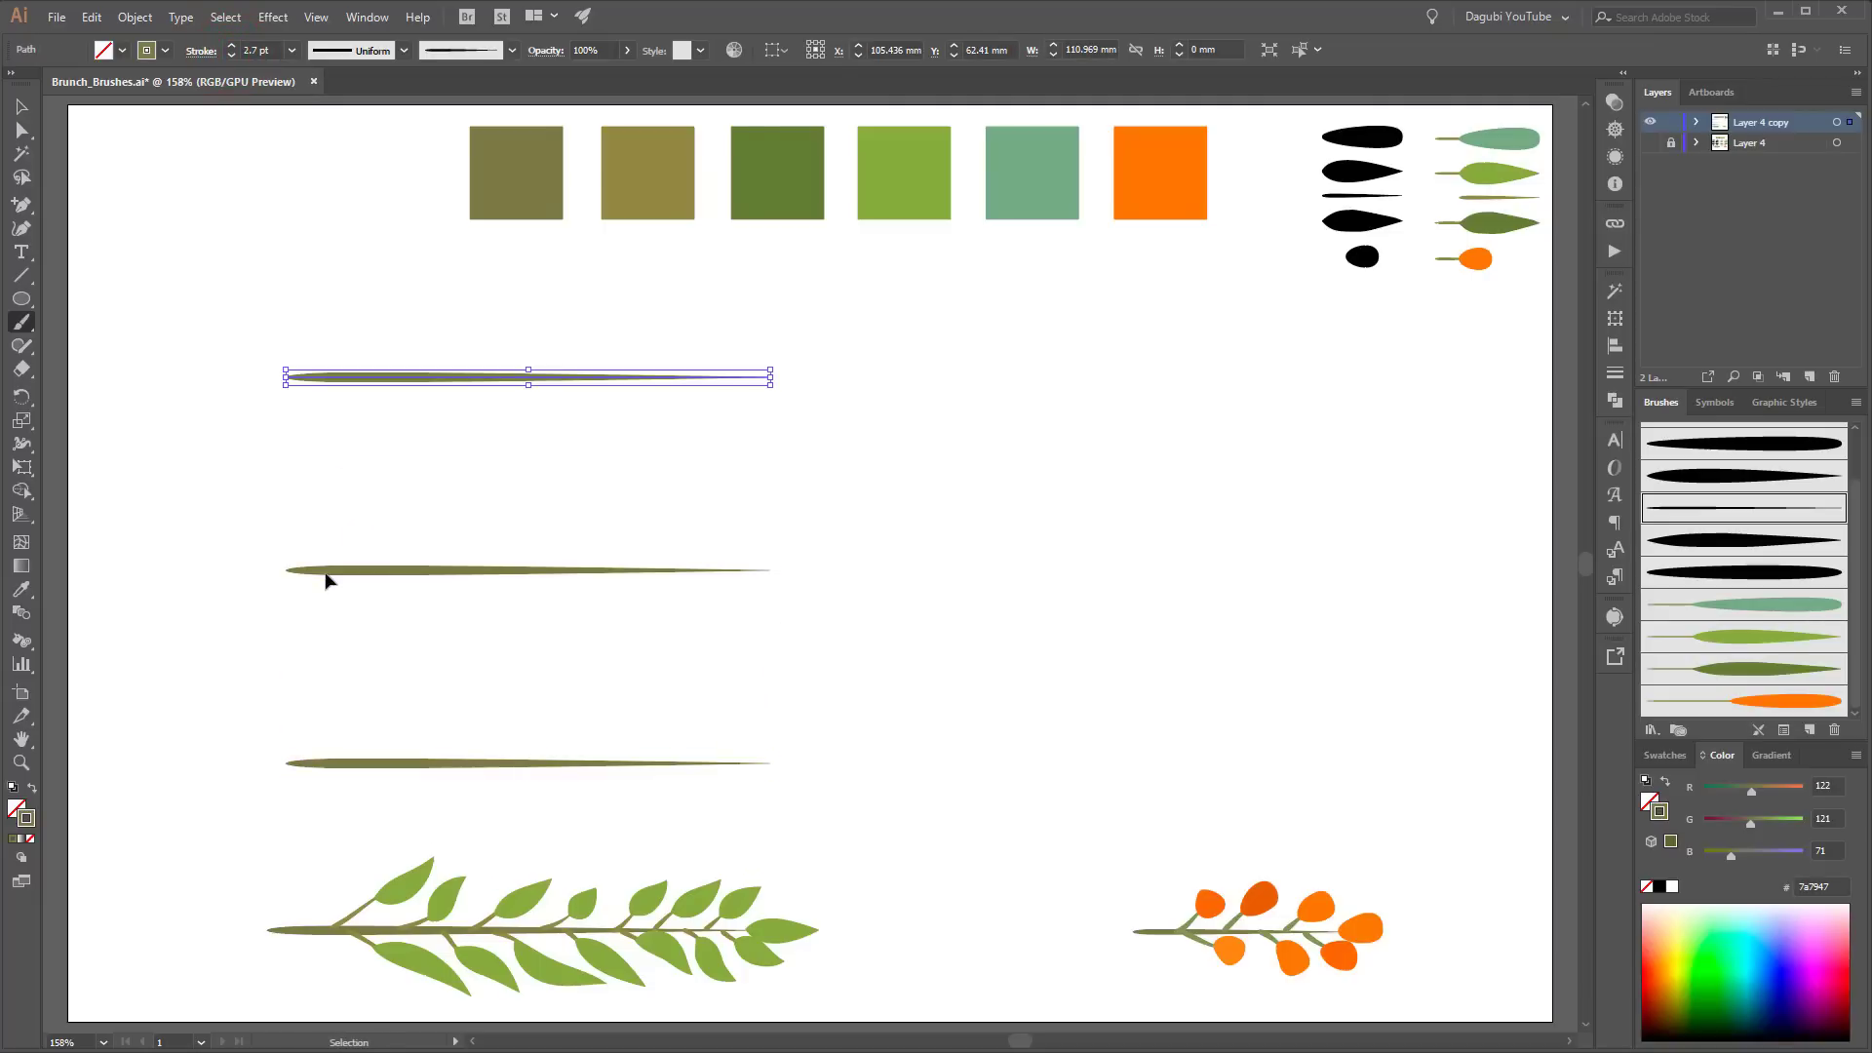
{"action": "left_click", "coordinate": [458, 478], "text": "ctrl"}
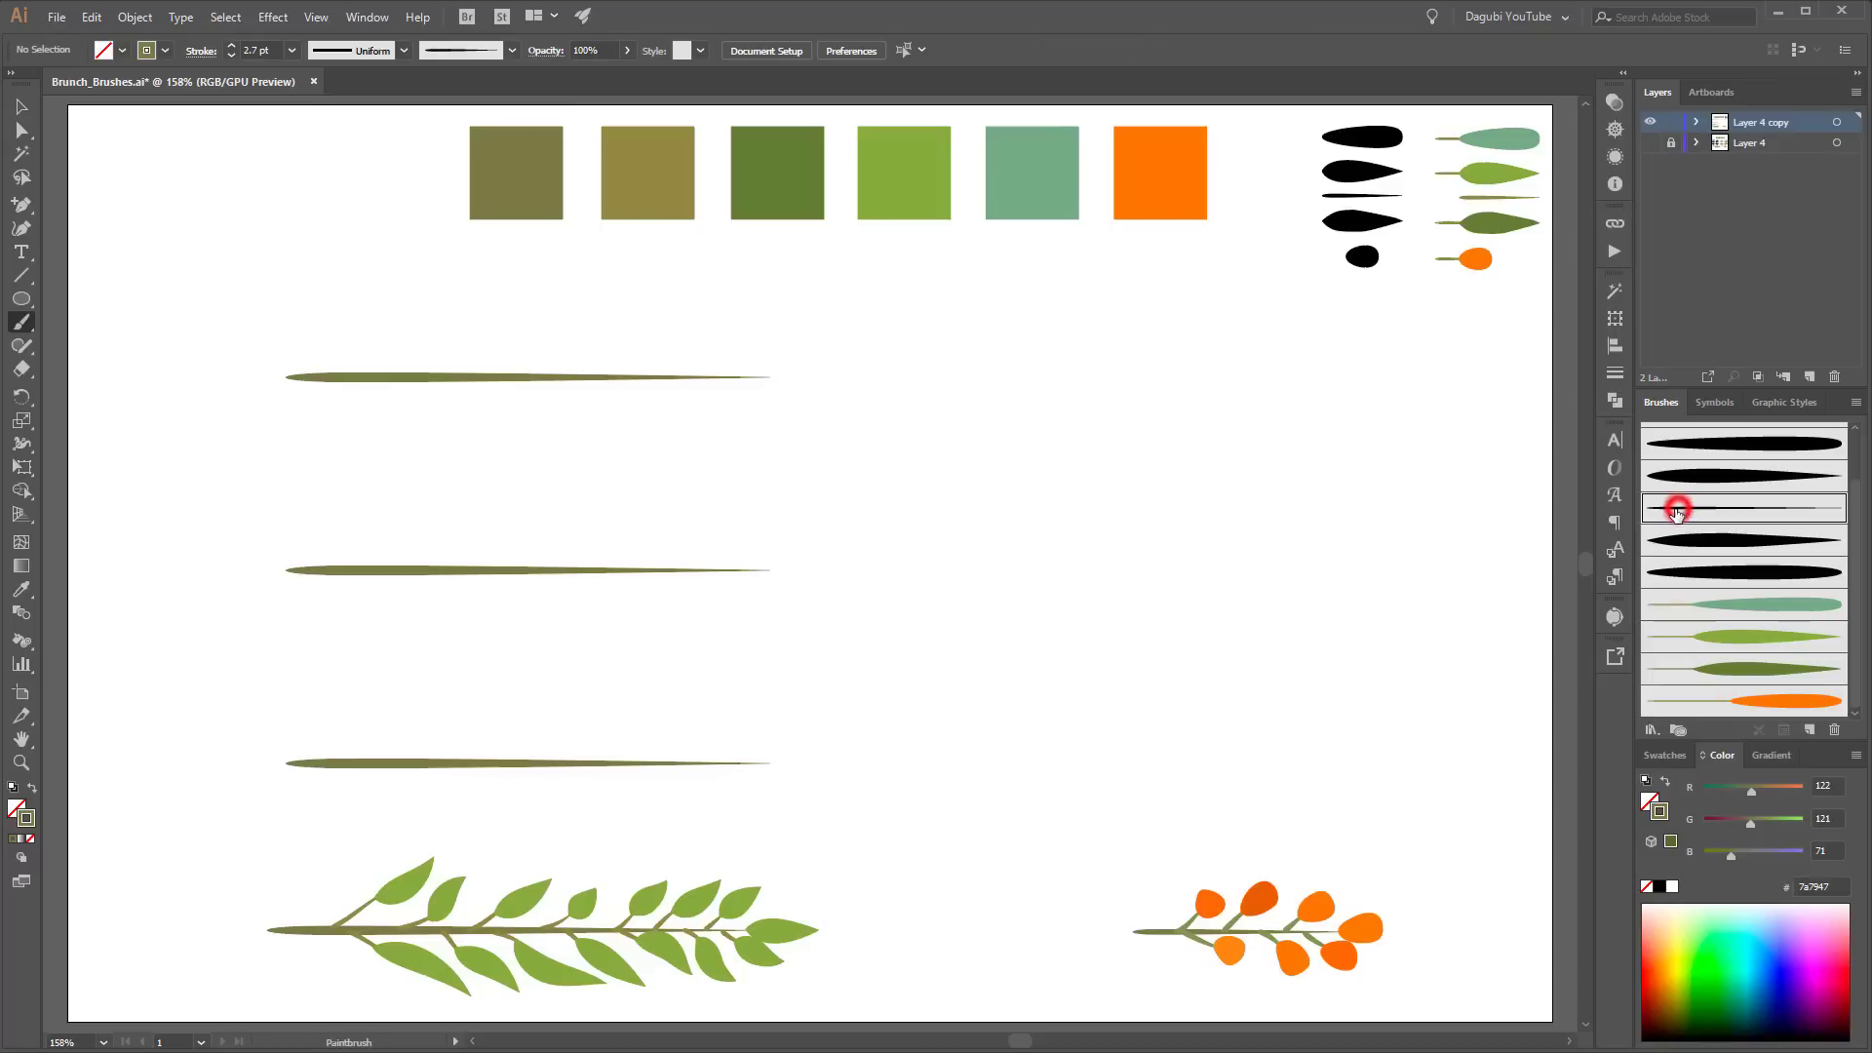
Step: Take colour 908847 from the second swatch for the thin stem brush, paint a trial twig above the lowest stem and delete it
{"action": "left_click", "coordinate": [667, 177], "text": "ctrl"}
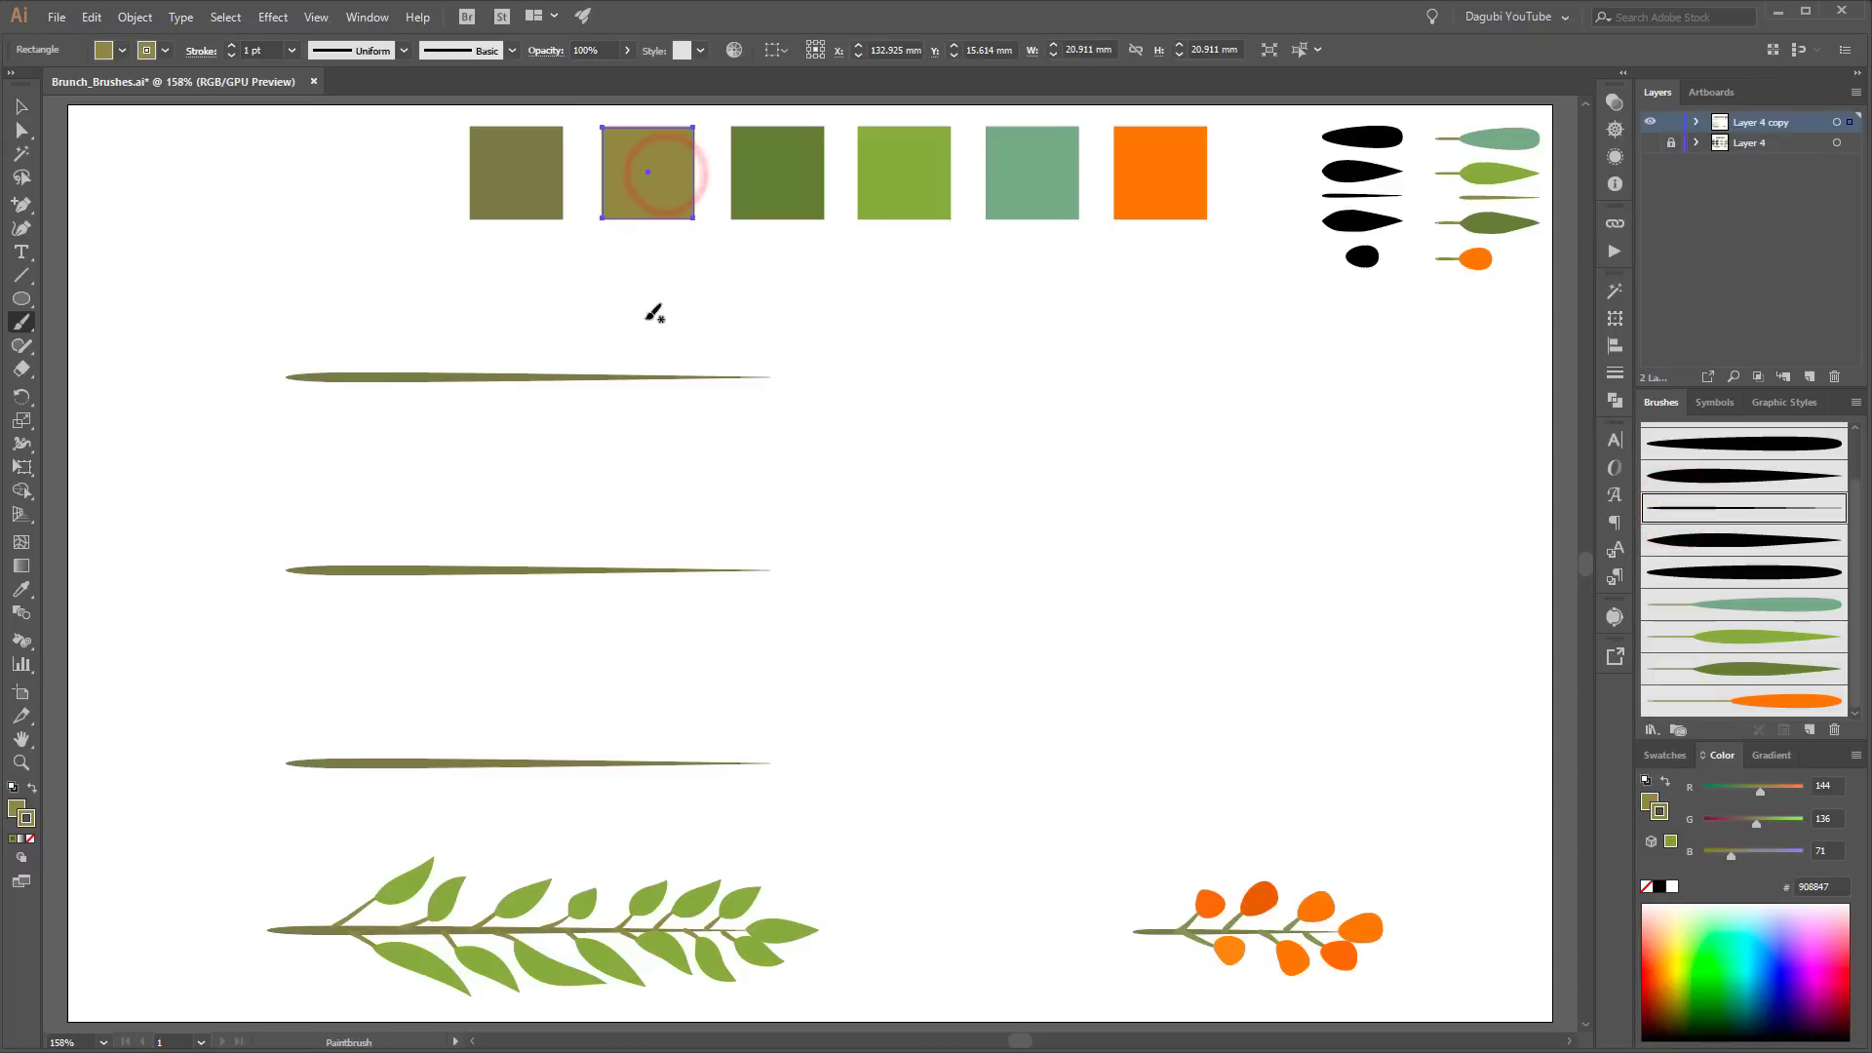
{"action": "scroll", "coordinate": [293, 941], "scroll_direction": "up", "scroll_amount": 3}
{"action": "left_click_drag", "start_coordinate": [832, 585], "coordinate": [748, 556]}
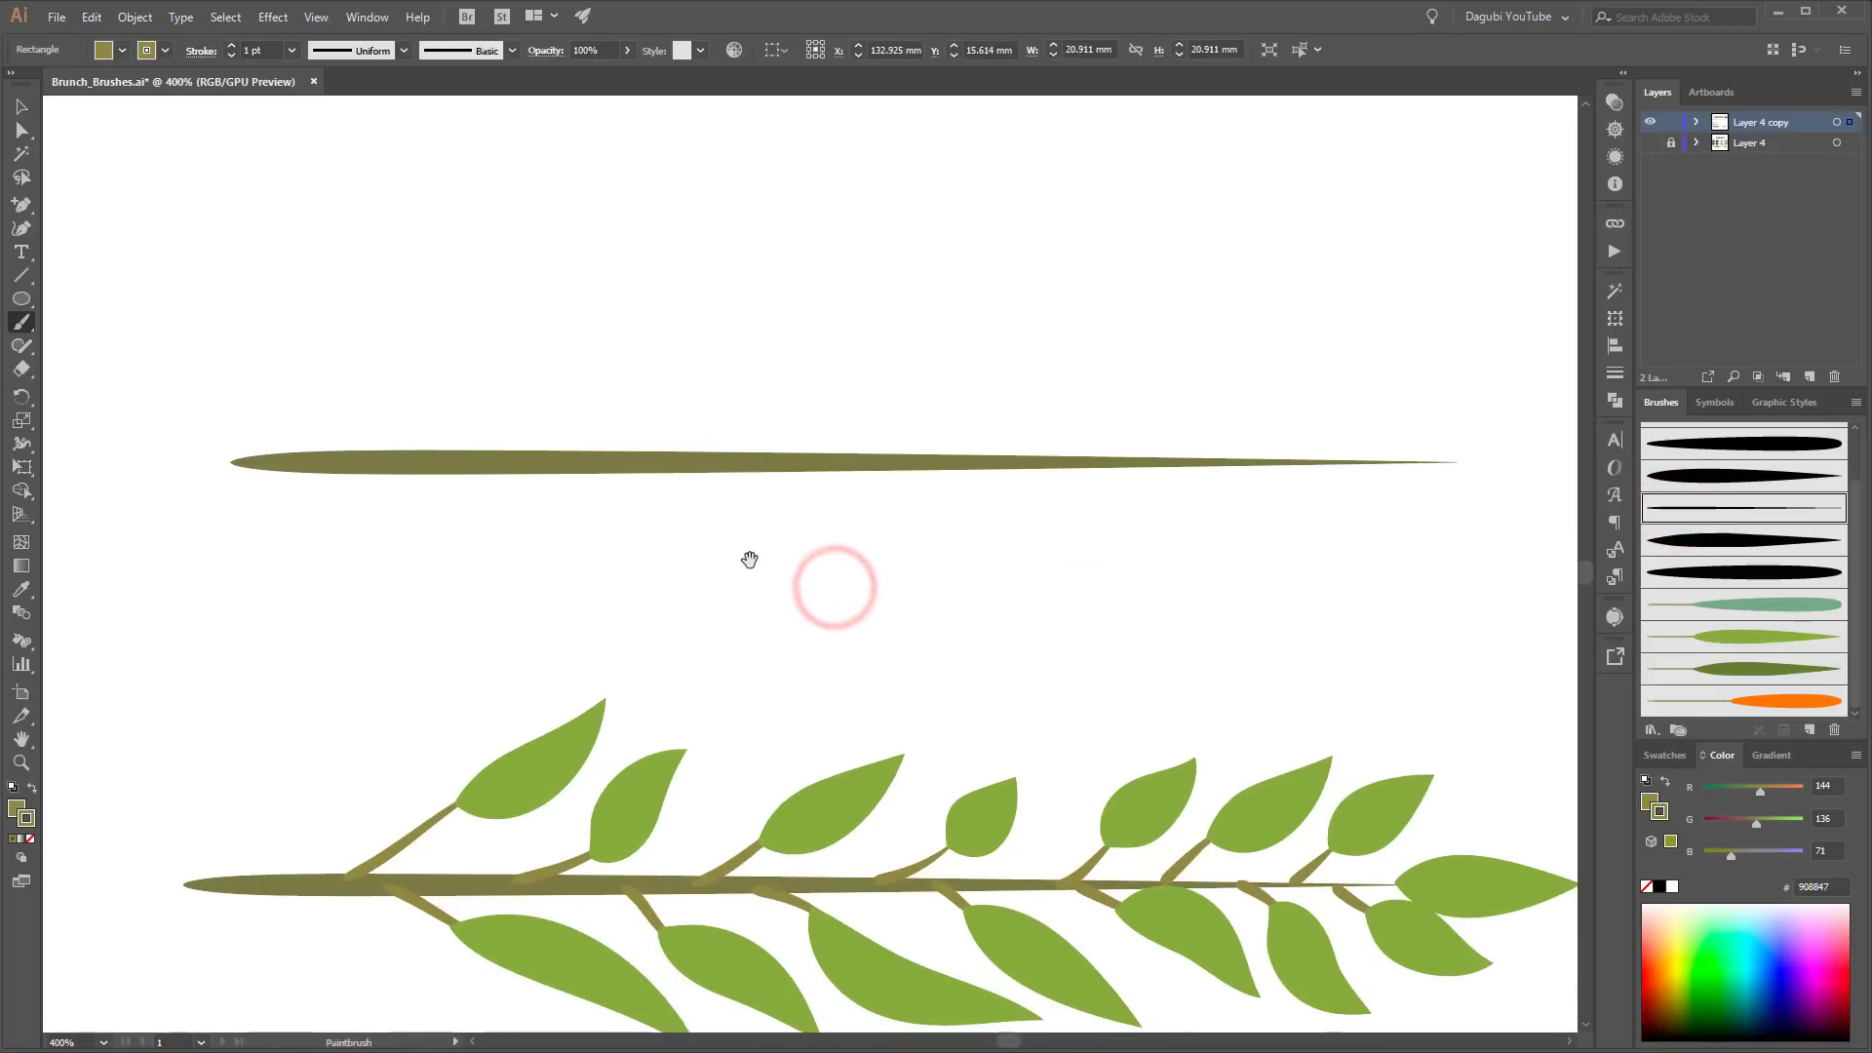
{"action": "left_click_drag", "start_coordinate": [305, 342], "coordinate": [617, 263]}
{"action": "left_click", "coordinate": [378, 259], "text": "ctrl"}
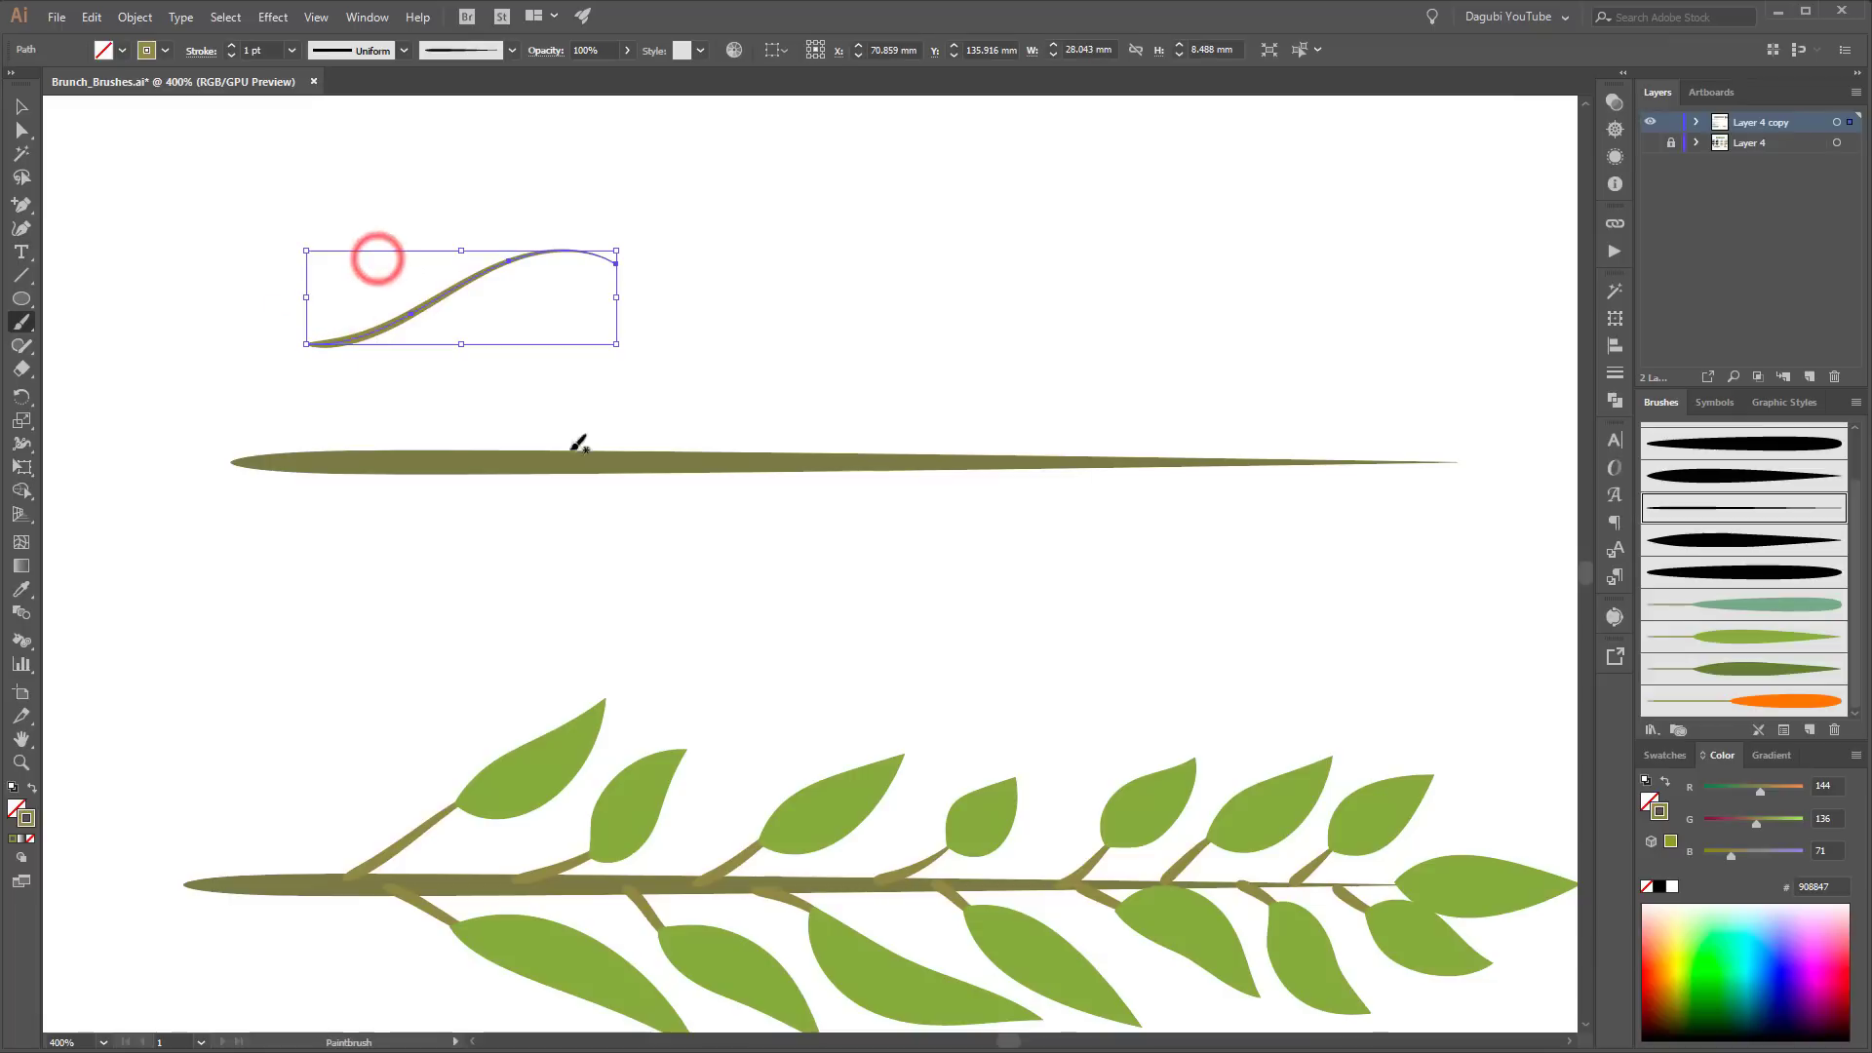
{"action": "key", "text": "Delete"}
Step: Adjust the Paintbrush tool options and apply them
{"action": "double_click", "coordinate": [21, 322]}
{"action": "left_click_drag", "start_coordinate": [356, 212], "coordinate": [454, 165]}
{"action": "left_click", "coordinate": [459, 443]}
{"action": "left_click", "coordinate": [232, 45]}
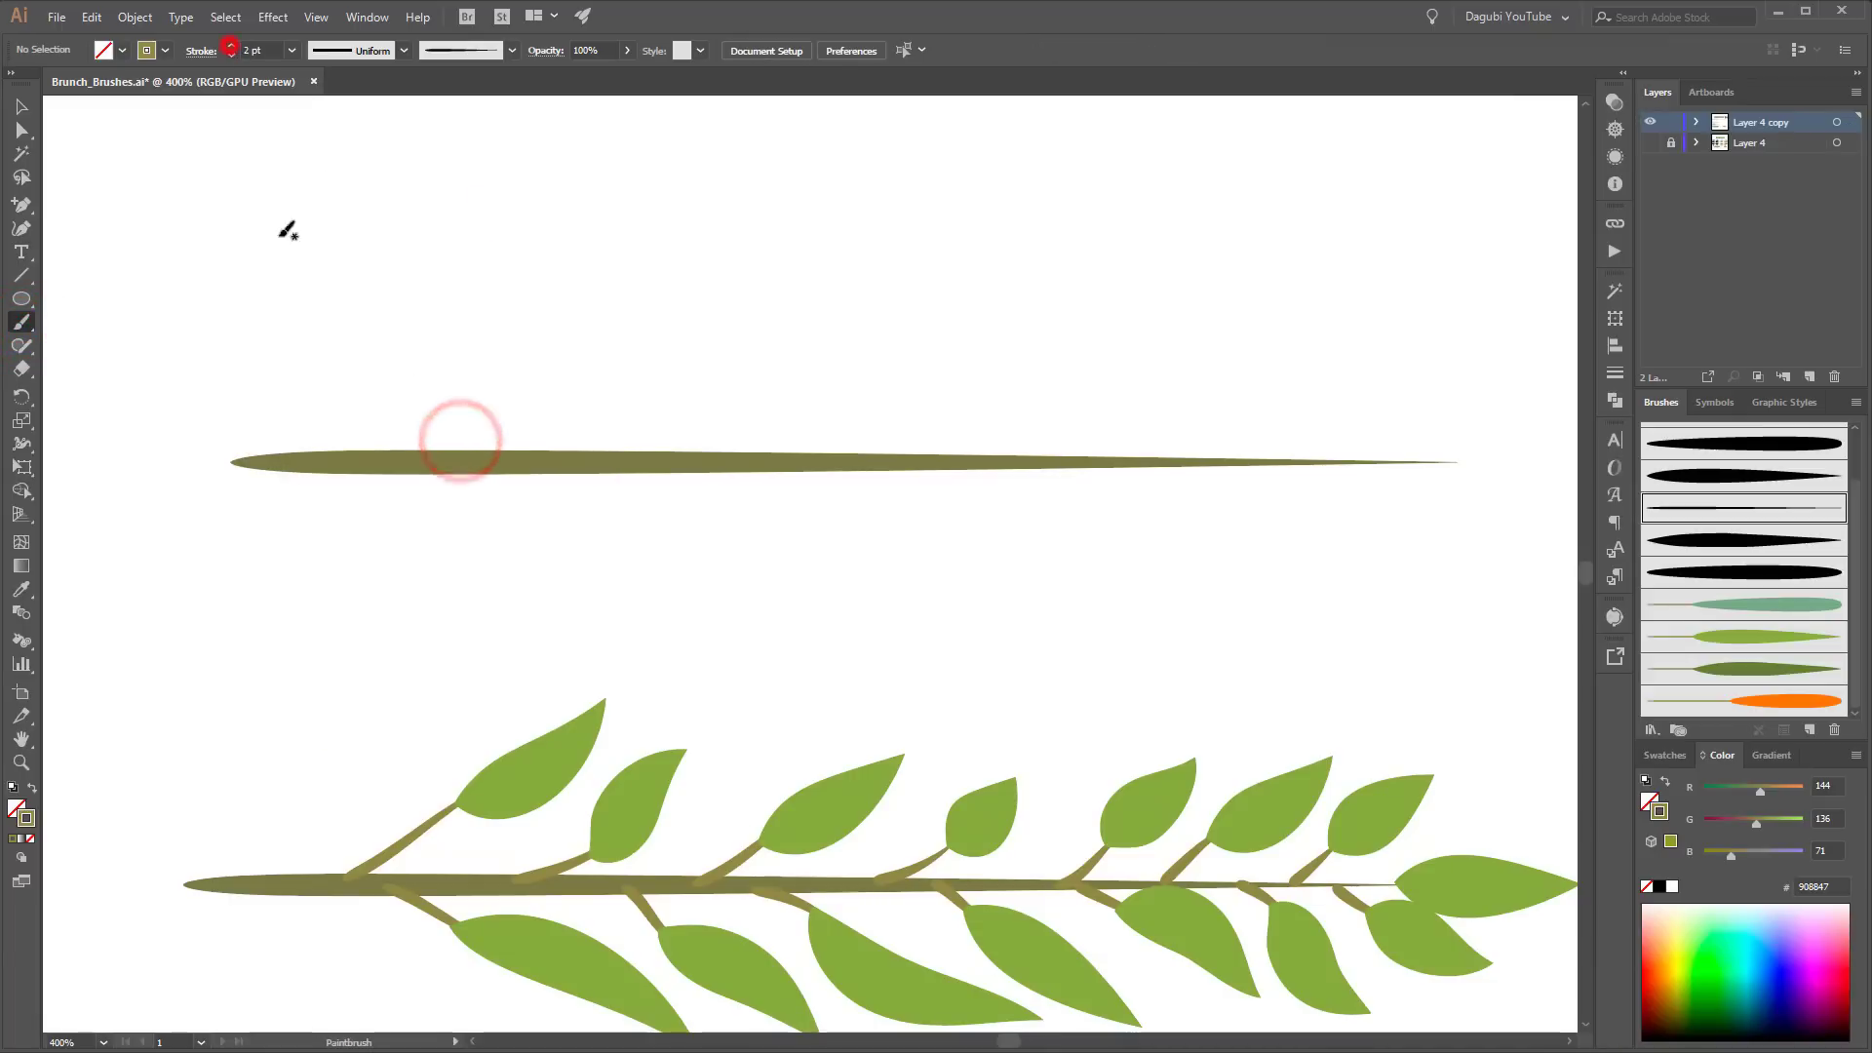
{"action": "left_click_drag", "start_coordinate": [687, 341], "coordinate": [606, 223]}
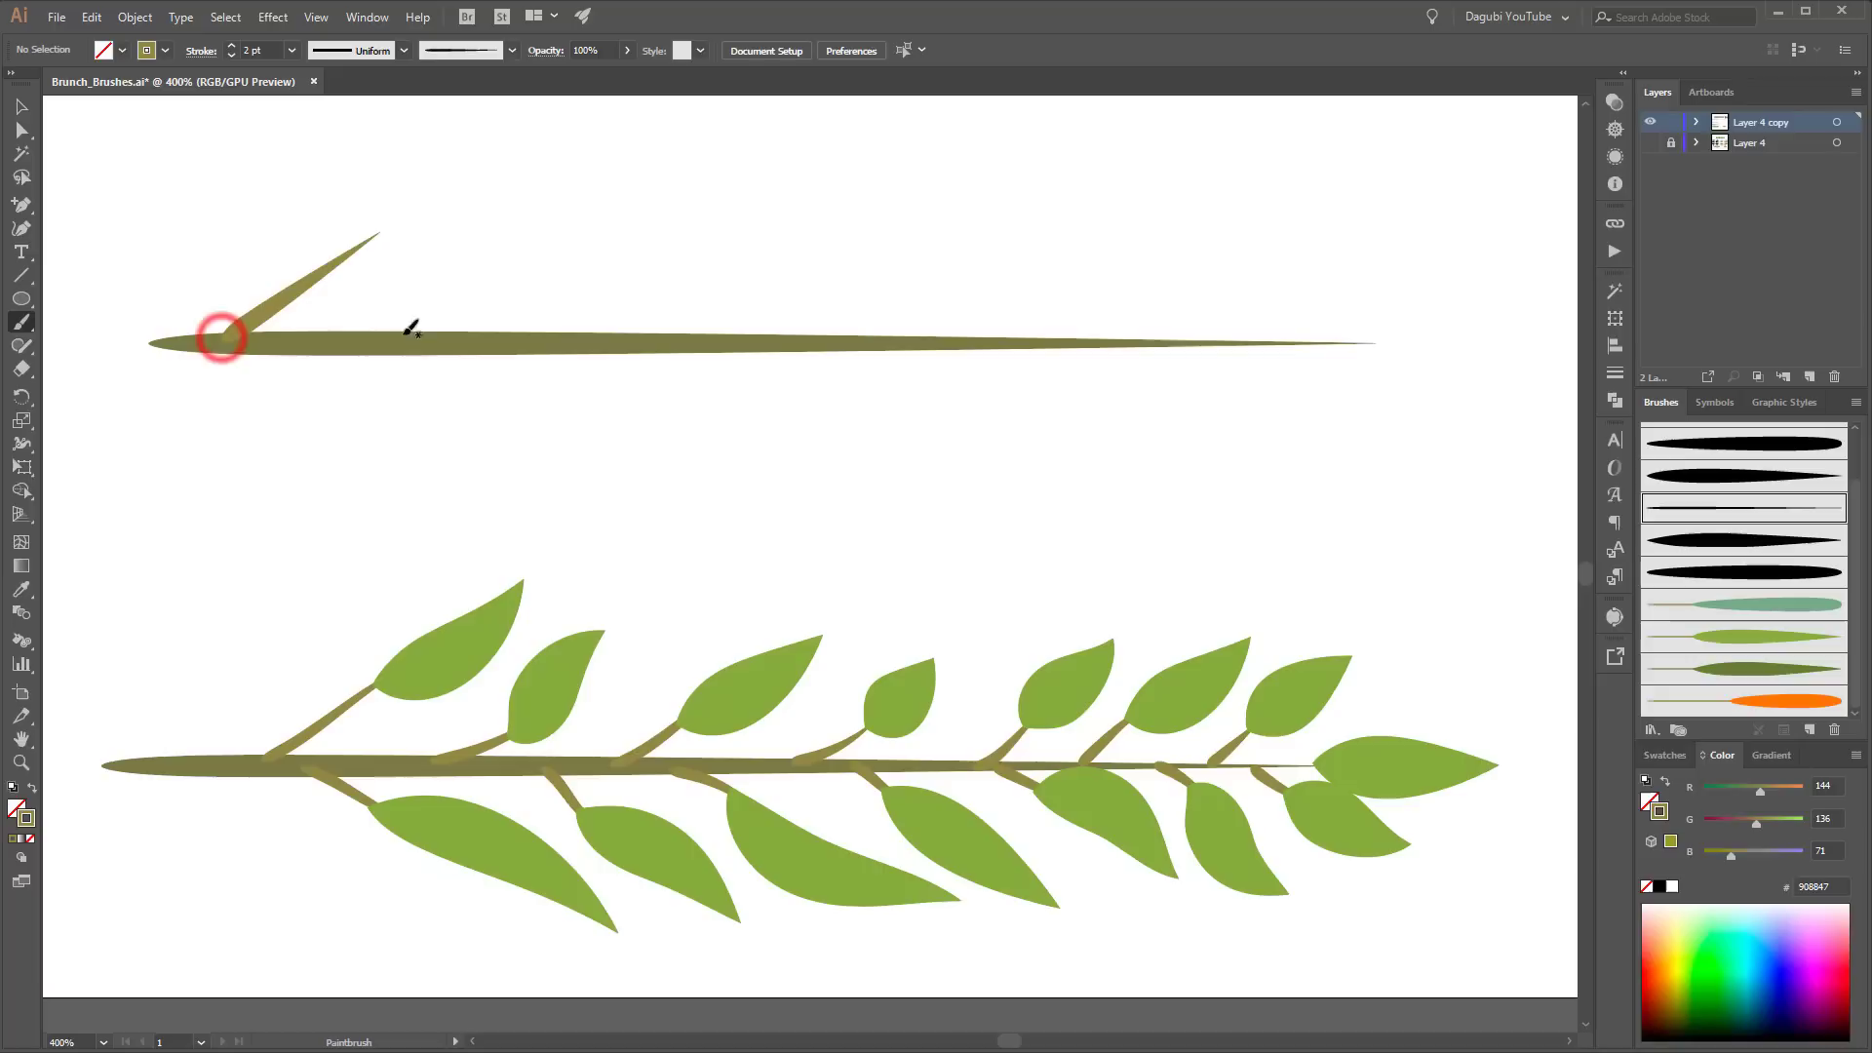
{"action": "mouse_move", "coordinate": [289, 179]}
{"action": "left_mouse_down"}
{"action": "mouse_move", "coordinate": [585, 280]}
{"action": "mouse_move", "coordinate": [648, 406]}
{"action": "left_mouse_up"}
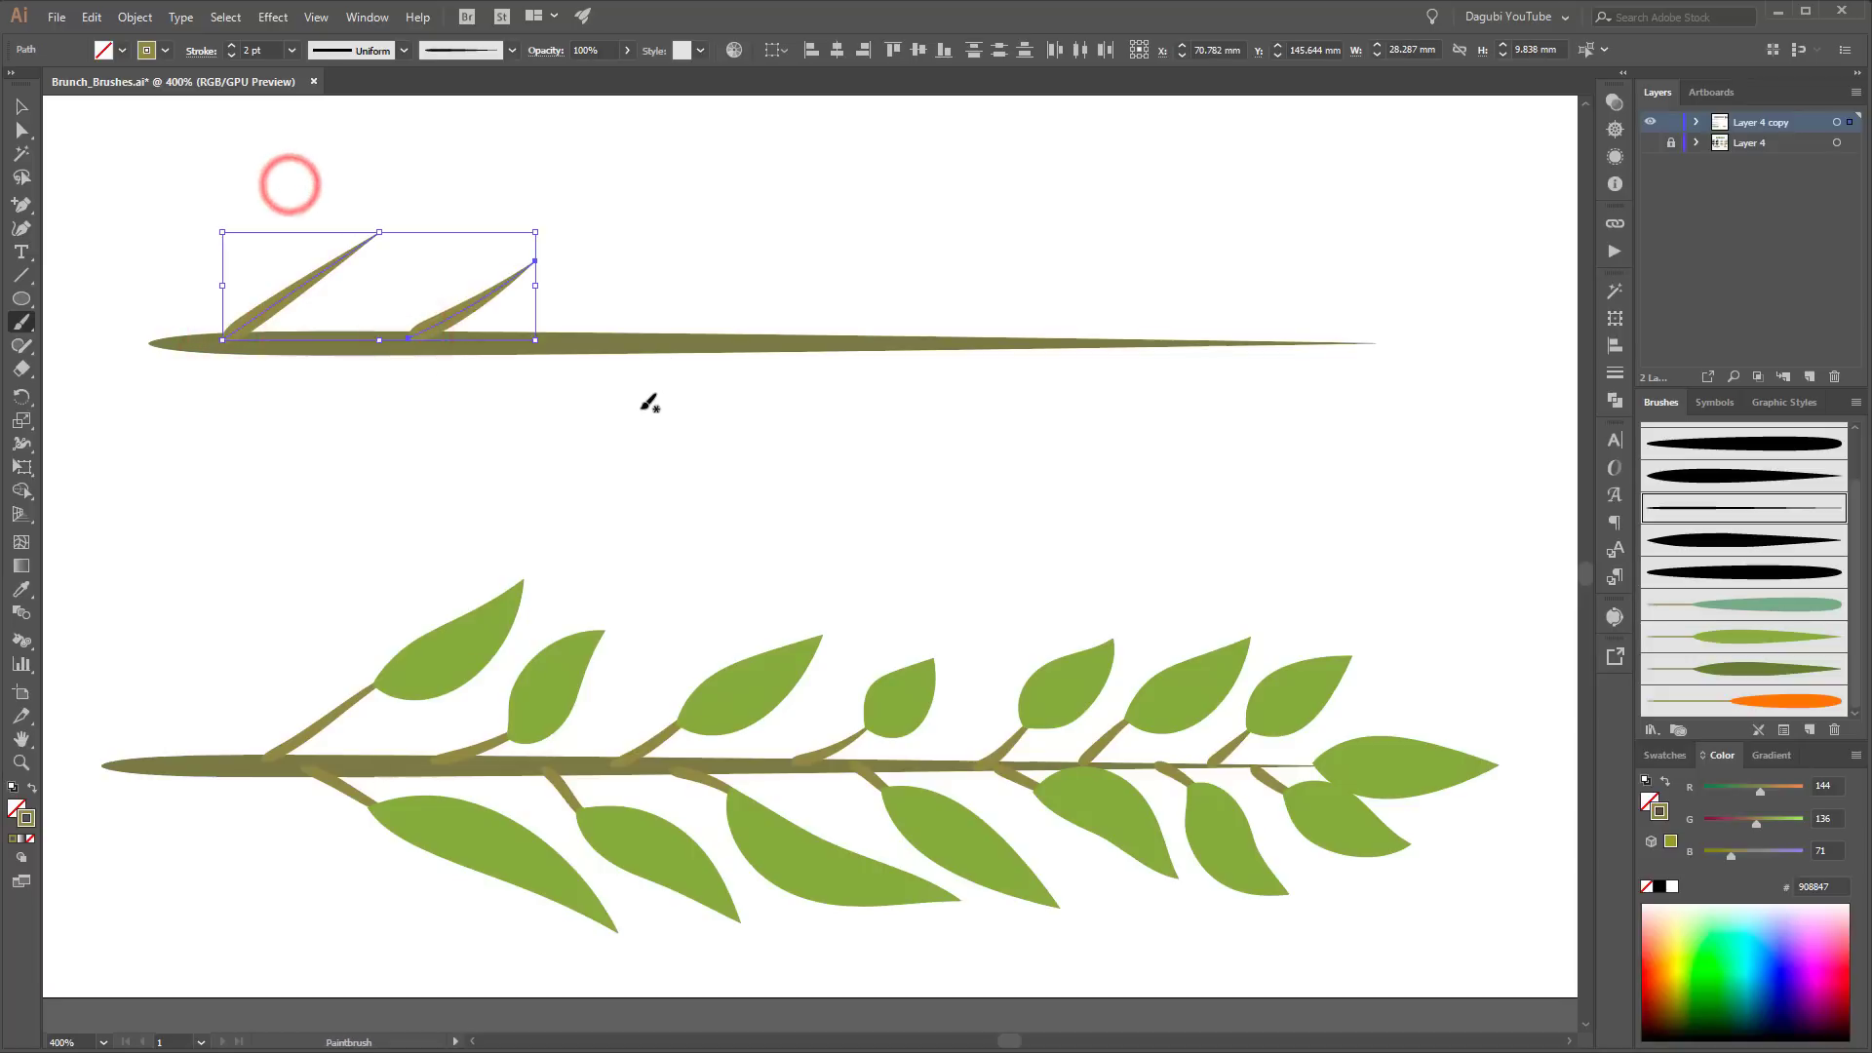
{"action": "key", "text": "Delete"}
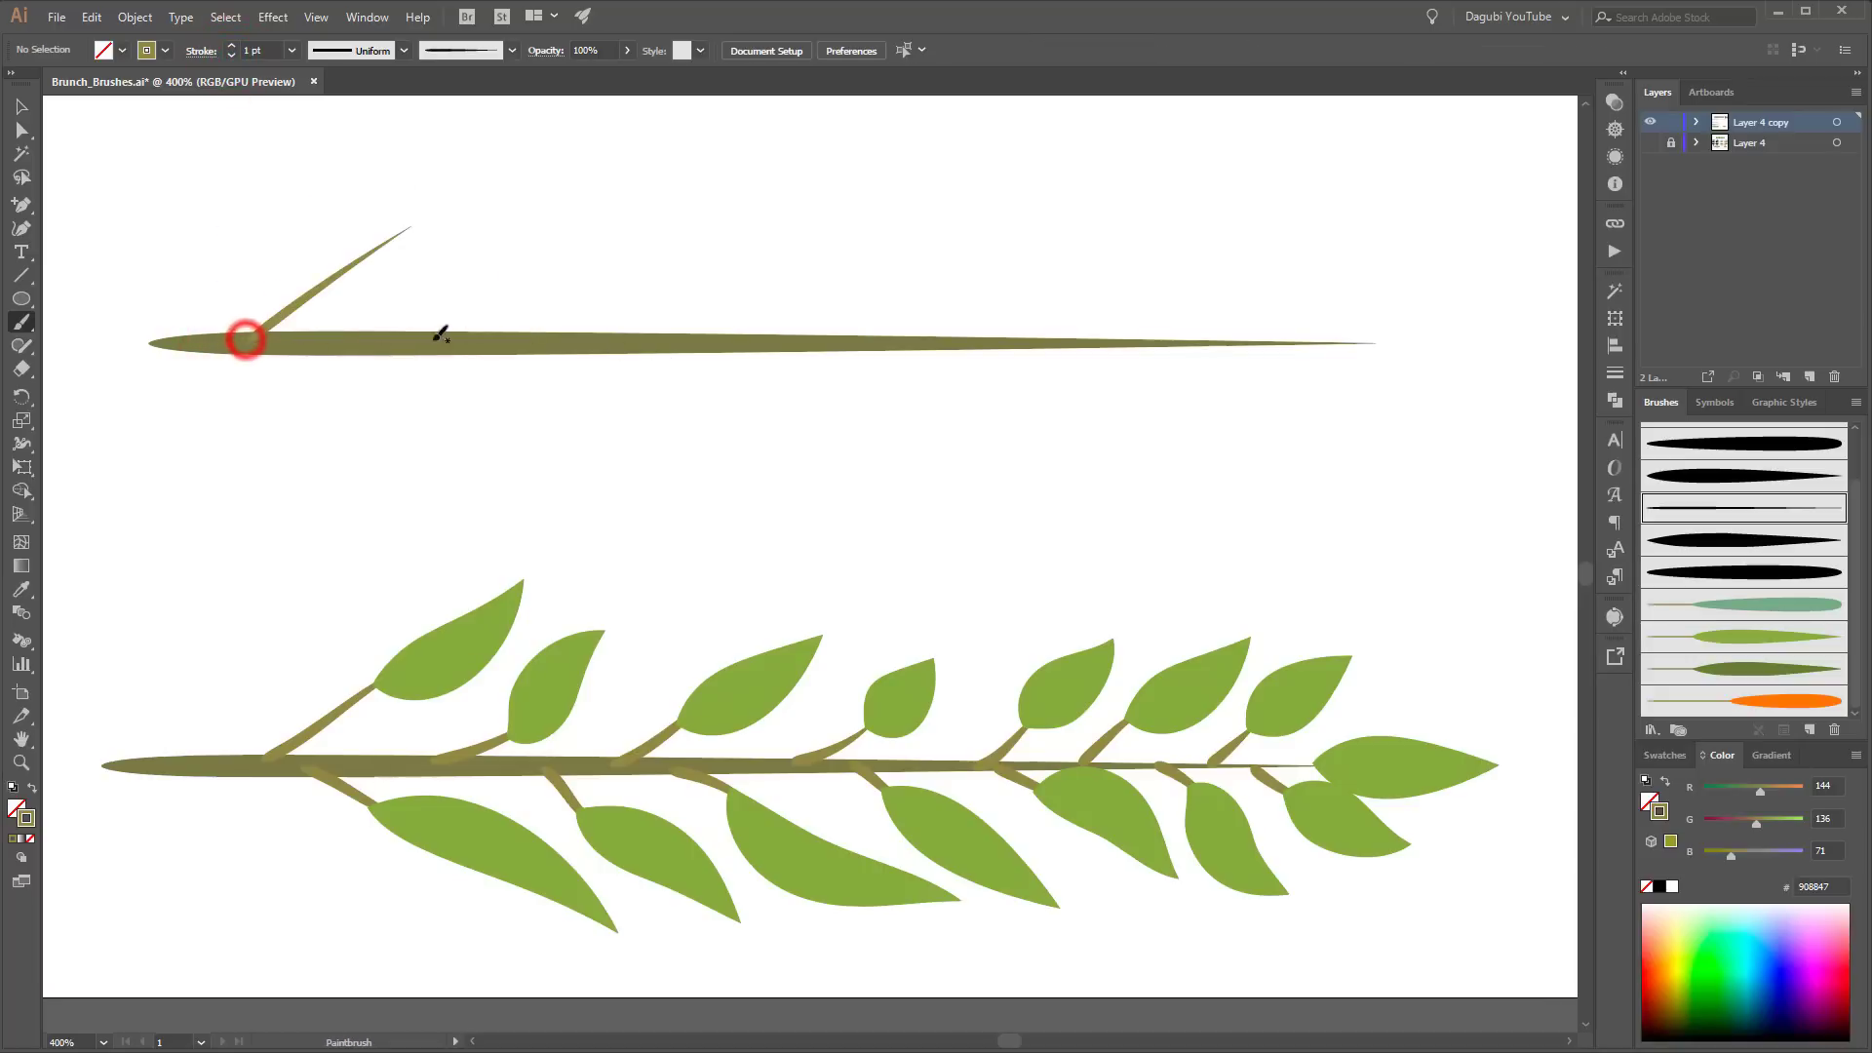
Step: Paint curved 1 pt twigs in 908847 along both sides of the lowest stem, shorter toward its tip
{"action": "mouse_move", "coordinate": [417, 338]}
{"action": "left_mouse_down"}
{"action": "mouse_move", "coordinate": [547, 282]}
{"action": "mouse_move", "coordinate": [677, 276]}
{"action": "mouse_move", "coordinate": [707, 252]}
{"action": "left_mouse_up"}
{"action": "left_click_drag", "start_coordinate": [702, 341], "coordinate": [819, 272]}
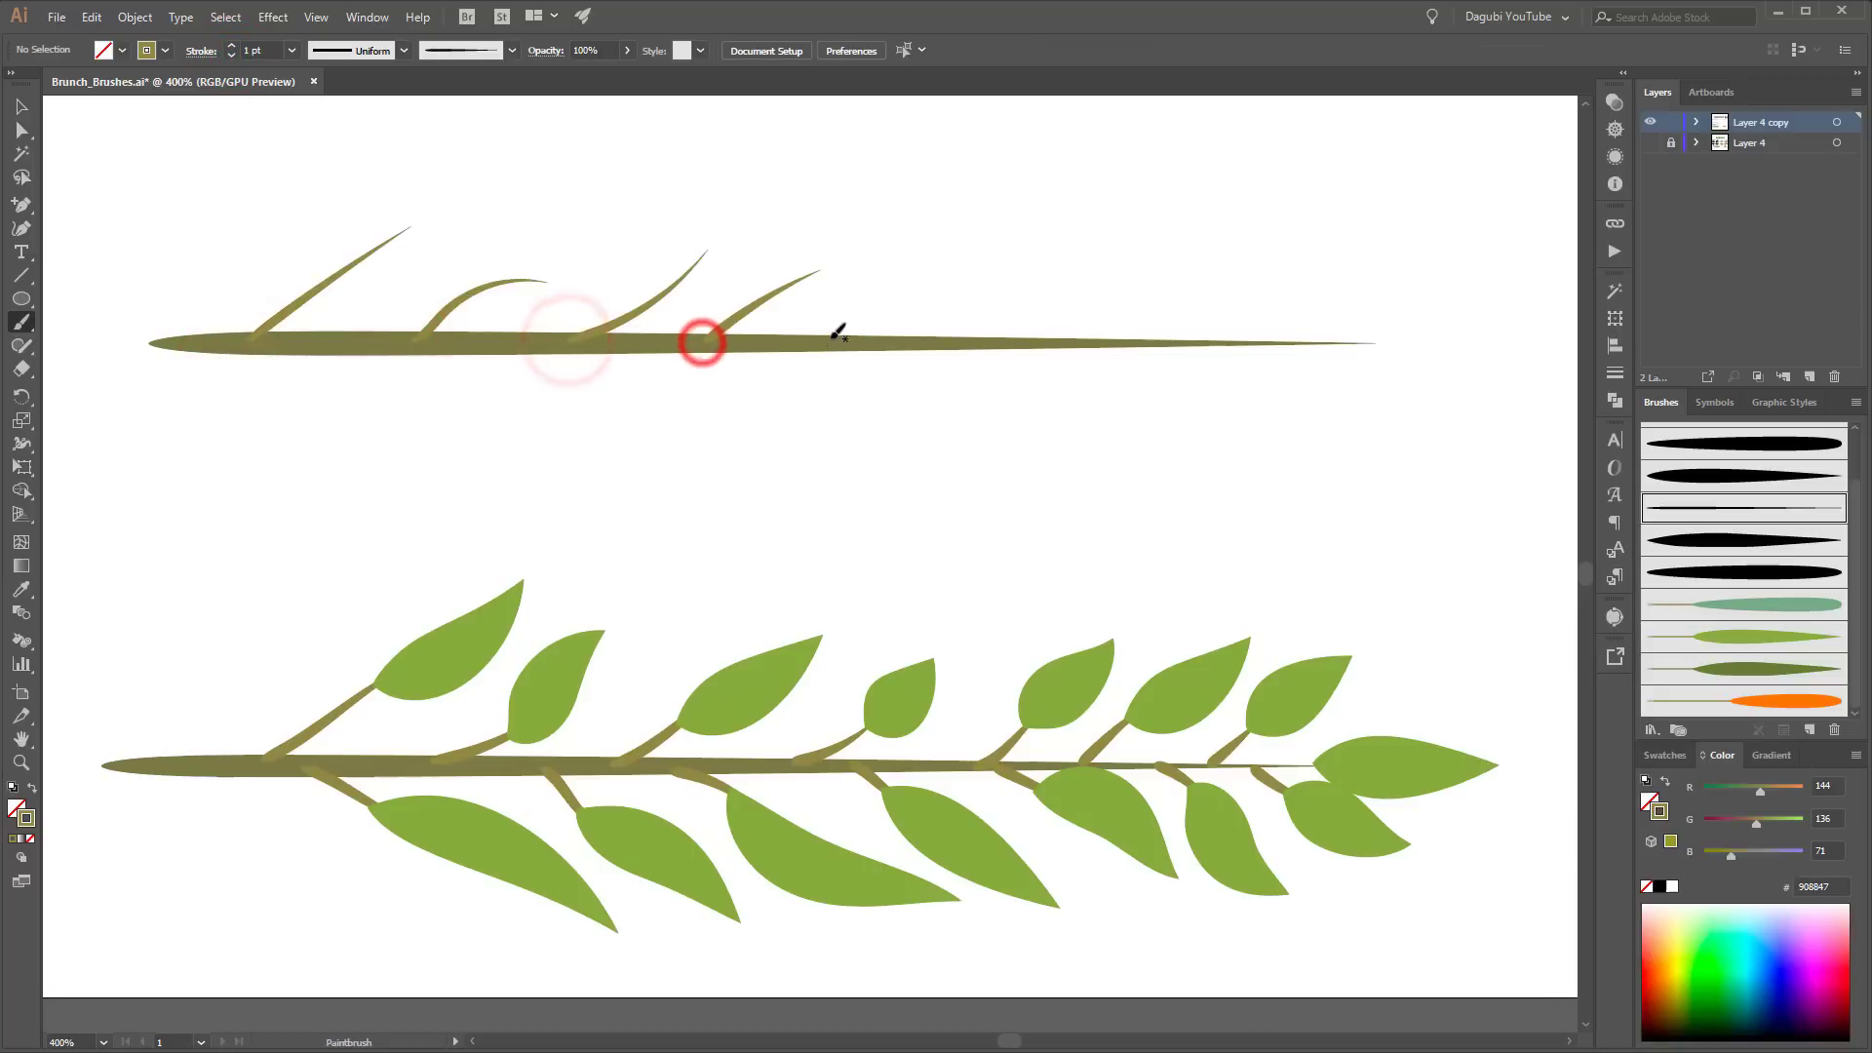
{"action": "mouse_move", "coordinate": [869, 339]}
{"action": "left_mouse_down"}
{"action": "mouse_move", "coordinate": [972, 293]}
{"action": "mouse_move", "coordinate": [1138, 284]}
{"action": "left_mouse_up"}
{"action": "mouse_move", "coordinate": [1185, 341]}
{"action": "left_mouse_down"}
{"action": "mouse_move", "coordinate": [1293, 300]}
{"action": "mouse_move", "coordinate": [1346, 381]}
{"action": "left_mouse_up"}
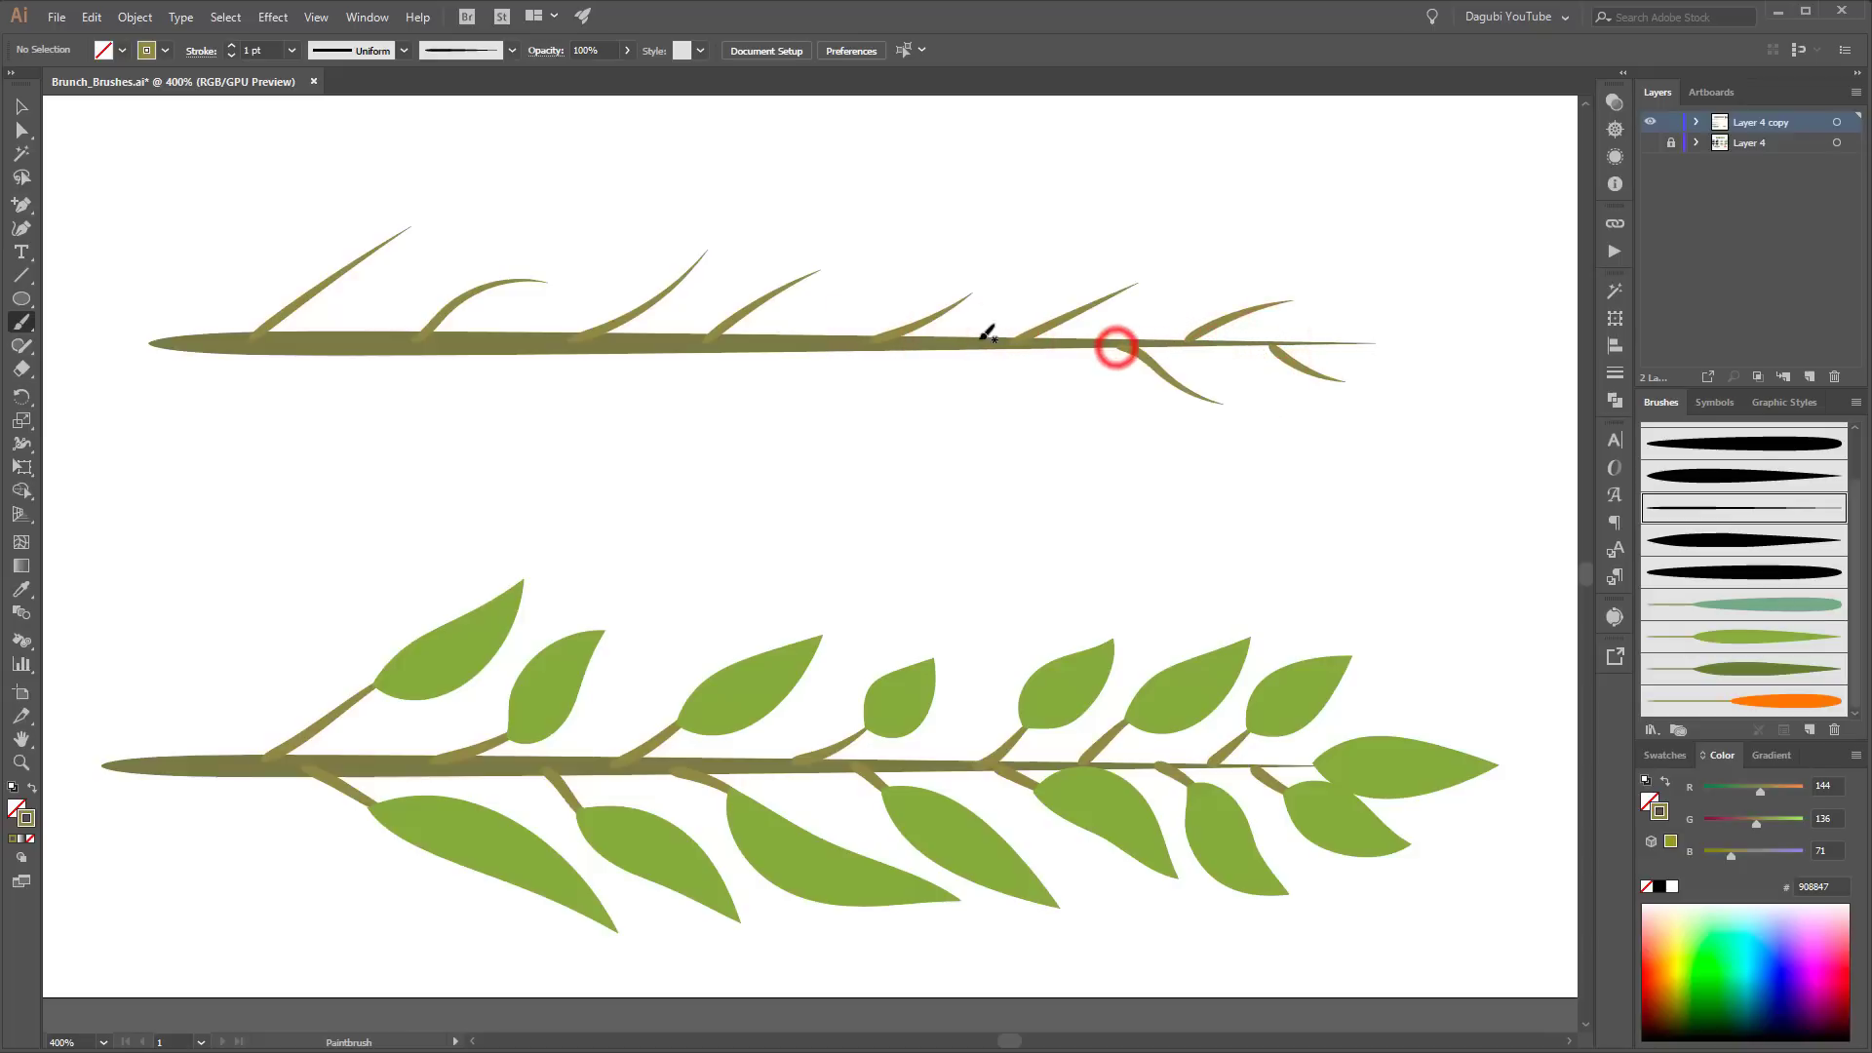
{"action": "left_click_drag", "start_coordinate": [953, 347], "coordinate": [1099, 424]}
{"action": "left_click_drag", "start_coordinate": [770, 347], "coordinate": [892, 419]}
{"action": "left_click_drag", "start_coordinate": [605, 347], "coordinate": [731, 423]}
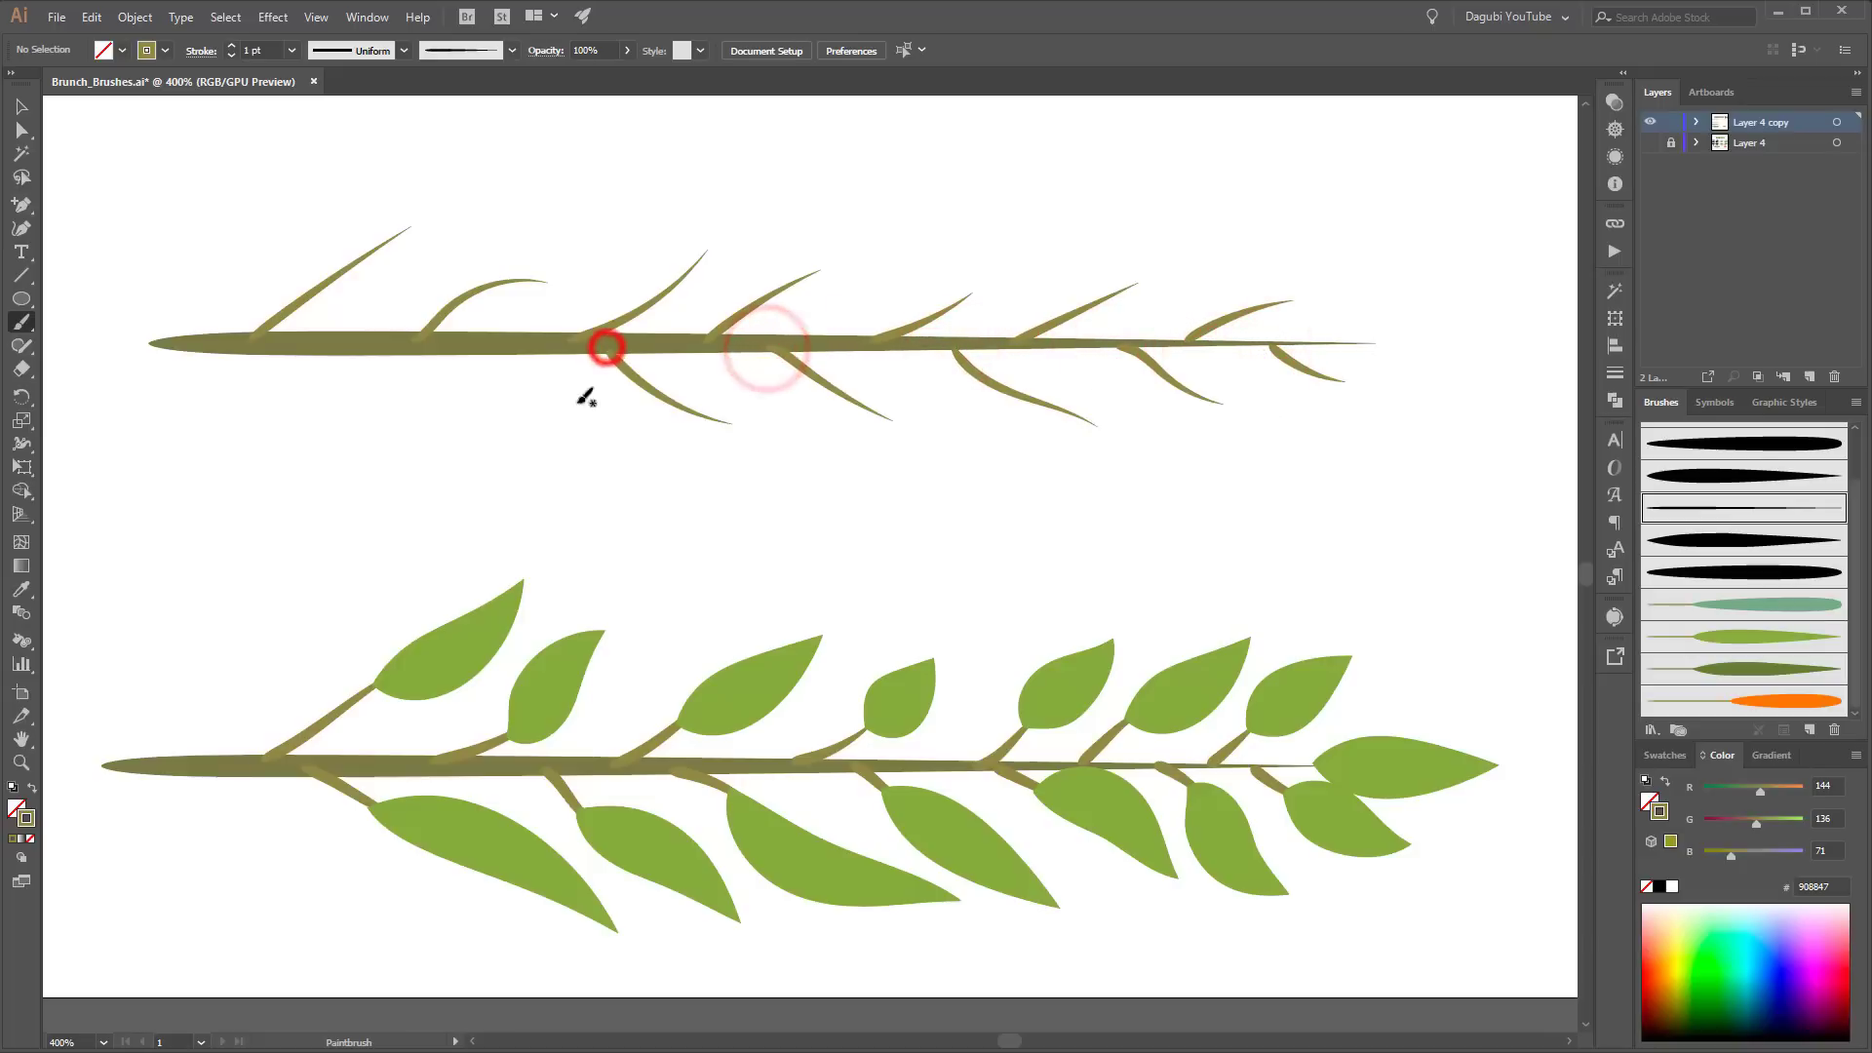
{"action": "left_click_drag", "start_coordinate": [451, 348], "coordinate": [556, 429]}
{"action": "left_click_drag", "start_coordinate": [276, 347], "coordinate": [378, 445]}
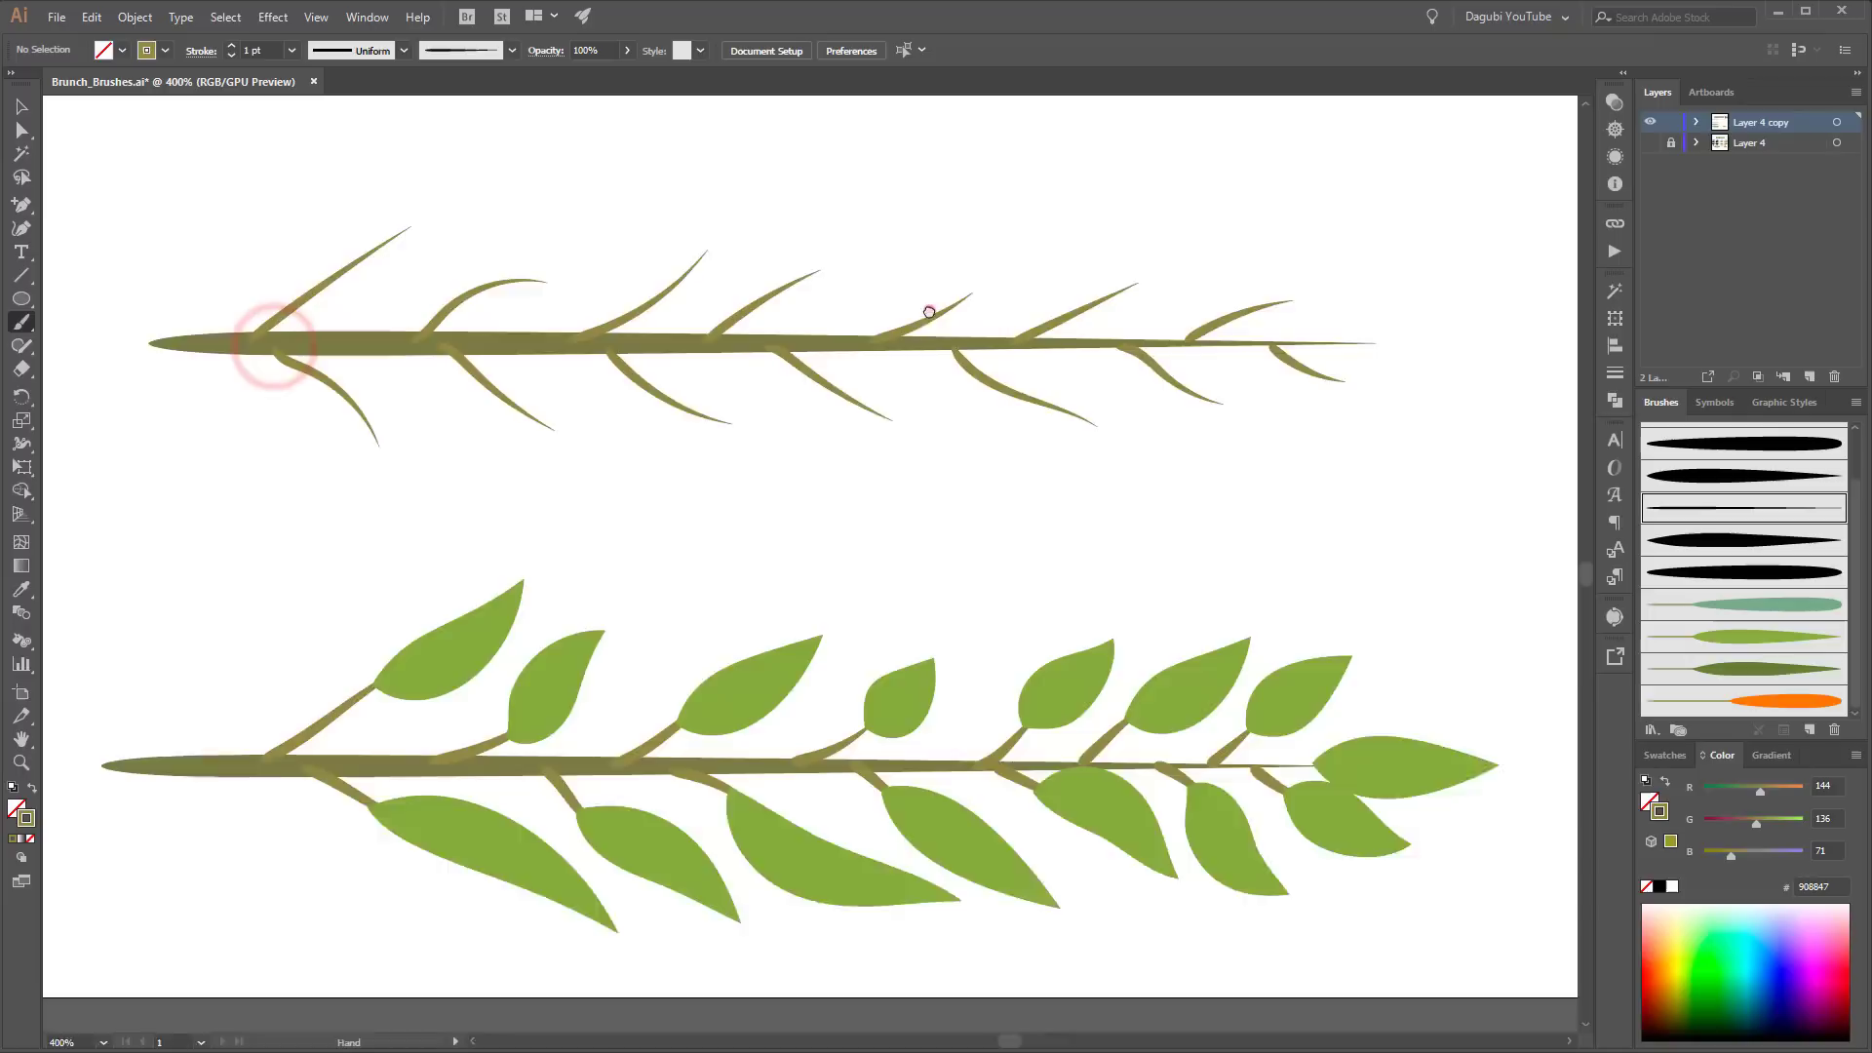
Step: Paint curved 1 pt twigs along both sides of the middle stem, eight above and seven below
{"action": "left_click_drag", "start_coordinate": [930, 312], "coordinate": [971, 823]}
{"action": "left_click_drag", "start_coordinate": [405, 355], "coordinate": [556, 277]}
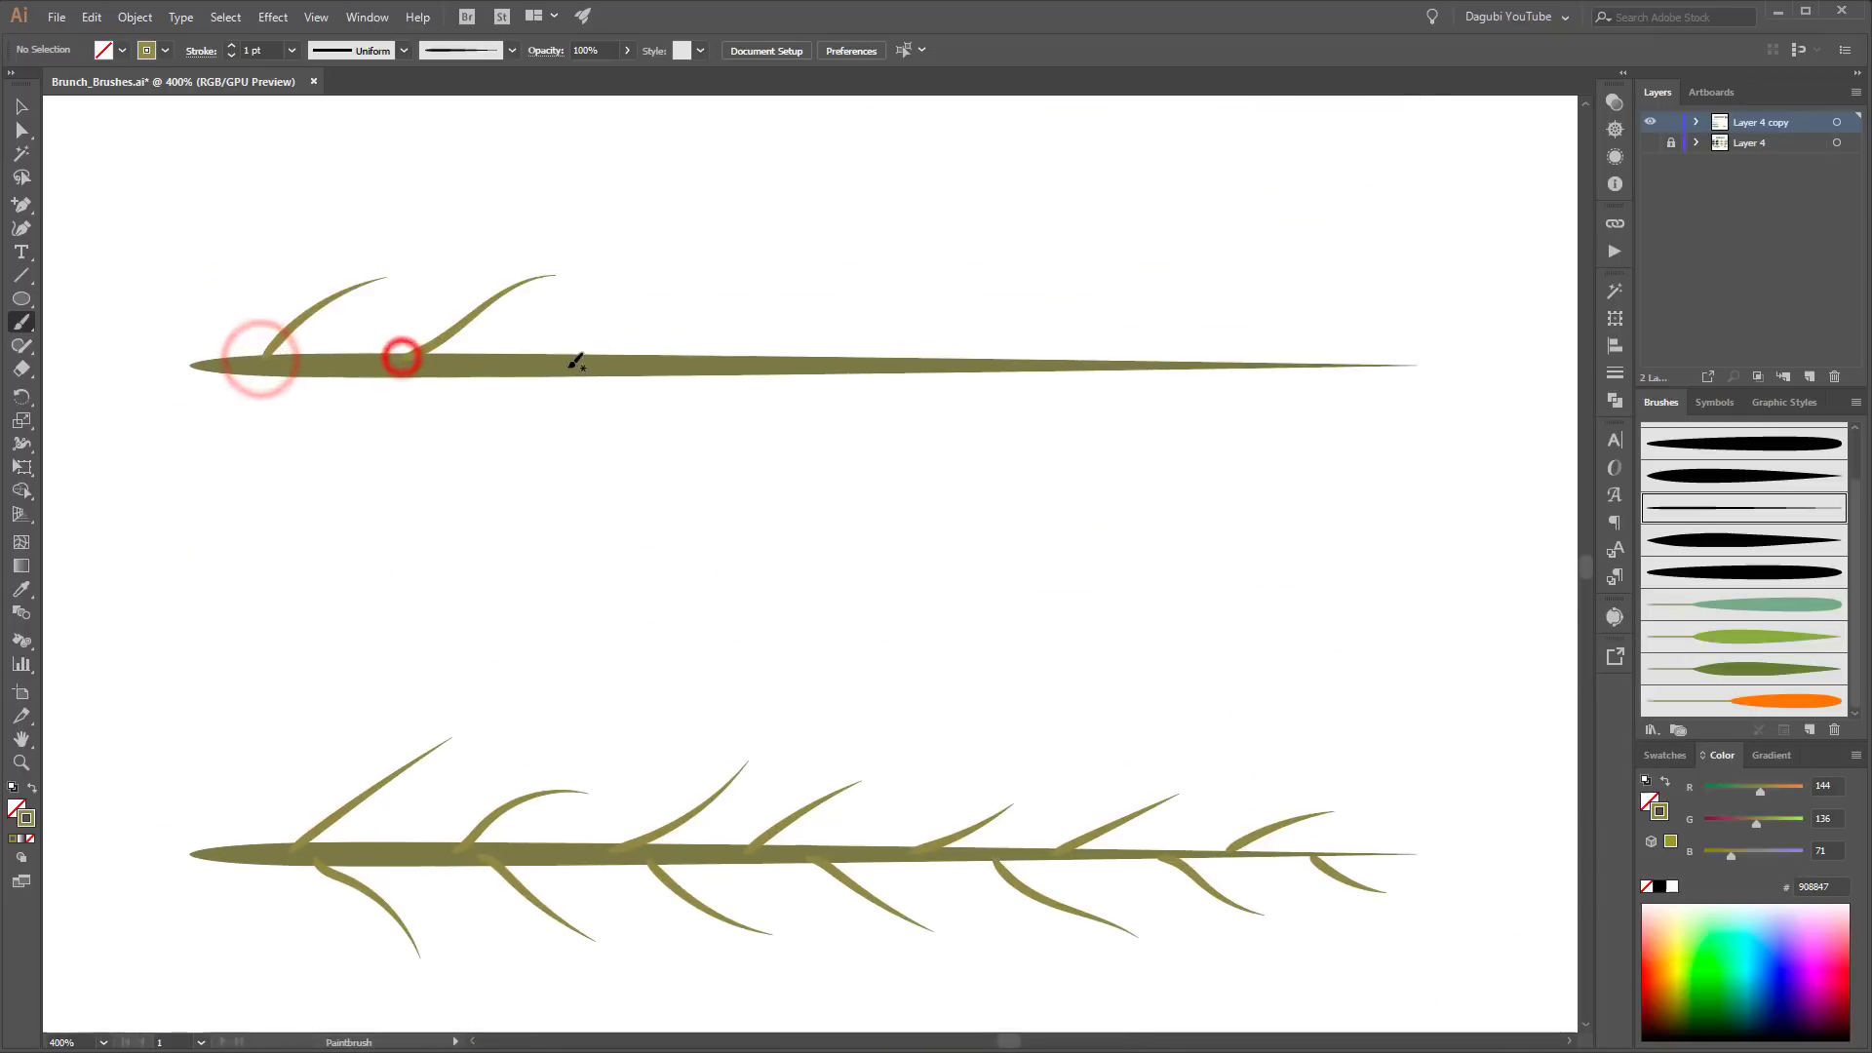
{"action": "left_click_drag", "start_coordinate": [547, 360], "coordinate": [722, 283]}
{"action": "mouse_move", "coordinate": [702, 363]}
{"action": "left_mouse_down"}
{"action": "mouse_move", "coordinate": [848, 284]}
{"action": "mouse_move", "coordinate": [833, 306]}
{"action": "left_mouse_up"}
{"action": "left_click_drag", "start_coordinate": [875, 364], "coordinate": [1048, 282]}
{"action": "mouse_move", "coordinate": [1044, 364]}
{"action": "left_mouse_down"}
{"action": "mouse_move", "coordinate": [1153, 313]}
{"action": "mouse_move", "coordinate": [1143, 324]}
{"action": "mouse_move", "coordinate": [1313, 302]}
{"action": "mouse_move", "coordinate": [1375, 333]}
{"action": "left_mouse_up"}
{"action": "left_click_drag", "start_coordinate": [1245, 368], "coordinate": [1336, 412]}
{"action": "left_click_drag", "start_coordinate": [1105, 369], "coordinate": [1195, 419]}
{"action": "left_click_drag", "start_coordinate": [951, 369], "coordinate": [1085, 438]}
{"action": "left_click_drag", "start_coordinate": [790, 371], "coordinate": [887, 450]}
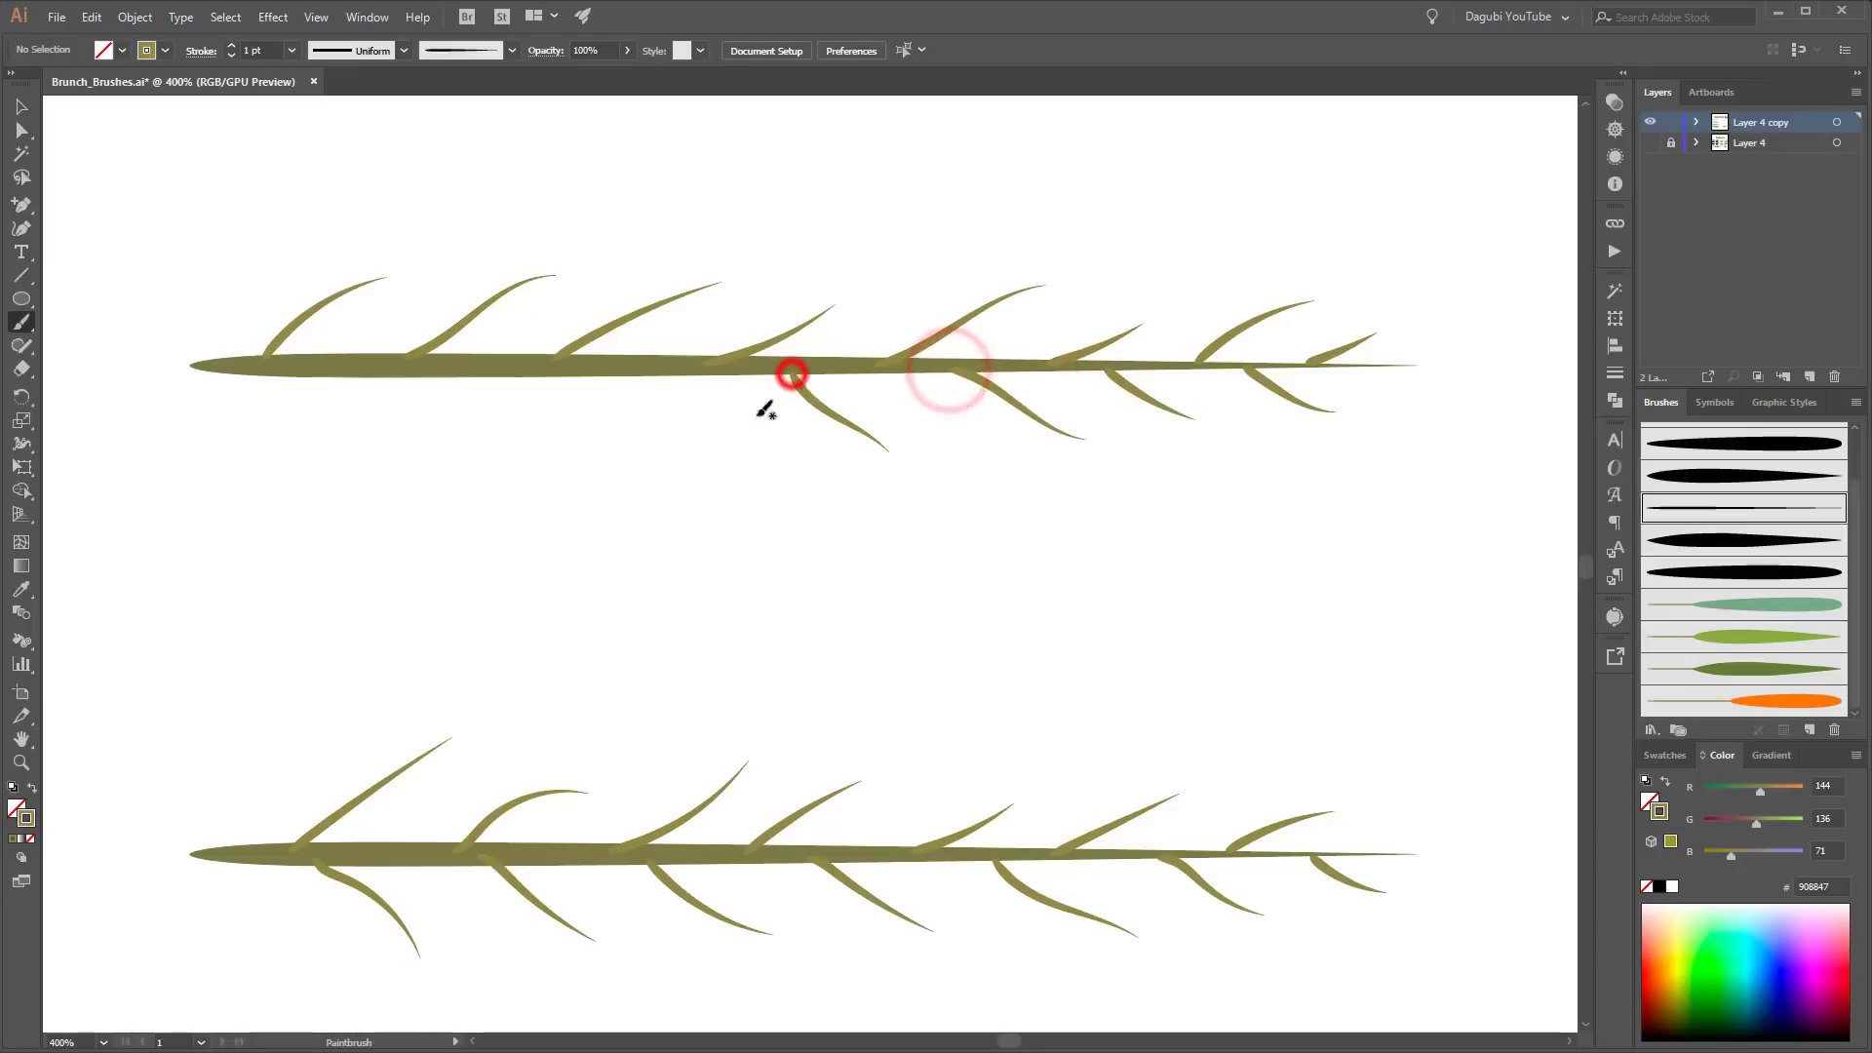
{"action": "left_click_drag", "start_coordinate": [632, 369], "coordinate": [738, 446]}
{"action": "left_click_drag", "start_coordinate": [438, 369], "coordinate": [592, 448]}
{"action": "left_click_drag", "start_coordinate": [296, 369], "coordinate": [387, 464]}
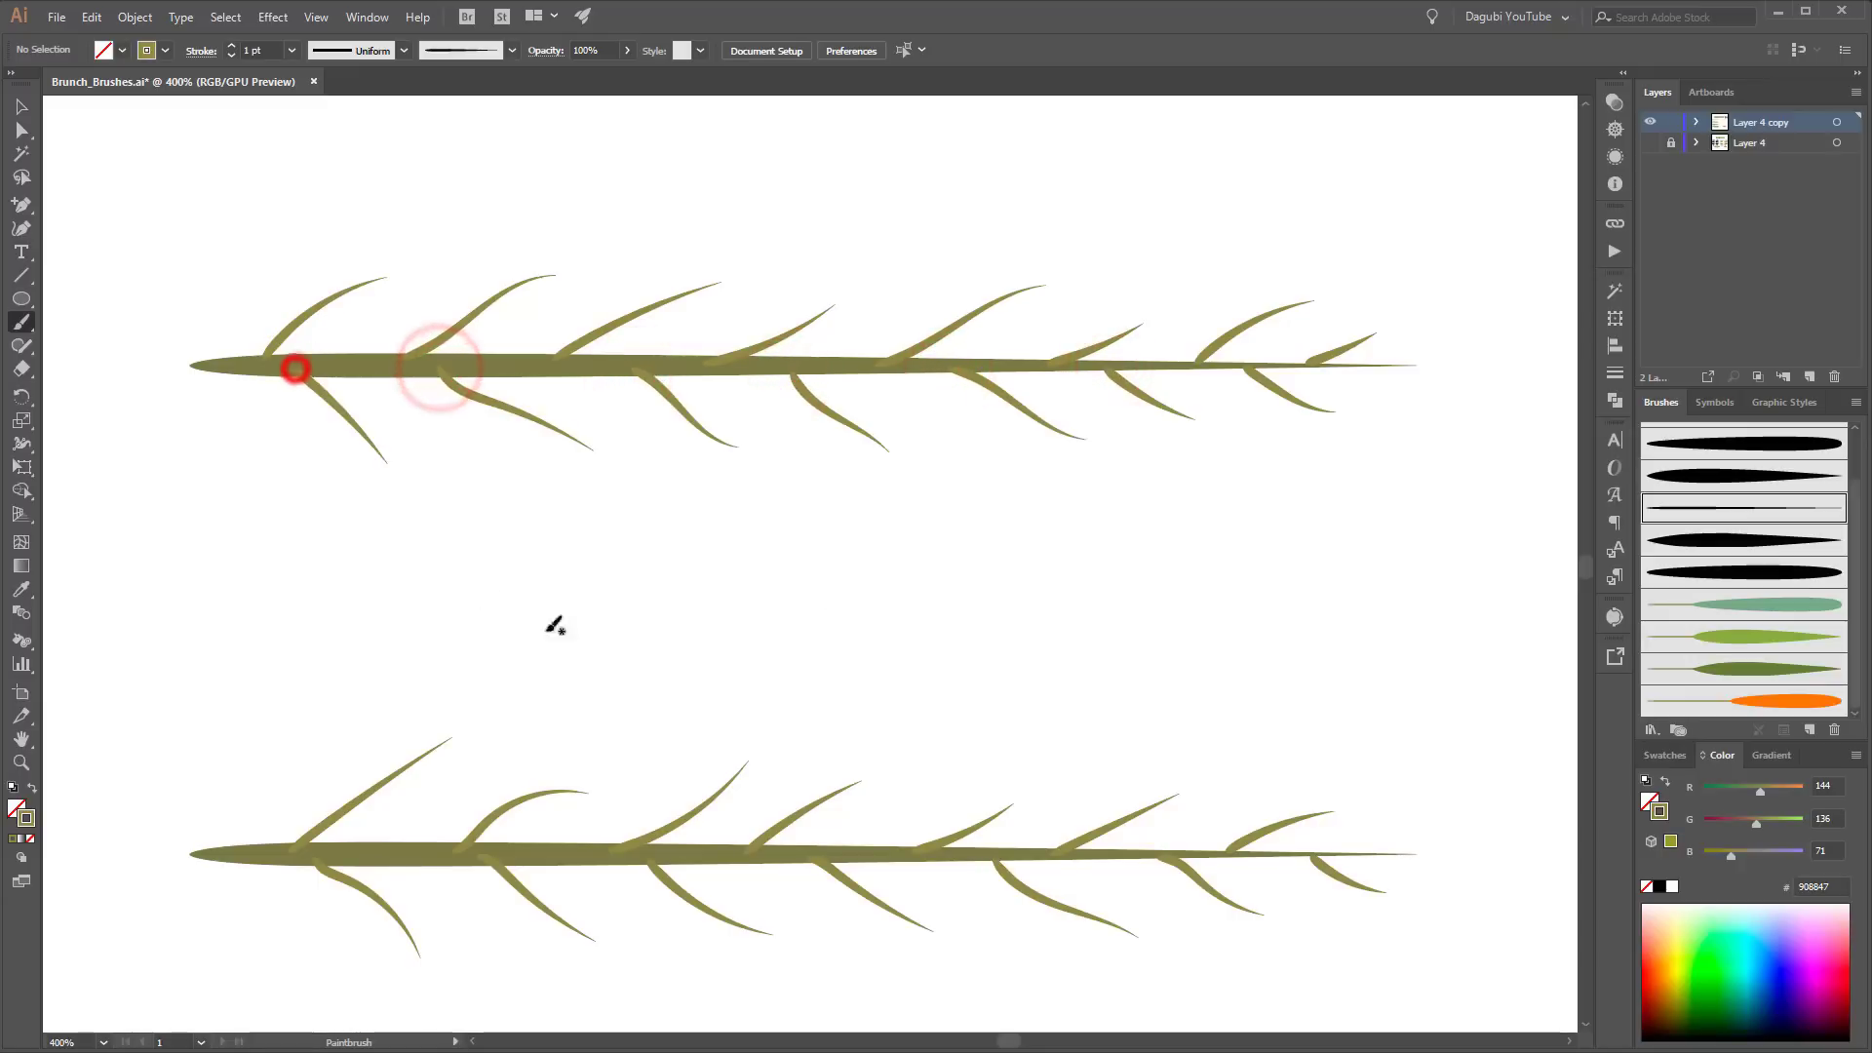
Step: Paint curved 1 pt twigs along both sides of the uppermost stem, six above and seven below
{"action": "left_click_drag", "start_coordinate": [920, 372], "coordinate": [939, 881]}
{"action": "left_click_drag", "start_coordinate": [280, 380], "coordinate": [406, 284]}
{"action": "left_click_drag", "start_coordinate": [423, 377], "coordinate": [541, 322]}
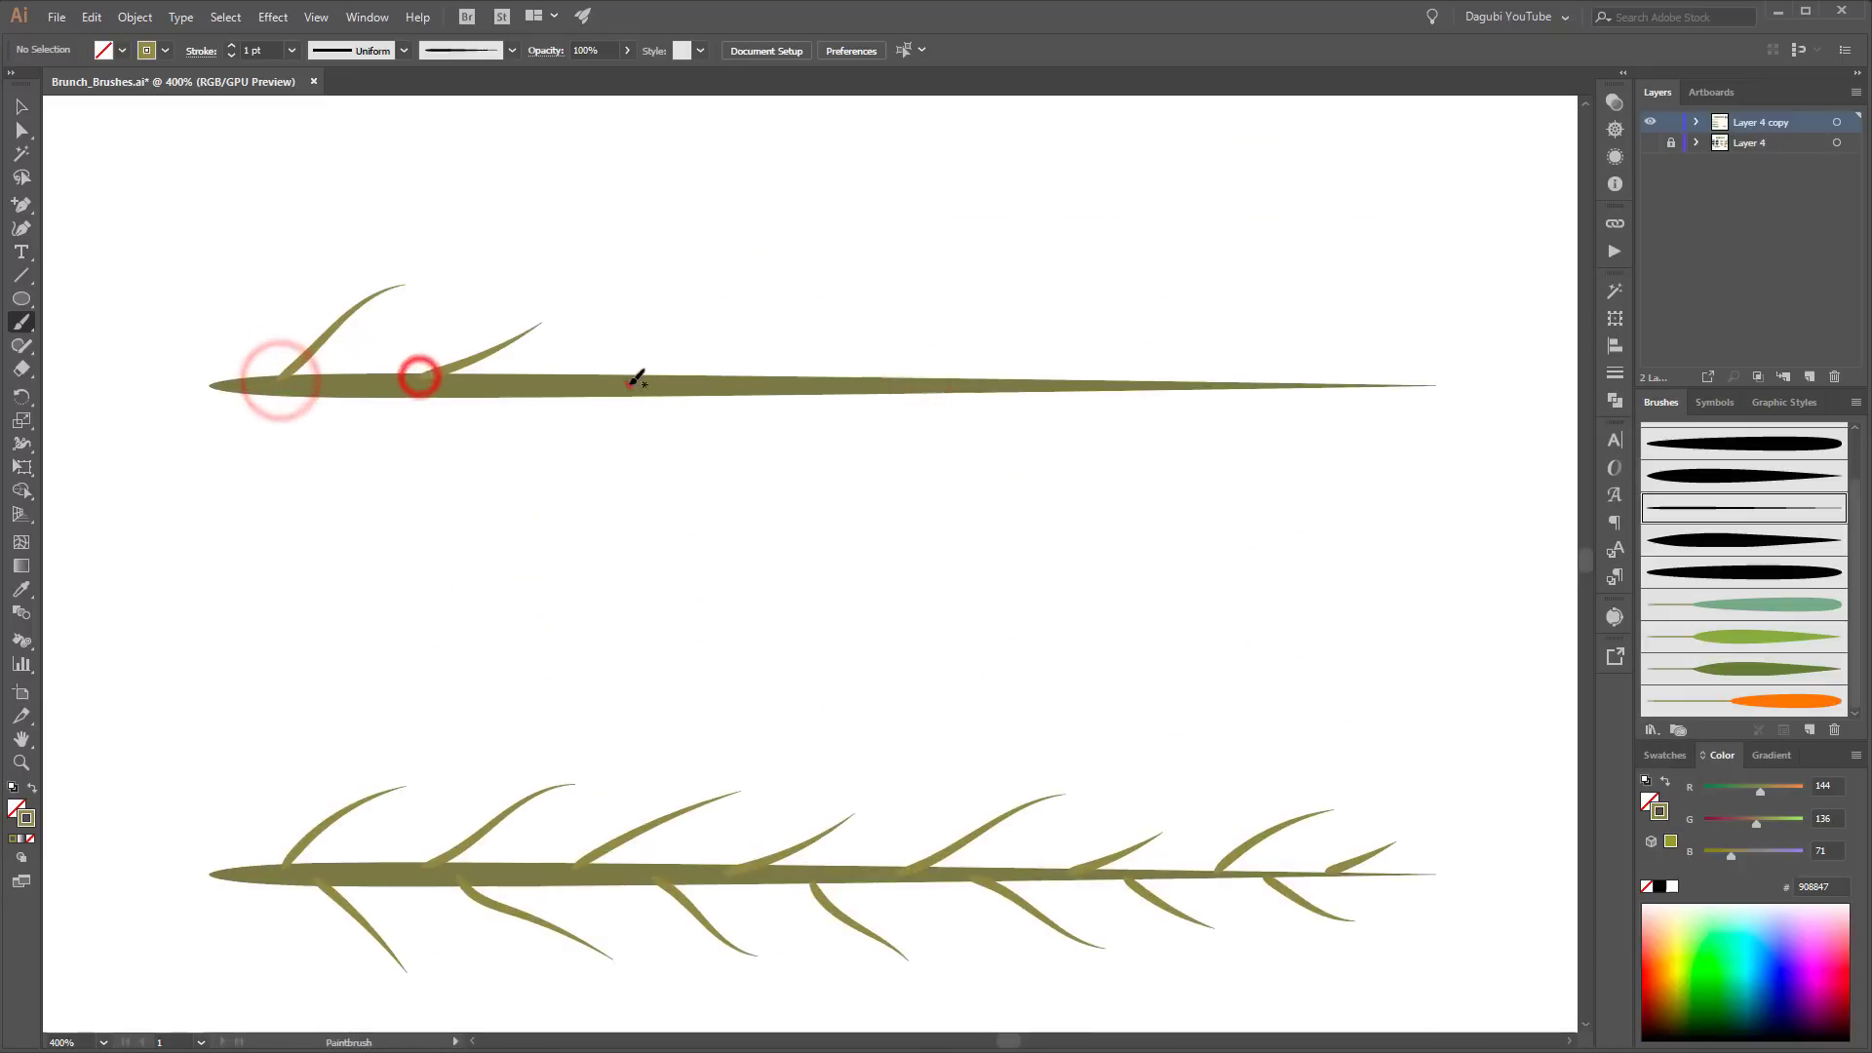
{"action": "left_click_drag", "start_coordinate": [633, 380], "coordinate": [758, 299]}
{"action": "left_click_drag", "start_coordinate": [846, 376], "coordinate": [977, 313]}
{"action": "left_click_drag", "start_coordinate": [971, 382], "coordinate": [1071, 349]}
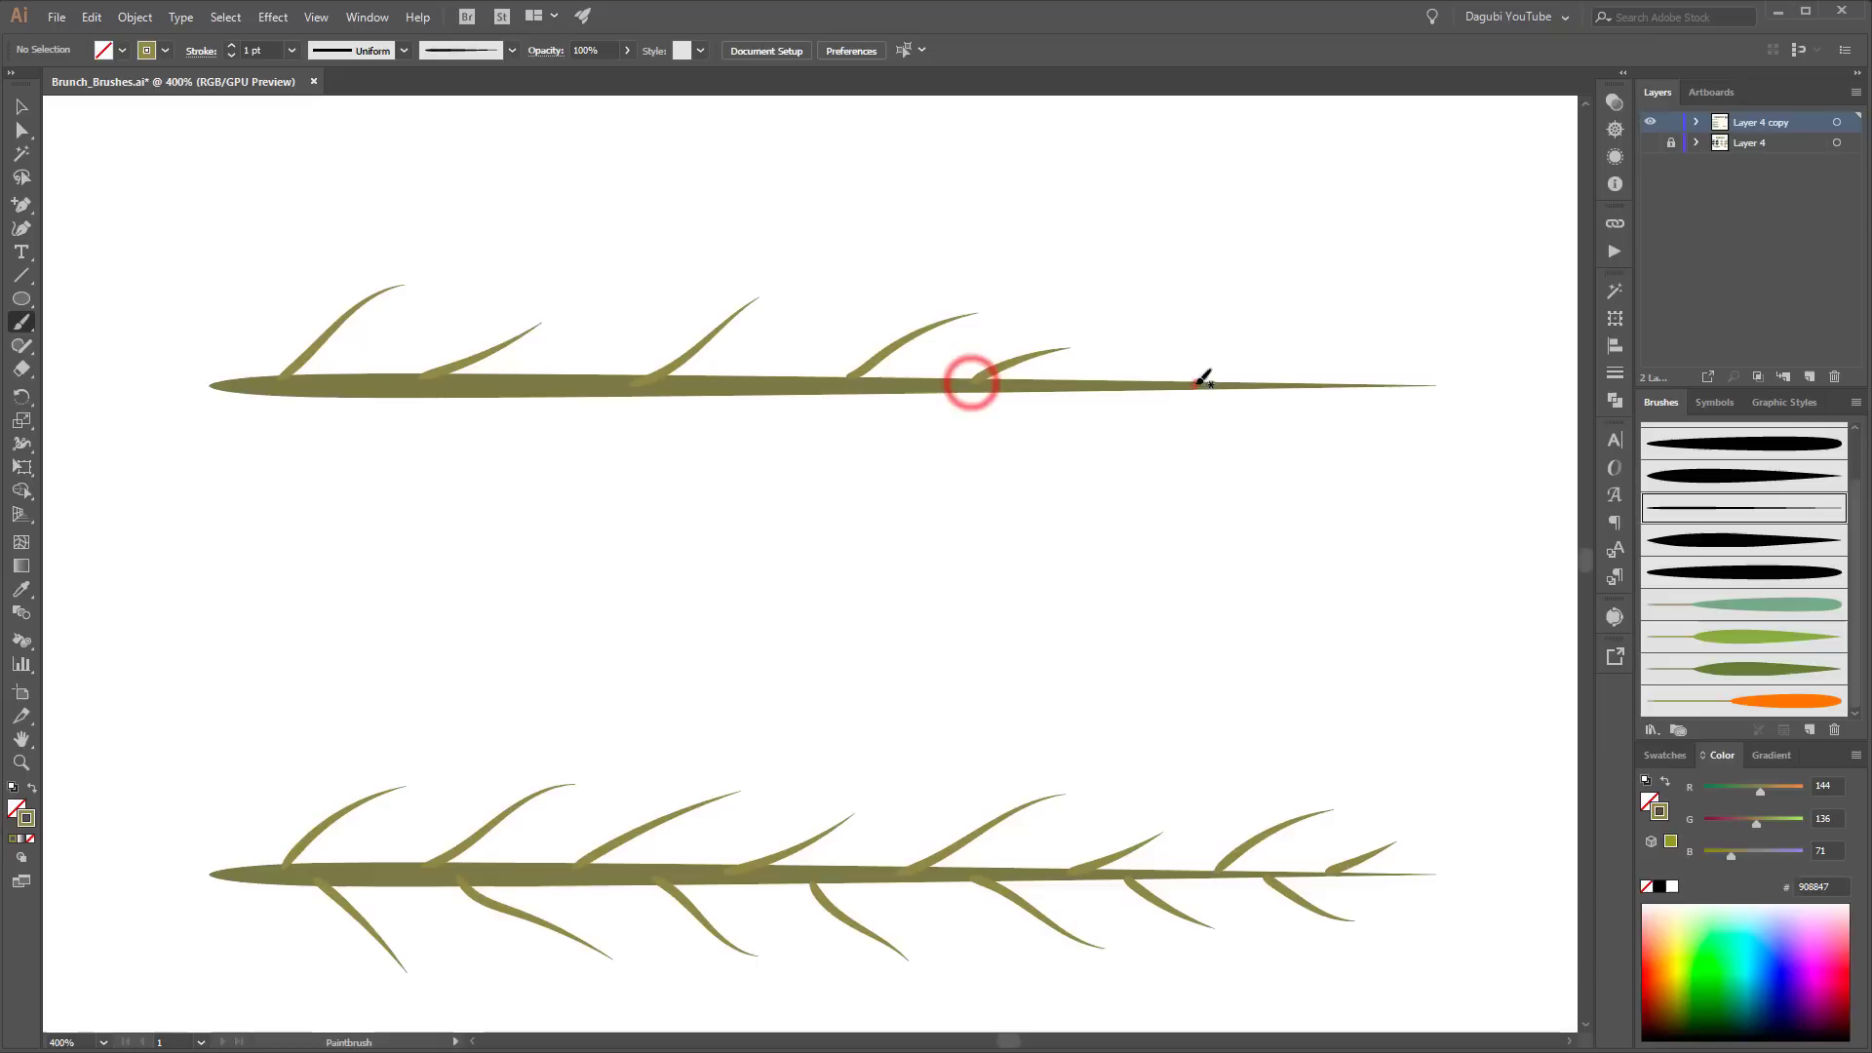
{"action": "mouse_move", "coordinate": [1197, 382]}
{"action": "left_mouse_down"}
{"action": "mouse_move", "coordinate": [1313, 338]}
{"action": "mouse_move", "coordinate": [1280, 386]}
{"action": "mouse_move", "coordinate": [1385, 438]}
{"action": "left_mouse_up"}
{"action": "left_click_drag", "start_coordinate": [1118, 385], "coordinate": [1212, 461]}
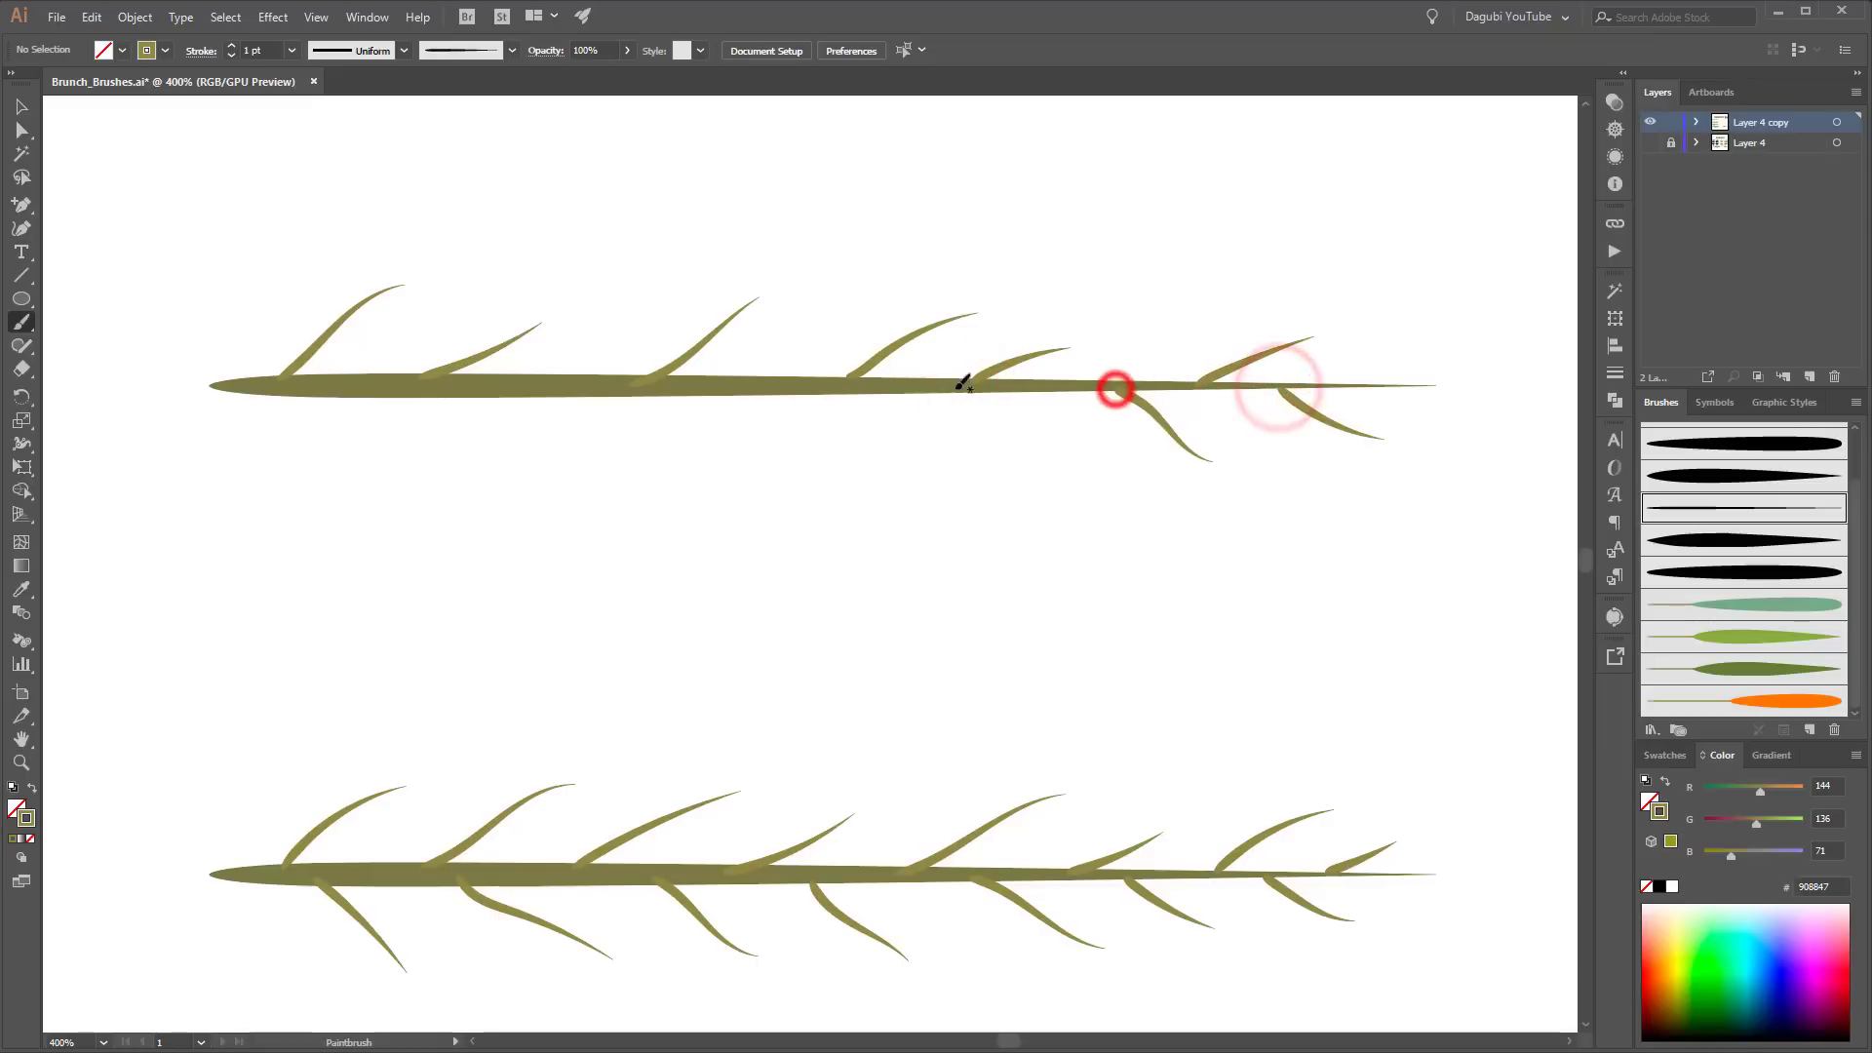
{"action": "left_click_drag", "start_coordinate": [924, 388], "coordinate": [1045, 478]}
{"action": "left_click_drag", "start_coordinate": [748, 384], "coordinate": [874, 482]}
{"action": "left_click_drag", "start_coordinate": [539, 391], "coordinate": [687, 469]}
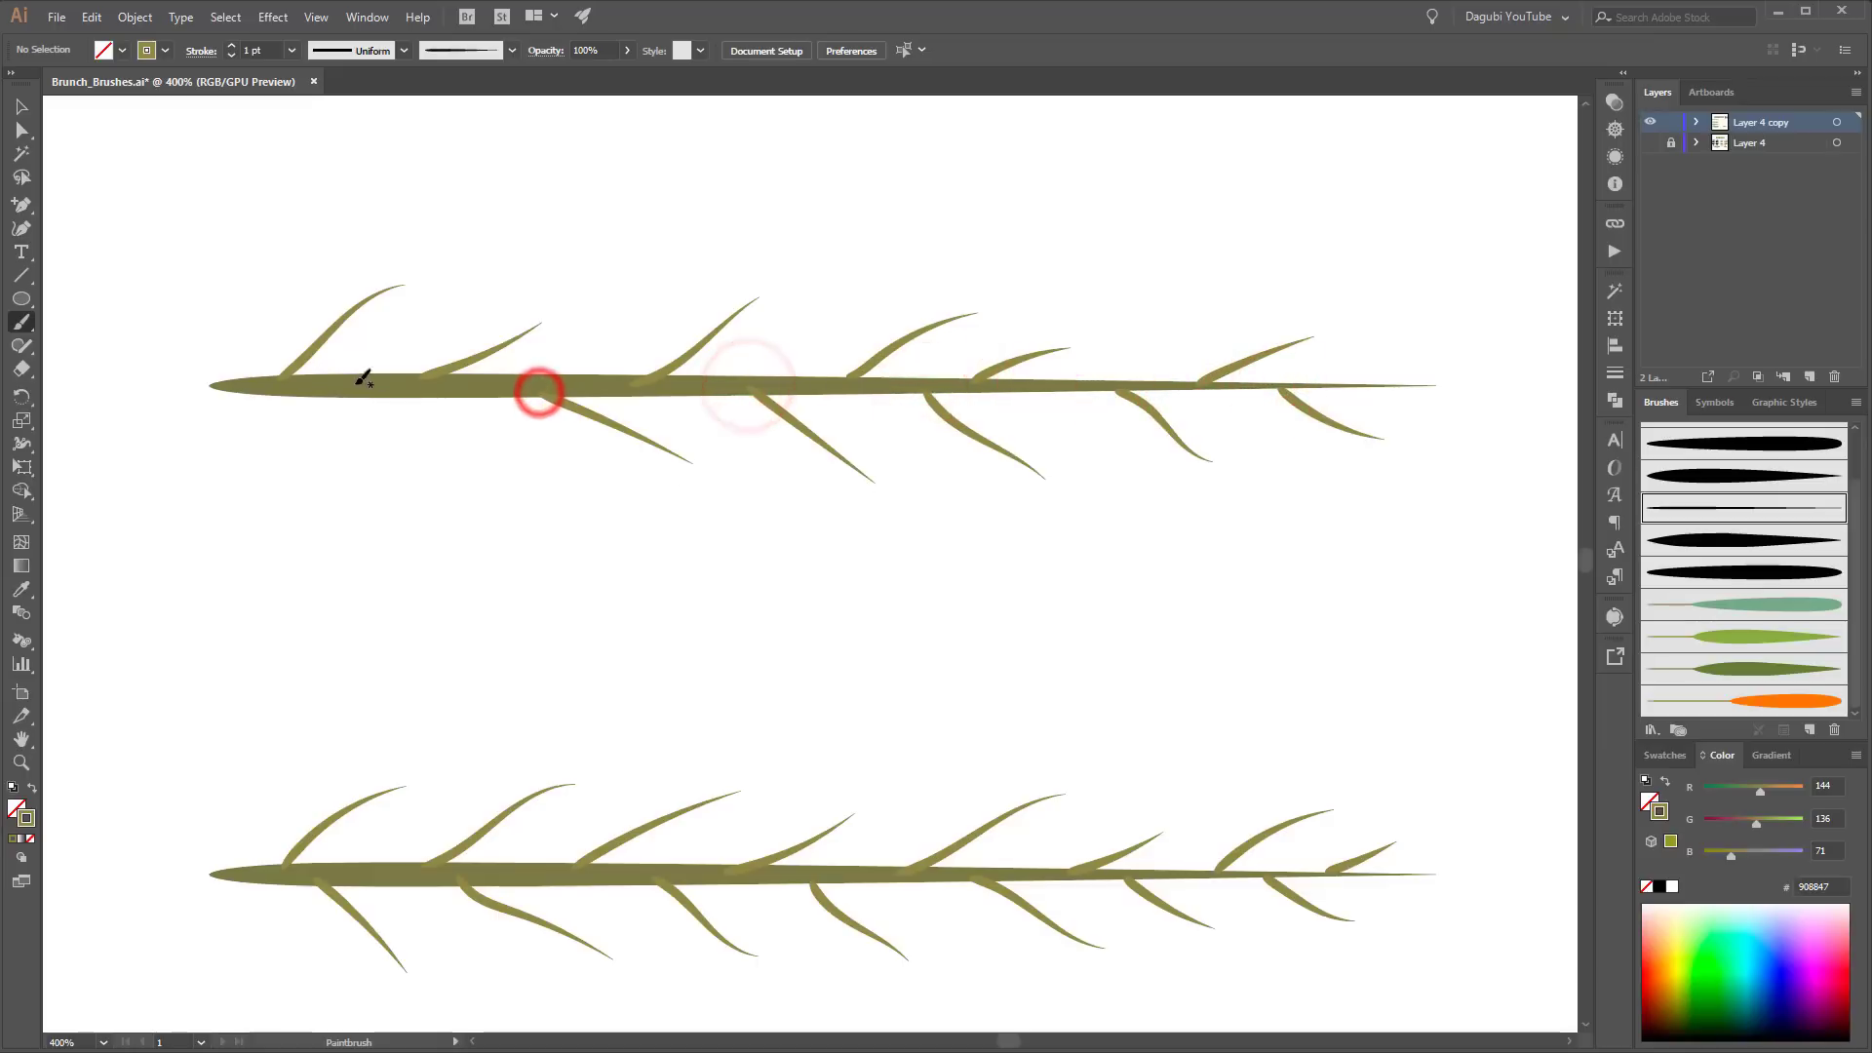
{"action": "left_click_drag", "start_coordinate": [351, 384], "coordinate": [476, 495]}
Step: Set the Paintbrush to the rounded leaf brush Art Brush 1 and pick up the teal swatch's colour
{"action": "key", "text": "ctrl+0"}
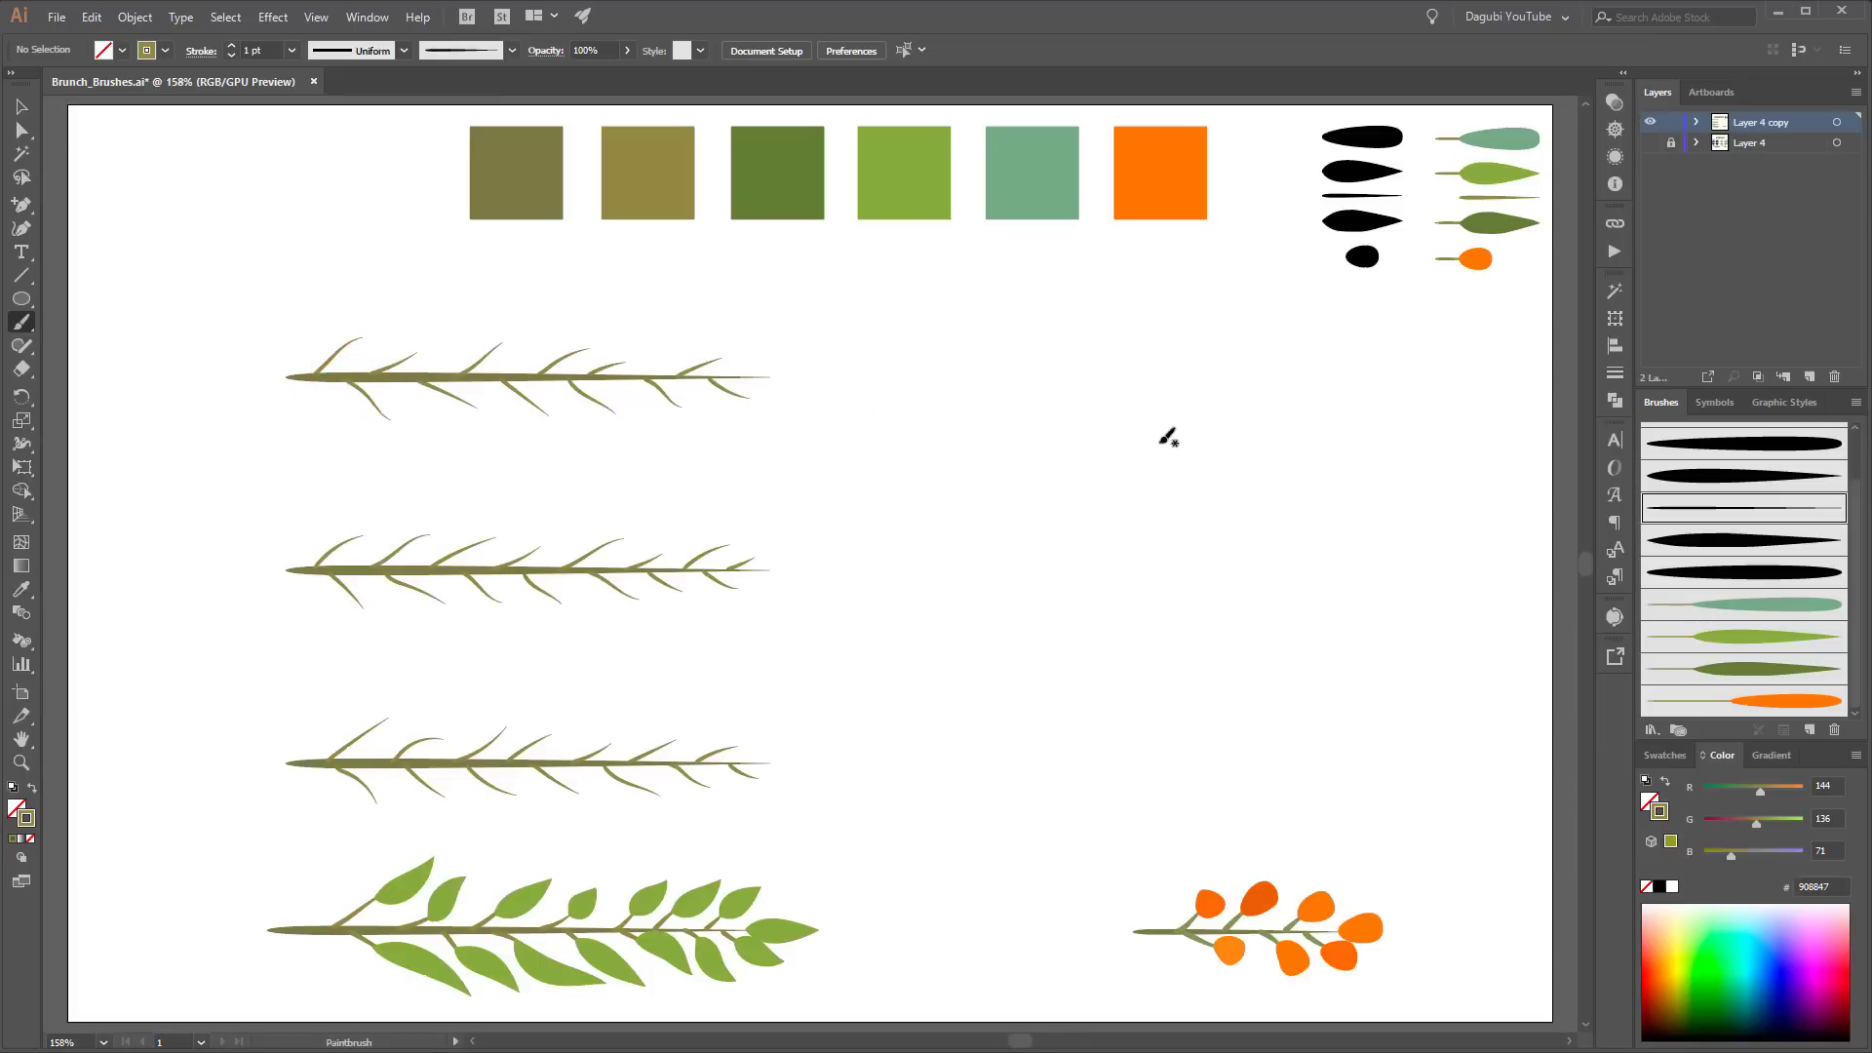
{"action": "left_click", "coordinate": [1765, 444]}
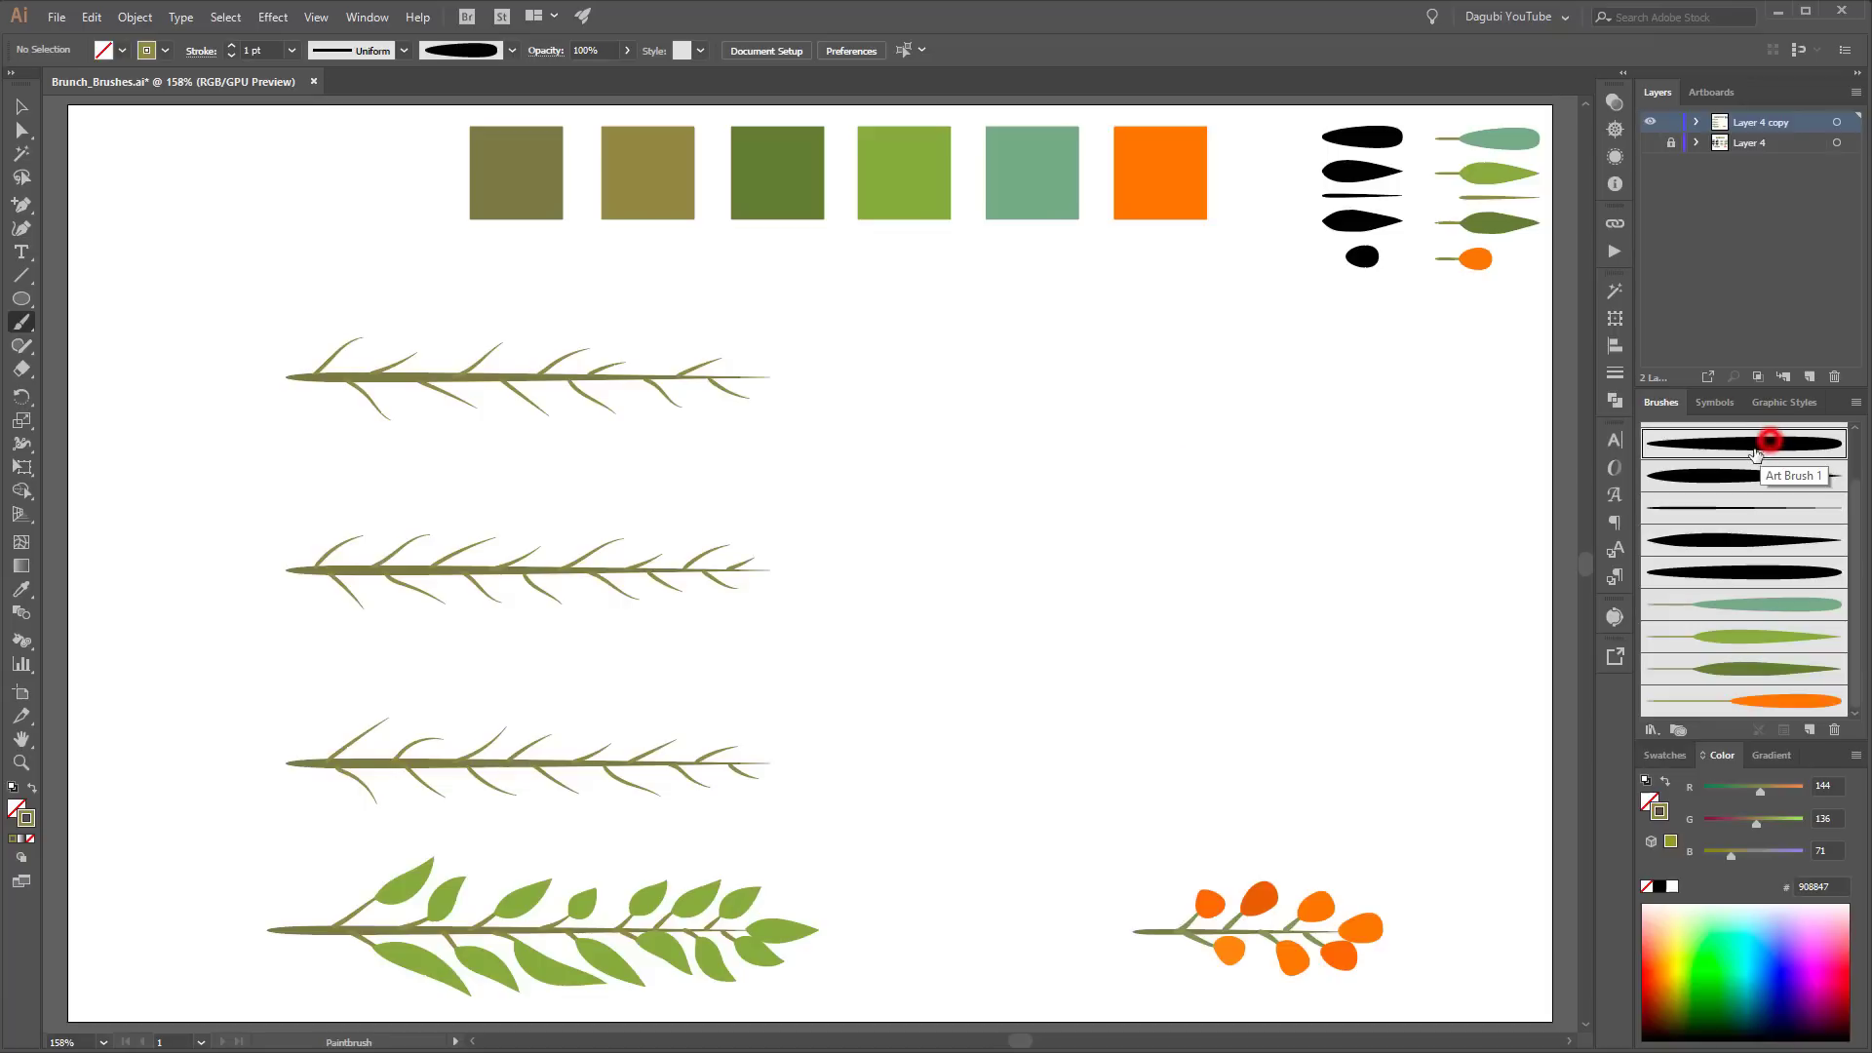
{"action": "left_click", "coordinate": [1046, 173], "text": "ctrl"}
{"action": "left_click_drag", "start_coordinate": [311, 323], "coordinate": [497, 468]}
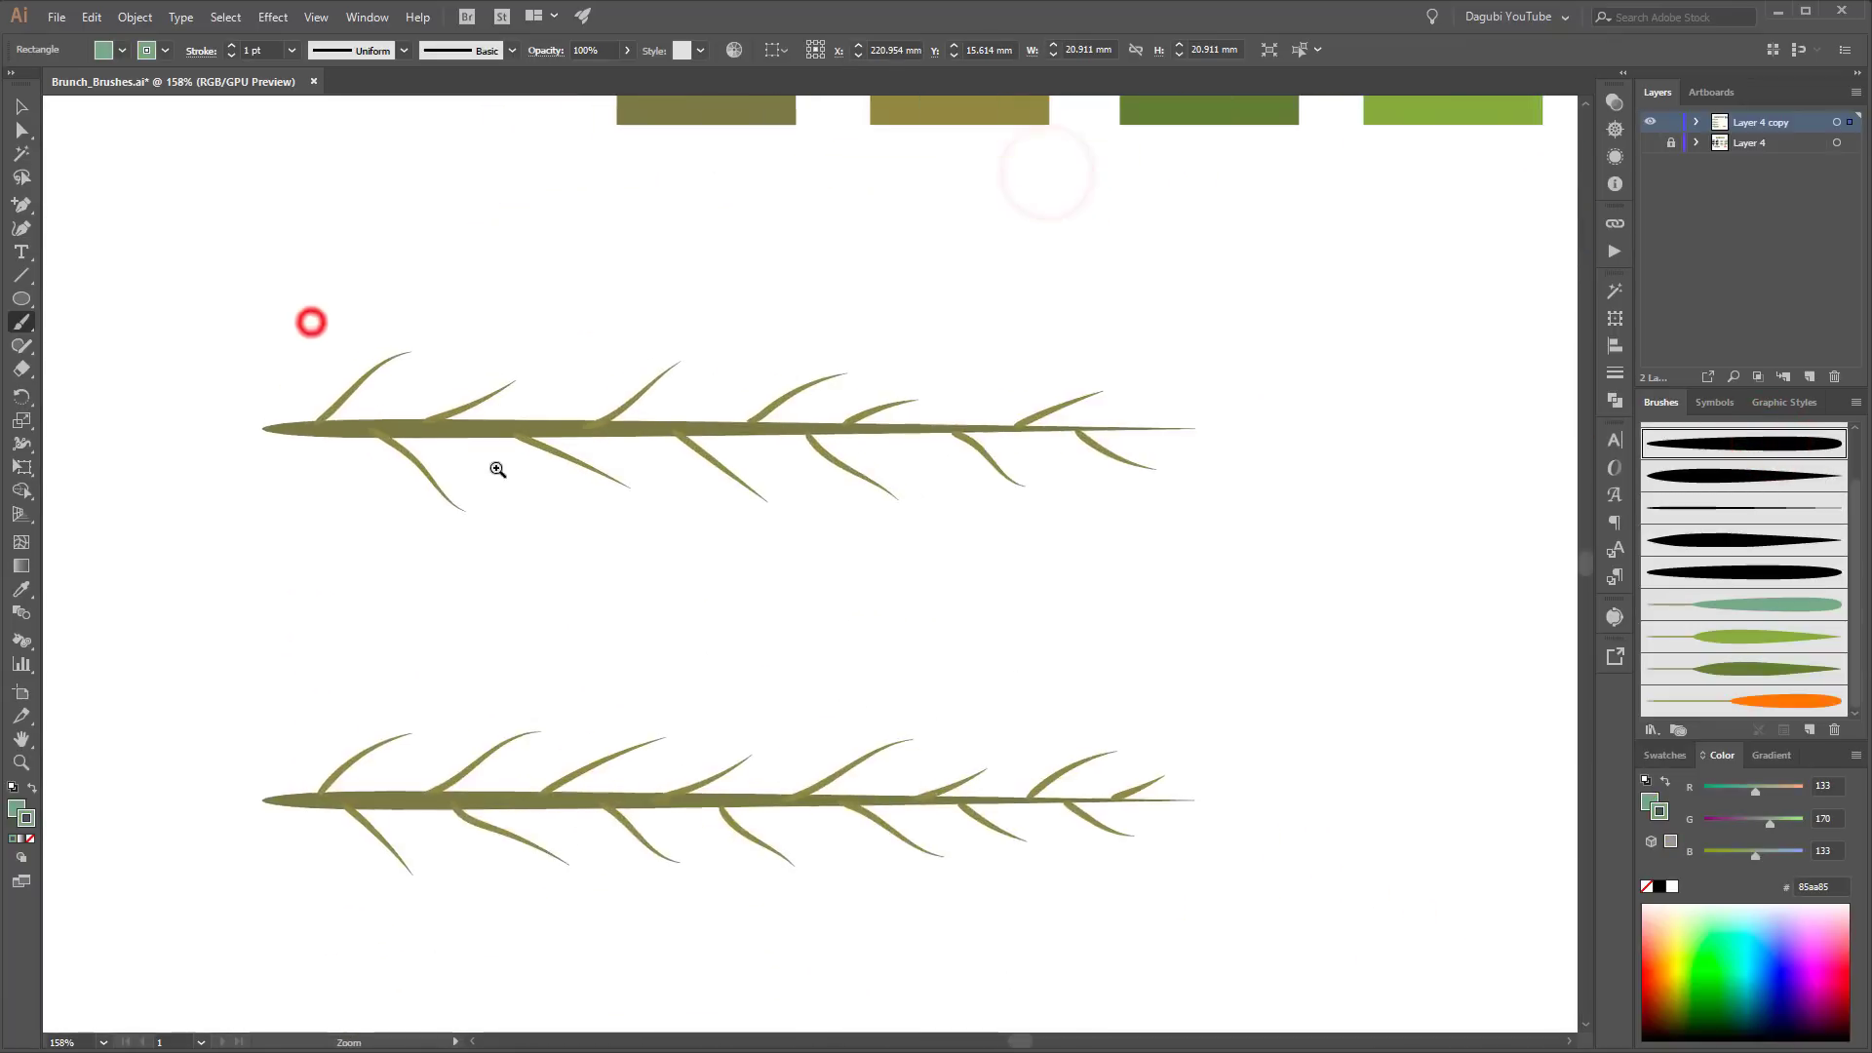
{"action": "left_click_drag", "start_coordinate": [560, 332], "coordinate": [556, 424]}
{"action": "mouse_move", "coordinate": [368, 495]}
{"action": "left_mouse_down"}
{"action": "mouse_move", "coordinate": [553, 382]}
{"action": "mouse_move", "coordinate": [540, 441]}
{"action": "mouse_move", "coordinate": [490, 443]}
{"action": "left_mouse_up"}
{"action": "left_click", "coordinate": [660, 403], "text": "ctrl"}
{"action": "key", "text": "ctrl+z"}
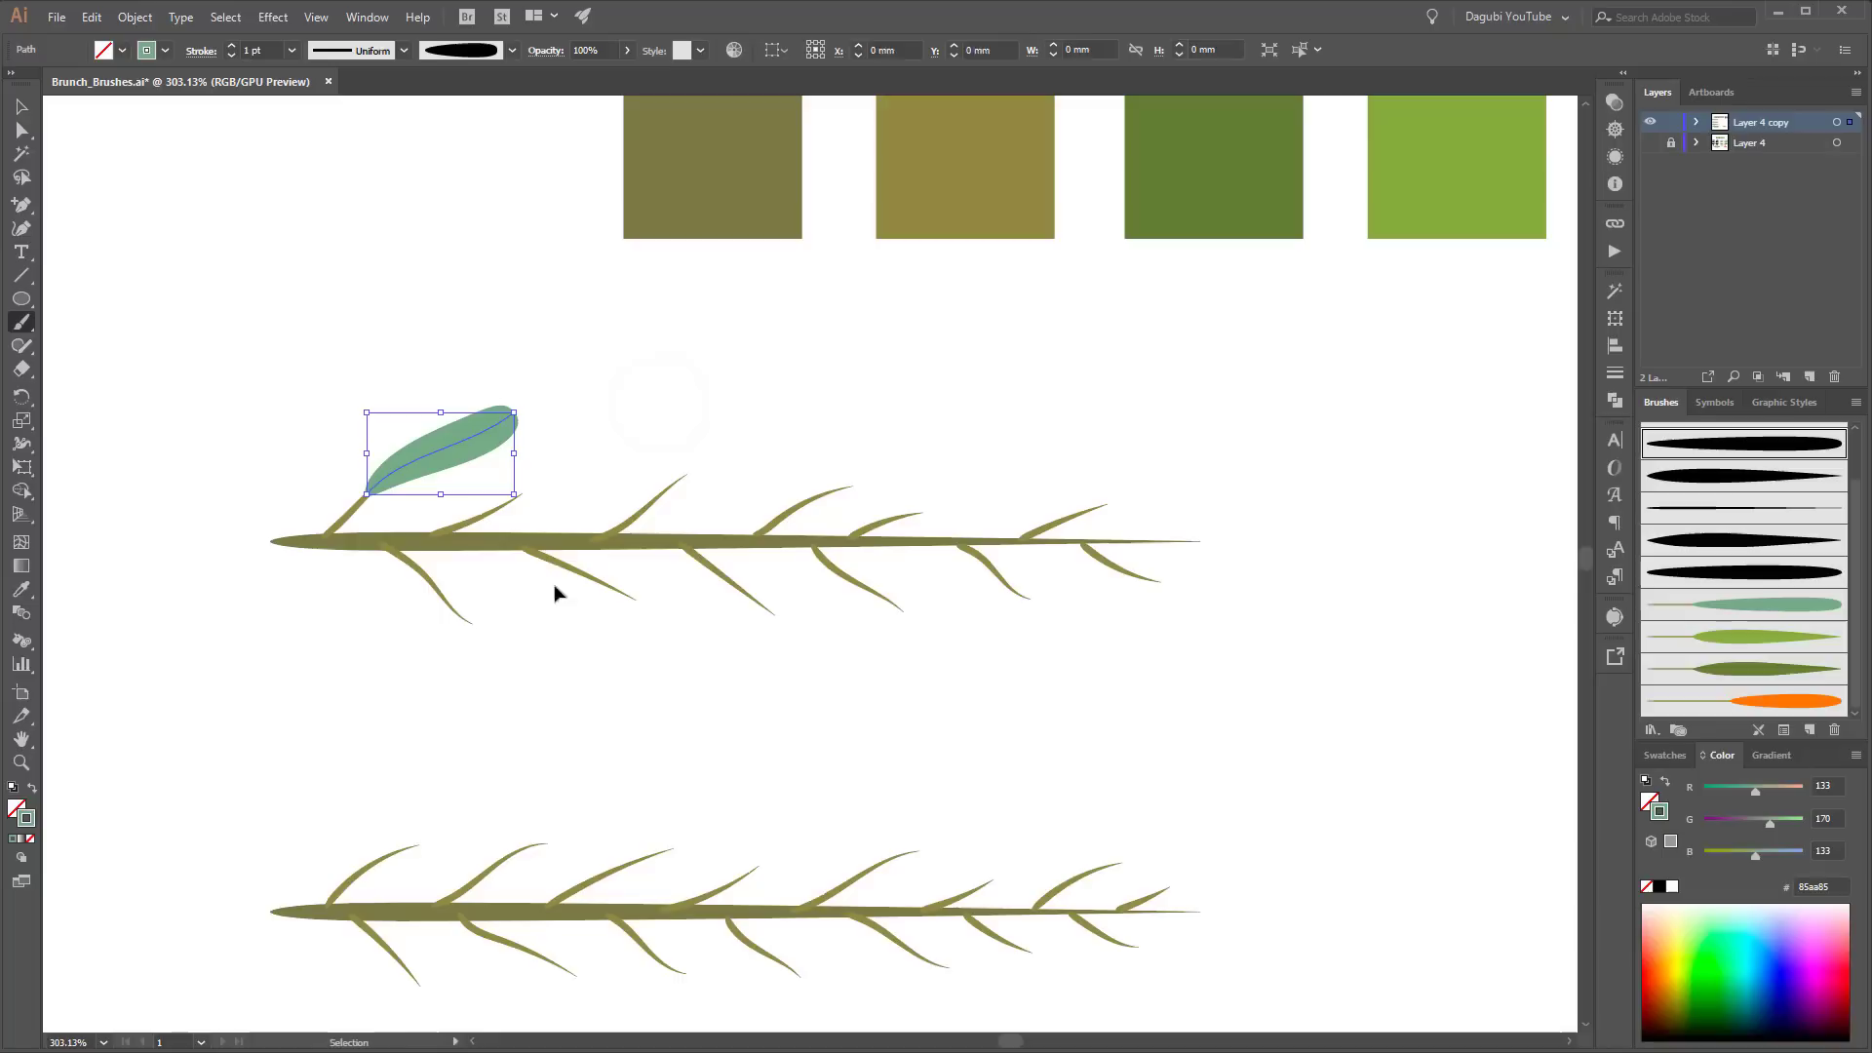
{"action": "key", "text": "ctrl+z"}
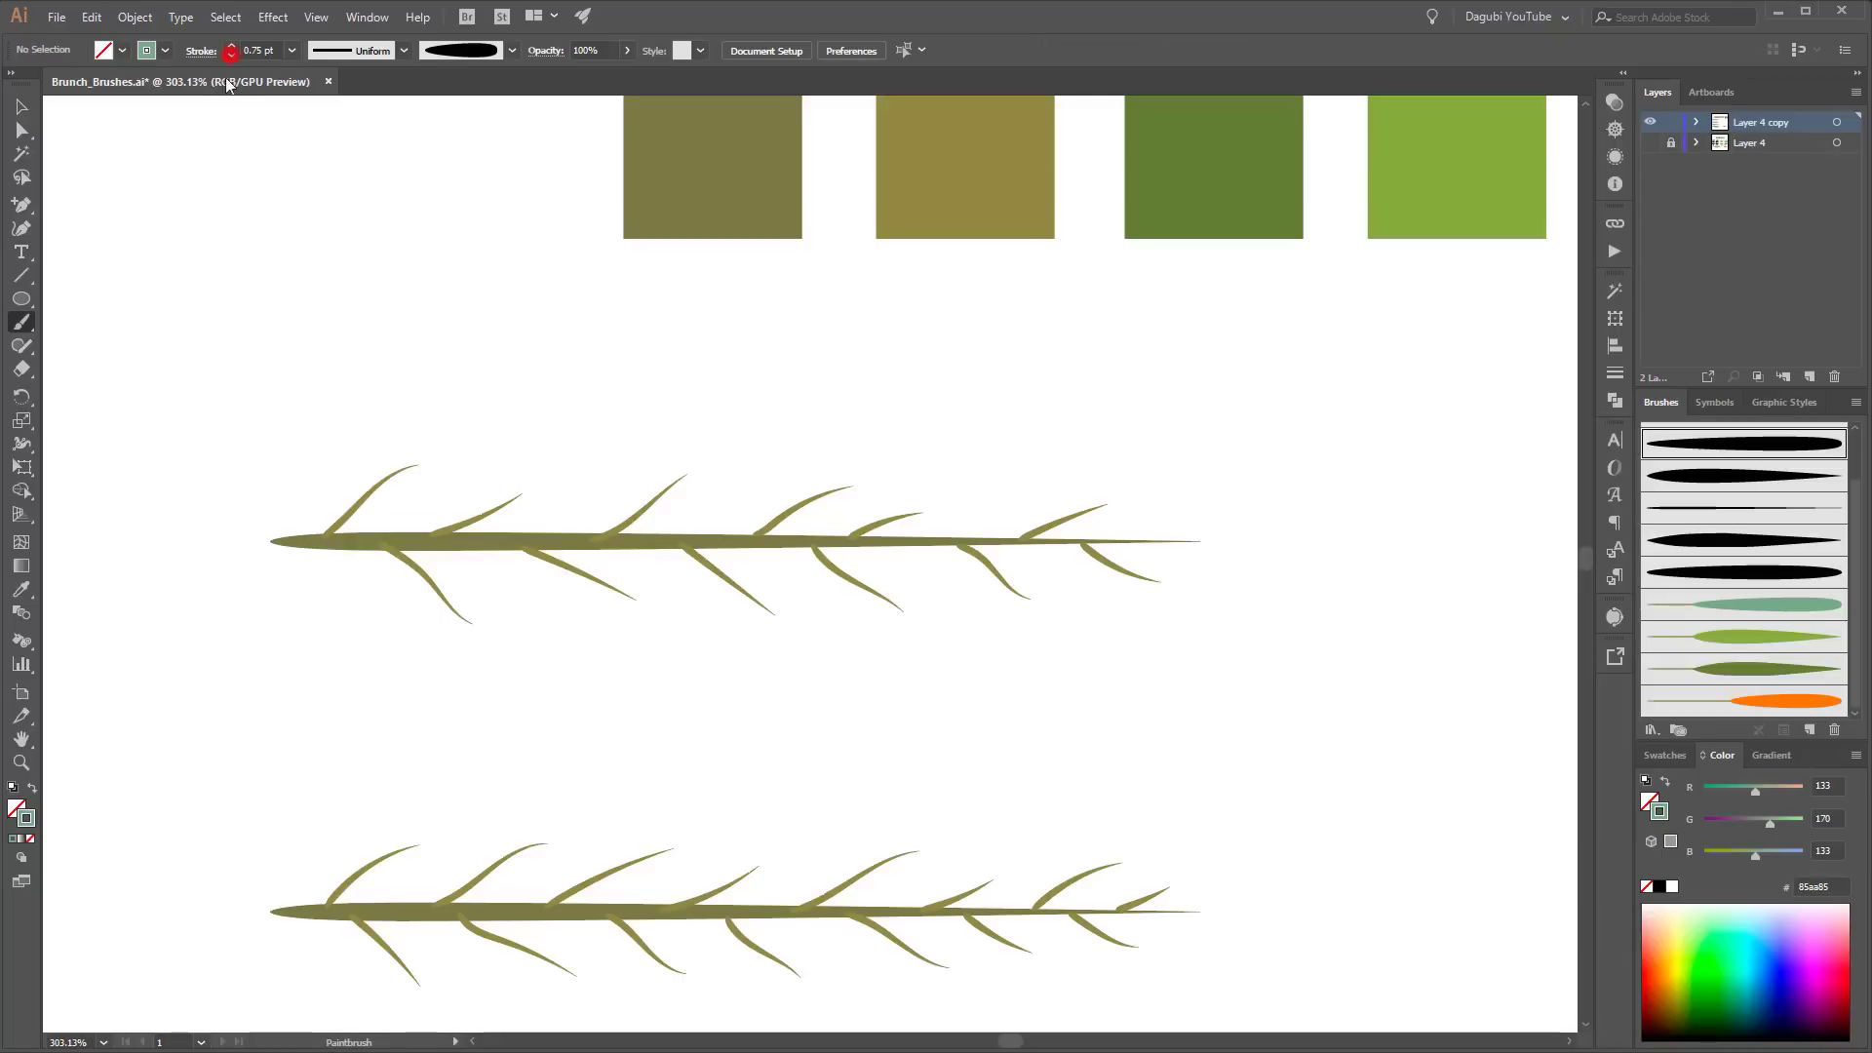
Step: Paint six 0.75 pt rounded teal leaves over the twigs above the uppermost stem
{"action": "left_click_drag", "start_coordinate": [398, 472], "coordinate": [476, 431]}
{"action": "left_click_drag", "start_coordinate": [484, 510], "coordinate": [588, 441]}
{"action": "left_click_drag", "start_coordinate": [644, 508], "coordinate": [743, 444]}
{"action": "mouse_move", "coordinate": [790, 509]}
{"action": "left_mouse_down"}
{"action": "mouse_move", "coordinate": [902, 461]}
{"action": "mouse_move", "coordinate": [970, 480]}
{"action": "mouse_move", "coordinate": [993, 466]}
{"action": "left_mouse_up"}
{"action": "left_click_drag", "start_coordinate": [1065, 519], "coordinate": [1168, 474]}
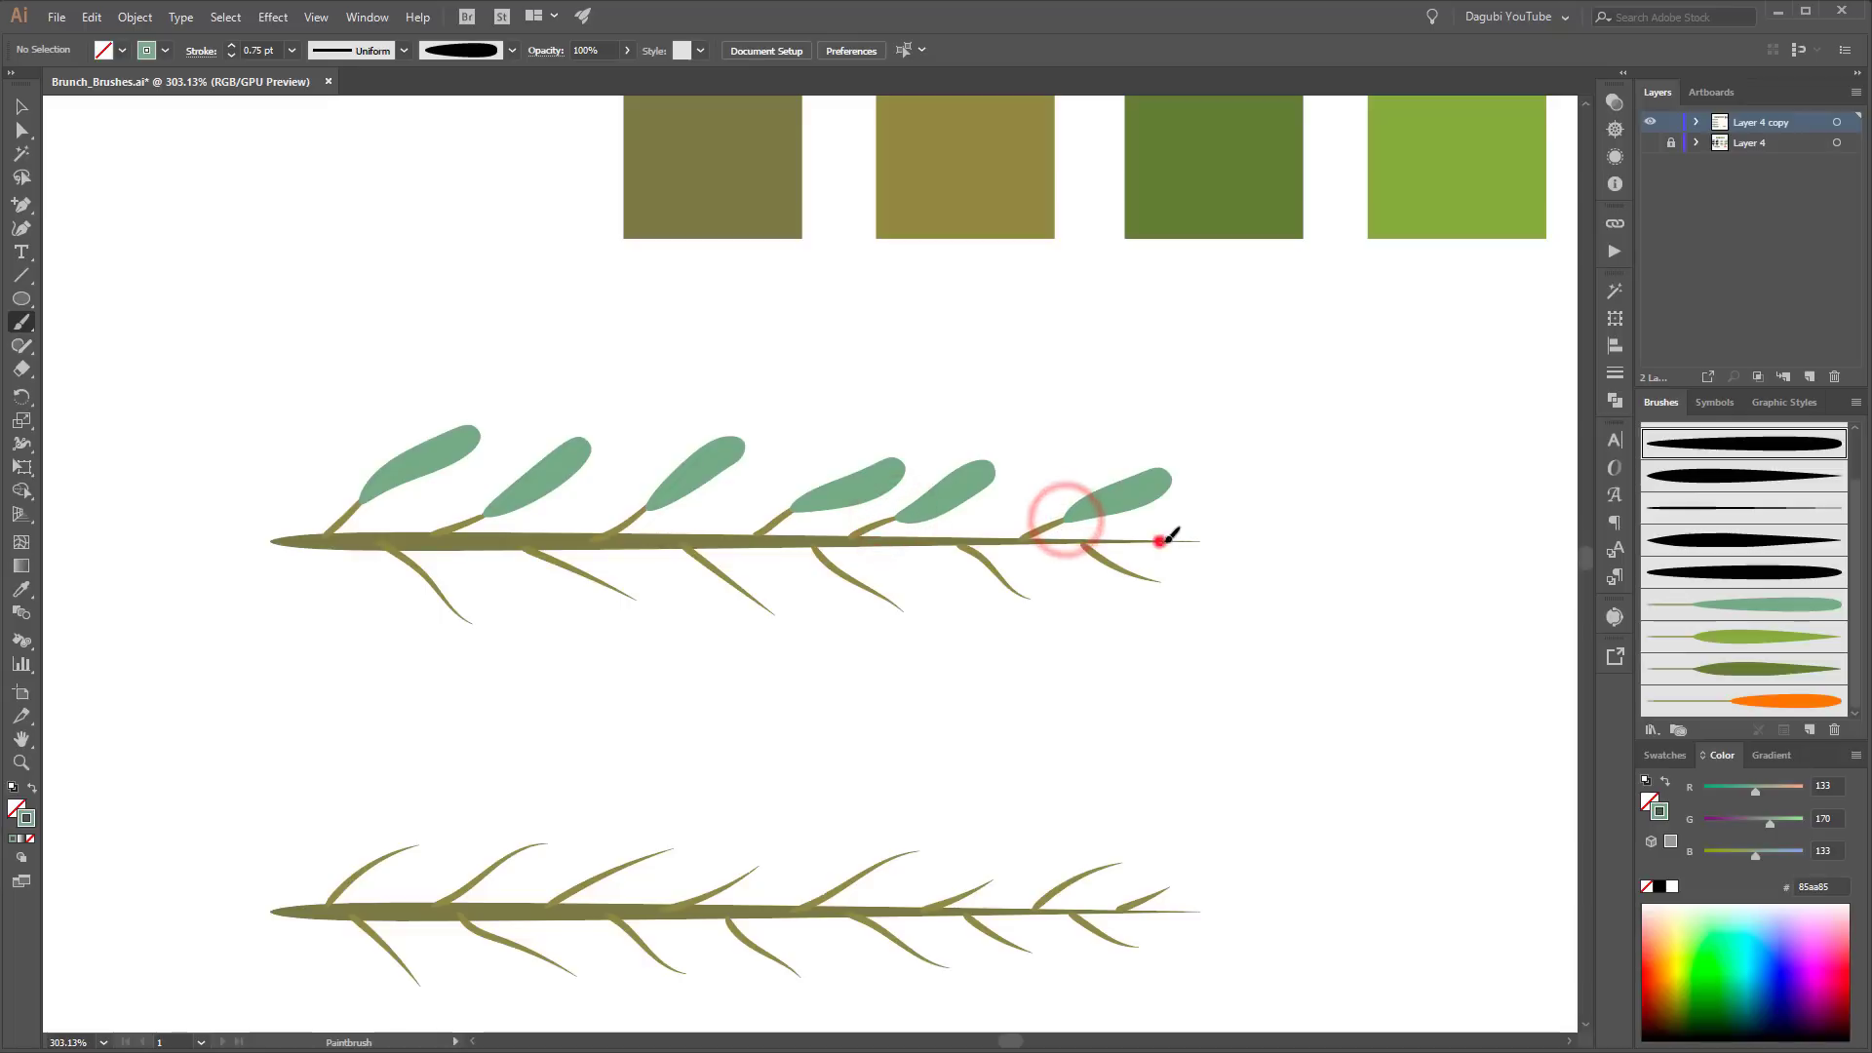
Step: Paint a 0.75 pt rounded teal leaf at the uppermost stem's tip and six more over the twigs below it
{"action": "left_click_drag", "start_coordinate": [1160, 540], "coordinate": [1292, 538]}
{"action": "left_click_drag", "start_coordinate": [1118, 568], "coordinate": [1240, 613]}
{"action": "left_click_drag", "start_coordinate": [986, 561], "coordinate": [1077, 618]}
{"action": "left_click_drag", "start_coordinate": [848, 578], "coordinate": [944, 644]}
{"action": "left_click_drag", "start_coordinate": [748, 581], "coordinate": [825, 648]}
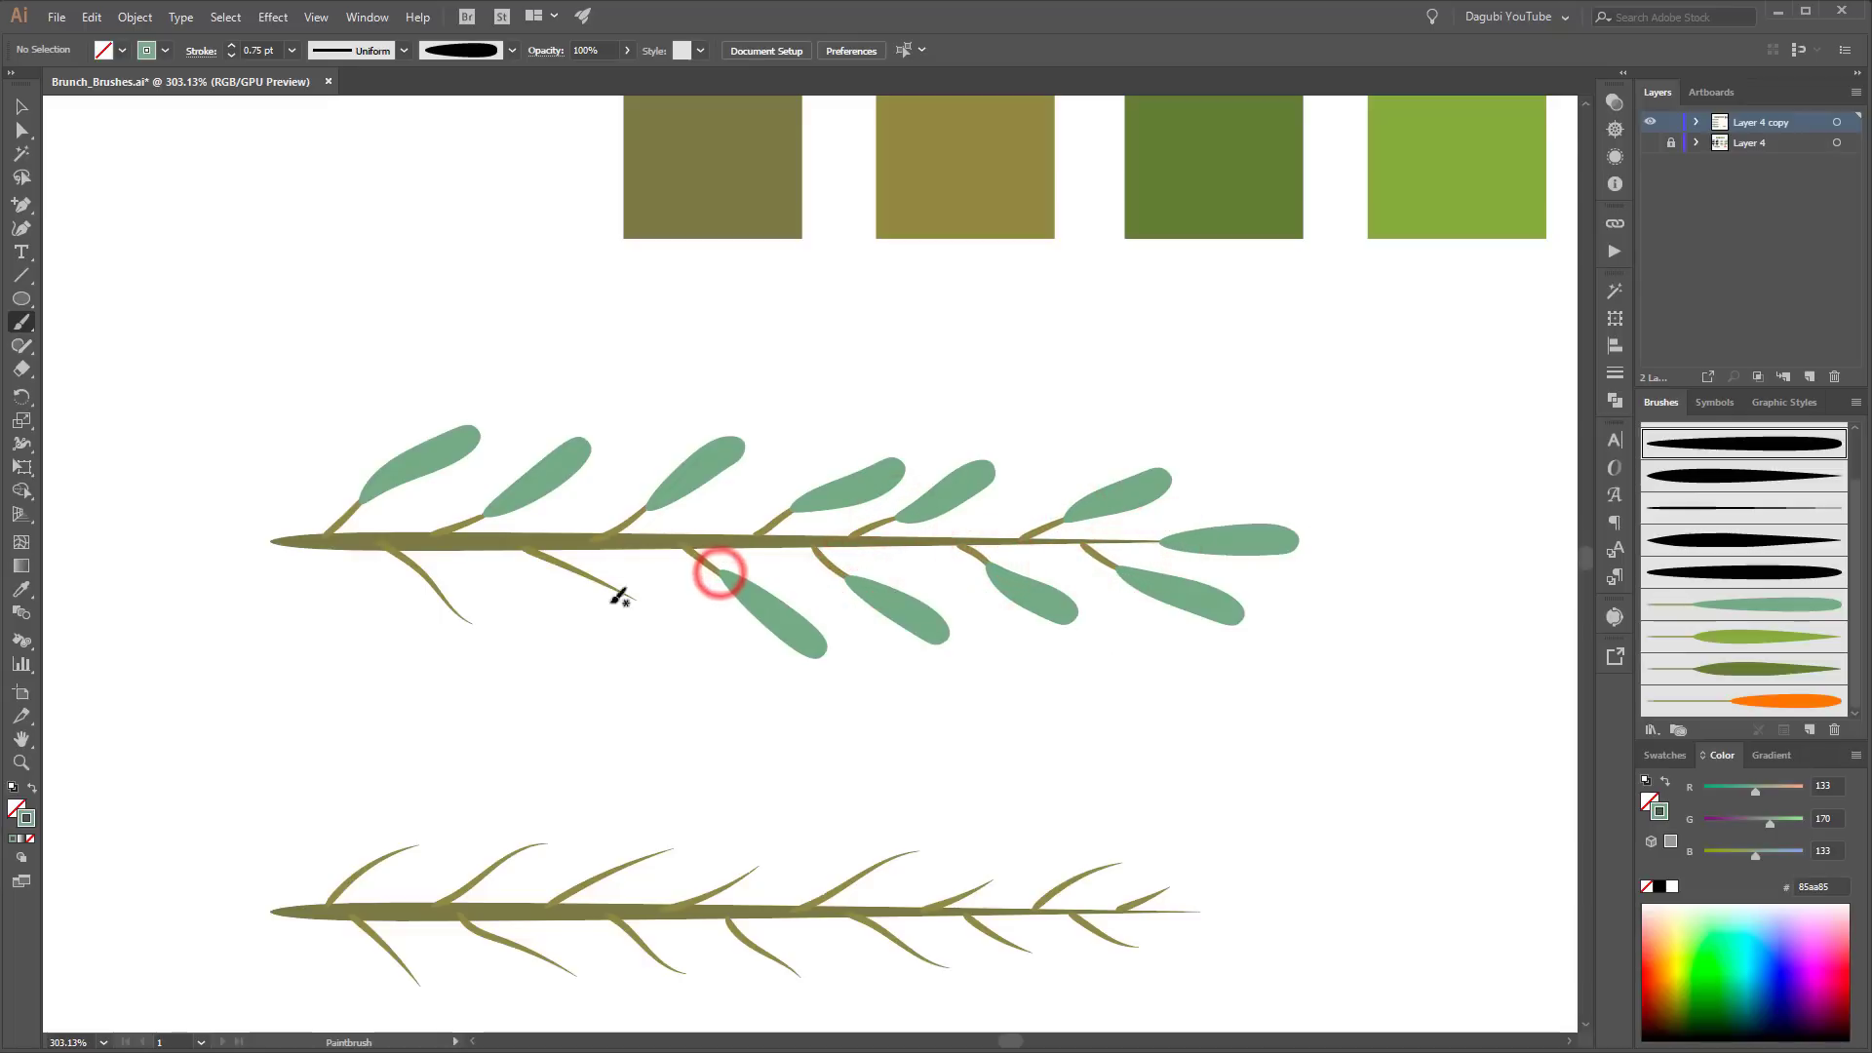
{"action": "left_click_drag", "start_coordinate": [585, 571], "coordinate": [690, 634]}
{"action": "left_click_drag", "start_coordinate": [431, 573], "coordinate": [538, 661]}
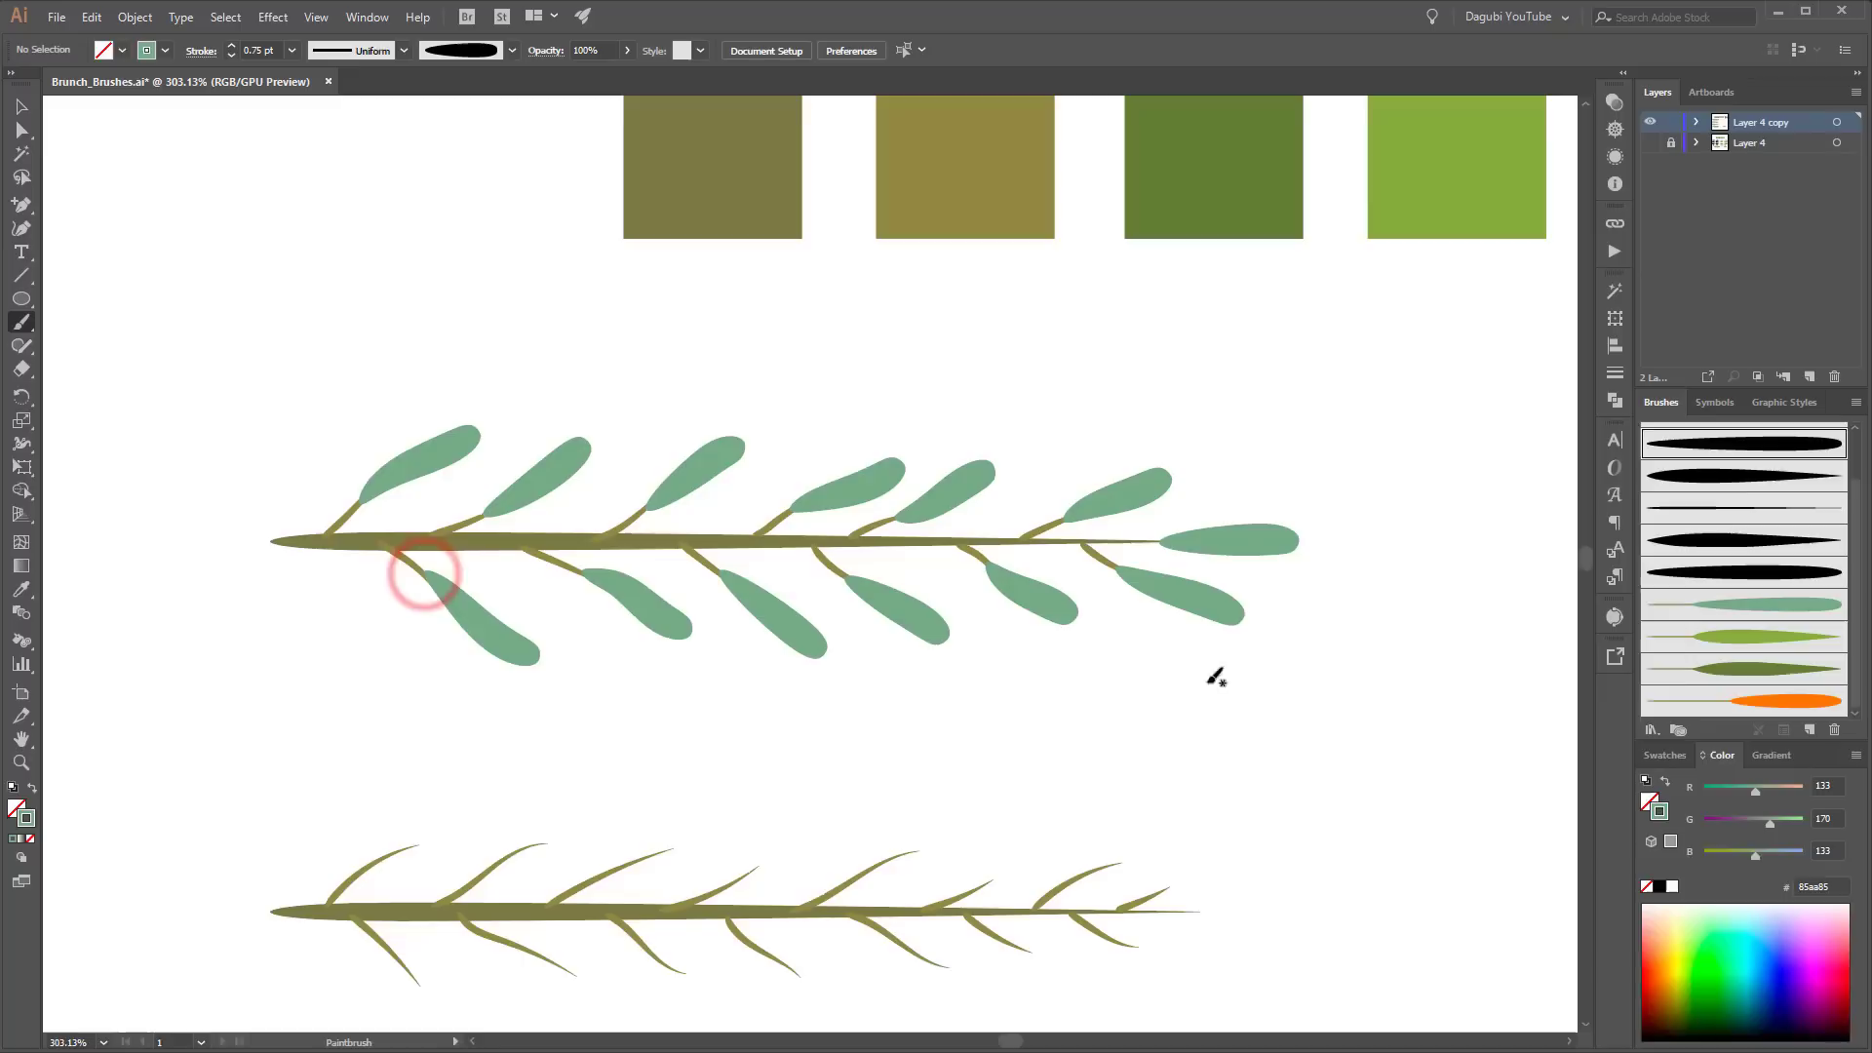
Step: Paint eight pointed leaves in the light green swatch's colour over the twigs above the middle stem, using the second leaf brush
{"action": "left_click_drag", "start_coordinate": [1307, 390], "coordinate": [948, 612]}
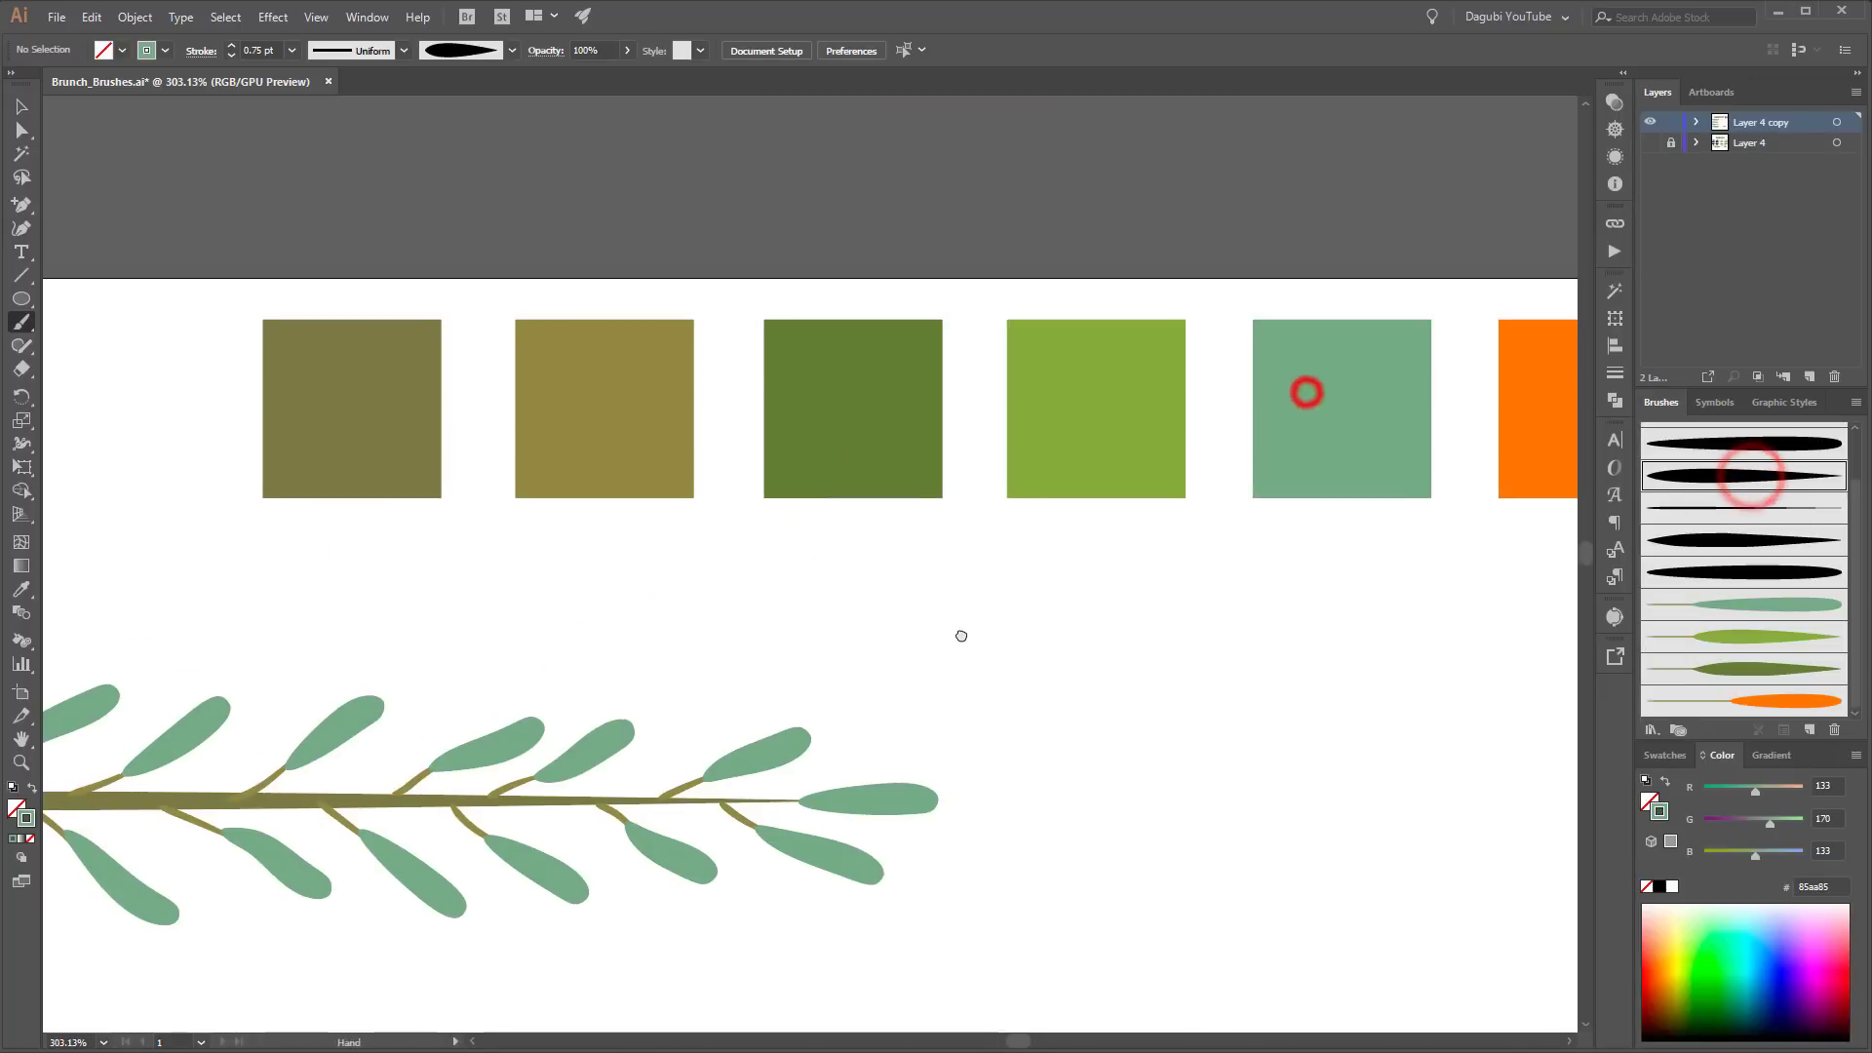
{"action": "left_click", "coordinate": [1134, 440], "text": "ctrl"}
{"action": "left_click_drag", "start_coordinate": [1126, 782], "coordinate": [1332, 395]}
{"action": "left_click_drag", "start_coordinate": [1117, 627], "coordinate": [1245, 501]}
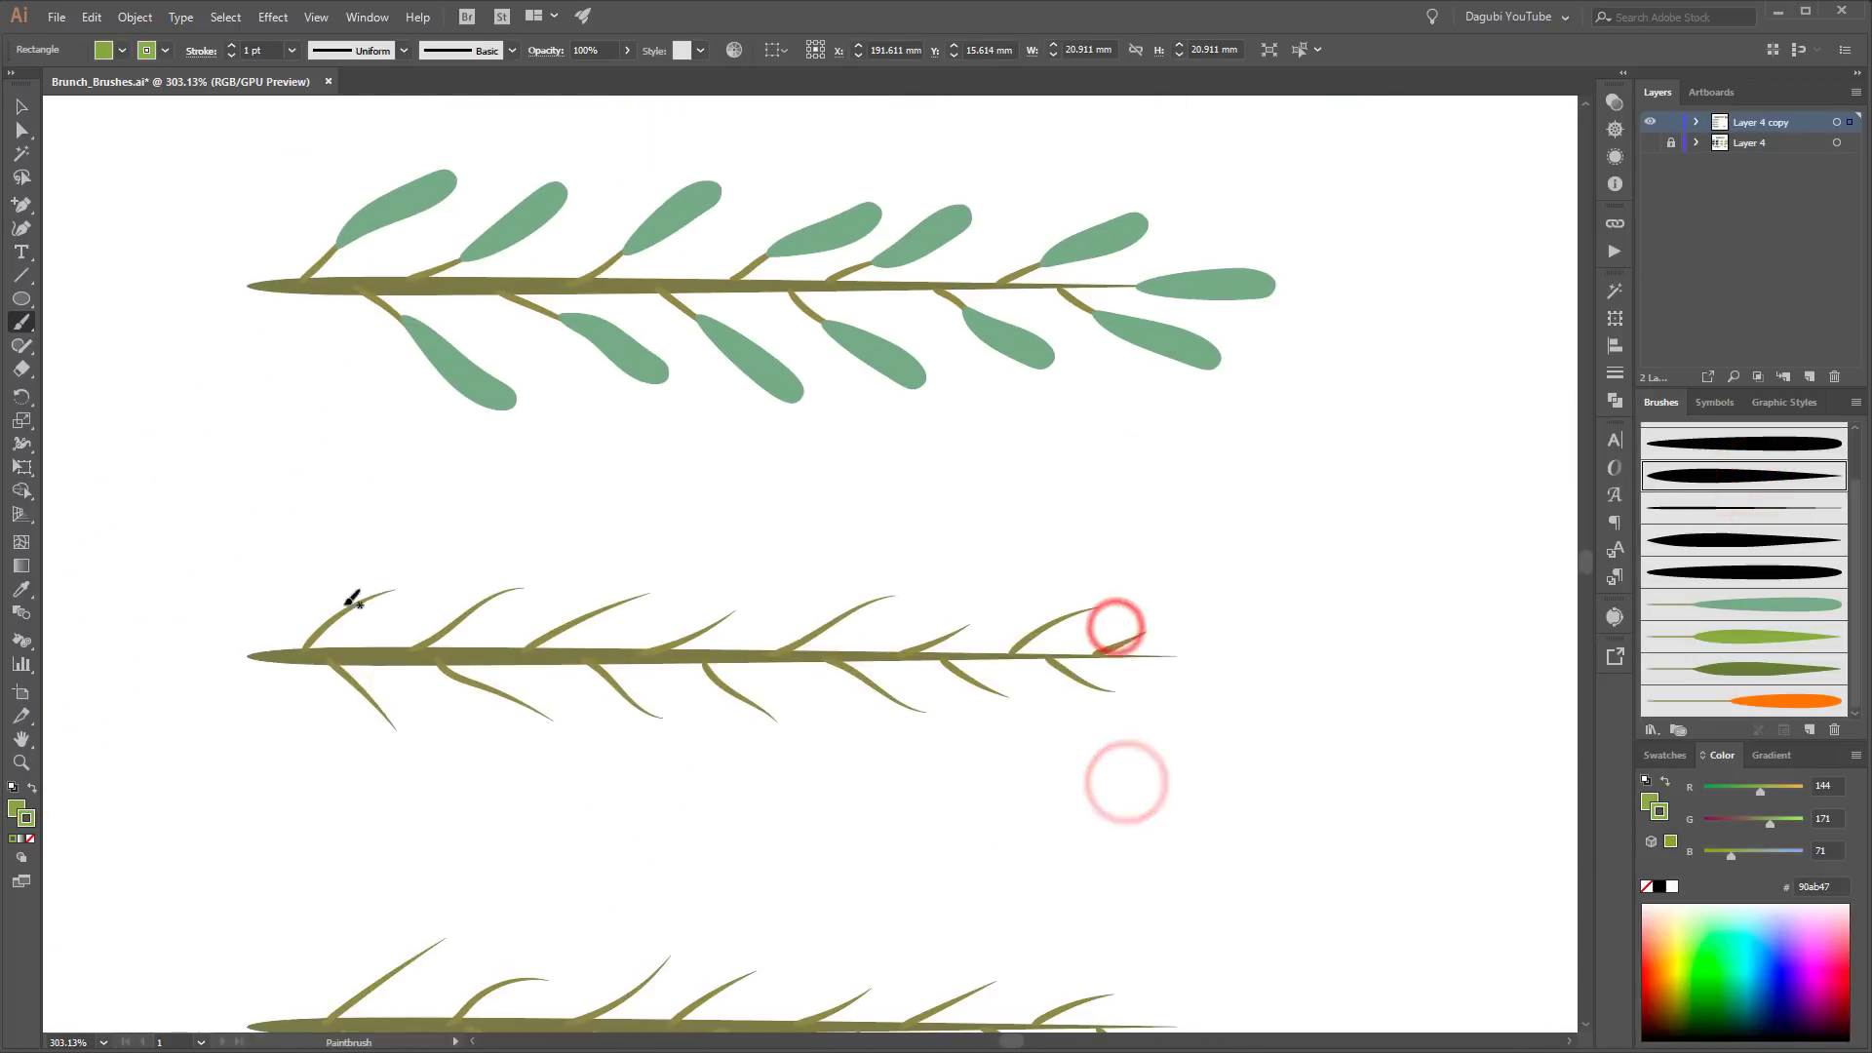
{"action": "left_click_drag", "start_coordinate": [330, 621], "coordinate": [458, 548]}
{"action": "mouse_move", "coordinate": [451, 618]}
{"action": "left_mouse_down"}
{"action": "mouse_move", "coordinate": [575, 570]}
{"action": "mouse_move", "coordinate": [958, 573]}
{"action": "left_mouse_up"}
{"action": "key", "text": "ctrl+z"}
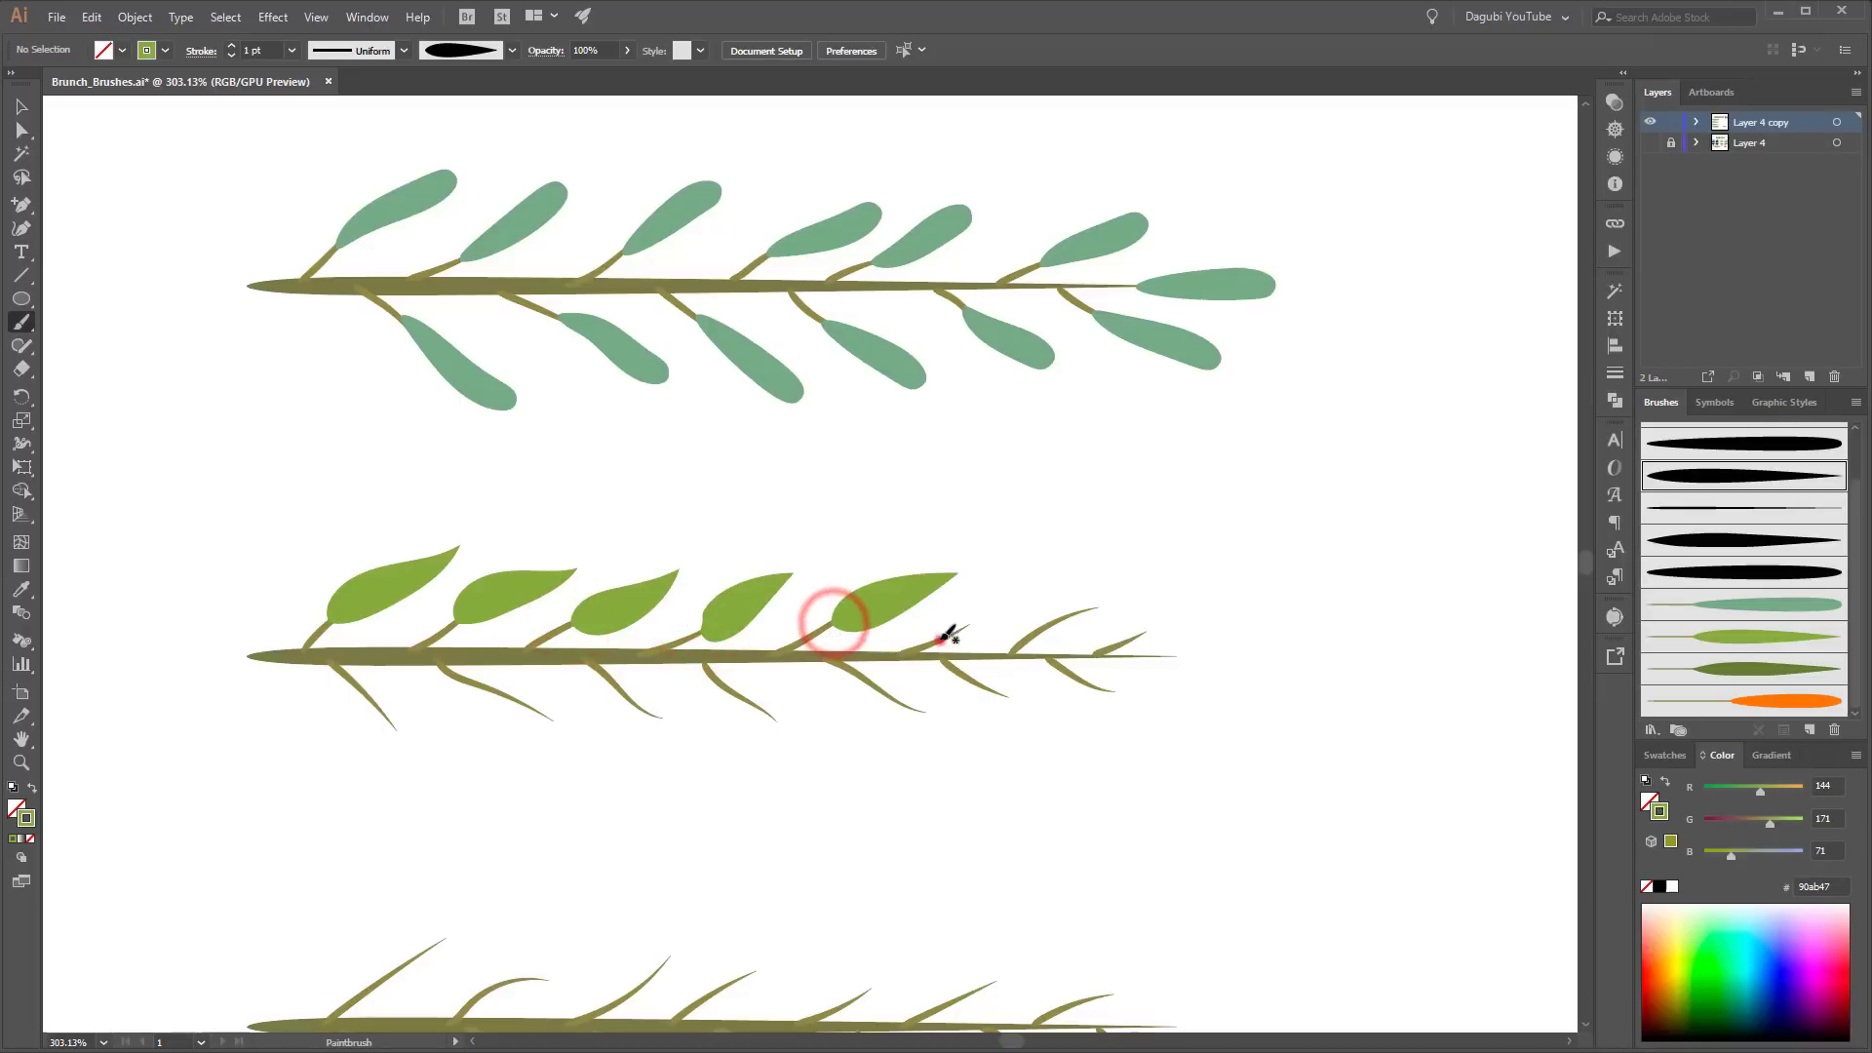
{"action": "mouse_move", "coordinate": [942, 639]}
{"action": "left_mouse_down"}
{"action": "mouse_move", "coordinate": [1031, 580]}
{"action": "mouse_move", "coordinate": [1212, 585]}
{"action": "left_mouse_up"}
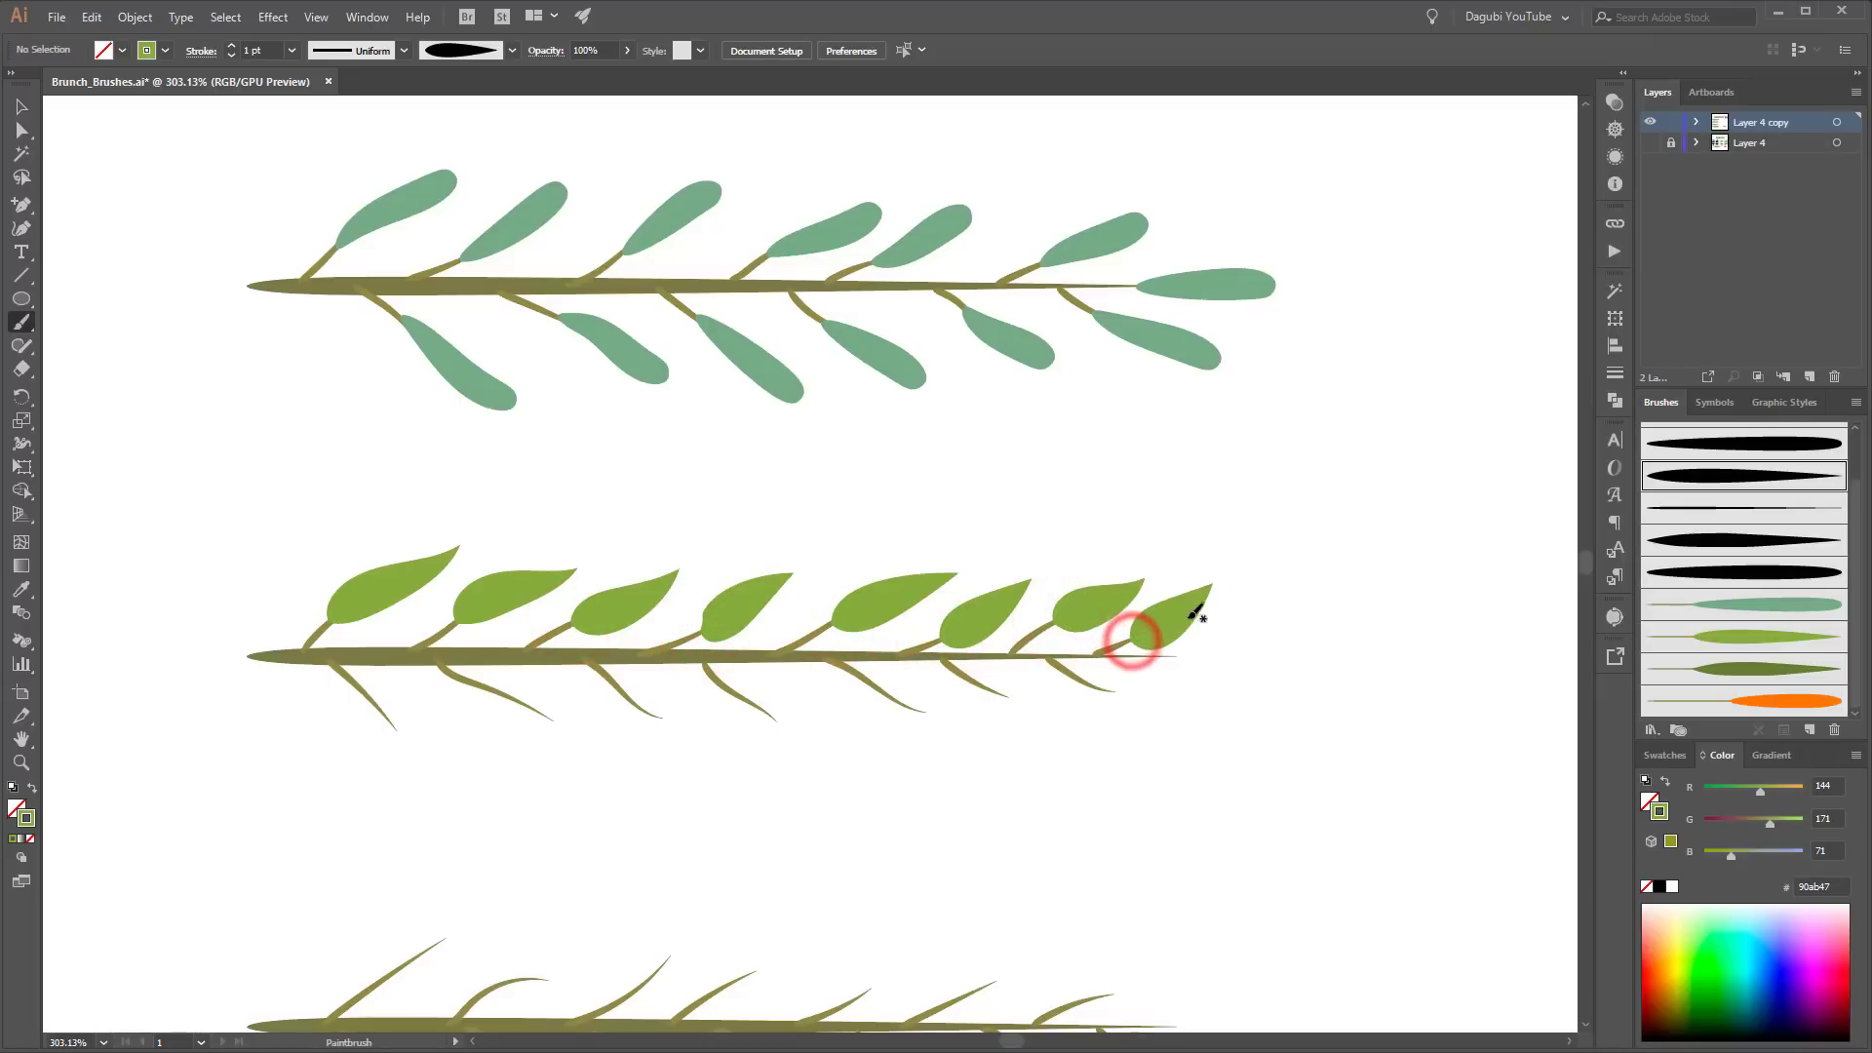
Step: Set the stroke of the last two light green leaves above the middle stem to 0.75 pt
{"action": "left_click", "coordinate": [1187, 624], "text": "ctrl"}
{"action": "left_click", "coordinate": [1104, 617], "text": "ctrl+shift"}
{"action": "left_click", "coordinate": [232, 57]}
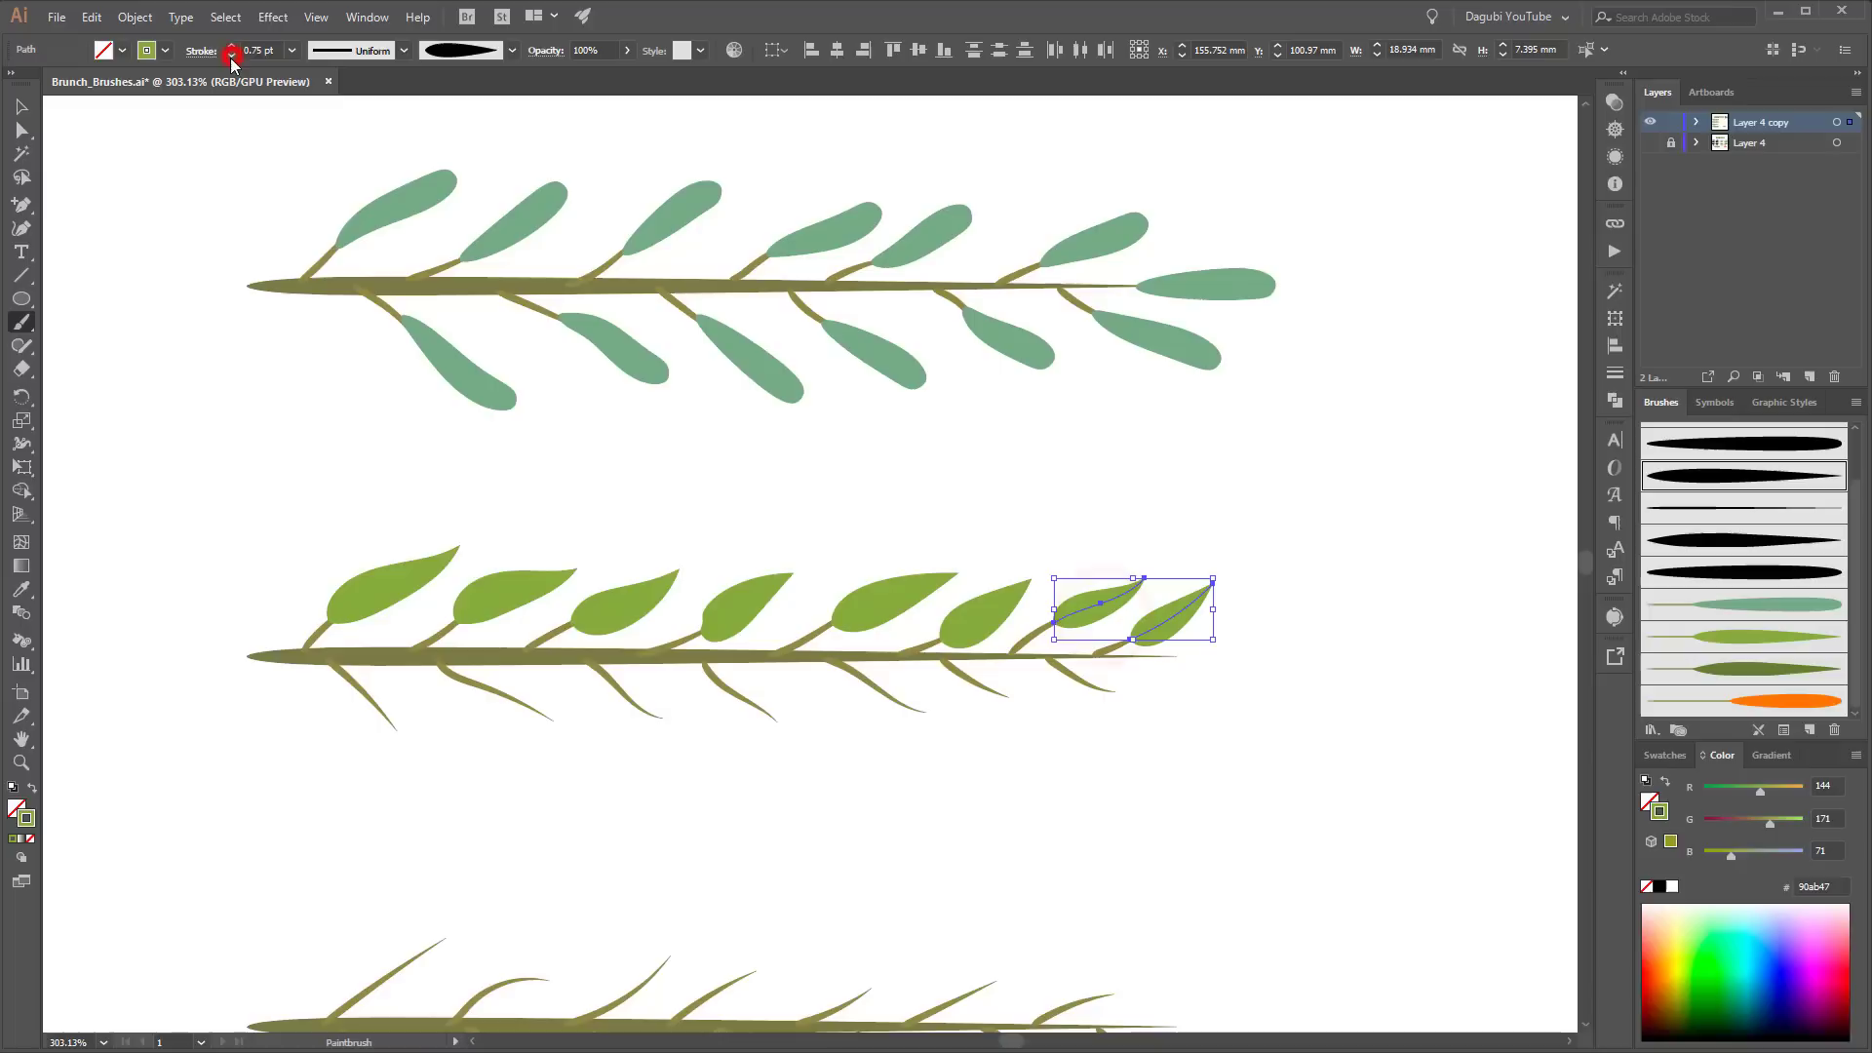
{"action": "left_click", "coordinate": [1354, 571], "text": "ctrl"}
Step: Paint a short 0.75 pt light green leaf at the middle stem's tip and two over the nearest twigs below it
{"action": "left_click_drag", "start_coordinate": [1158, 655], "coordinate": [1319, 648]}
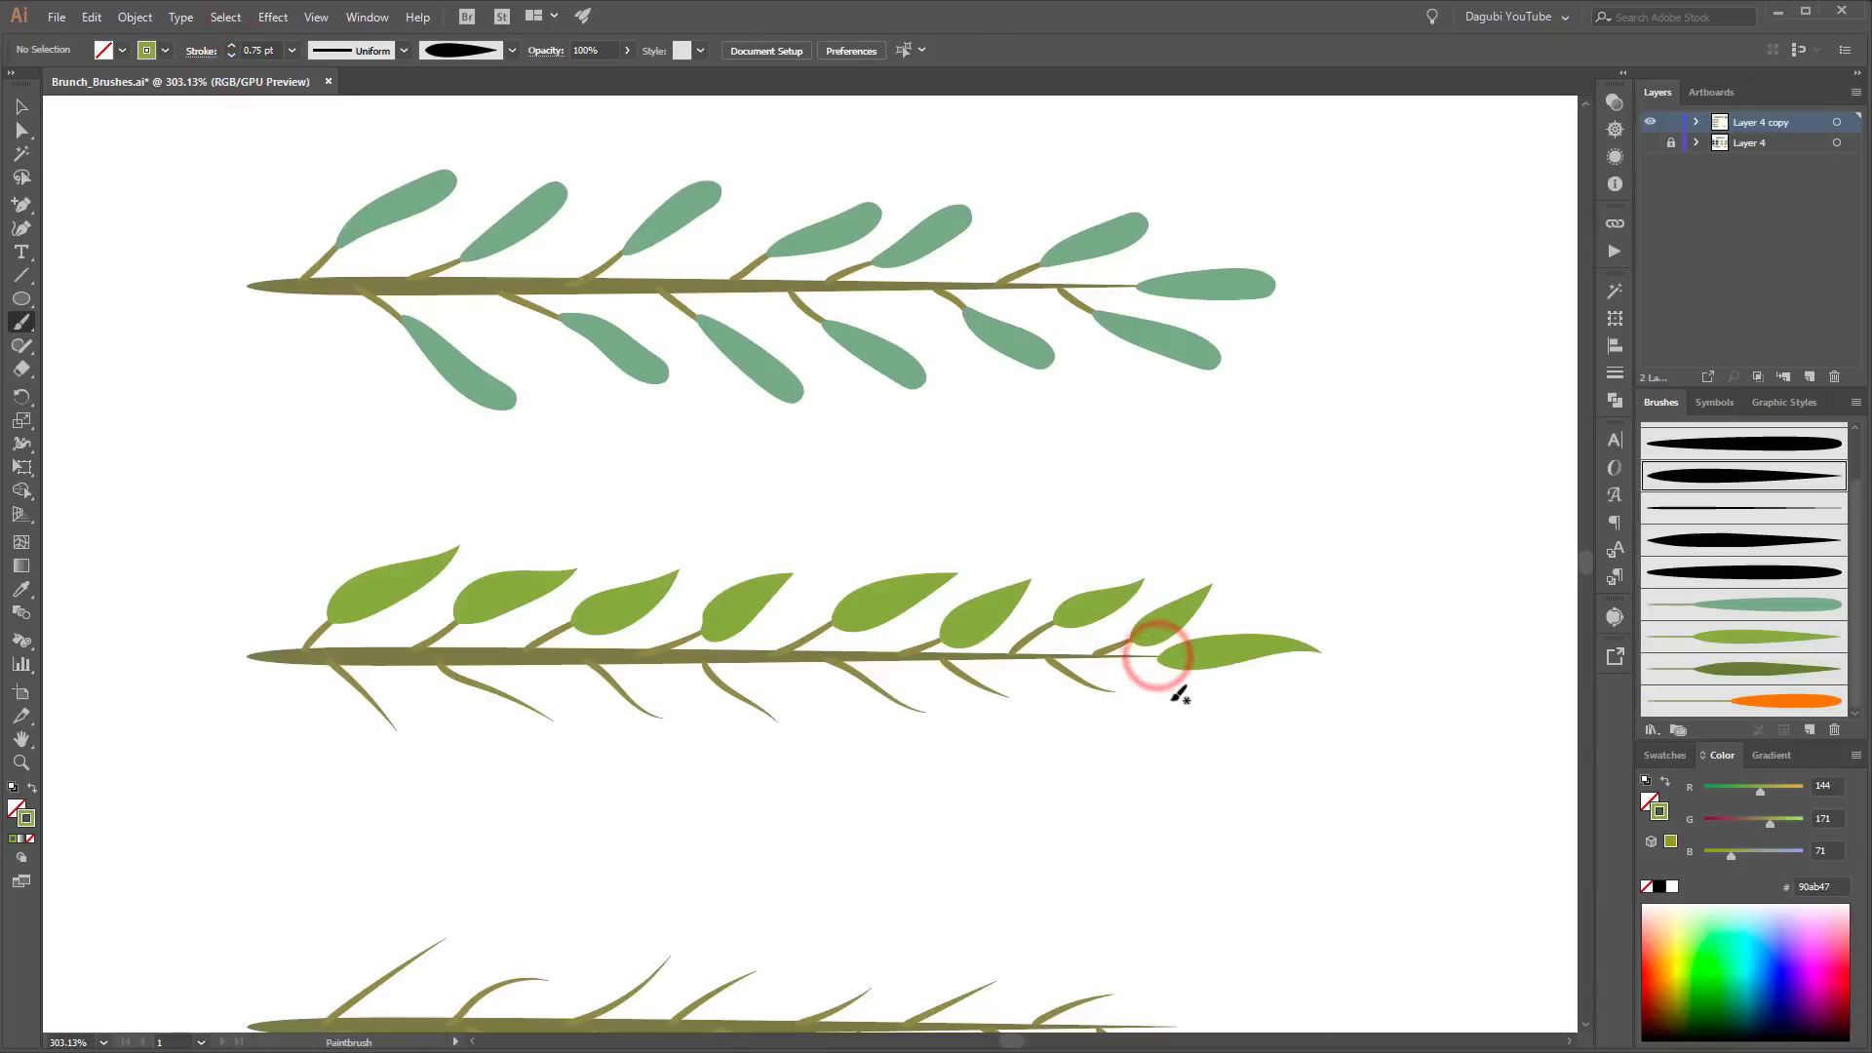
{"action": "key", "text": "ctrl+z"}
{"action": "left_click_drag", "start_coordinate": [1169, 655], "coordinate": [1275, 652]}
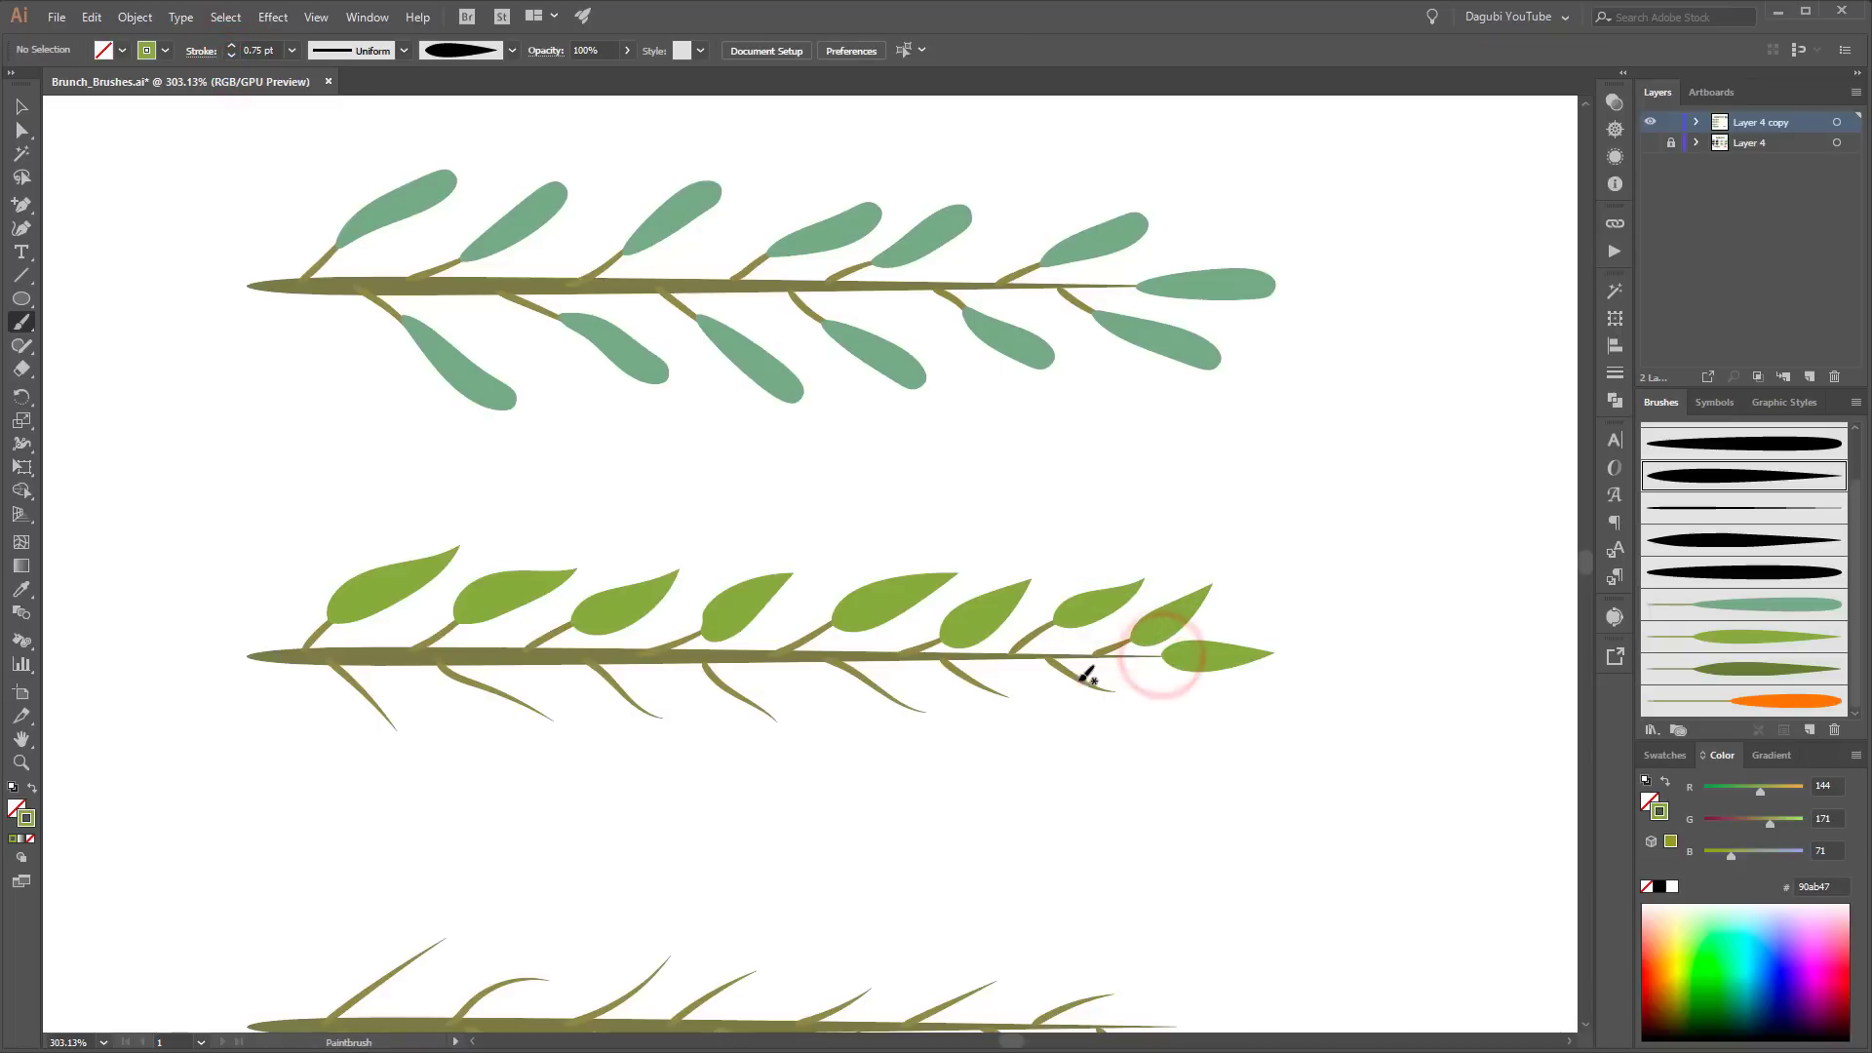
{"action": "left_click_drag", "start_coordinate": [977, 677], "coordinate": [1069, 723]}
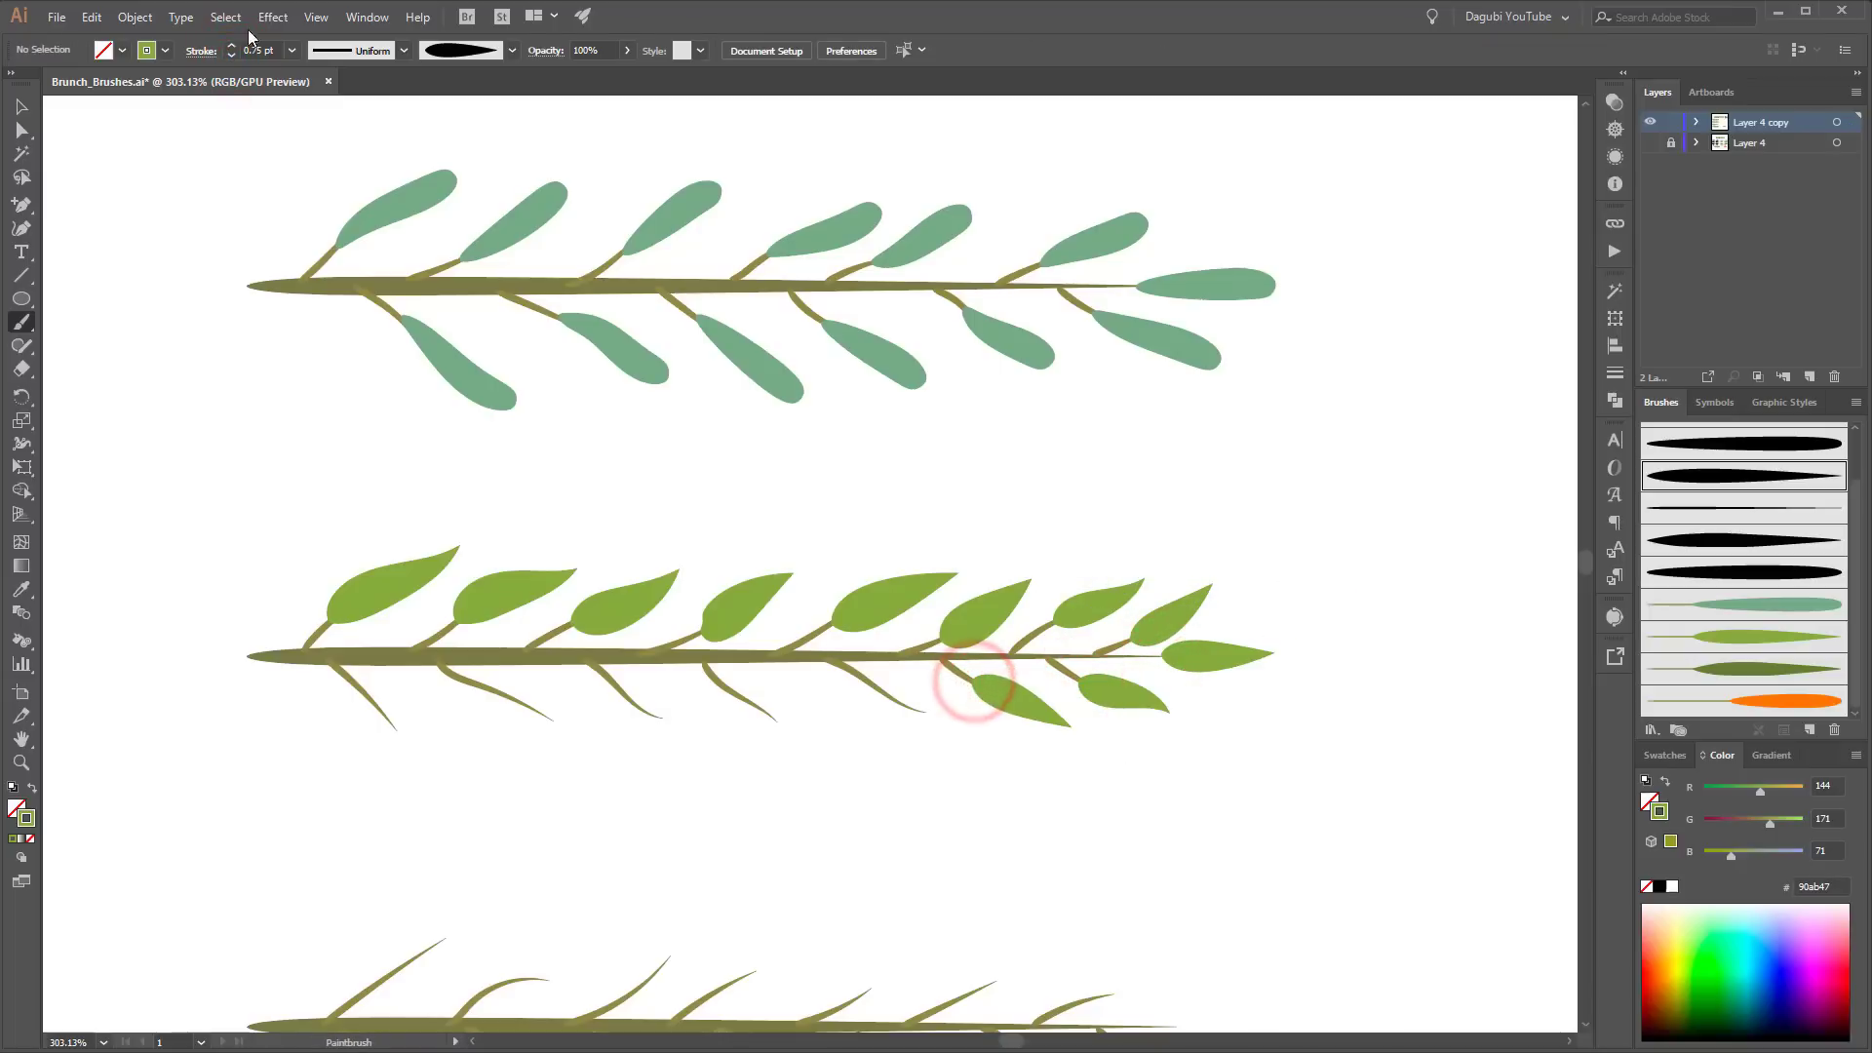
Step: Paint five 1 pt light green leaves over the remaining twigs below the middle stem
{"action": "left_click_drag", "start_coordinate": [927, 710], "coordinate": [975, 738]}
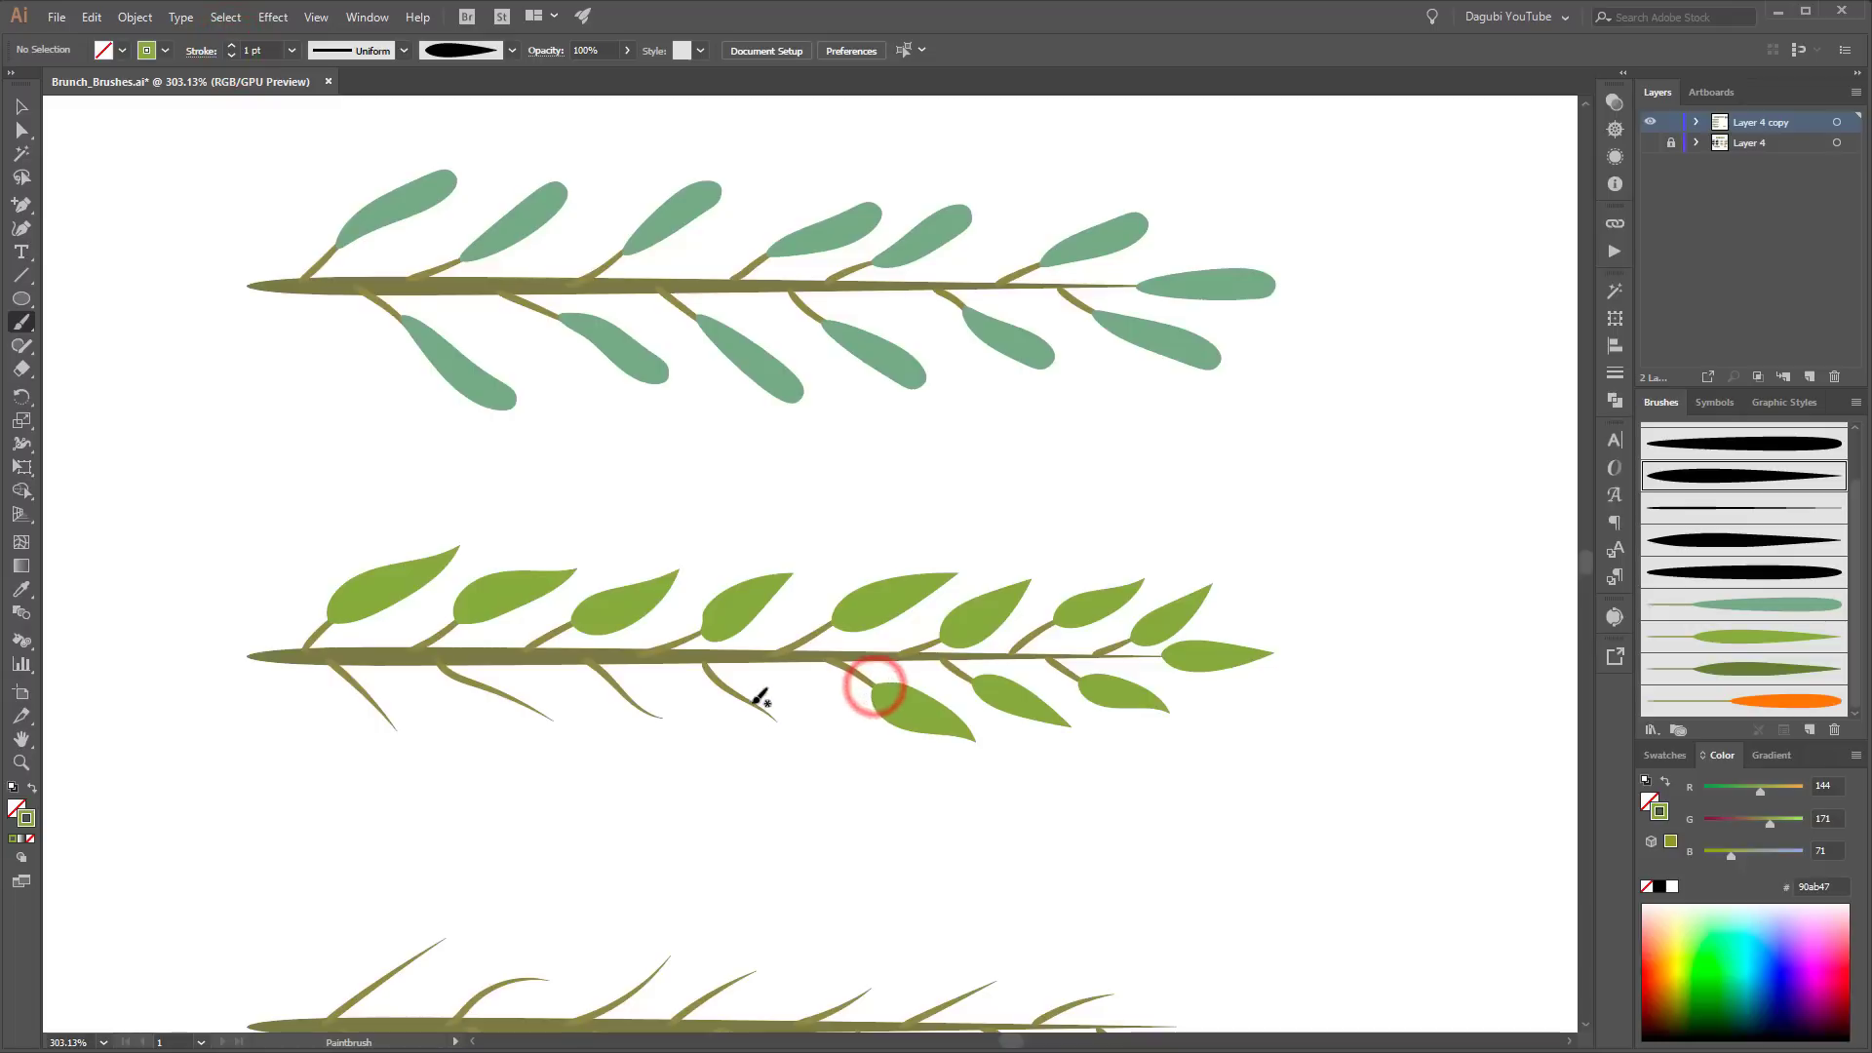
{"action": "left_click_drag", "start_coordinate": [734, 692], "coordinate": [834, 758]}
{"action": "left_click_drag", "start_coordinate": [622, 693], "coordinate": [706, 755]}
{"action": "mouse_move", "coordinate": [493, 690]}
{"action": "left_mouse_down"}
{"action": "mouse_move", "coordinate": [569, 719]}
{"action": "mouse_move", "coordinate": [600, 758]}
{"action": "left_mouse_up"}
{"action": "left_click_drag", "start_coordinate": [361, 685], "coordinate": [462, 773]}
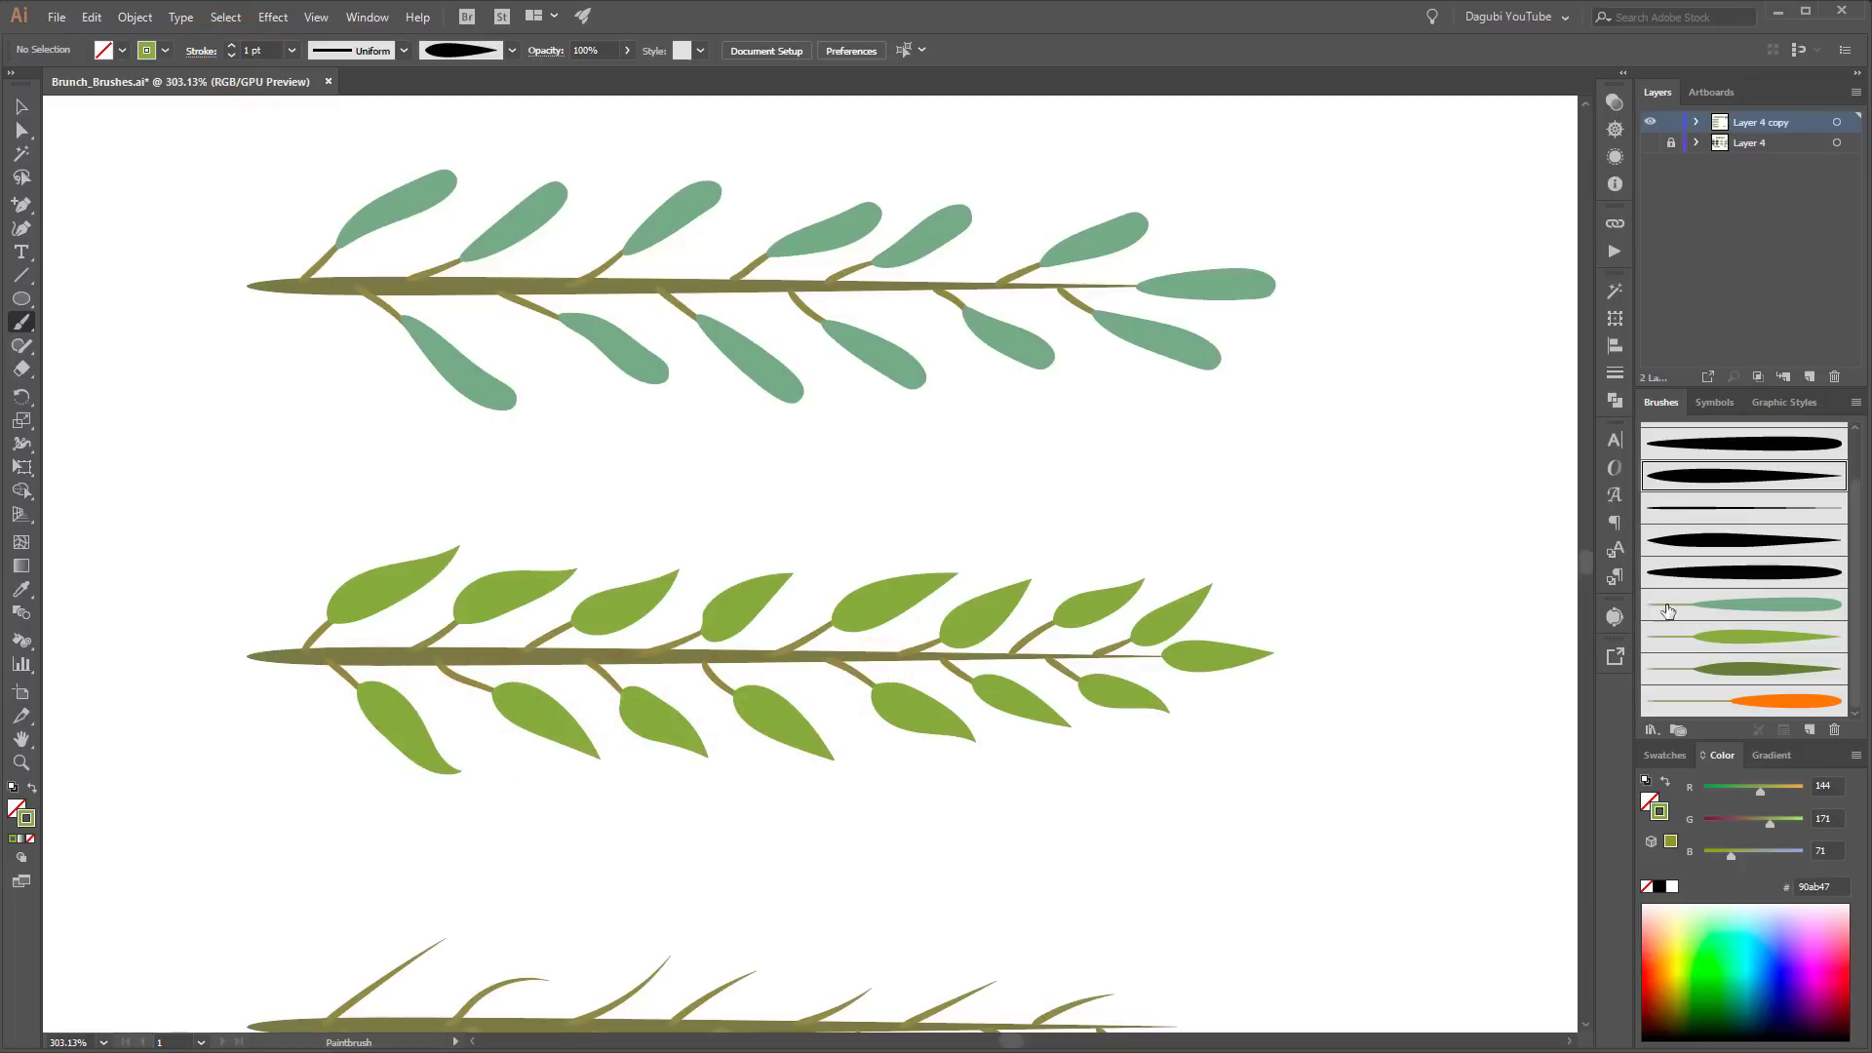
Step: Paint six 1 pt leaves in the dark green swatch's colour above the lowest bare stem, using the other pointed leaf brush
{"action": "left_click_drag", "start_coordinate": [1364, 363], "coordinate": [1027, 719]}
{"action": "left_click", "coordinate": [843, 350], "text": "ctrl"}
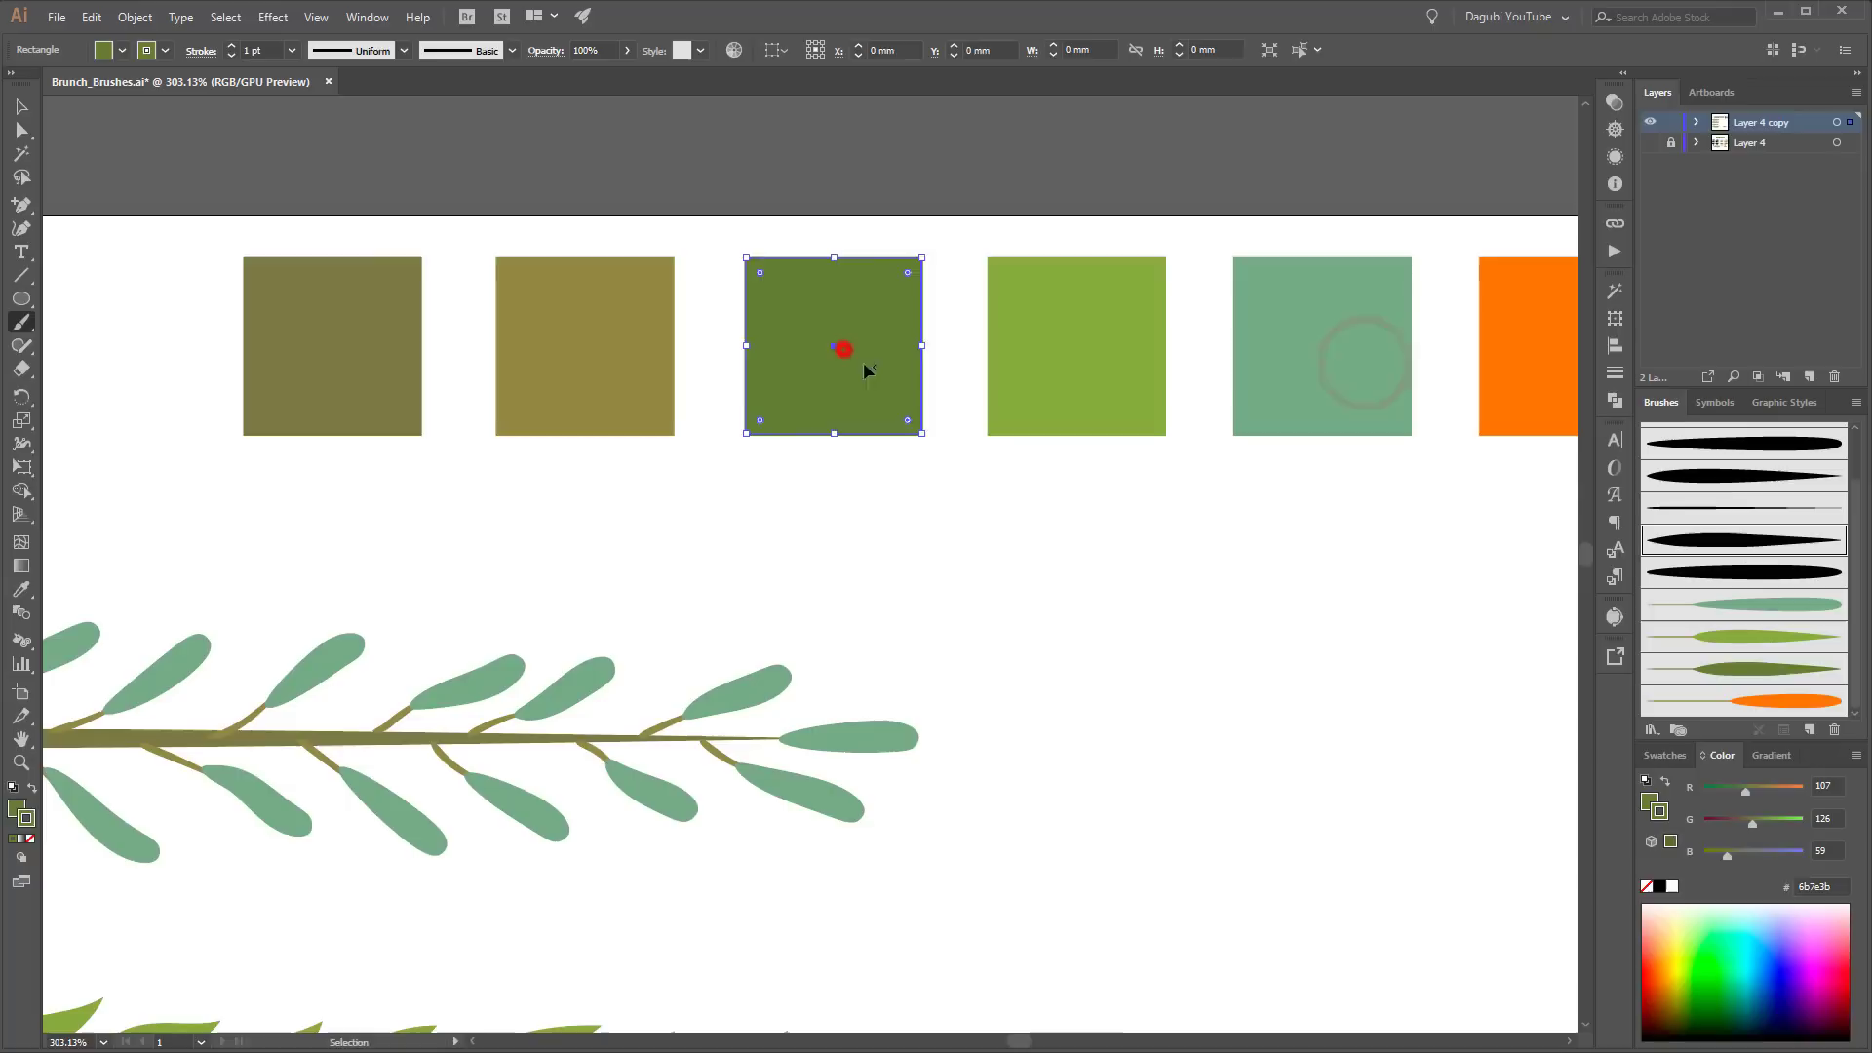
{"action": "left_click_drag", "start_coordinate": [1117, 804], "coordinate": [1437, 122]}
{"action": "left_click_drag", "start_coordinate": [434, 631], "coordinate": [557, 542]}
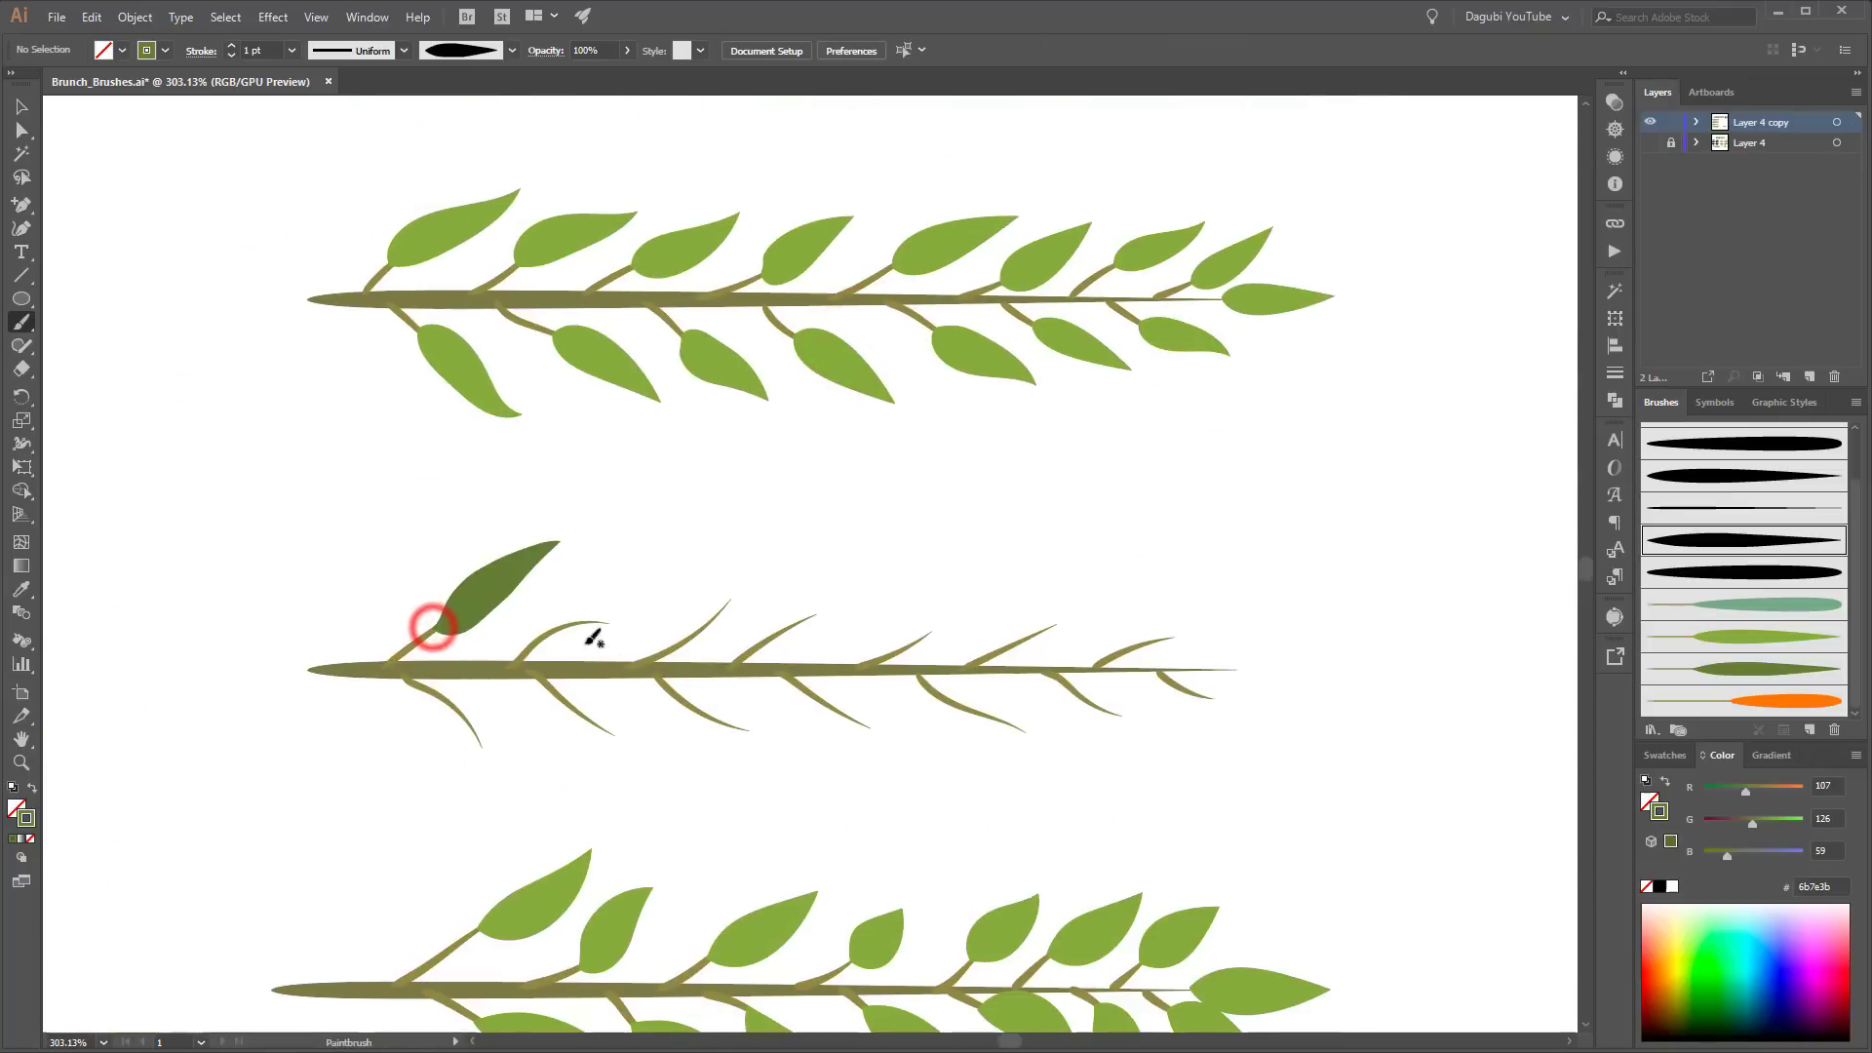
{"action": "left_click_drag", "start_coordinate": [544, 636], "coordinate": [787, 563]}
{"action": "mouse_move", "coordinate": [761, 646]}
{"action": "left_mouse_down"}
{"action": "mouse_move", "coordinate": [915, 588]}
{"action": "mouse_move", "coordinate": [1133, 587]}
{"action": "left_mouse_up"}
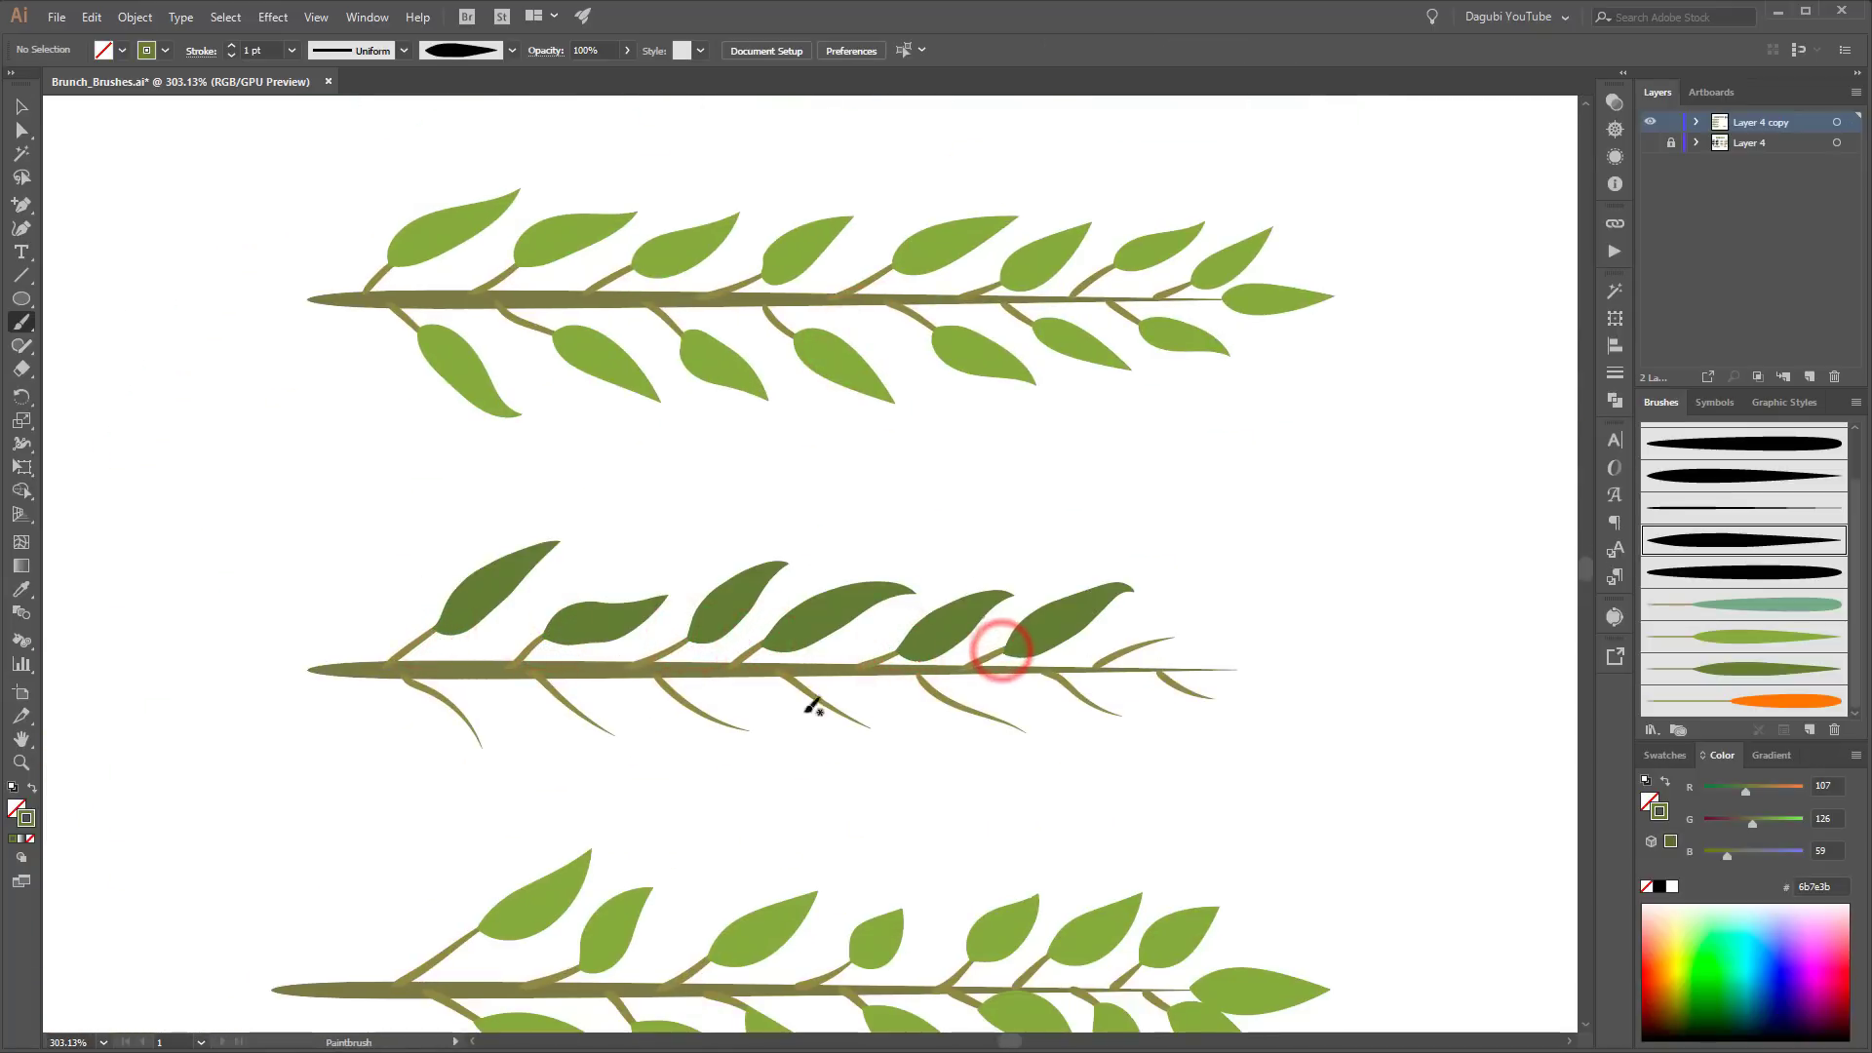
Step: Paint seven dark green leaves below the stem, one on its last upper twig and one at its tip, with the last three at 0.75 pt
{"action": "left_click_drag", "start_coordinate": [474, 721], "coordinate": [535, 773]}
{"action": "mouse_move", "coordinate": [558, 694]}
{"action": "left_mouse_down"}
{"action": "mouse_move", "coordinate": [682, 761]}
{"action": "mouse_move", "coordinate": [819, 759]}
{"action": "left_mouse_up"}
{"action": "mouse_move", "coordinate": [824, 694]}
{"action": "left_mouse_down"}
{"action": "mouse_move", "coordinate": [960, 755]}
{"action": "mouse_move", "coordinate": [1083, 758]}
{"action": "left_mouse_up"}
{"action": "mouse_move", "coordinate": [1072, 689]}
{"action": "left_mouse_down"}
{"action": "mouse_move", "coordinate": [1204, 743]}
{"action": "mouse_move", "coordinate": [1277, 738]}
{"action": "mouse_move", "coordinate": [1256, 733]}
{"action": "left_mouse_up"}
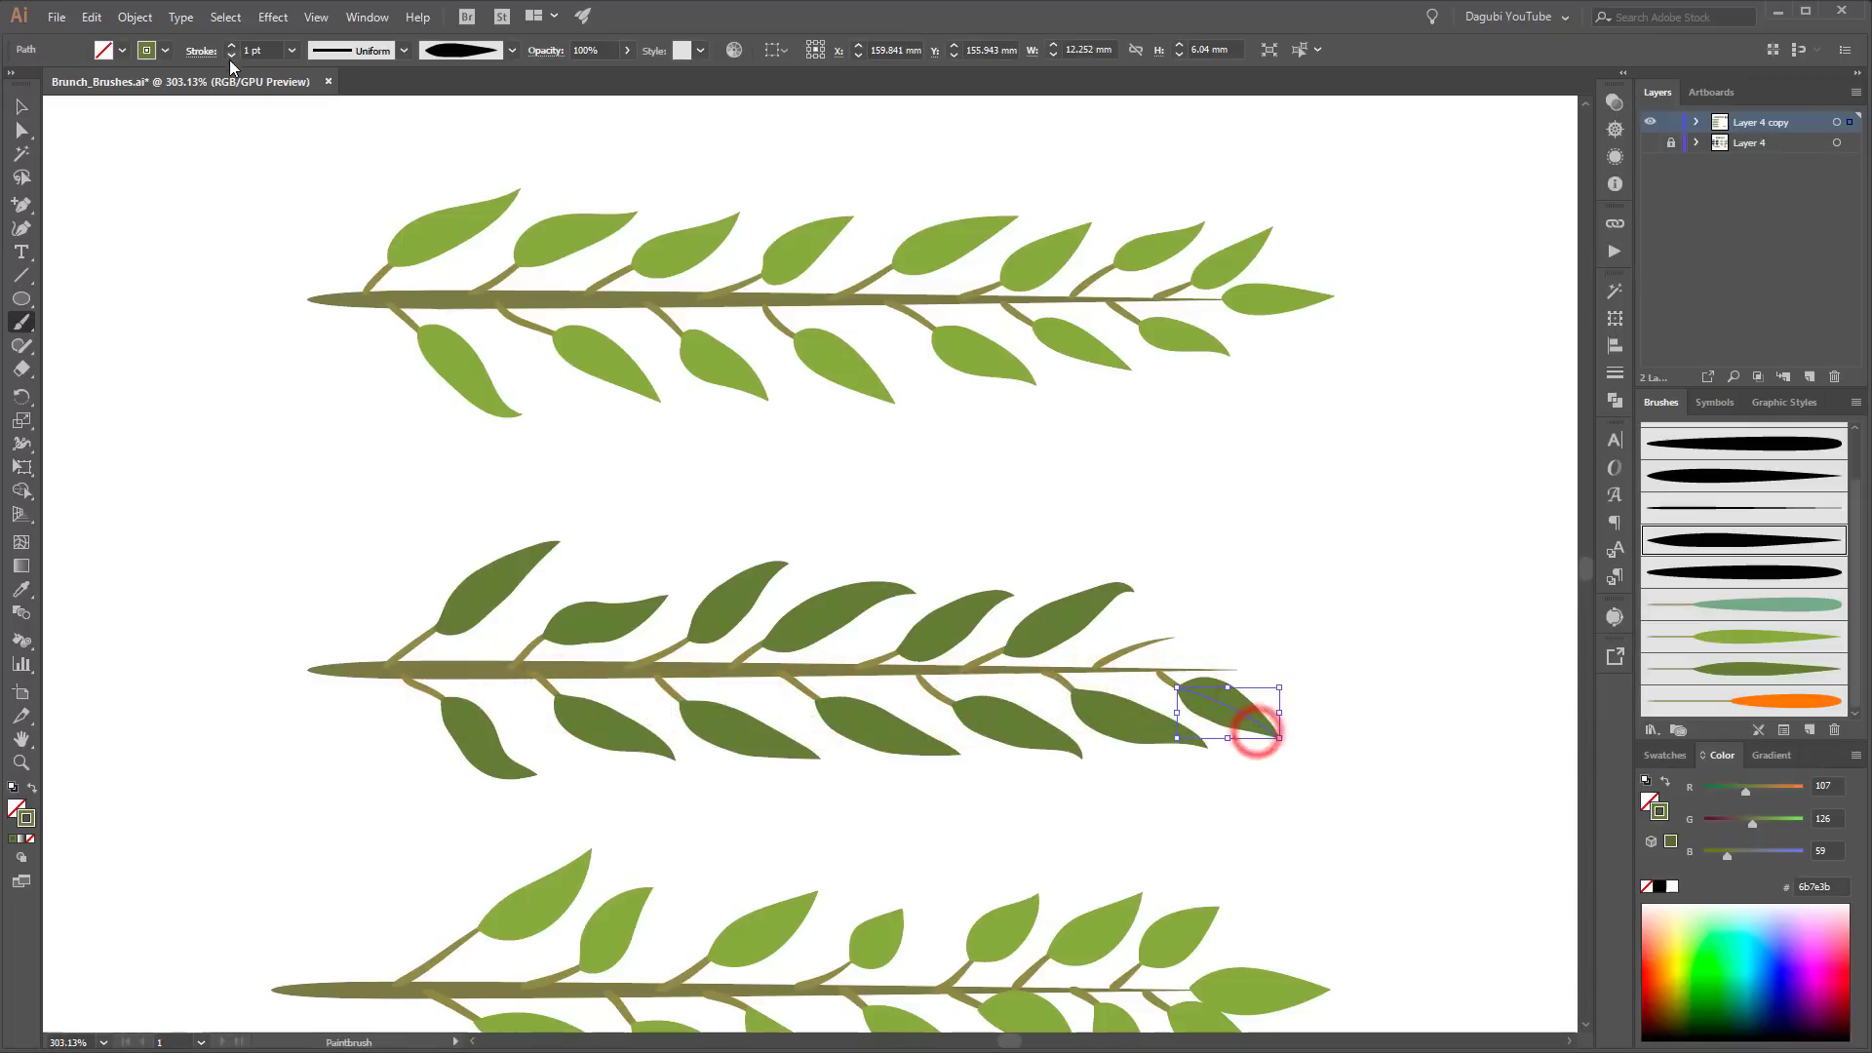
{"action": "left_click", "coordinate": [1349, 610]}
{"action": "left_click_drag", "start_coordinate": [1122, 649], "coordinate": [1256, 605]}
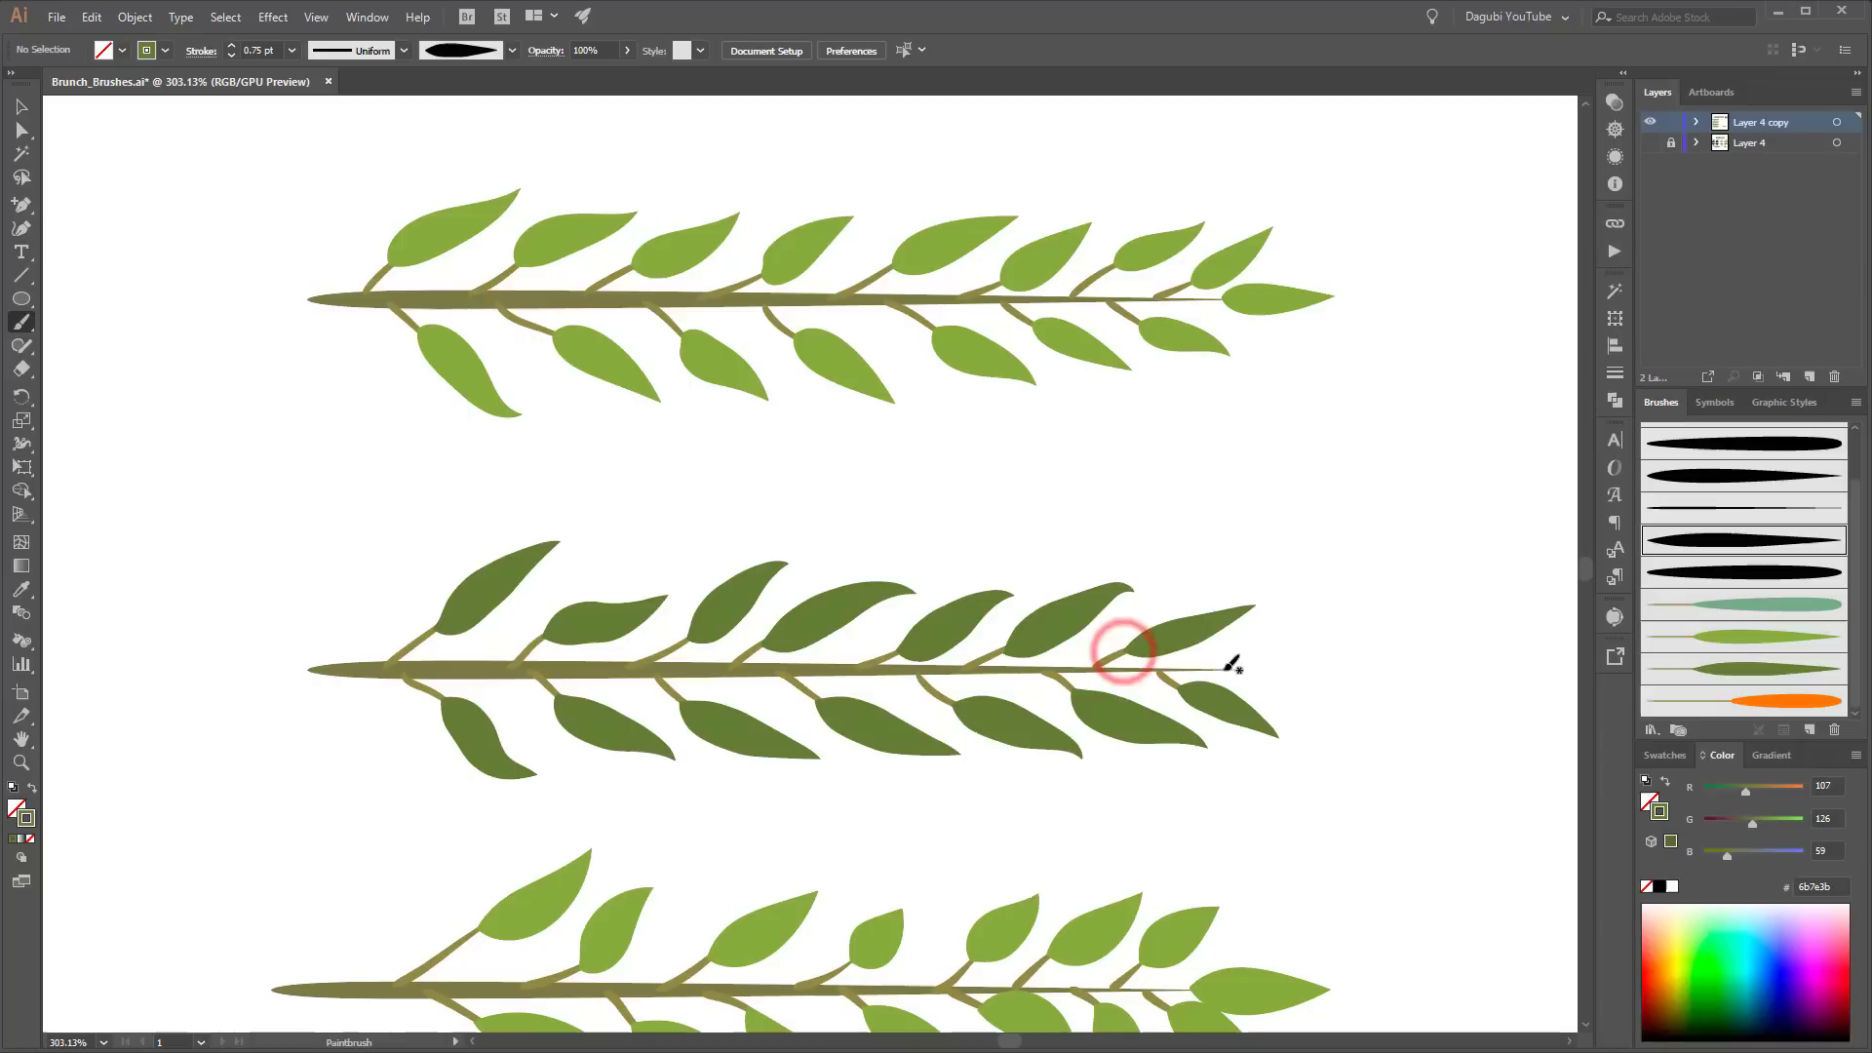
{"action": "left_click_drag", "start_coordinate": [1207, 669], "coordinate": [1354, 670]}
Step: Delete the sixth dark green leaf above the stem and paint a new one over that twig
{"action": "left_click", "coordinate": [1094, 616], "text": "ctrl"}
{"action": "key", "text": "Delete"}
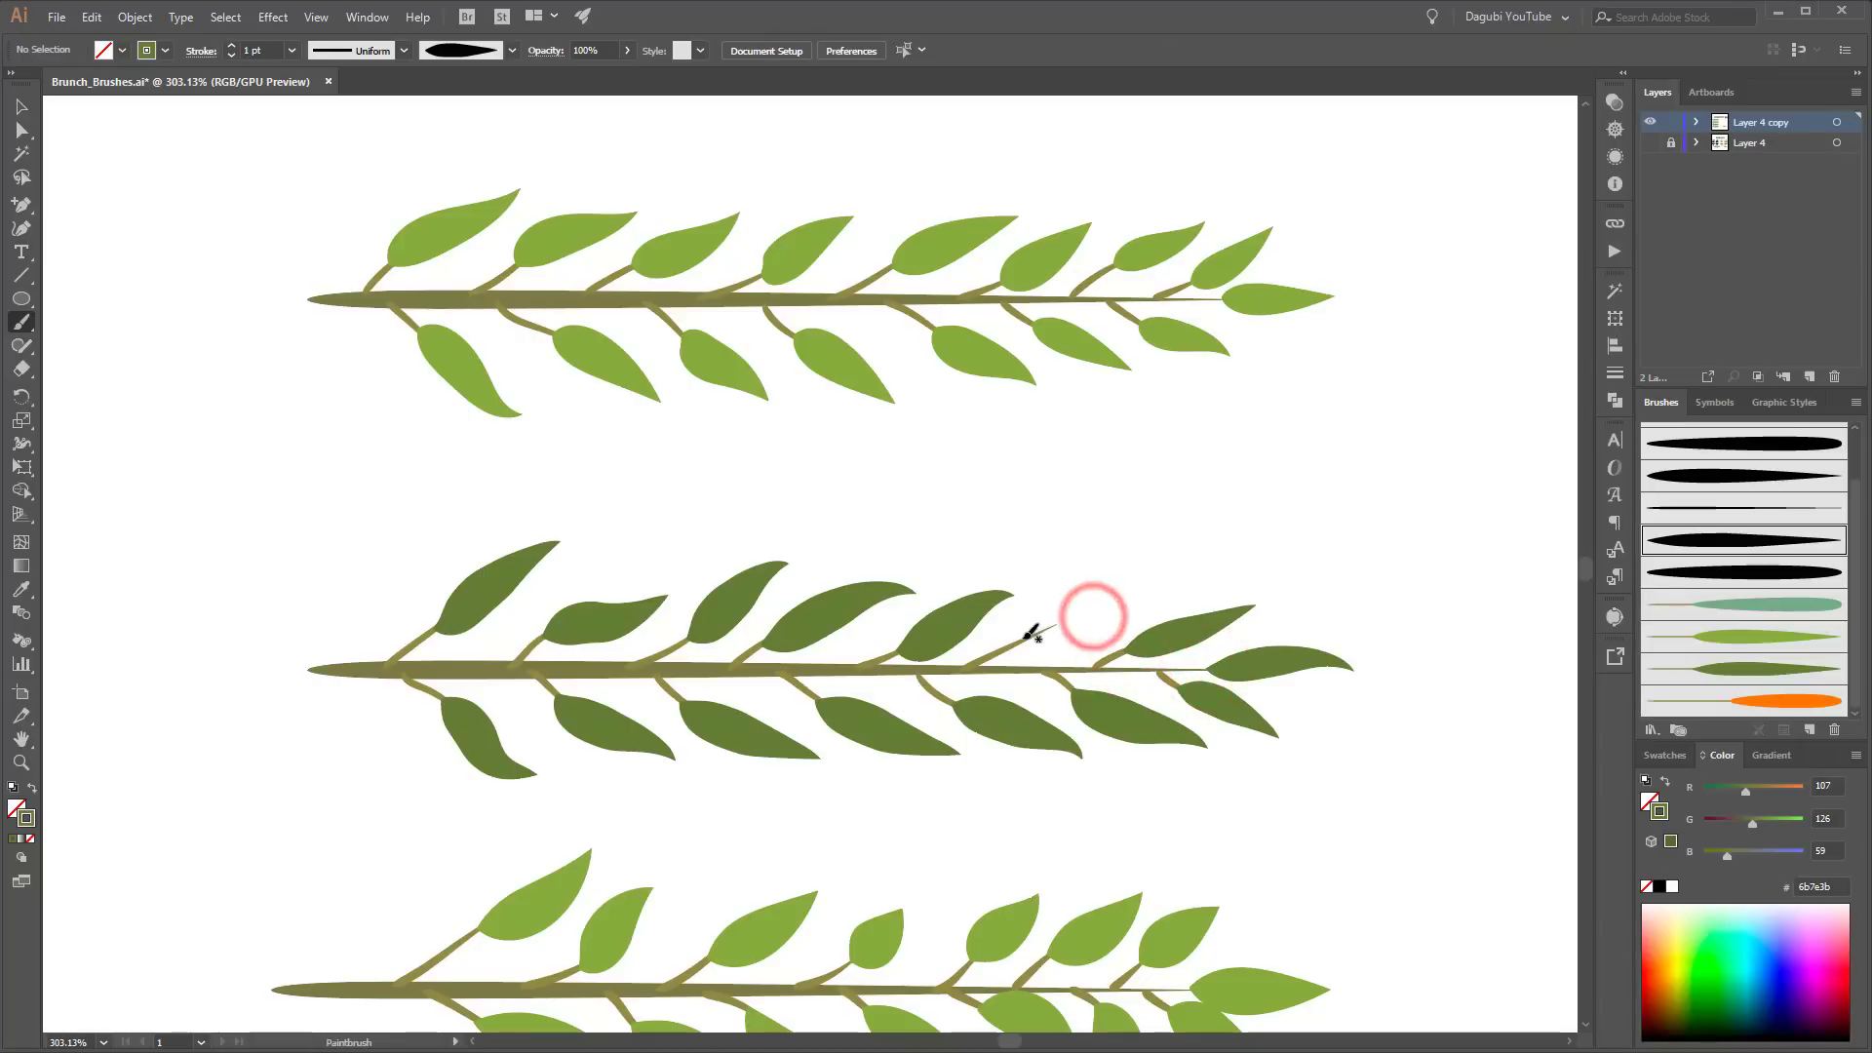
{"action": "left_click_drag", "start_coordinate": [1016, 643], "coordinate": [1148, 577]}
Step: Reuse the teal branch's 2.7 pt stem style to paint a straight stem about 57 mm long above the orange berry branch
{"action": "left_click_drag", "start_coordinate": [1233, 670], "coordinate": [1151, 668]}
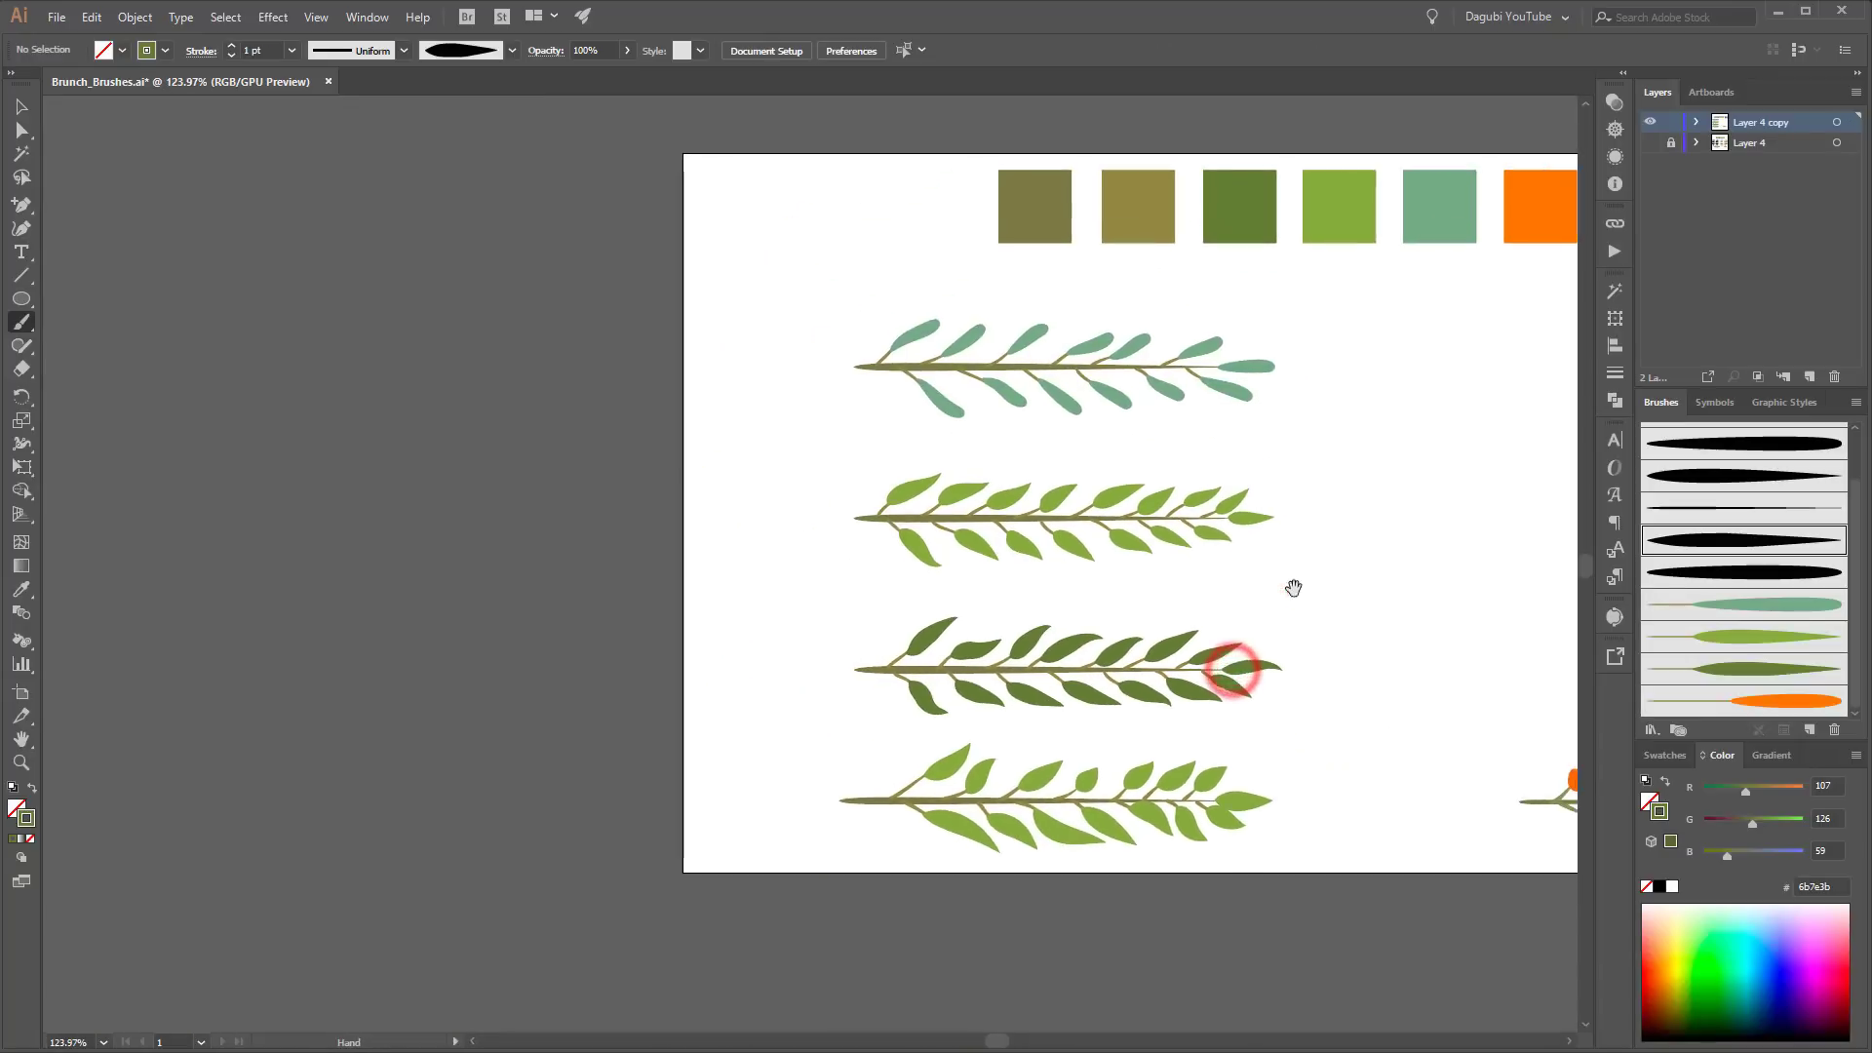
{"action": "left_click_drag", "start_coordinate": [1293, 588], "coordinate": [850, 661]}
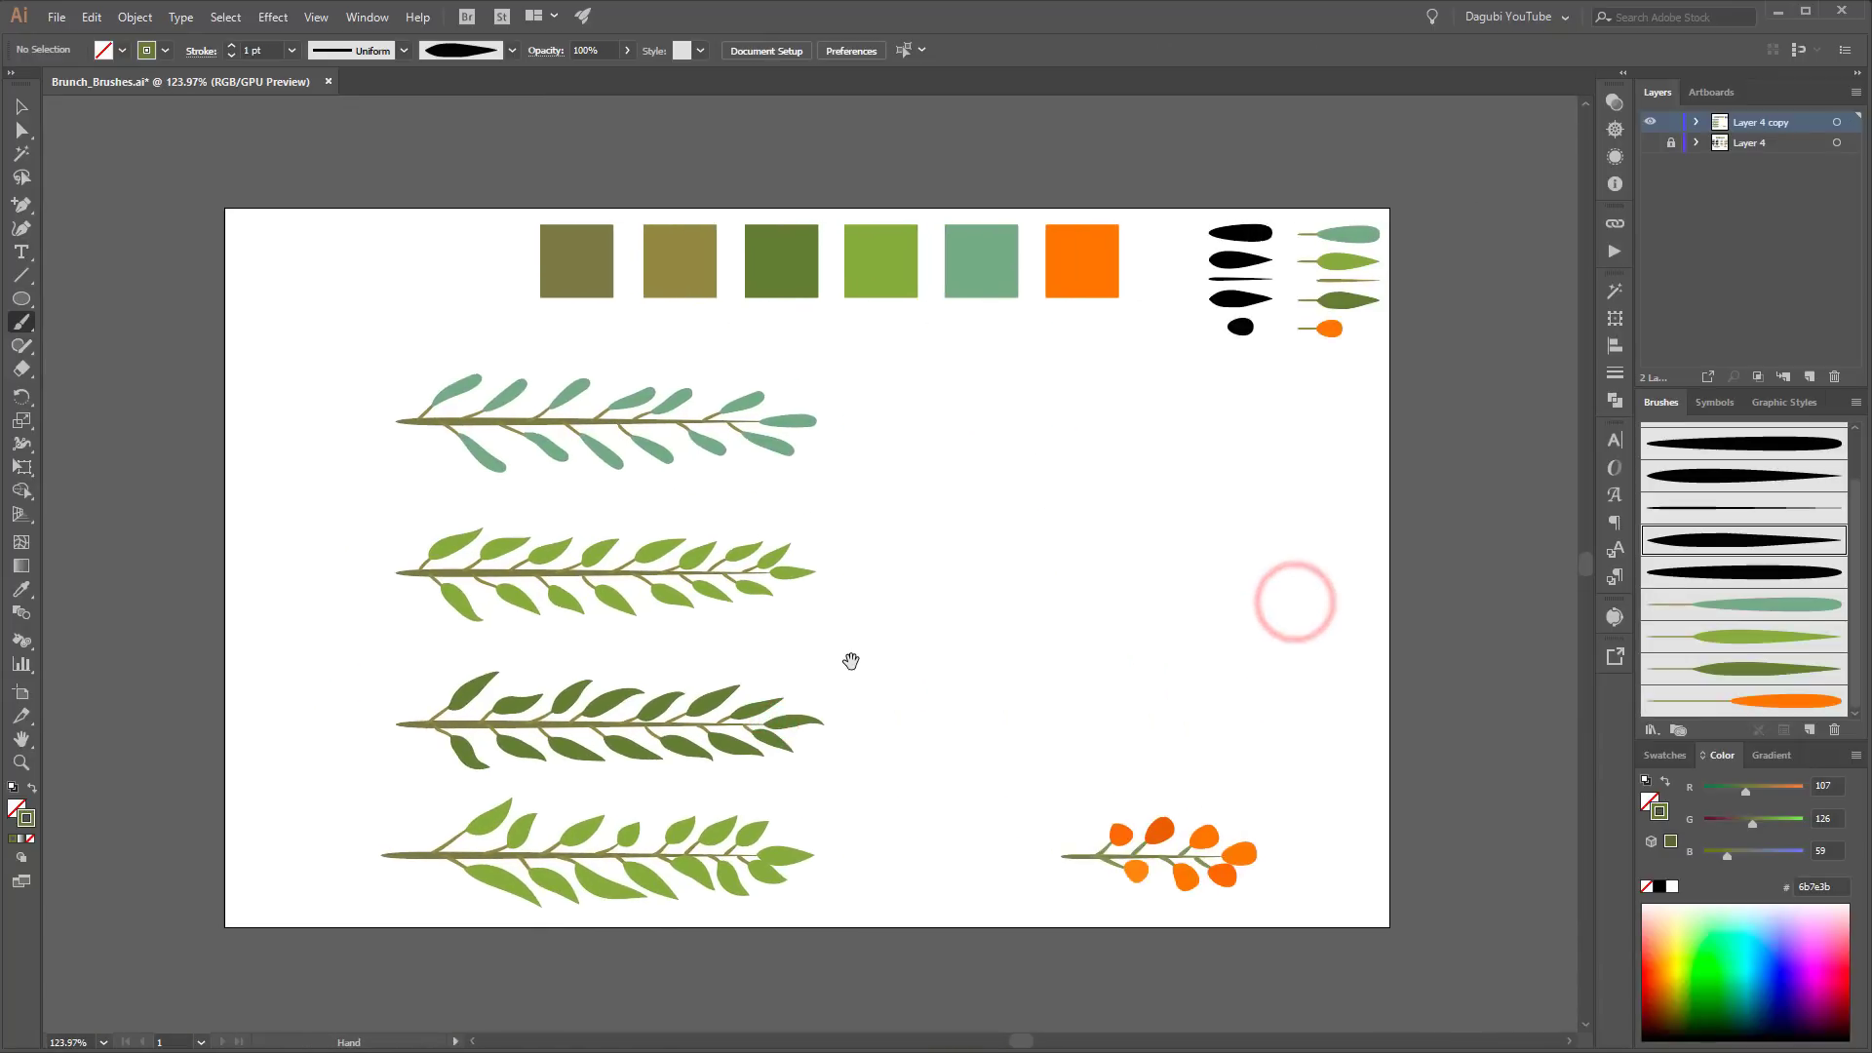
{"action": "left_click", "coordinate": [404, 425], "text": "ctrl"}
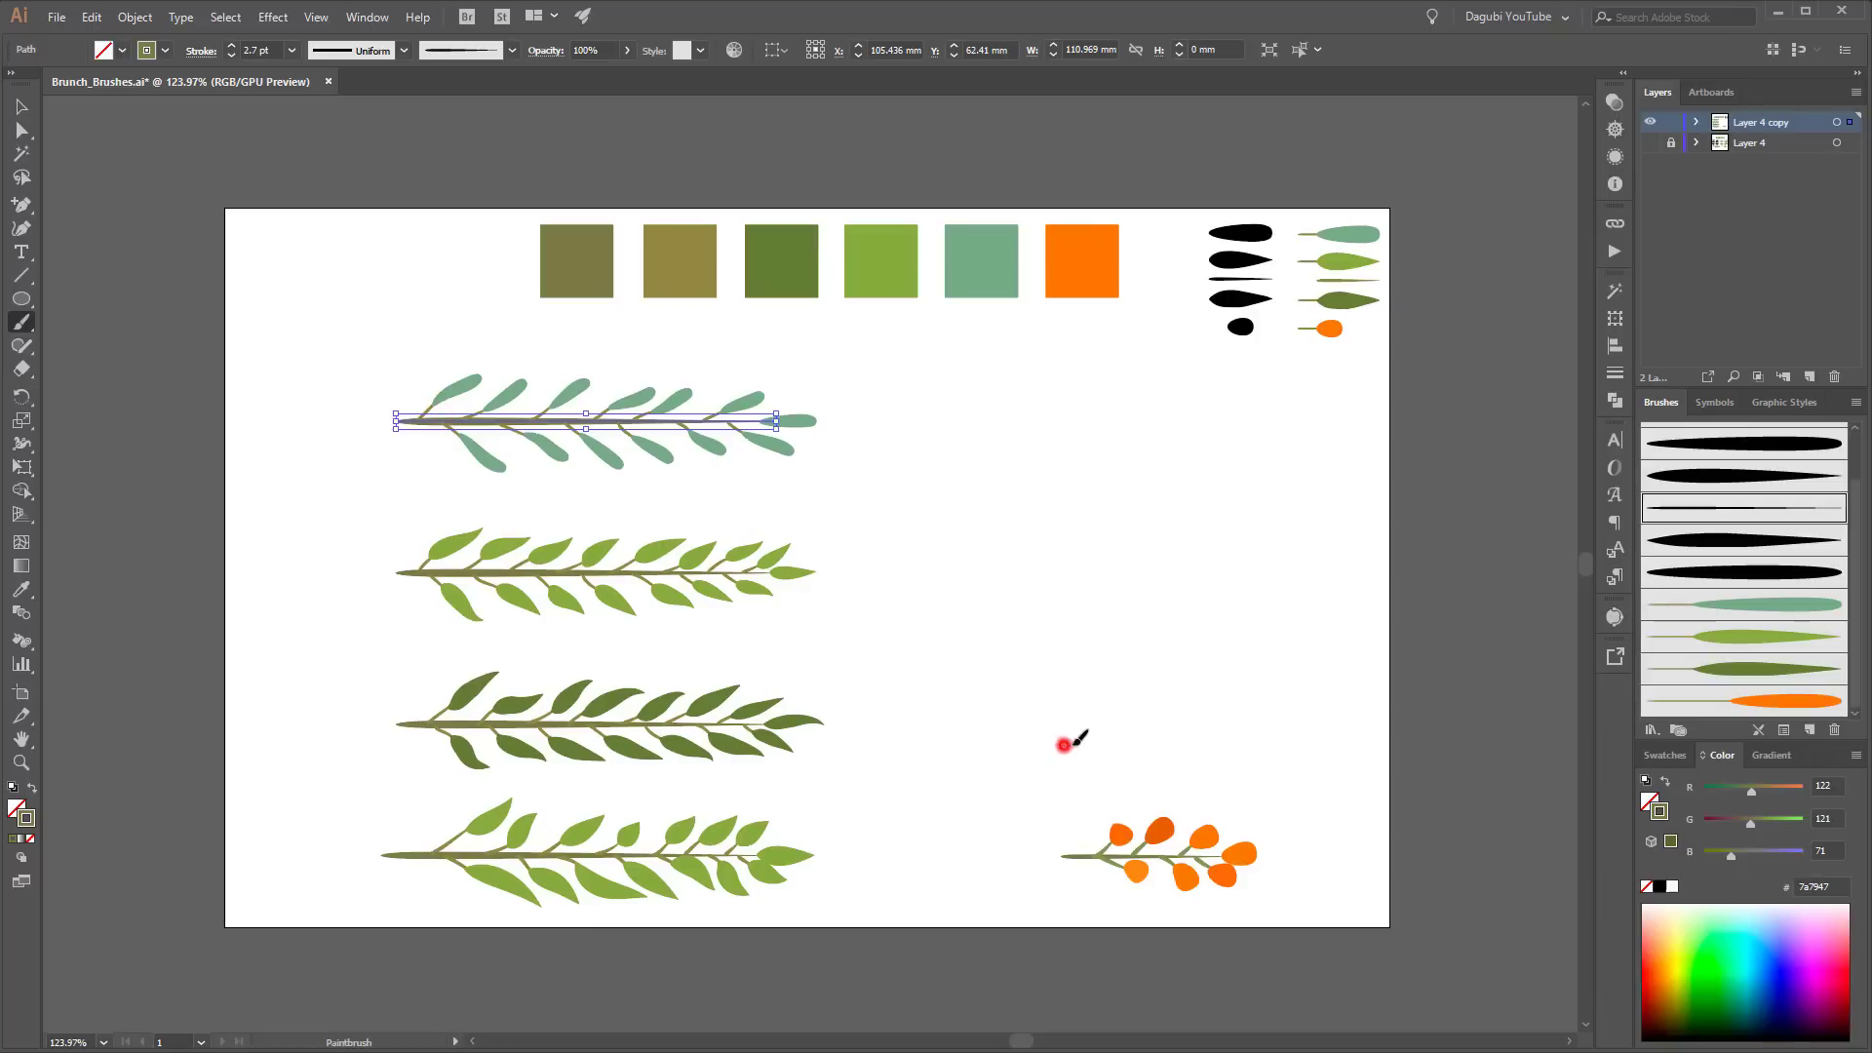
{"action": "left_click_drag", "start_coordinate": [1258, 743], "coordinate": [1258, 745]}
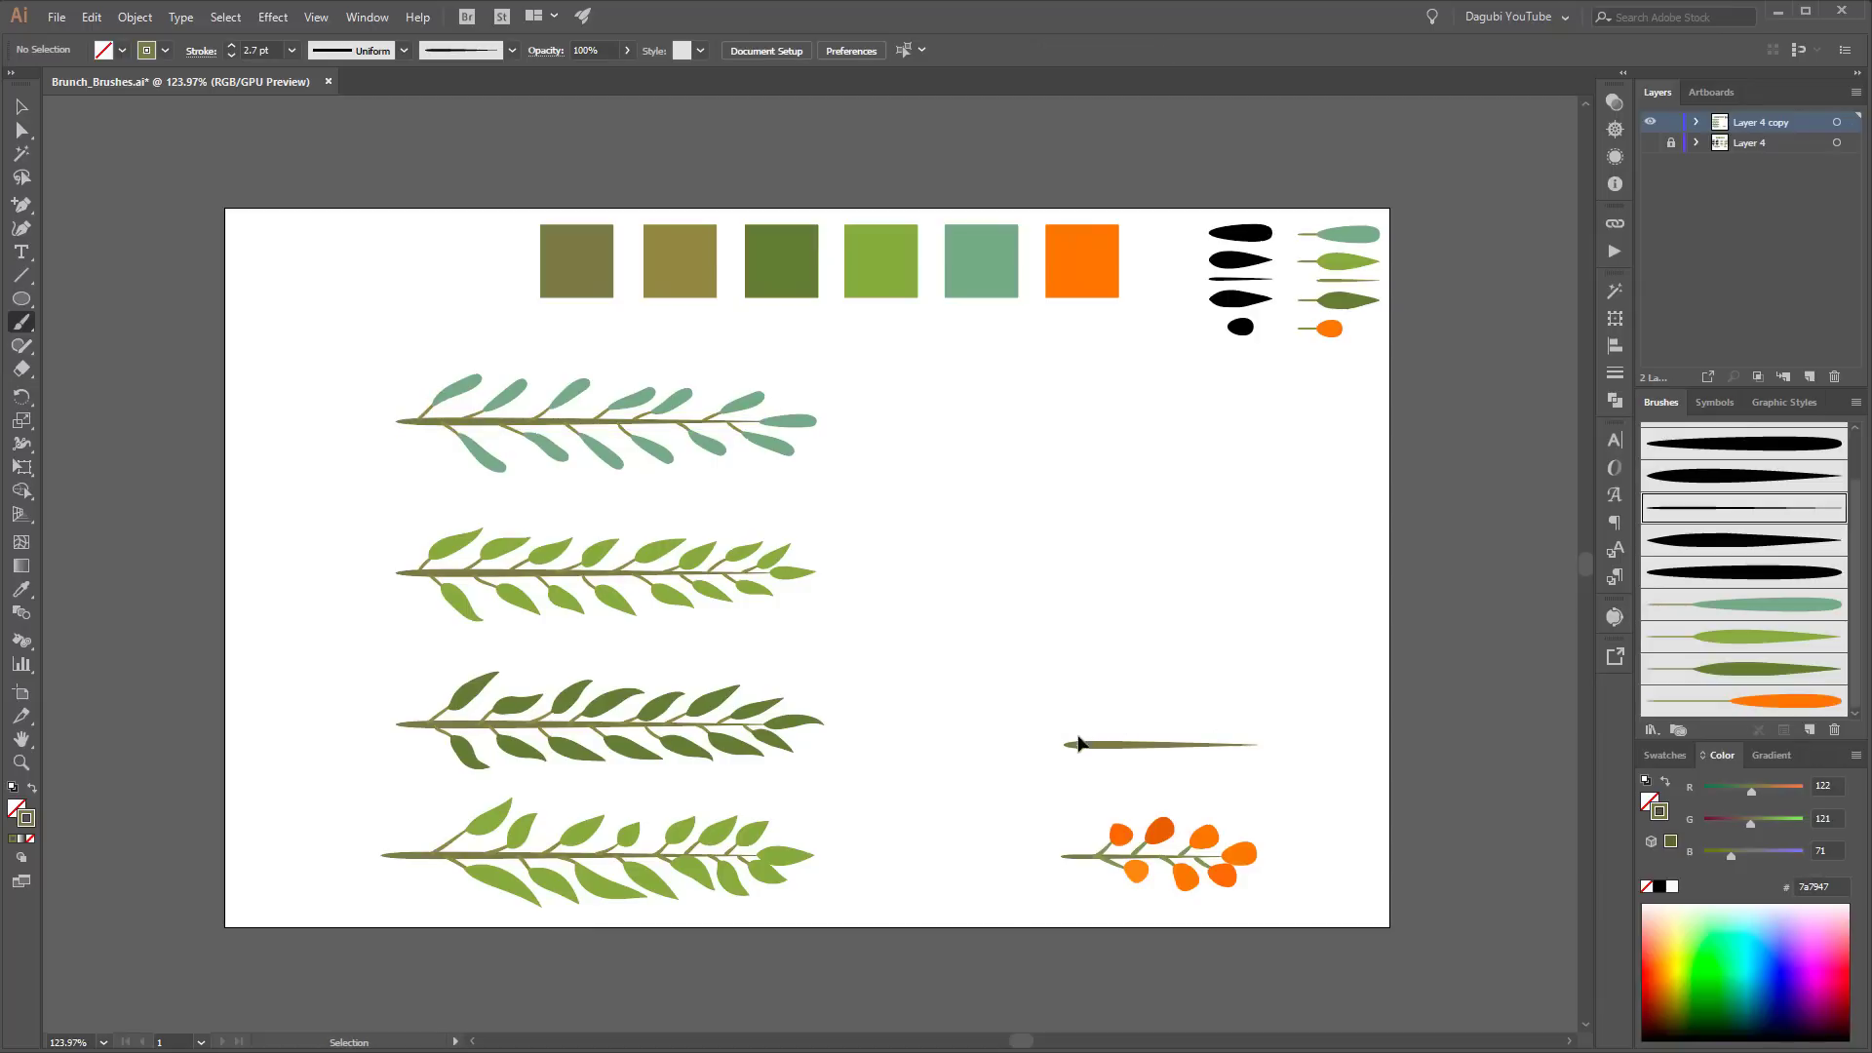
Step: Duplicate the short stem upward at equal spacing and delete the topmost copy
{"action": "left_click_drag", "start_coordinate": [1090, 743], "coordinate": [1100, 655]}
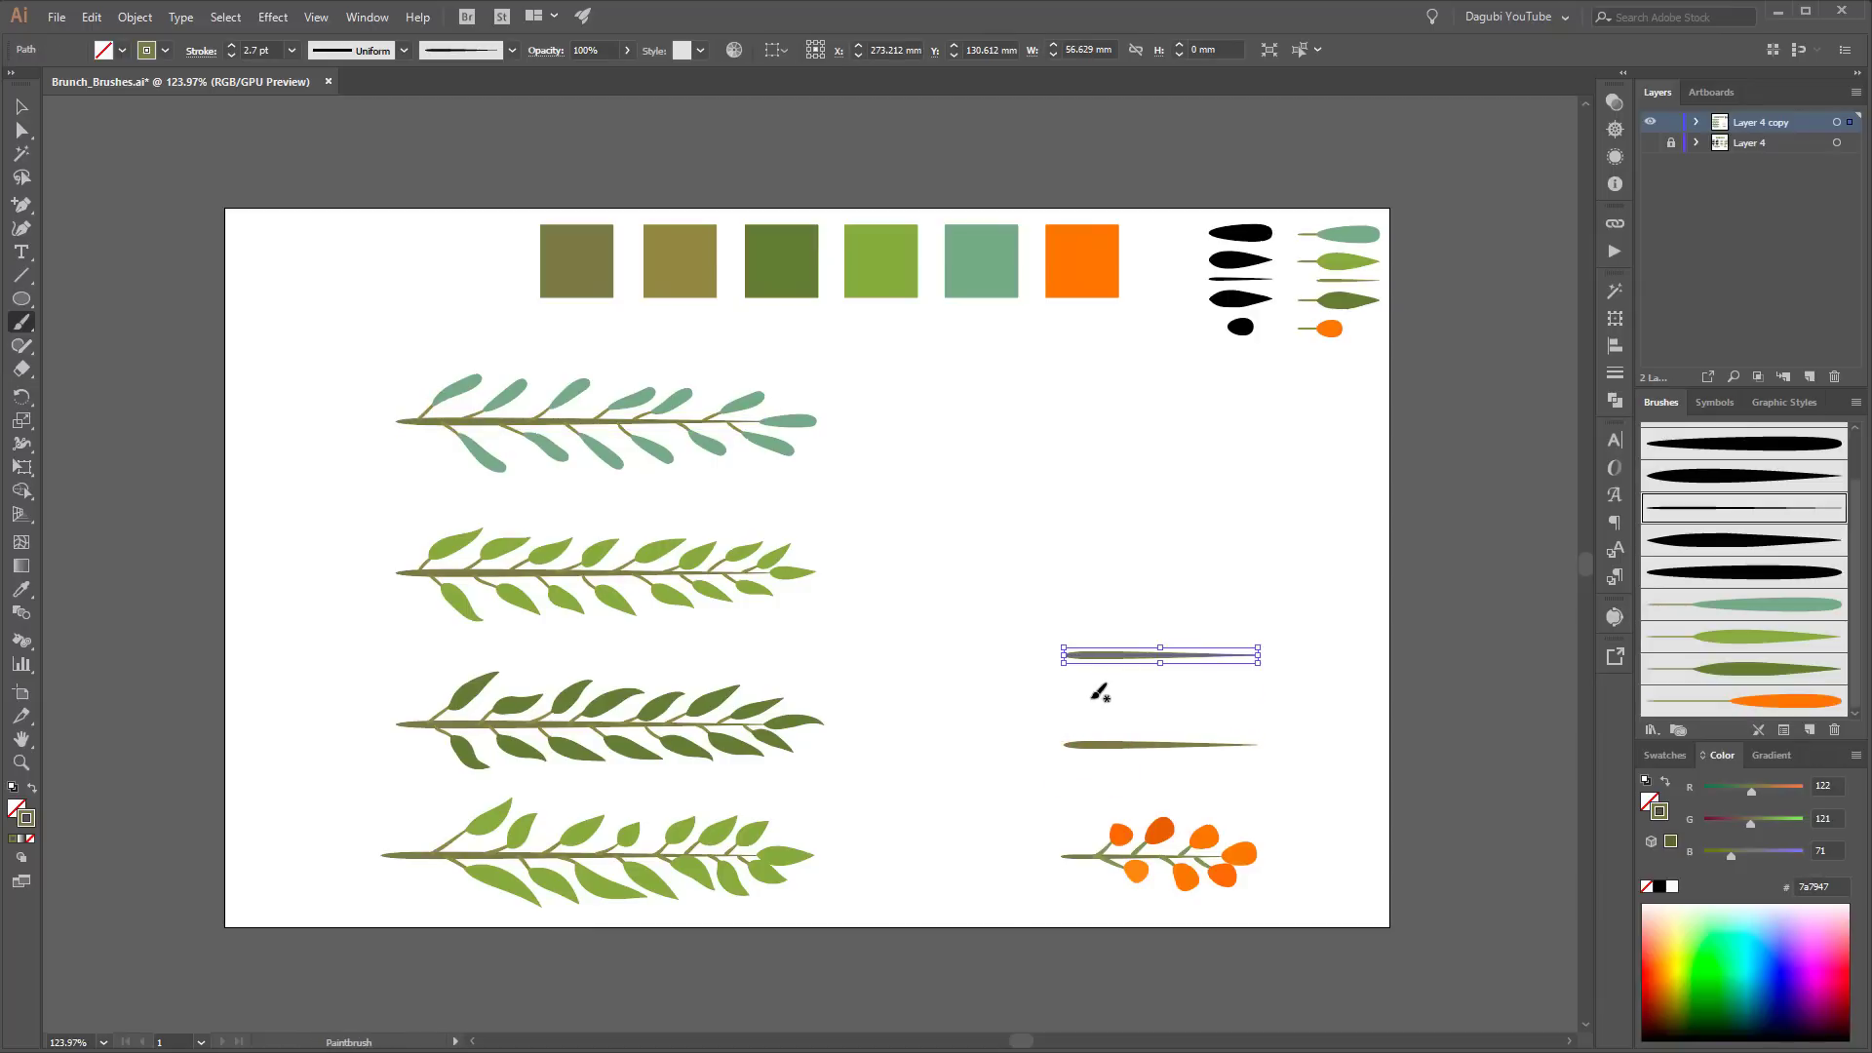
{"action": "key", "text": "ctrl+d"}
{"action": "key", "text": "ctrl+d"}
{"action": "key", "text": "ctrl+d"}
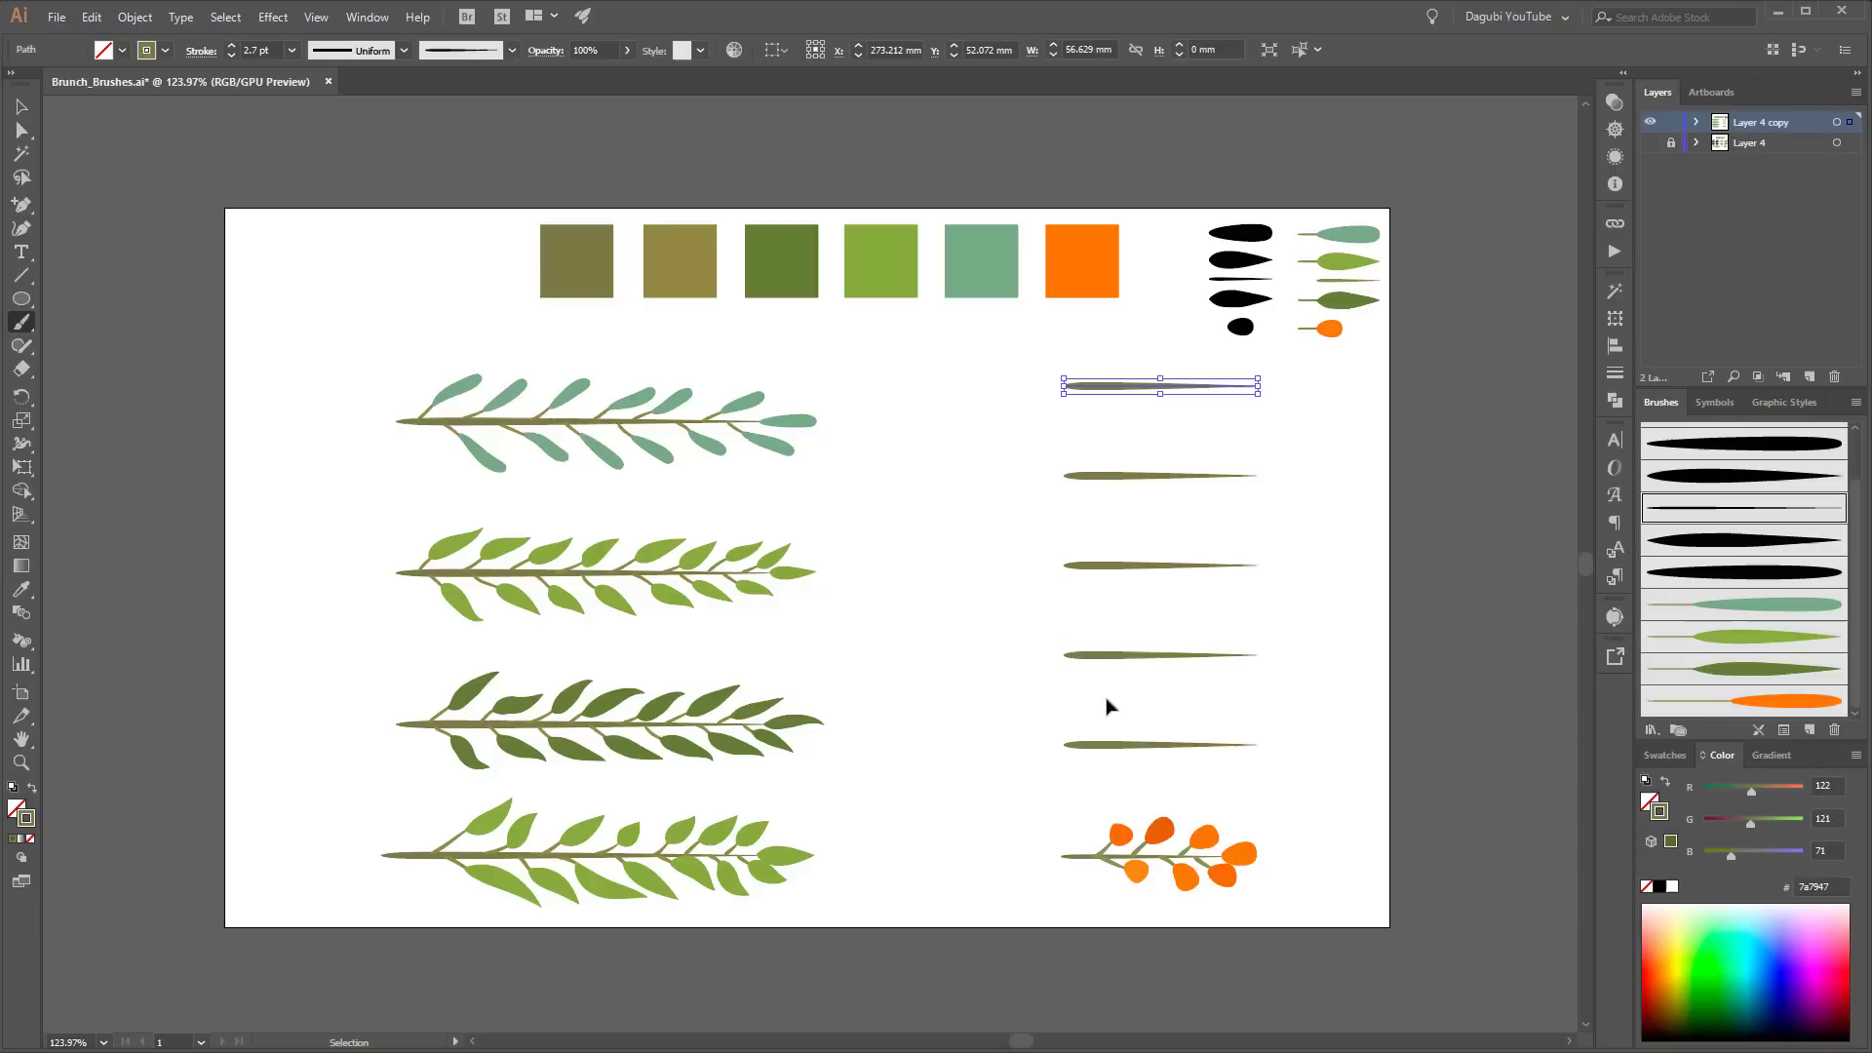
{"action": "left_click", "coordinate": [1323, 824], "text": "ctrl"}
{"action": "left_click", "coordinate": [1117, 384], "text": "ctrl"}
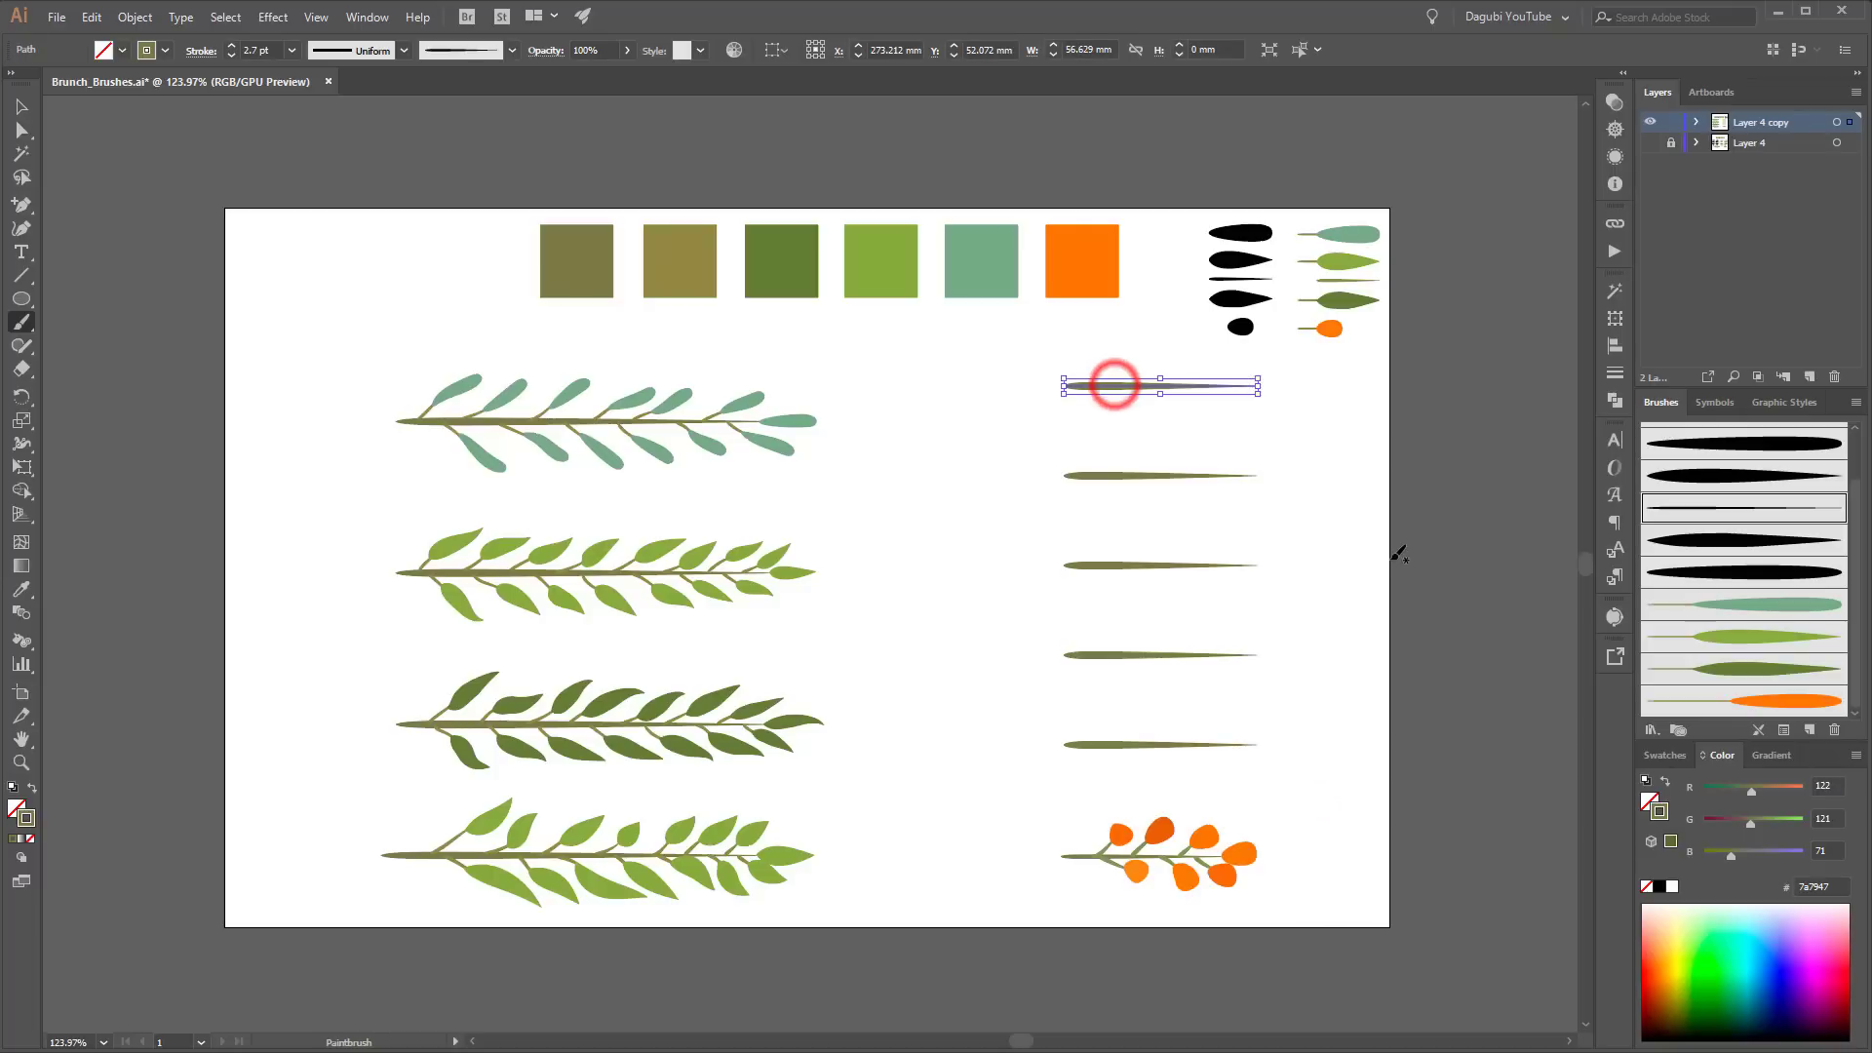
{"action": "key", "text": "Delete"}
Step: Paint a leaf about 18 mm long with the stemmed teal leaf brush at the uppermost short stem's tip and set it to 0.75 pt
{"action": "left_click_drag", "start_coordinate": [1170, 758], "coordinate": [1335, 746]}
{"action": "left_click_drag", "start_coordinate": [1333, 480], "coordinate": [1297, 711]}
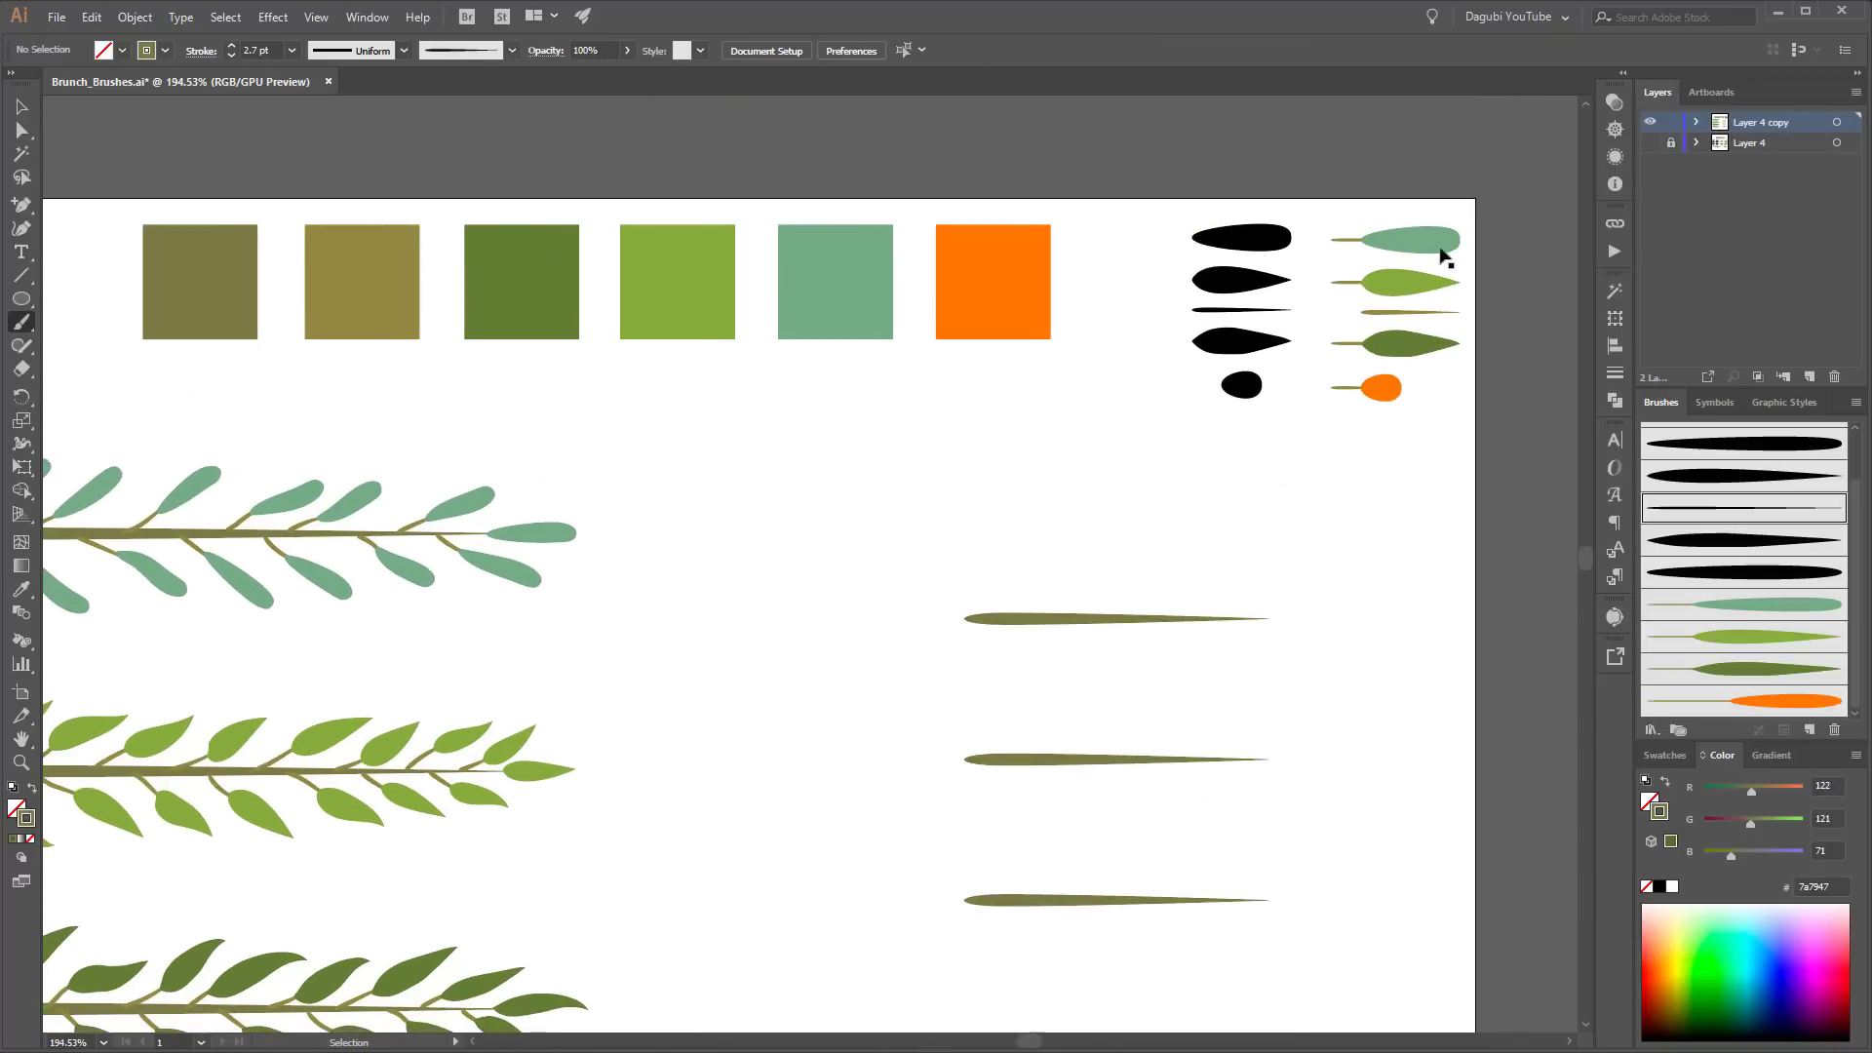
{"action": "left_click", "coordinate": [1745, 609]}
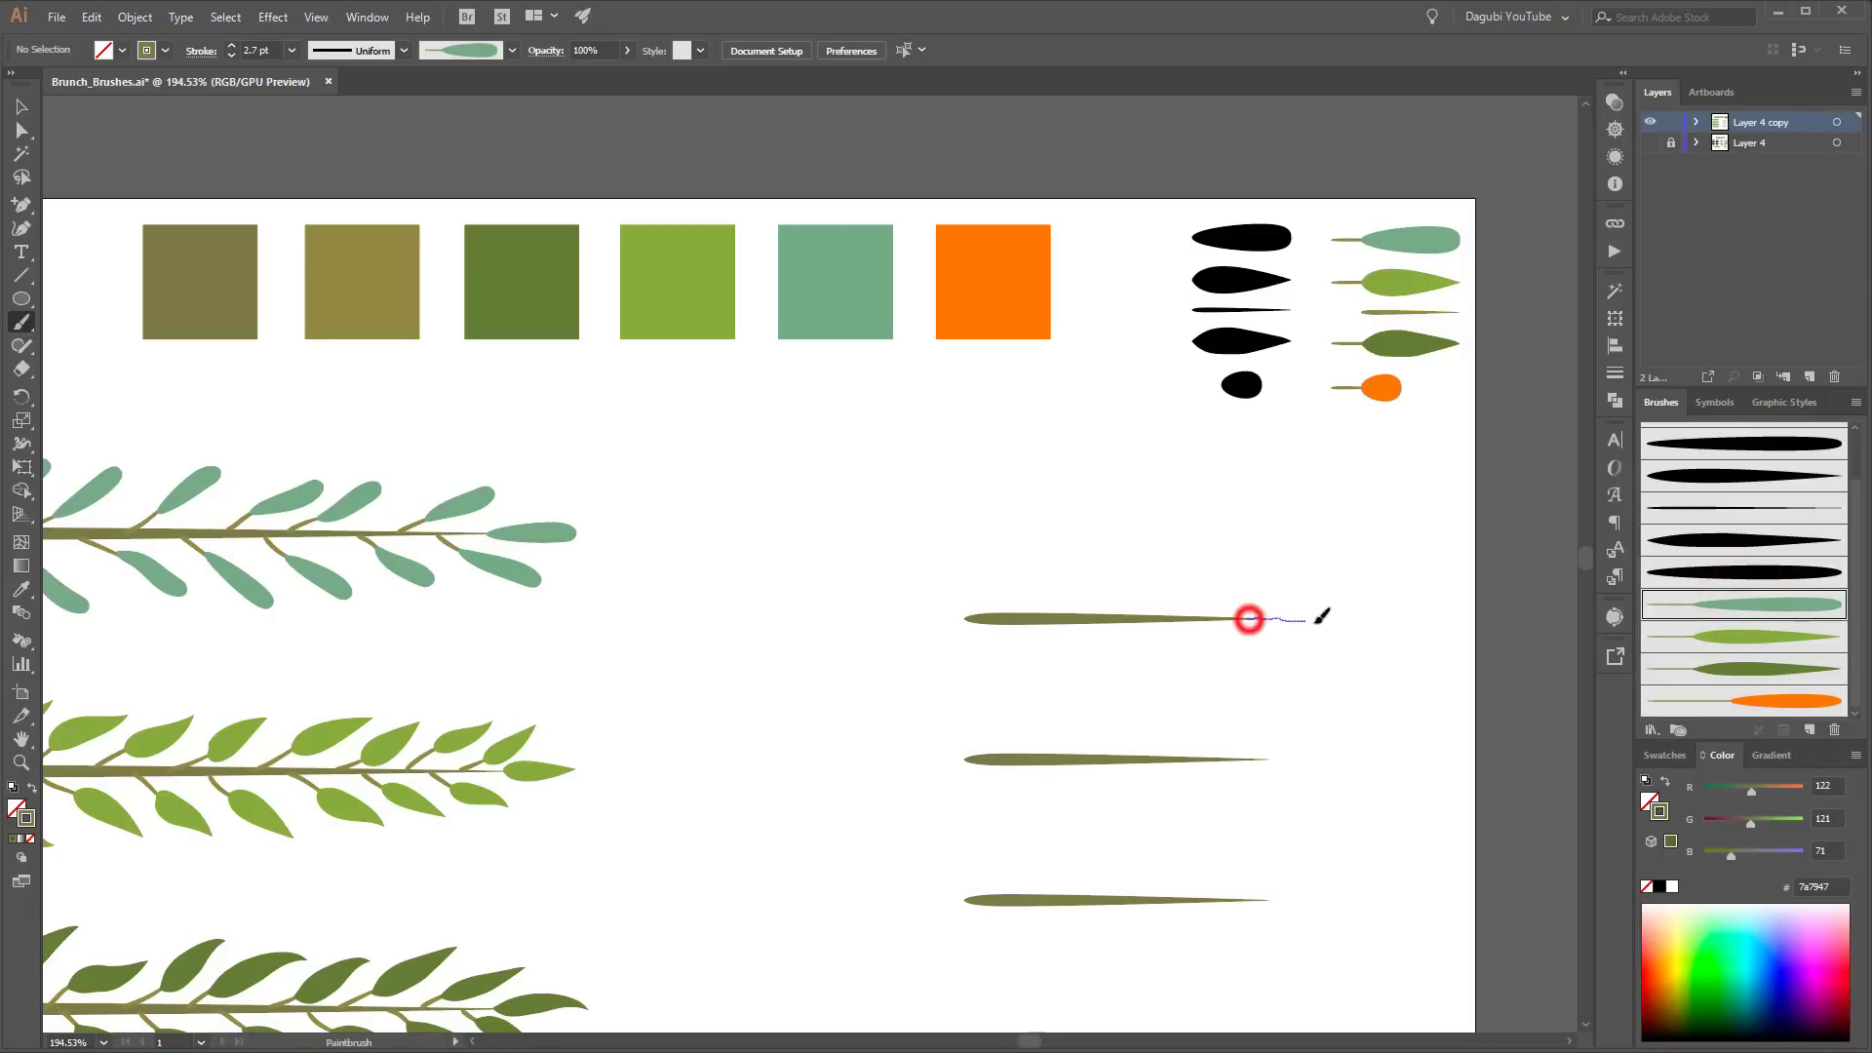
{"action": "left_click_drag", "start_coordinate": [1322, 617], "coordinate": [1344, 618]}
{"action": "left_click", "coordinate": [231, 55]}
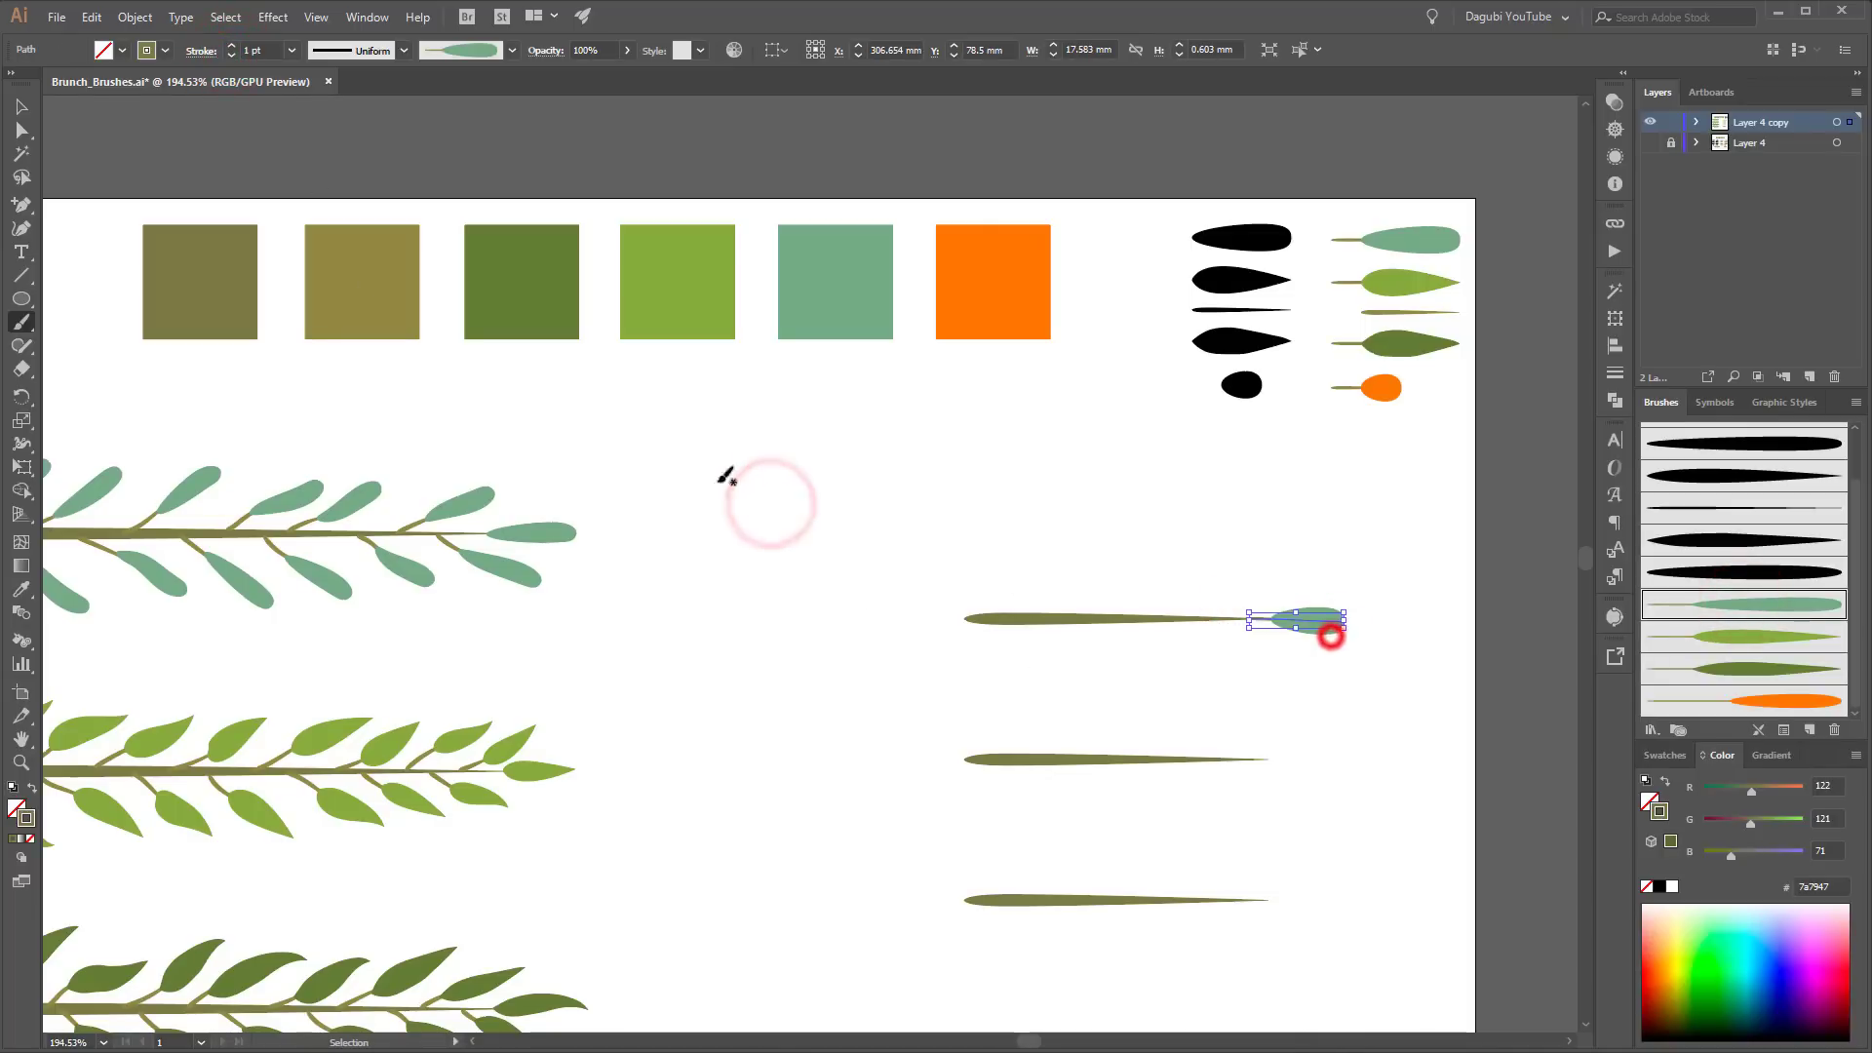
{"action": "left_click", "coordinate": [231, 55]}
{"action": "left_click", "coordinate": [1046, 536], "text": "ctrl"}
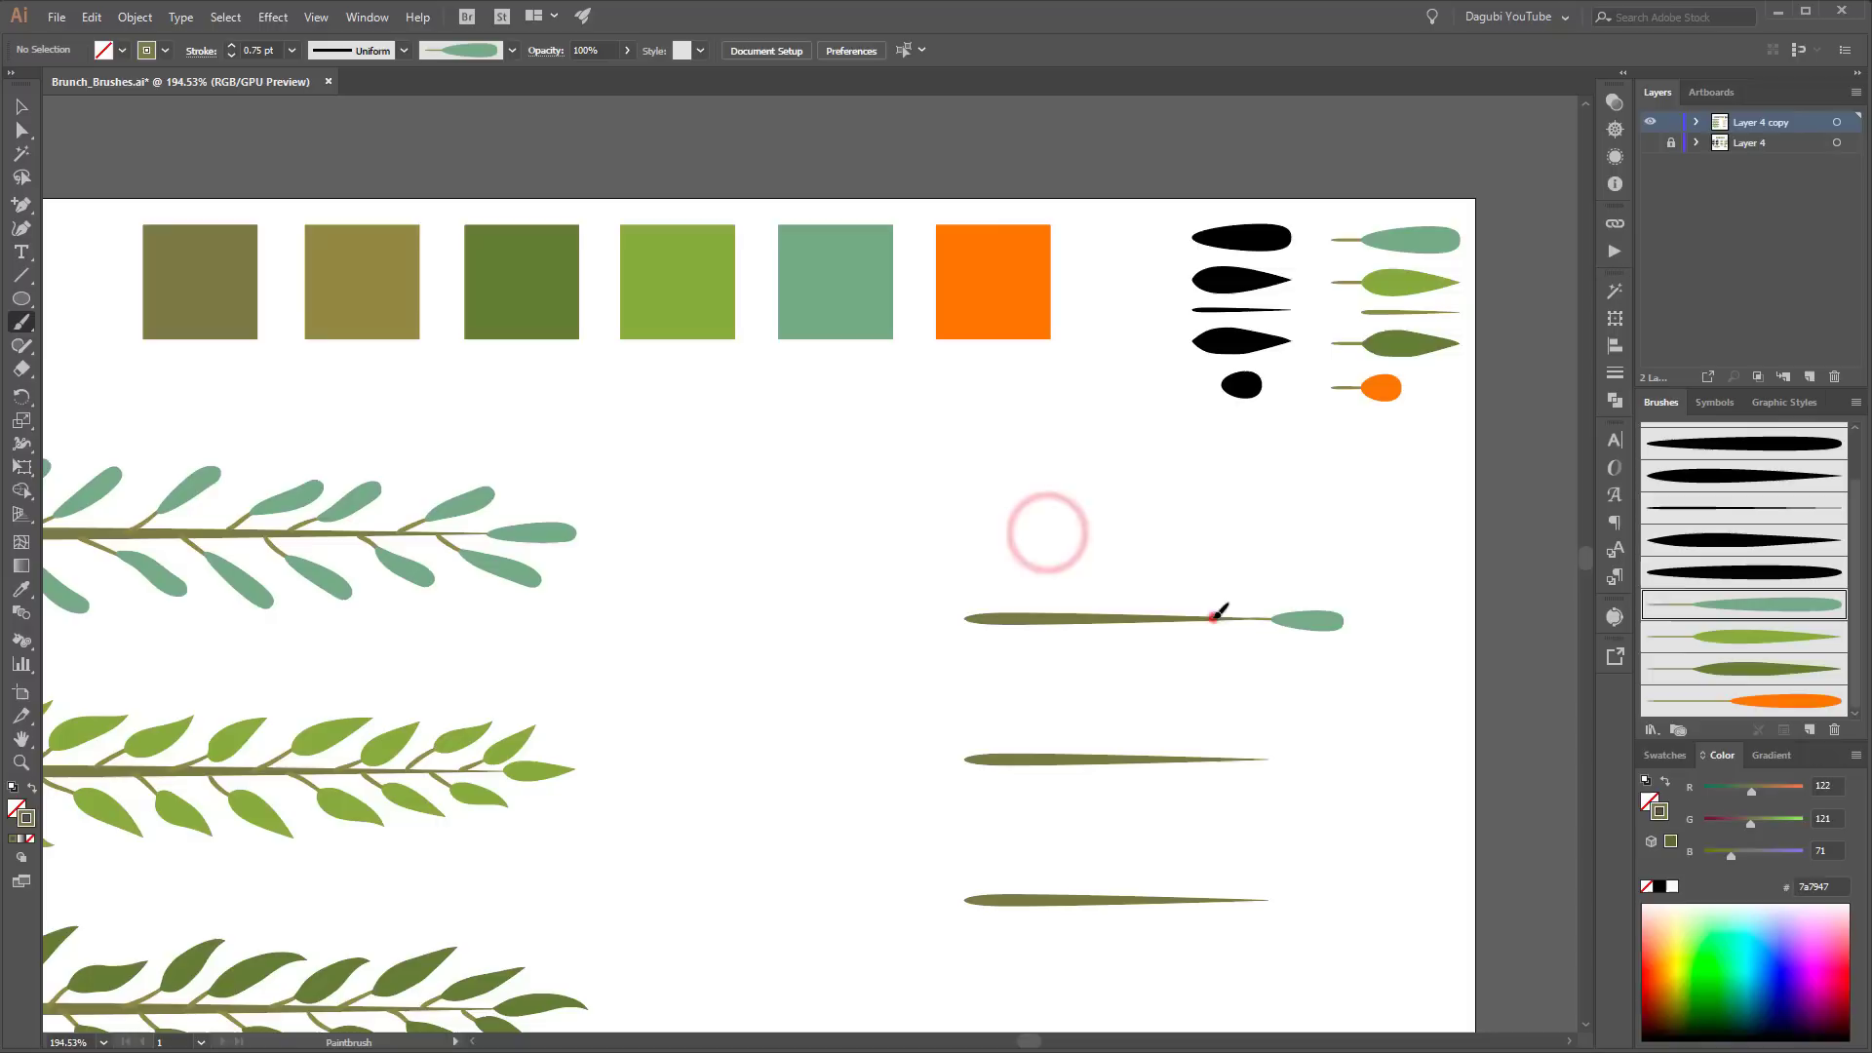
Step: Paint three teal leaves along each side of the uppermost short stem, at 0.75 pt near the tip and 1 pt towards the base
{"action": "mouse_move", "coordinate": [1195, 622]}
{"action": "left_mouse_down"}
{"action": "mouse_move", "coordinate": [1278, 655]}
{"action": "mouse_move", "coordinate": [1395, 751]}
{"action": "left_mouse_up"}
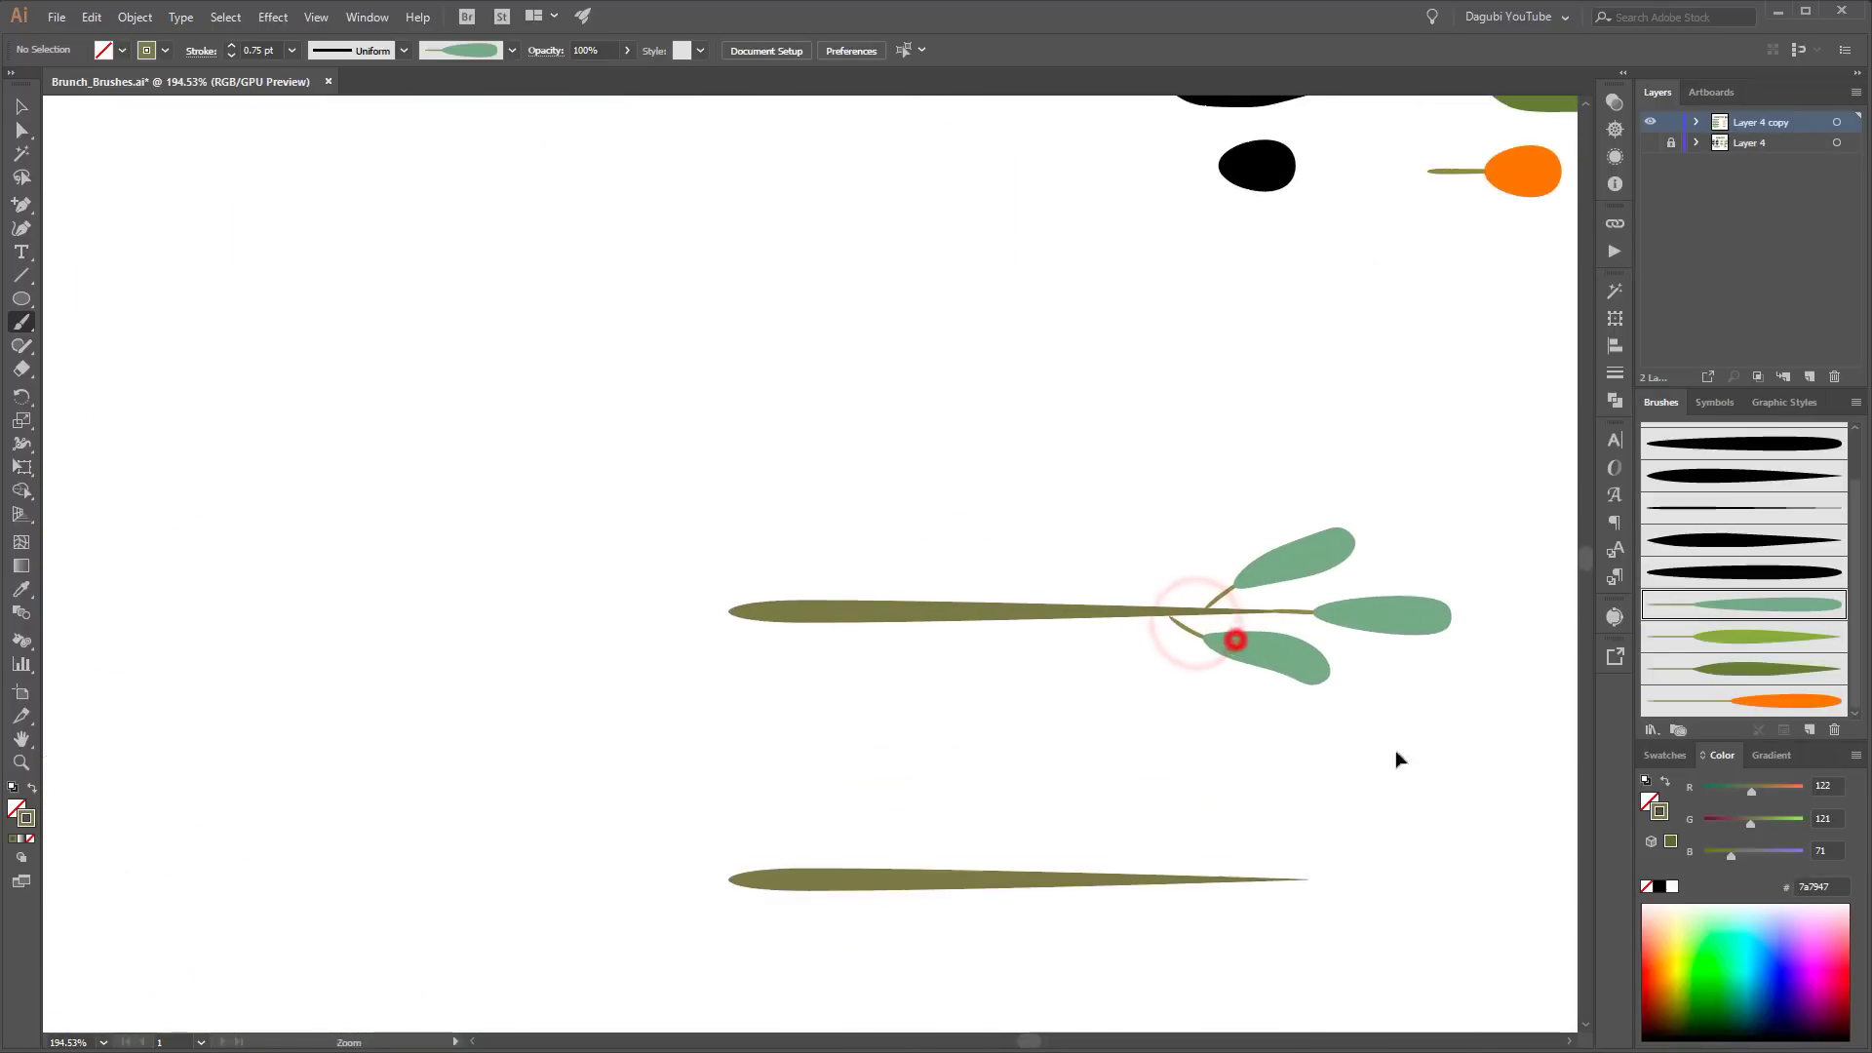
{"action": "left_click", "coordinate": [1270, 719], "text": "ctrl"}
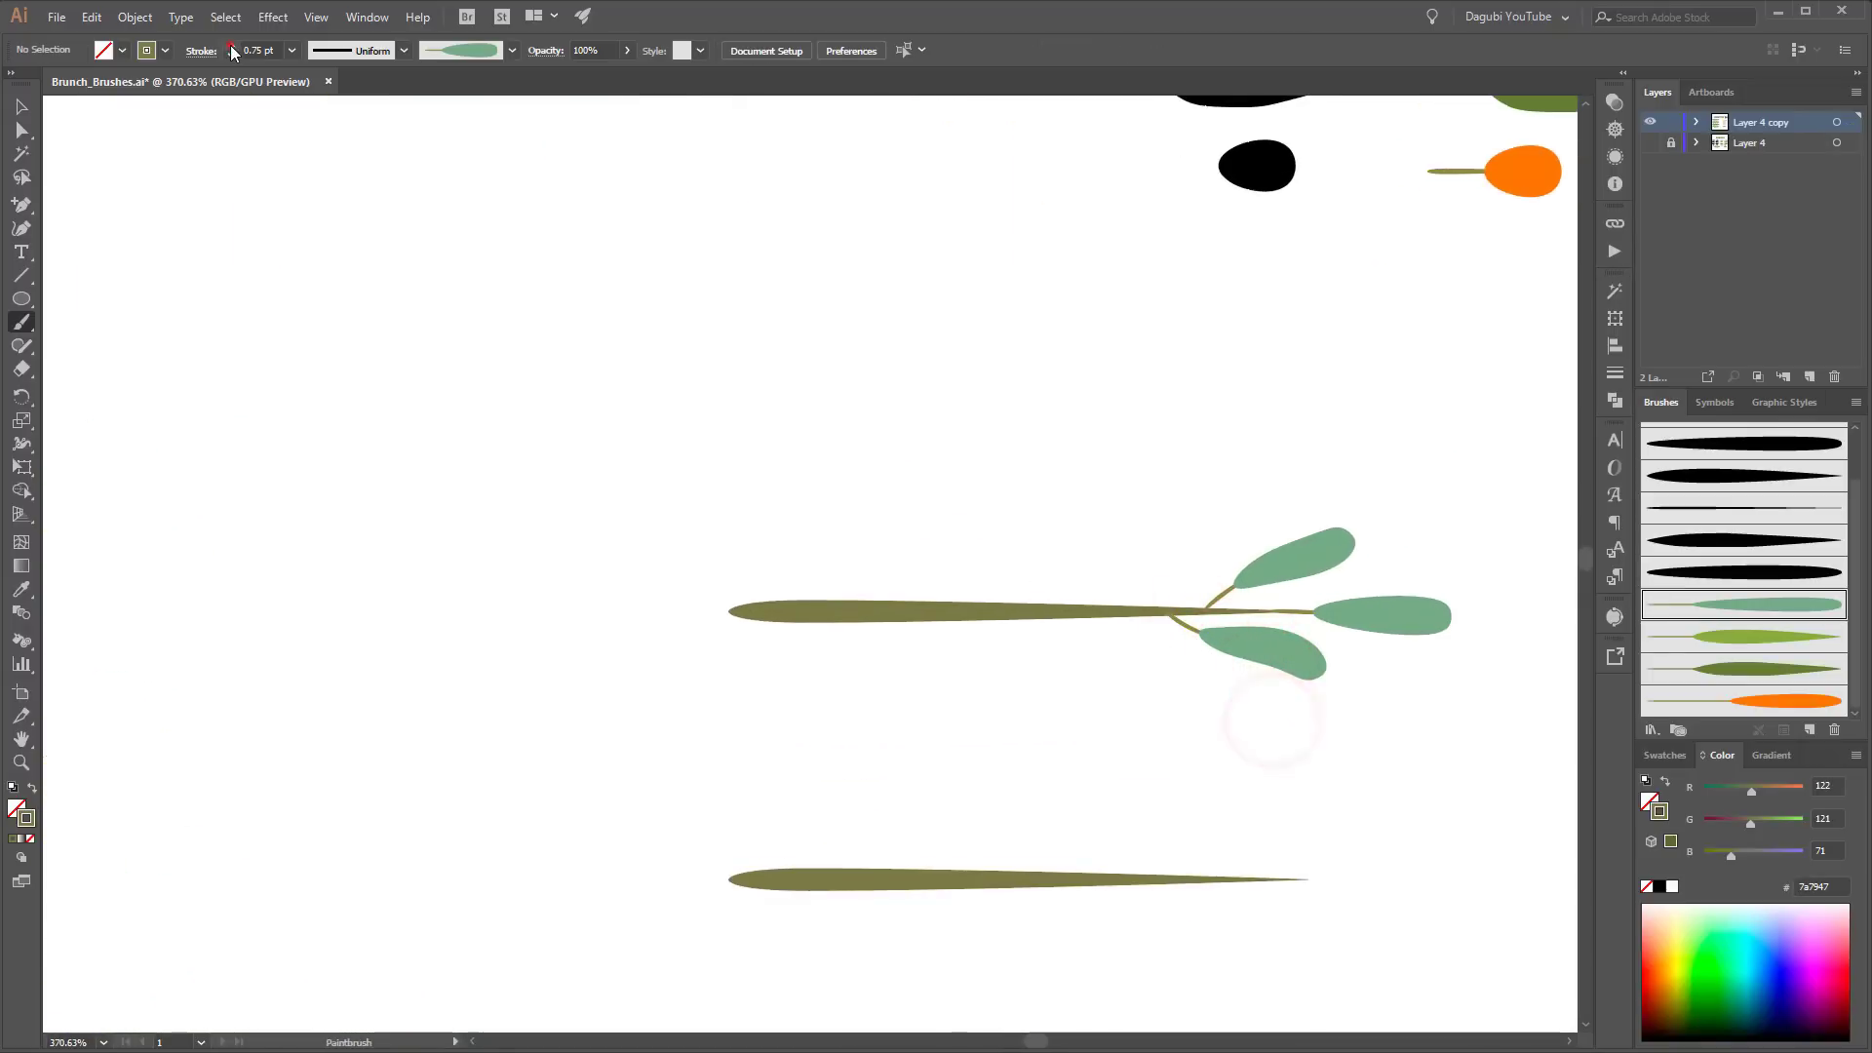
{"action": "left_click_drag", "start_coordinate": [1061, 605], "coordinate": [1205, 492]}
{"action": "left_click", "coordinate": [1150, 535], "text": "ctrl"}
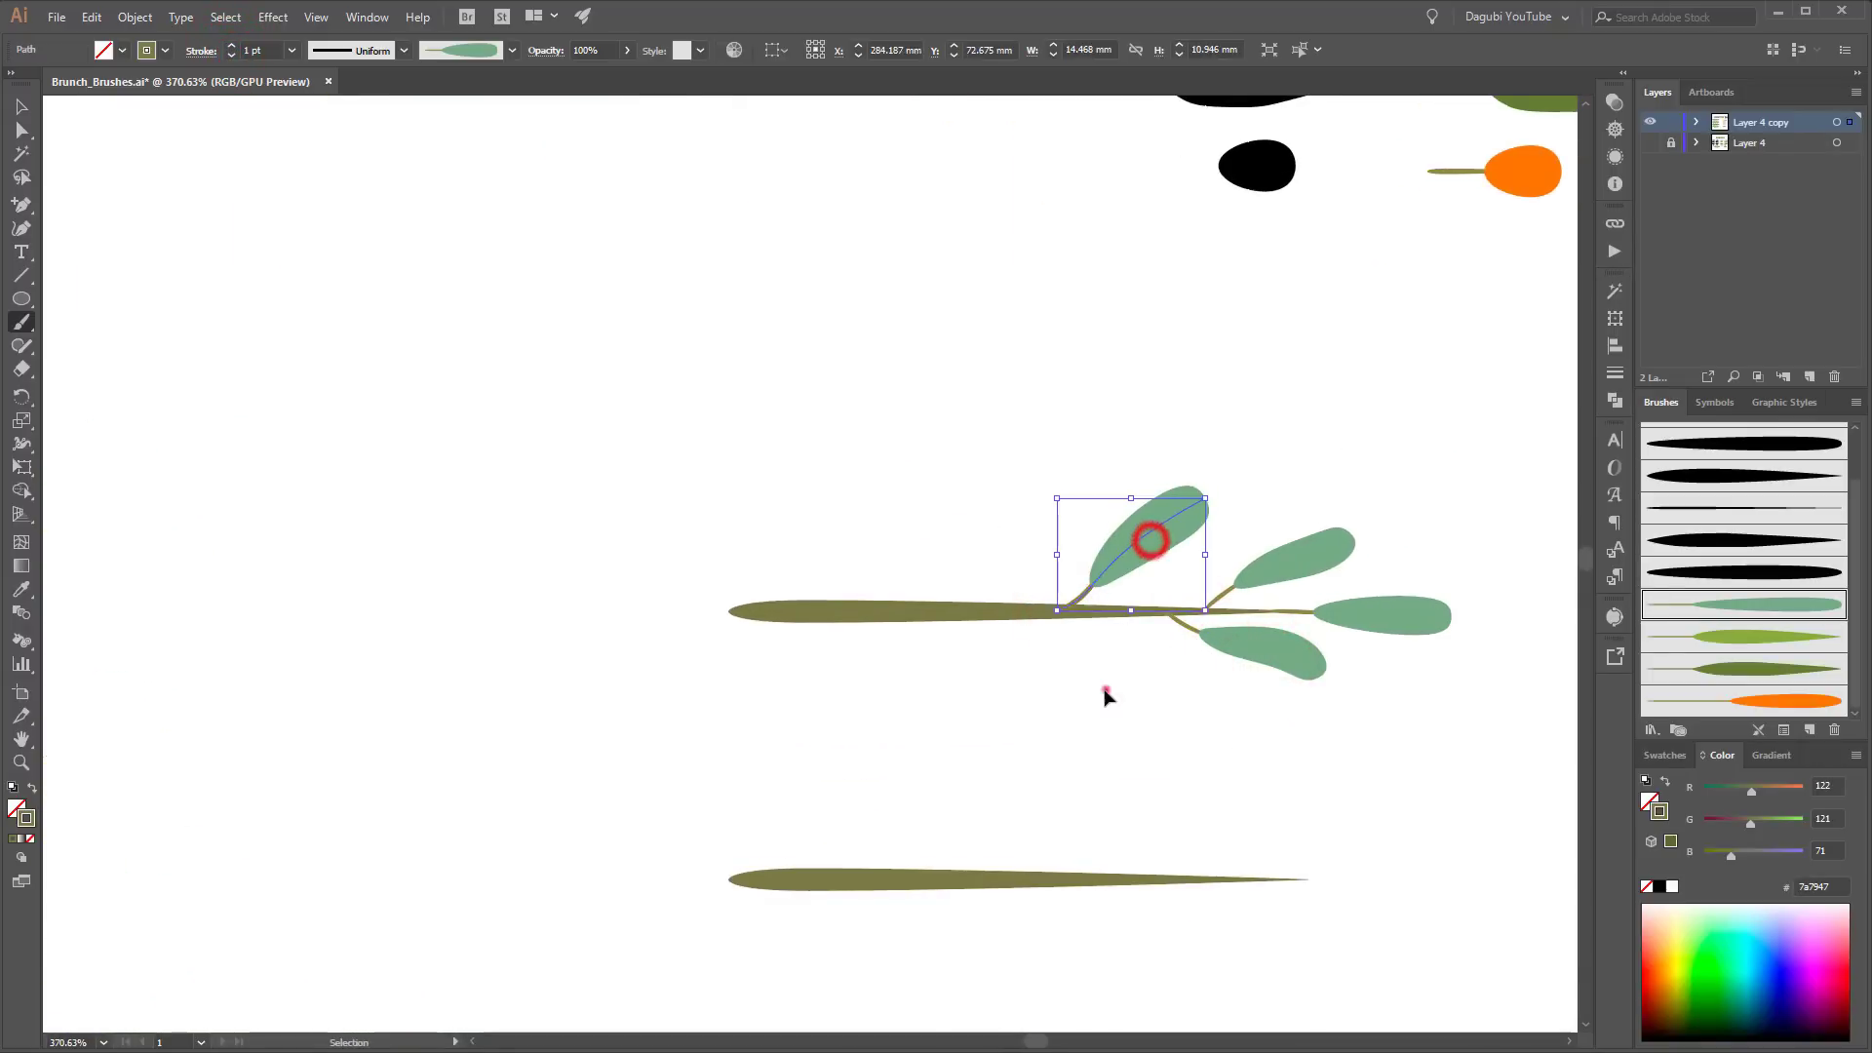
{"action": "left_click", "coordinate": [1106, 689], "text": "ctrl"}
{"action": "left_click_drag", "start_coordinate": [1024, 612], "coordinate": [1170, 695]}
{"action": "left_click_drag", "start_coordinate": [880, 605], "coordinate": [1049, 450]}
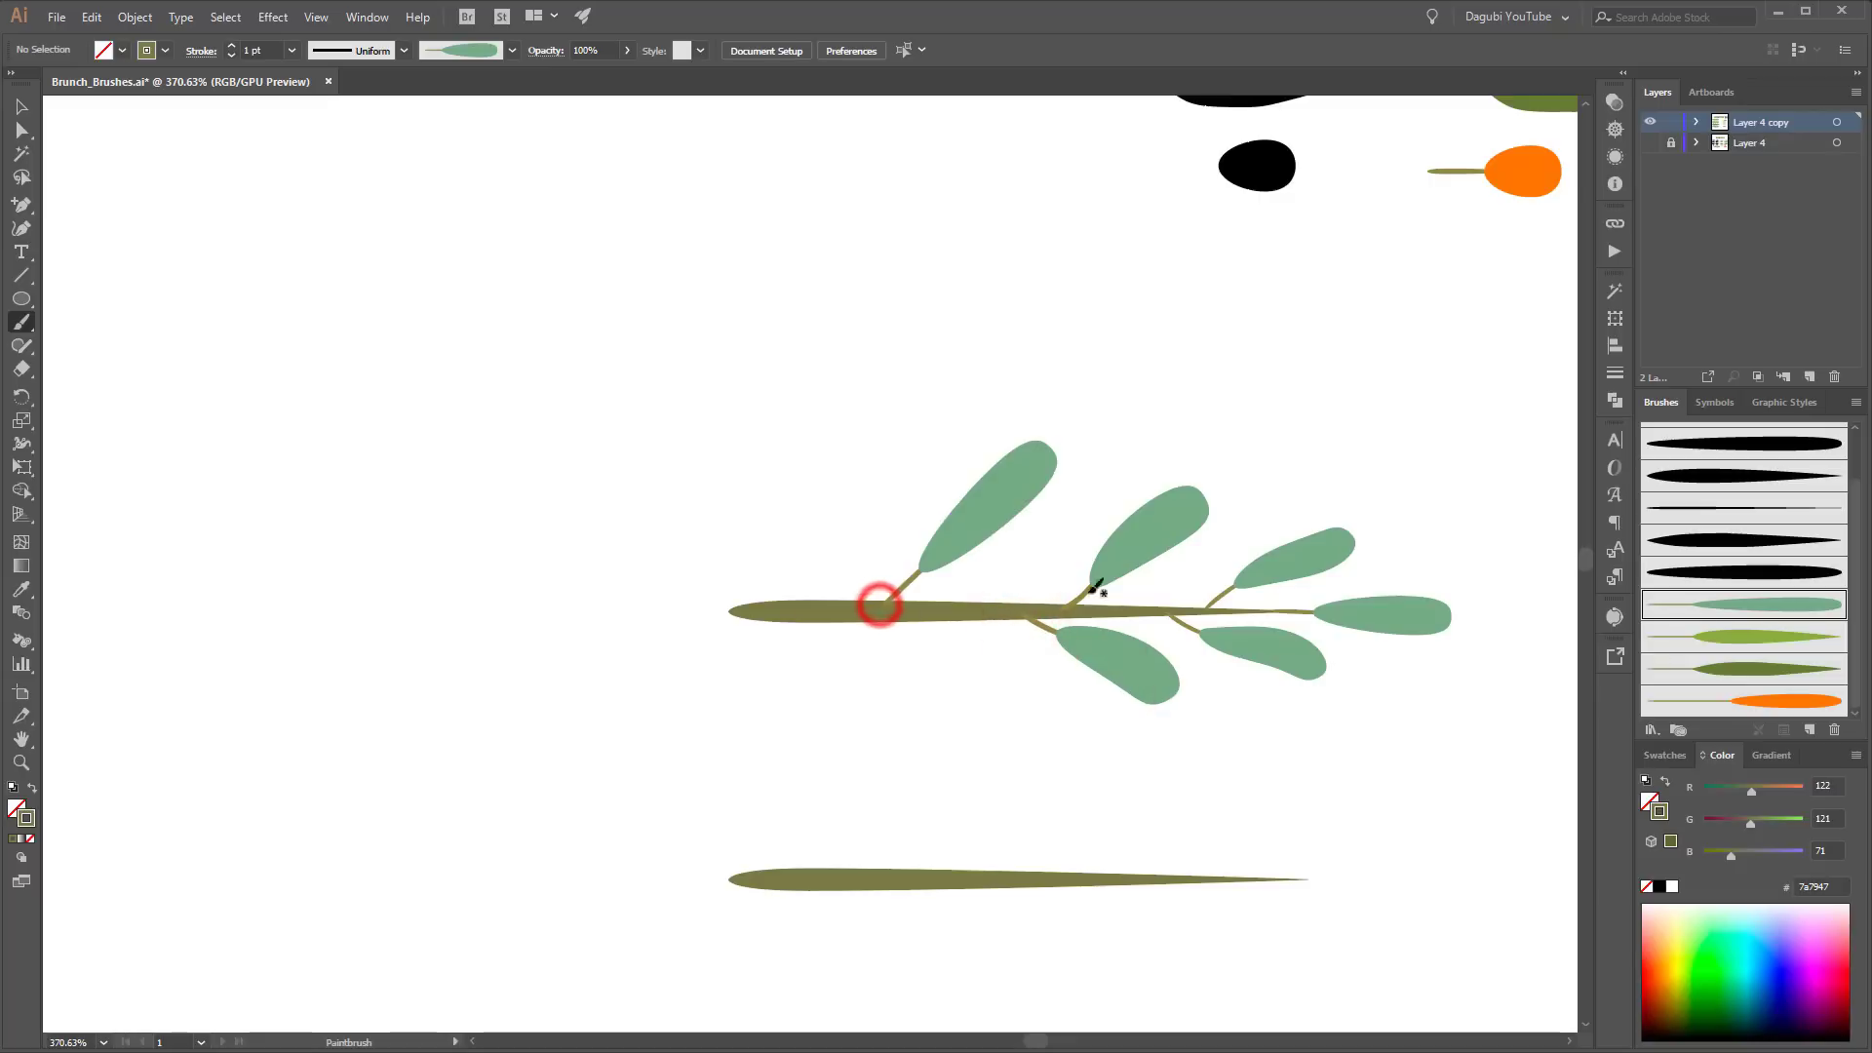
{"action": "left_click_drag", "start_coordinate": [888, 652], "coordinate": [1043, 736]}
Step: Paint leaves on both sides and the tip of the second short stem with the stemmed light green brush, using 0.75 pt towards the tip
{"action": "left_click_drag", "start_coordinate": [1249, 833], "coordinate": [1195, 763]}
{"action": "left_click_drag", "start_coordinate": [1195, 762], "coordinate": [1049, 482]}
{"action": "left_click_drag", "start_coordinate": [1048, 481], "coordinate": [1222, 583]}
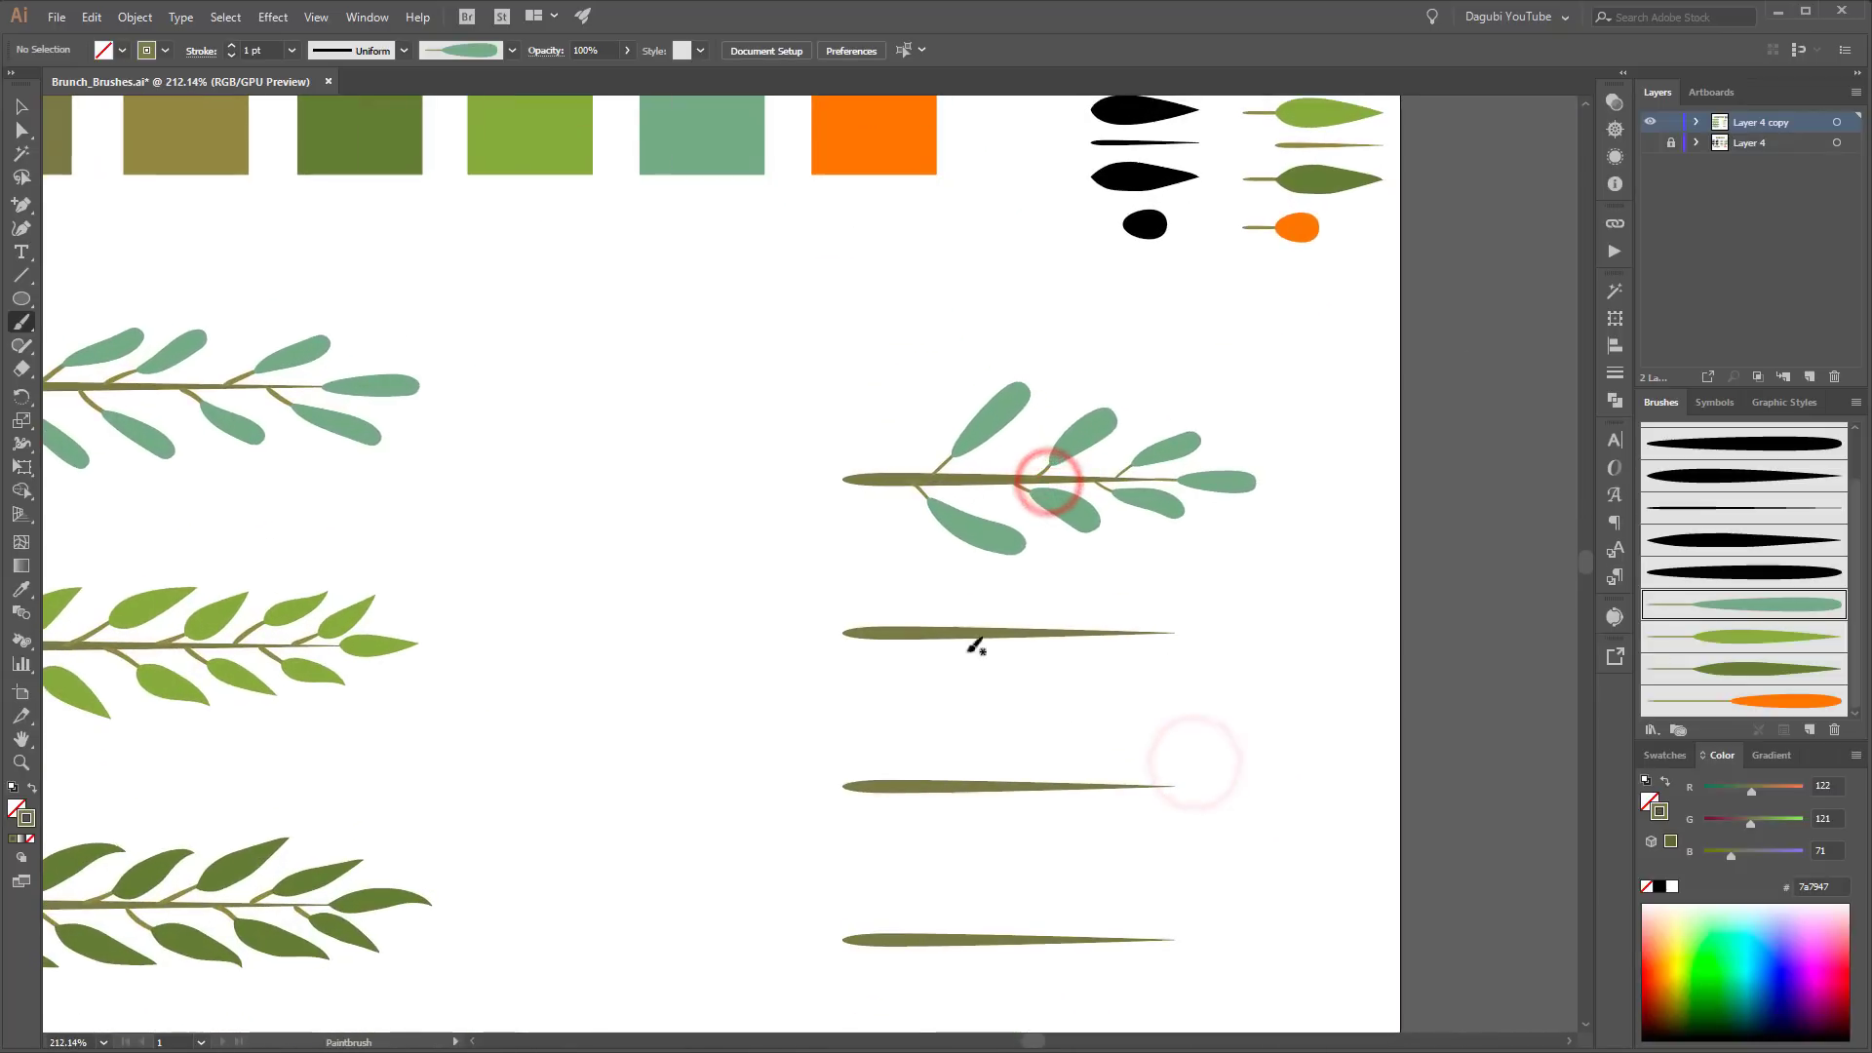
{"action": "left_click", "coordinate": [1742, 639]}
{"action": "mouse_move", "coordinate": [895, 609]}
{"action": "left_mouse_down"}
{"action": "mouse_move", "coordinate": [960, 558]}
{"action": "mouse_move", "coordinate": [1050, 556]}
{"action": "mouse_move", "coordinate": [1024, 689]}
{"action": "mouse_move", "coordinate": [1078, 669]}
{"action": "mouse_move", "coordinate": [1091, 693]}
{"action": "left_mouse_up"}
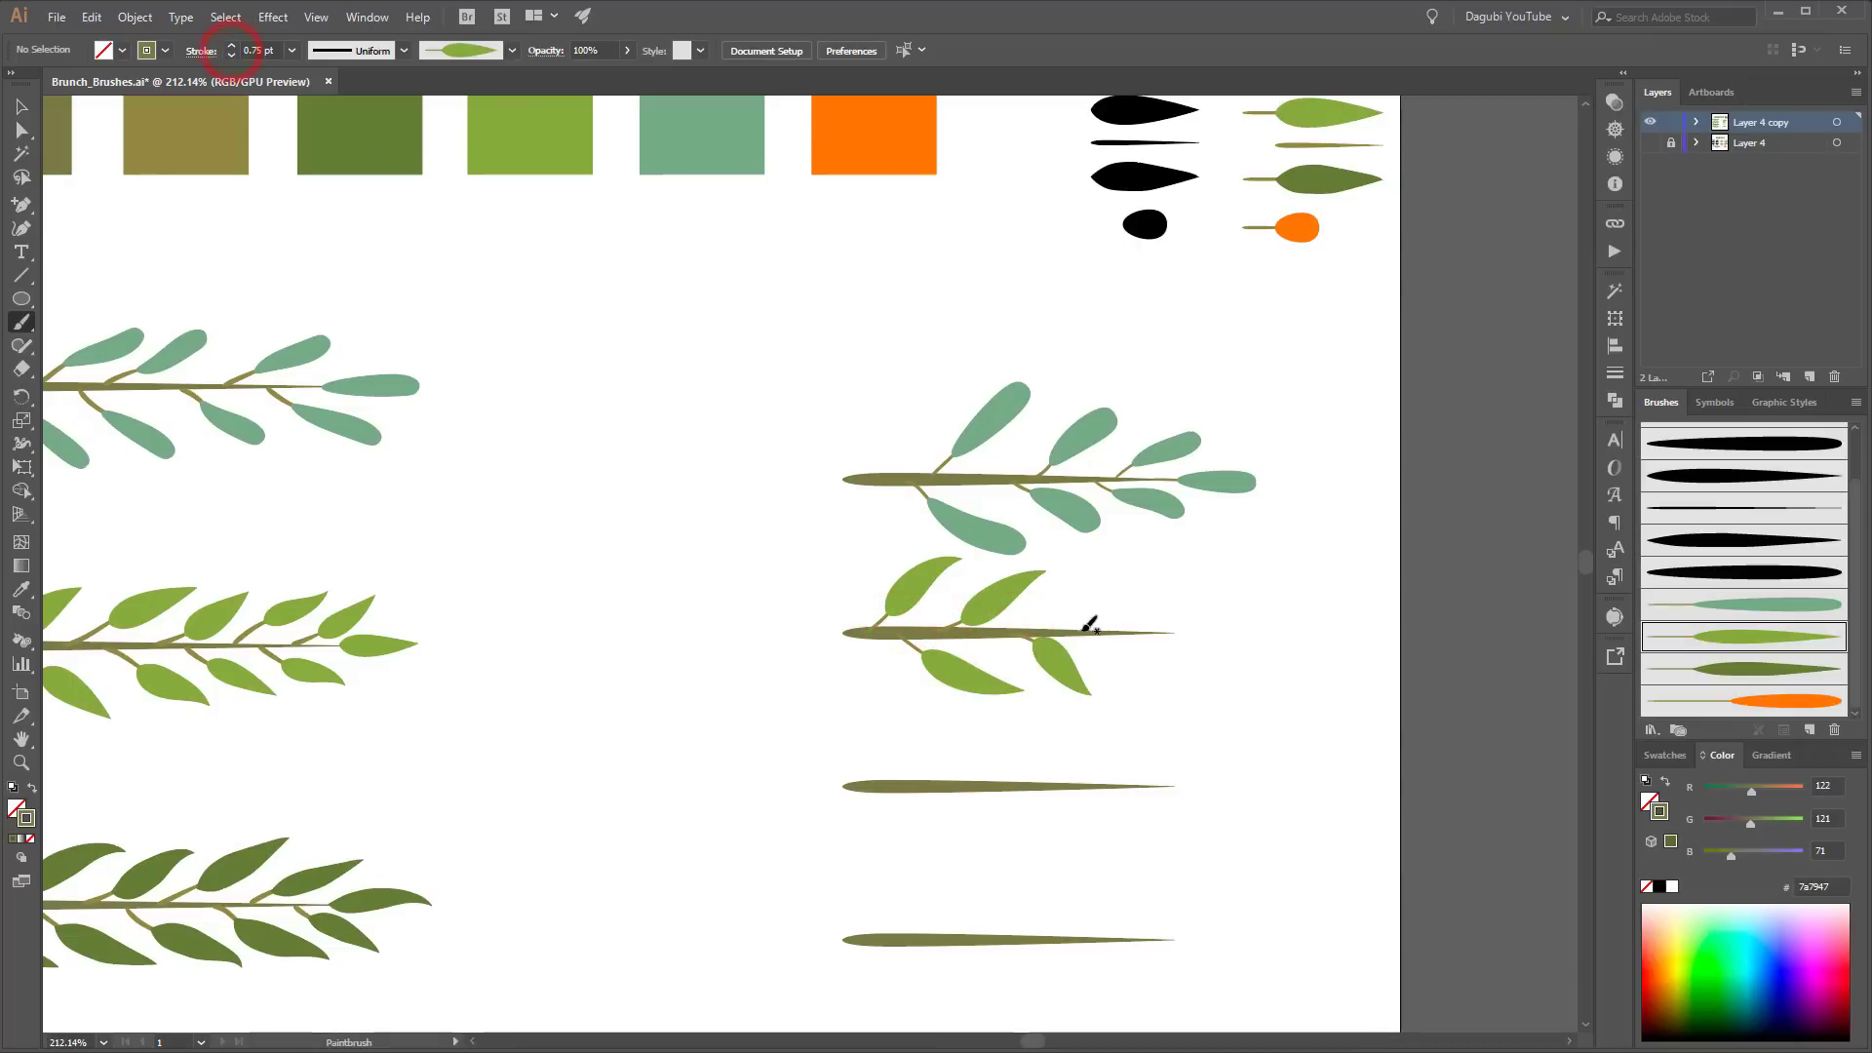
{"action": "left_click_drag", "start_coordinate": [1147, 632], "coordinate": [1232, 635]}
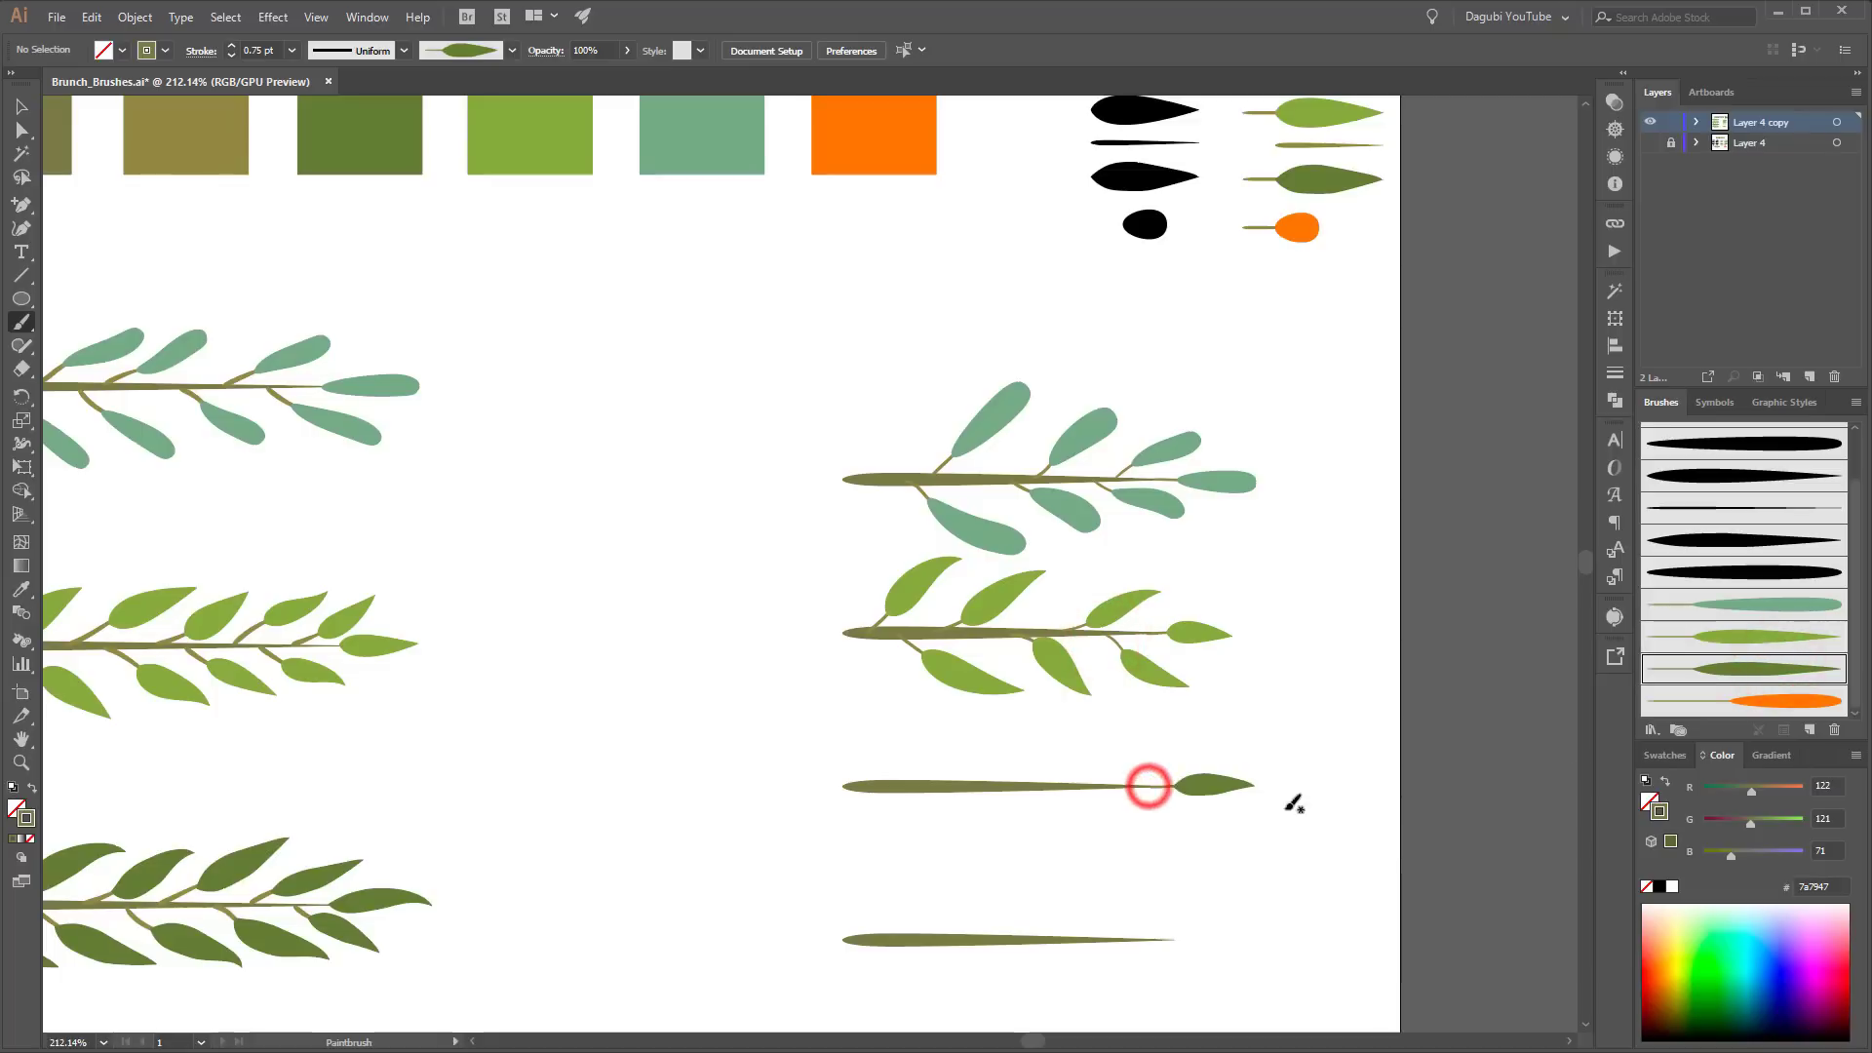
Step: Paint stemmed dark green leaves on the third short stem, 0.75 pt at and near the tip and 1 pt towards the base
{"action": "mouse_move", "coordinate": [1074, 783]}
{"action": "left_mouse_down"}
{"action": "mouse_move", "coordinate": [1136, 740]}
{"action": "mouse_move", "coordinate": [1128, 765]}
{"action": "left_mouse_up"}
{"action": "left_click", "coordinate": [1317, 898]}
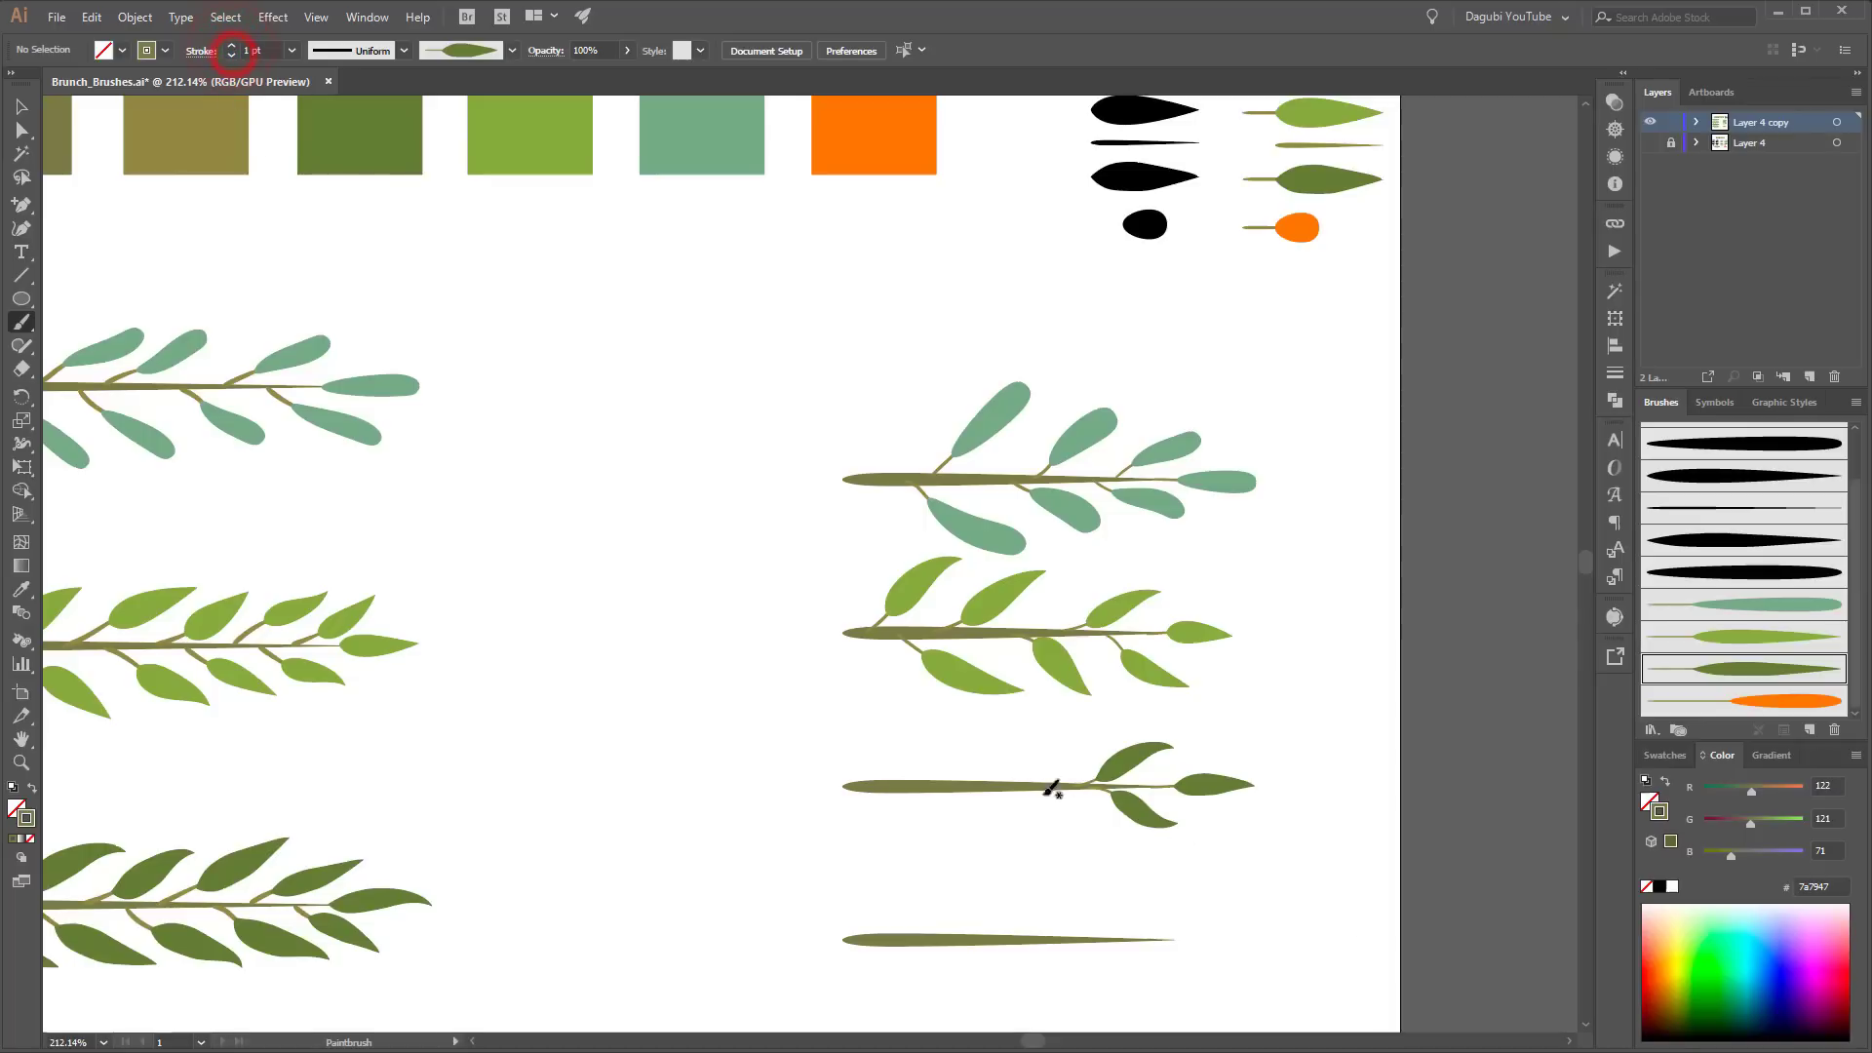
{"action": "left_click_drag", "start_coordinate": [989, 786], "coordinate": [1090, 719]}
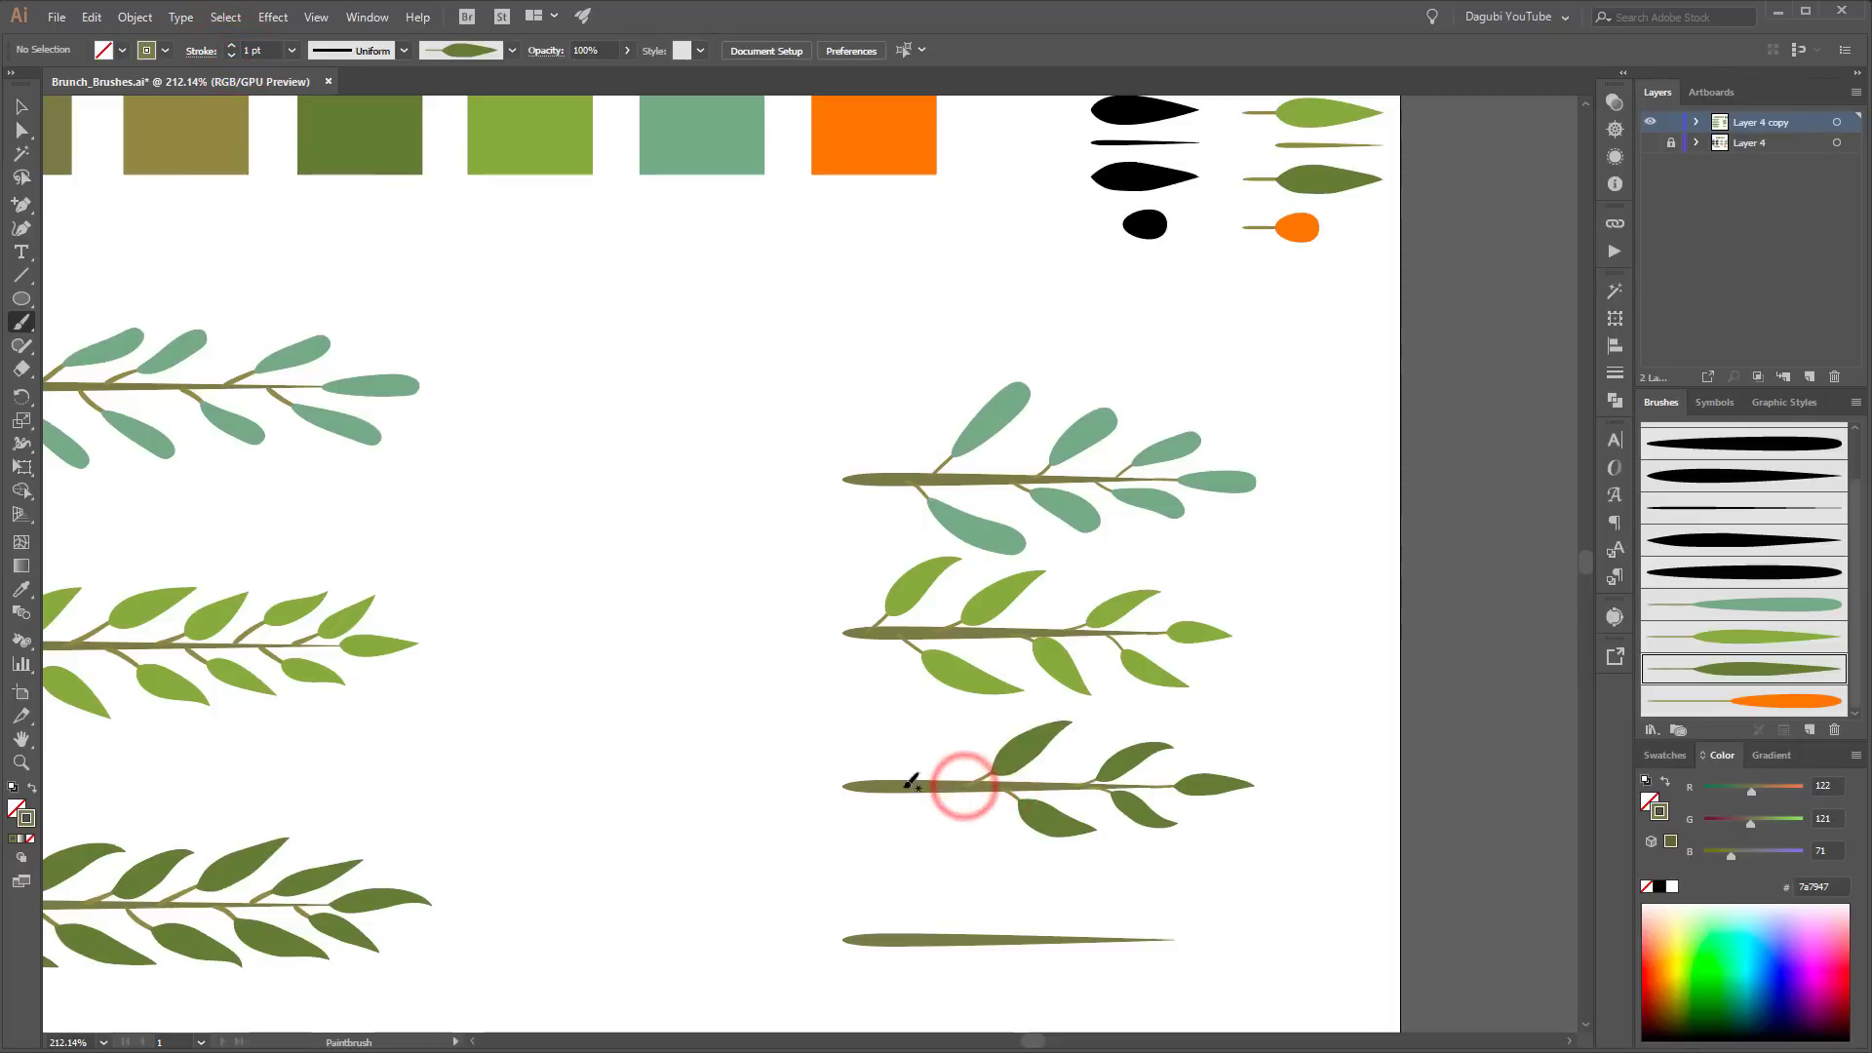
{"action": "left_click_drag", "start_coordinate": [905, 786], "coordinate": [1014, 856]}
{"action": "left_click_drag", "start_coordinate": [909, 763], "coordinate": [981, 715]}
Step: Set the brush strokes to the thin tapered stem brush in the olive brown 908847 of the second colour swatch
{"action": "left_click_drag", "start_coordinate": [1312, 812], "coordinate": [1261, 511]}
{"action": "left_click_drag", "start_coordinate": [1202, 679], "coordinate": [1196, 647]}
{"action": "left_click", "coordinate": [978, 634]}
{"action": "left_click_drag", "start_coordinate": [1082, 647], "coordinate": [1107, 681]}
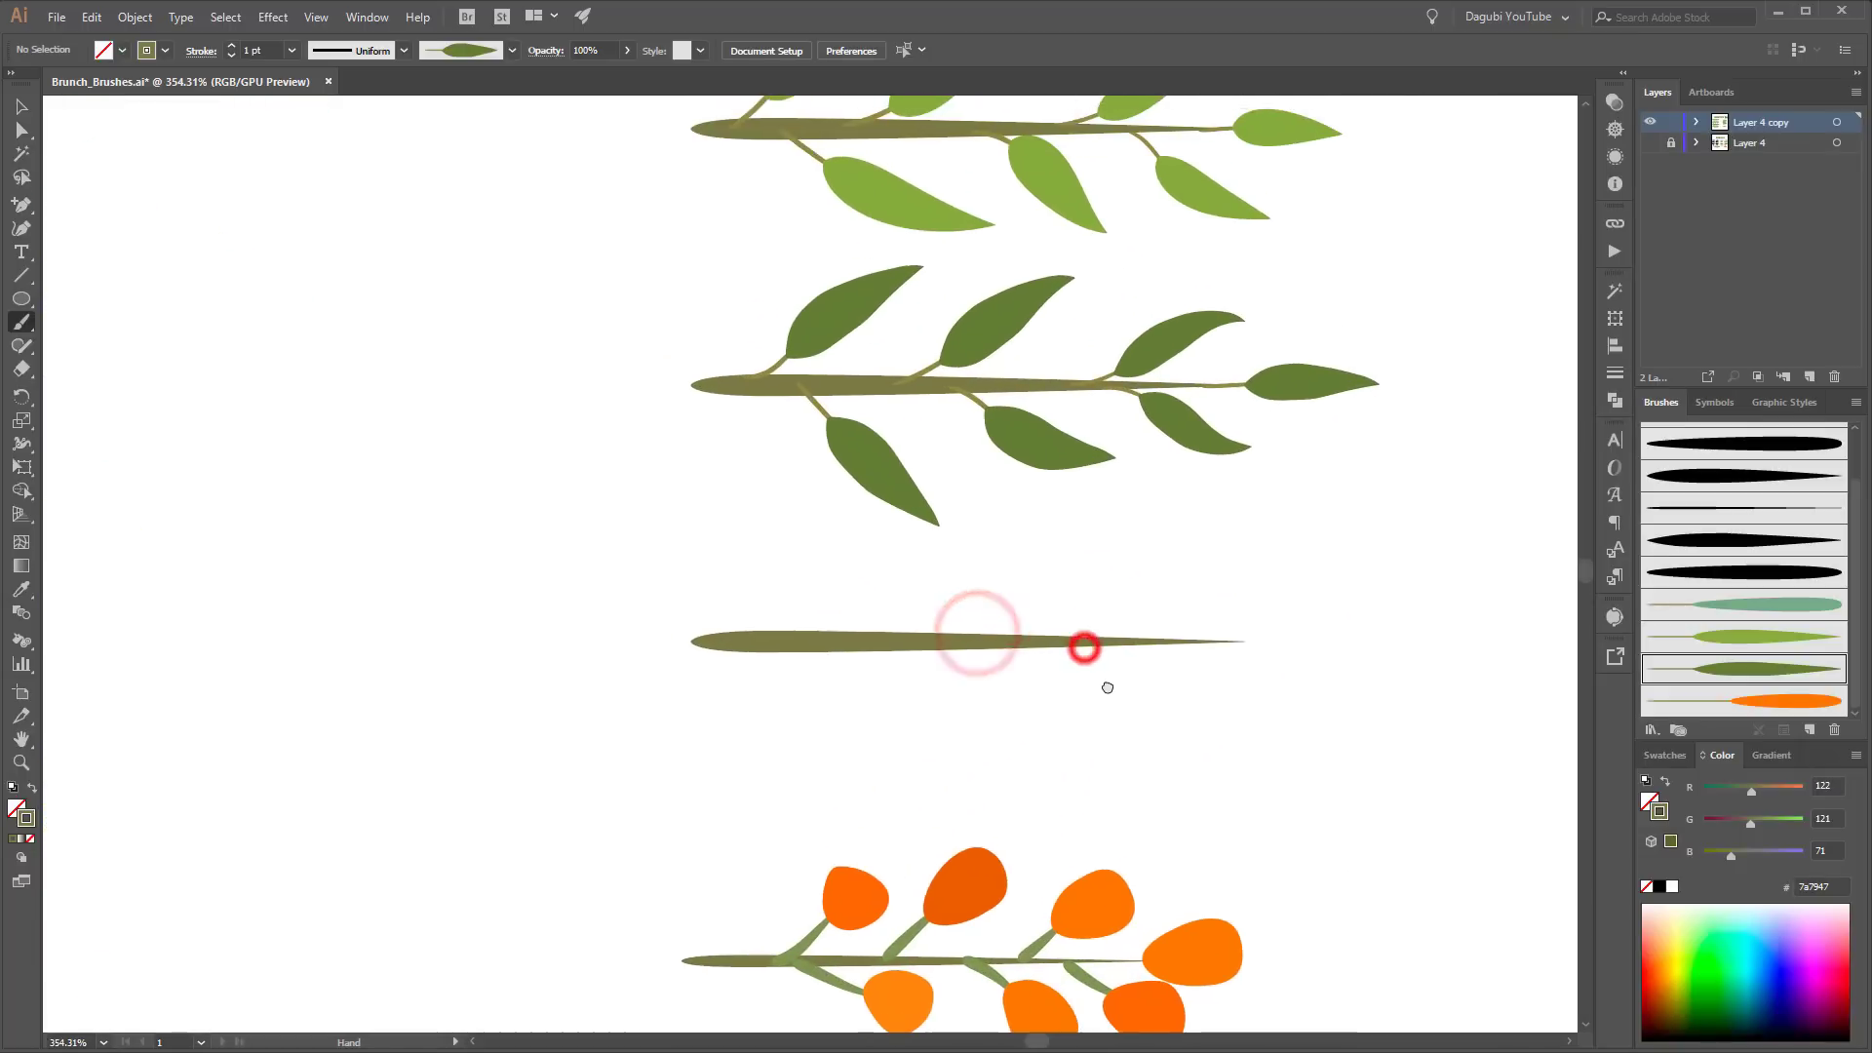
{"action": "left_click", "coordinate": [1487, 715]}
{"action": "left_click", "coordinate": [1716, 508]}
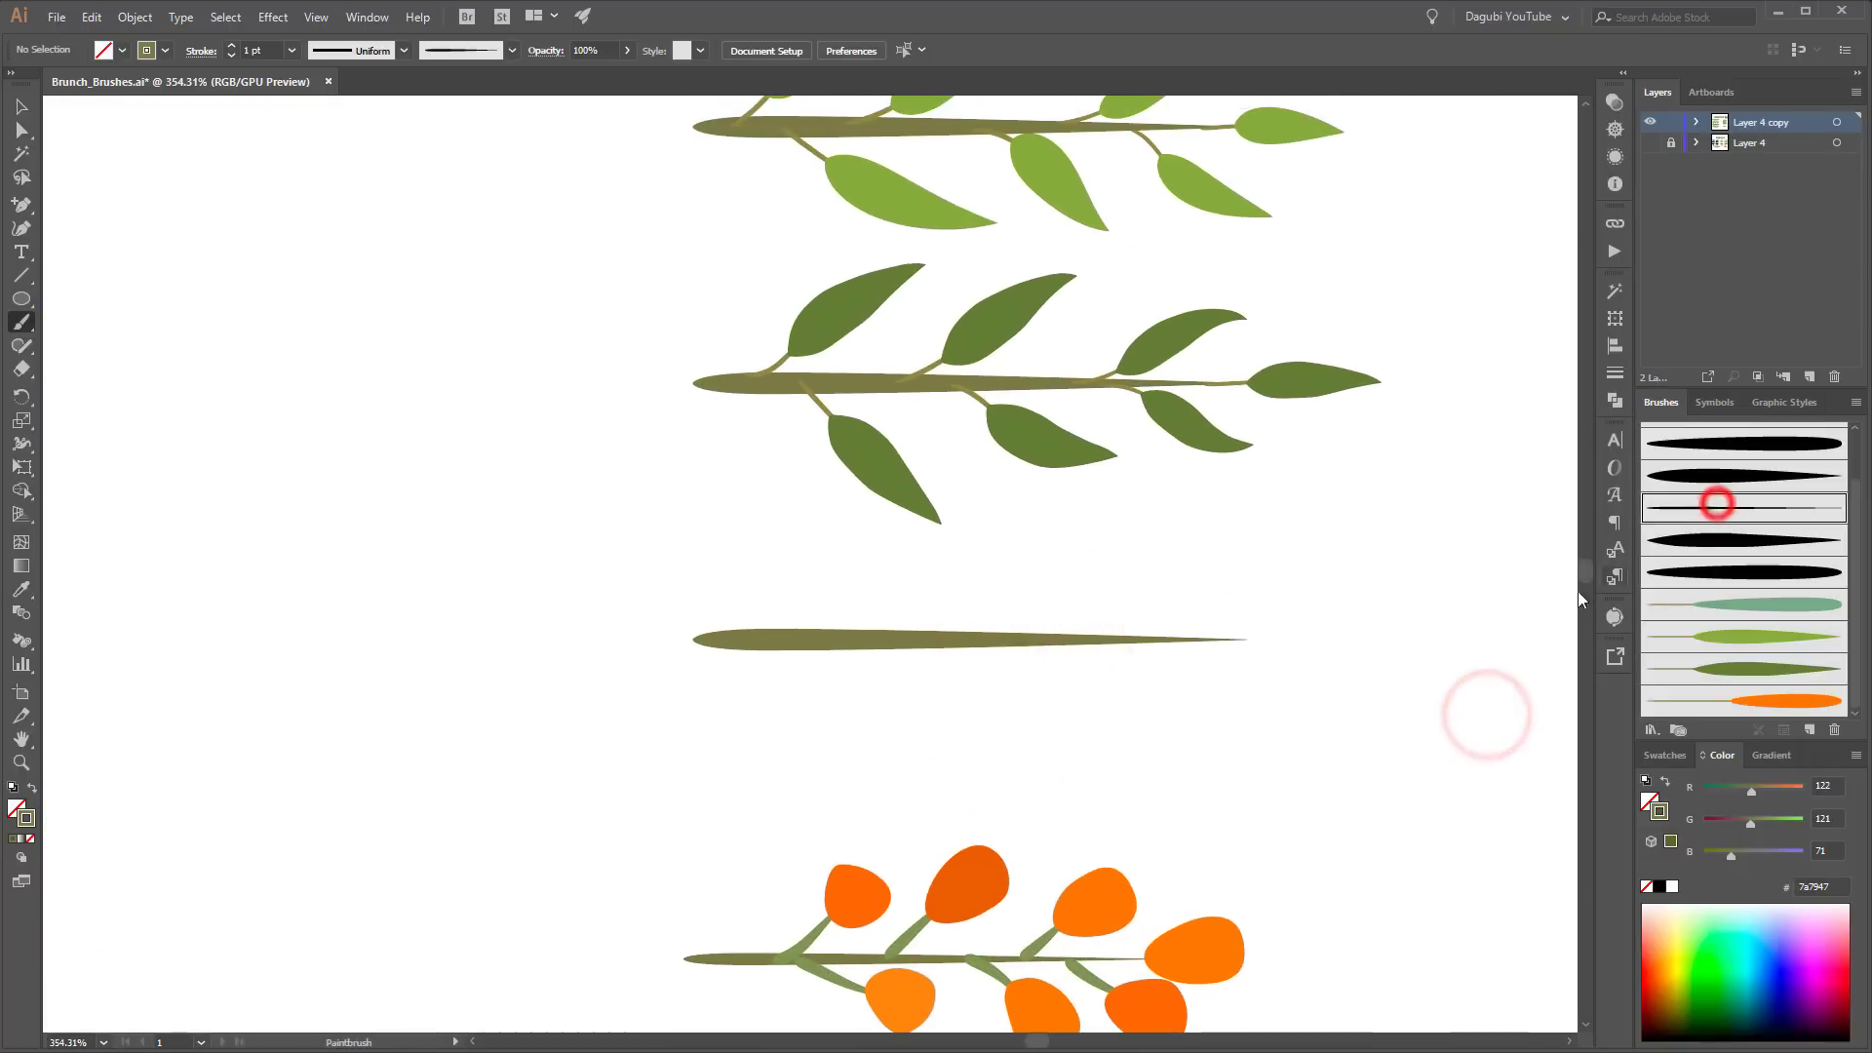
{"action": "left_click", "coordinate": [849, 389], "text": "alt"}
{"action": "left_click", "coordinate": [1097, 780], "text": "alt"}
{"action": "left_click_drag", "start_coordinate": [882, 627], "coordinate": [884, 584]}
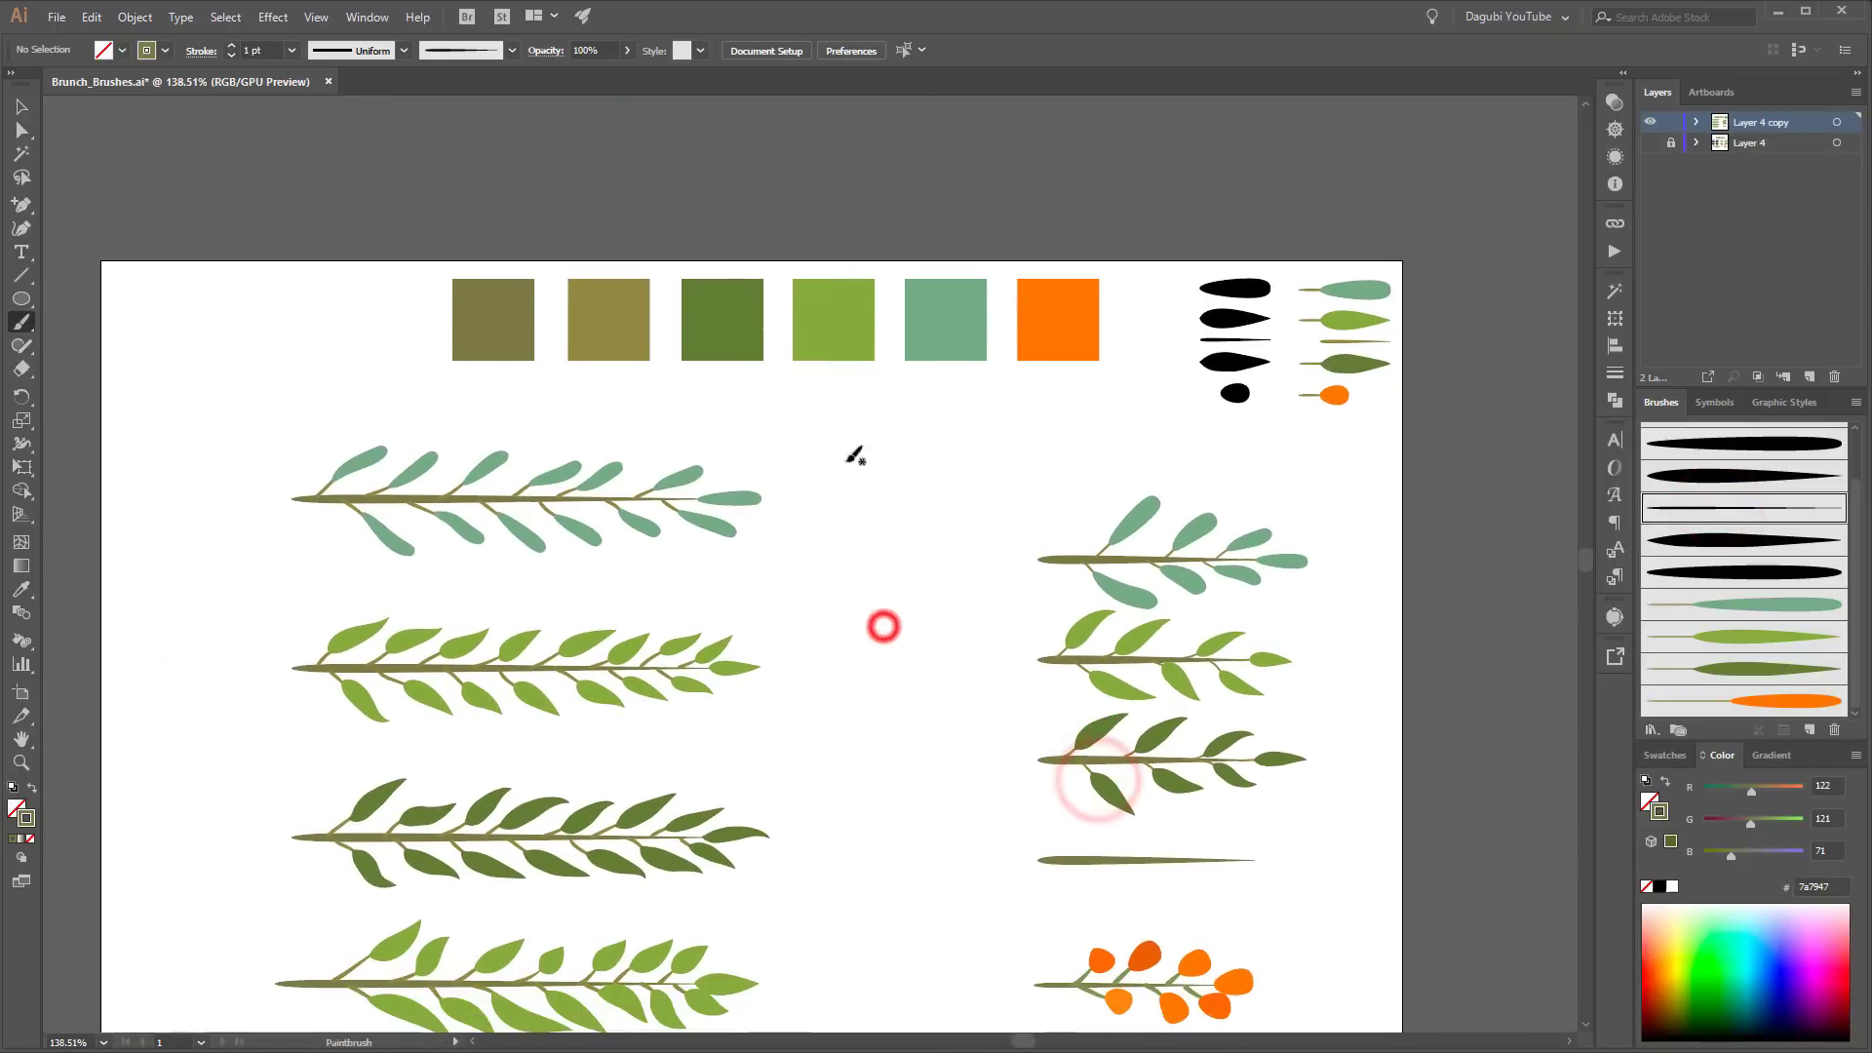
{"action": "left_click", "coordinate": [611, 302], "text": "ctrl"}
{"action": "left_click_drag", "start_coordinate": [1217, 824], "coordinate": [1066, 477]}
{"action": "left_click", "coordinate": [969, 501]}
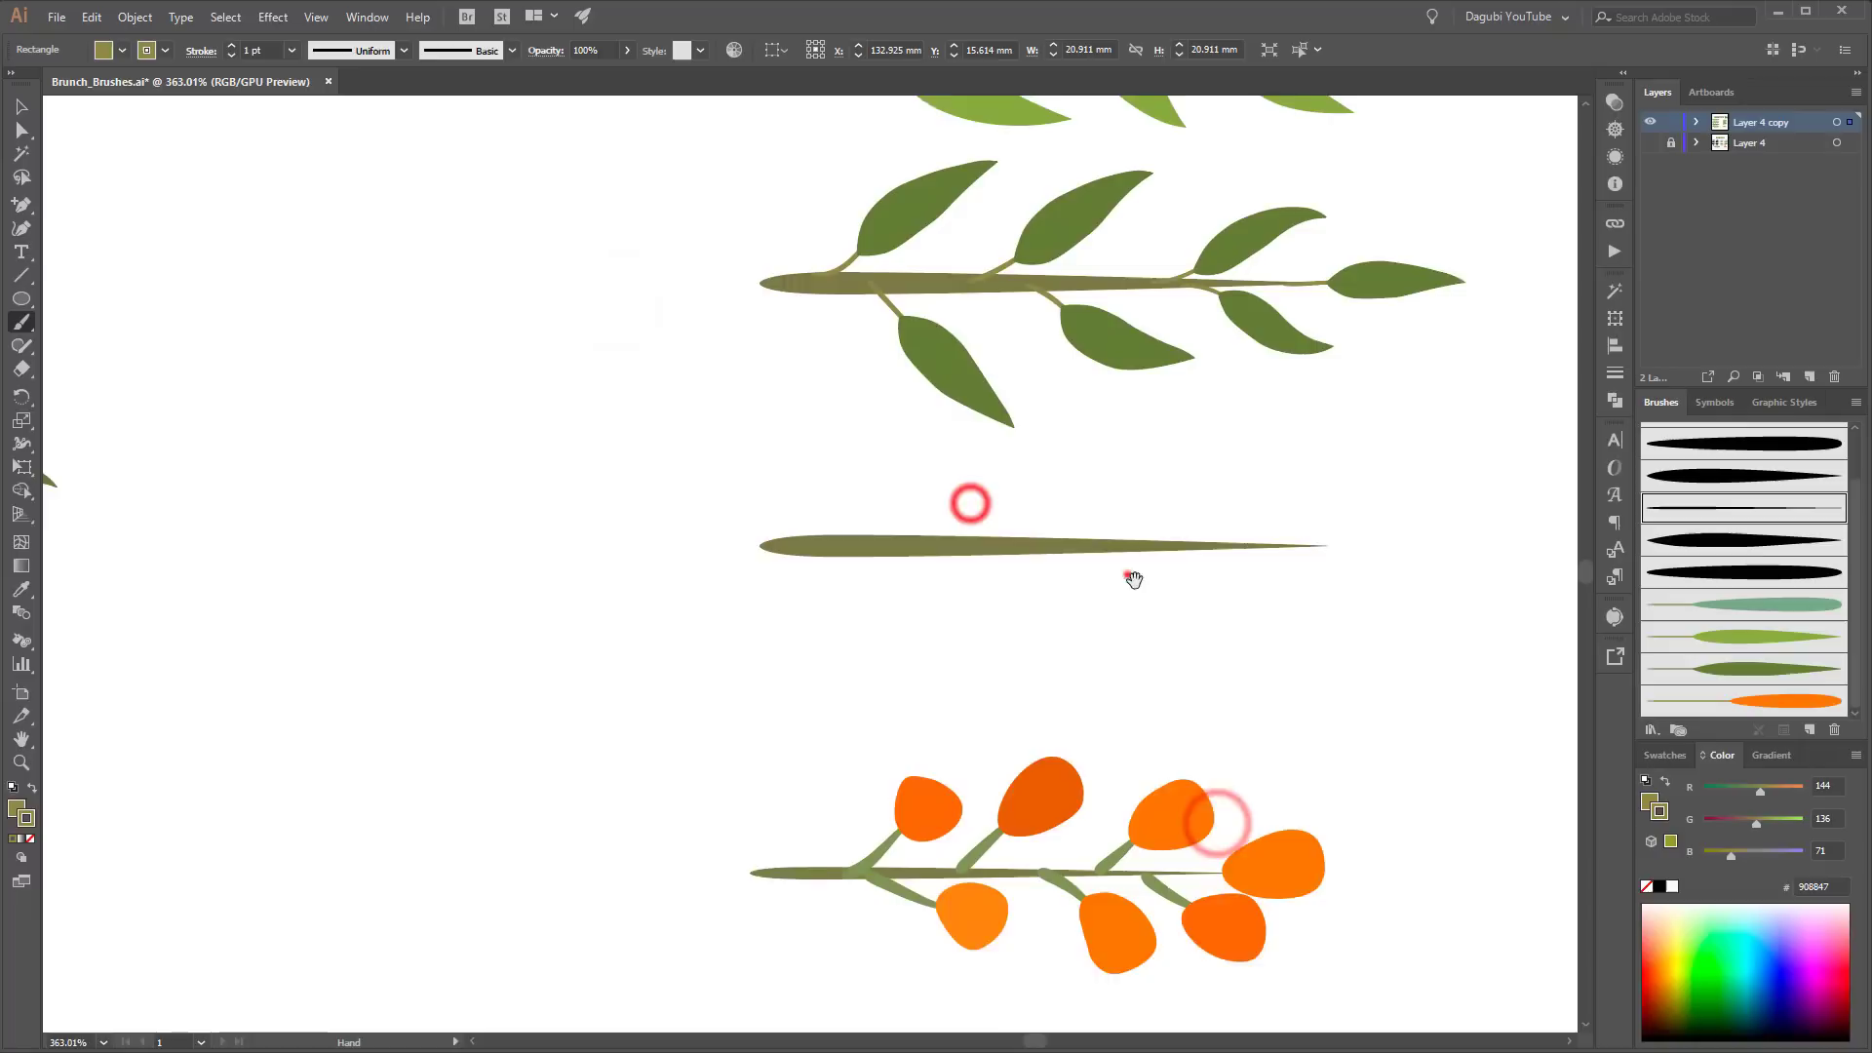
{"action": "left_click", "coordinate": [1125, 572]}
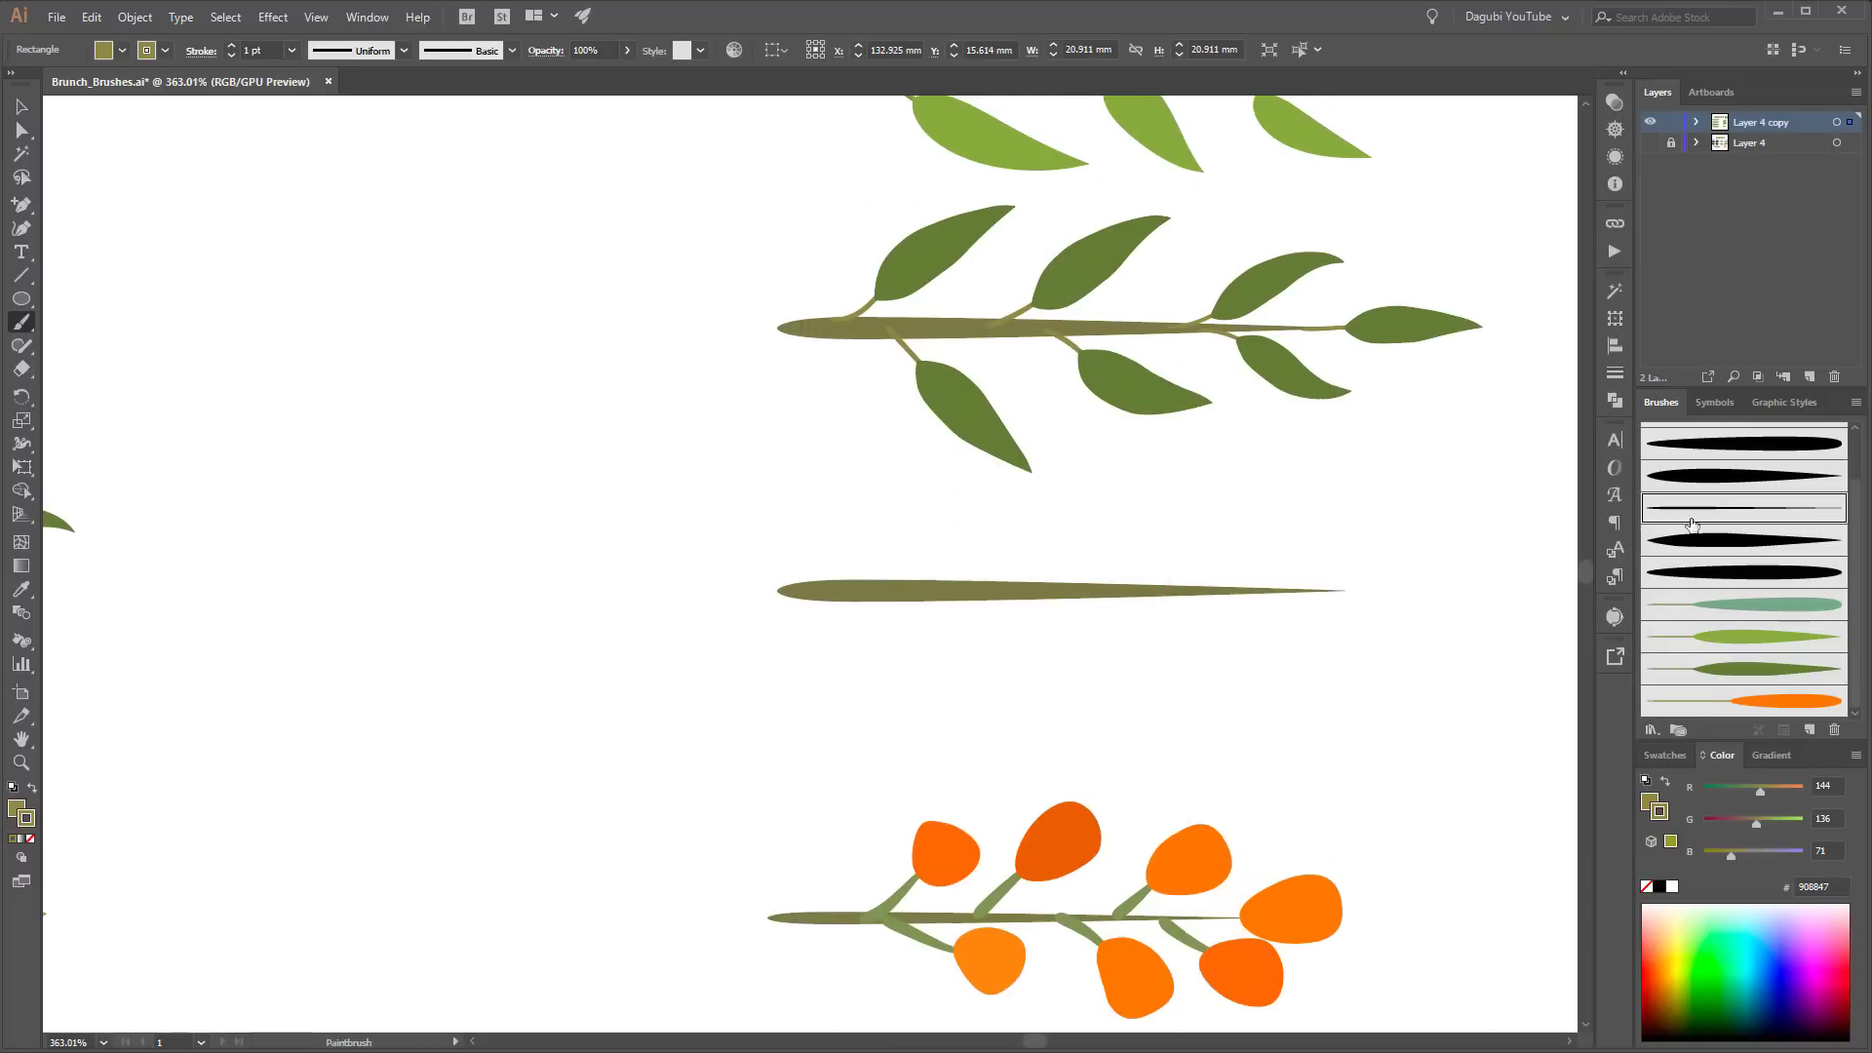
Step: Paint seven curved thin twigs on the fourth short stem, four below and three above
{"action": "left_click_drag", "start_coordinate": [833, 591], "coordinate": [951, 691]}
{"action": "left_click", "coordinate": [868, 639], "text": "ctrl"}
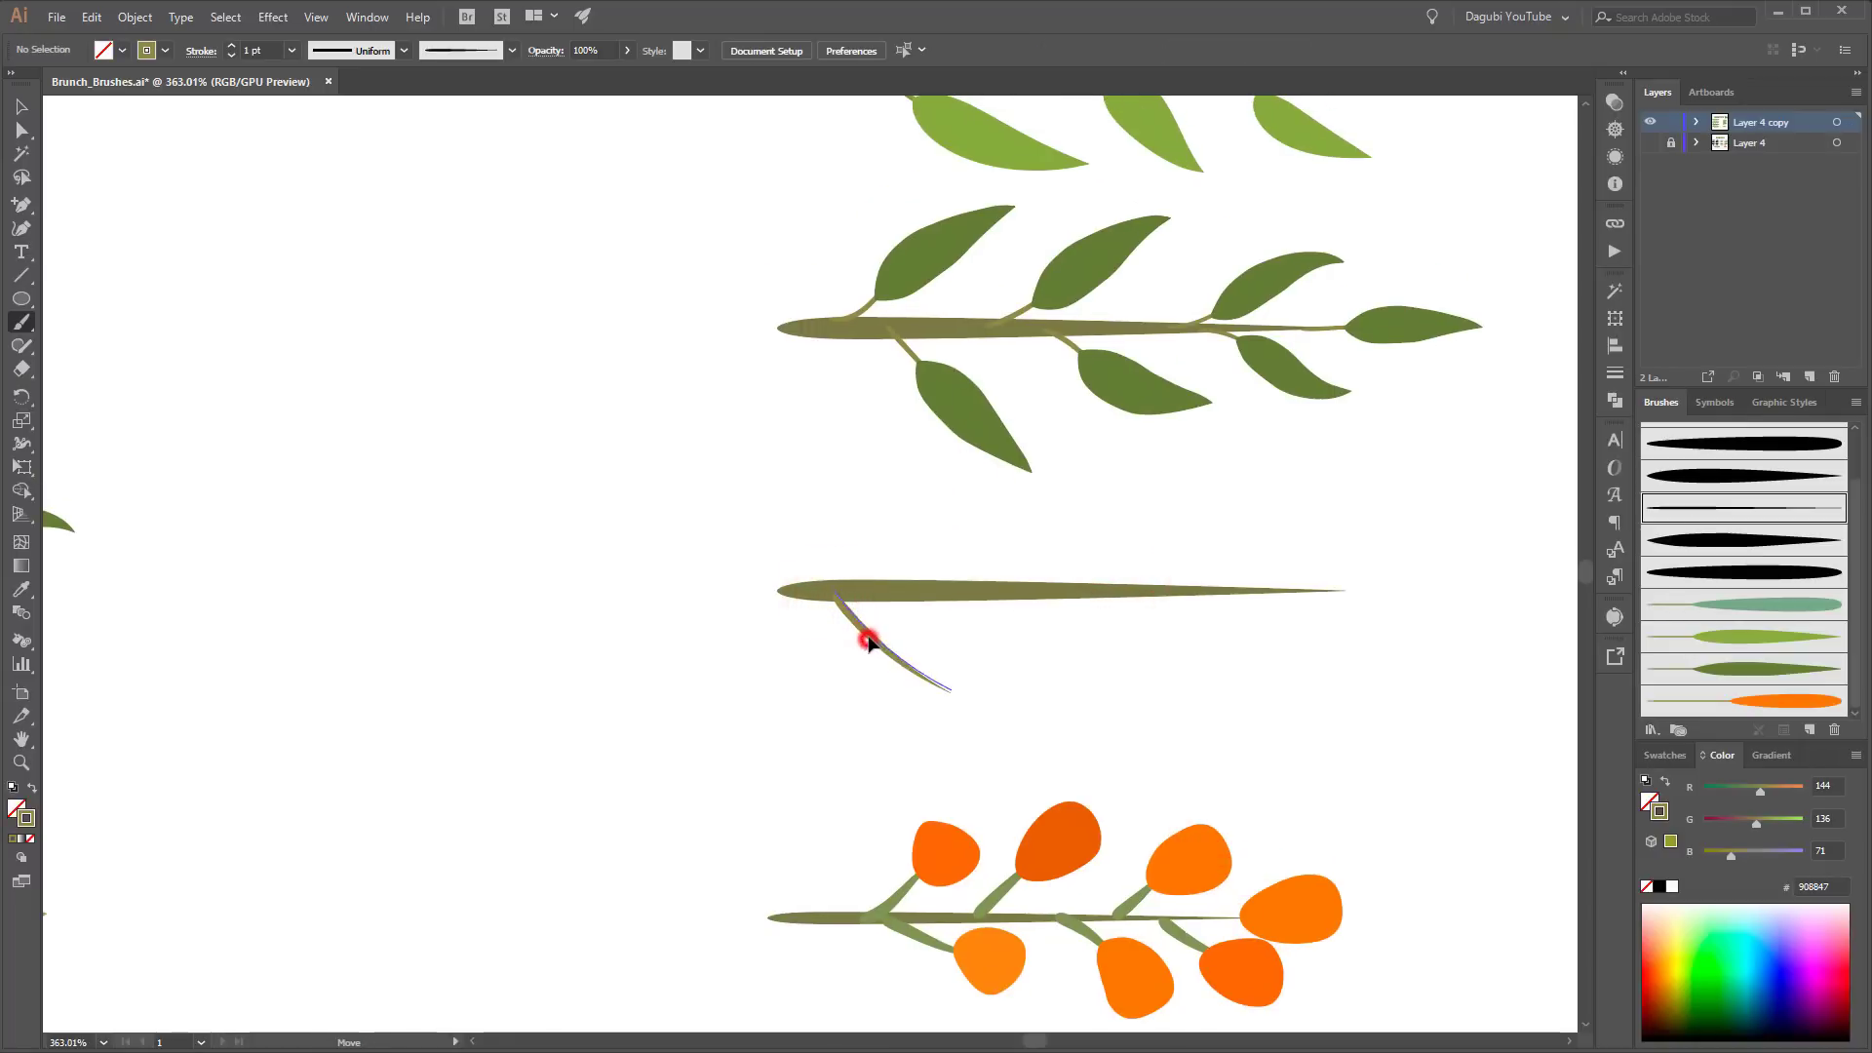
{"action": "left_click", "coordinate": [1123, 732], "text": "ctrl"}
{"action": "left_click_drag", "start_coordinate": [965, 594], "coordinate": [1085, 685]}
{"action": "left_click_drag", "start_coordinate": [1119, 594], "coordinate": [1239, 656]}
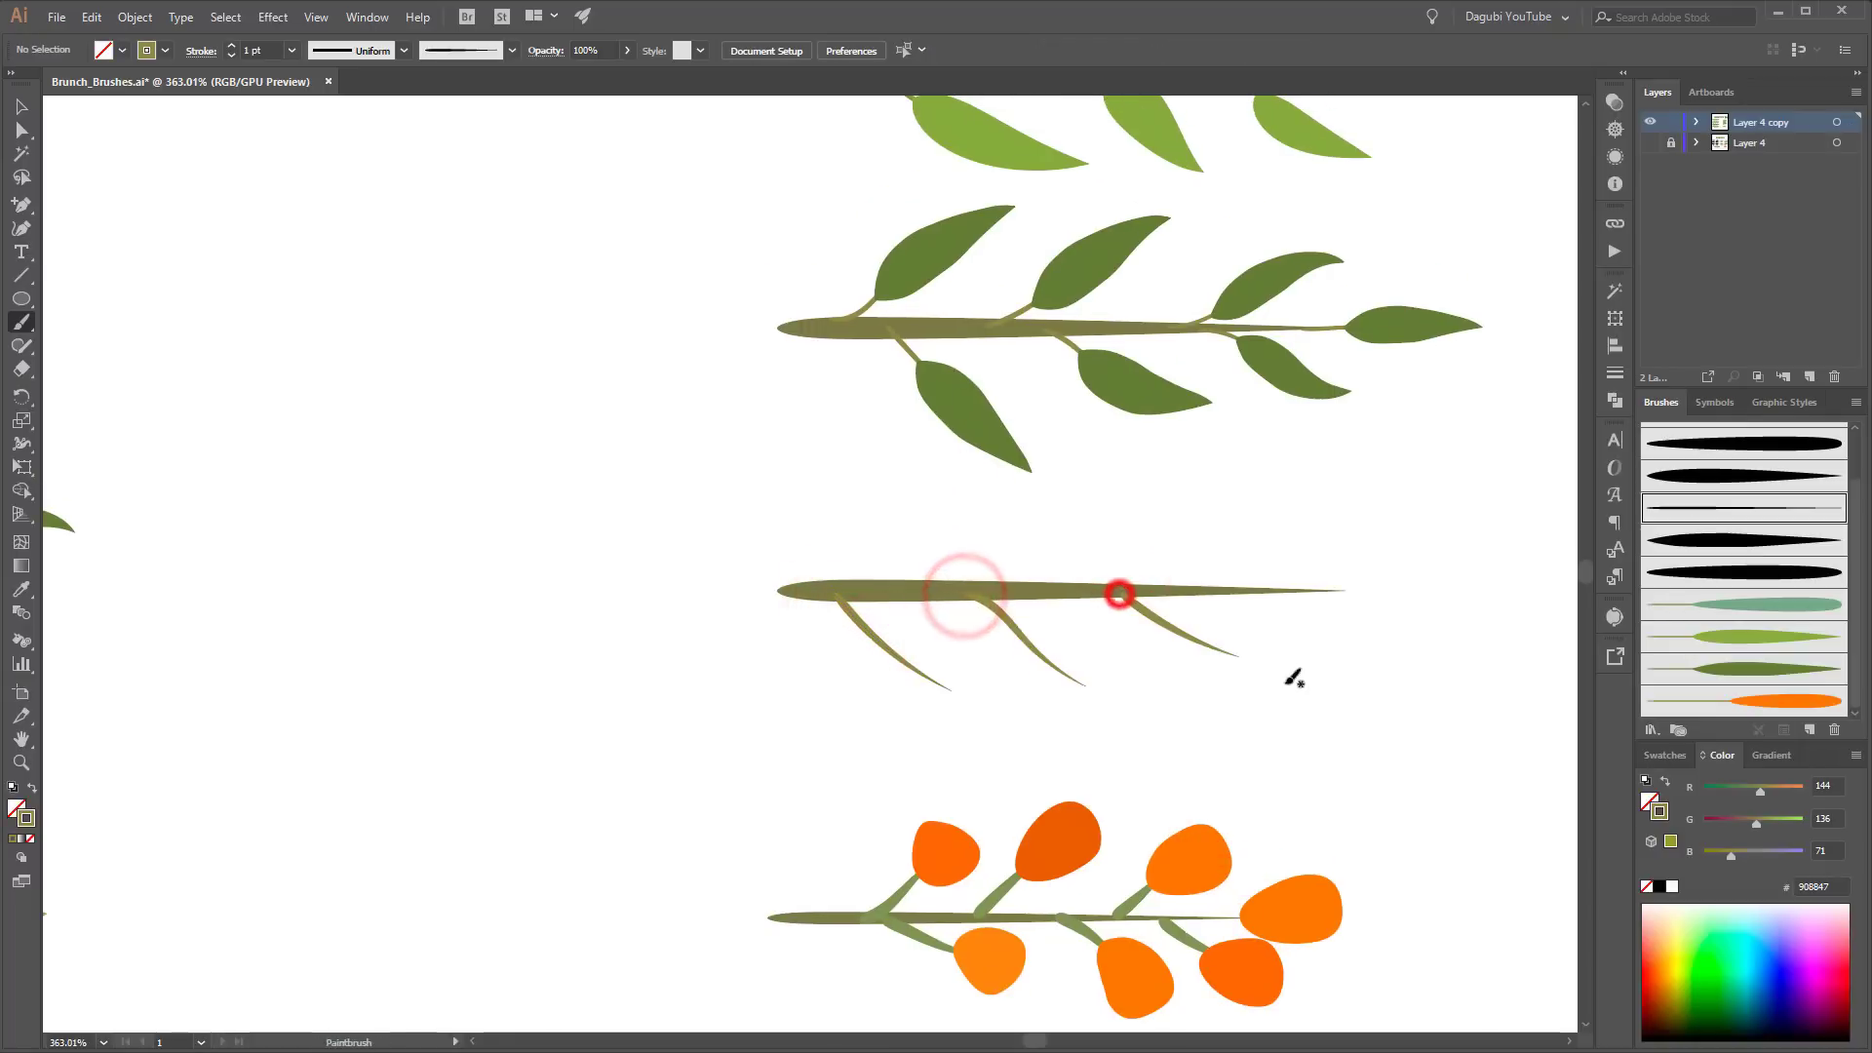
{"action": "mouse_move", "coordinate": [1233, 590]}
{"action": "left_mouse_down"}
{"action": "mouse_move", "coordinate": [1305, 652]}
{"action": "mouse_move", "coordinate": [1303, 549]}
{"action": "left_mouse_up"}
{"action": "left_click_drag", "start_coordinate": [1034, 586], "coordinate": [1170, 514]}
{"action": "left_click_drag", "start_coordinate": [878, 585], "coordinate": [1002, 510]}
Step: Select the four upper short branches together and move them up to a Y position of 103.945 mm
{"action": "left_click_drag", "start_coordinate": [606, 507], "coordinate": [1423, 775]}
{"action": "left_click_drag", "start_coordinate": [1112, 697], "coordinate": [1019, 673]}
{"action": "left_click_drag", "start_coordinate": [1118, 467], "coordinate": [1079, 580]}
{"action": "left_click_drag", "start_coordinate": [807, 259], "coordinate": [1351, 845]}
{"action": "key", "text": "shift+Up"}
{"action": "key", "text": "shift+Up"}
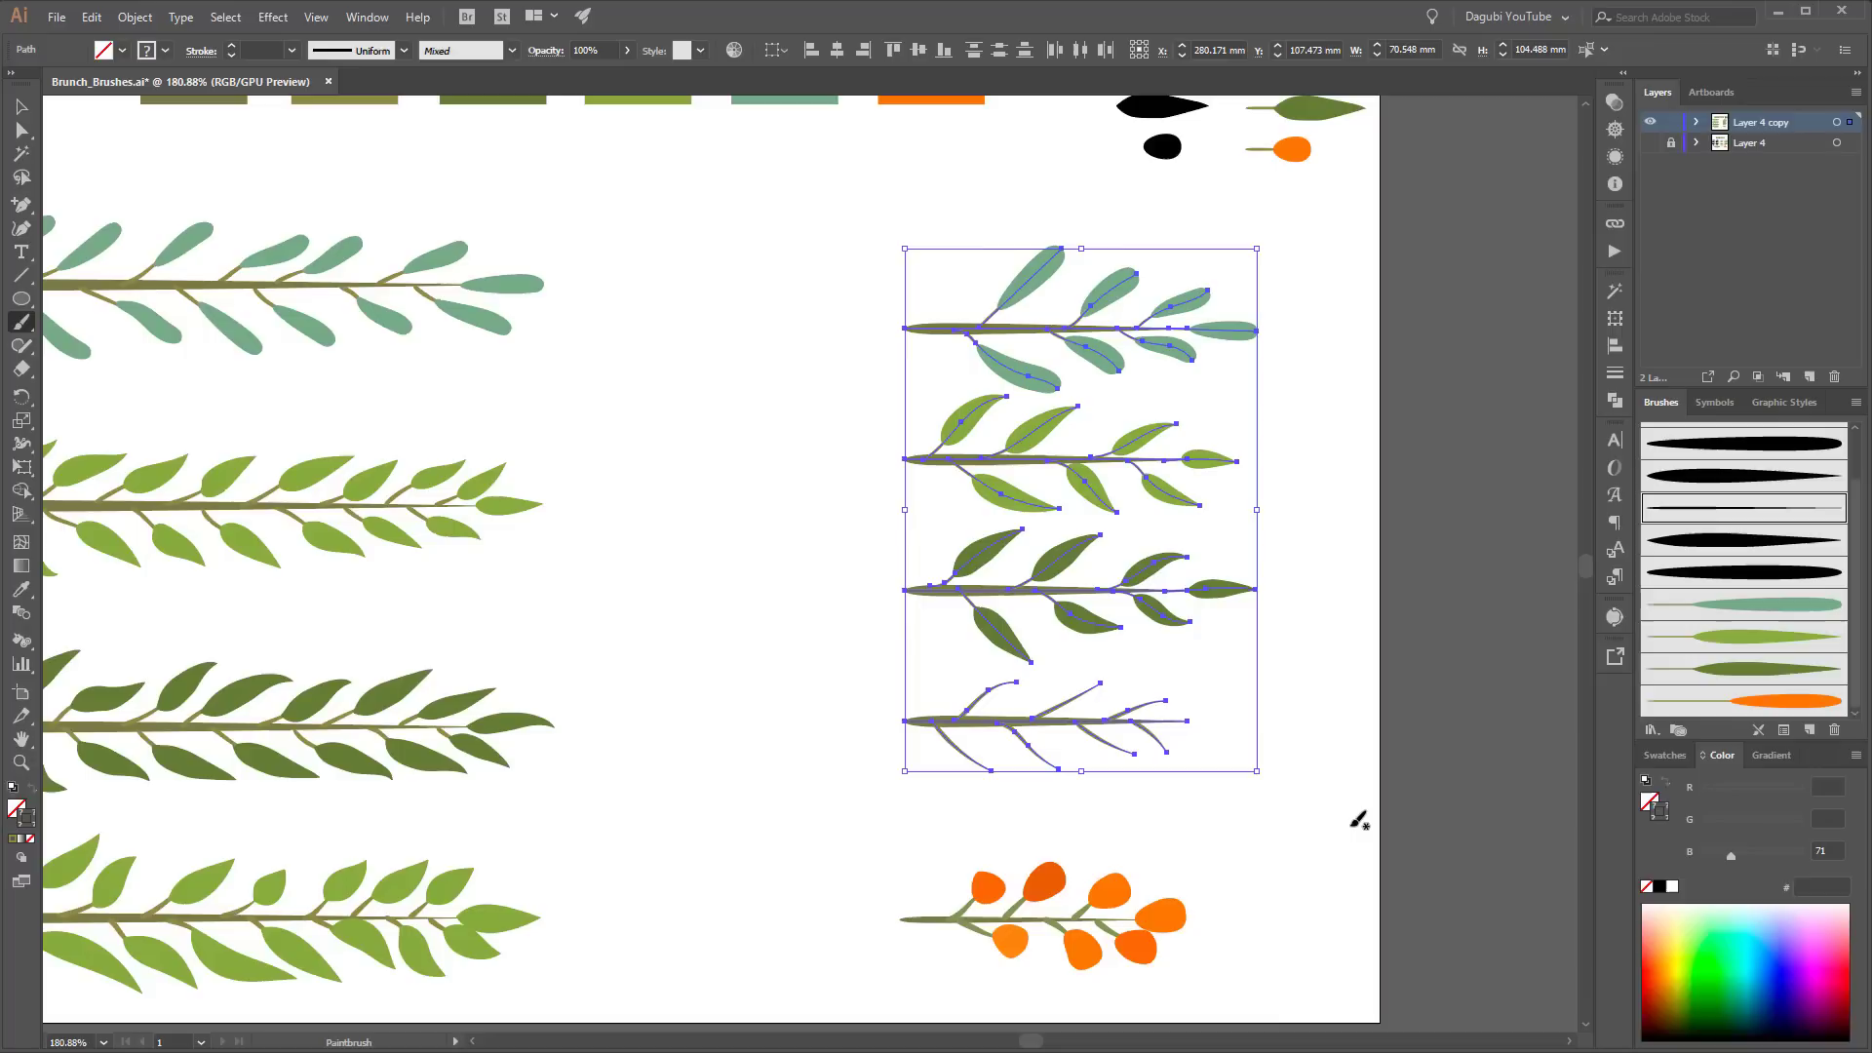
{"action": "key", "text": "shift+Up"}
Step: Move the fourth short branch with the bare twigs down to a Y position of 154.314 mm
{"action": "left_click_drag", "start_coordinate": [777, 822], "coordinate": [1304, 694]}
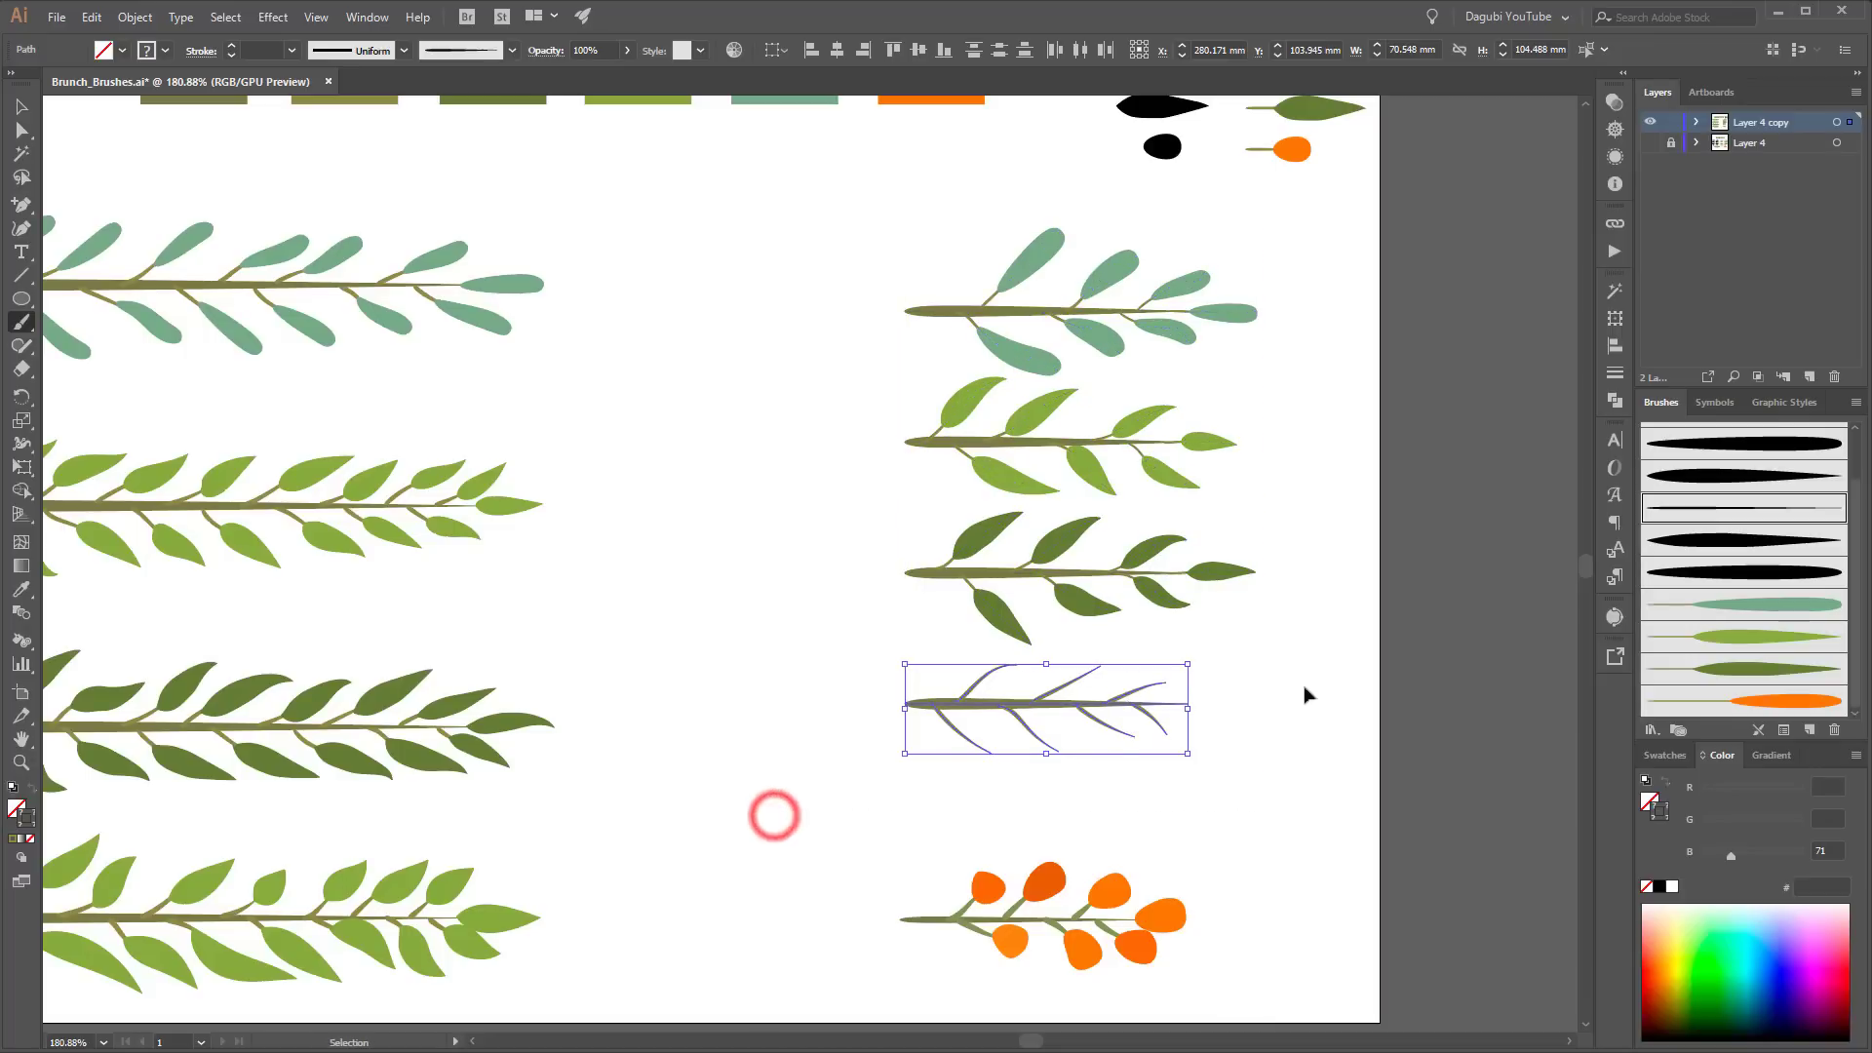
{"action": "key", "text": "shift+Down"}
{"action": "key", "text": "shift+Down"}
{"action": "key", "text": "shift+Down"}
{"action": "key", "text": "shift+Up"}
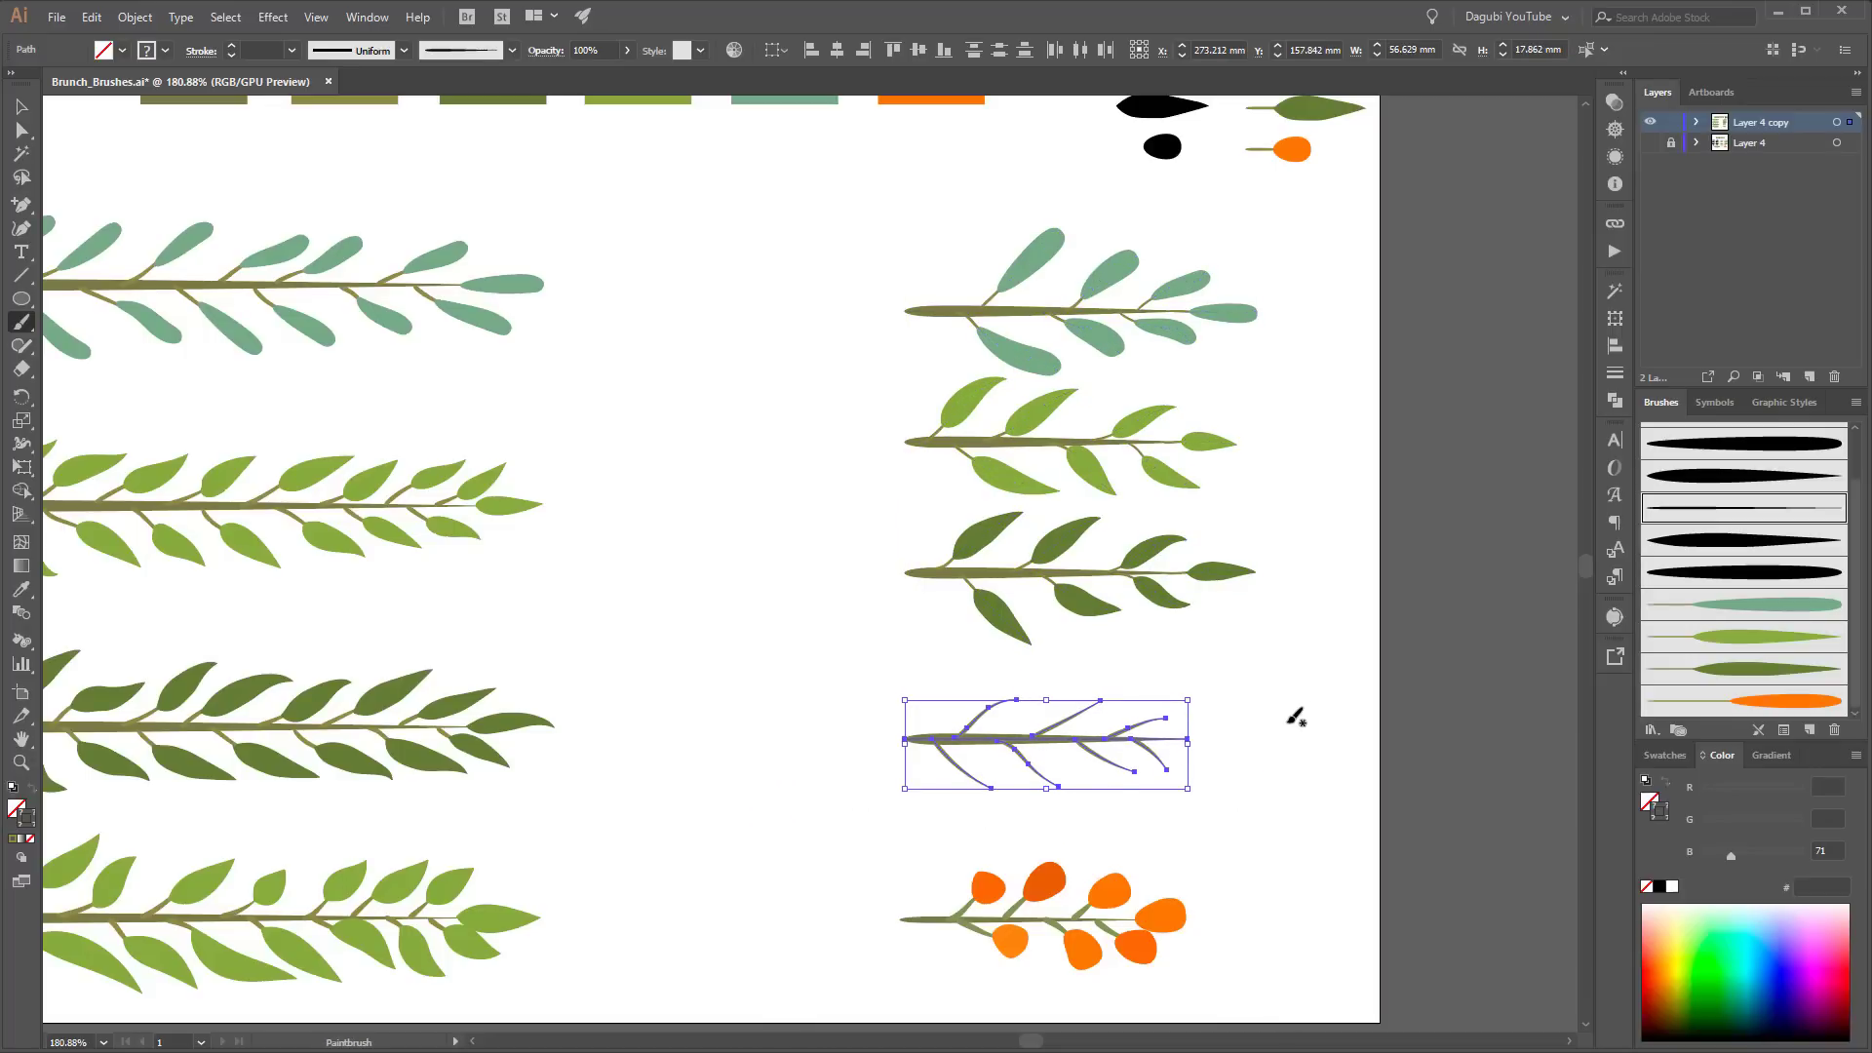
{"action": "left_click", "coordinate": [1011, 677], "text": "ctrl"}
{"action": "left_click_drag", "start_coordinate": [1161, 360], "coordinate": [1142, 539]}
{"action": "left_click", "coordinate": [1212, 573], "text": "ctrl+alt"}
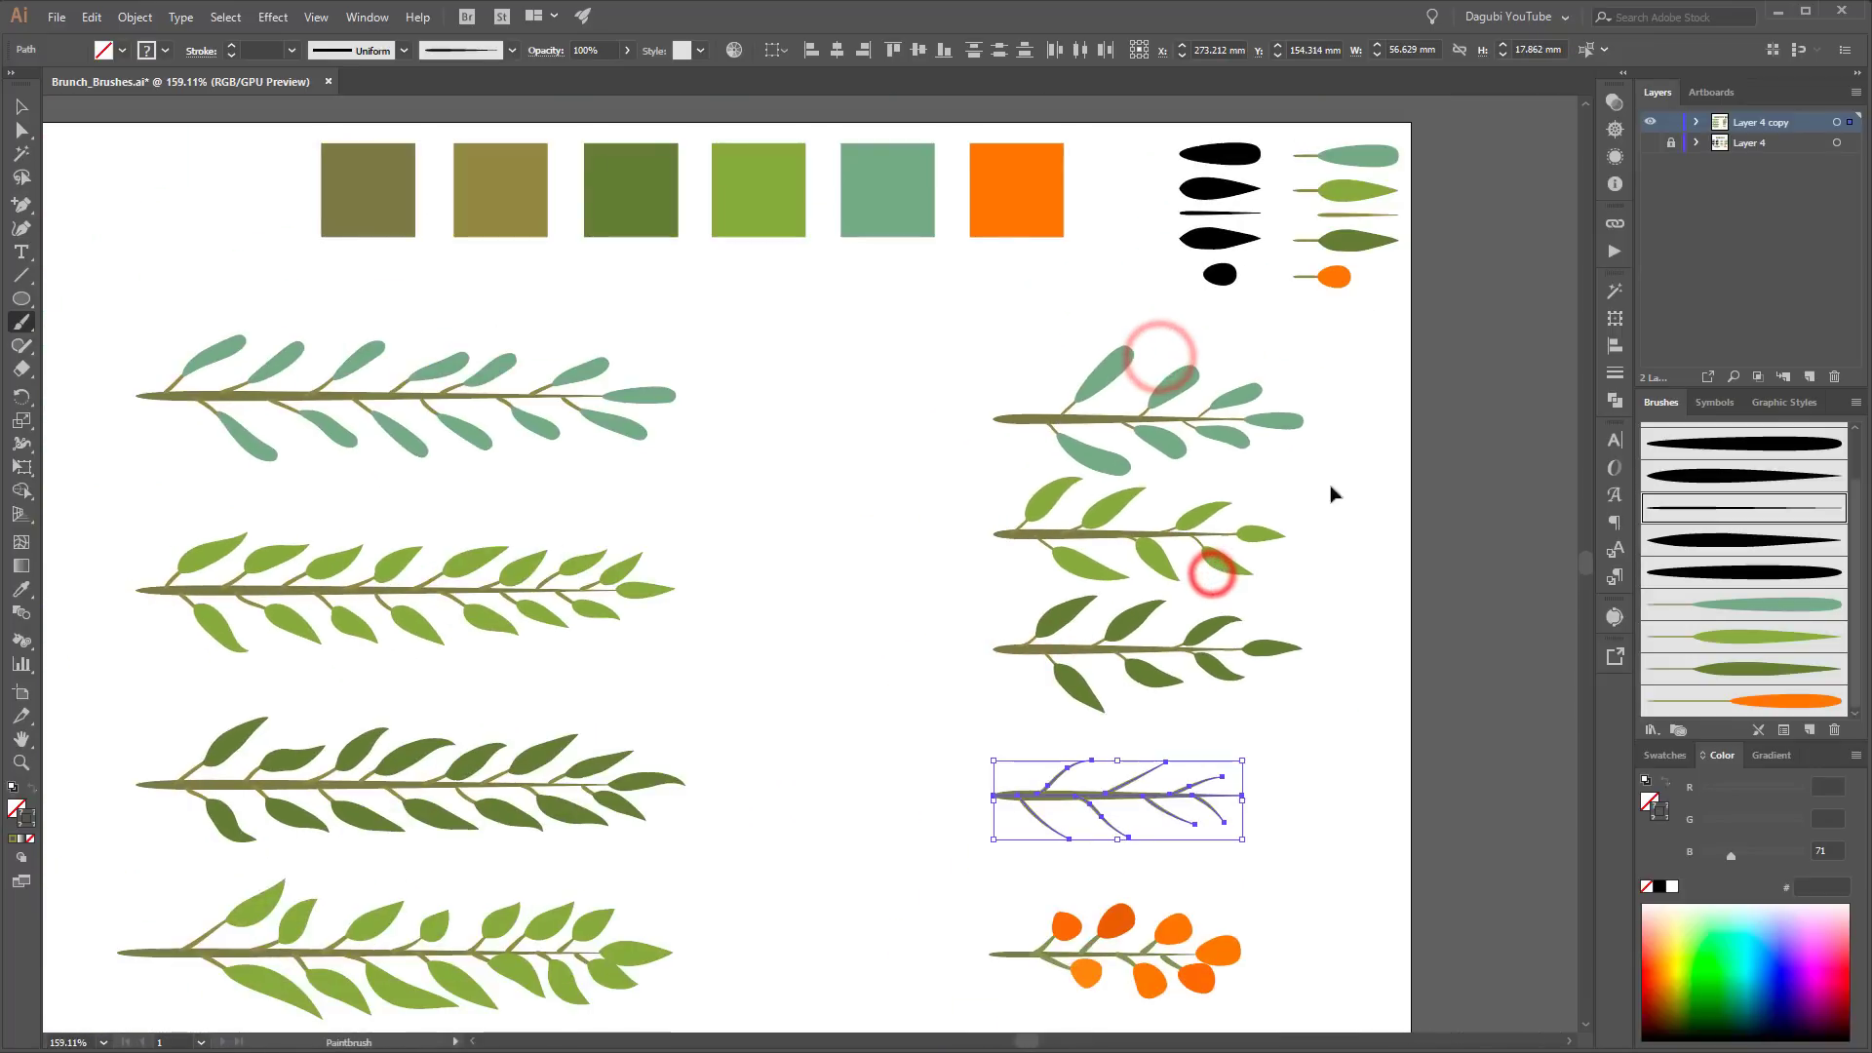
{"action": "left_click", "coordinate": [1369, 473], "text": "ctrl"}
Step: Paint an orange ff7511 berry with the rounded black brush on the bare branch's first upper twig and set its stroke to 1.5 pt
{"action": "left_click", "coordinate": [1761, 571]}
{"action": "left_click", "coordinate": [1036, 189], "text": "ctrl"}
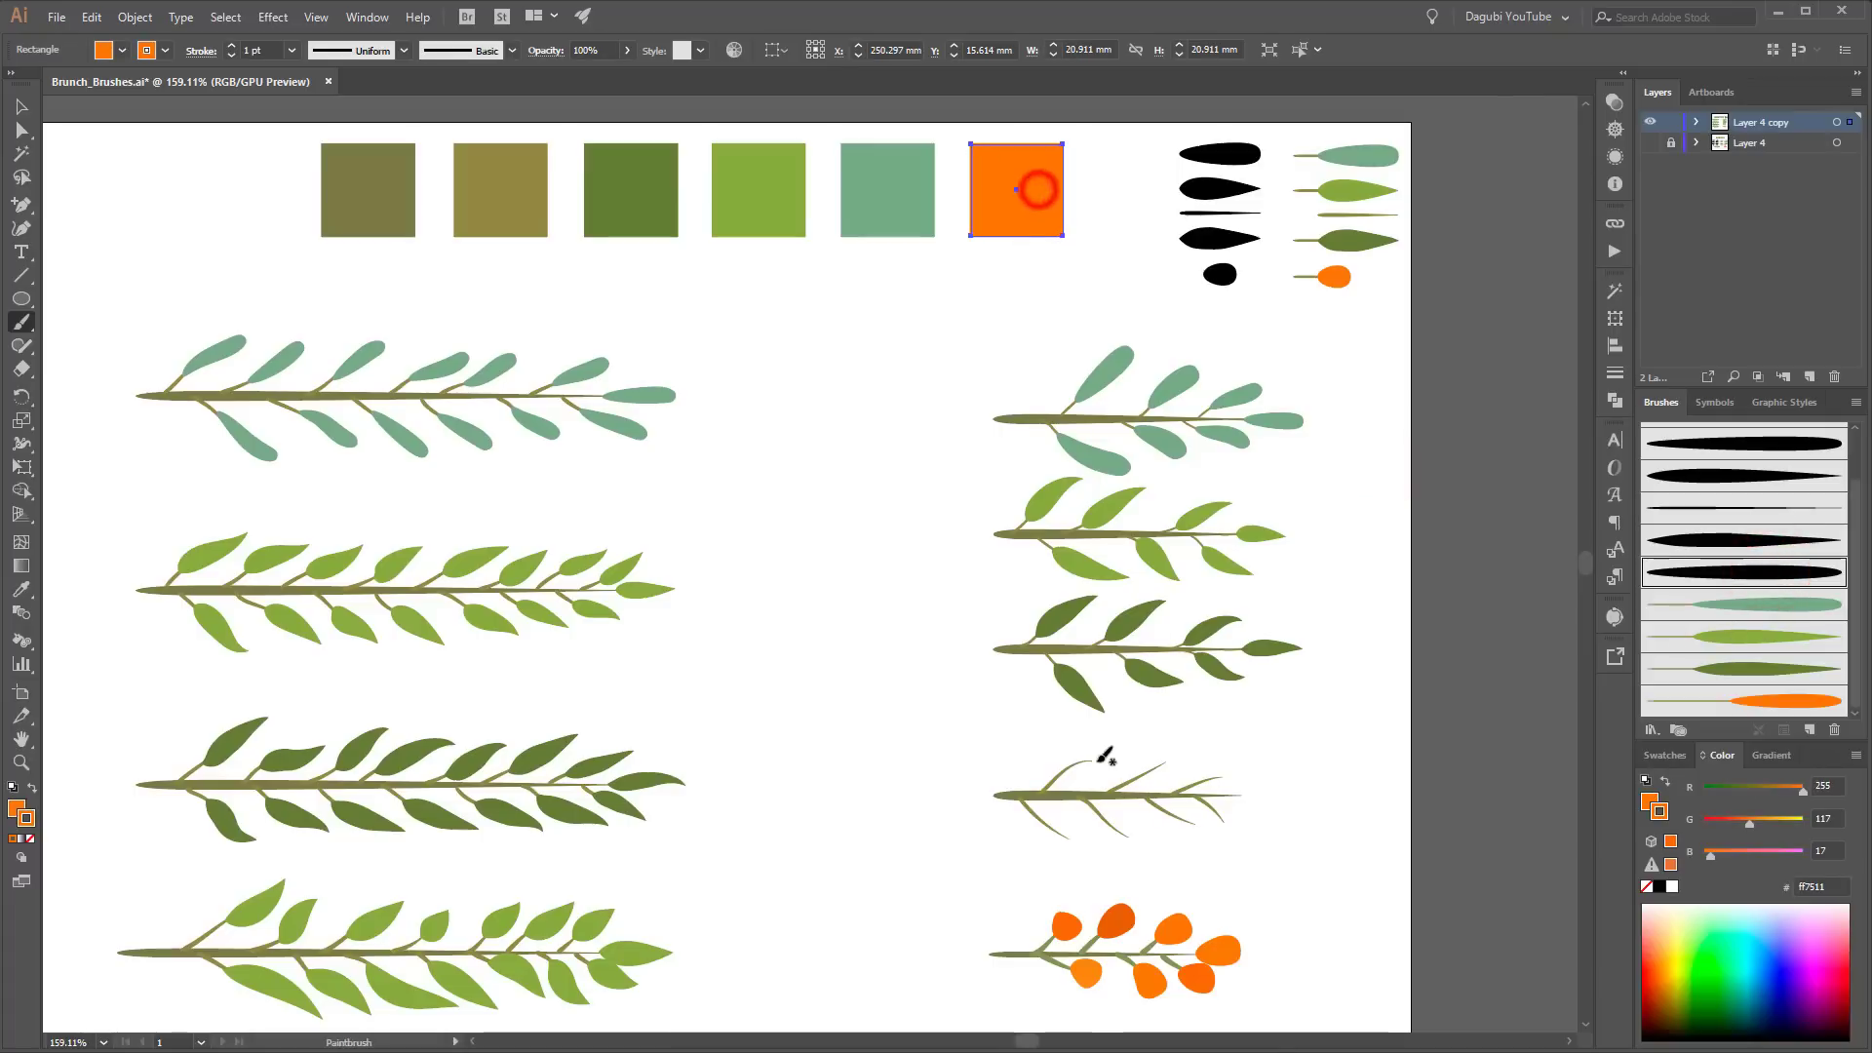
{"action": "left_click_drag", "start_coordinate": [1063, 771], "coordinate": [1124, 741]}
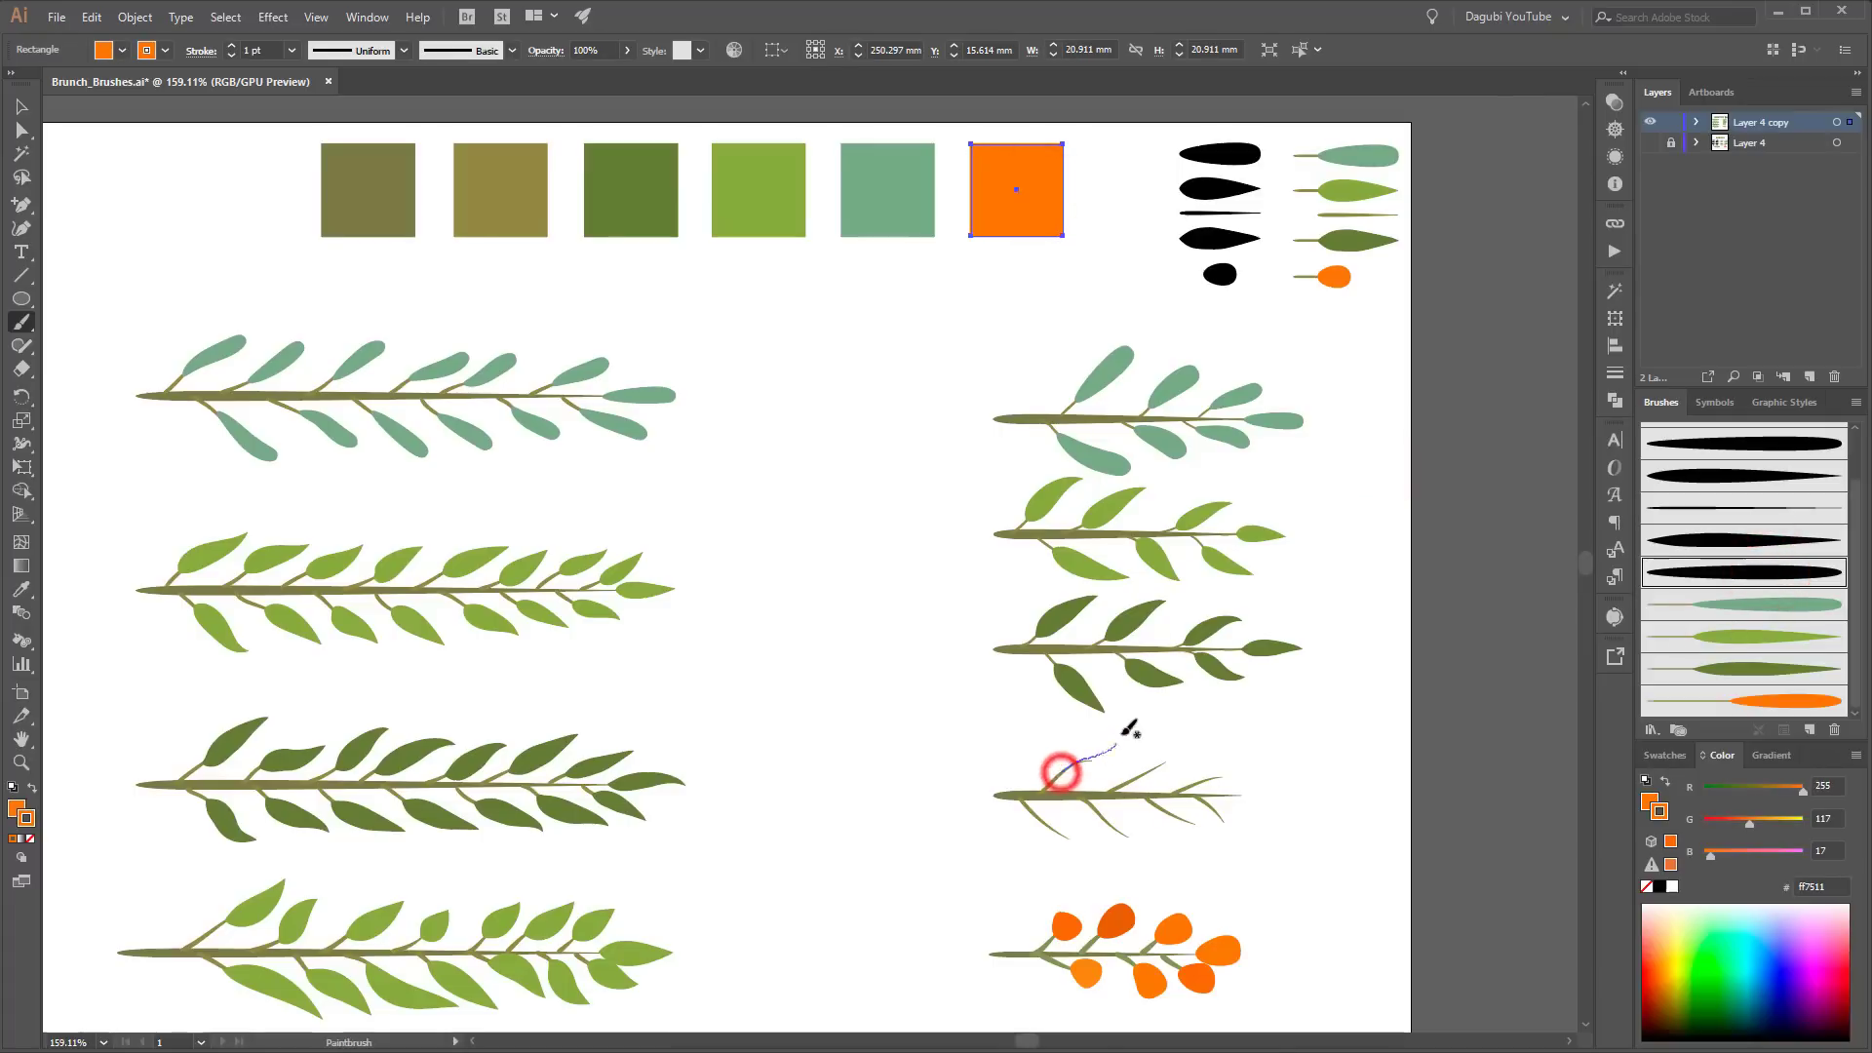
{"action": "left_click", "coordinate": [230, 46]}
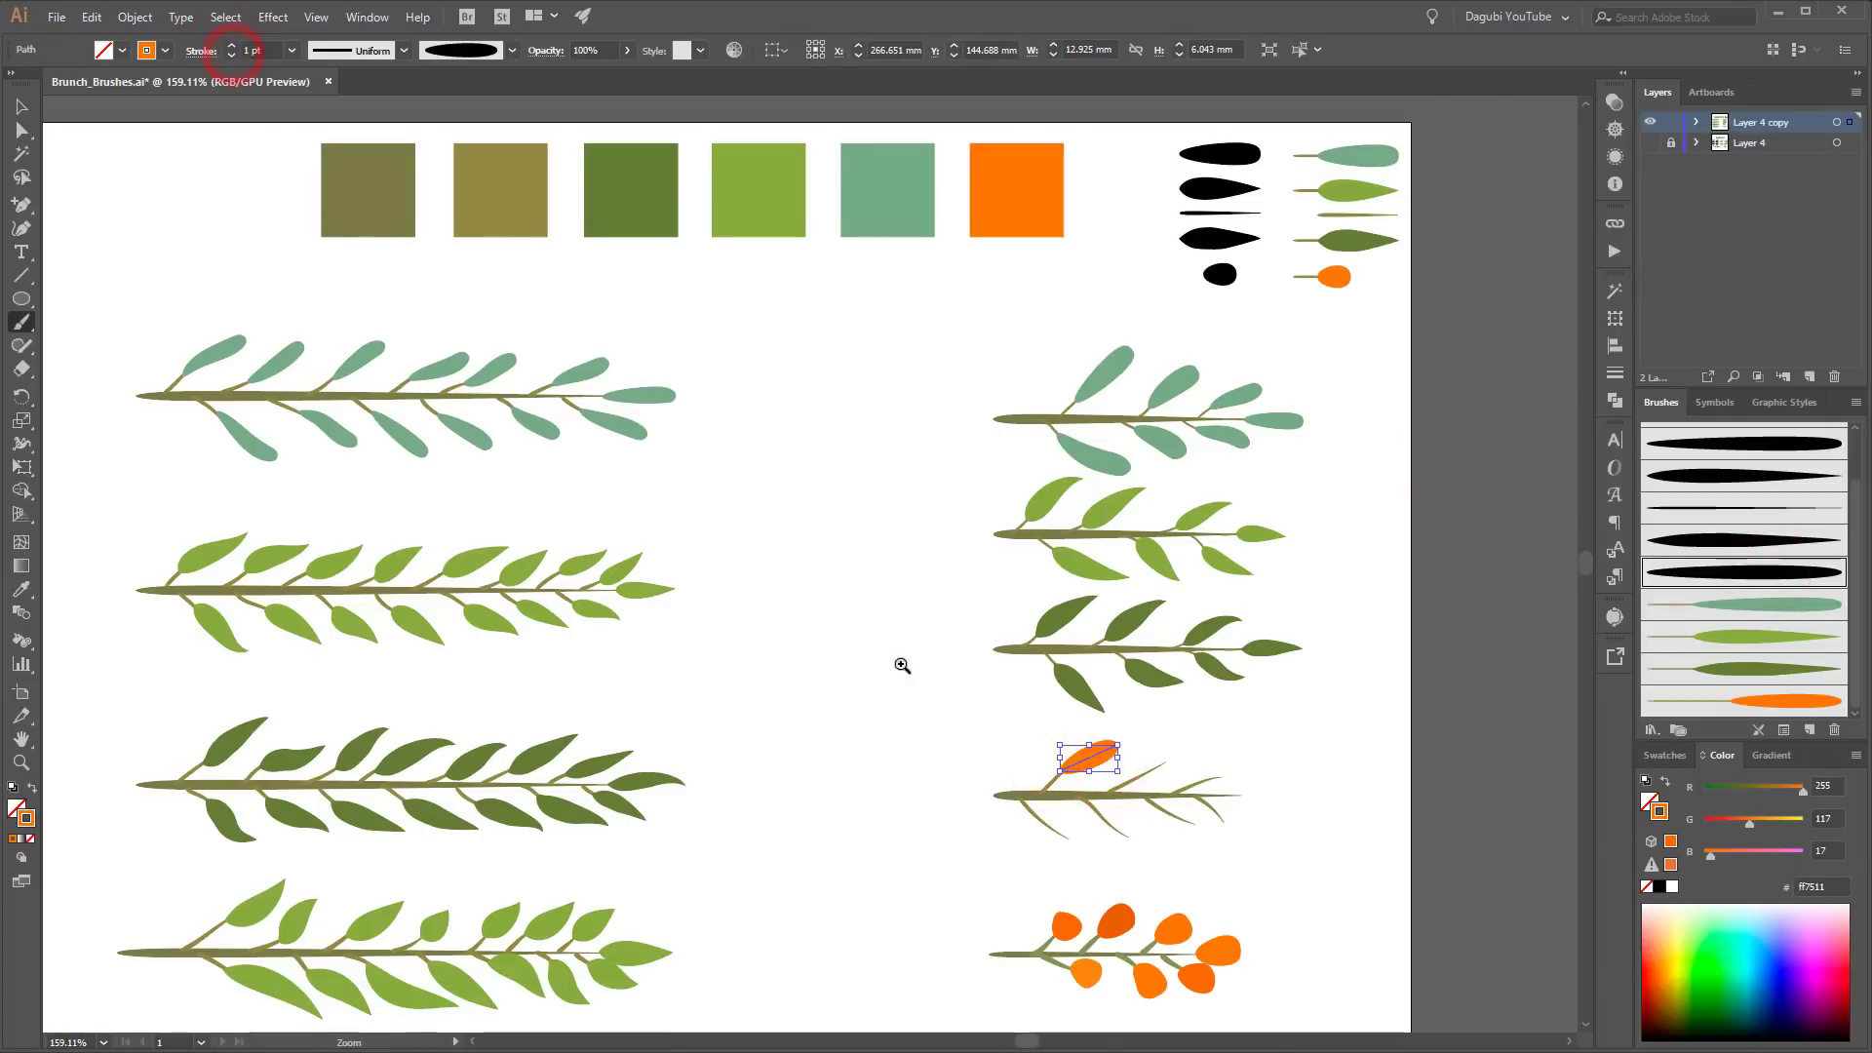
{"action": "left_click", "coordinate": [1108, 758], "text": "ctrl"}
{"action": "left_click_drag", "start_coordinate": [1223, 698], "coordinate": [1120, 668]}
{"action": "left_click", "coordinate": [231, 45]}
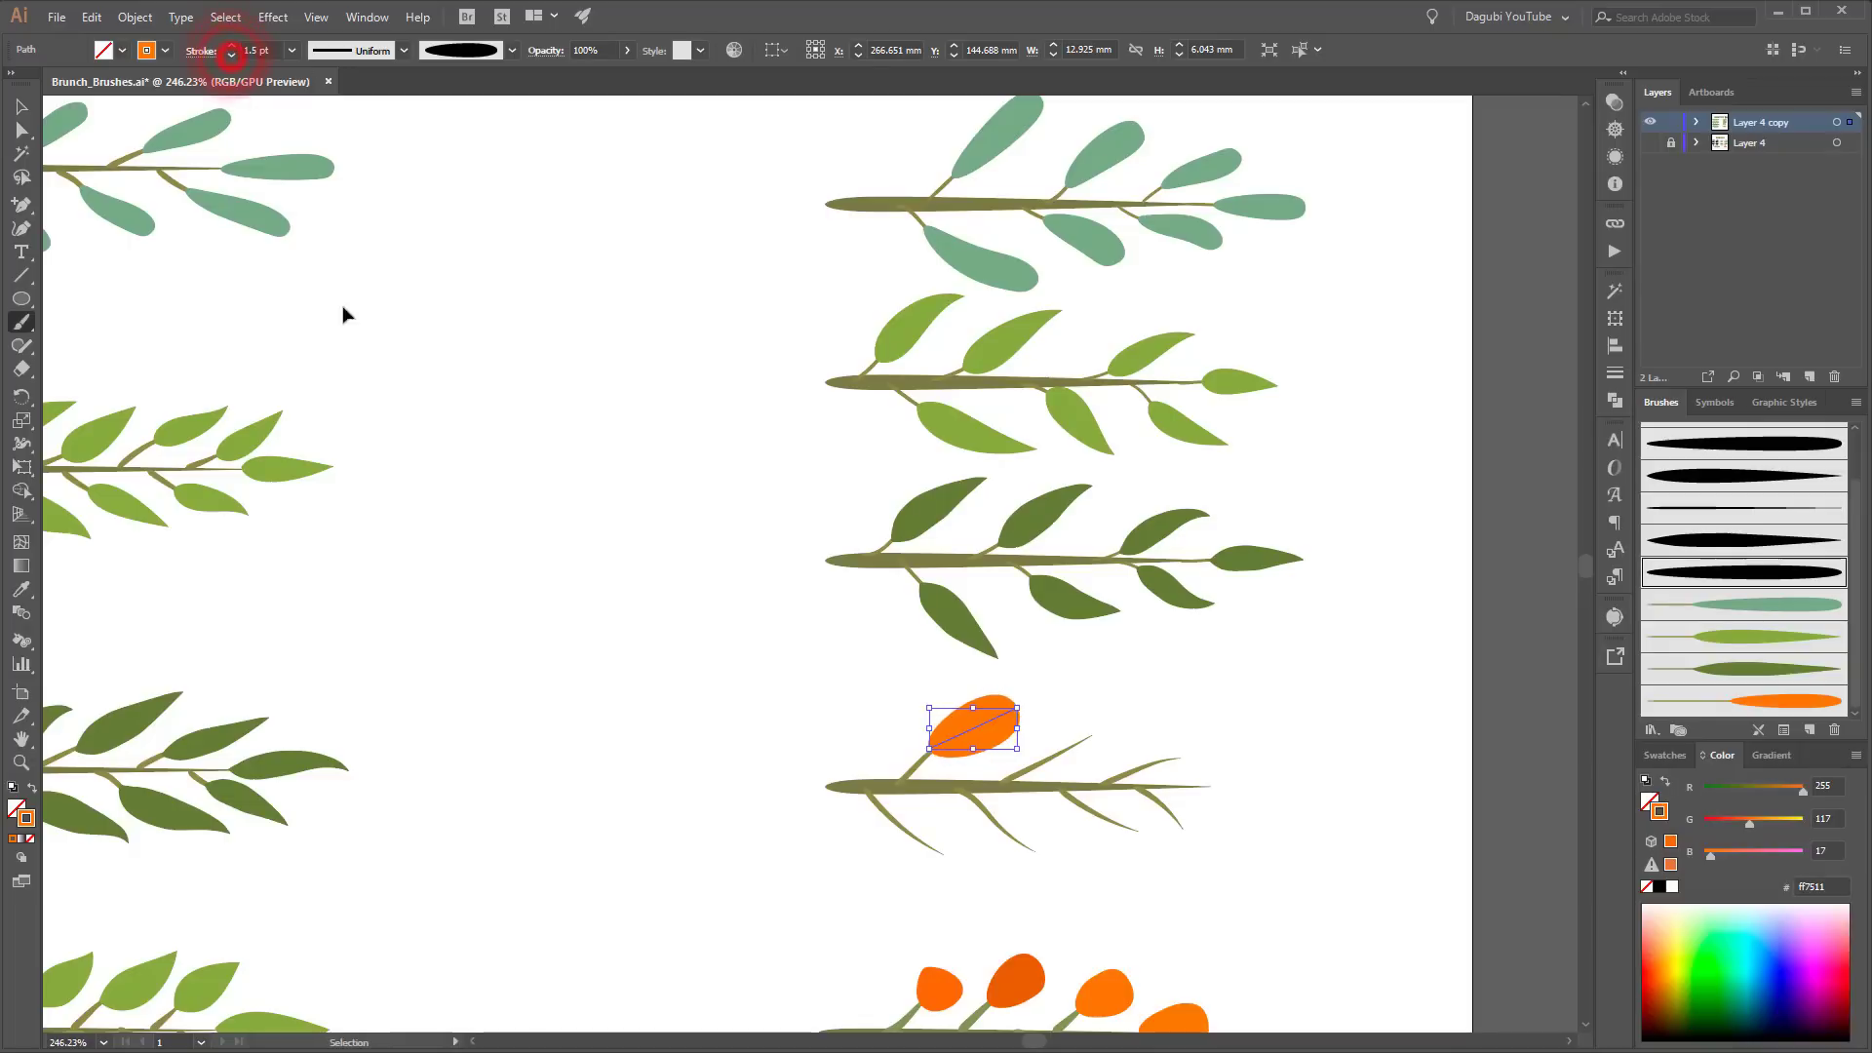
Step: Delete the trial berry and paint 1.5 pt orange berries on all seven twigs and on the tip of the fourth short branch
{"action": "left_click", "coordinate": [594, 614], "text": "ctrl"}
{"action": "left_click", "coordinate": [994, 740], "text": "ctrl"}
{"action": "key", "text": "Delete"}
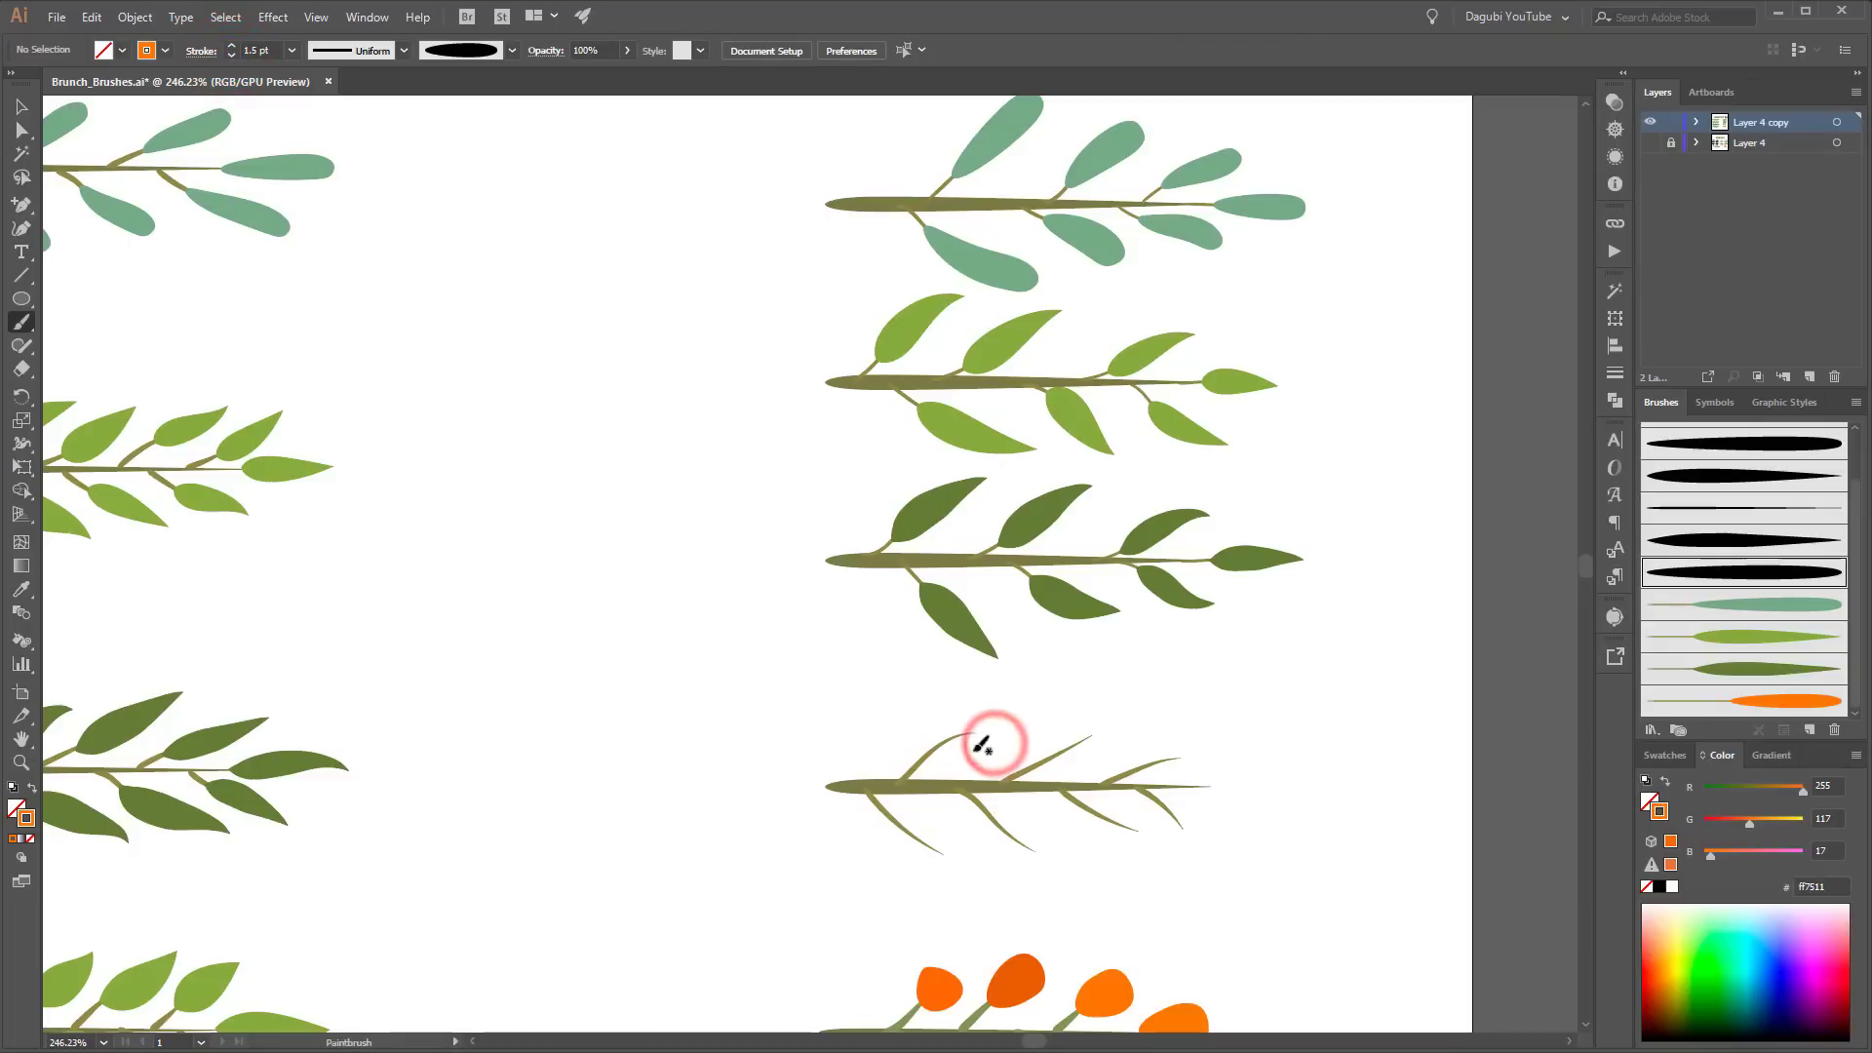
{"action": "mouse_move", "coordinate": [929, 751]}
{"action": "left_mouse_down"}
{"action": "mouse_move", "coordinate": [953, 732]}
{"action": "mouse_move", "coordinate": [1126, 724]}
{"action": "mouse_move", "coordinate": [1163, 761]}
{"action": "mouse_move", "coordinate": [1207, 752]}
{"action": "mouse_move", "coordinate": [1211, 786]}
{"action": "mouse_move", "coordinate": [1272, 784]}
{"action": "left_mouse_up"}
{"action": "left_click", "coordinate": [1304, 805], "text": "ctrl"}
{"action": "mouse_move", "coordinate": [1163, 808]}
{"action": "left_mouse_down"}
{"action": "mouse_move", "coordinate": [1203, 839]}
{"action": "mouse_move", "coordinate": [1160, 869]}
{"action": "mouse_move", "coordinate": [1073, 875]}
{"action": "left_mouse_up"}
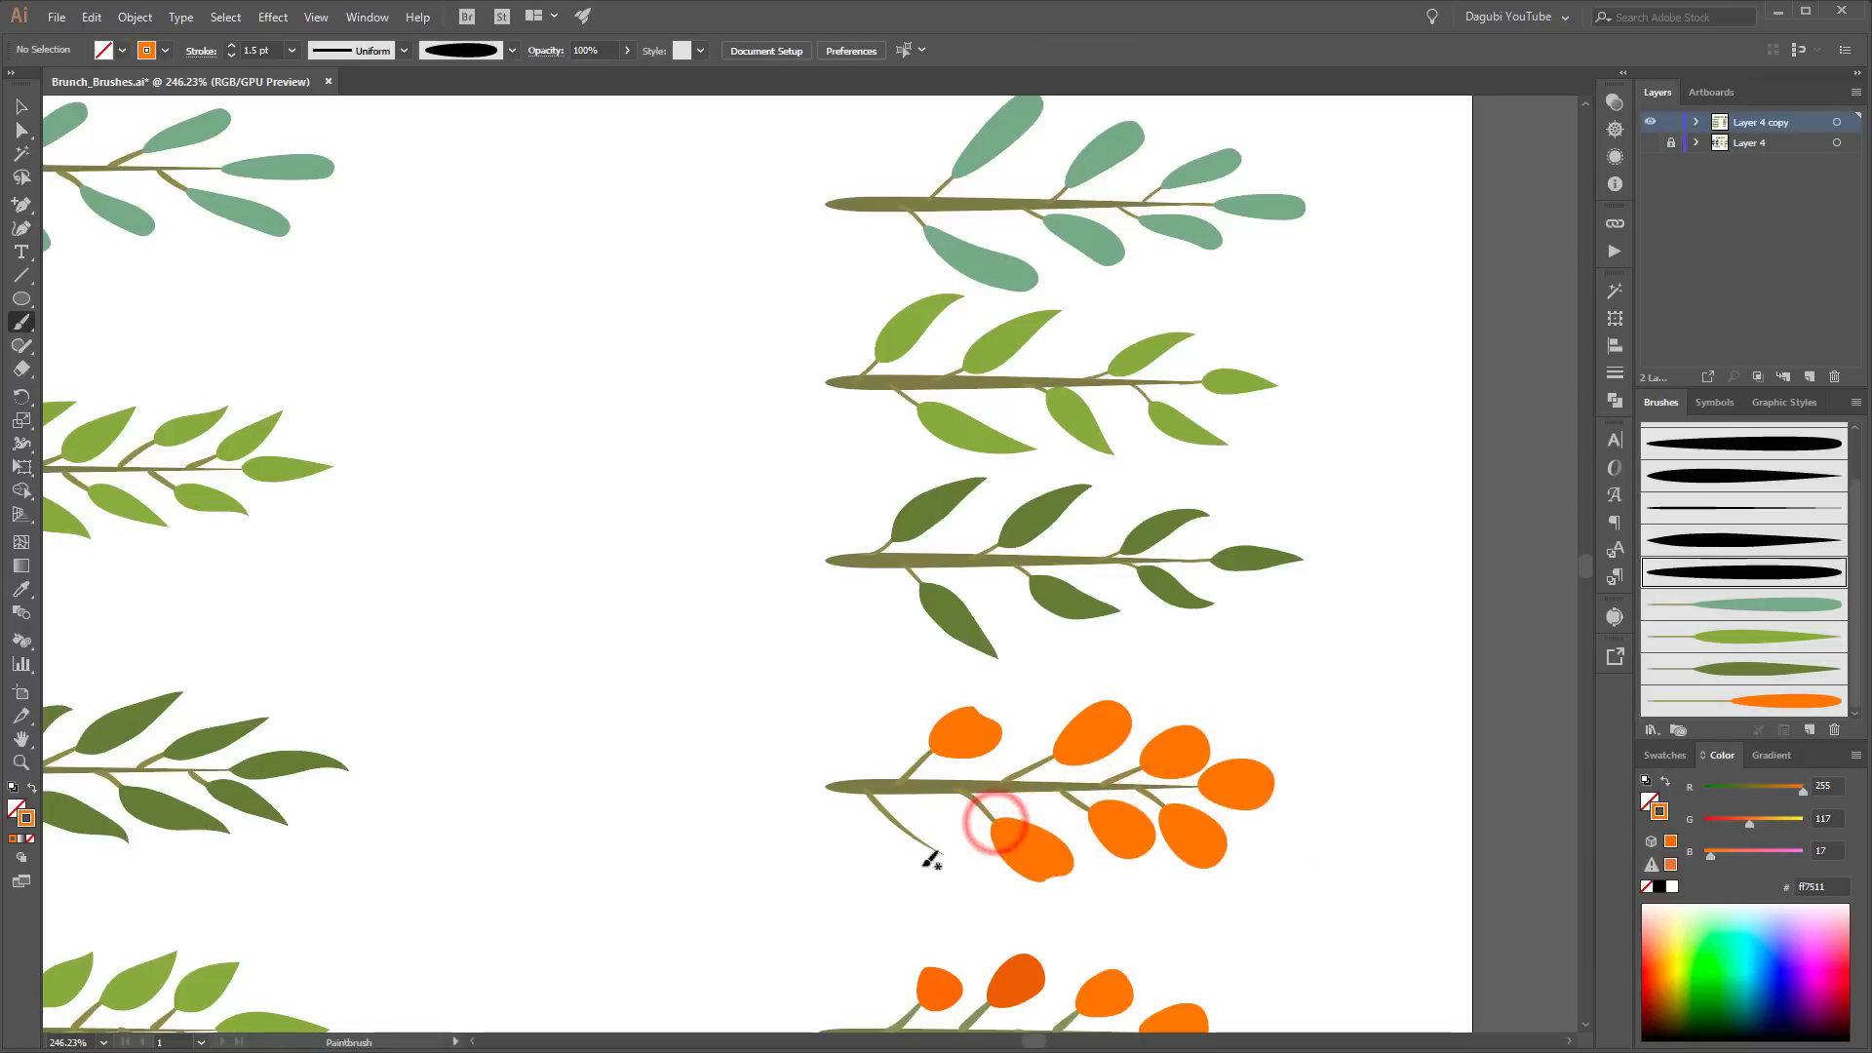
{"action": "left_click_drag", "start_coordinate": [941, 851], "coordinate": [963, 882]}
Step: Adjust the end points of the two lower berries nearest the stem base on the fourth short branch
{"action": "mouse_move", "coordinate": [1260, 850]}
{"action": "left_mouse_down"}
{"action": "mouse_move", "coordinate": [1260, 698]}
{"action": "mouse_move", "coordinate": [1291, 643]}
{"action": "left_mouse_up"}
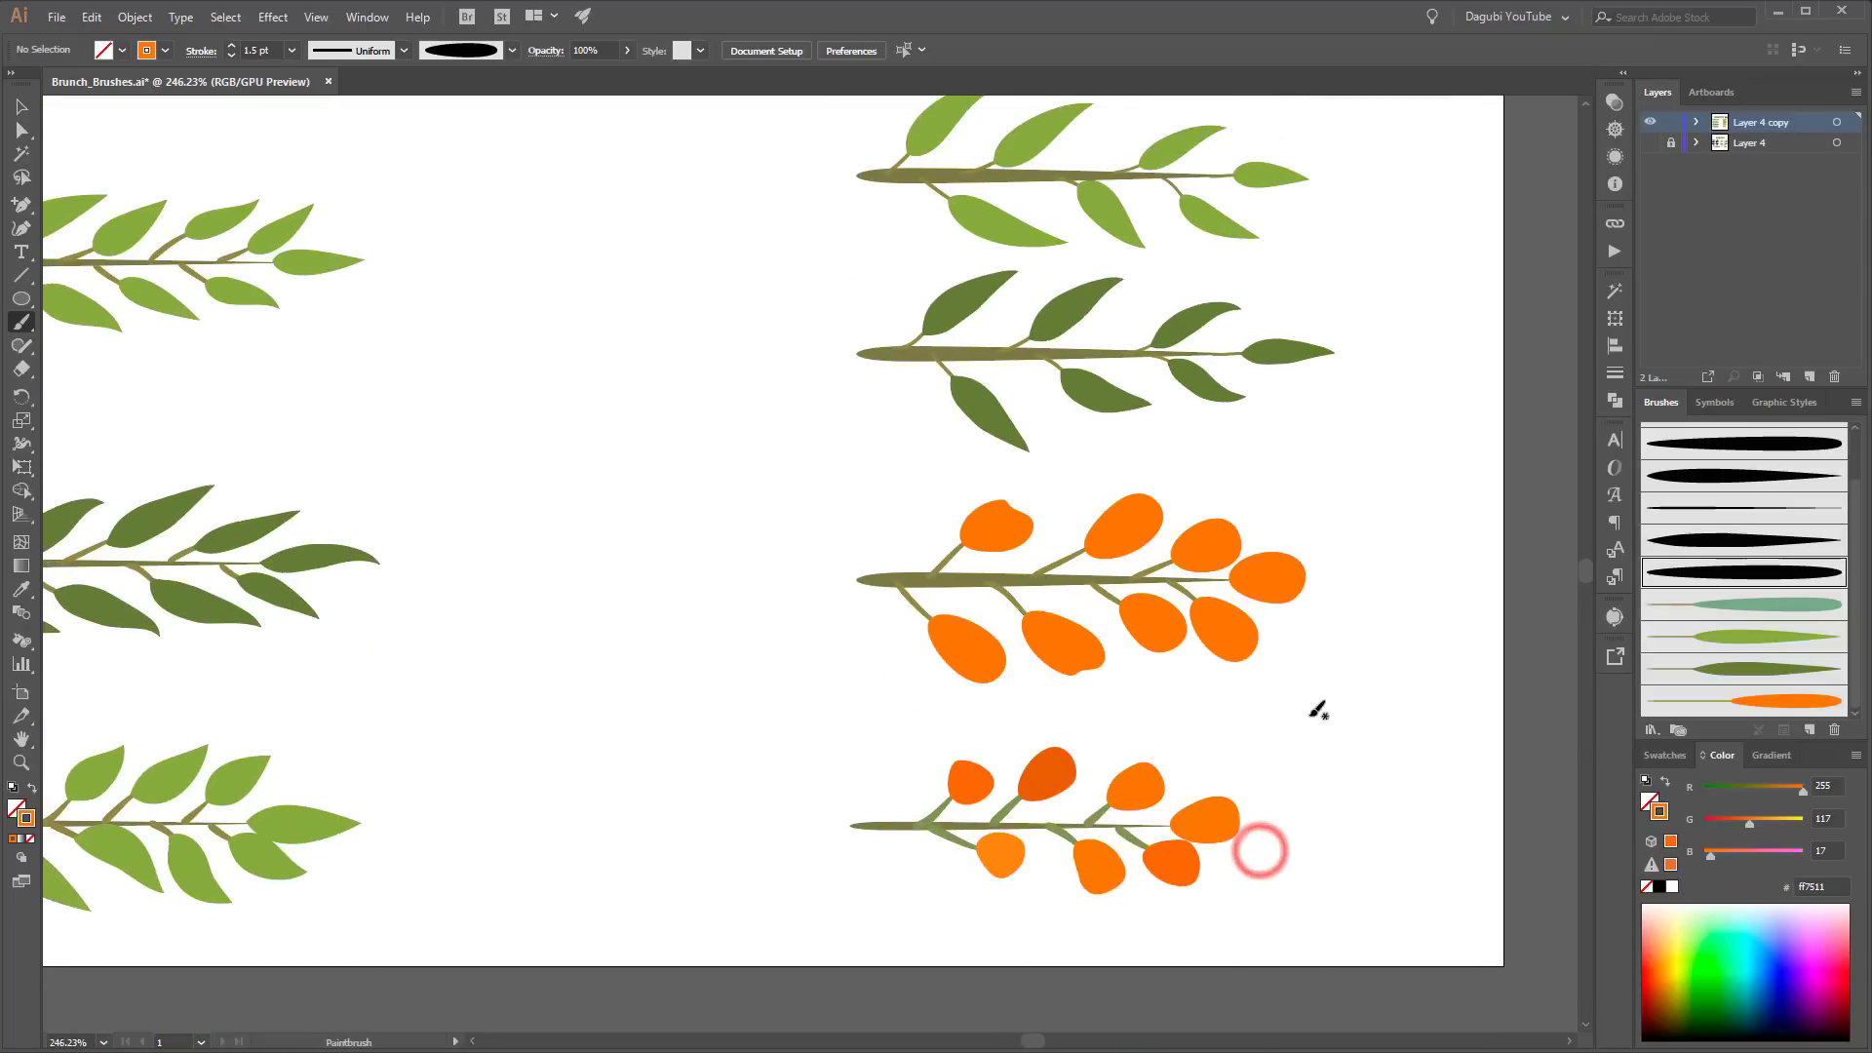
{"action": "left_click_drag", "start_coordinate": [987, 673], "coordinate": [979, 664]}
{"action": "left_click_drag", "start_coordinate": [1095, 662], "coordinate": [1093, 660]}
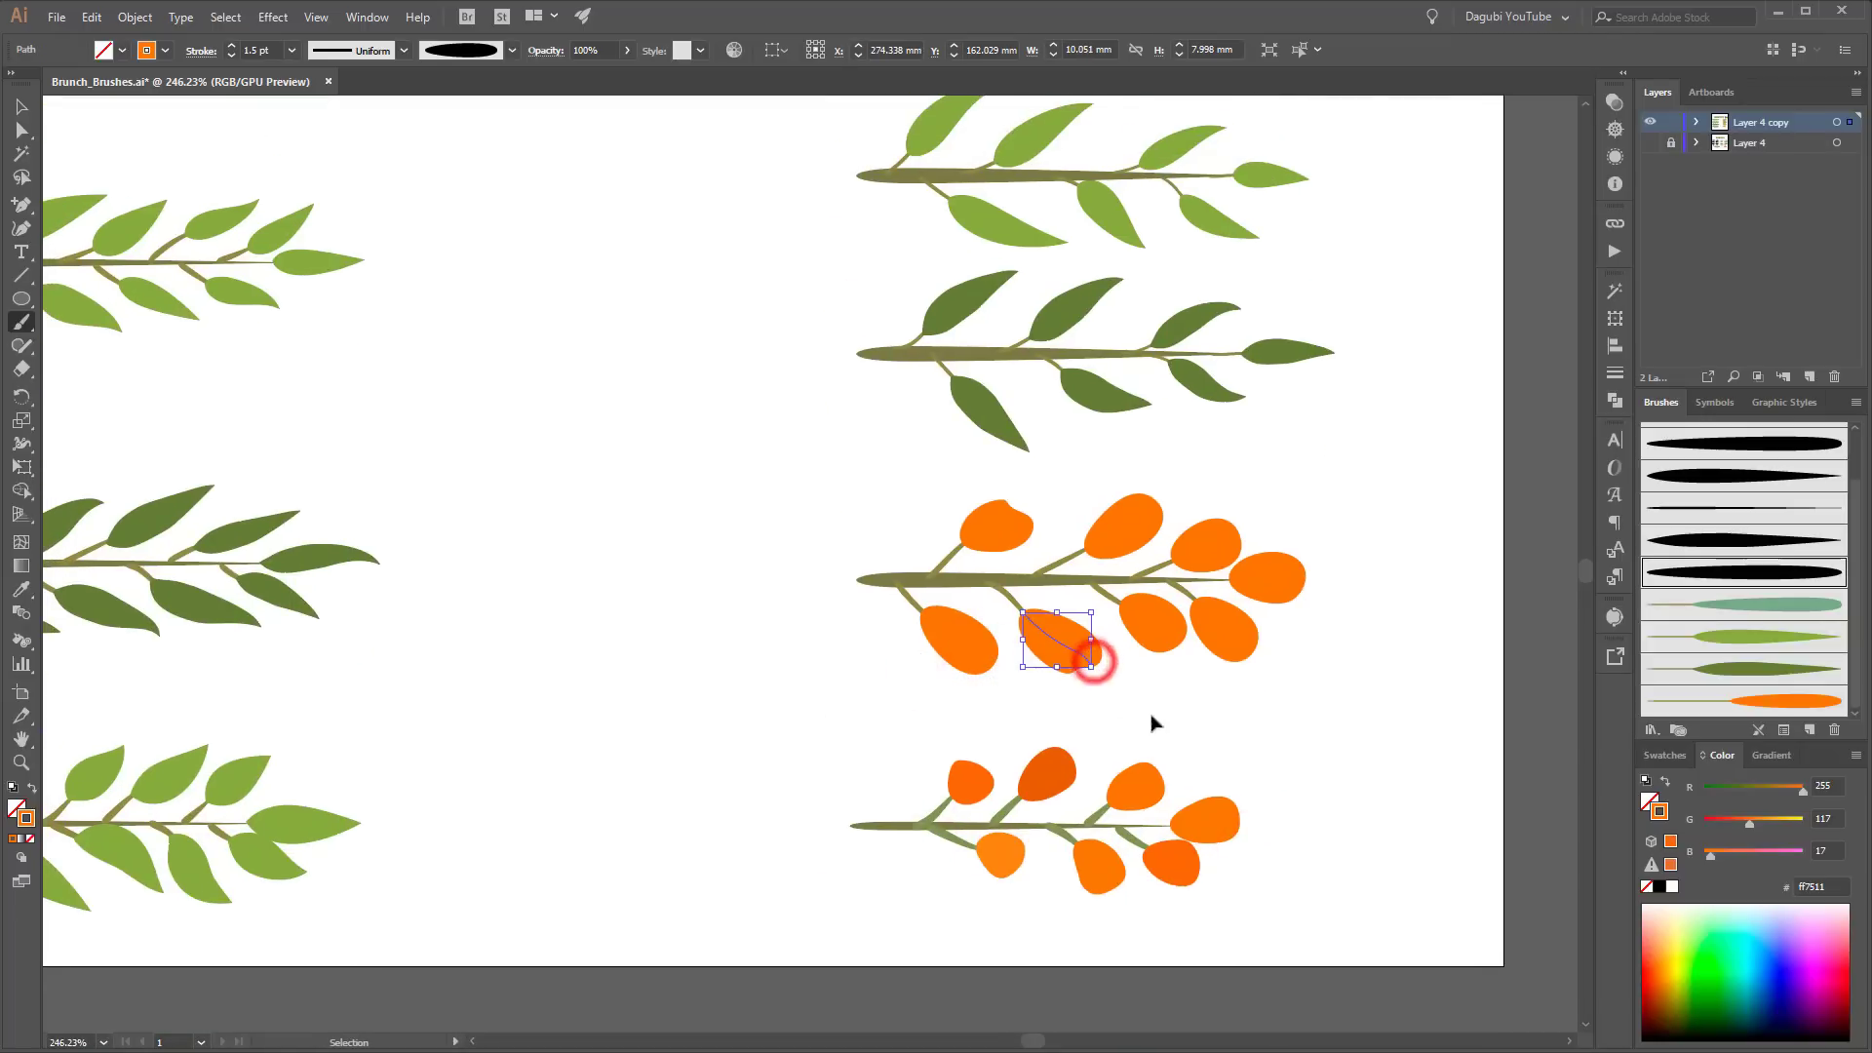
{"action": "left_click", "coordinate": [1229, 730], "text": "ctrl"}
Step: Select the main stems of the four upper short branches together and set their stroke weight to 2 pt
{"action": "left_click_drag", "start_coordinate": [1393, 781], "coordinate": [1150, 634]}
{"action": "left_click_drag", "start_coordinate": [1295, 643], "coordinate": [1158, 631]}
{"action": "key", "text": "ctrl+0"}
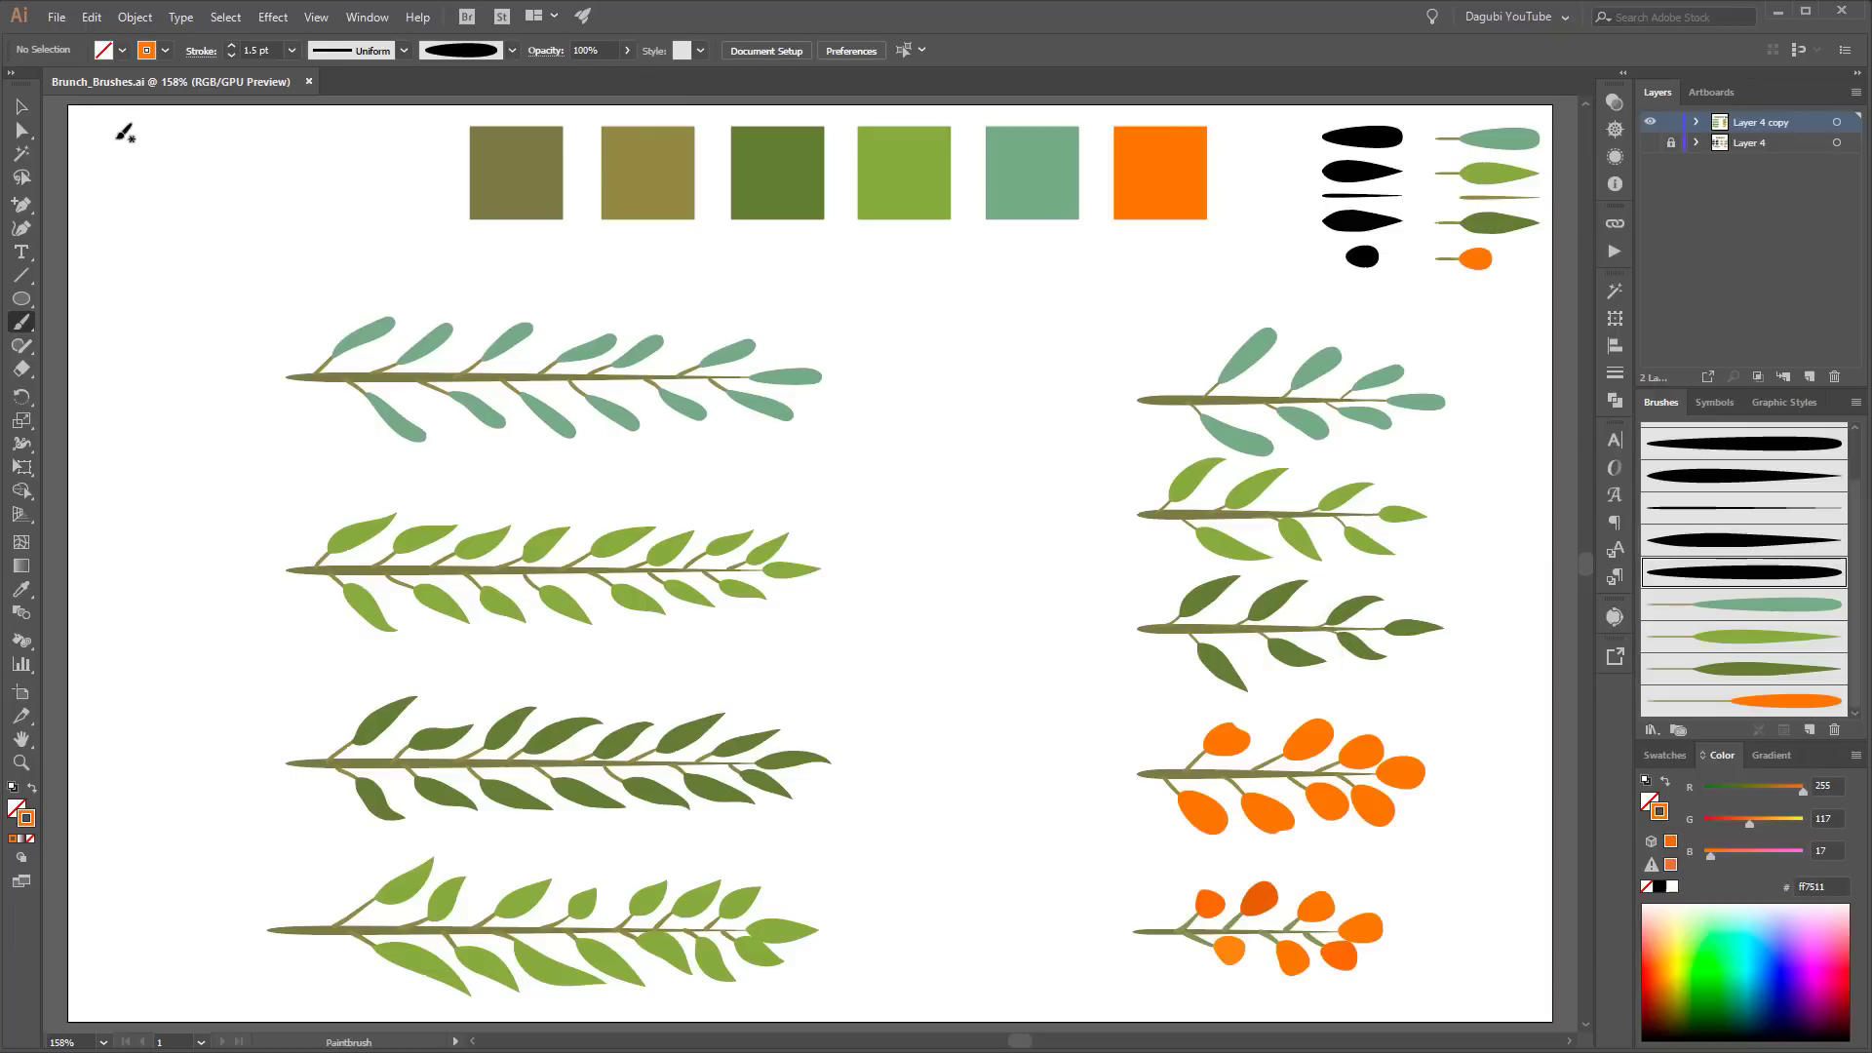
{"action": "left_click_drag", "start_coordinate": [1038, 331], "coordinate": [1145, 799]}
{"action": "scroll", "coordinate": [1308, 687], "scroll_direction": "up", "scroll_amount": 2}
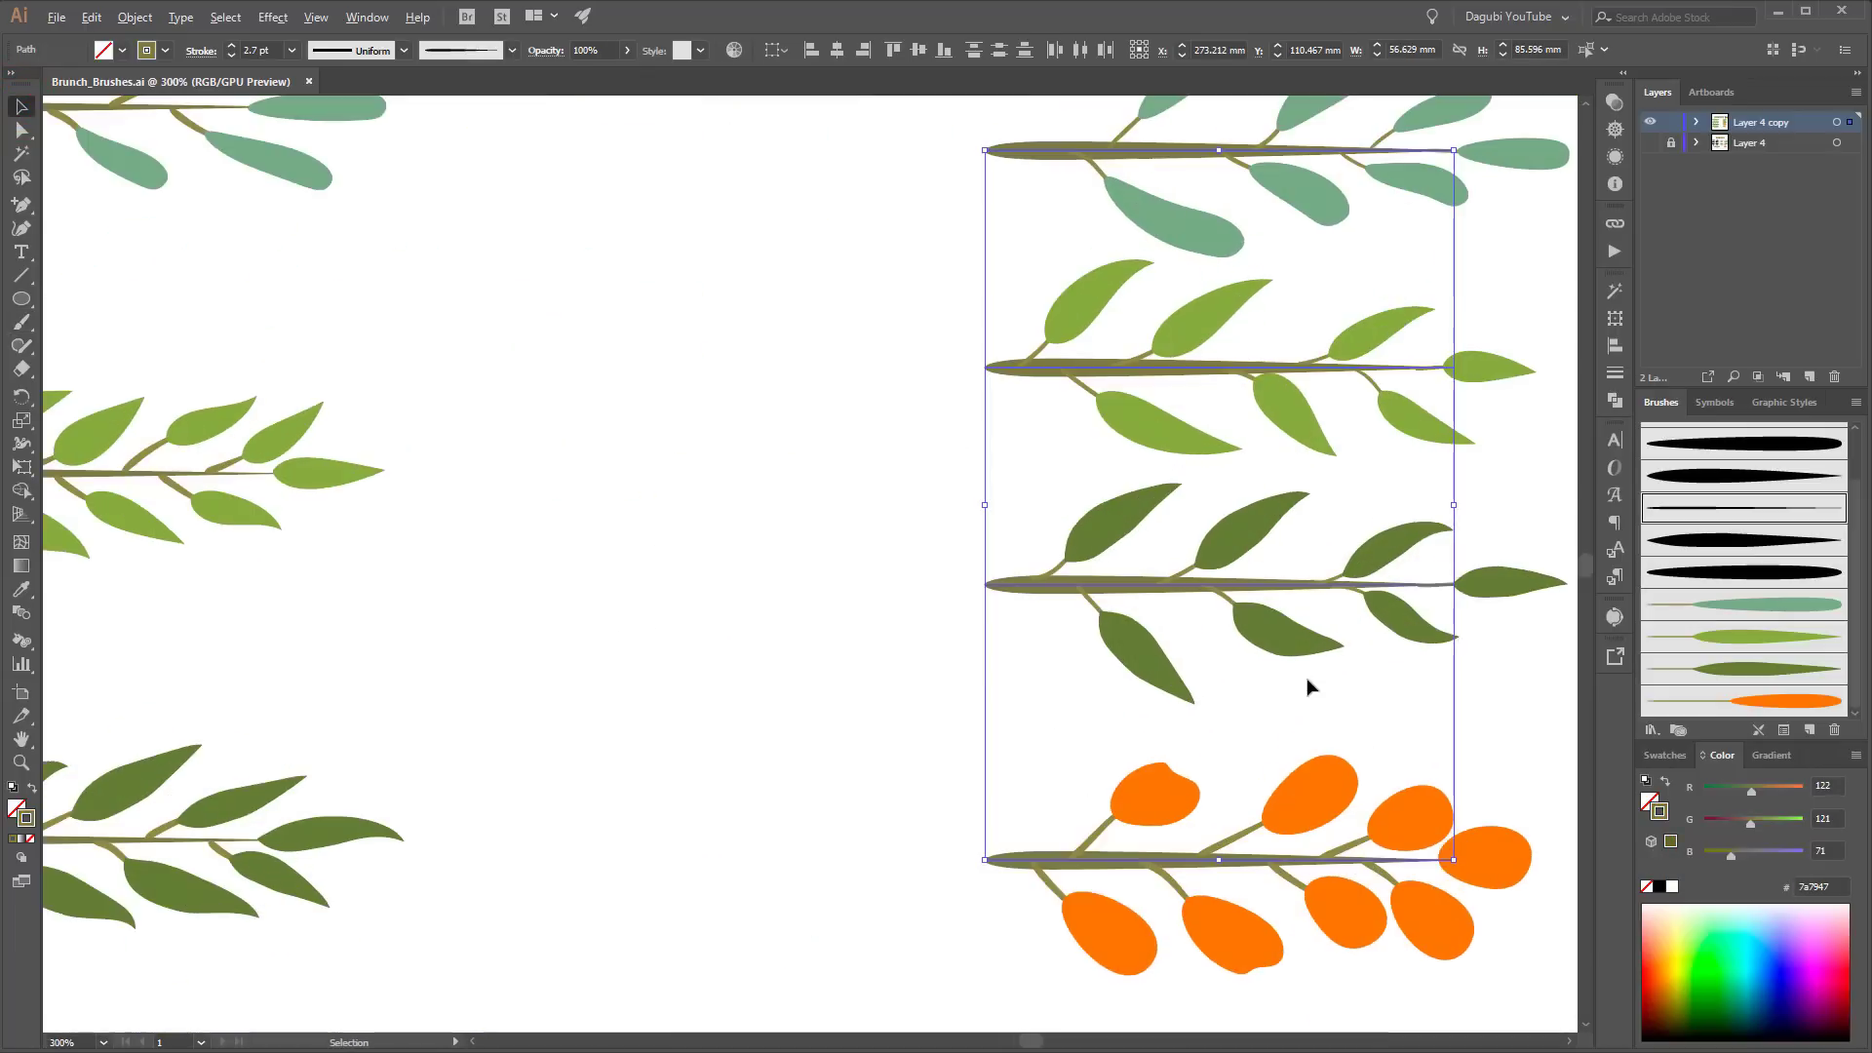
{"action": "left_click", "coordinate": [1615, 378]}
{"action": "left_click", "coordinate": [1443, 317]}
{"action": "left_click", "coordinate": [1442, 317]}
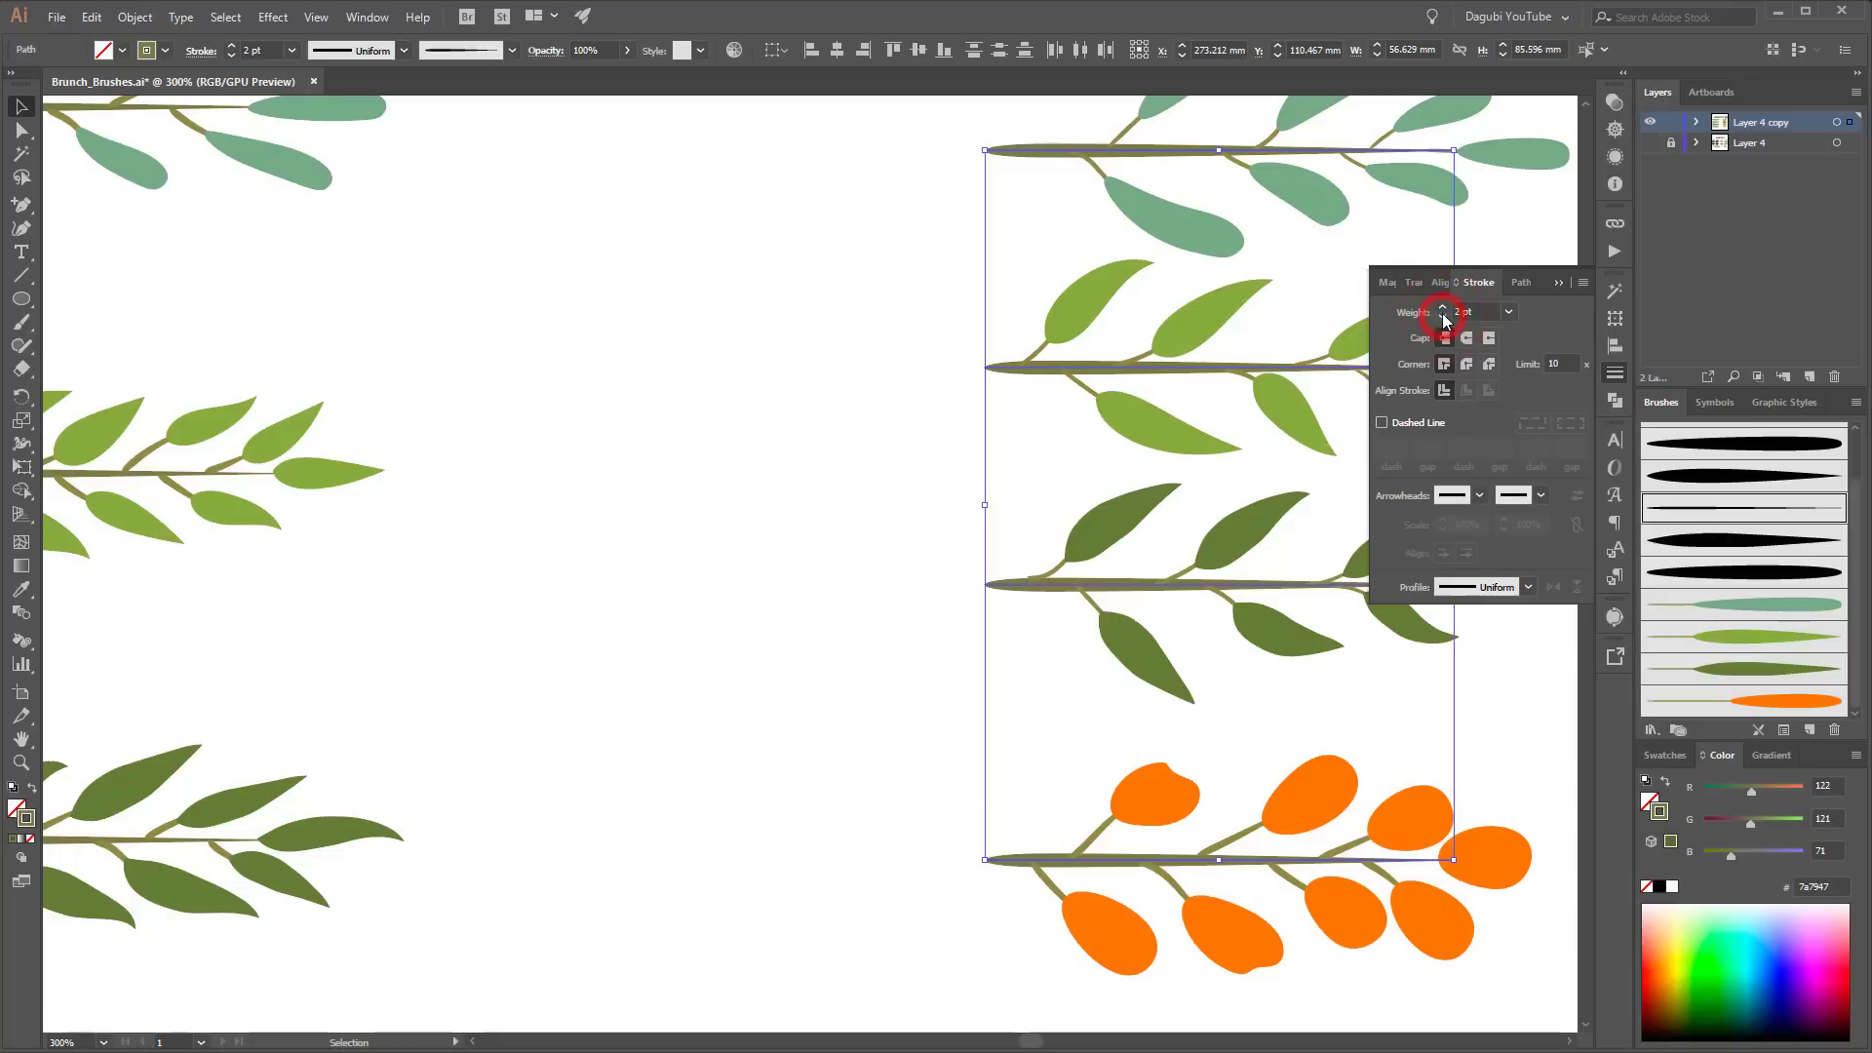
{"action": "left_click", "coordinate": [1564, 281]}
{"action": "key", "text": "v"}
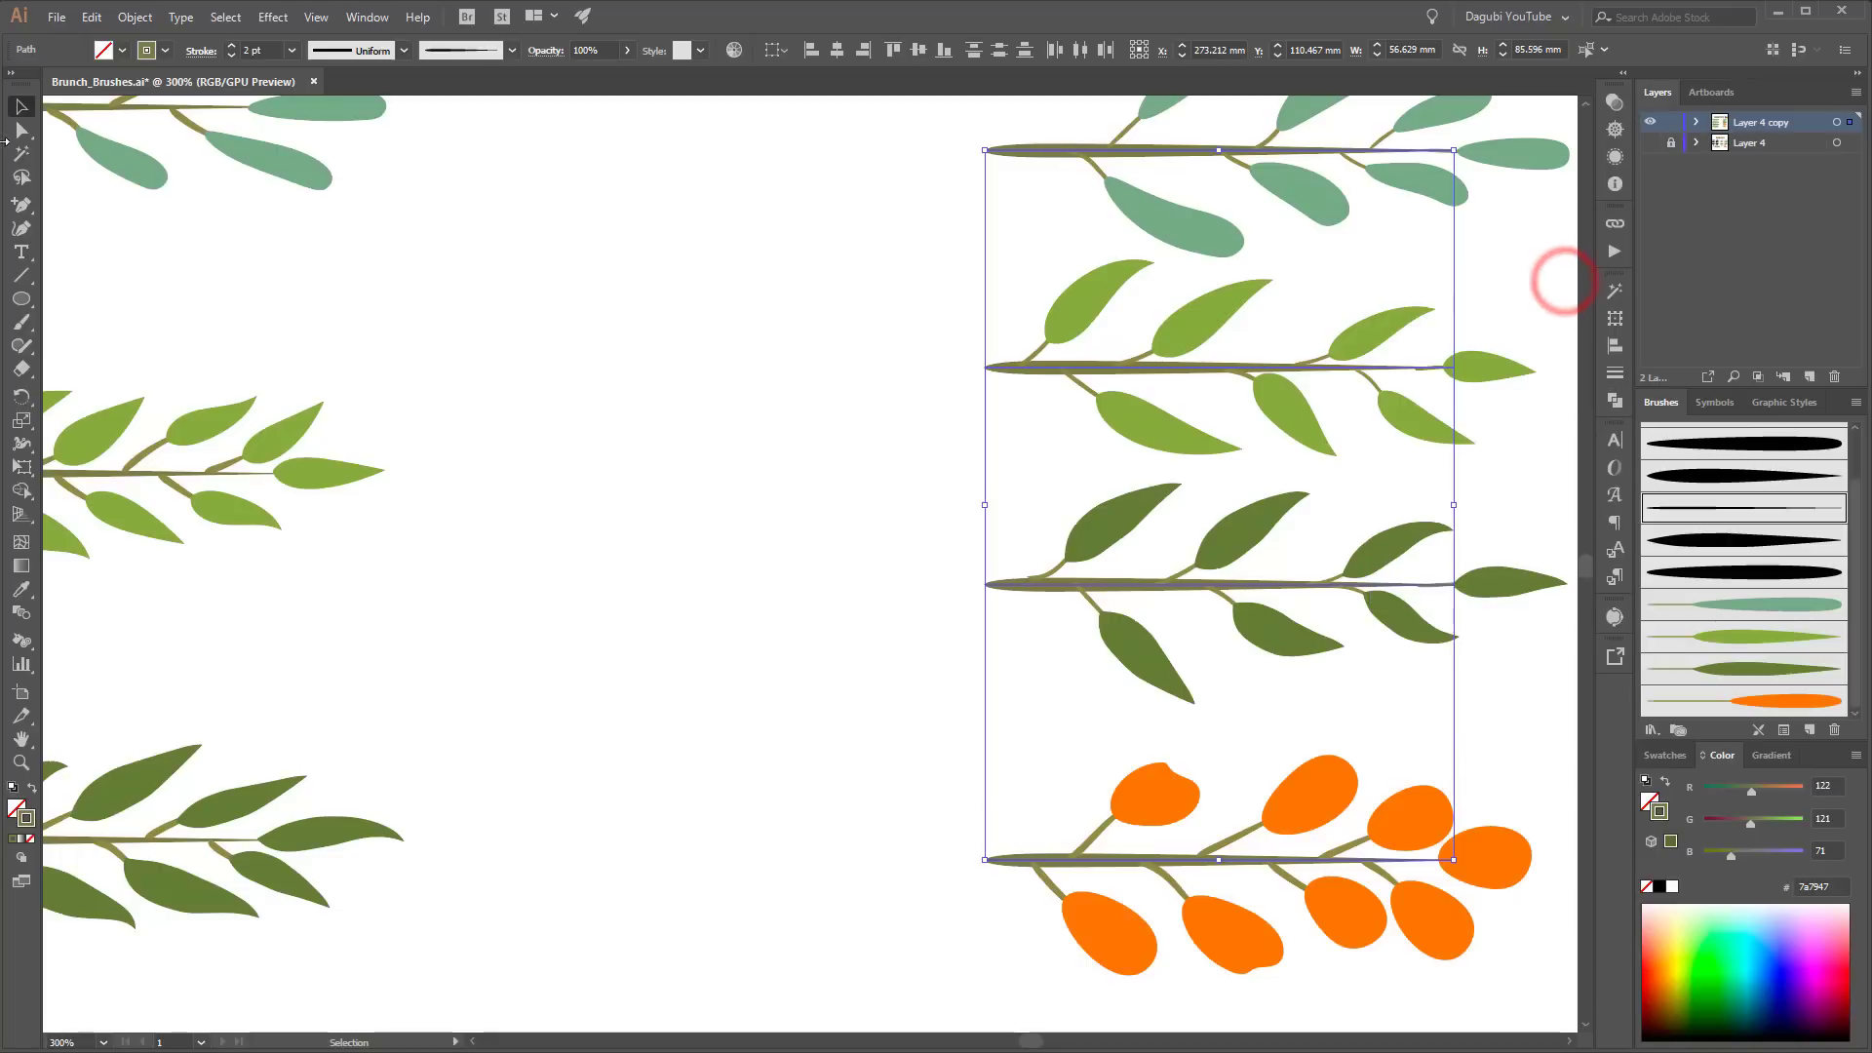
Step: Move the lower light green leaf nearest the tip of the second short branch slightly towards its stem with the Group Selection tool
{"action": "left_click_drag", "start_coordinate": [21, 129], "coordinate": [129, 155]}
{"action": "left_click", "coordinate": [739, 305]}
{"action": "left_click_drag", "start_coordinate": [1406, 244], "coordinate": [1208, 465]}
{"action": "scroll", "coordinate": [1220, 344], "scroll_direction": "up", "scroll_amount": 1}
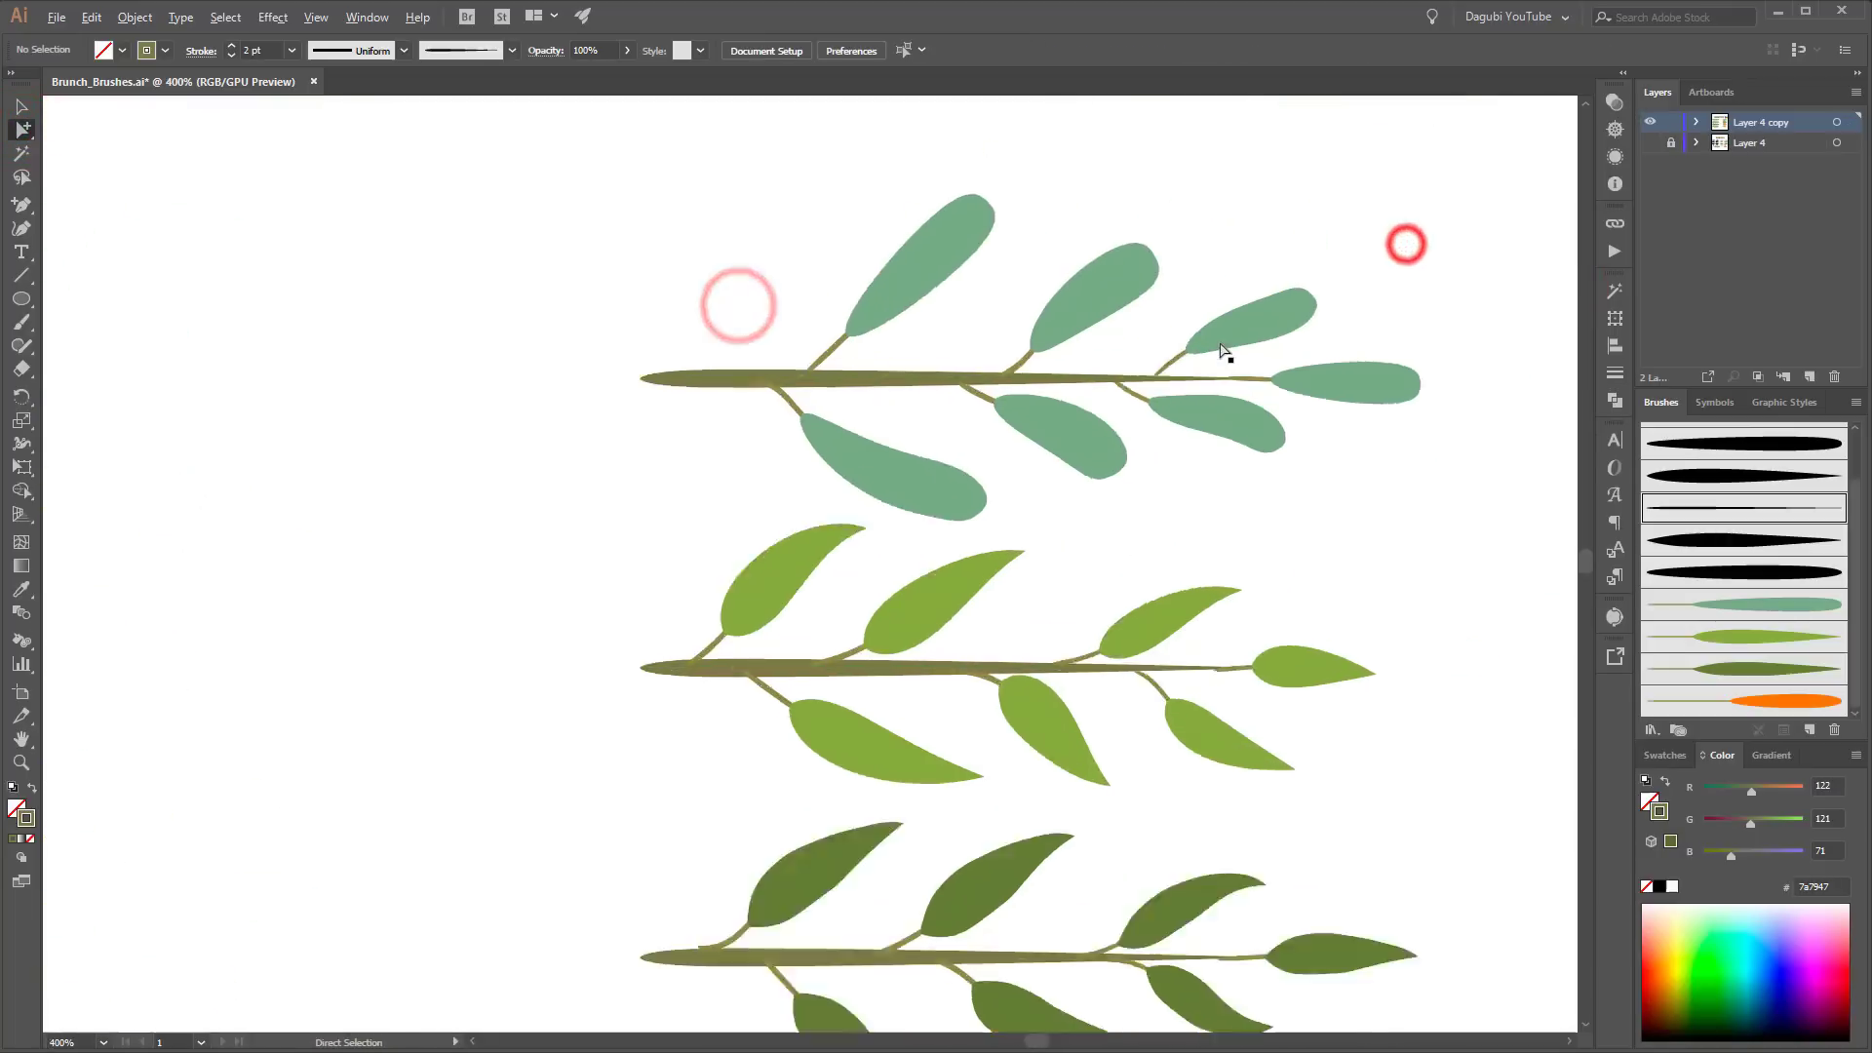
{"action": "scroll", "coordinate": [1220, 344], "scroll_direction": "up", "scroll_amount": 2}
{"action": "left_click_drag", "start_coordinate": [942, 670], "coordinate": [1138, 242]}
{"action": "left_click", "coordinate": [1268, 597]}
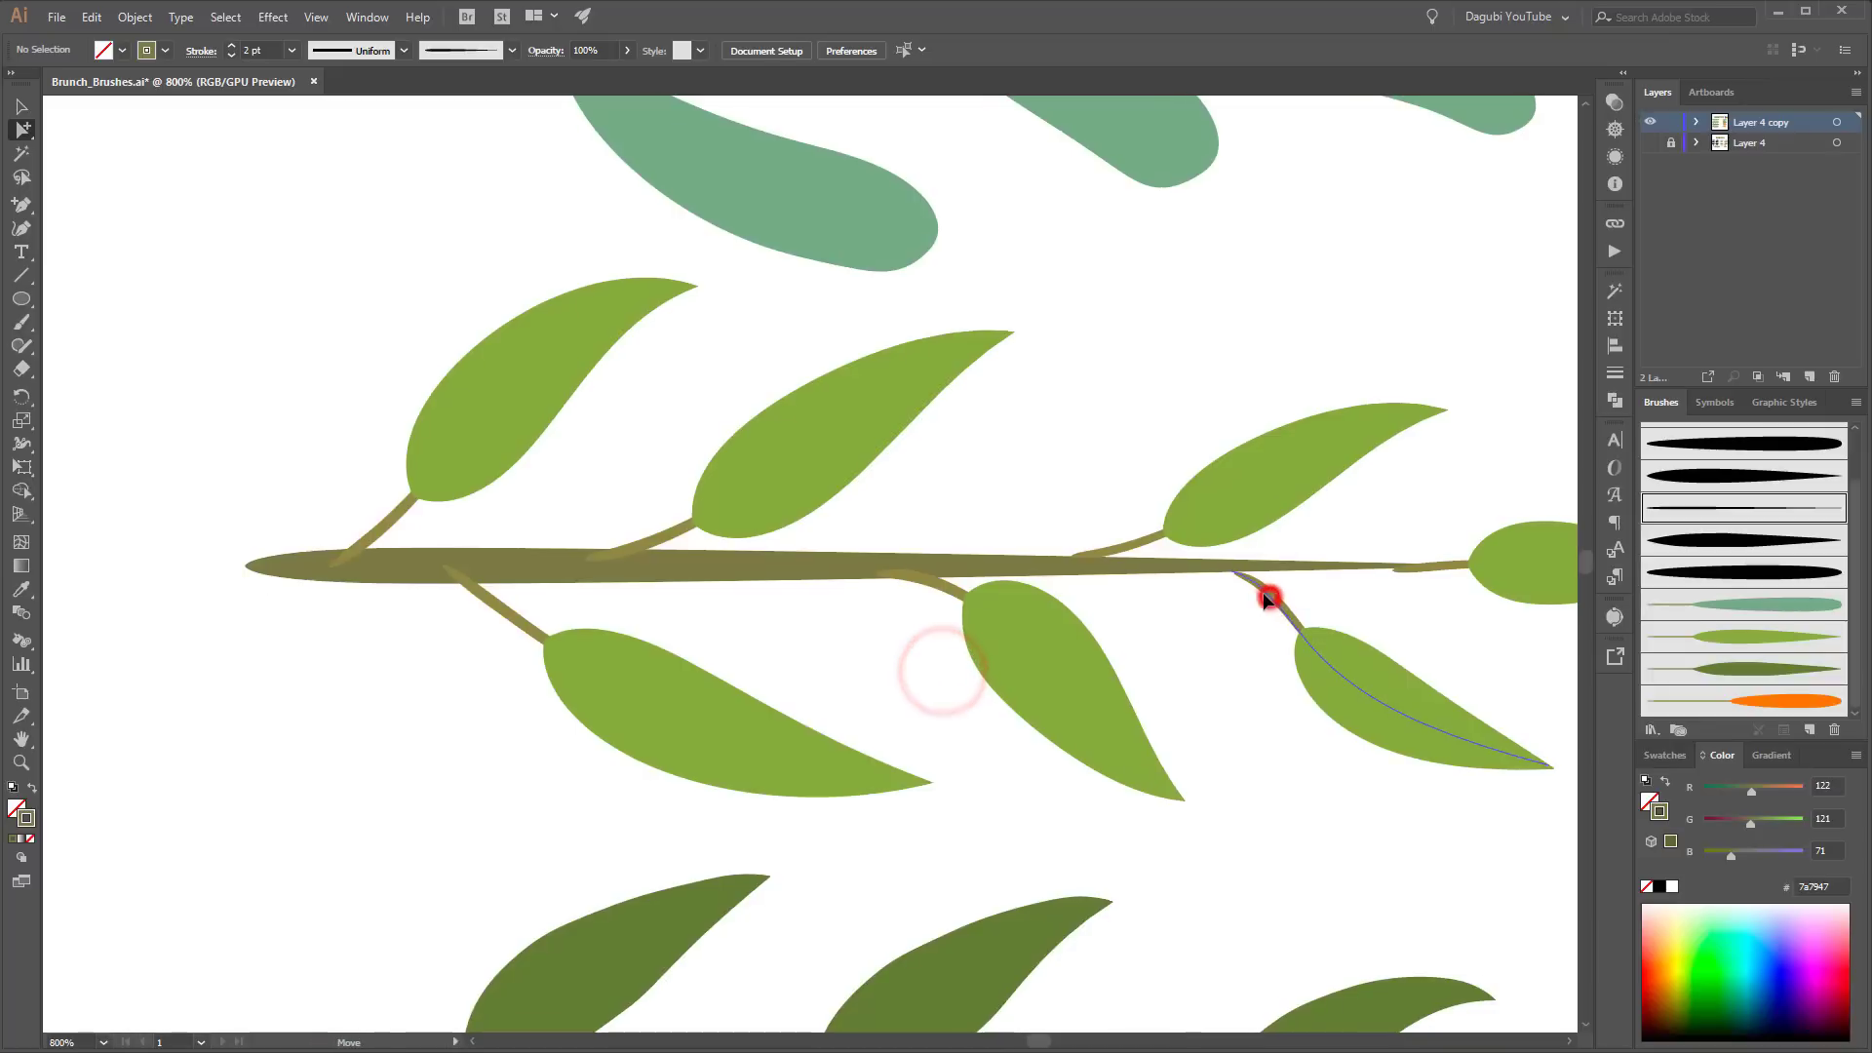
{"action": "left_click_drag", "start_coordinate": [1268, 596], "coordinate": [1263, 593]}
Step: Move the first upper leaf and the tip leaf of the dark green short branch slightly towards its main stem
{"action": "left_click_drag", "start_coordinate": [1066, 790], "coordinate": [1139, 498]}
{"action": "left_click_drag", "start_coordinate": [1152, 599], "coordinate": [1137, 408]}
{"action": "left_click", "coordinate": [482, 625]}
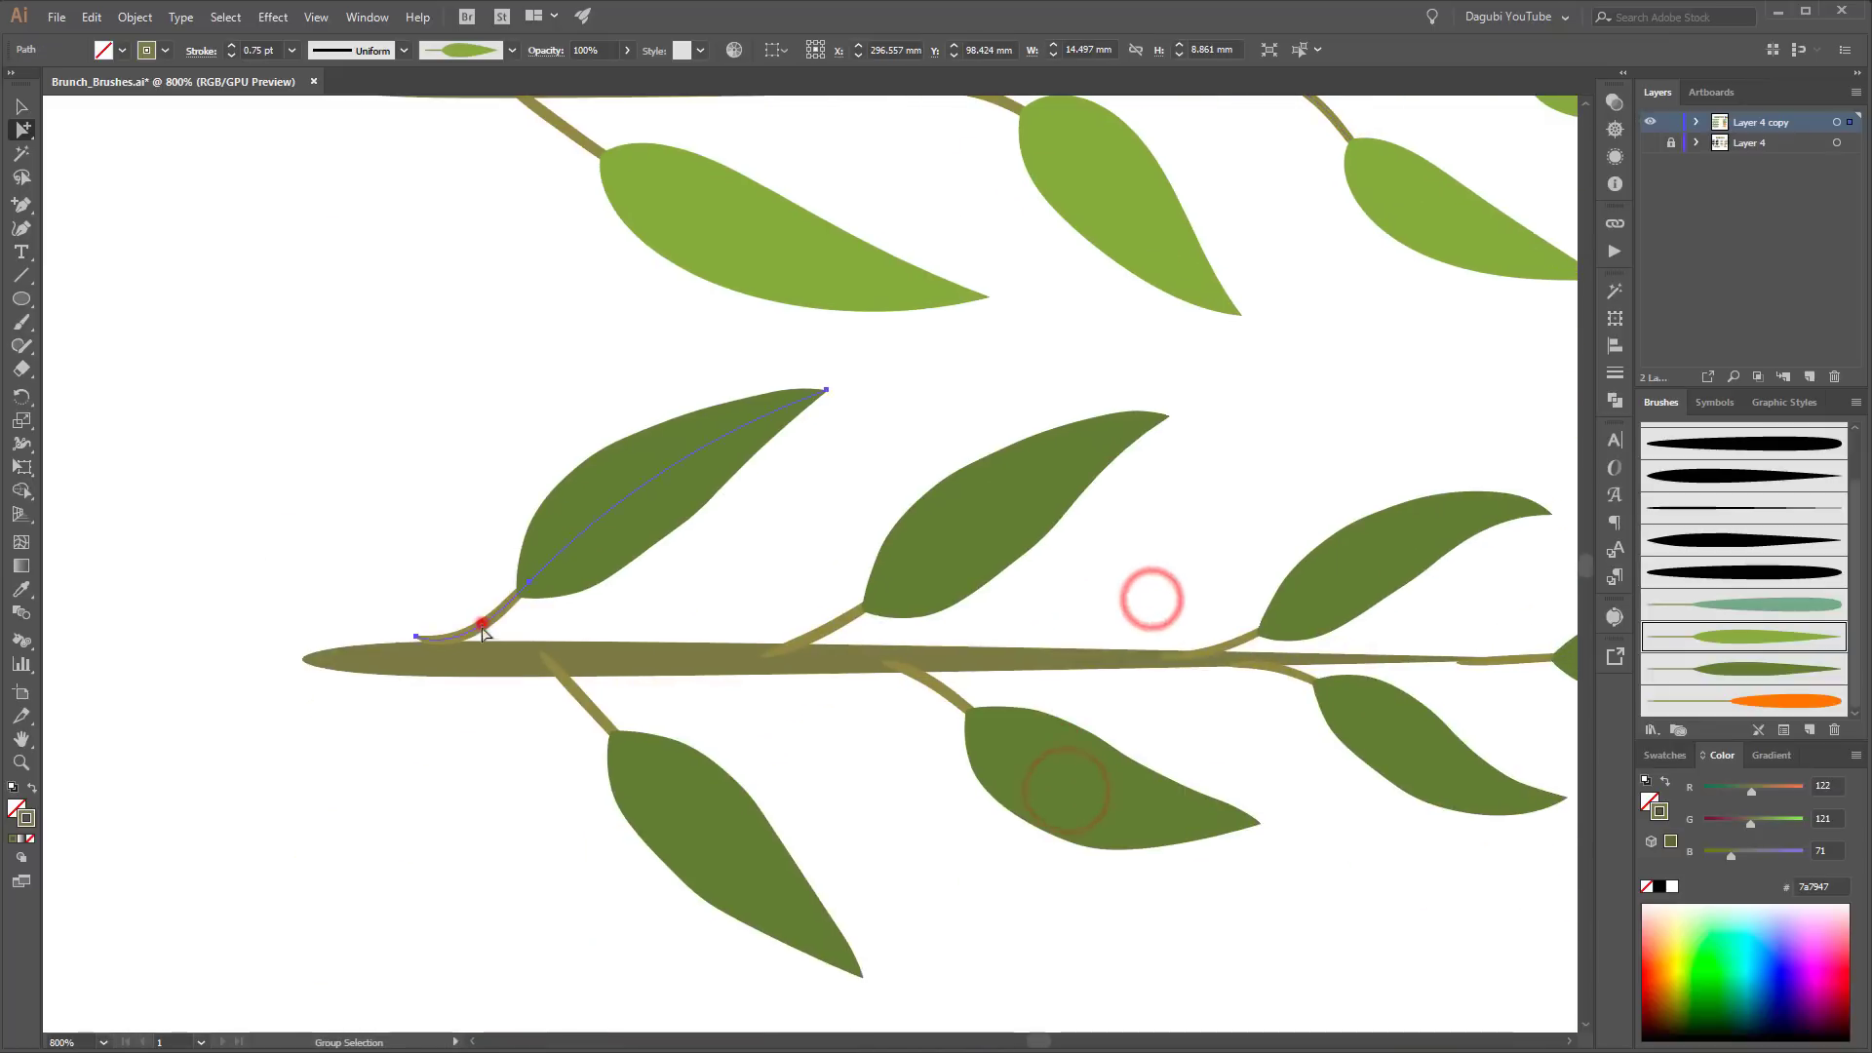
{"action": "left_click_drag", "start_coordinate": [1150, 700], "coordinate": [1045, 606]}
{"action": "left_click", "coordinate": [1283, 502]}
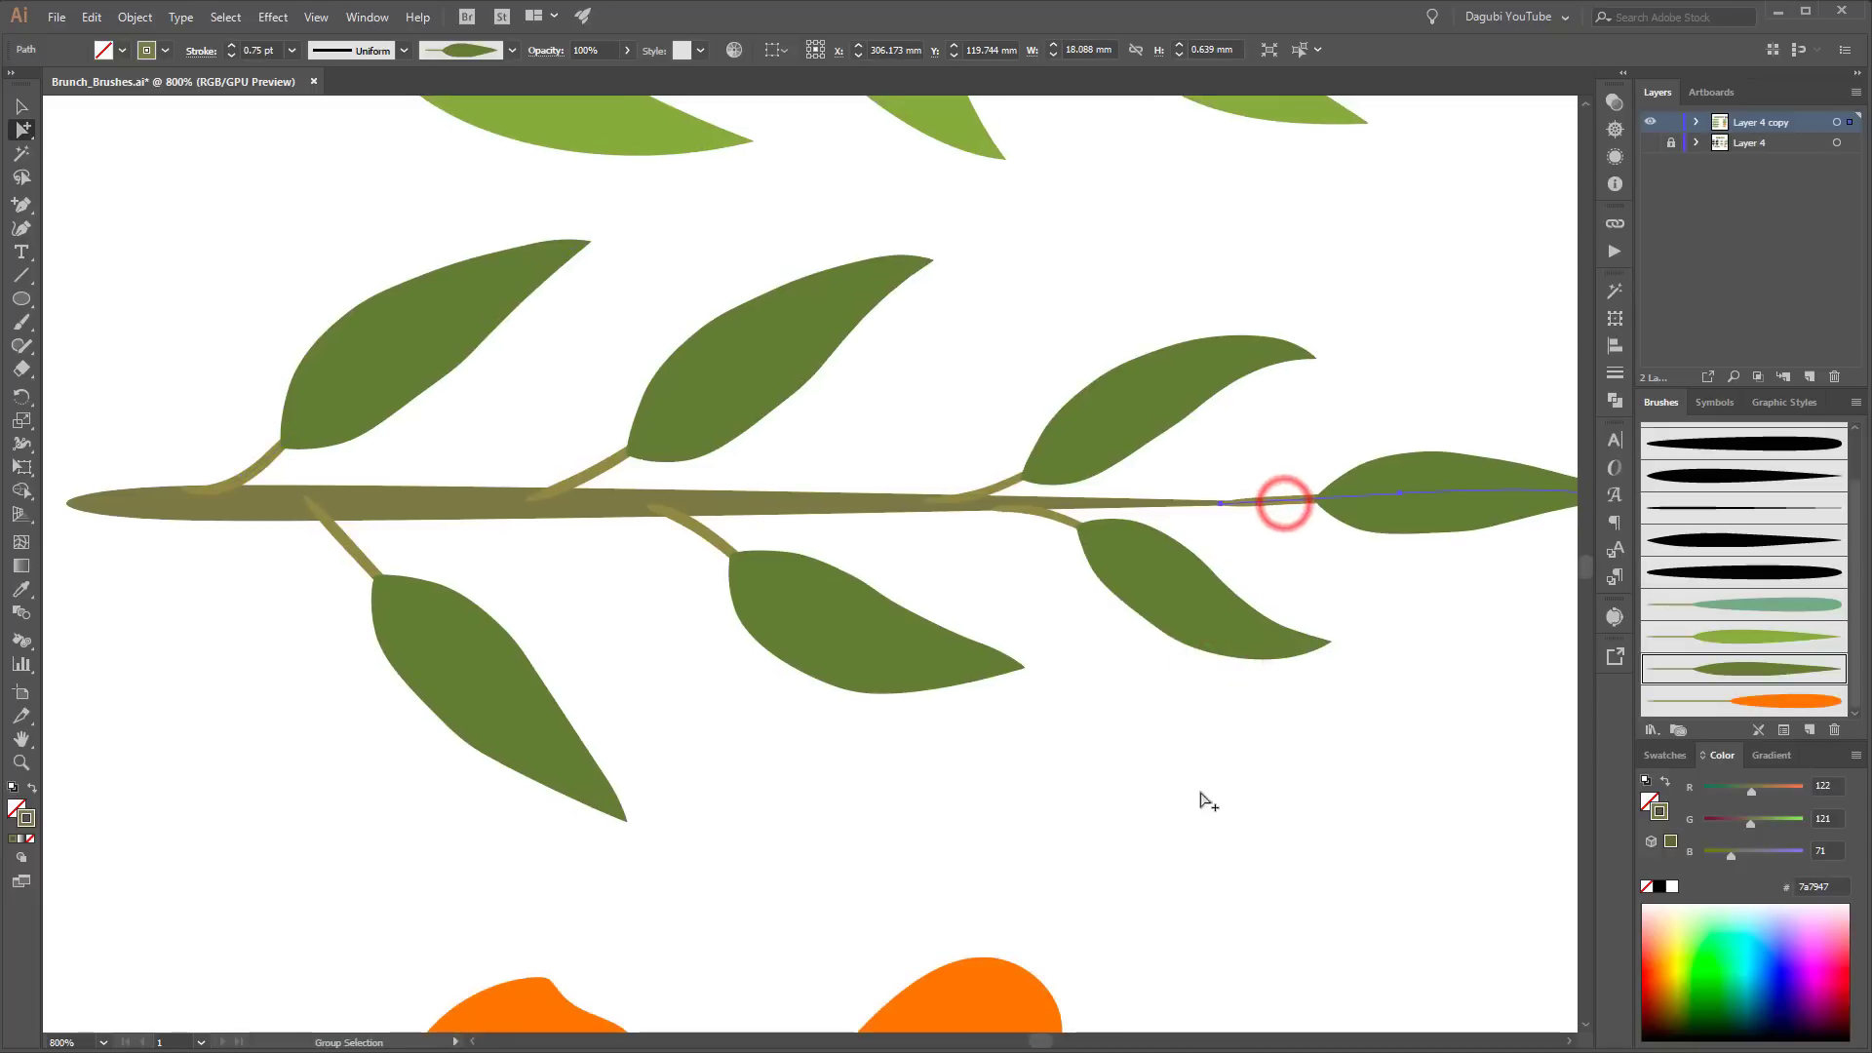
Step: Examine the twigs, leaves and berries on the orange short branch and along the other branches, up to the whole artboard
{"action": "left_click_drag", "start_coordinate": [1212, 811], "coordinate": [1232, 532]}
{"action": "left_click_drag", "start_coordinate": [1162, 602], "coordinate": [1225, 281]}
{"action": "left_click_drag", "start_coordinate": [948, 339], "coordinate": [970, 305]}
{"action": "left_click", "coordinate": [870, 534]}
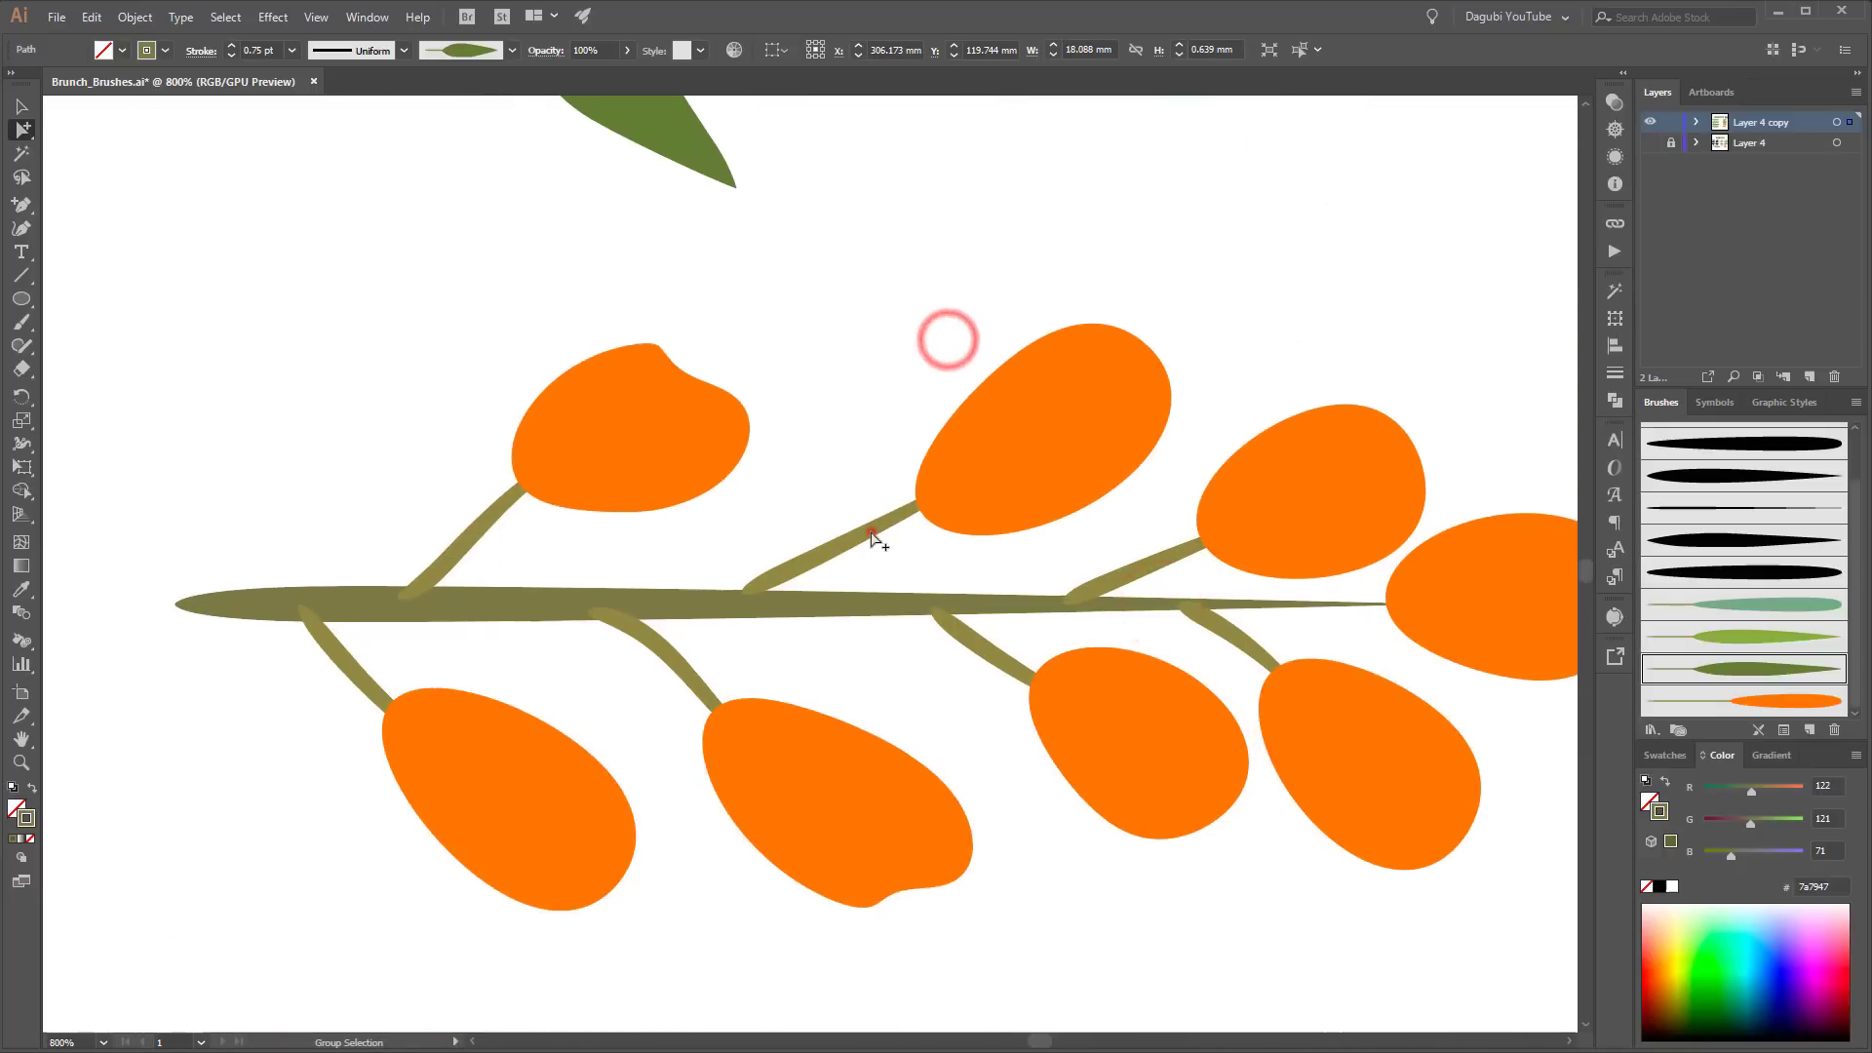
{"action": "key", "text": "ctrl+shift+a"}
{"action": "left_click", "coordinate": [865, 421], "text": "ctrl+alt"}
{"action": "left_click_drag", "start_coordinate": [984, 422], "coordinate": [1066, 769]}
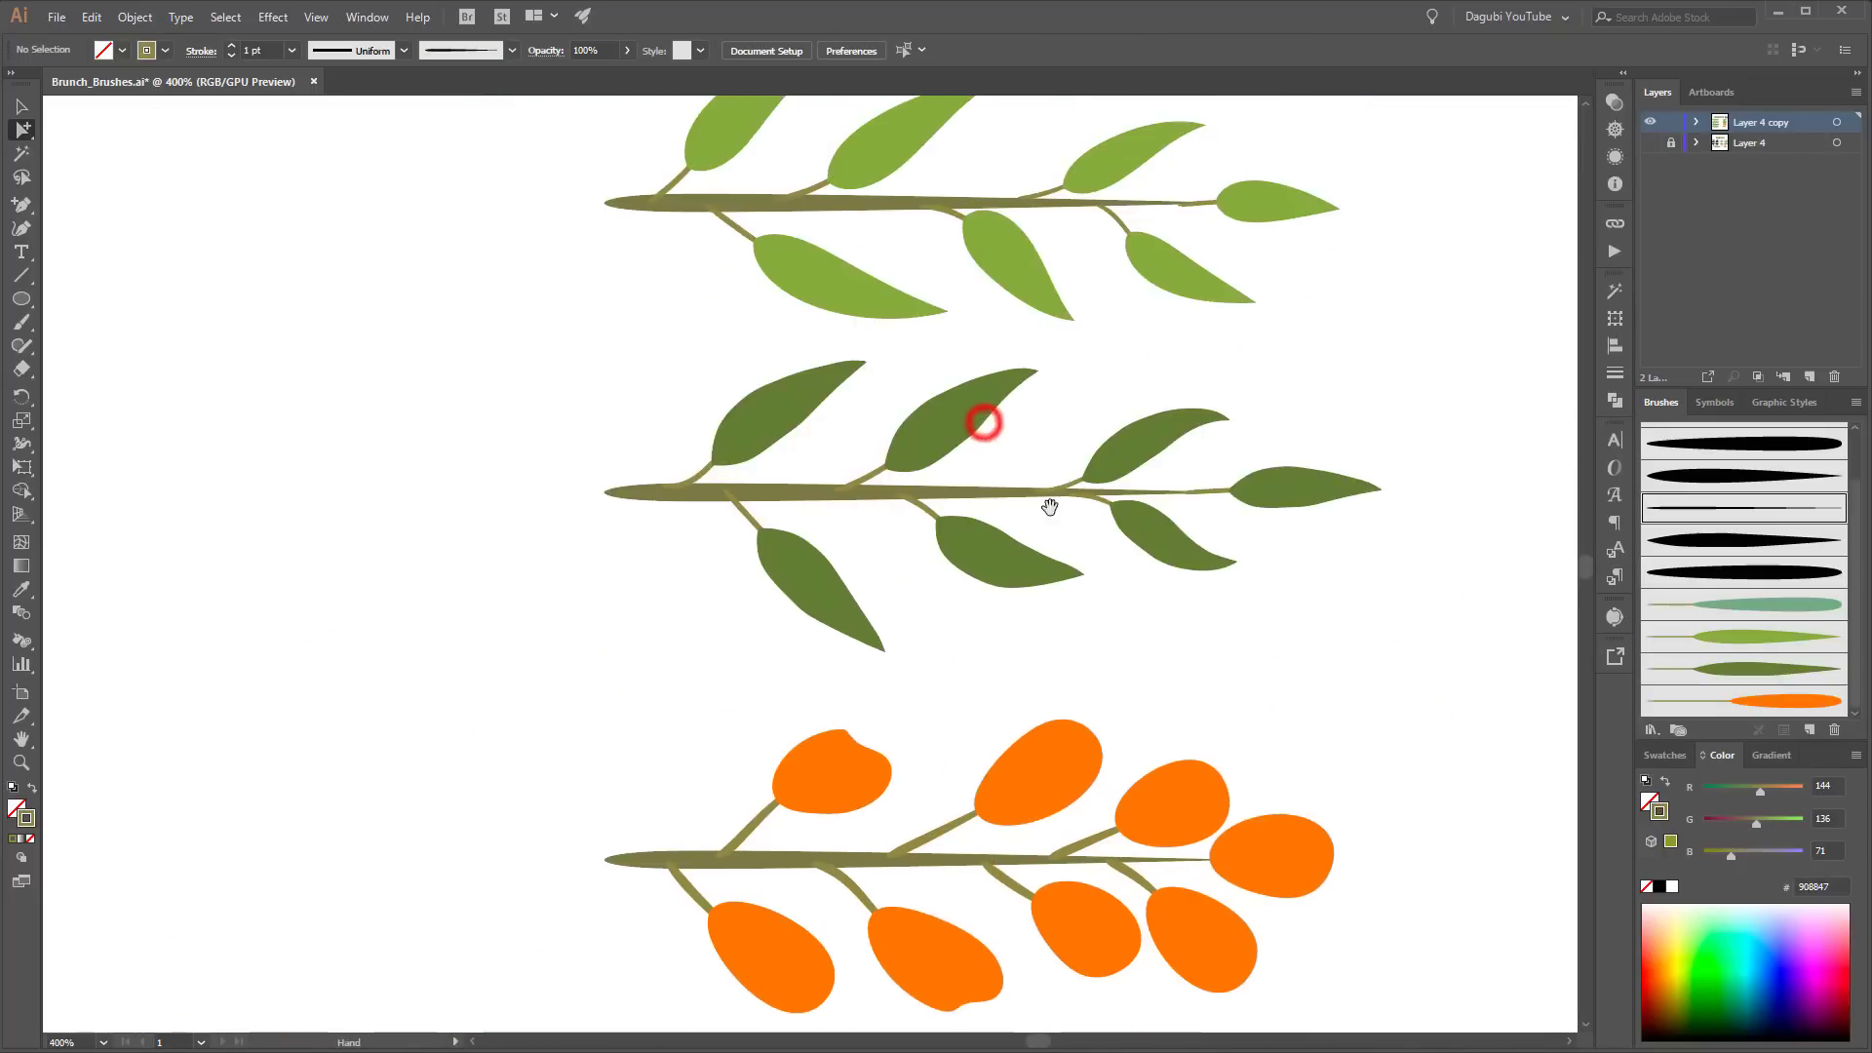
{"action": "left_click_drag", "start_coordinate": [1053, 435], "coordinate": [1065, 847]}
{"action": "left_click_drag", "start_coordinate": [635, 627], "coordinate": [1230, 630]}
{"action": "left_click_drag", "start_coordinate": [257, 511], "coordinate": [1399, 600]}
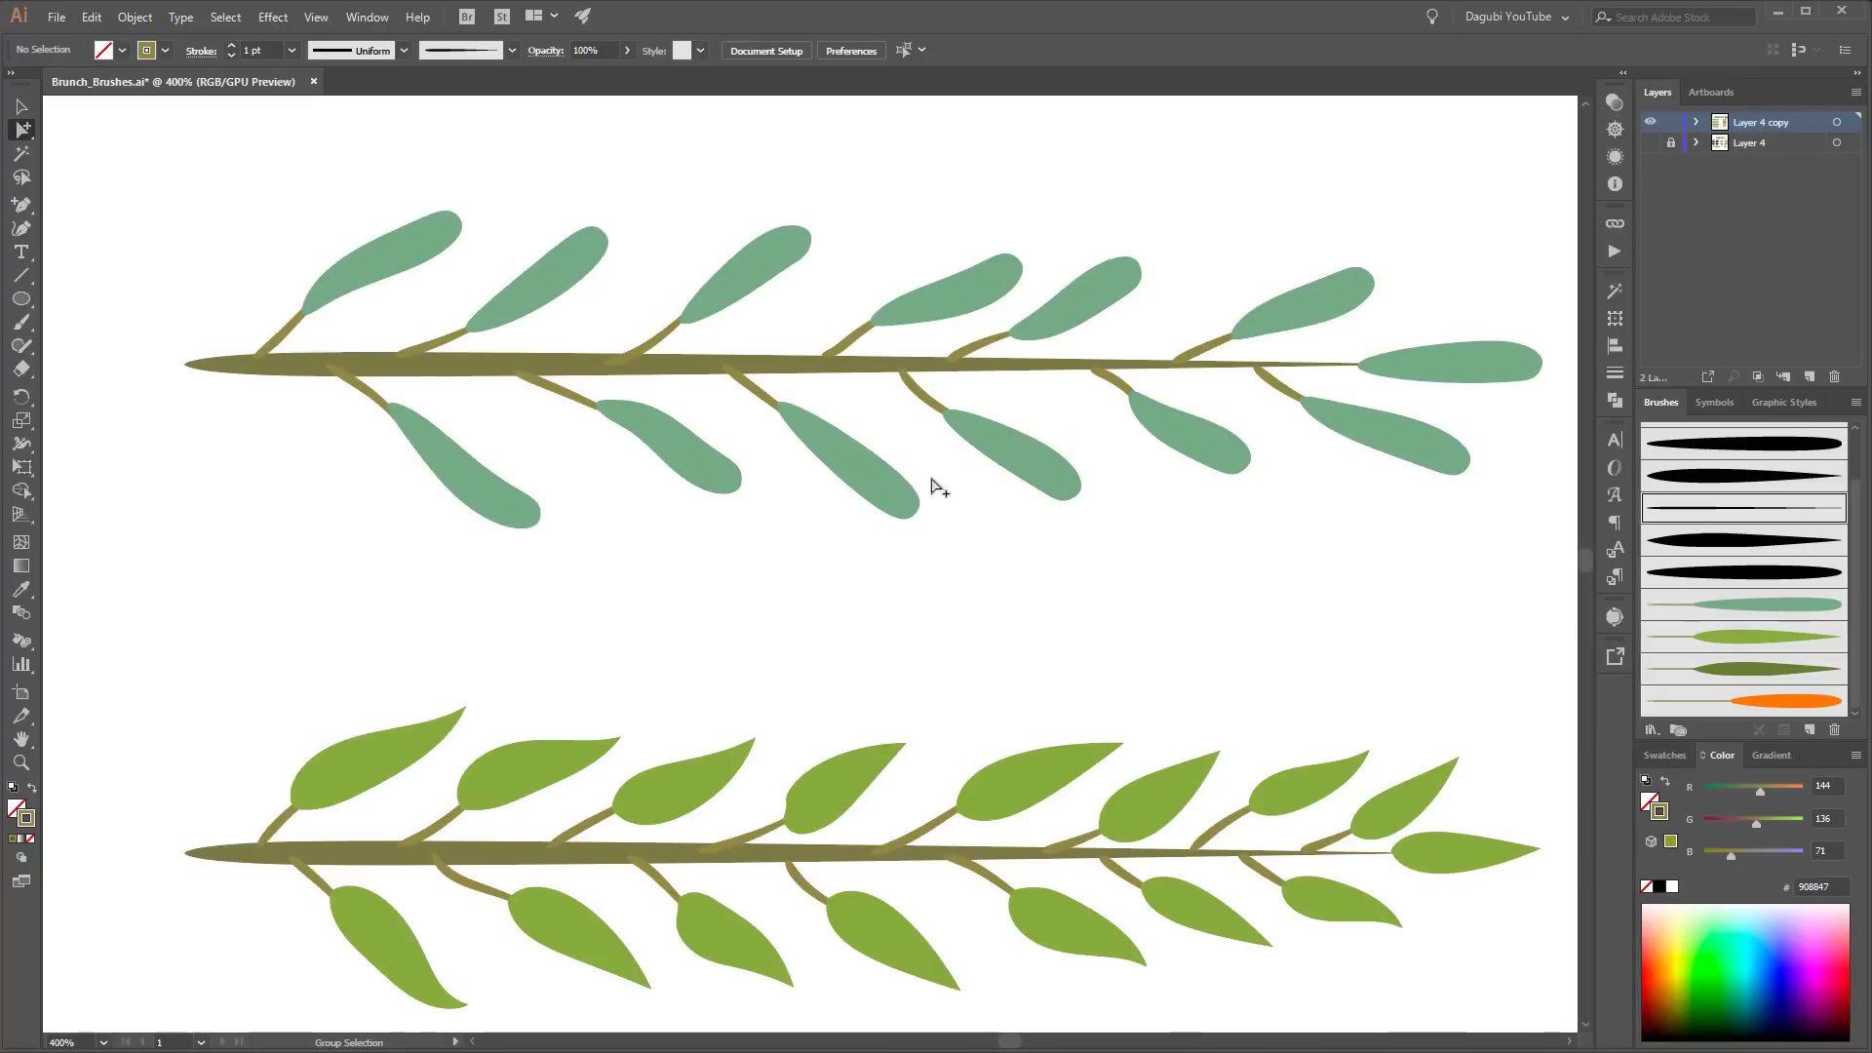
{"action": "left_click_drag", "start_coordinate": [1162, 727], "coordinate": [1137, 431]}
{"action": "left_click_drag", "start_coordinate": [1172, 805], "coordinate": [1161, 305]}
{"action": "left_click_drag", "start_coordinate": [1177, 758], "coordinate": [1164, 427]}
{"action": "scroll", "coordinate": [1219, 354], "scroll_direction": "down", "scroll_amount": 4}
{"action": "left_click_drag", "start_coordinate": [1345, 238], "coordinate": [957, 599]}
{"action": "key", "text": "ctrl+0"}
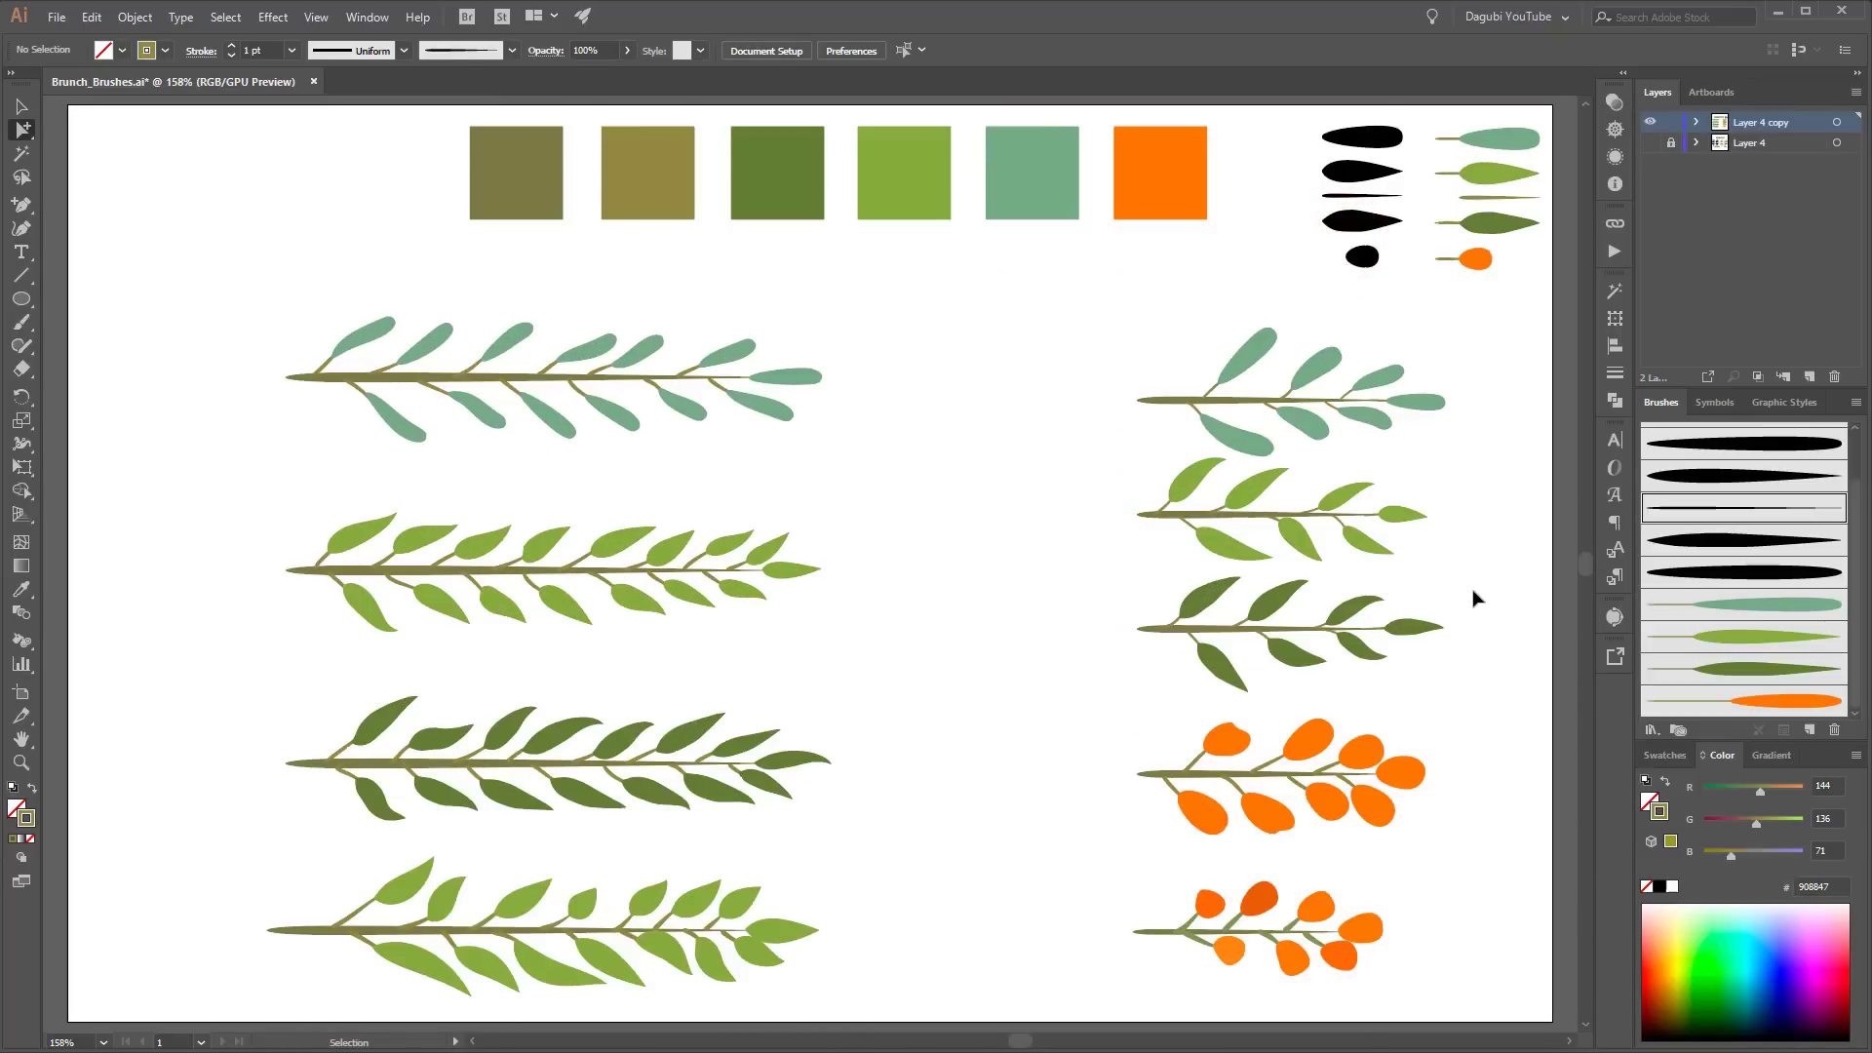
Step: Delete the two branches in the bottom row and apply Expand Appearance to the seven remaining branches
{"action": "left_click_drag", "start_coordinate": [229, 882], "coordinate": [1422, 978]}
{"action": "key", "text": "Delete"}
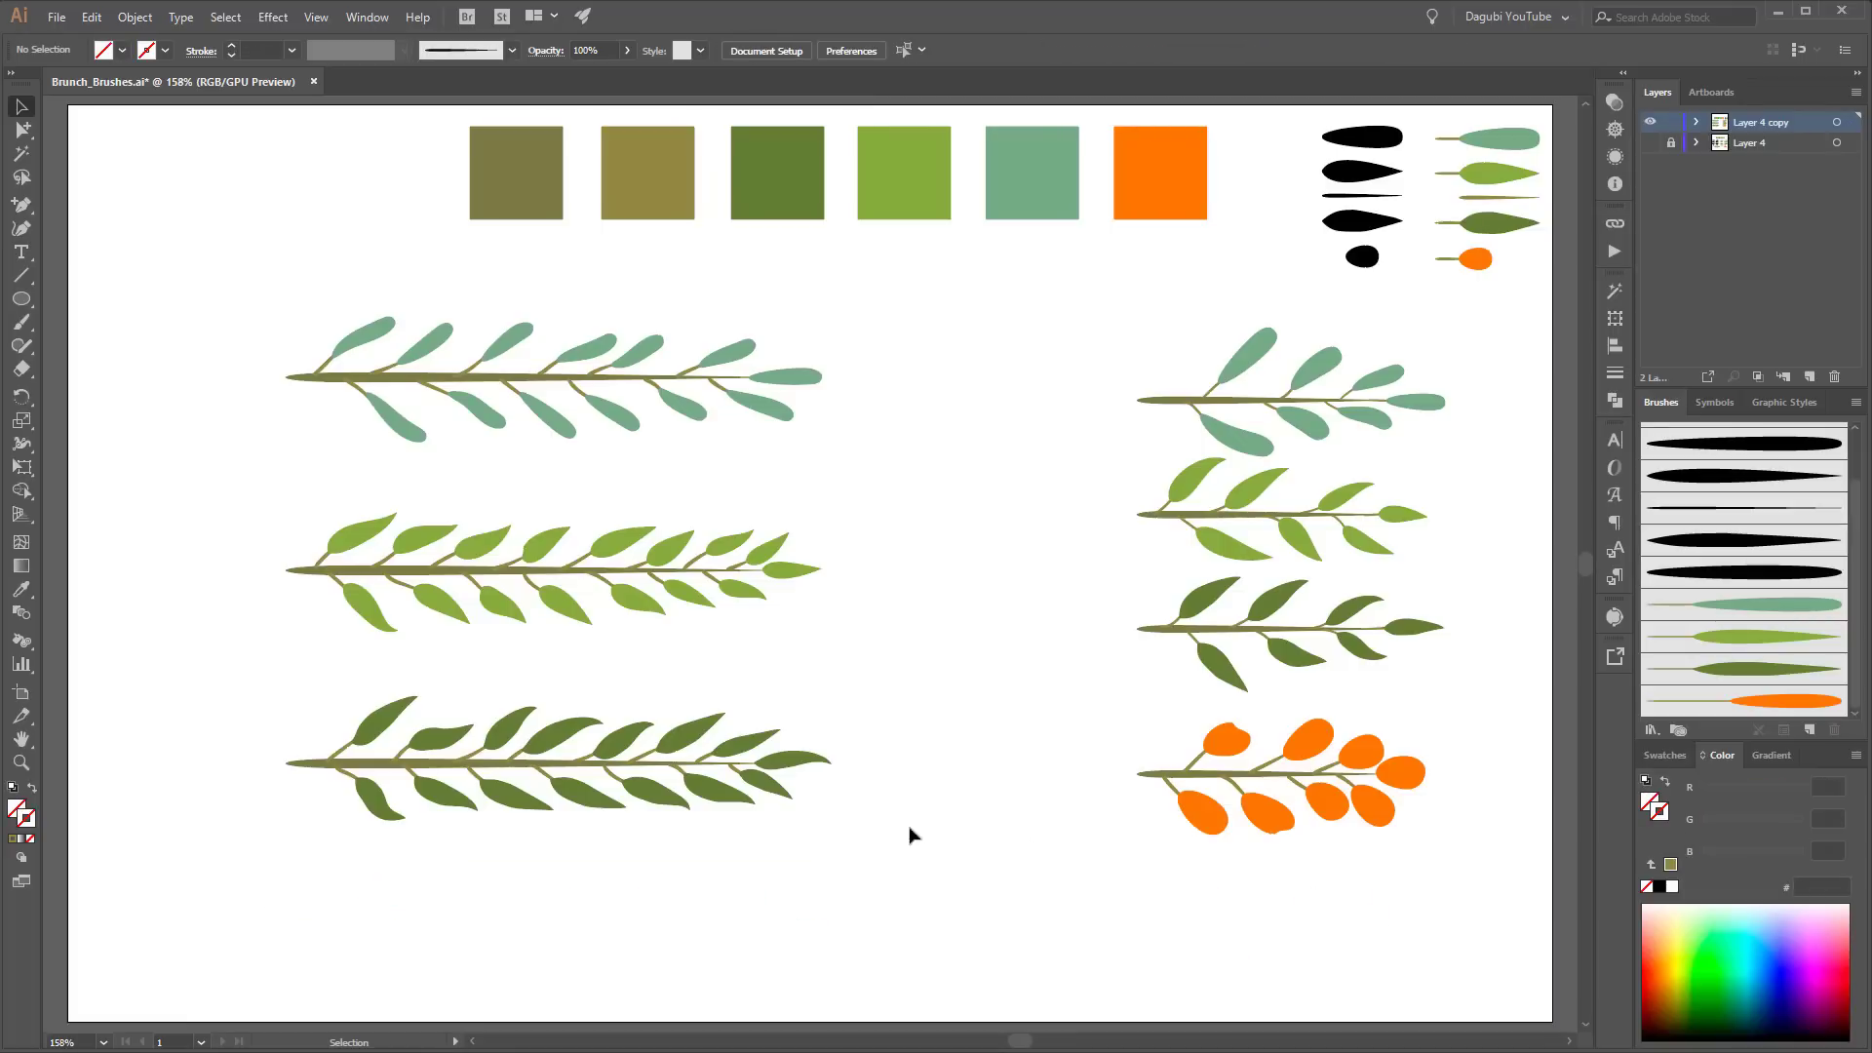
{"action": "left_click_drag", "start_coordinate": [195, 288], "coordinate": [1511, 892]}
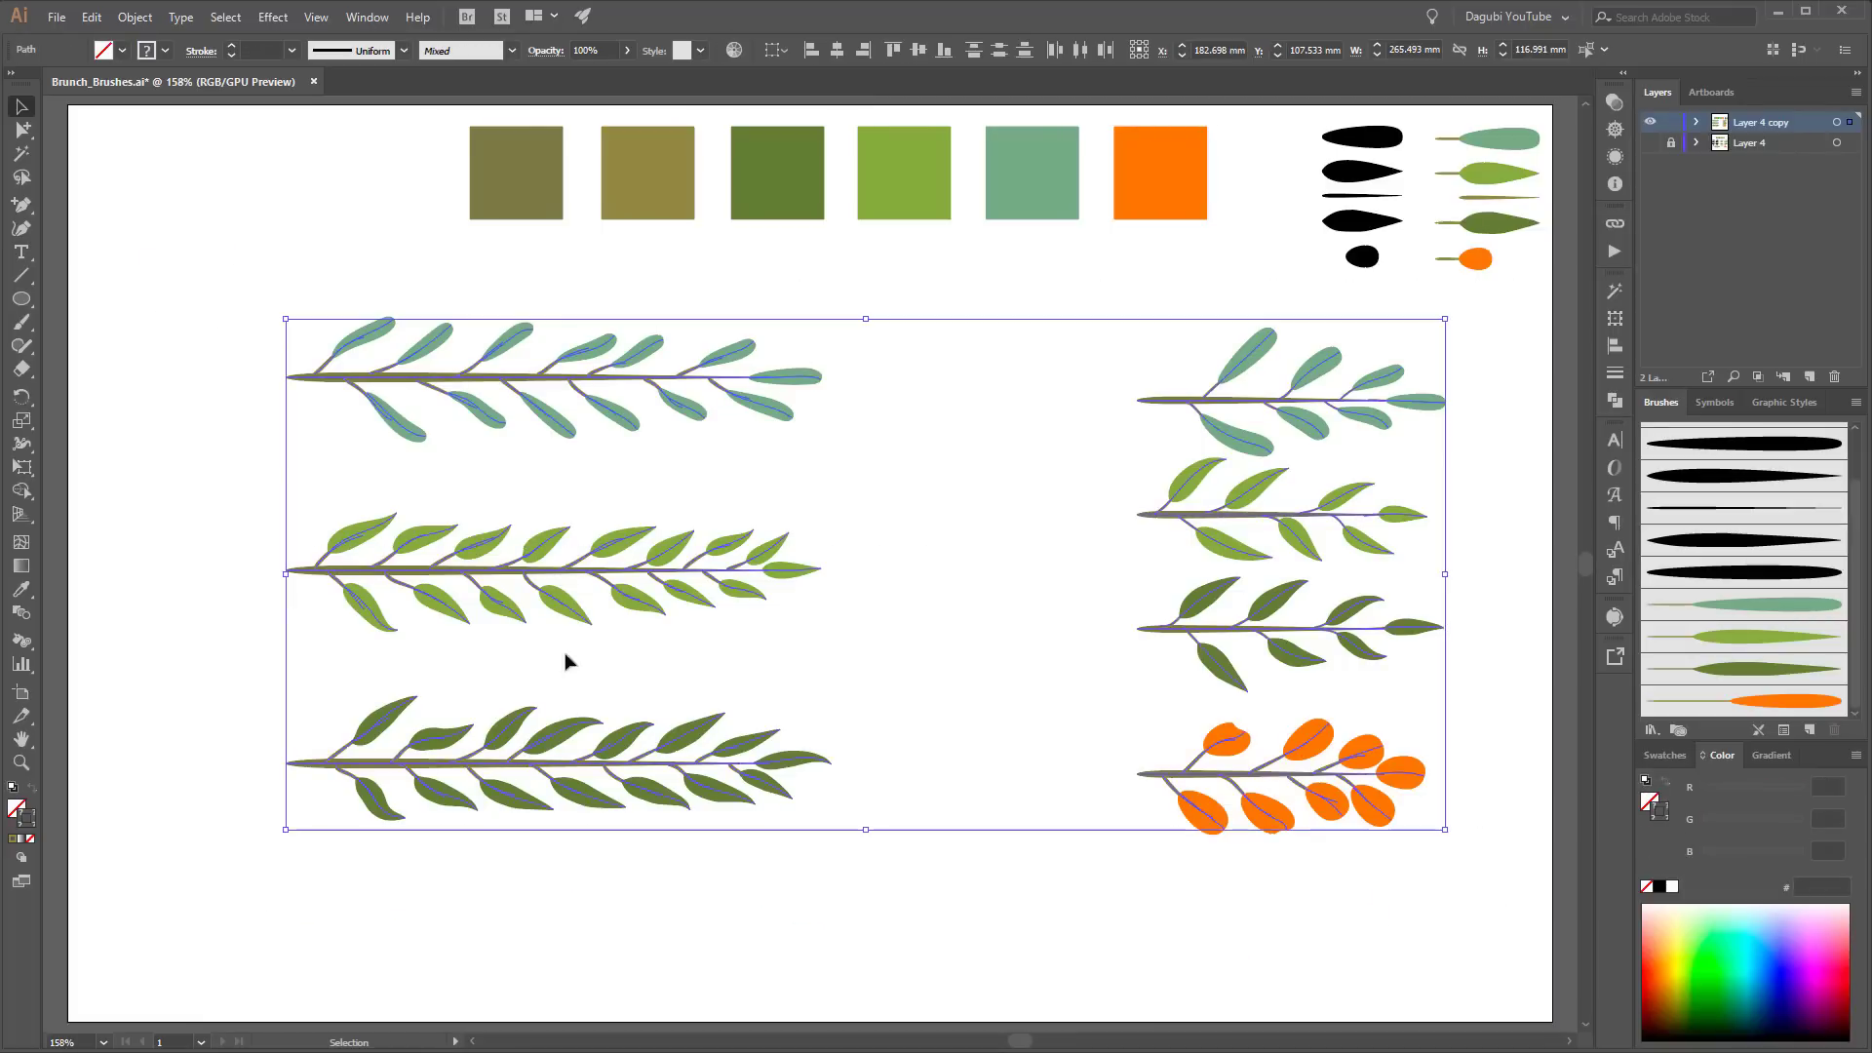
{"action": "left_click", "coordinate": [135, 17]}
{"action": "left_click", "coordinate": [168, 246]}
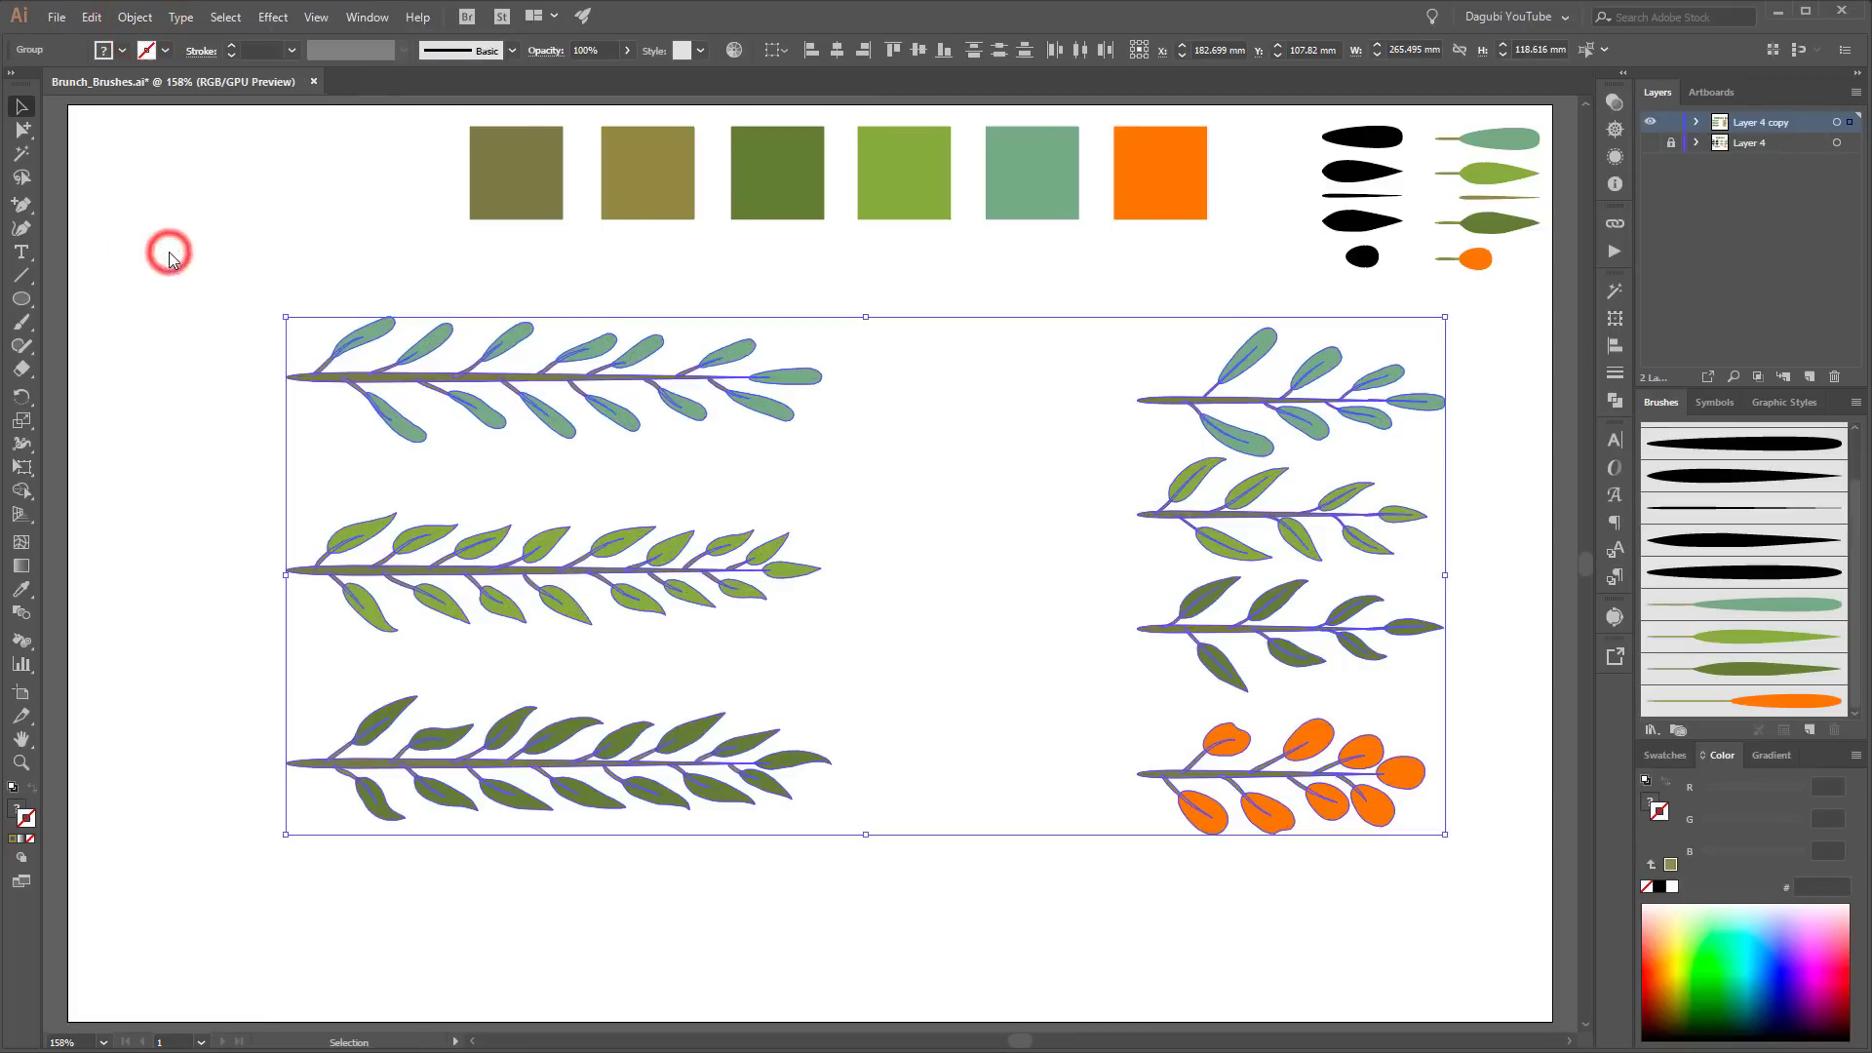
{"action": "left_click", "coordinate": [1262, 907]}
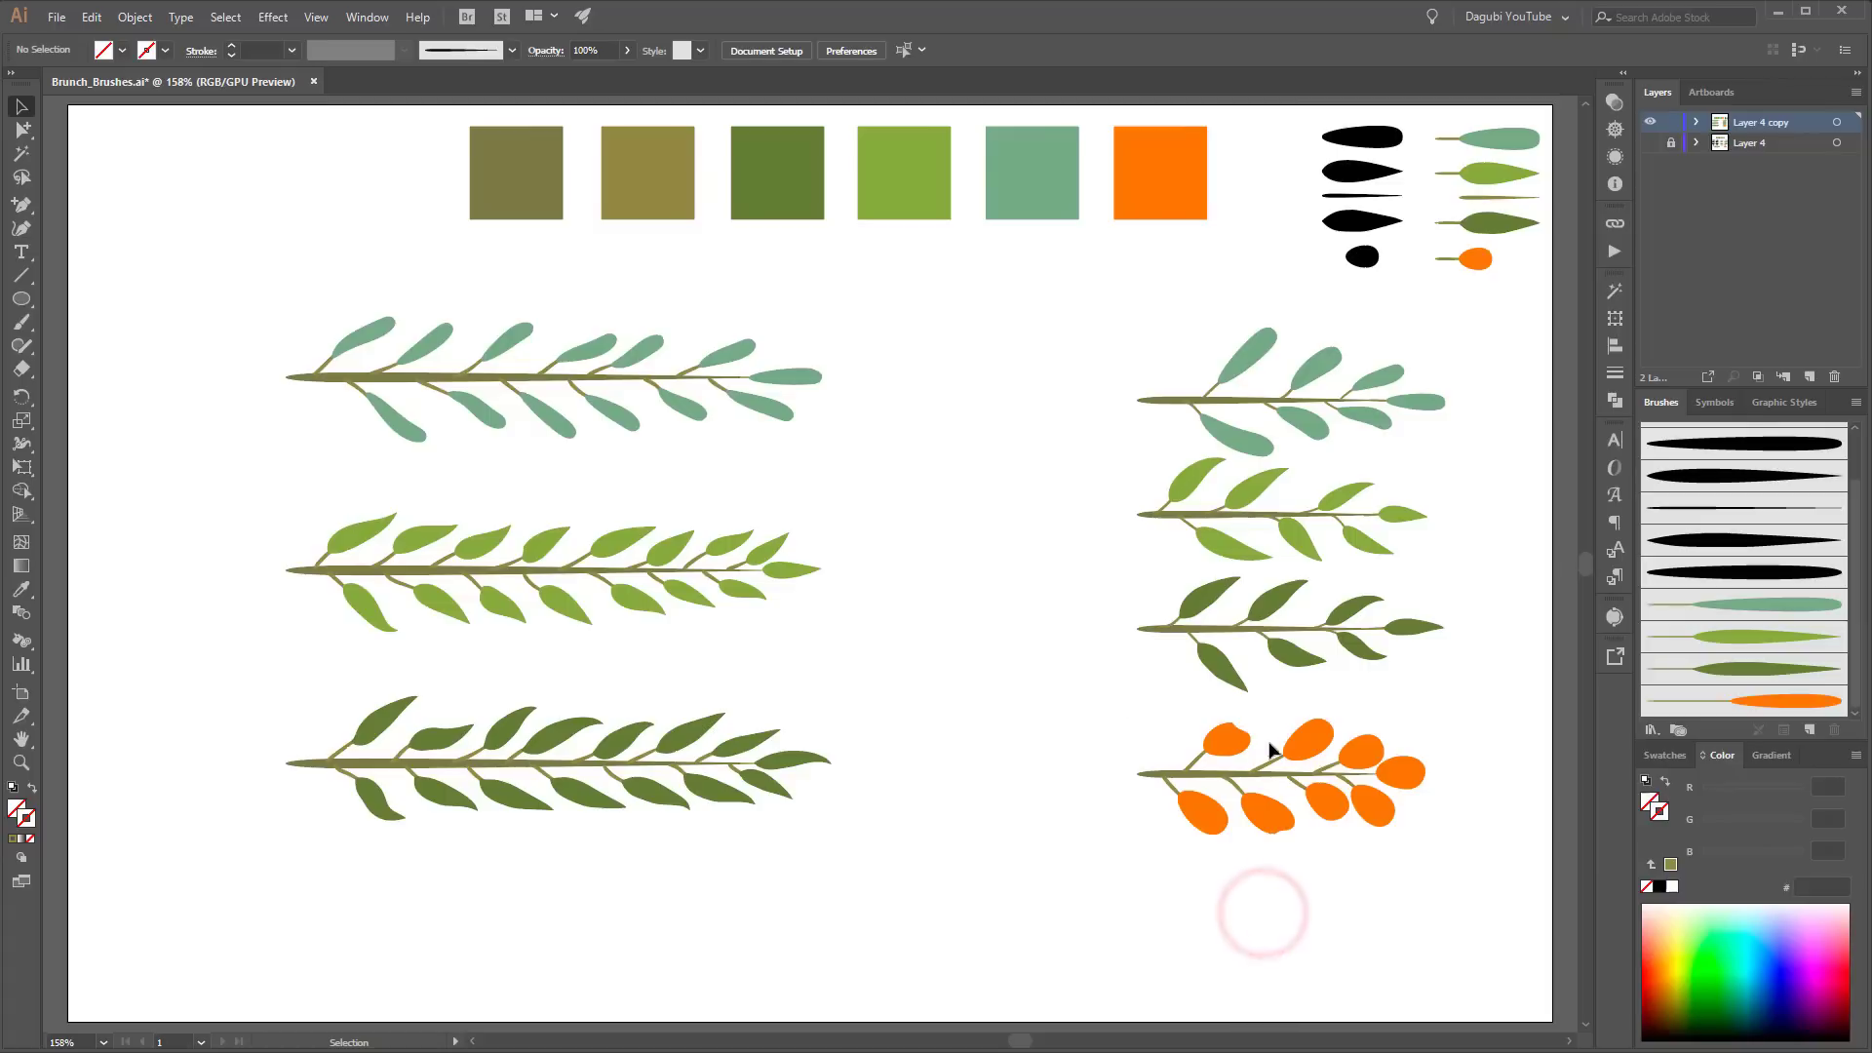
Step: Darken the first and third upper berries and the third lower berry by setting their red value to 213
{"action": "left_click", "coordinate": [1226, 741]}
{"action": "left_click", "coordinate": [1362, 760], "text": "shift"}
{"action": "left_click", "coordinate": [1328, 801], "text": "shift"}
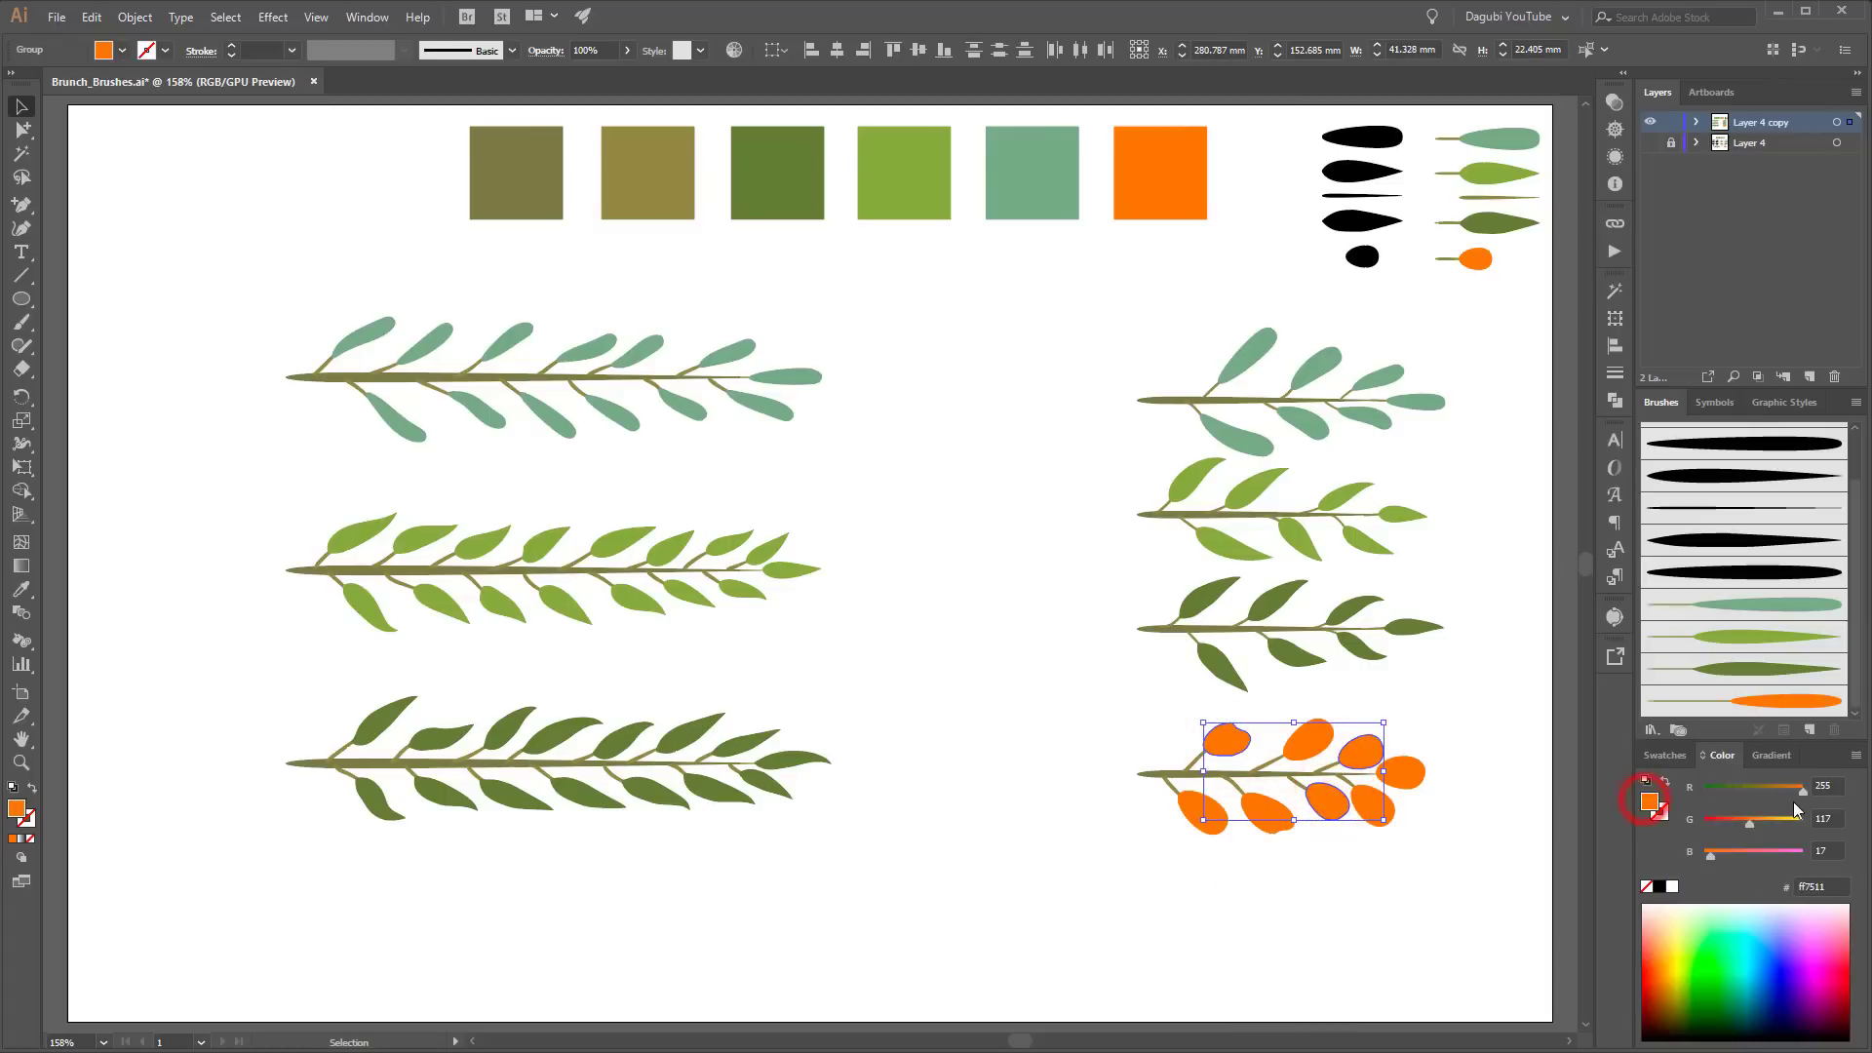
{"action": "left_click_drag", "start_coordinate": [1800, 790], "coordinate": [1787, 791]}
{"action": "left_click", "coordinate": [1472, 887]}
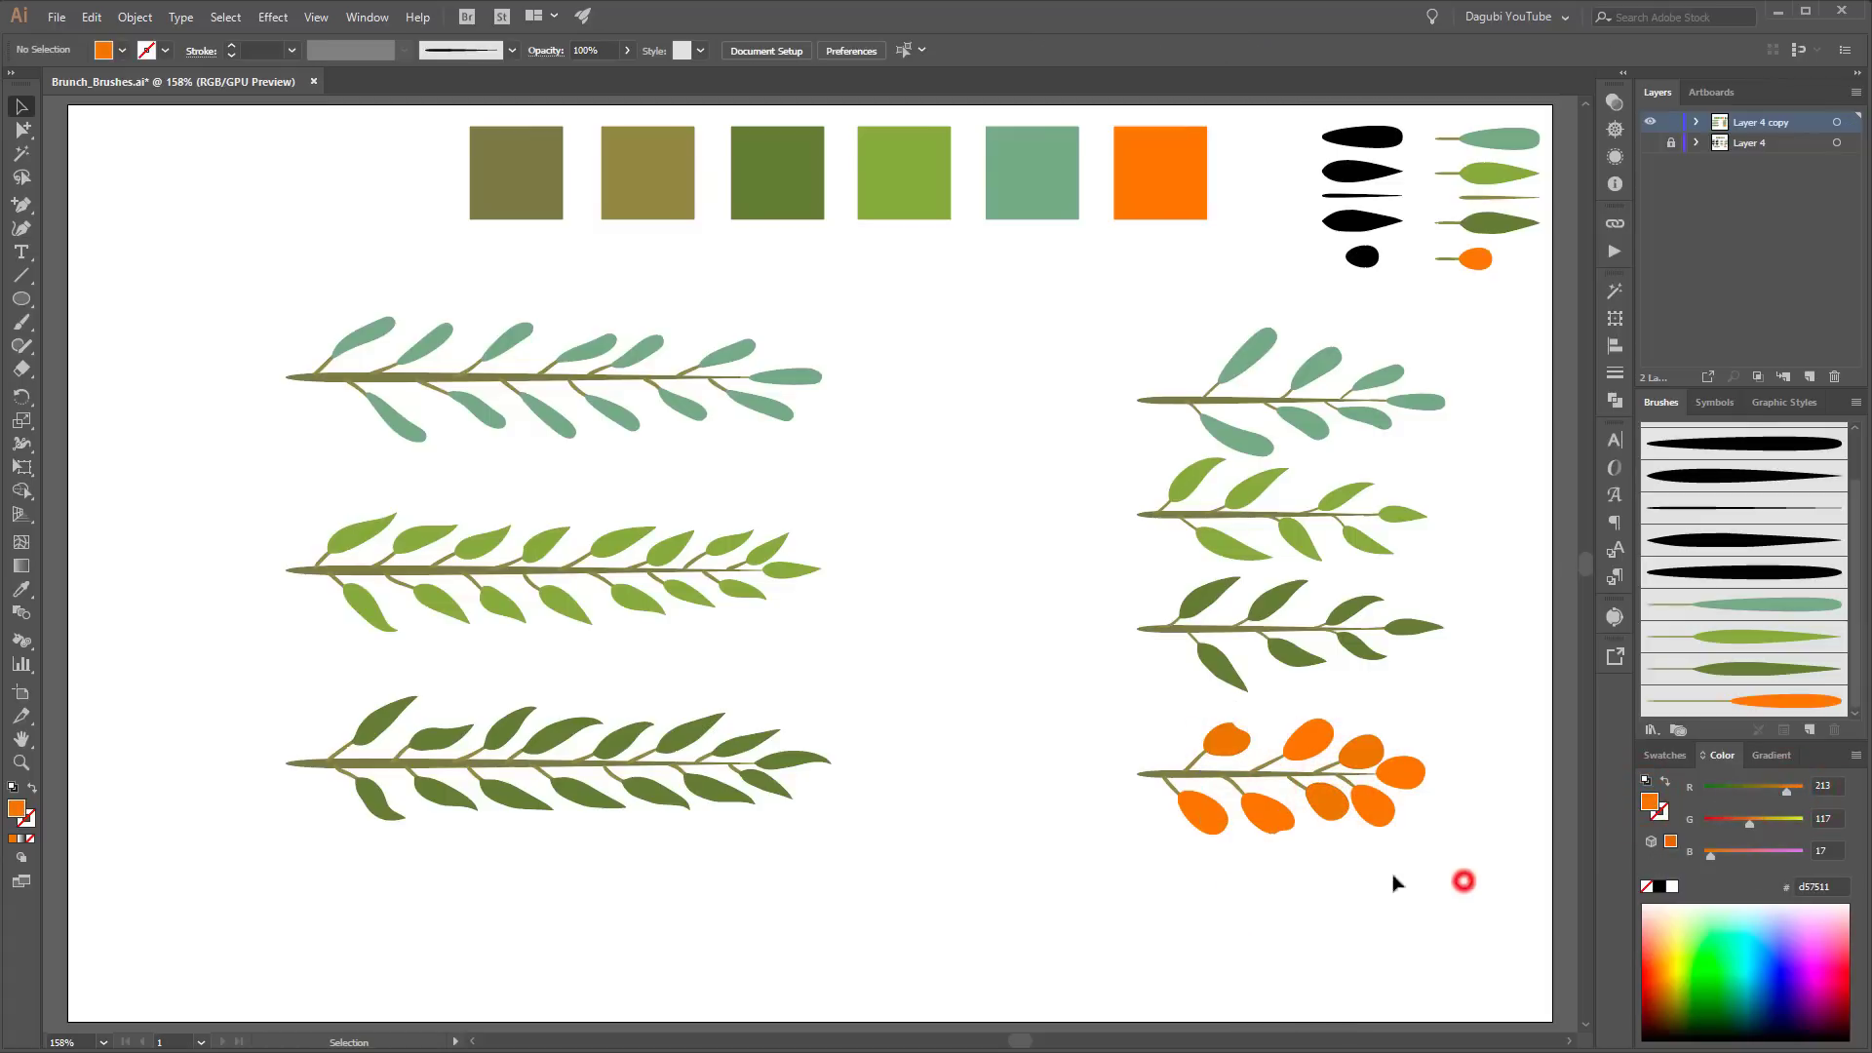
Step: Make the second lower berry and the tip berry a deeper orange by setting their green value to 102
{"action": "left_click", "coordinate": [1283, 825]}
{"action": "left_click", "coordinate": [1401, 773], "text": "shift"}
{"action": "left_click_drag", "start_coordinate": [1748, 823], "coordinate": [1745, 823]}
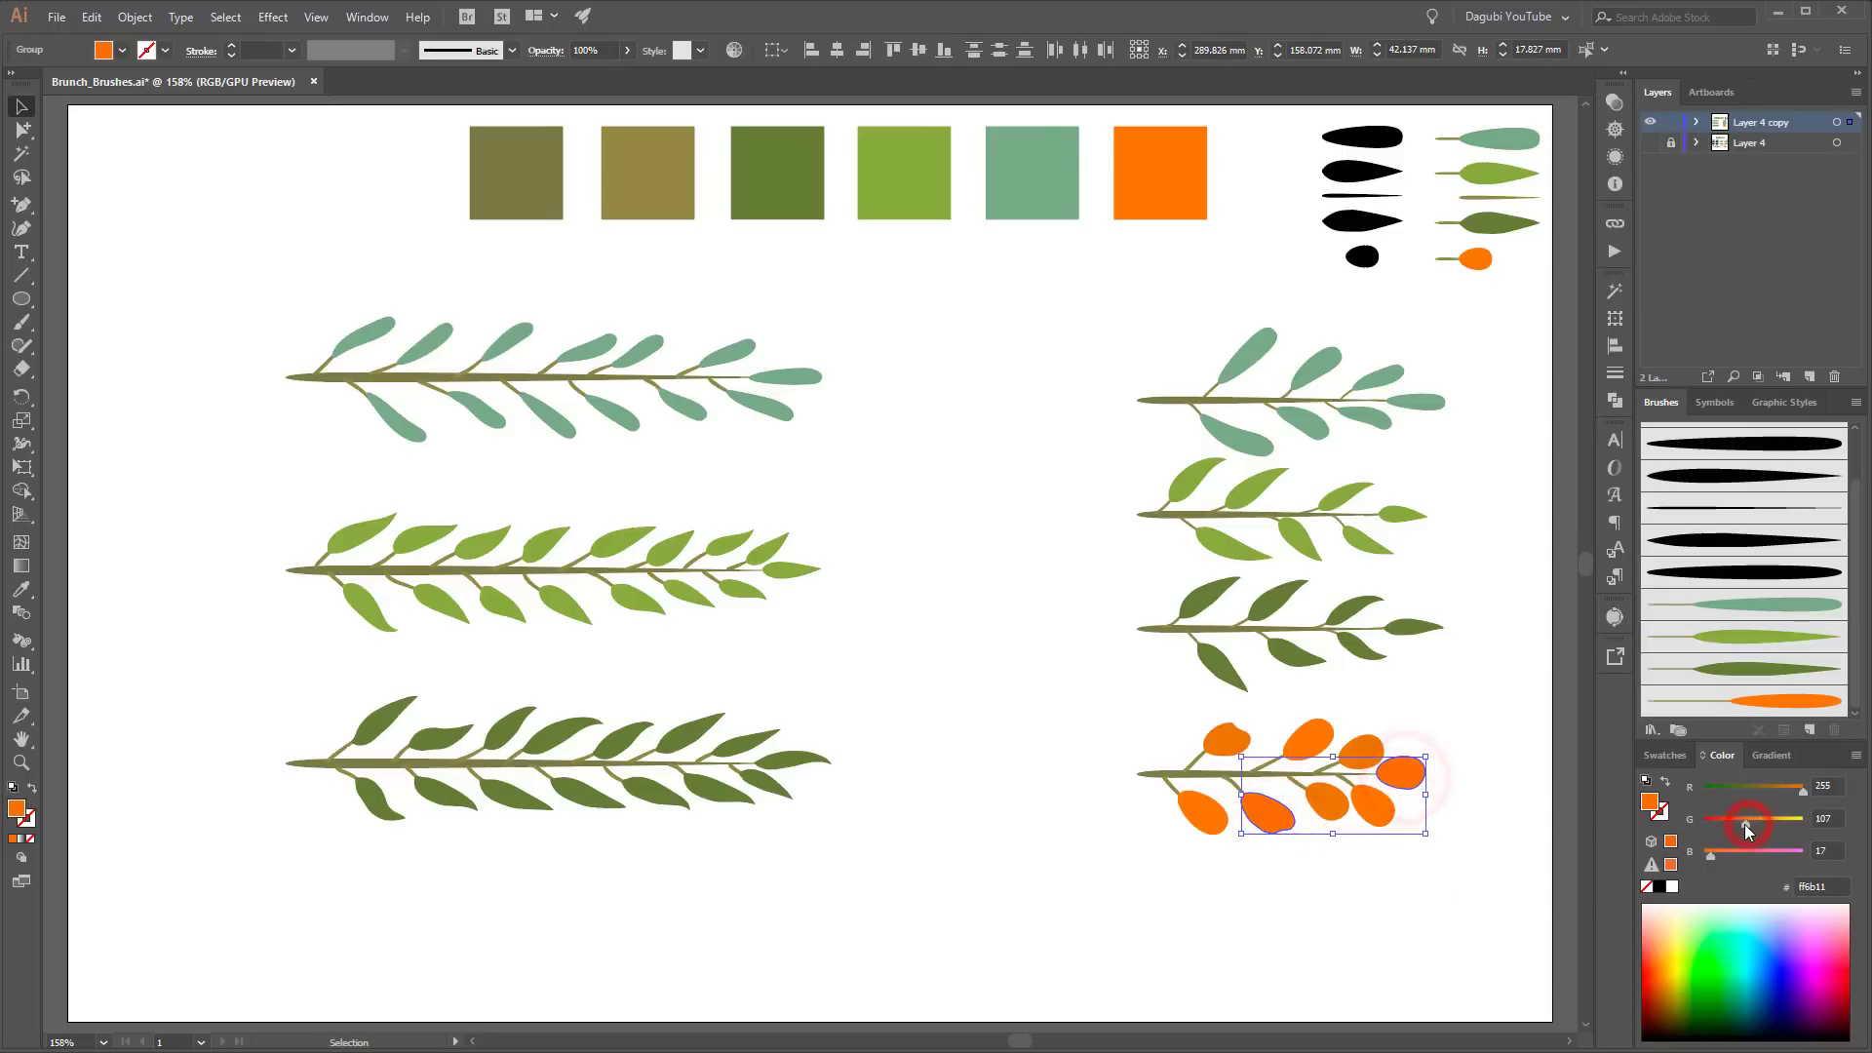
{"action": "left_click", "coordinate": [1431, 883]}
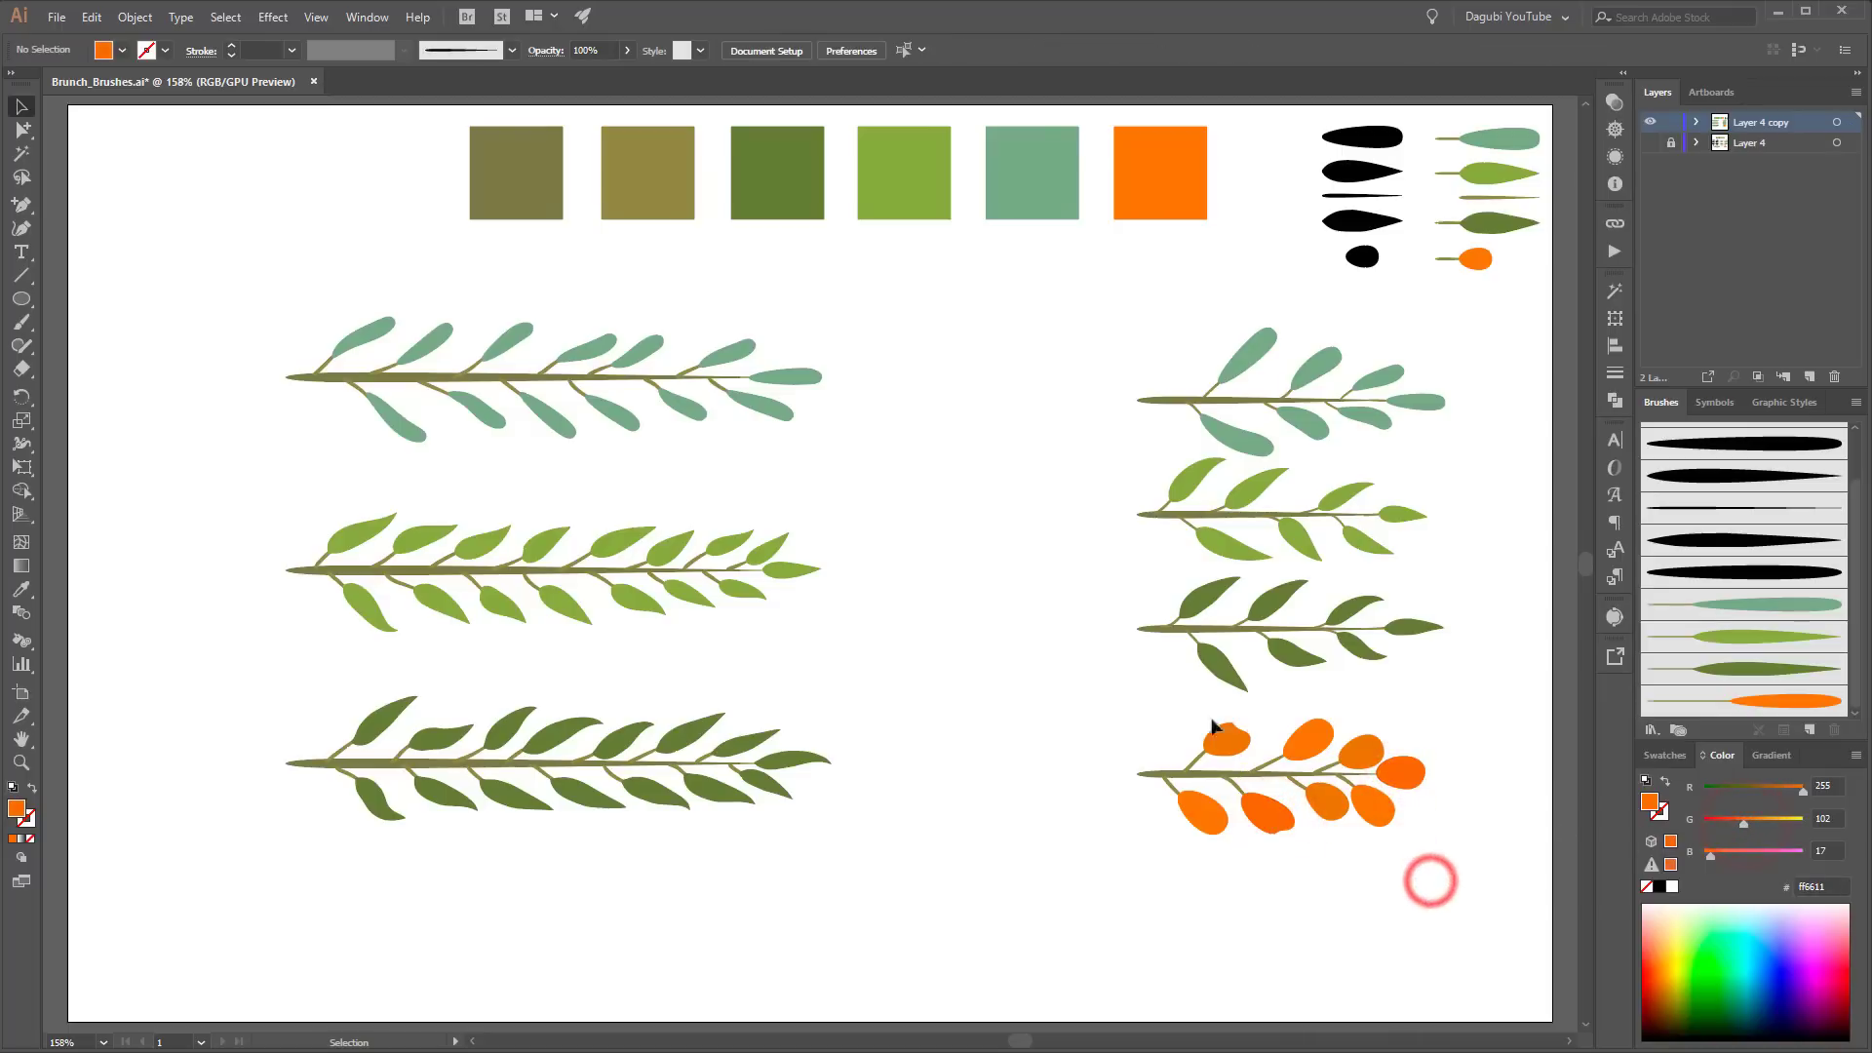
Step: Set the red value to 92 on the first and third upper leaves and second lower leaf of the dark green short branch
{"action": "left_click", "coordinate": [1206, 599]}
{"action": "left_click", "coordinate": [1503, 744]}
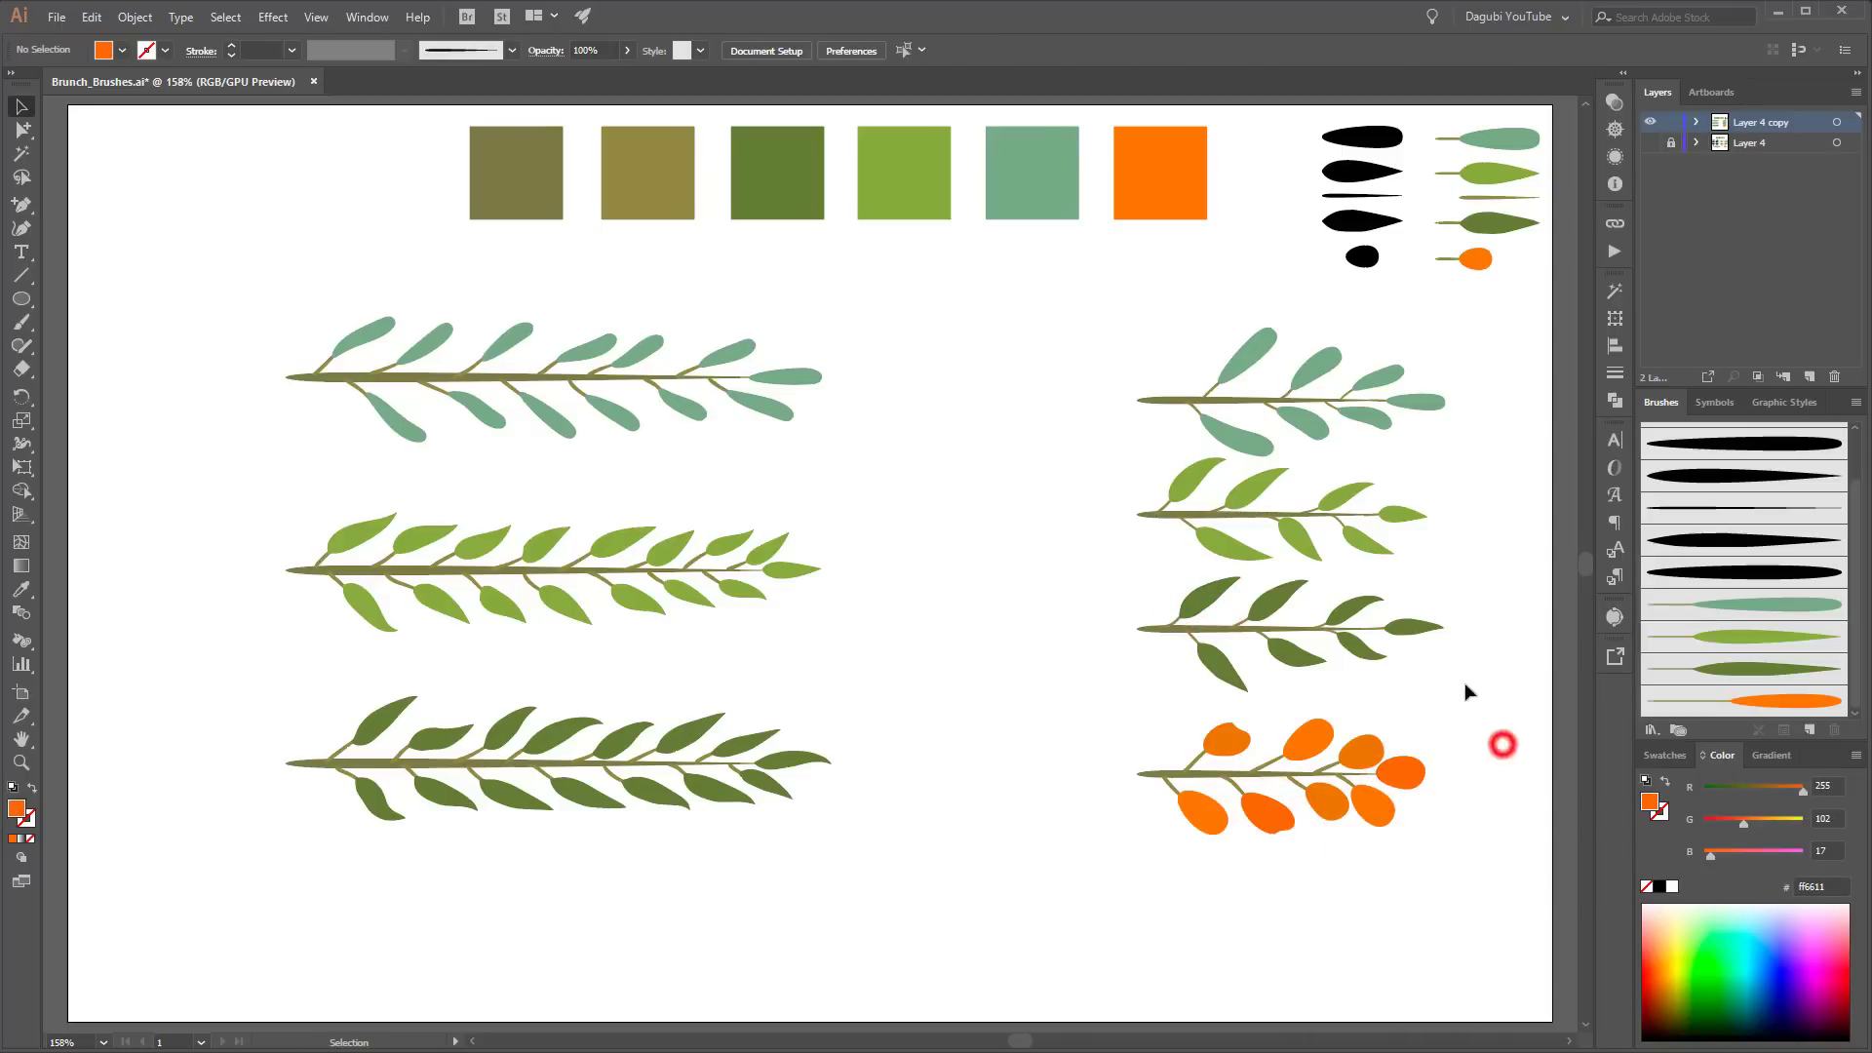
{"action": "left_click", "coordinate": [24, 130]}
{"action": "left_click", "coordinate": [1209, 594]}
{"action": "left_click", "coordinate": [1344, 610], "text": "shift"}
{"action": "left_click", "coordinate": [1305, 657], "text": "shift"}
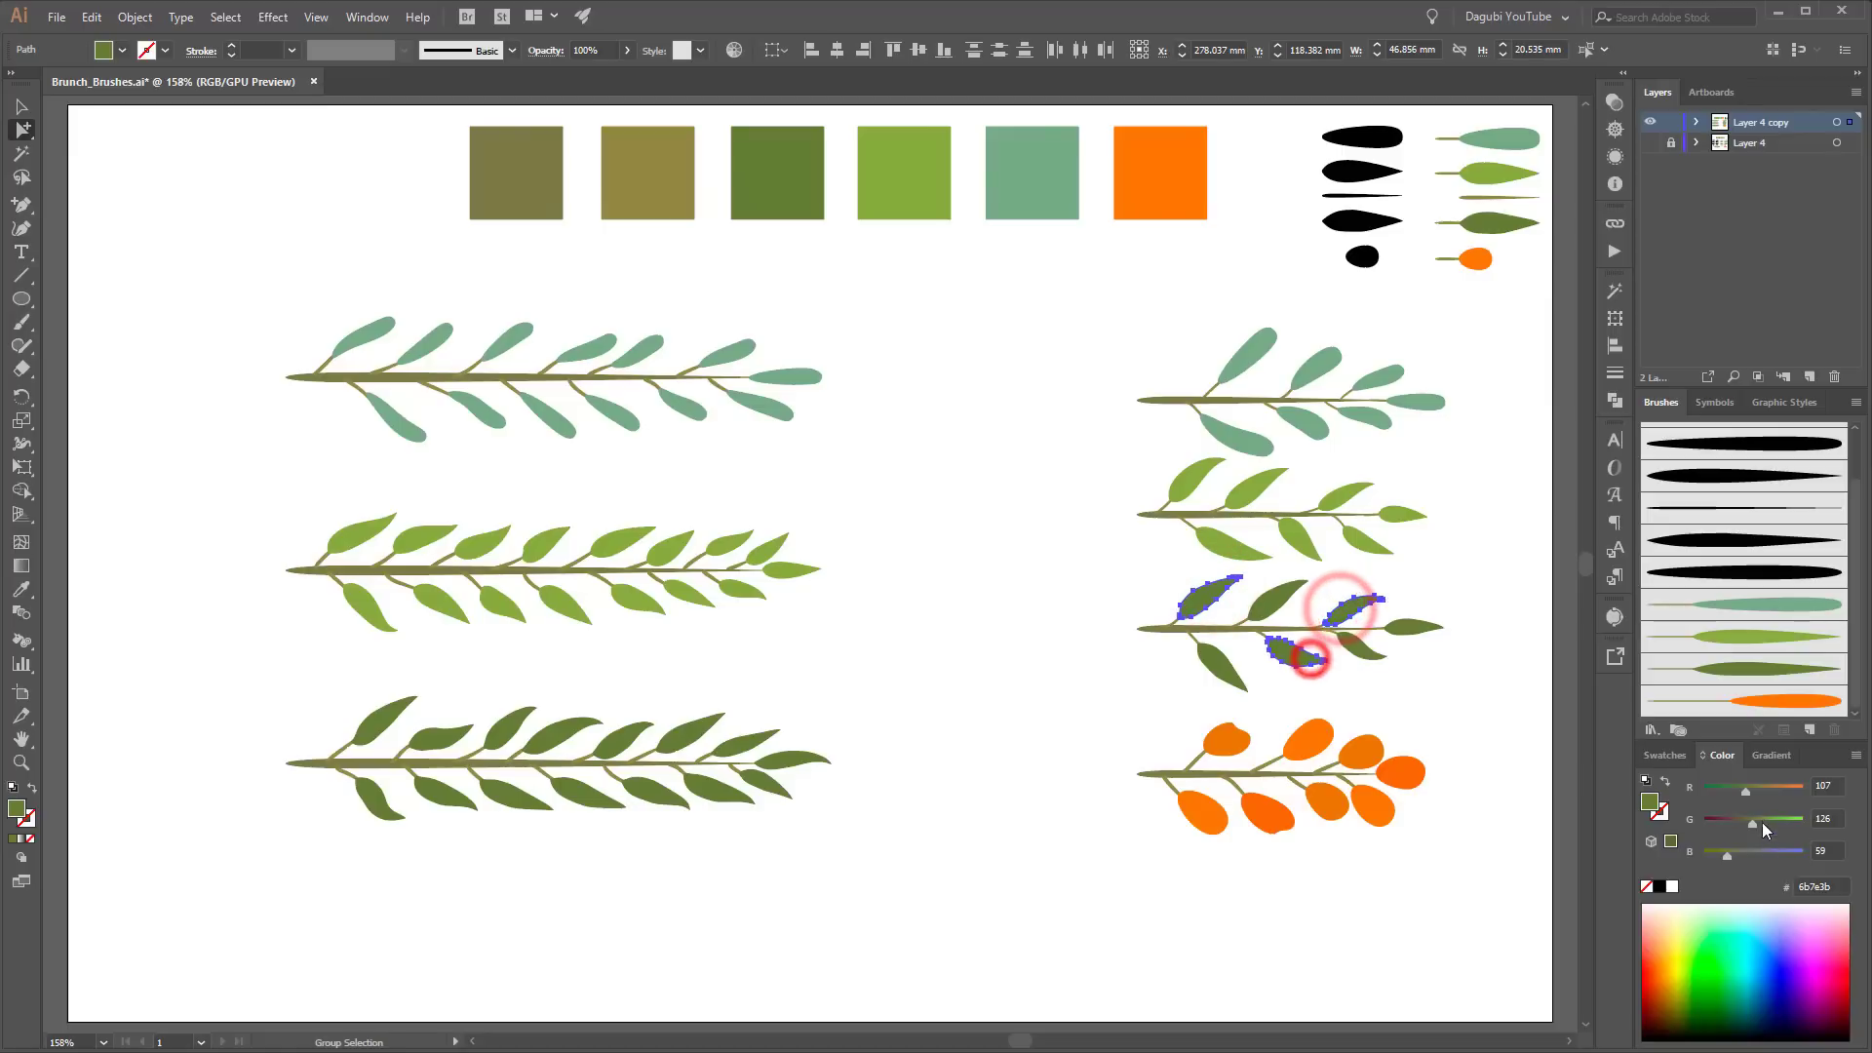
{"action": "left_click", "coordinate": [1742, 790]}
{"action": "key", "text": "ctrl+plus"}
{"action": "key", "text": "ctrl+plus"}
{"action": "key", "text": "ctrl+plus"}
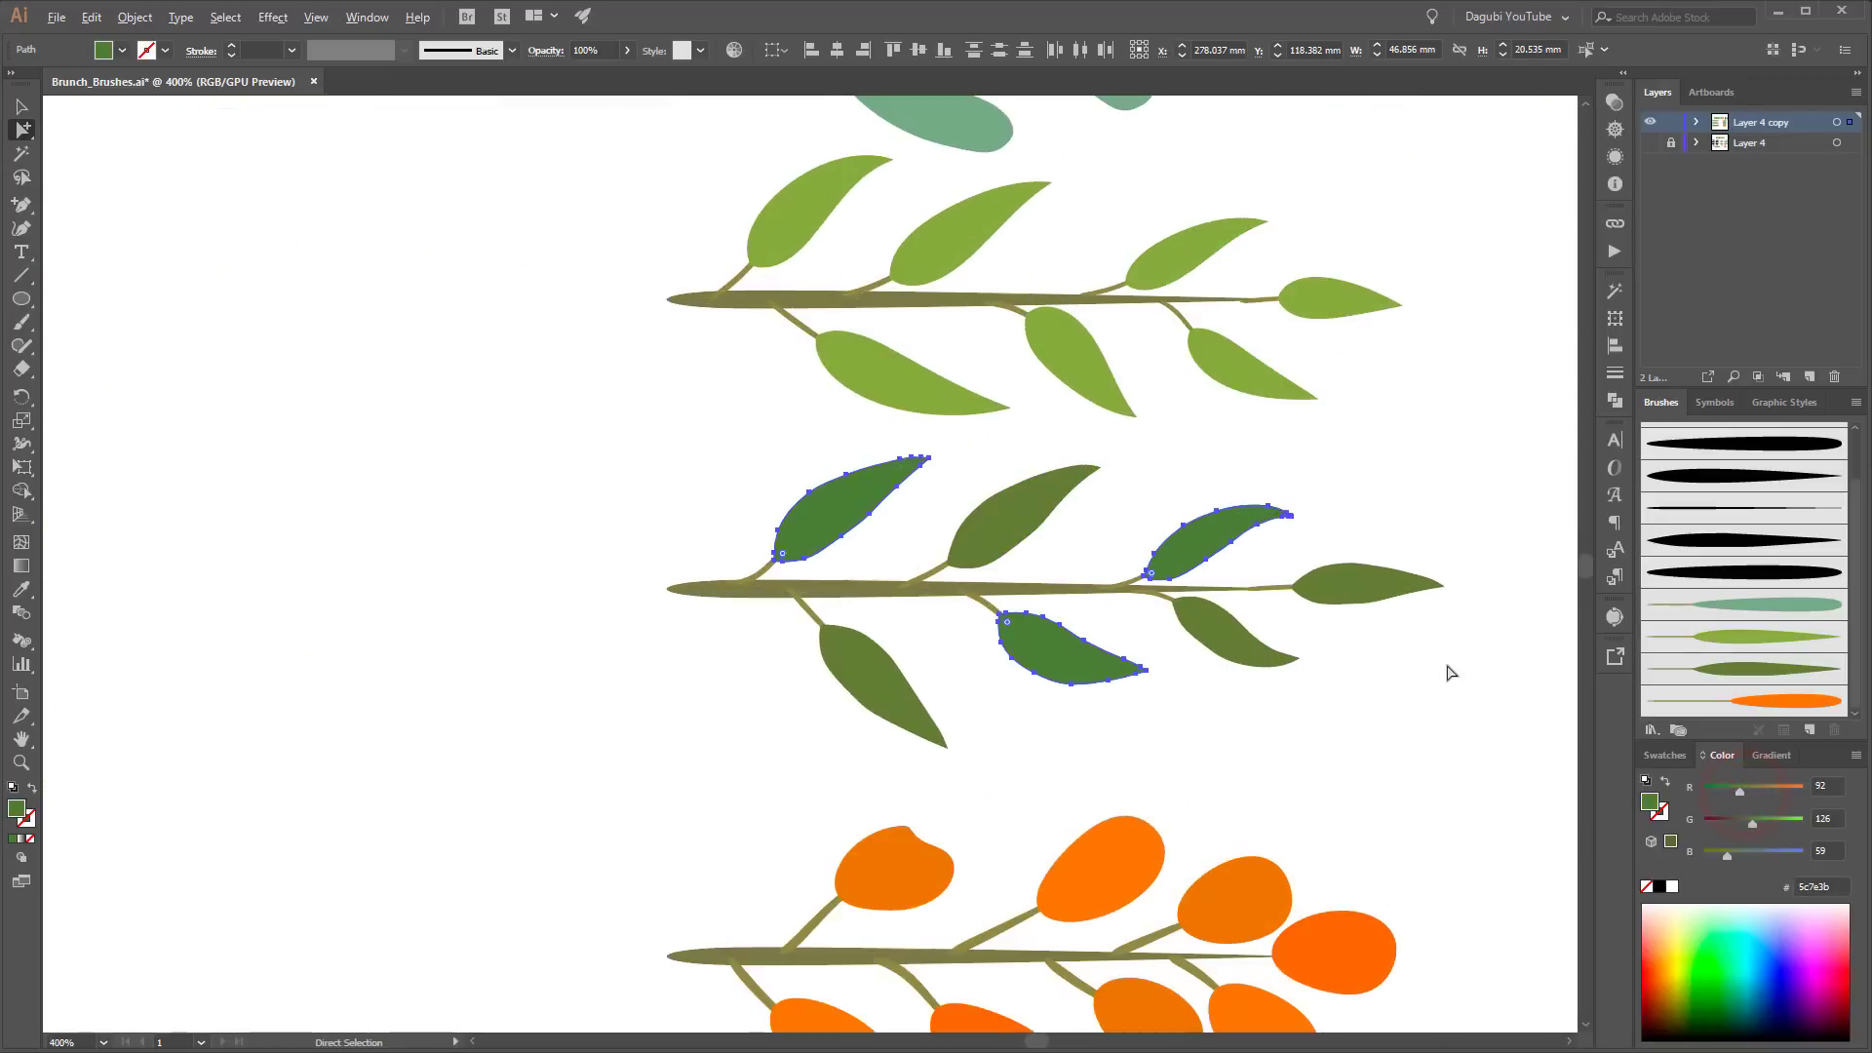
{"action": "left_click", "coordinate": [1416, 768]}
Step: On the dark green short branch, set the third lower leaf's green value to 116 and raise the first lower leaf's red value
{"action": "left_click", "coordinate": [1365, 591]}
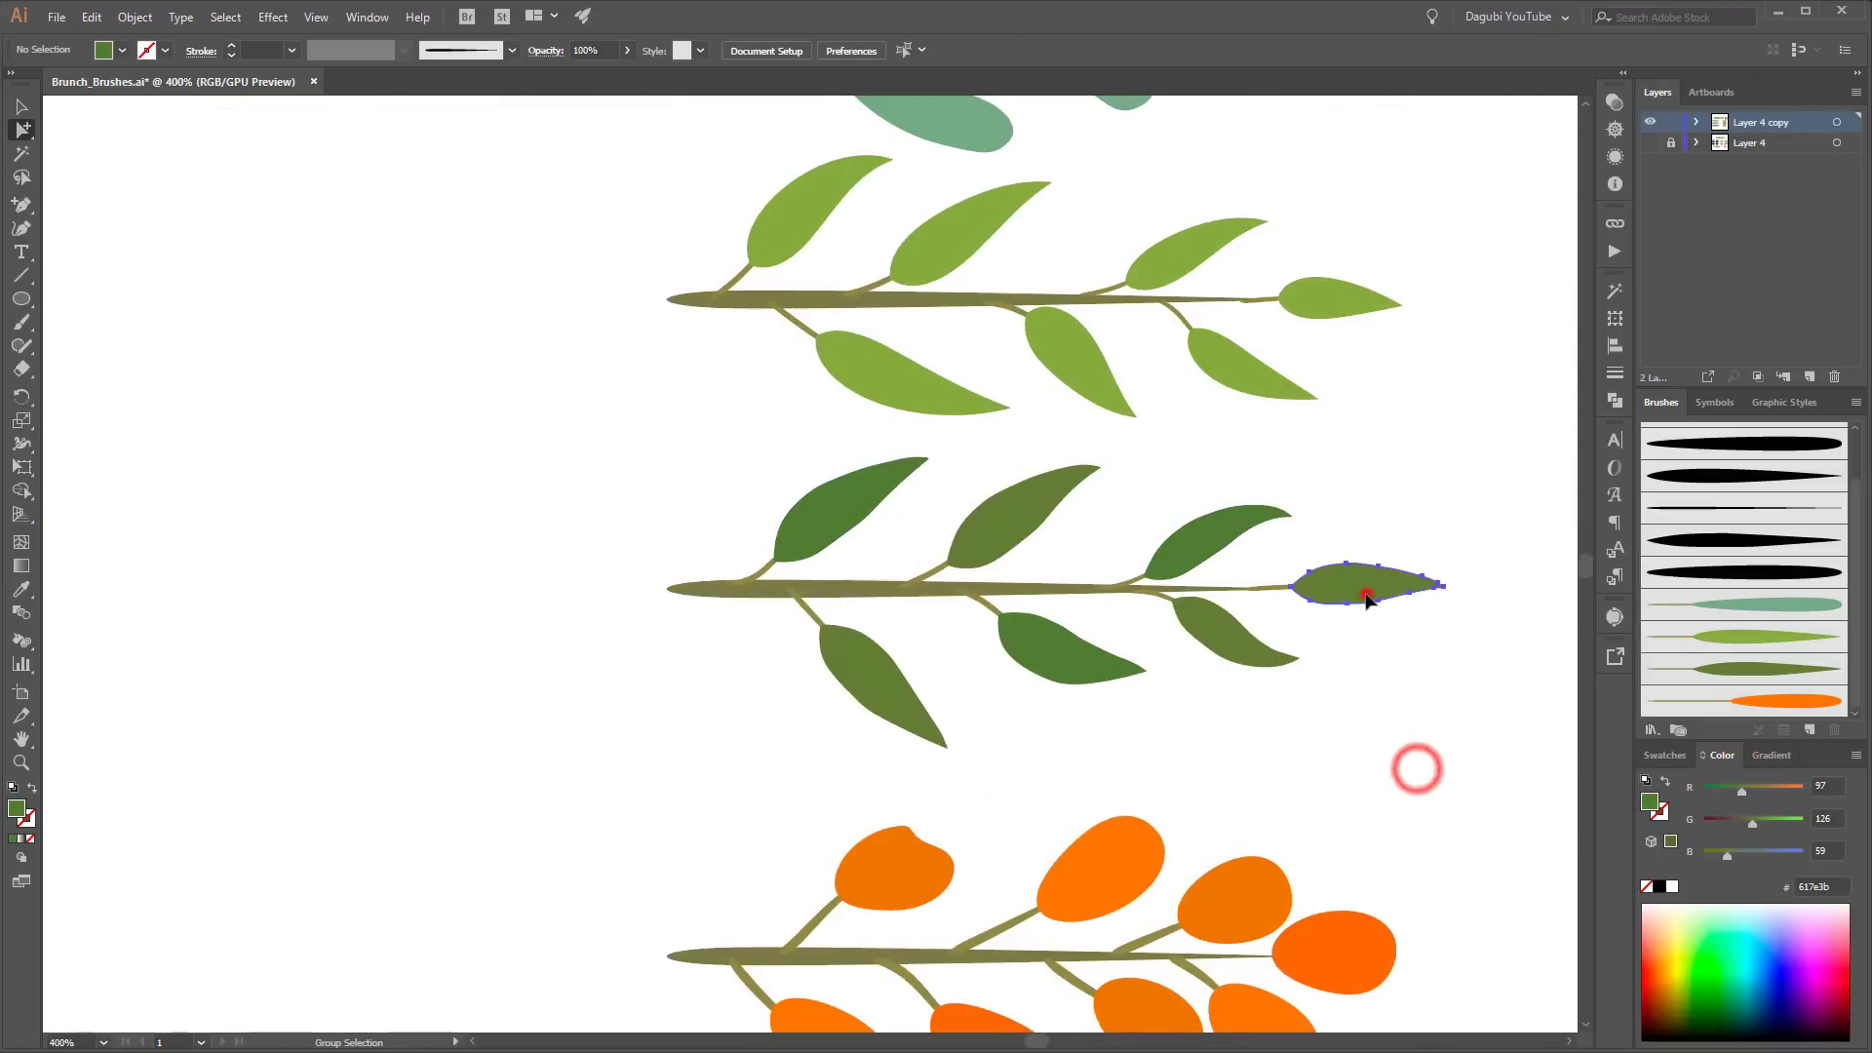
{"action": "left_click", "coordinate": [1063, 660], "text": "shift"}
{"action": "scroll", "coordinate": [1435, 790], "scroll_direction": "up", "scroll_amount": 1}
{"action": "left_click", "coordinate": [1425, 775]}
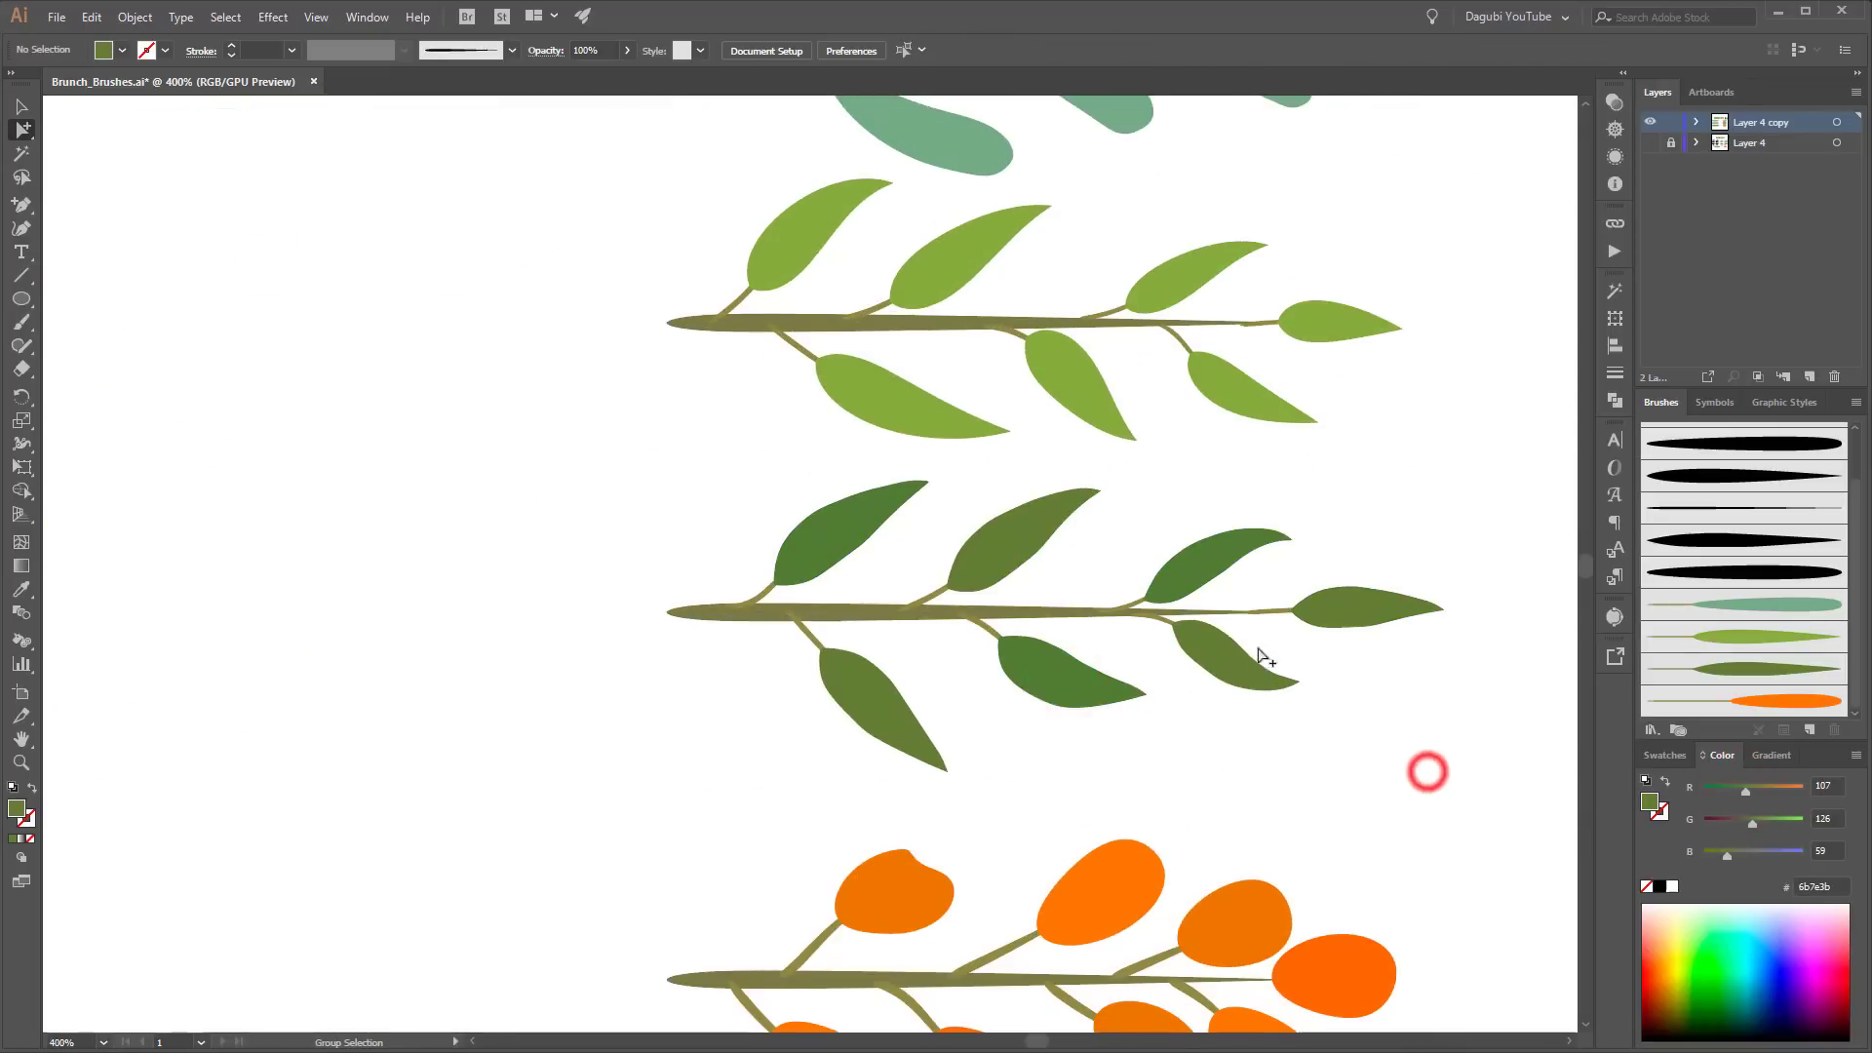
{"action": "left_click", "coordinate": [1238, 661]}
{"action": "left_click", "coordinate": [1487, 794]}
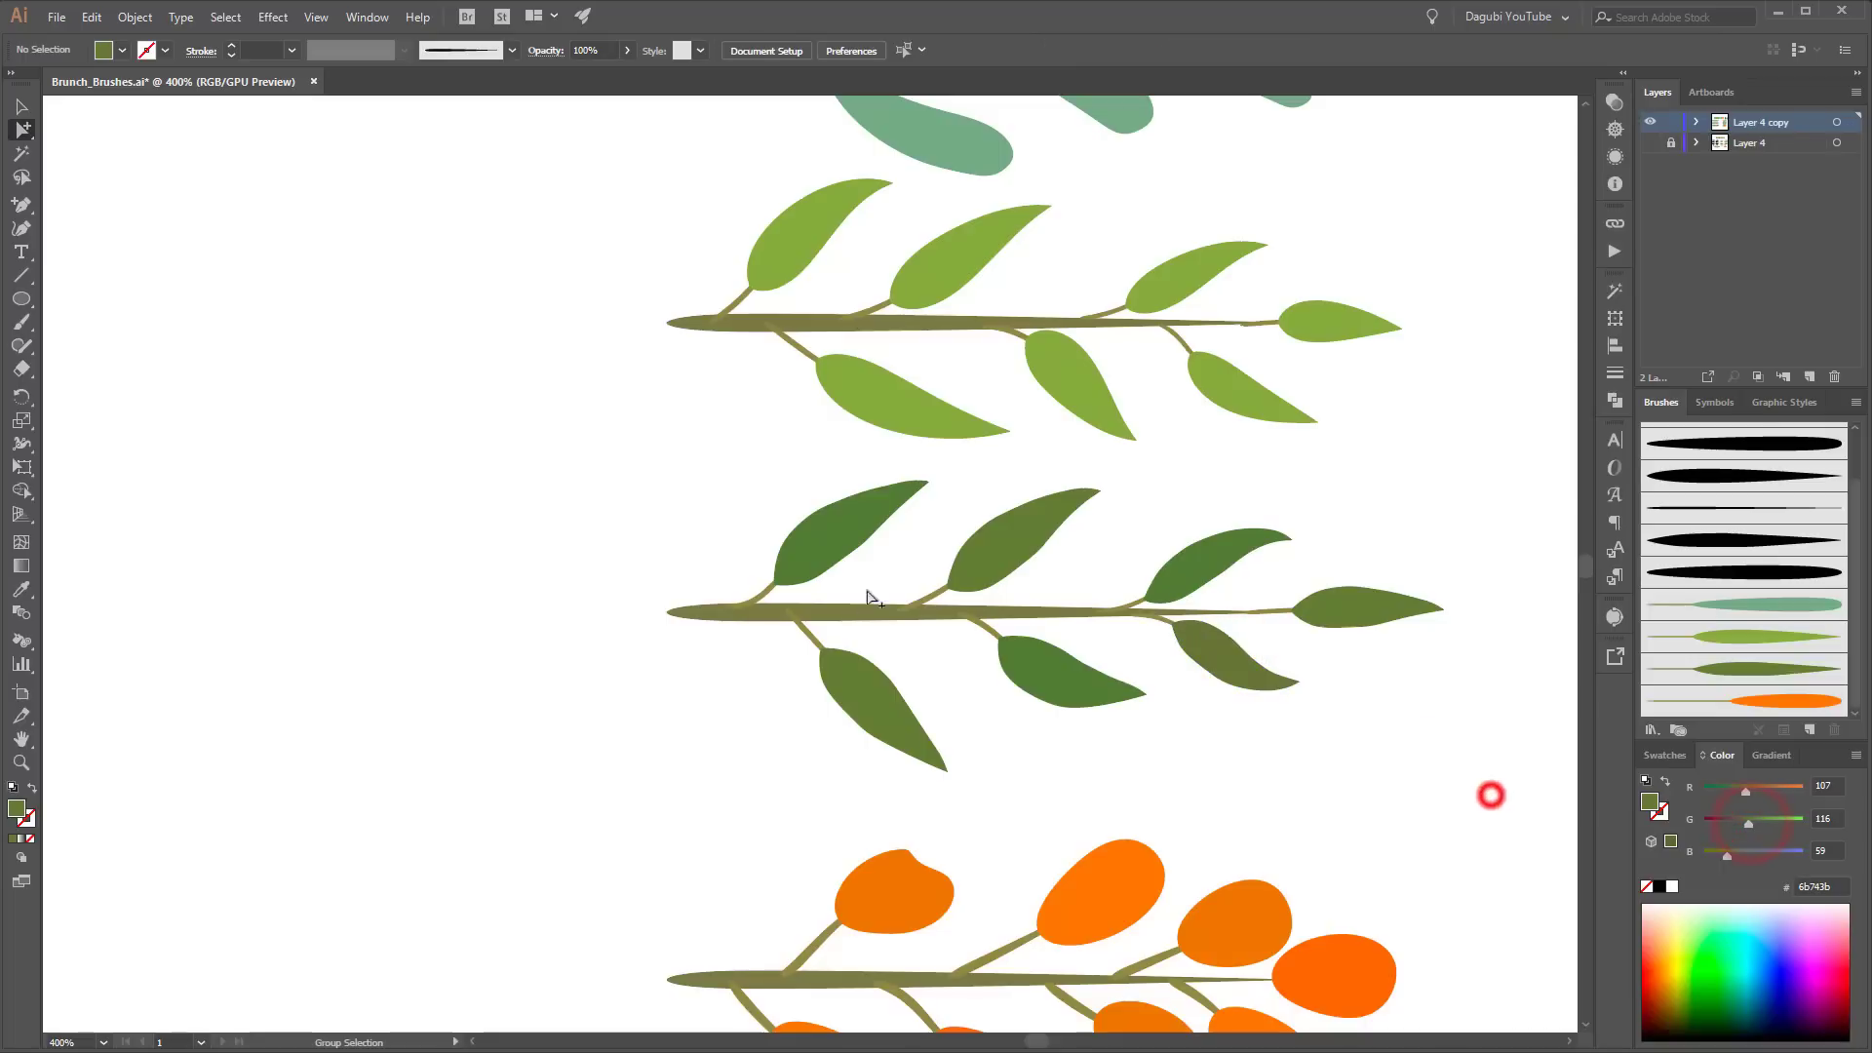
{"action": "left_click", "coordinate": [854, 673]}
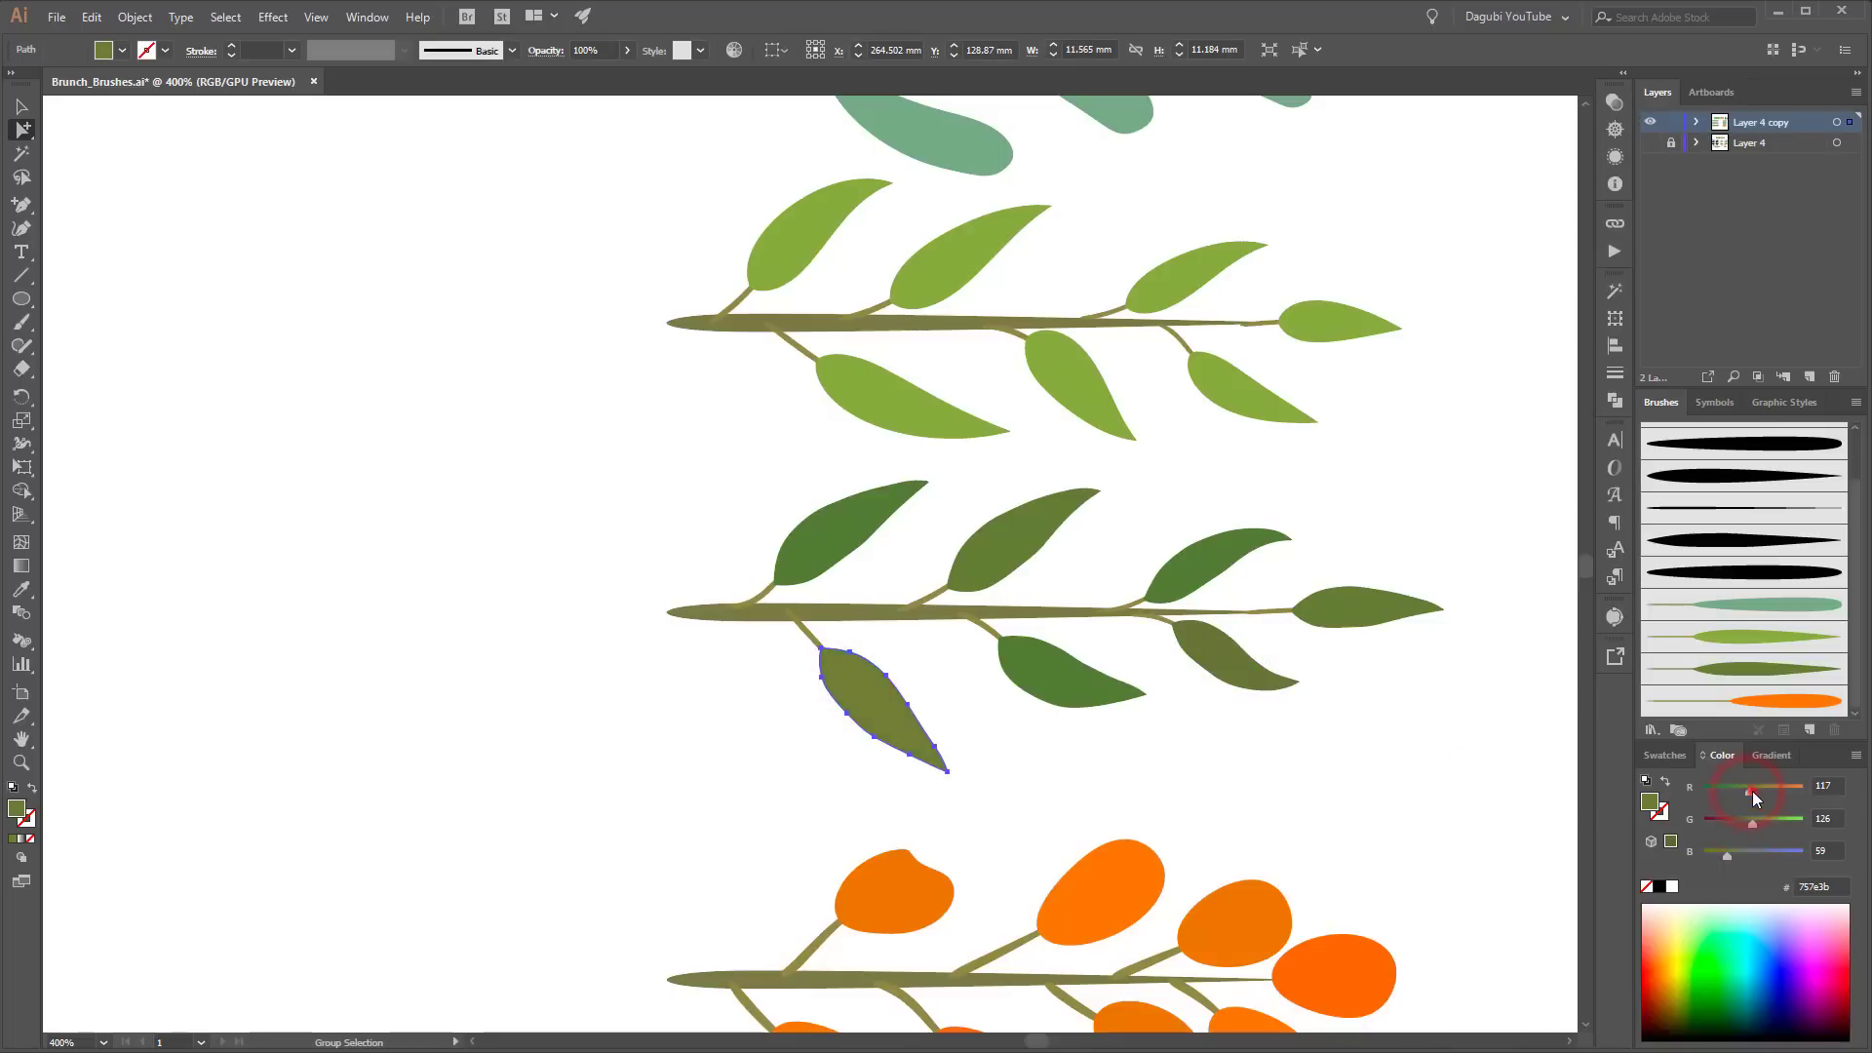
{"action": "left_click", "coordinate": [1485, 788]}
Step: On the light green short branch, raise the blue of the first and third upper and second lower leaves; set the tip leaf's red to 159
{"action": "left_click", "coordinate": [1168, 266]}
{"action": "left_click", "coordinate": [816, 230], "text": "shift"}
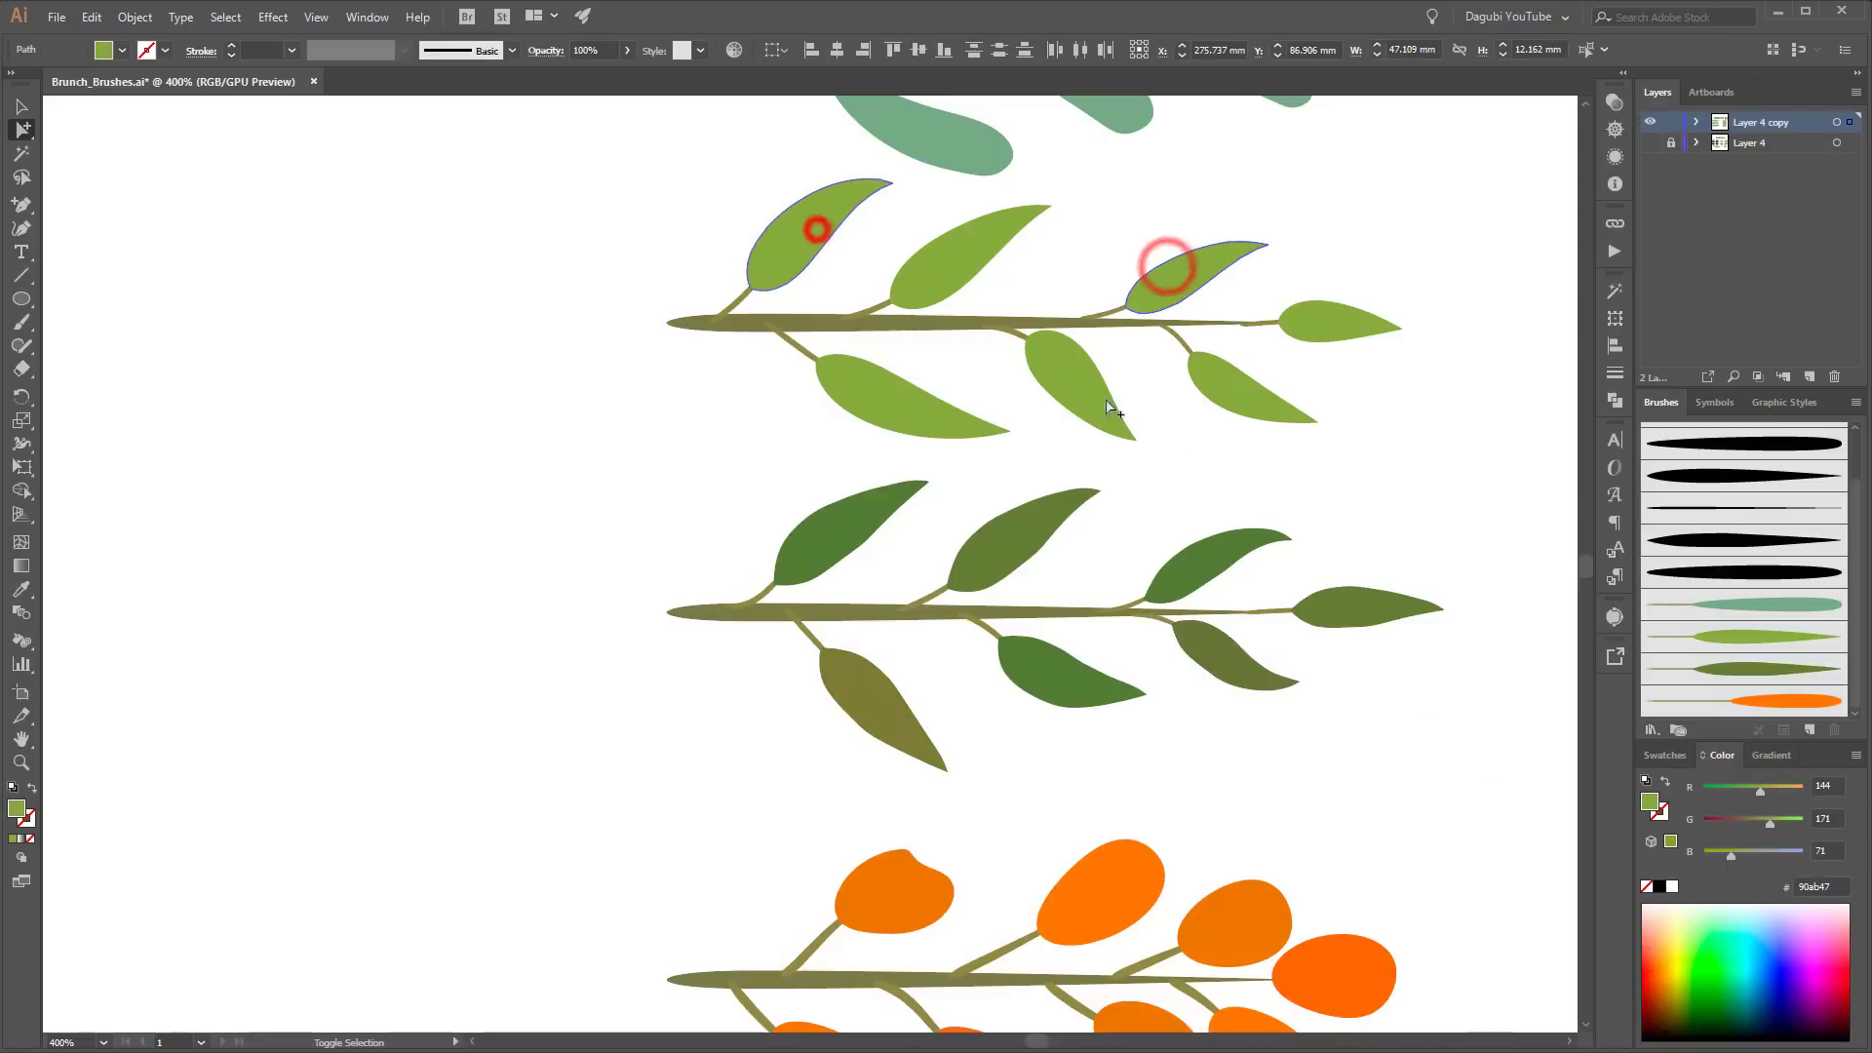
{"action": "left_click", "coordinate": [1092, 389], "text": "shift"}
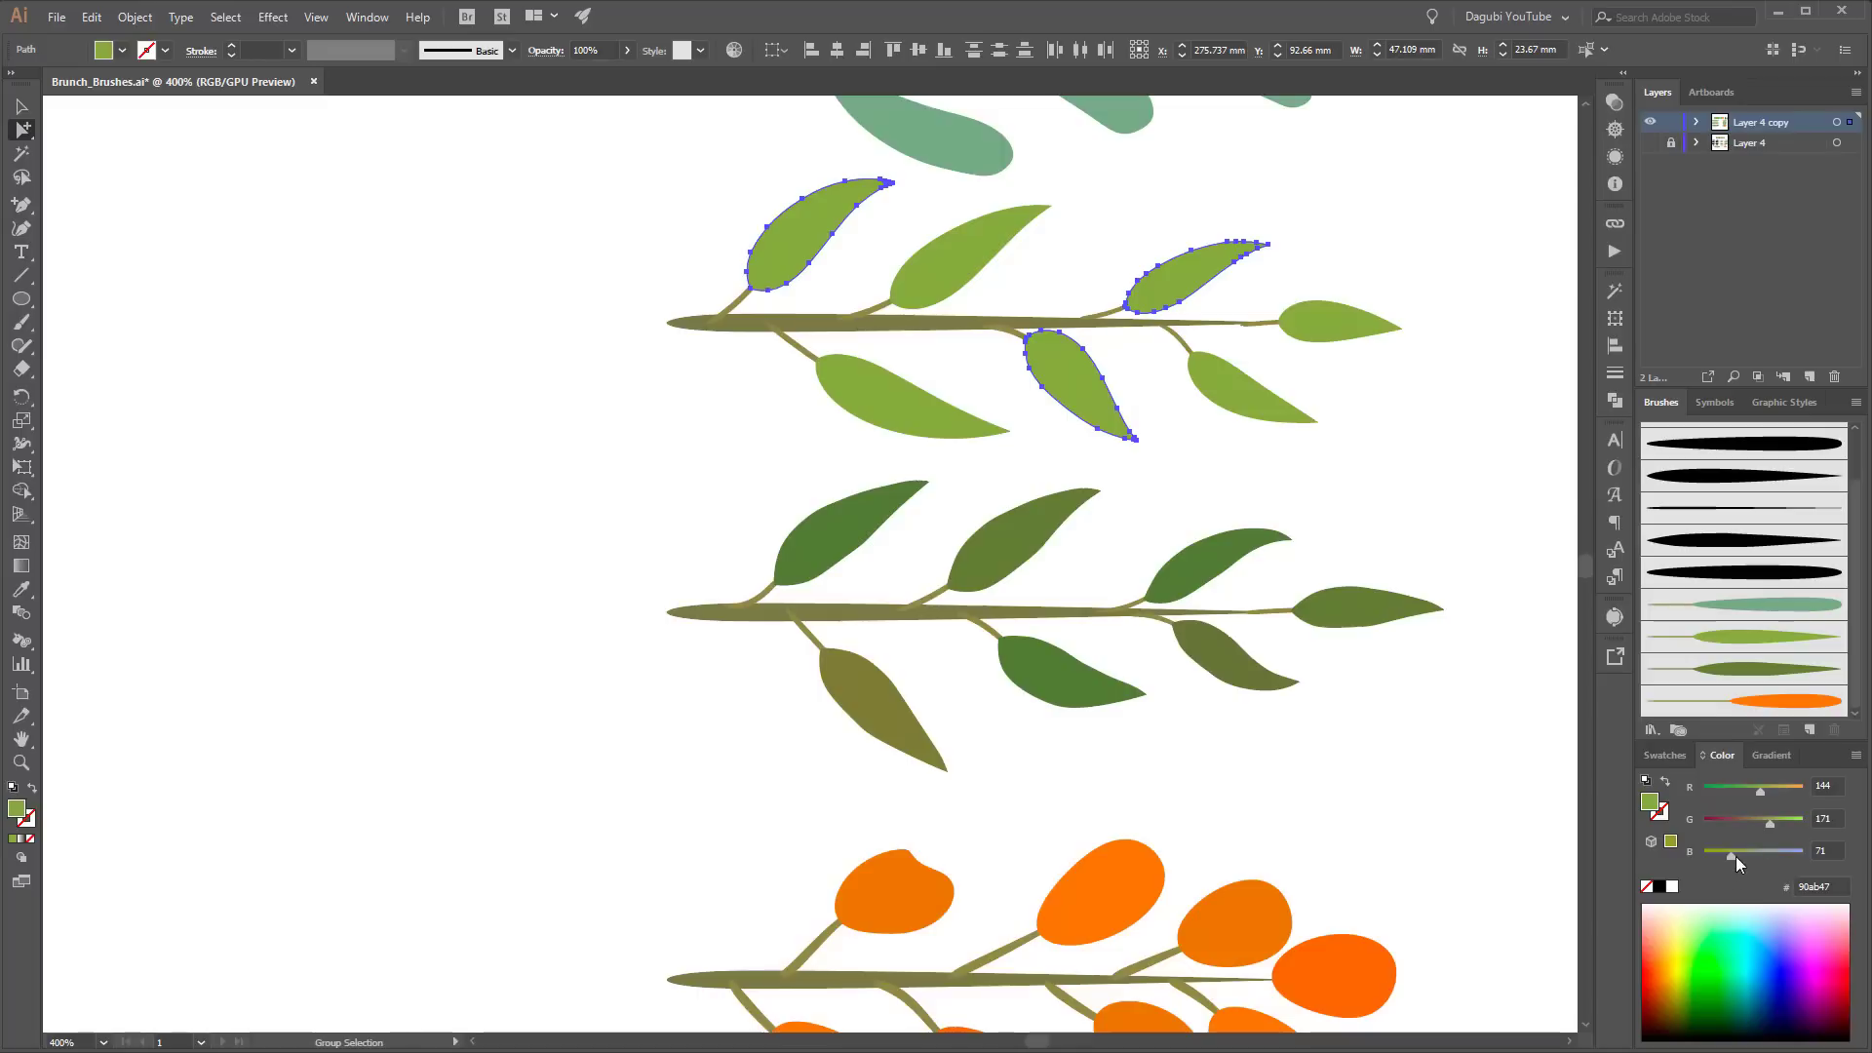
{"action": "left_click", "coordinate": [1355, 339]}
{"action": "left_click", "coordinate": [1765, 787]}
{"action": "left_click", "coordinate": [1424, 434]}
Step: Set green to 175 and blue to 126 on the first and third upper and second lower leaves of the teal short branch
{"action": "scroll", "coordinate": [1419, 426], "scroll_direction": "up", "scroll_amount": 5}
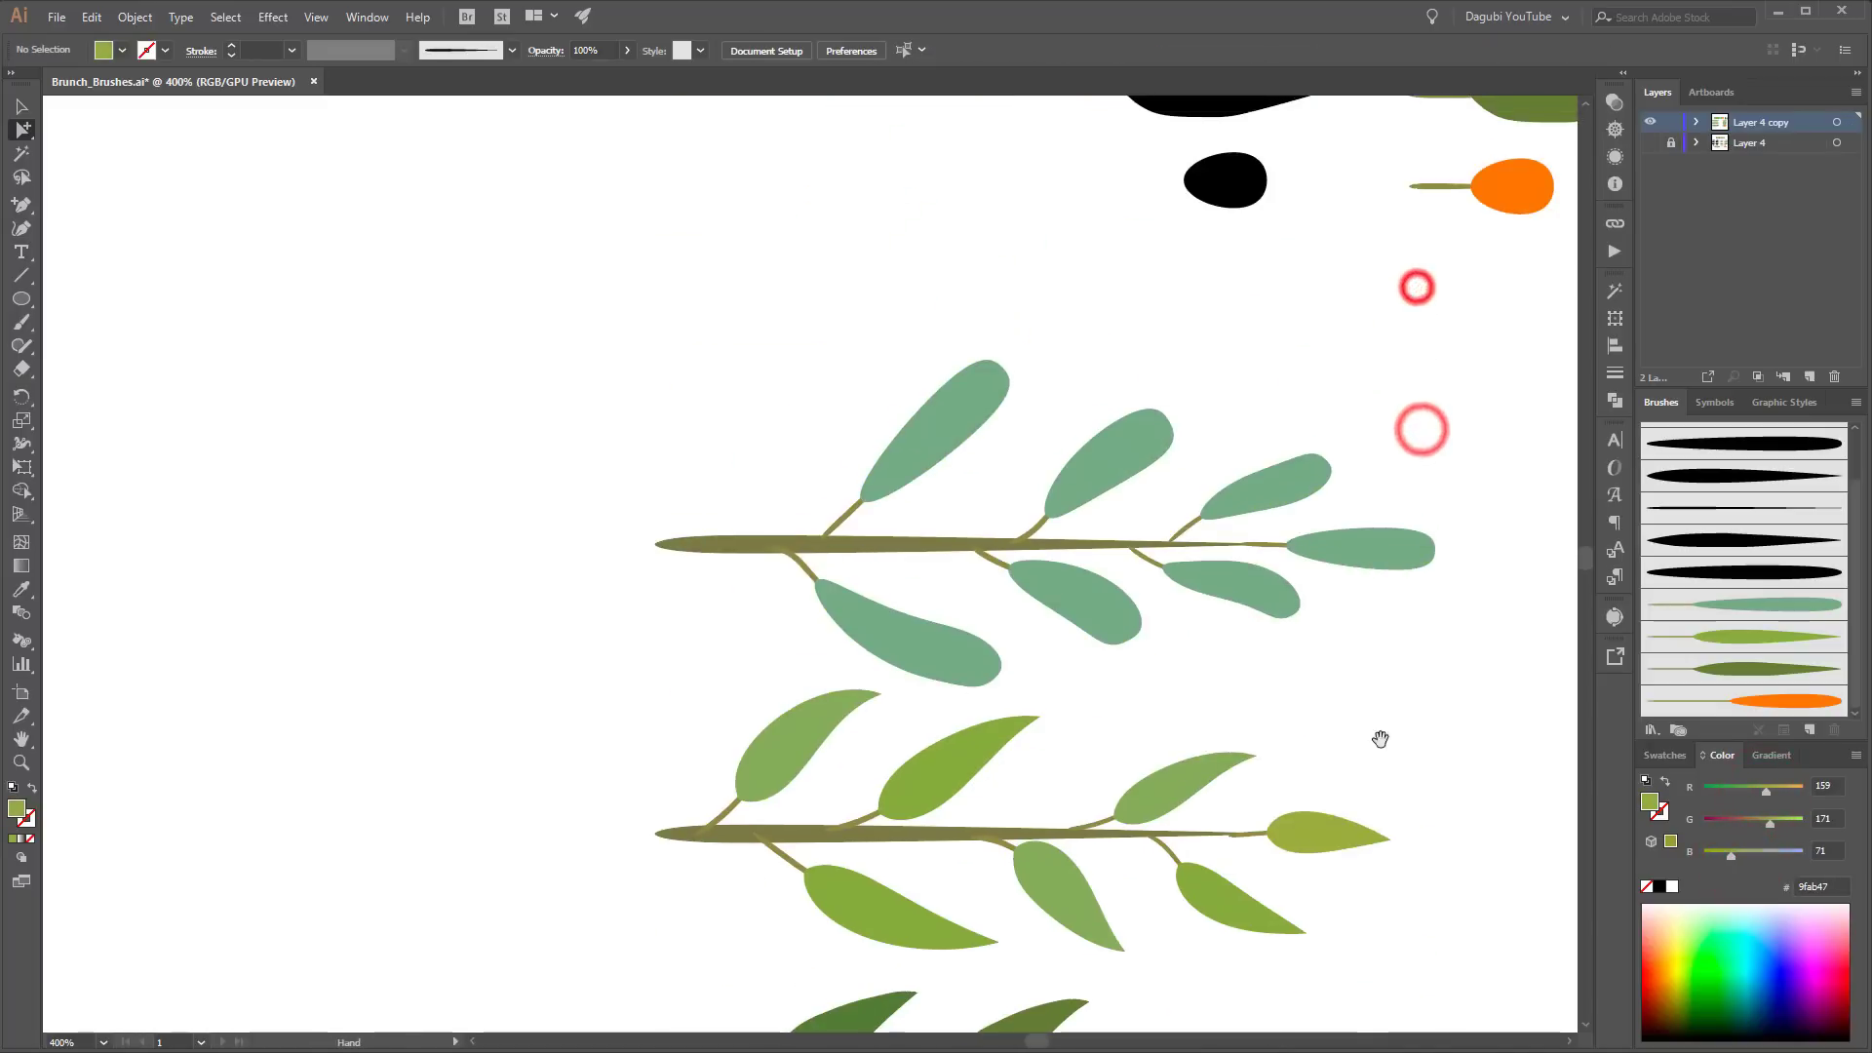
{"action": "left_click", "coordinate": [941, 418]}
{"action": "left_click", "coordinate": [1113, 606], "text": "shift"}
{"action": "left_click", "coordinate": [1265, 488], "text": "shift"}
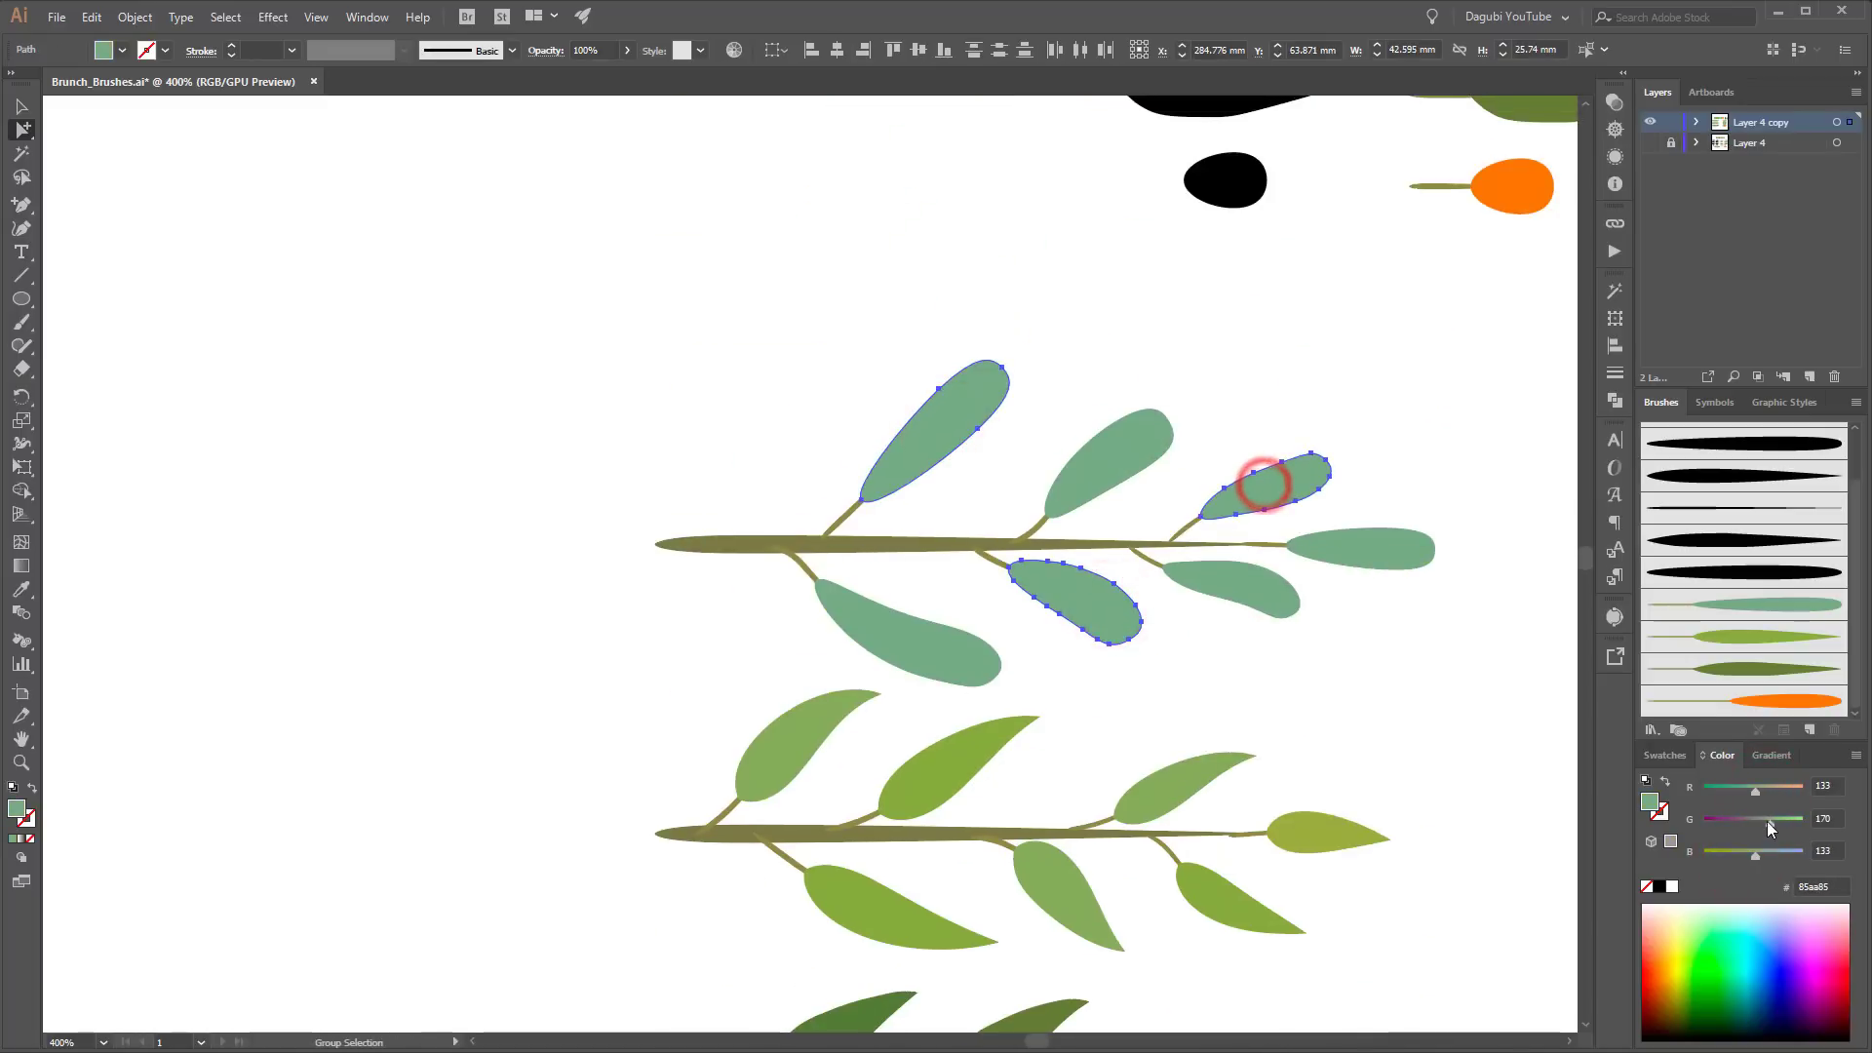
{"action": "left_click", "coordinate": [1771, 822]}
{"action": "left_click", "coordinate": [1753, 852]}
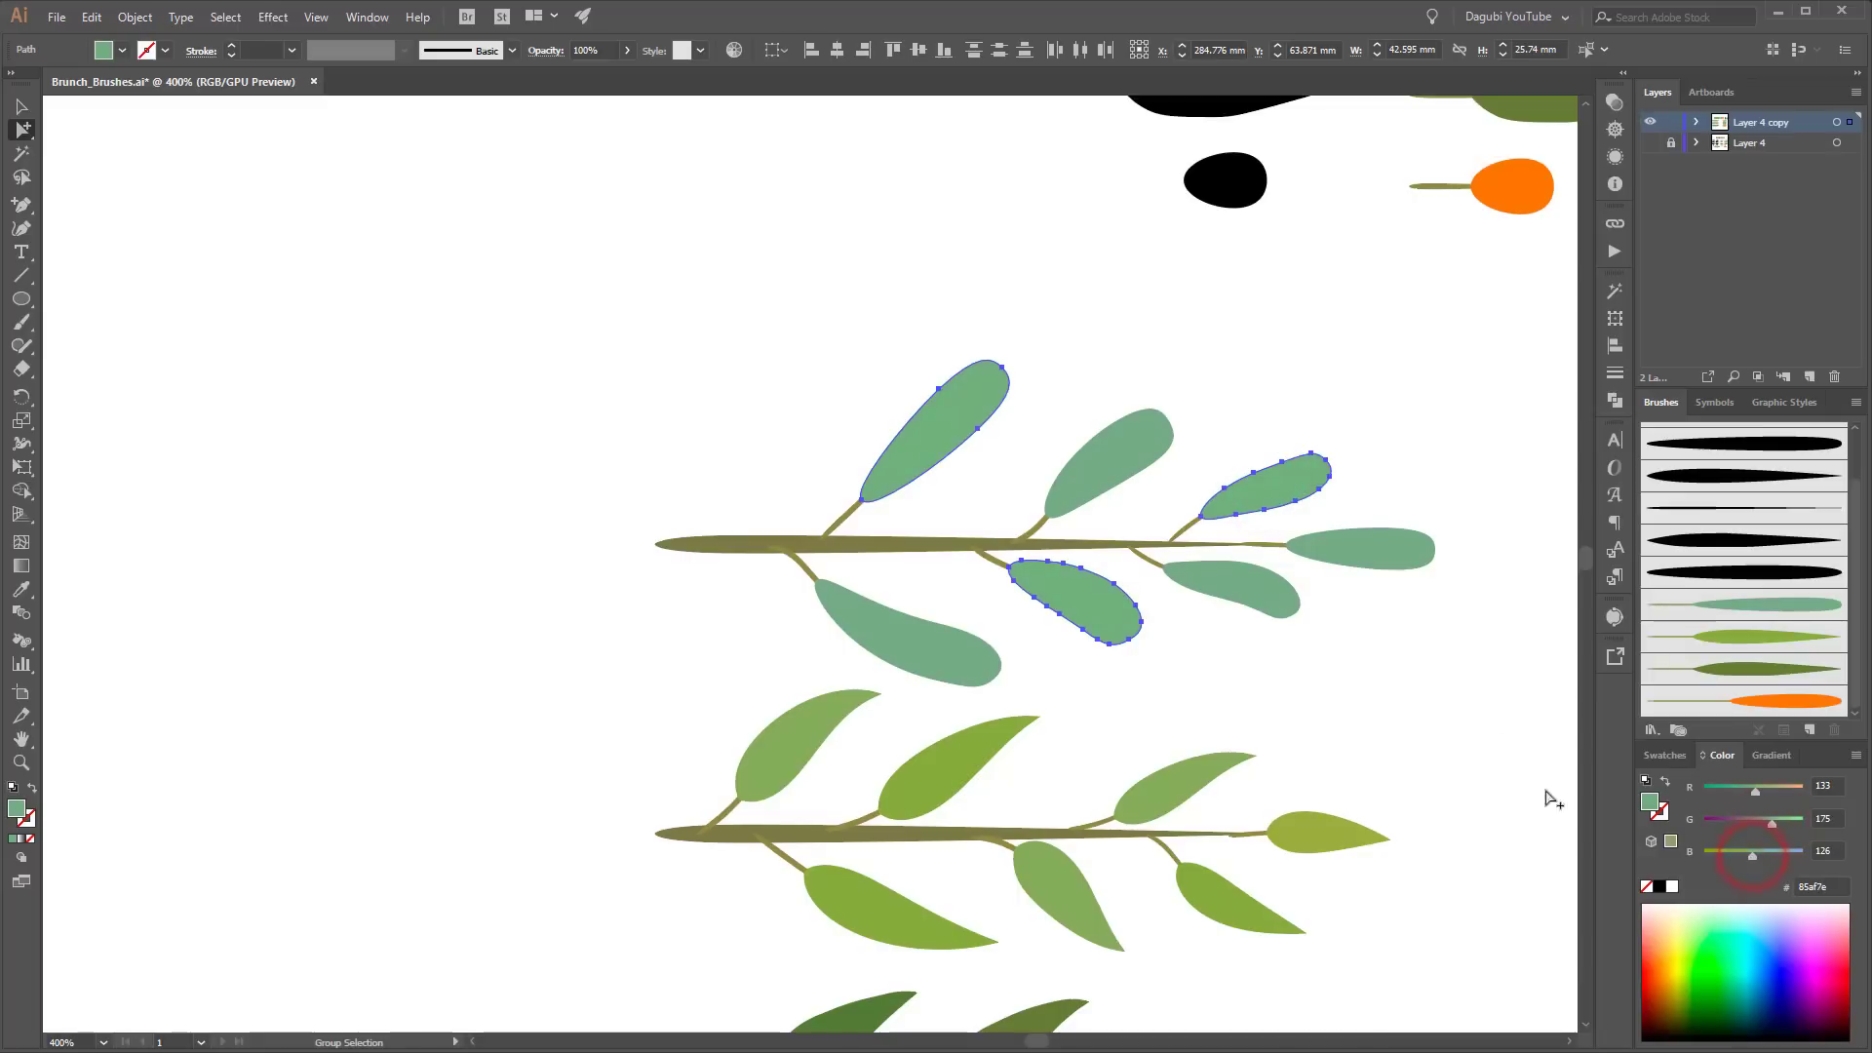
{"action": "left_click", "coordinate": [1499, 706]}
Step: Slightly lower the green value of the first and third lower leaves on the teal short branch
{"action": "left_click", "coordinate": [1265, 591]}
{"action": "left_click", "coordinate": [907, 633], "text": "shift"}
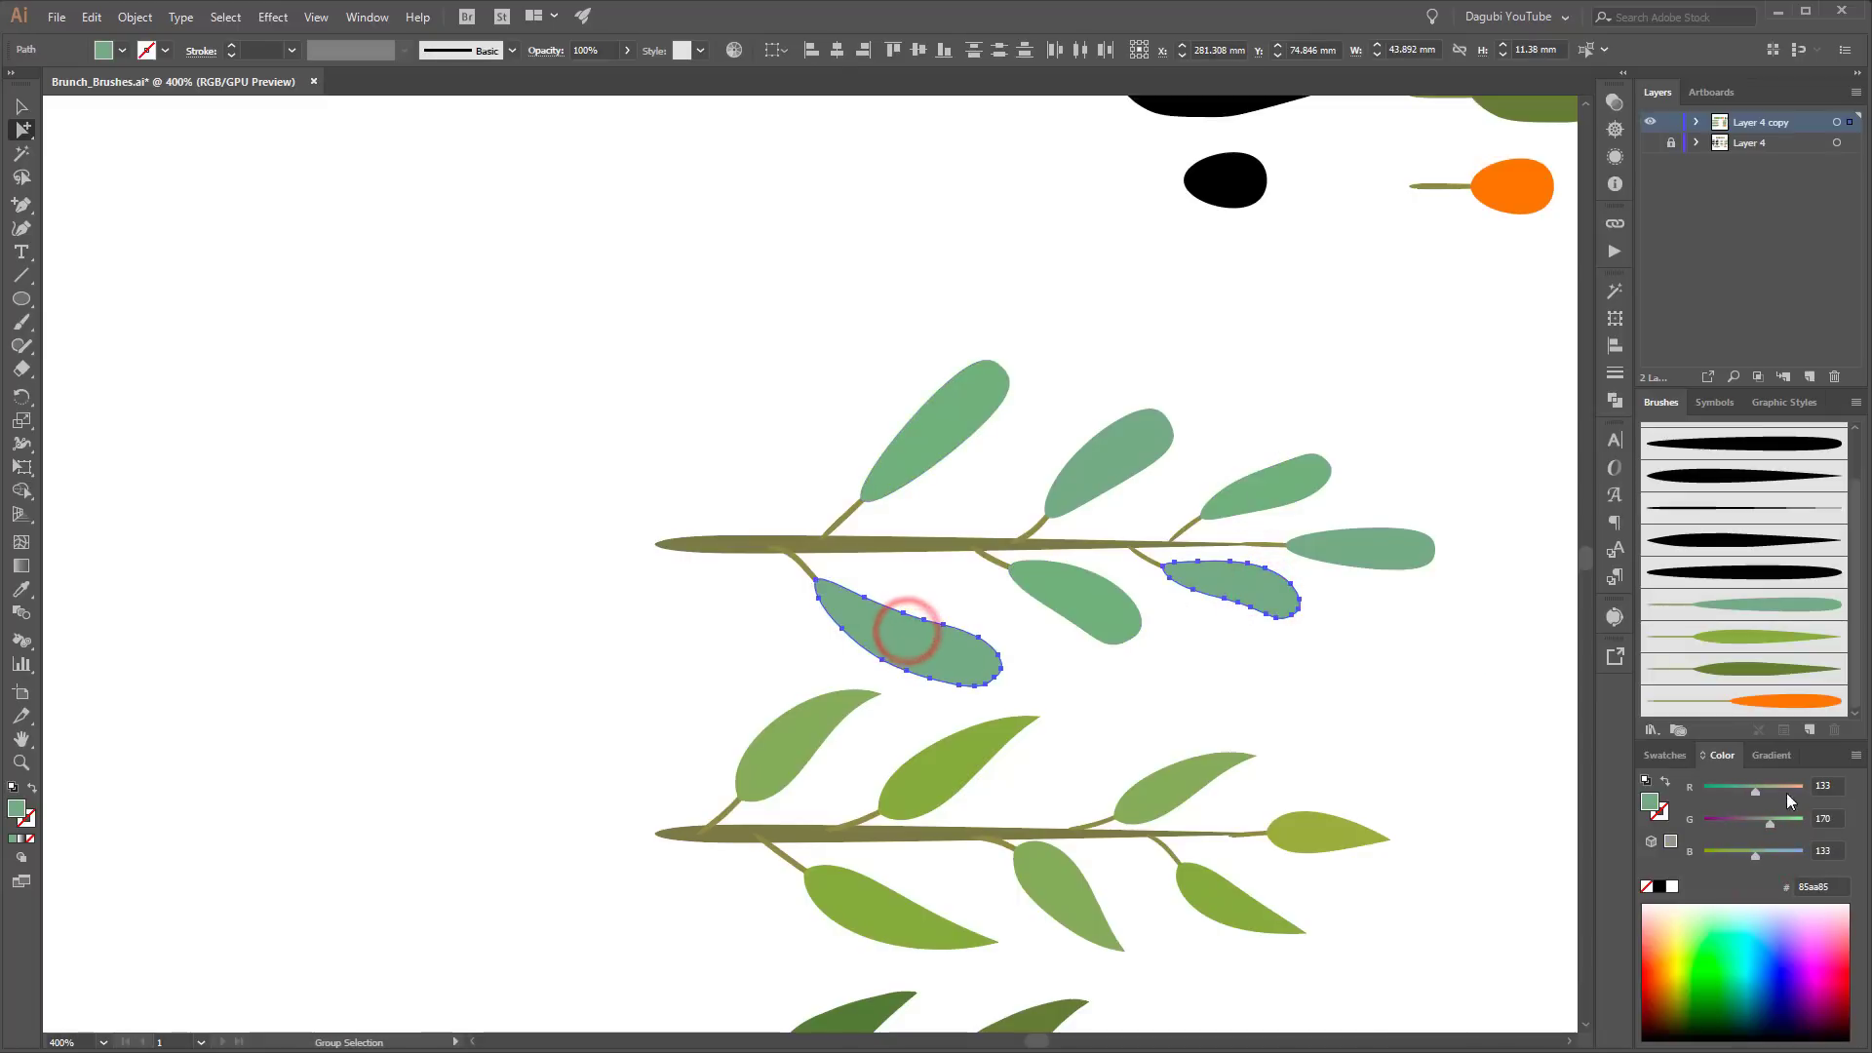
{"action": "left_click_drag", "start_coordinate": [1765, 825], "coordinate": [1761, 827]}
{"action": "left_click", "coordinate": [1545, 733]}
Step: Set the blue value to 86 on the first, fourth and sixth upper leaves and second lower leaf of the long teal branch
{"action": "scroll", "coordinate": [1248, 619], "scroll_direction": "down", "scroll_amount": 2}
{"action": "left_click_drag", "start_coordinate": [773, 552], "coordinate": [1121, 426]}
{"action": "left_click_drag", "start_coordinate": [832, 518], "coordinate": [778, 477]}
{"action": "left_click_drag", "start_coordinate": [652, 437], "coordinate": [952, 539]}
{"action": "left_click", "coordinate": [523, 459]}
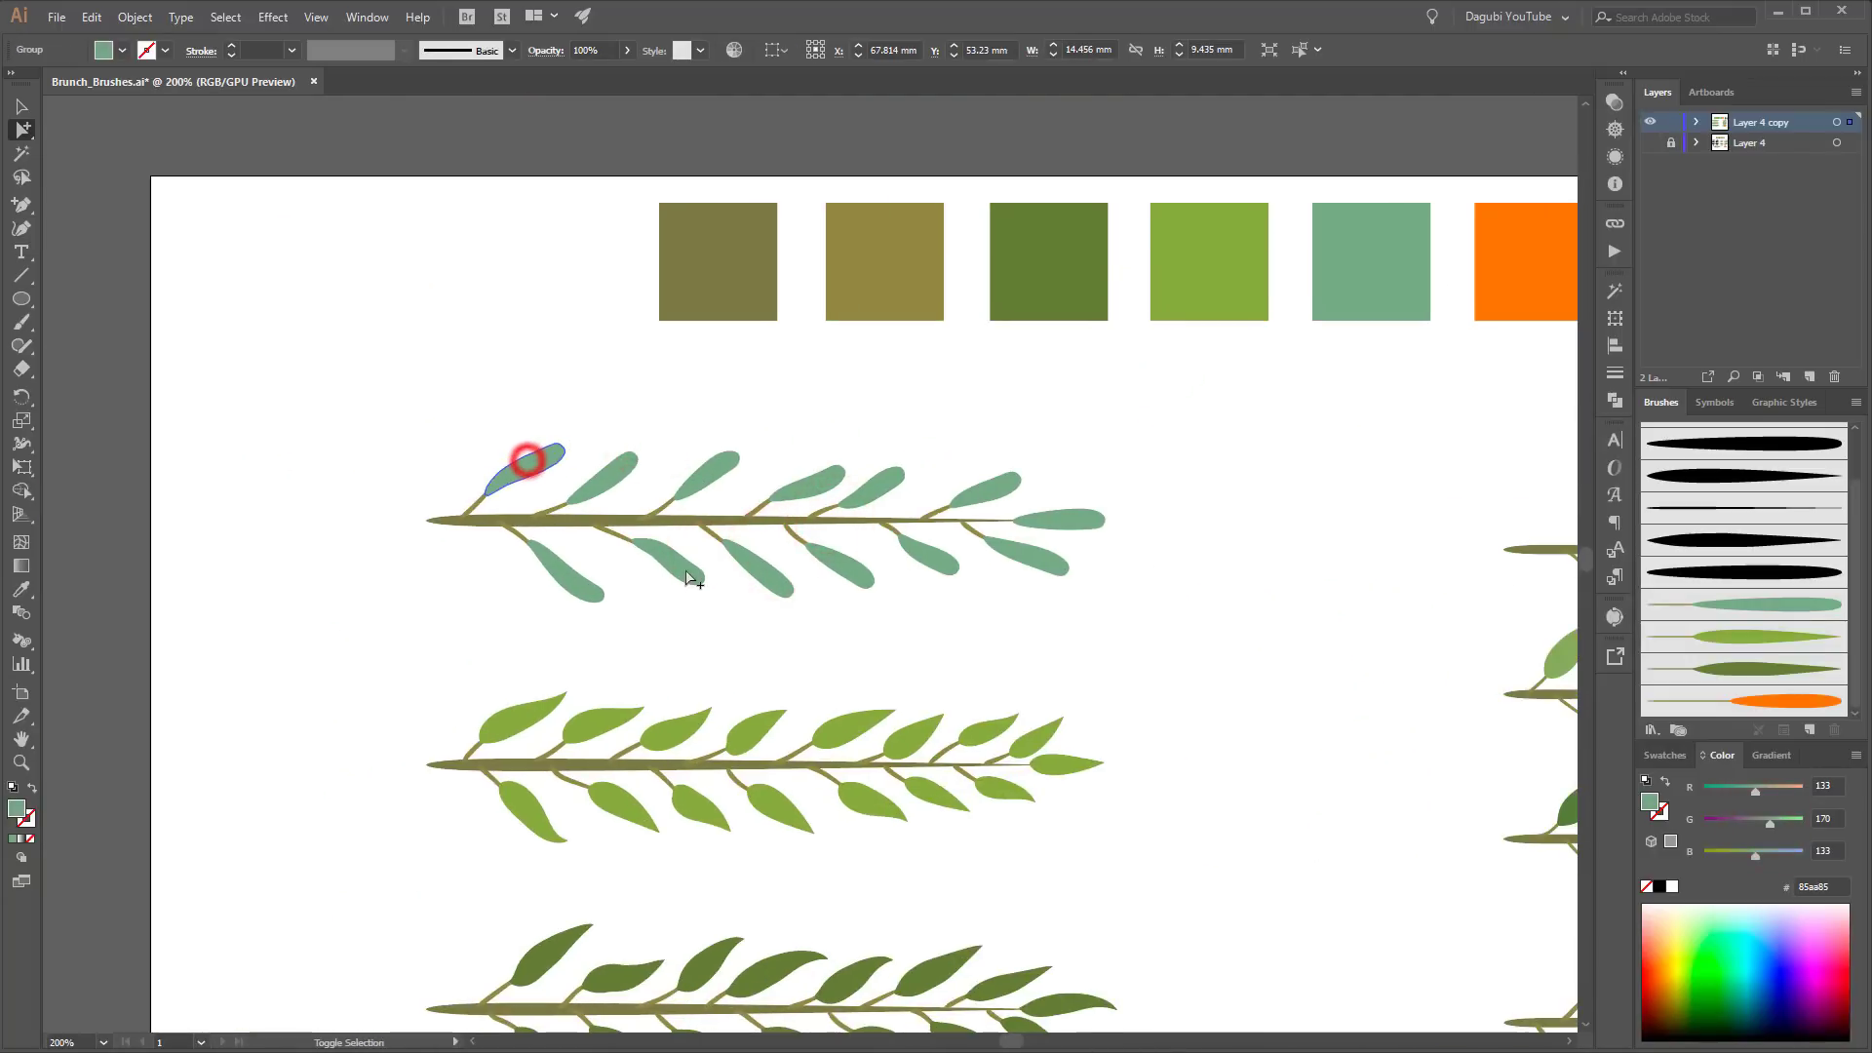
{"action": "left_click", "coordinate": [682, 572], "text": "shift"}
{"action": "left_click", "coordinate": [811, 485], "text": "shift"}
{"action": "scroll", "coordinate": [1009, 523], "scroll_direction": "up", "scroll_amount": 3}
{"action": "left_click_drag", "start_coordinate": [1096, 772], "coordinate": [1084, 423]}
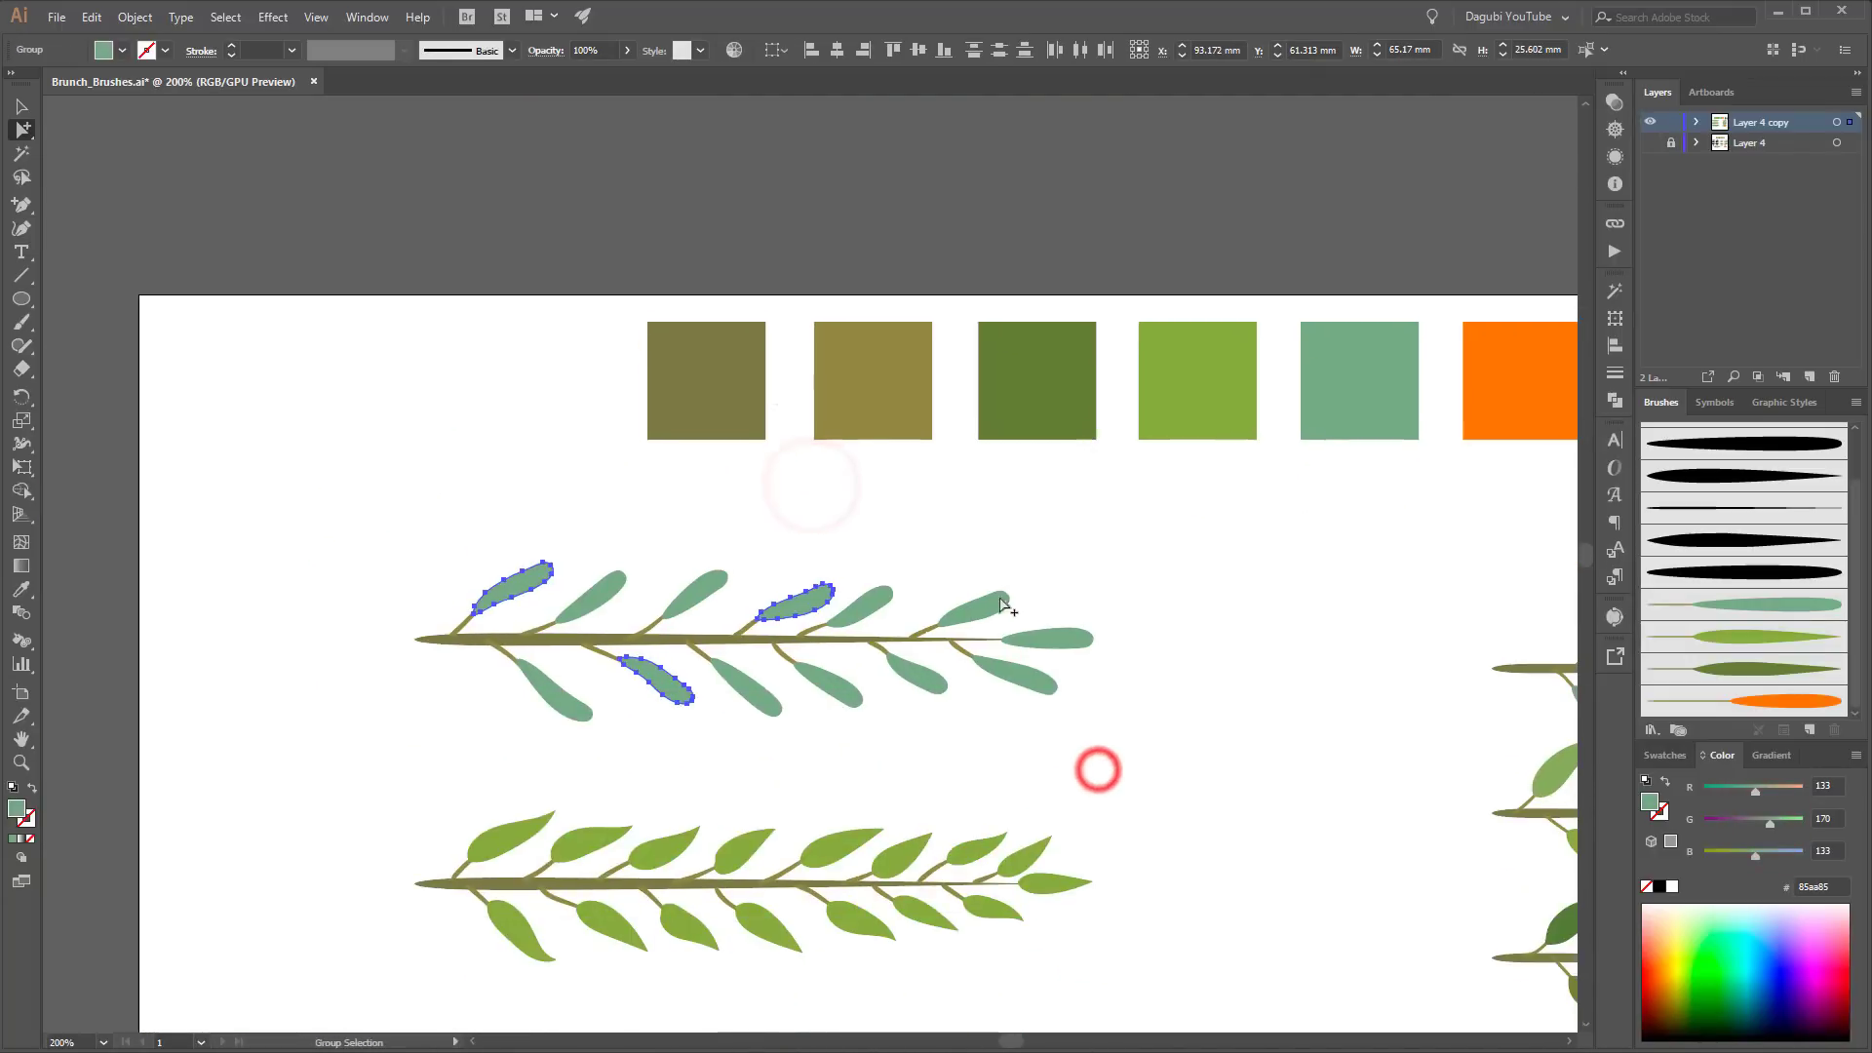
{"action": "left_click", "coordinate": [991, 603], "text": "shift"}
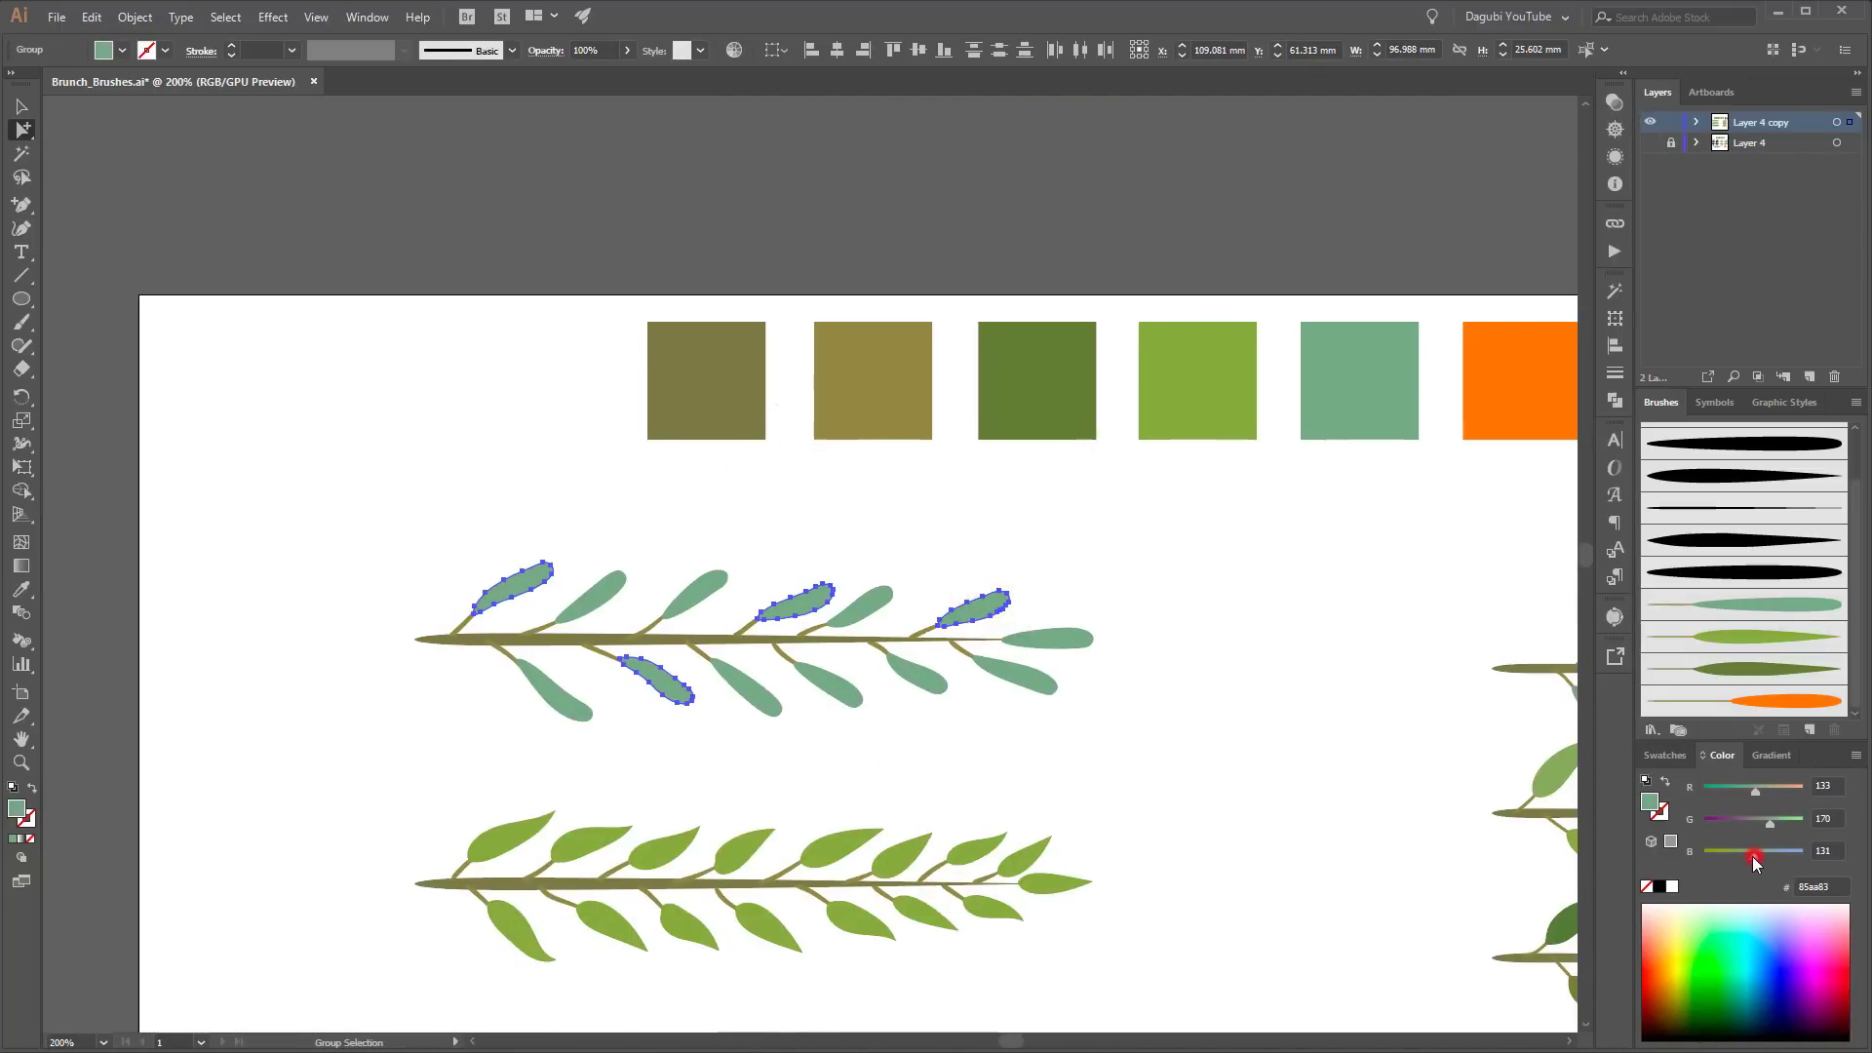
{"action": "mouse_move", "coordinate": [1747, 858]}
{"action": "left_mouse_down"}
{"action": "mouse_move", "coordinate": [1718, 858]}
{"action": "mouse_move", "coordinate": [1737, 863]}
{"action": "left_mouse_up"}
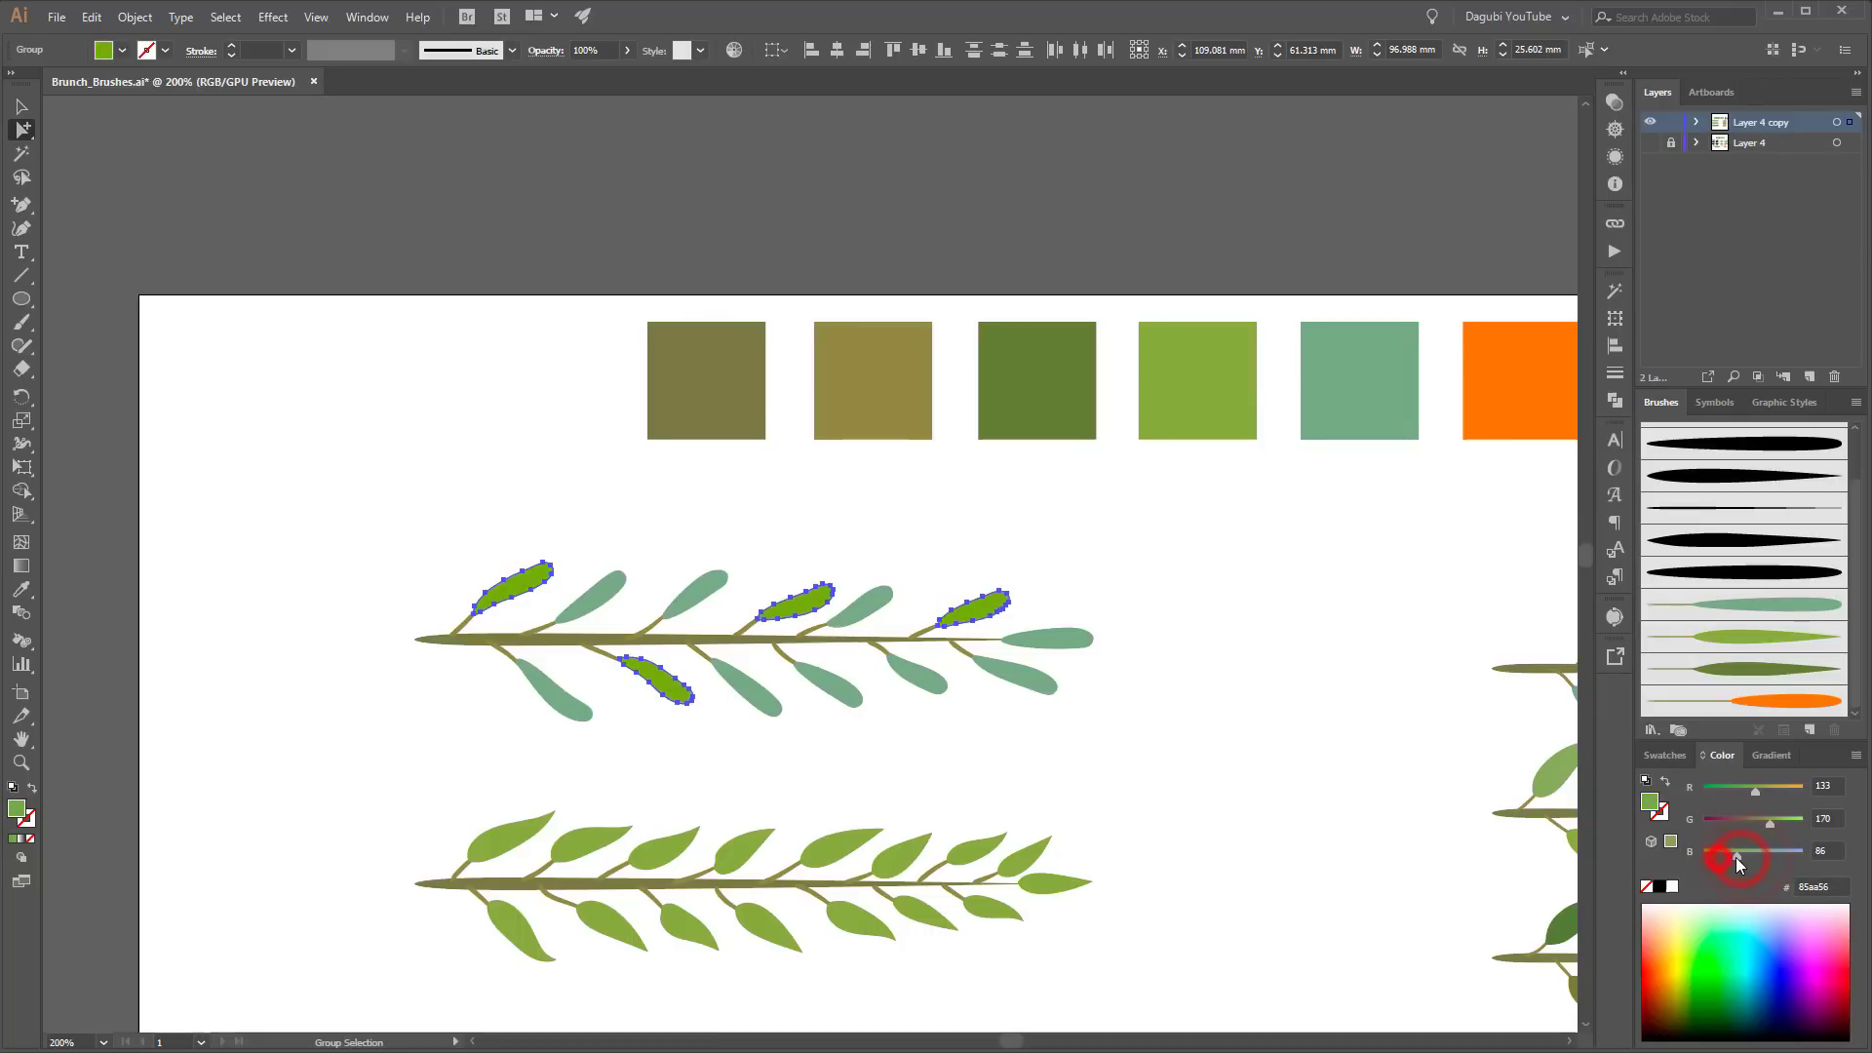
{"action": "left_click", "coordinate": [1335, 688]}
Step: Recolour the tip, fifth lower and third upper leaves of the long teal branch to red 111, green 153, blue 108
{"action": "left_click", "coordinate": [1068, 638], "text": "shift"}
{"action": "left_click", "coordinate": [927, 676], "text": "shift"}
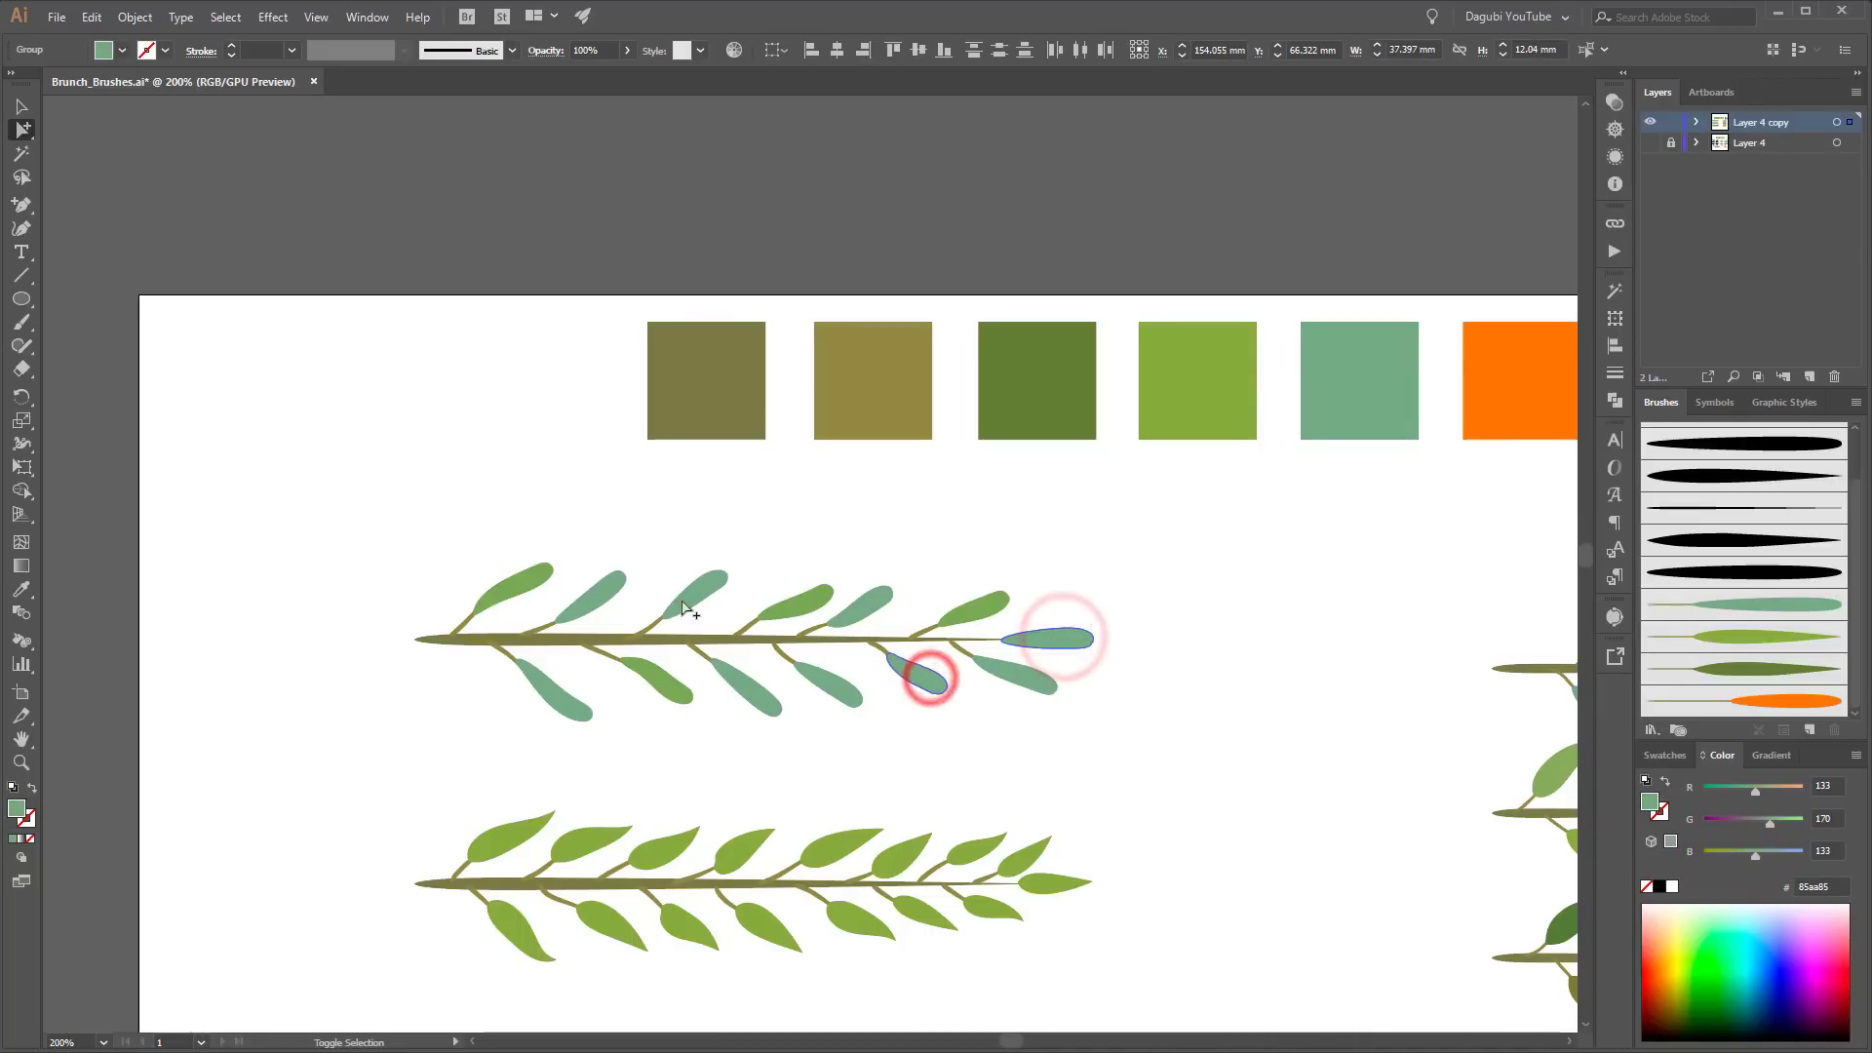
{"action": "left_click", "coordinate": [681, 600], "text": "shift"}
{"action": "left_click", "coordinate": [1753, 794]}
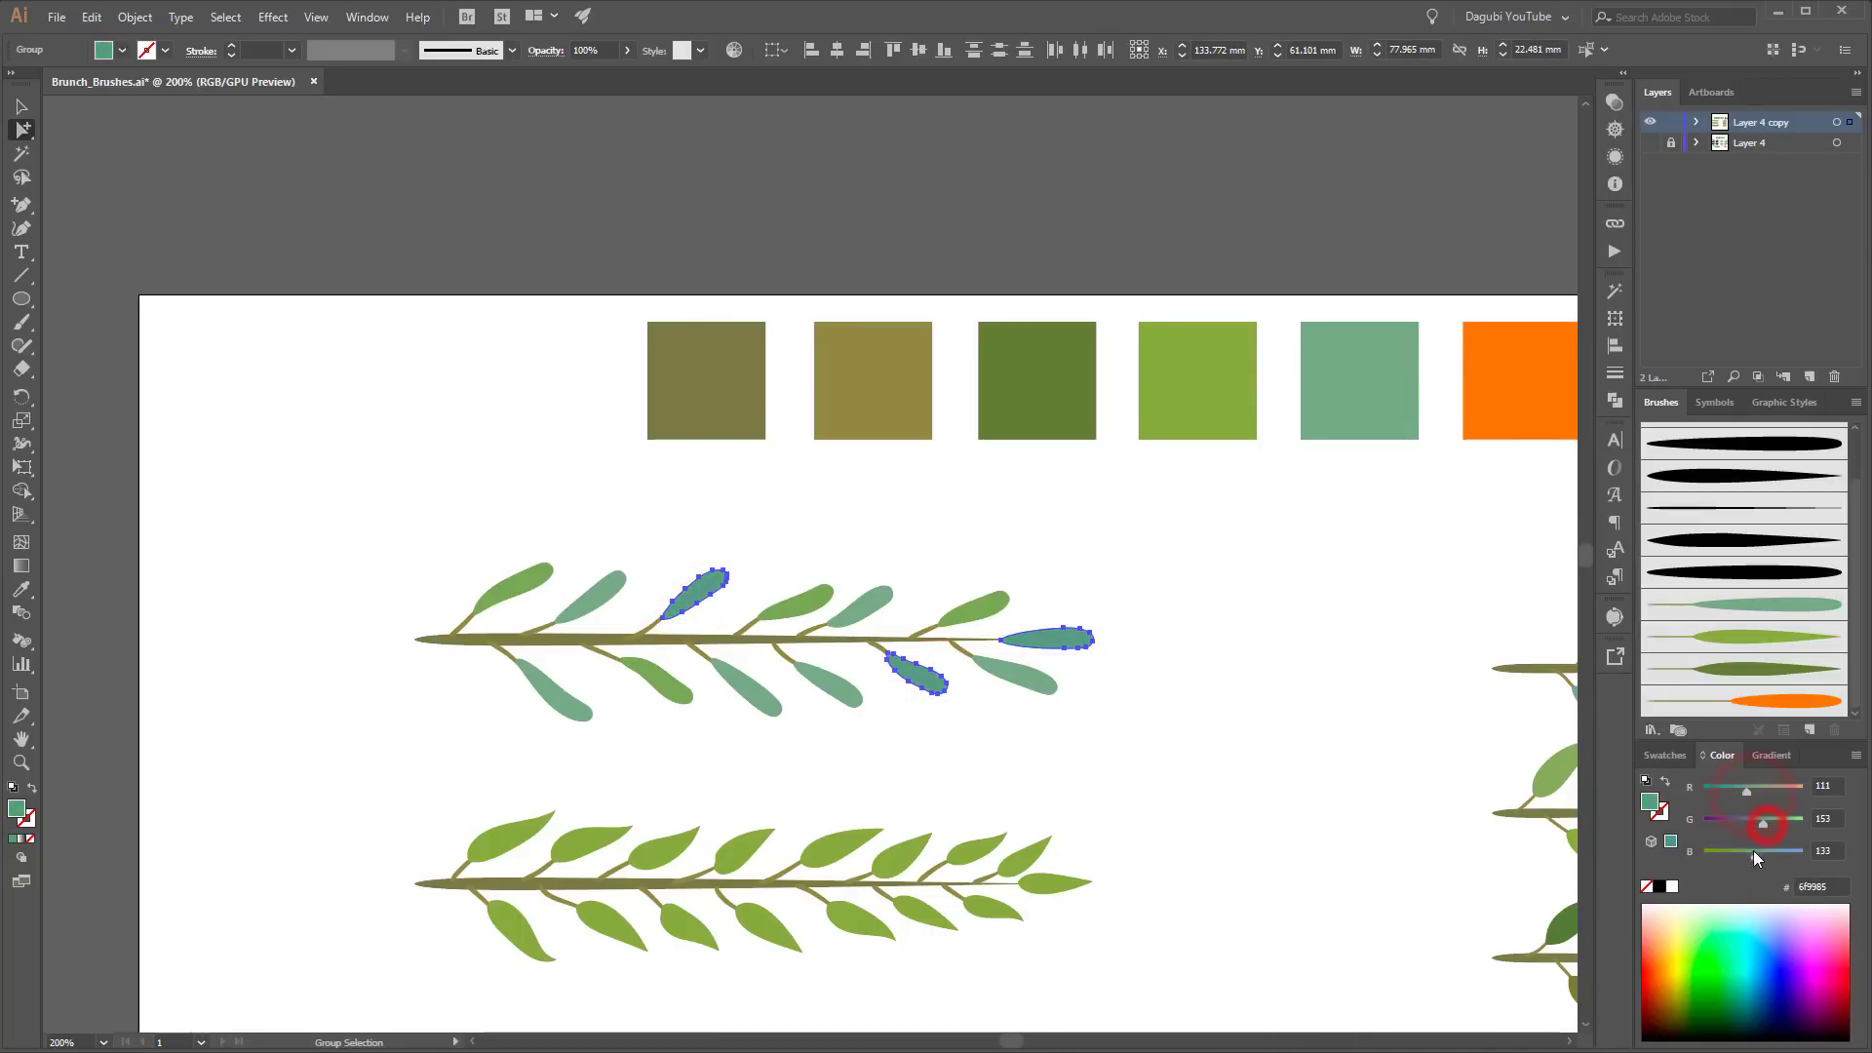
{"action": "left_click_drag", "start_coordinate": [1753, 857], "coordinate": [1743, 856]}
{"action": "left_click", "coordinate": [1317, 722]}
Step: Set the green value to 159 on the first, fifth and seventh upper and third and seventh lower leaves of the long light green branch
{"action": "scroll", "coordinate": [1321, 741], "scroll_direction": "down", "scroll_amount": 3}
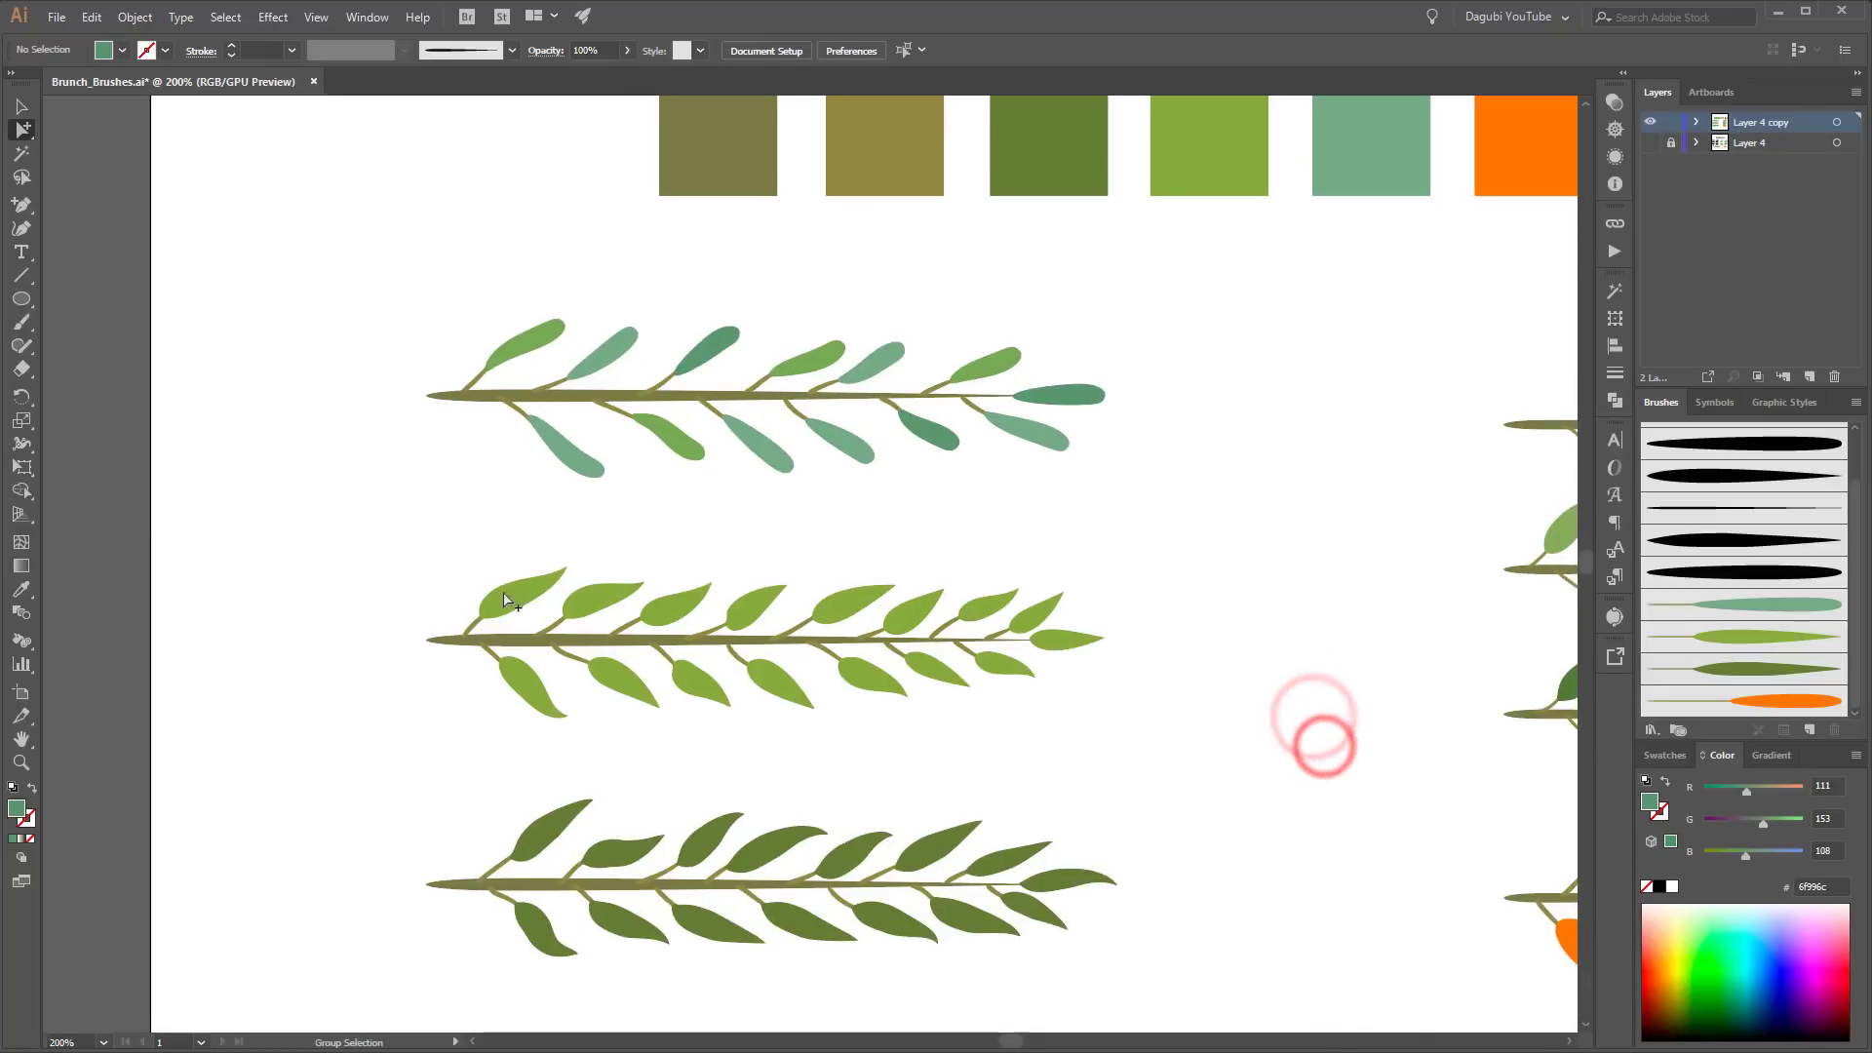
{"action": "left_click", "coordinate": [503, 596]}
{"action": "left_click", "coordinate": [694, 677], "text": "shift"}
{"action": "left_click", "coordinate": [857, 598], "text": "shift"}
{"action": "left_click", "coordinate": [984, 604], "text": "shift"}
{"action": "left_click", "coordinate": [994, 664], "text": "shift"}
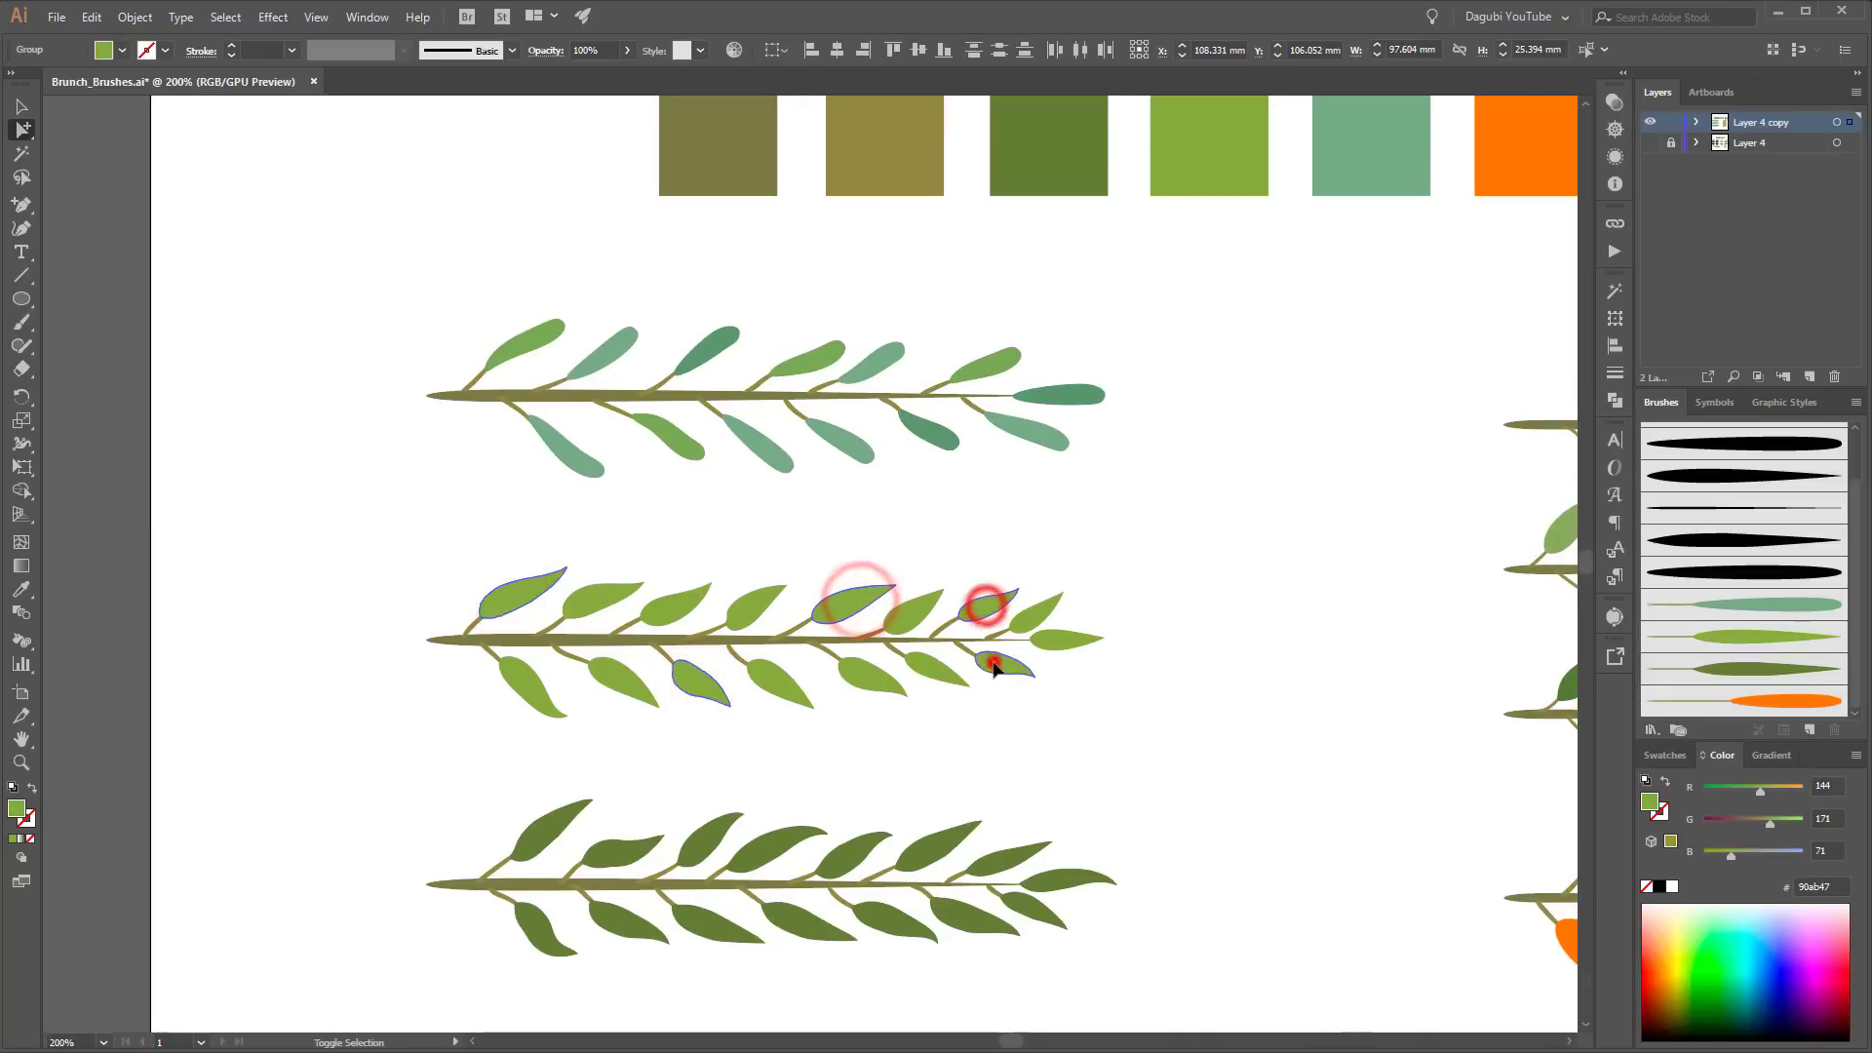
{"action": "left_click", "coordinate": [1768, 823]}
{"action": "left_click", "coordinate": [1311, 721]}
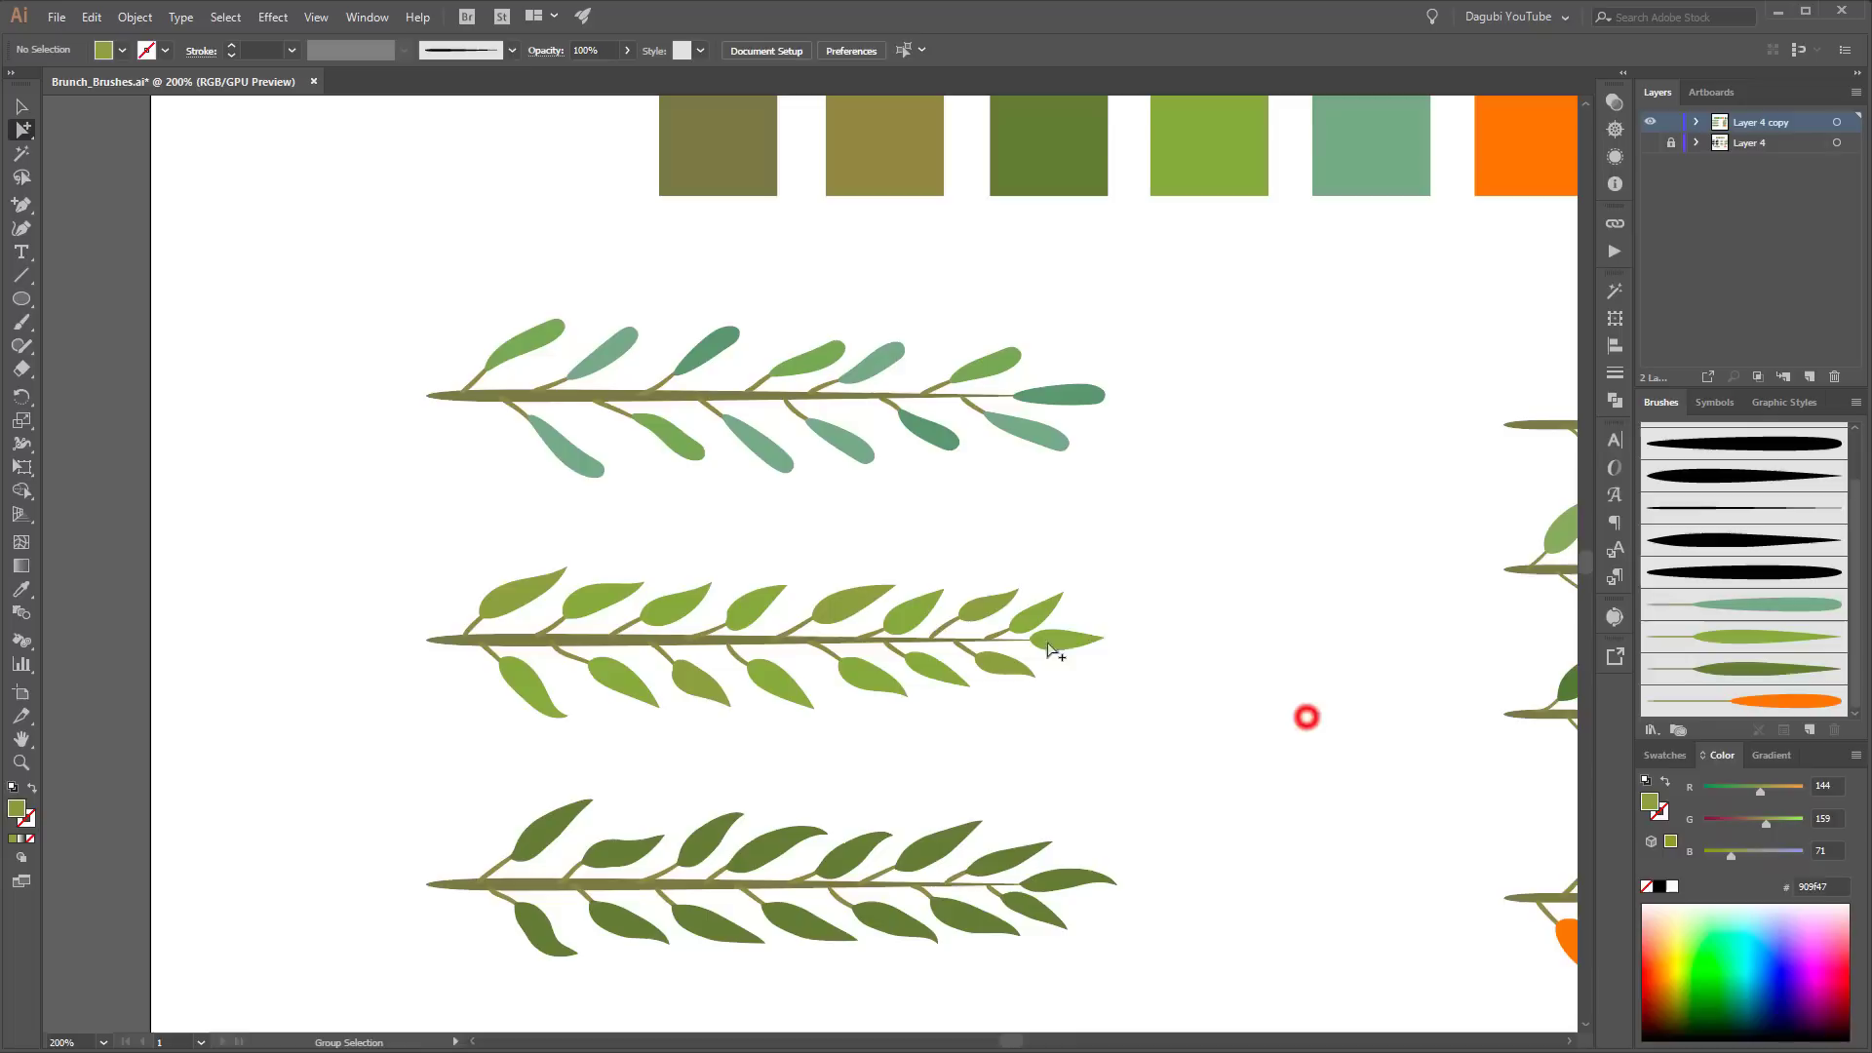
Step: Recolour the tip, fifth lower and second upper leaves of the long light green branch to red 124, green 161, blue 81
{"action": "left_click", "coordinate": [1061, 640]}
{"action": "left_click", "coordinate": [874, 671], "text": "shift"}
{"action": "left_click", "coordinate": [583, 602], "text": "shift"}
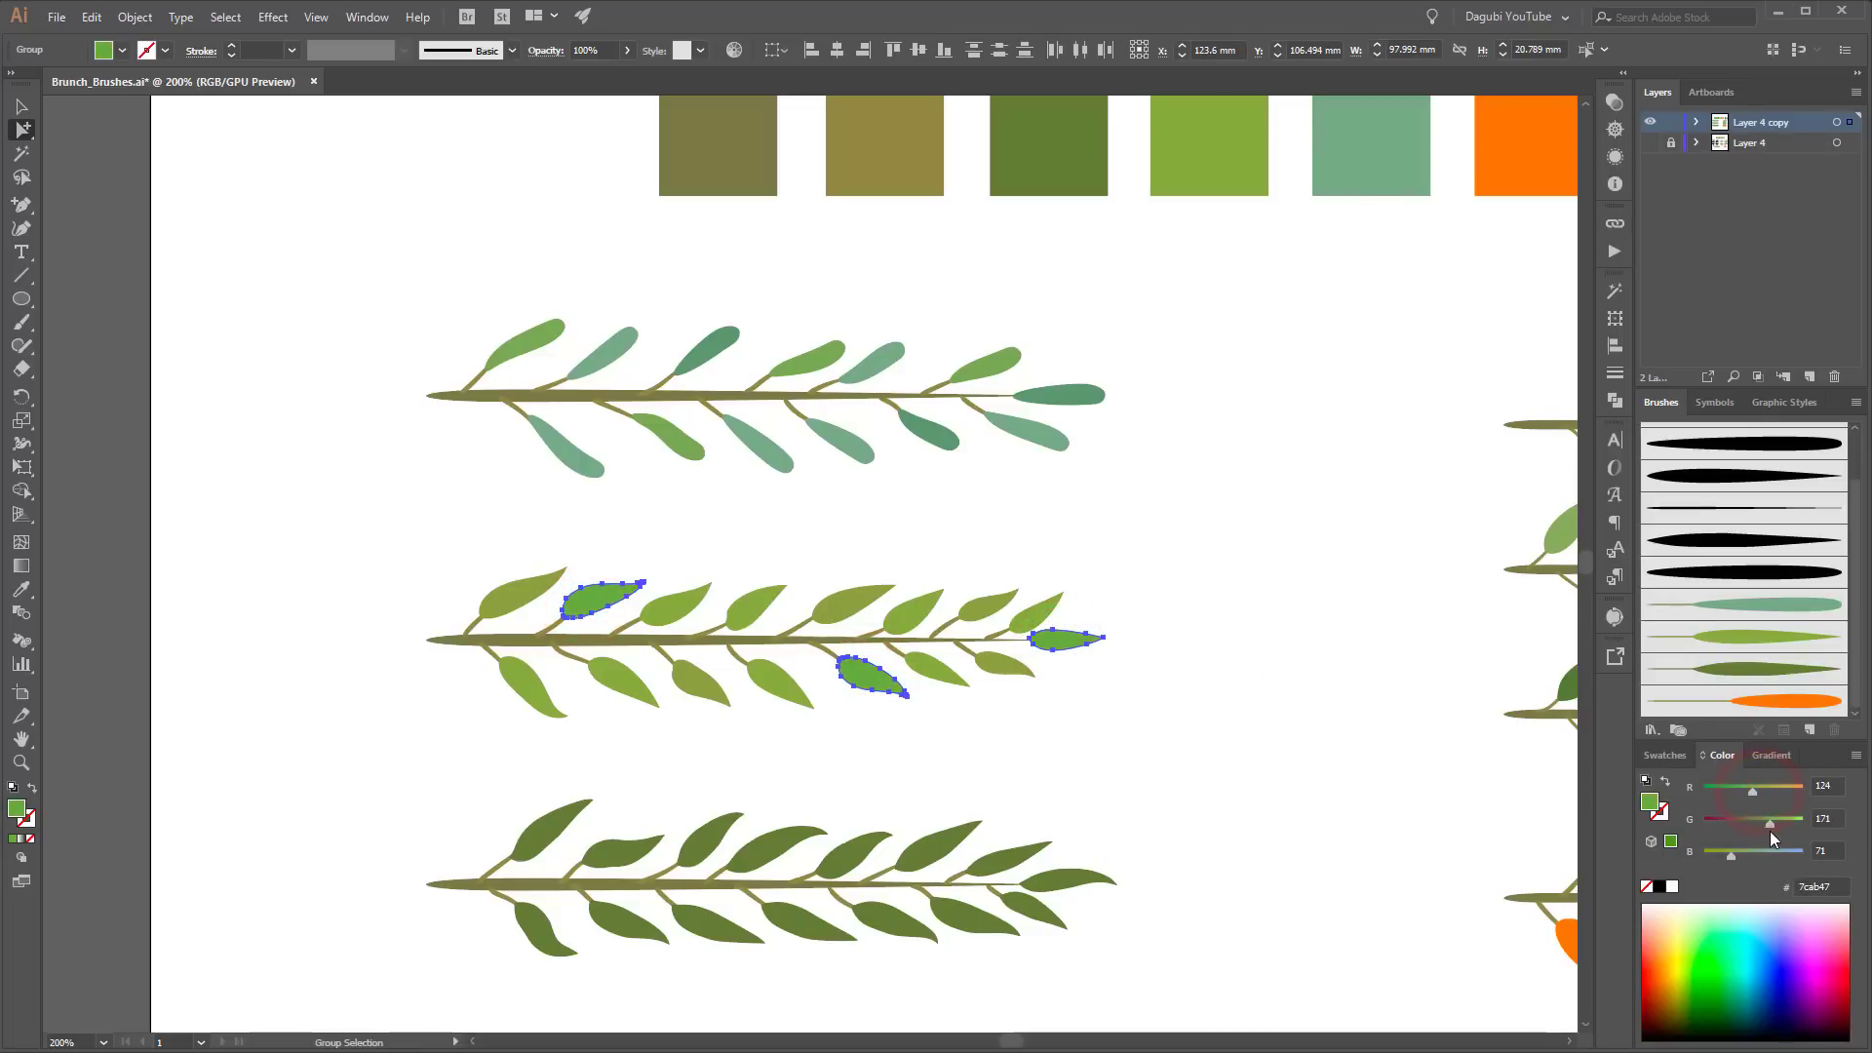
{"action": "left_click", "coordinate": [1766, 824]}
{"action": "left_click", "coordinate": [1735, 851]}
{"action": "left_click", "coordinate": [1473, 790]}
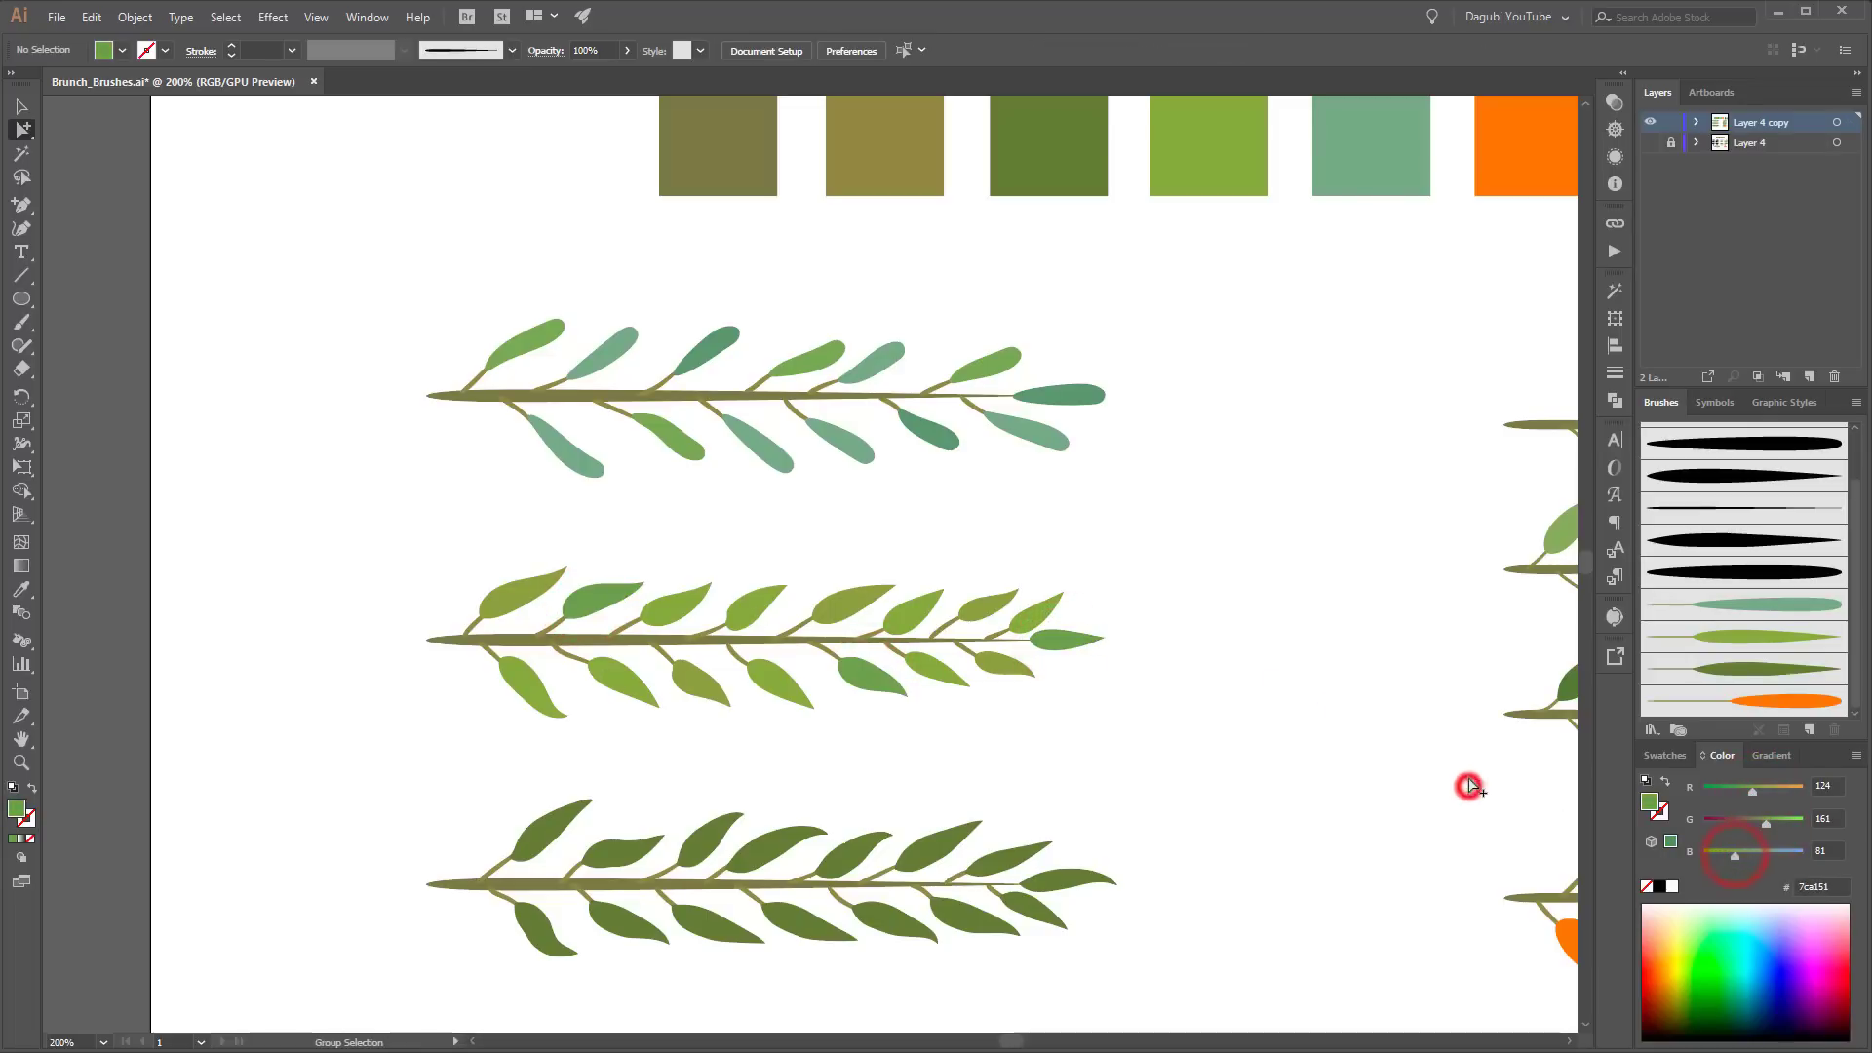
Step: Set the red value to 117 on the first, fourth and sixth upper and second and seventh lower leaves of the long dark green branch
{"action": "left_click", "coordinate": [536, 828]}
{"action": "left_click", "coordinate": [759, 848], "text": "shift"}
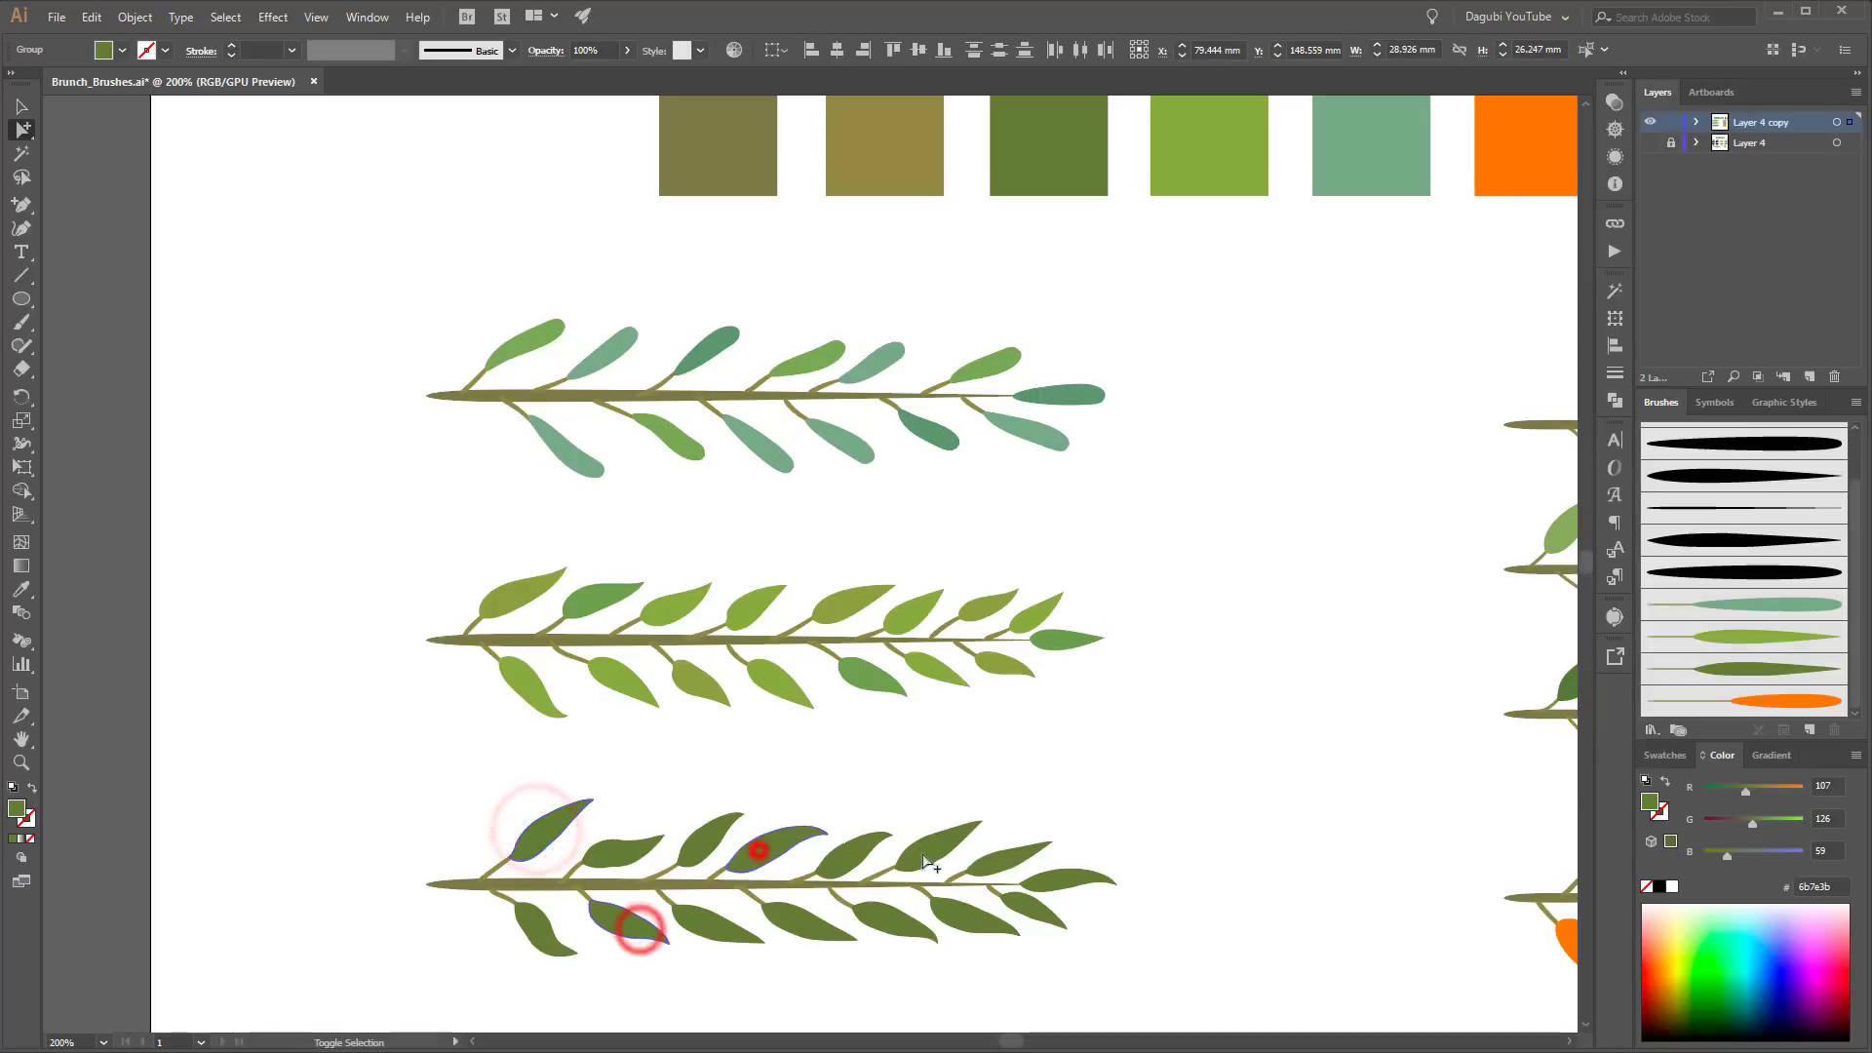
{"action": "left_click", "coordinate": [936, 847], "text": "shift"}
{"action": "left_click", "coordinate": [1010, 892], "text": "shift"}
{"action": "left_click", "coordinate": [1747, 790]}
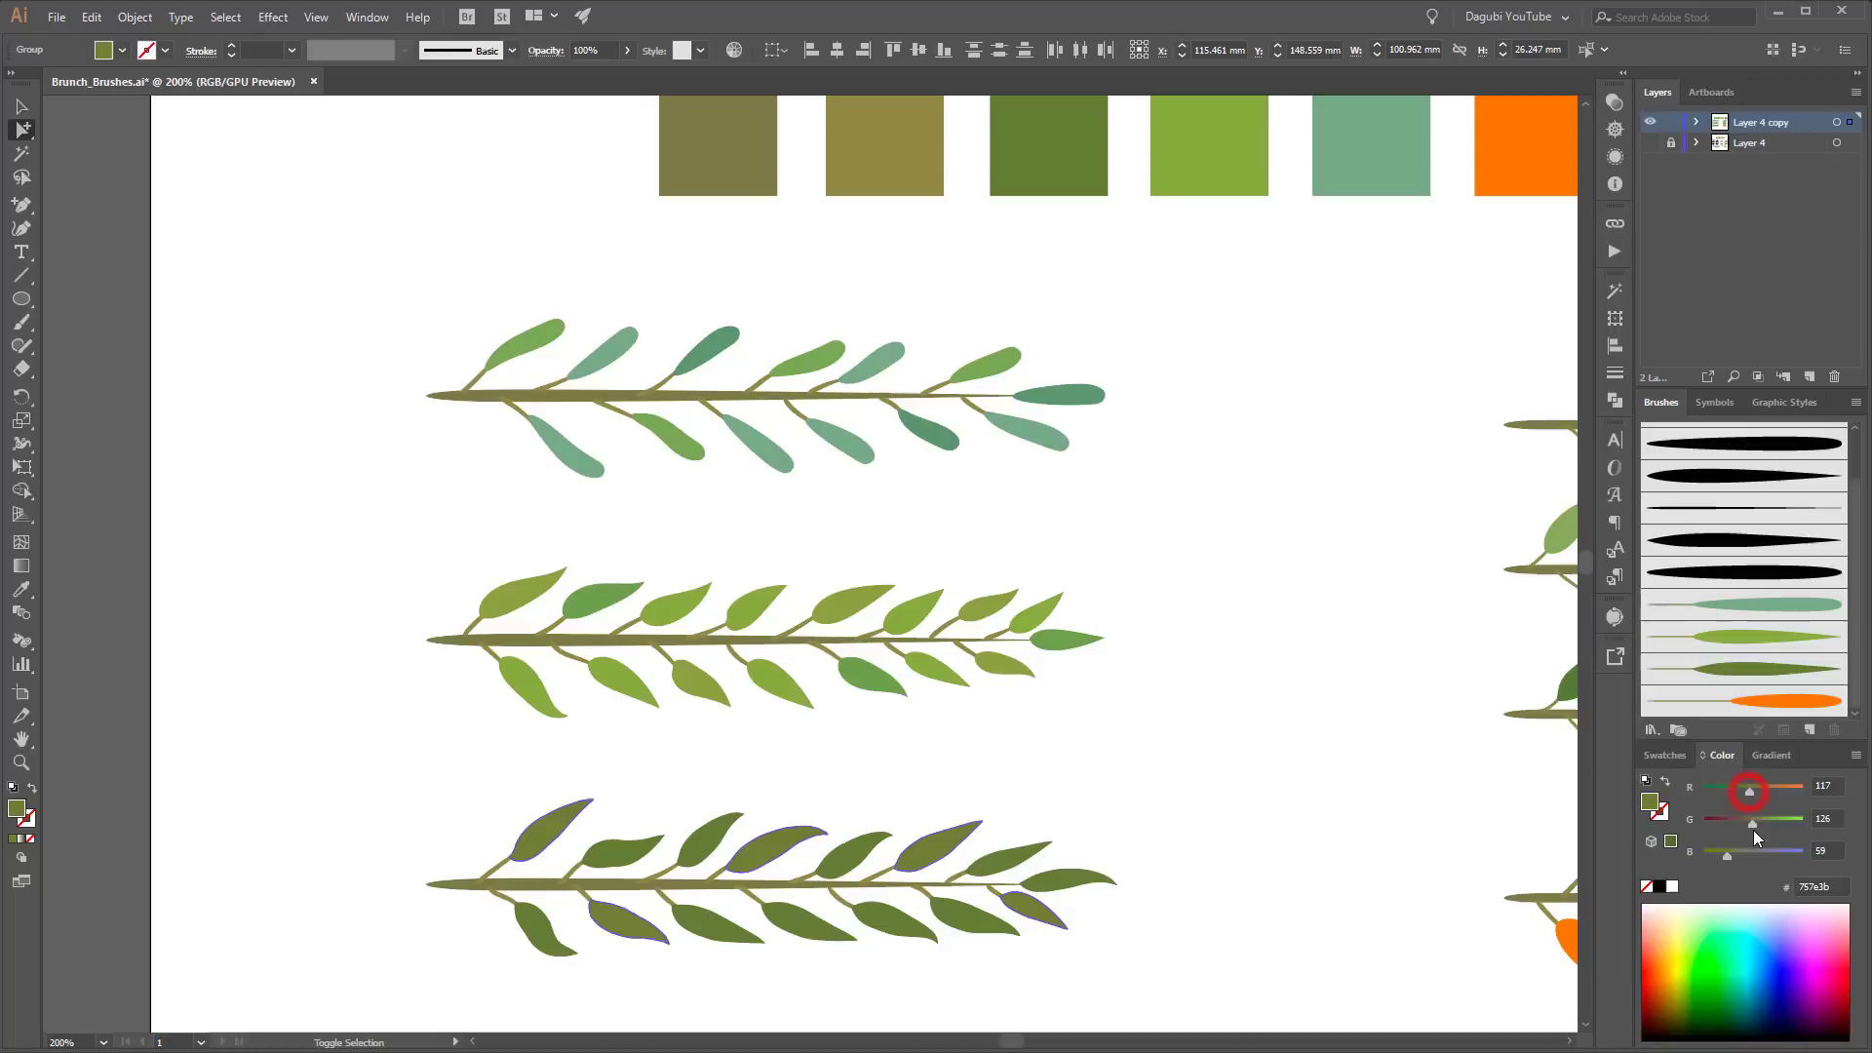
{"action": "left_click", "coordinate": [1408, 794]}
Step: Set the red value to 95 on the tip, fourth lower and second upper leaves of the long dark green branch
{"action": "left_click", "coordinate": [1065, 881]}
{"action": "left_click", "coordinate": [796, 913], "text": "shift"}
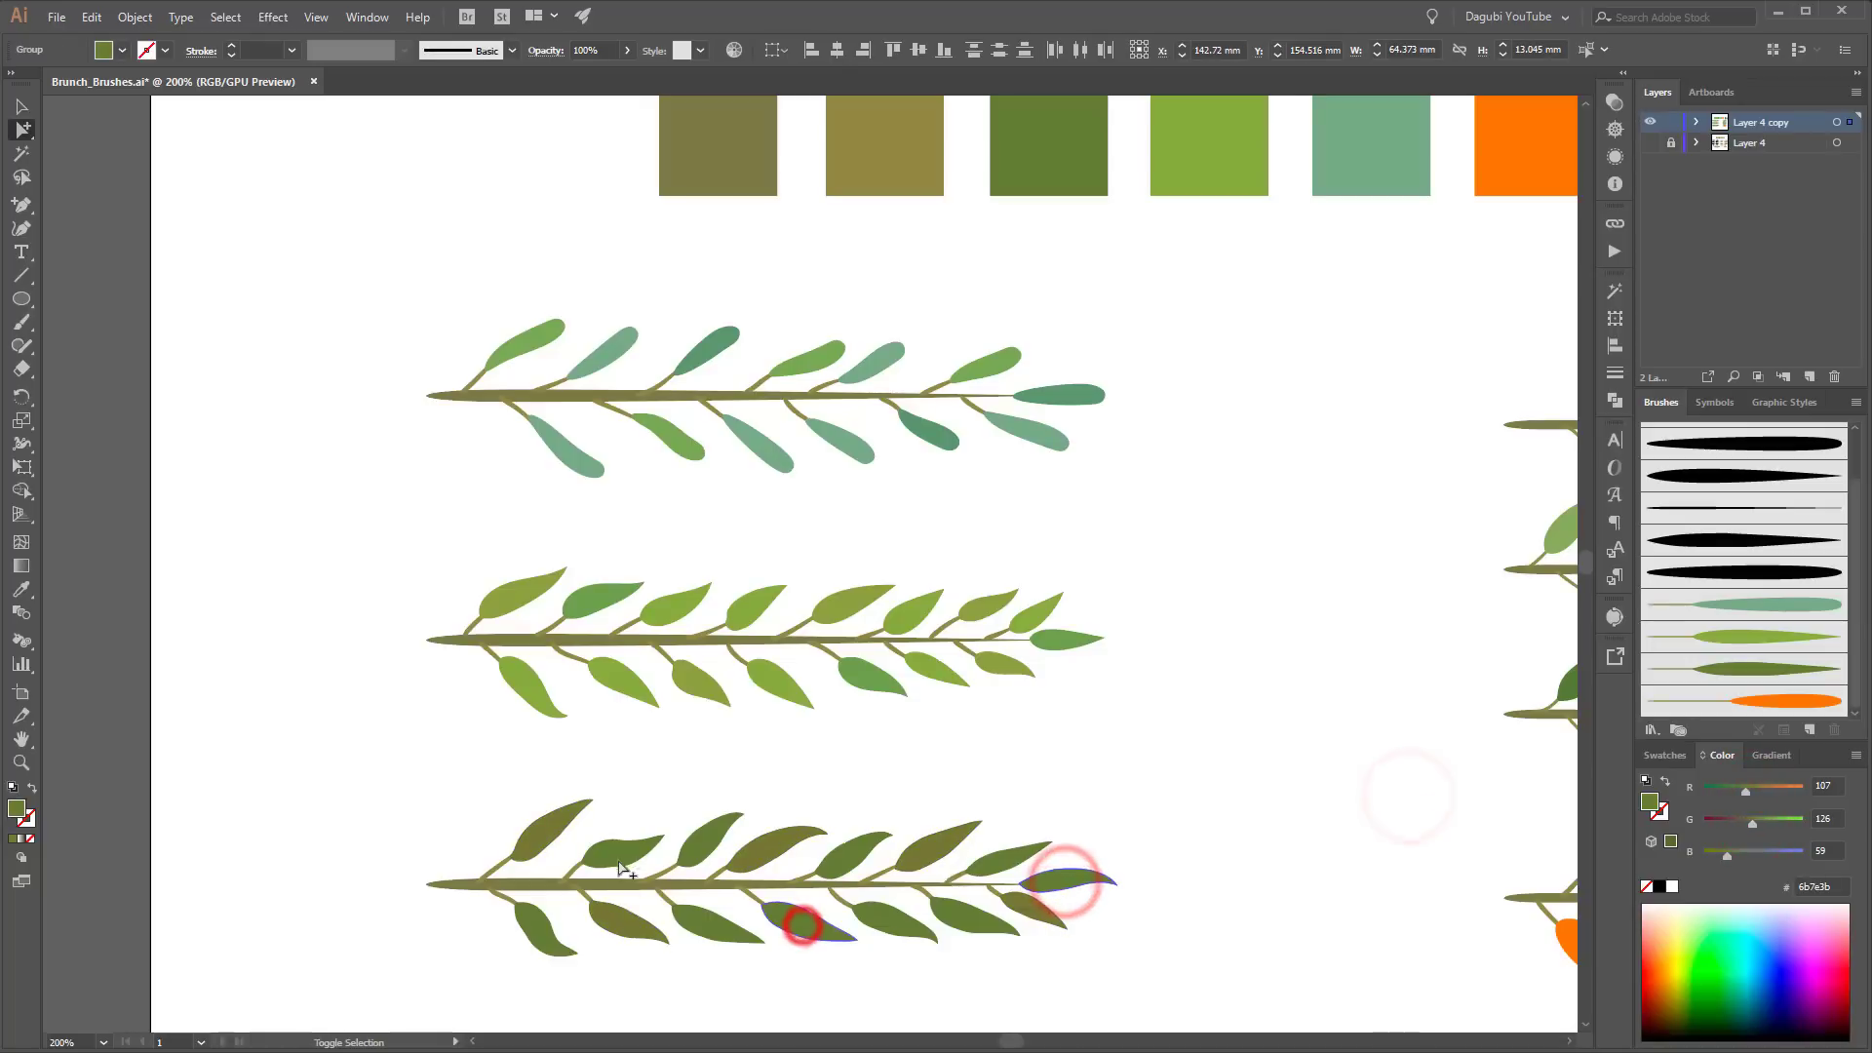
{"action": "left_click", "coordinate": [618, 850], "text": "shift"}
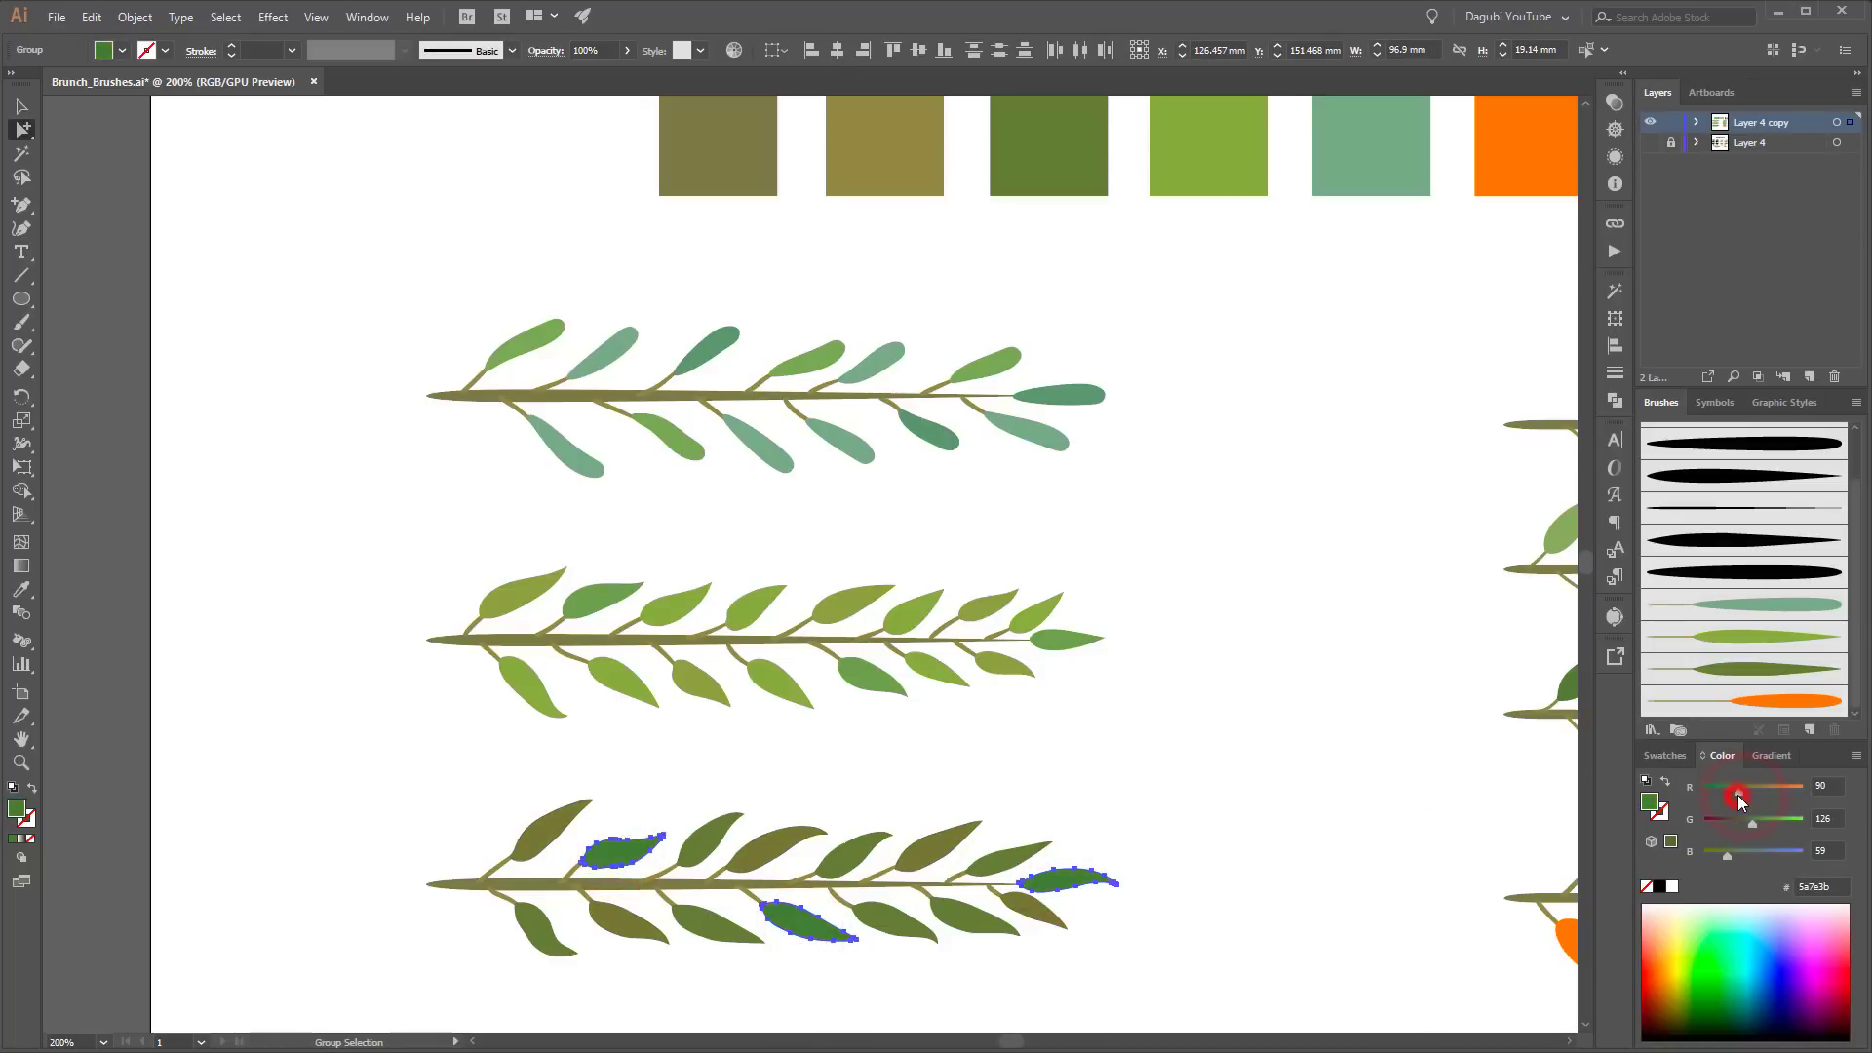
{"action": "left_click", "coordinate": [1200, 761]}
Step: Select all eight berries on the short orange branch together
{"action": "scroll", "coordinate": [1270, 718], "scroll_direction": "down", "scroll_amount": 2}
{"action": "left_click_drag", "start_coordinate": [1316, 670], "coordinate": [978, 632]}
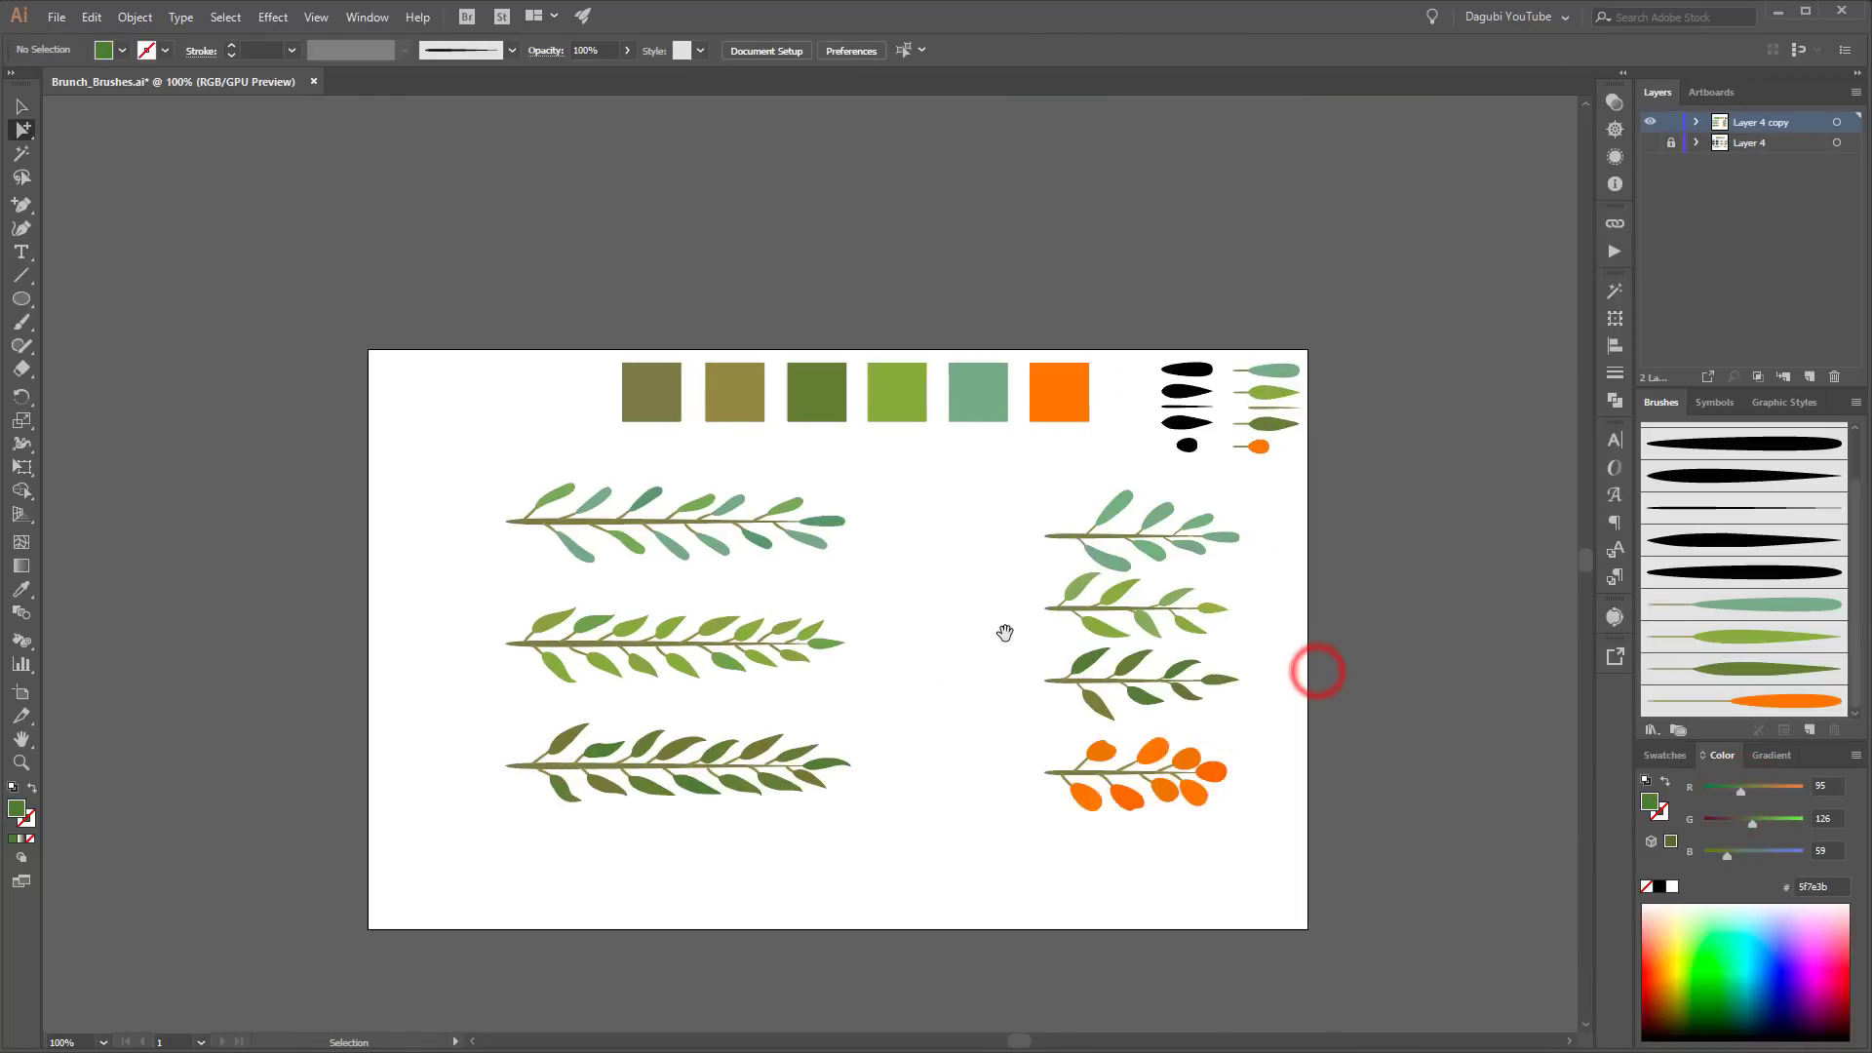
{"action": "key", "text": "ctrl+0"}
{"action": "left_click", "coordinate": [1226, 741]}
{"action": "left_click", "coordinate": [1308, 741], "text": "shift"}
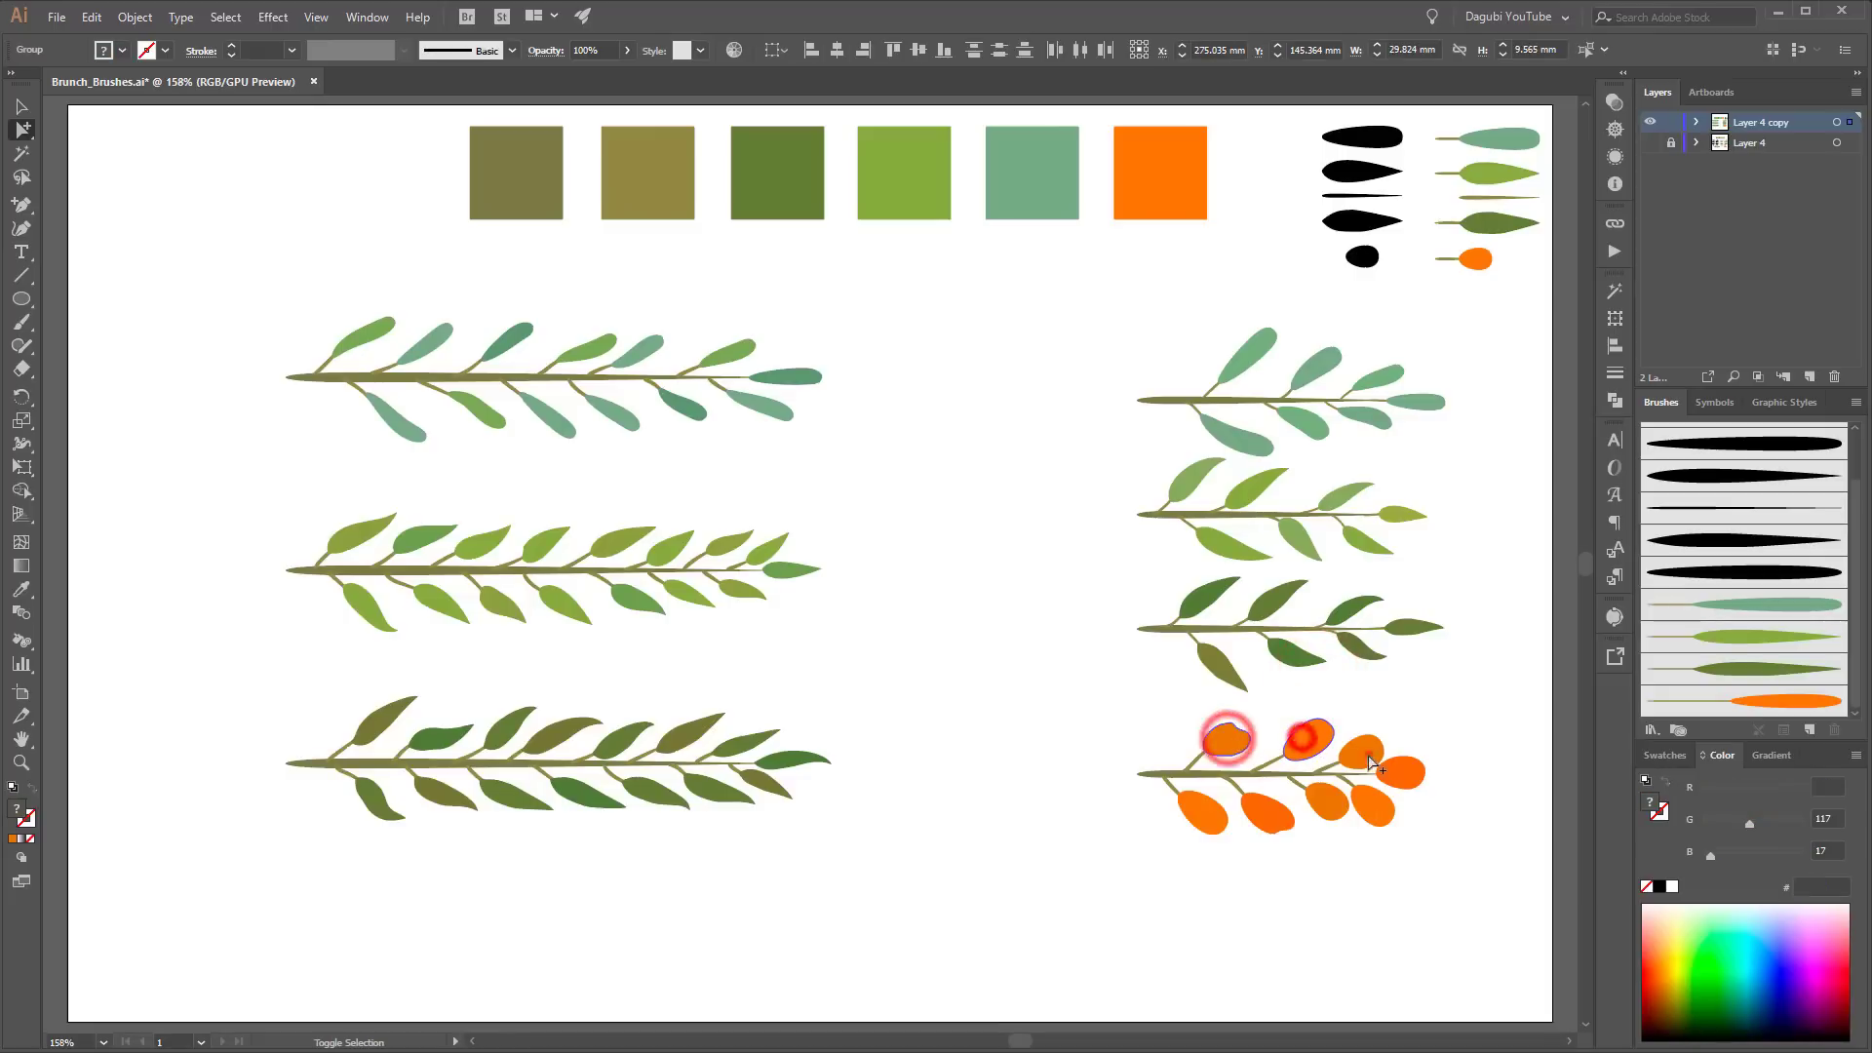
{"action": "left_click", "coordinate": [1360, 752], "text": "shift"}
{"action": "left_click", "coordinate": [1401, 772], "text": "shift"}
{"action": "left_click", "coordinate": [1375, 807], "text": "shift"}
{"action": "left_click", "coordinate": [1328, 806], "text": "shift"}
{"action": "left_click", "coordinate": [1267, 812], "text": "shift"}
{"action": "left_click", "coordinate": [1207, 813], "text": "shift"}
Step: Start a Roughen effect on the selected berries with the preview on and smooth points
{"action": "scroll", "coordinate": [1467, 816], "scroll_direction": "up", "scroll_amount": 4}
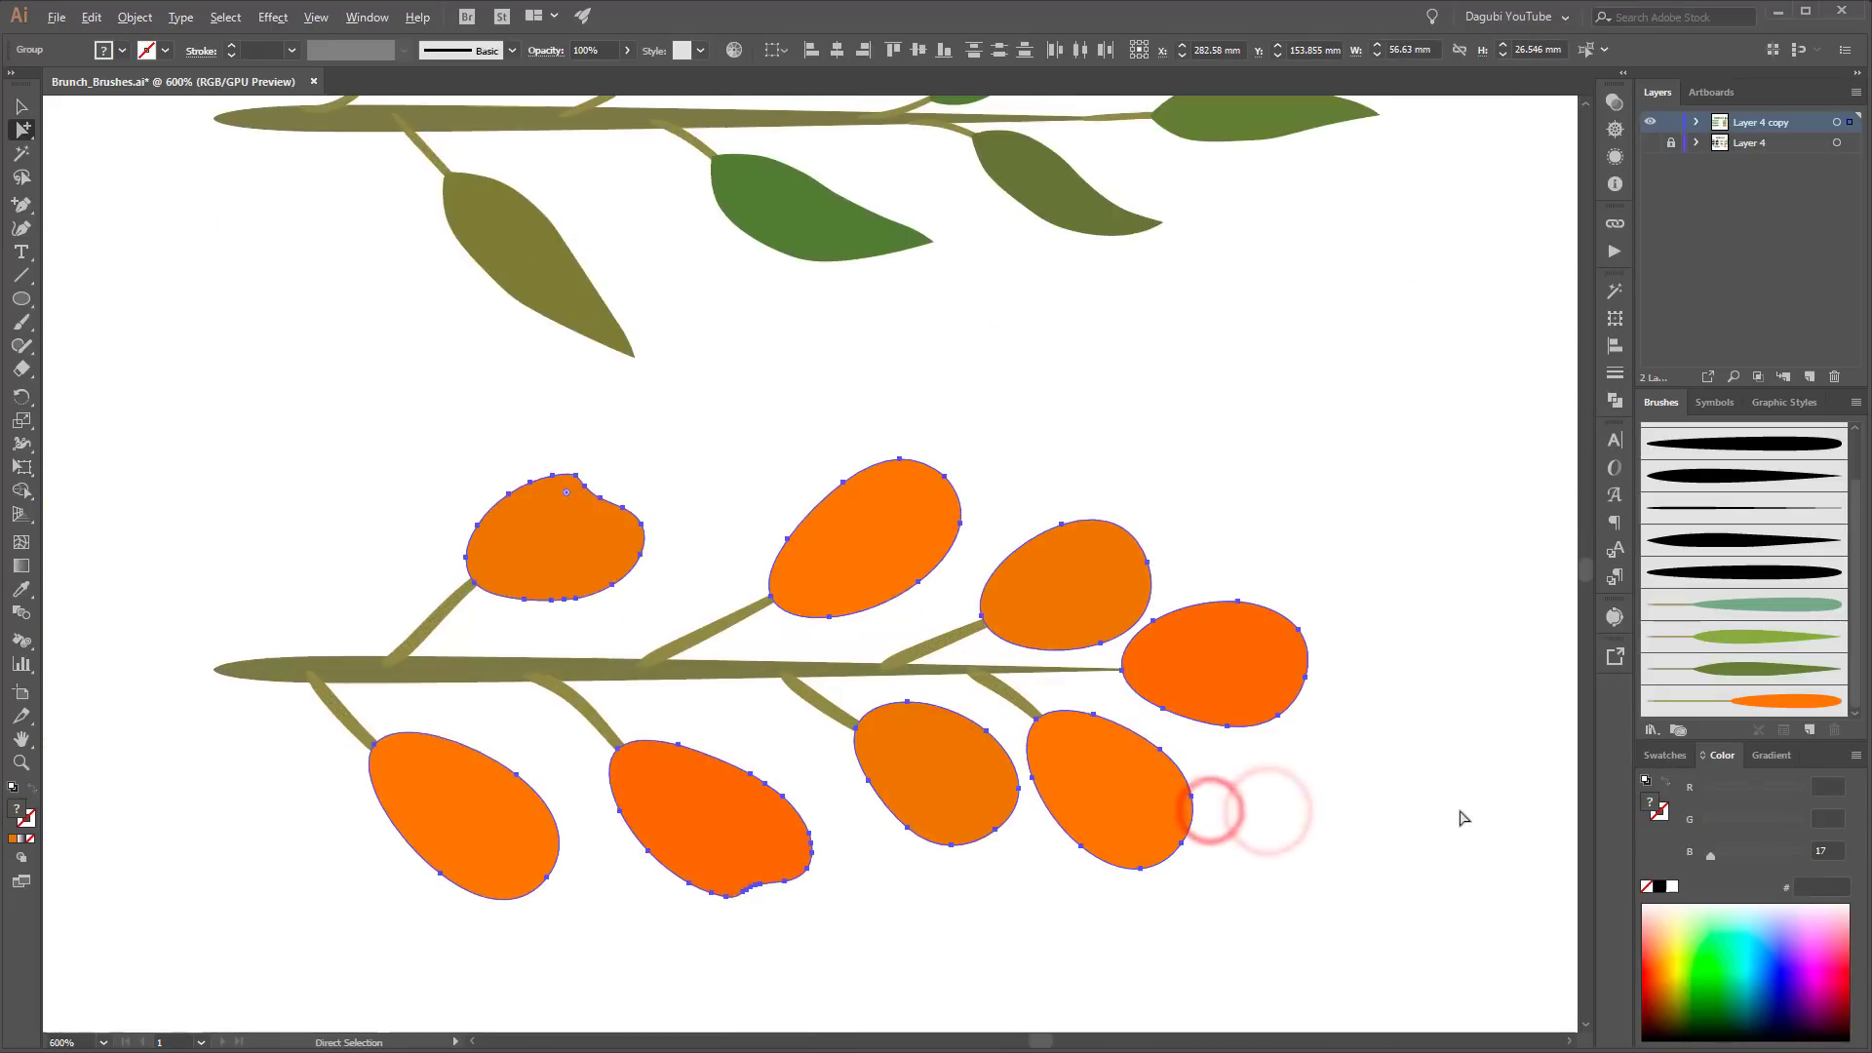
{"action": "left_click_drag", "start_coordinate": [1205, 583], "coordinate": [1190, 520]}
{"action": "left_click", "coordinate": [271, 16]}
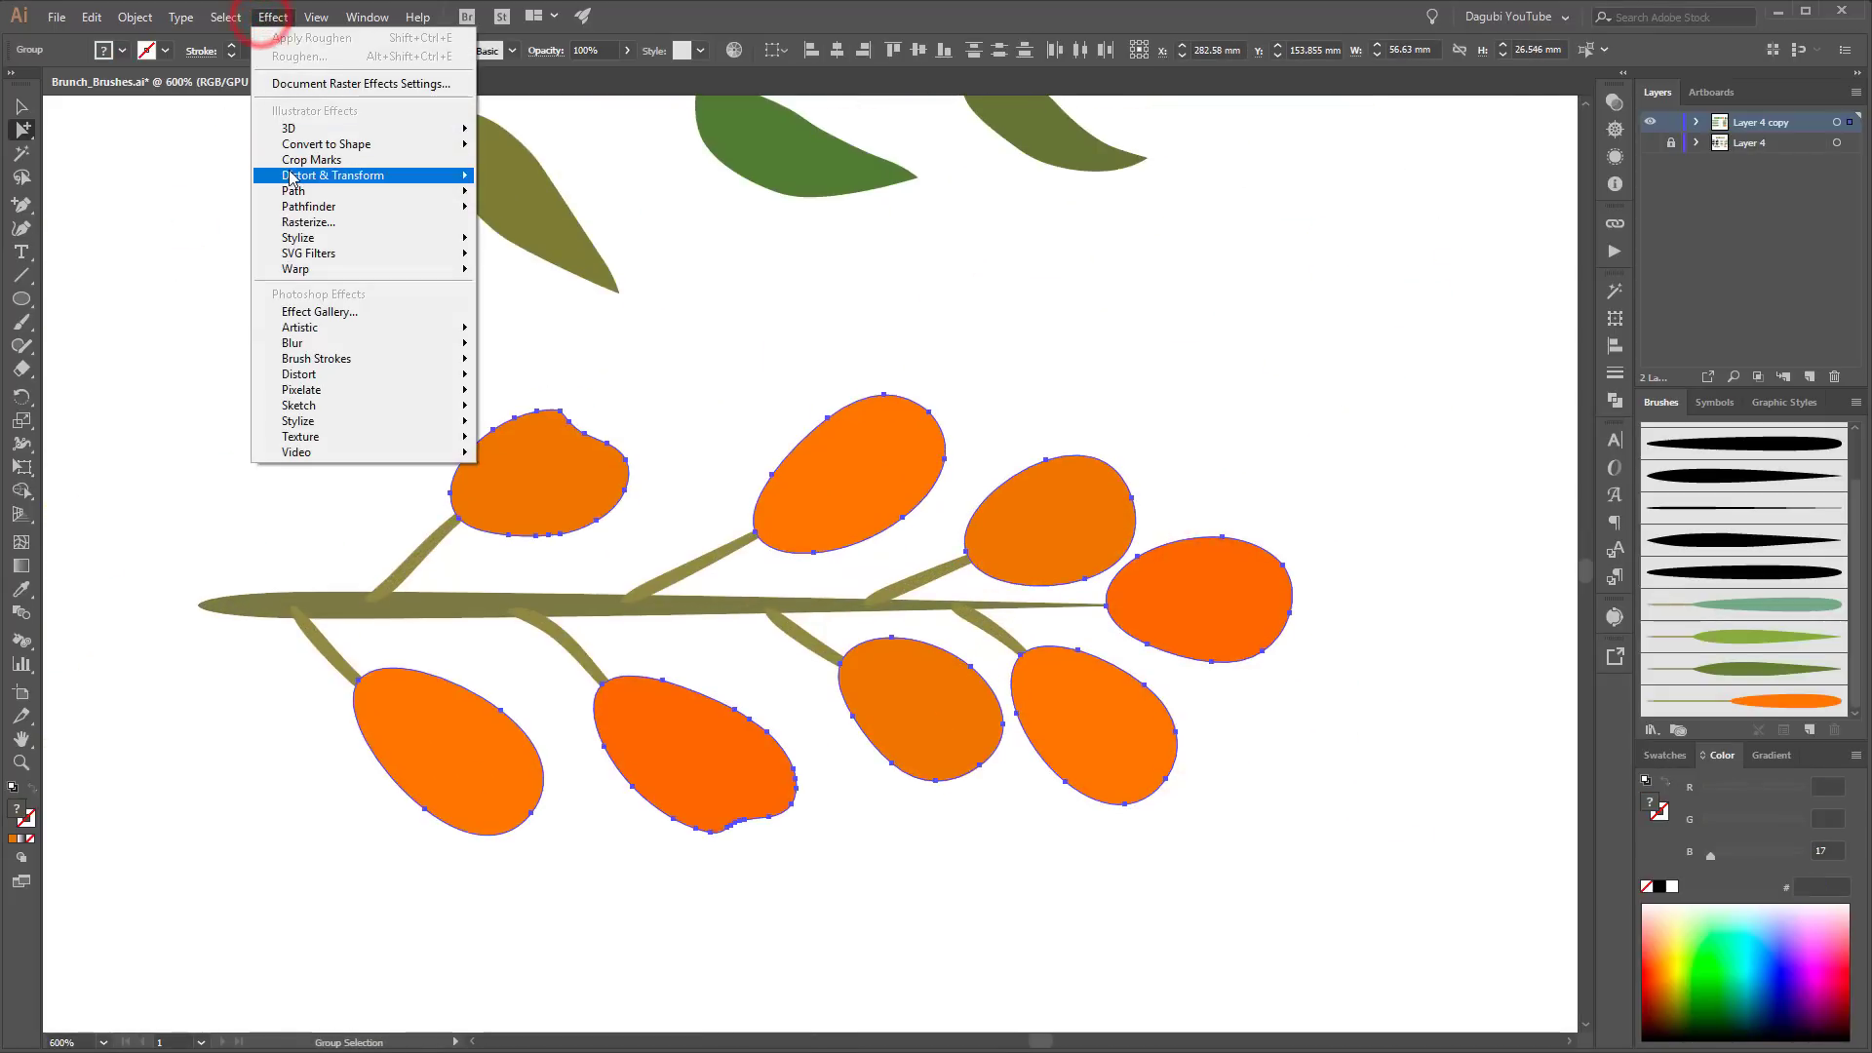
{"action": "mouse_move", "coordinate": [331, 176]}
{"action": "left_click", "coordinate": [167, 218]}
{"action": "left_click_drag", "start_coordinate": [426, 261], "coordinate": [1318, 135]}
{"action": "left_click", "coordinate": [1168, 388]}
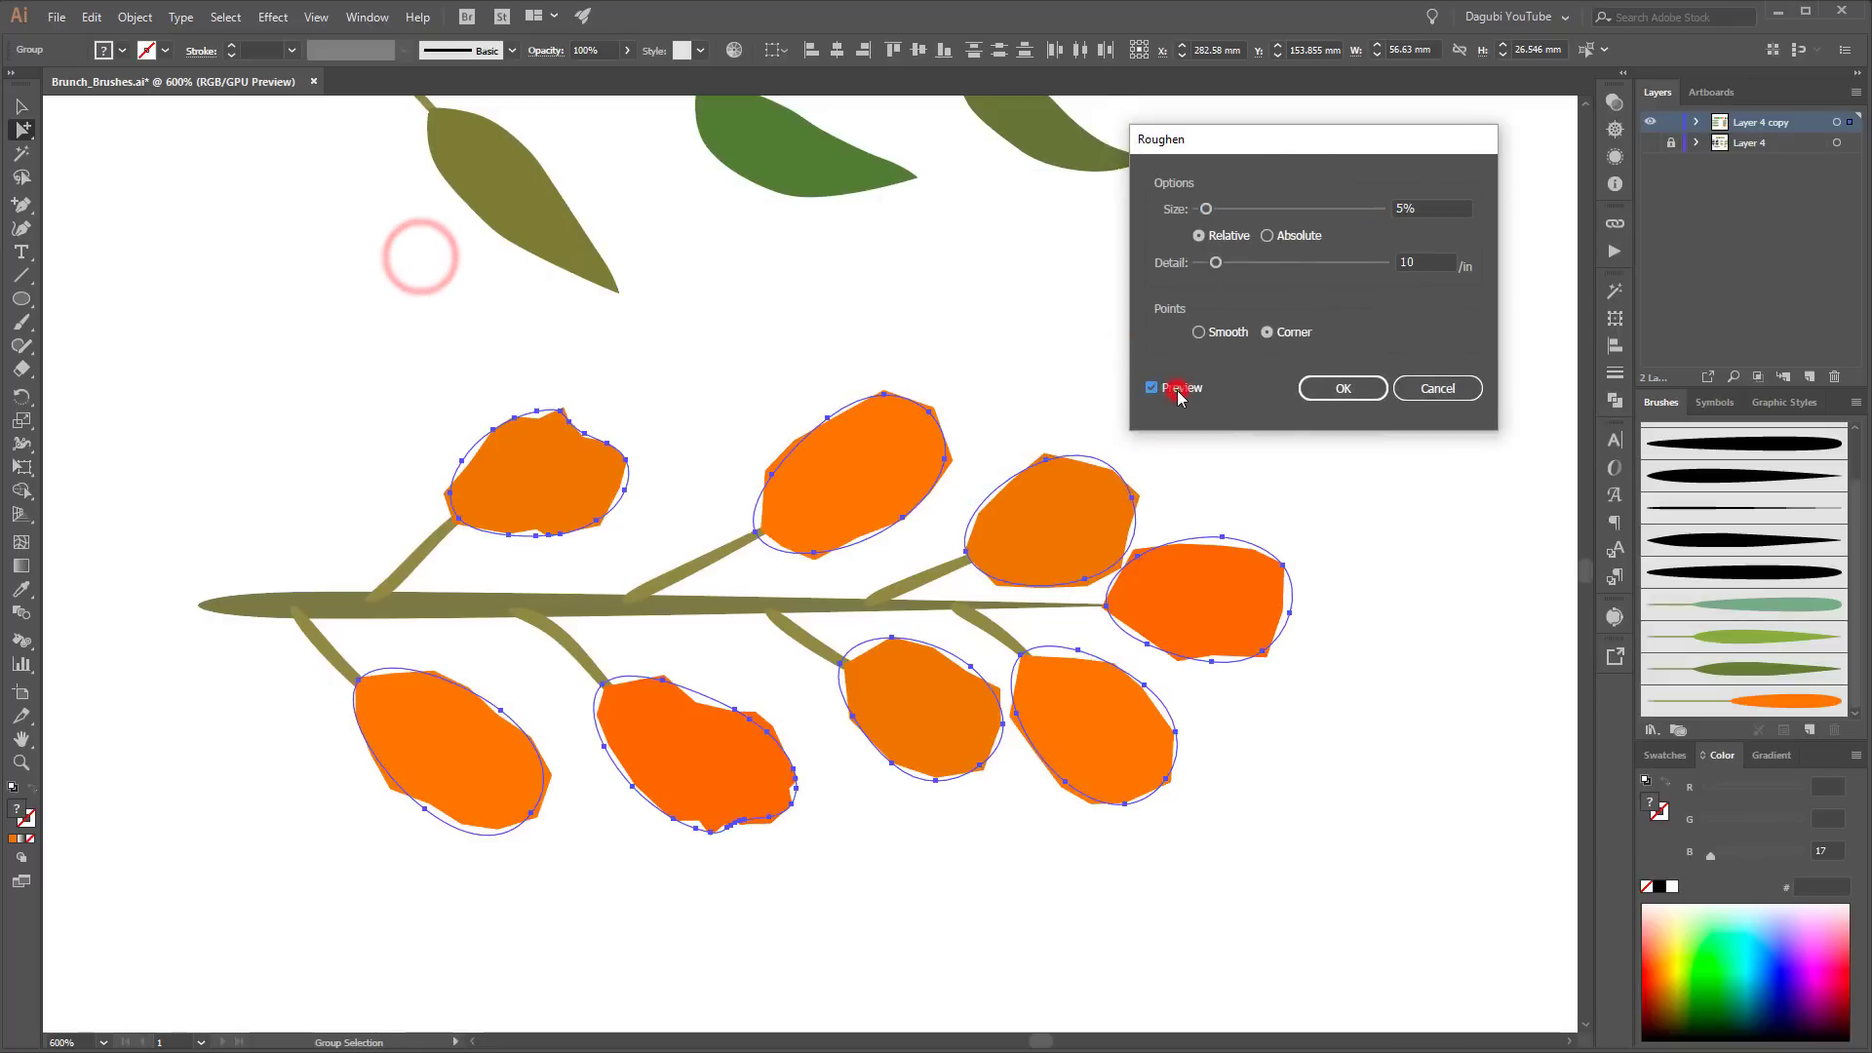
{"action": "left_click", "coordinate": [1212, 332]}
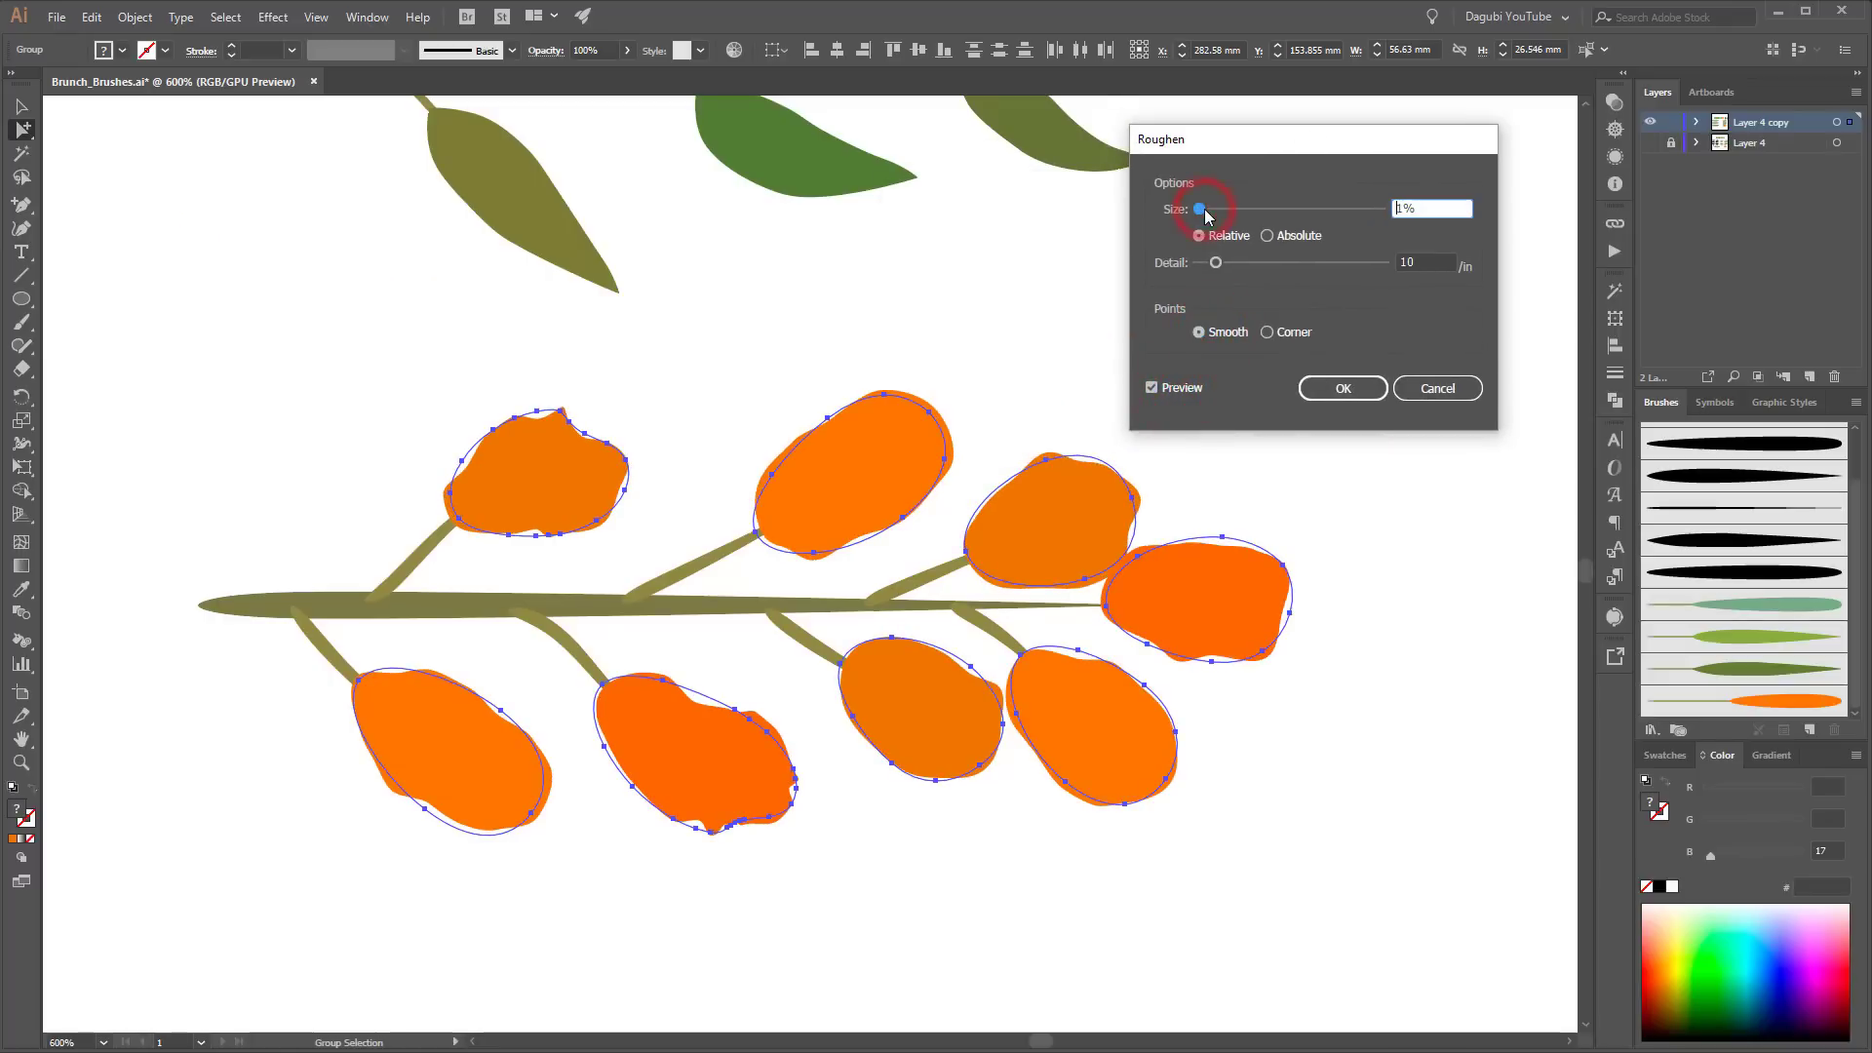
Step: Roughen the orange berries with a relative size of 2%, detail of 10/in and smooth points
{"action": "left_click_drag", "start_coordinate": [1216, 262], "coordinate": [1242, 265]}
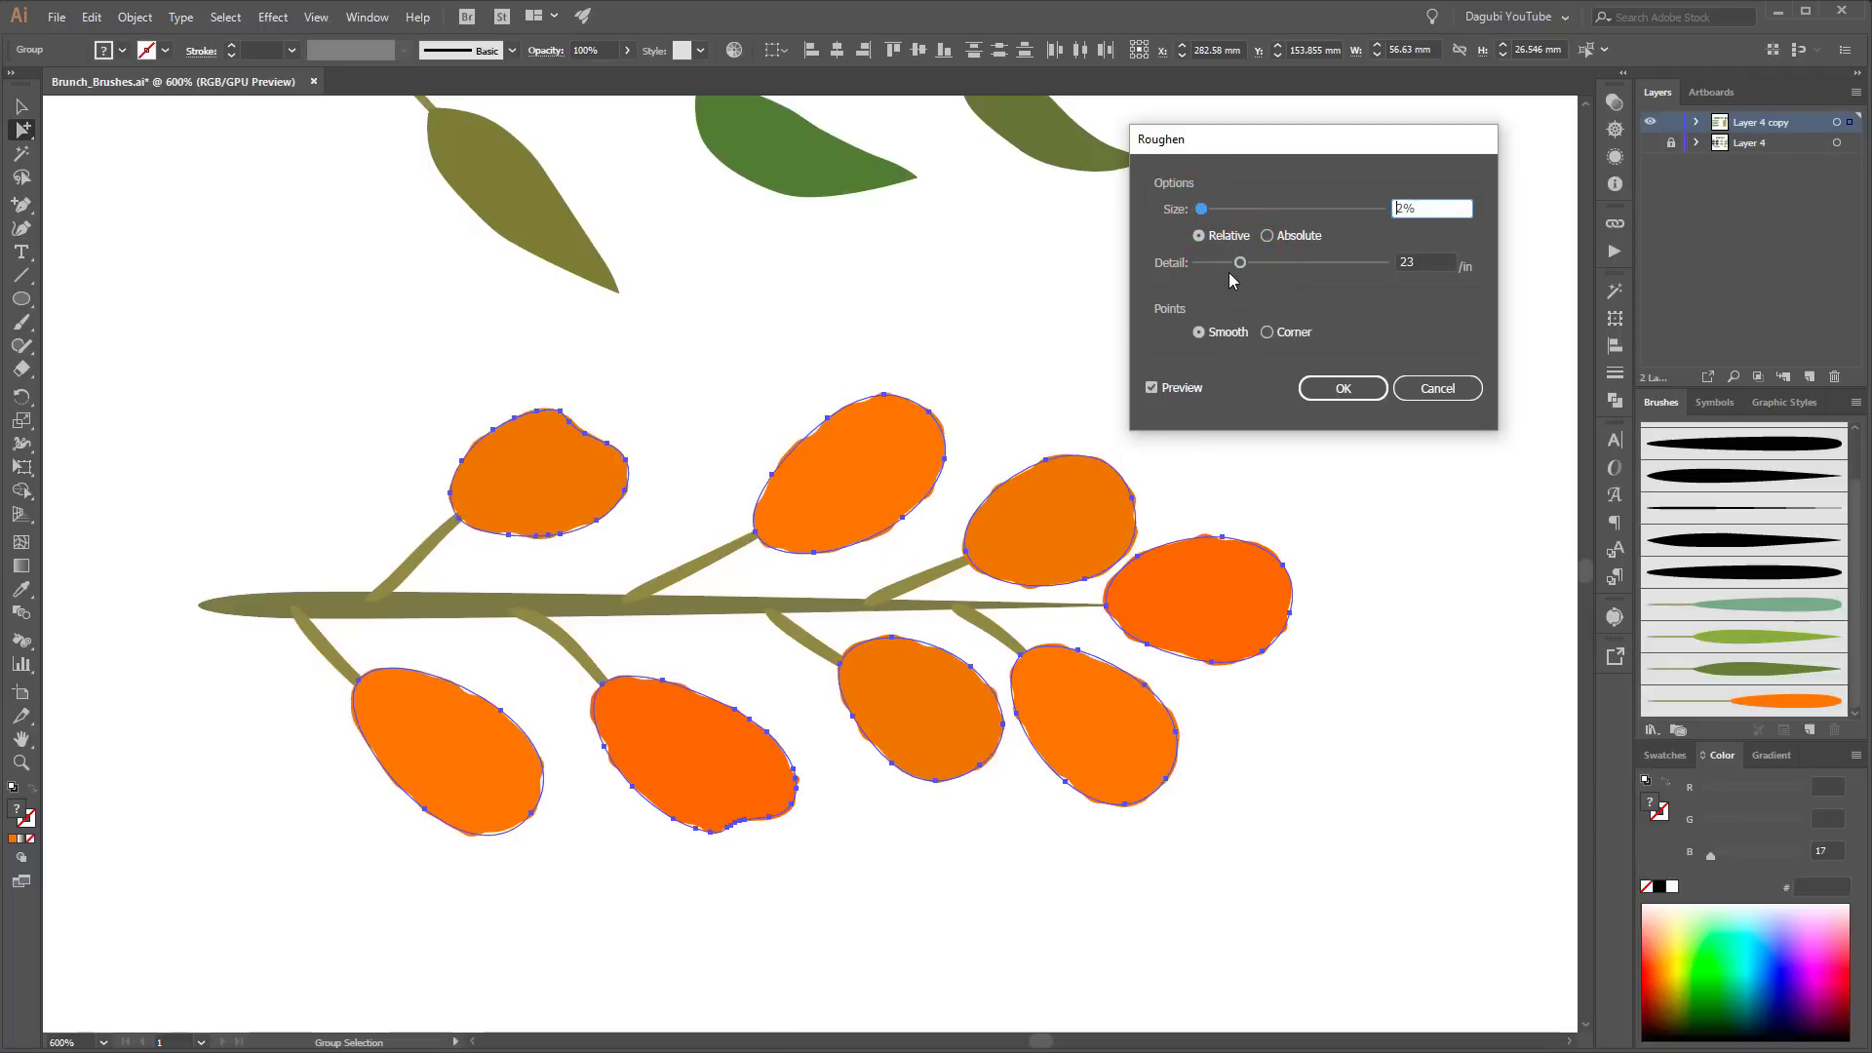
{"action": "left_click_drag", "start_coordinate": [1226, 270], "coordinate": [1218, 272]}
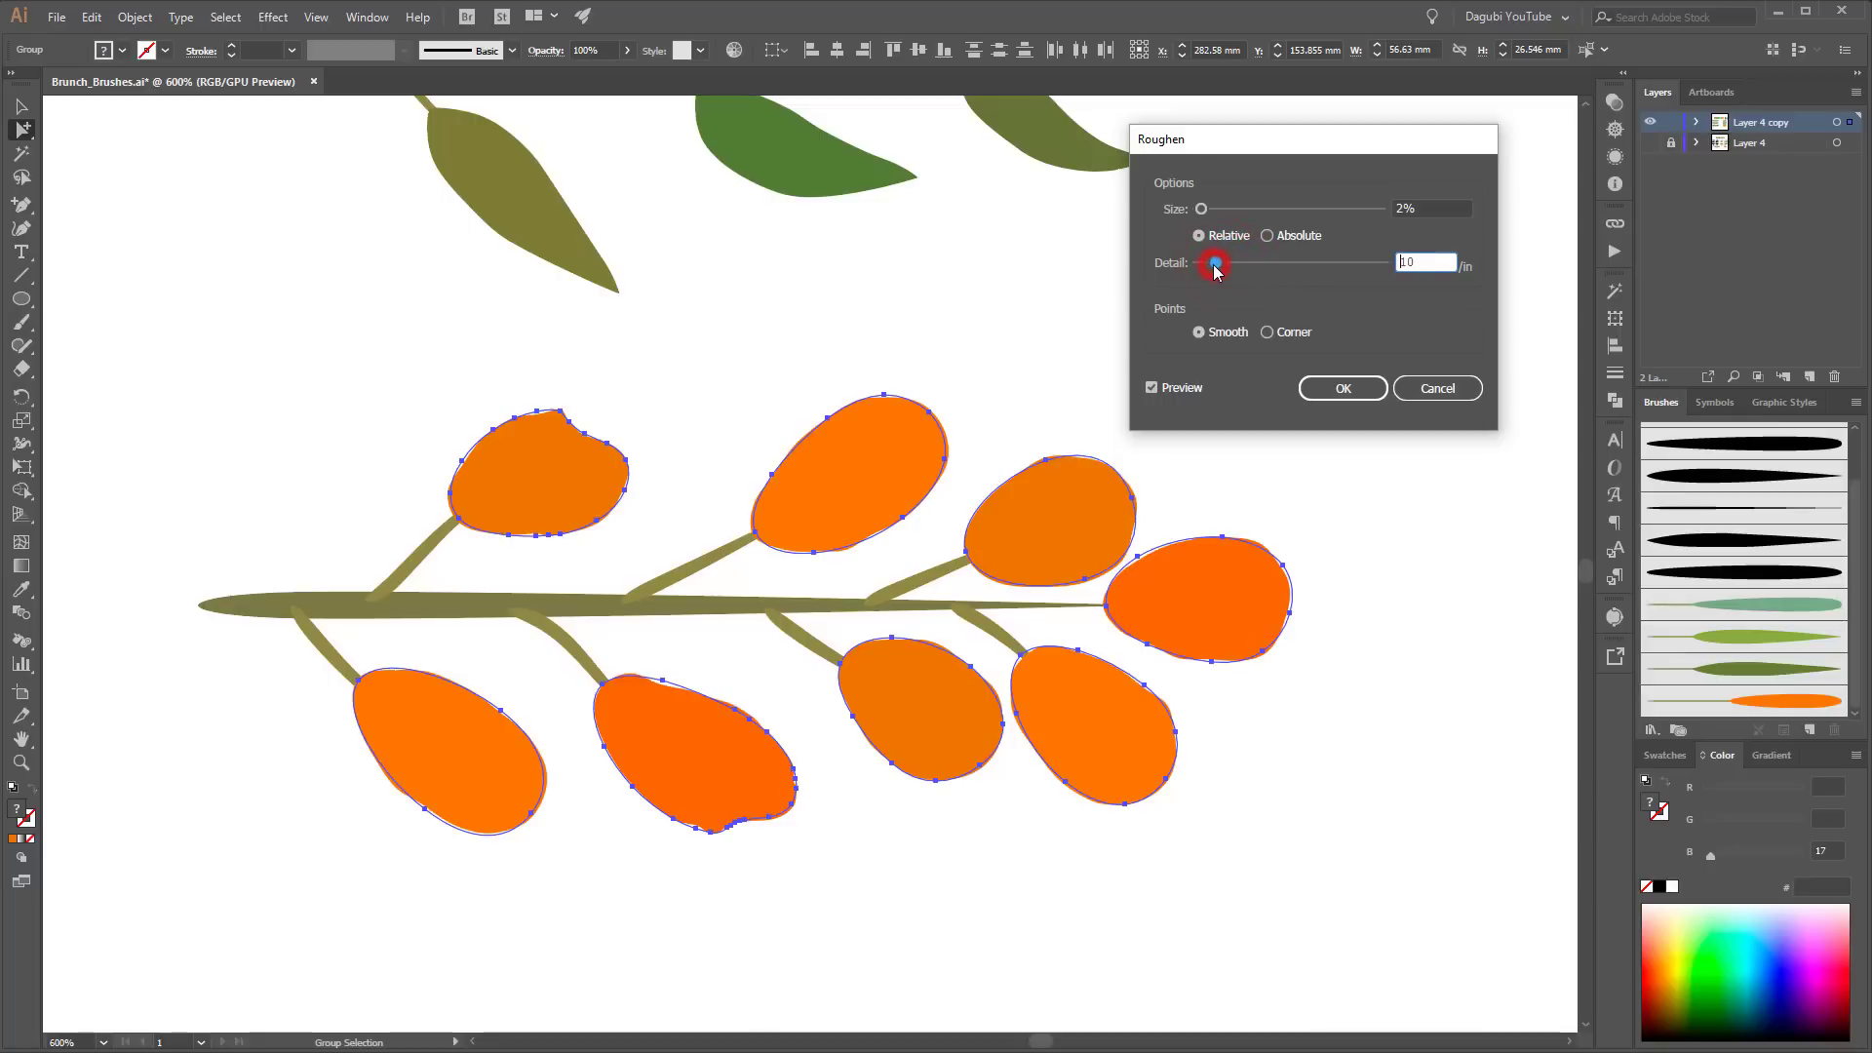
{"action": "left_click", "coordinate": [1322, 386]}
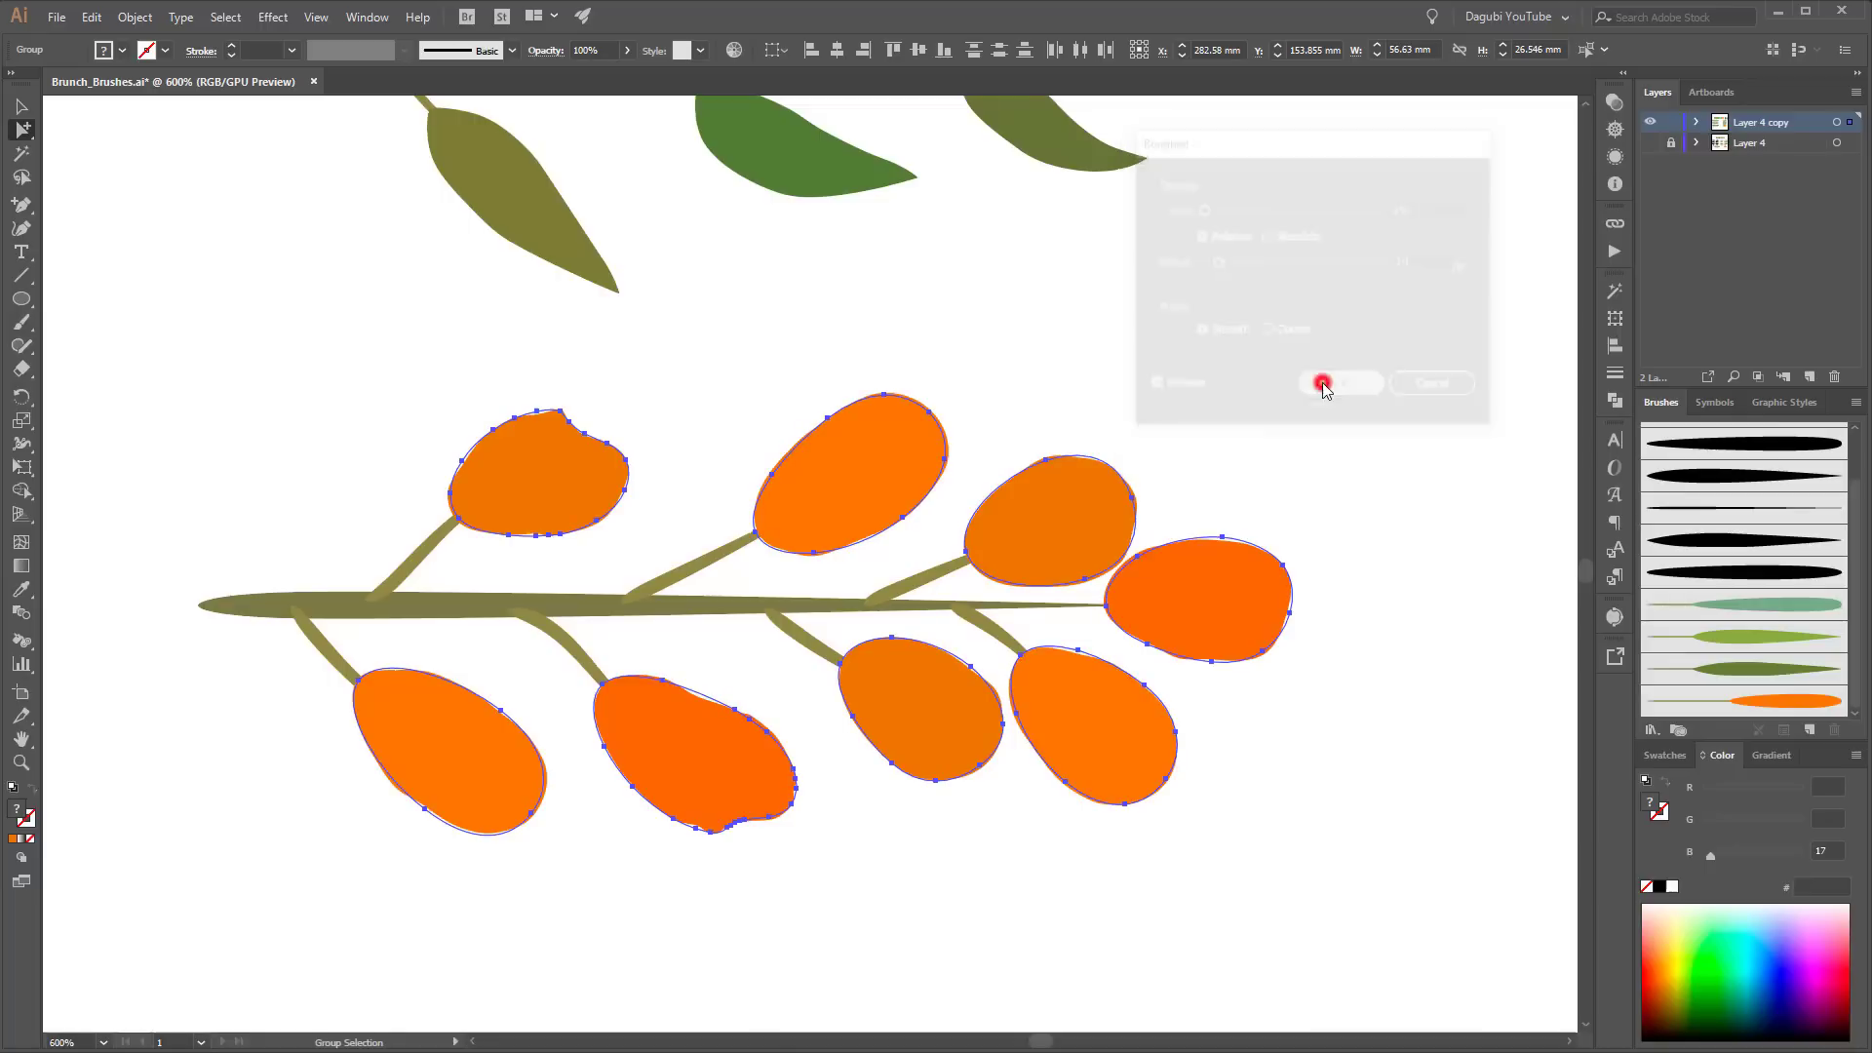
Step: Expand the appearance of the roughened orange berries and deselect them
{"action": "left_click", "coordinate": [153, 23]}
{"action": "left_click", "coordinate": [175, 246]}
{"action": "left_click", "coordinate": [1414, 418]}
{"action": "scroll", "coordinate": [1274, 426], "scroll_direction": "down", "scroll_amount": 2}
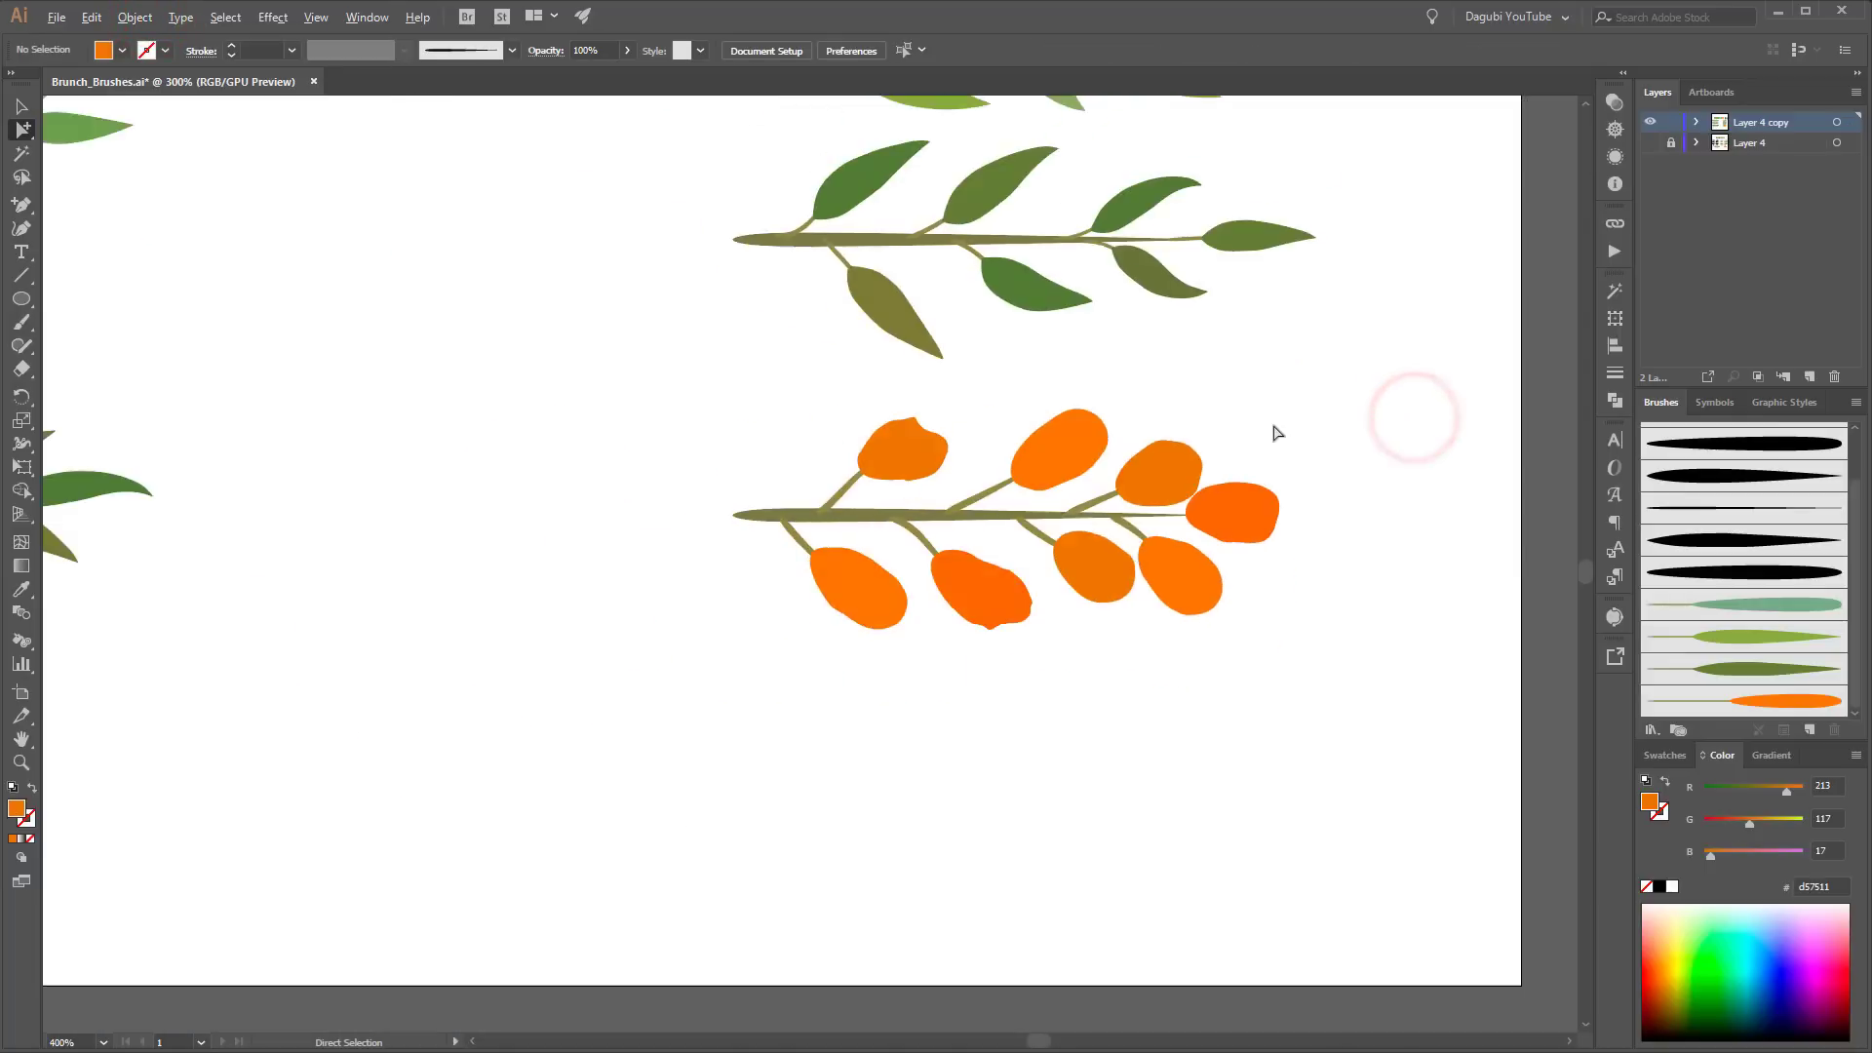
{"action": "scroll", "coordinate": [1316, 426], "scroll_direction": "down", "scroll_amount": 3}
{"action": "key", "text": "ctrl+0"}
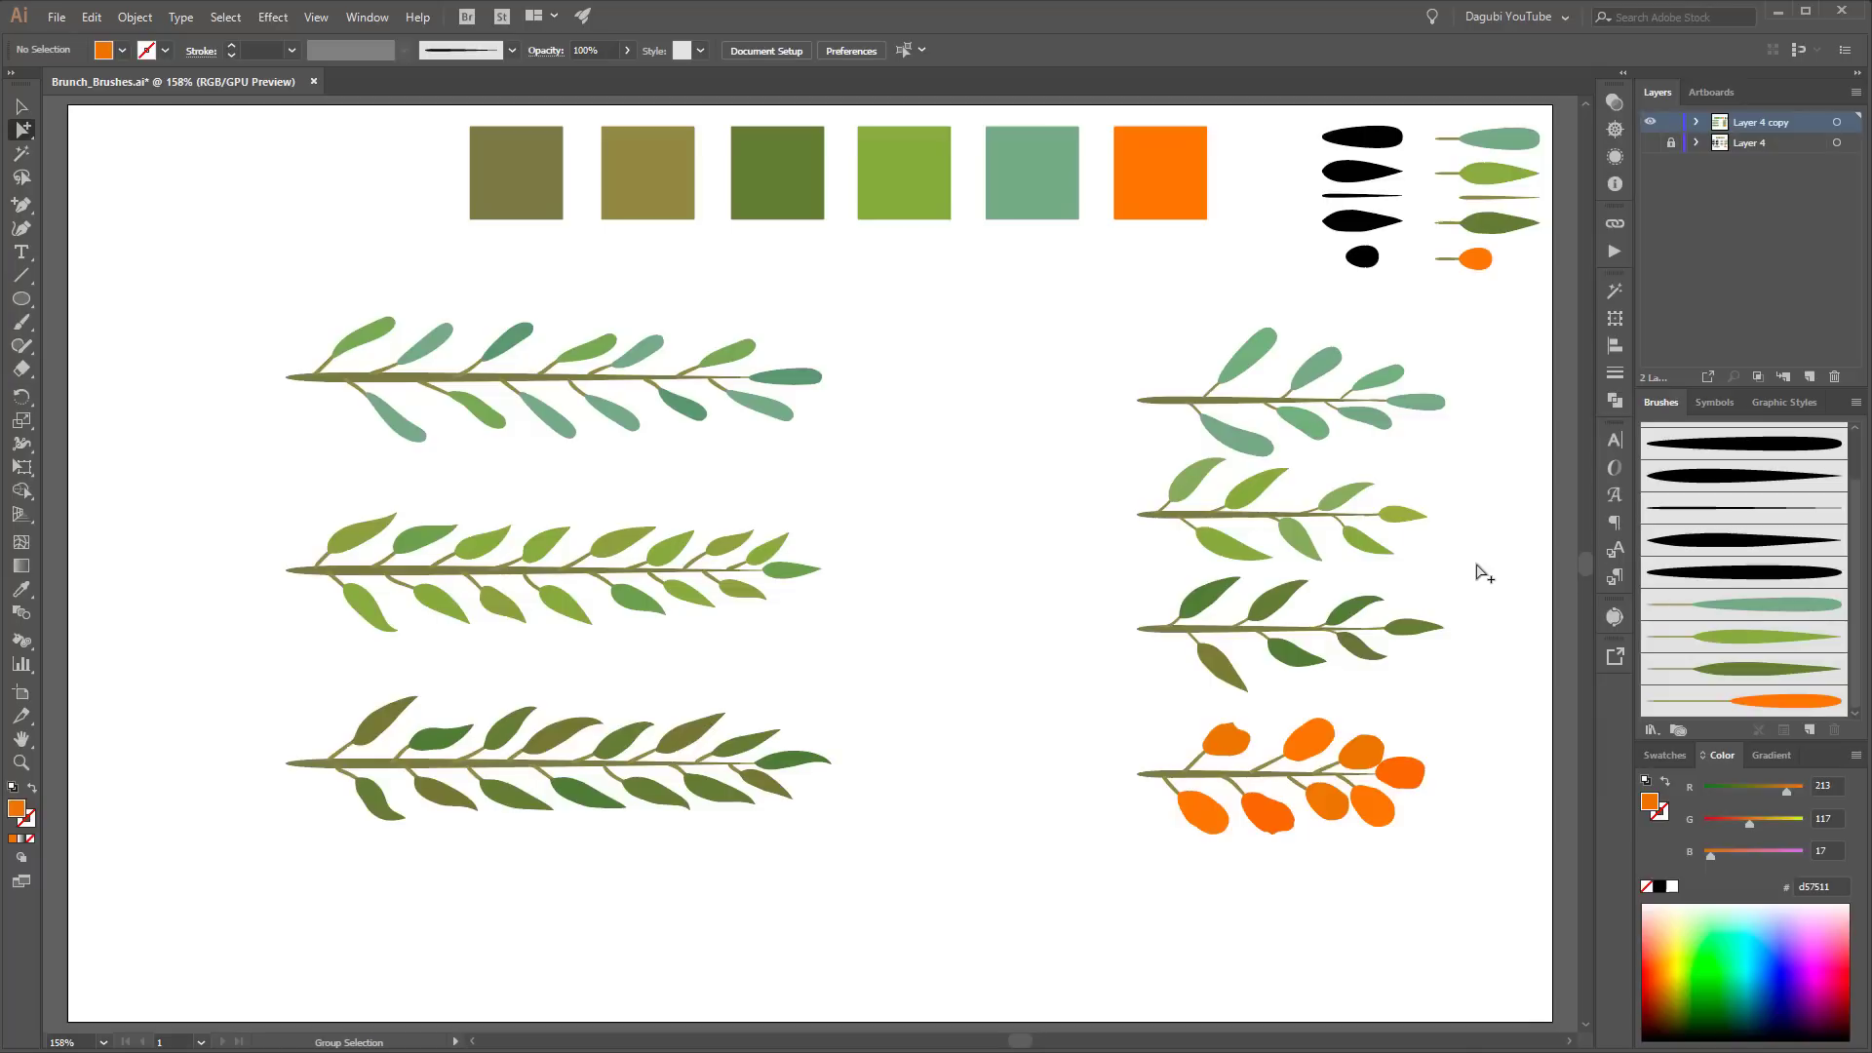
Step: Move the end berry of the orange branch slightly down and left so it sits centred on the stem tip
{"action": "left_click_drag", "start_coordinate": [1379, 777], "coordinate": [1570, 961]}
{"action": "left_click_drag", "start_coordinate": [1342, 824], "coordinate": [1400, 850]}
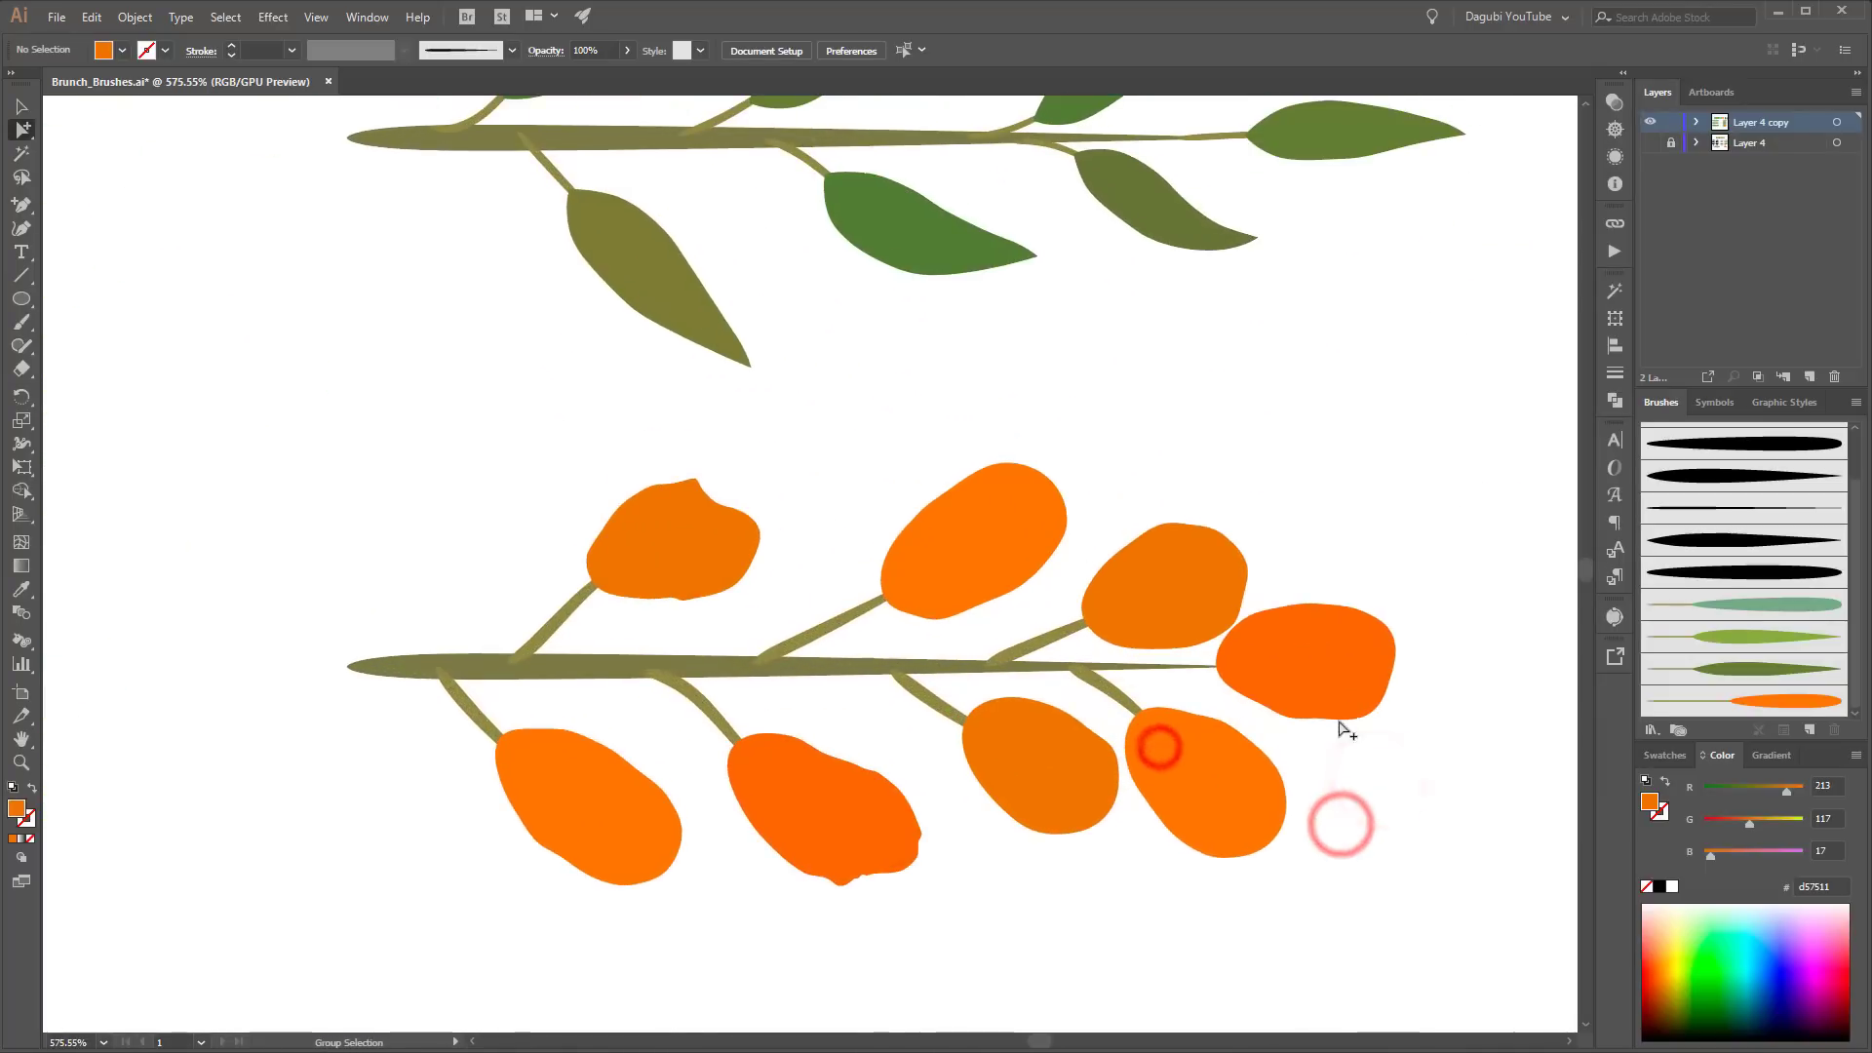
{"action": "left_click_drag", "start_coordinate": [1340, 702], "coordinate": [1342, 717]}
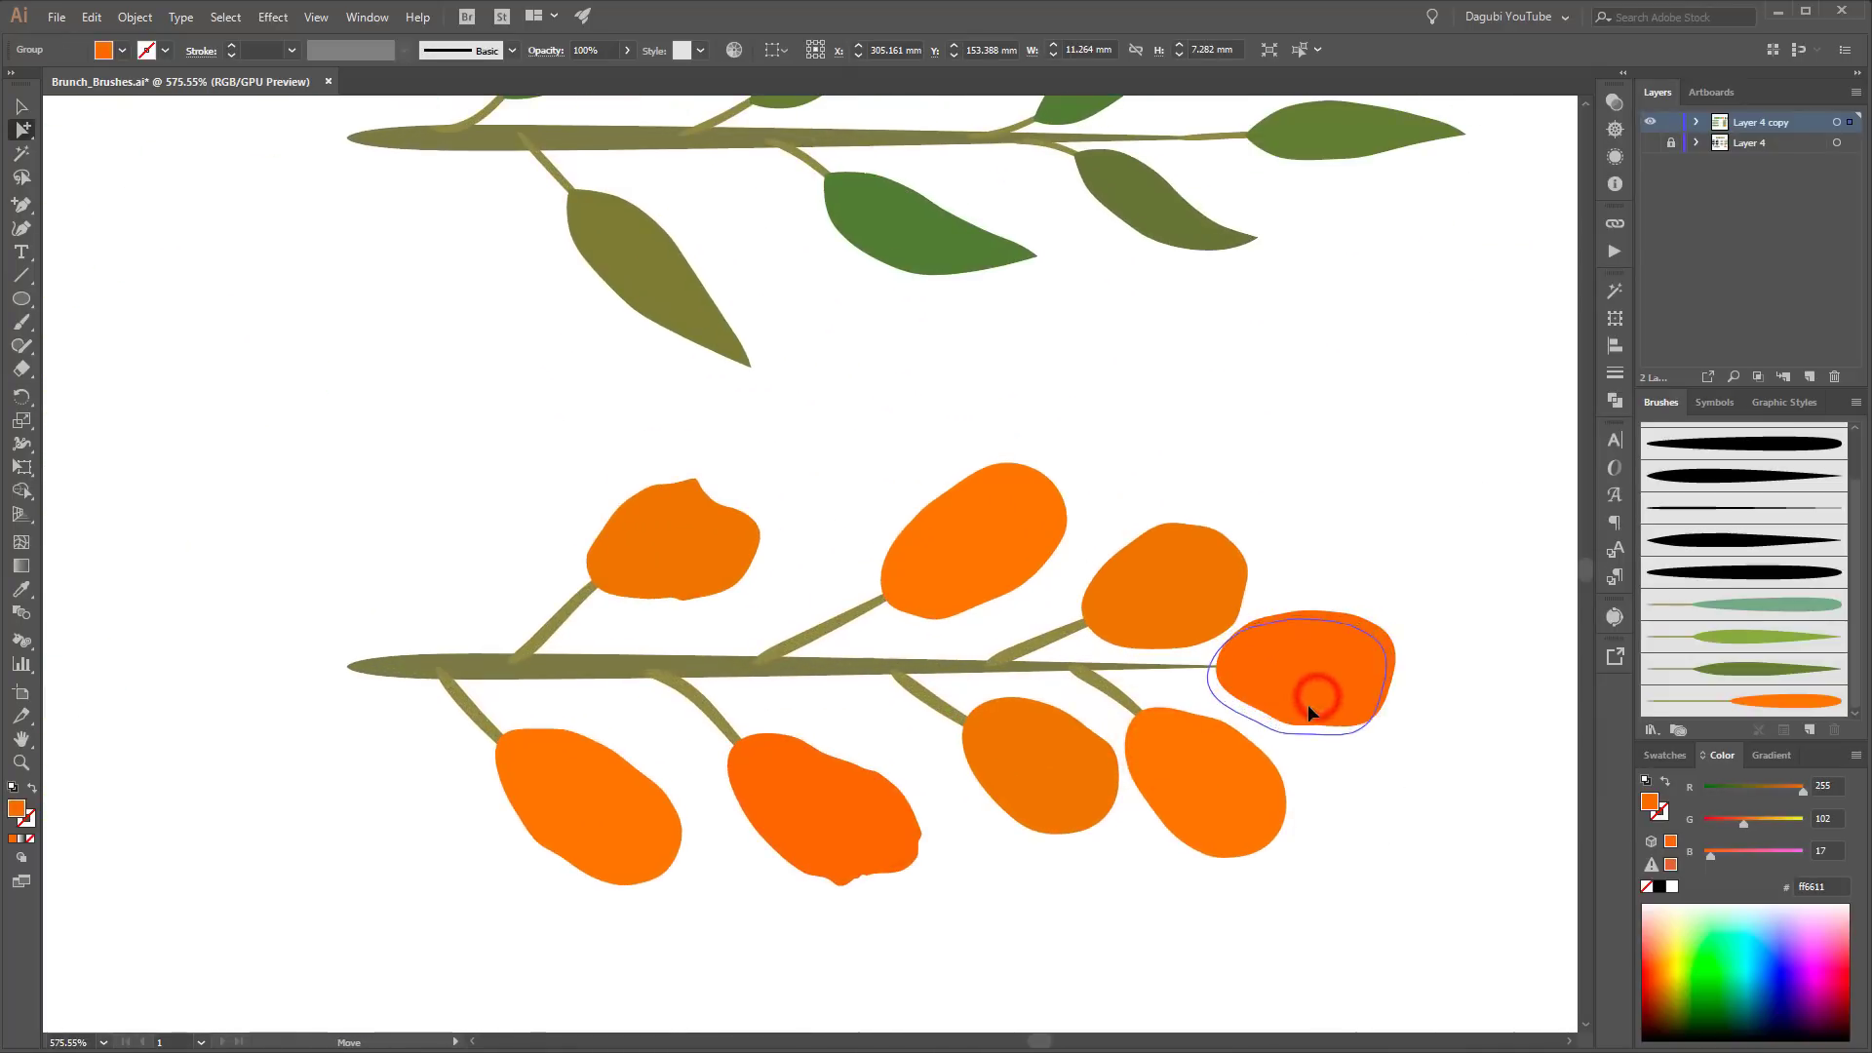
Step: Nudge the upper berry nearest the branch tip to the left together with its twig
{"action": "left_click", "coordinate": [1191, 611]}
{"action": "left_click", "coordinate": [1061, 639], "text": "shift"}
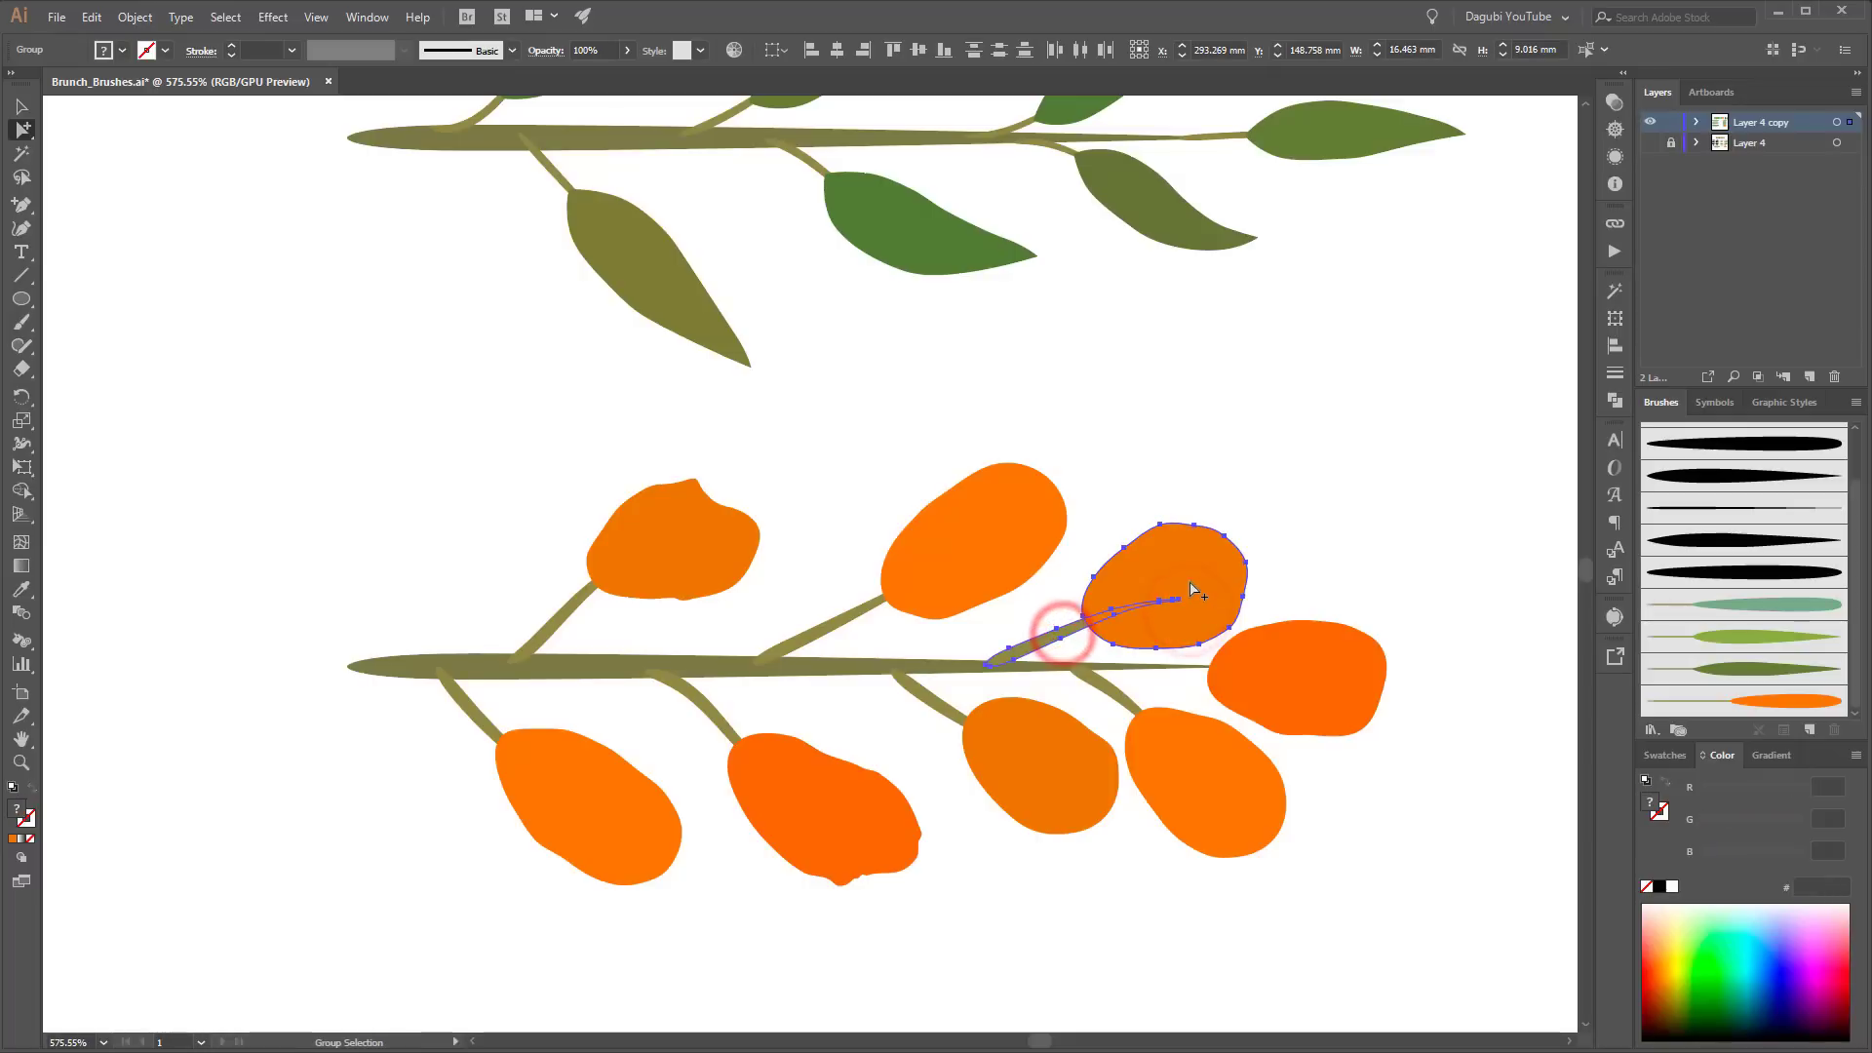
{"action": "key", "text": "Left"}
{"action": "key", "text": "Left"}
{"action": "key", "text": "Left"}
Step: Nudge the third lower berry of the orange branch to the left together with its twig
{"action": "left_click_drag", "start_coordinate": [938, 750], "coordinate": [985, 719]}
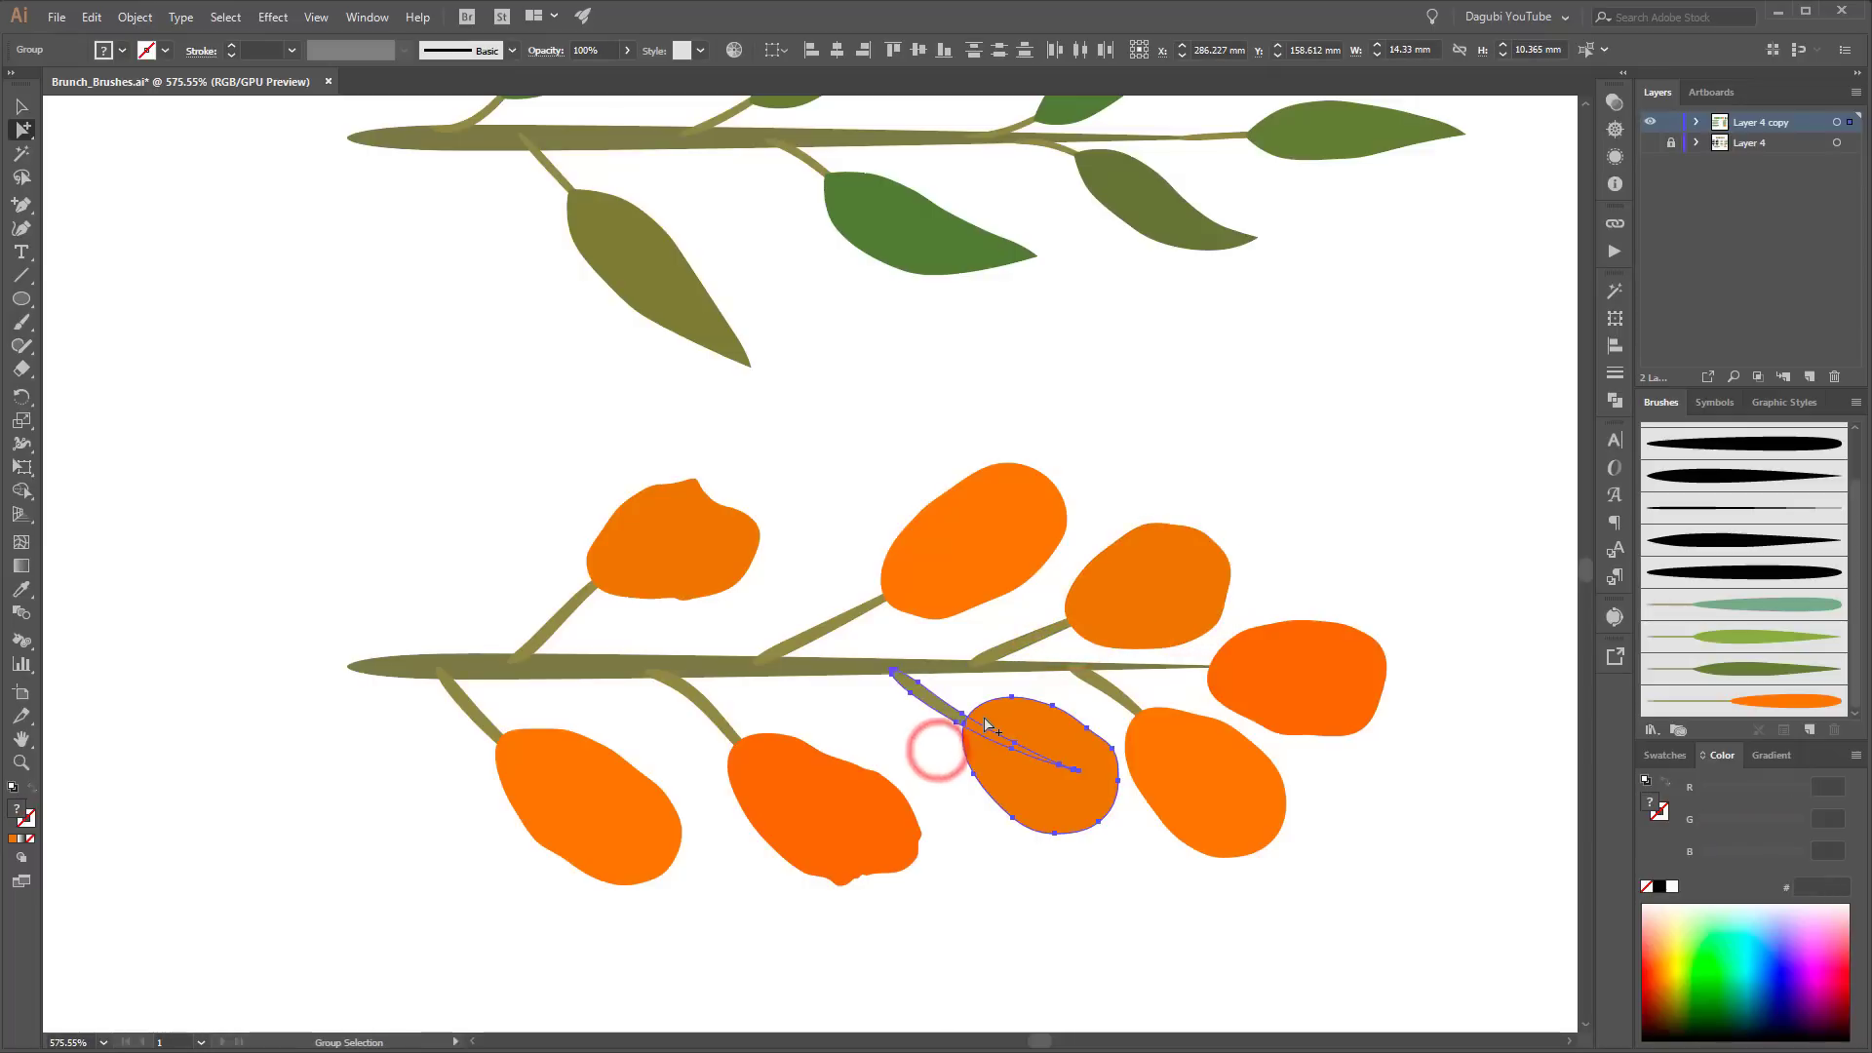
{"action": "key", "text": "Left"}
{"action": "key", "text": "Left"}
{"action": "key", "text": "Left"}
{"action": "key", "text": "Left"}
{"action": "key", "text": "Left"}
{"action": "left_click", "coordinate": [1333, 440]}
{"action": "key", "text": "ctrl+0"}
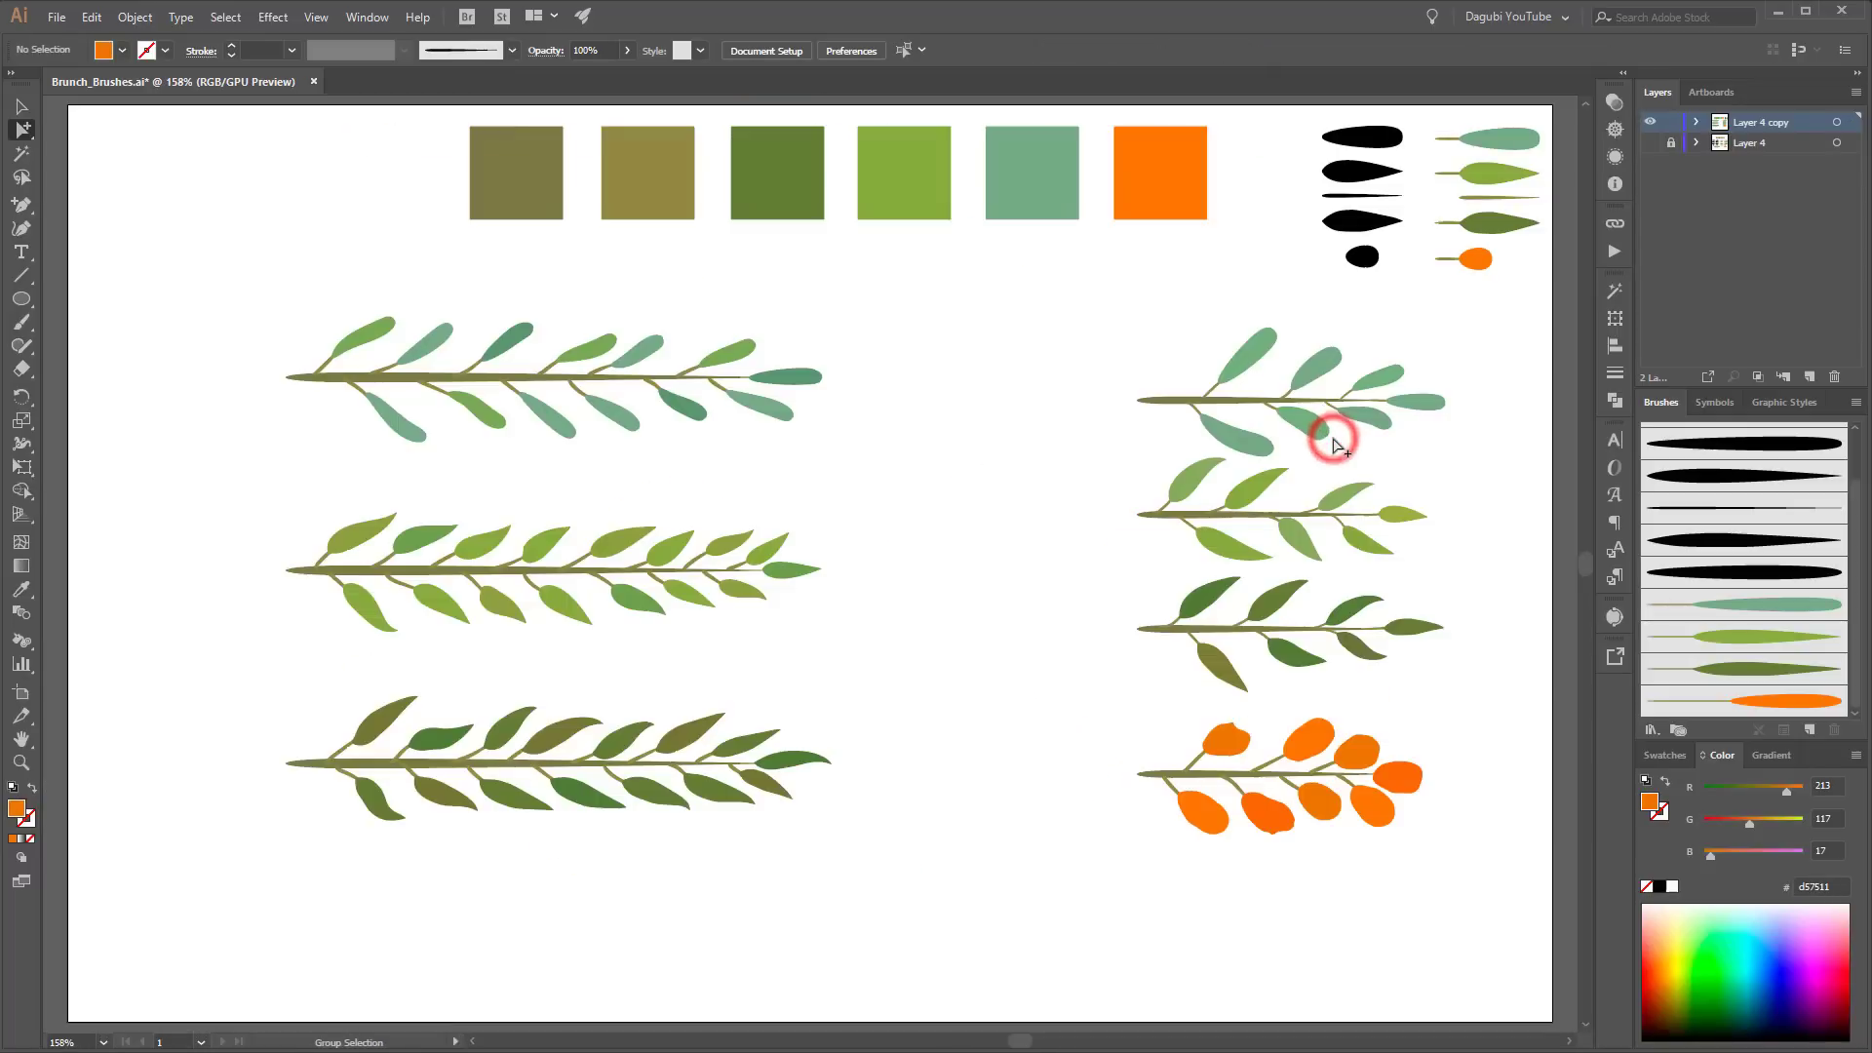
Step: Group the artwork of each of the three long leafy branches as a separate group
{"action": "left_click_drag", "start_coordinate": [224, 288], "coordinate": [865, 448]}
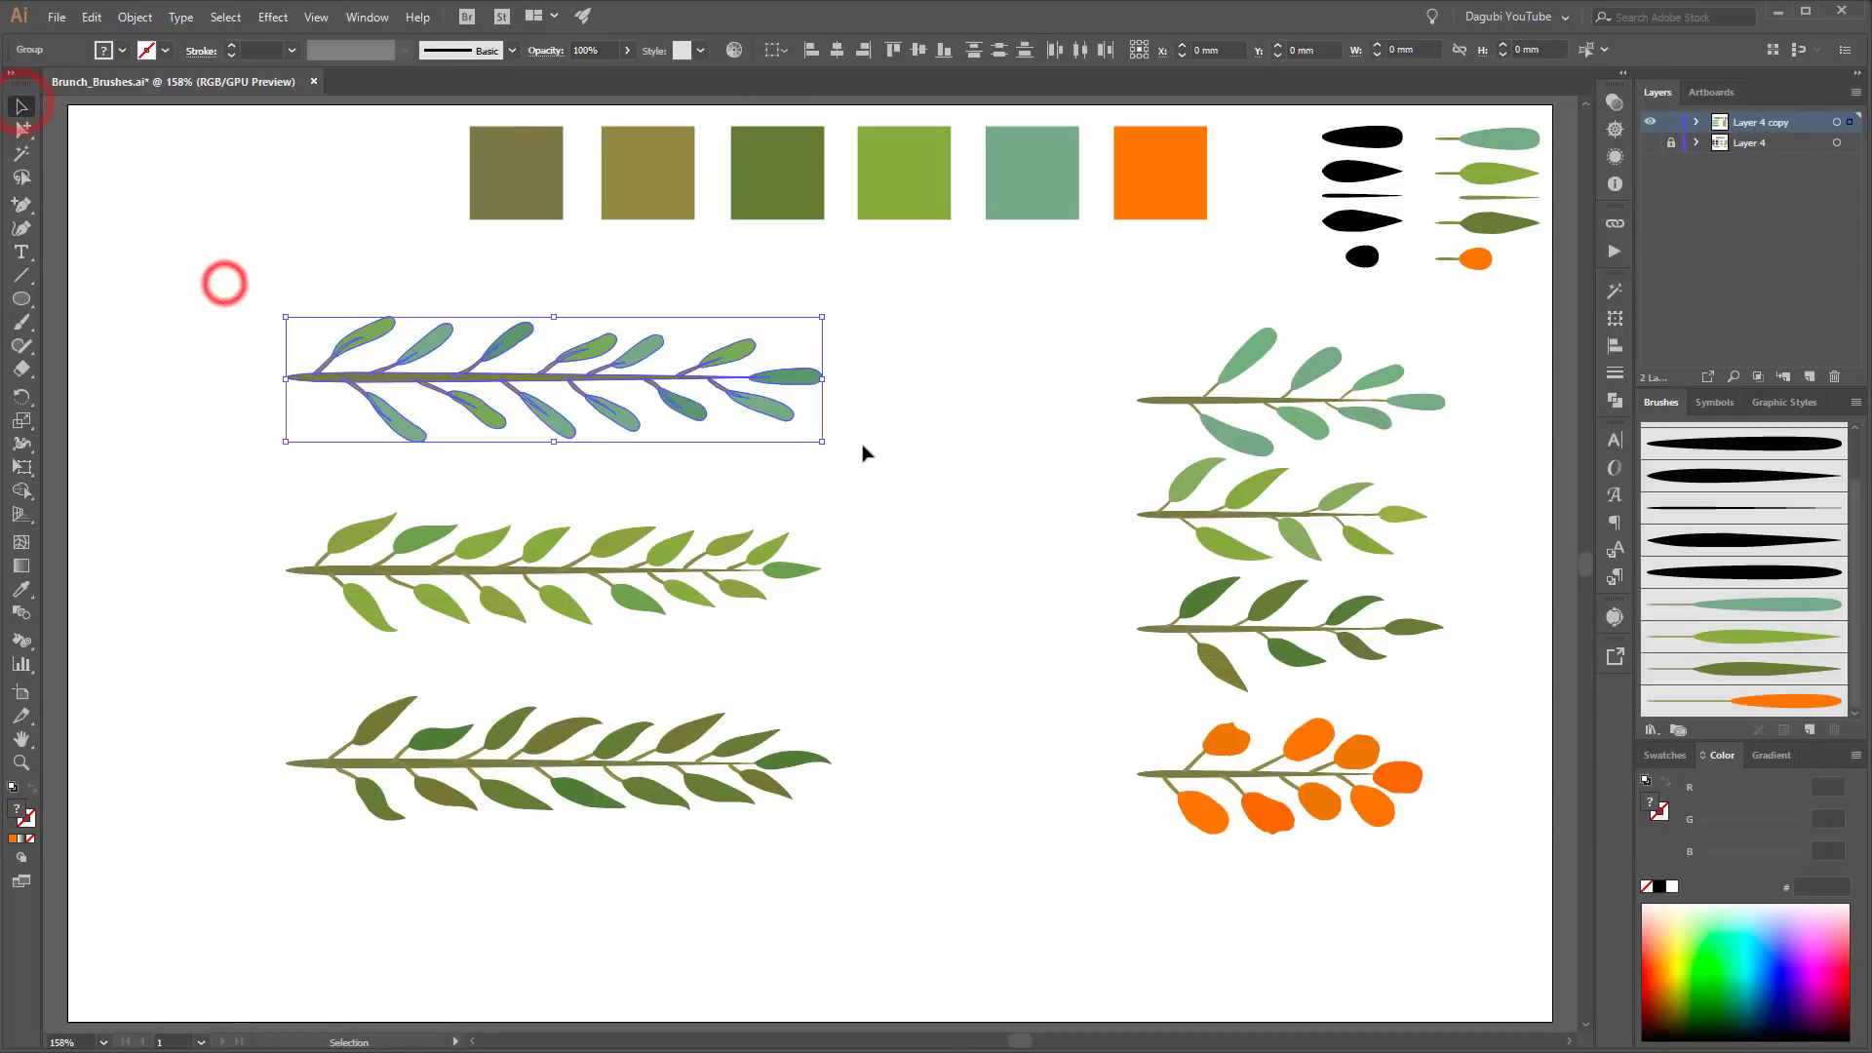
{"action": "left_click", "coordinate": [135, 16]}
{"action": "left_click", "coordinate": [164, 85]}
{"action": "left_click_drag", "start_coordinate": [221, 506], "coordinate": [898, 640]}
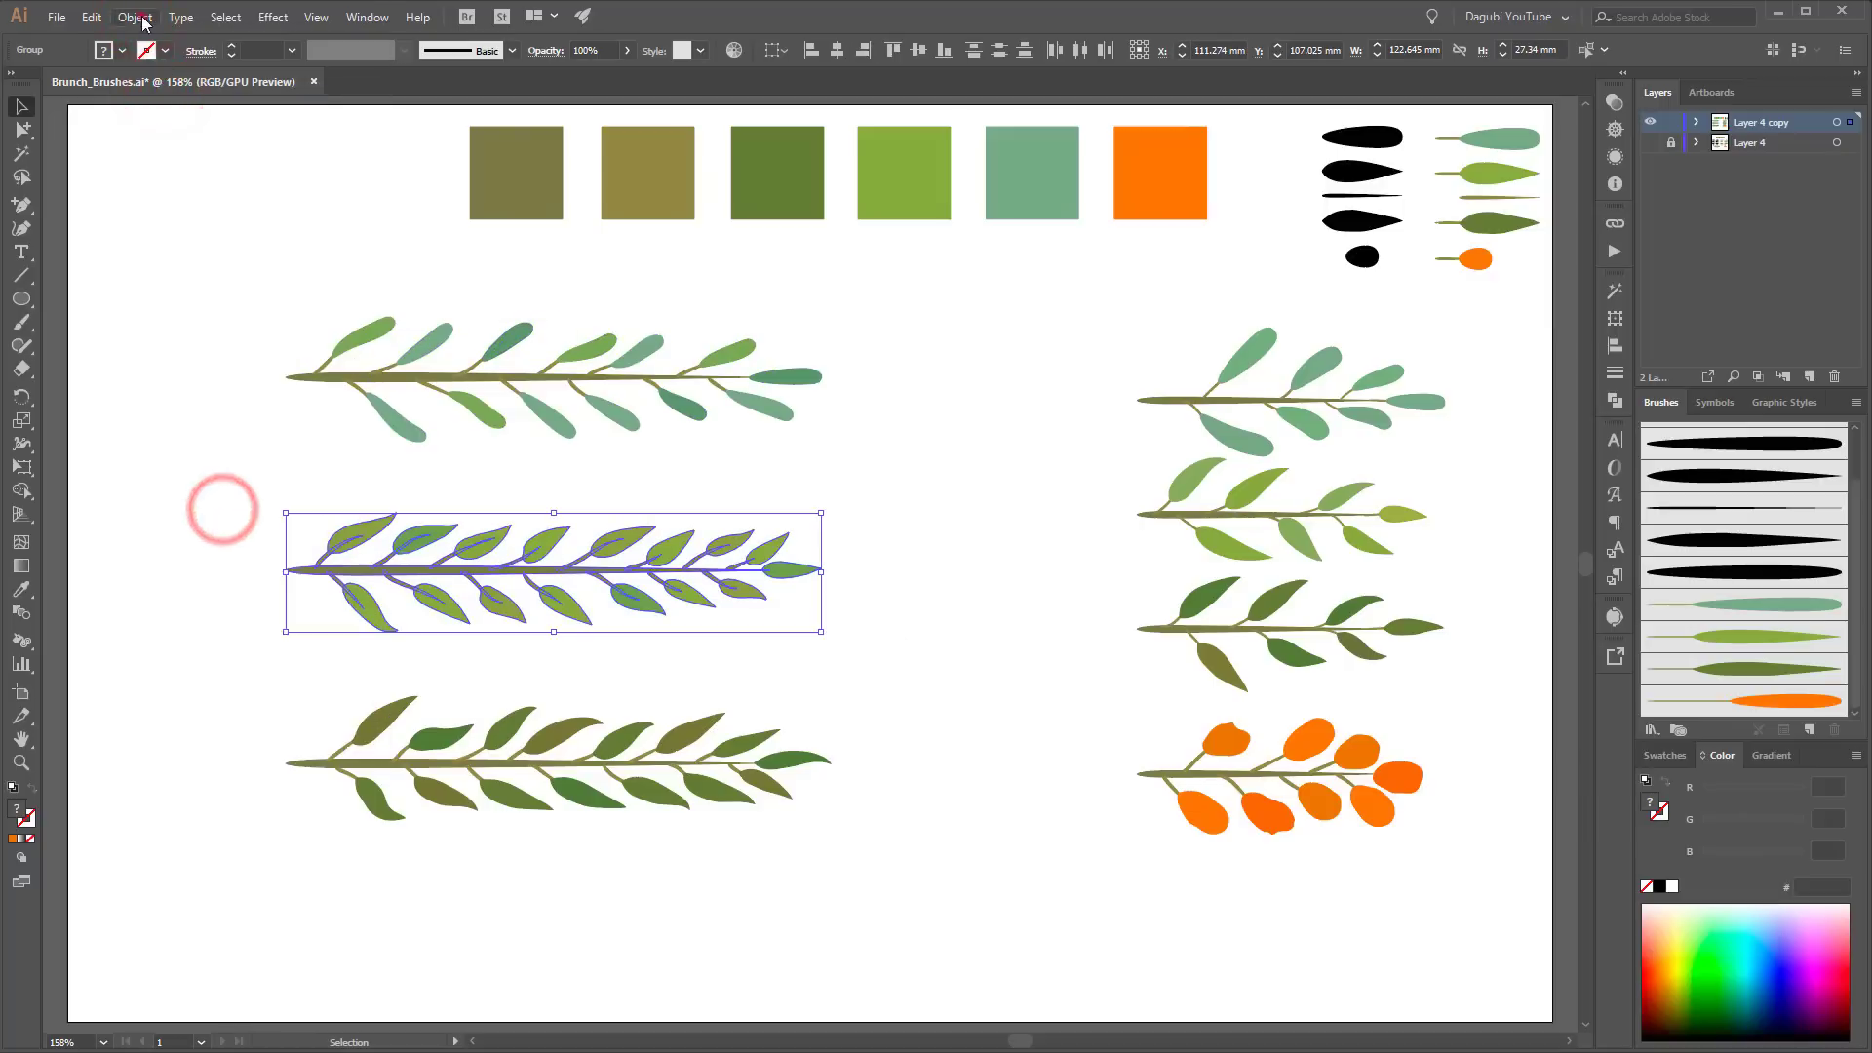
{"action": "left_click", "coordinate": [134, 16]}
{"action": "left_click", "coordinate": [158, 87]}
{"action": "left_click_drag", "start_coordinate": [250, 696], "coordinate": [894, 828]}
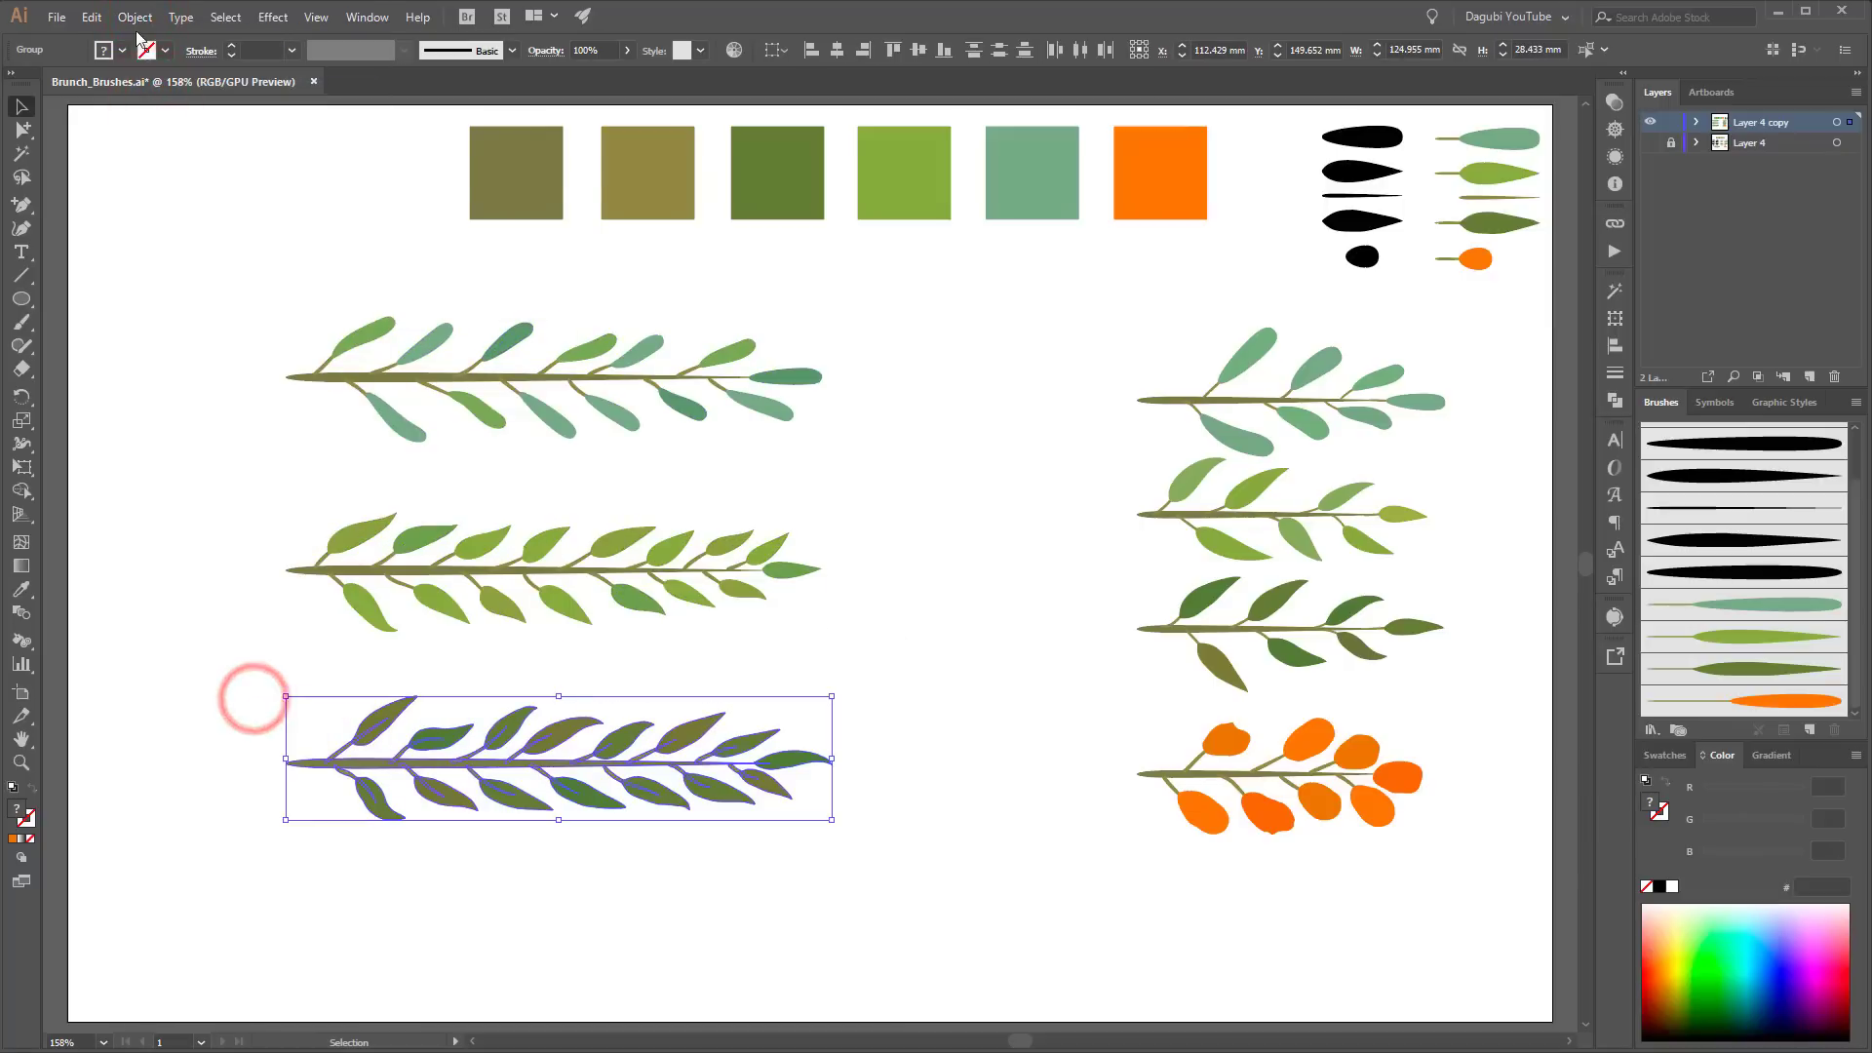
{"action": "left_click", "coordinate": [135, 17]}
{"action": "left_click", "coordinate": [158, 88]}
Step: Group the artwork of each of the three short leafy branches as a separate group
{"action": "left_click_drag", "start_coordinate": [1046, 314], "coordinate": [1474, 437]}
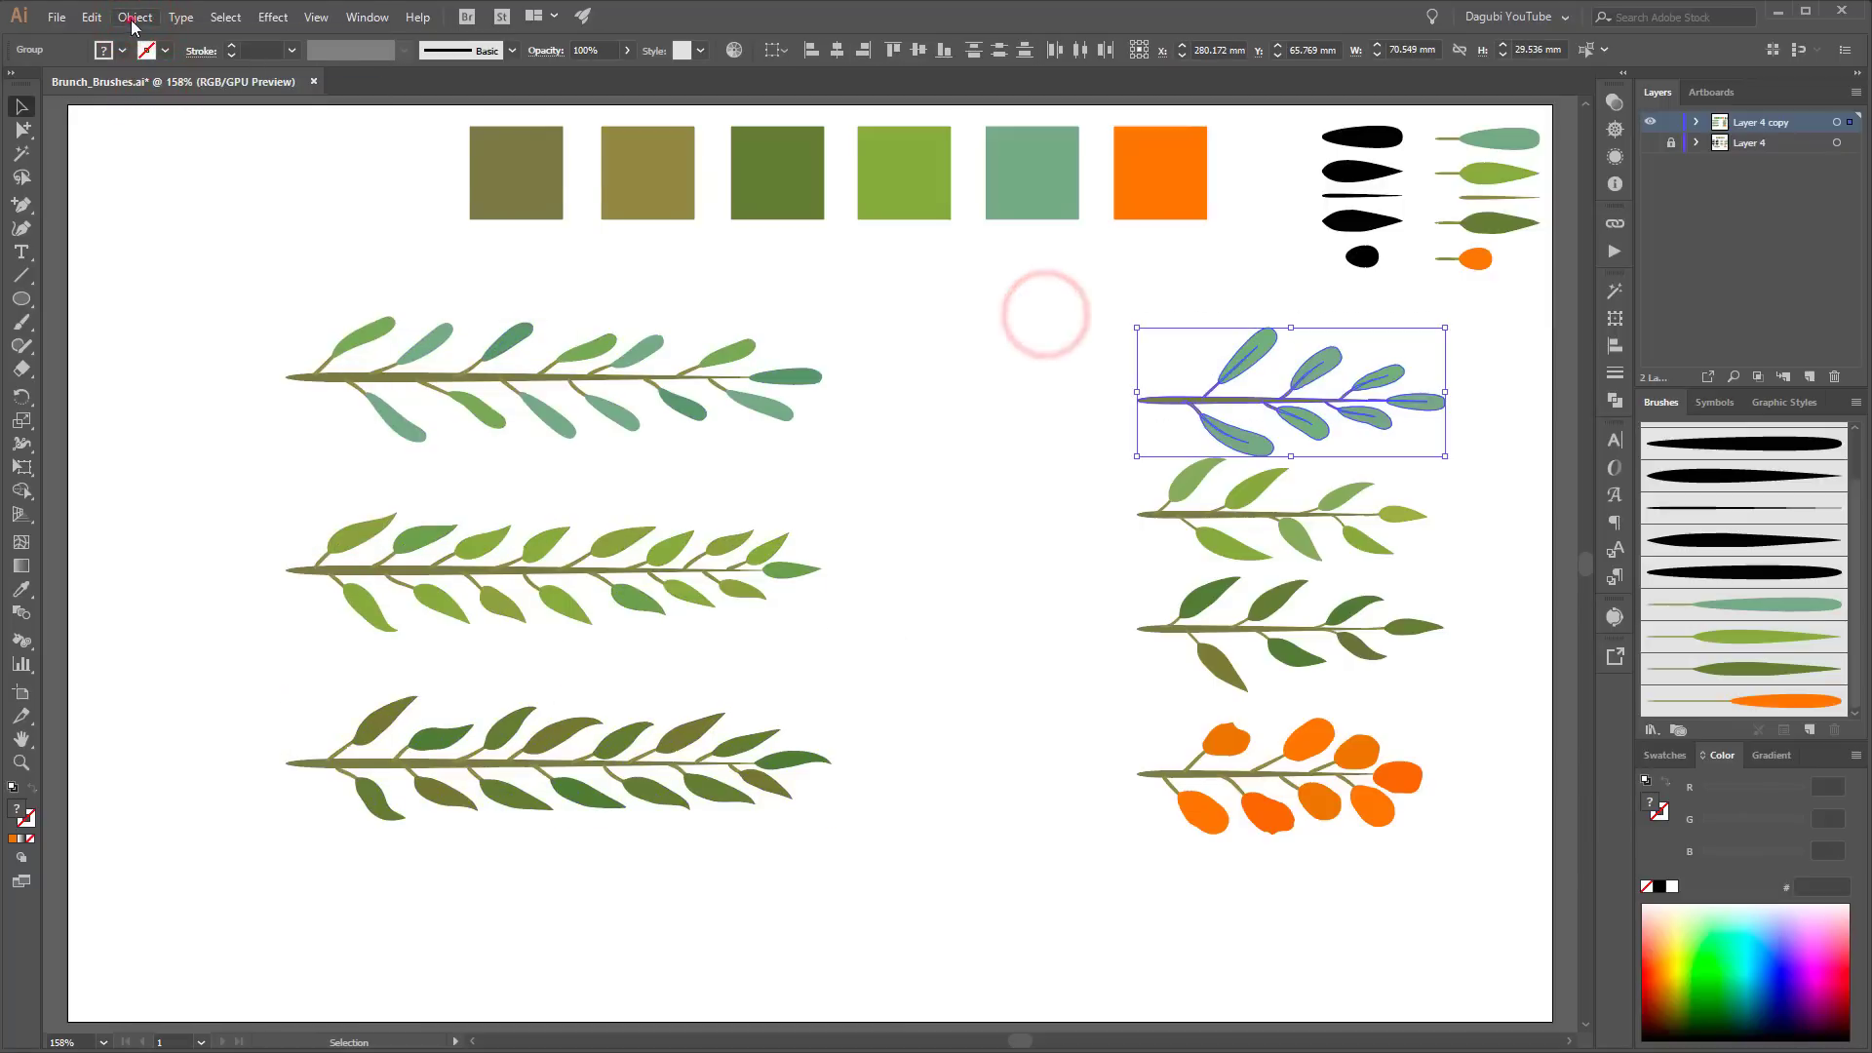
{"action": "left_click", "coordinate": [135, 17]}
{"action": "left_click", "coordinate": [157, 86]}
{"action": "left_click_drag", "start_coordinate": [1102, 495], "coordinate": [1453, 544]}
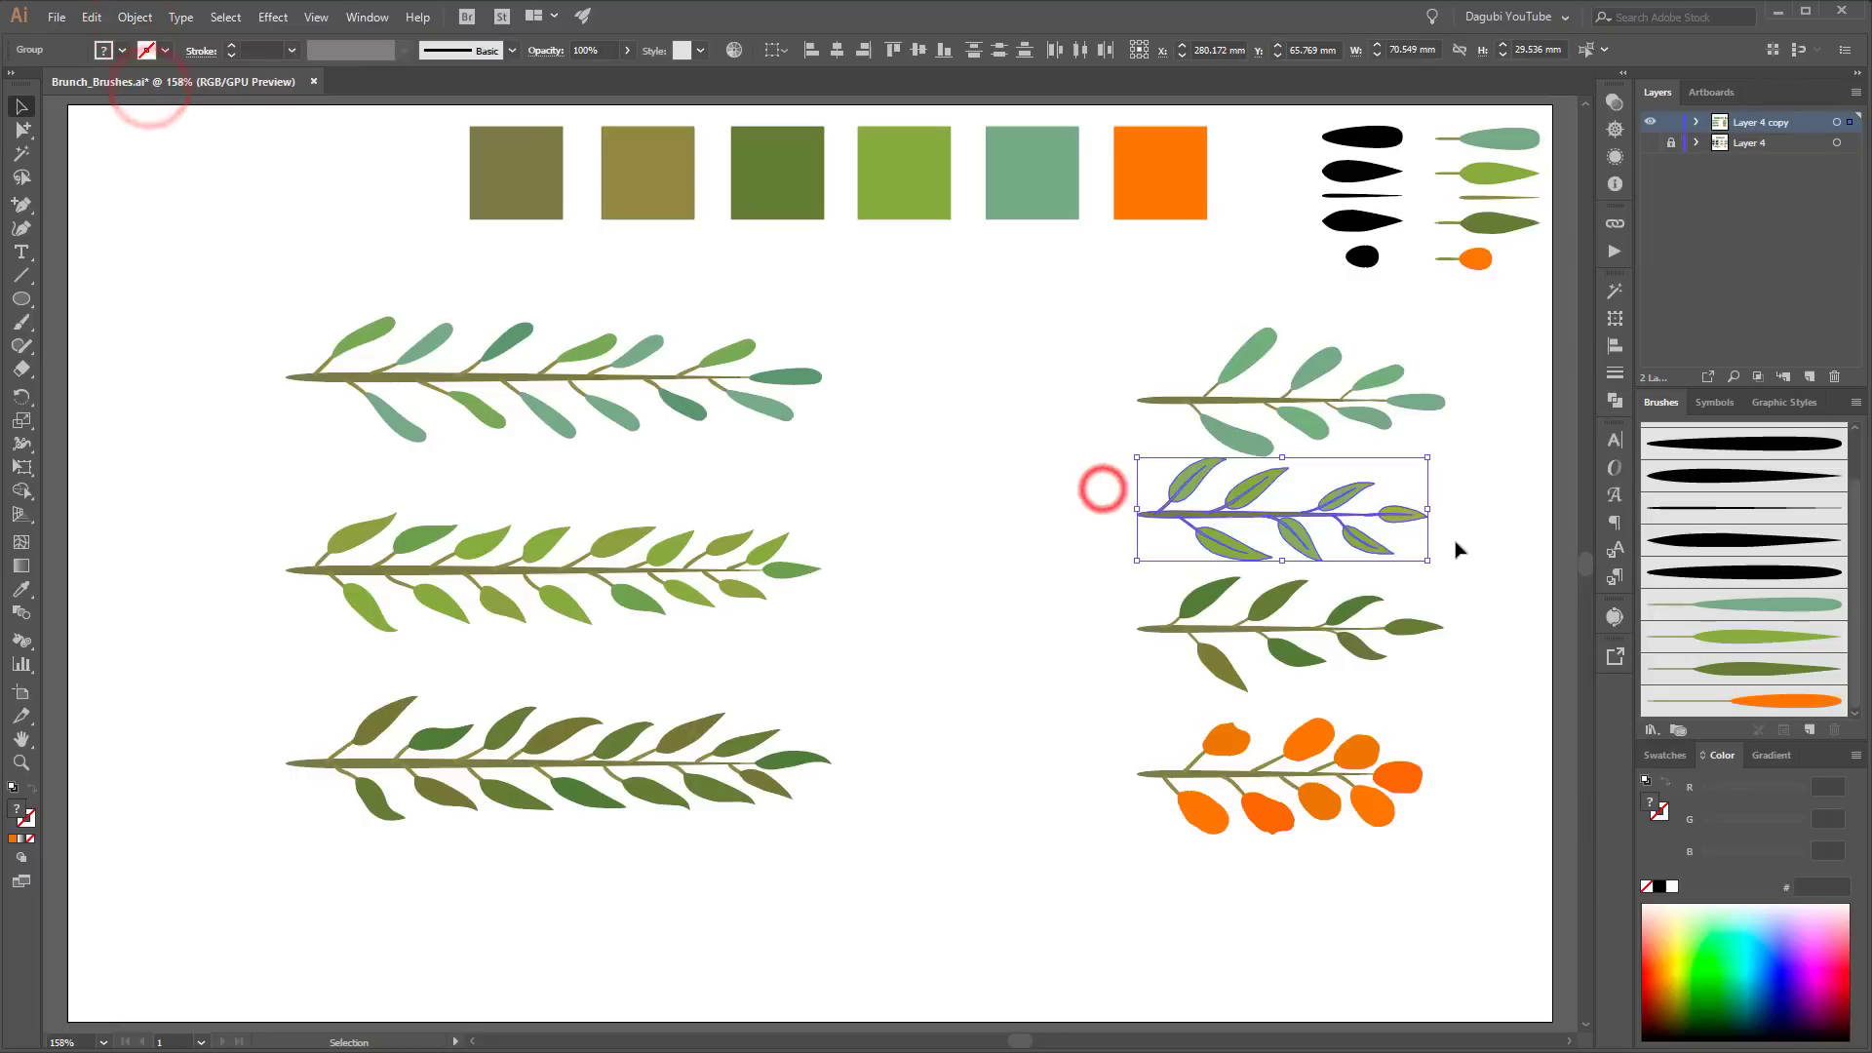
{"action": "left_click", "coordinate": [135, 16]}
{"action": "left_click", "coordinate": [158, 86]}
{"action": "left_click_drag", "start_coordinate": [1108, 600], "coordinate": [1380, 634]}
{"action": "left_click", "coordinate": [134, 17]}
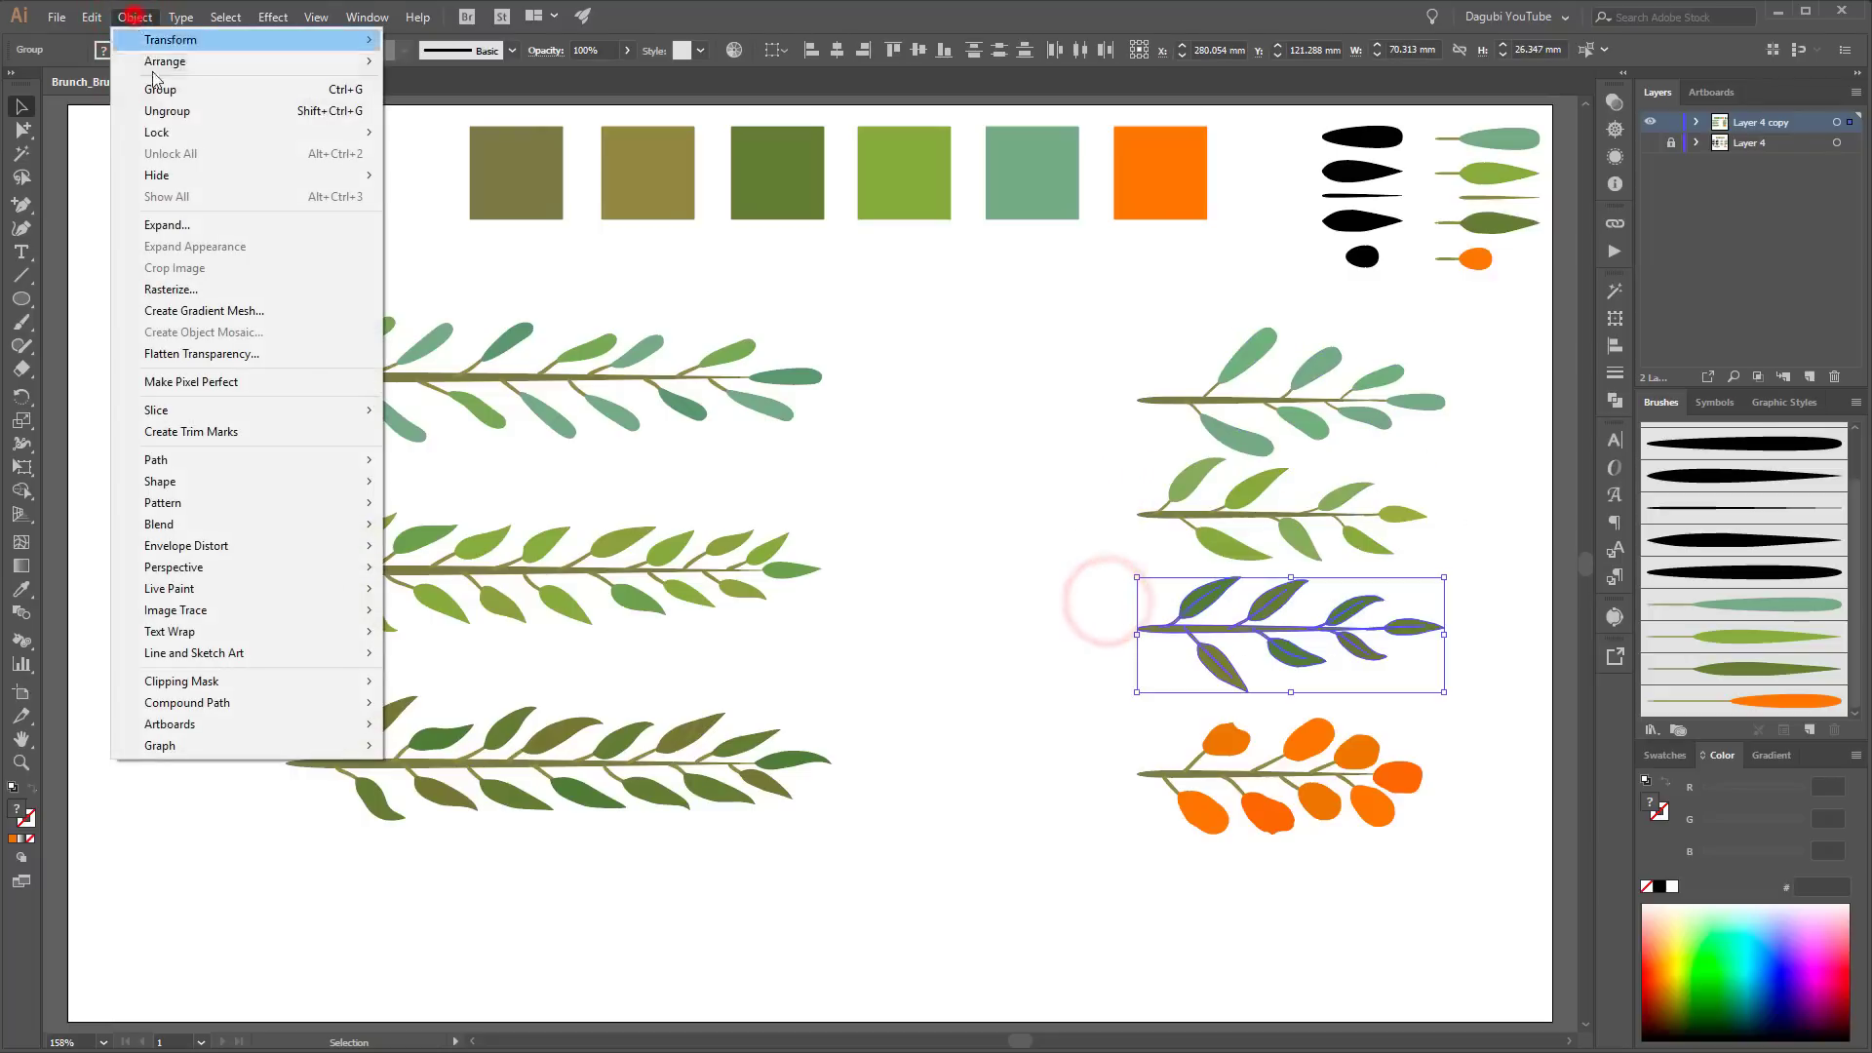
{"action": "left_click", "coordinate": [158, 86]}
Step: Group the orange berry branch and check the resulting groups in Layer 4 copy
{"action": "left_click_drag", "start_coordinate": [1066, 730], "coordinate": [1283, 792]}
{"action": "left_click", "coordinate": [134, 16]}
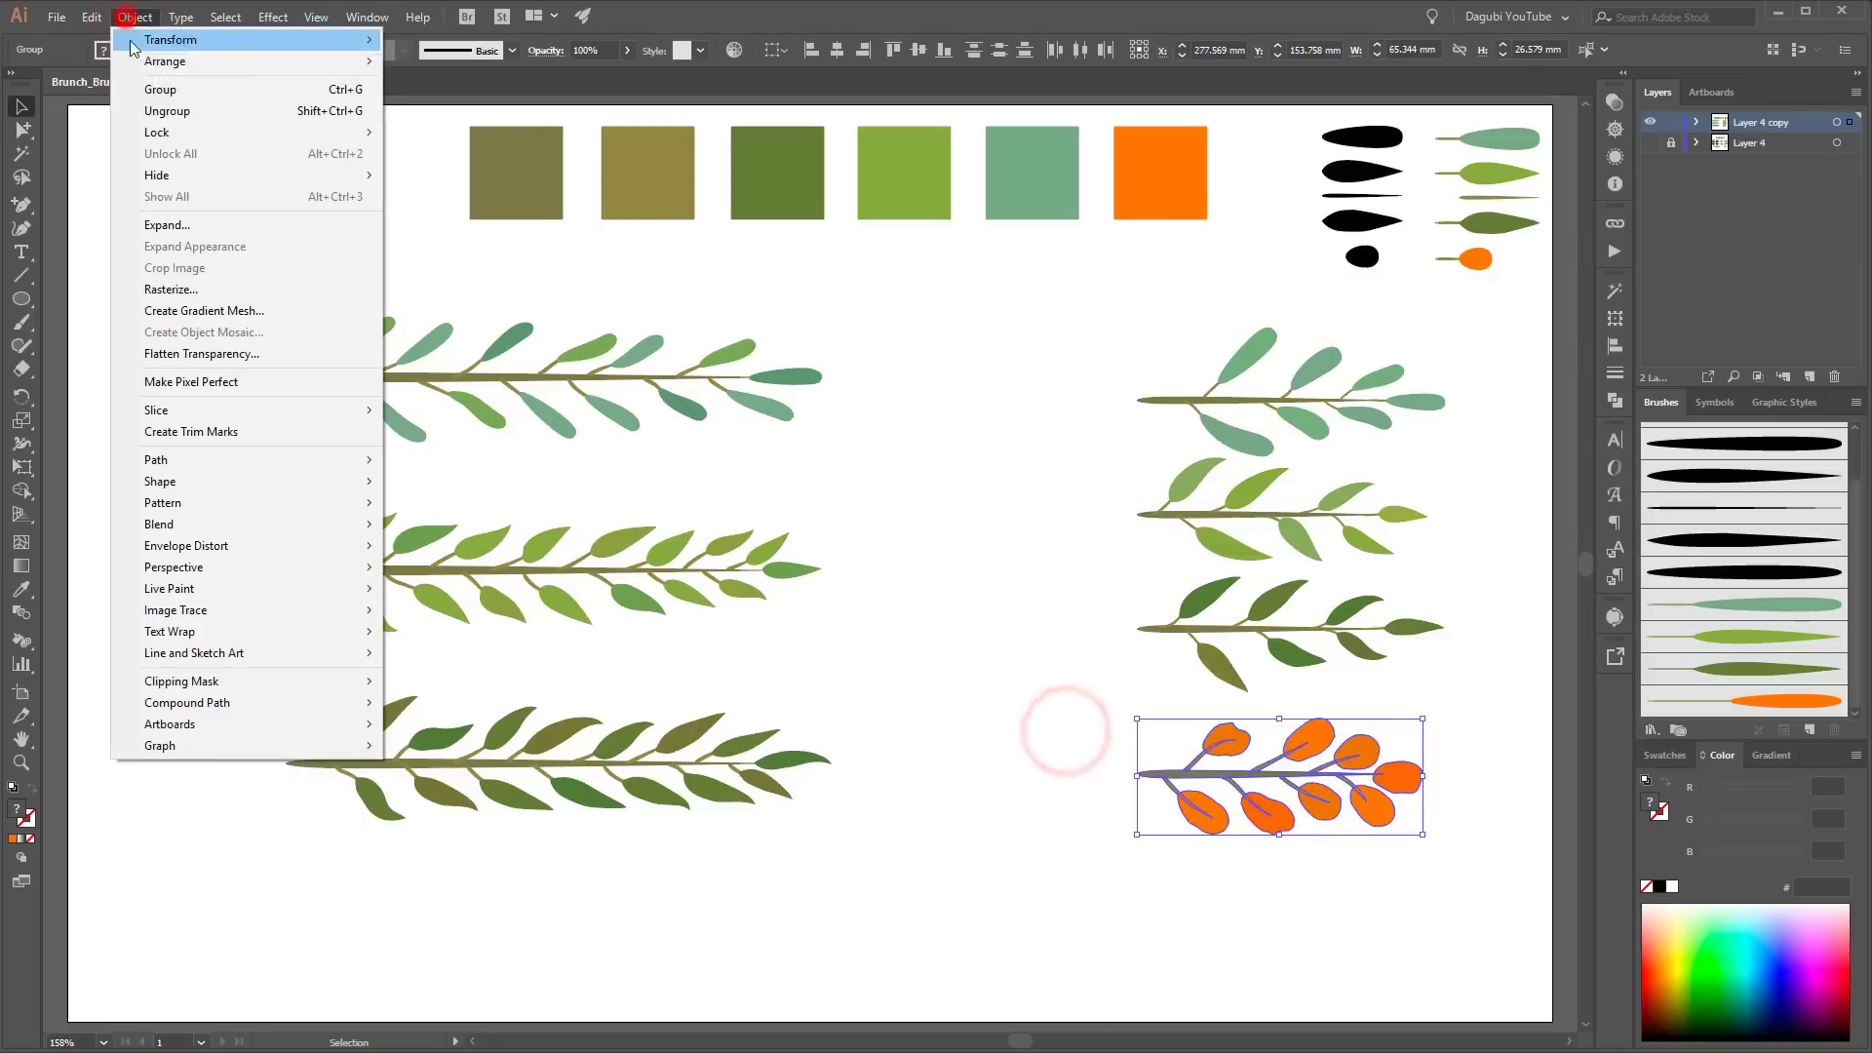
{"action": "left_click", "coordinate": [158, 86]}
{"action": "left_click", "coordinate": [1697, 121]}
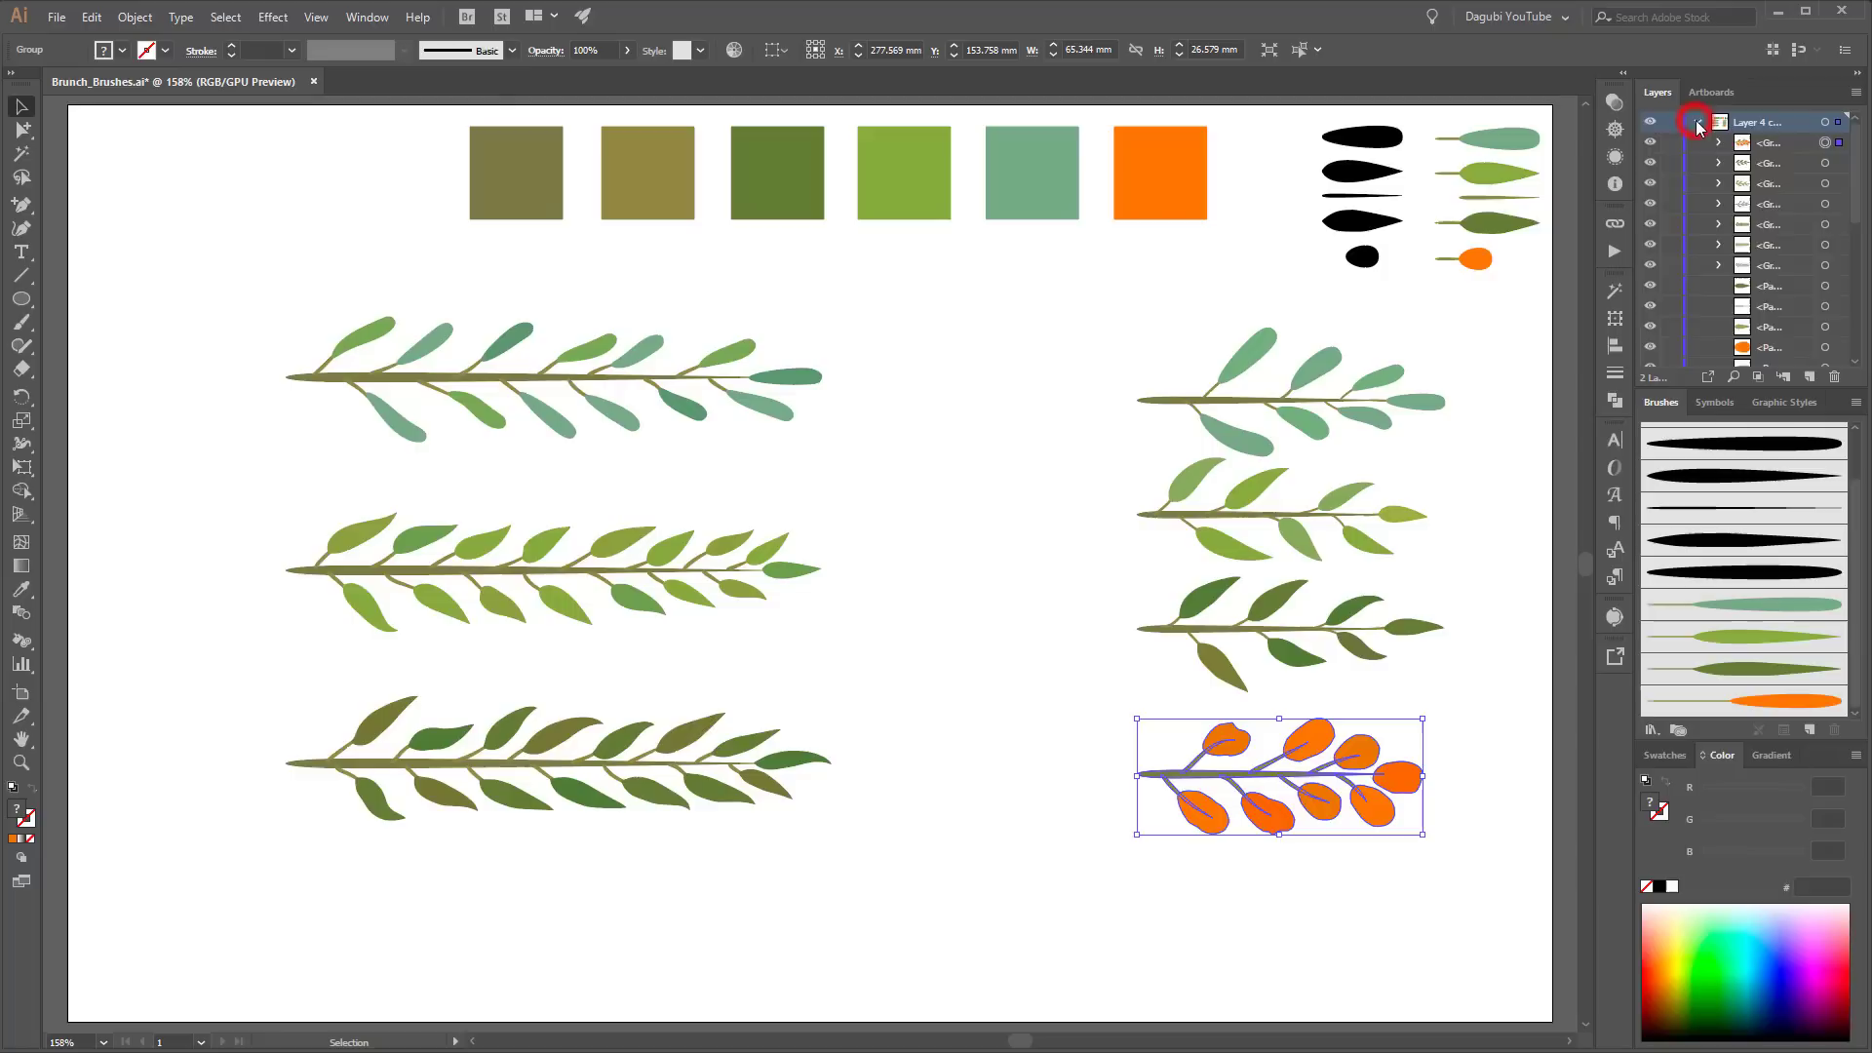
{"action": "left_click", "coordinate": [1697, 122]}
{"action": "left_click", "coordinate": [1026, 828]}
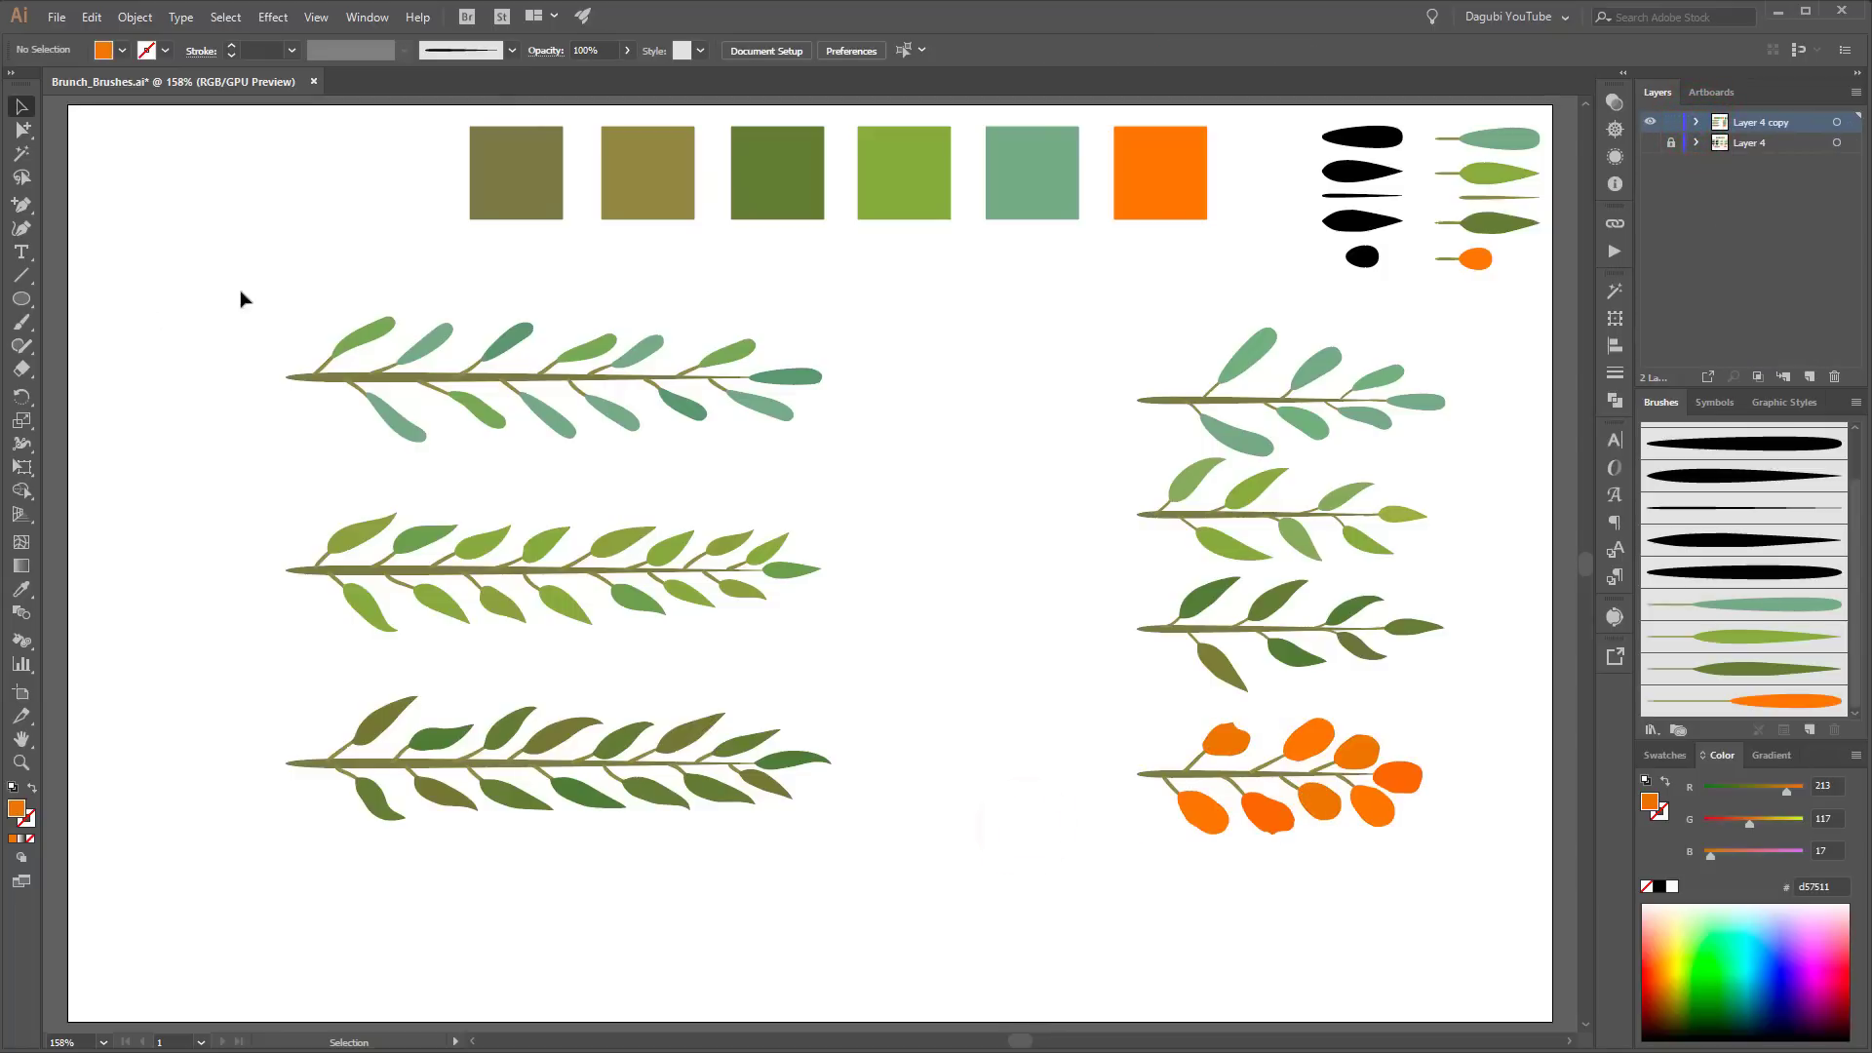
Step: Create an art brush with the default options from the upper long branch with teal and green leaves
{"action": "left_click", "coordinate": [436, 333]}
{"action": "left_click", "coordinate": [1807, 730]}
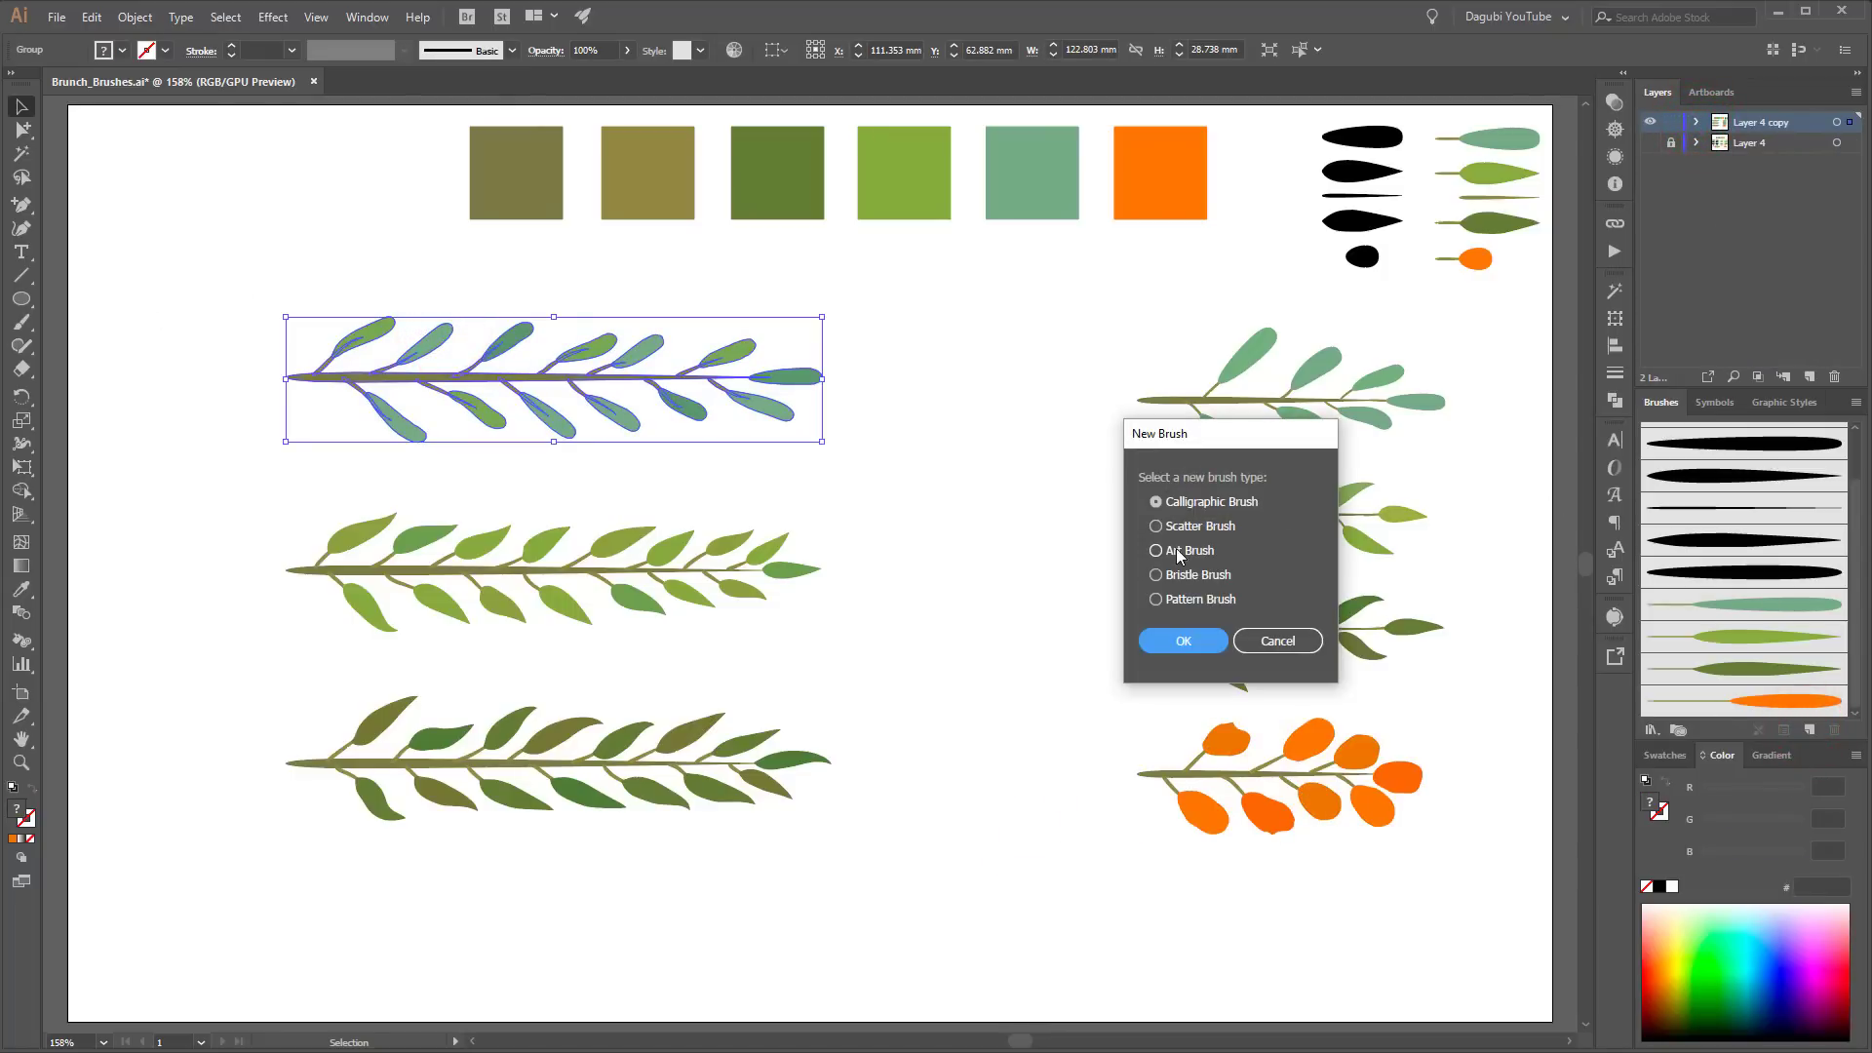
{"action": "left_click", "coordinate": [1180, 641]}
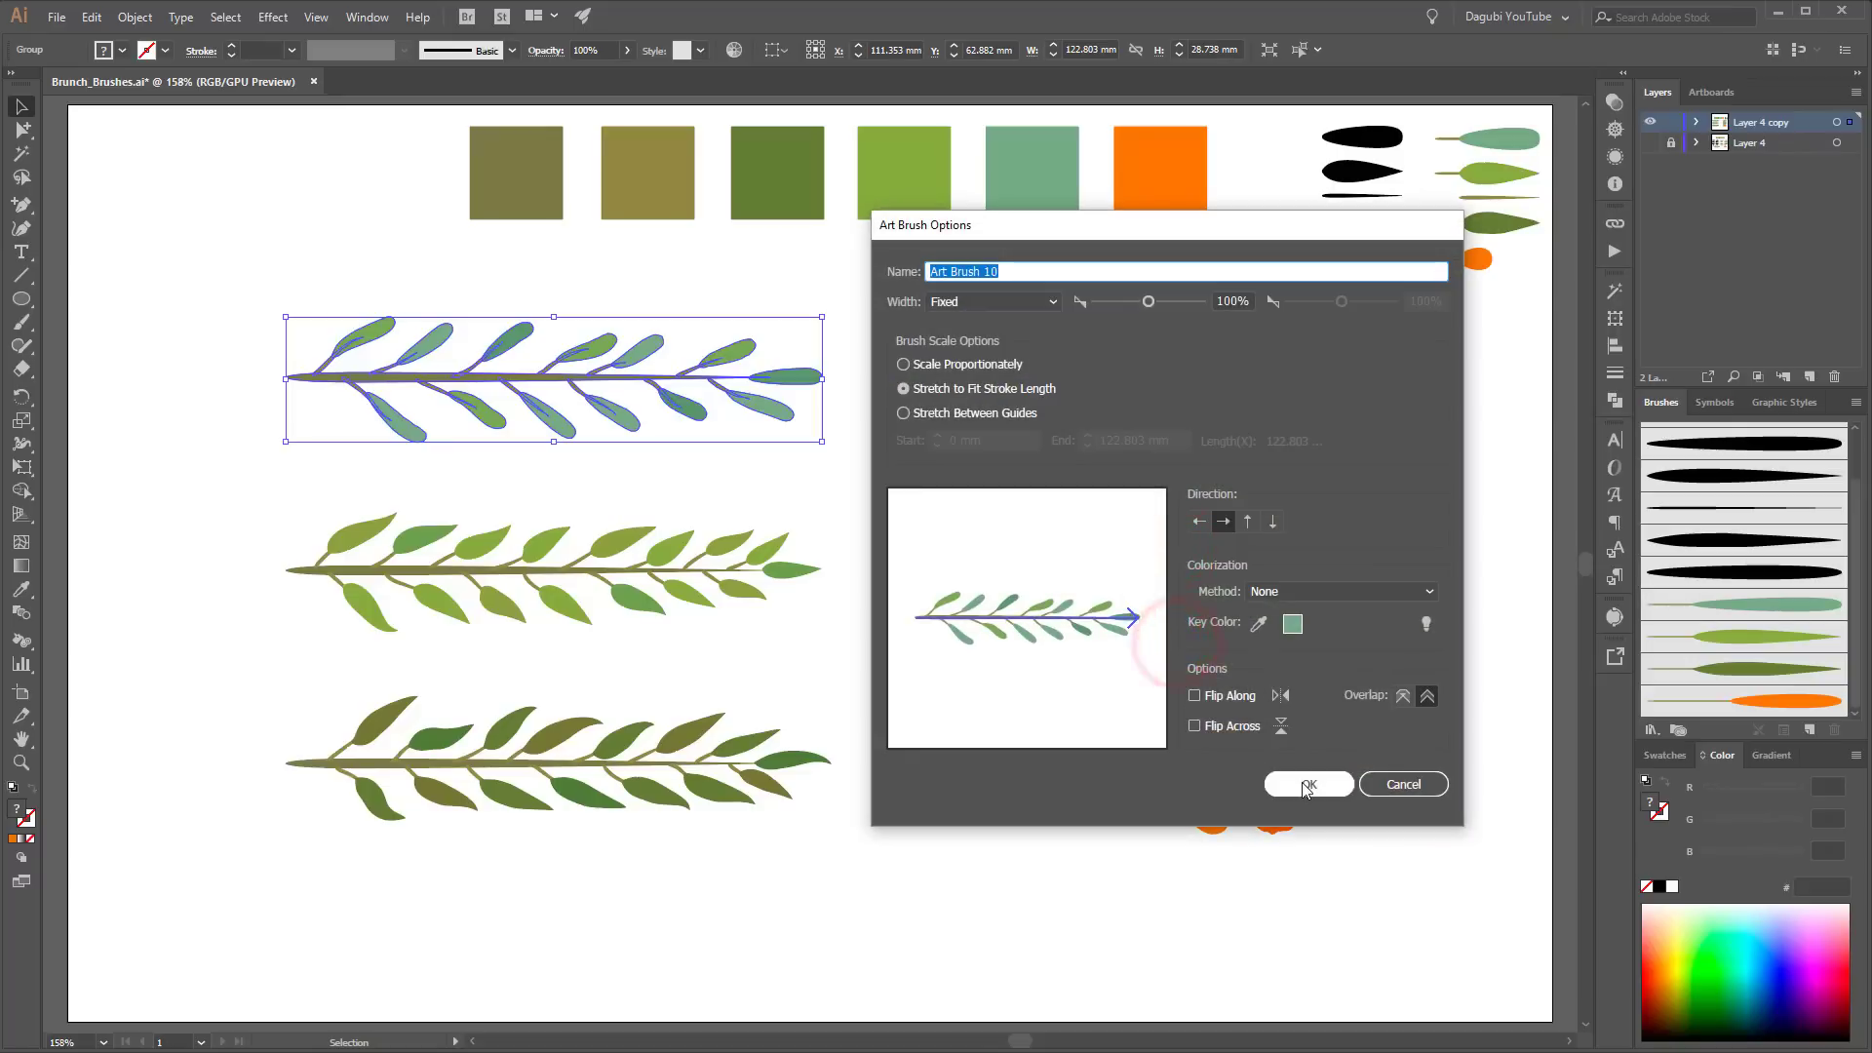
{"action": "left_click", "coordinate": [1308, 786]}
Step: Create an art brush with the default options from the middle long branch with light green leaves
{"action": "left_click", "coordinate": [669, 564]}
{"action": "left_click", "coordinate": [1809, 729]}
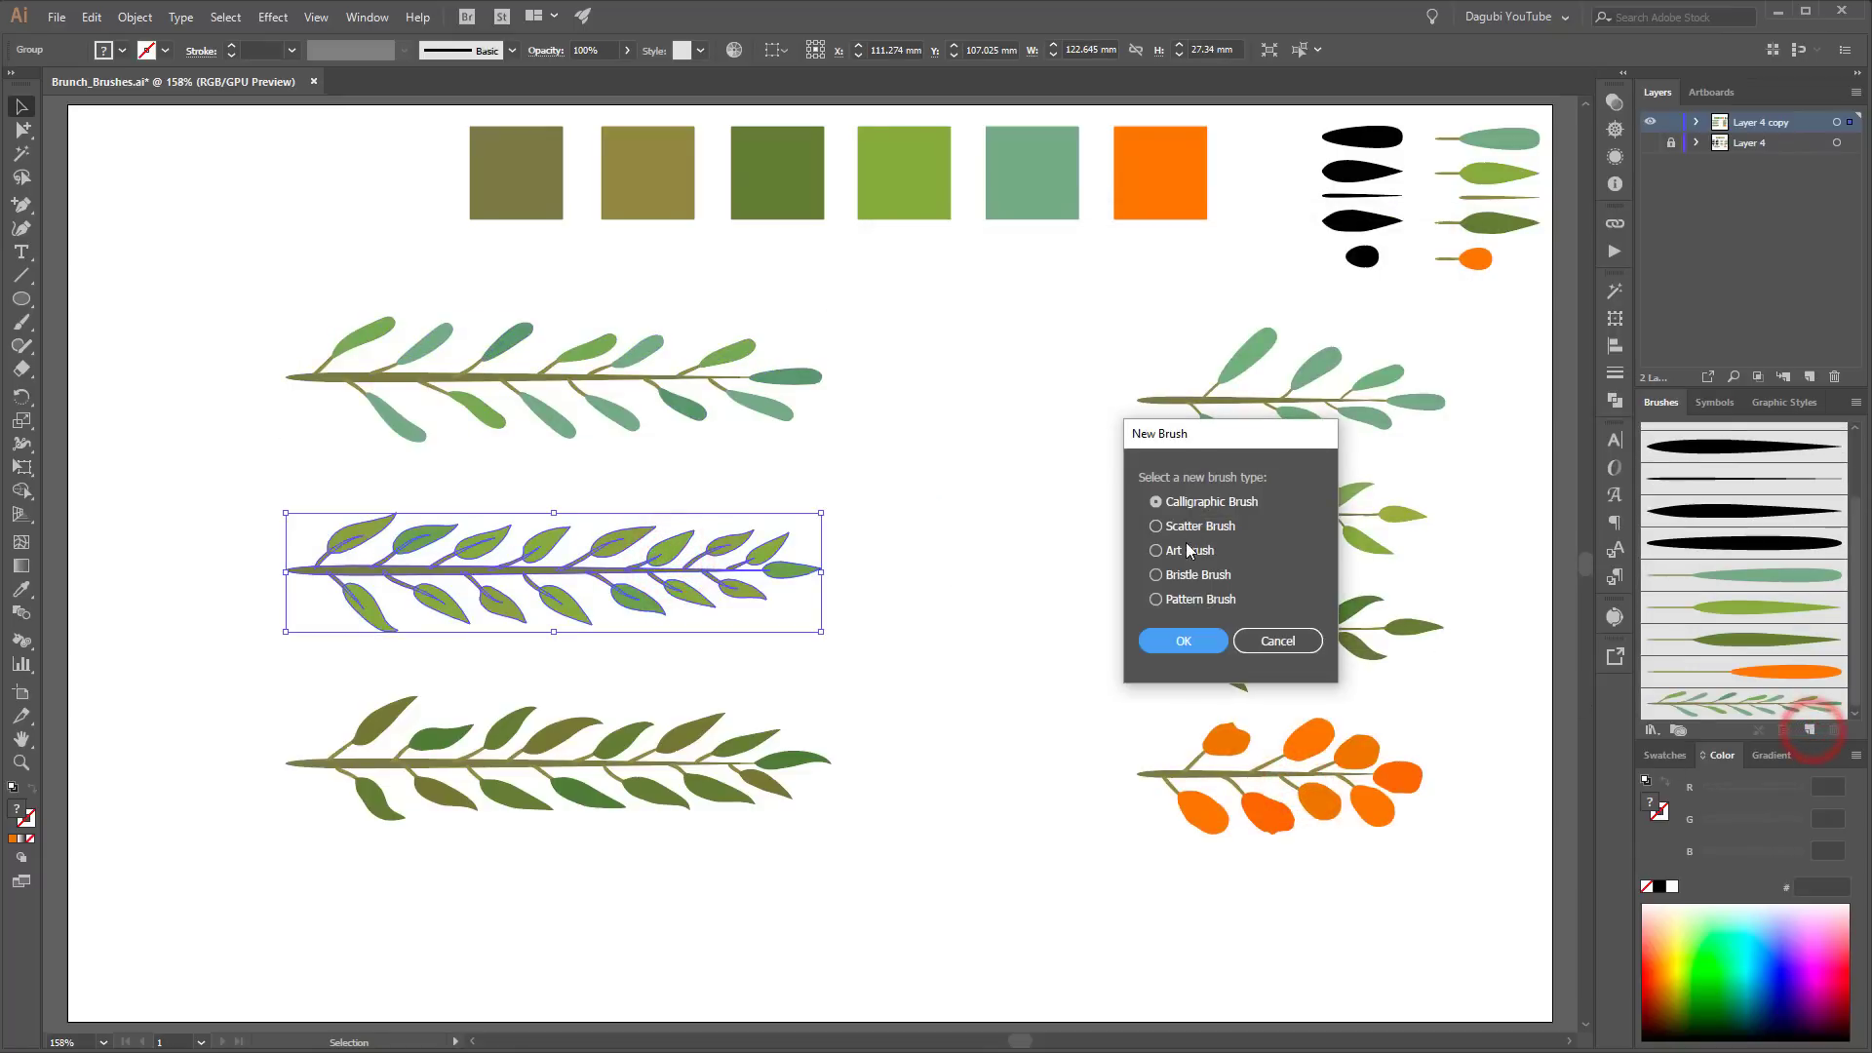
{"action": "left_click", "coordinate": [1183, 644]}
{"action": "left_click", "coordinate": [1307, 781]}
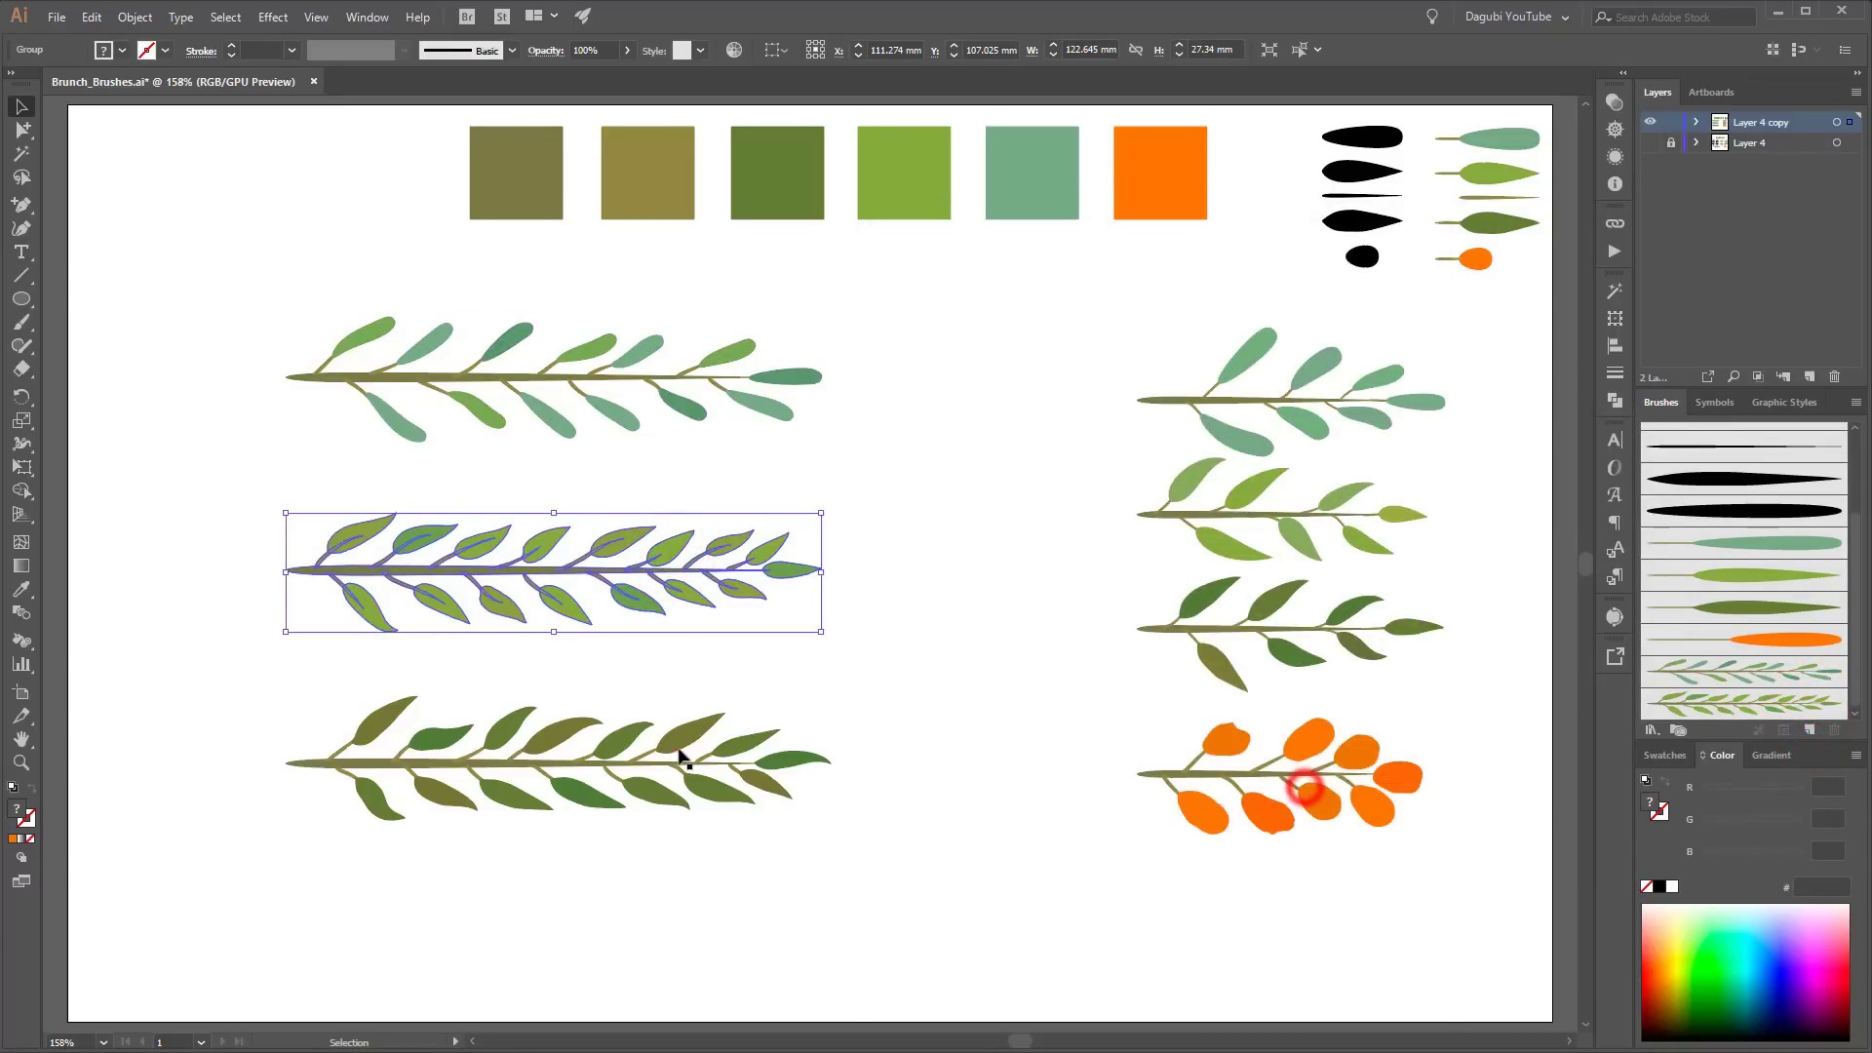
Step: Create an art brush with the default options from the lower long branch with dark green leaves
{"action": "left_click", "coordinate": [678, 749]}
{"action": "left_click", "coordinate": [1802, 732]}
{"action": "left_click", "coordinate": [1191, 551]}
{"action": "left_click", "coordinate": [1195, 644]}
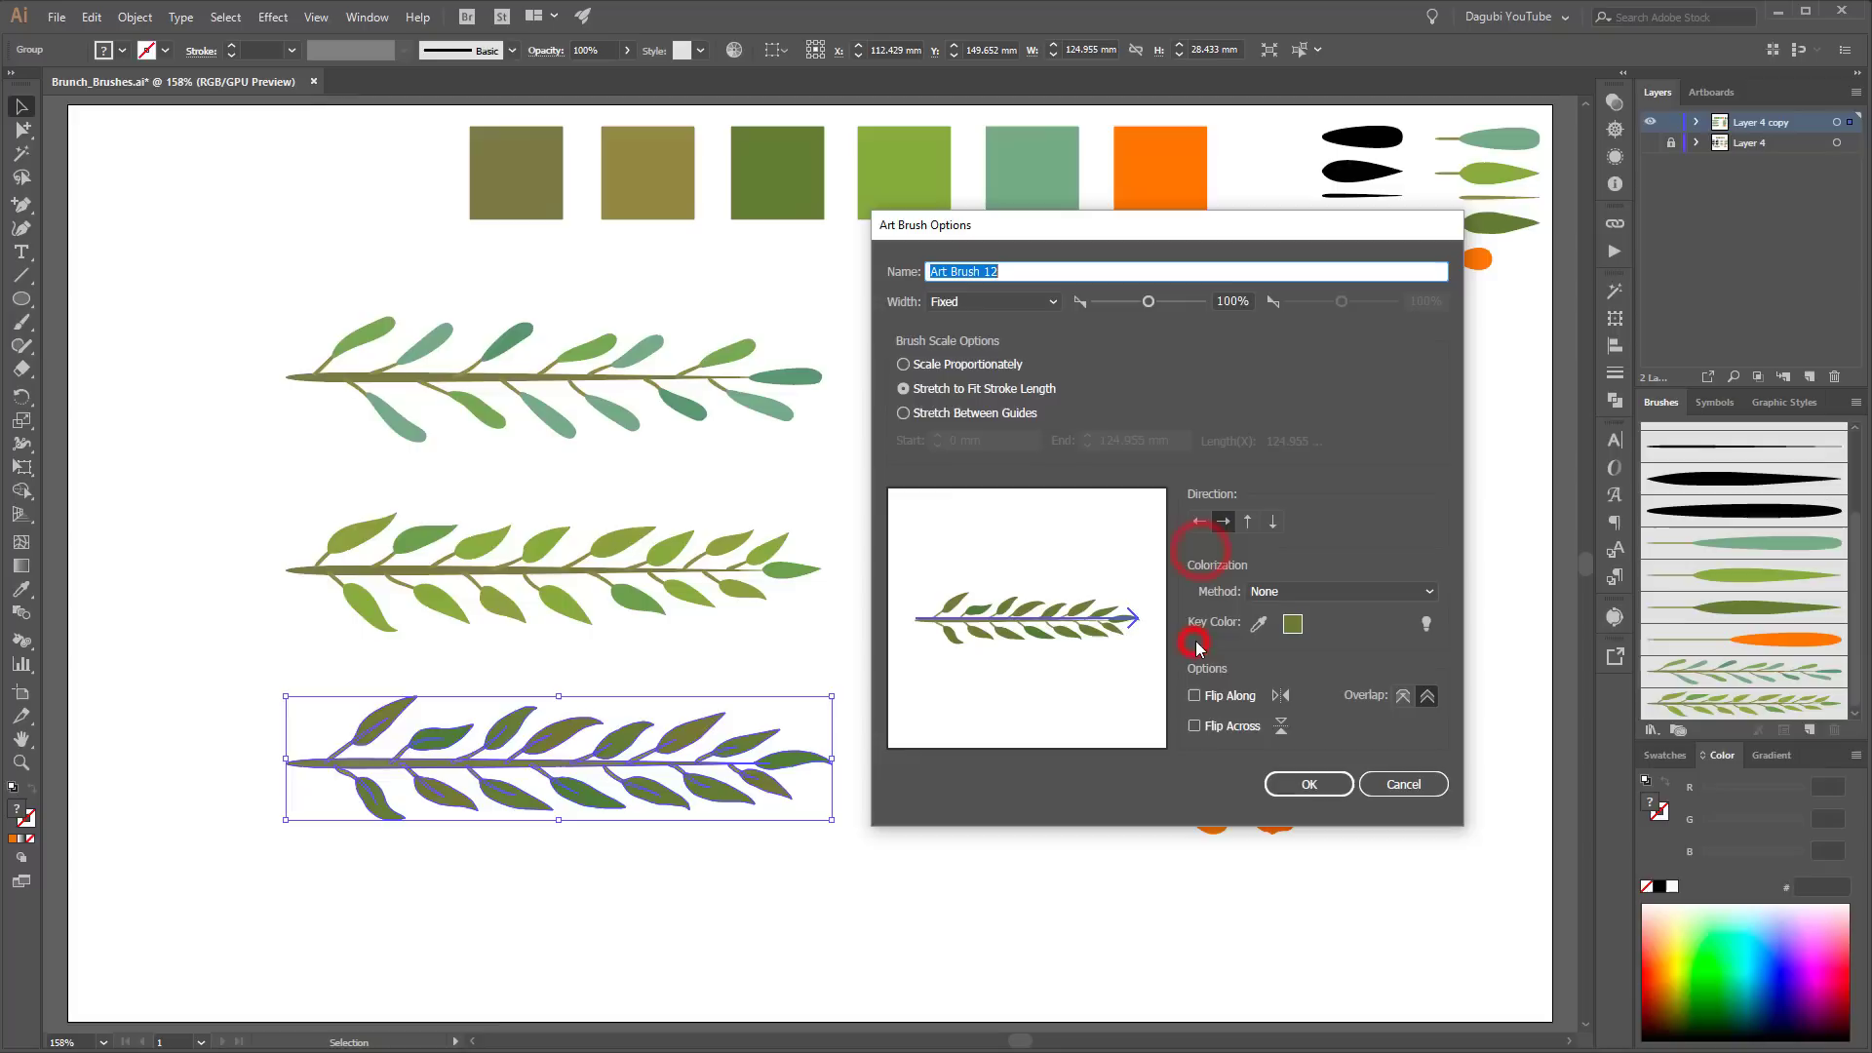
{"action": "left_click", "coordinate": [1308, 786]}
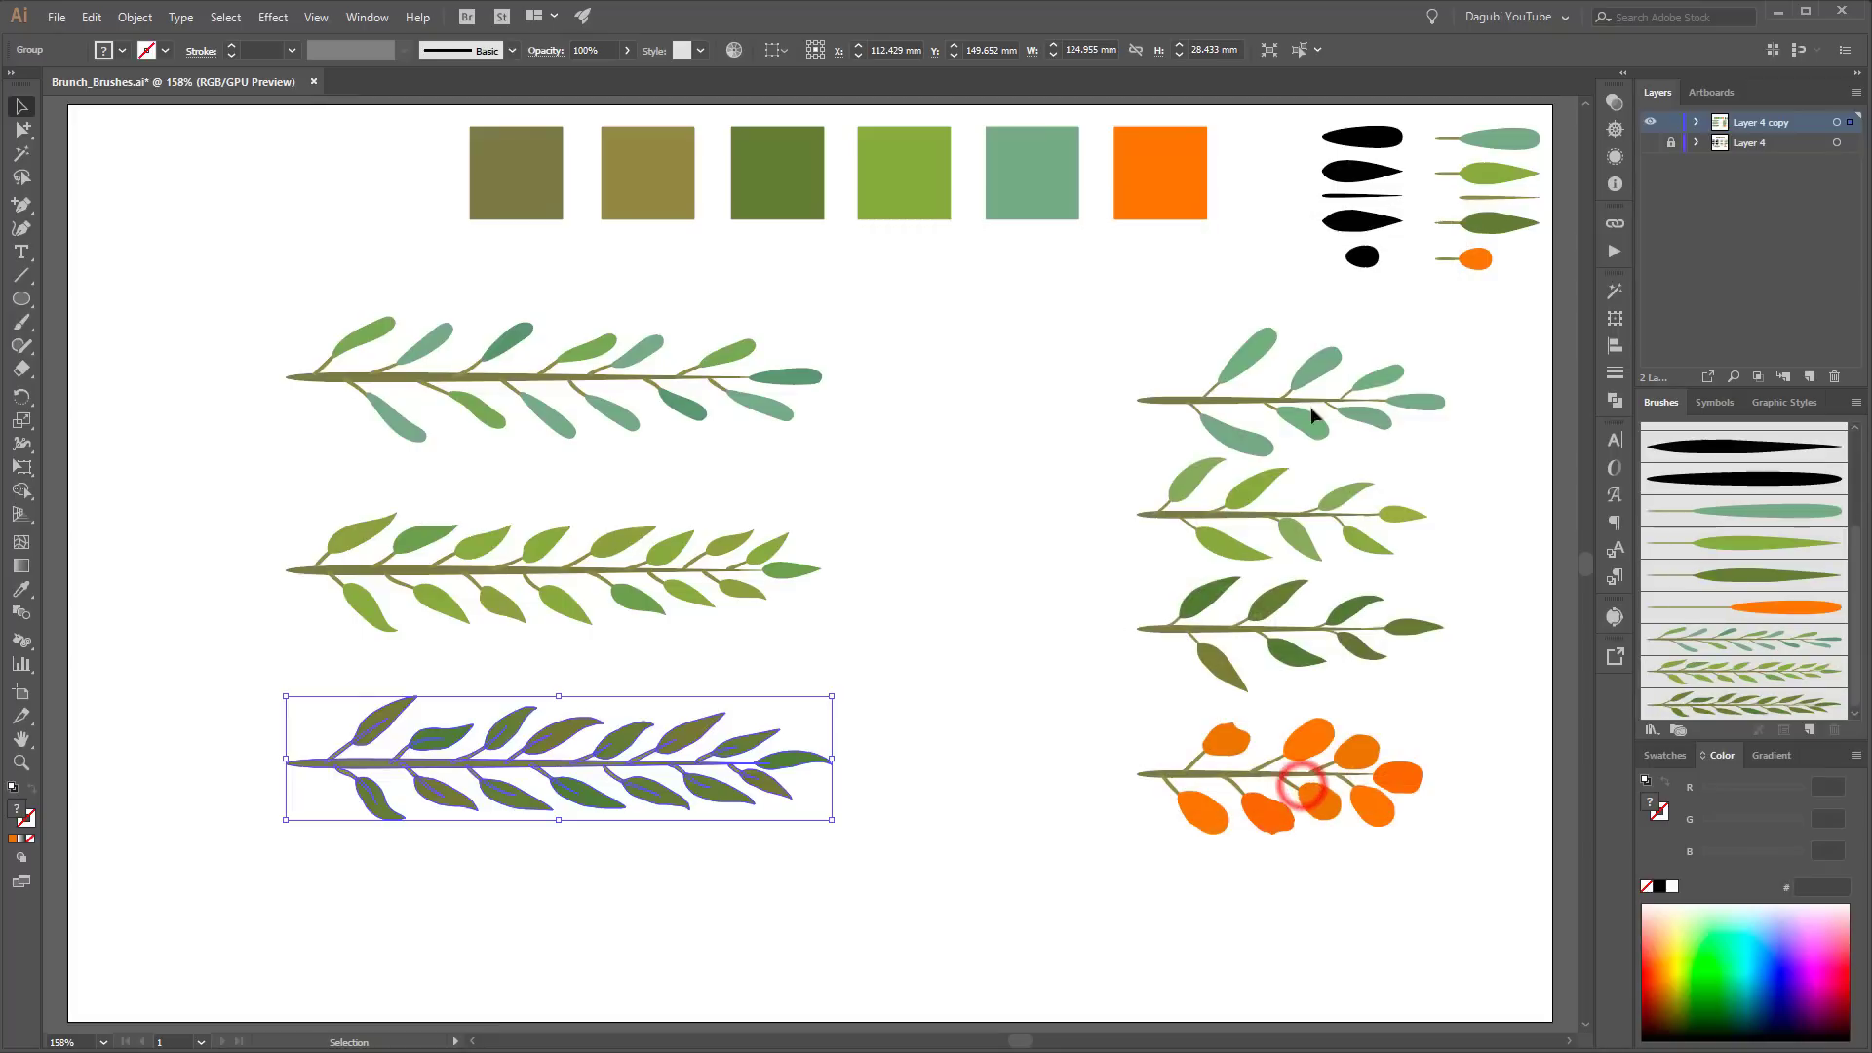
Step: Create an art brush with the default options from the short branch with teal leaves
{"action": "left_click", "coordinate": [1310, 417]}
{"action": "left_click", "coordinate": [1810, 729]}
{"action": "left_click", "coordinate": [1183, 641]}
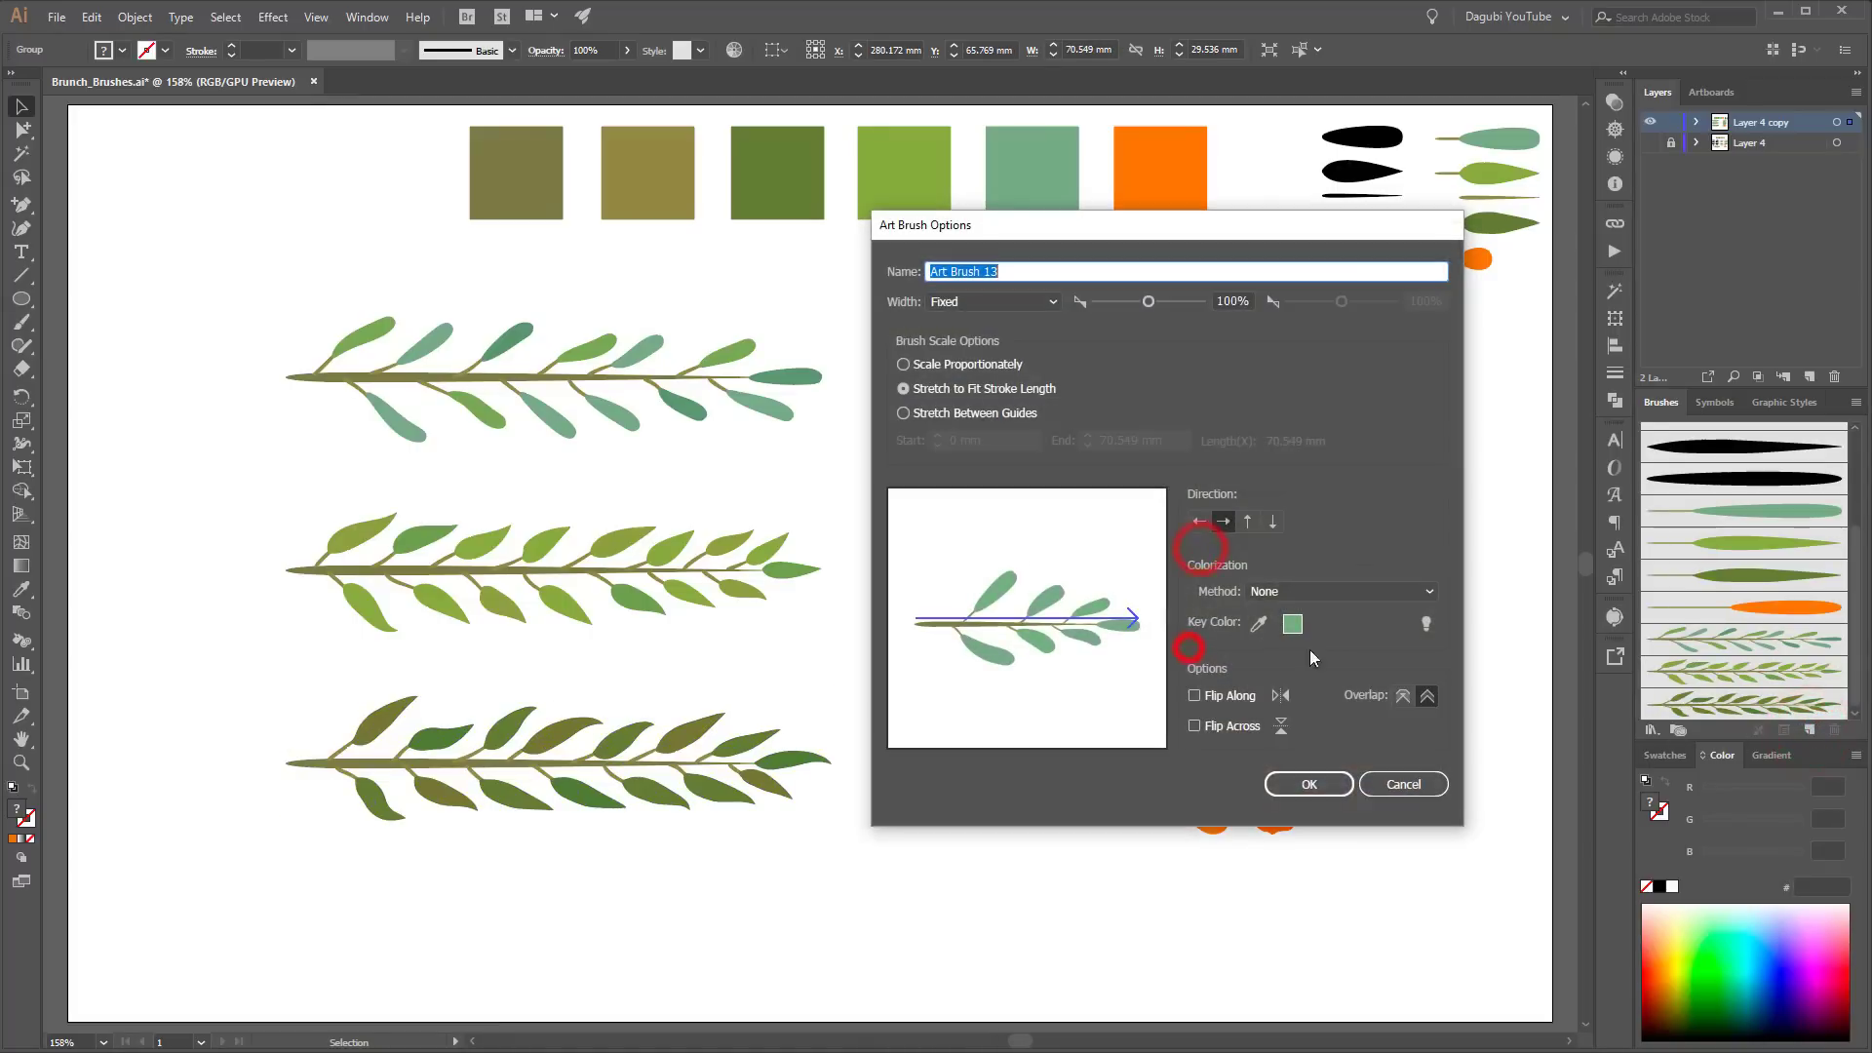
{"action": "left_click", "coordinate": [1308, 781]}
Step: Create an art brush with the default options from the short branch with light green leaves
{"action": "left_click", "coordinate": [1361, 538]}
{"action": "left_click", "coordinate": [1807, 730]}
{"action": "left_click", "coordinate": [1192, 550]}
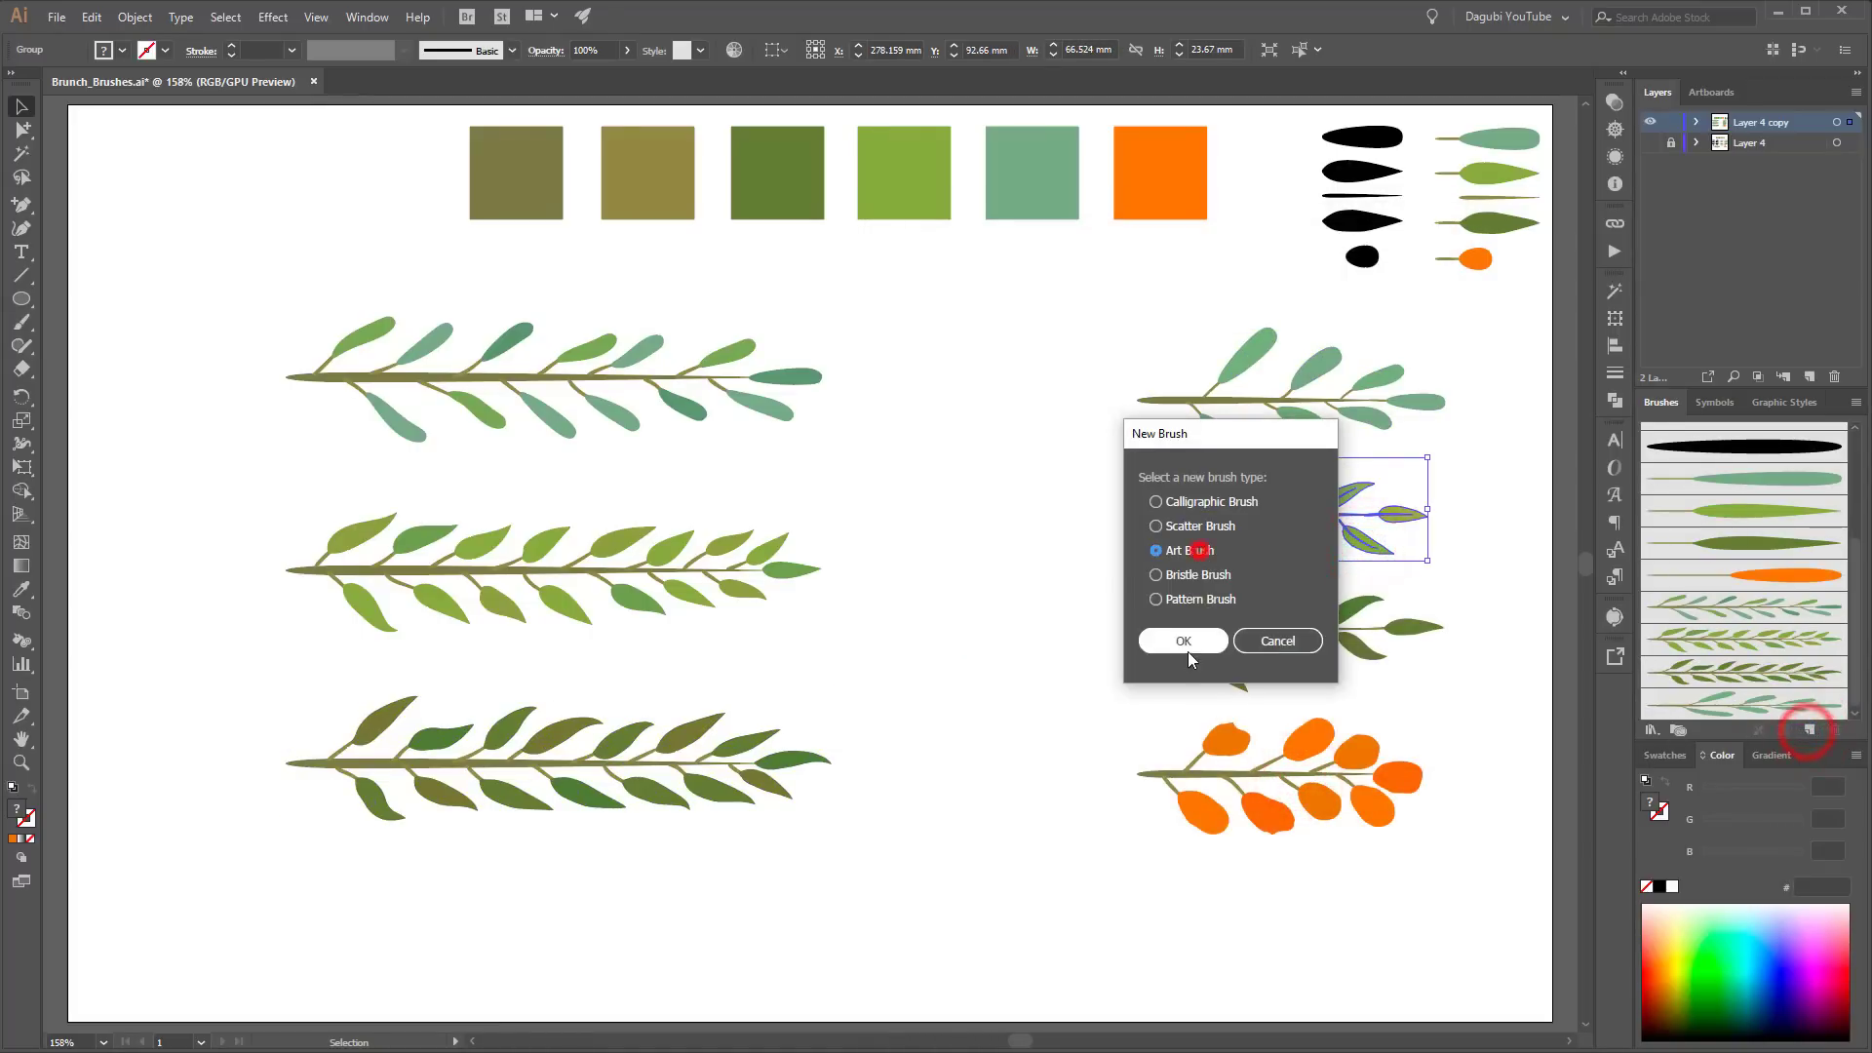
{"action": "left_click", "coordinate": [1184, 641]}
{"action": "left_click", "coordinate": [1305, 781]}
Step: Create an art brush with the default options from the short branch with dark green leaves
{"action": "left_click", "coordinate": [1357, 655]}
{"action": "left_click", "coordinate": [1810, 730]}
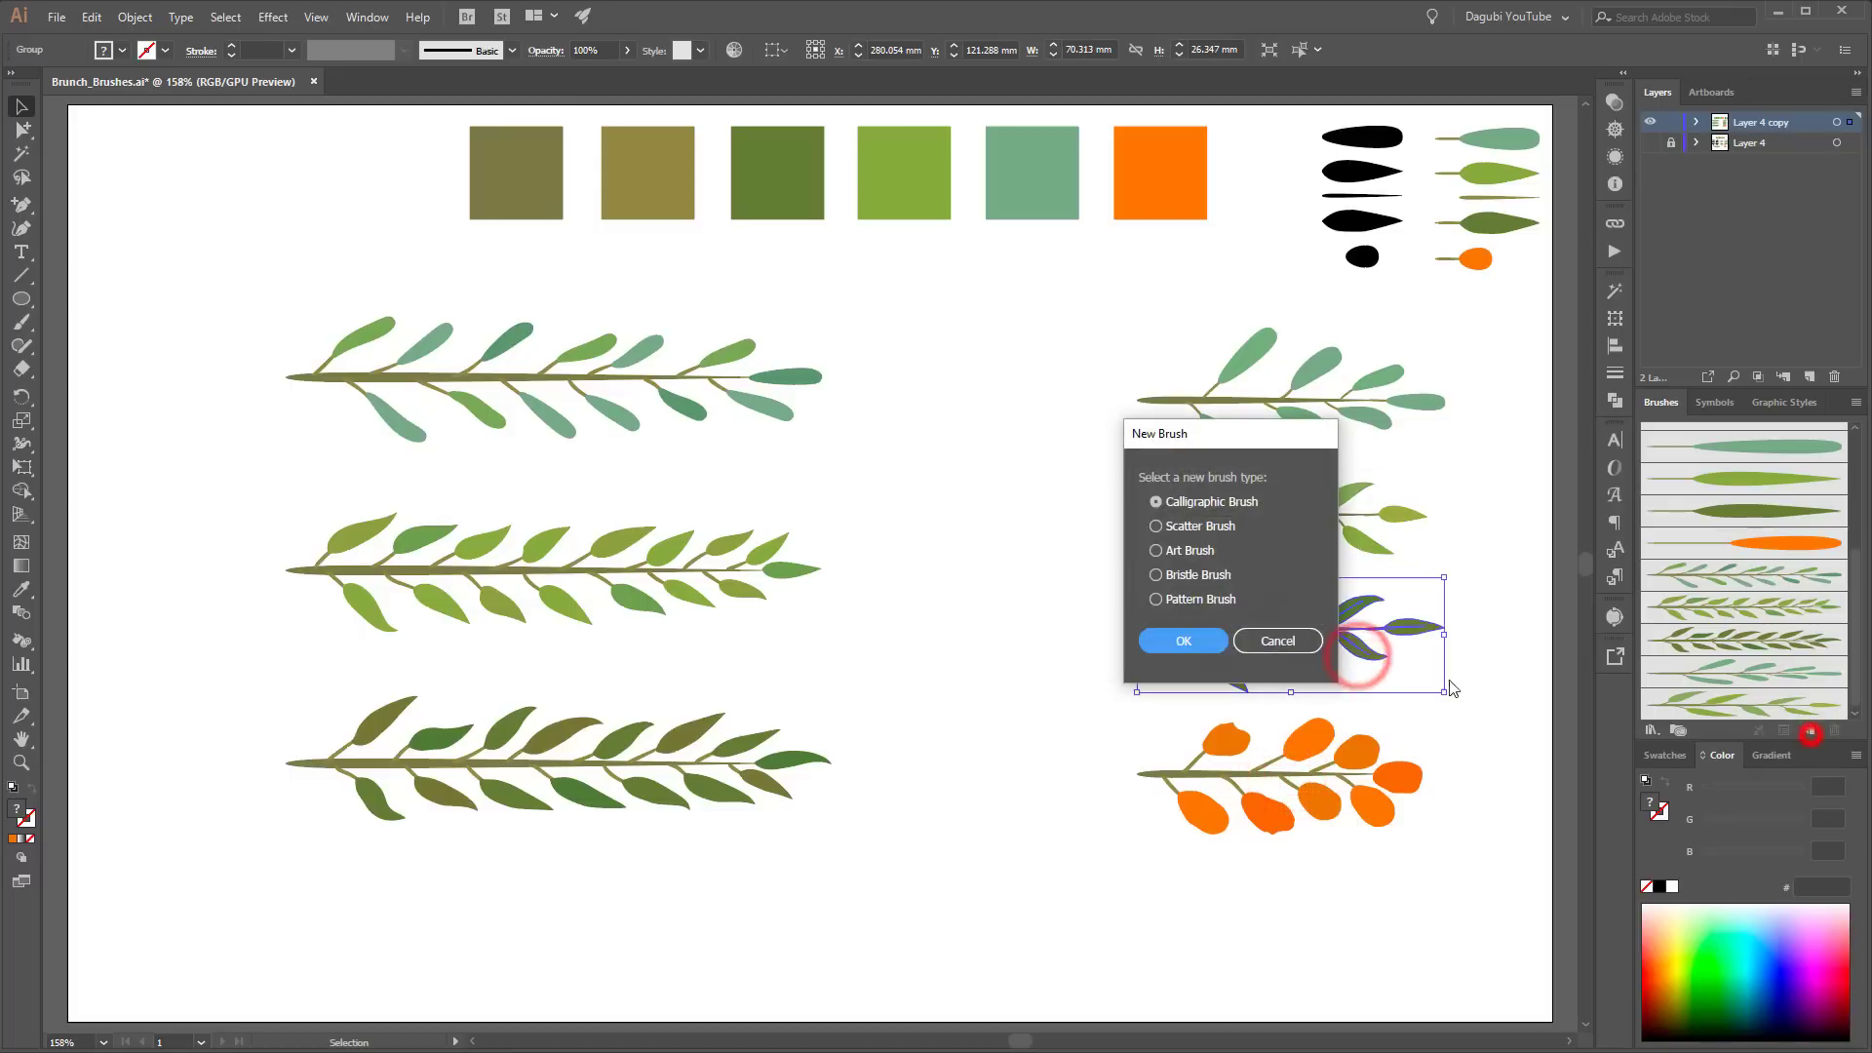
{"action": "left_click", "coordinate": [1192, 549]}
{"action": "left_click", "coordinate": [1184, 641]}
{"action": "left_click", "coordinate": [1307, 786]}
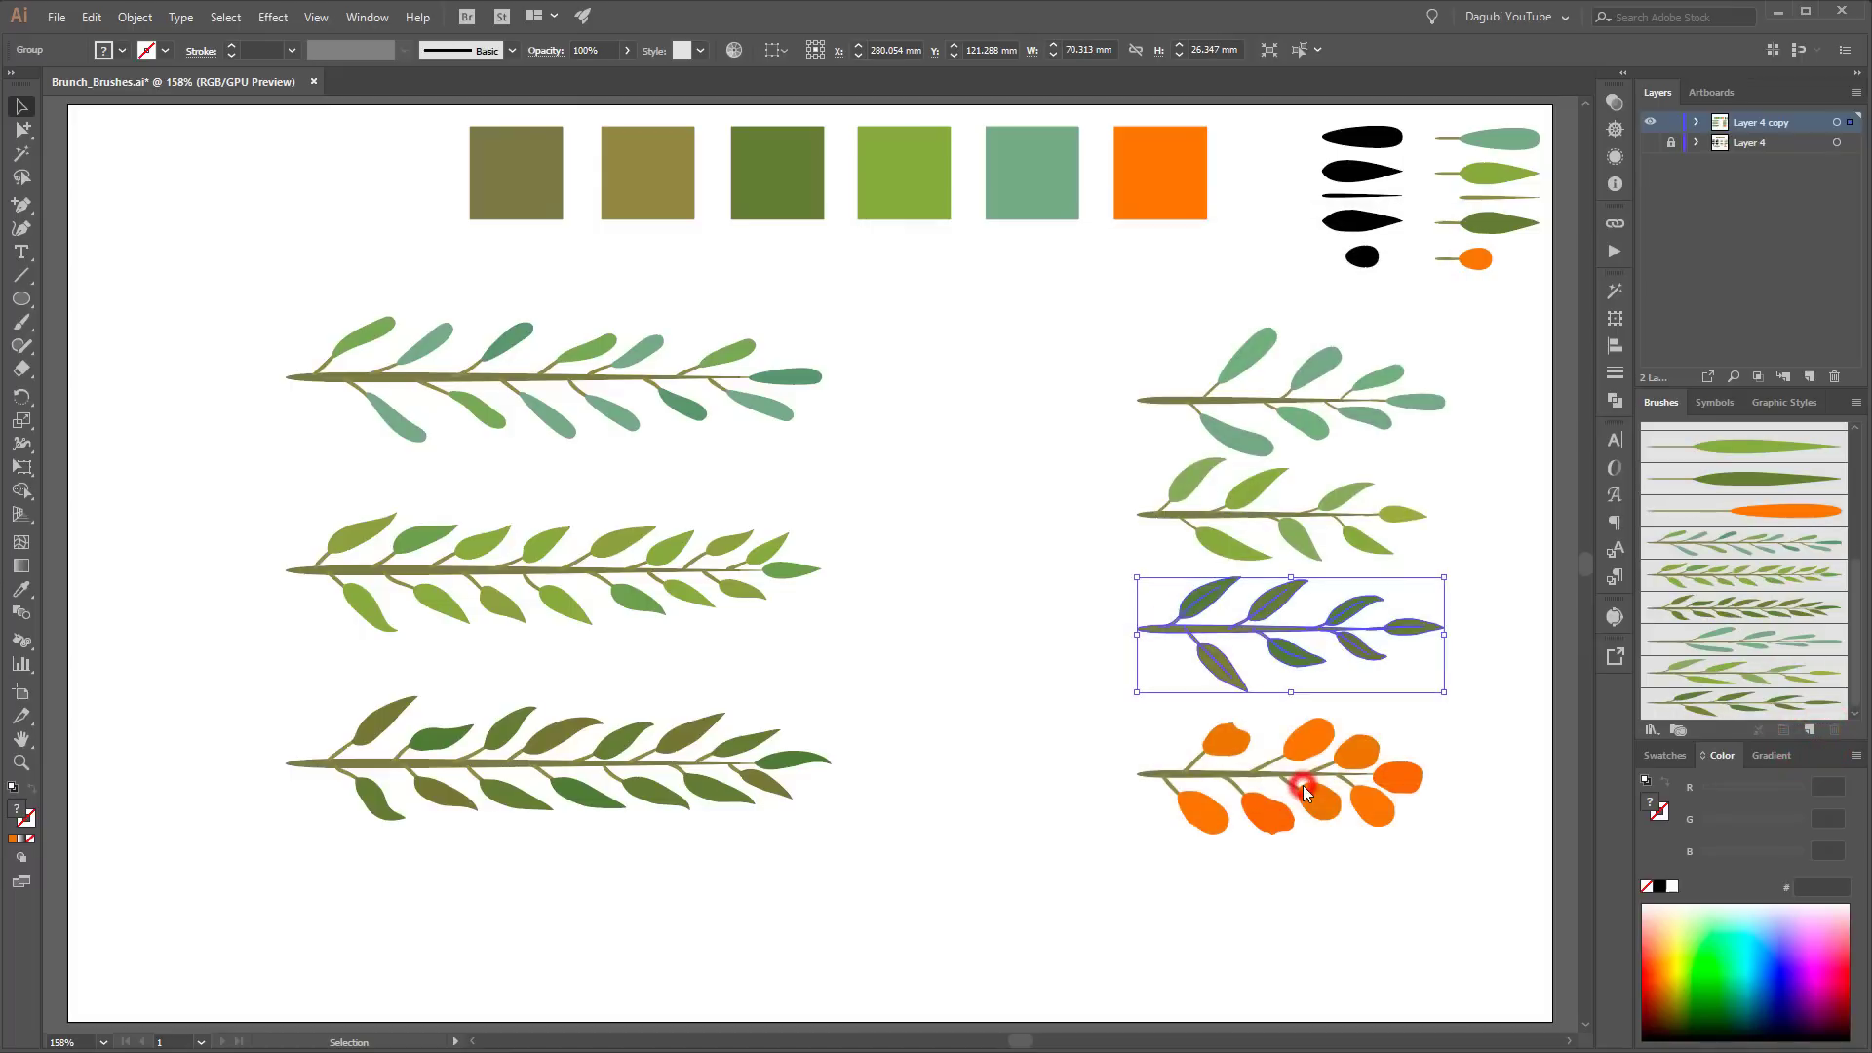
Step: Create an art brush with the default options from the orange berry branch and deselect the artwork
{"action": "left_click", "coordinate": [1304, 780]}
{"action": "left_click", "coordinate": [1810, 729]}
{"action": "left_click", "coordinate": [1163, 550]}
{"action": "left_click", "coordinate": [1183, 640]}
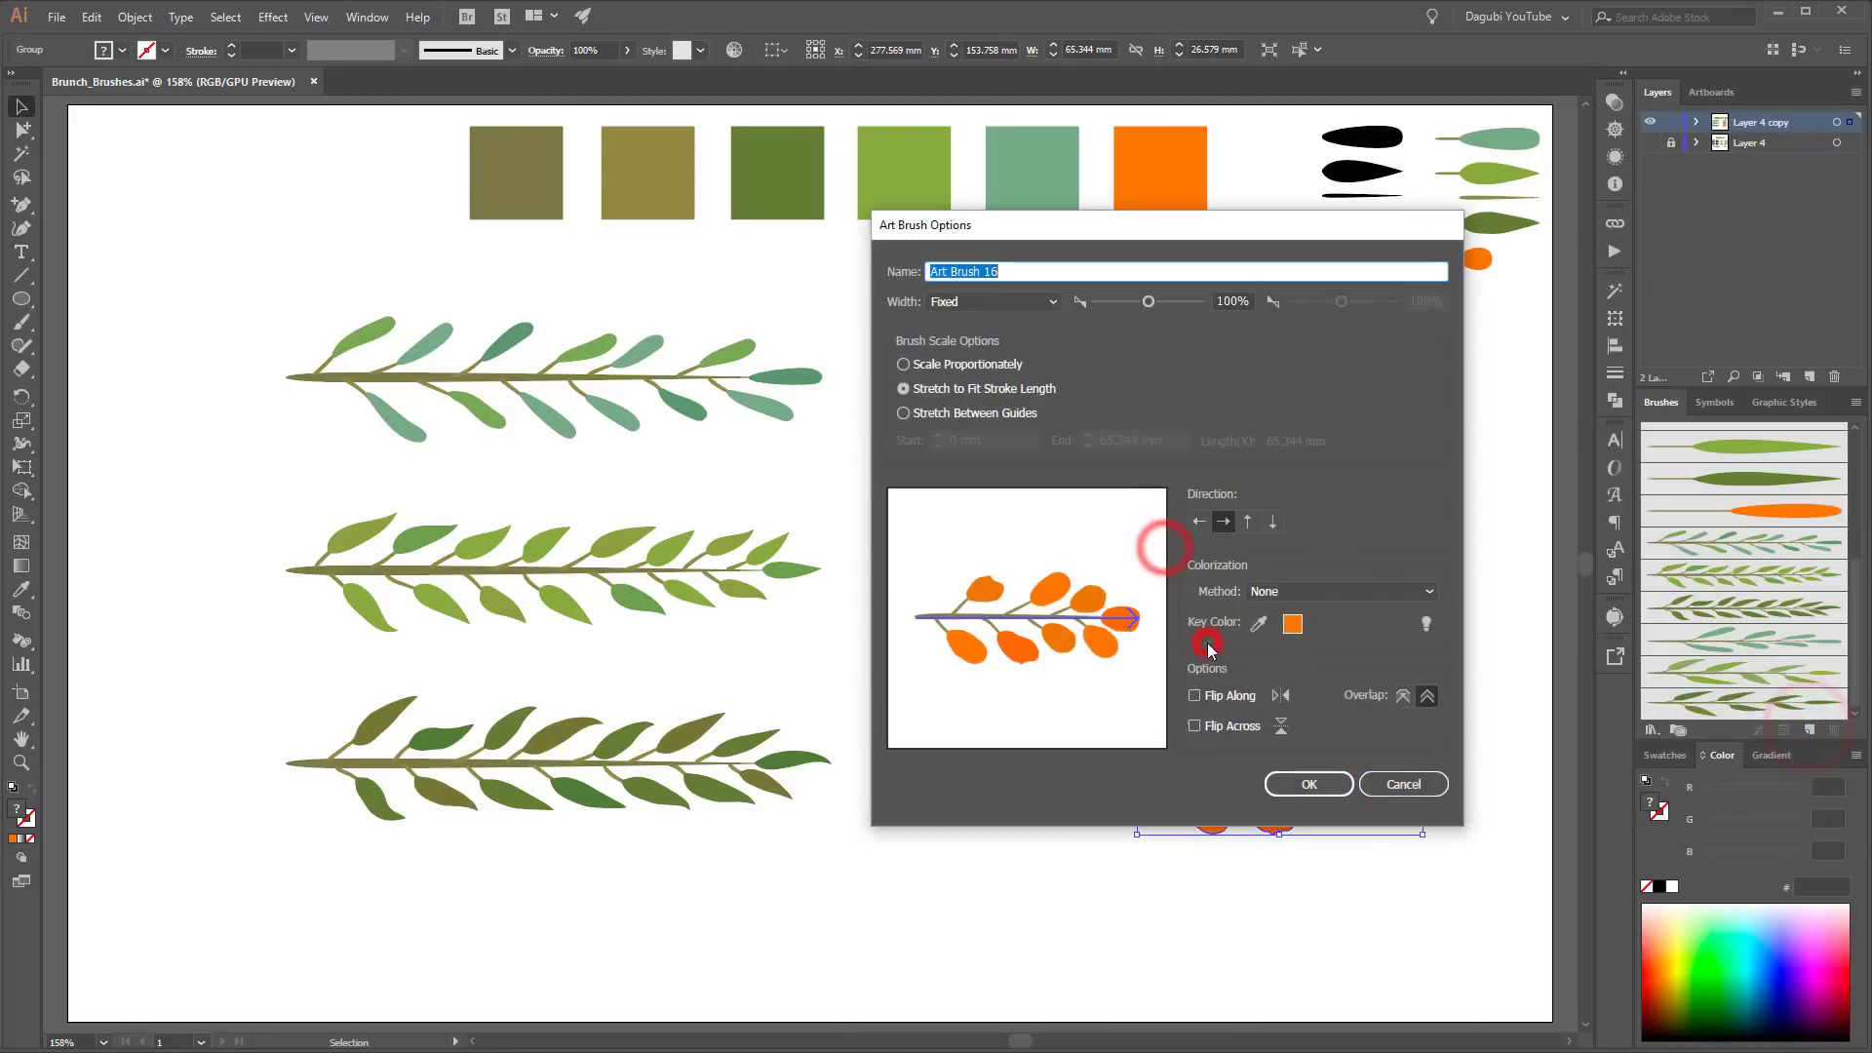
{"action": "left_click", "coordinate": [1307, 780]}
{"action": "left_click", "coordinate": [1287, 901]}
Step: Test the long teal-and-green branch brush with a long and a short vertical Paintbrush stroke, removing both strokes
{"action": "left_click", "coordinate": [21, 322]}
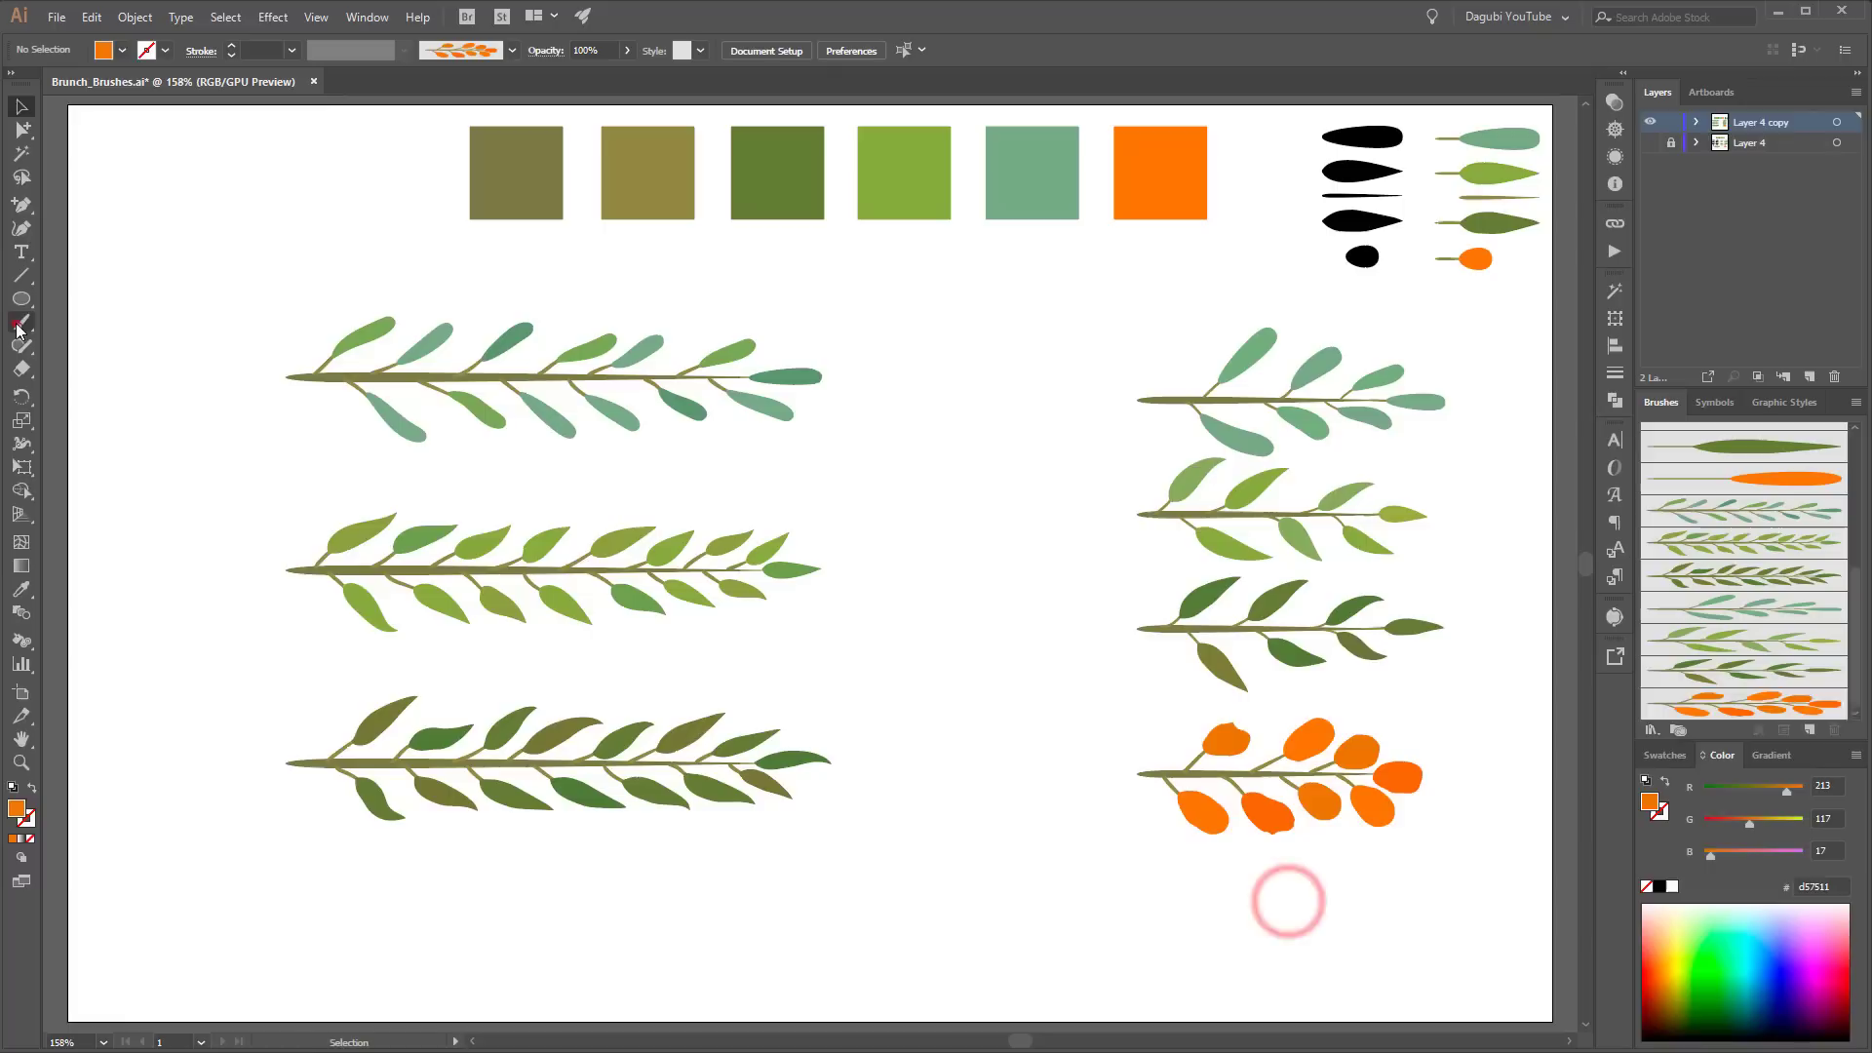
{"action": "left_click", "coordinate": [1786, 508]}
{"action": "left_click_drag", "start_coordinate": [1002, 743], "coordinate": [1003, 305]}
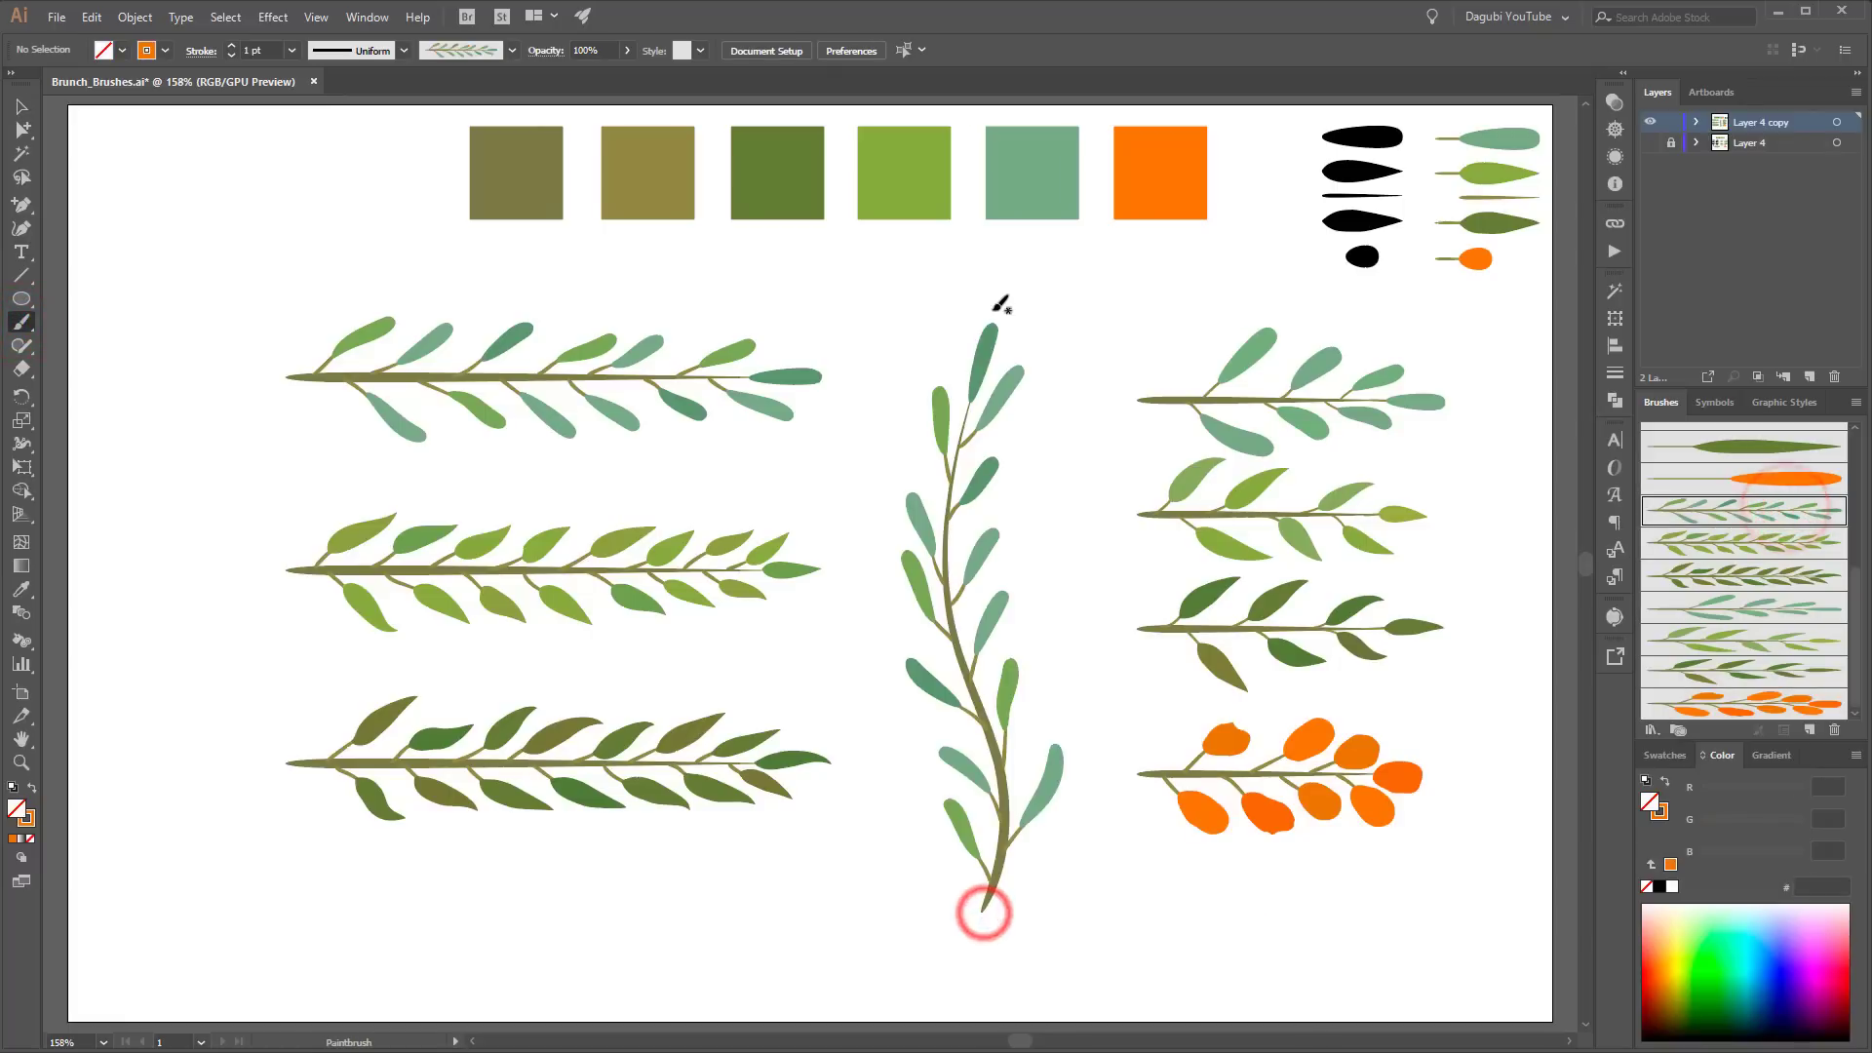
{"action": "key", "text": "ctrl+z"}
{"action": "left_click_drag", "start_coordinate": [998, 646], "coordinate": [980, 451]}
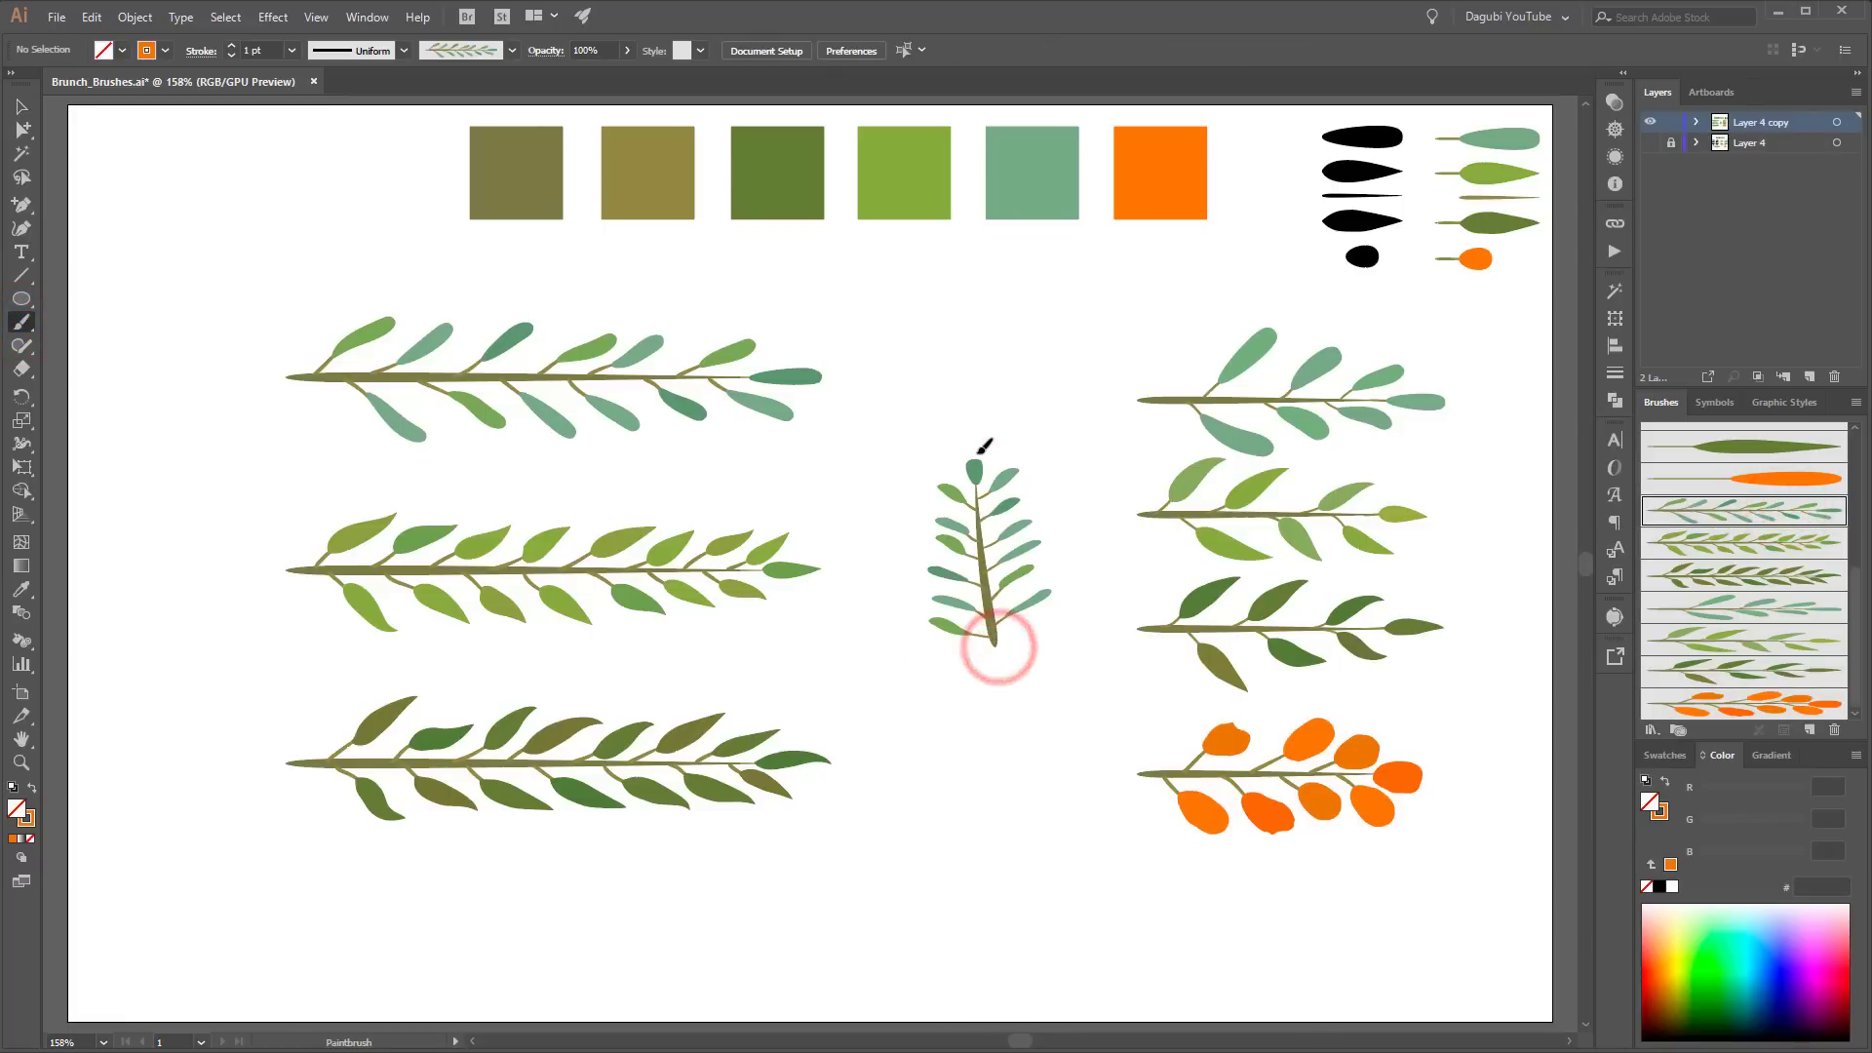
{"action": "left_click", "coordinate": [1020, 529], "text": "ctrl"}
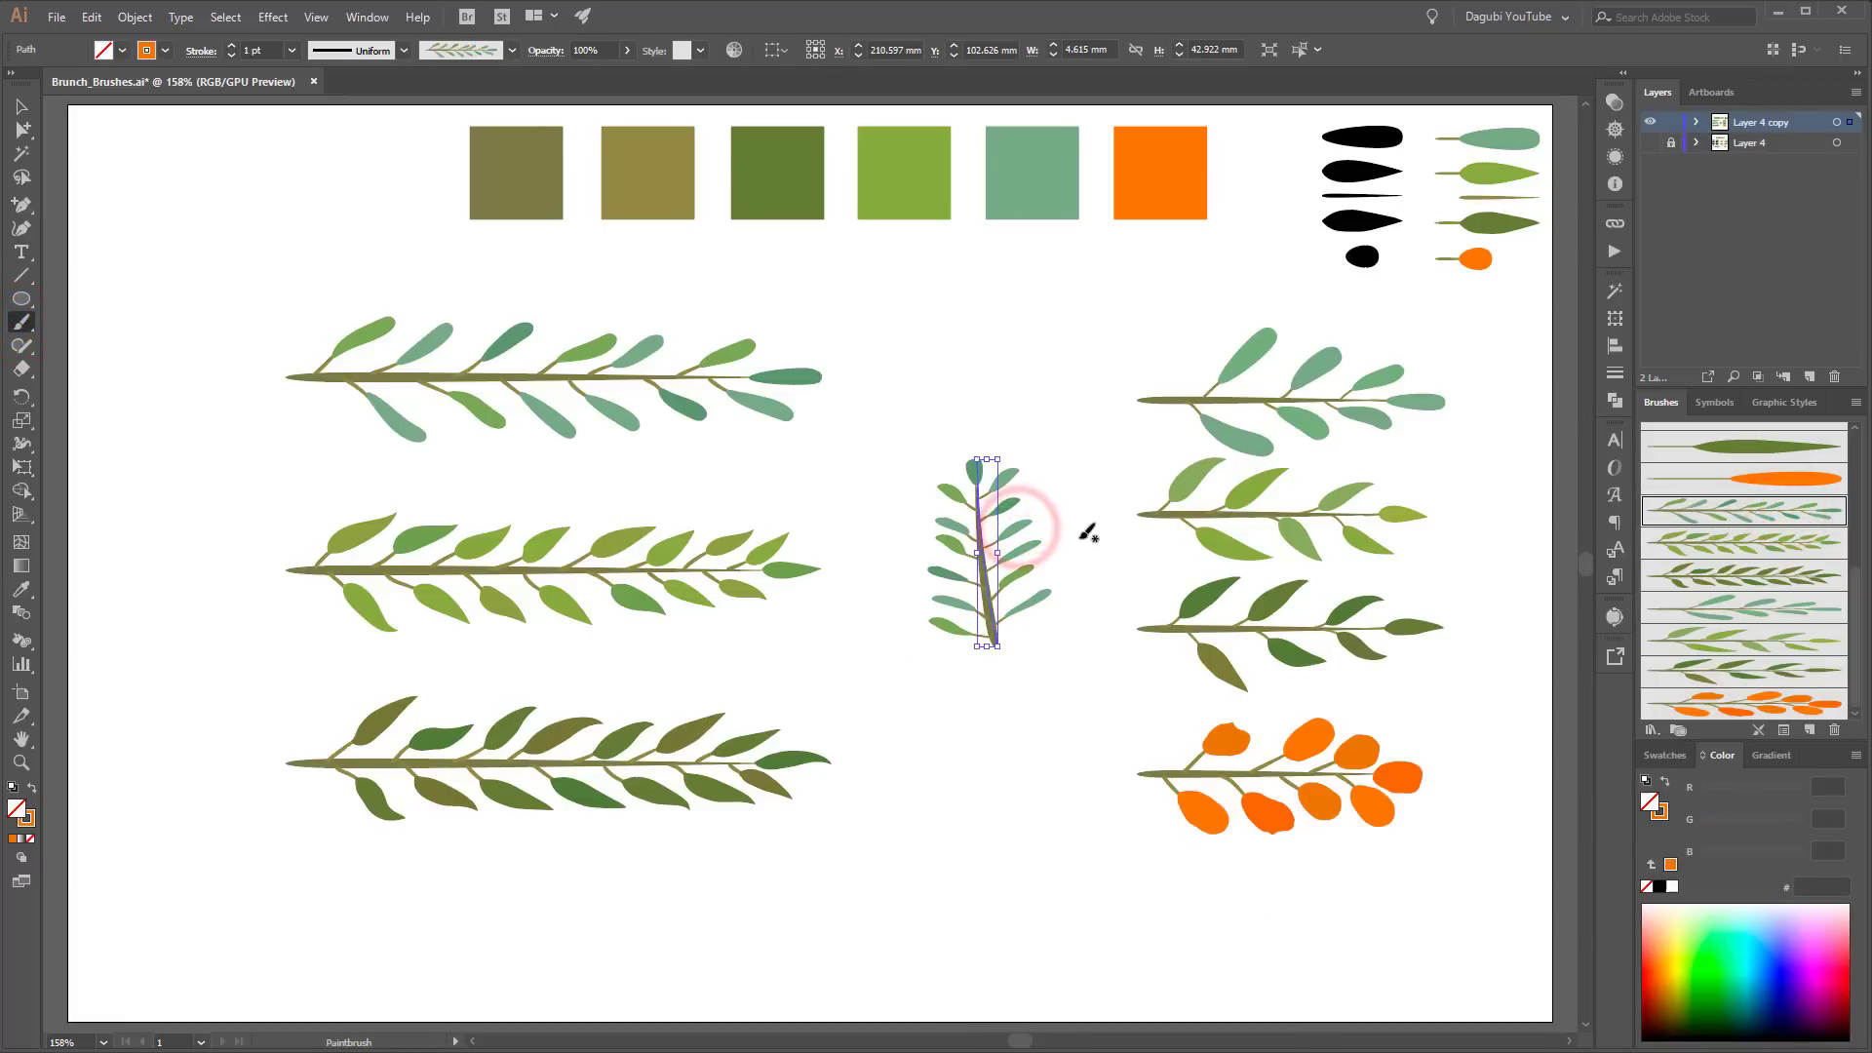
{"action": "key", "text": "Delete"}
{"action": "scroll", "coordinate": [1739, 552], "scroll_direction": "down", "scroll_amount": 1}
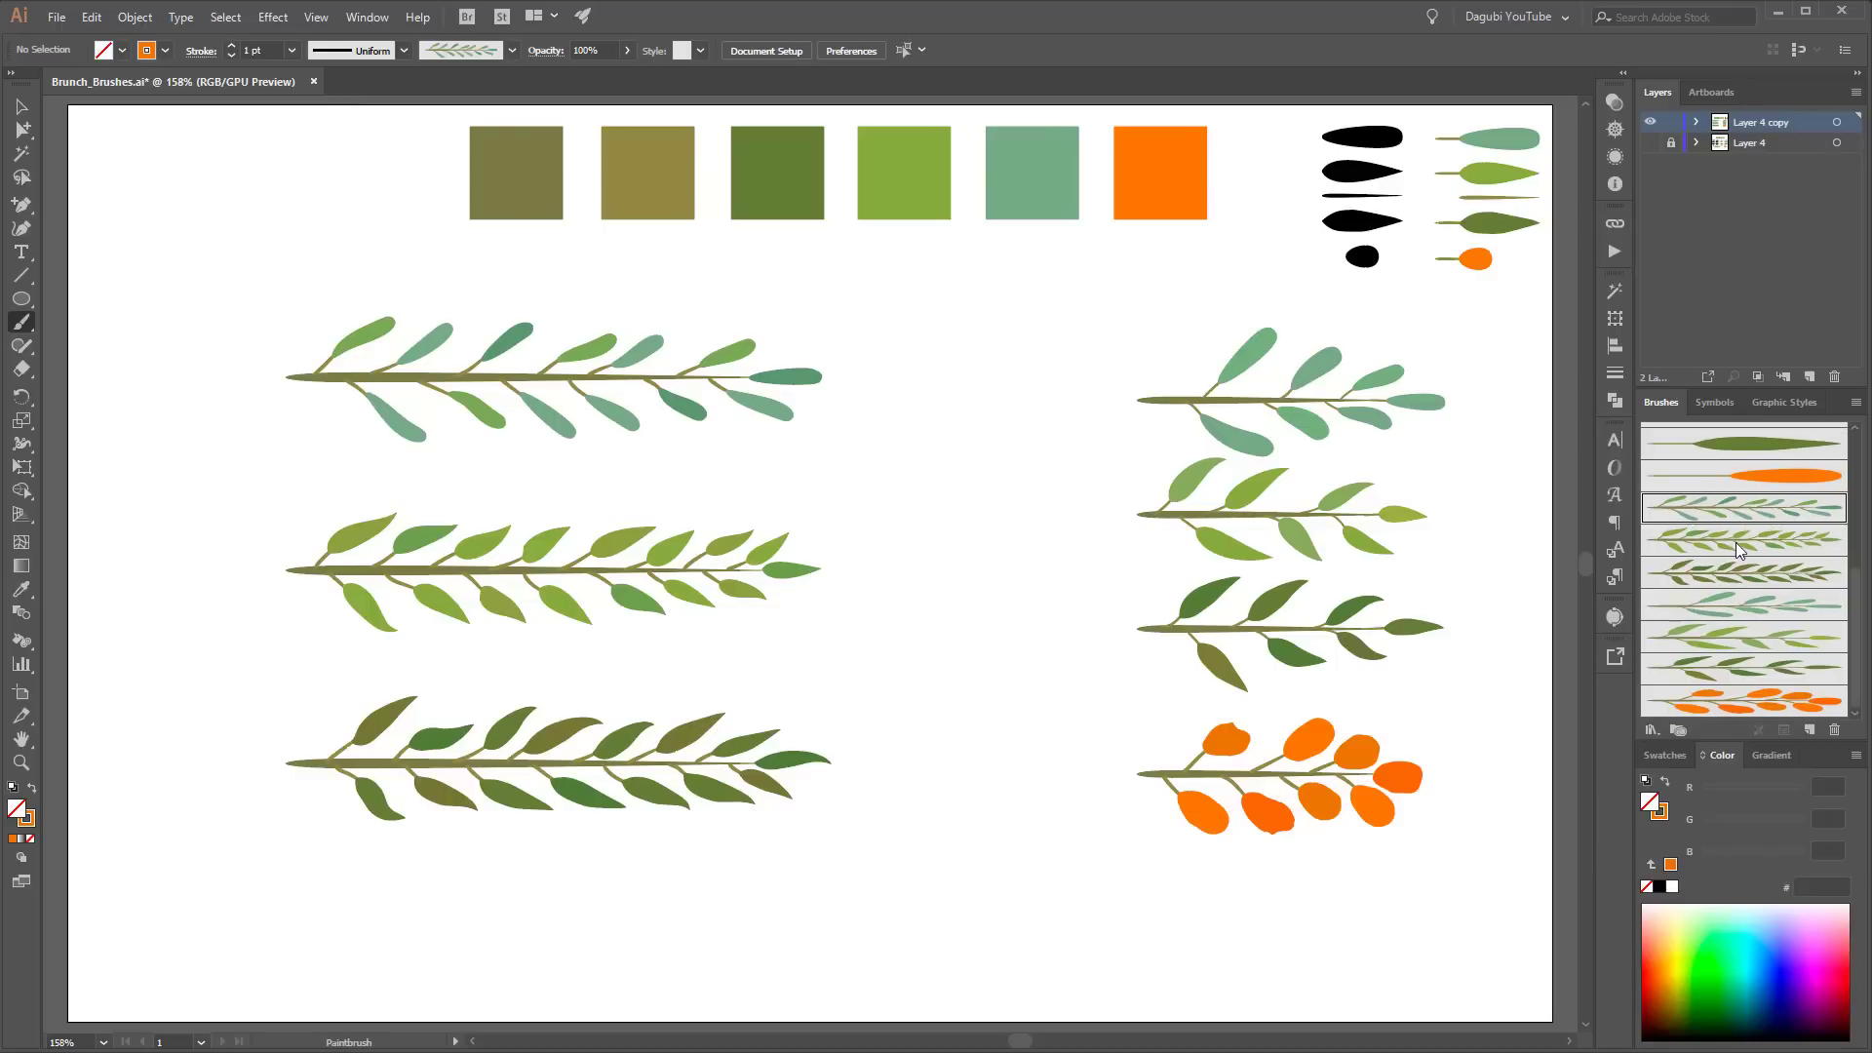
Step: Create an art brush set to Scale Proportionately from the long teal-and-green branch
{"action": "left_click", "coordinate": [629, 415]}
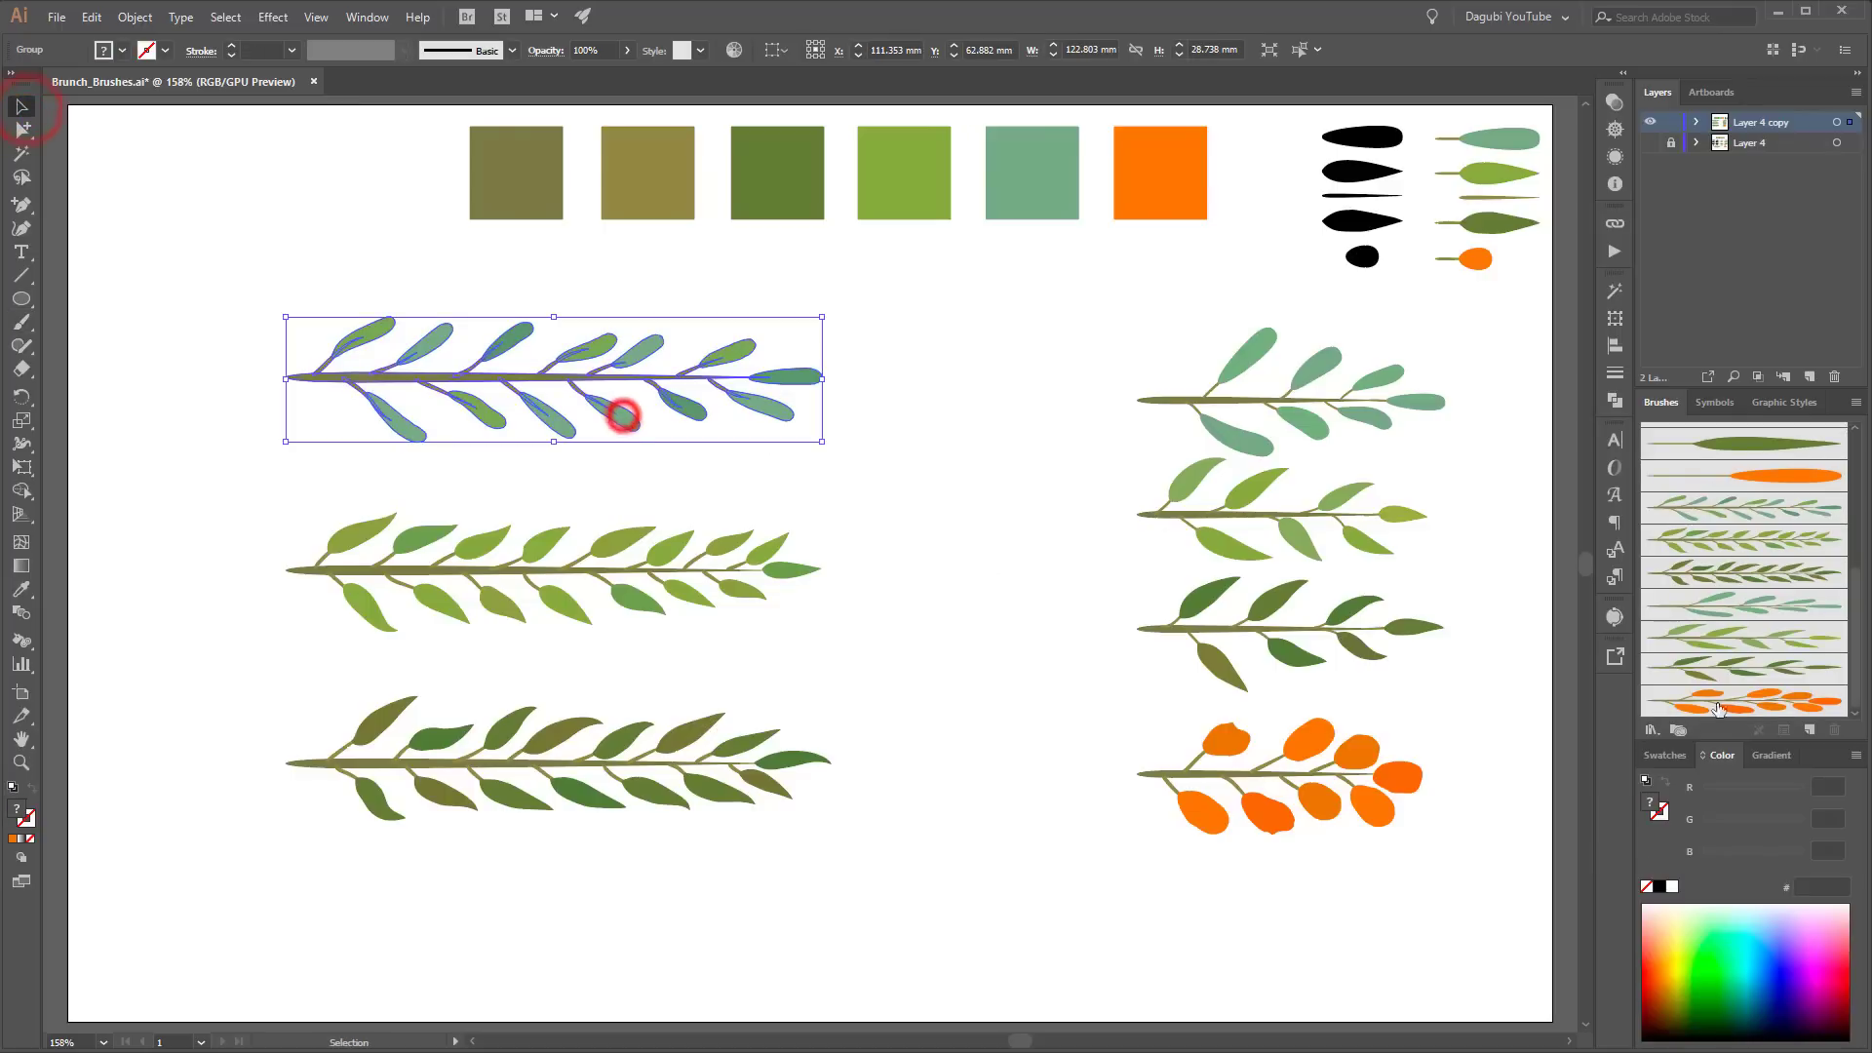
{"action": "left_click", "coordinate": [1810, 729]}
{"action": "left_click", "coordinate": [1182, 548]}
{"action": "left_click", "coordinate": [1182, 638]}
{"action": "left_click", "coordinate": [905, 365]}
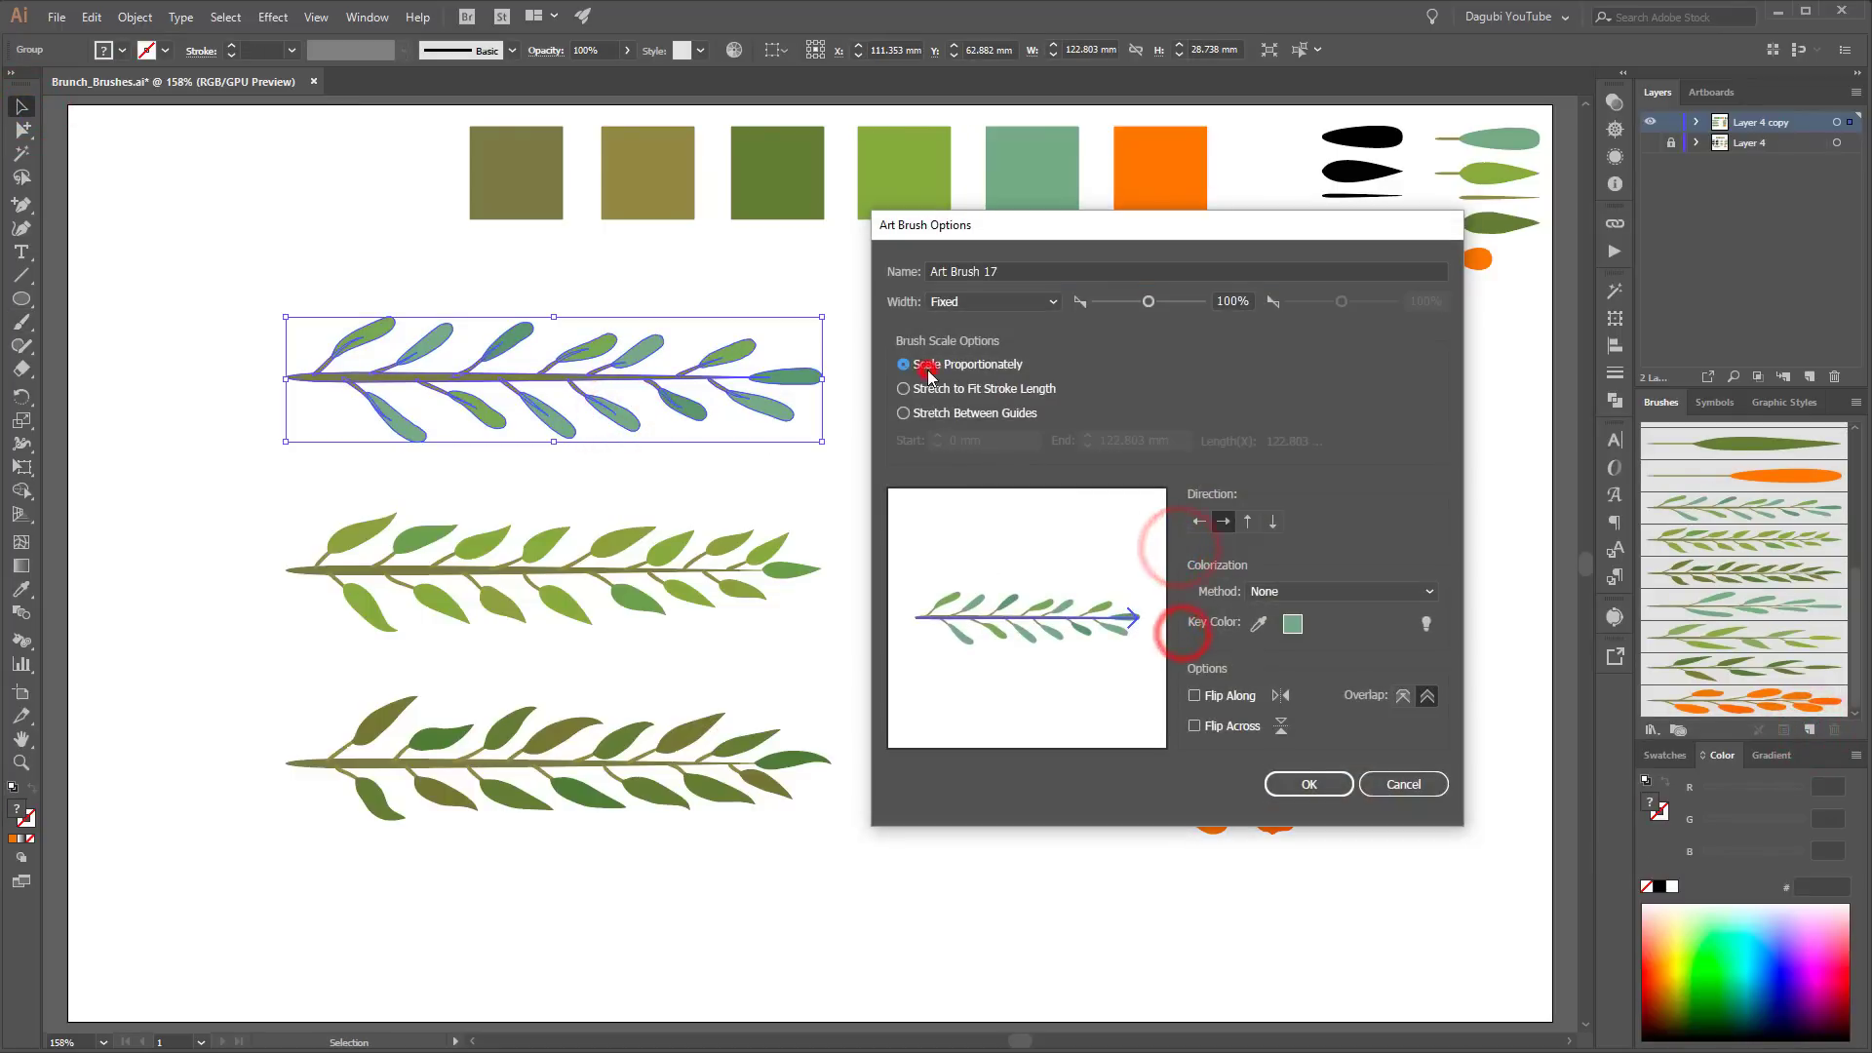
{"action": "left_click", "coordinate": [1308, 781]}
Step: Test the proportional long teal-and-green branch brush with Paintbrush strokes of different lengths and delete the test strokes
{"action": "left_click", "coordinate": [21, 321]}
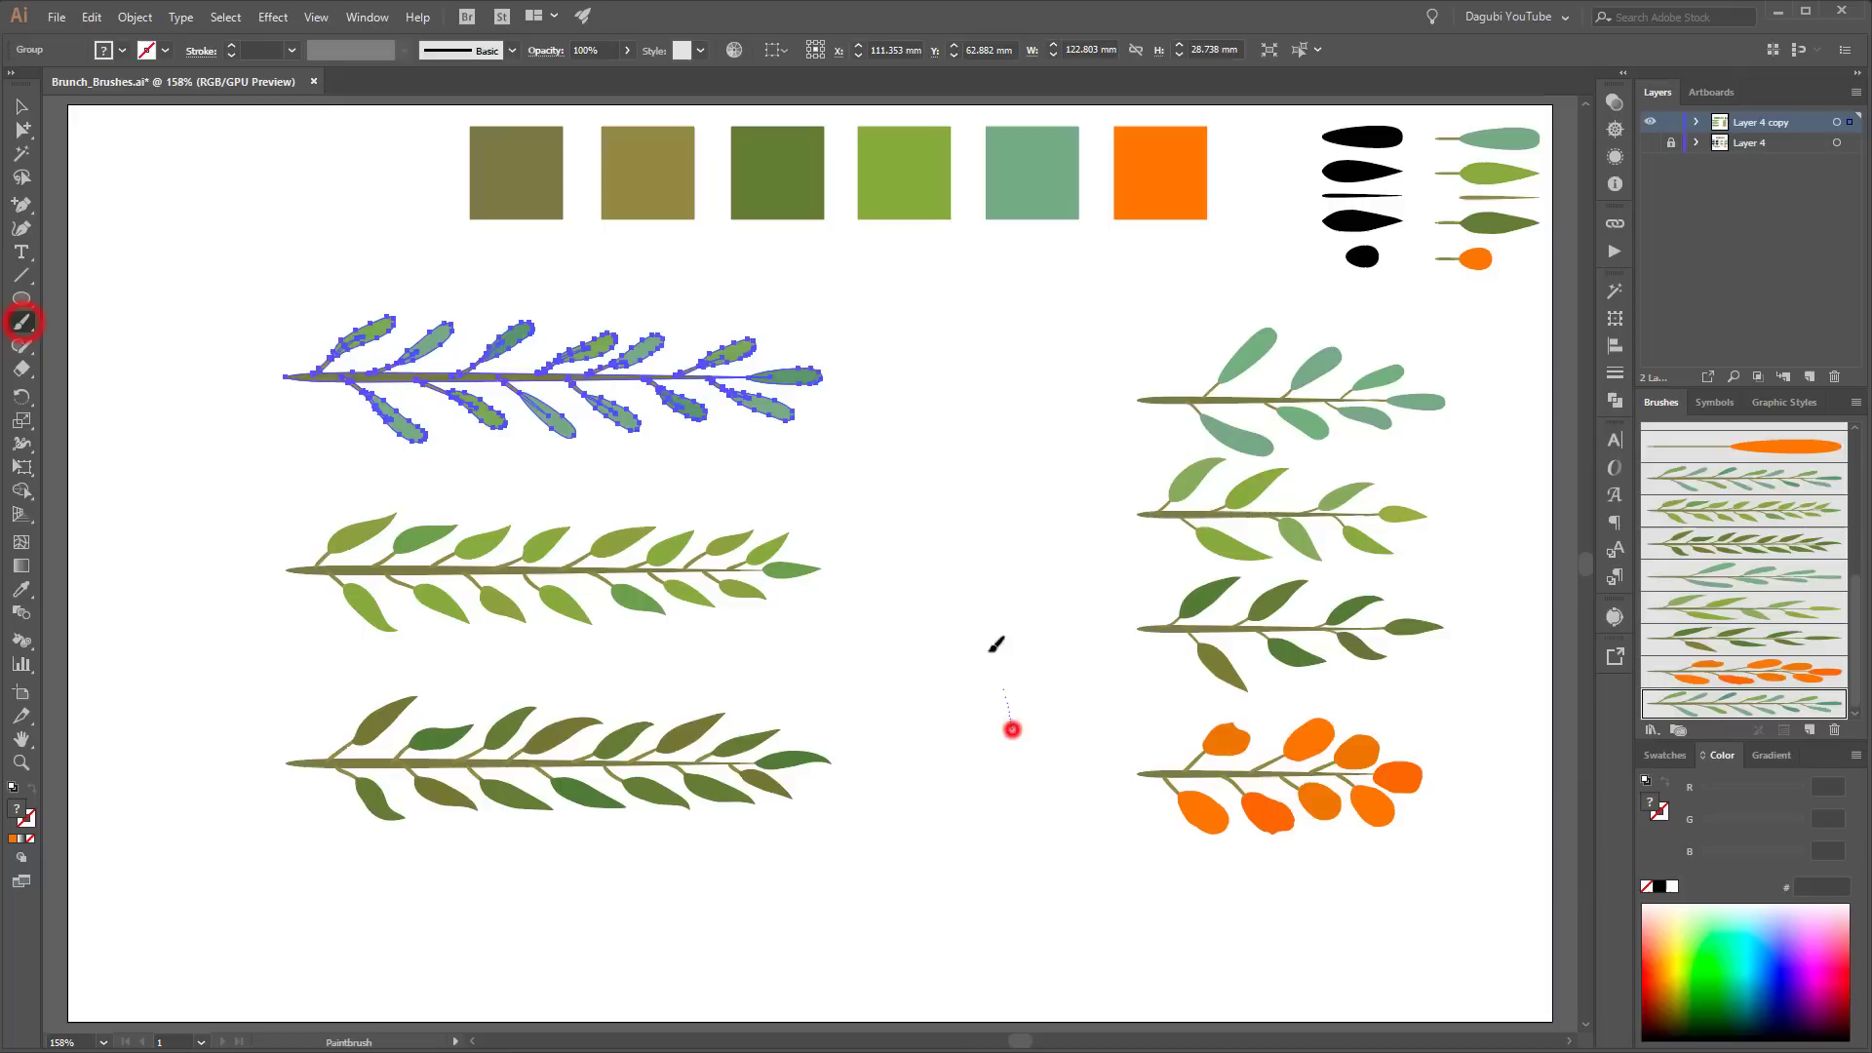
{"action": "left_click_drag", "start_coordinate": [1013, 727], "coordinate": [1004, 561]}
{"action": "left_click_drag", "start_coordinate": [928, 659], "coordinate": [961, 310]}
{"action": "mouse_move", "coordinate": [1020, 844]}
{"action": "left_mouse_down"}
{"action": "mouse_move", "coordinate": [917, 741]}
{"action": "mouse_move", "coordinate": [1082, 632]}
{"action": "left_mouse_up"}
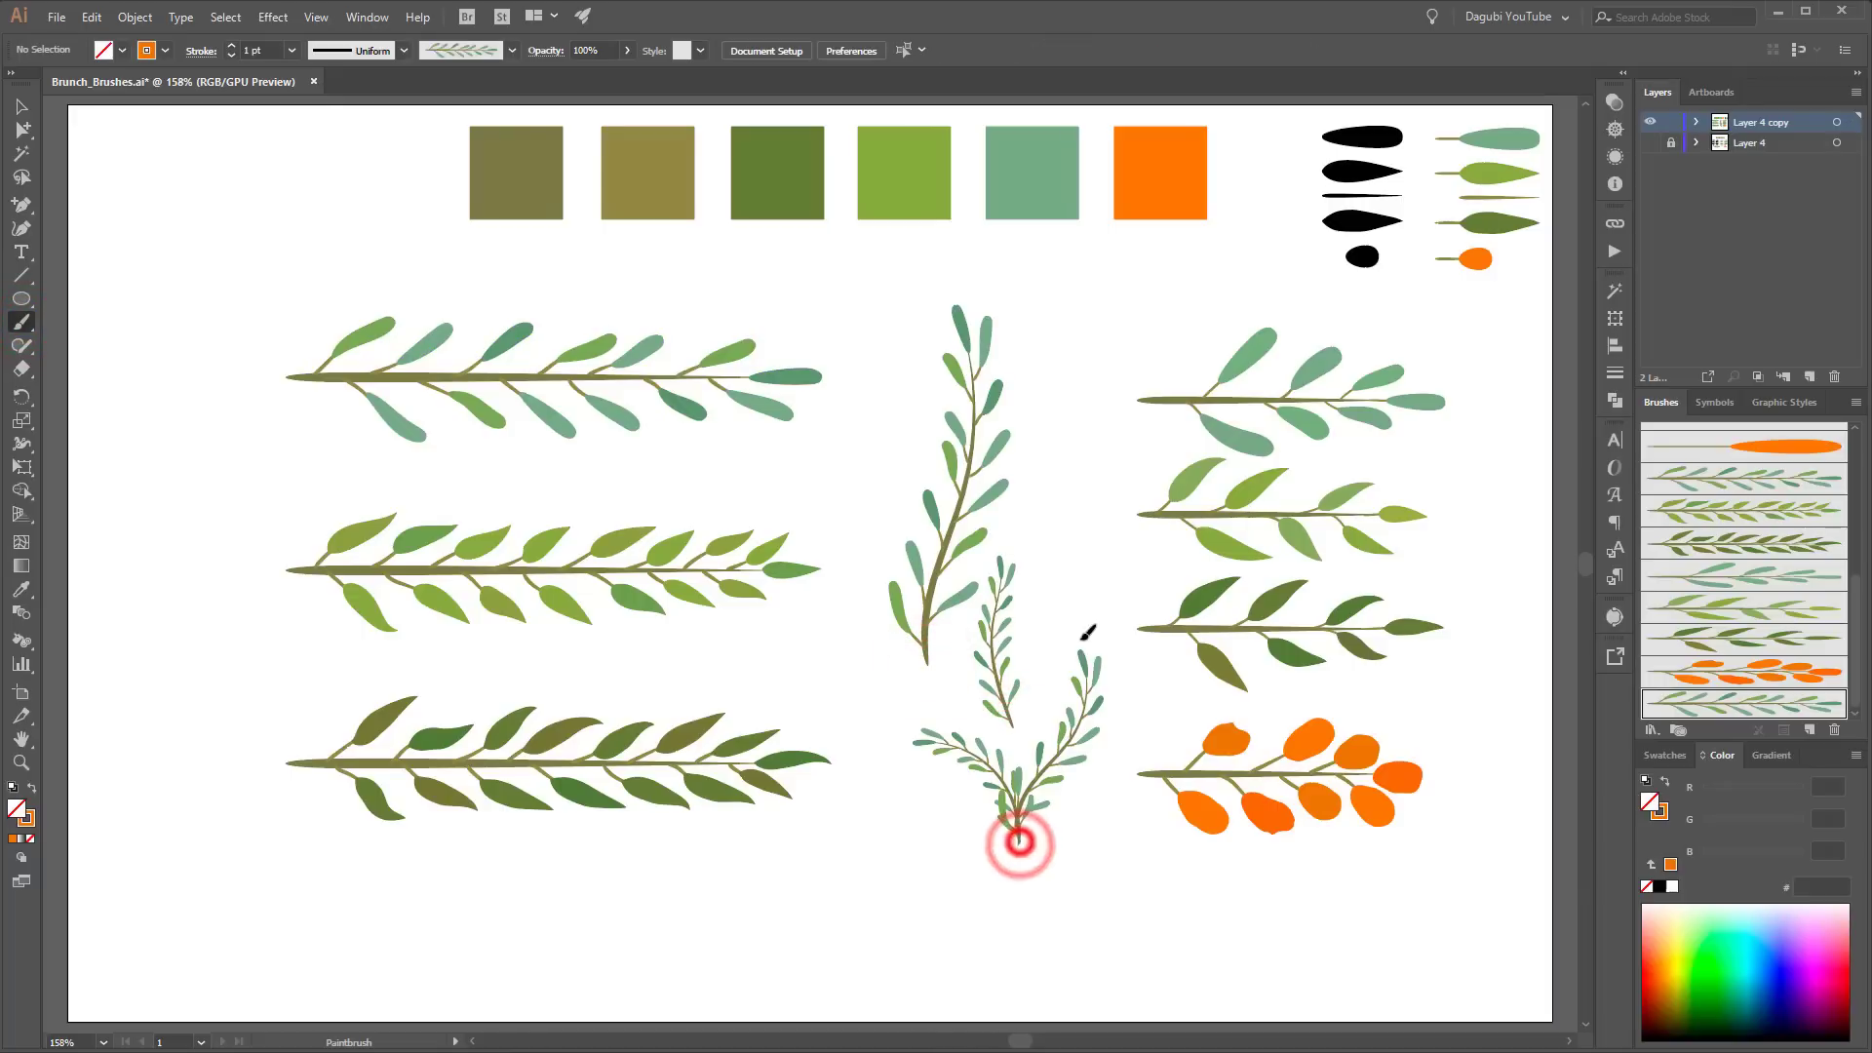
{"action": "left_click_drag", "start_coordinate": [916, 353], "coordinate": [1057, 913]}
{"action": "key", "text": "Delete"}
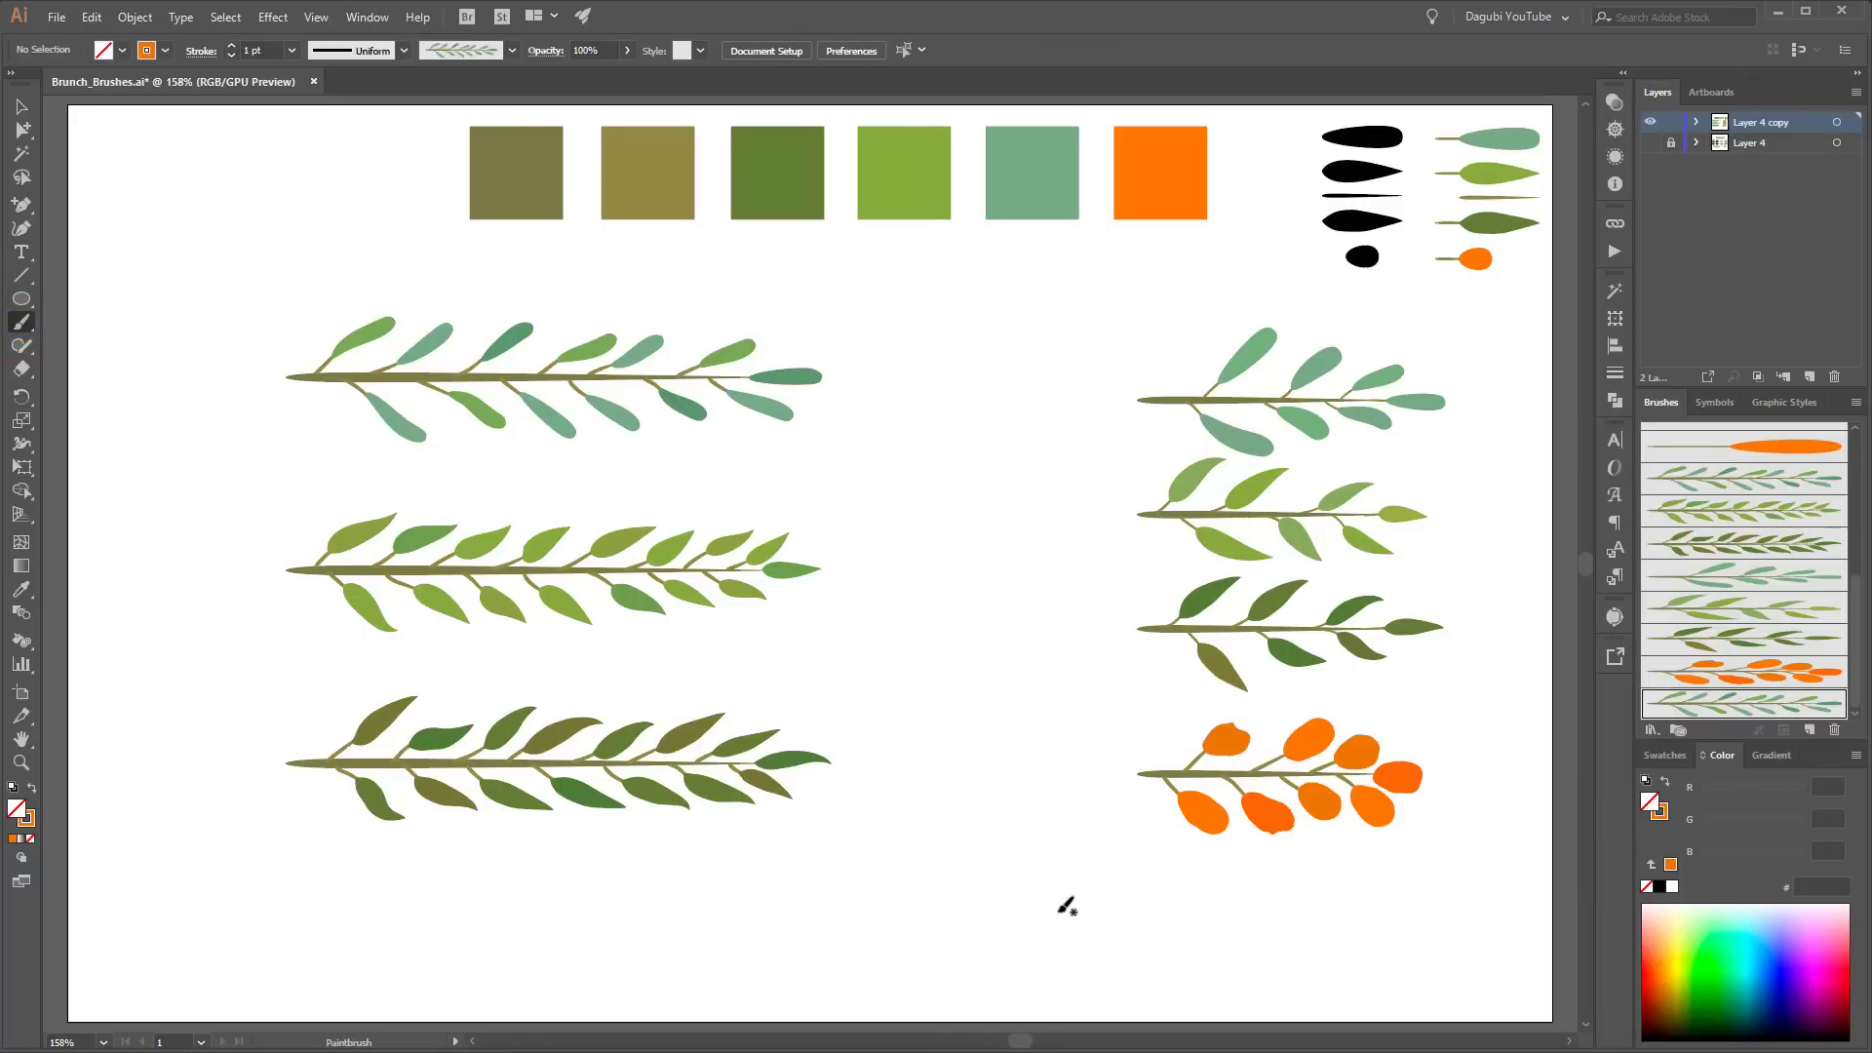
Step: Create an art brush set to Scale Proportionately from the long branch with light green leaves
{"action": "left_click", "coordinate": [635, 543]}
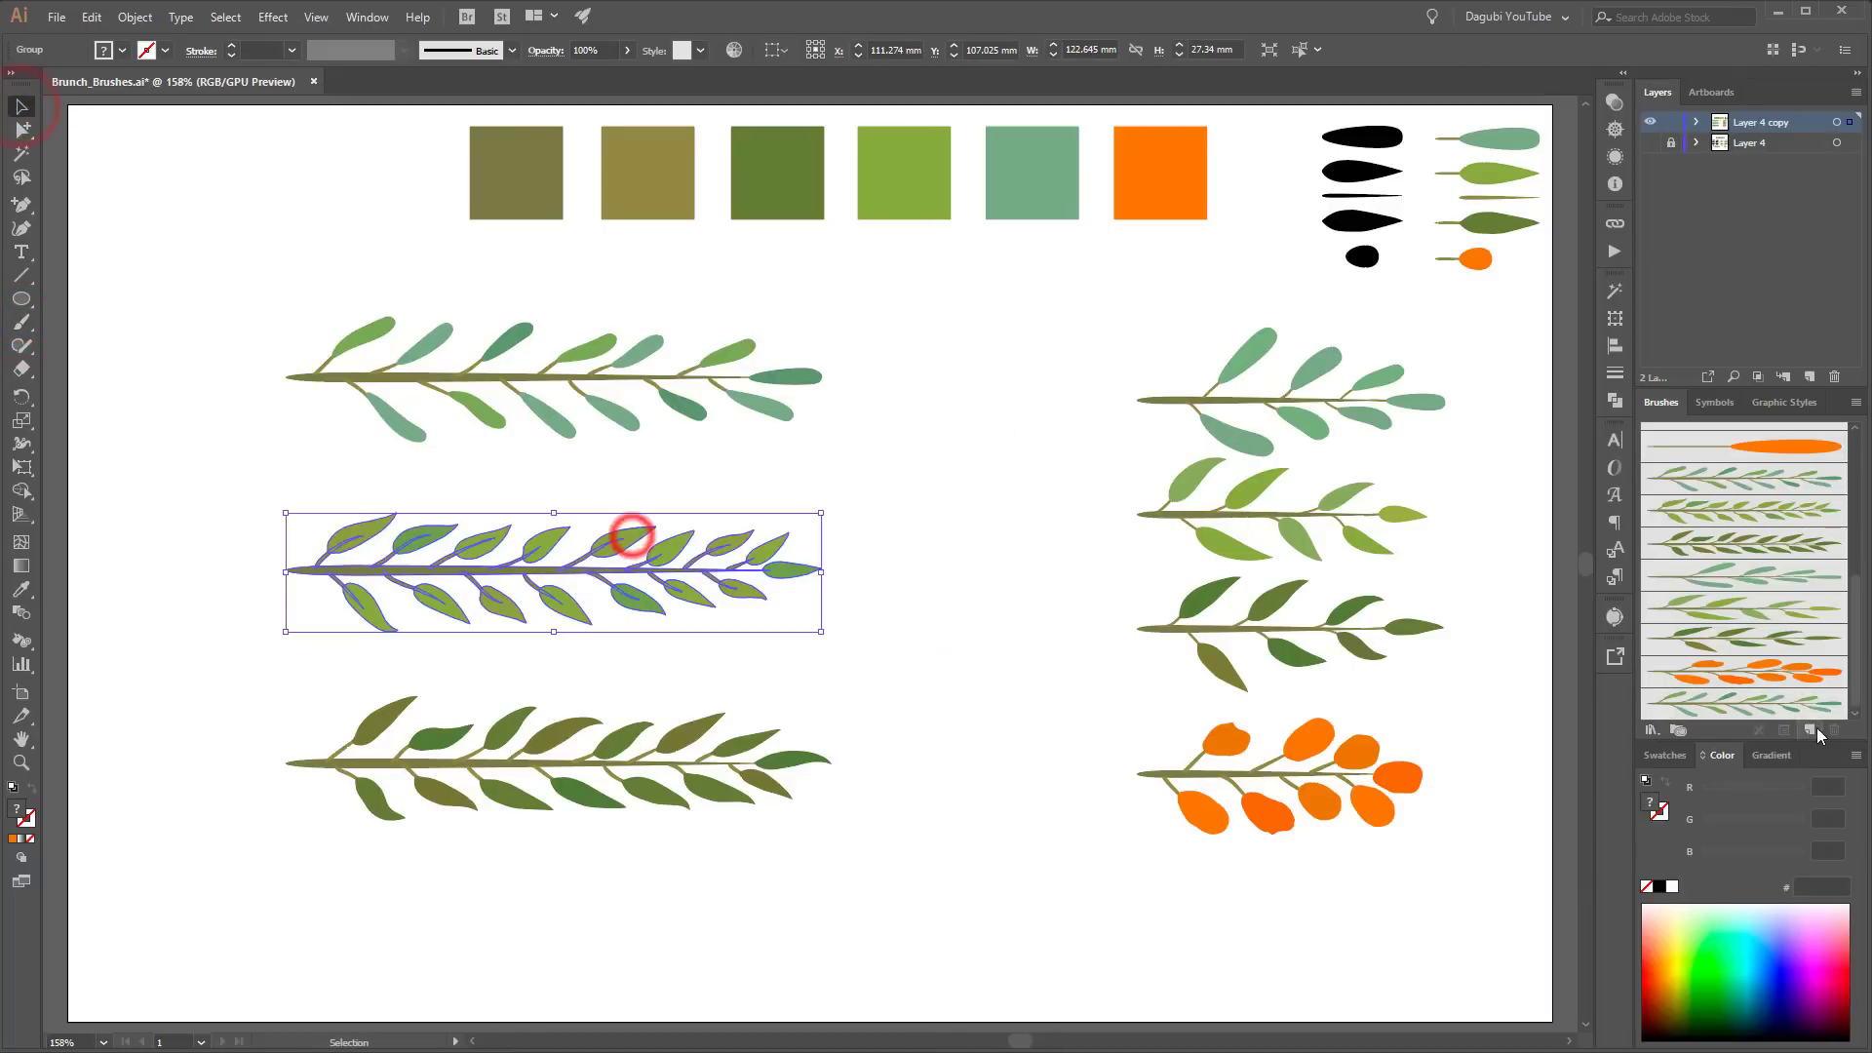
{"action": "left_click", "coordinate": [1811, 730]}
{"action": "left_click", "coordinate": [1192, 556]}
{"action": "left_click", "coordinate": [1196, 640]}
{"action": "left_click", "coordinate": [917, 365]}
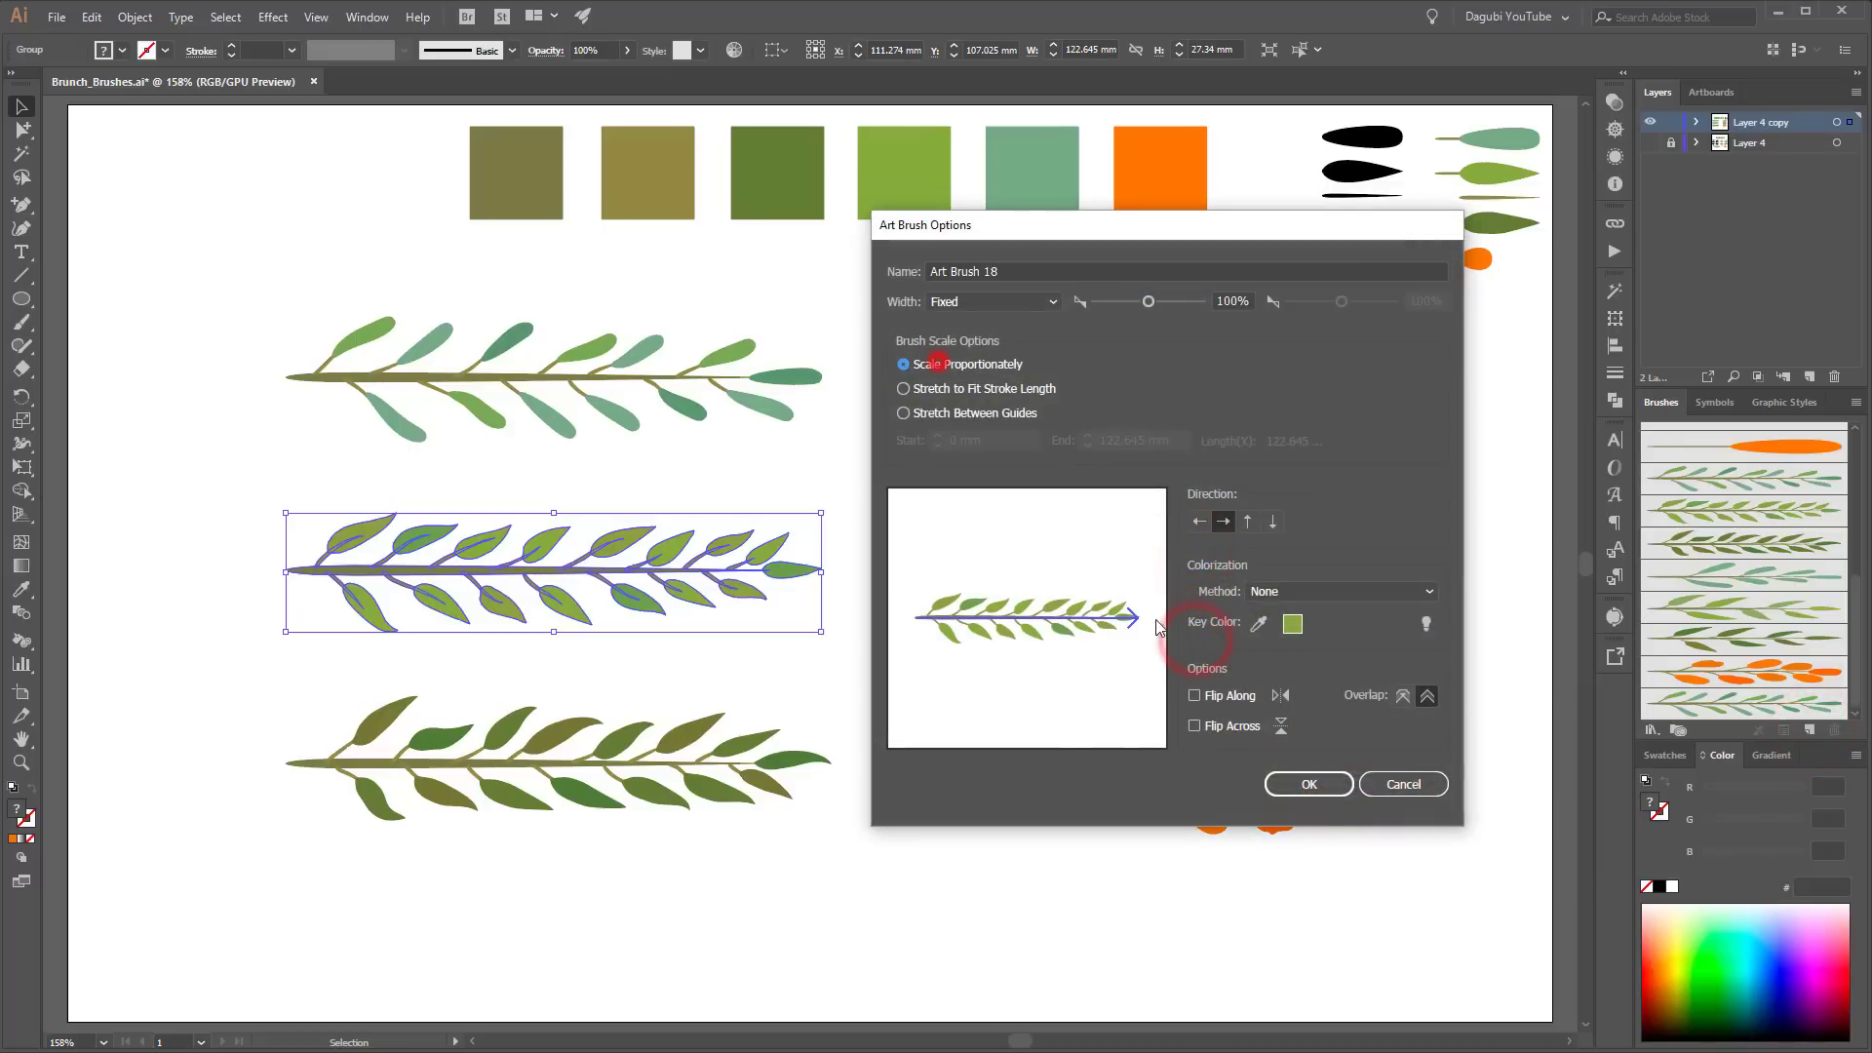
{"action": "left_click", "coordinate": [1309, 784]}
Step: Create an art brush set to Scale Proportionately from the long branch with dark green leaves
{"action": "left_click", "coordinate": [669, 765]}
{"action": "left_click", "coordinate": [1811, 730]}
{"action": "left_click", "coordinate": [1182, 550]}
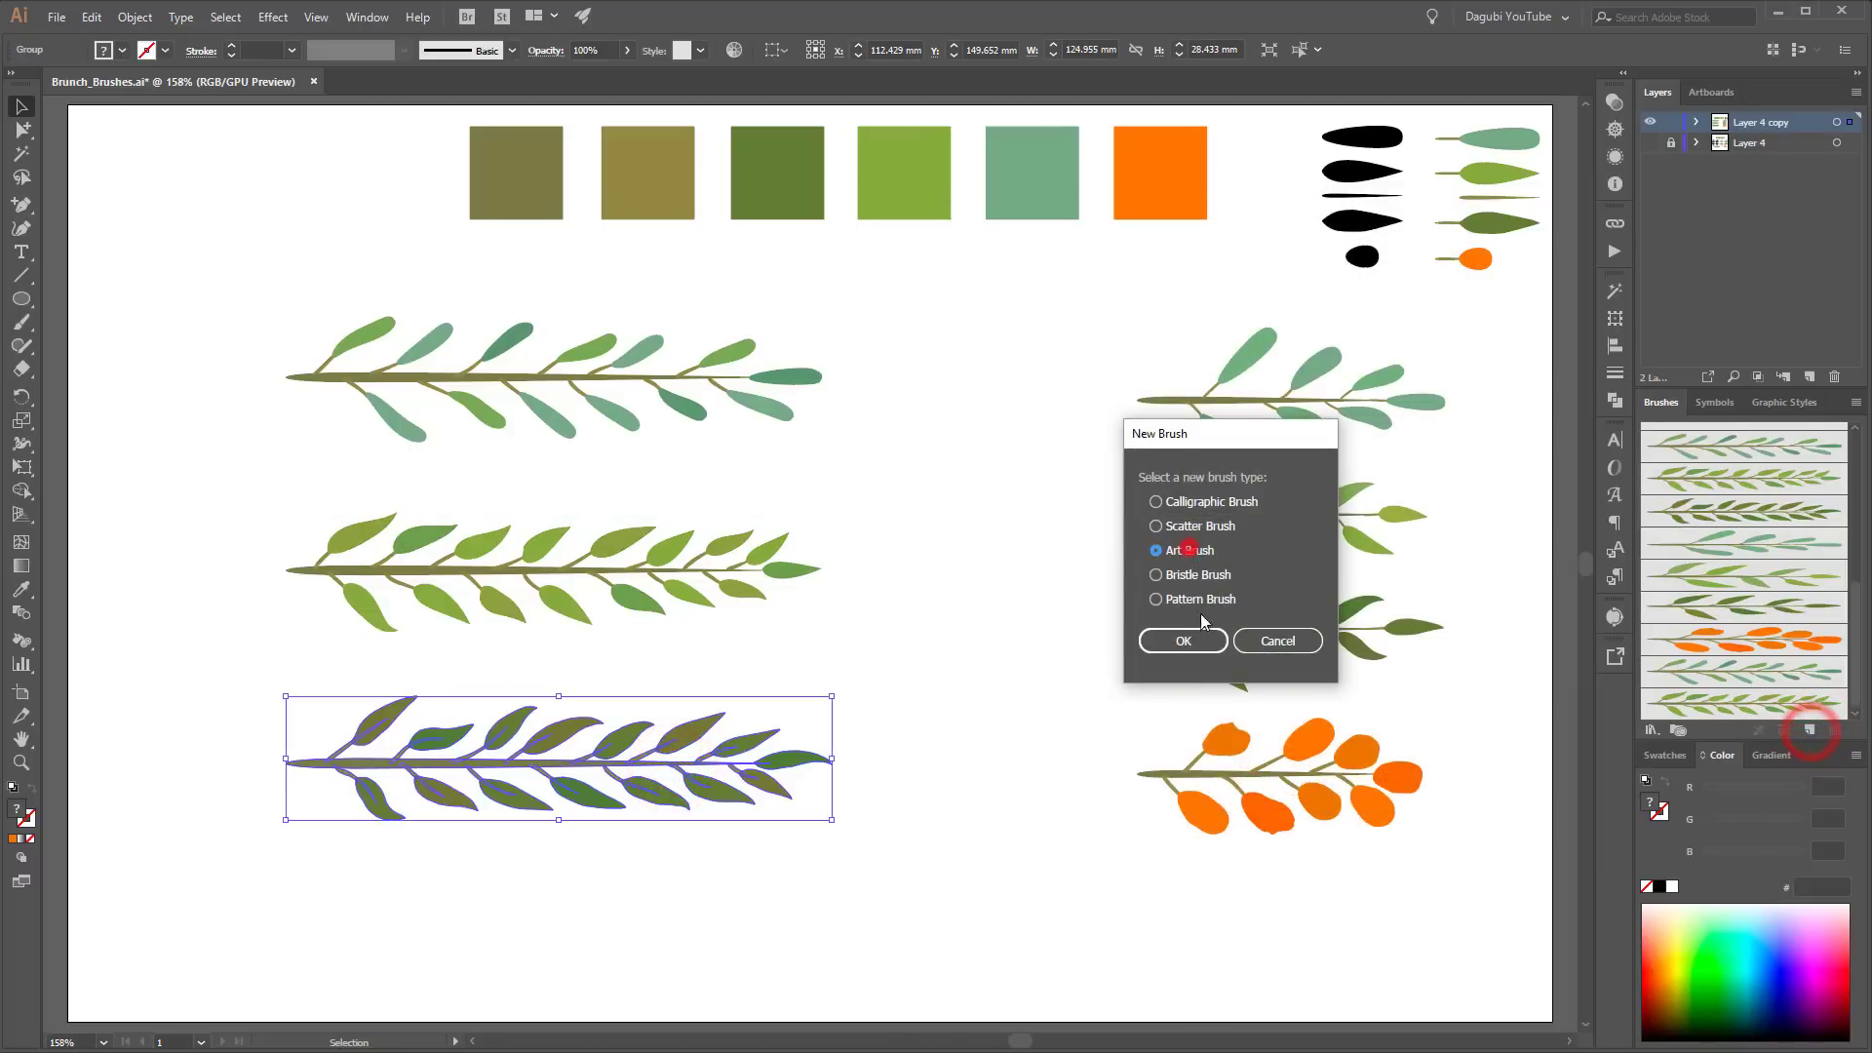
{"action": "left_click", "coordinate": [1183, 640]}
{"action": "left_click", "coordinate": [968, 367]}
{"action": "left_click", "coordinate": [1317, 781]}
Step: Create an art brush set to Scale Proportionately from the short teal branch
{"action": "left_click", "coordinate": [1317, 367]}
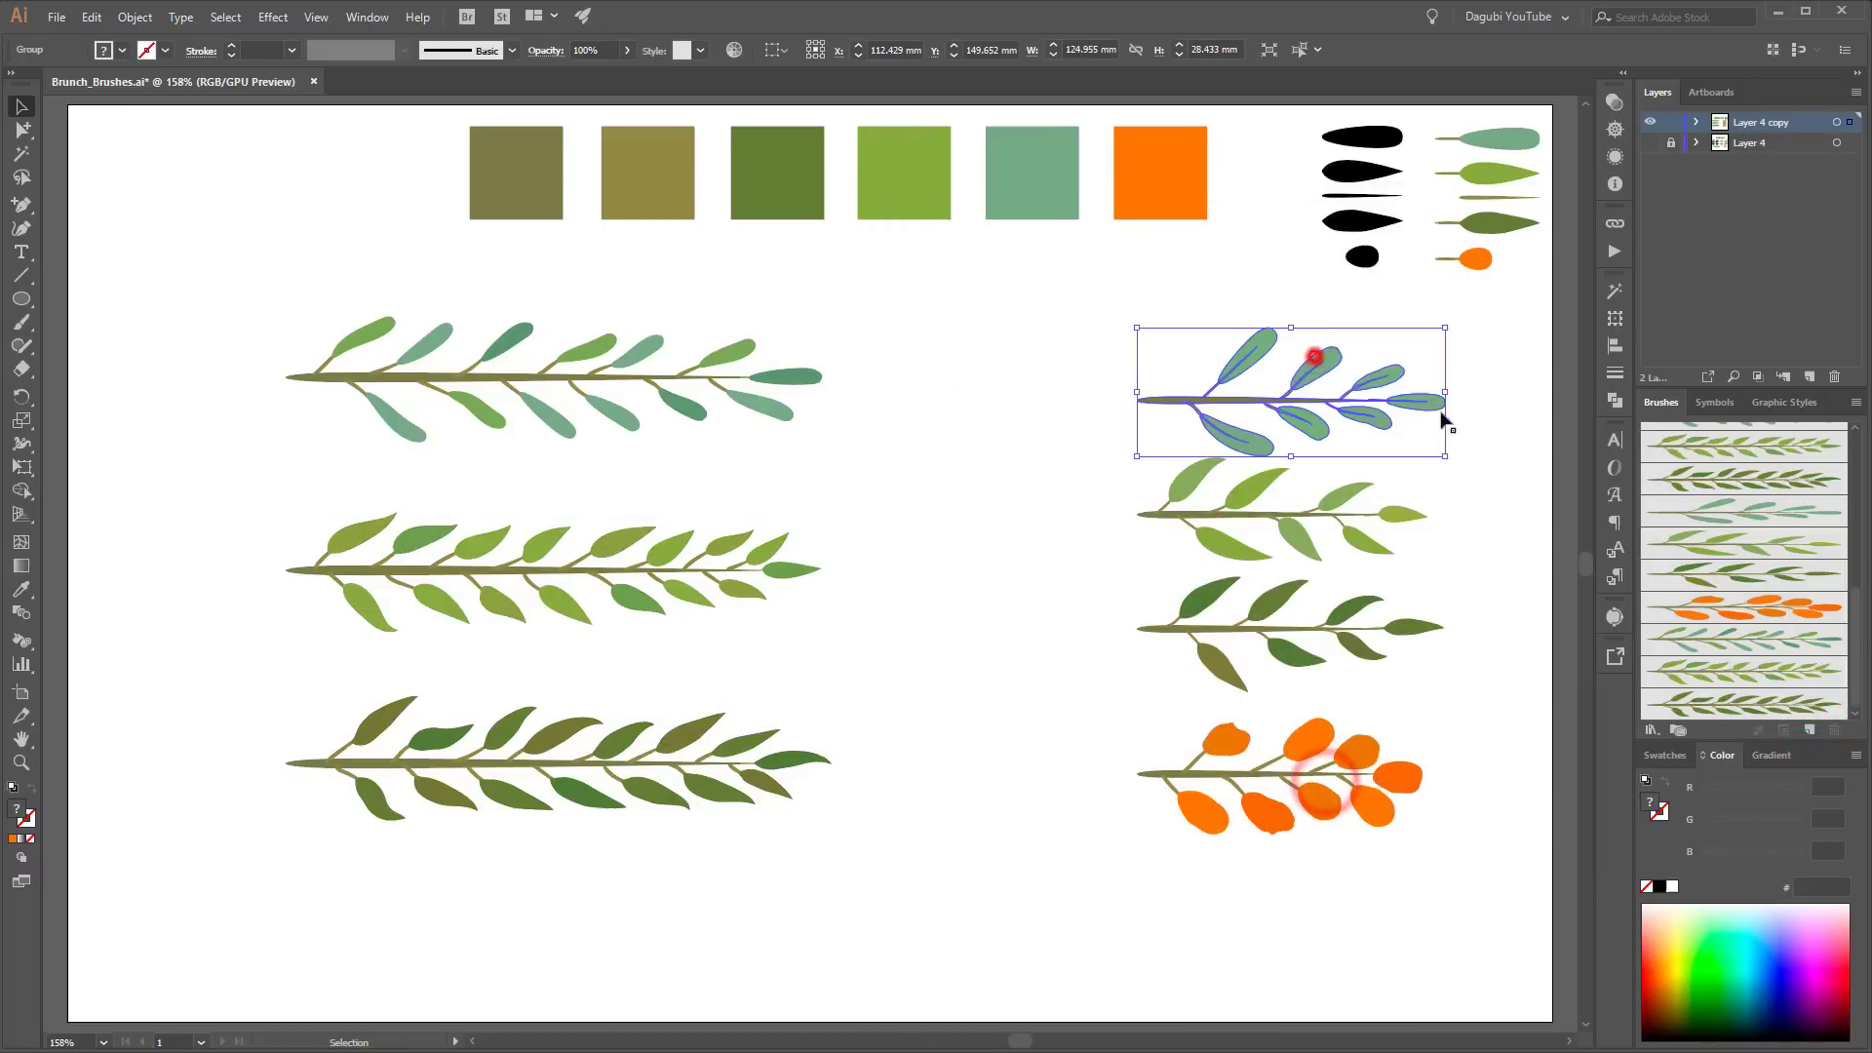
{"action": "left_click", "coordinate": [1811, 730]}
{"action": "left_click", "coordinate": [1183, 550]}
{"action": "left_click", "coordinate": [1186, 639]}
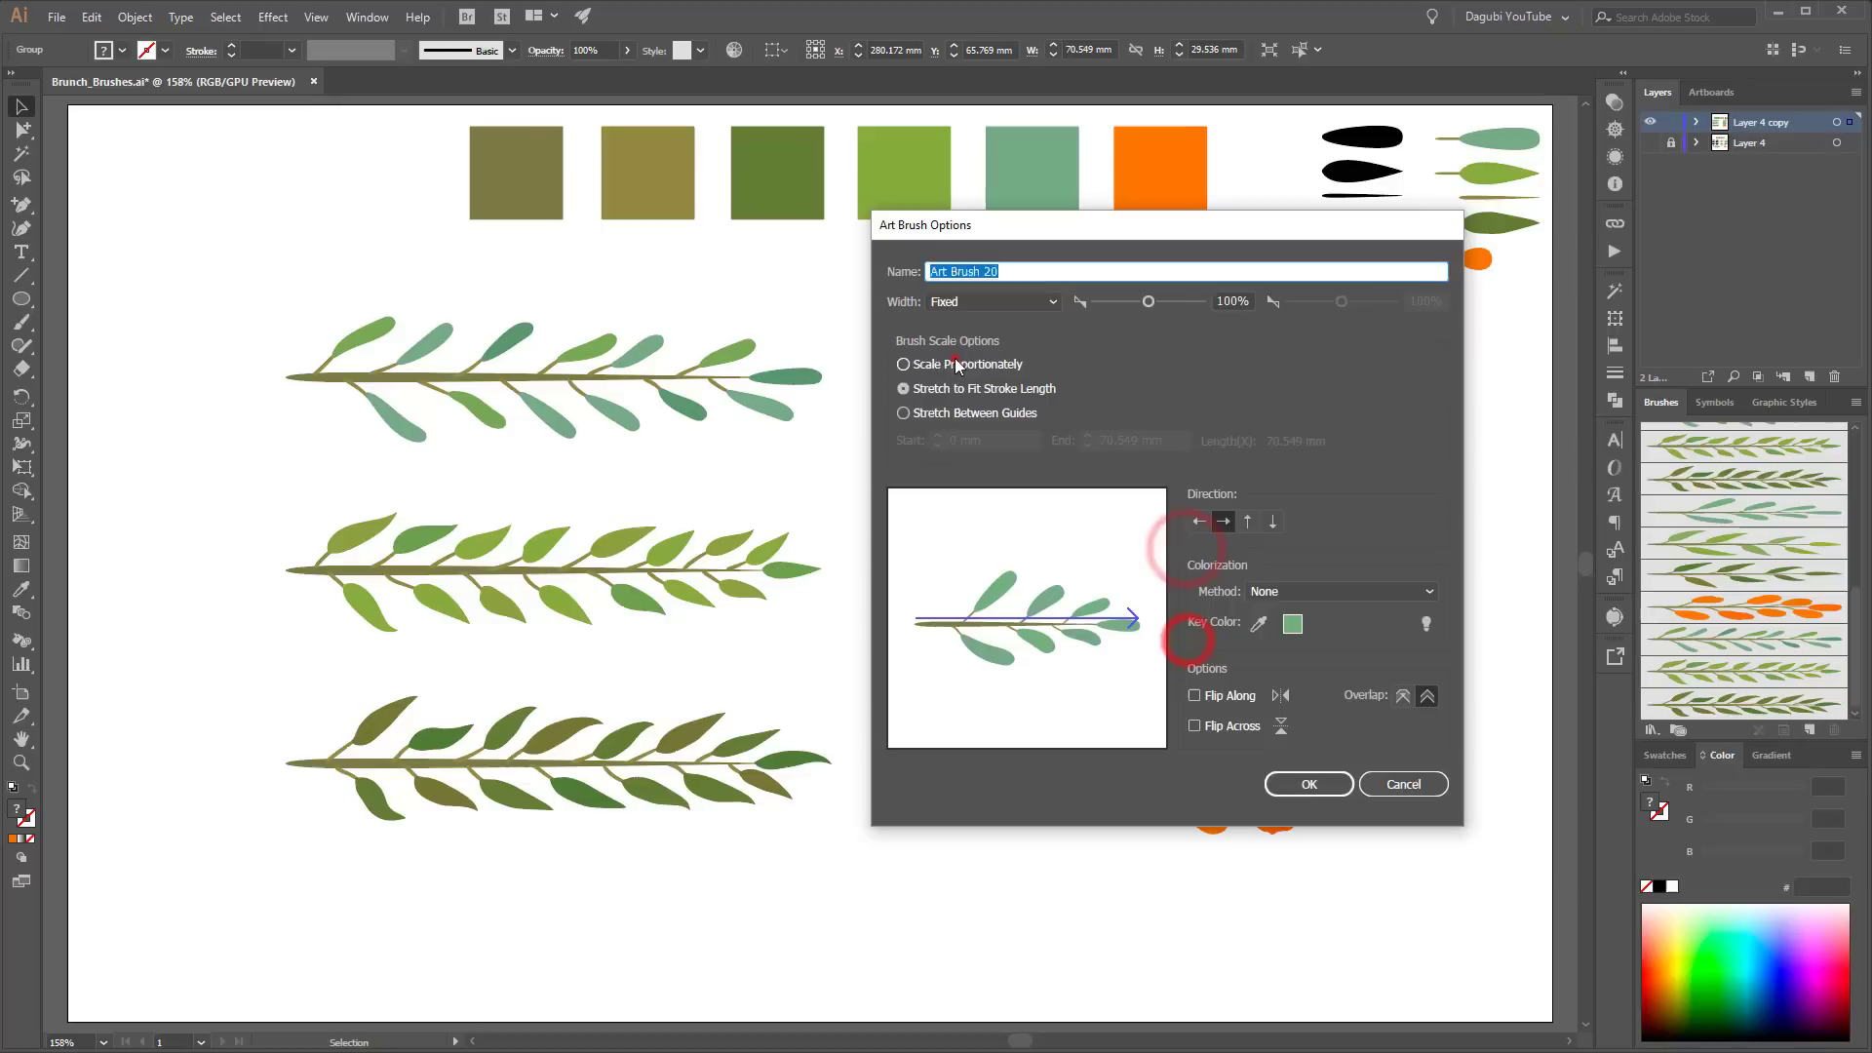
{"action": "left_click", "coordinate": [951, 365]}
{"action": "left_click", "coordinate": [1312, 783]}
Step: Create an art brush set to Scale Proportionately from the short branch with light green leaves
{"action": "left_click", "coordinate": [1300, 531]}
{"action": "left_click", "coordinate": [1811, 730]}
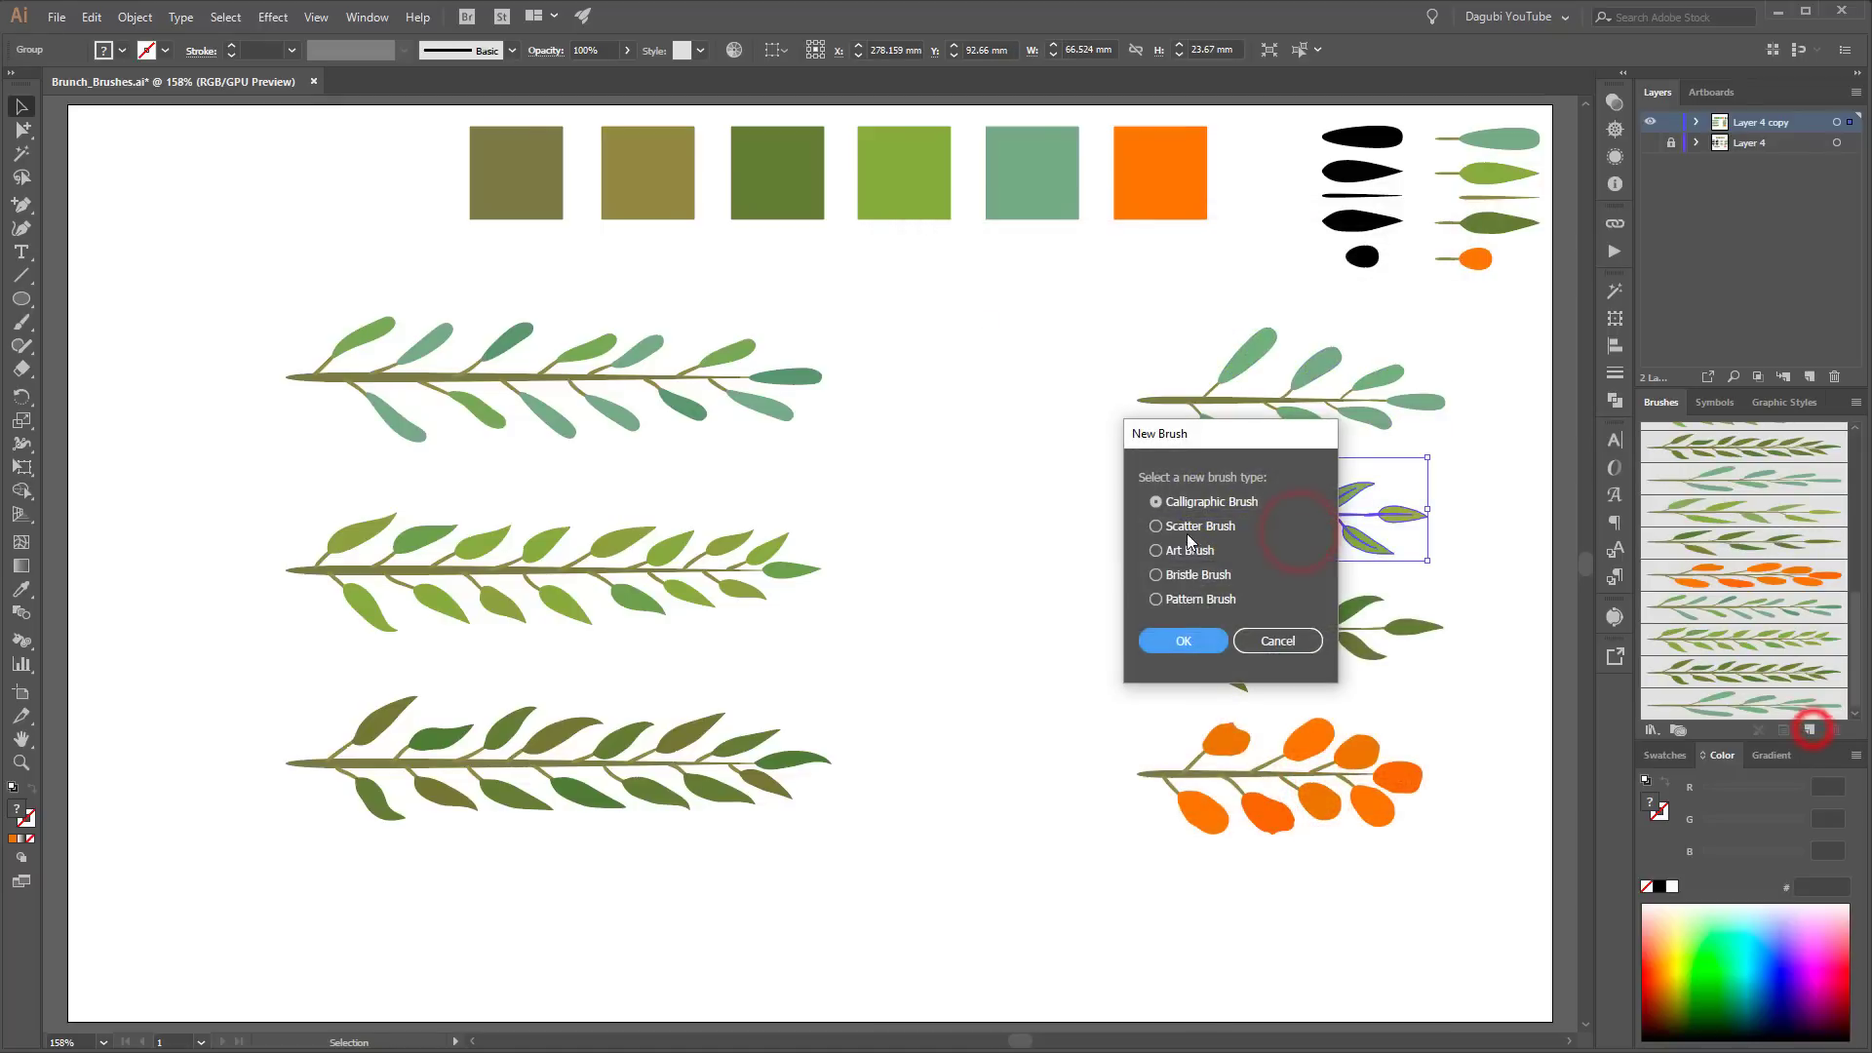
{"action": "left_click", "coordinate": [1182, 641]}
{"action": "left_click", "coordinate": [933, 361]}
{"action": "left_click", "coordinate": [1307, 782]}
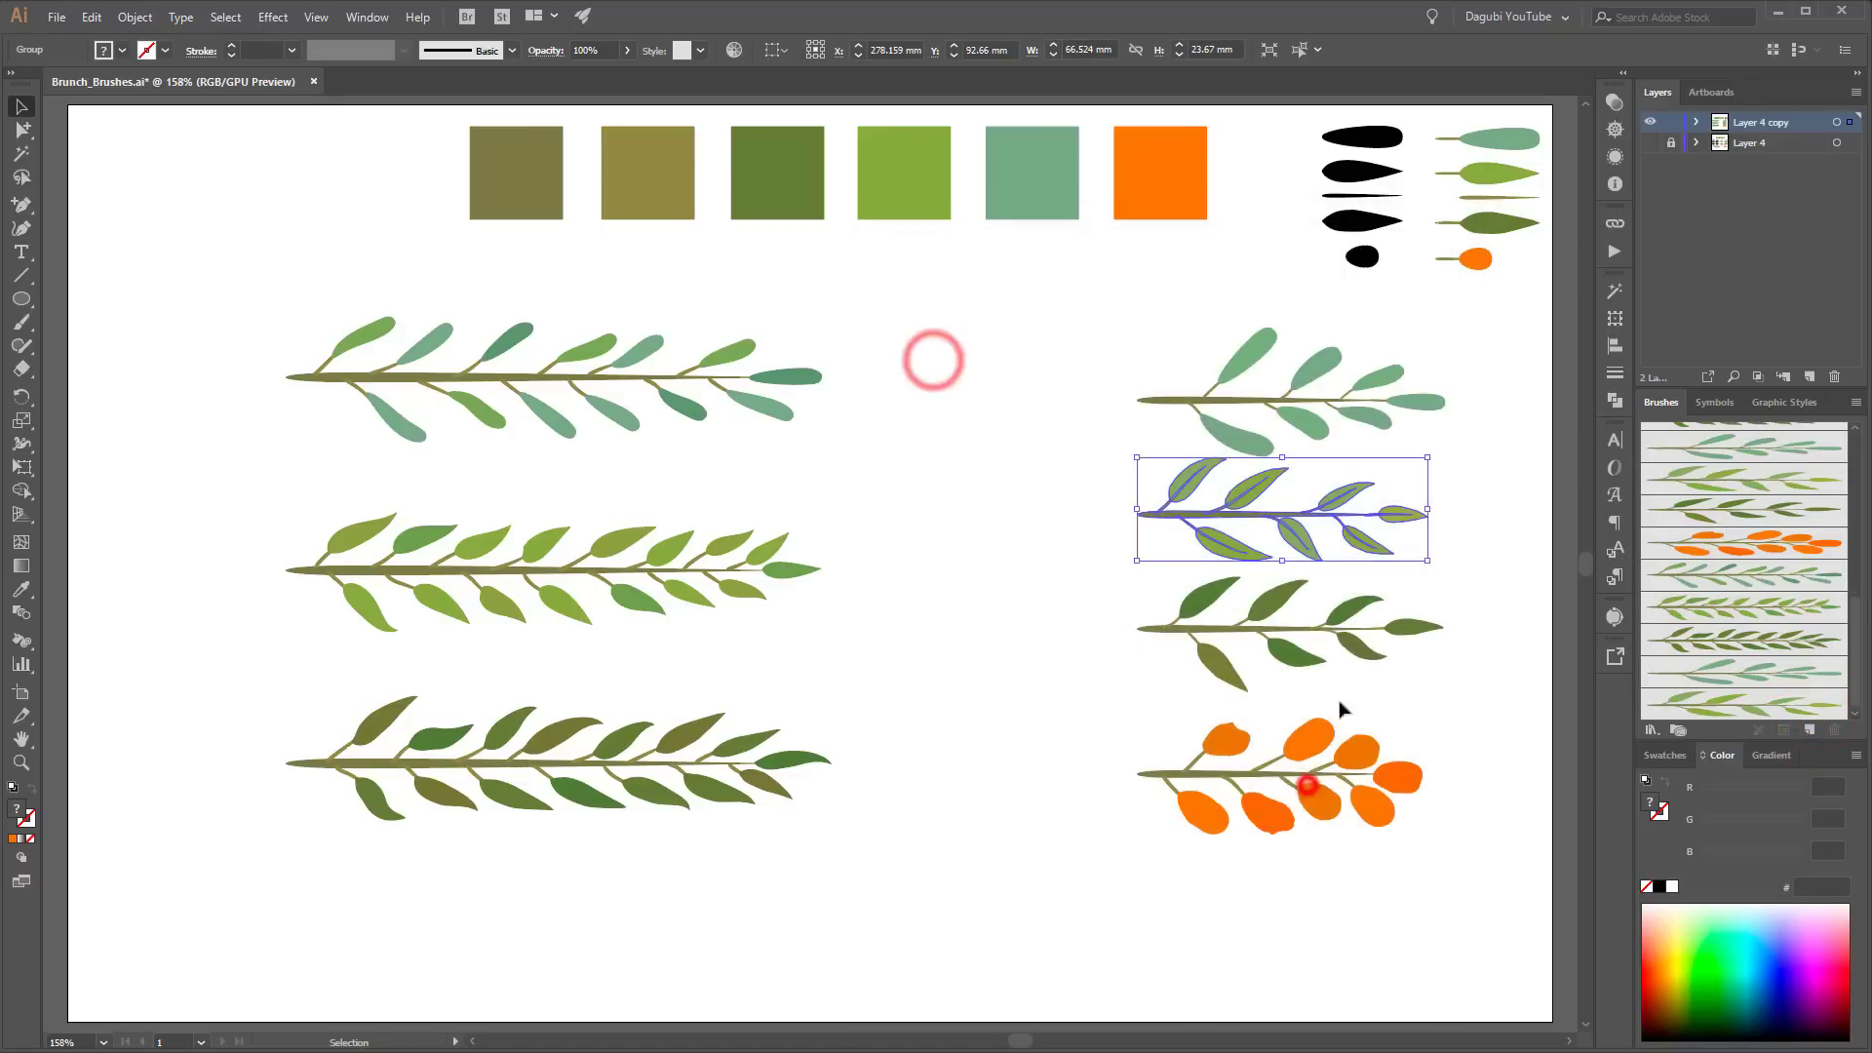
Step: Create an art brush set to Scale Proportionately from the short branch with dark green leaves
{"action": "left_click", "coordinate": [1354, 604]}
{"action": "left_click", "coordinate": [1810, 730]}
{"action": "left_click", "coordinate": [1200, 551]}
{"action": "left_click", "coordinate": [1180, 640]}
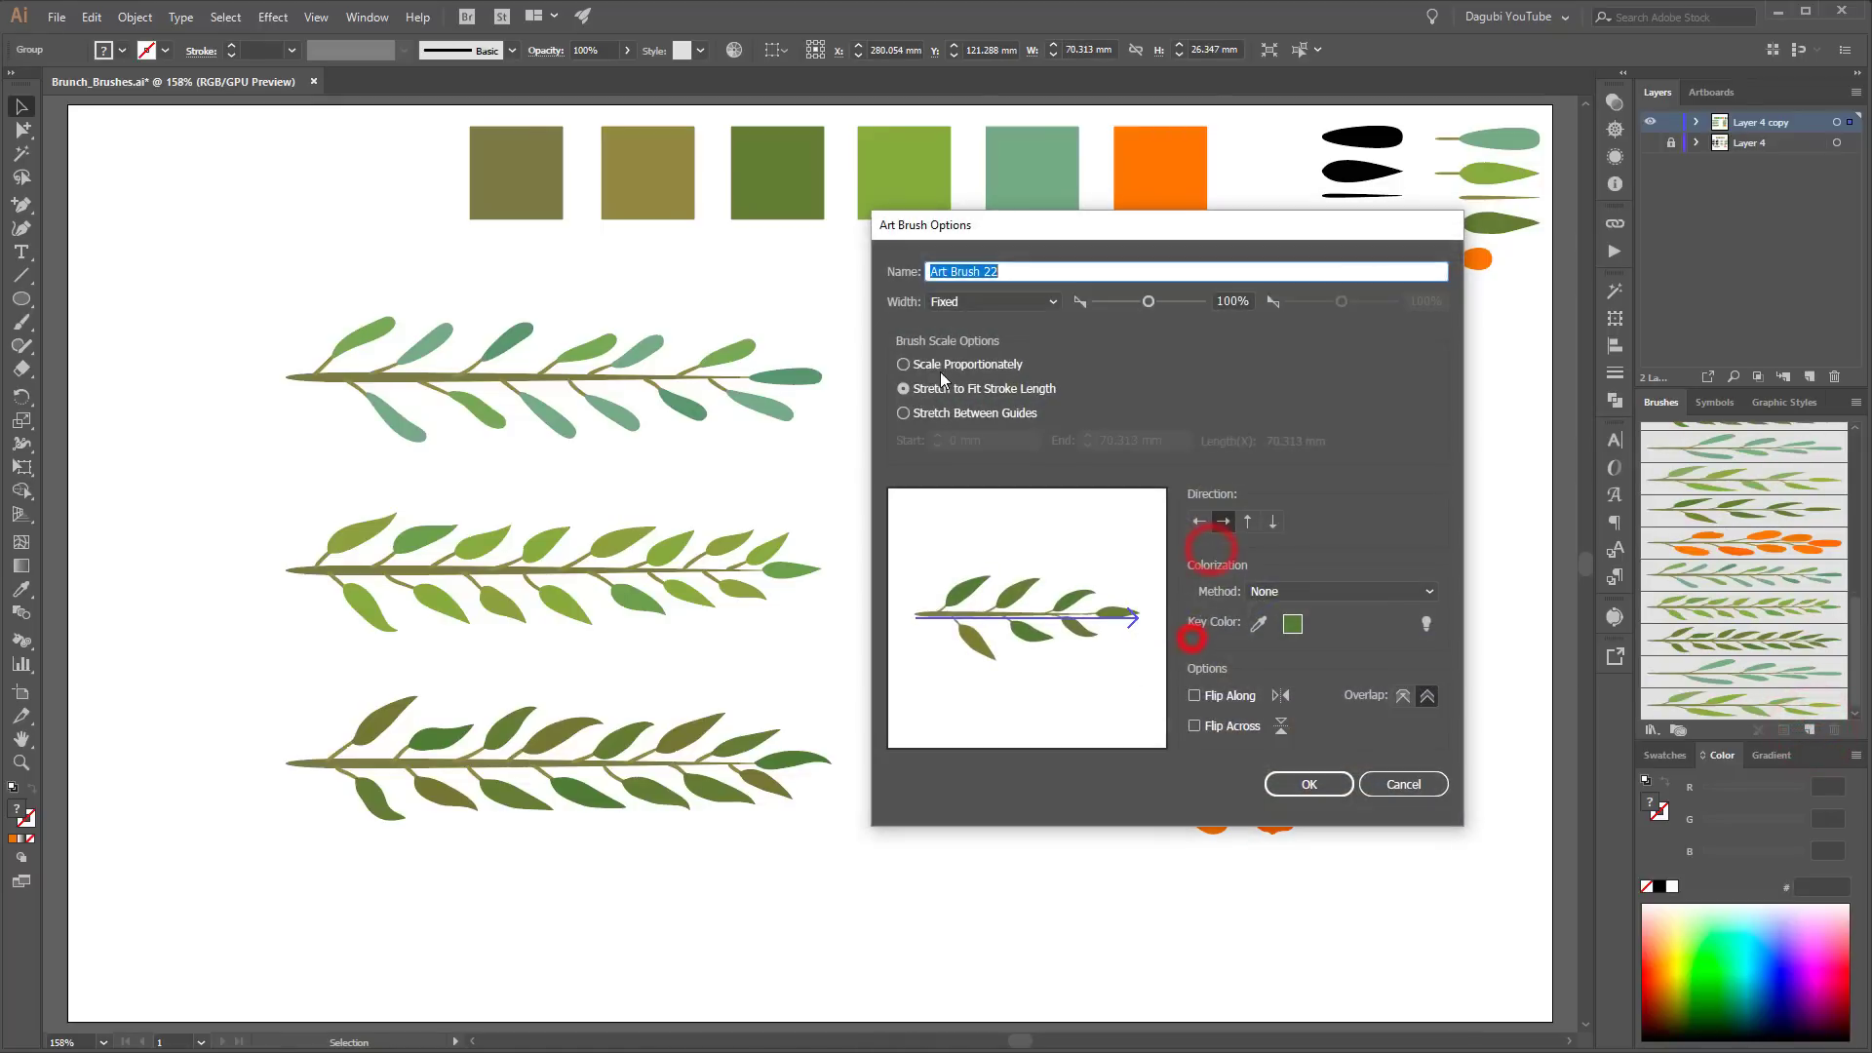
{"action": "left_click", "coordinate": [941, 368]}
{"action": "left_click", "coordinate": [1344, 790]}
Step: Create an art brush set to Scale Proportionately from the orange berry branch and deselect the artwork
{"action": "left_click", "coordinate": [1343, 791]}
{"action": "left_click", "coordinate": [1811, 729]}
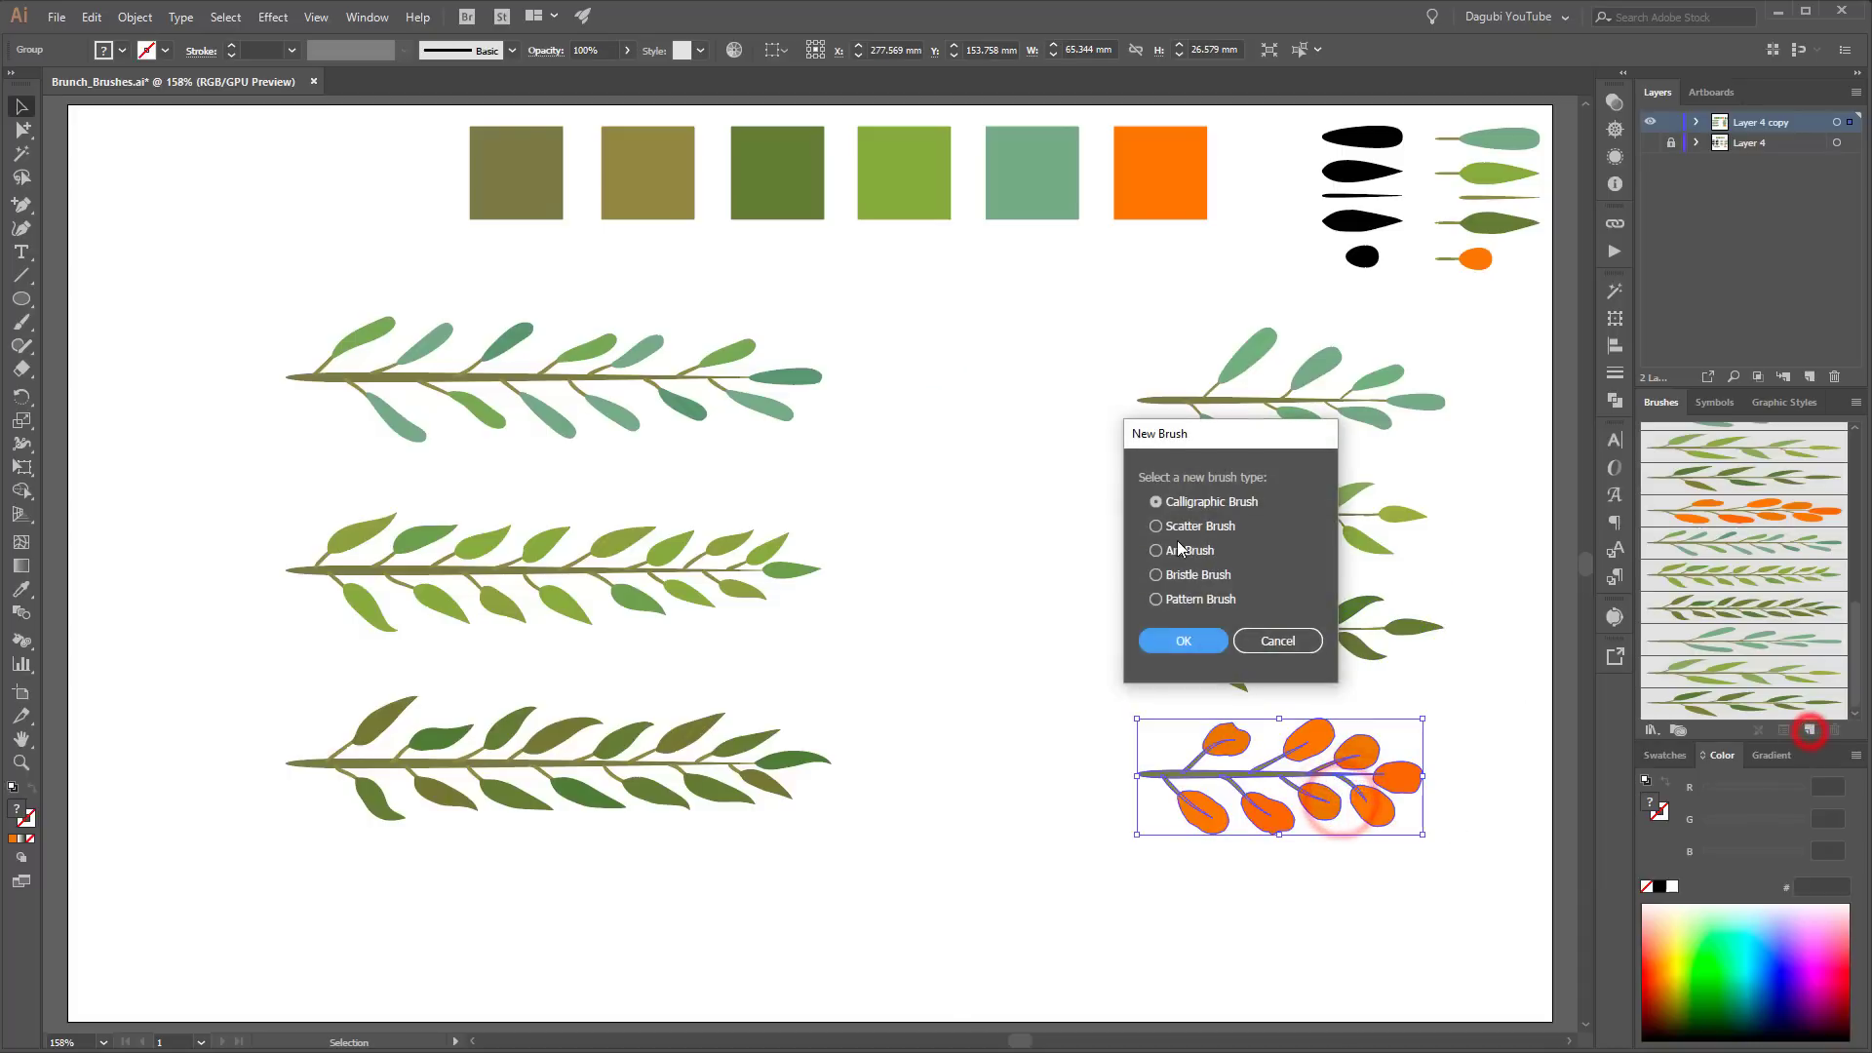
{"action": "left_click", "coordinate": [1173, 549]}
{"action": "left_click", "coordinate": [1182, 641]}
{"action": "left_click", "coordinate": [933, 361]}
{"action": "left_click", "coordinate": [1308, 782]}
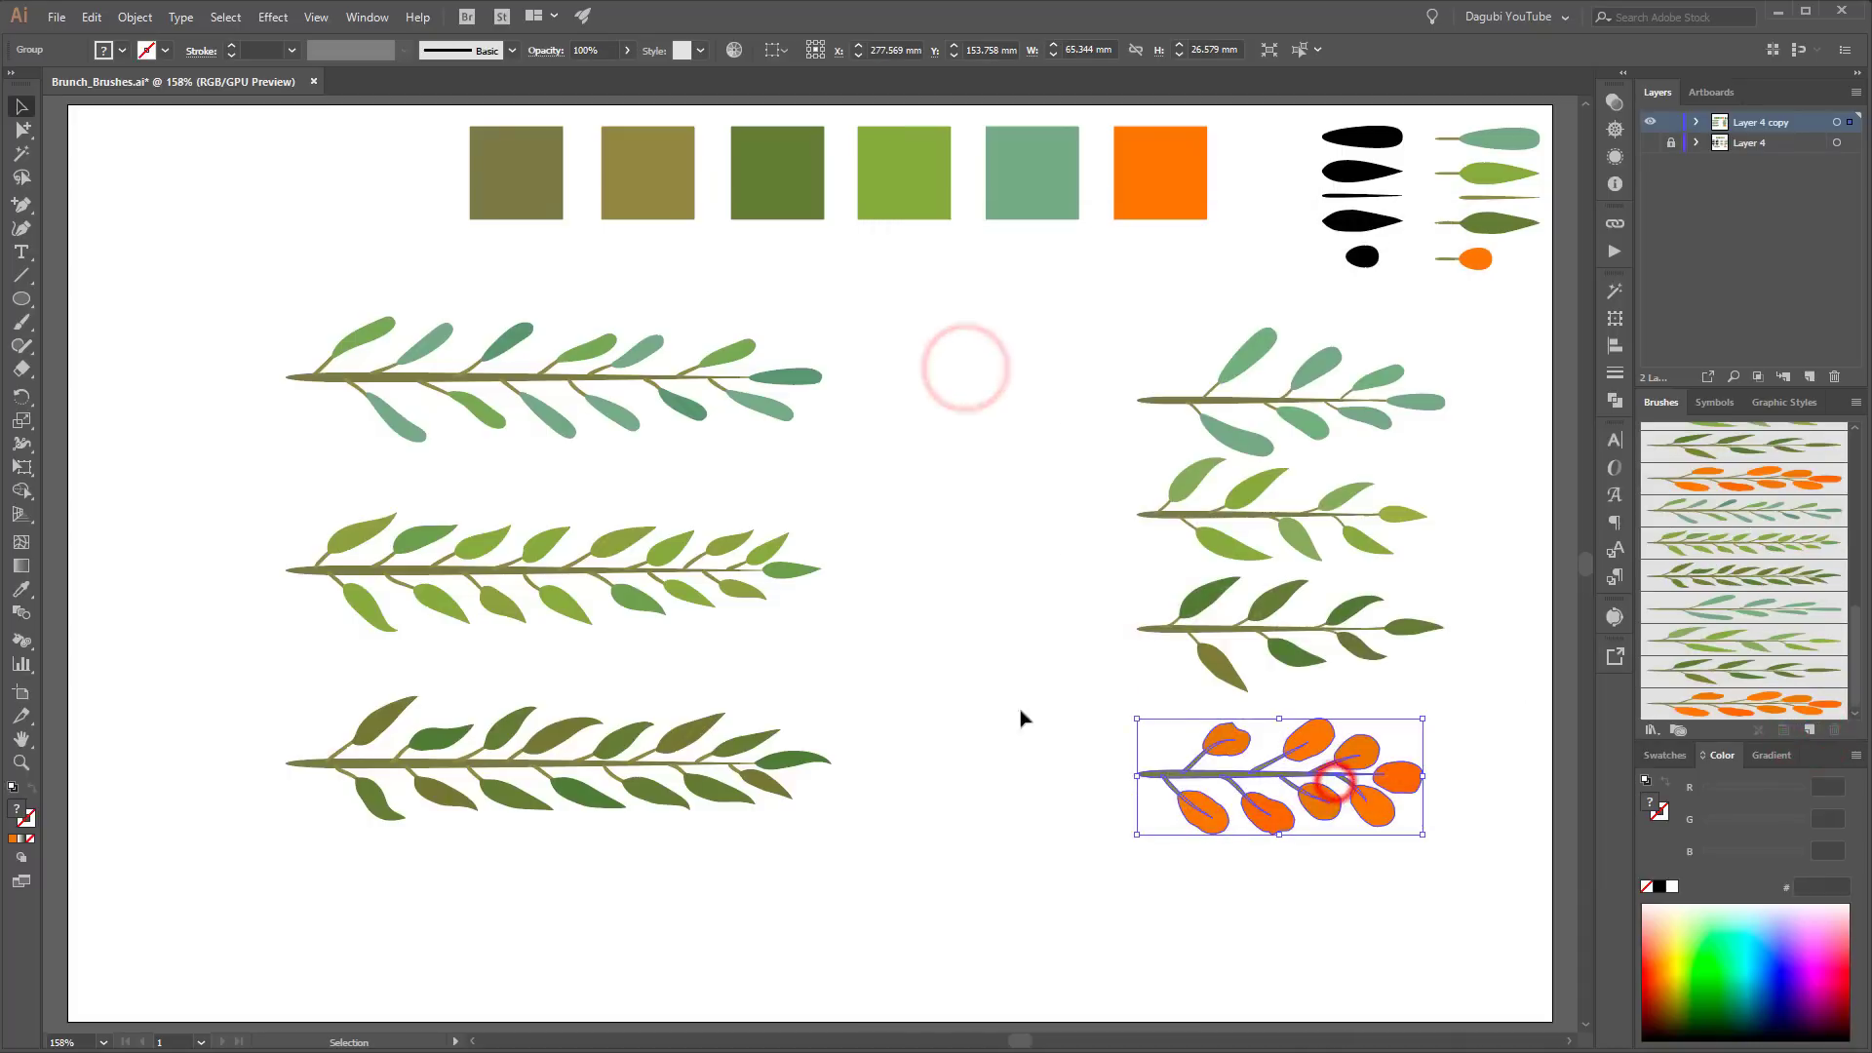
{"action": "left_click", "coordinate": [1001, 648]}
Step: On a new layer with the Layer 4 copy artwork hidden, draw a circle about 130 mm in diameter near the artboard's middle
{"action": "left_click_drag", "start_coordinate": [1856, 636], "coordinate": [1862, 458]}
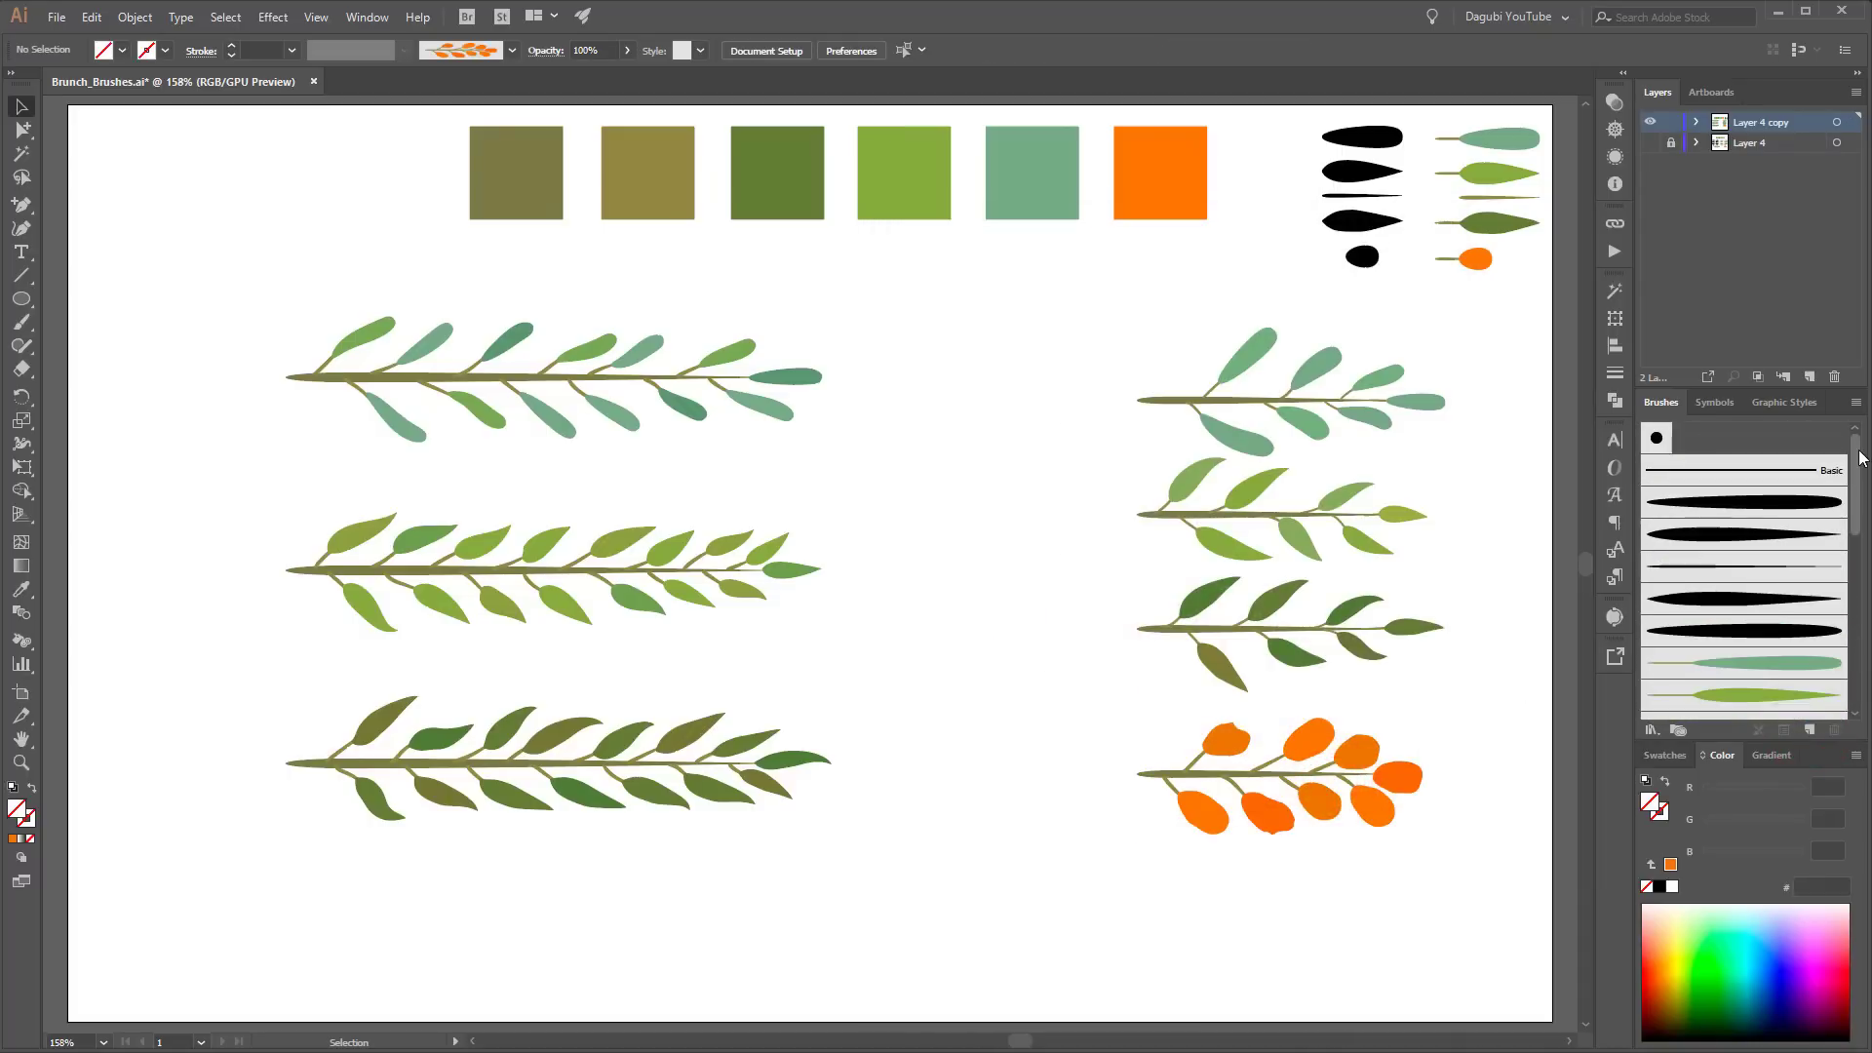
{"action": "left_click", "coordinate": [1650, 143]}
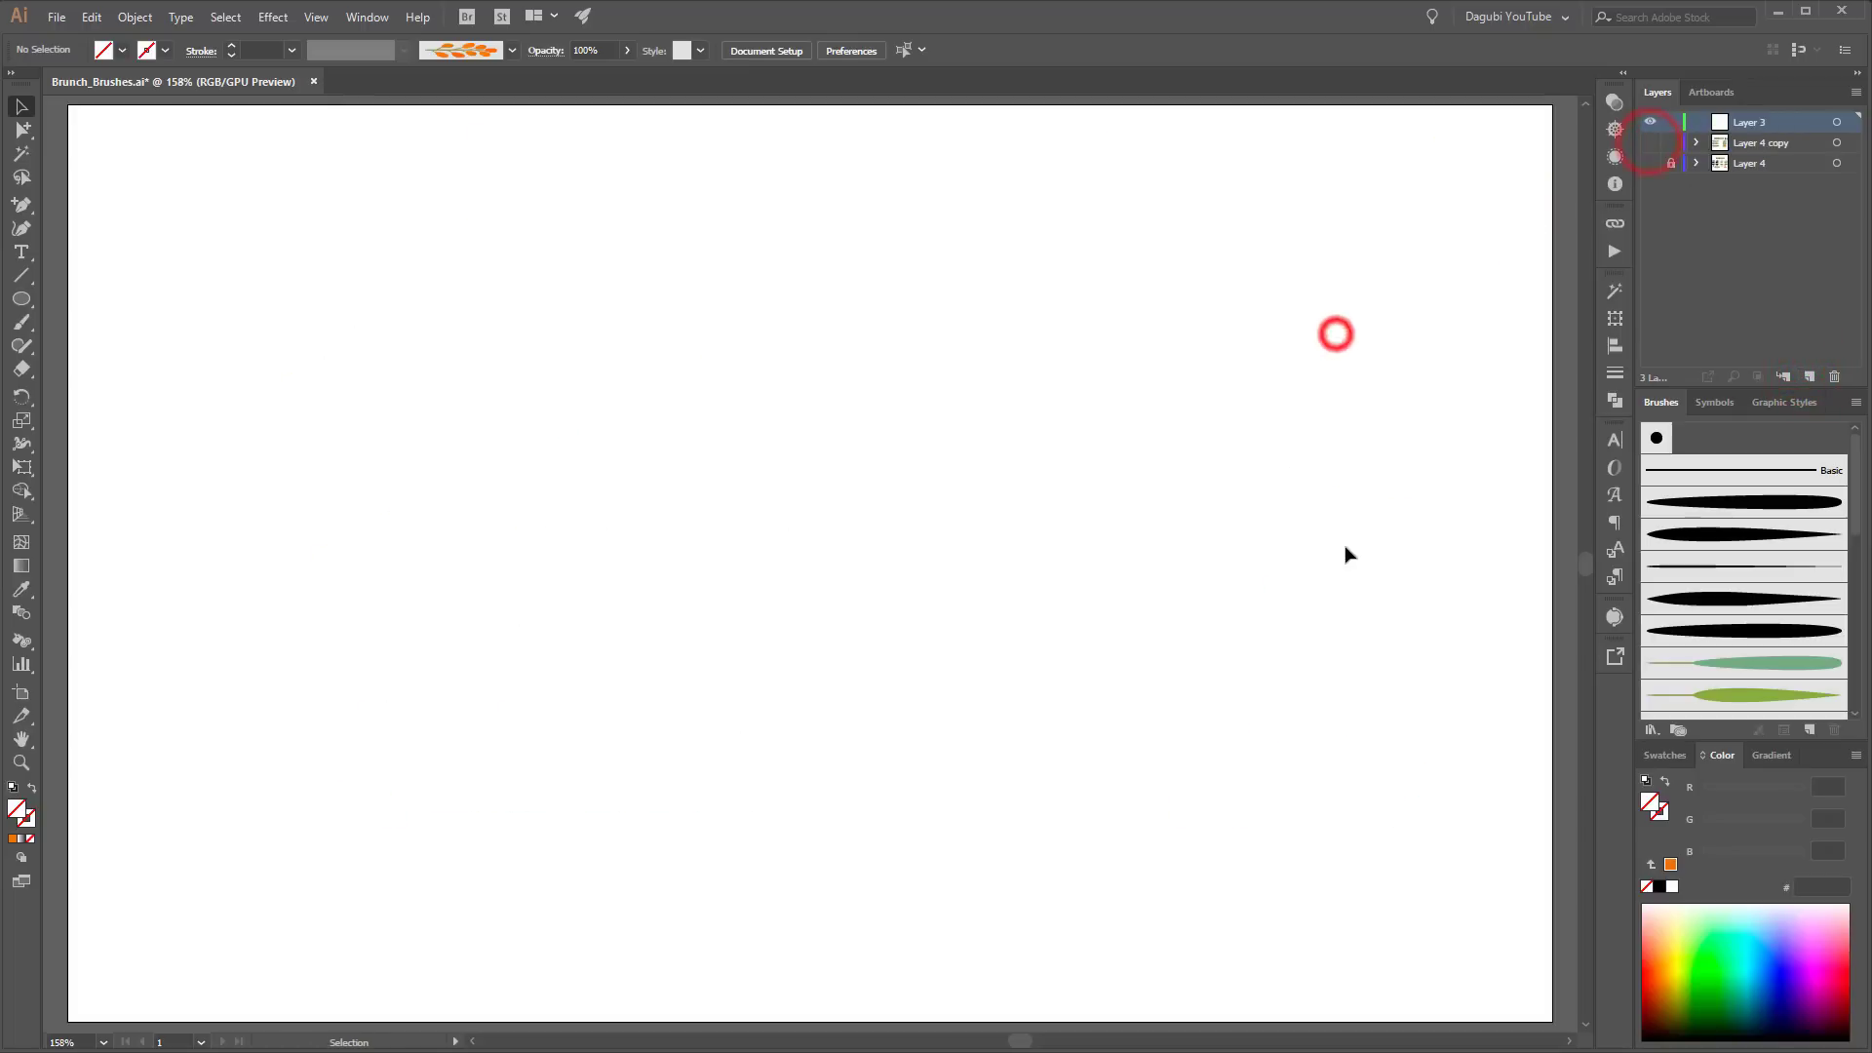
{"action": "key", "text": "b"}
{"action": "left_click_drag", "start_coordinate": [682, 276], "coordinate": [1147, 812]}
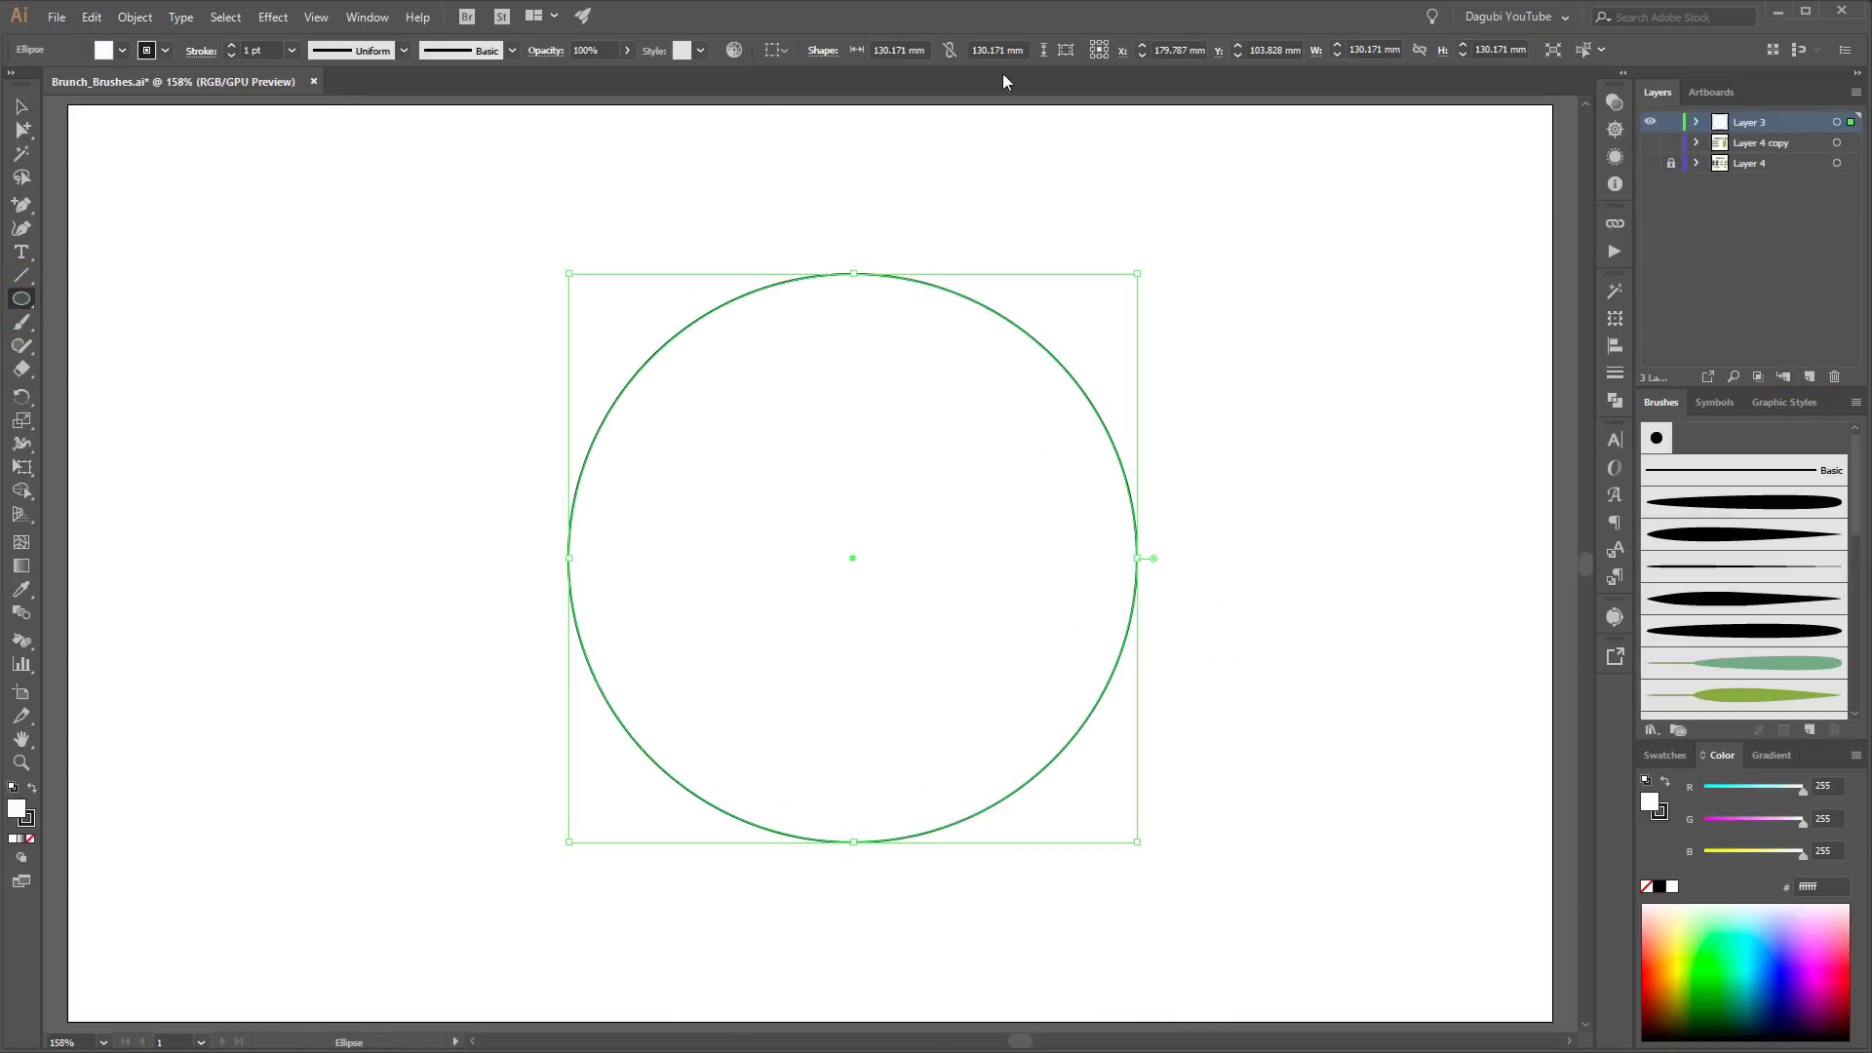
Step: Center the circle horizontally and vertically on the artboard and lock it as a guide
{"action": "left_click", "coordinate": [774, 49]}
{"action": "left_click", "coordinate": [781, 114]}
{"action": "left_click", "coordinate": [836, 49]}
{"action": "left_click", "coordinate": [920, 50]}
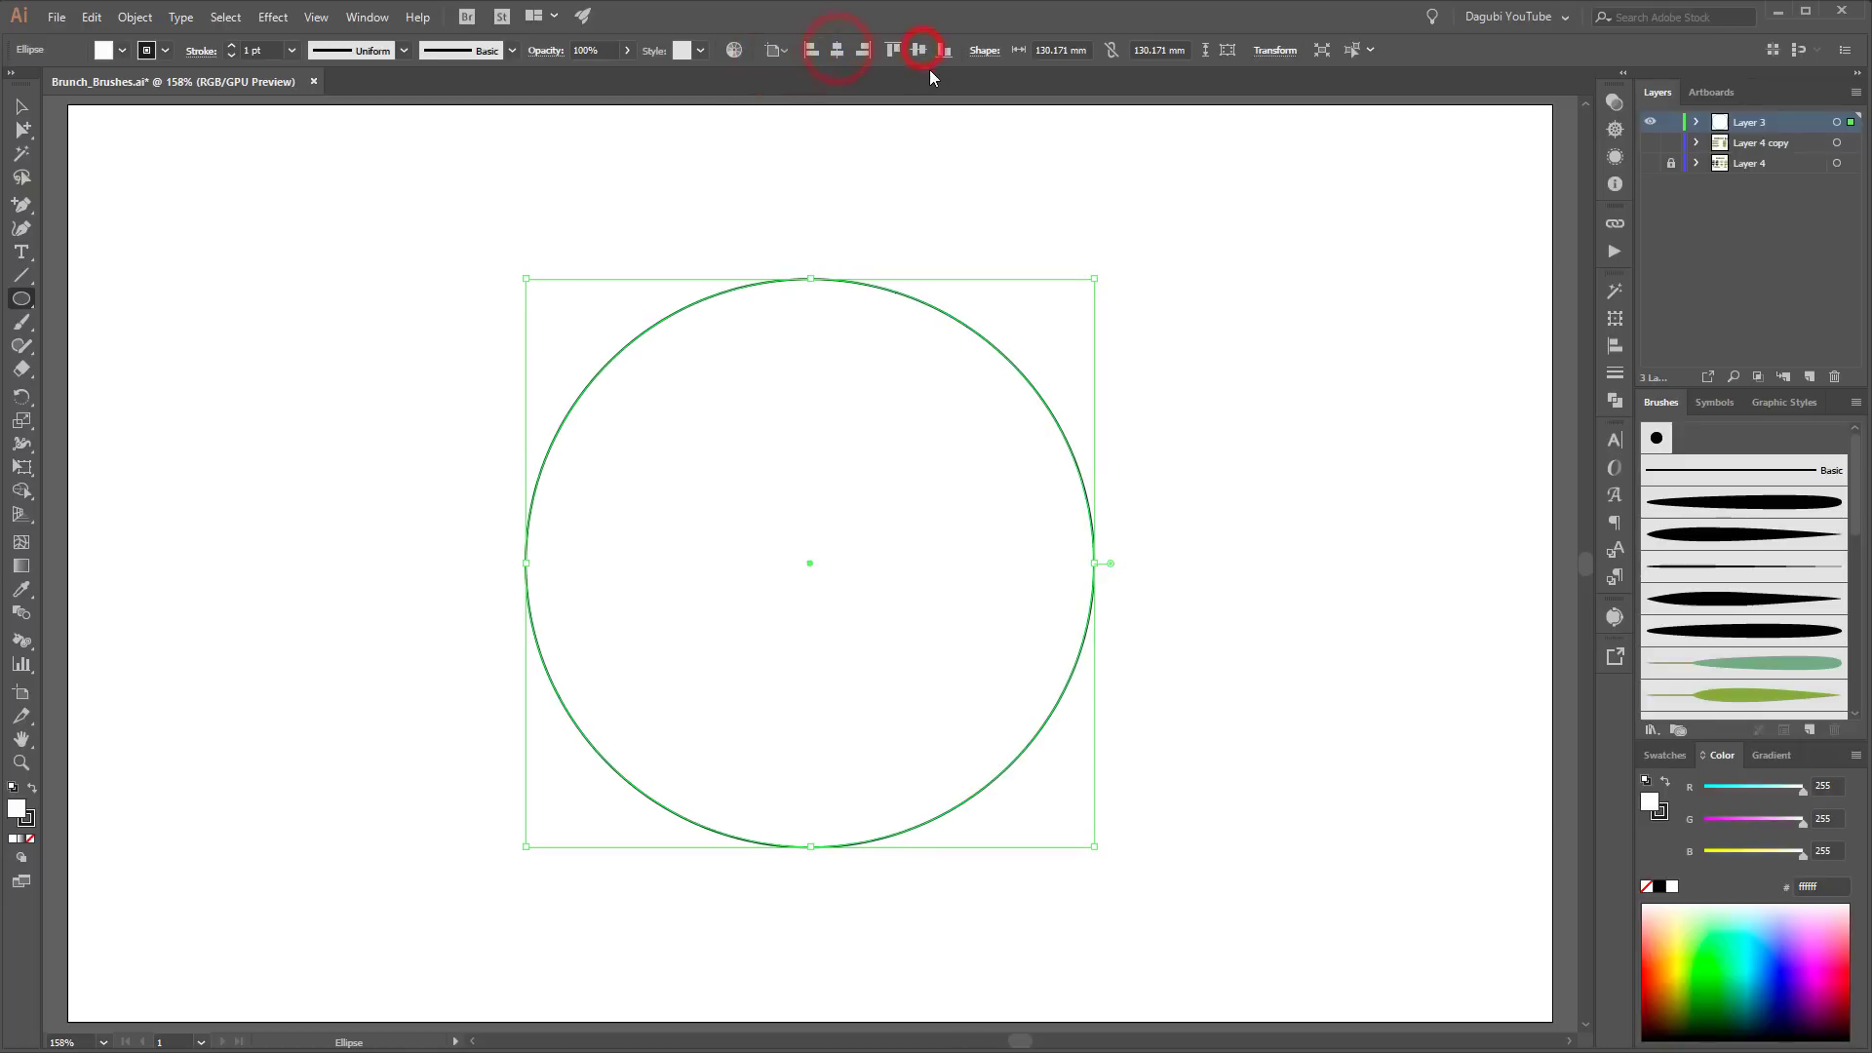
{"action": "left_click", "coordinate": [1673, 142]}
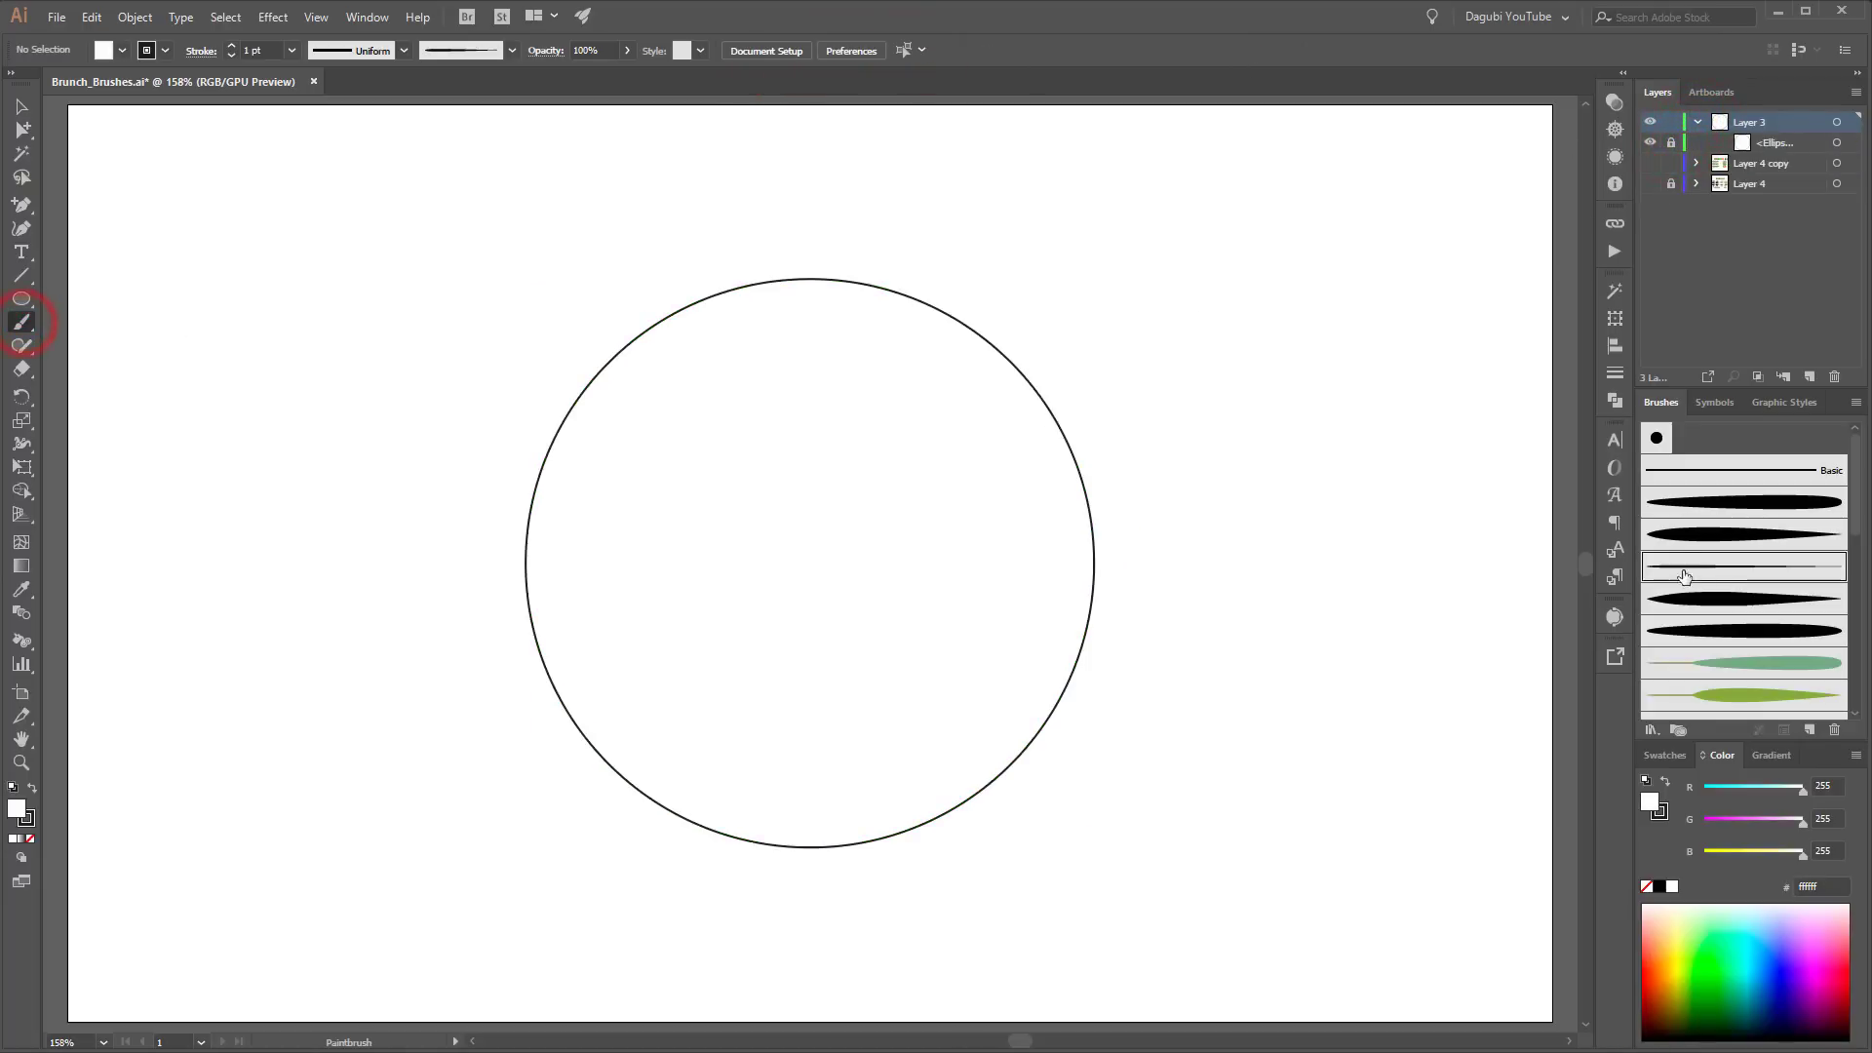
Step: Pick up the dark olive colour #7a7947 from the first swatch square, then return to Layer 3 with Layer 4 copy hidden
{"action": "left_click", "coordinate": [1650, 163]}
{"action": "left_click", "coordinate": [532, 175], "text": "ctrl"}
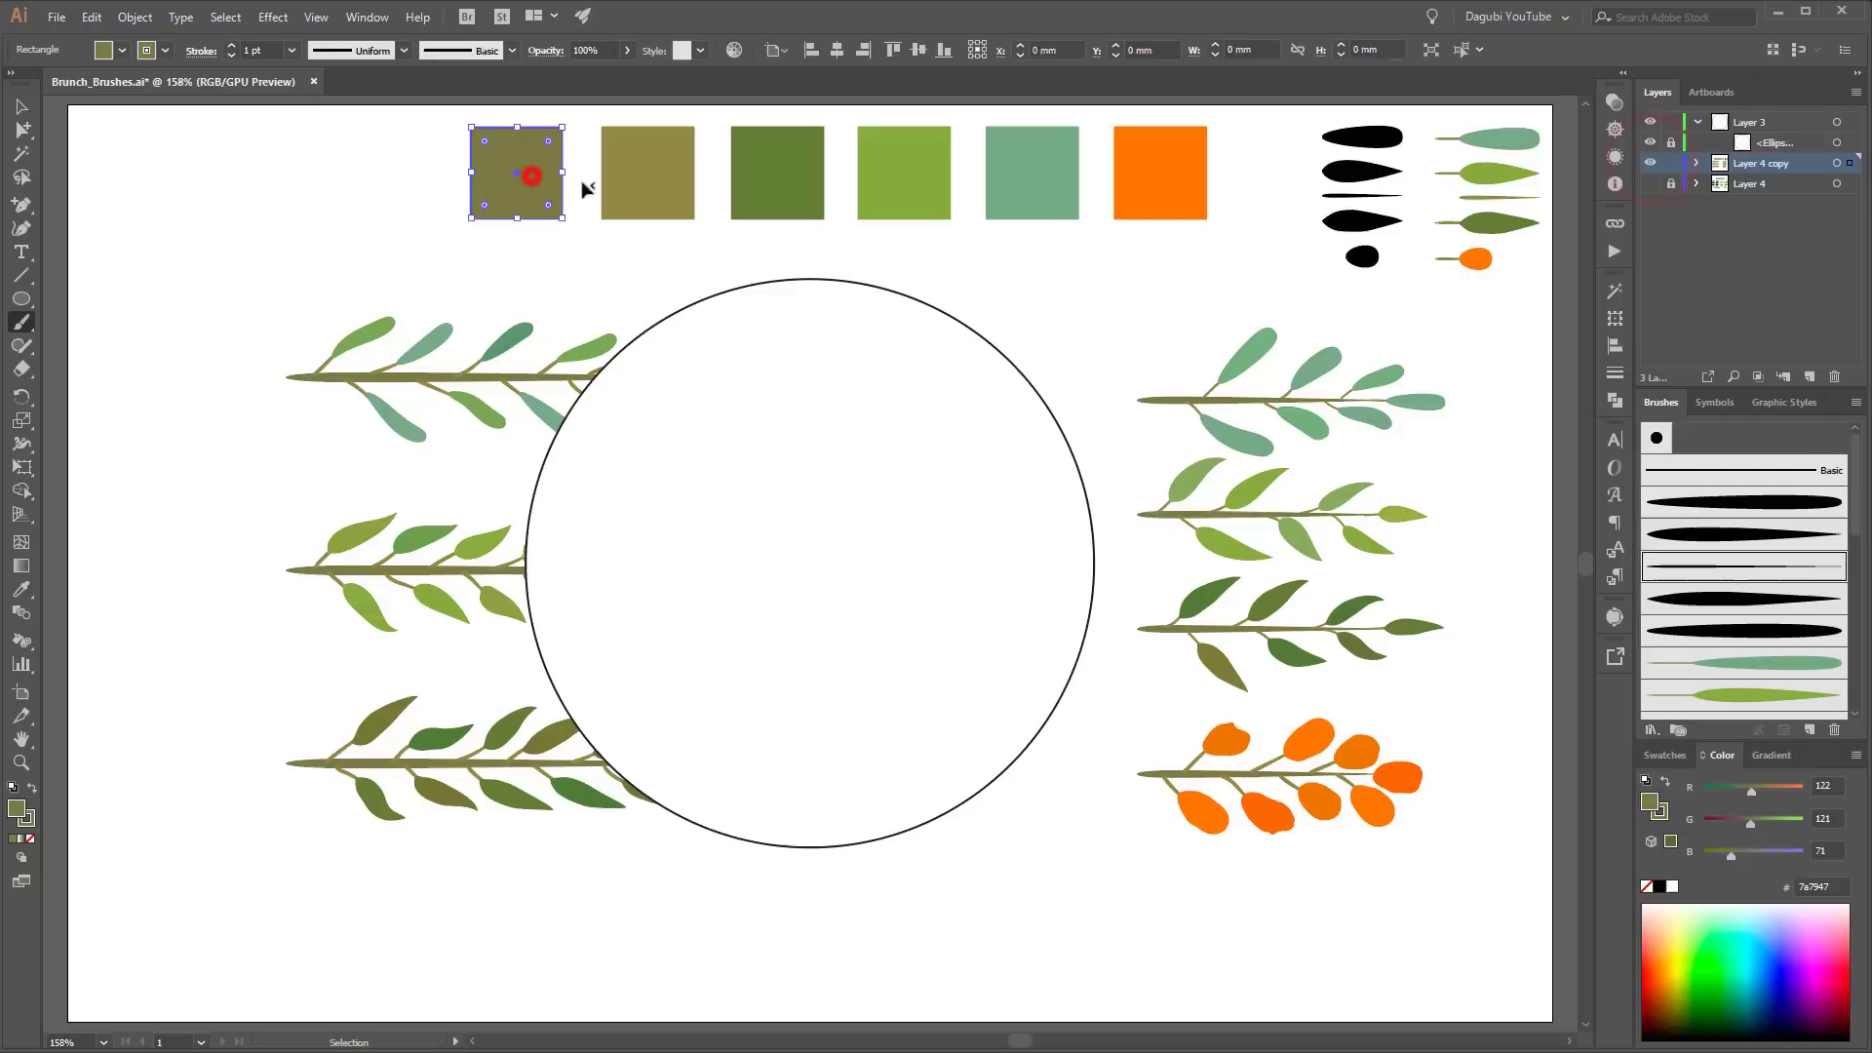
{"action": "left_click", "coordinate": [1779, 120]}
{"action": "left_click", "coordinate": [1650, 163]}
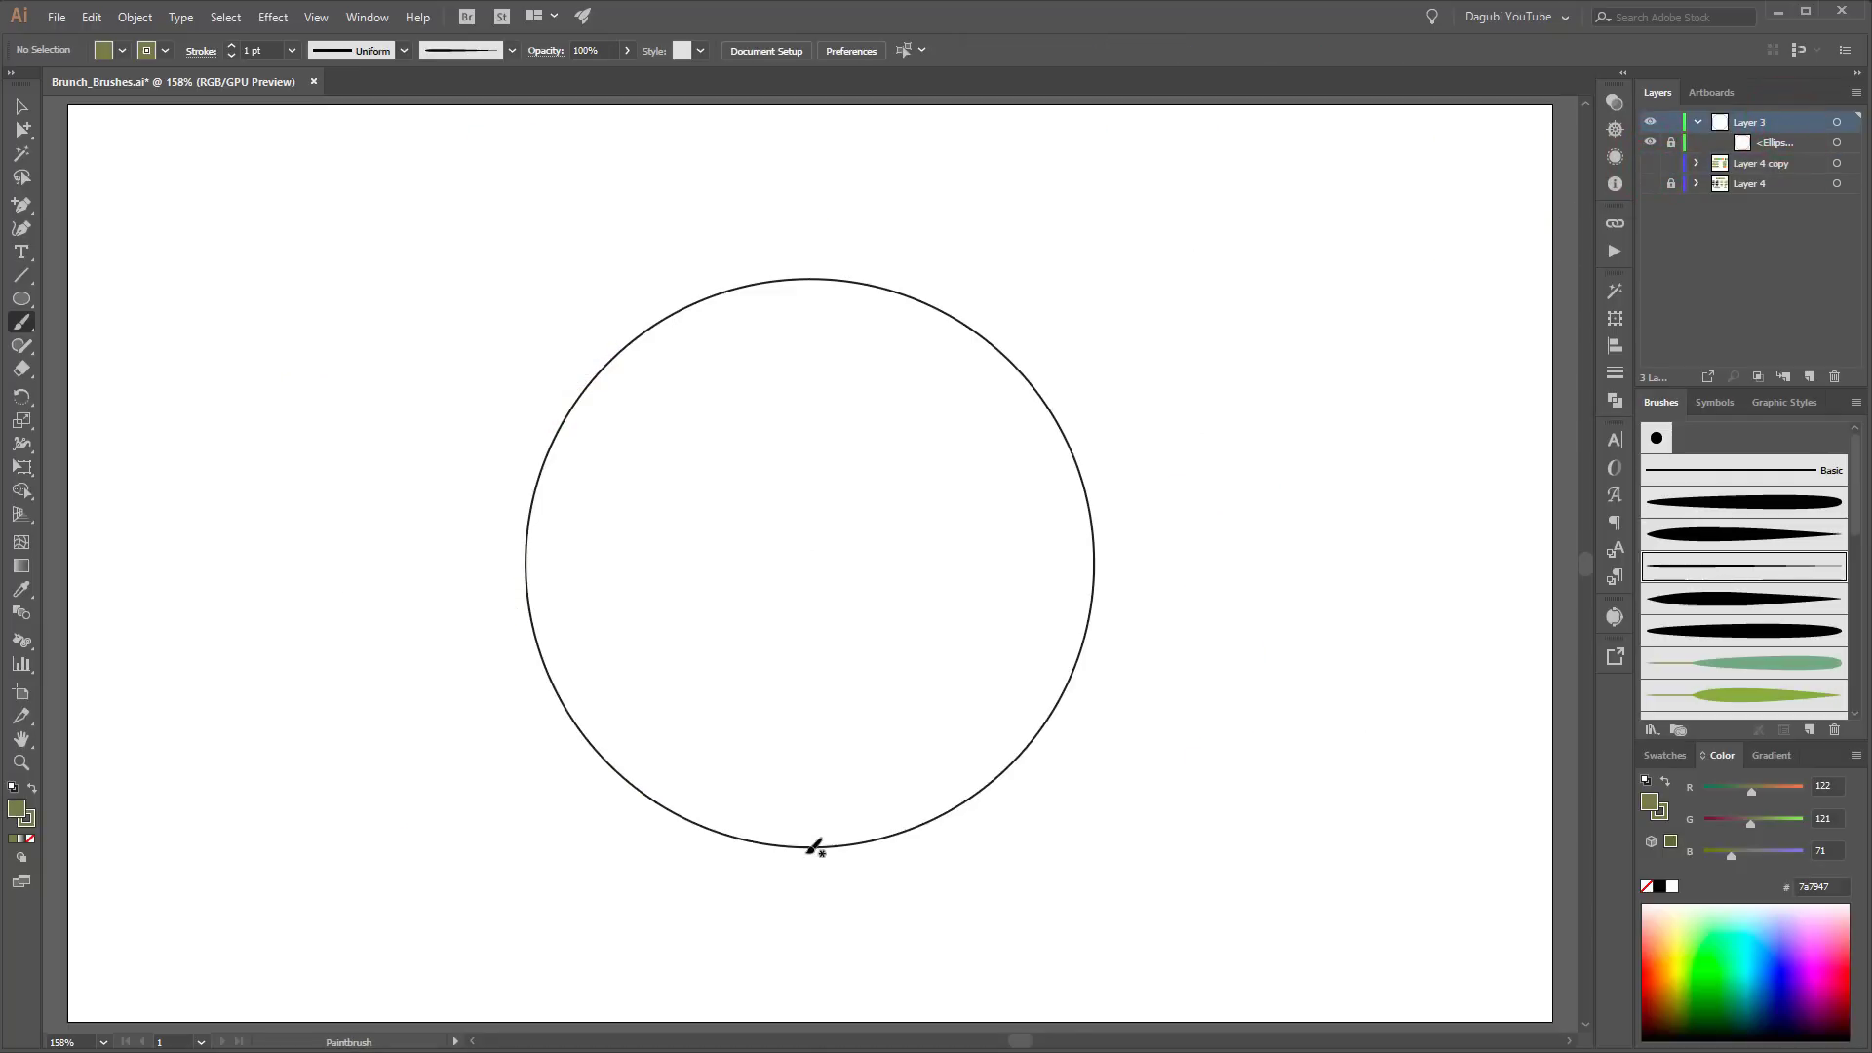
Step: Paint two loose overlapping olive loops along the circle with the thin tapered brush, hiding the guide and using 0.75 pt for the second
{"action": "mouse_move", "coordinate": [963, 802]}
{"action": "left_mouse_down"}
{"action": "mouse_move", "coordinate": [1037, 736]}
{"action": "mouse_move", "coordinate": [1086, 639]}
{"action": "left_mouse_up"}
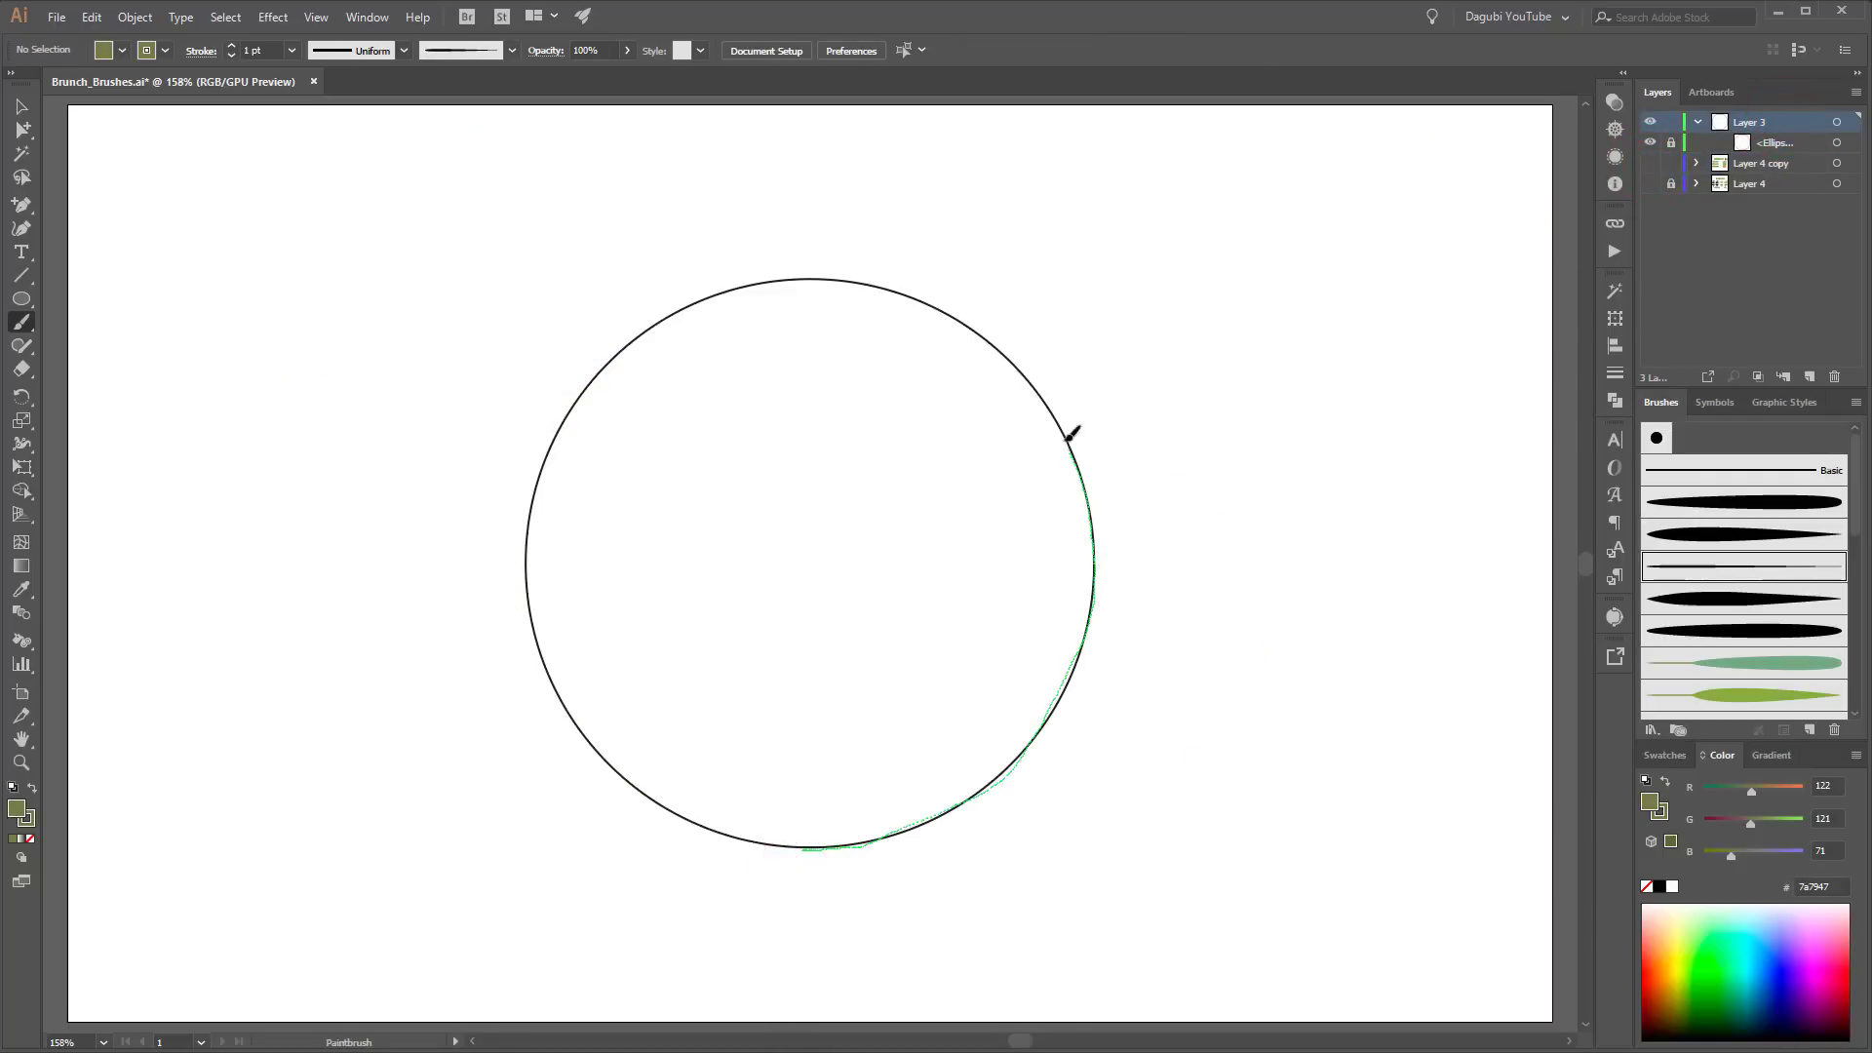
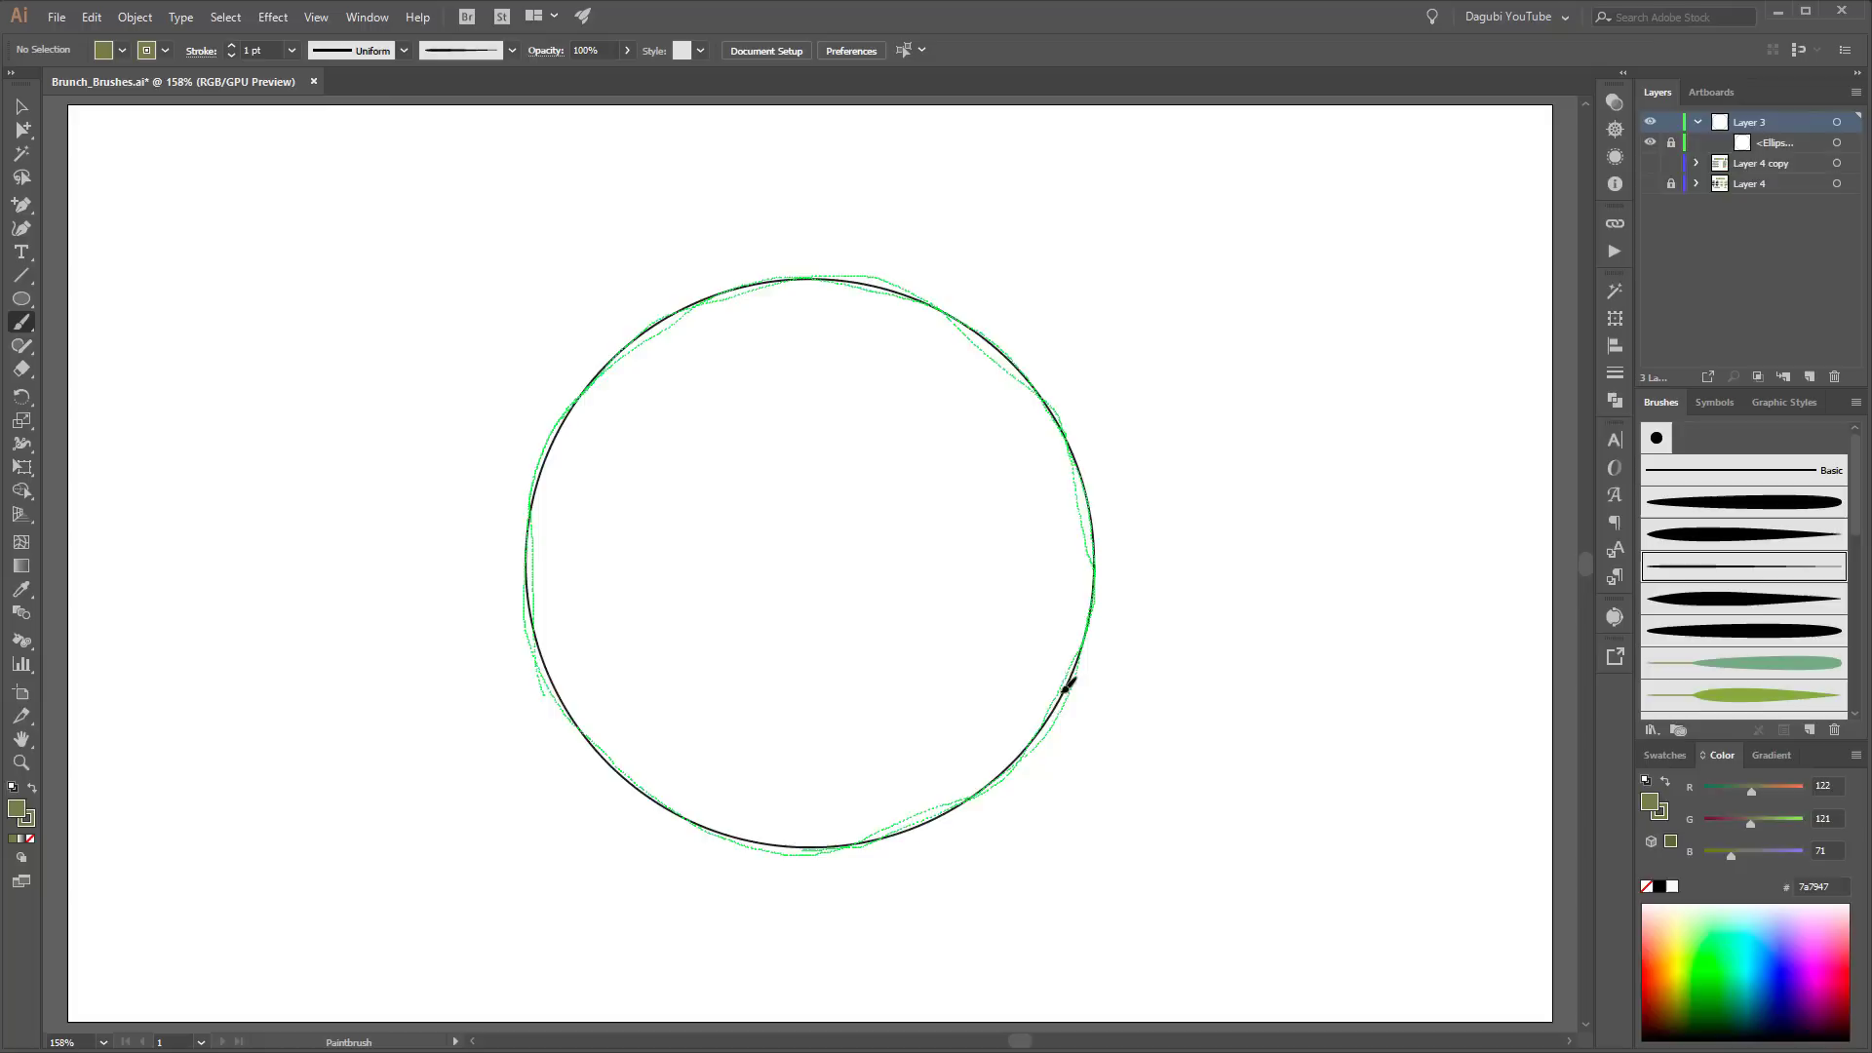
{"action": "left_click_drag", "start_coordinate": [1069, 686], "coordinate": [1072, 676]}
{"action": "left_click", "coordinate": [1654, 163]}
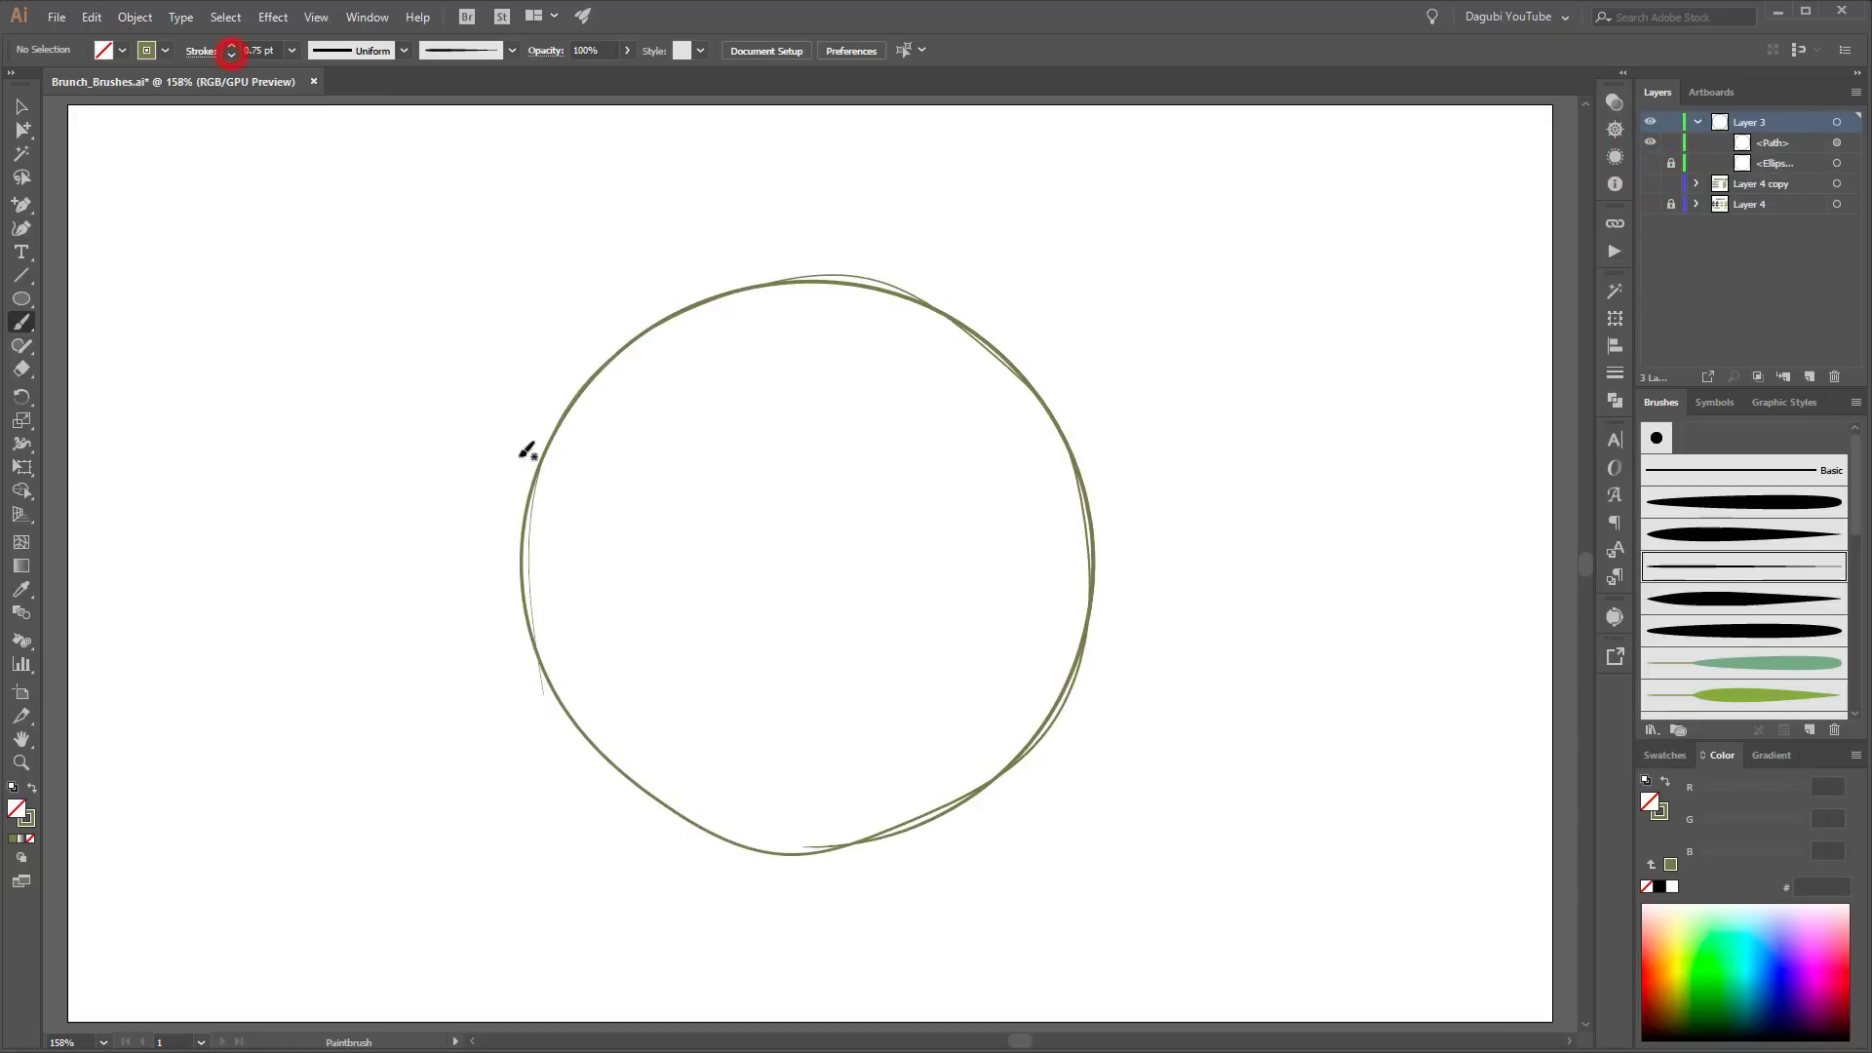
{"action": "mouse_move", "coordinate": [537, 593]}
{"action": "left_mouse_down"}
{"action": "mouse_move", "coordinate": [549, 665]}
{"action": "mouse_move", "coordinate": [606, 756]}
{"action": "left_mouse_up"}
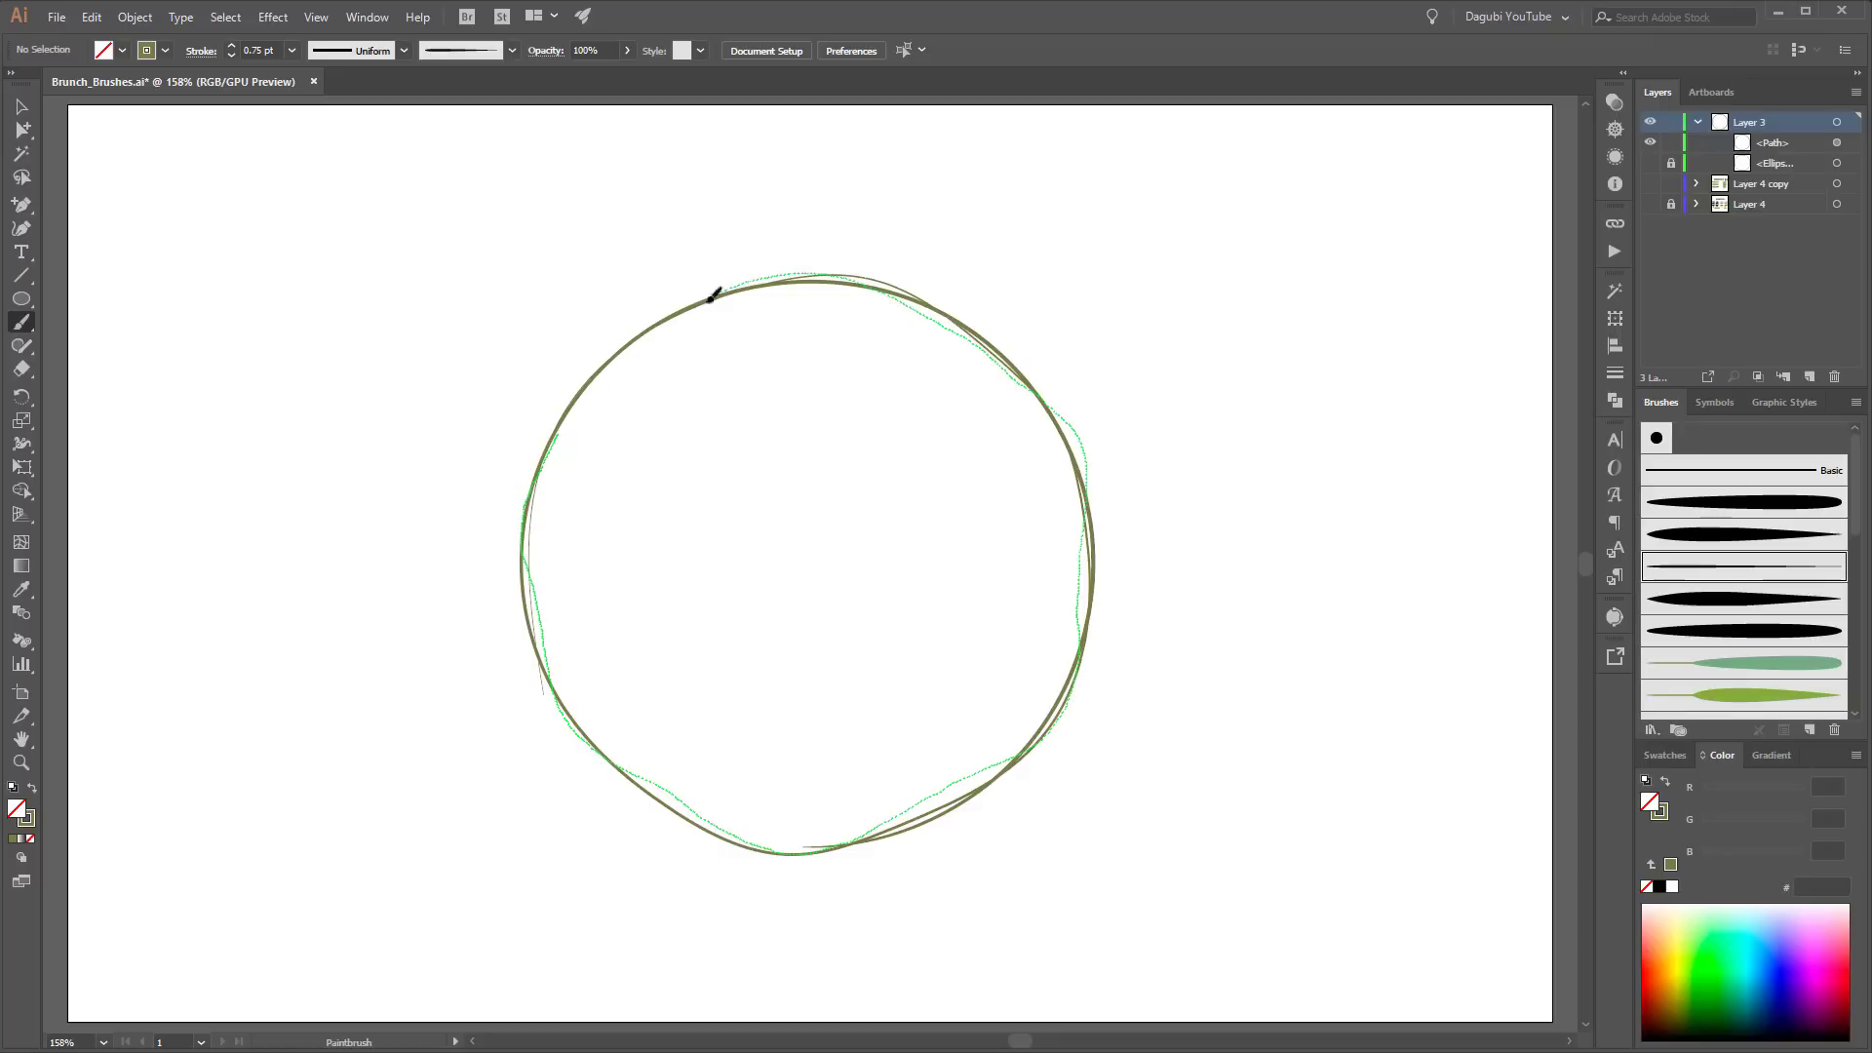
{"action": "left_click_drag", "start_coordinate": [543, 473], "coordinate": [544, 470]}
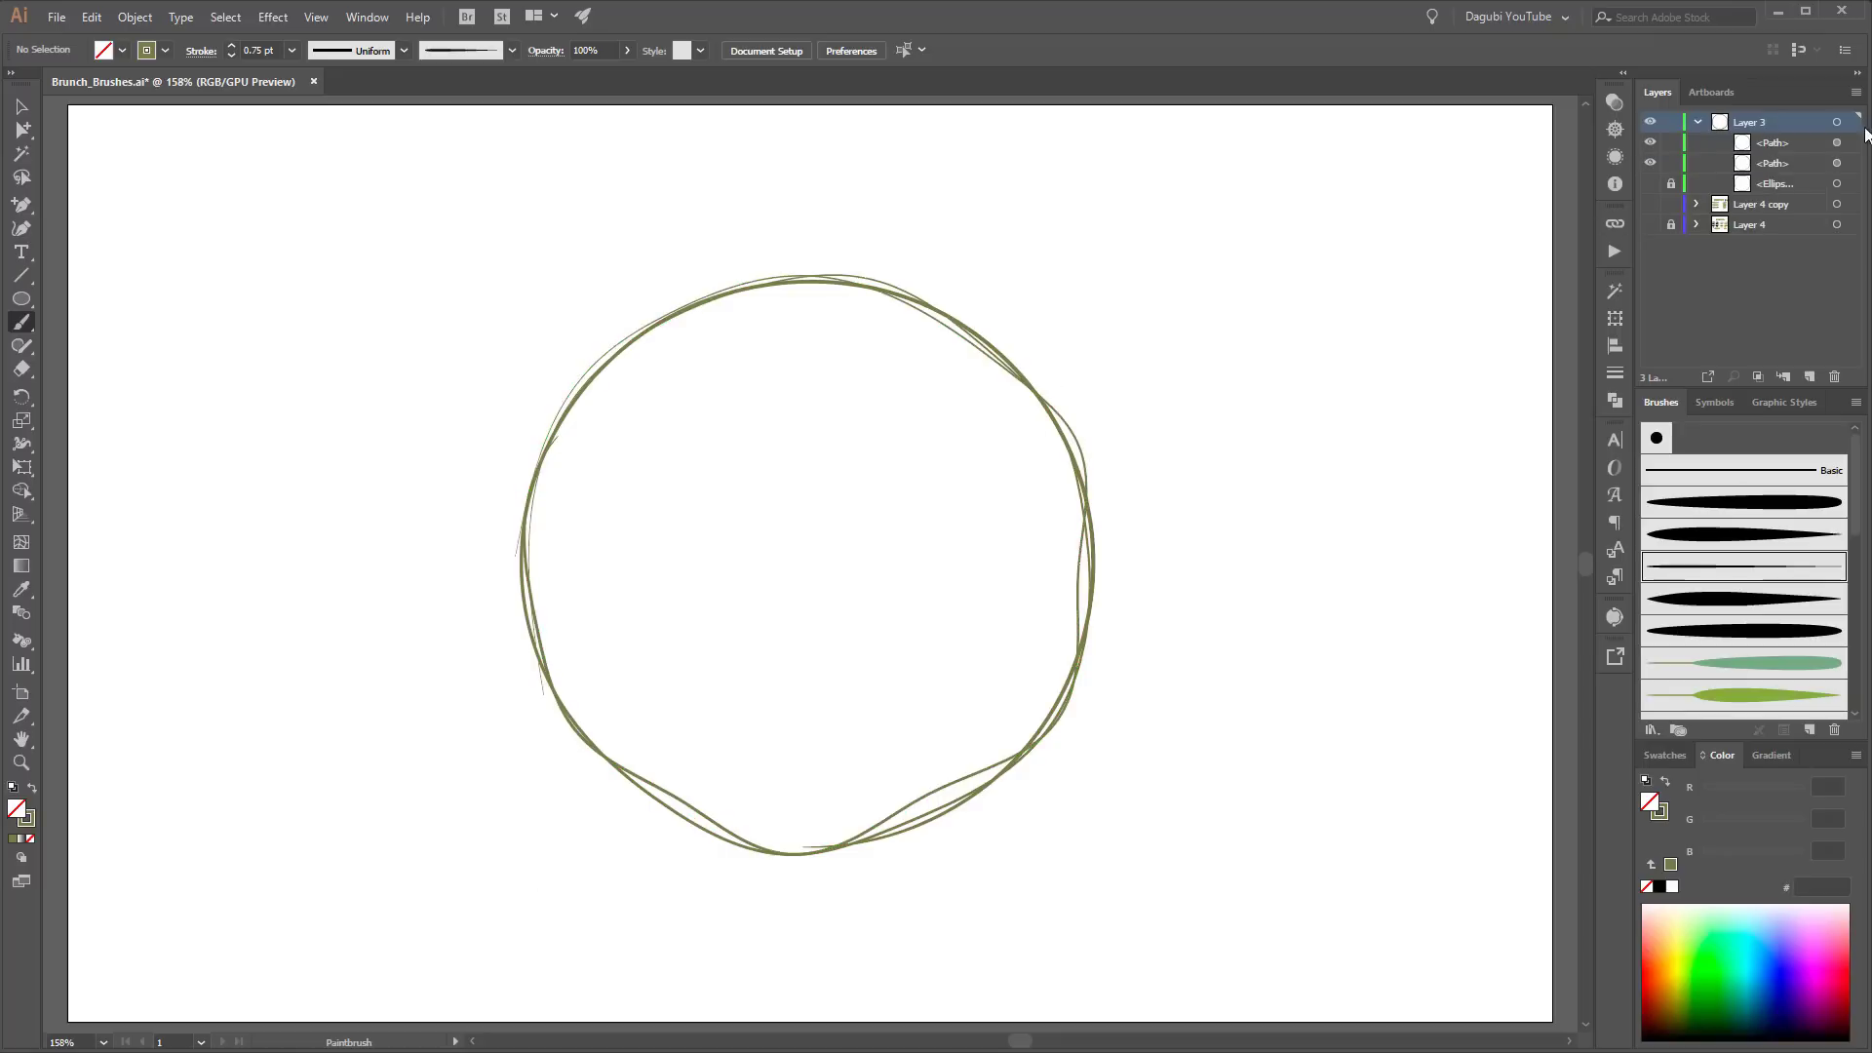
Step: Group the painted olive loops on Layer 3 and lock the group
{"action": "left_click", "coordinate": [1837, 121]}
{"action": "left_click", "coordinate": [134, 17]}
{"action": "left_click", "coordinate": [146, 84]}
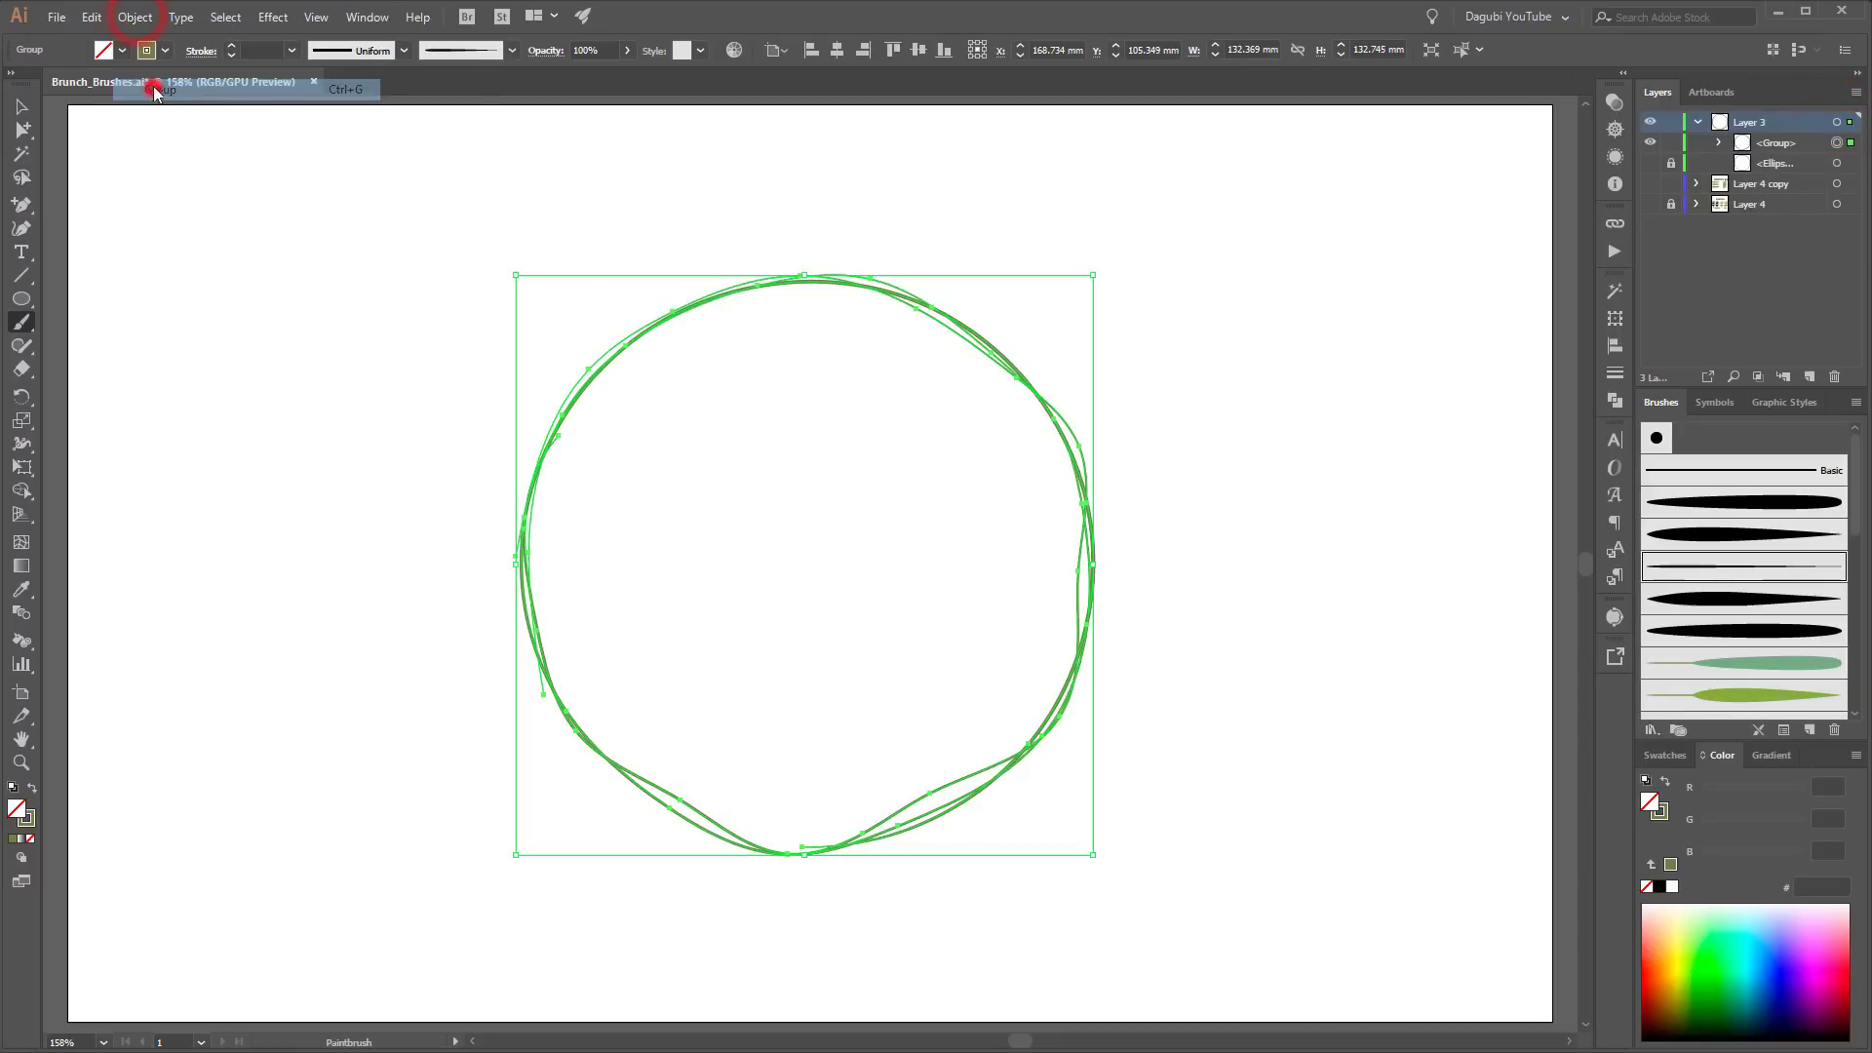
{"action": "left_click", "coordinate": [1671, 143]}
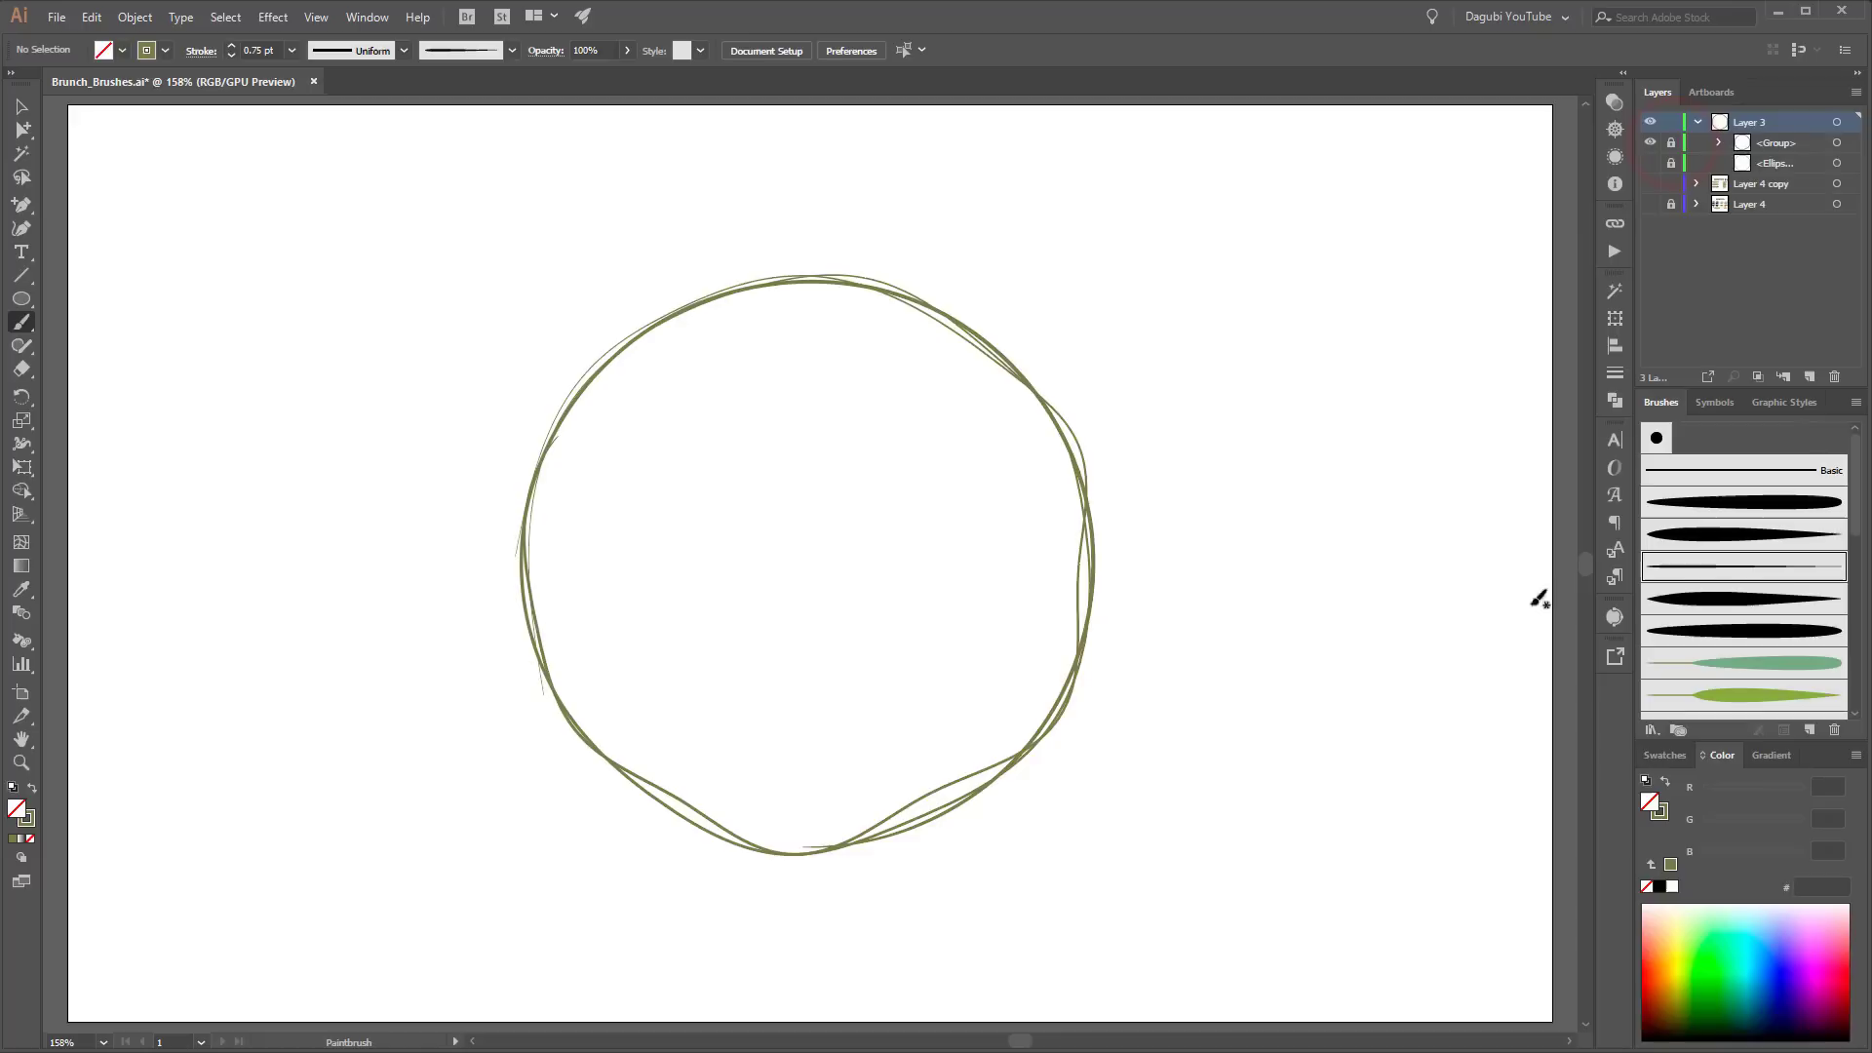
Step: Choose the stretching long dark green branch brush and paint a short and a long vertical test stroke beside the wreath
{"action": "left_click_drag", "start_coordinate": [1858, 509], "coordinate": [1857, 615]}
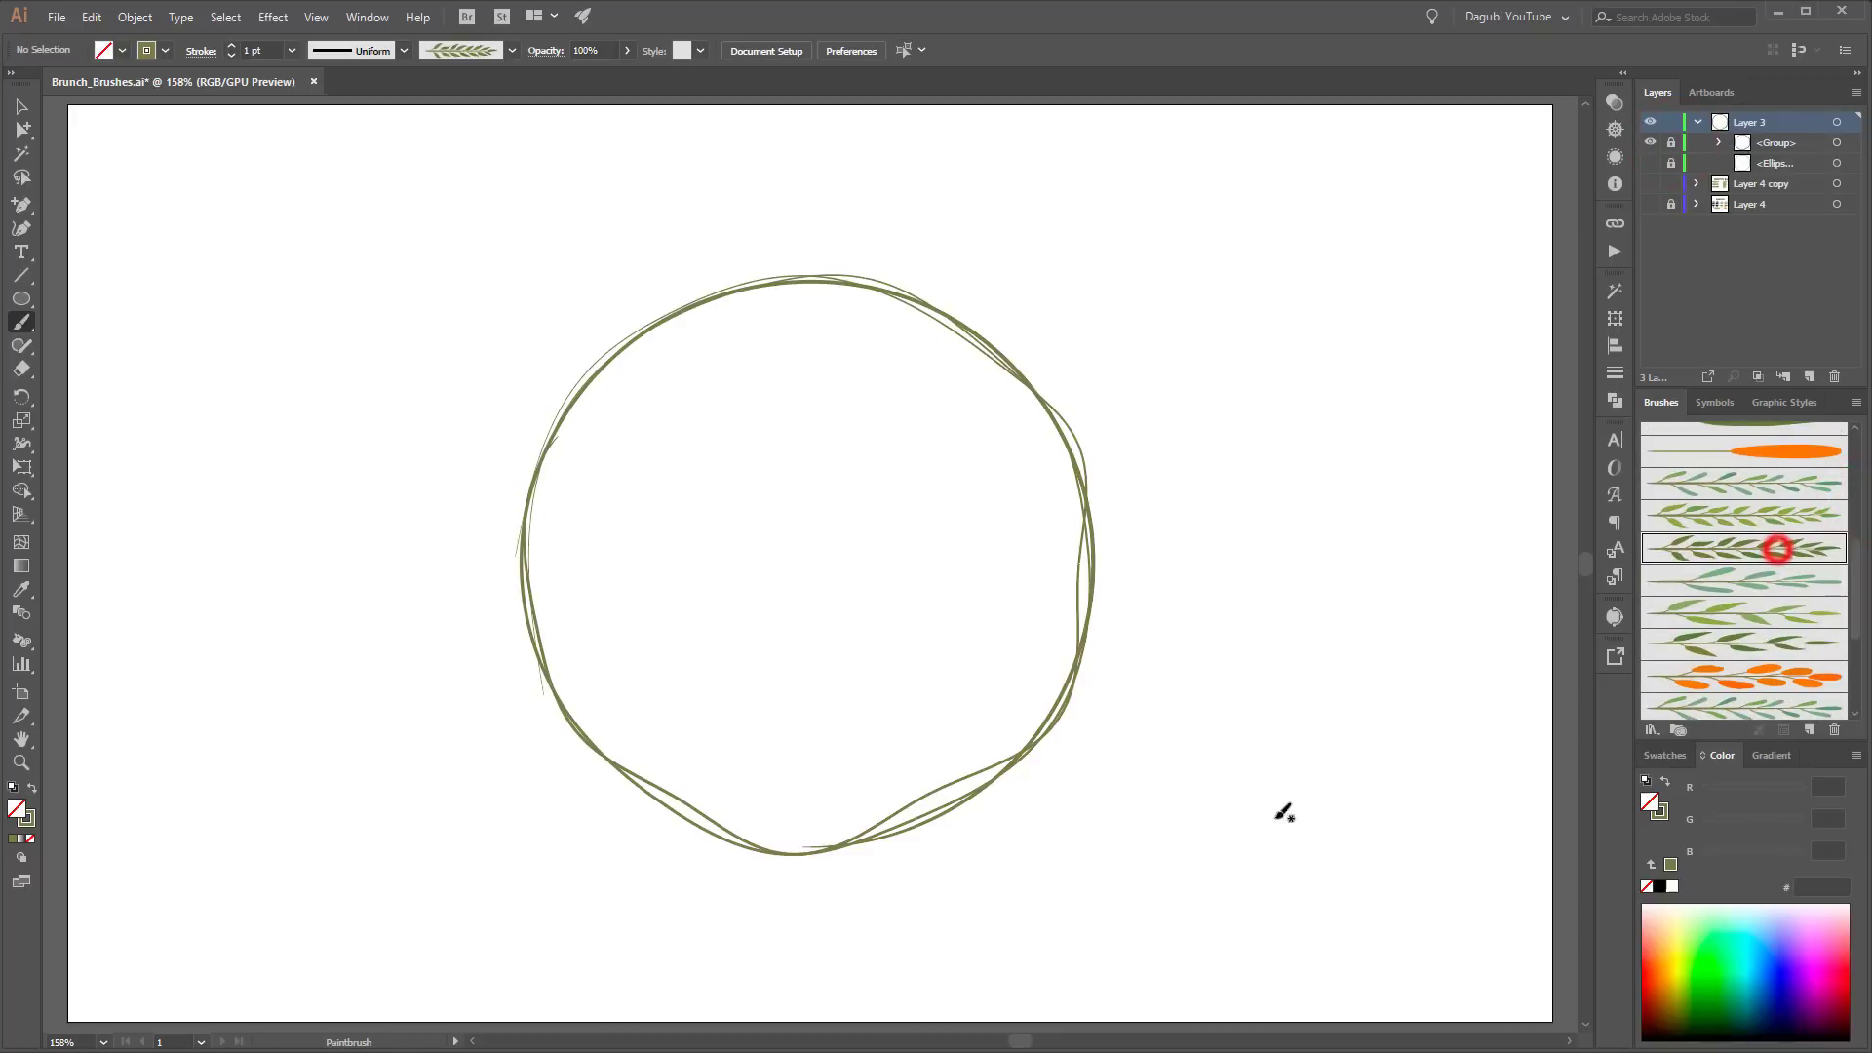
{"action": "left_click_drag", "start_coordinate": [1175, 865], "coordinate": [1178, 731]}
{"action": "left_click_drag", "start_coordinate": [1310, 829], "coordinate": [1340, 280]}
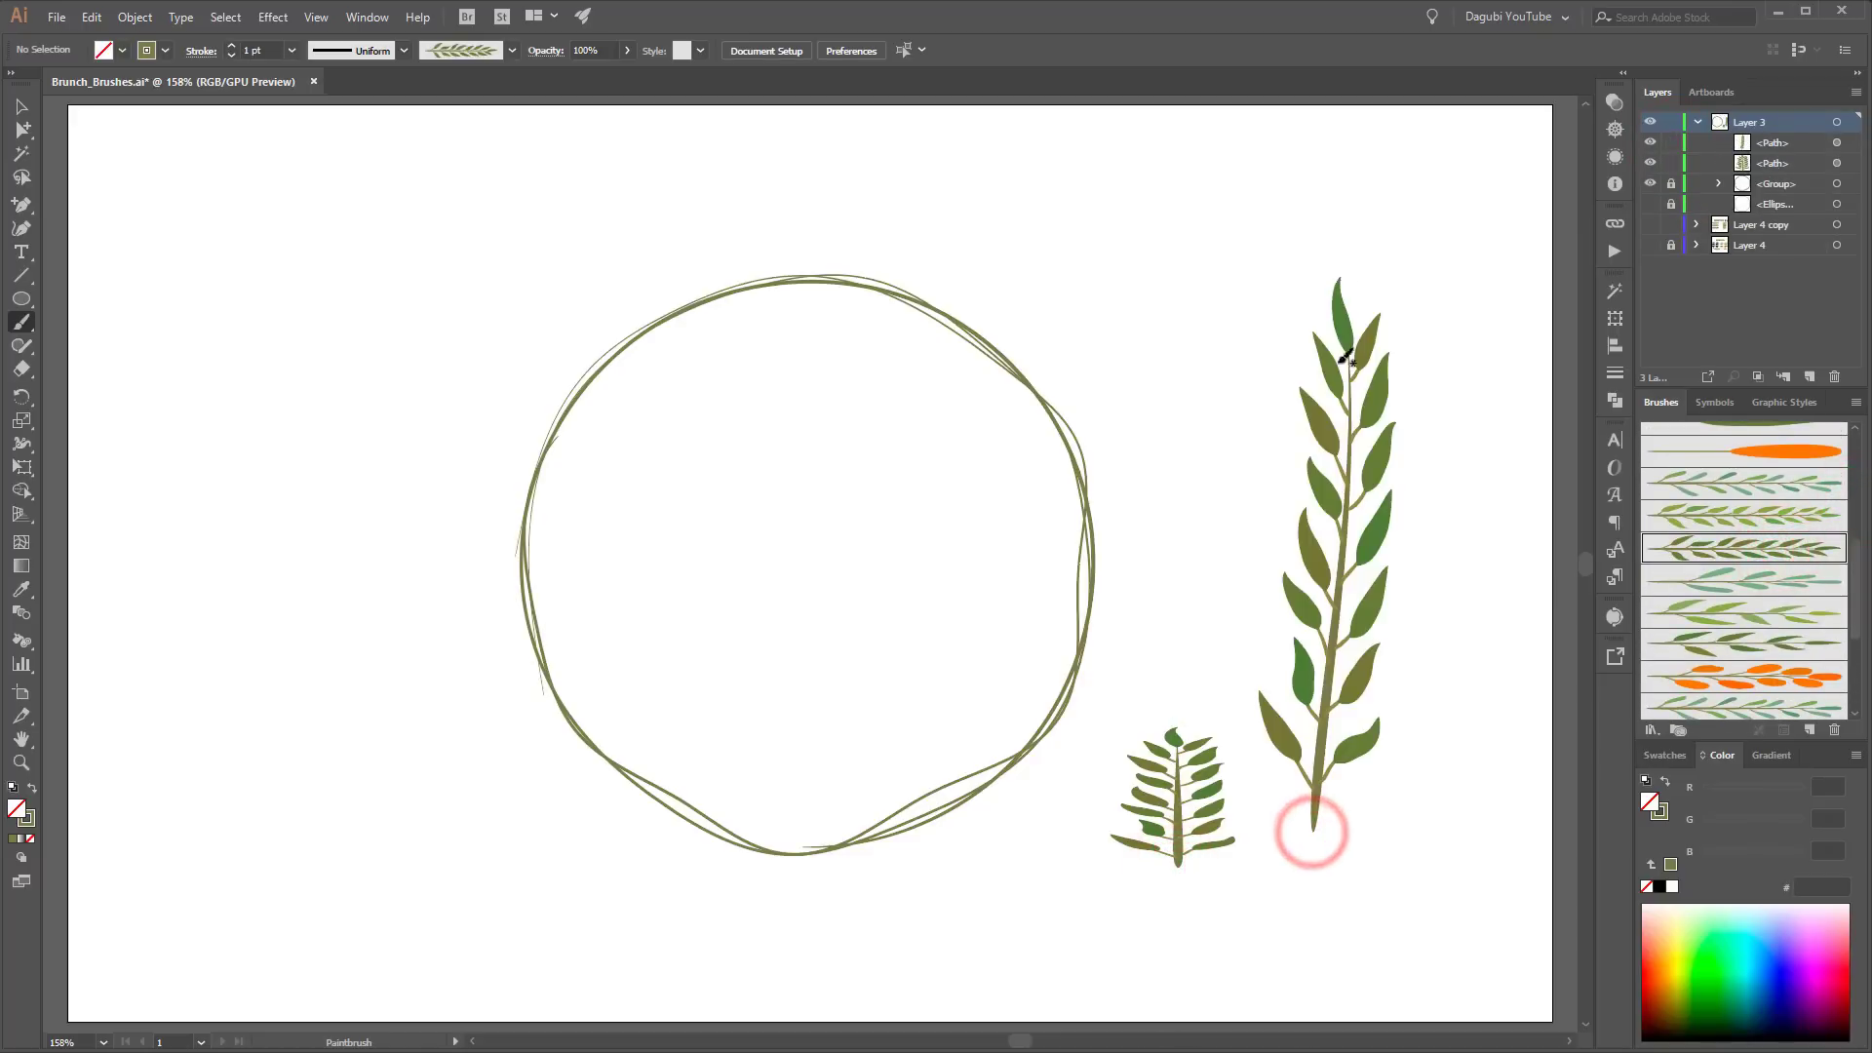
Step: Reduce the stroke weight to 0.5 pt on both test branches and delete them
{"action": "left_click_drag", "start_coordinate": [1442, 556], "coordinate": [1168, 868]}
{"action": "left_click", "coordinate": [231, 56]}
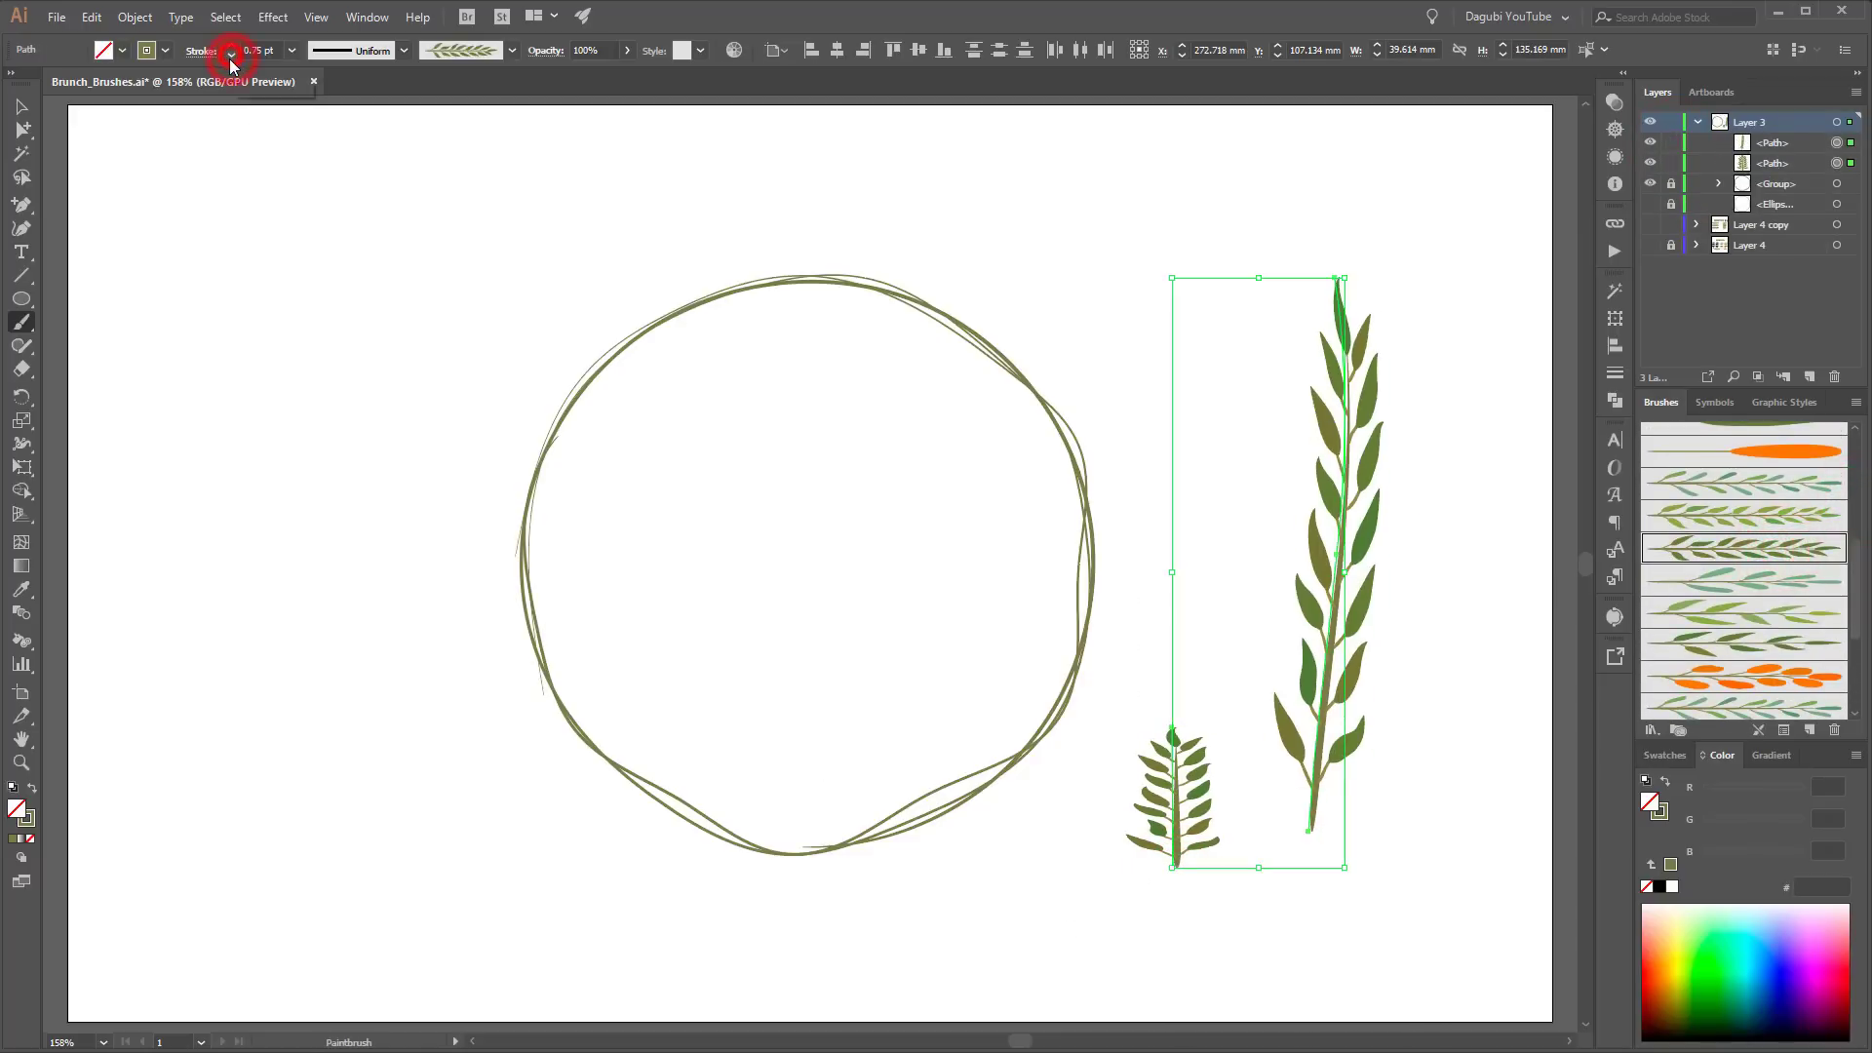
{"action": "left_click", "coordinate": [230, 57]}
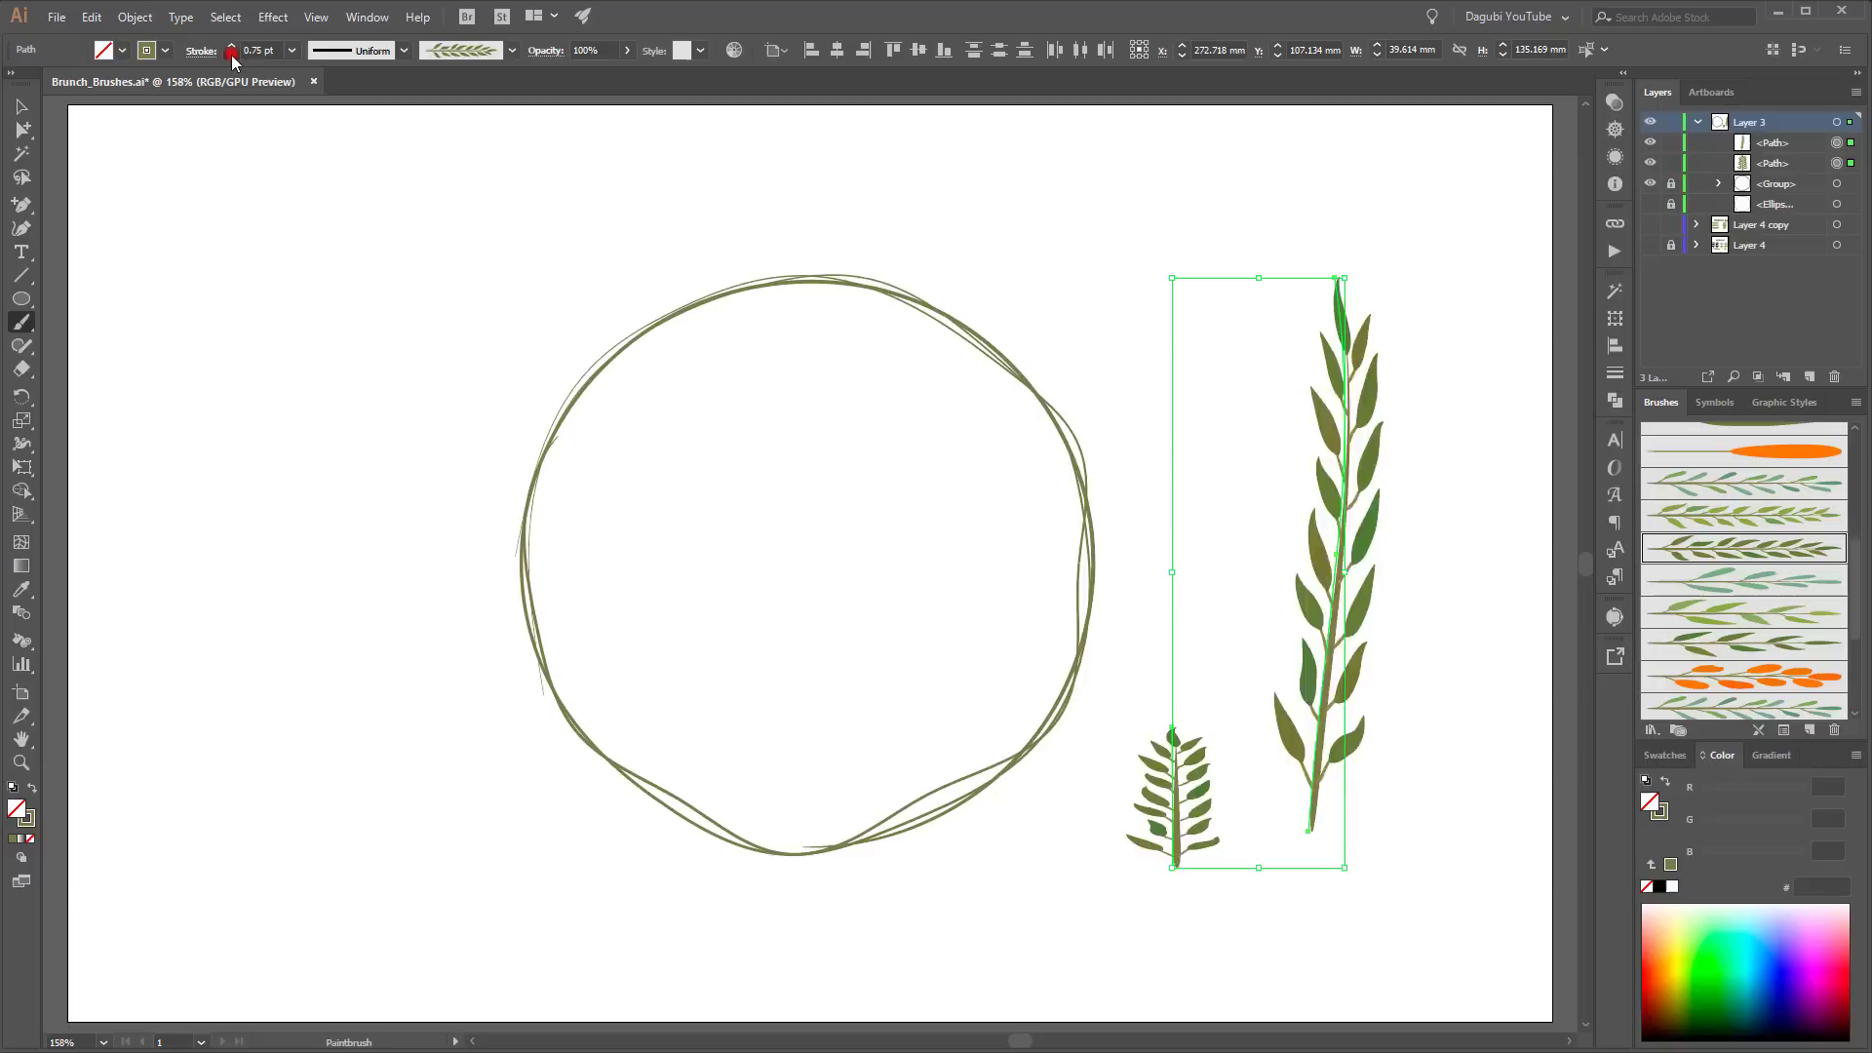
{"action": "left_click", "coordinate": [1498, 645]}
{"action": "key", "text": "Delete"}
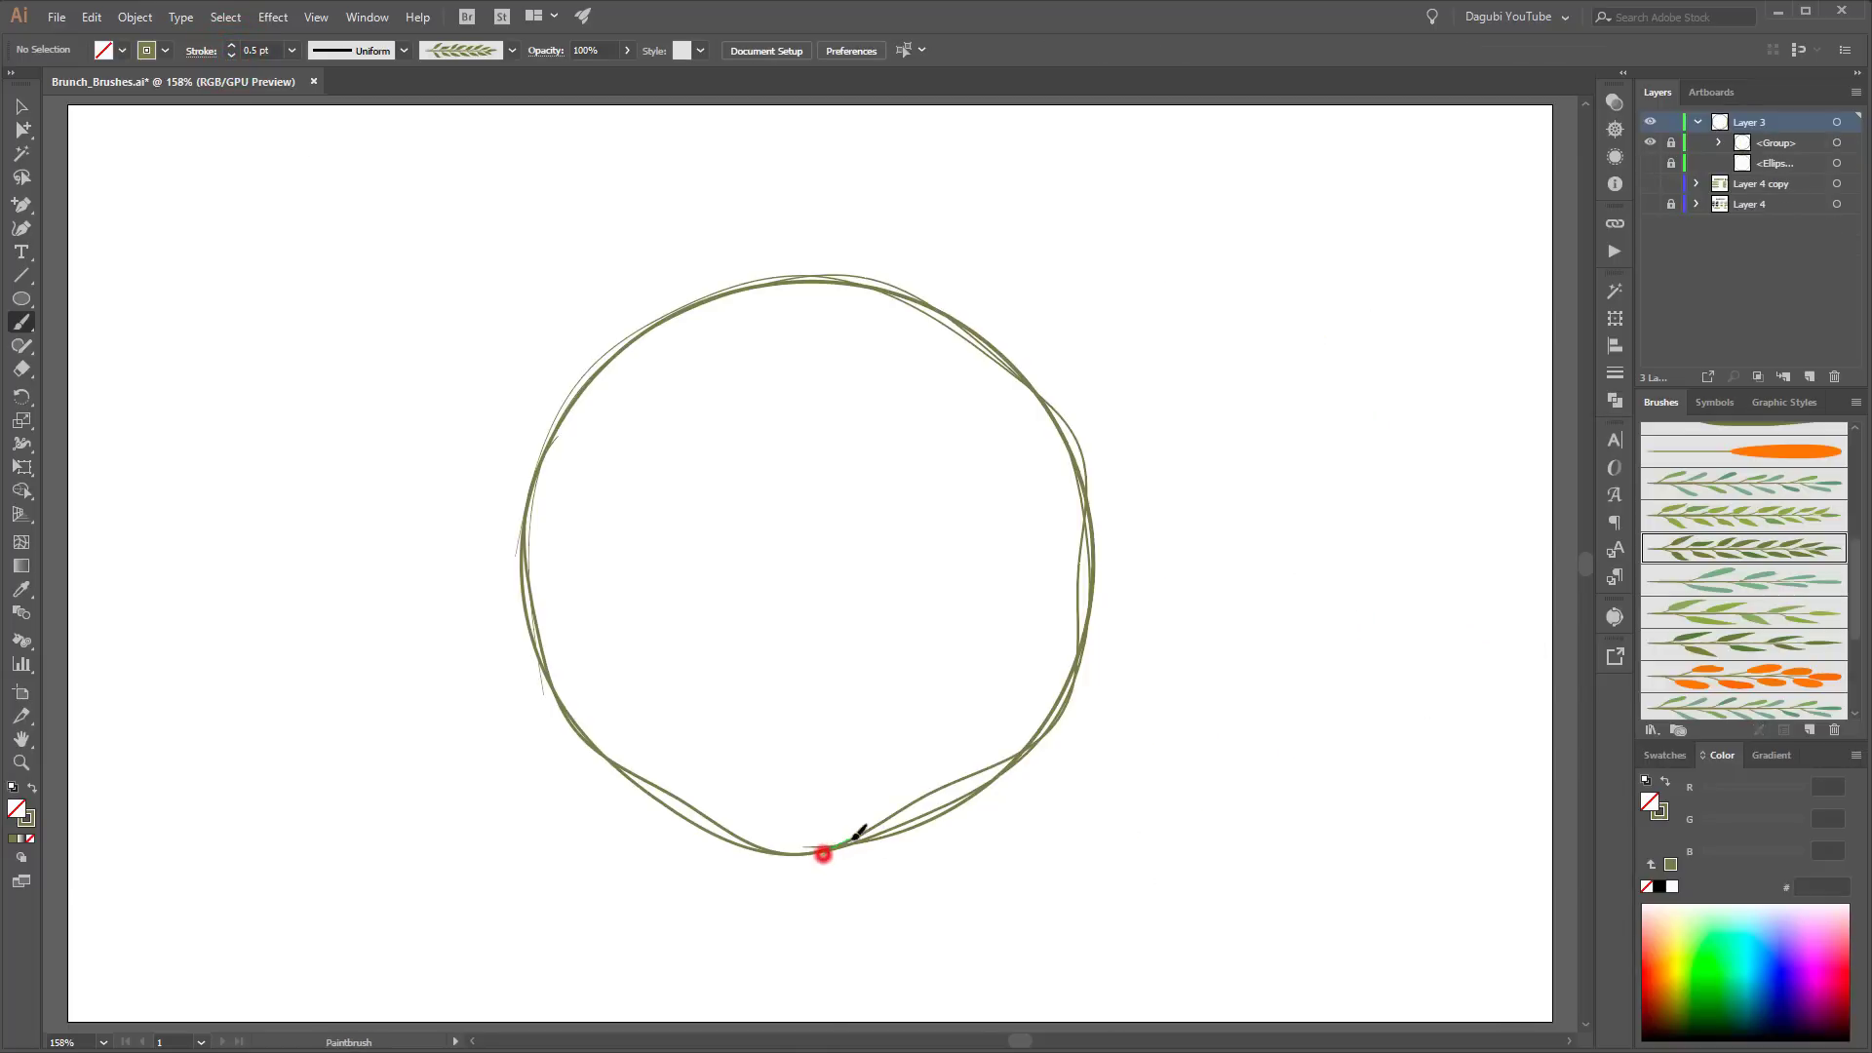
Step: Paint four dark green branches along the olive ring with the stretching long branch brush at 0.5 pt, spaced around the wreath
{"action": "left_click_drag", "start_coordinate": [1026, 739], "coordinate": [1029, 737]}
{"action": "left_click_drag", "start_coordinate": [1082, 503], "coordinate": [1019, 378]}
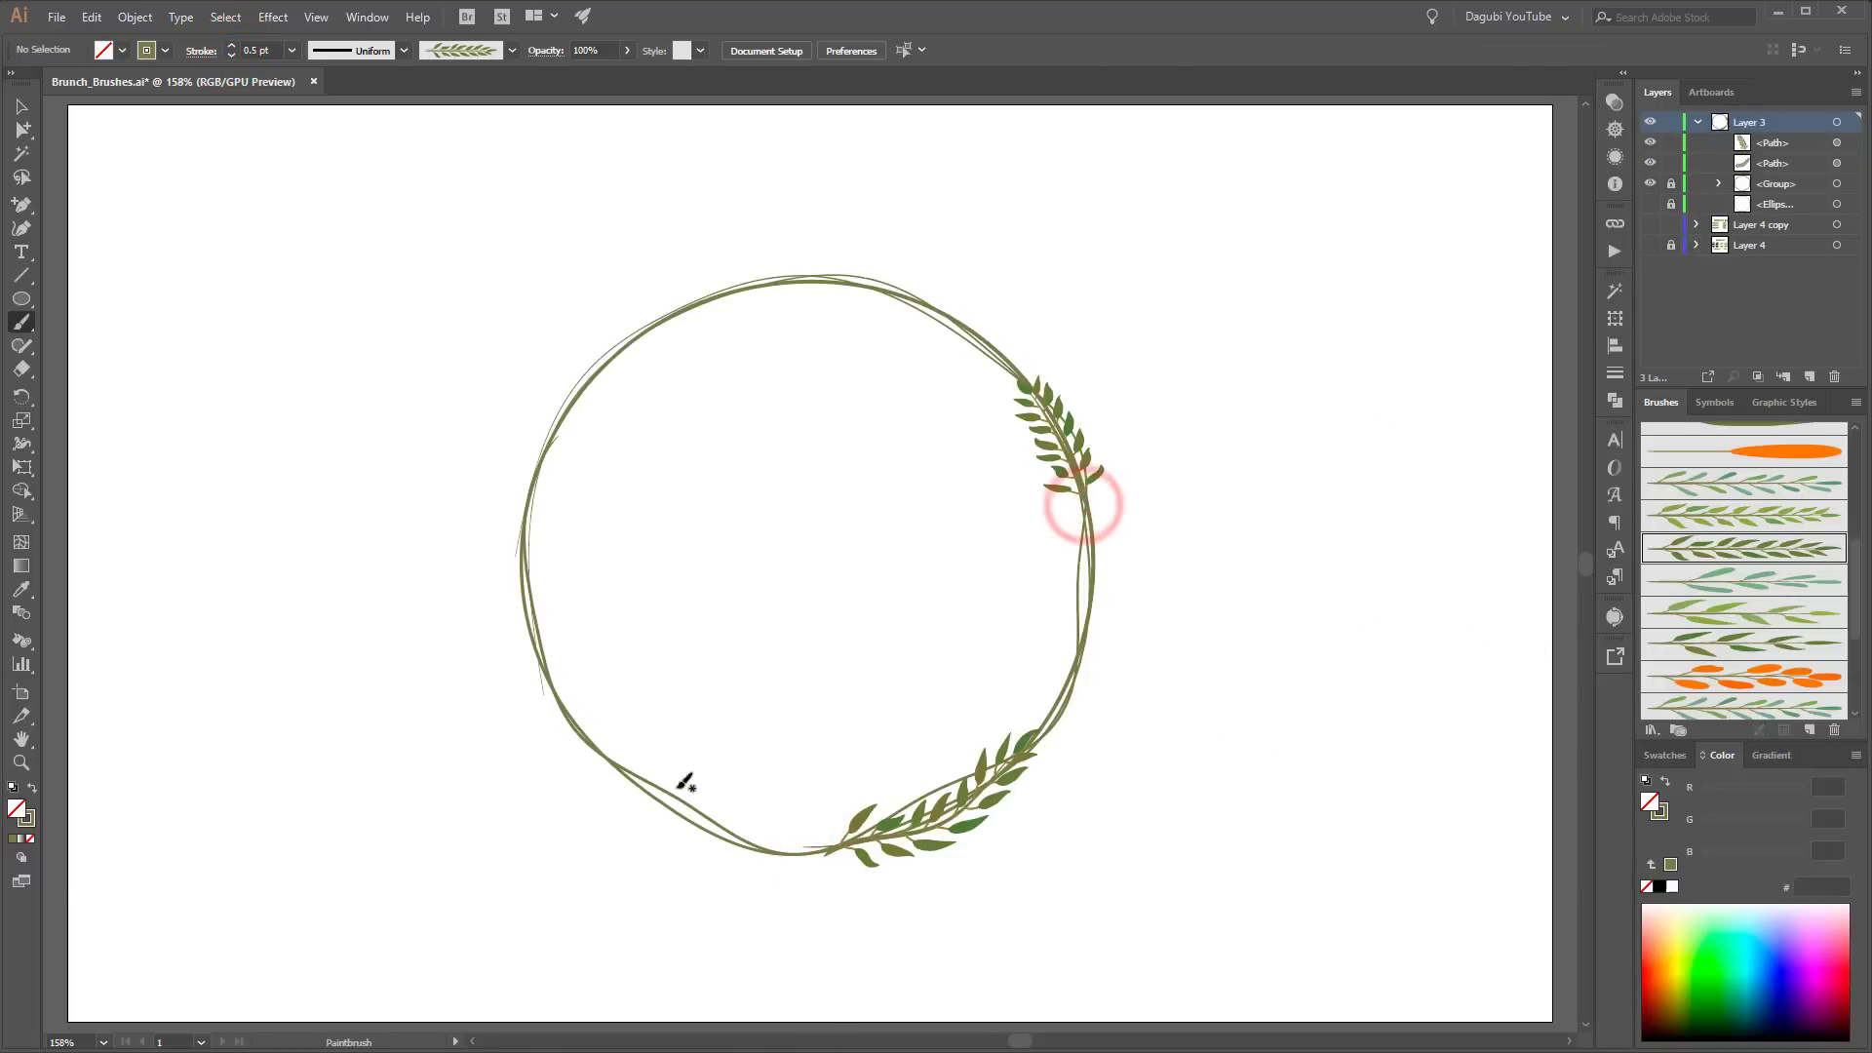
{"action": "left_click_drag", "start_coordinate": [568, 696], "coordinate": [562, 704]}
{"action": "left_click_drag", "start_coordinate": [523, 534], "coordinate": [651, 326]}
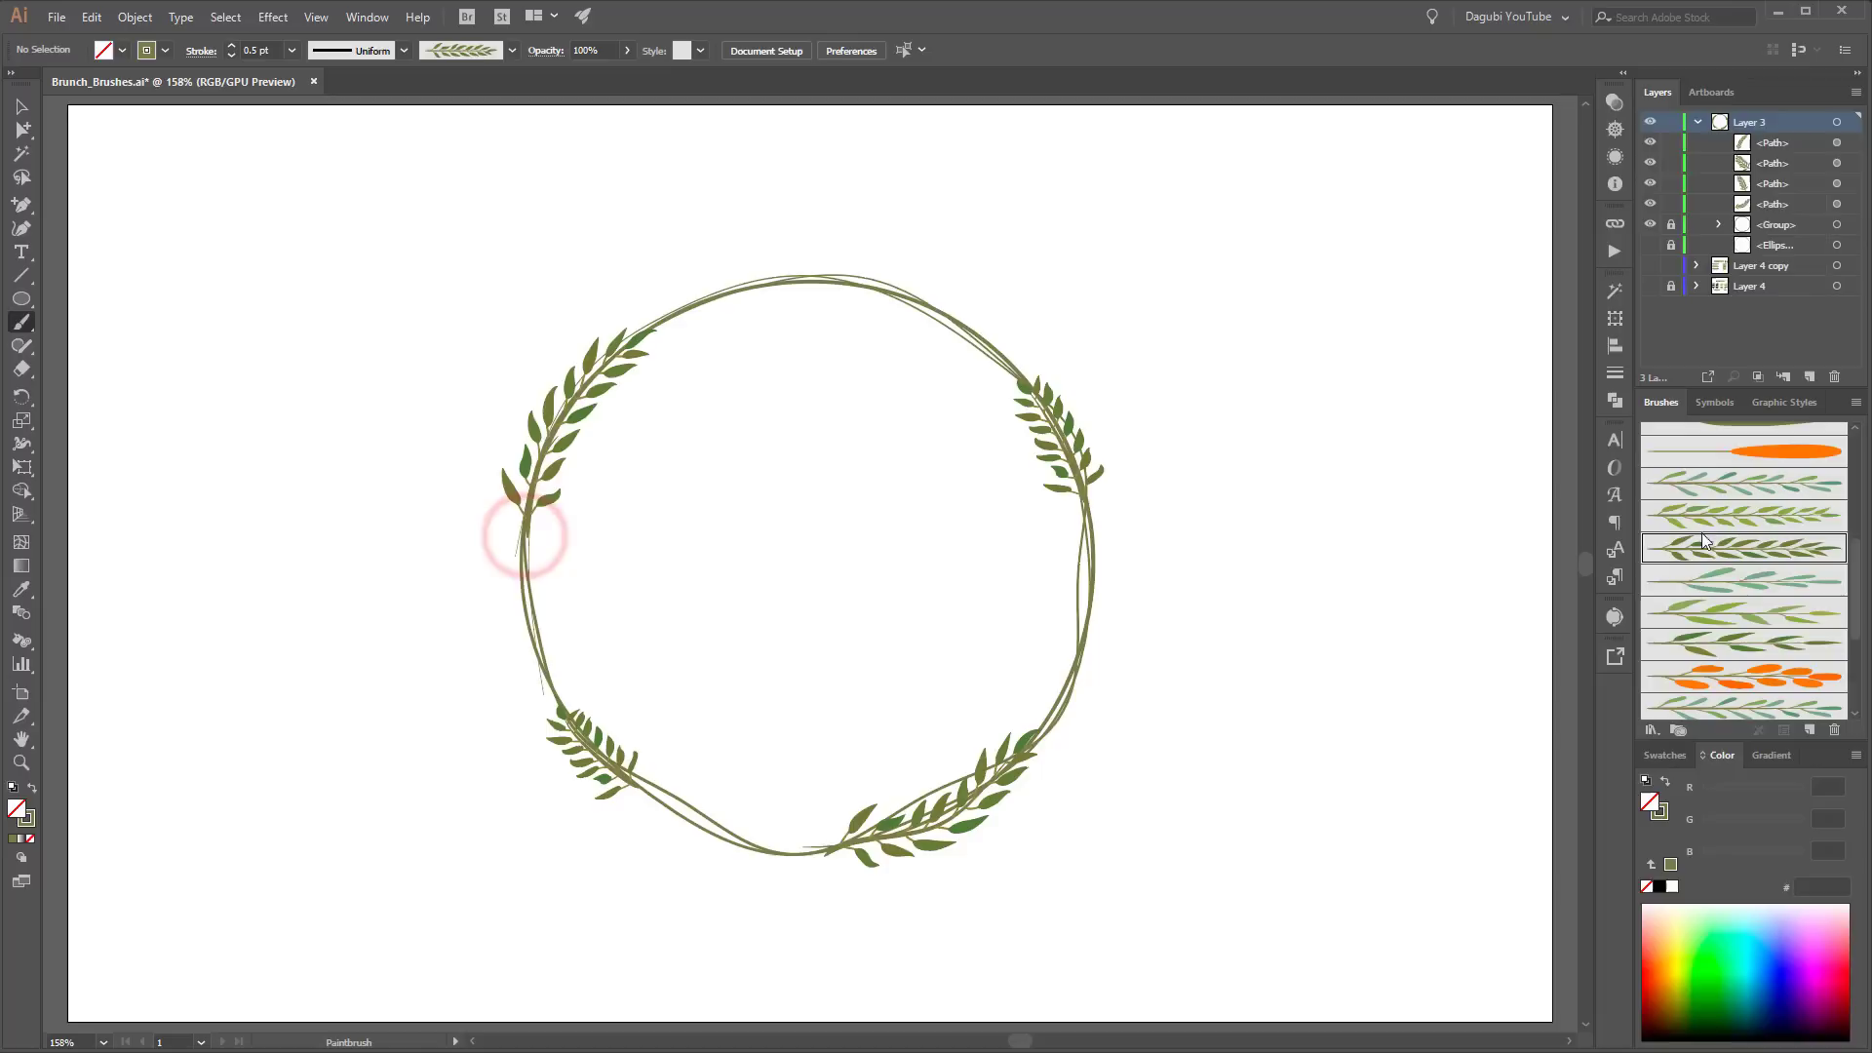
Step: Switch to the proportional long dark green branch brush at 1 pt and try short and long strokes beside the wreath, deleting both
{"action": "left_click_drag", "start_coordinate": [1854, 578], "coordinate": [1854, 652]}
{"action": "left_click", "coordinate": [1805, 576]}
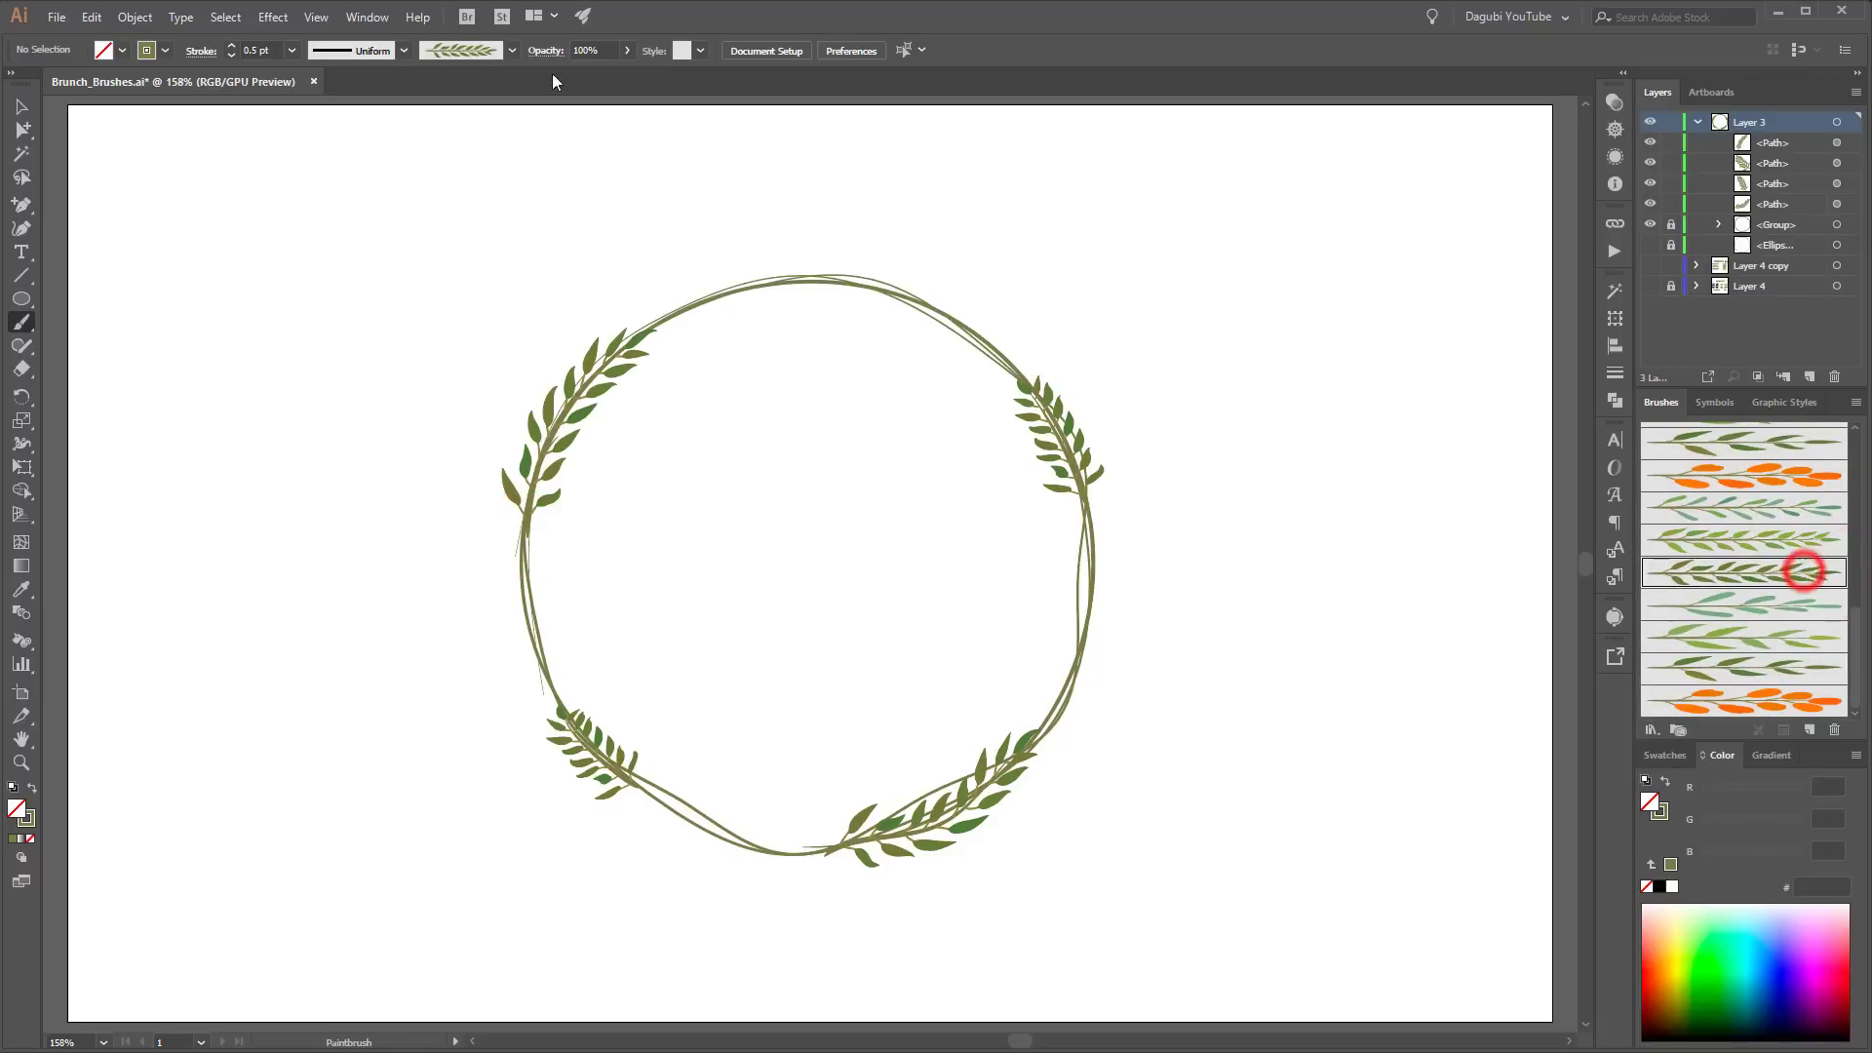
{"action": "left_click", "coordinate": [231, 45]}
{"action": "left_click_drag", "start_coordinate": [1206, 892], "coordinate": [1206, 796]}
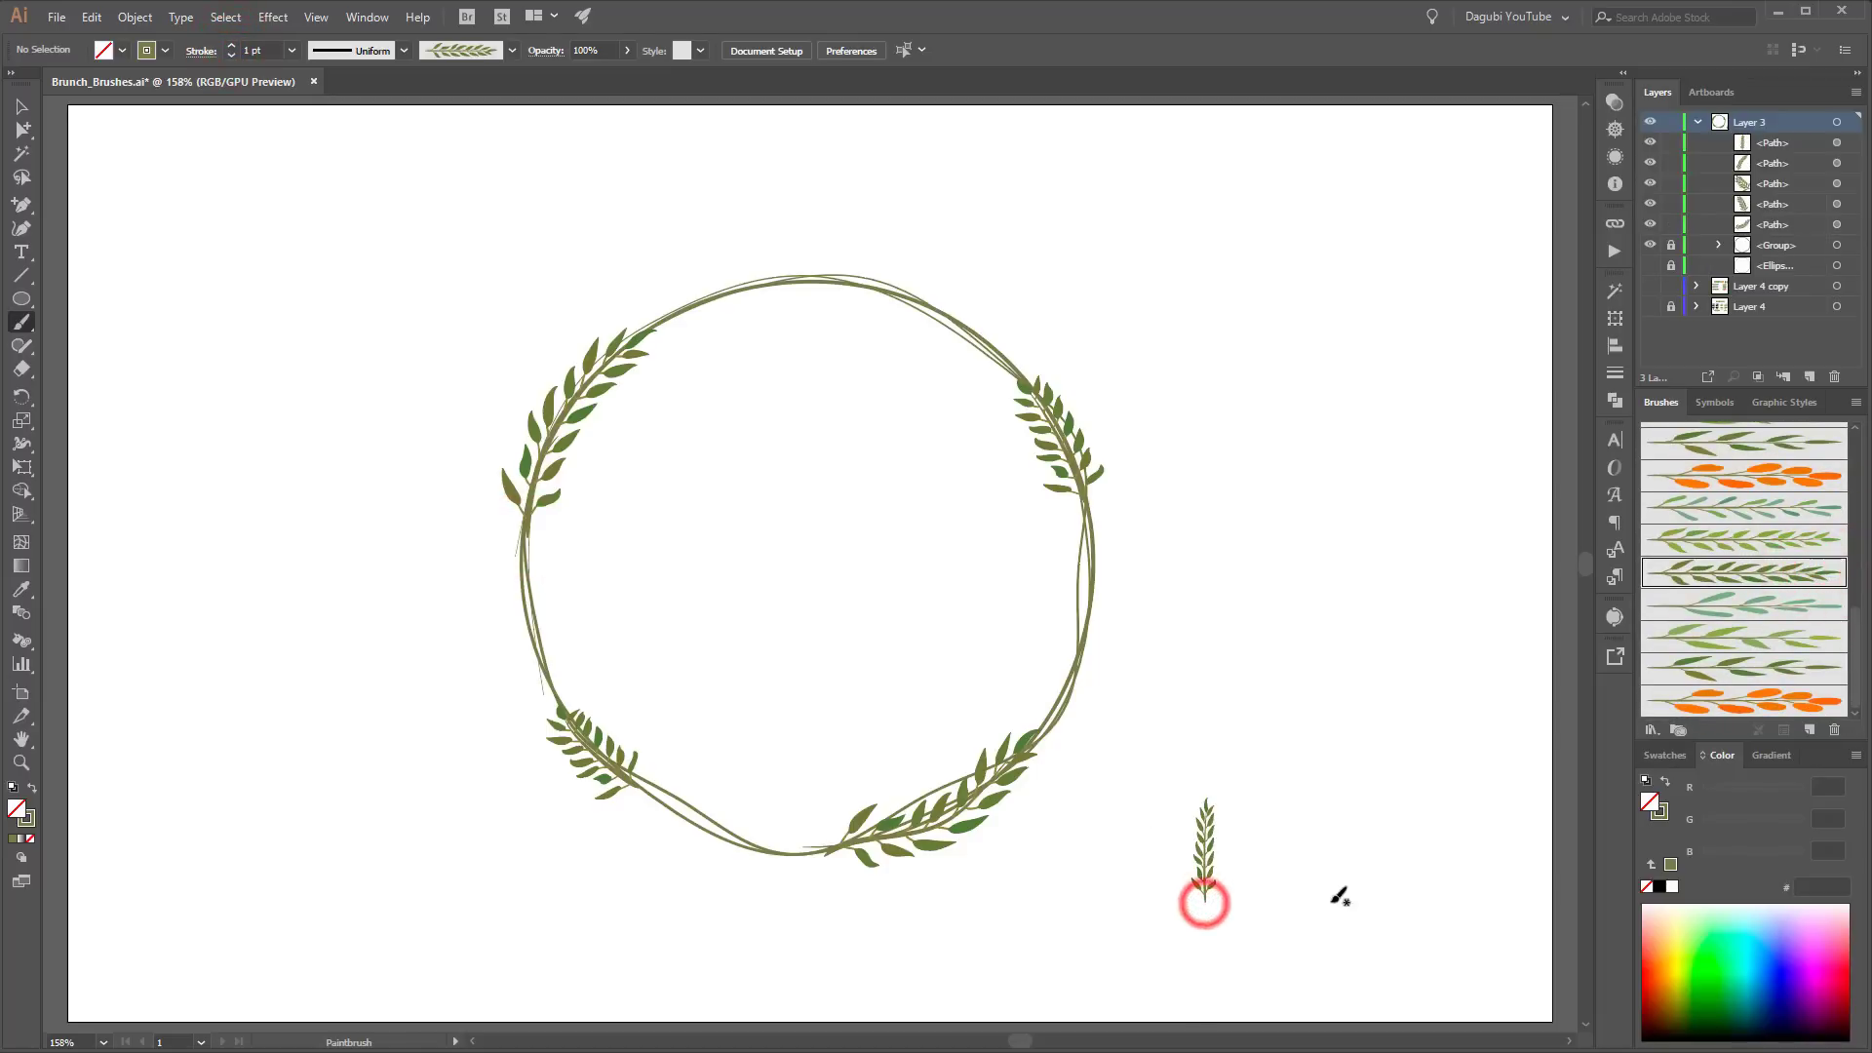
{"action": "left_click_drag", "start_coordinate": [1337, 891], "coordinate": [1360, 337]}
{"action": "mouse_move", "coordinate": [1506, 625]}
{"action": "left_mouse_down"}
{"action": "mouse_move", "coordinate": [1453, 711]}
{"action": "mouse_move", "coordinate": [1154, 926]}
{"action": "left_mouse_up"}
{"action": "key", "text": "Delete"}
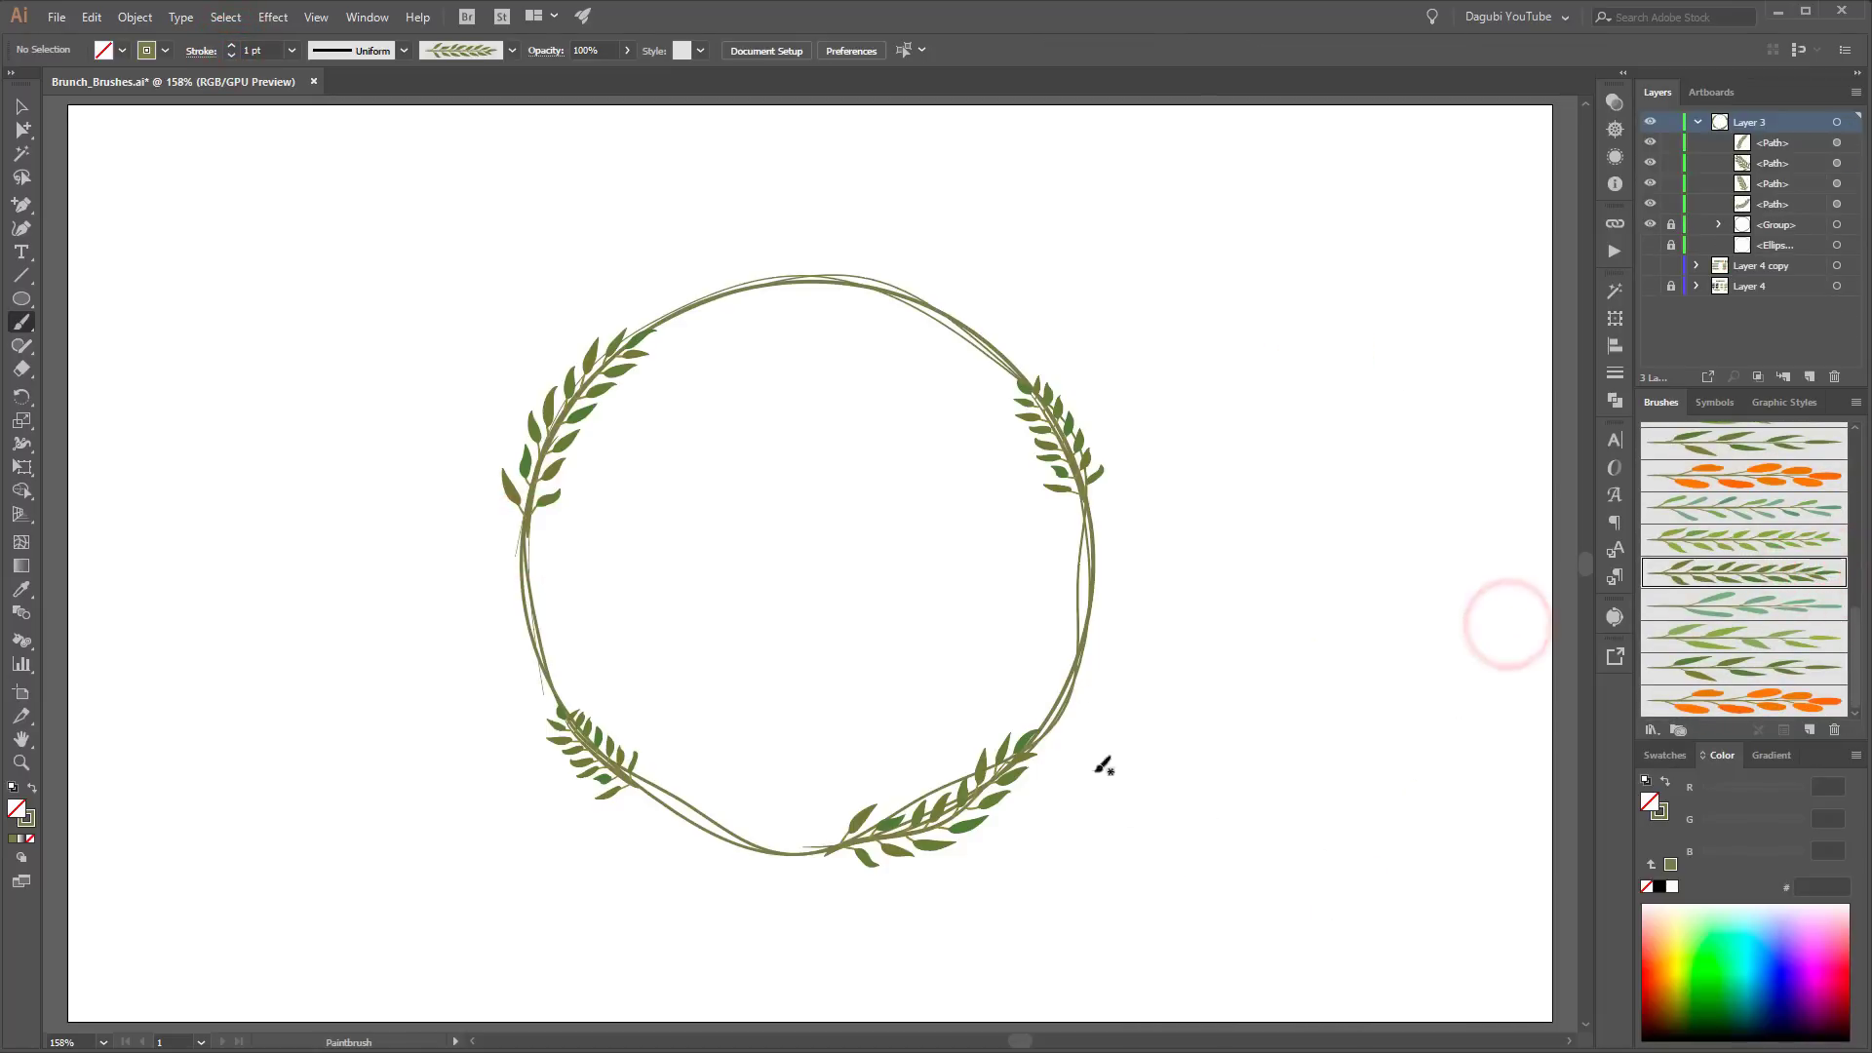
Step: Fill the gaps along the ring with more dark green branches using the proportional long branch brush at 1 pt
{"action": "left_click_drag", "start_coordinate": [763, 845], "coordinate": [642, 782]}
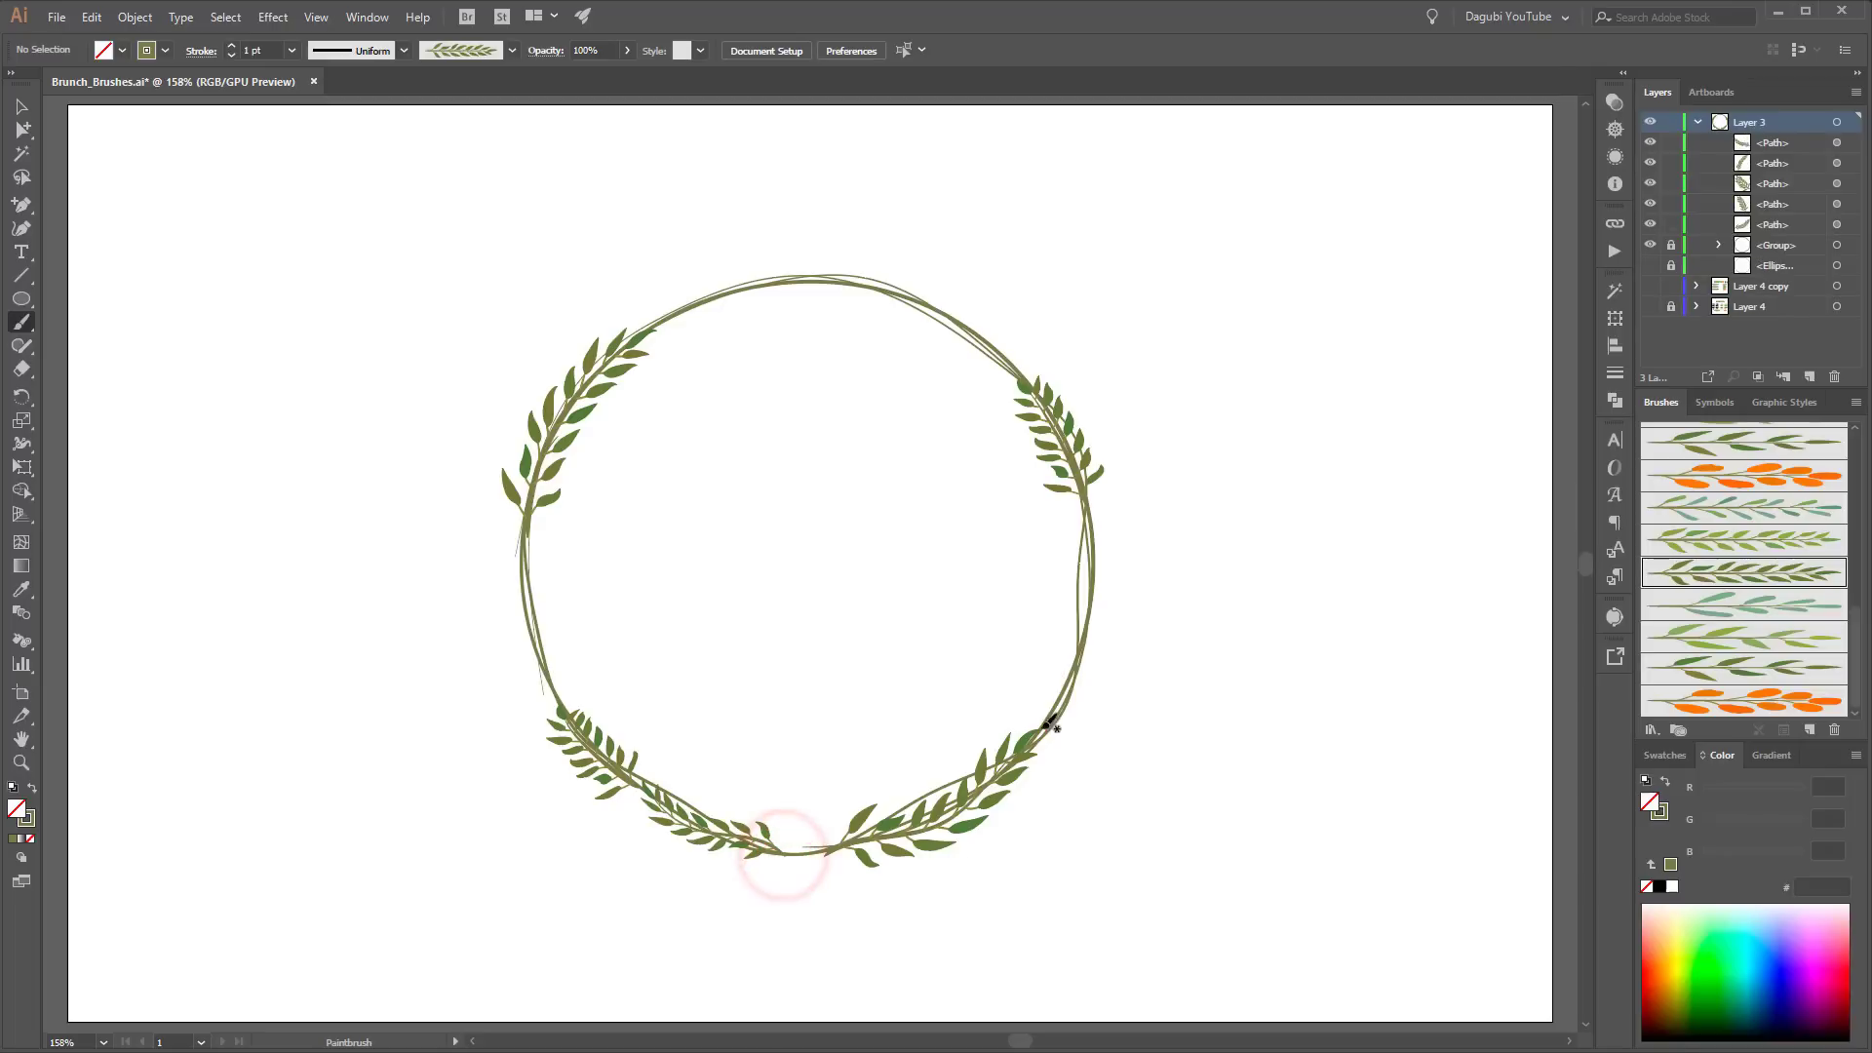
{"action": "mouse_move", "coordinate": [1042, 730]}
{"action": "left_mouse_down"}
{"action": "mouse_move", "coordinate": [1115, 622]}
{"action": "mouse_move", "coordinate": [1046, 480]}
{"action": "left_mouse_up"}
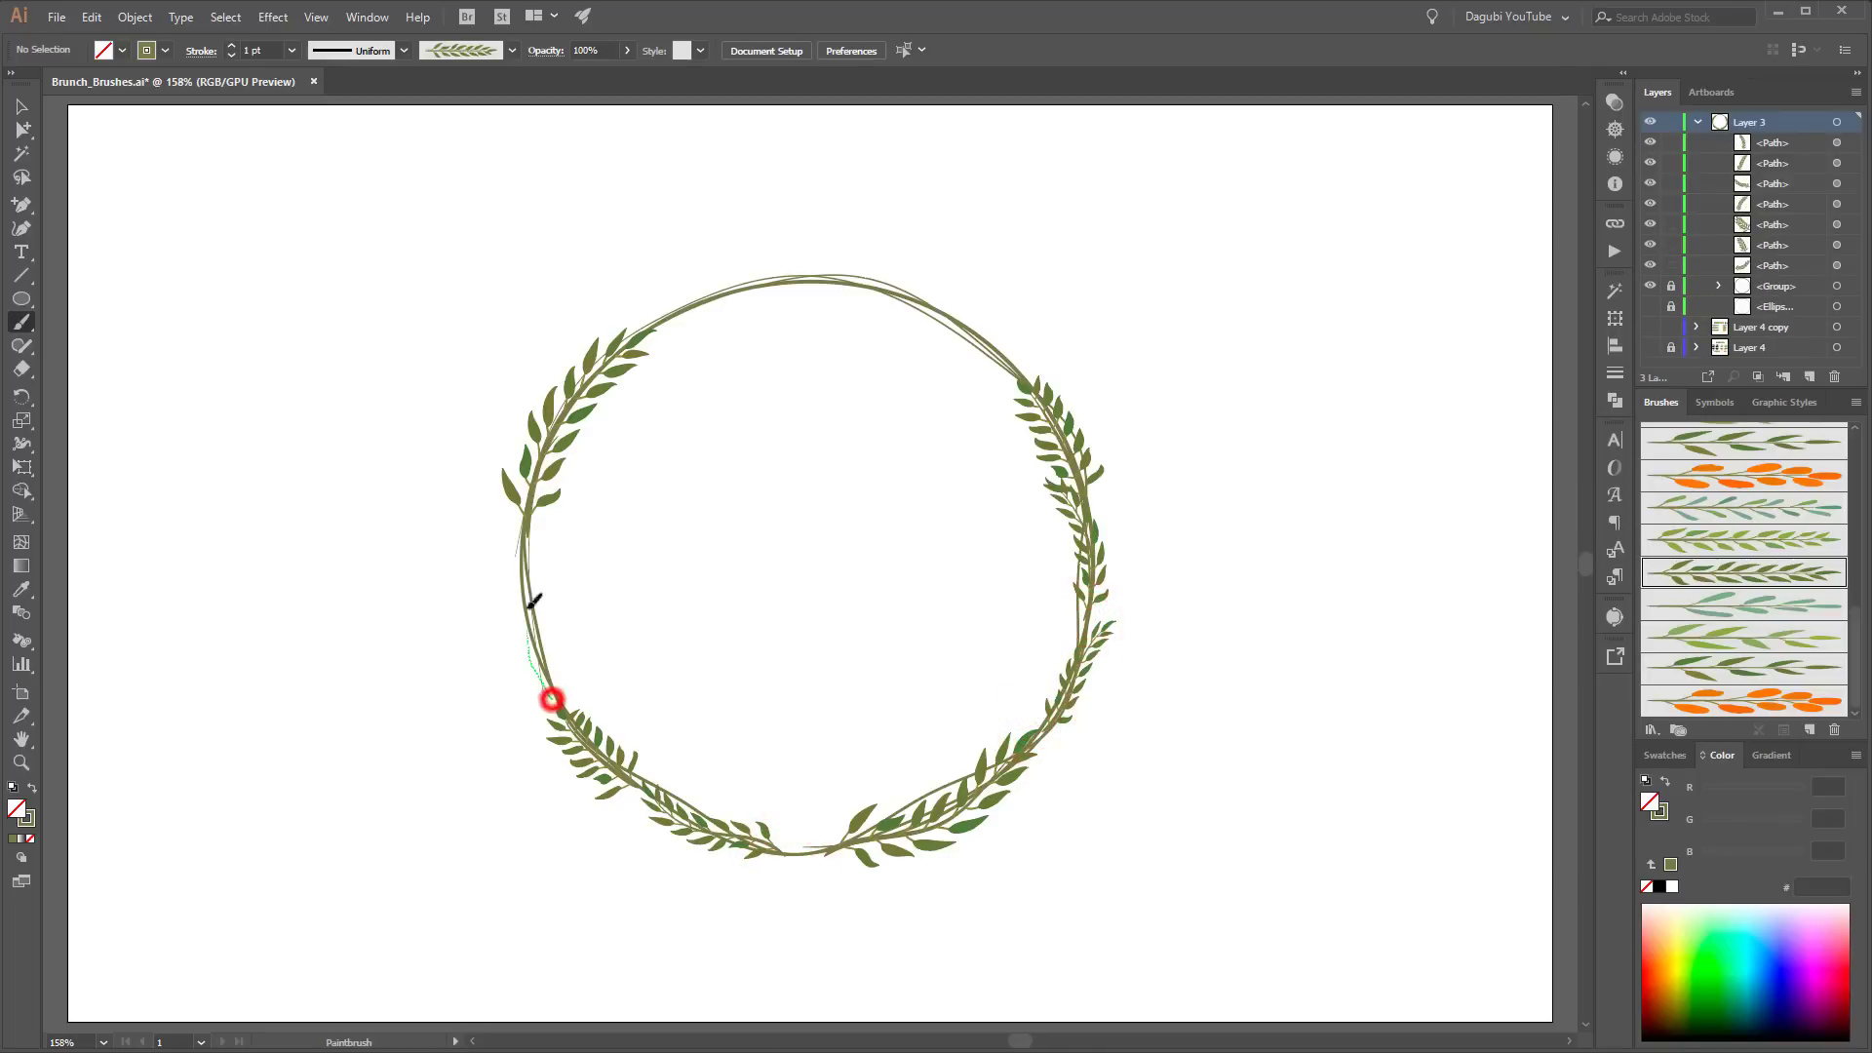
{"action": "left_click_drag", "start_coordinate": [551, 702], "coordinate": [524, 534]}
{"action": "left_click_drag", "start_coordinate": [1020, 371], "coordinate": [1012, 368]}
{"action": "left_click_drag", "start_coordinate": [778, 277], "coordinate": [656, 318]}
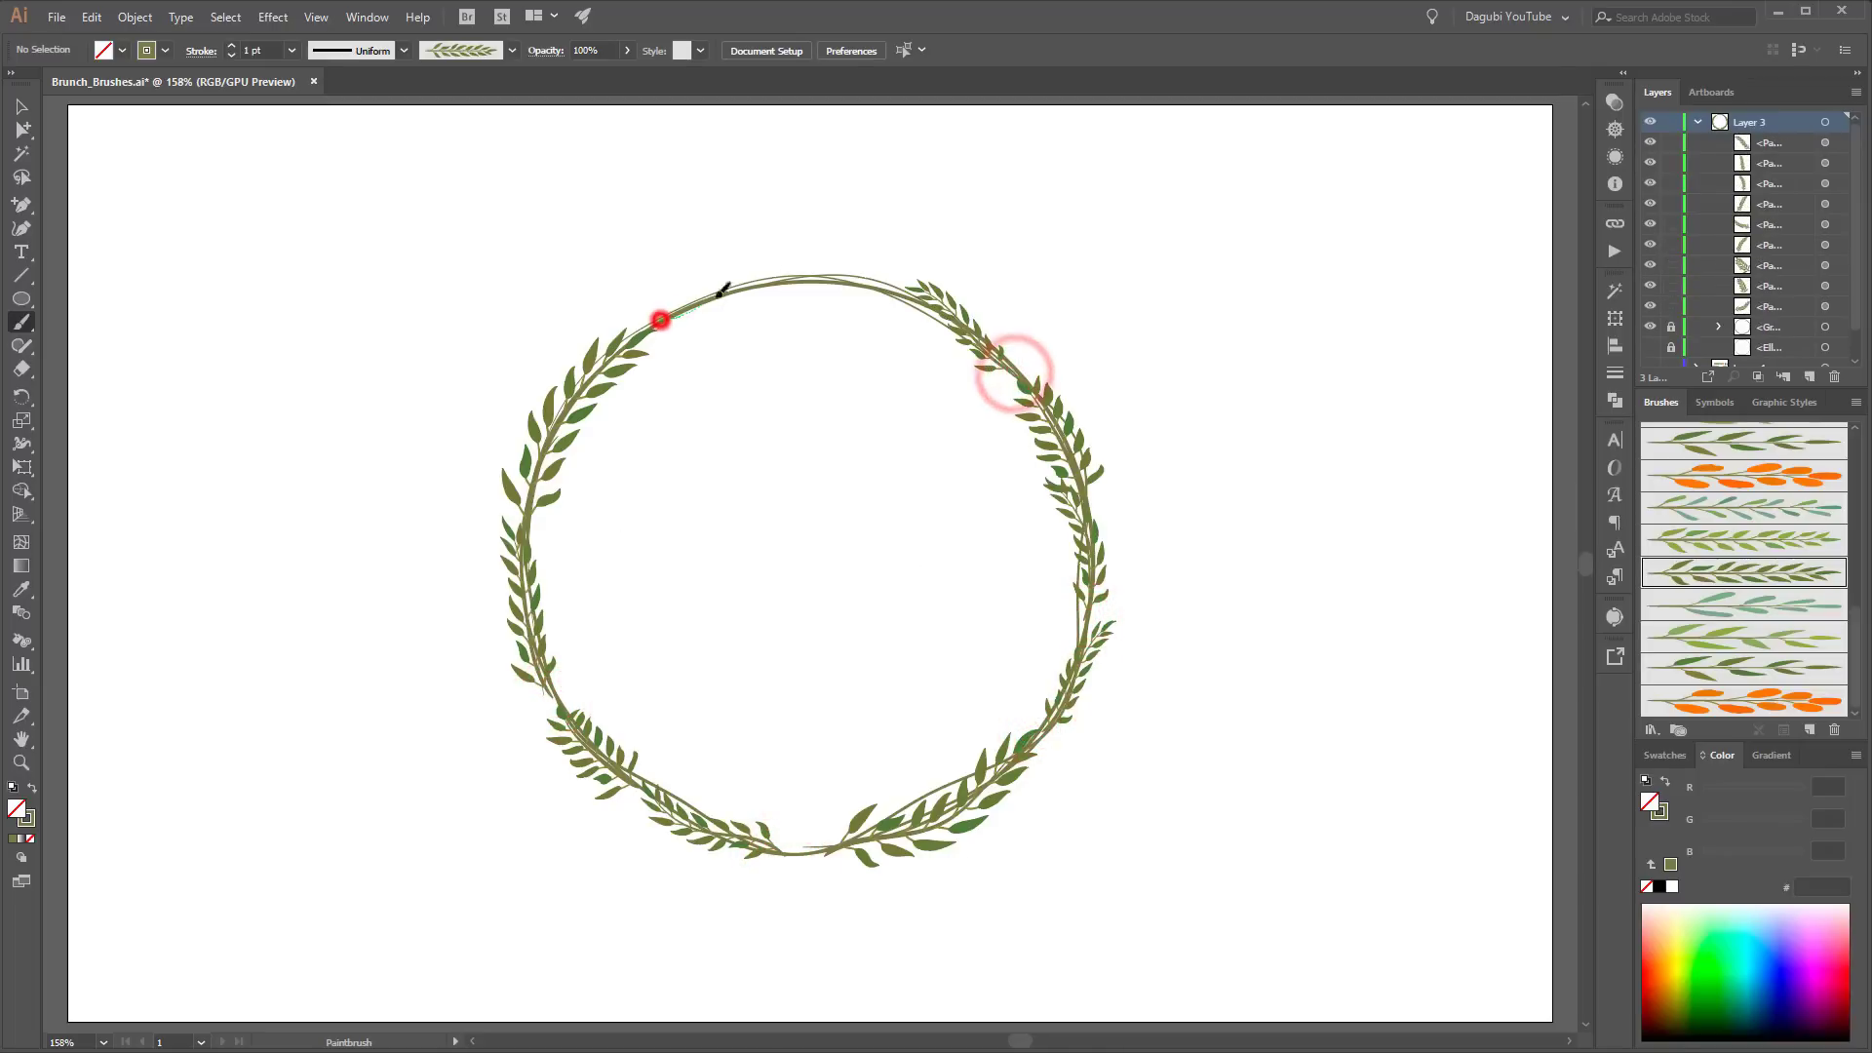
Step: Choose the proportional sparse dark green branch brush and paint small twigs sticking out from the wreath on several sides
{"action": "left_click", "coordinate": [1799, 669]}
{"action": "left_click_drag", "start_coordinate": [1028, 741], "coordinate": [1023, 693]}
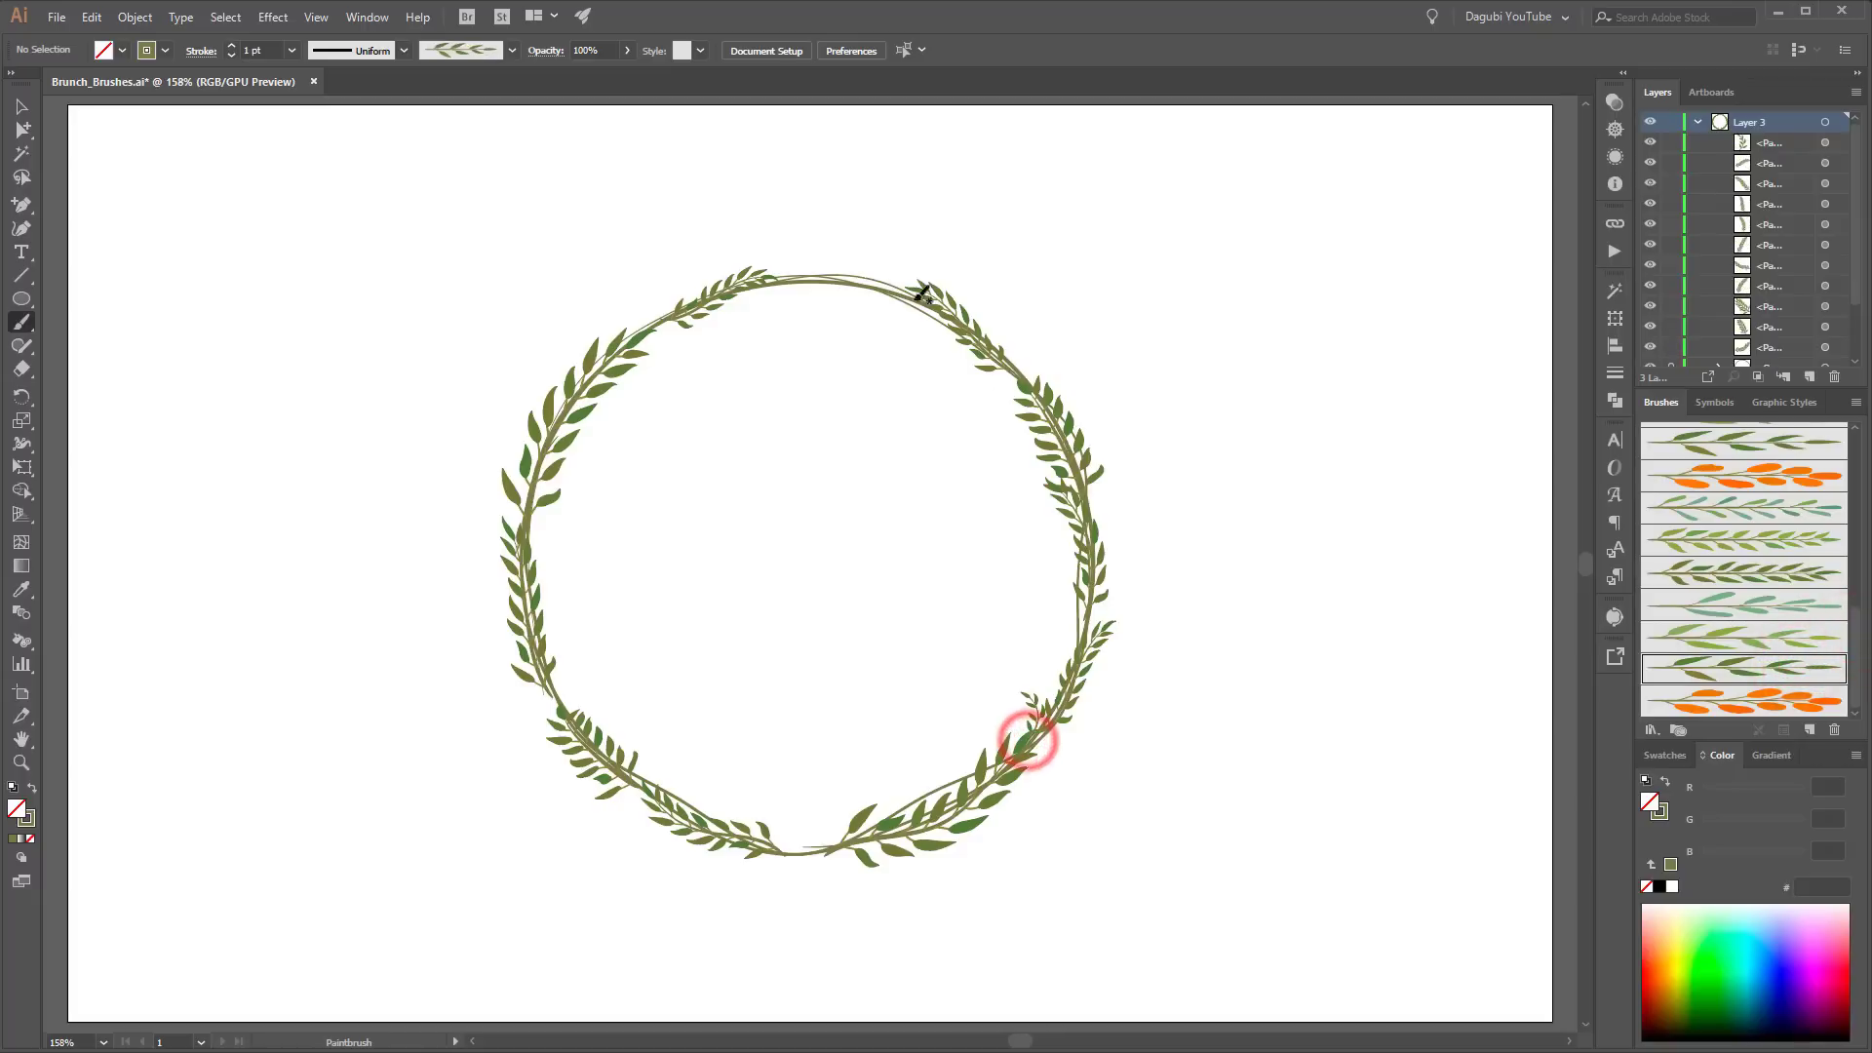
{"action": "mouse_move", "coordinate": [905, 292]}
{"action": "left_mouse_down"}
{"action": "mouse_move", "coordinate": [852, 263]}
{"action": "mouse_move", "coordinate": [779, 280]}
{"action": "mouse_move", "coordinate": [823, 247]}
{"action": "left_mouse_up"}
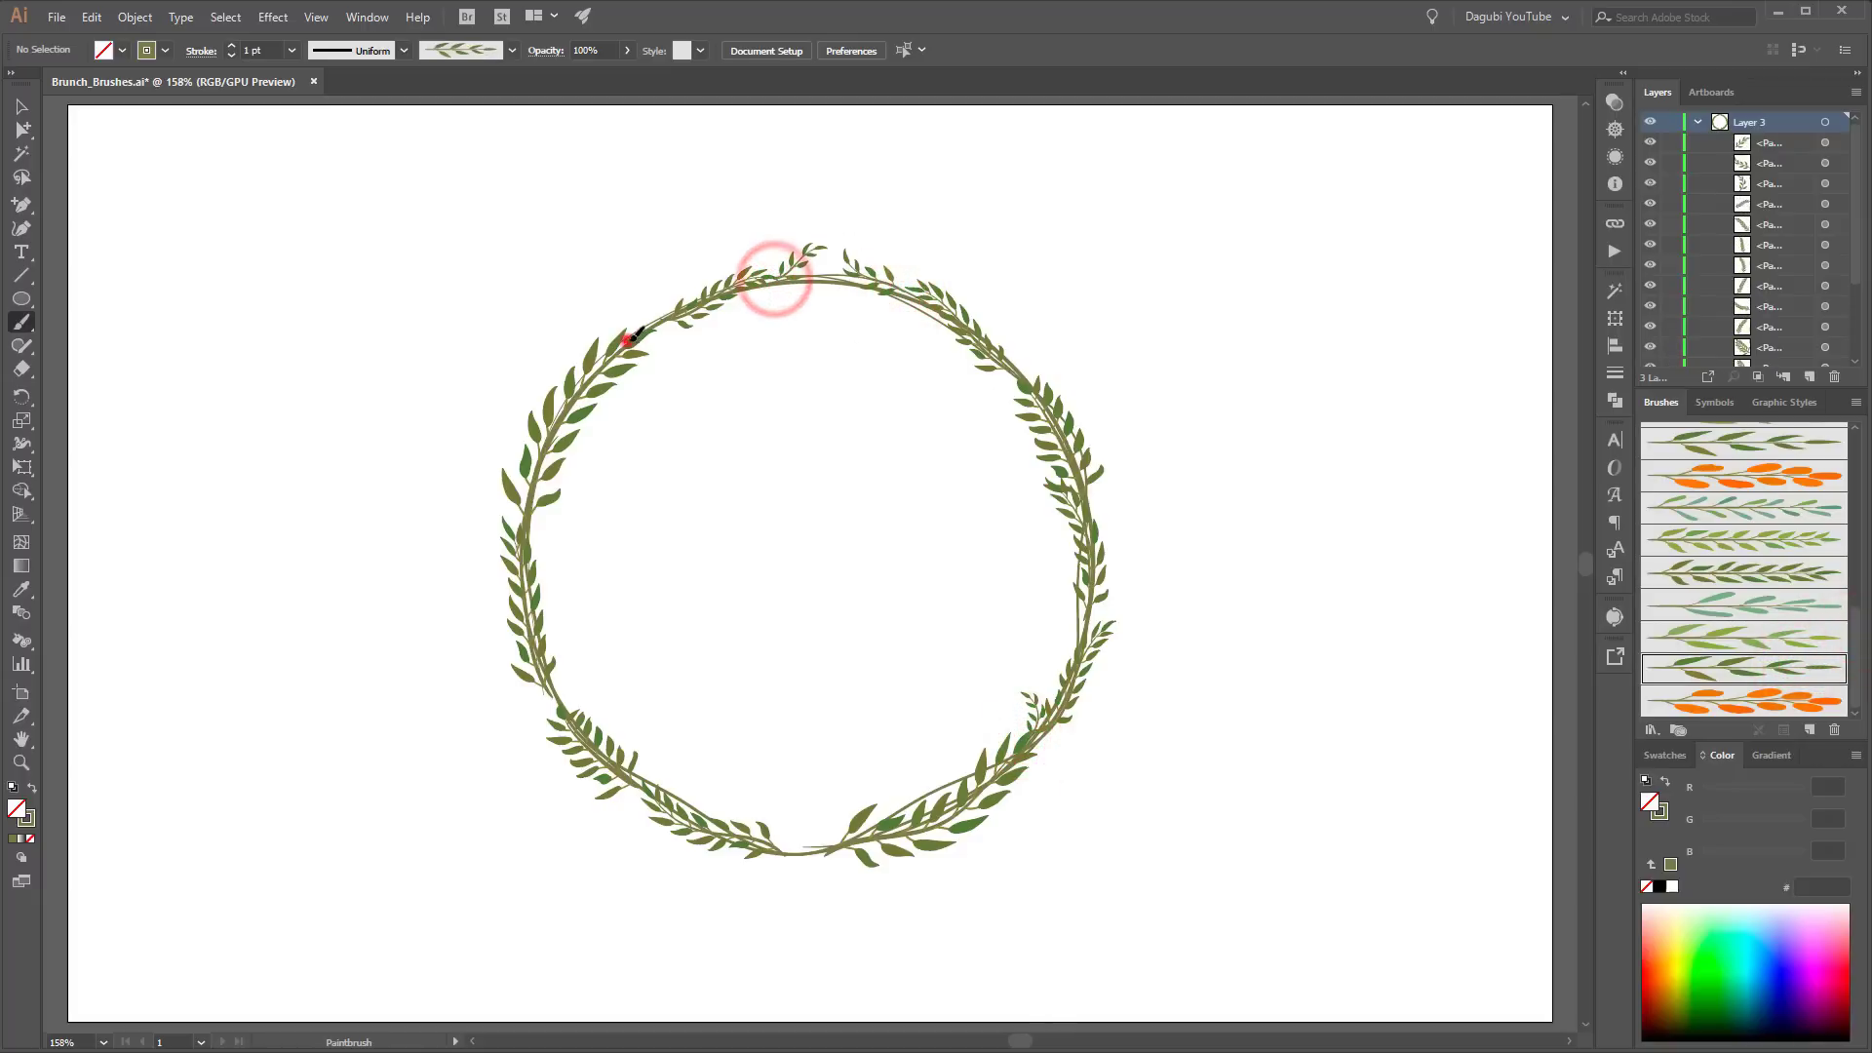
{"action": "left_click_drag", "start_coordinate": [627, 336], "coordinate": [654, 291]}
{"action": "left_click_drag", "start_coordinate": [560, 709], "coordinate": [569, 639]}
{"action": "left_click_drag", "start_coordinate": [564, 721], "coordinate": [508, 691]}
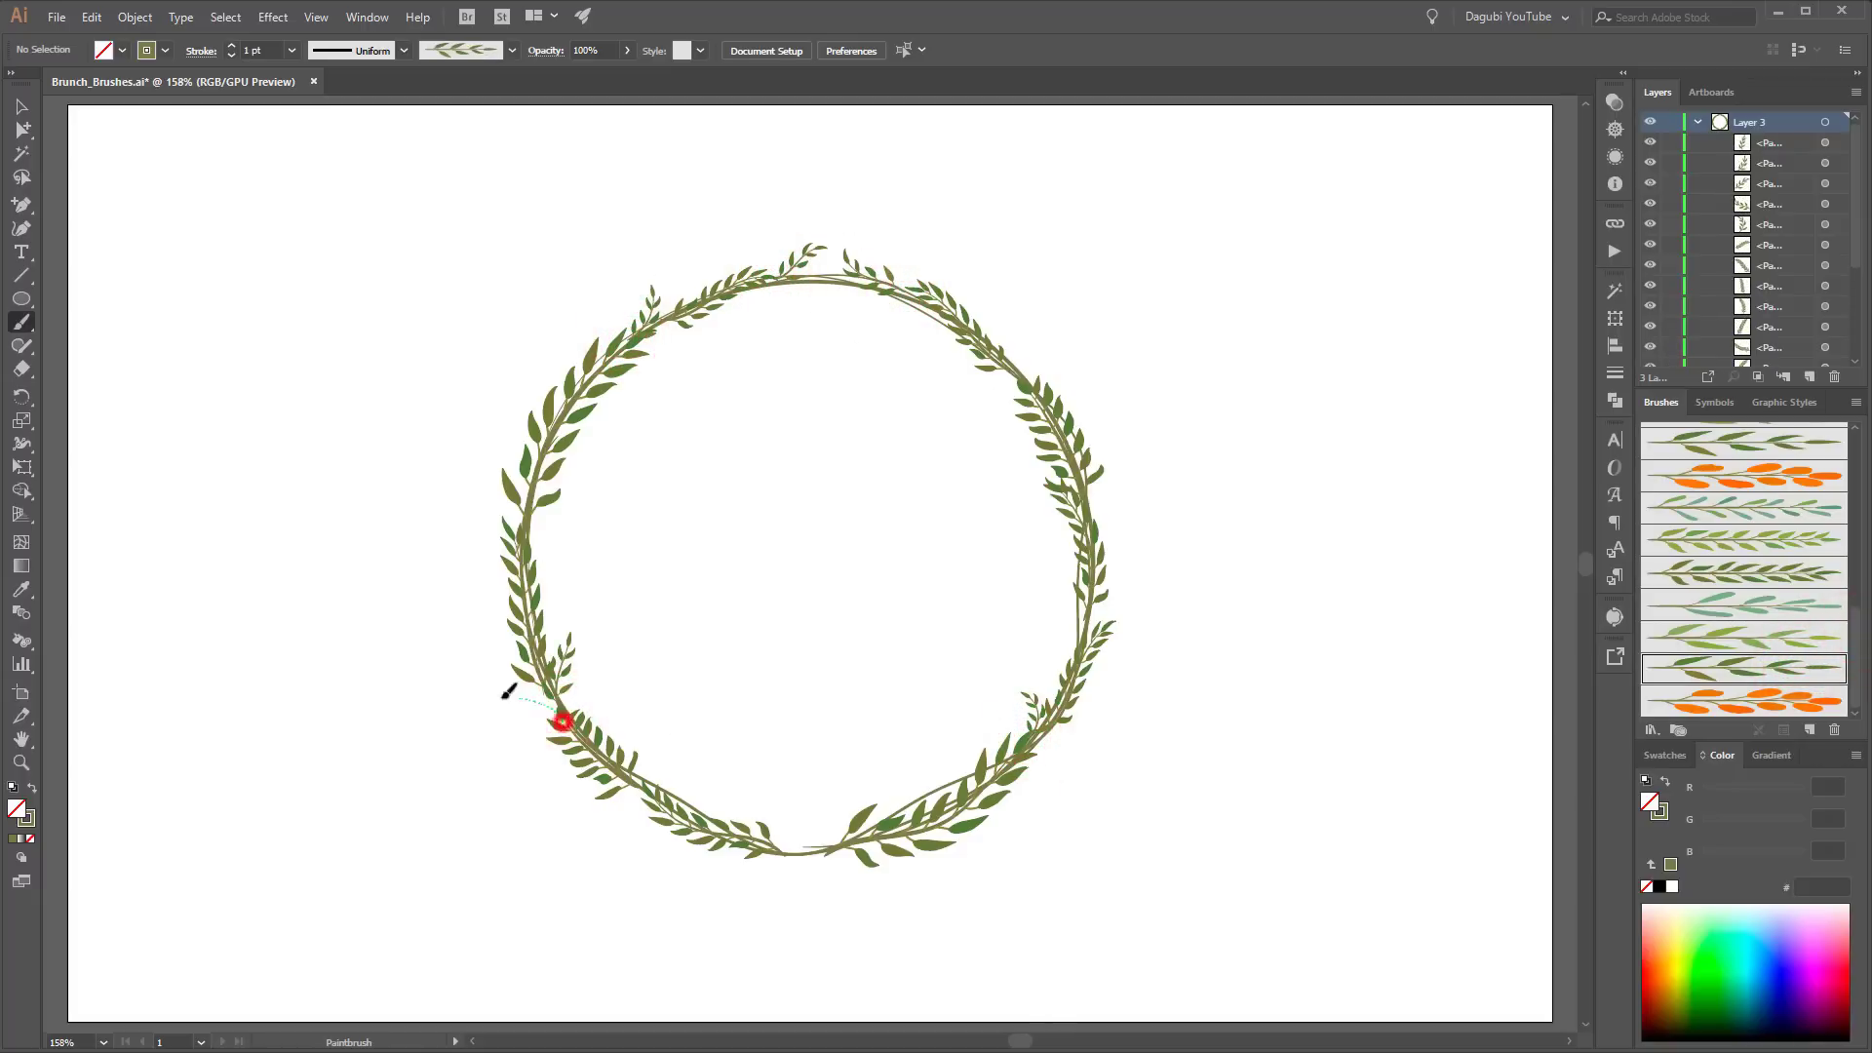
Step: Group all the dark green branches on Layer 3 and lock the group
{"action": "left_click", "coordinate": [1826, 122]}
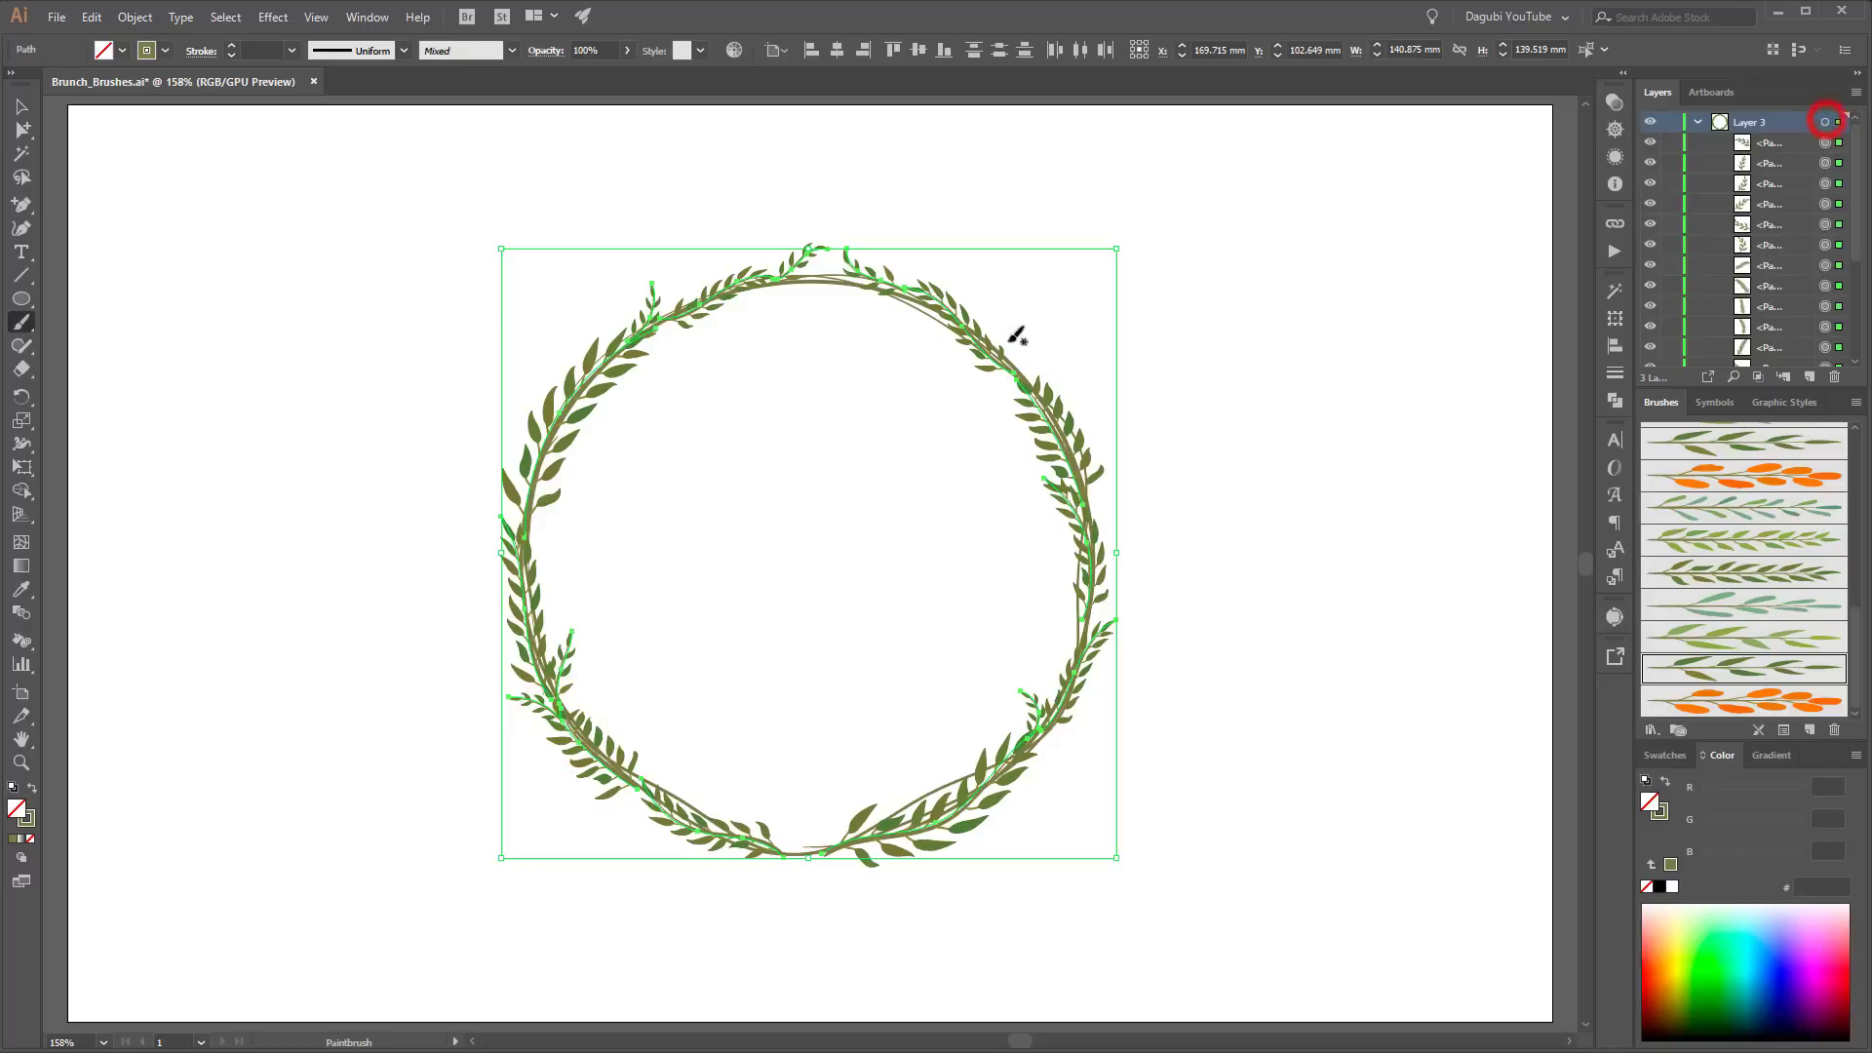
{"action": "left_click", "coordinate": [137, 17]}
{"action": "left_click", "coordinate": [161, 88]}
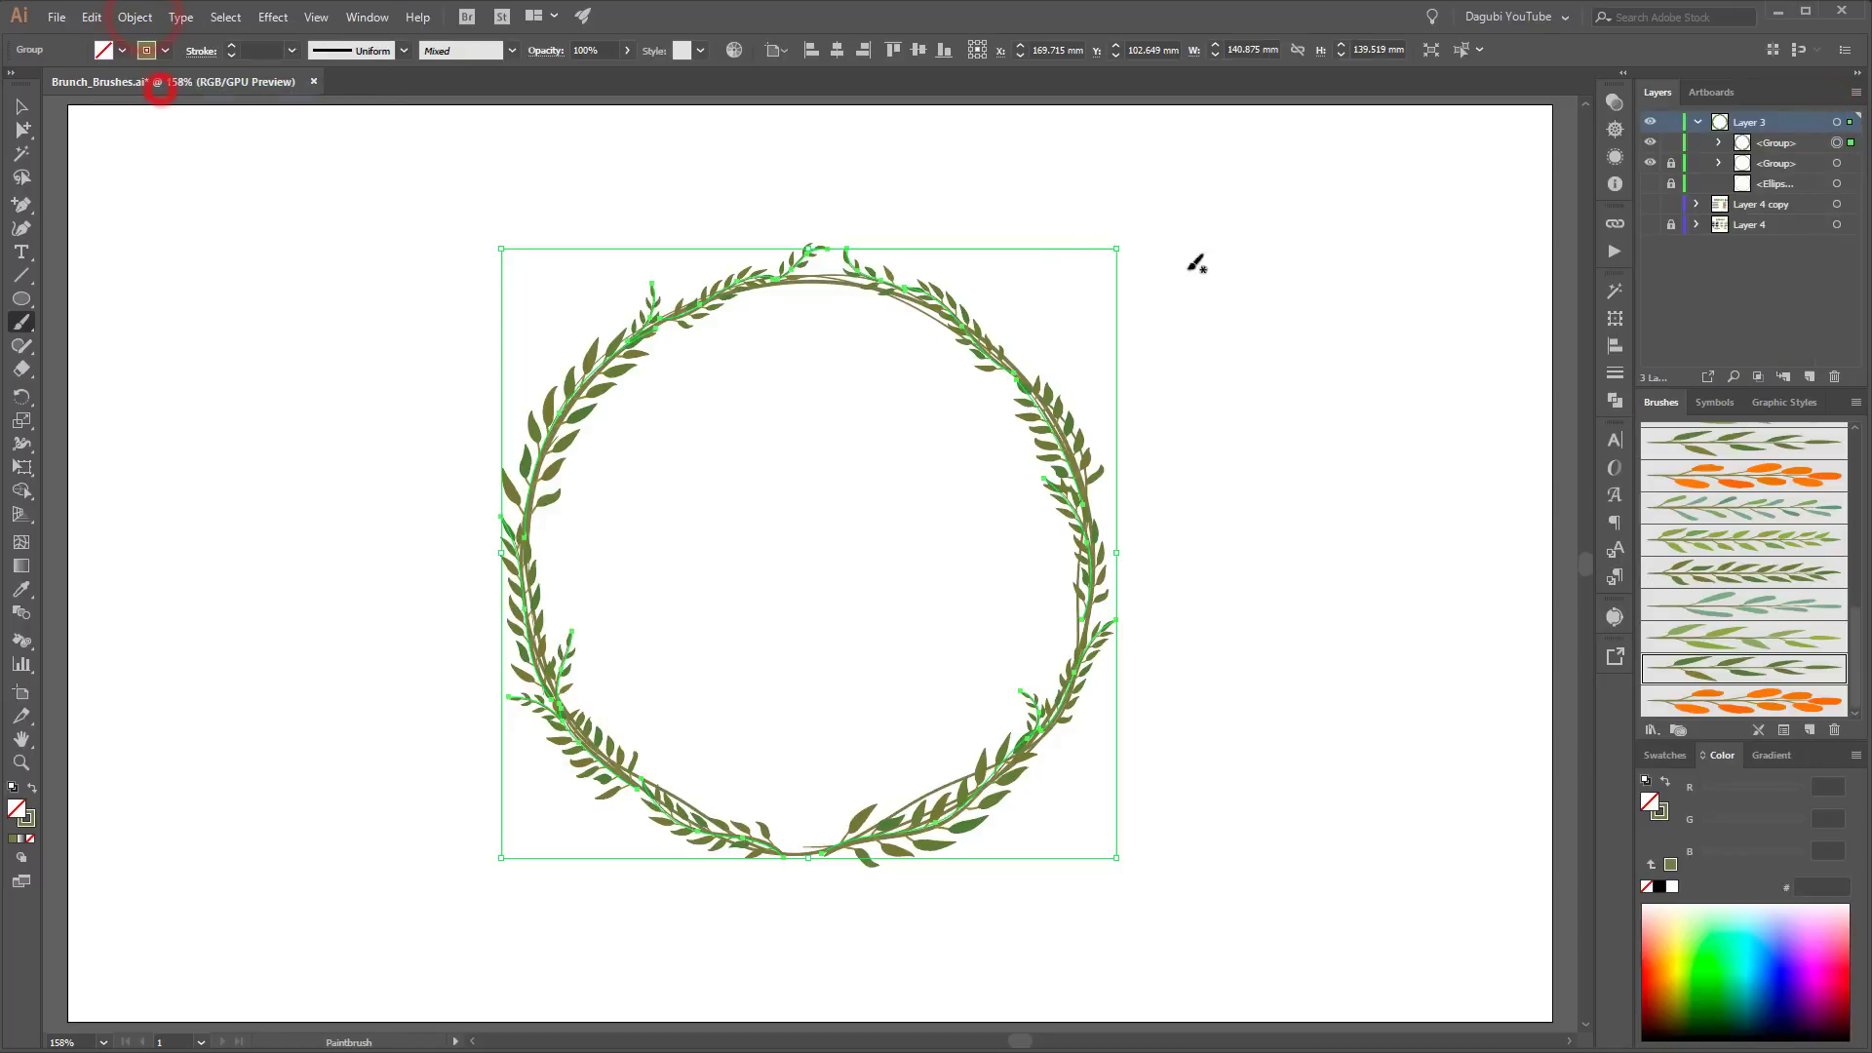
{"action": "left_click", "coordinate": [1671, 142]}
Step: Choose the stretching long blue-green branch brush and paint a short and a long vertical test stroke beside the wreath
{"action": "left_click_drag", "start_coordinate": [1859, 634], "coordinate": [1860, 552]}
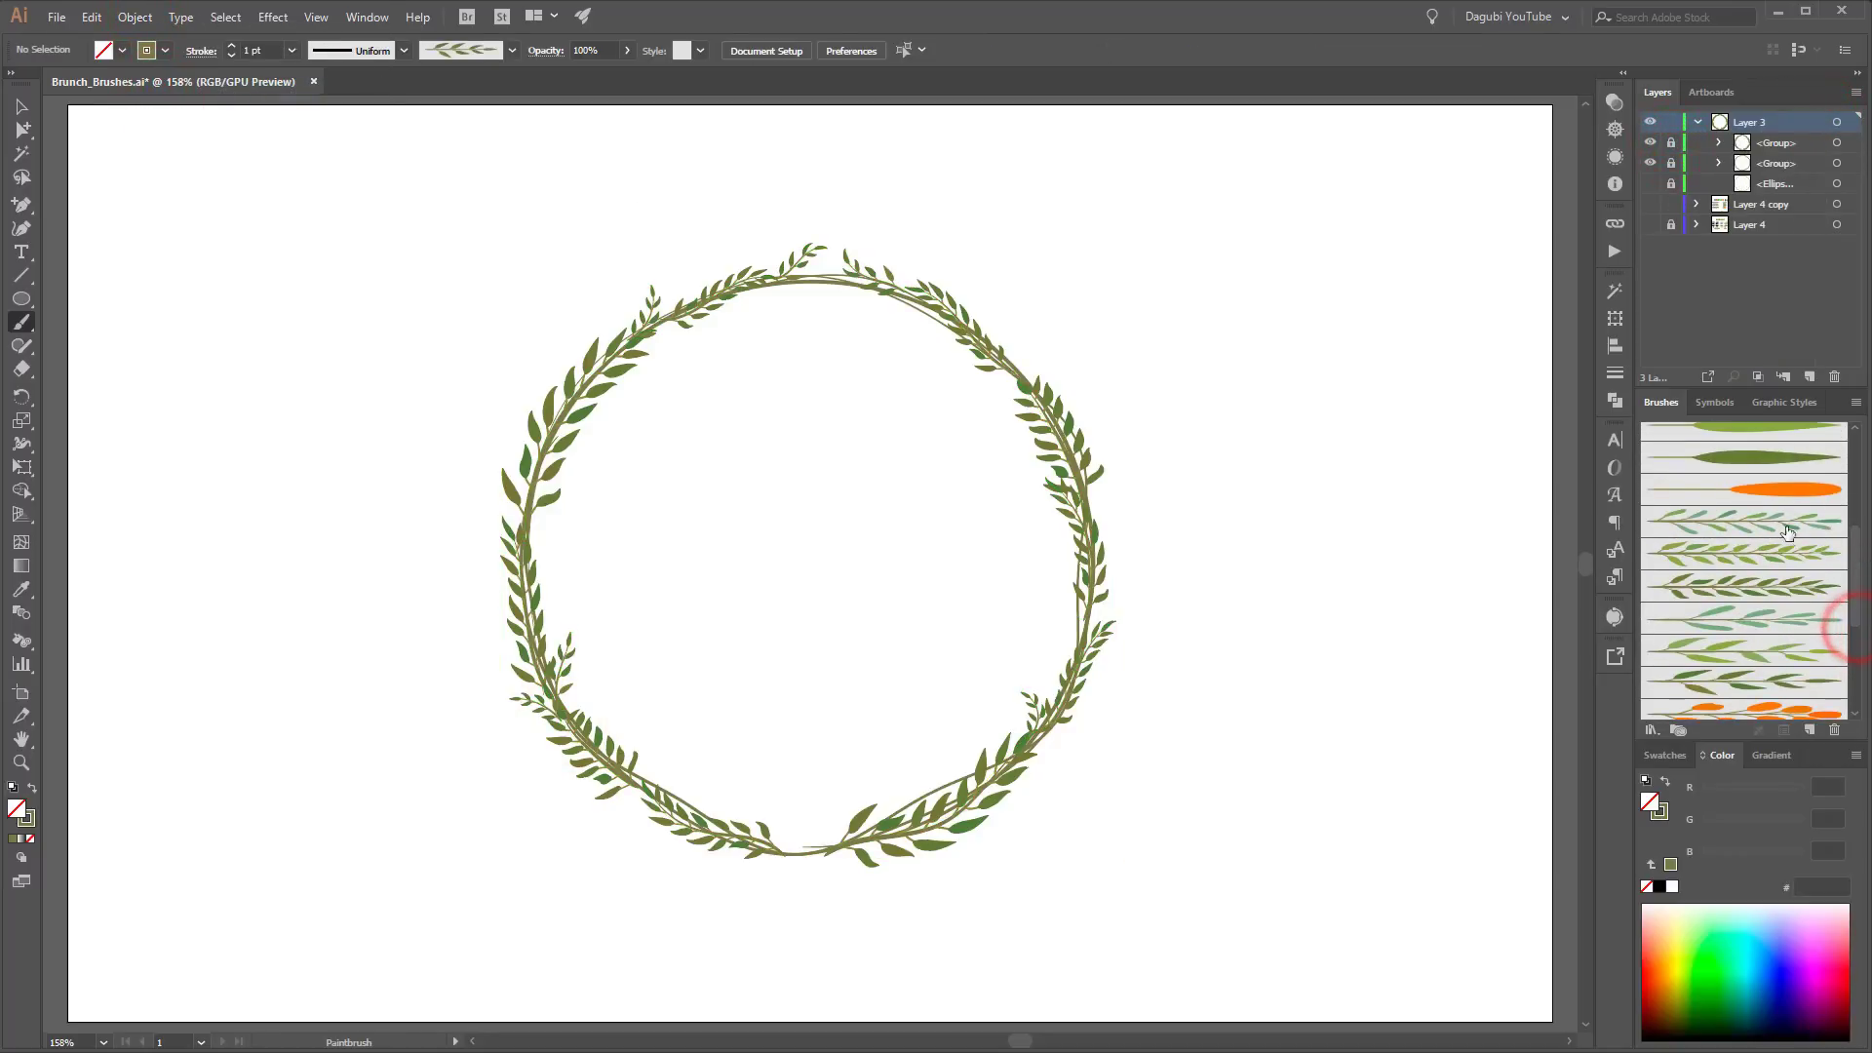
{"action": "left_click", "coordinate": [1787, 522]}
{"action": "left_click_drag", "start_coordinate": [1186, 858], "coordinate": [1188, 732]}
{"action": "left_click_drag", "start_coordinate": [1341, 858], "coordinate": [1332, 346]}
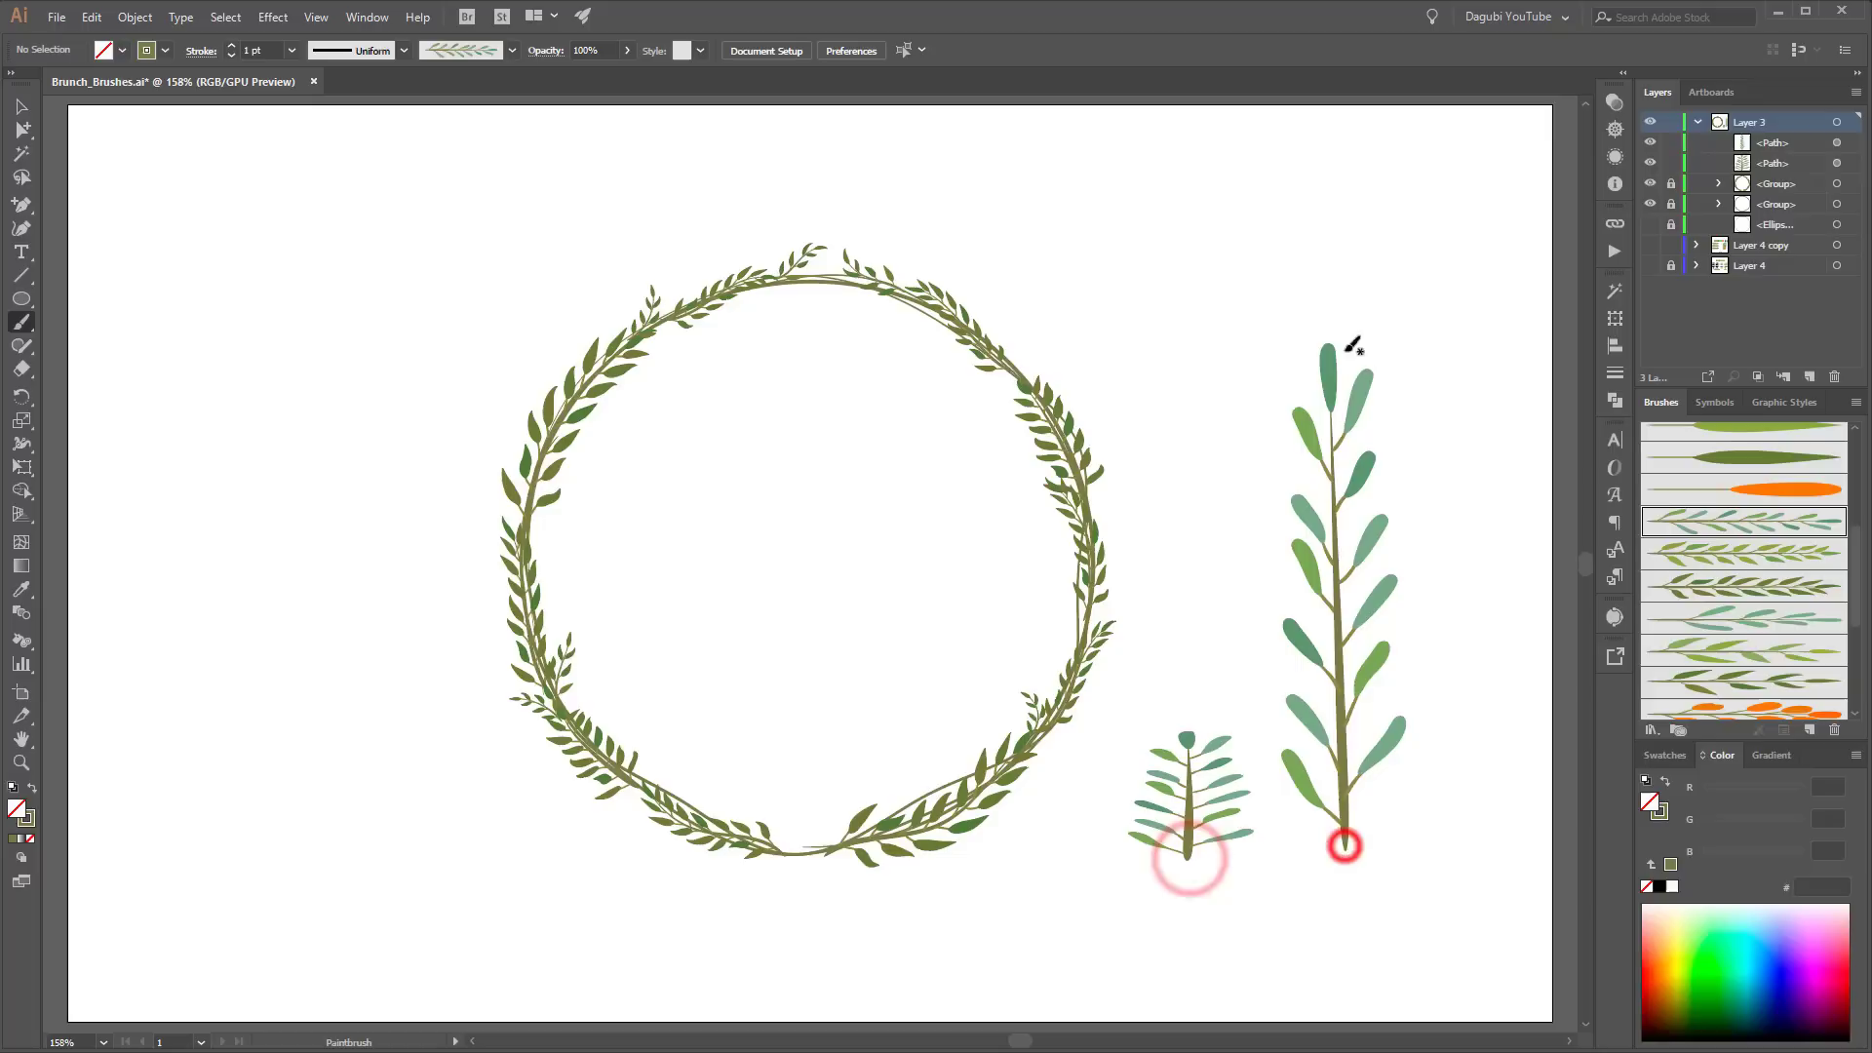
Step: Reduce the stroke weight of the two blue-green test branches to 0.5 pt and delete them
{"action": "left_click_drag", "start_coordinate": [1463, 640], "coordinate": [1179, 898]}
{"action": "left_click", "coordinate": [231, 55]}
{"action": "left_click", "coordinate": [231, 54]}
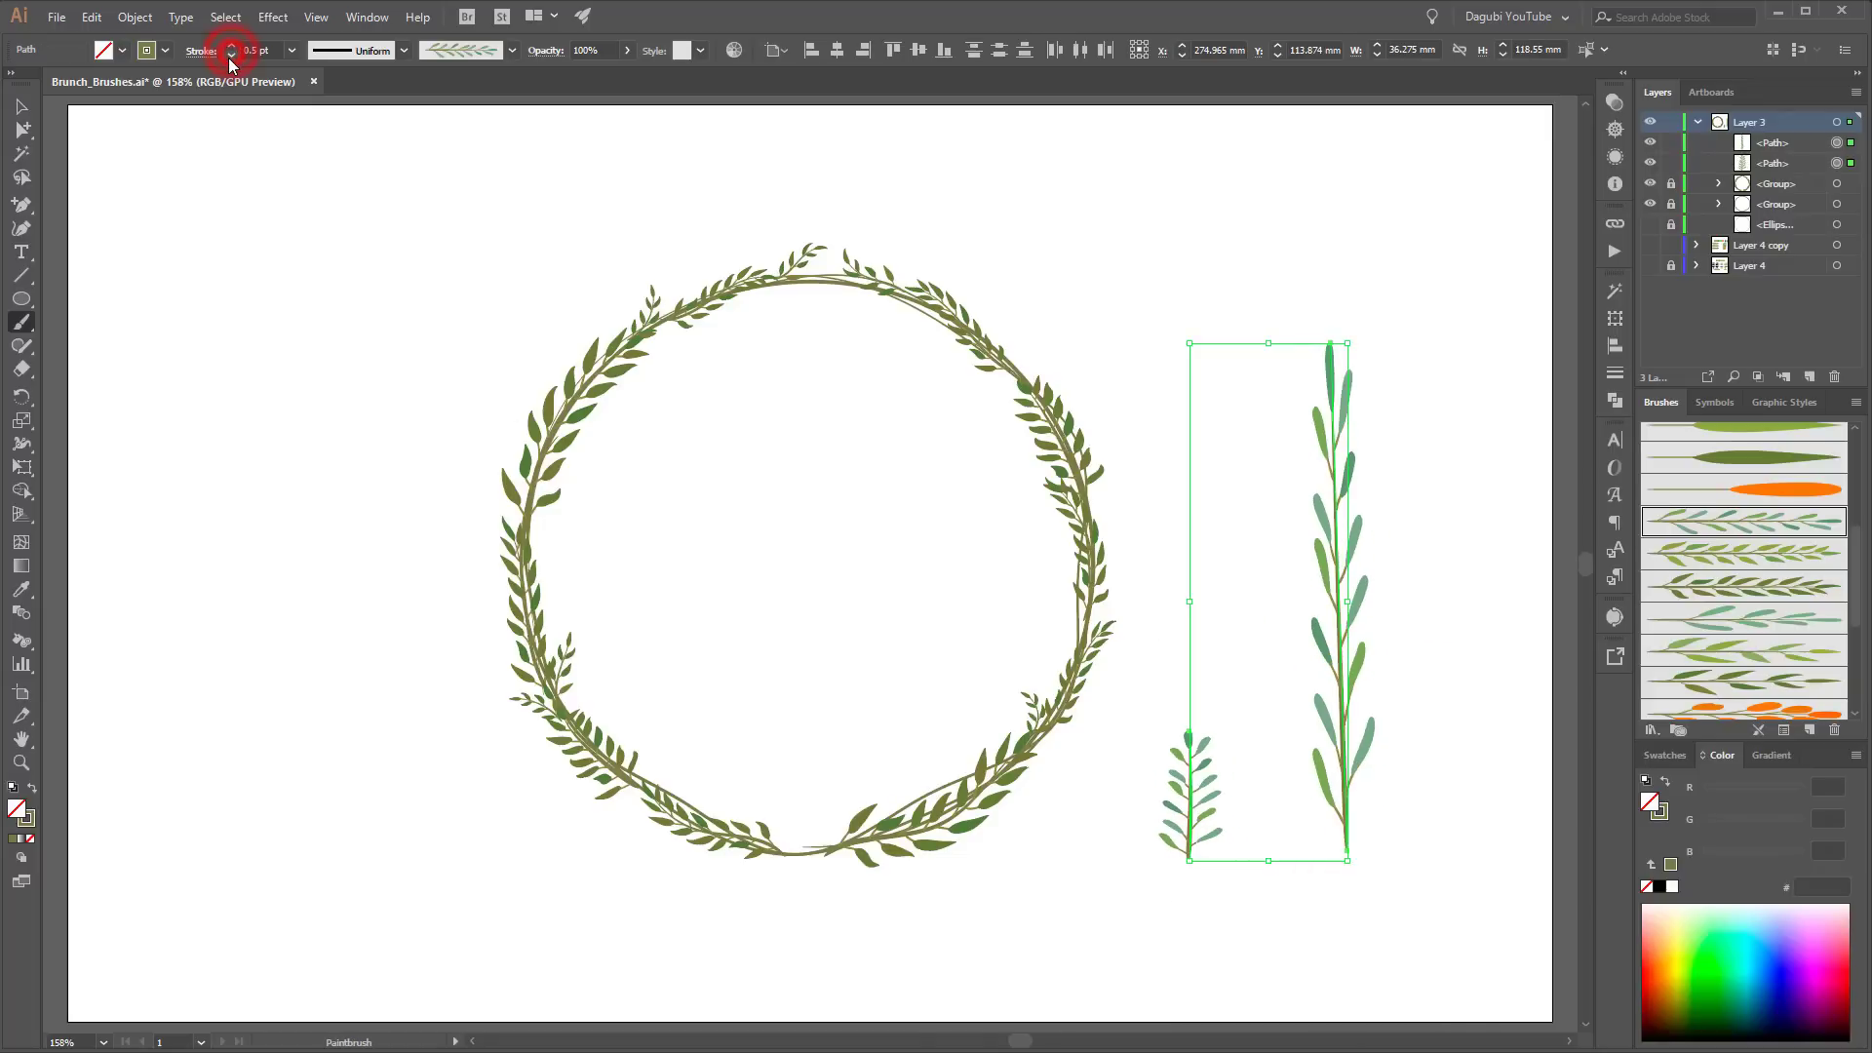
{"action": "key", "text": "Delete"}
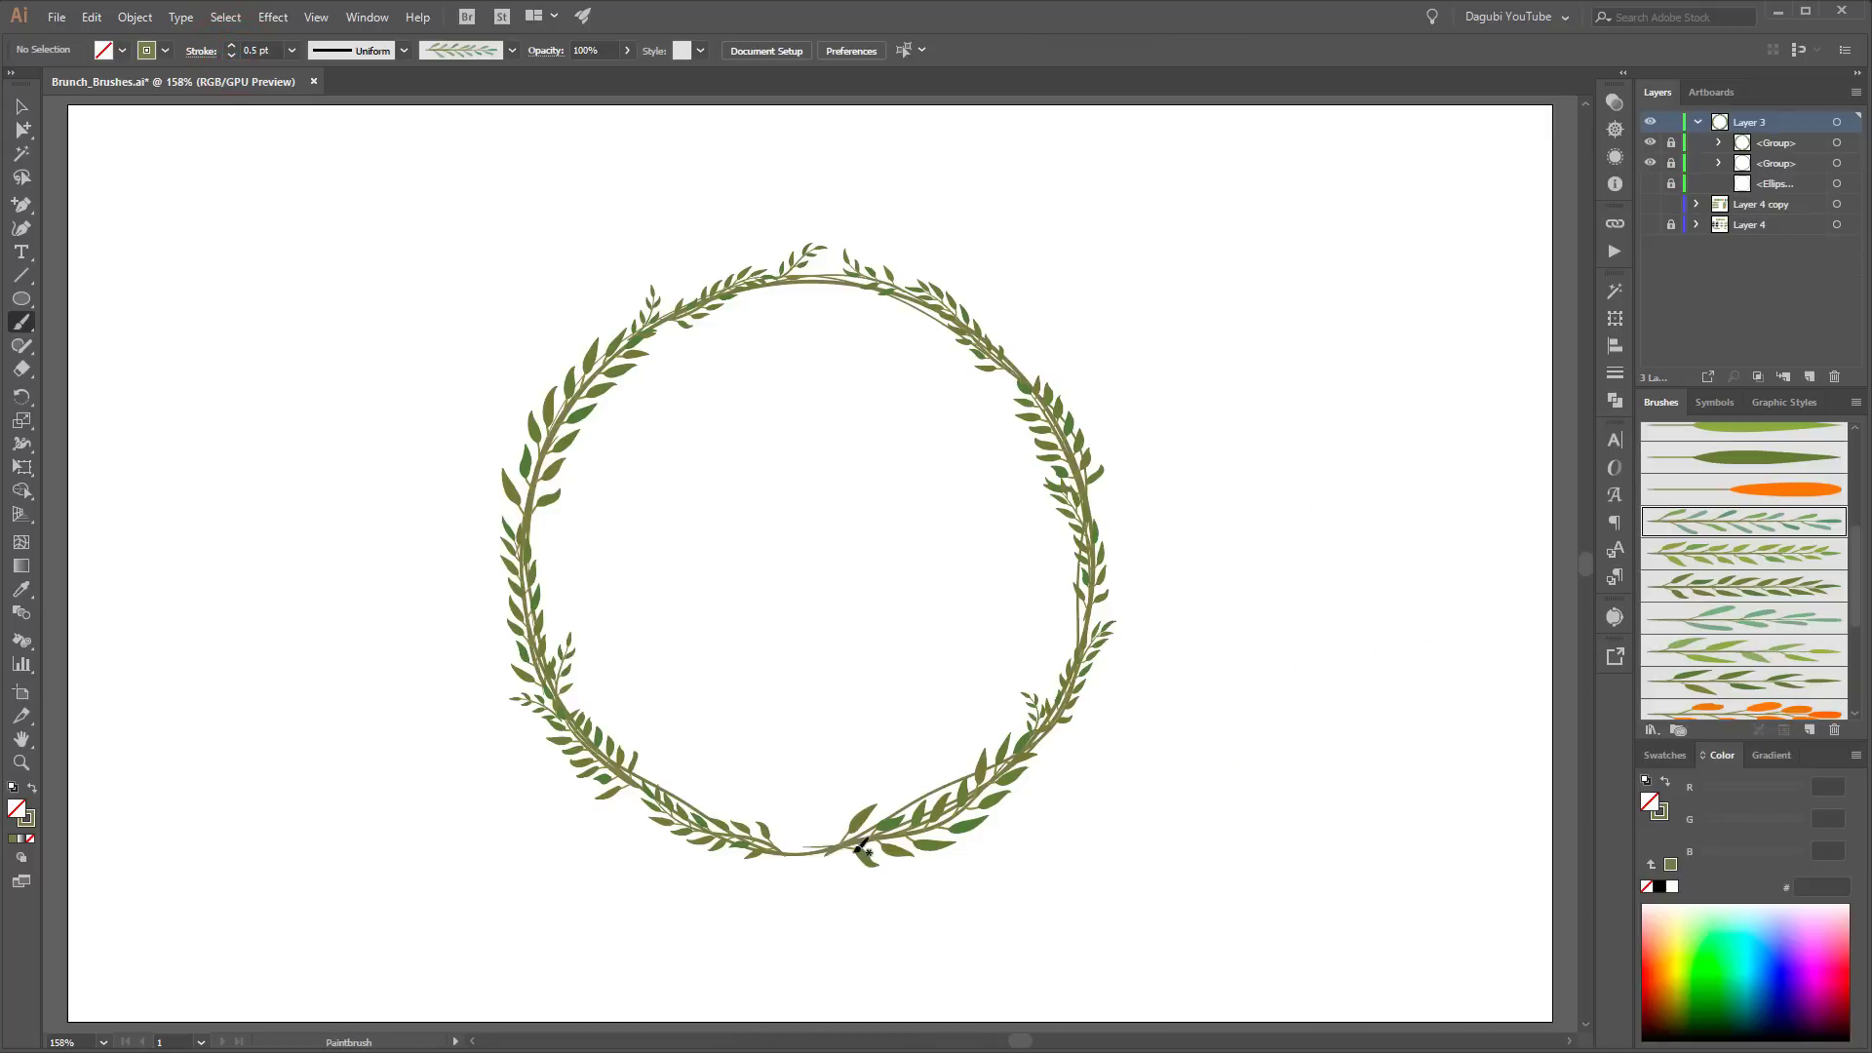
Step: Paint four blue-green branches over the wreath with the stretching brush at 0.5 pt, two on each half
{"action": "left_click_drag", "start_coordinate": [870, 826], "coordinate": [840, 848]}
{"action": "left_click_drag", "start_coordinate": [1102, 551], "coordinate": [1078, 648]}
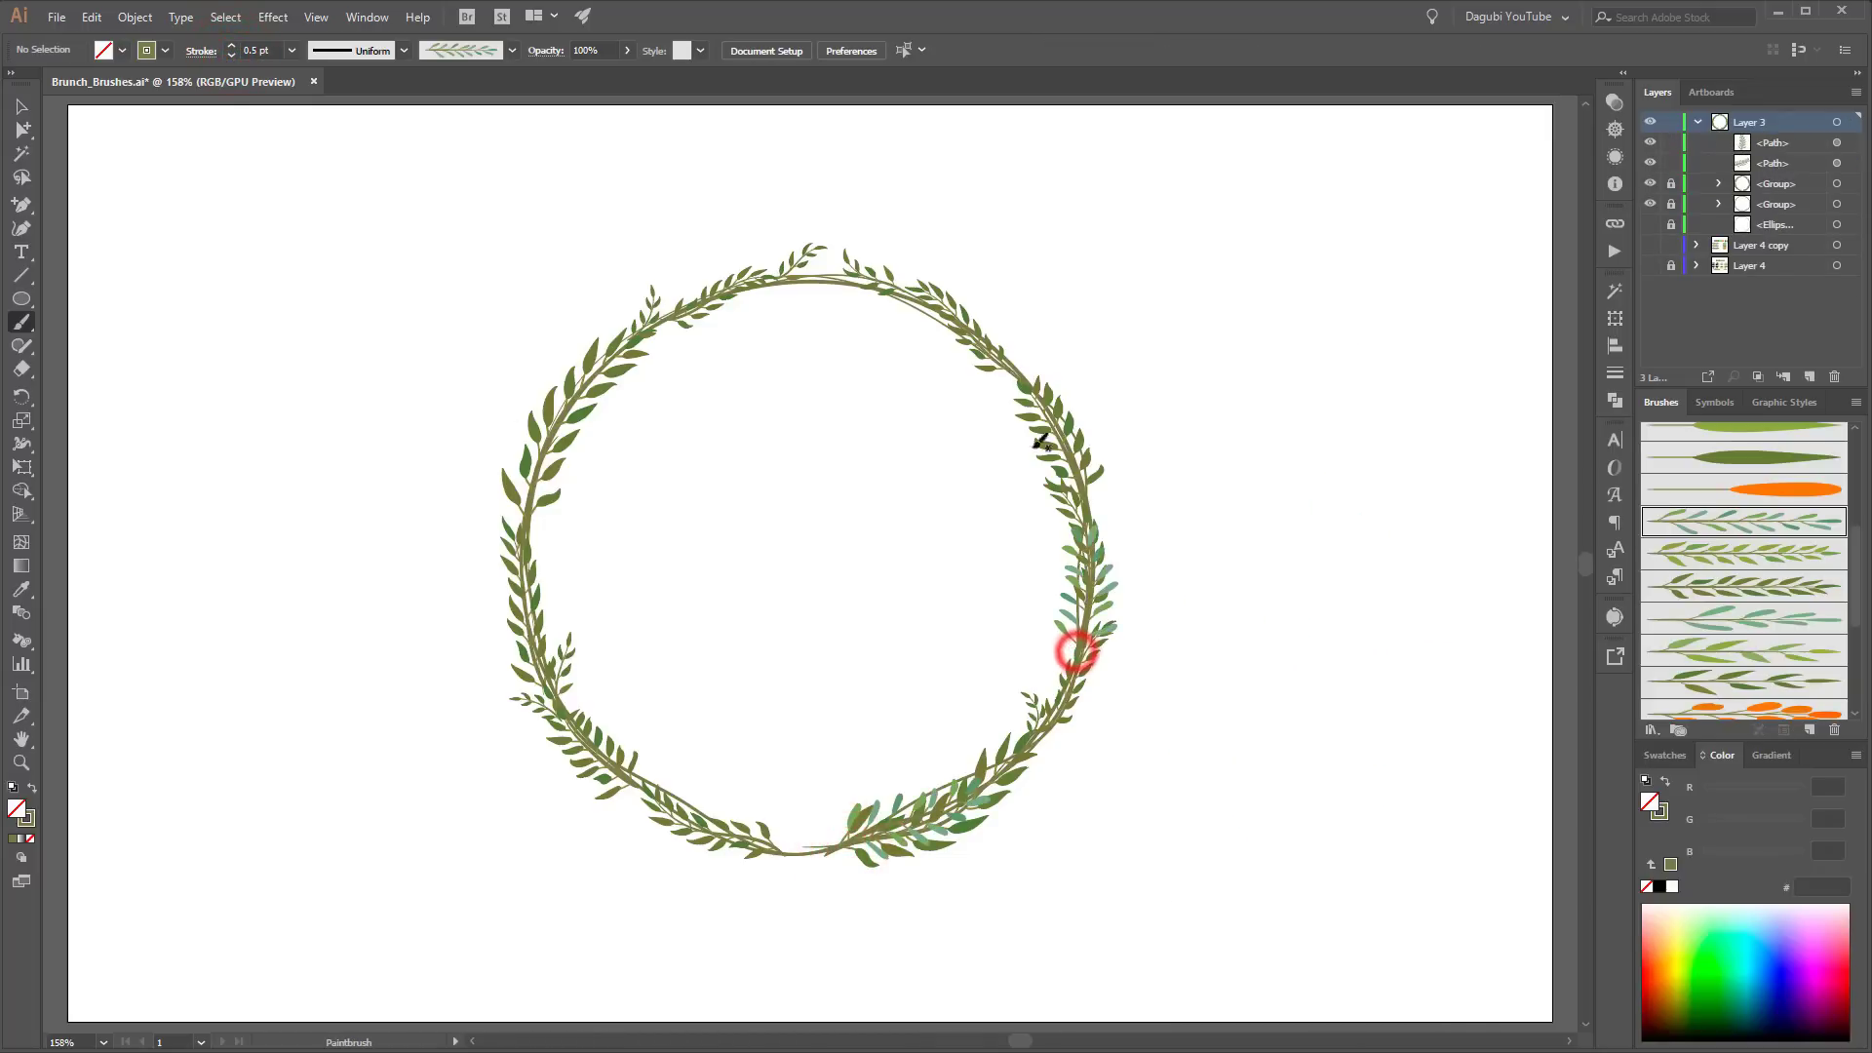
{"action": "left_click_drag", "start_coordinate": [524, 511], "coordinate": [683, 278]}
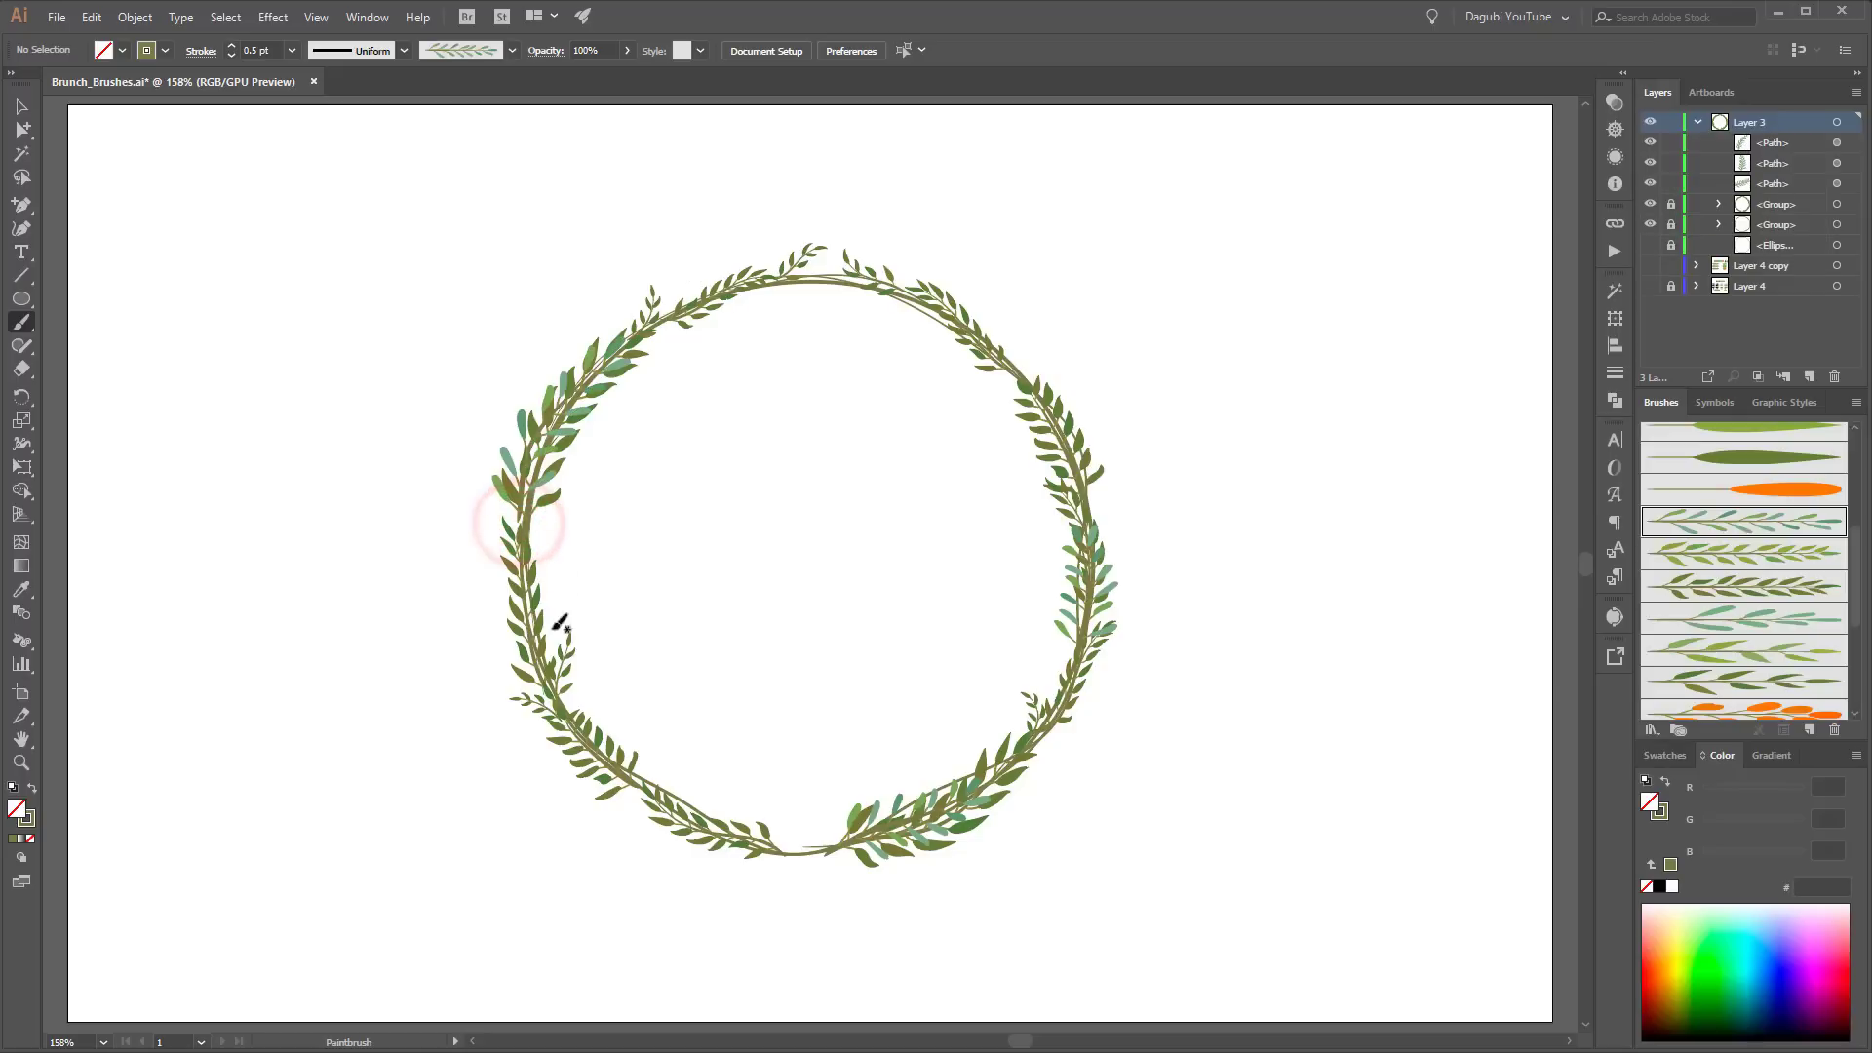
{"action": "left_click_drag", "start_coordinate": [572, 708], "coordinate": [519, 667]}
Step: Switch to the proportional long blue-green branch brush at 1 pt, paint two test strokes beside the wreath and delete them
{"action": "left_click", "coordinate": [1852, 575]}
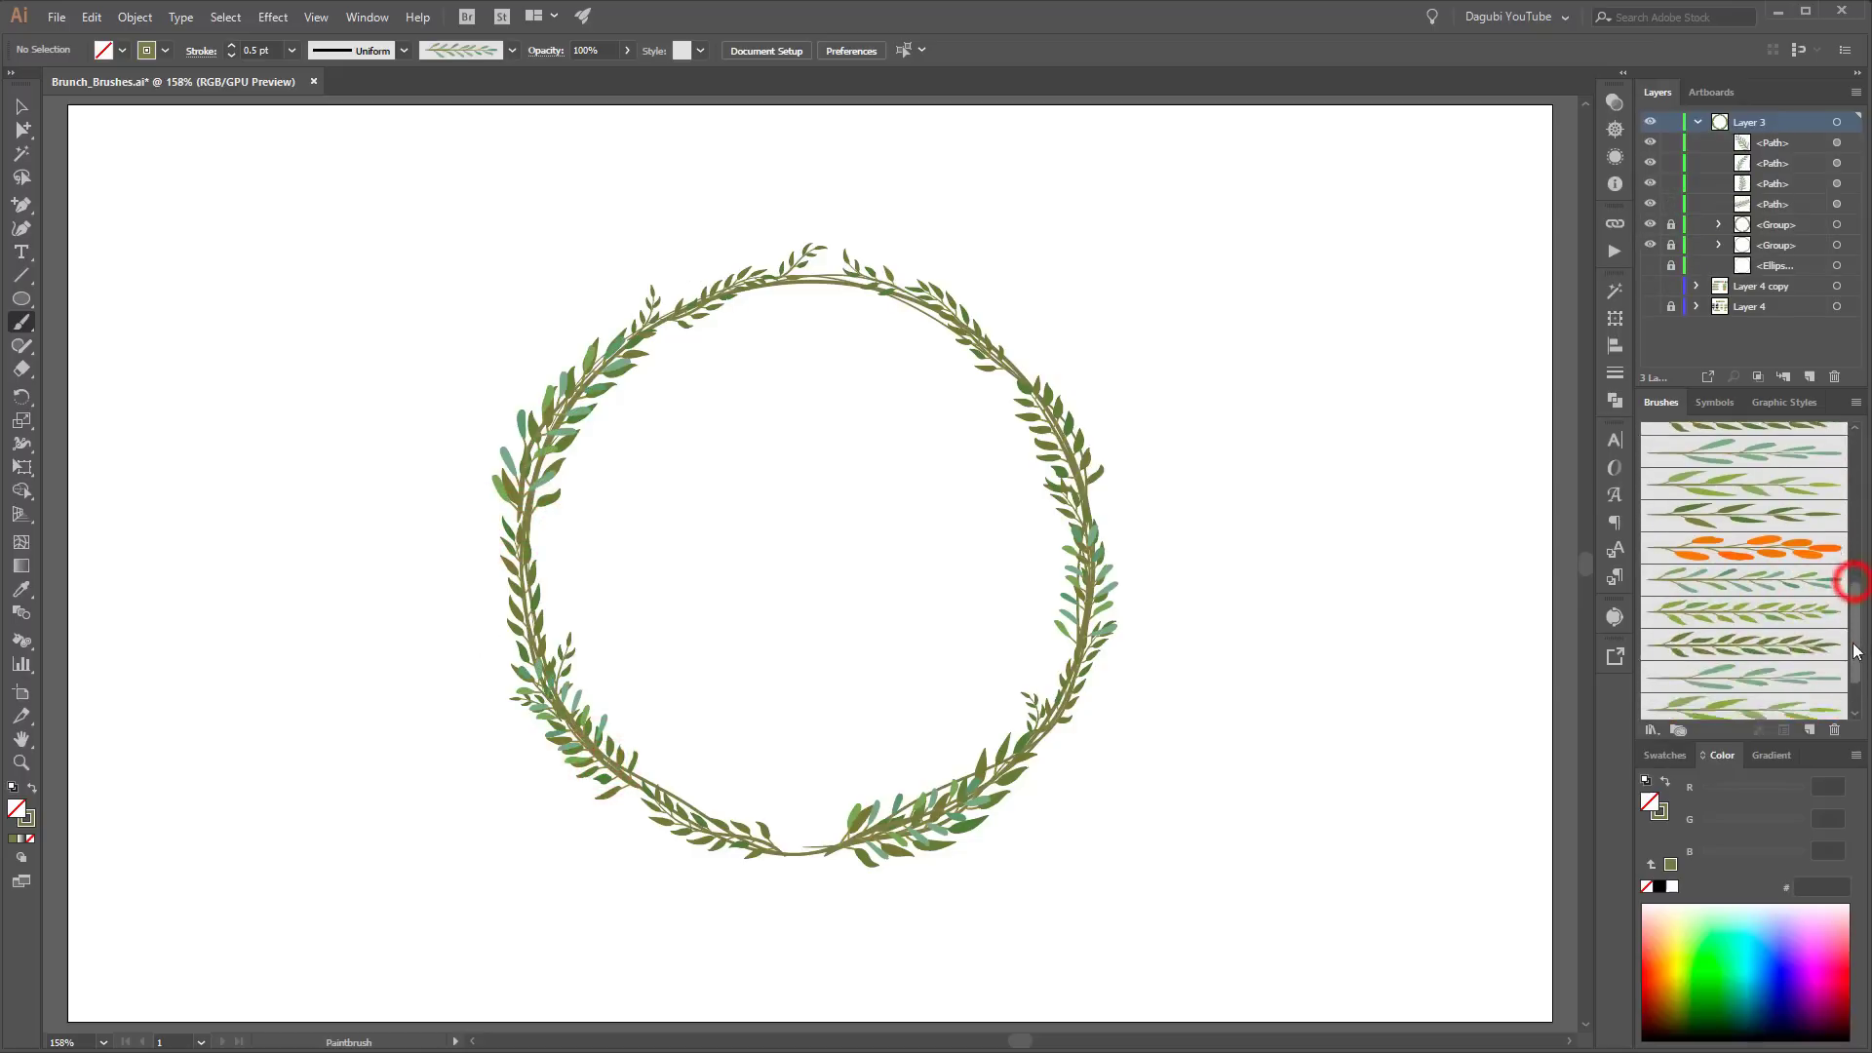
{"action": "left_click", "coordinate": [231, 46]}
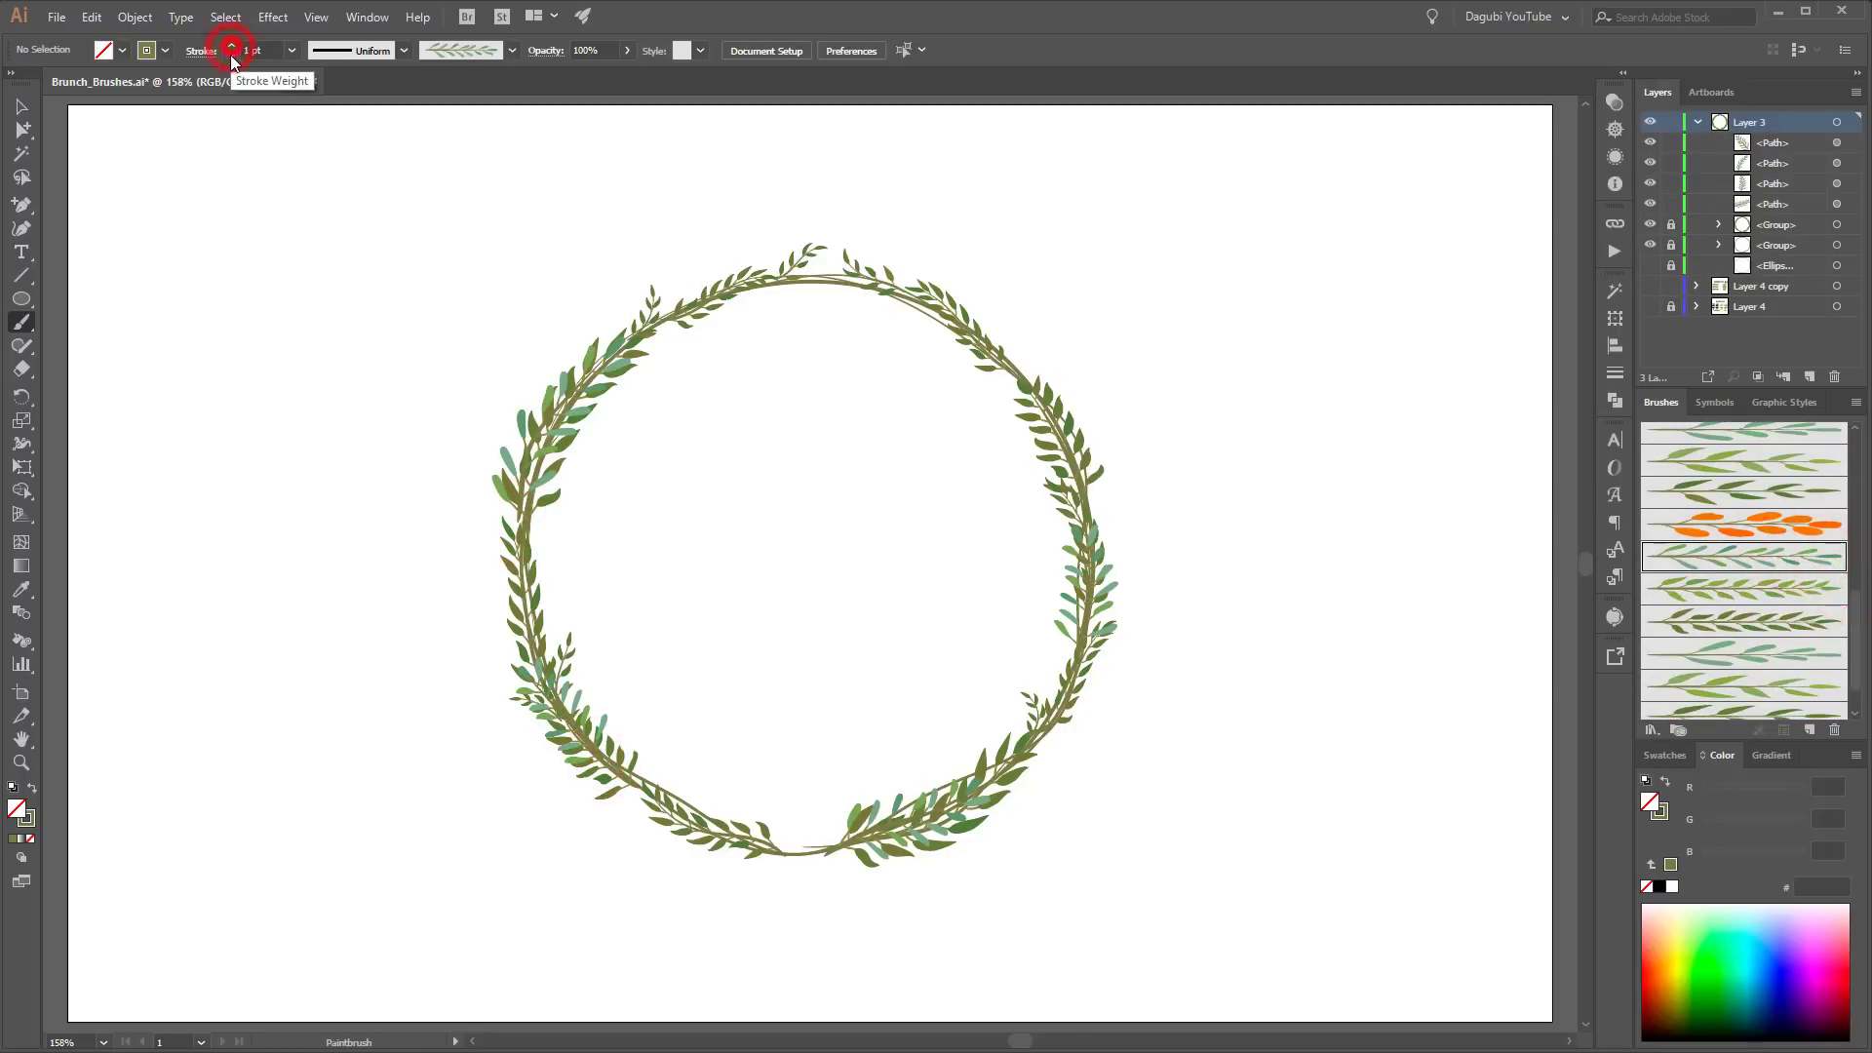
{"action": "left_click_drag", "start_coordinate": [1192, 881], "coordinate": [1197, 756]}
{"action": "left_click_drag", "start_coordinate": [1336, 885], "coordinate": [1366, 343]}
{"action": "mouse_move", "coordinate": [1481, 665]}
{"action": "left_mouse_down"}
{"action": "mouse_move", "coordinate": [1303, 833]}
{"action": "mouse_move", "coordinate": [1143, 934]}
{"action": "left_mouse_up"}
{"action": "key", "text": "Delete"}
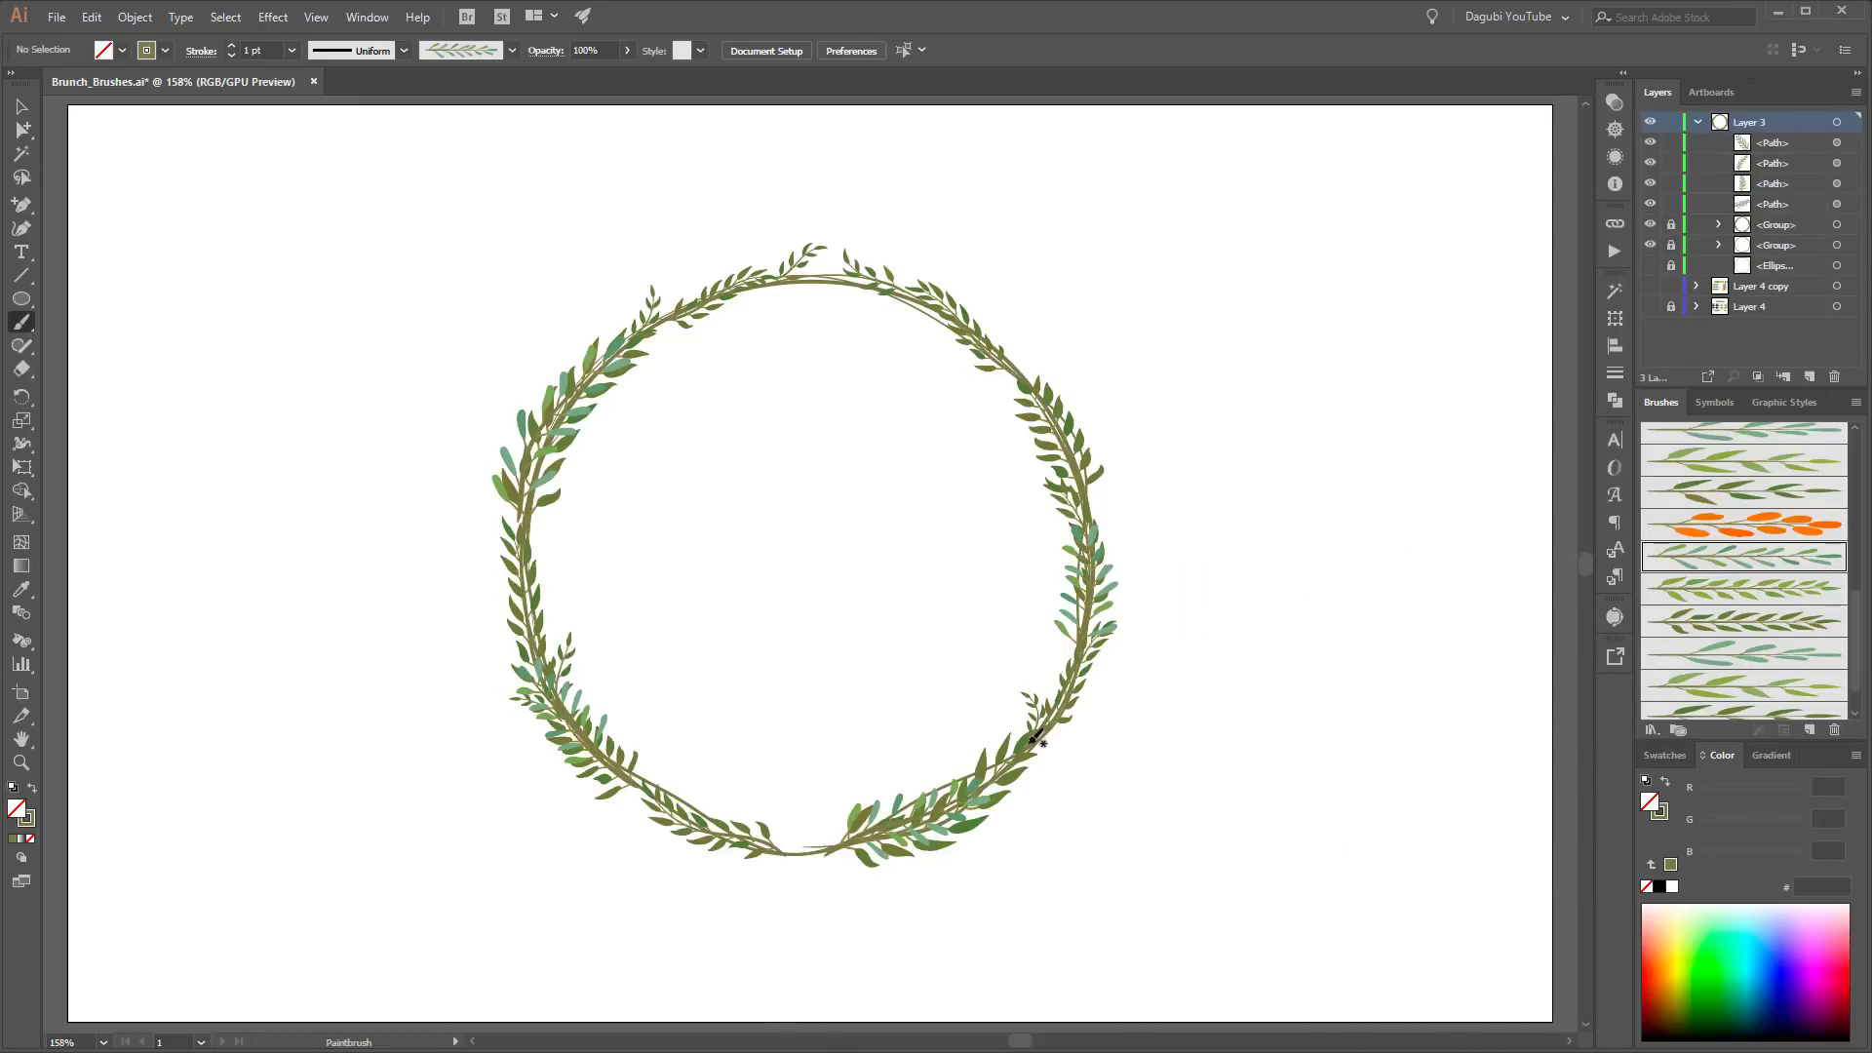
Step: Paint more blue-green branches around the wreath with the proportional long branch brush at 1 pt
{"action": "left_click_drag", "start_coordinate": [1032, 739], "coordinate": [1056, 648]}
{"action": "left_click_drag", "start_coordinate": [1059, 438], "coordinate": [980, 343]}
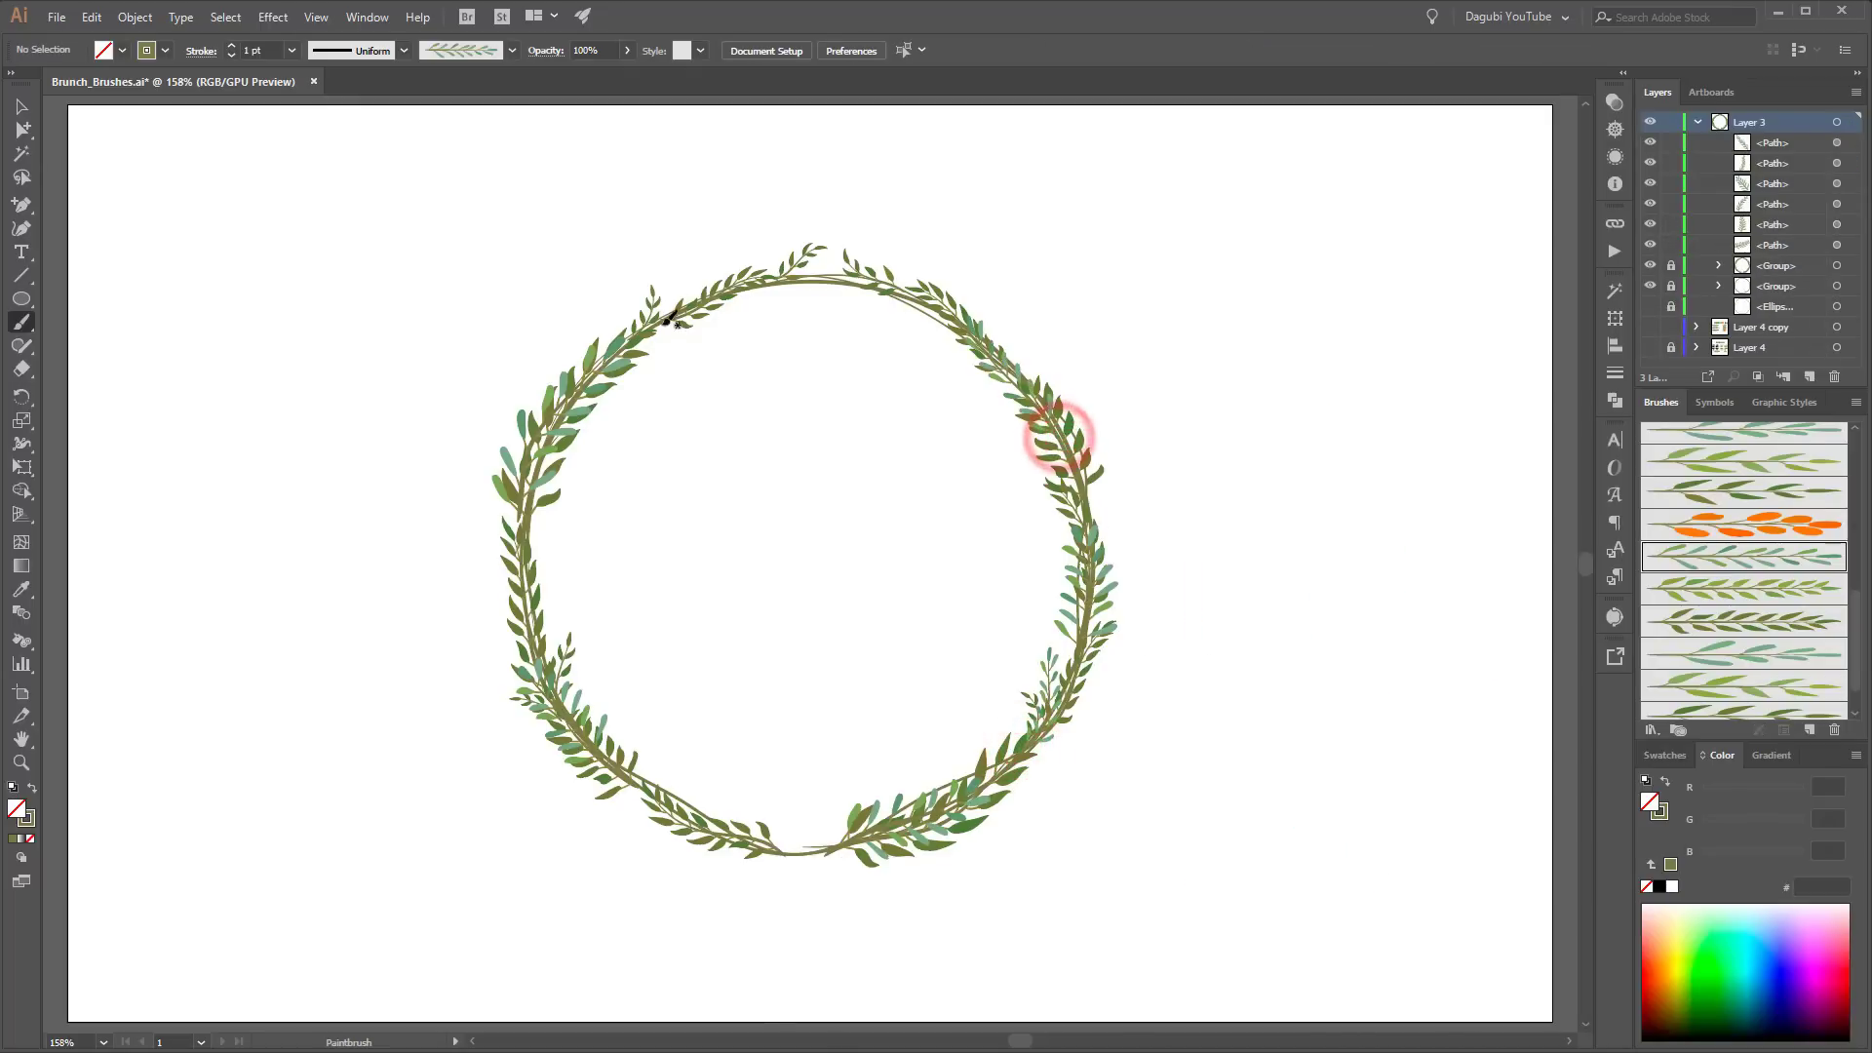
{"action": "left_click_drag", "start_coordinate": [660, 321], "coordinate": [760, 259]}
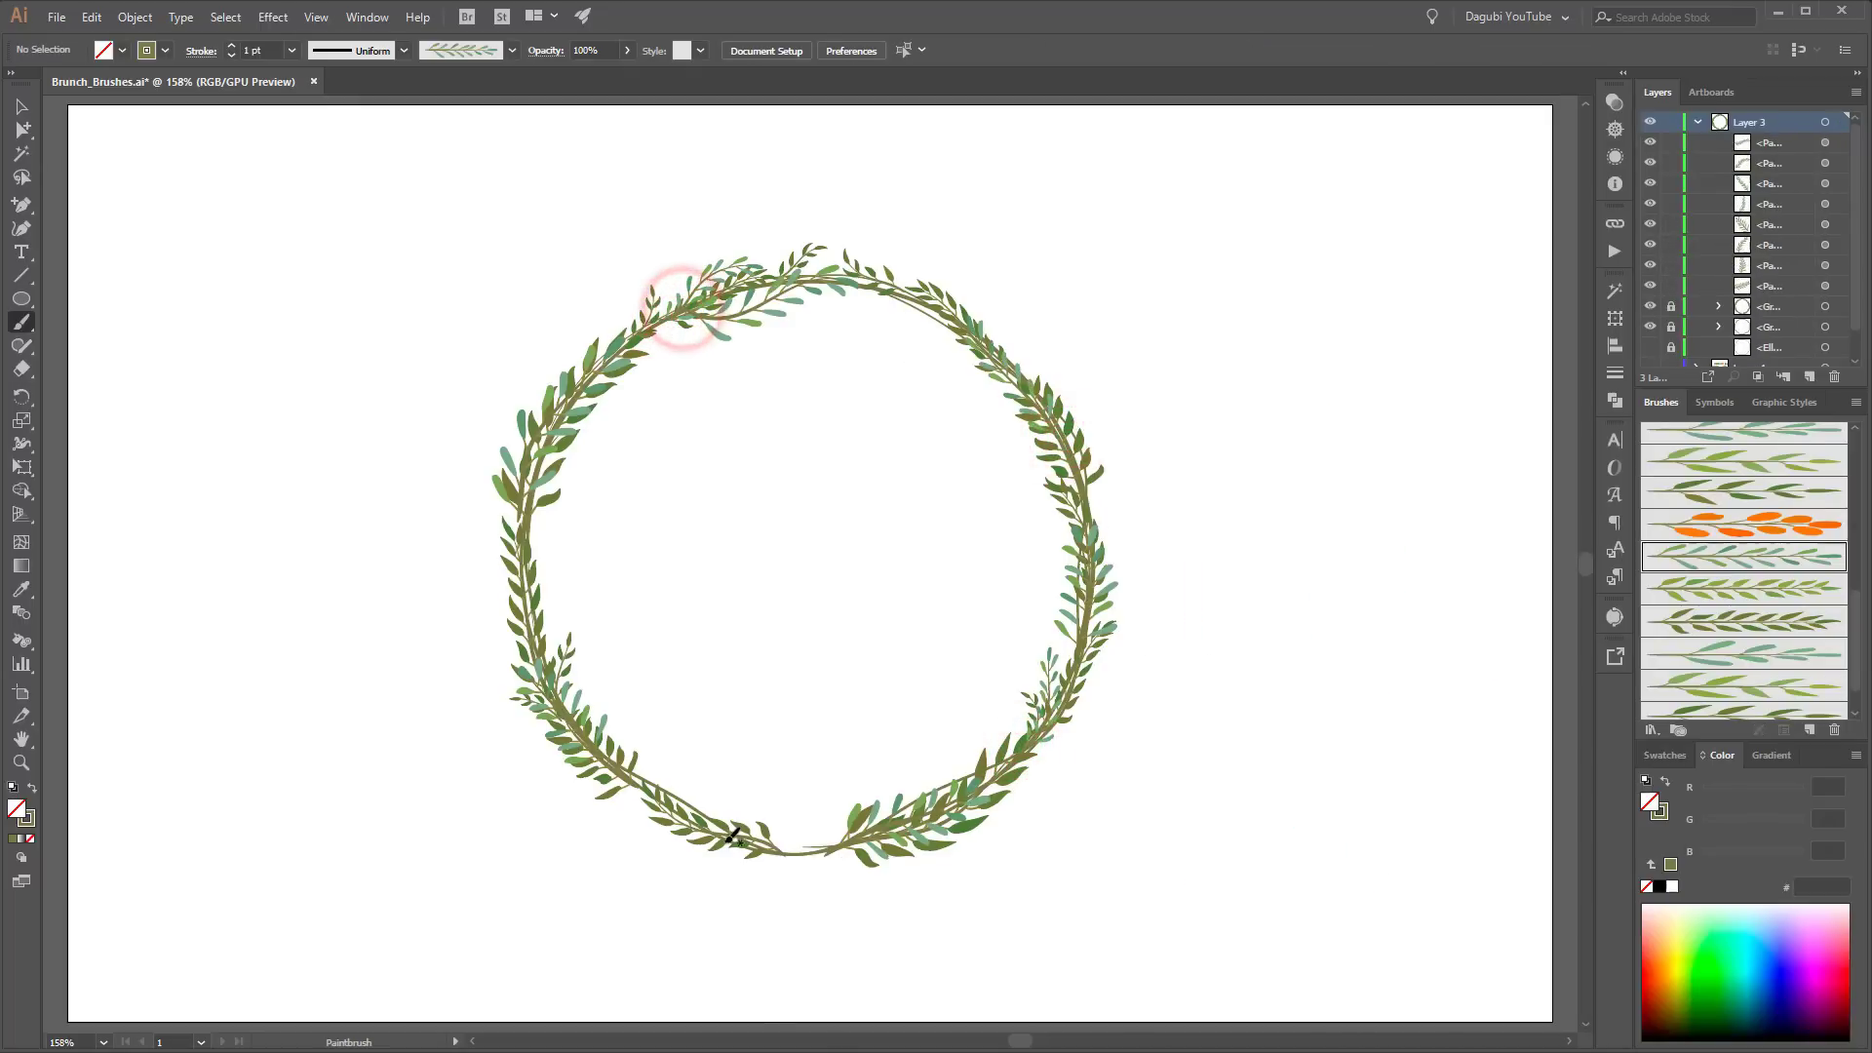
{"action": "left_click_drag", "start_coordinate": [689, 817], "coordinate": [577, 797]}
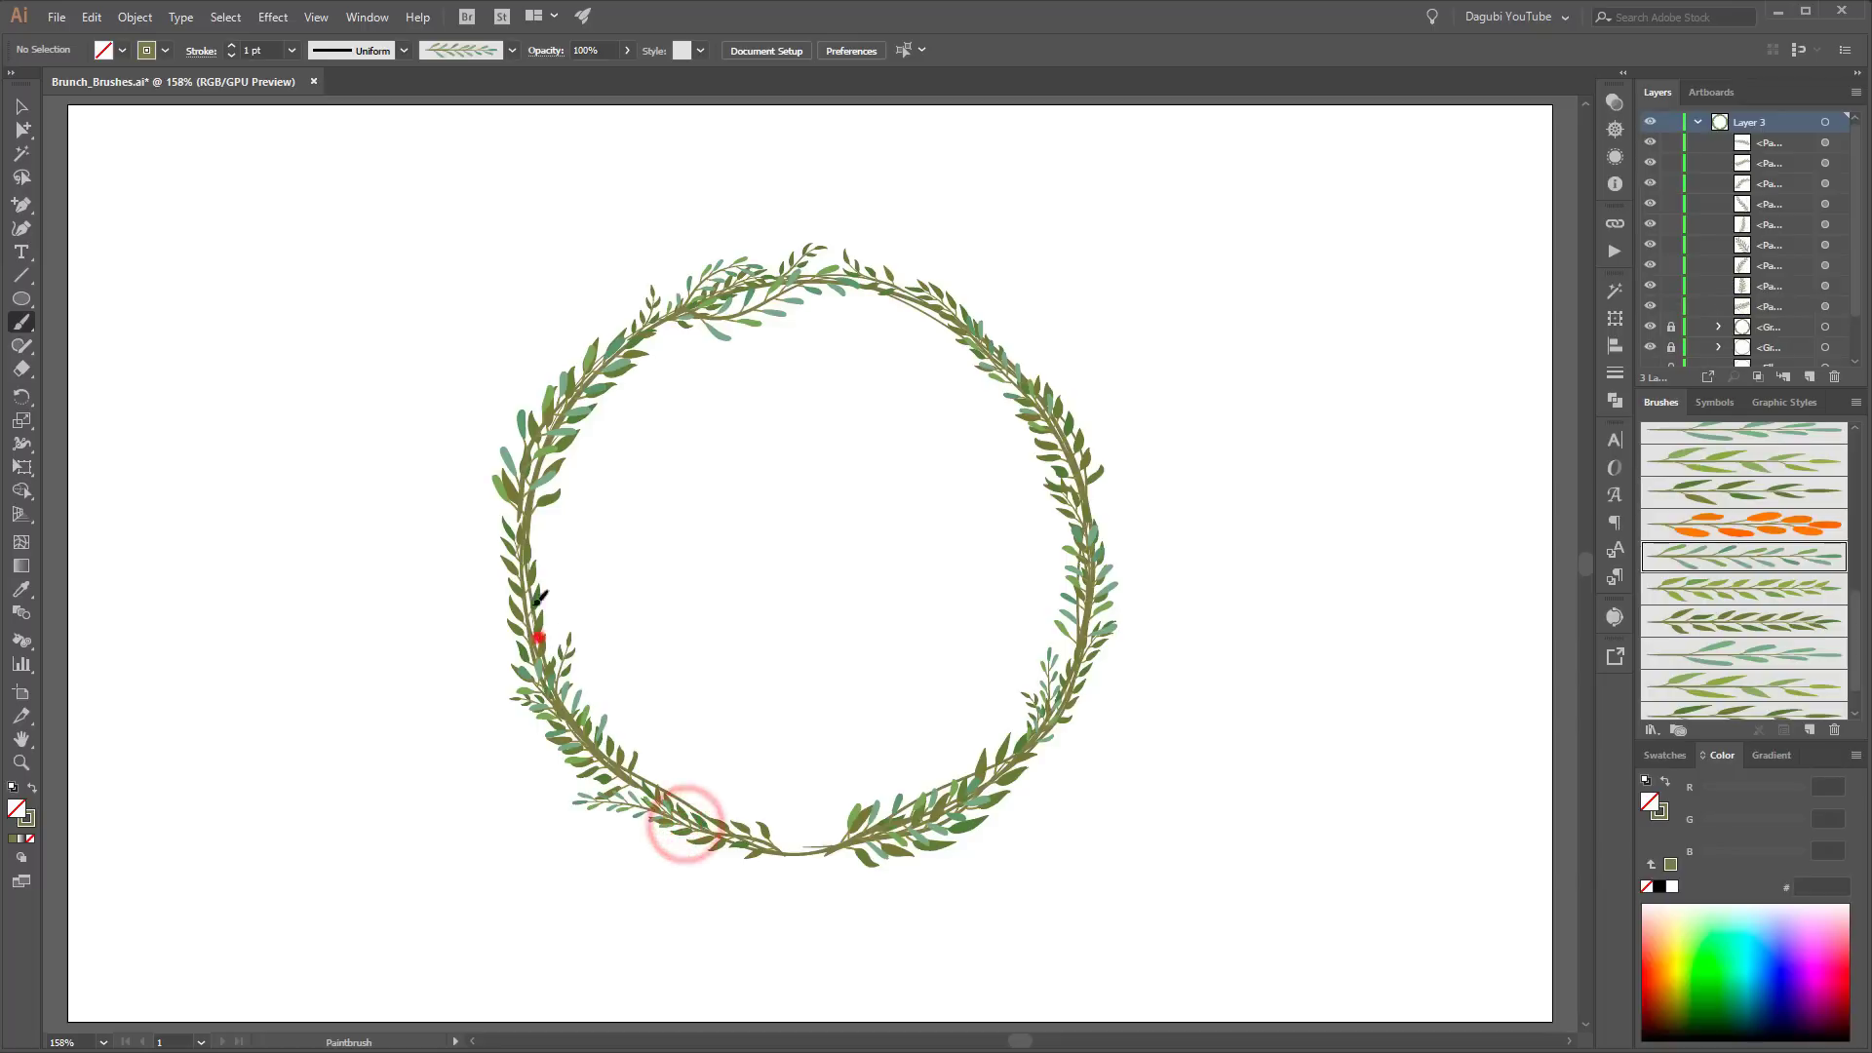
{"action": "left_click_drag", "start_coordinate": [535, 635], "coordinate": [527, 565]}
Step: Choose the proportional sparse blue-green branch brush and paint small twigs reaching inside and outside the wreath all around
{"action": "scroll", "coordinate": [1790, 592], "scroll_direction": "down", "scroll_amount": 2}
{"action": "left_click", "coordinate": [1811, 603]}
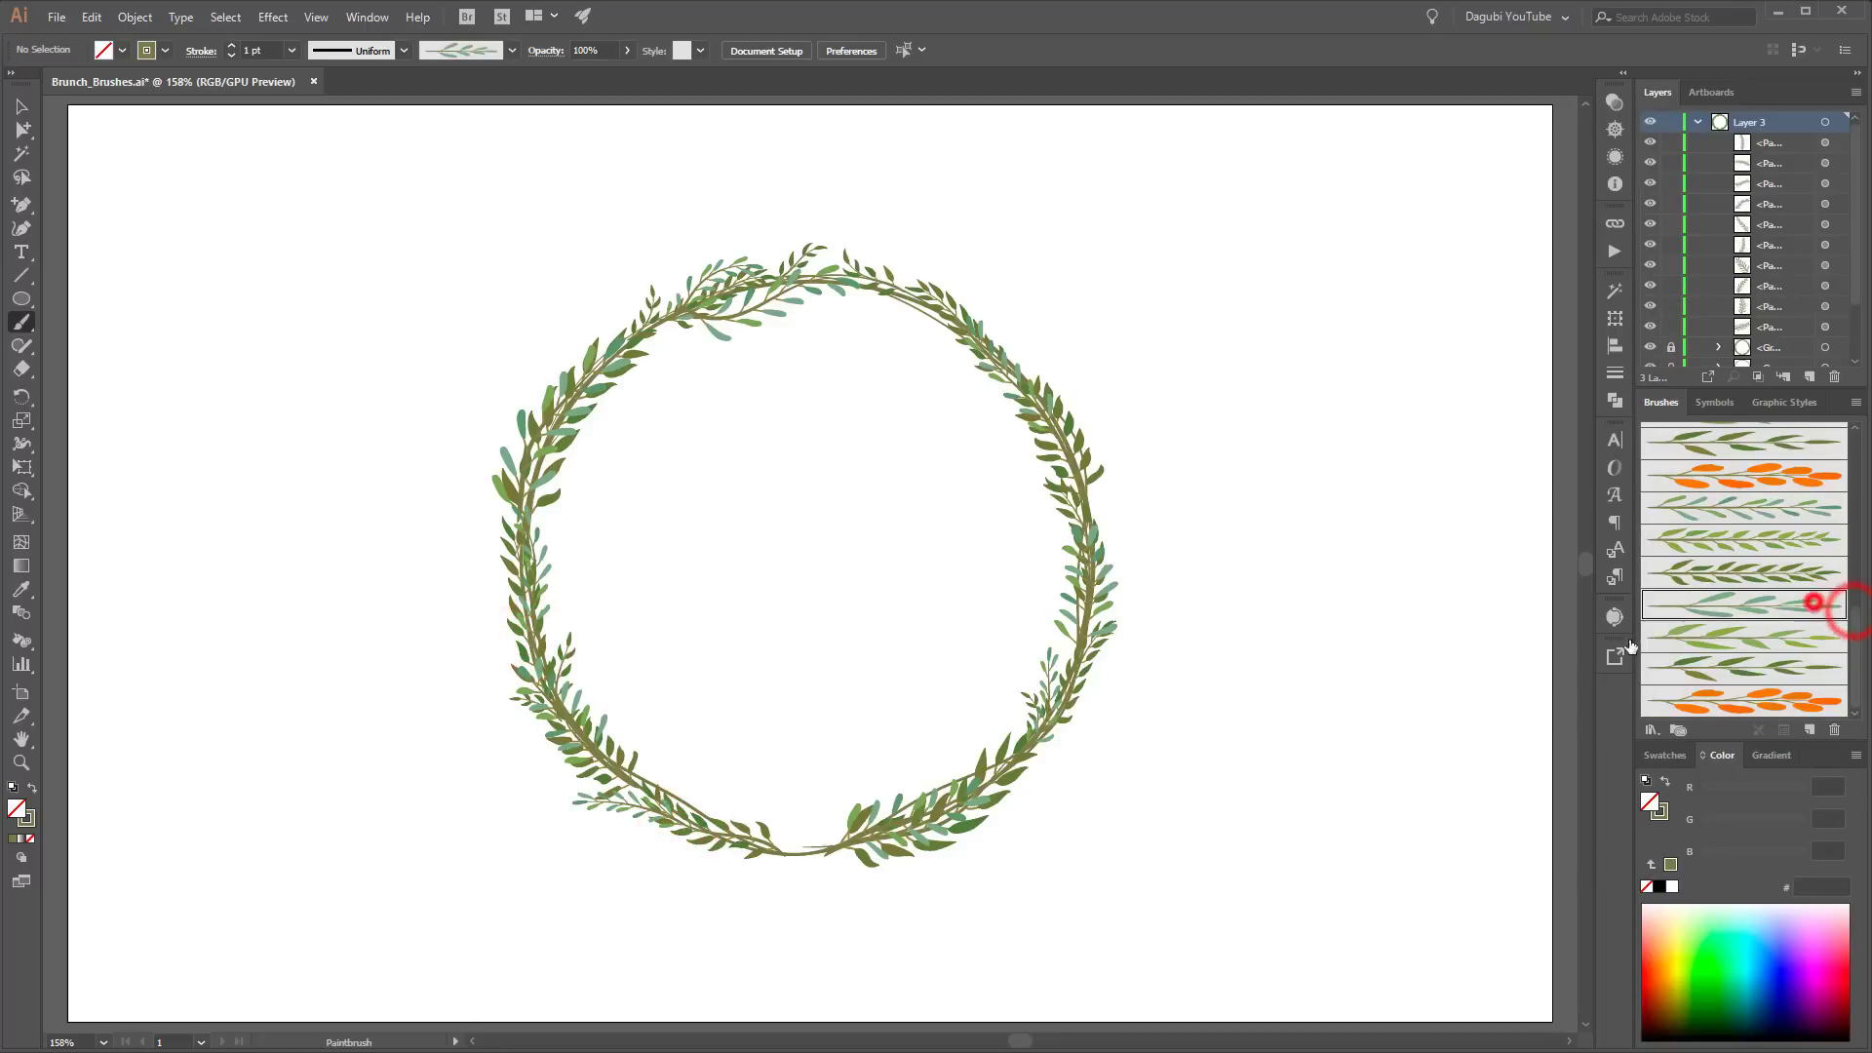
{"action": "left_click_drag", "start_coordinate": [1001, 780], "coordinate": [1094, 747]}
{"action": "mouse_move", "coordinate": [1091, 532]}
{"action": "left_mouse_down"}
{"action": "mouse_move", "coordinate": [1109, 465]}
{"action": "mouse_move", "coordinate": [974, 411]}
{"action": "mouse_move", "coordinate": [988, 310]}
{"action": "mouse_move", "coordinate": [866, 308]}
{"action": "left_mouse_up"}
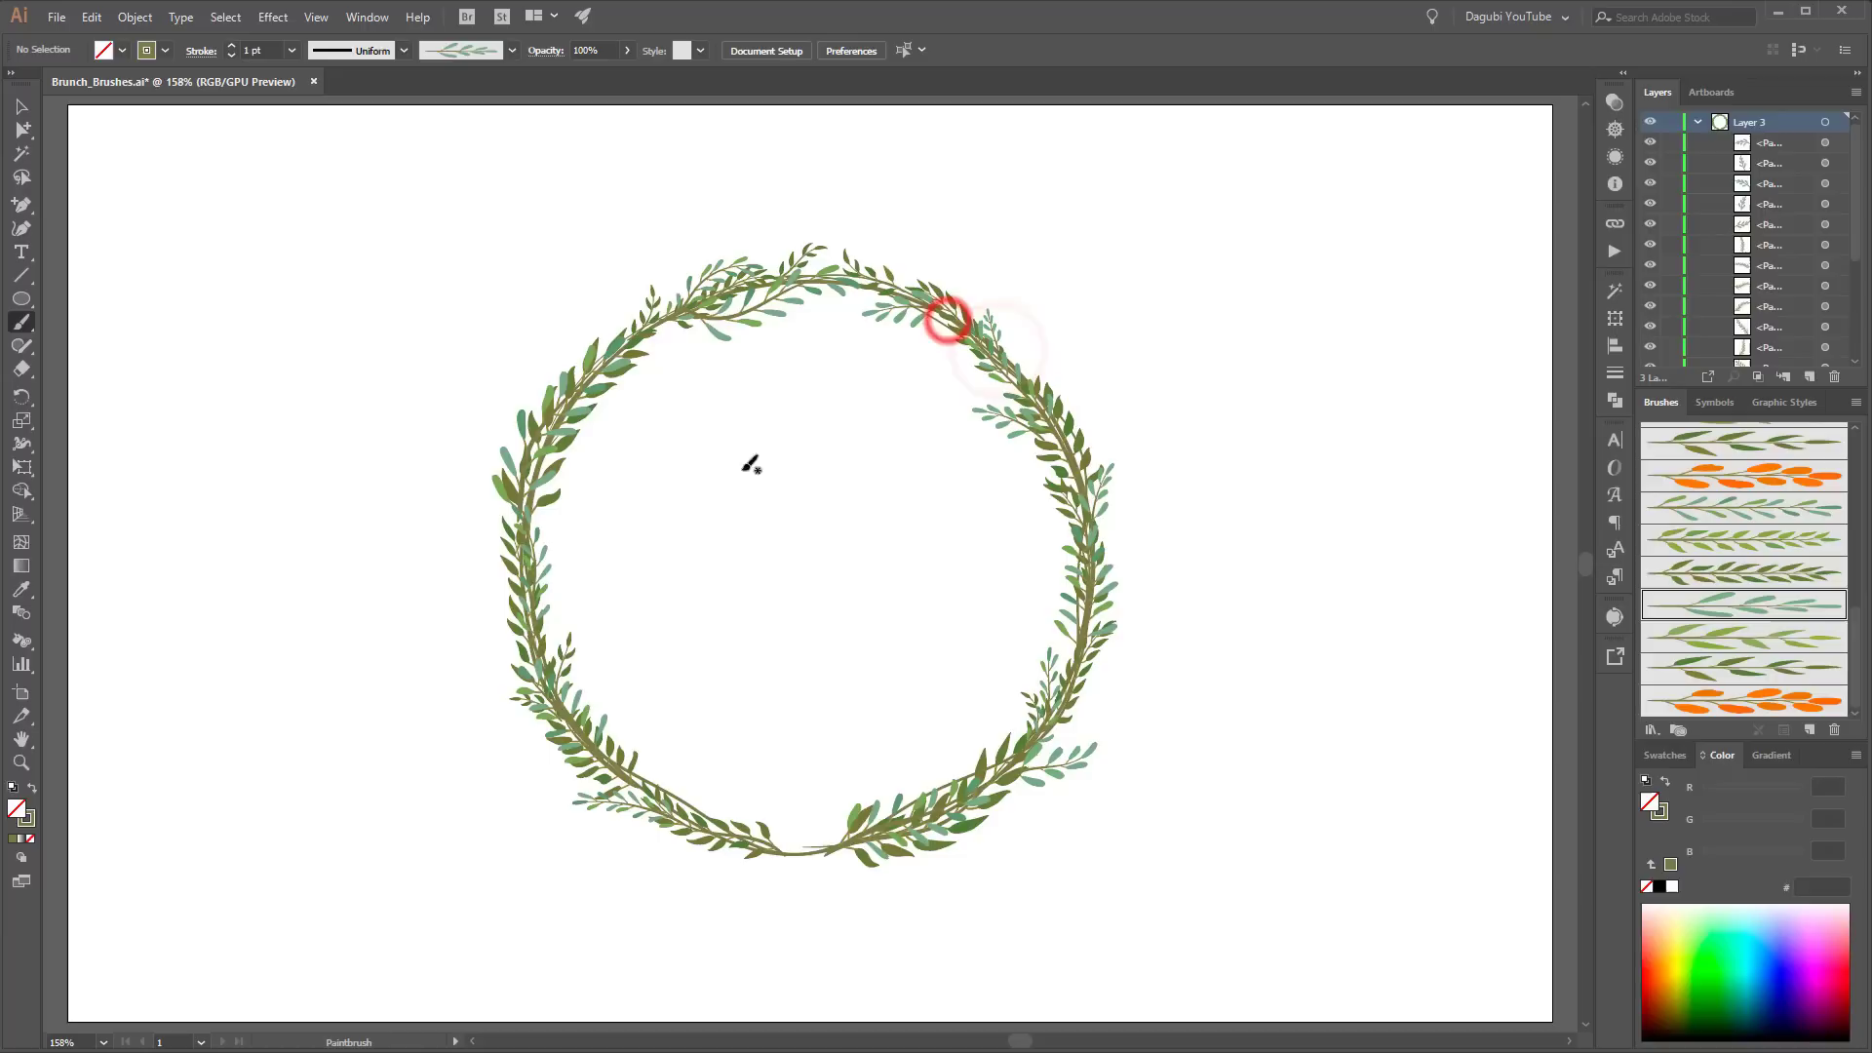
{"action": "left_click_drag", "start_coordinate": [591, 359], "coordinate": [609, 304]}
{"action": "left_click_drag", "start_coordinate": [529, 542], "coordinate": [583, 480]}
{"action": "left_click_drag", "start_coordinate": [519, 641], "coordinate": [468, 563]}
{"action": "left_click_drag", "start_coordinate": [658, 800], "coordinate": [596, 666]}
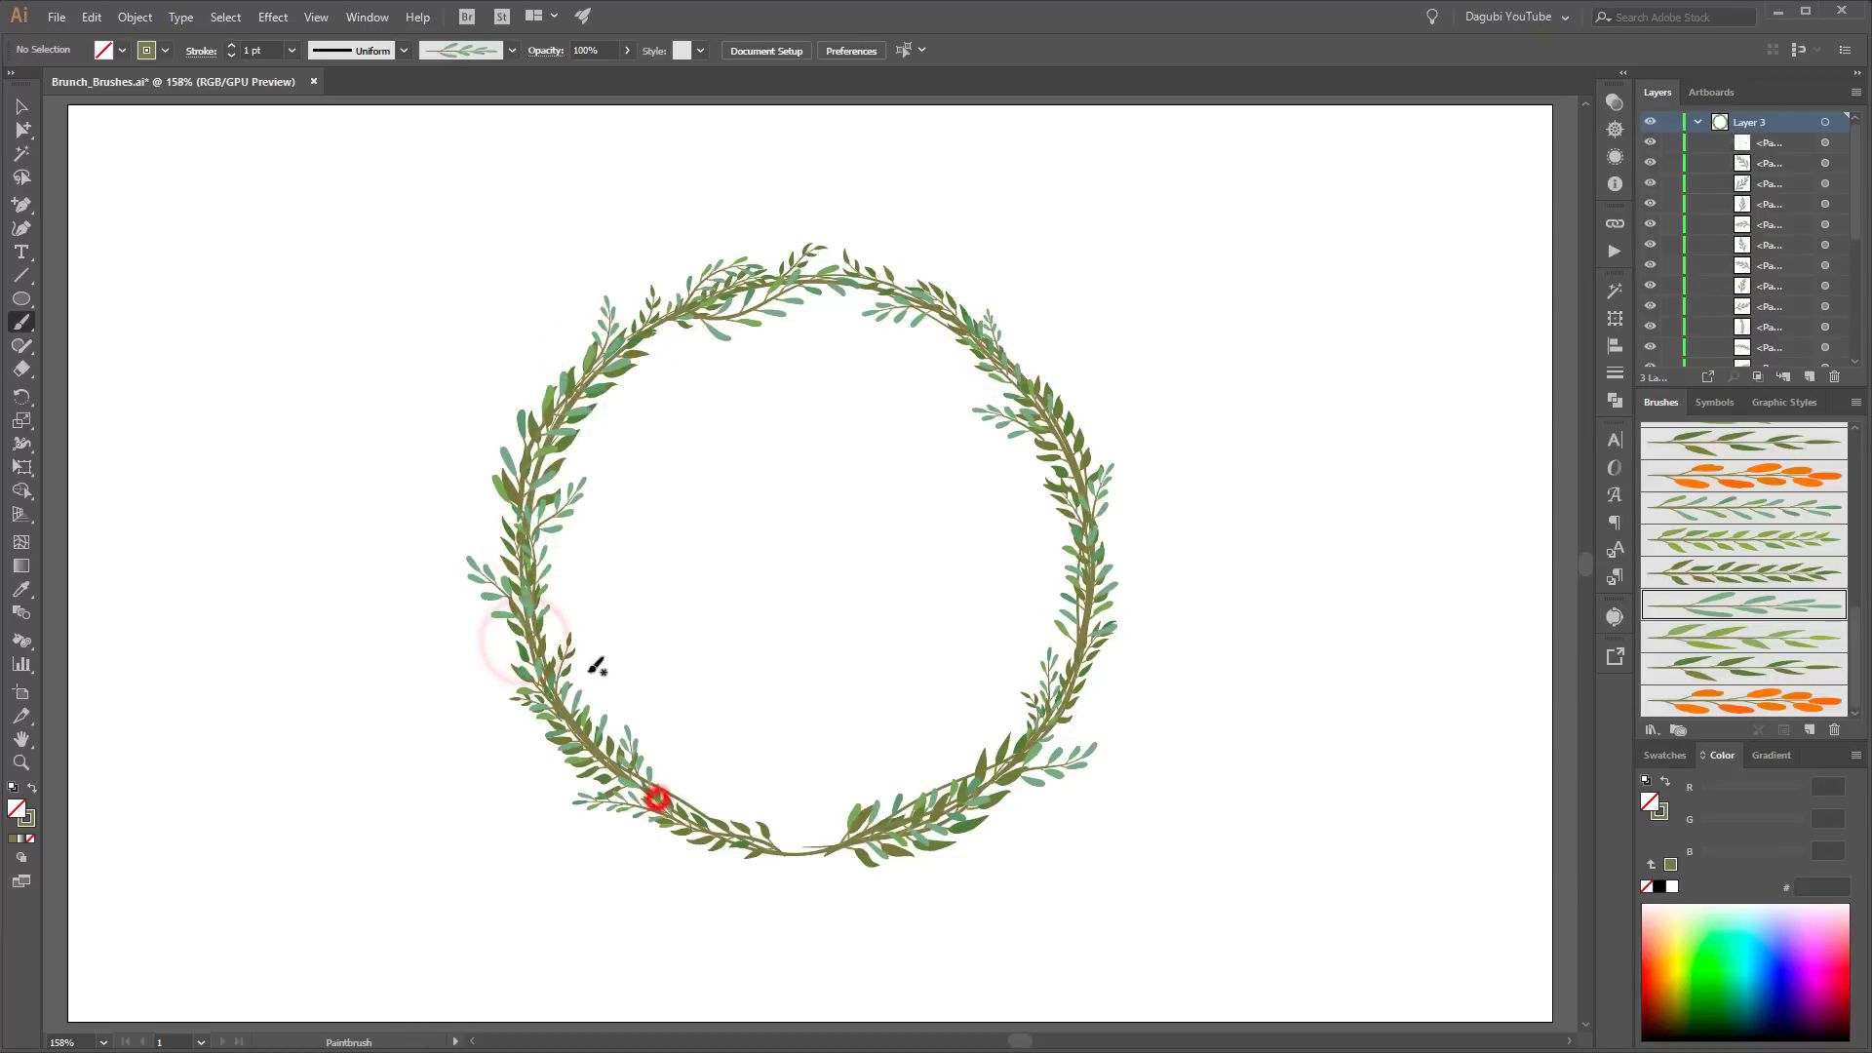
Step: Choose the proportional orange berry branch brush, paint two test sprigs beside the wreath and delete them
{"action": "left_click", "coordinate": [1739, 701]}
{"action": "mouse_move", "coordinate": [1324, 793]}
{"action": "left_mouse_down"}
{"action": "mouse_move", "coordinate": [1313, 669]}
{"action": "mouse_move", "coordinate": [1396, 649]}
{"action": "left_mouse_up"}
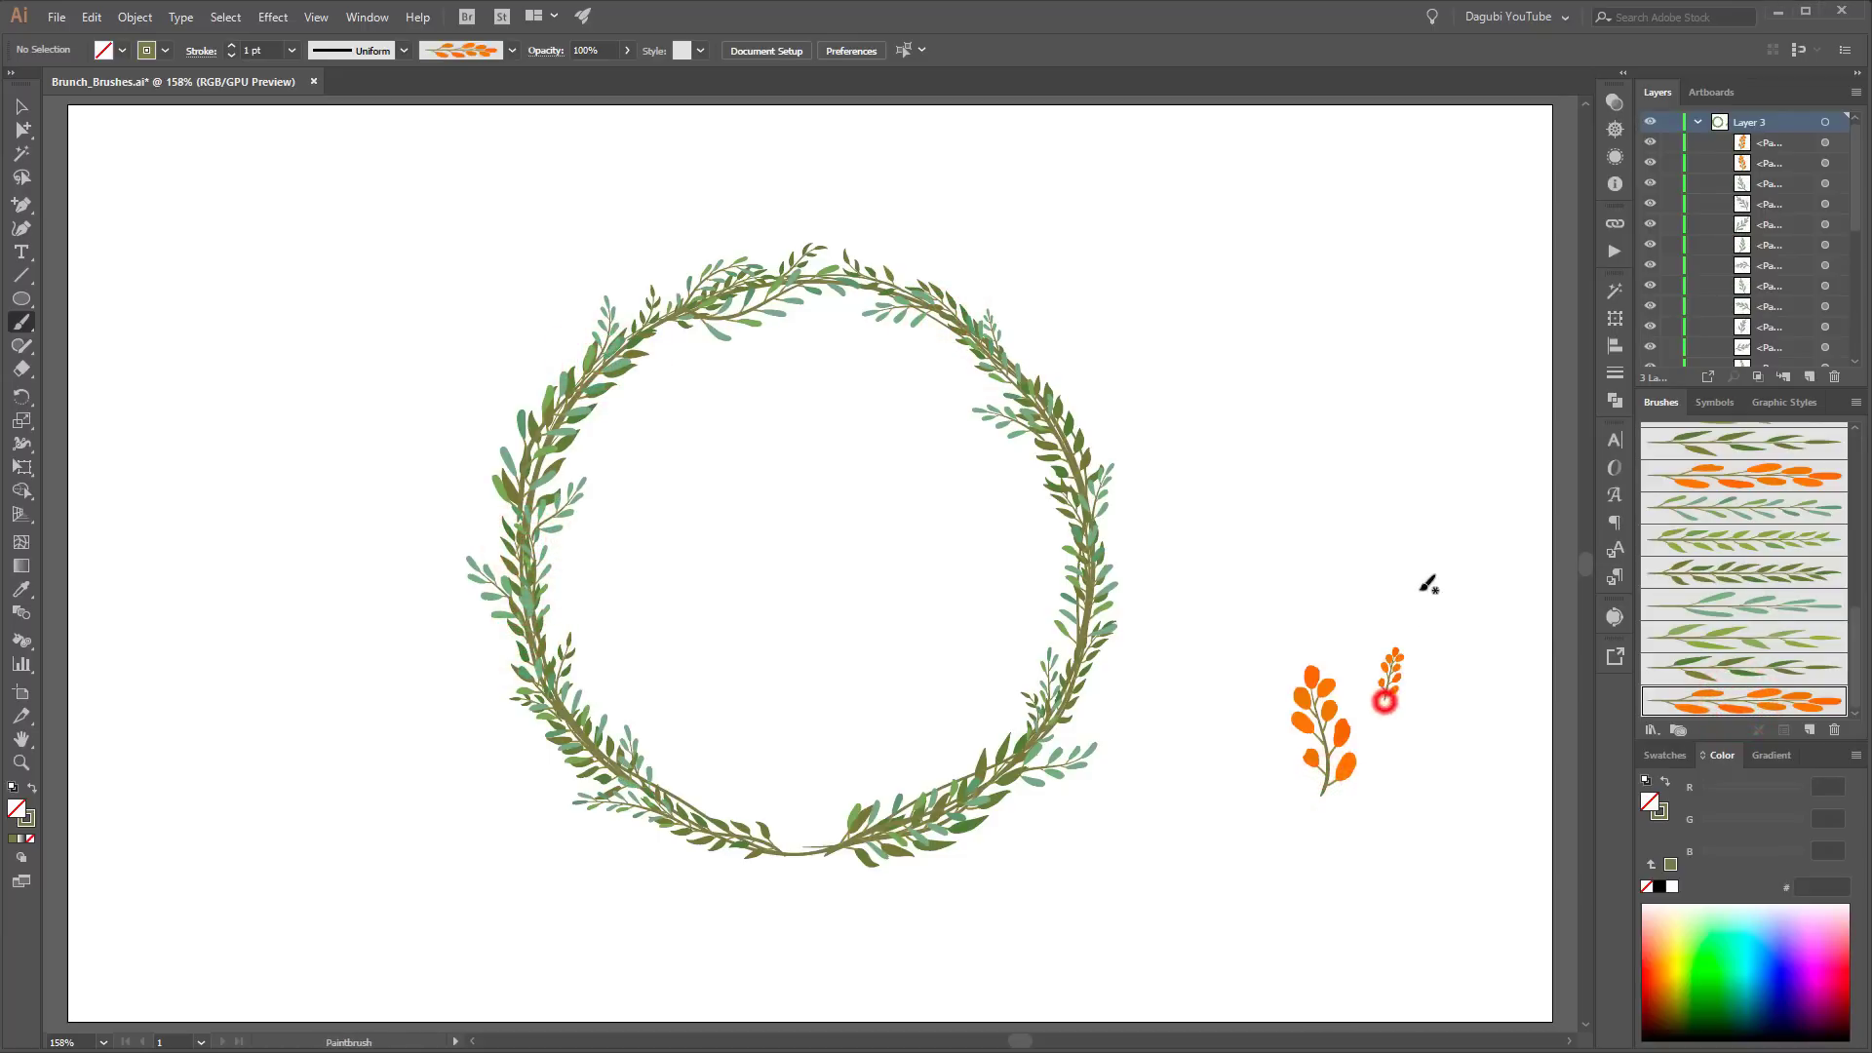
{"action": "mouse_move", "coordinate": [1278, 610]}
{"action": "left_mouse_down"}
{"action": "mouse_move", "coordinate": [1421, 823]}
{"action": "mouse_move", "coordinate": [1362, 836]}
{"action": "left_mouse_up"}
{"action": "key", "text": "Delete"}
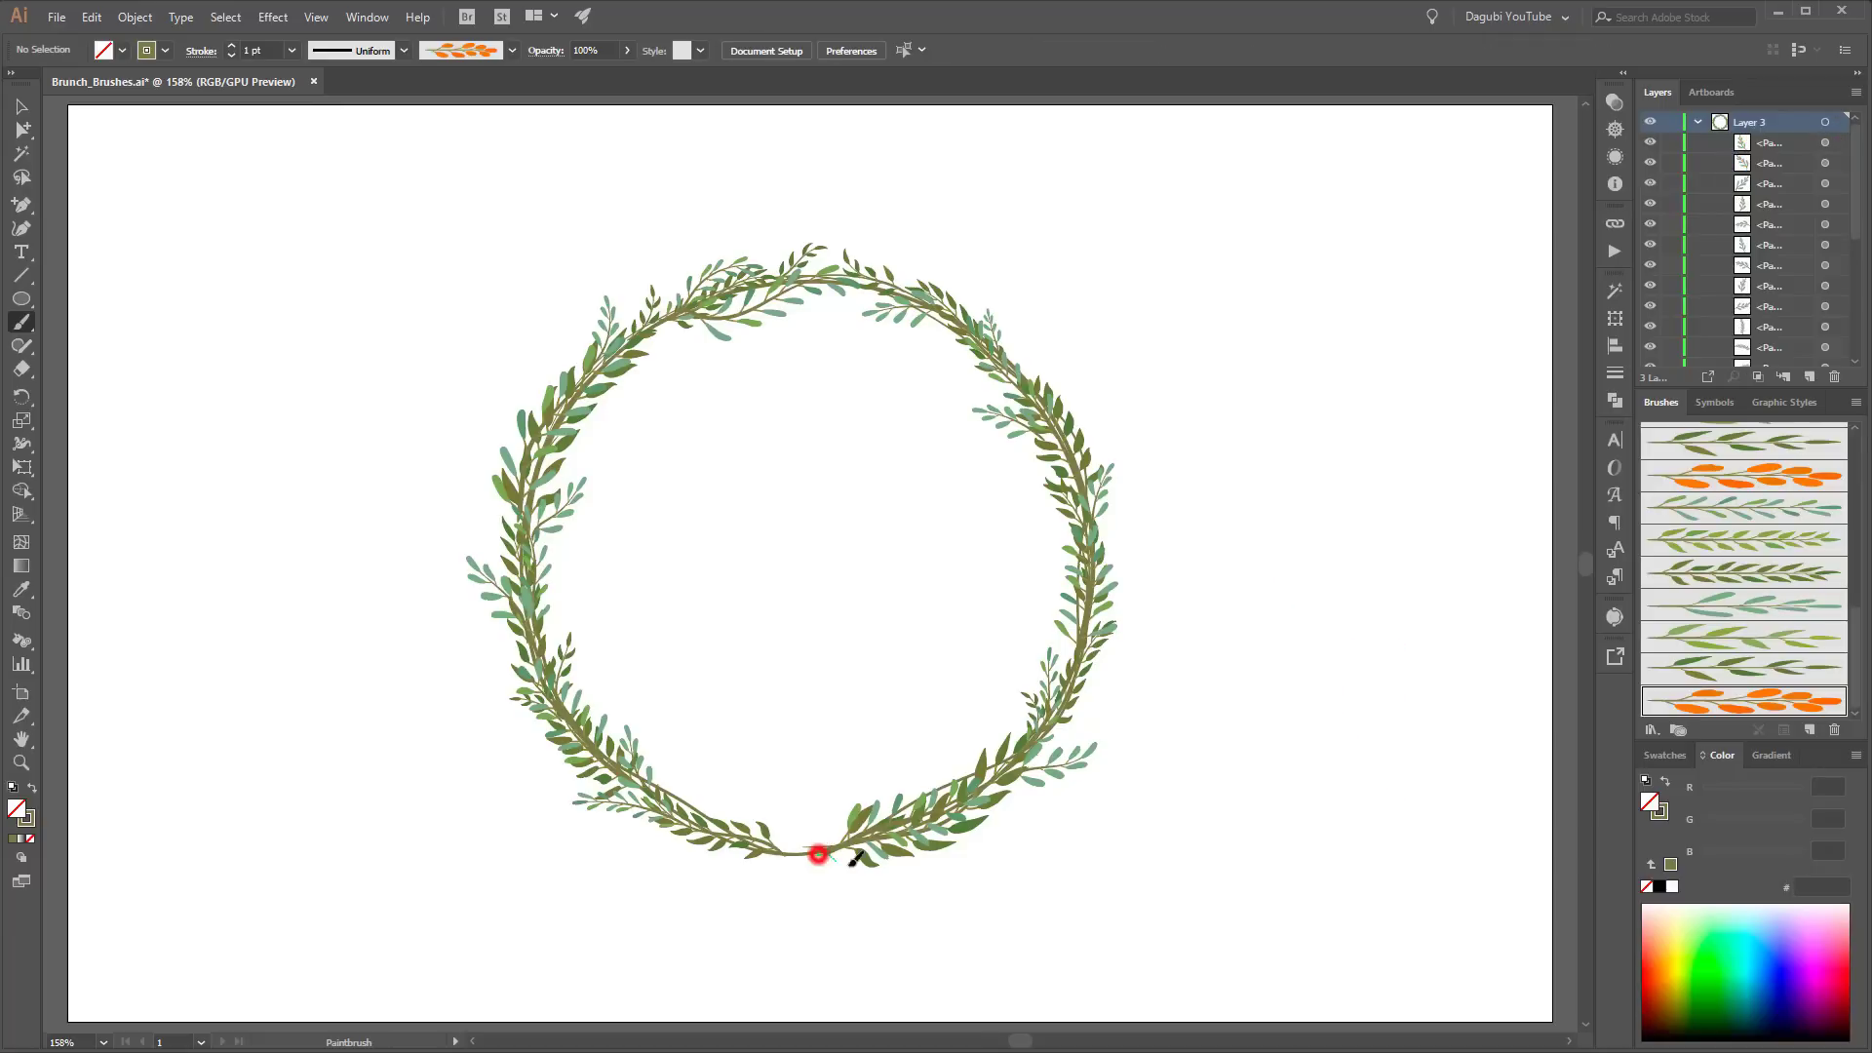
Step: Paint nine orange berry sprigs of varying length spaced around the wreath at 1 pt
{"action": "left_click_drag", "start_coordinate": [912, 815], "coordinate": [961, 780]}
{"action": "left_click_drag", "start_coordinate": [1087, 634], "coordinate": [1114, 602]}
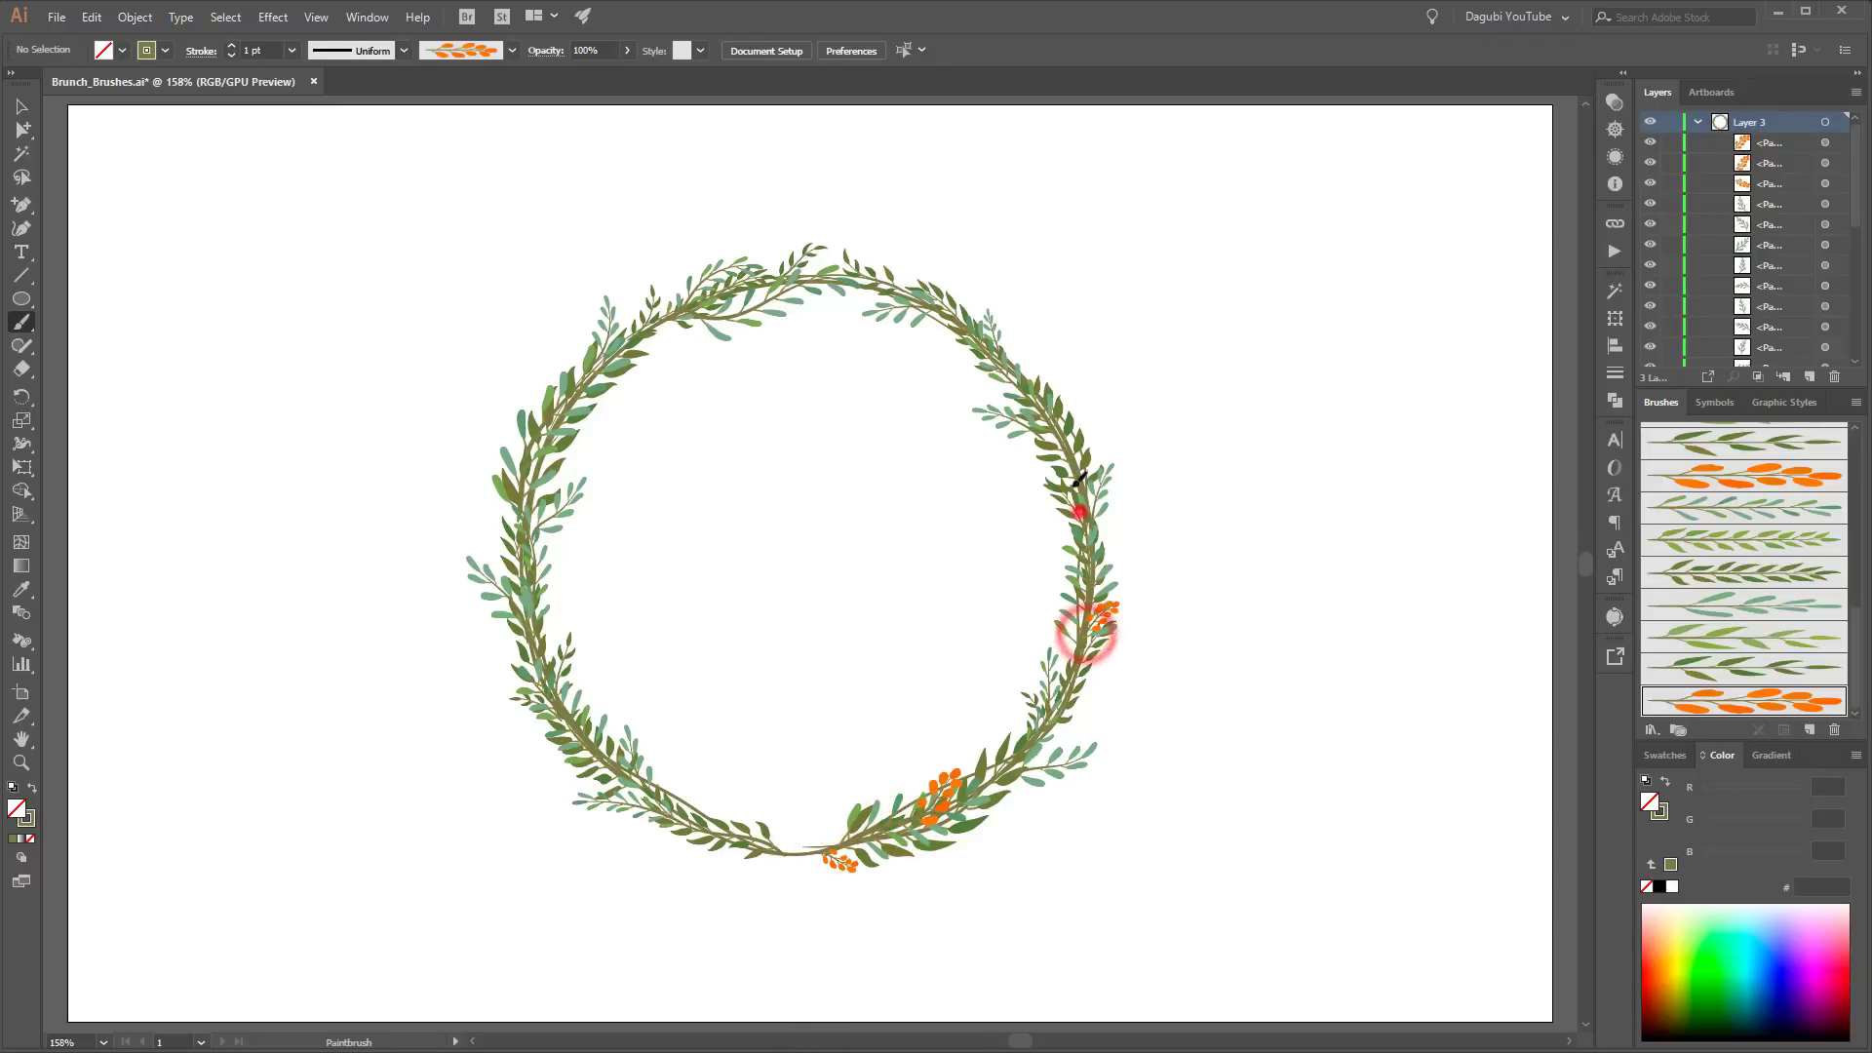
{"action": "left_click_drag", "start_coordinate": [1079, 509], "coordinate": [1061, 475]}
{"action": "left_click_drag", "start_coordinate": [957, 322], "coordinate": [880, 258]}
{"action": "key", "text": "ctrl+z"}
{"action": "left_click_drag", "start_coordinate": [724, 831], "coordinate": [620, 795]}
{"action": "left_click_drag", "start_coordinate": [551, 665], "coordinate": [548, 597]}
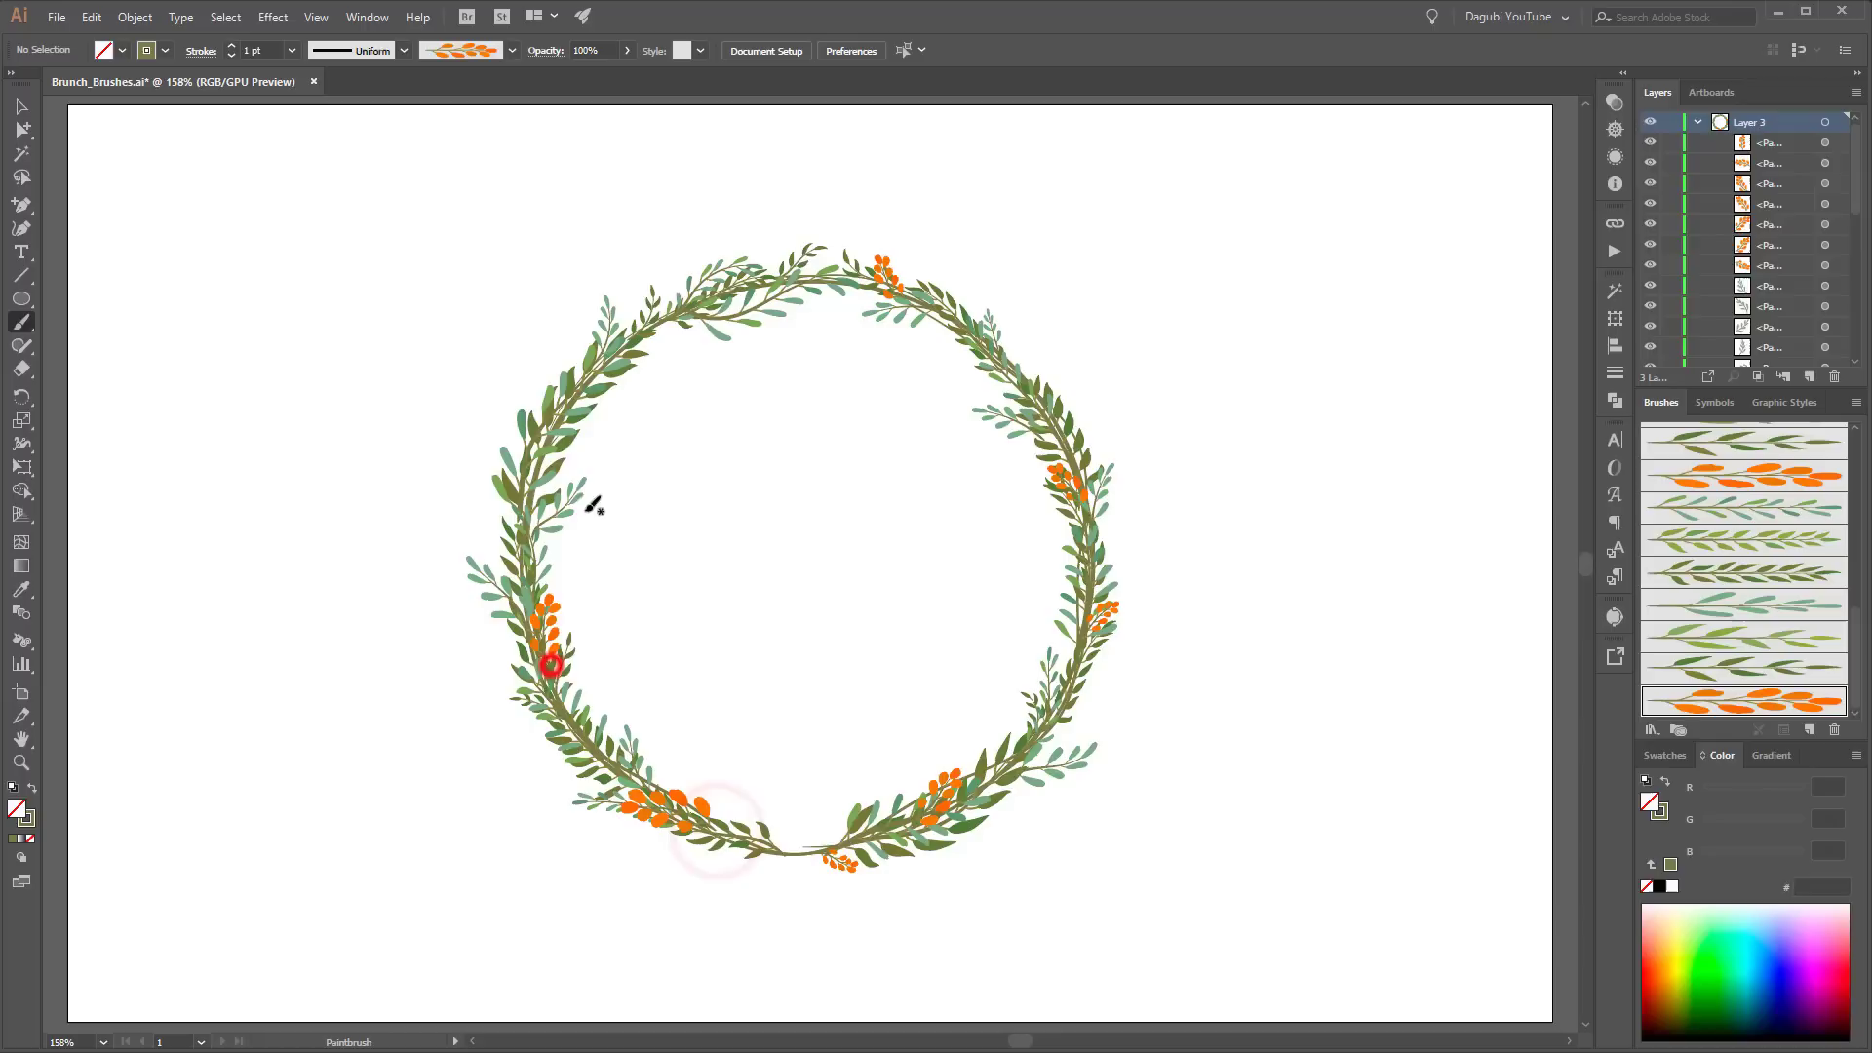
{"action": "left_click_drag", "start_coordinate": [542, 440], "coordinate": [544, 373]}
{"action": "left_click_drag", "start_coordinate": [632, 325], "coordinate": [671, 289]}
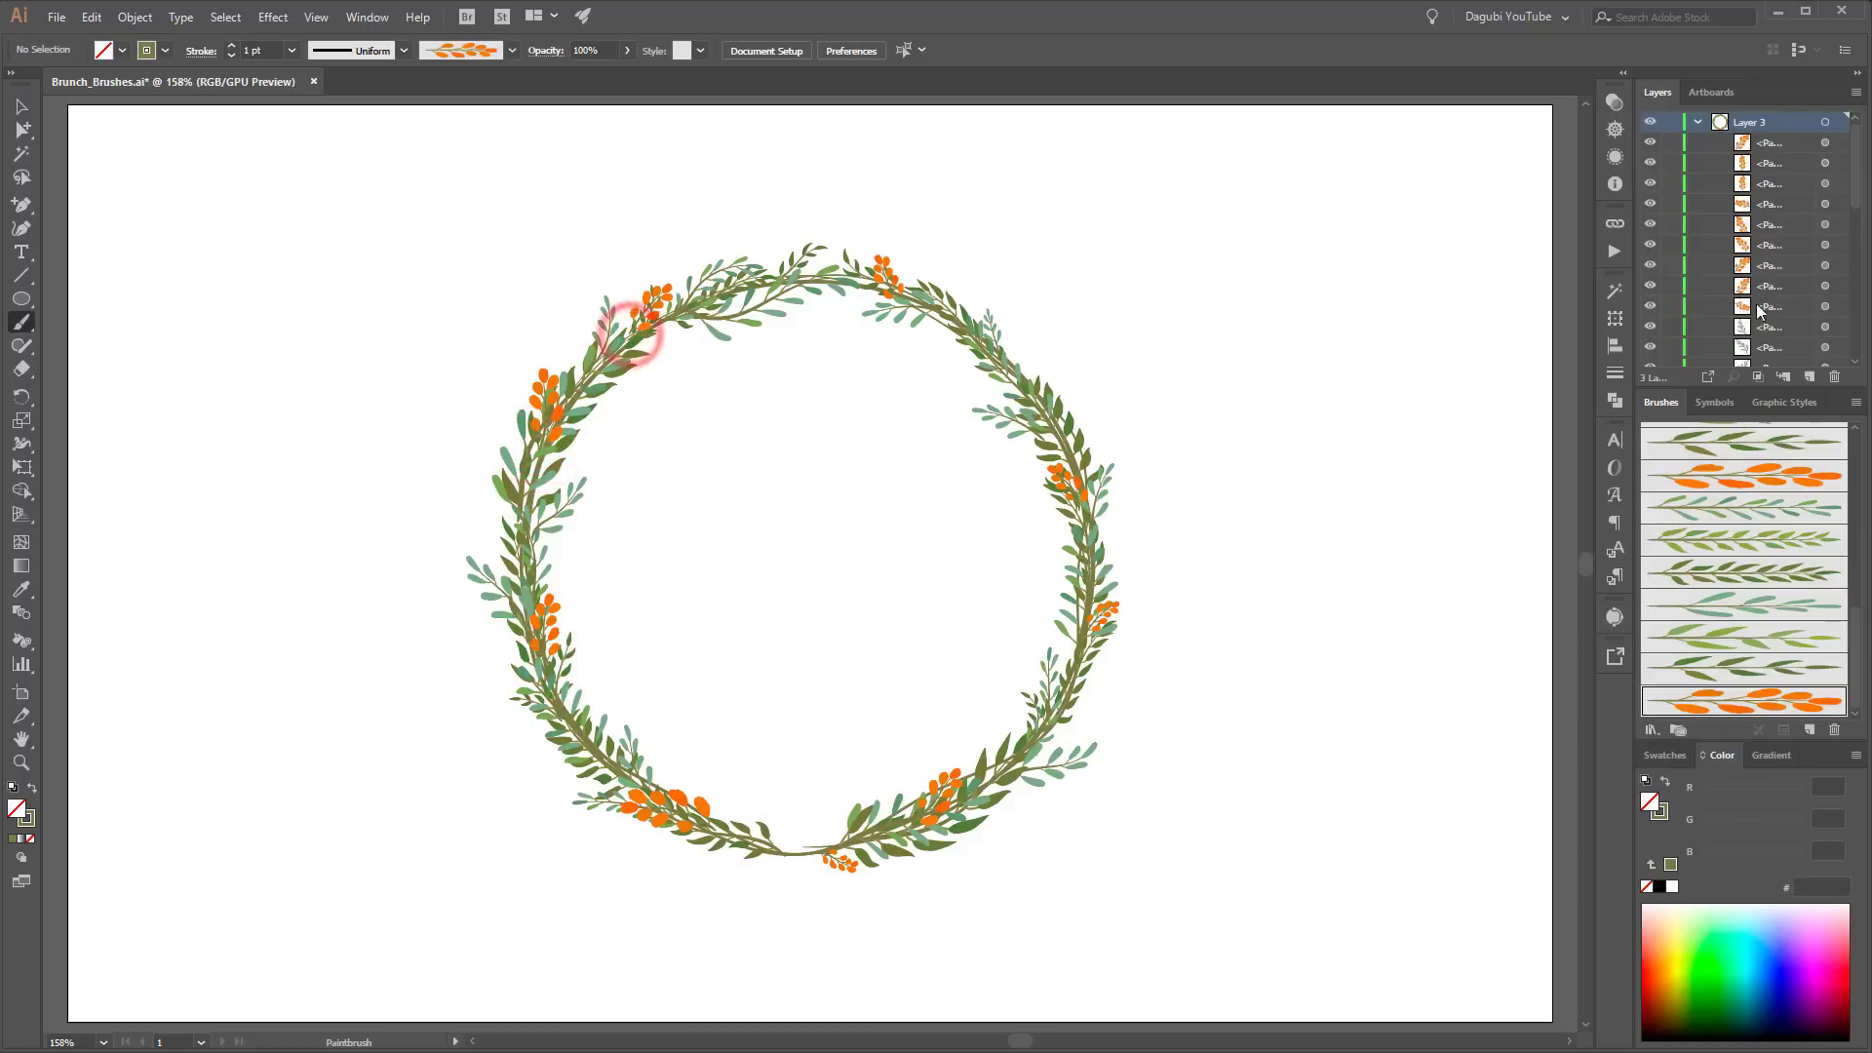
Step: Collect all the orange berry paths of Layer 3 in a new layer
{"action": "left_click", "coordinate": [1807, 140]}
{"action": "left_click", "coordinate": [1777, 287], "text": "shift"}
{"action": "left_click", "coordinate": [1856, 92]}
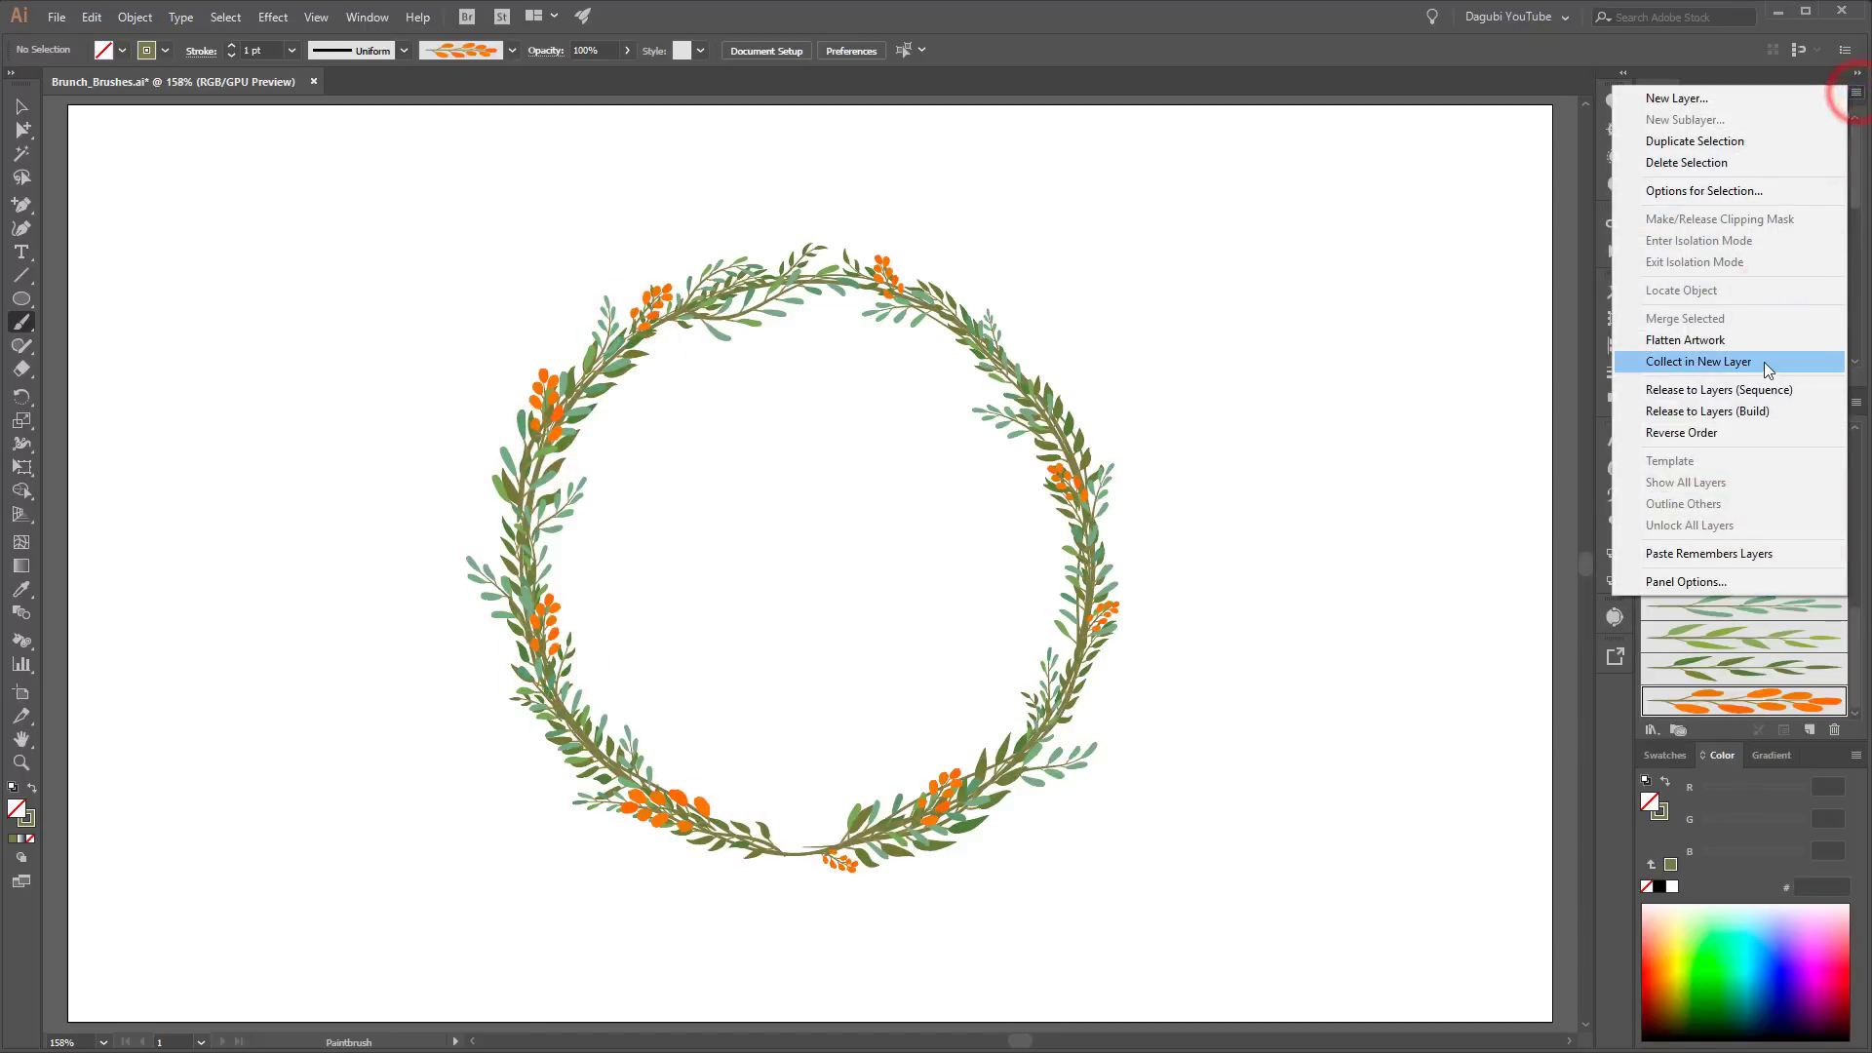
{"action": "left_click", "coordinate": [1765, 362]}
Step: Collect all the loose sparse blue-green branch paths of Layer 3 in a new layer
{"action": "left_click", "coordinate": [1778, 161]}
{"action": "left_click_drag", "start_coordinate": [1855, 209], "coordinate": [1857, 334]}
{"action": "left_click", "coordinate": [1804, 268], "text": "shift"}
{"action": "left_click", "coordinate": [1855, 91]}
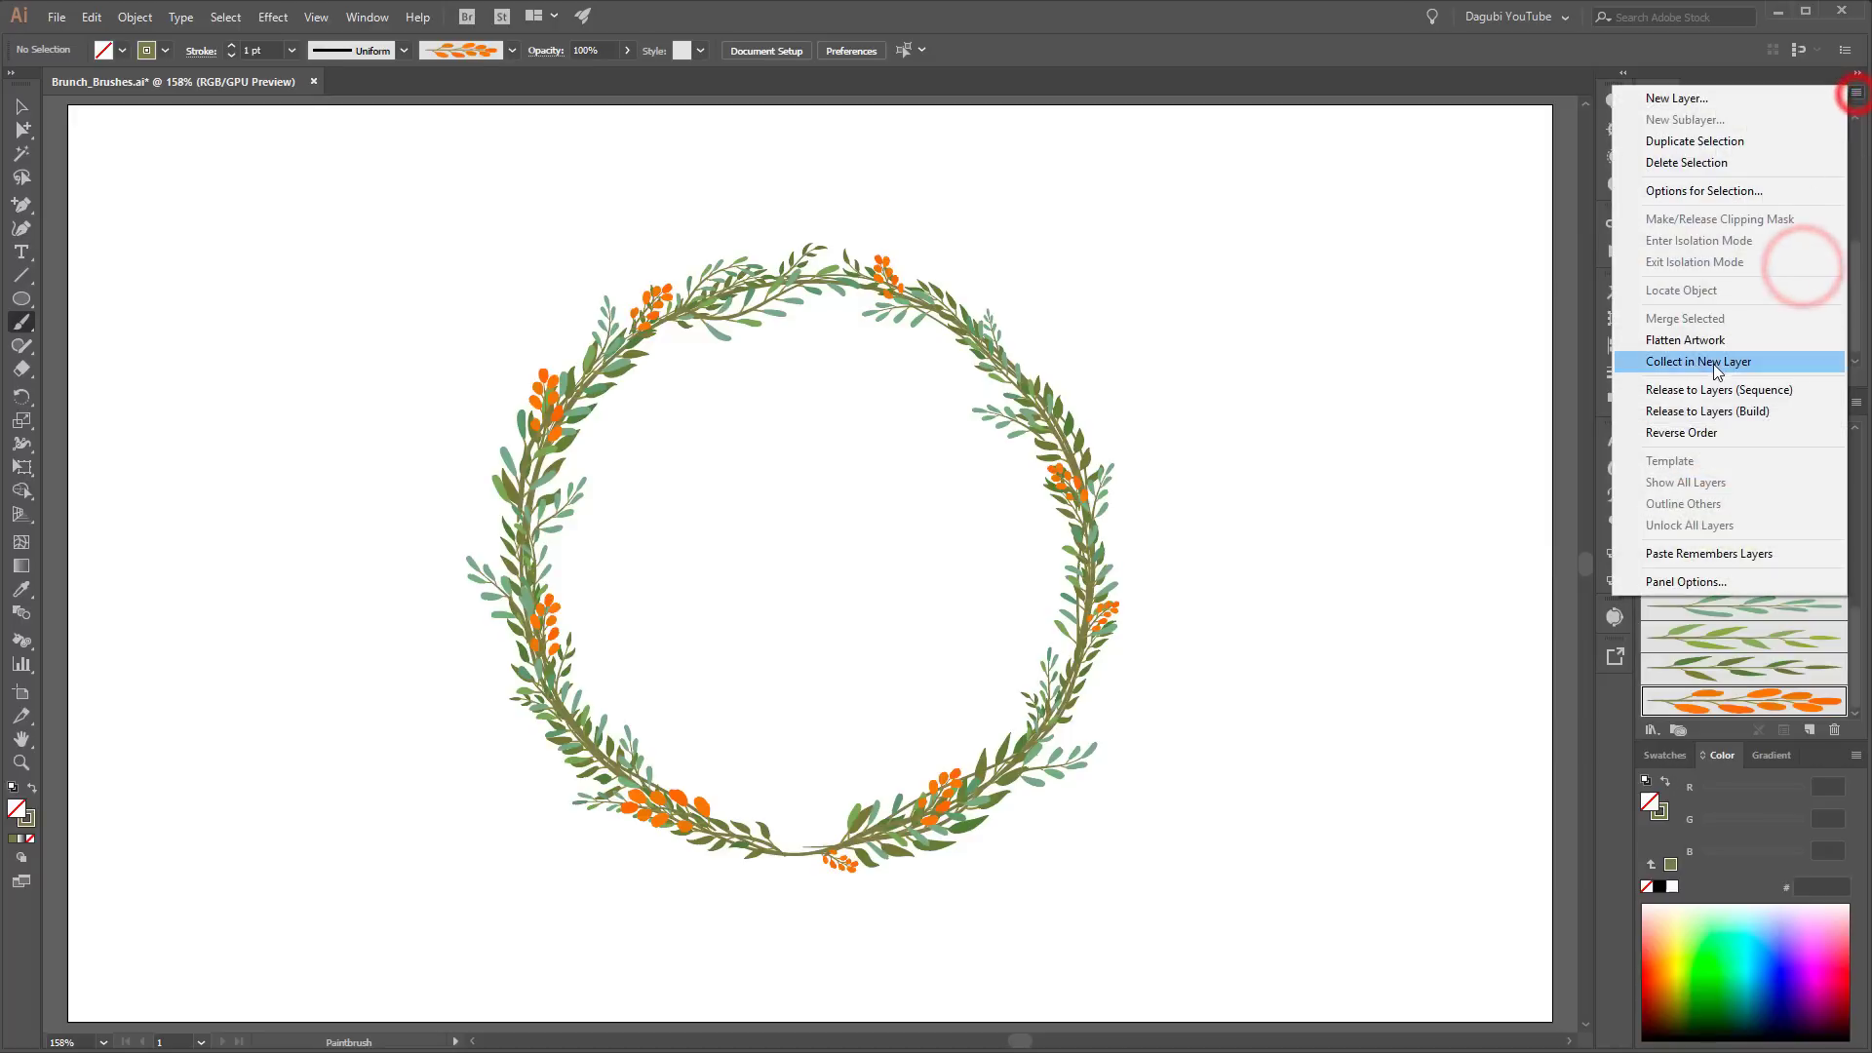
{"action": "left_click", "coordinate": [1716, 362]}
Step: Hide and show the berry, blue-green and green sublayers of Layer 3 in turn, and lock Layer 6
{"action": "left_click", "coordinate": [1649, 162]}
{"action": "left_click", "coordinate": [1651, 142]}
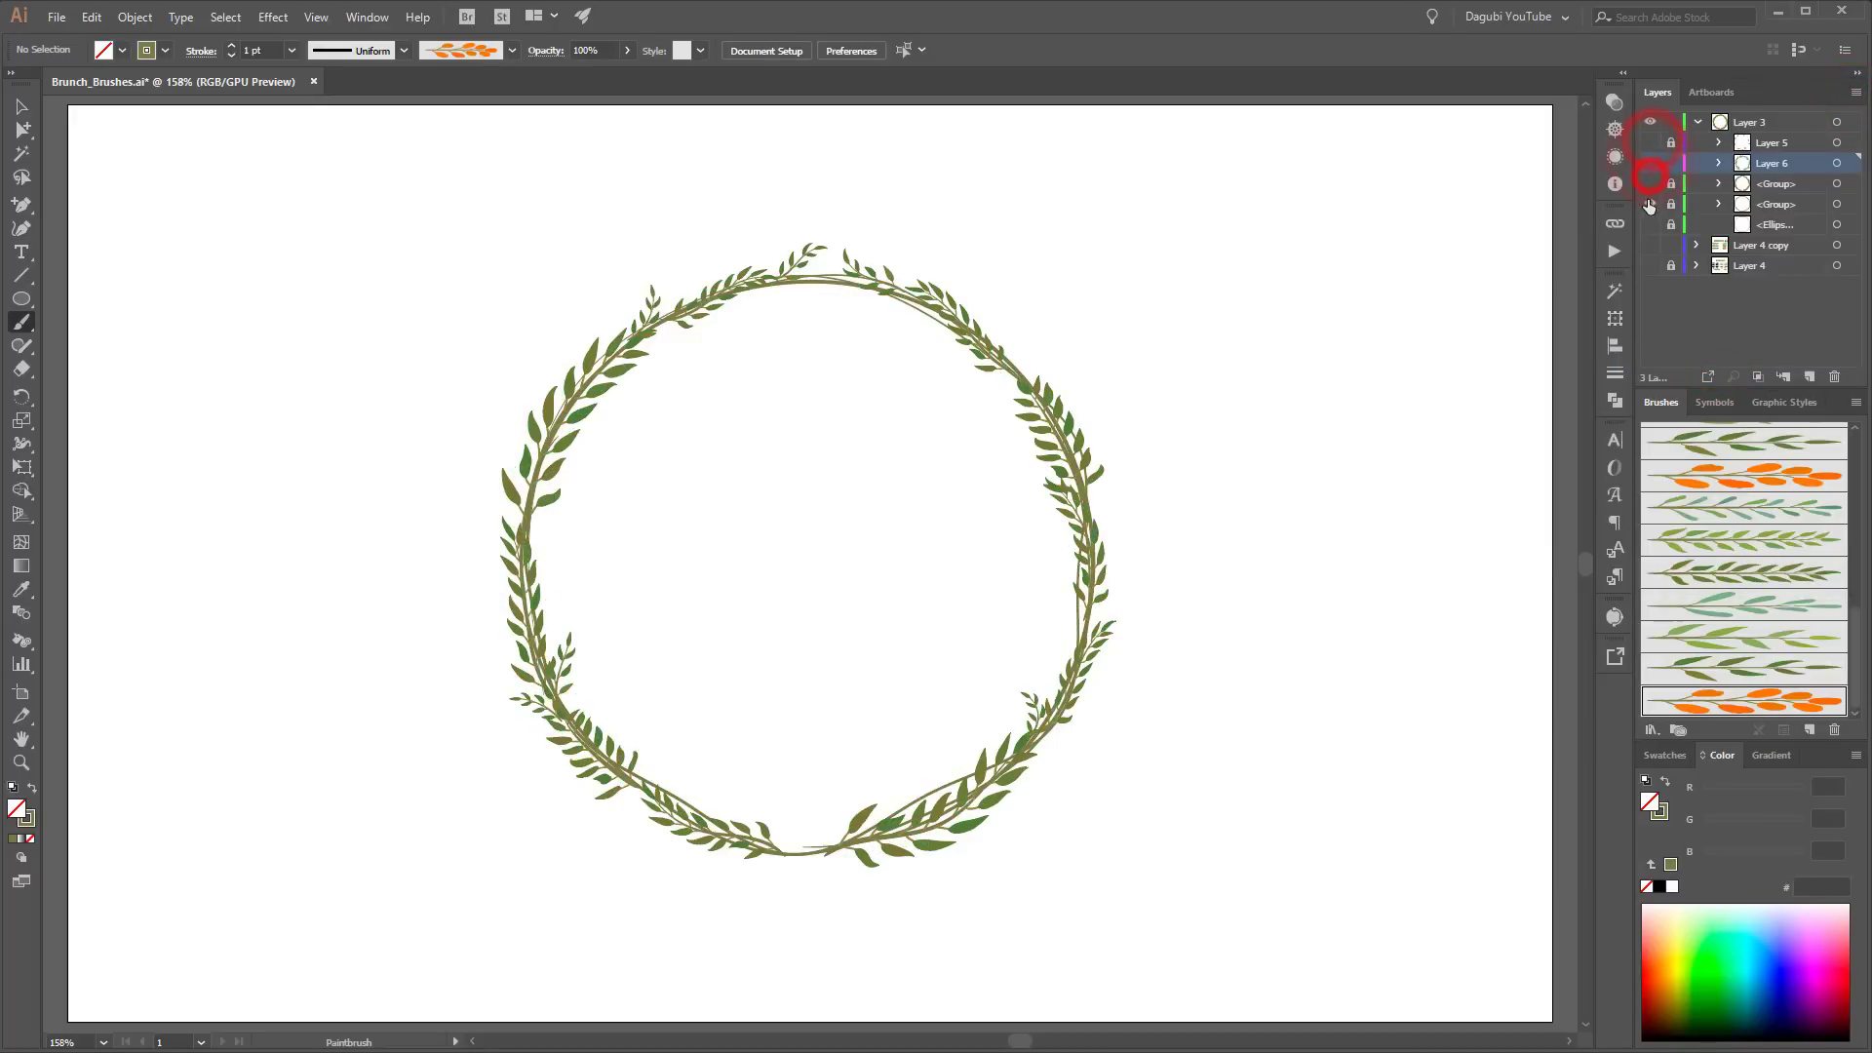
{"action": "left_click", "coordinate": [1649, 204]}
{"action": "left_click", "coordinate": [1649, 203]}
{"action": "left_click", "coordinate": [1652, 184]}
{"action": "left_click", "coordinate": [1652, 163]}
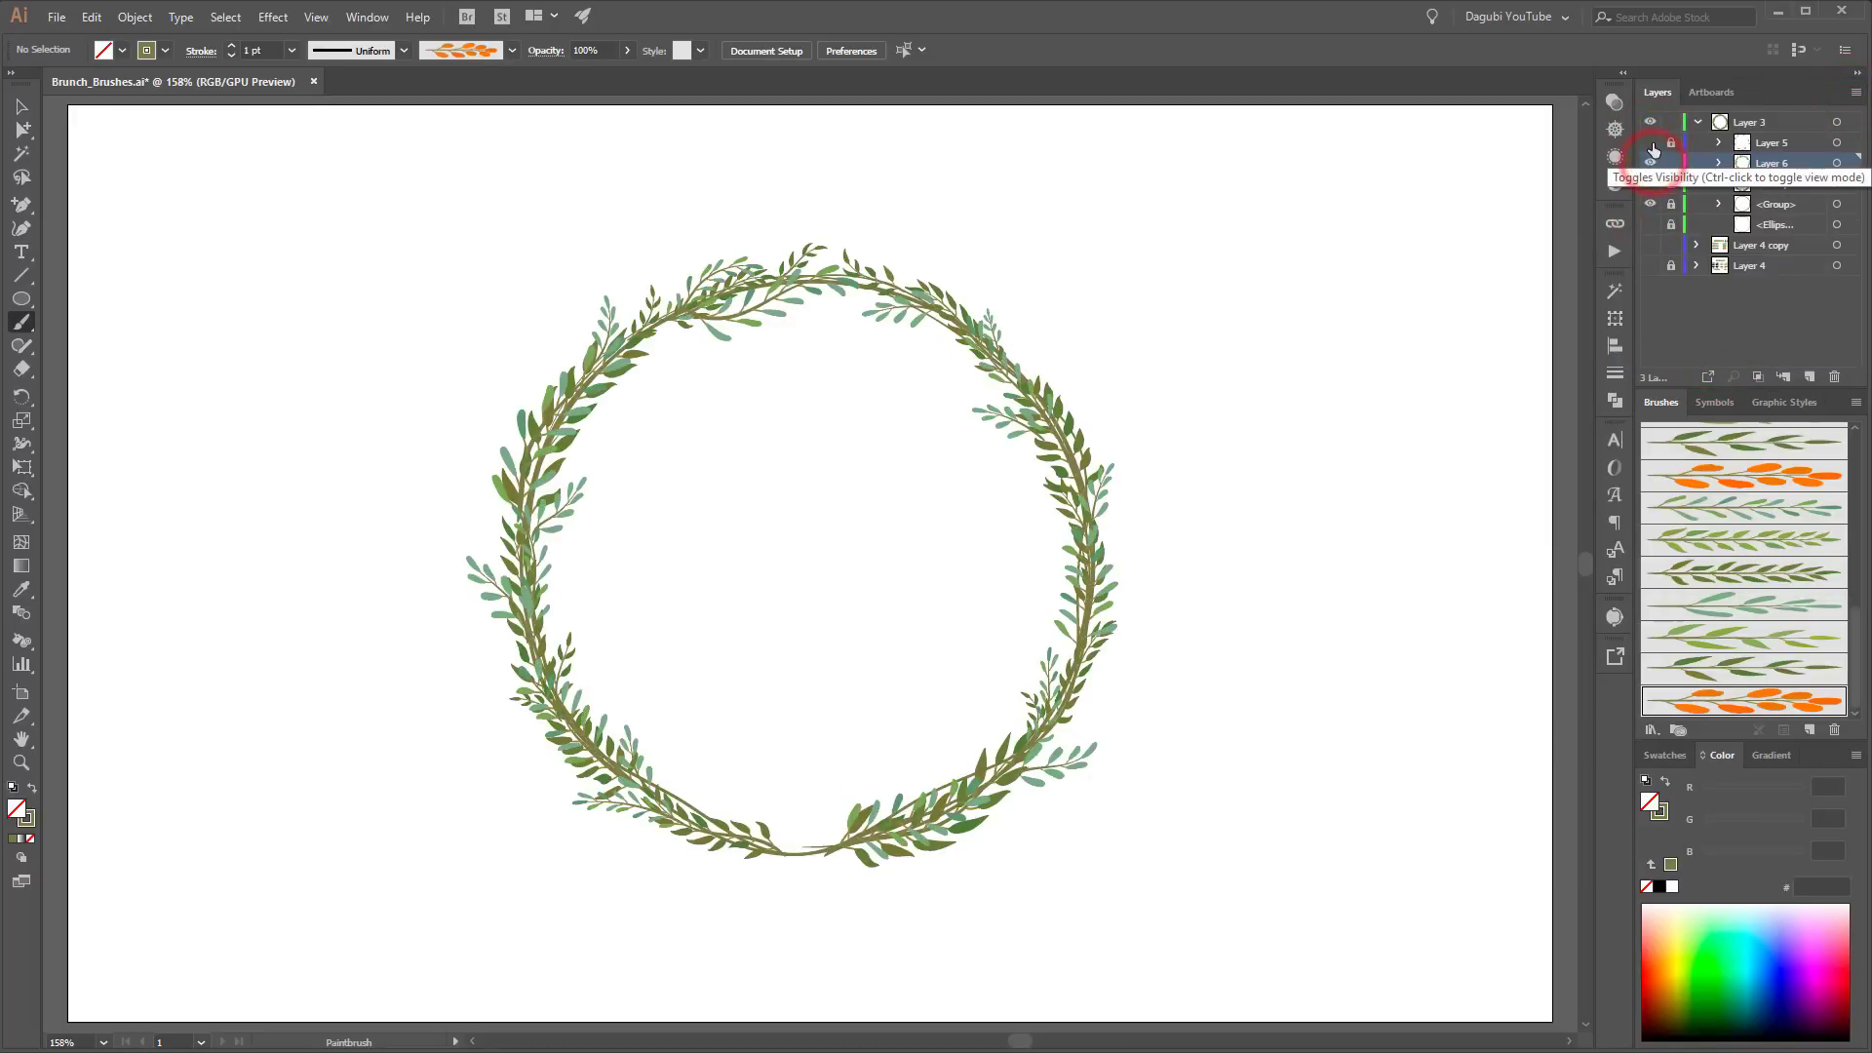
{"action": "left_click", "coordinate": [1652, 143]}
{"action": "left_click", "coordinate": [1459, 296]}
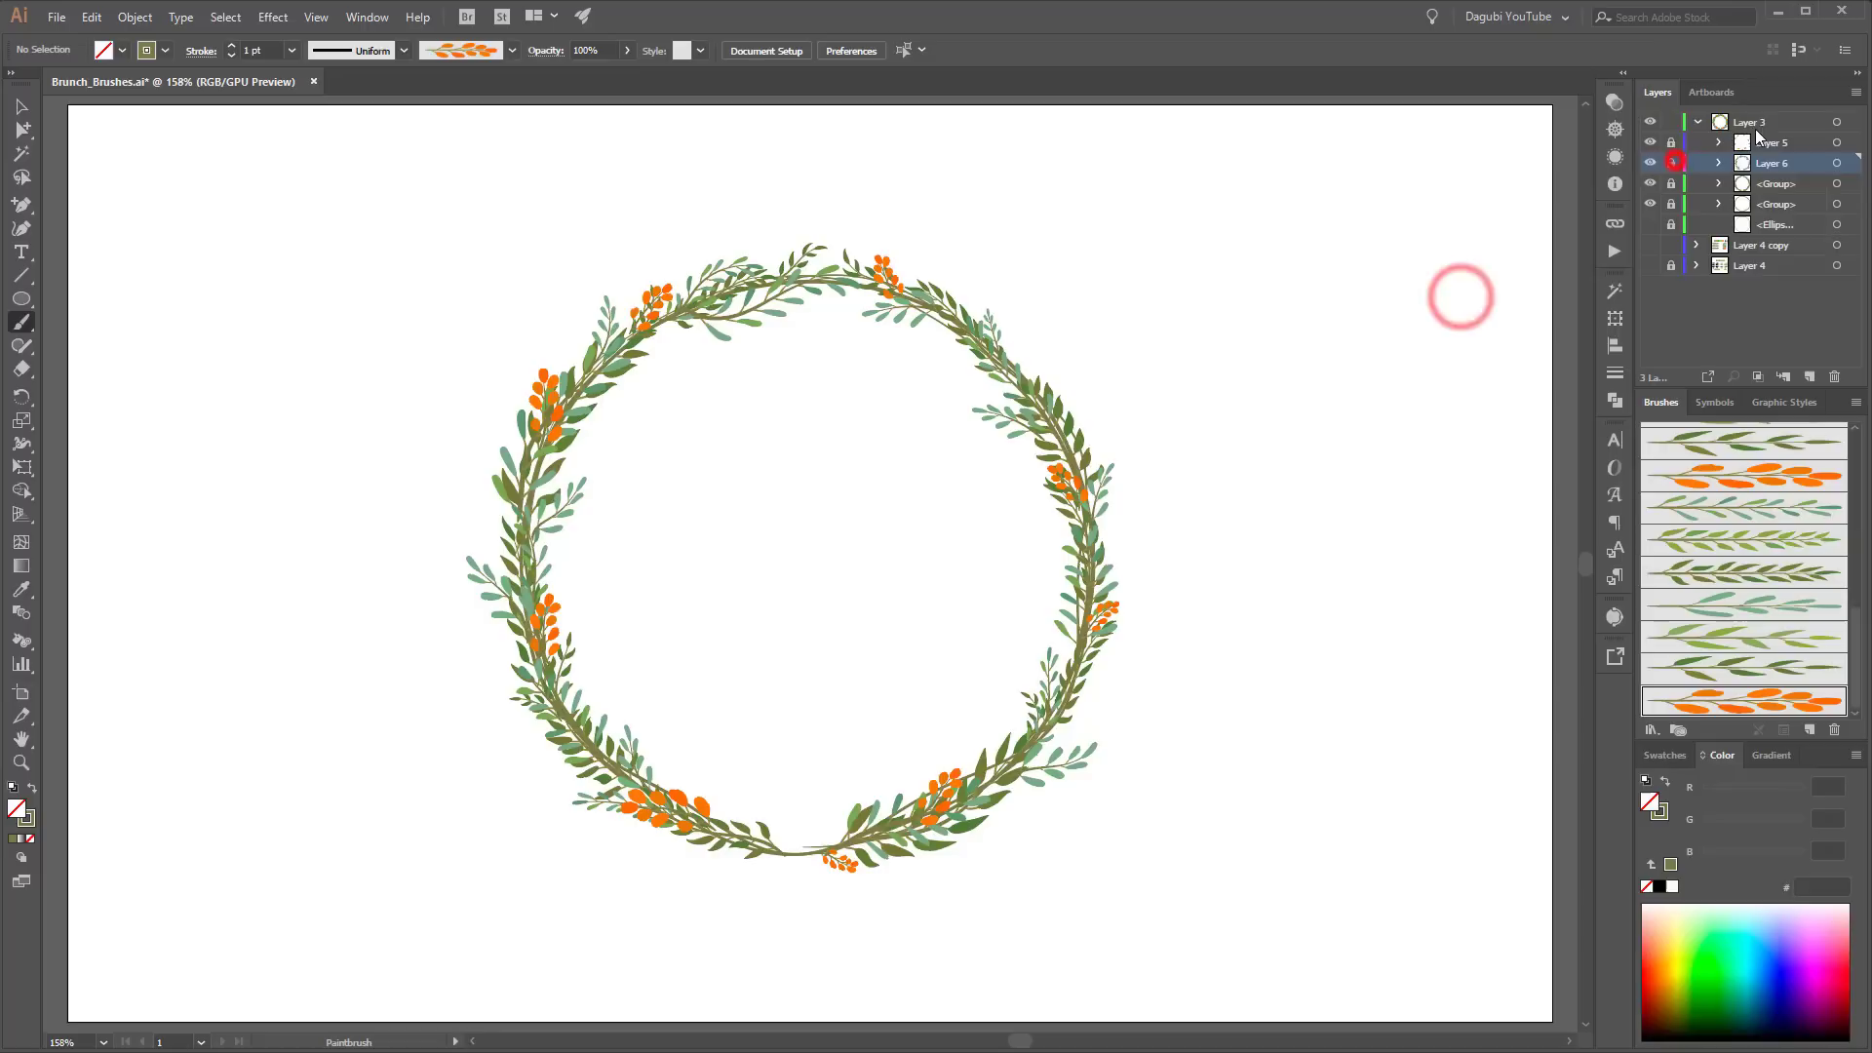
Step: Make Layer 3 active, choose the dense light-green branch brush, paint a test sprig beside the wreath and delete it
{"action": "left_click", "coordinate": [1764, 121]}
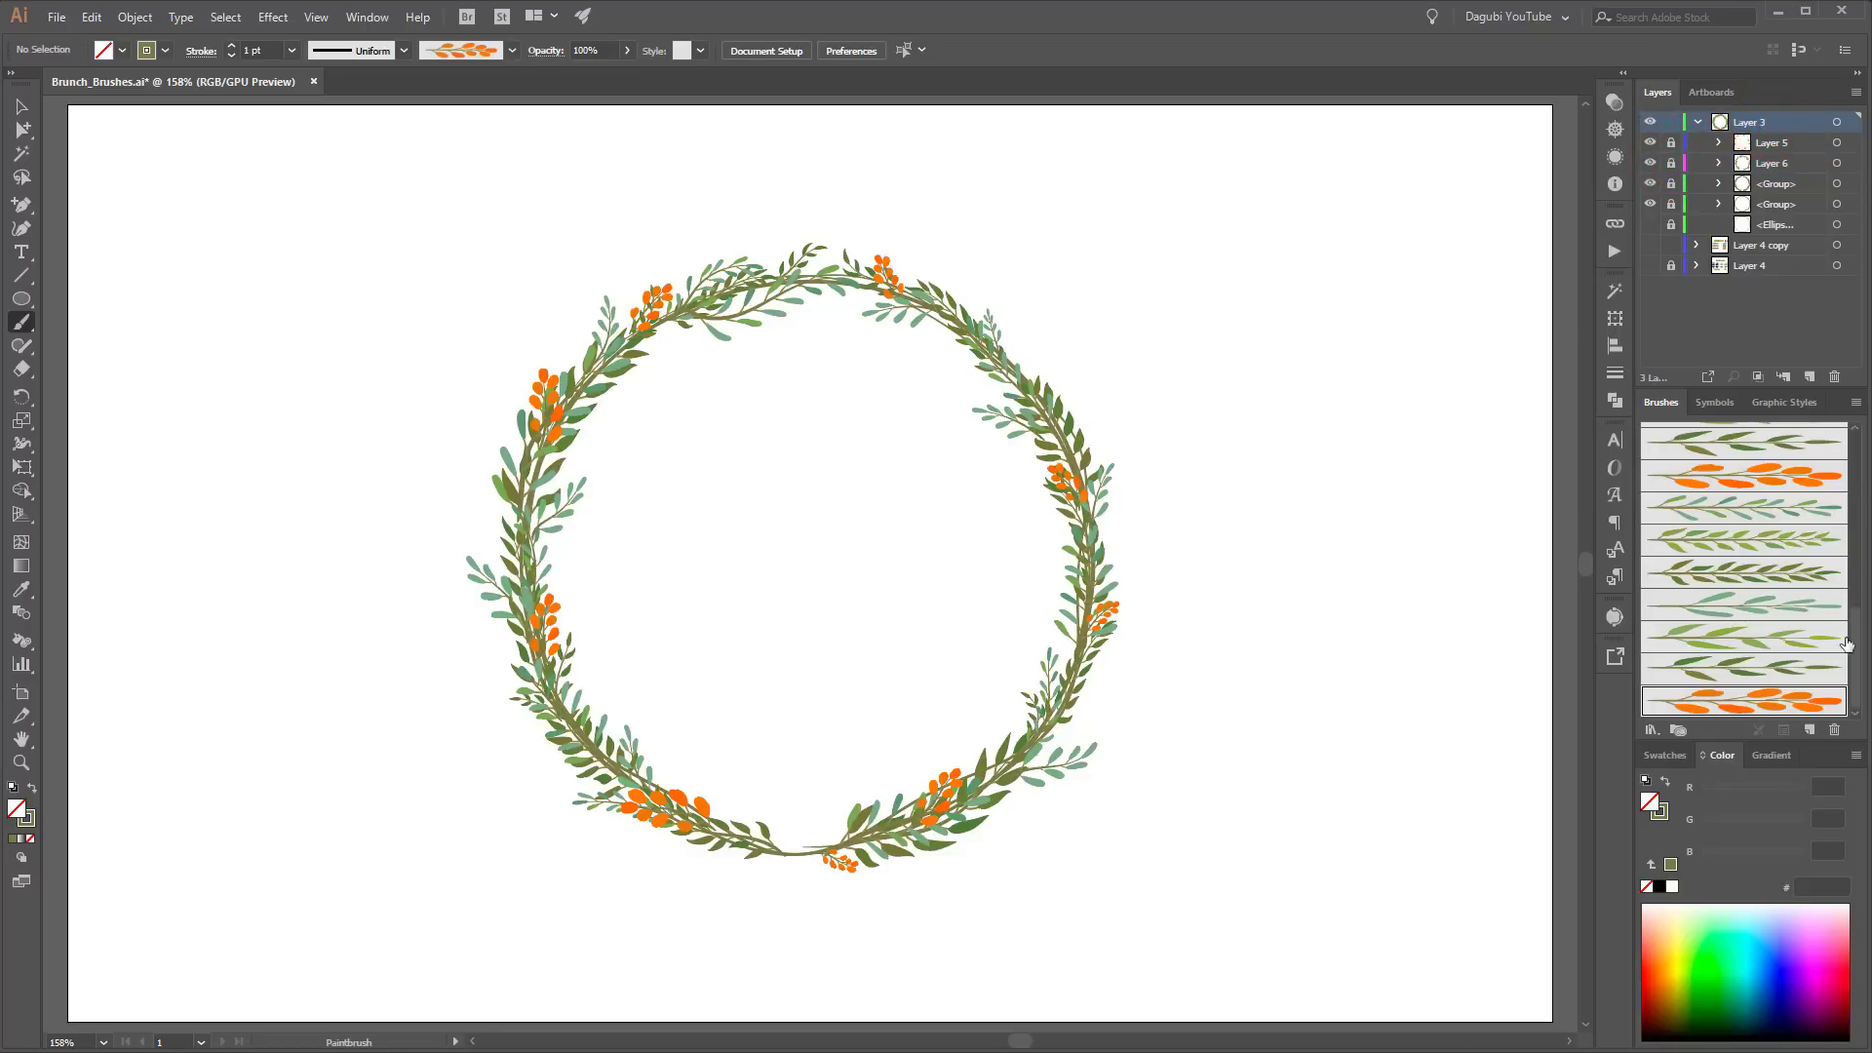
{"action": "left_click_drag", "start_coordinate": [1846, 643], "coordinate": [1849, 615]}
{"action": "left_click", "coordinate": [1780, 571]}
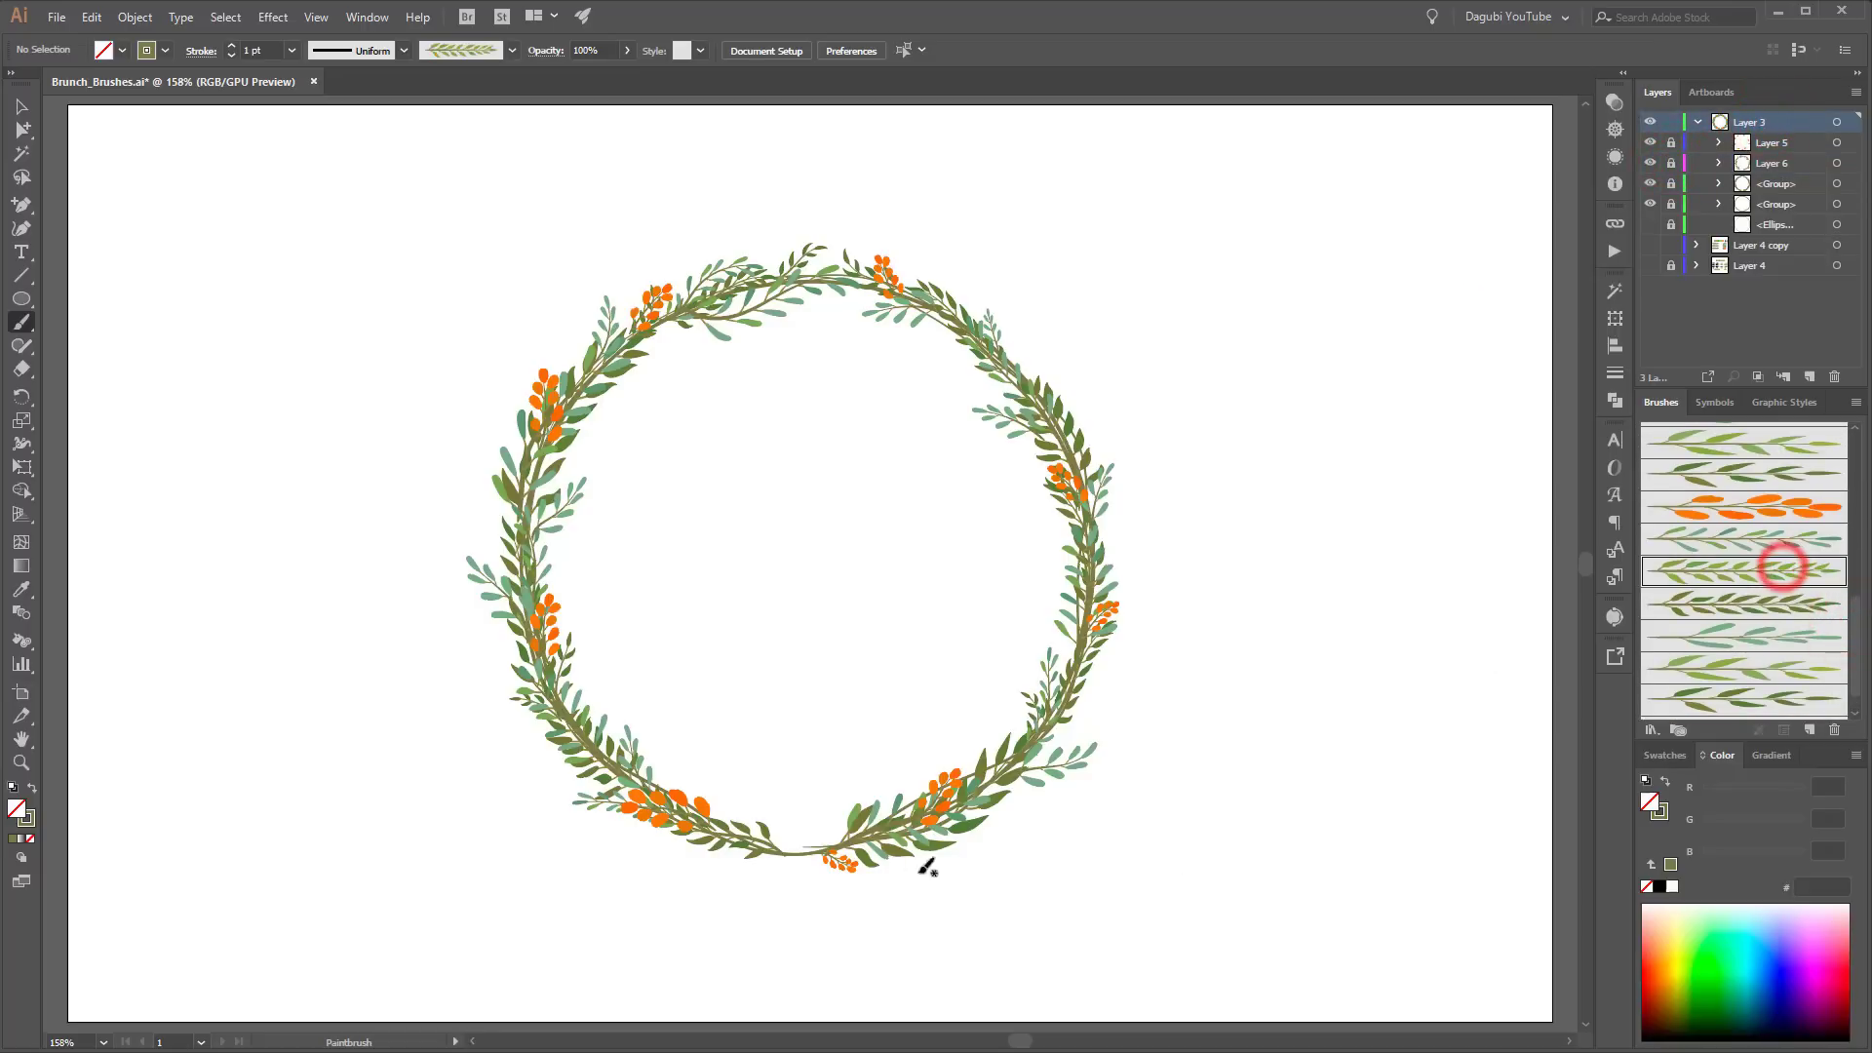
{"action": "mouse_move", "coordinate": [1258, 844]}
{"action": "left_mouse_down"}
{"action": "mouse_move", "coordinate": [1284, 759]}
{"action": "mouse_move", "coordinate": [1311, 827]}
{"action": "left_mouse_up"}
{"action": "key", "text": "Delete"}
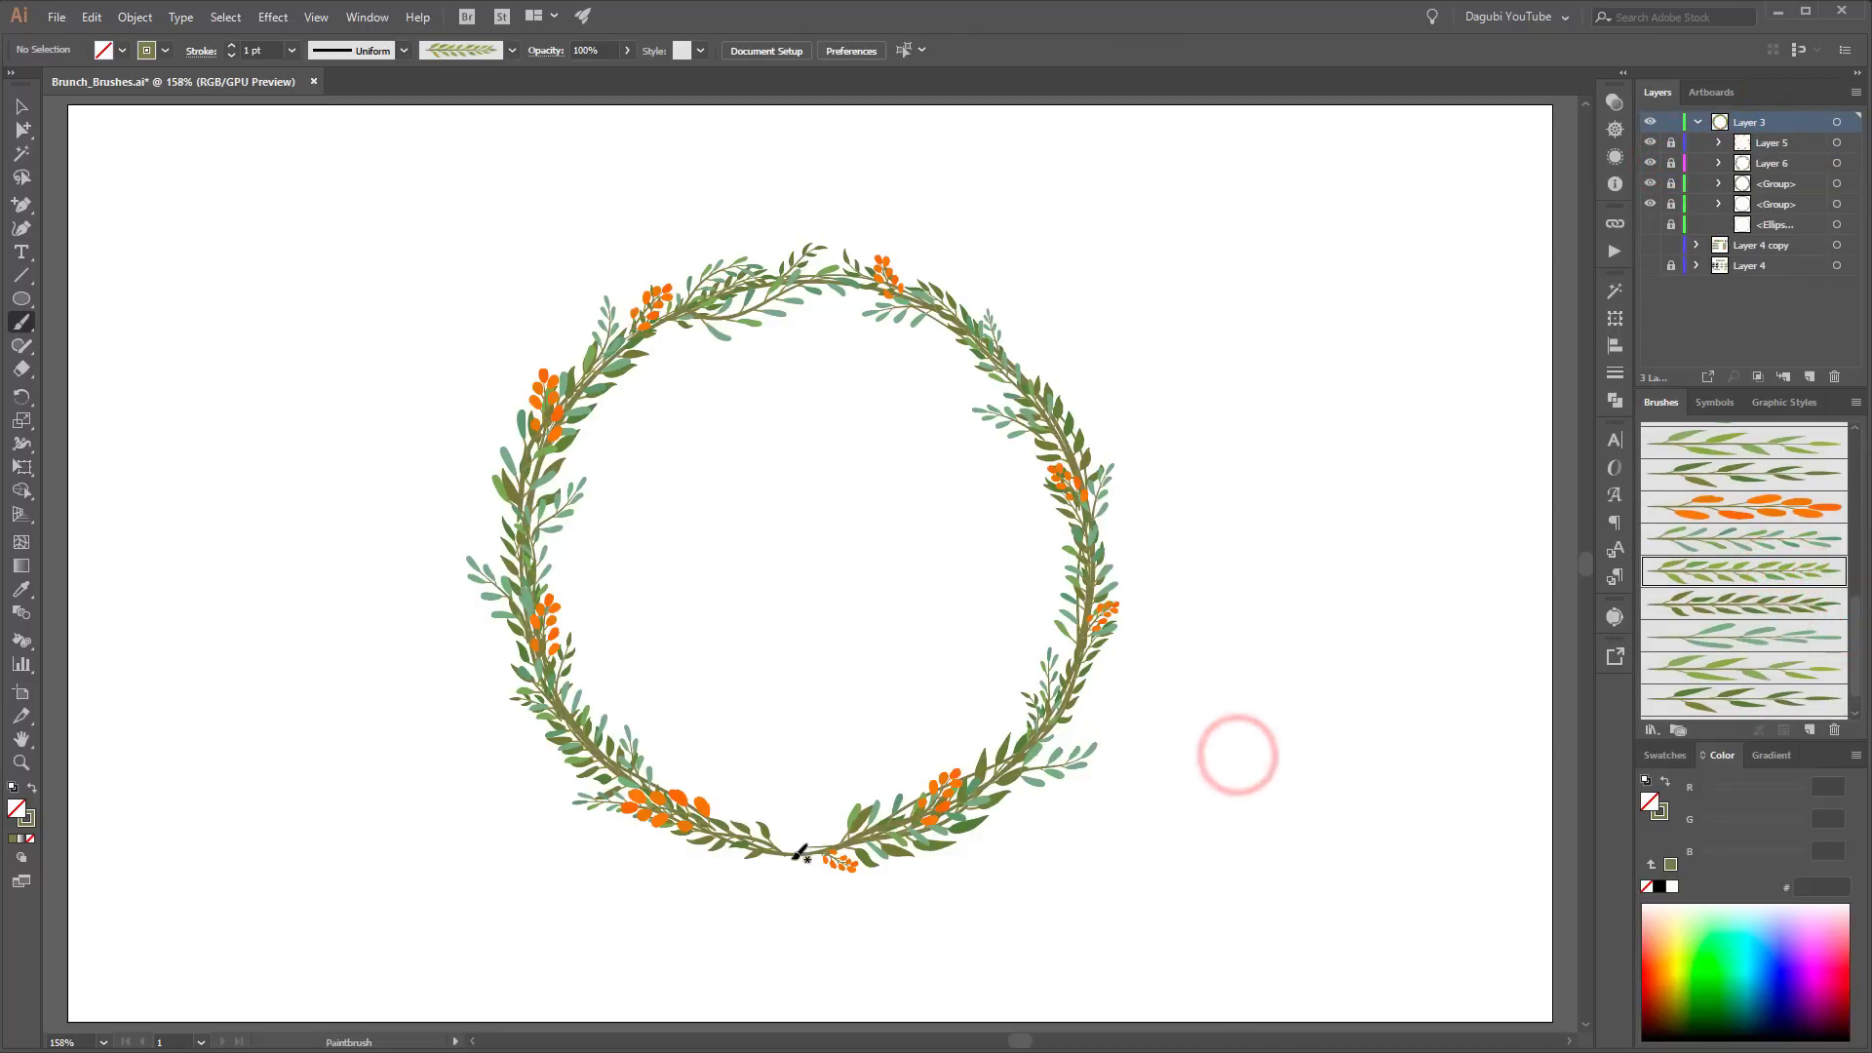
Step: Paint dense light-green branches reaching inside and outside the wreath along its bottom, both sides and top
{"action": "mouse_move", "coordinate": [792, 851]}
{"action": "left_mouse_down"}
{"action": "mouse_move", "coordinate": [868, 885]}
{"action": "mouse_move", "coordinate": [704, 878]}
{"action": "left_mouse_up"}
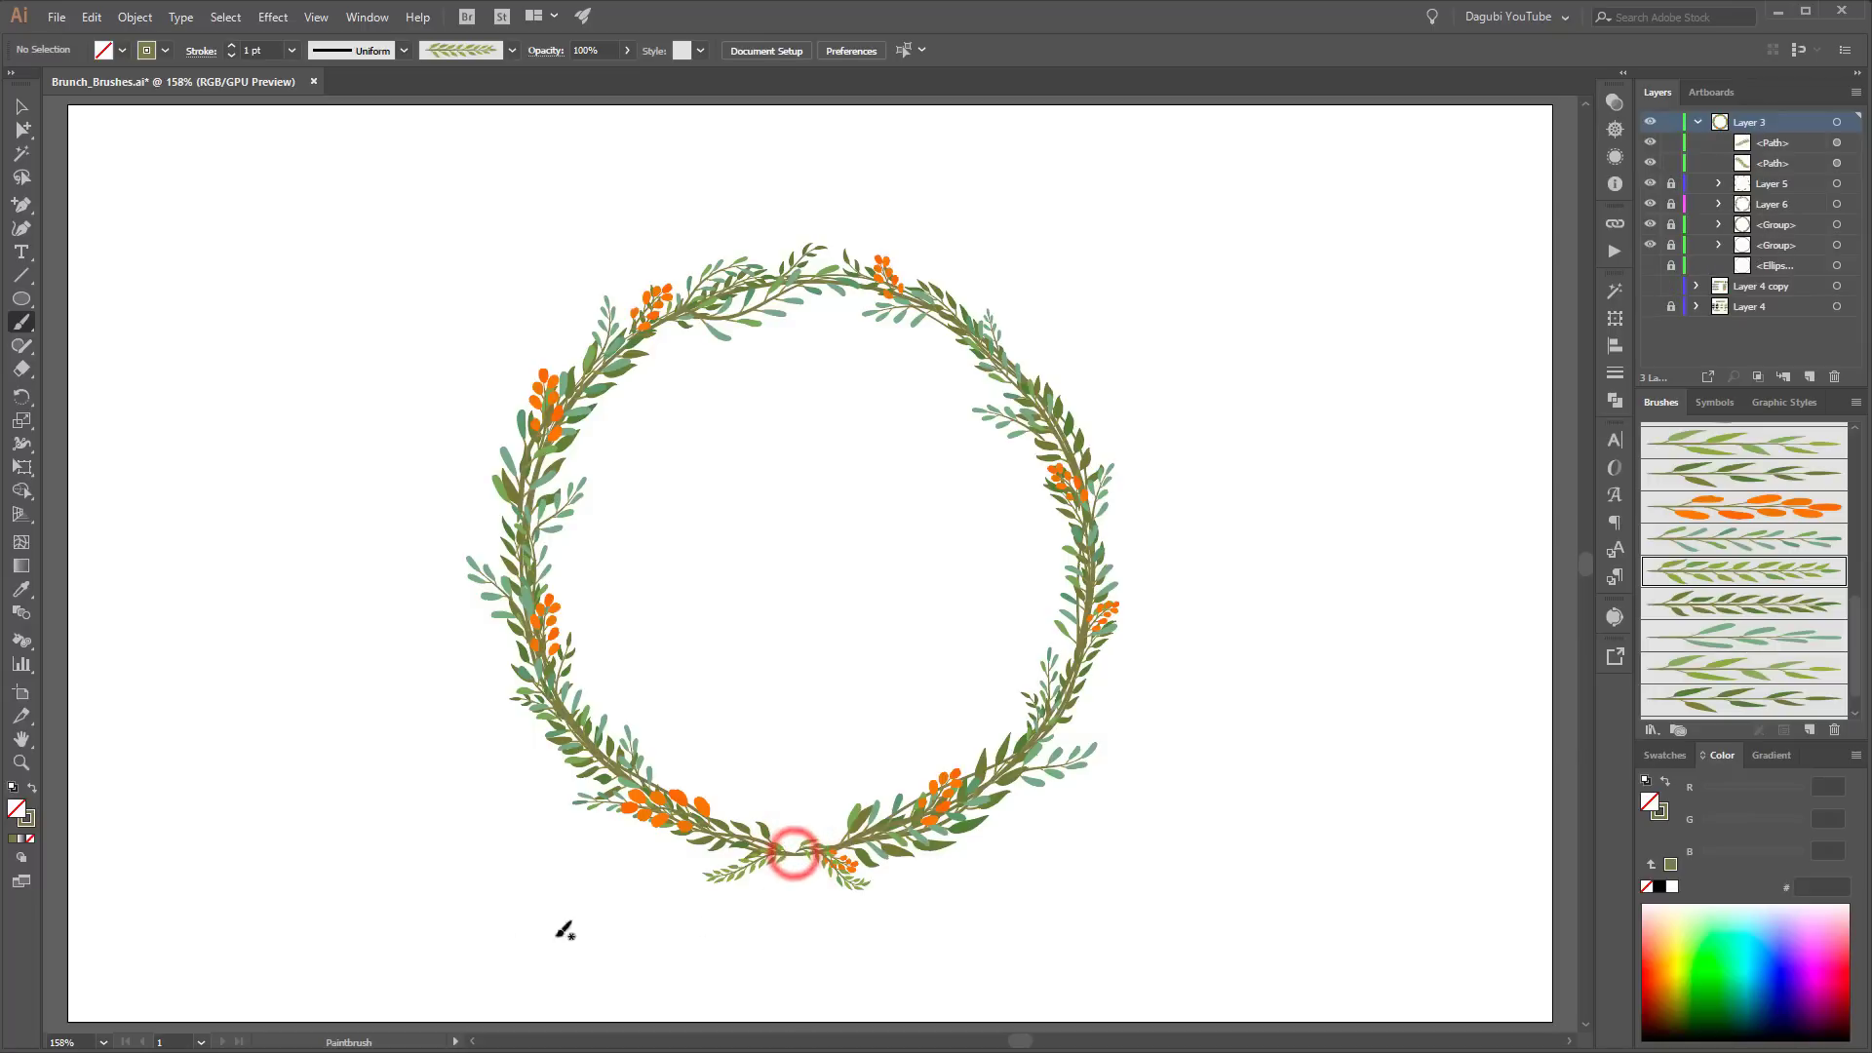
{"action": "mouse_move", "coordinate": [1004, 743]}
{"action": "left_mouse_down"}
{"action": "mouse_move", "coordinate": [1125, 675]}
{"action": "mouse_move", "coordinate": [1035, 567]}
{"action": "mouse_move", "coordinate": [1123, 532]}
{"action": "mouse_move", "coordinate": [1133, 458]}
{"action": "mouse_move", "coordinate": [942, 348]}
{"action": "mouse_move", "coordinate": [952, 314]}
{"action": "mouse_move", "coordinate": [882, 233]}
{"action": "left_mouse_up"}
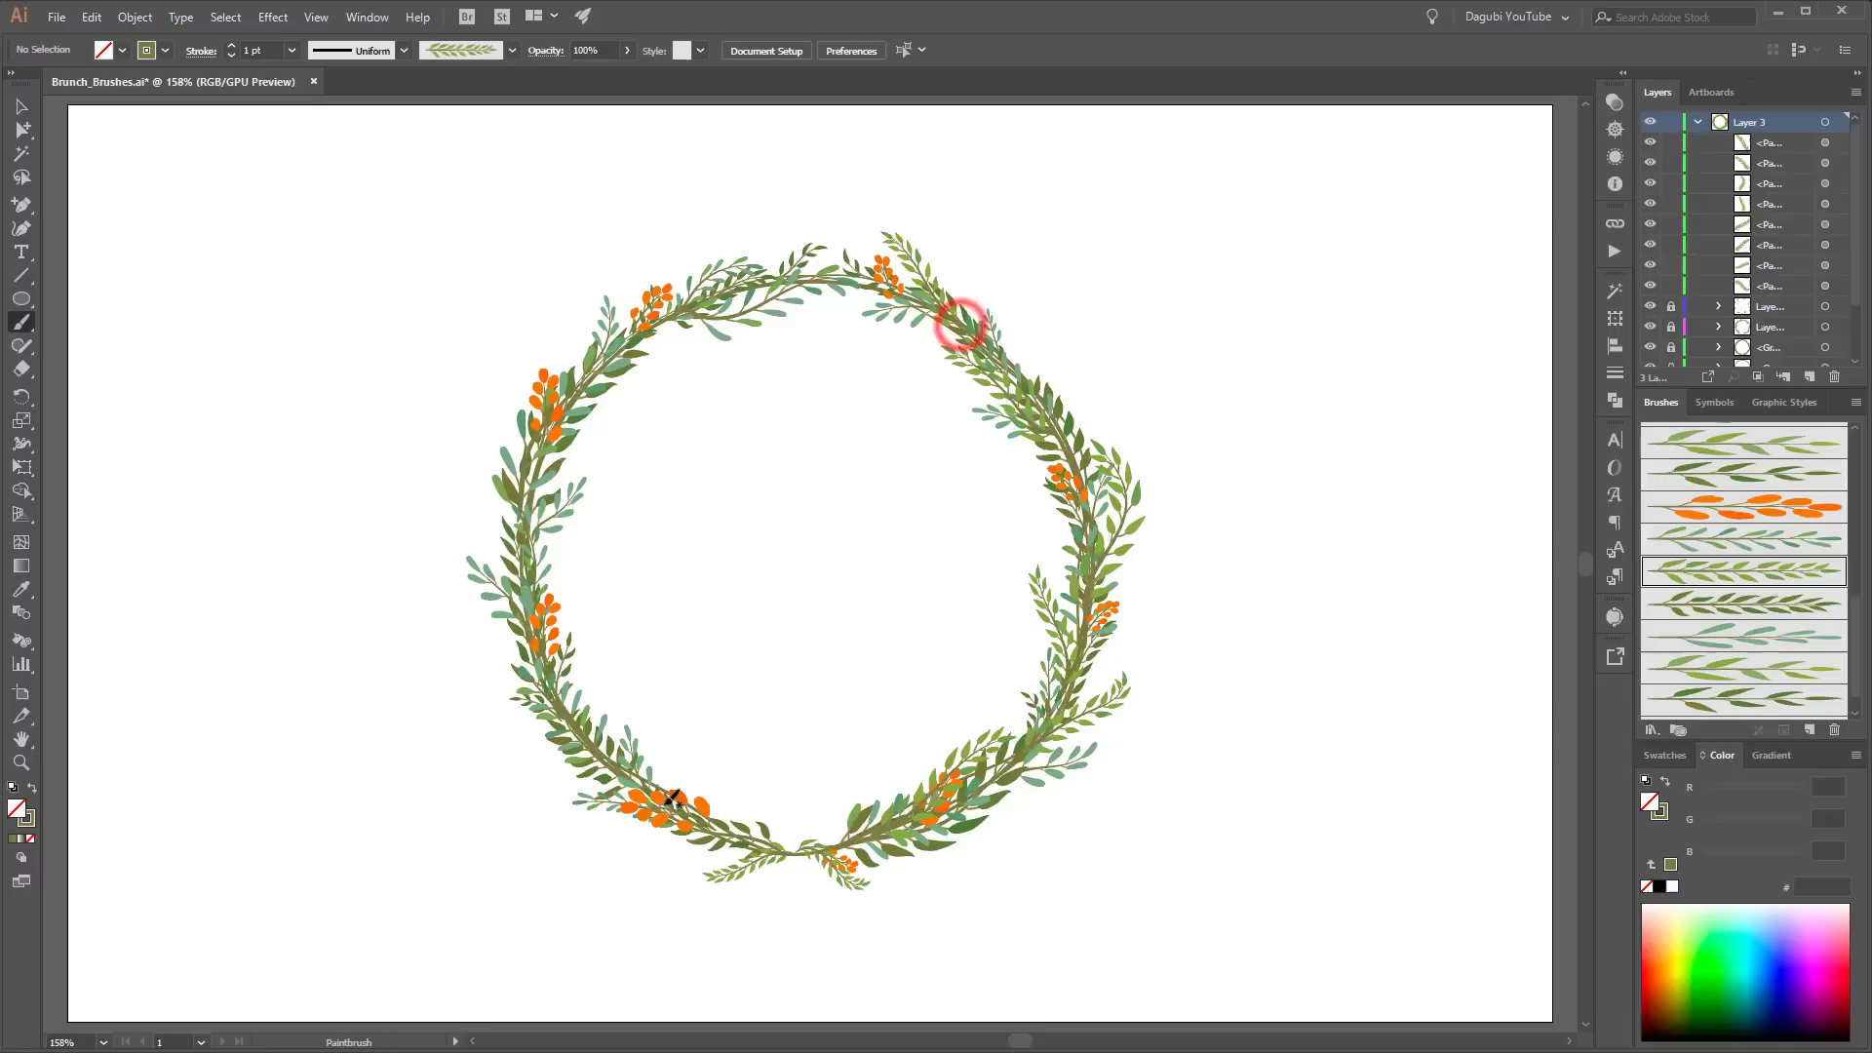
{"action": "left_click_drag", "start_coordinate": [762, 840], "coordinate": [733, 823]}
{"action": "mouse_move", "coordinate": [597, 746]}
{"action": "left_mouse_down"}
{"action": "mouse_move", "coordinate": [552, 734]}
{"action": "mouse_move", "coordinate": [453, 630]}
{"action": "mouse_move", "coordinate": [543, 652]}
{"action": "mouse_move", "coordinate": [546, 685]}
{"action": "mouse_move", "coordinate": [508, 543]}
{"action": "mouse_move", "coordinate": [506, 428]}
{"action": "mouse_move", "coordinate": [534, 504]}
{"action": "mouse_move", "coordinate": [594, 297]}
{"action": "left_mouse_up"}
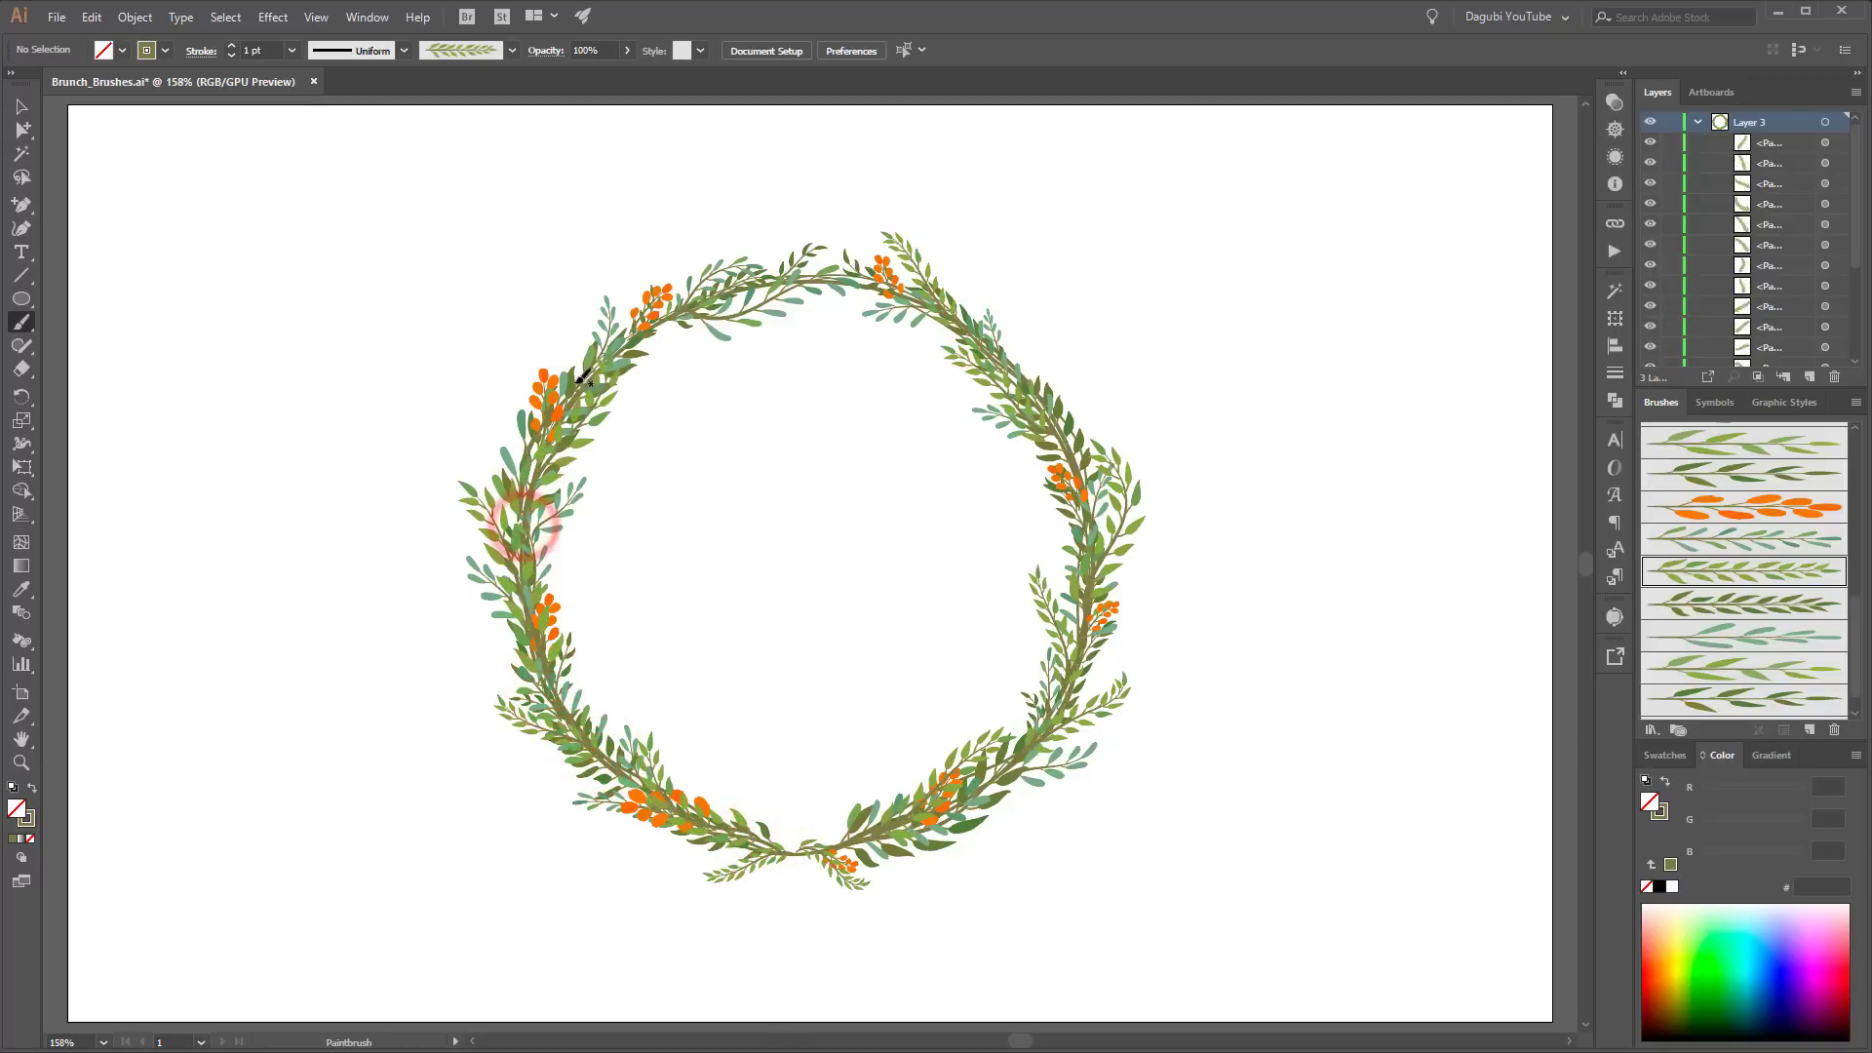
{"action": "left_click_drag", "start_coordinate": [574, 383], "coordinate": [665, 265]}
{"action": "mouse_move", "coordinate": [638, 327]}
{"action": "left_mouse_down"}
{"action": "mouse_move", "coordinate": [755, 264]}
{"action": "mouse_move", "coordinate": [791, 221]}
{"action": "left_mouse_up"}
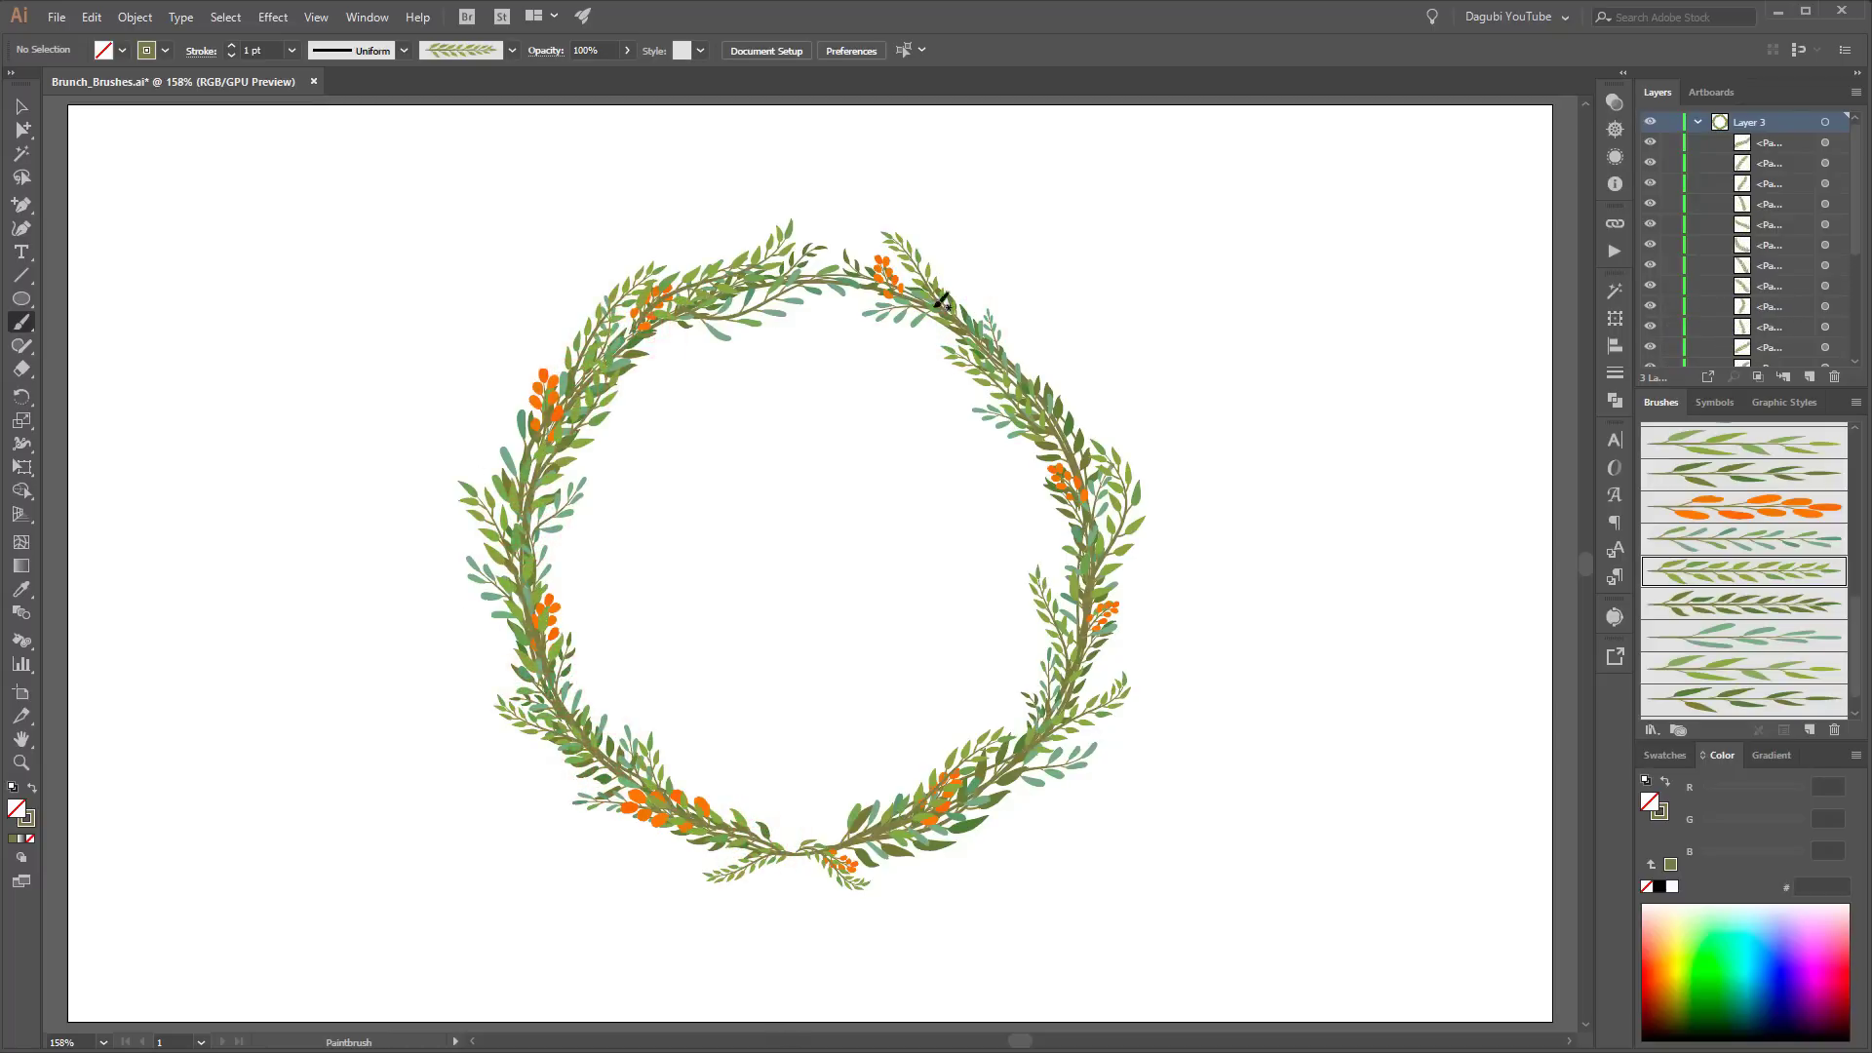
Step: Choose the sparse light-green branch brush and paint short sprigs from the wreath's top down the right side, across the bottom and up the lower left
{"action": "left_click_drag", "start_coordinate": [1855, 643], "coordinate": [1855, 662]}
{"action": "left_click", "coordinate": [1816, 636]}
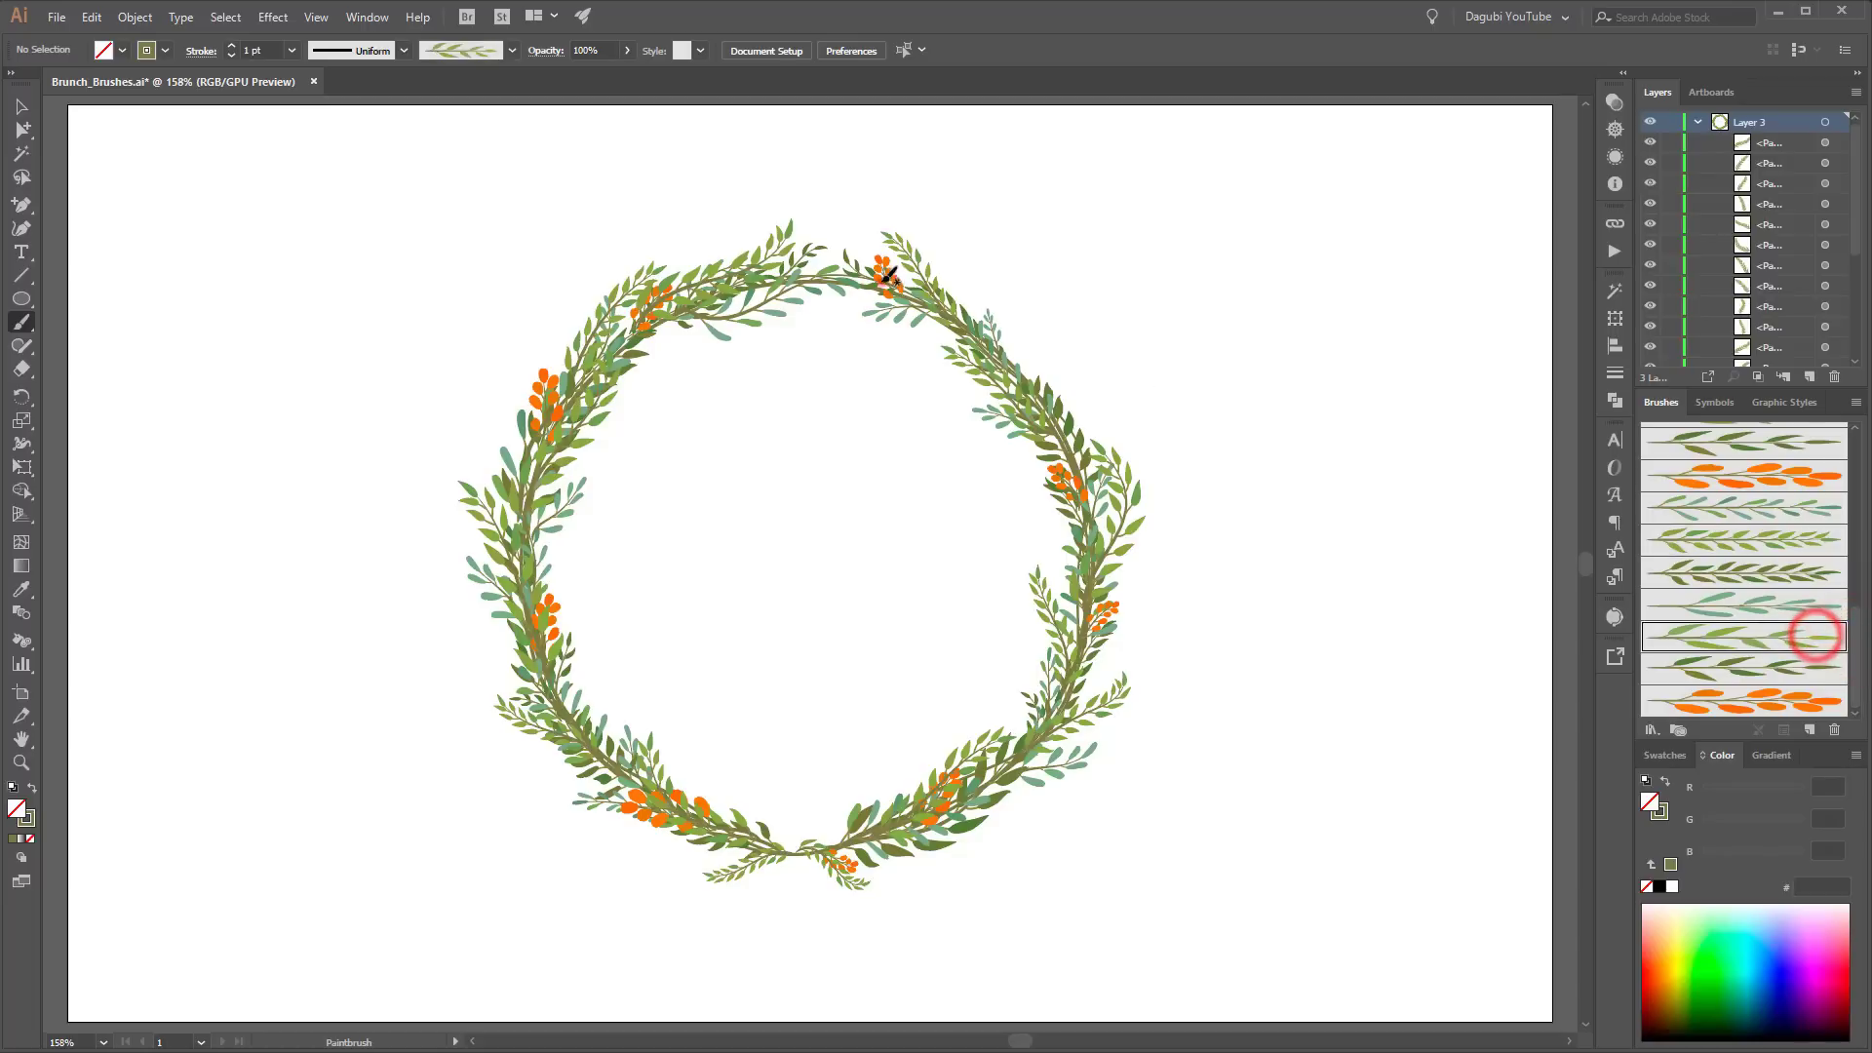
{"action": "left_click_drag", "start_coordinate": [882, 281], "coordinate": [824, 213]}
{"action": "left_click_drag", "start_coordinate": [1023, 381], "coordinate": [1034, 334]}
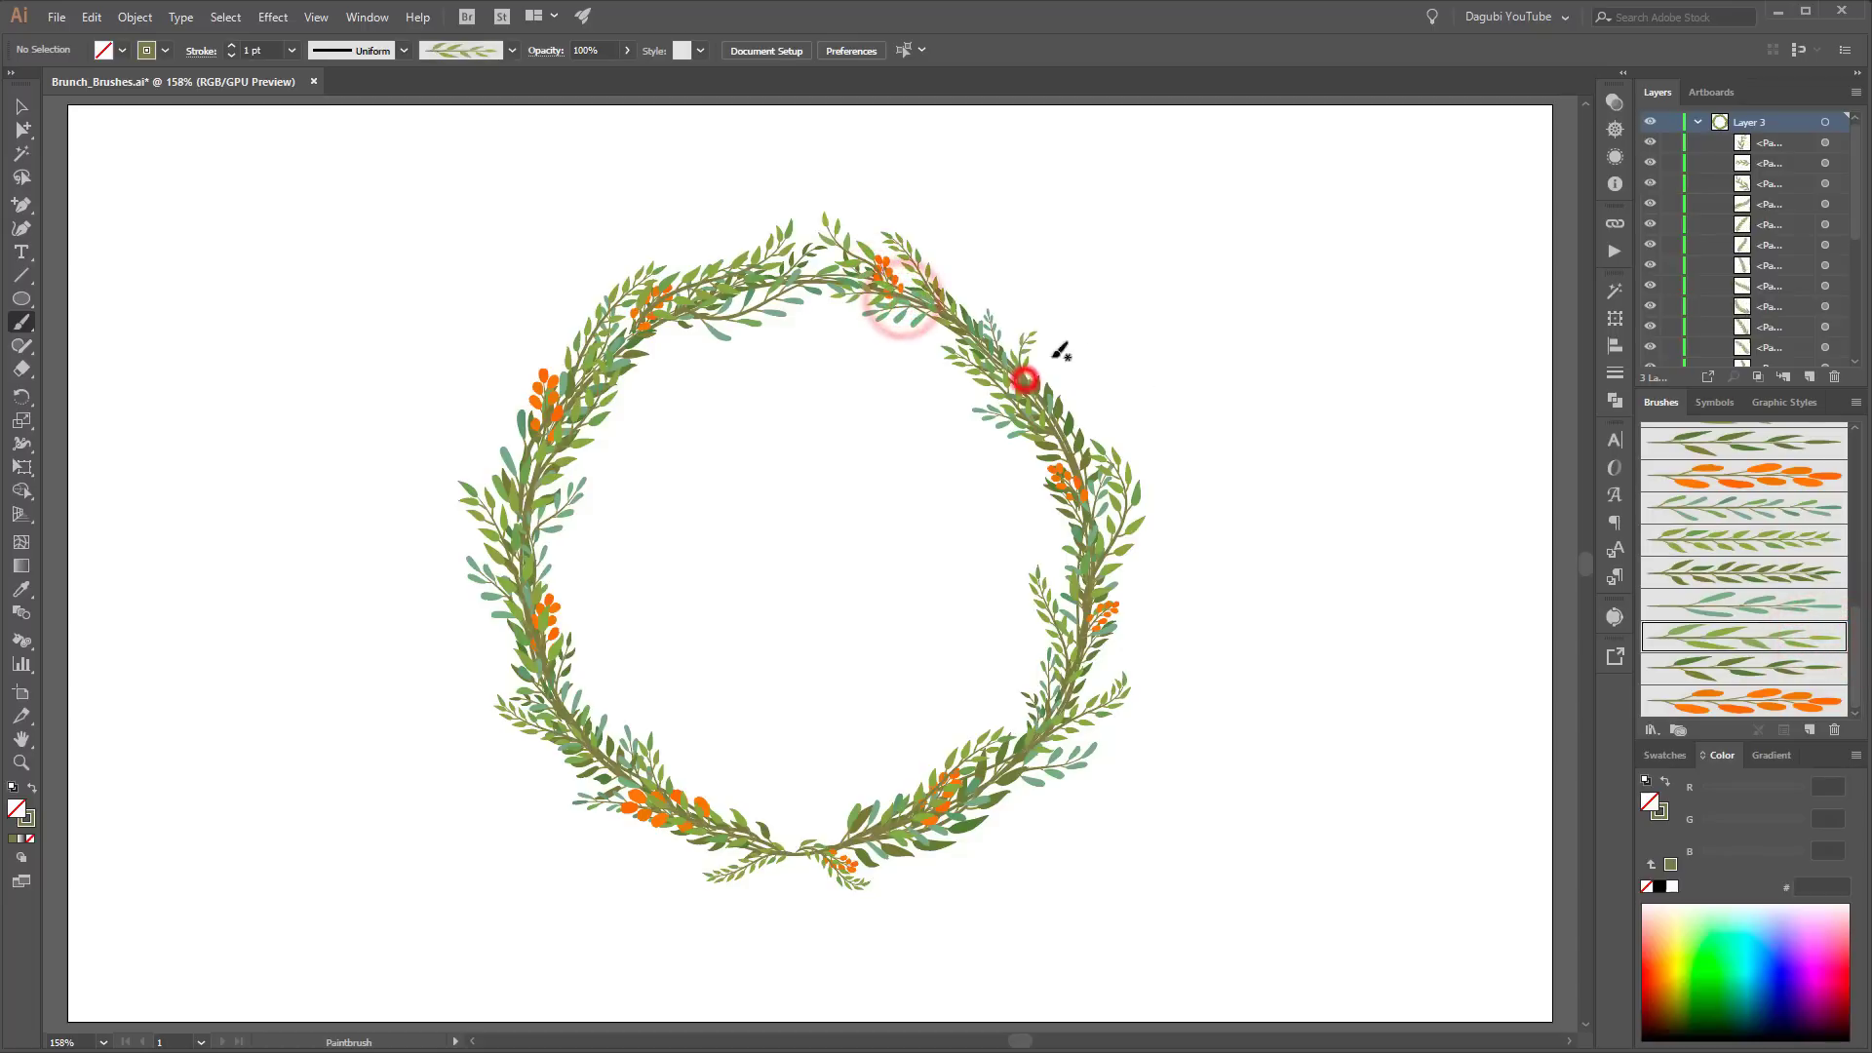
{"action": "left_click_drag", "start_coordinate": [1056, 425], "coordinate": [1064, 364]}
{"action": "left_click_drag", "start_coordinate": [1091, 613], "coordinate": [1148, 565]}
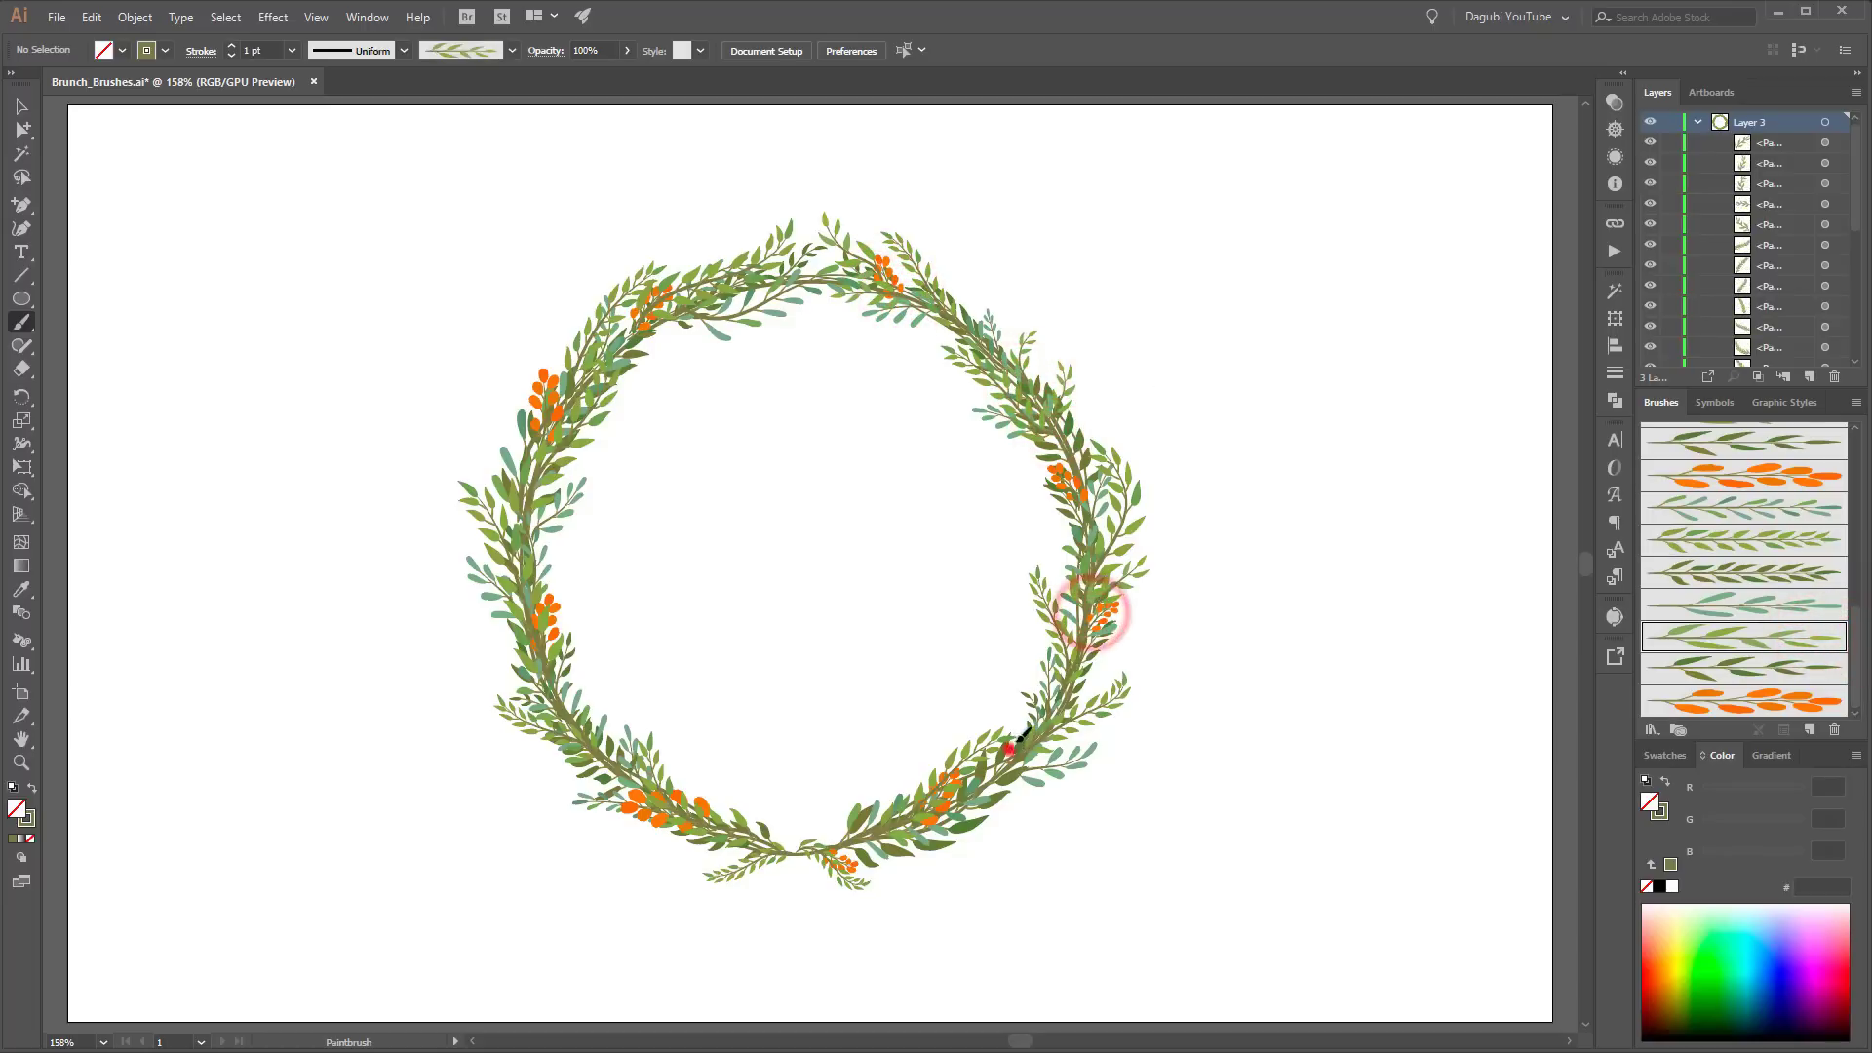
{"action": "left_click_drag", "start_coordinate": [1010, 748], "coordinate": [1014, 648]}
{"action": "mouse_move", "coordinate": [932, 830]}
{"action": "left_mouse_down"}
{"action": "mouse_move", "coordinate": [999, 825]}
{"action": "mouse_move", "coordinate": [933, 865]}
{"action": "mouse_move", "coordinate": [888, 843]}
{"action": "mouse_move", "coordinate": [936, 879]}
{"action": "left_mouse_up"}
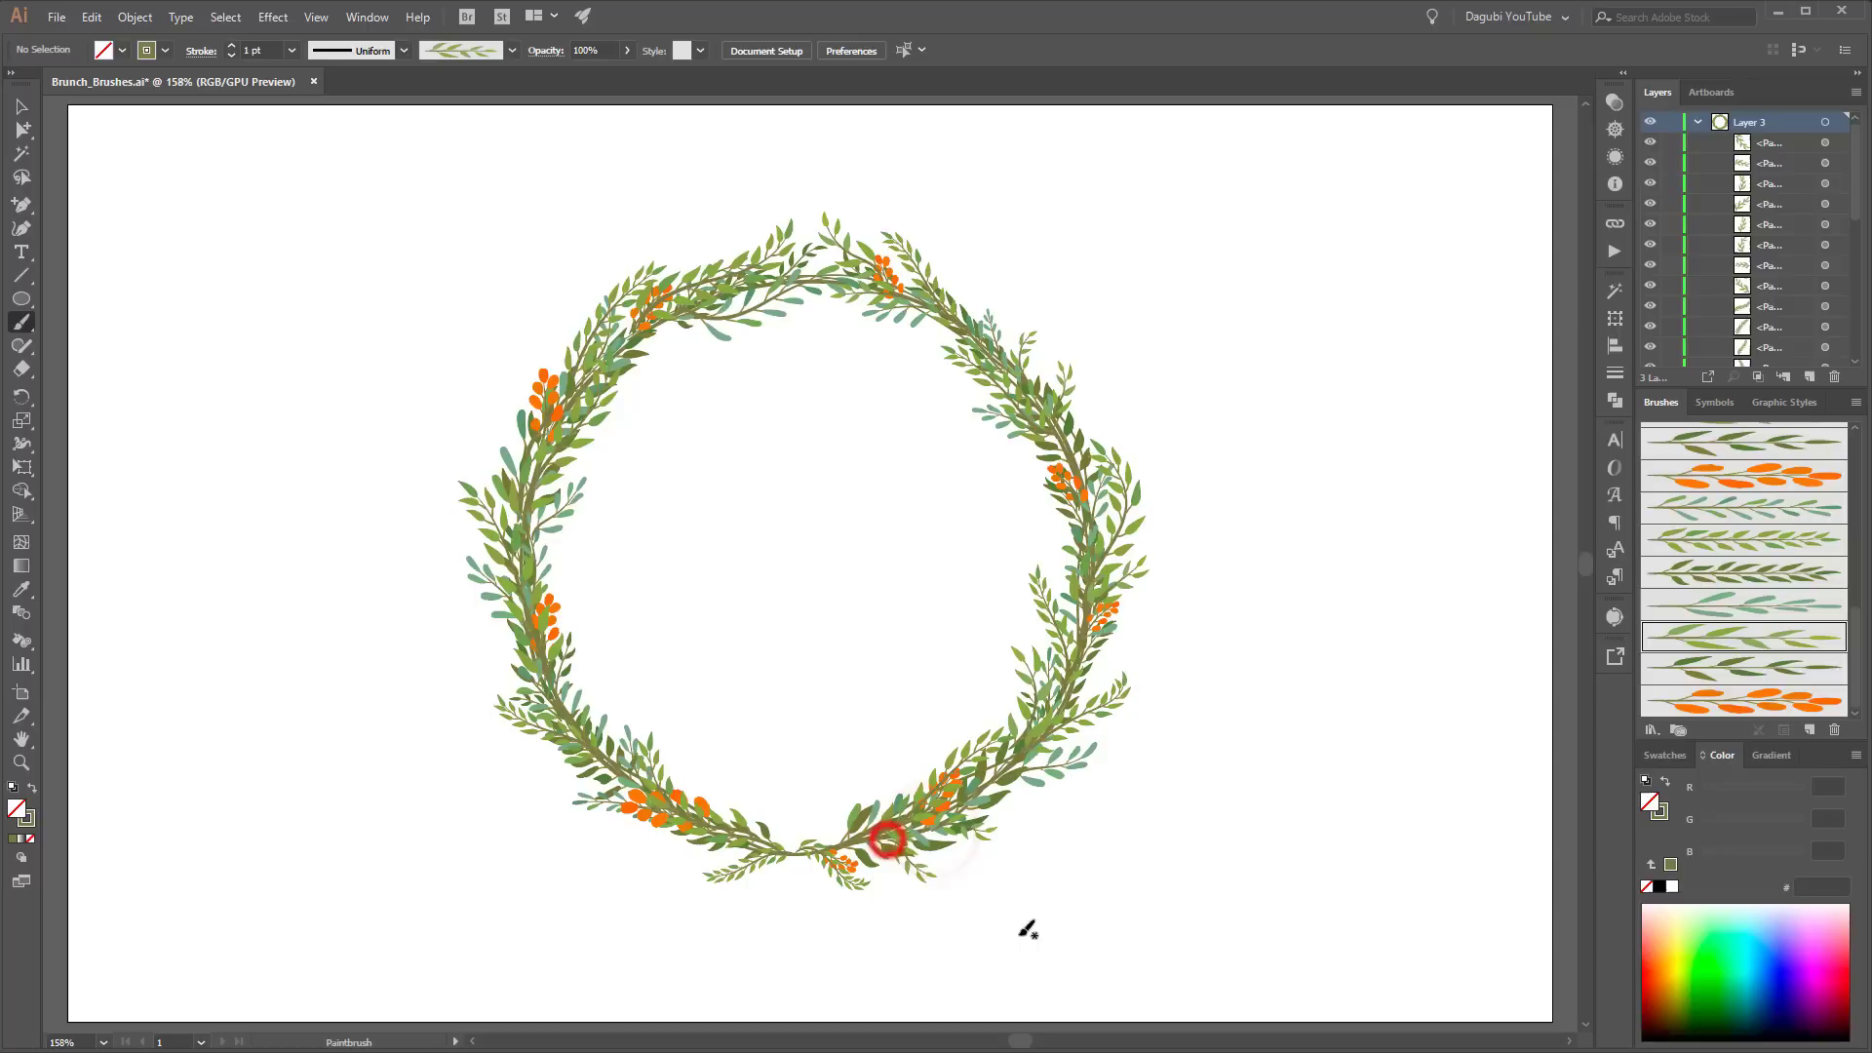
{"action": "mouse_move", "coordinate": [767, 848]}
{"action": "left_mouse_down"}
{"action": "mouse_move", "coordinate": [768, 807]}
{"action": "mouse_move", "coordinate": [883, 791]}
{"action": "mouse_move", "coordinate": [749, 796]}
{"action": "mouse_move", "coordinate": [625, 850]}
{"action": "mouse_move", "coordinate": [550, 765]}
{"action": "mouse_move", "coordinate": [585, 617]}
{"action": "left_mouse_up"}
{"action": "key", "text": "ctrl+z"}
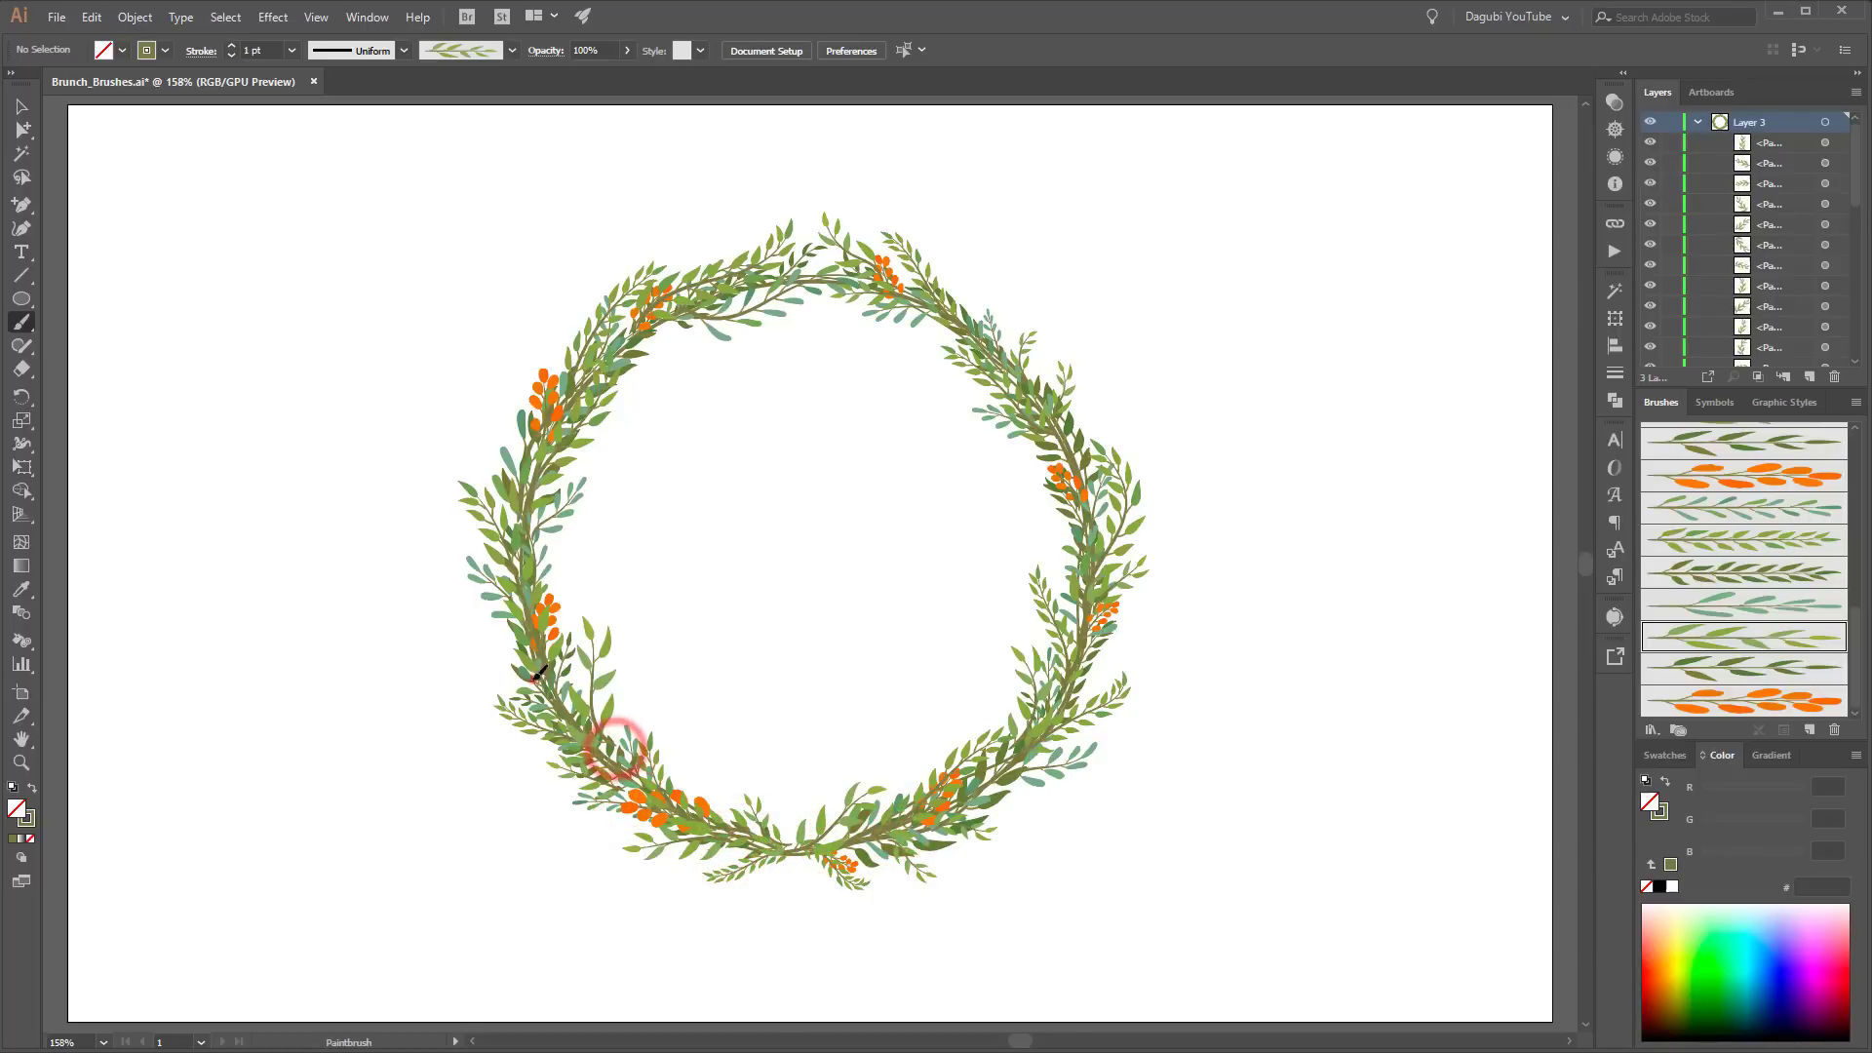
{"action": "left_click_drag", "start_coordinate": [532, 679], "coordinate": [474, 627]}
Step: Reposition the dense light-green branch on the wreath's right edge, fill in sprigs towards the upper right and clear the selection
{"action": "left_click", "coordinate": [1136, 498], "text": "ctrl"}
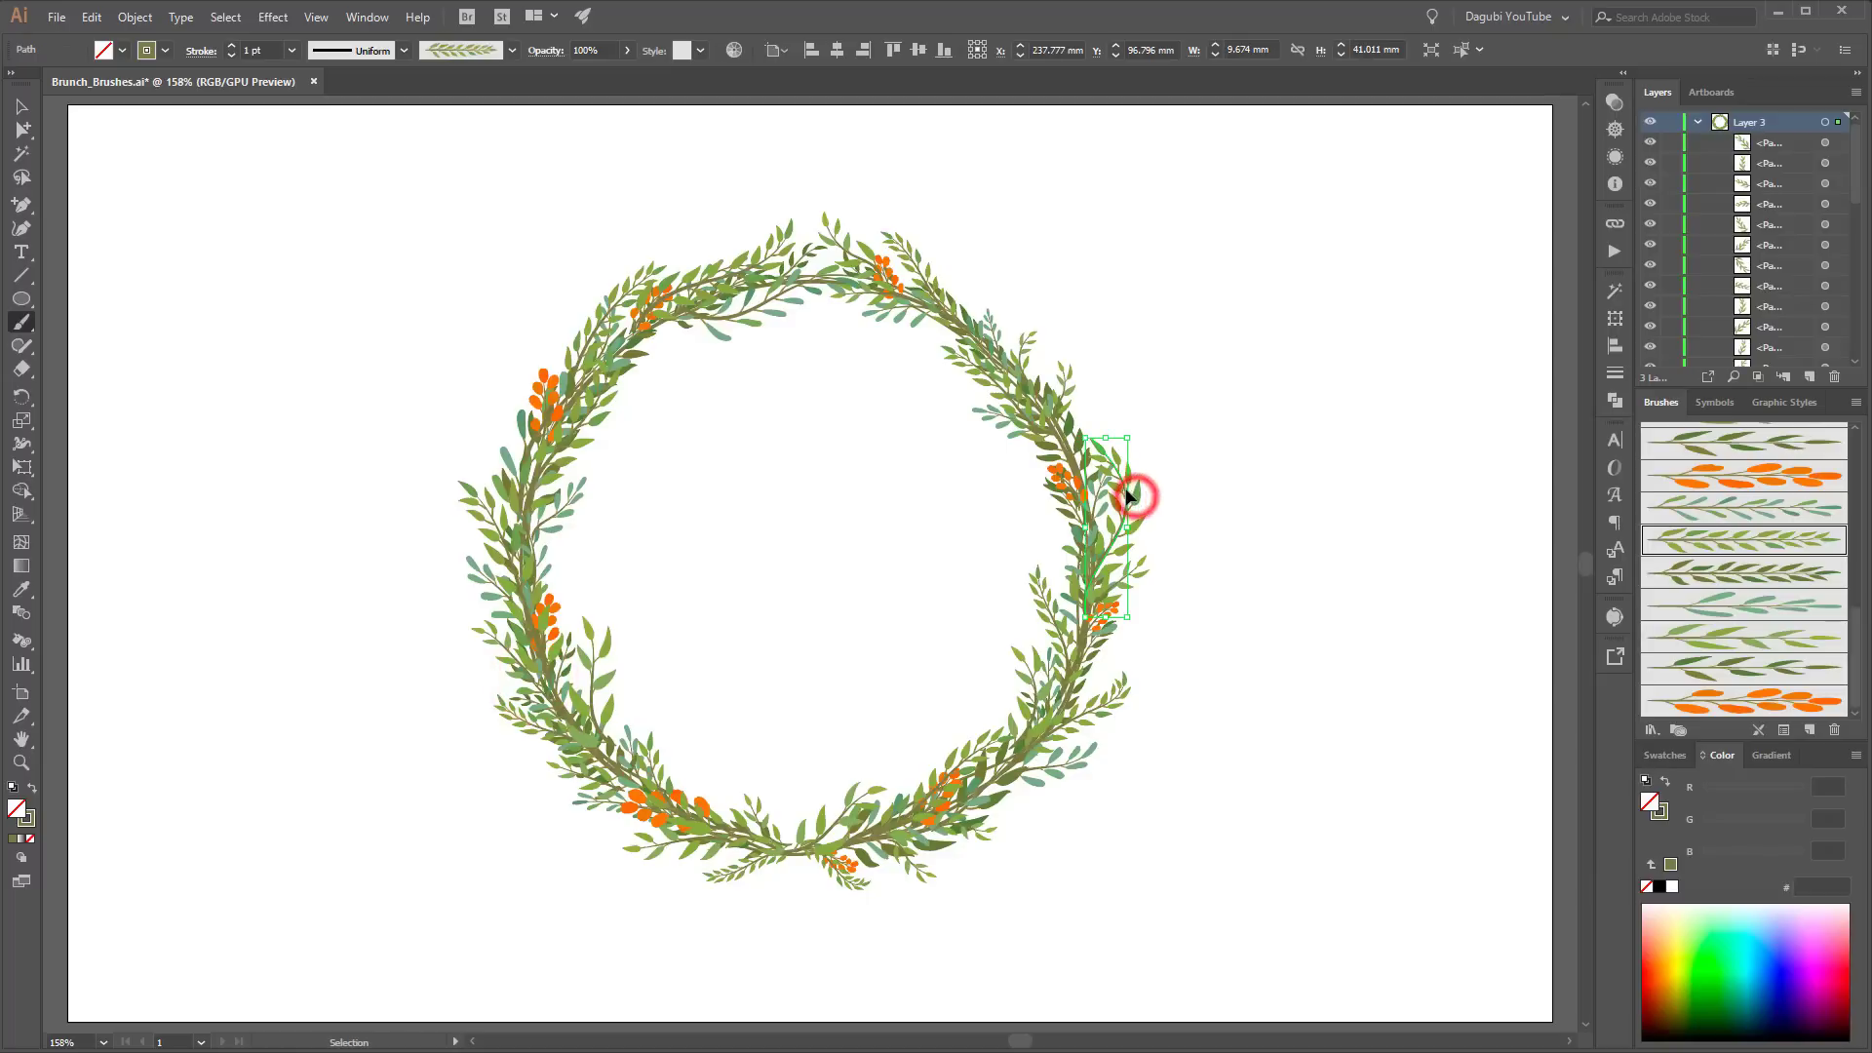
{"action": "mouse_move", "coordinate": [1128, 490]}
{"action": "left_mouse_down"}
{"action": "mouse_move", "coordinate": [1106, 380]}
{"action": "mouse_move", "coordinate": [970, 309]}
{"action": "mouse_move", "coordinate": [892, 333]}
{"action": "left_mouse_up"}
{"action": "left_click", "coordinate": [1237, 469], "text": "ctrl"}
Step: Choose the sparse light-green branch brush again and paint more sprigs at the wreath's top, left side, bottom and upper right
{"action": "left_click", "coordinate": [1812, 638]}
{"action": "left_click_drag", "start_coordinate": [855, 270], "coordinate": [820, 251]}
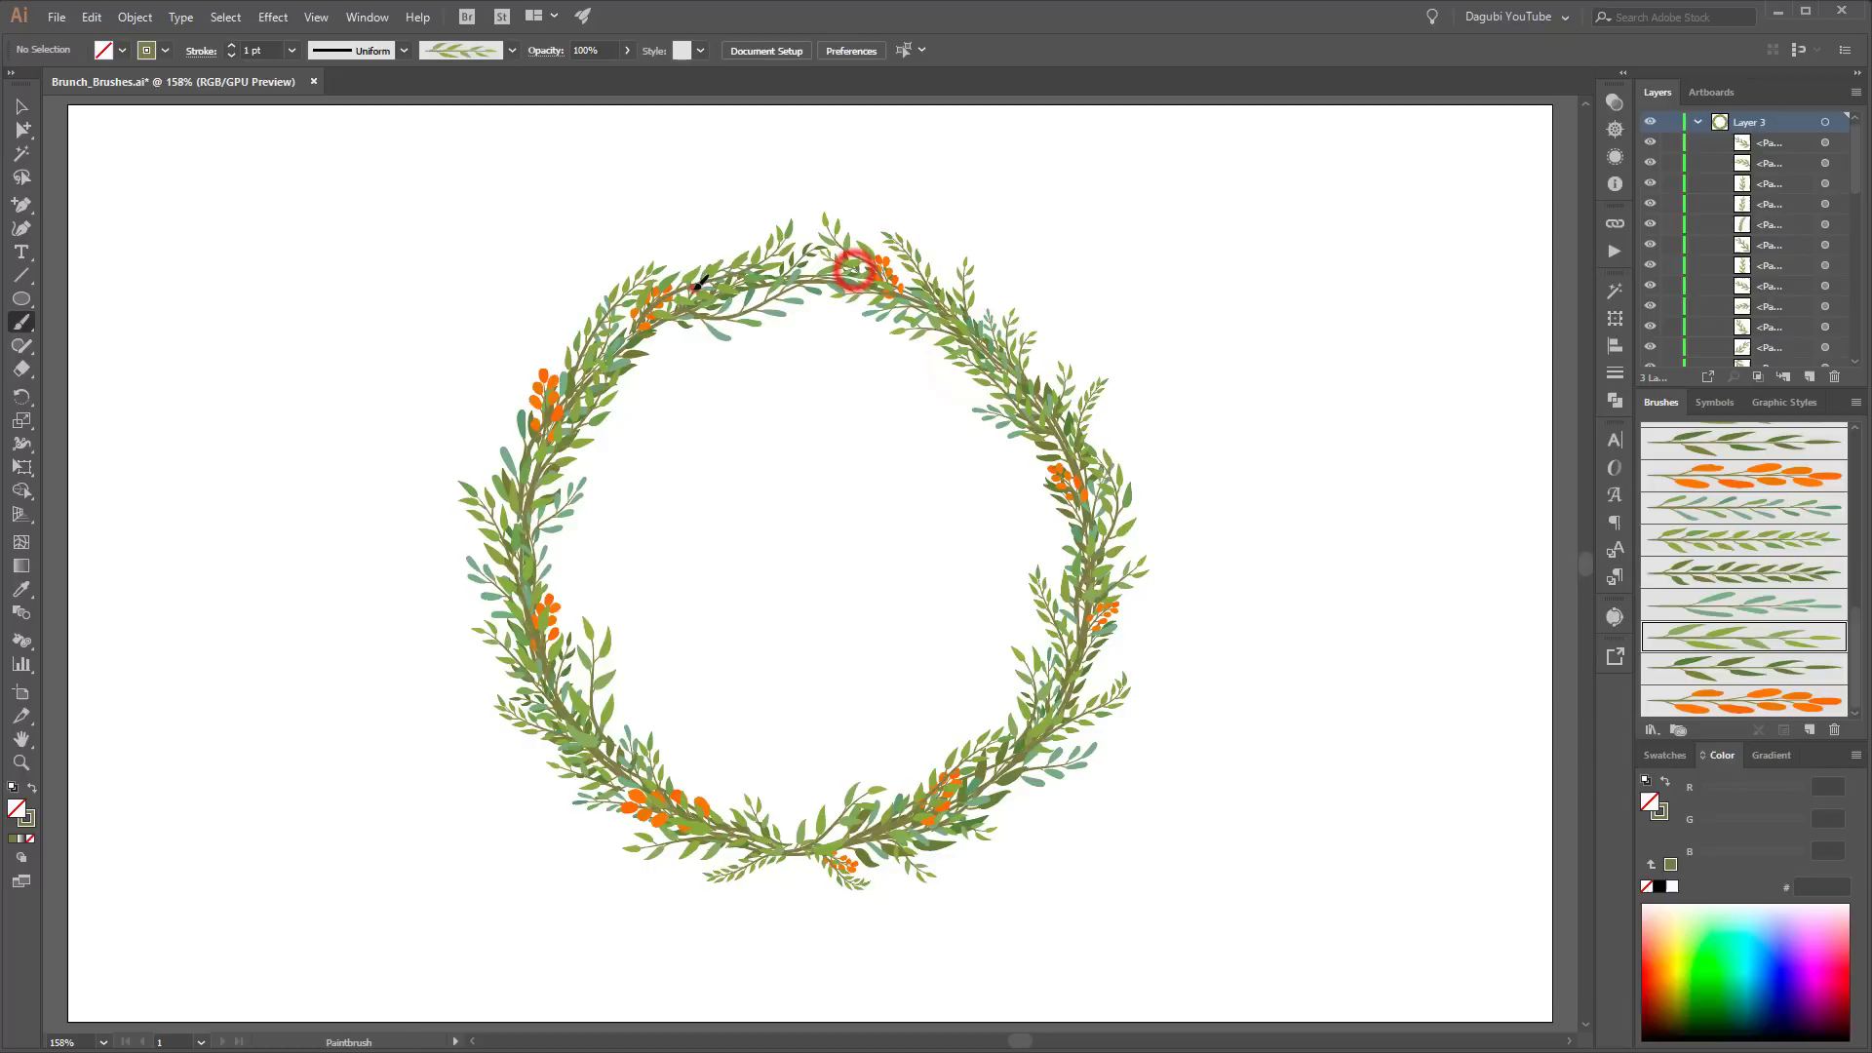
{"action": "left_click_drag", "start_coordinate": [694, 289], "coordinate": [719, 228]}
{"action": "left_click_drag", "start_coordinate": [558, 461], "coordinate": [668, 383]}
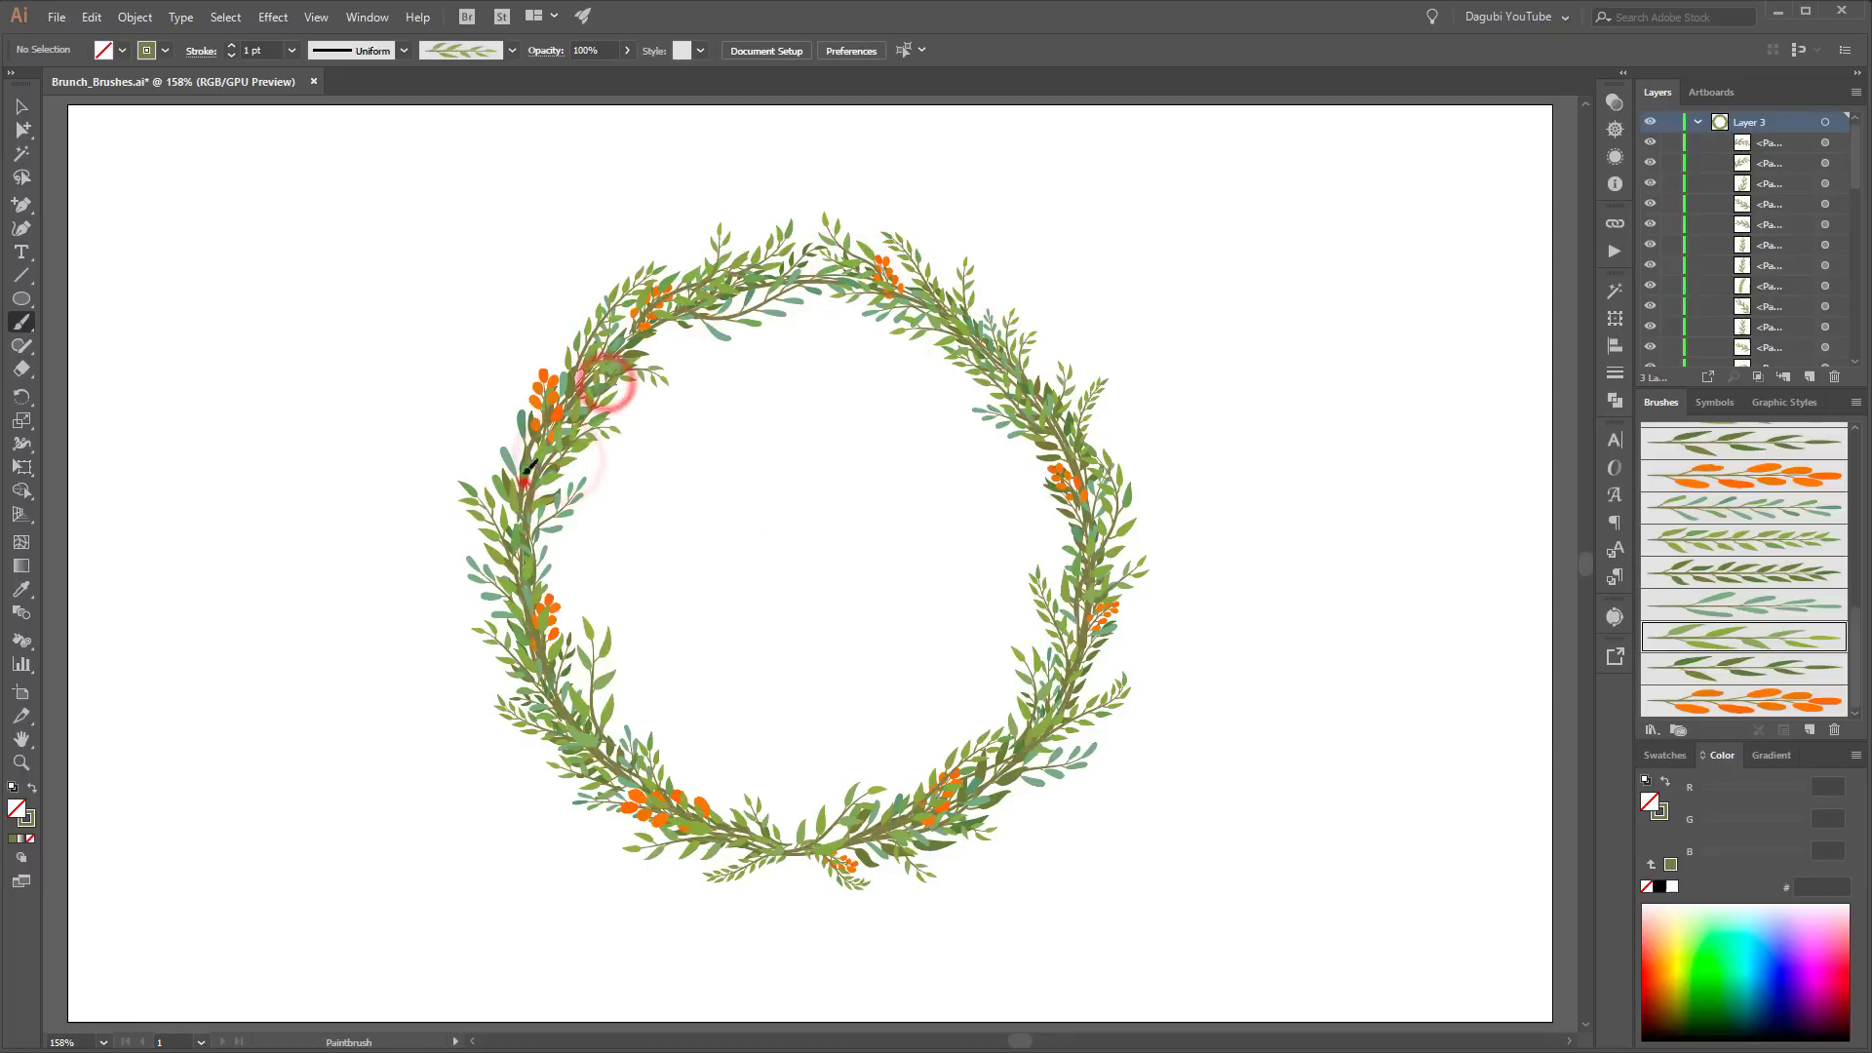
{"action": "mouse_move", "coordinate": [525, 483]}
{"action": "left_mouse_down"}
{"action": "mouse_move", "coordinate": [482, 414]}
{"action": "mouse_move", "coordinate": [569, 300]}
{"action": "mouse_move", "coordinate": [688, 231]}
{"action": "left_mouse_up"}
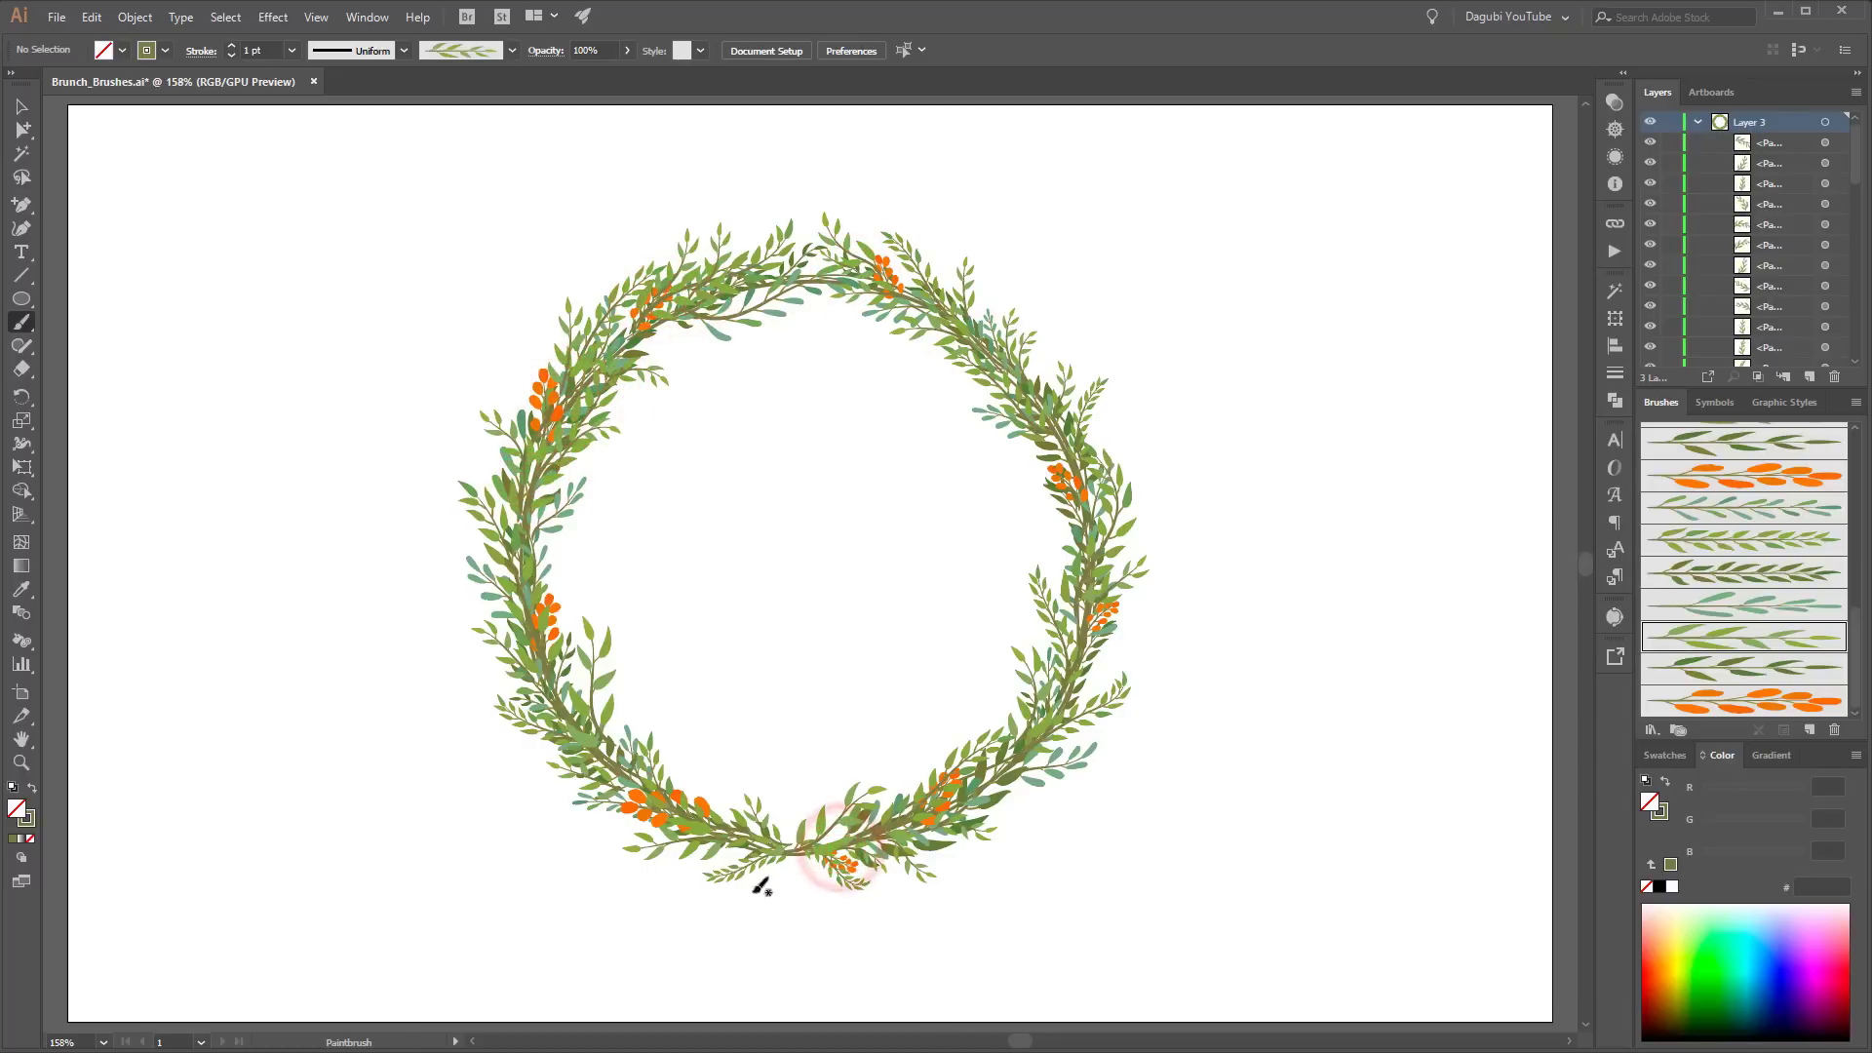
{"action": "mouse_move", "coordinate": [793, 855]}
{"action": "left_mouse_down"}
{"action": "mouse_move", "coordinate": [771, 885]}
{"action": "mouse_move", "coordinate": [648, 865]}
{"action": "left_mouse_up"}
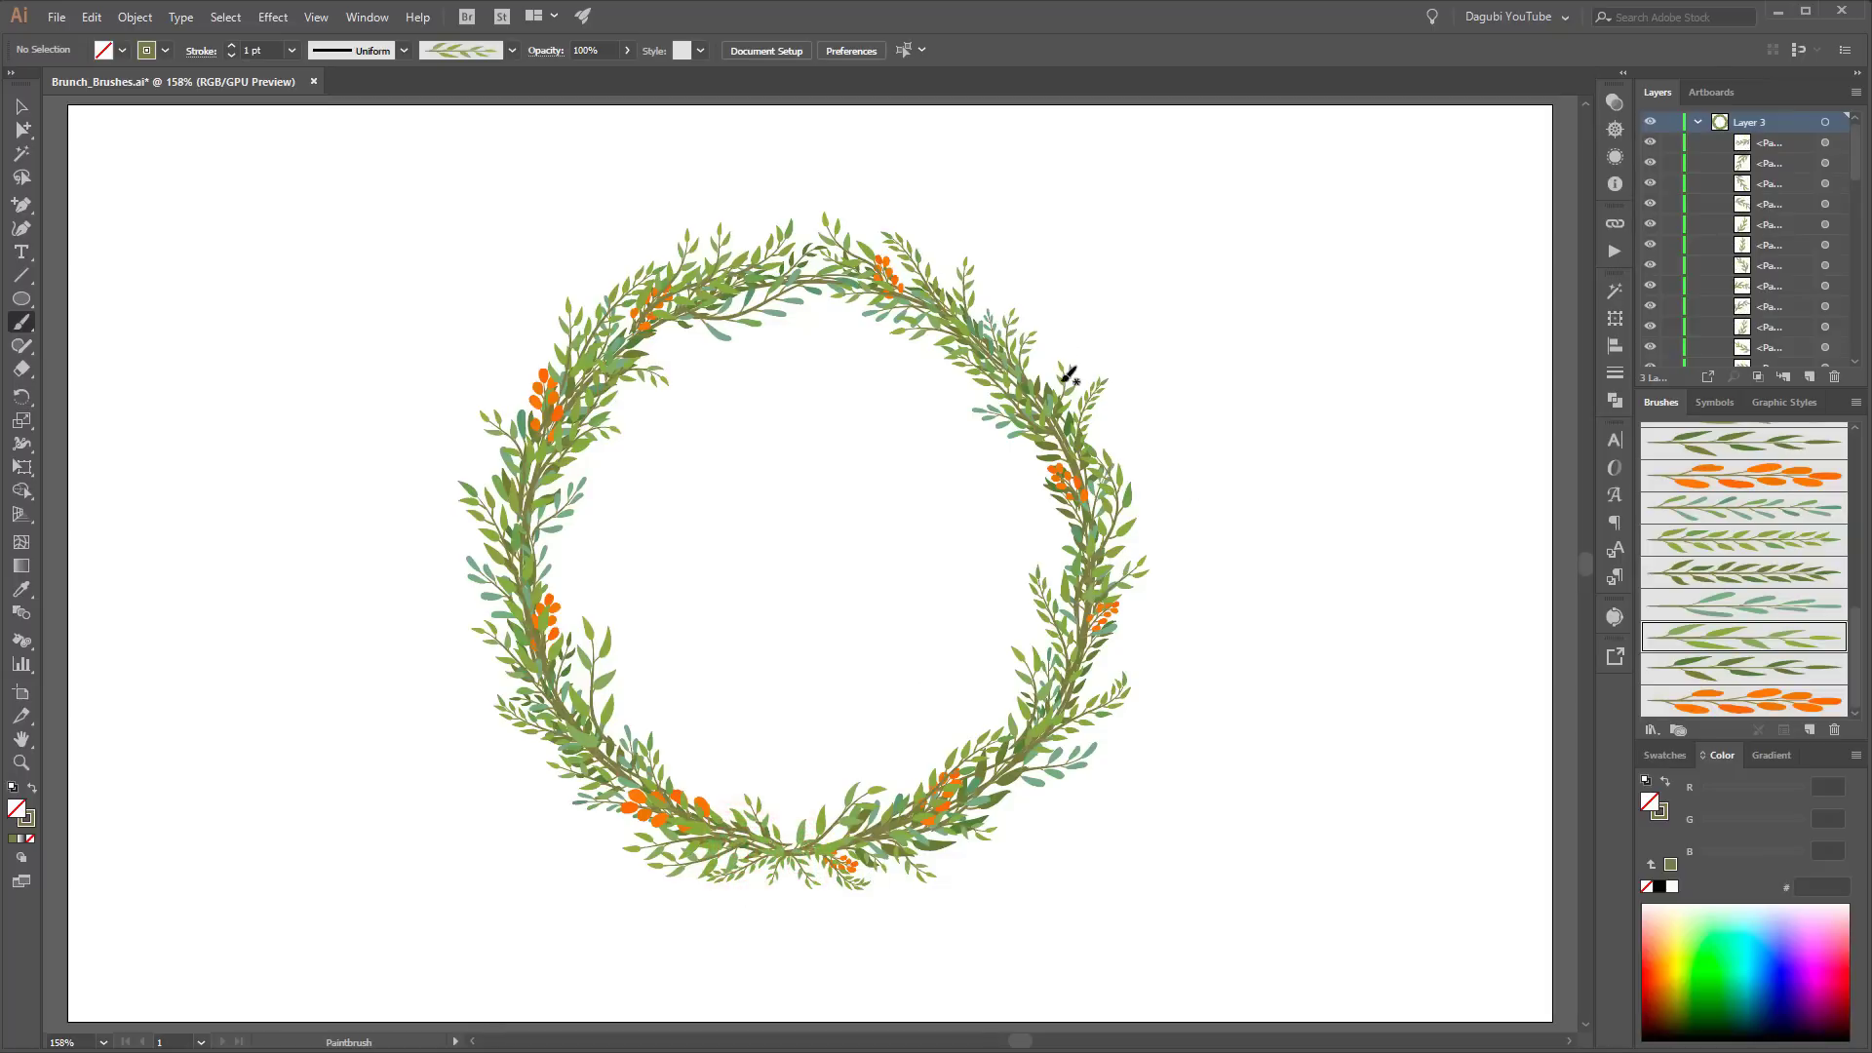
{"action": "mouse_move", "coordinate": [1057, 412]}
{"action": "left_mouse_down"}
{"action": "mouse_move", "coordinate": [1036, 358]}
{"action": "mouse_move", "coordinate": [903, 319]}
{"action": "left_mouse_up"}
Step: Choose the dense light-green branch brush and fill the wreath's upper right with extra branches
{"action": "left_click", "coordinate": [1793, 543]}
{"action": "left_click_drag", "start_coordinate": [1014, 368], "coordinate": [950, 299]}
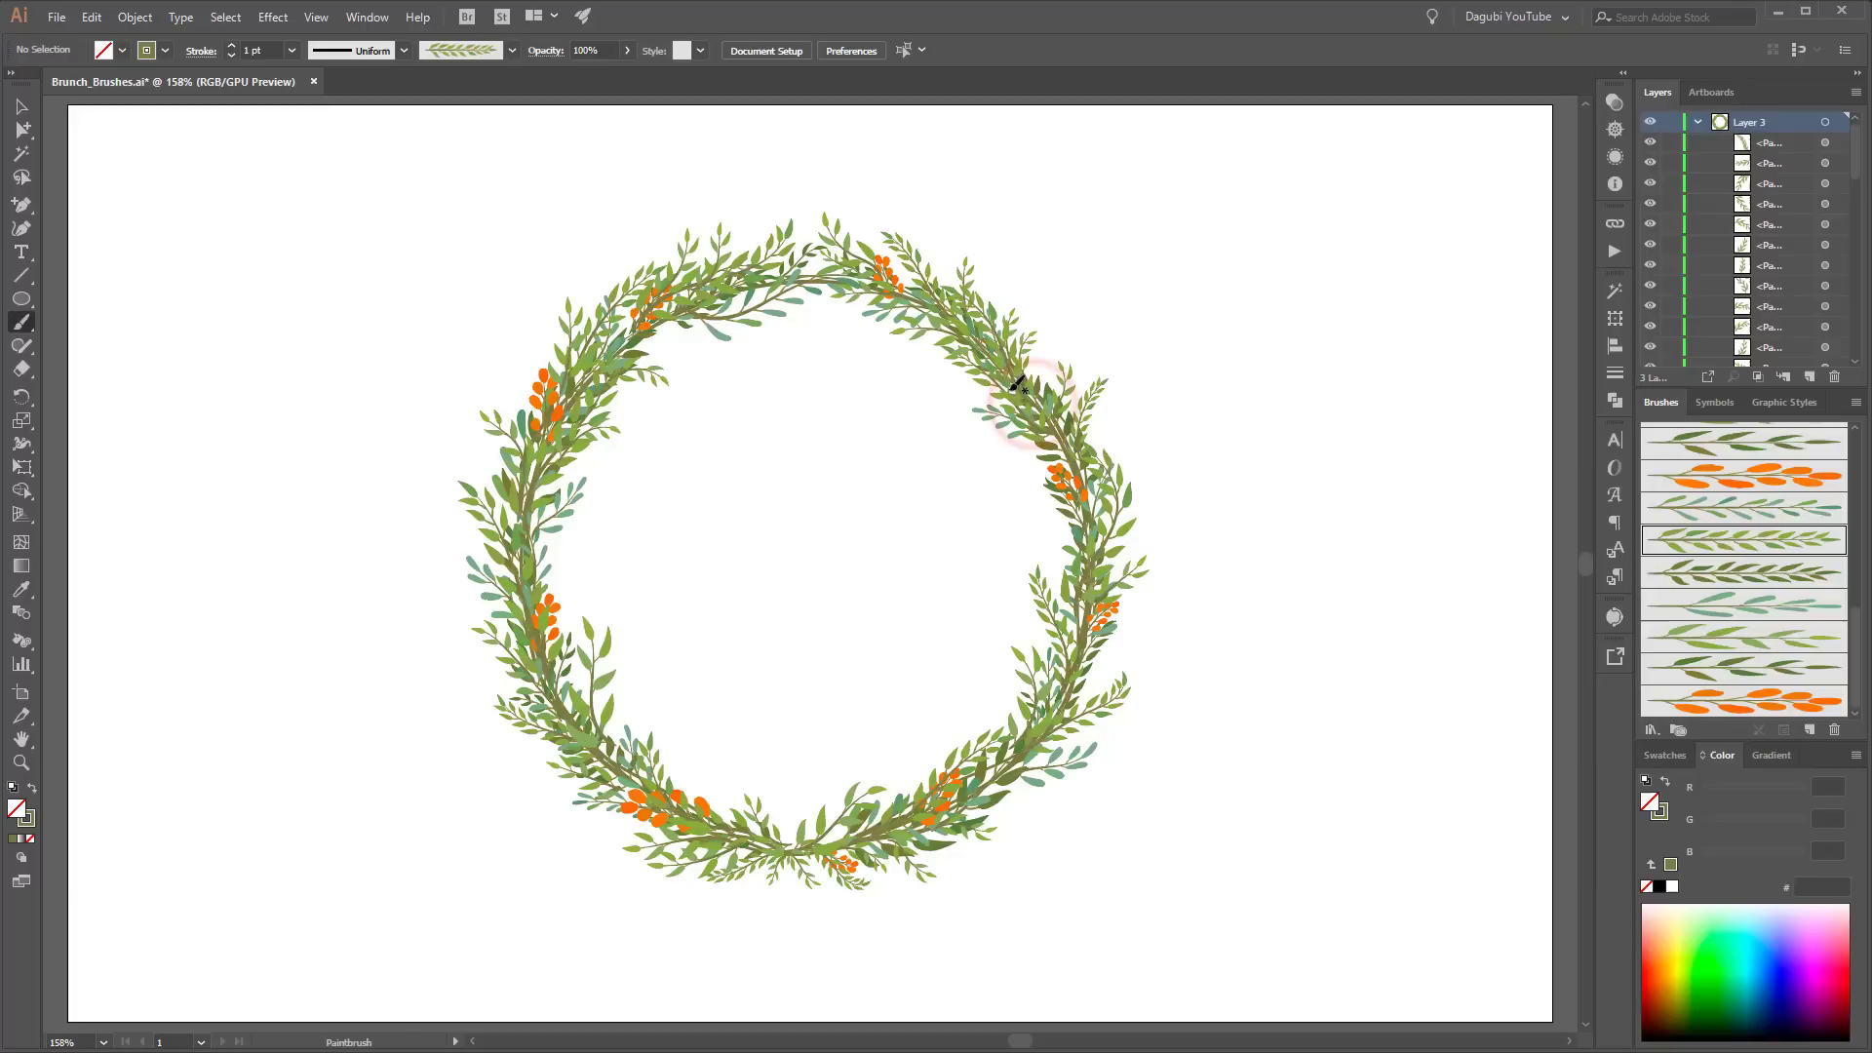
{"action": "left_click_drag", "start_coordinate": [1036, 392], "coordinate": [1033, 386]}
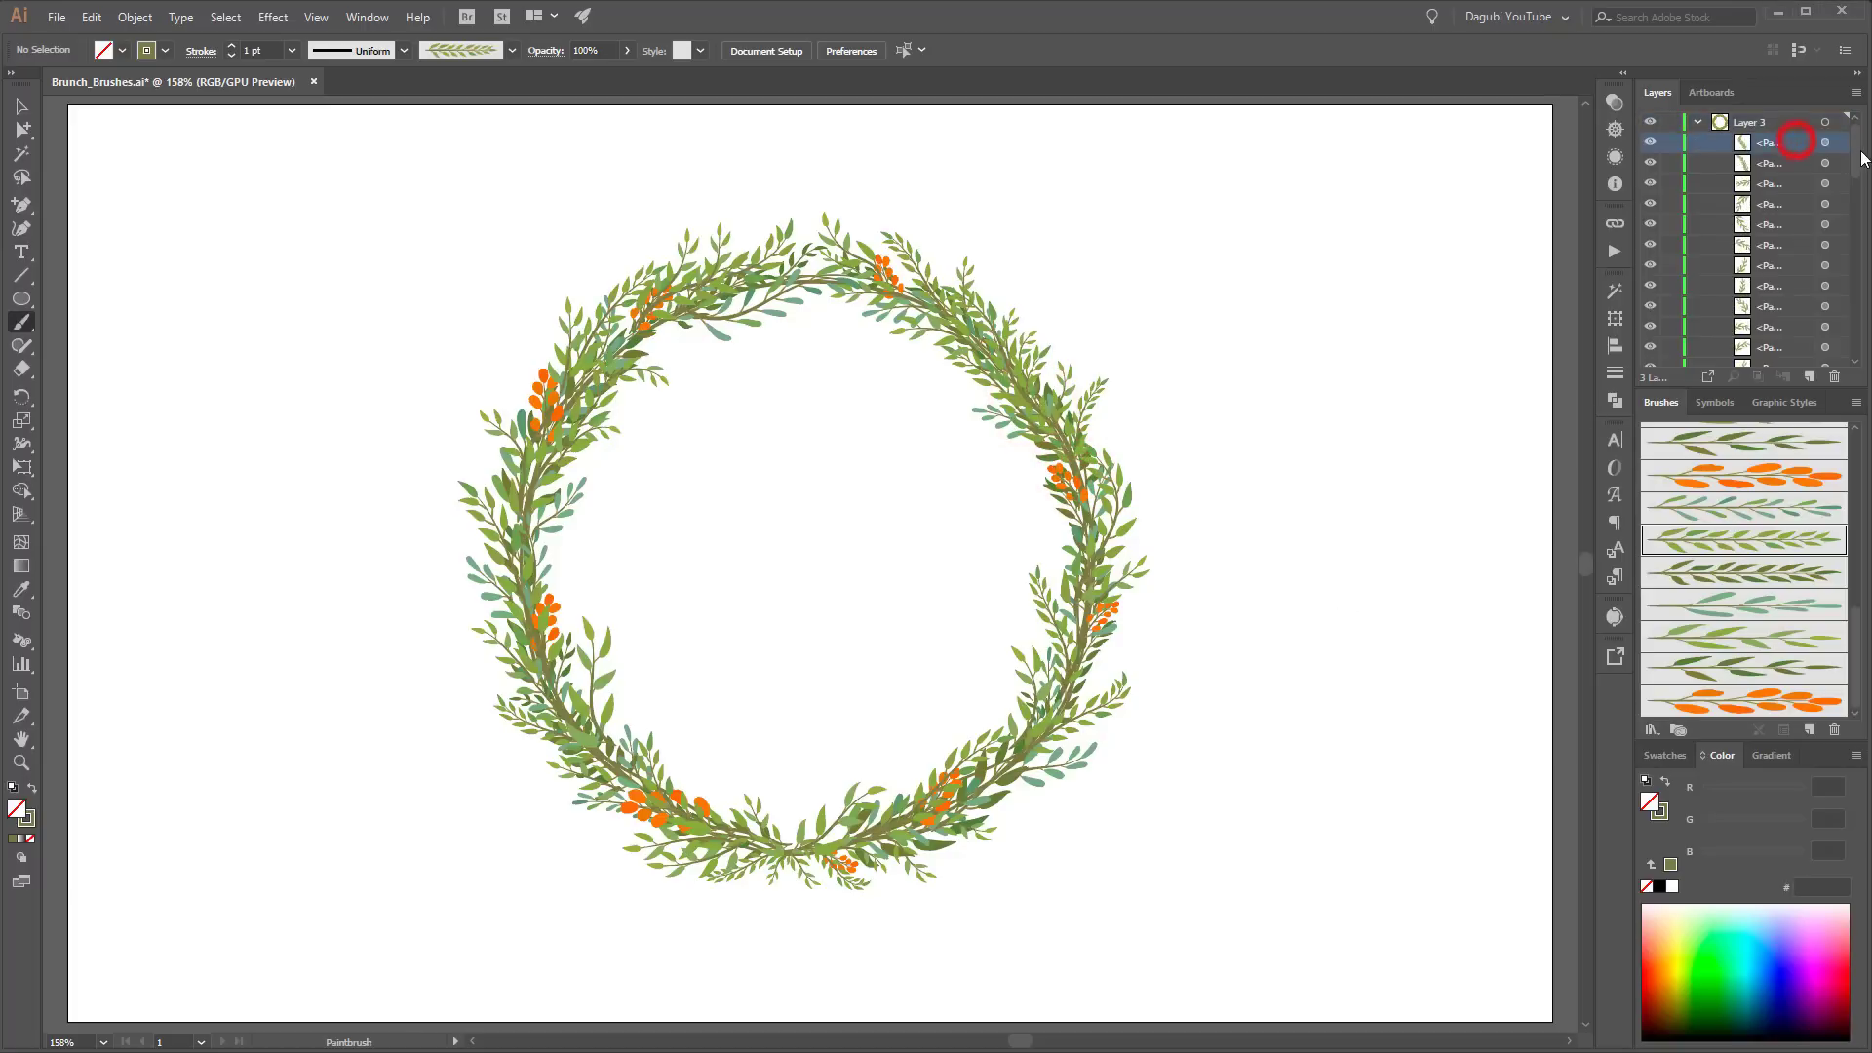
Step: Collect all the loose light-green branch paths of Layer 3 in a new layer and toggle that layer's visibility
{"action": "left_click_drag", "start_coordinate": [1855, 157], "coordinate": [1856, 327]}
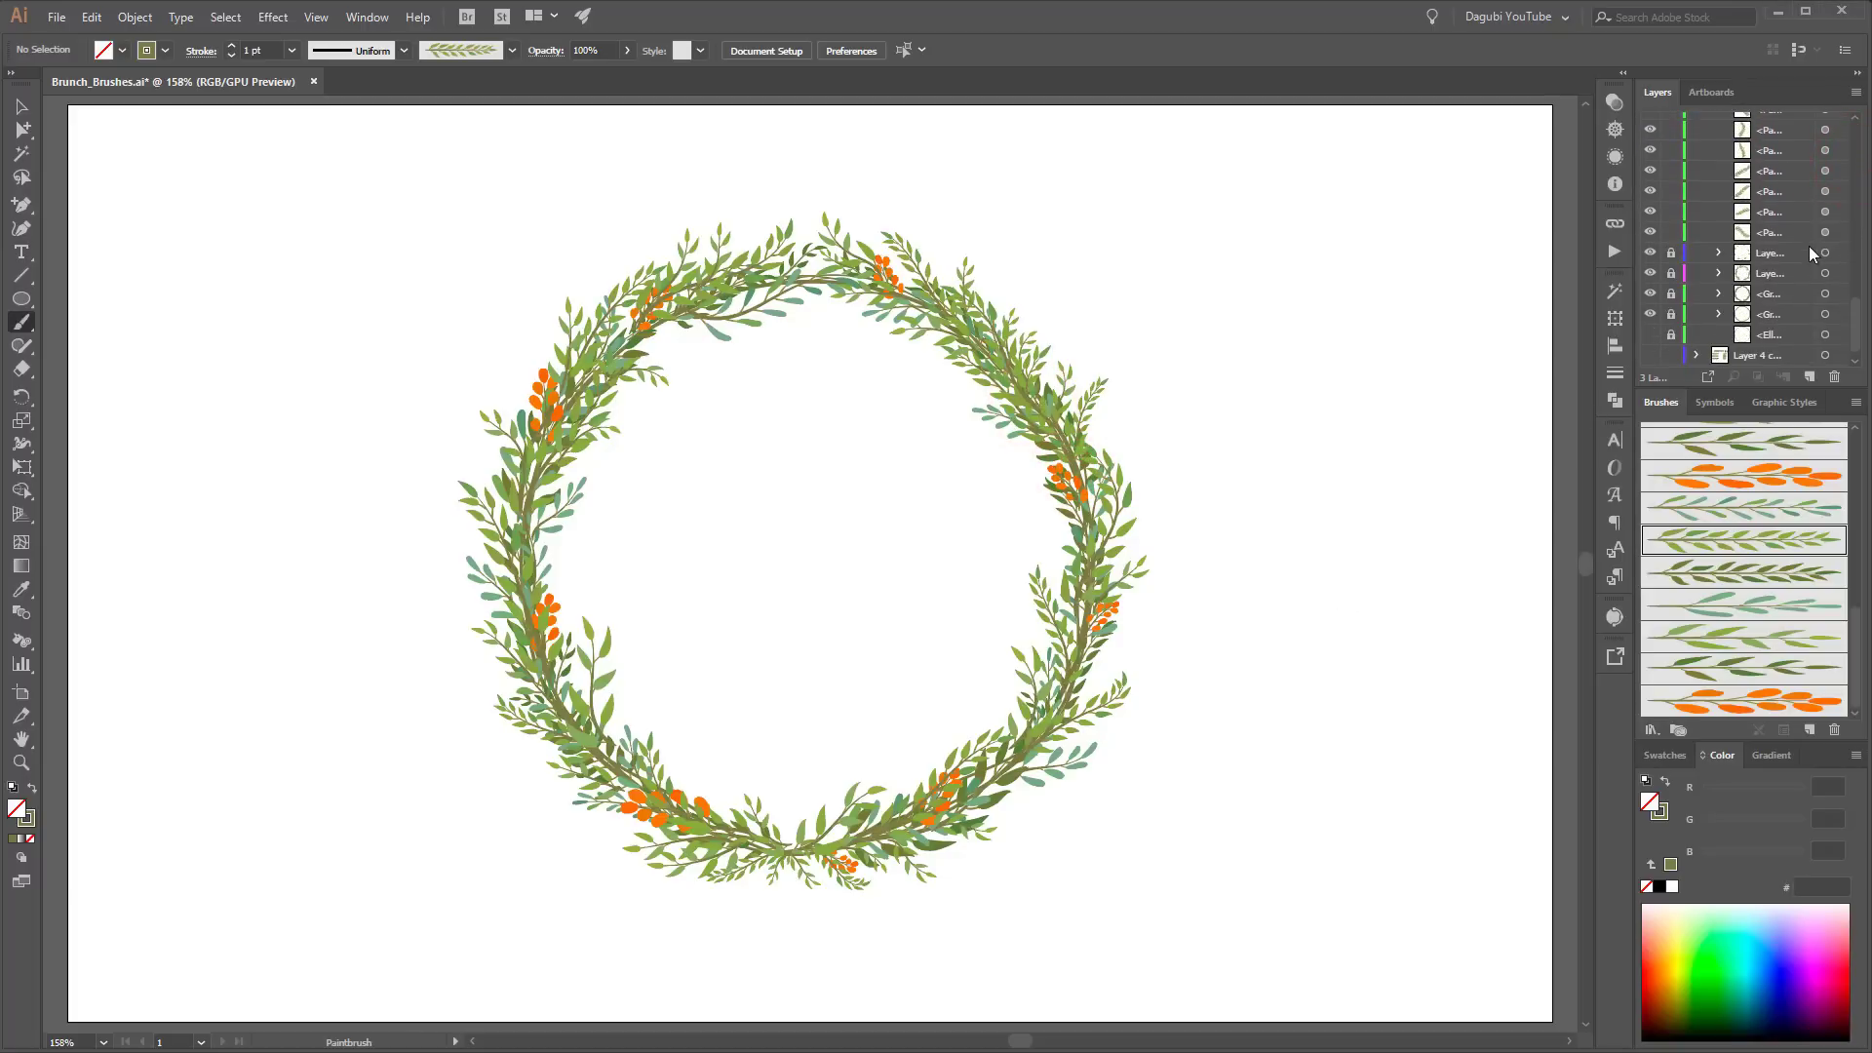
{"action": "left_click", "coordinate": [1806, 234], "text": "shift"}
{"action": "left_click", "coordinate": [1855, 92]}
{"action": "left_click", "coordinate": [1714, 359]}
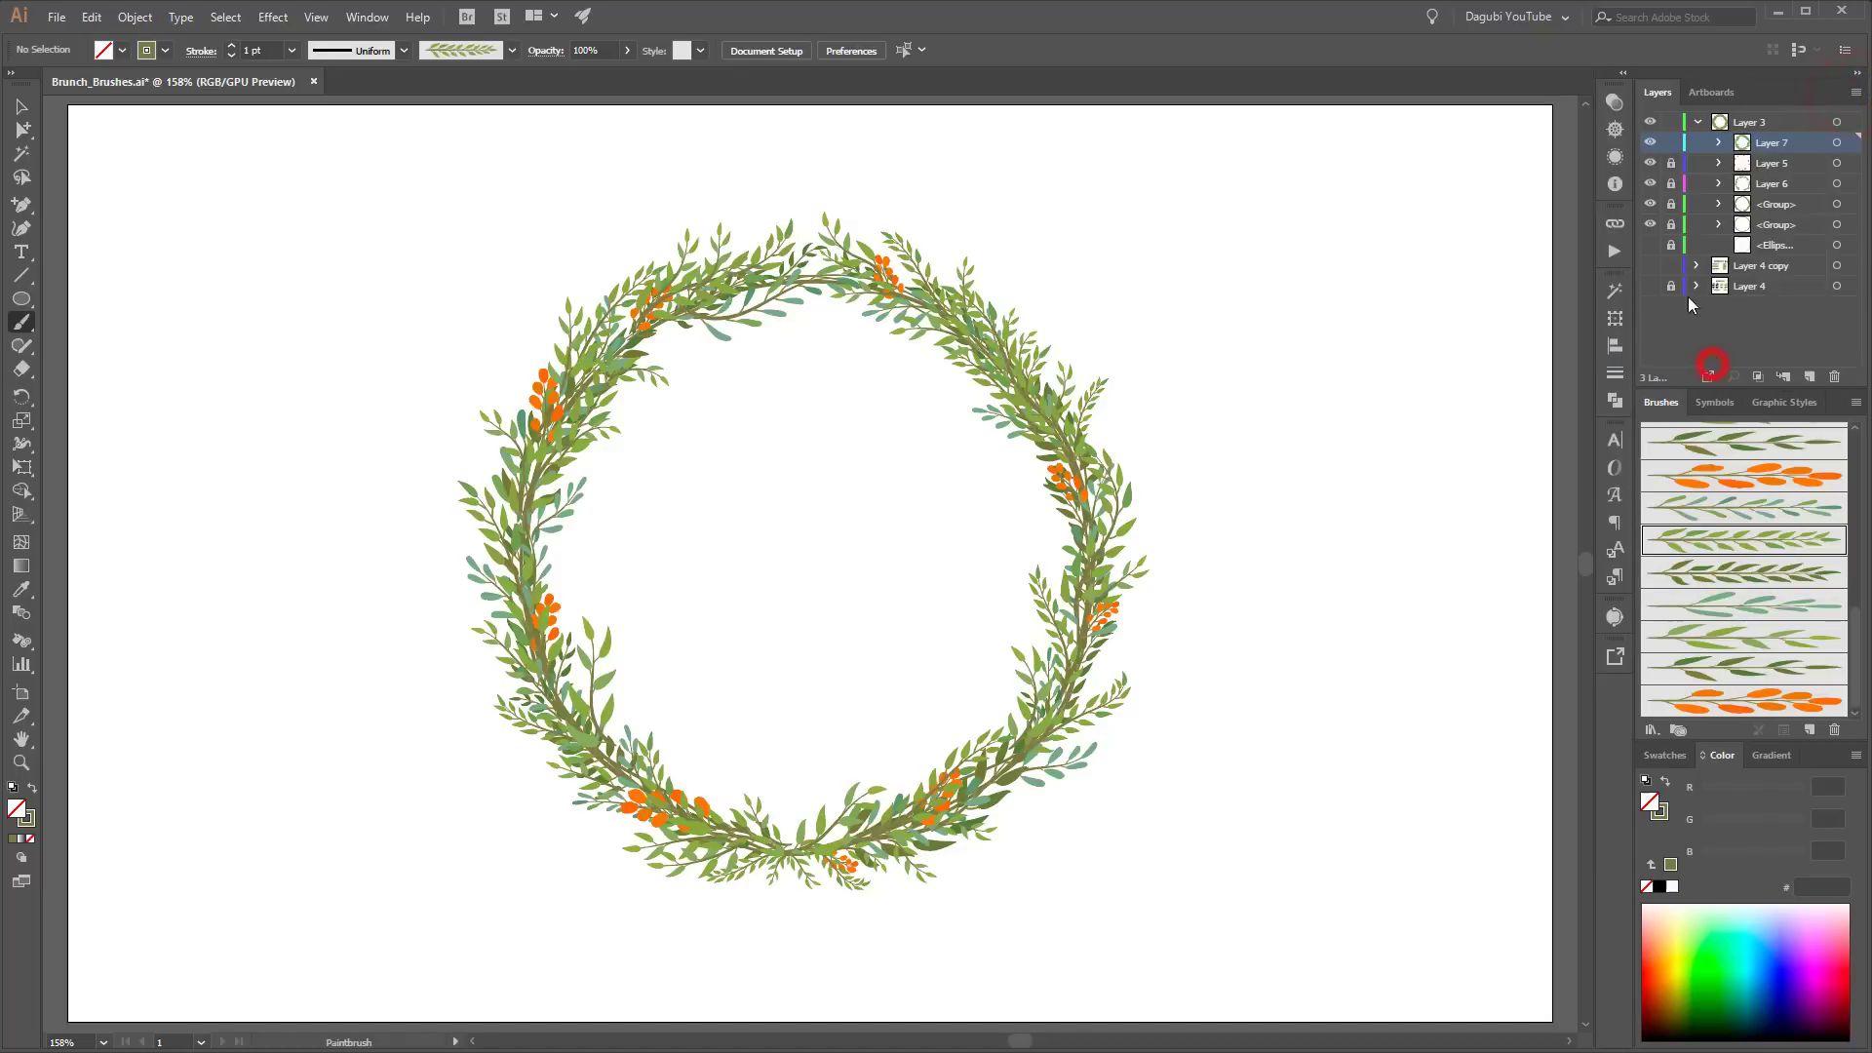
{"action": "left_click", "coordinate": [1648, 143]}
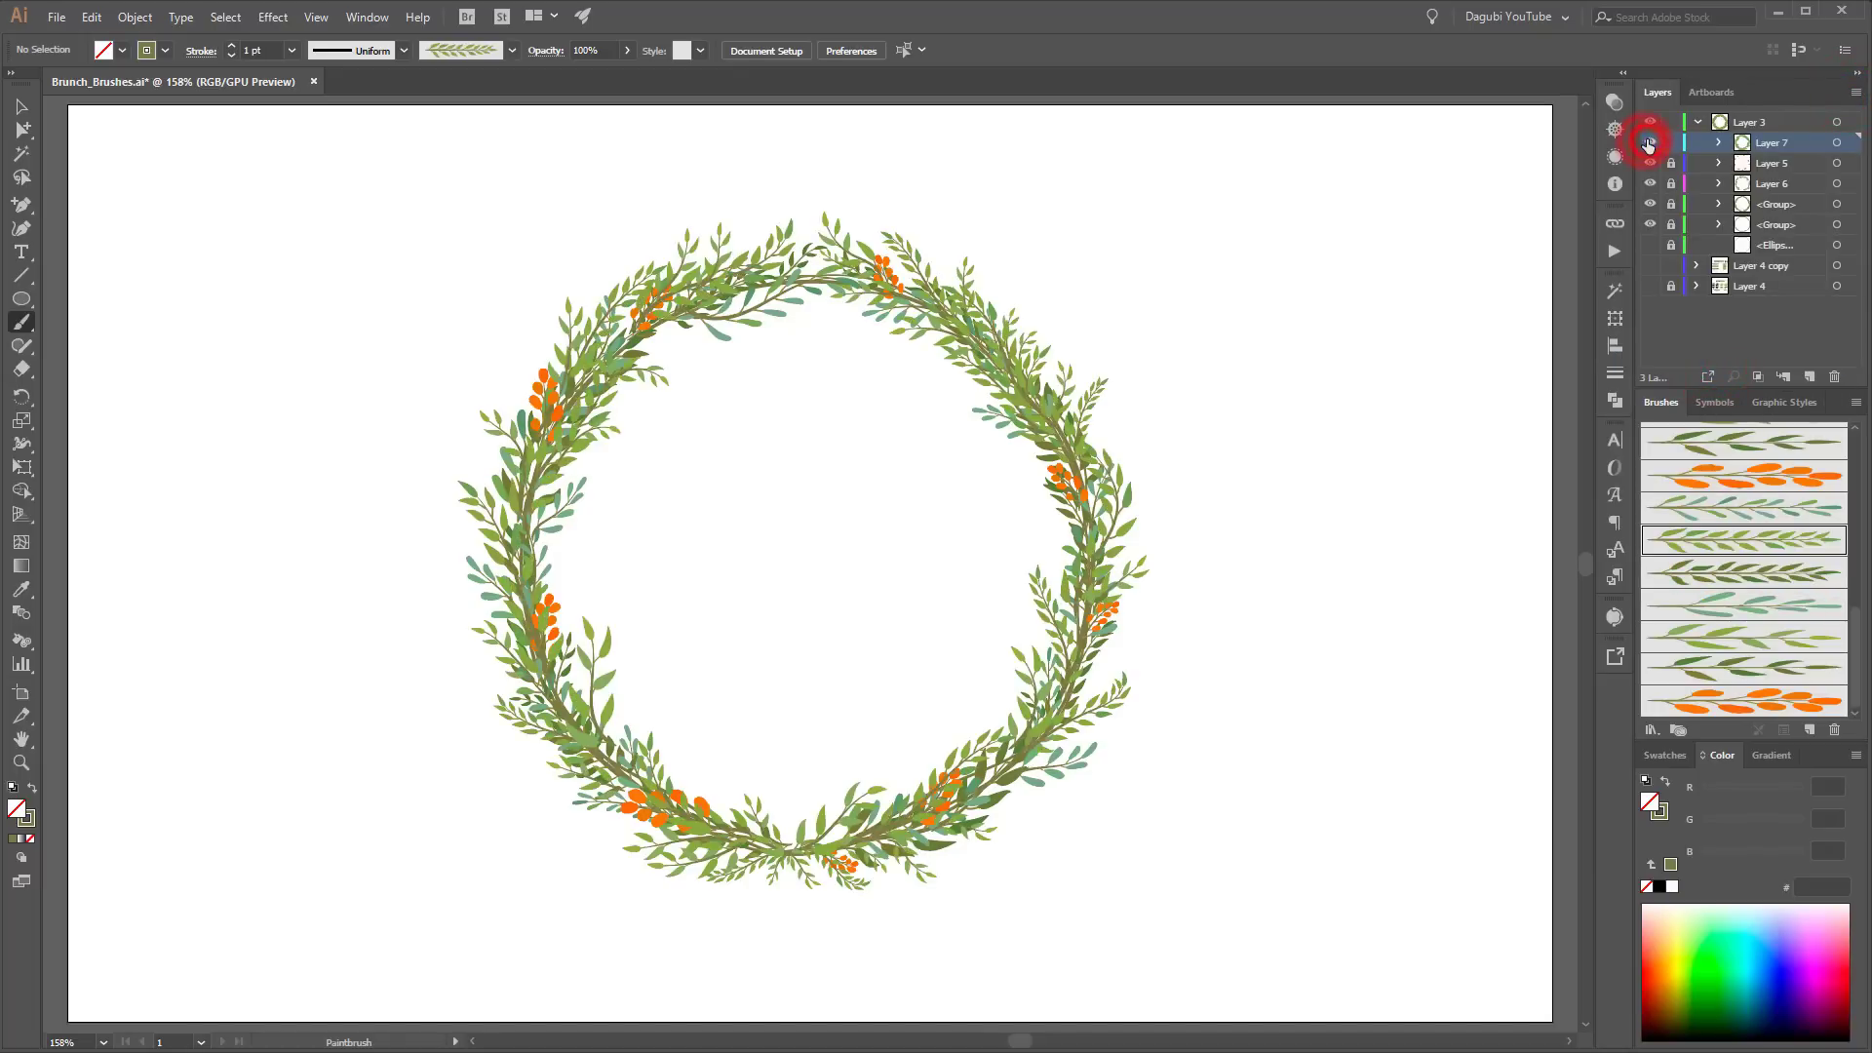
Step: Switch to Draw Behind, choose the dense dark-green branch brush and paint long branches behind the wreath's lower right and lower left
{"action": "left_click", "coordinate": [31, 839]}
{"action": "left_click", "coordinate": [85, 886]}
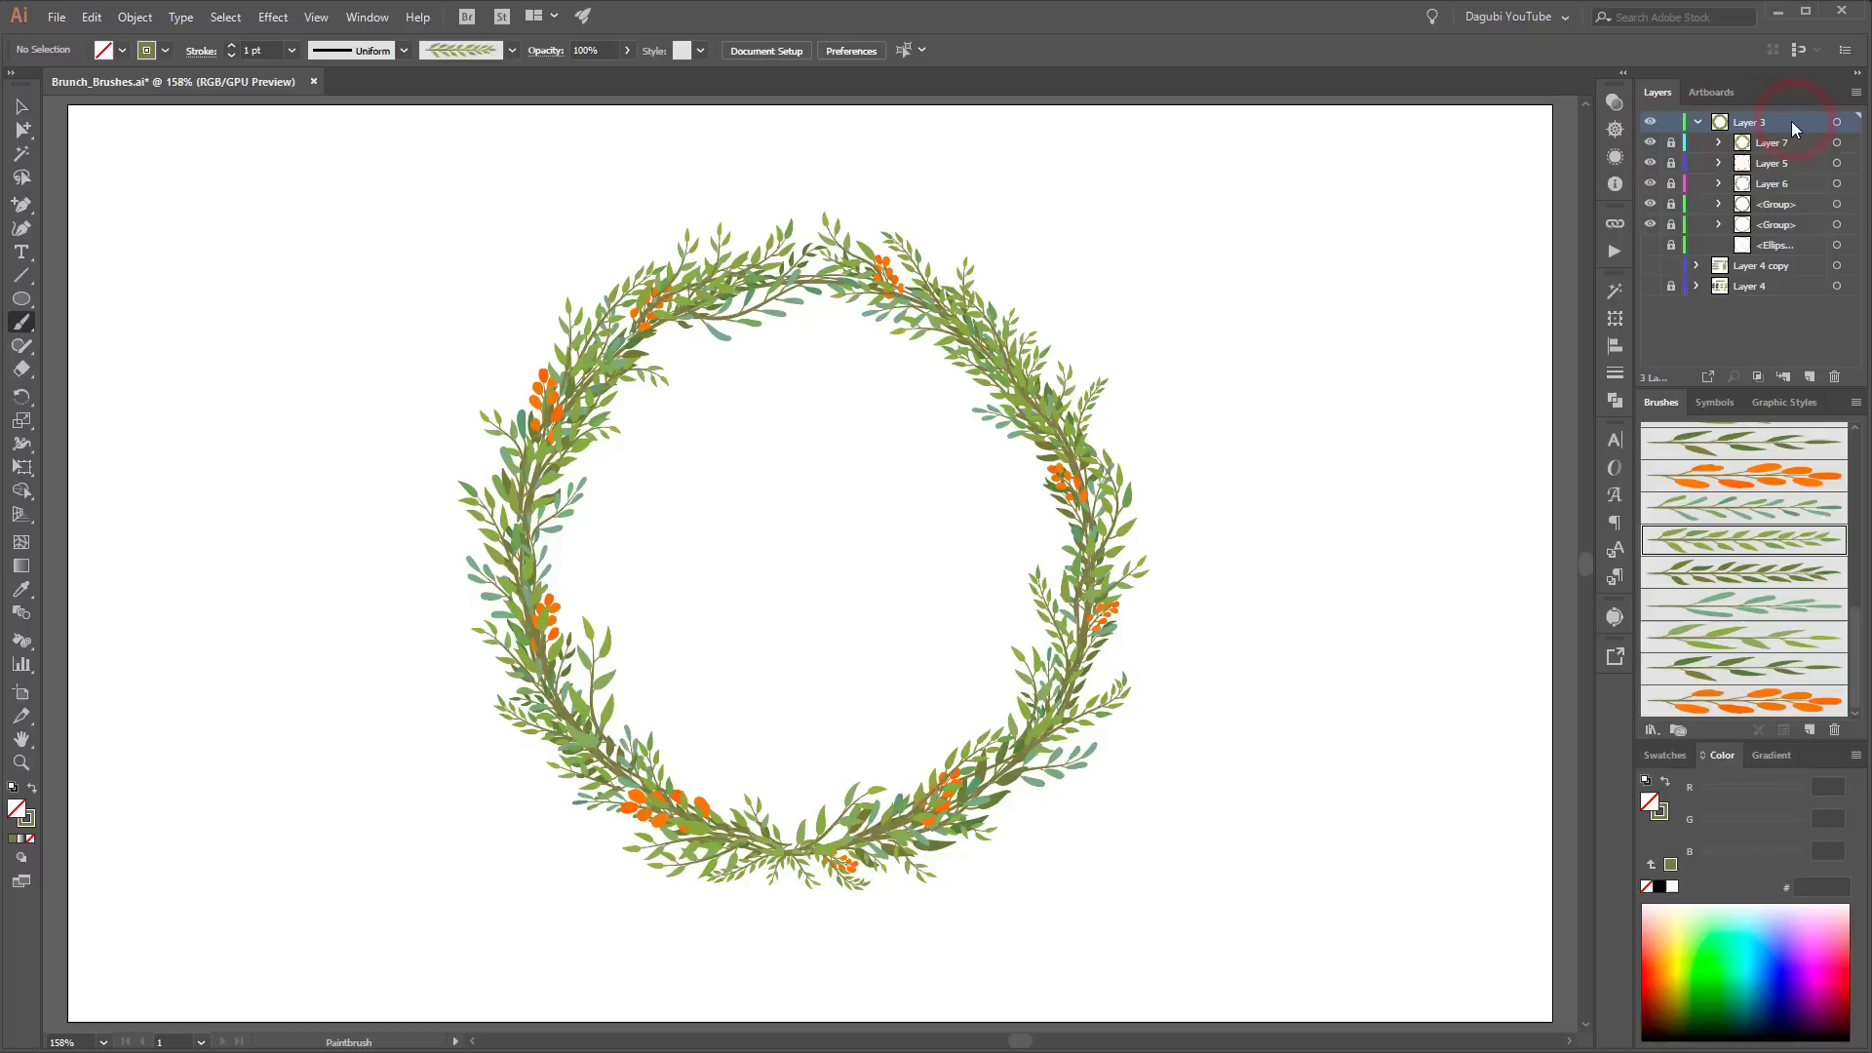
{"action": "left_click_drag", "start_coordinate": [1852, 643], "coordinate": [1848, 636]}
{"action": "left_click", "coordinate": [1810, 592]}
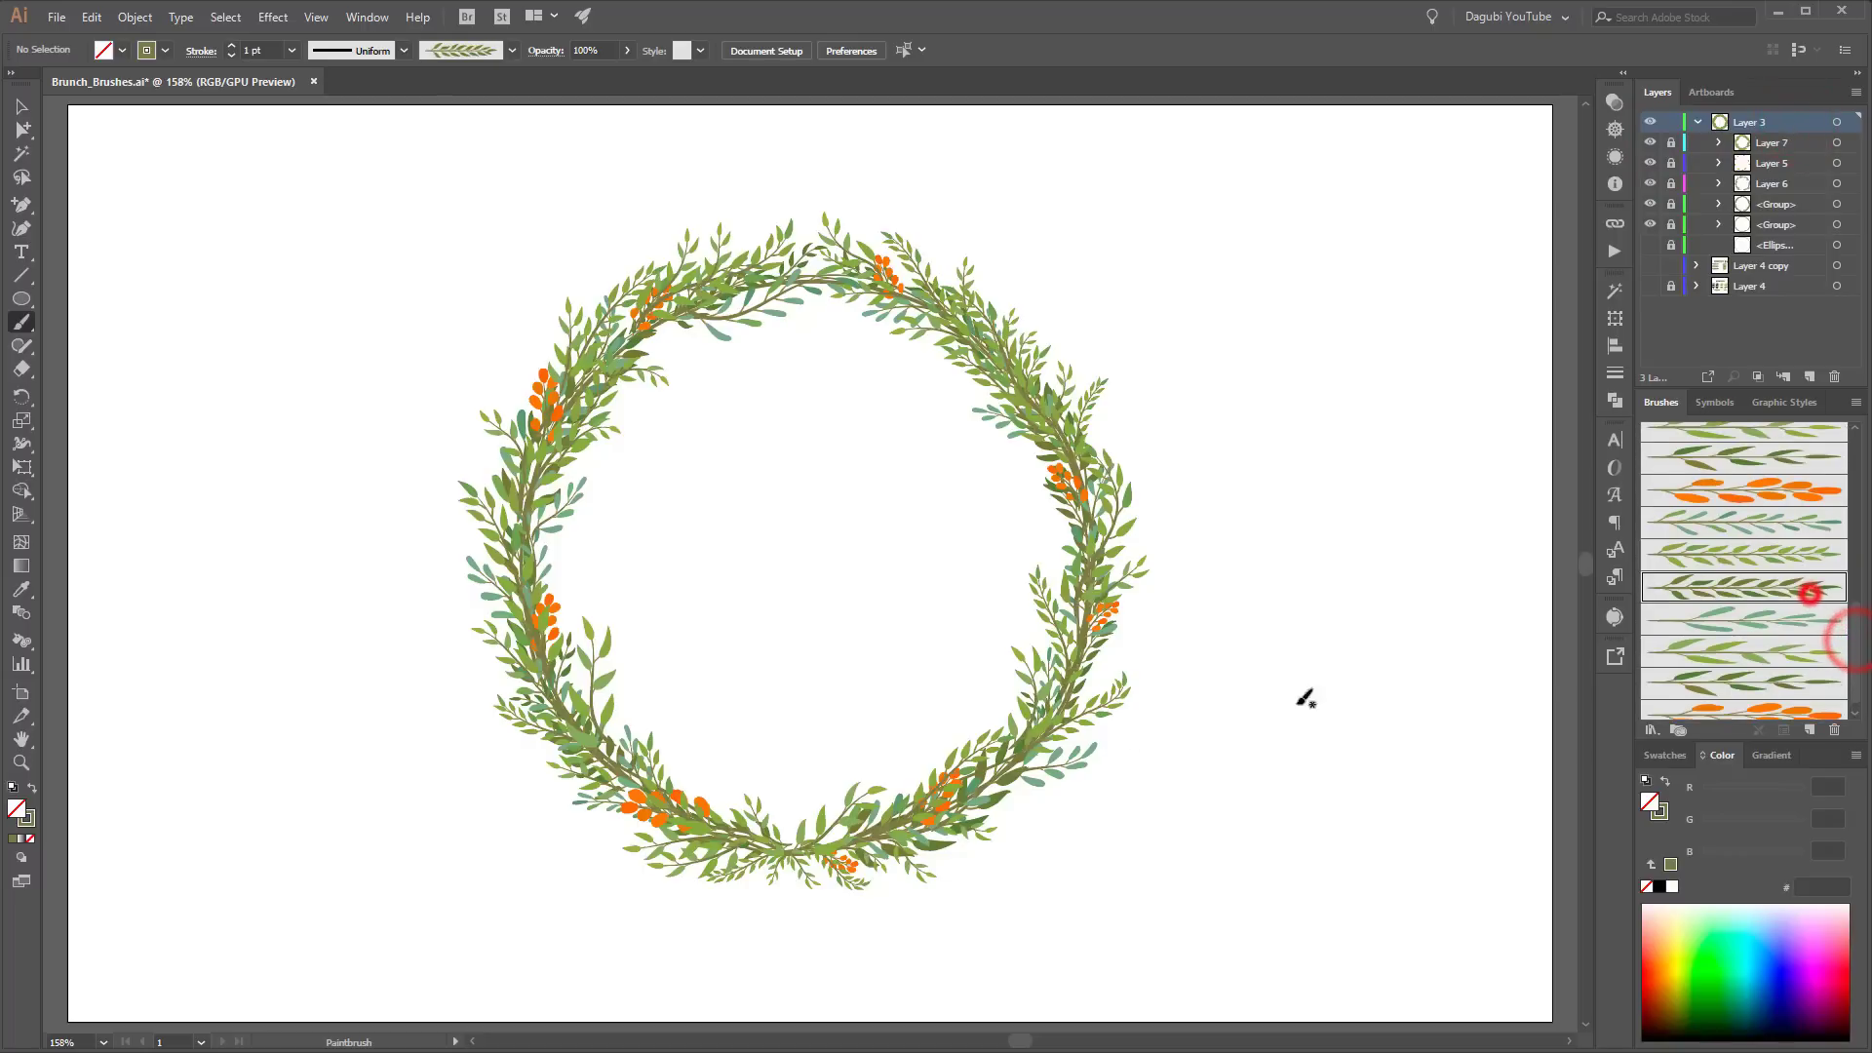
{"action": "left_click_drag", "start_coordinate": [809, 852], "coordinate": [1010, 761]}
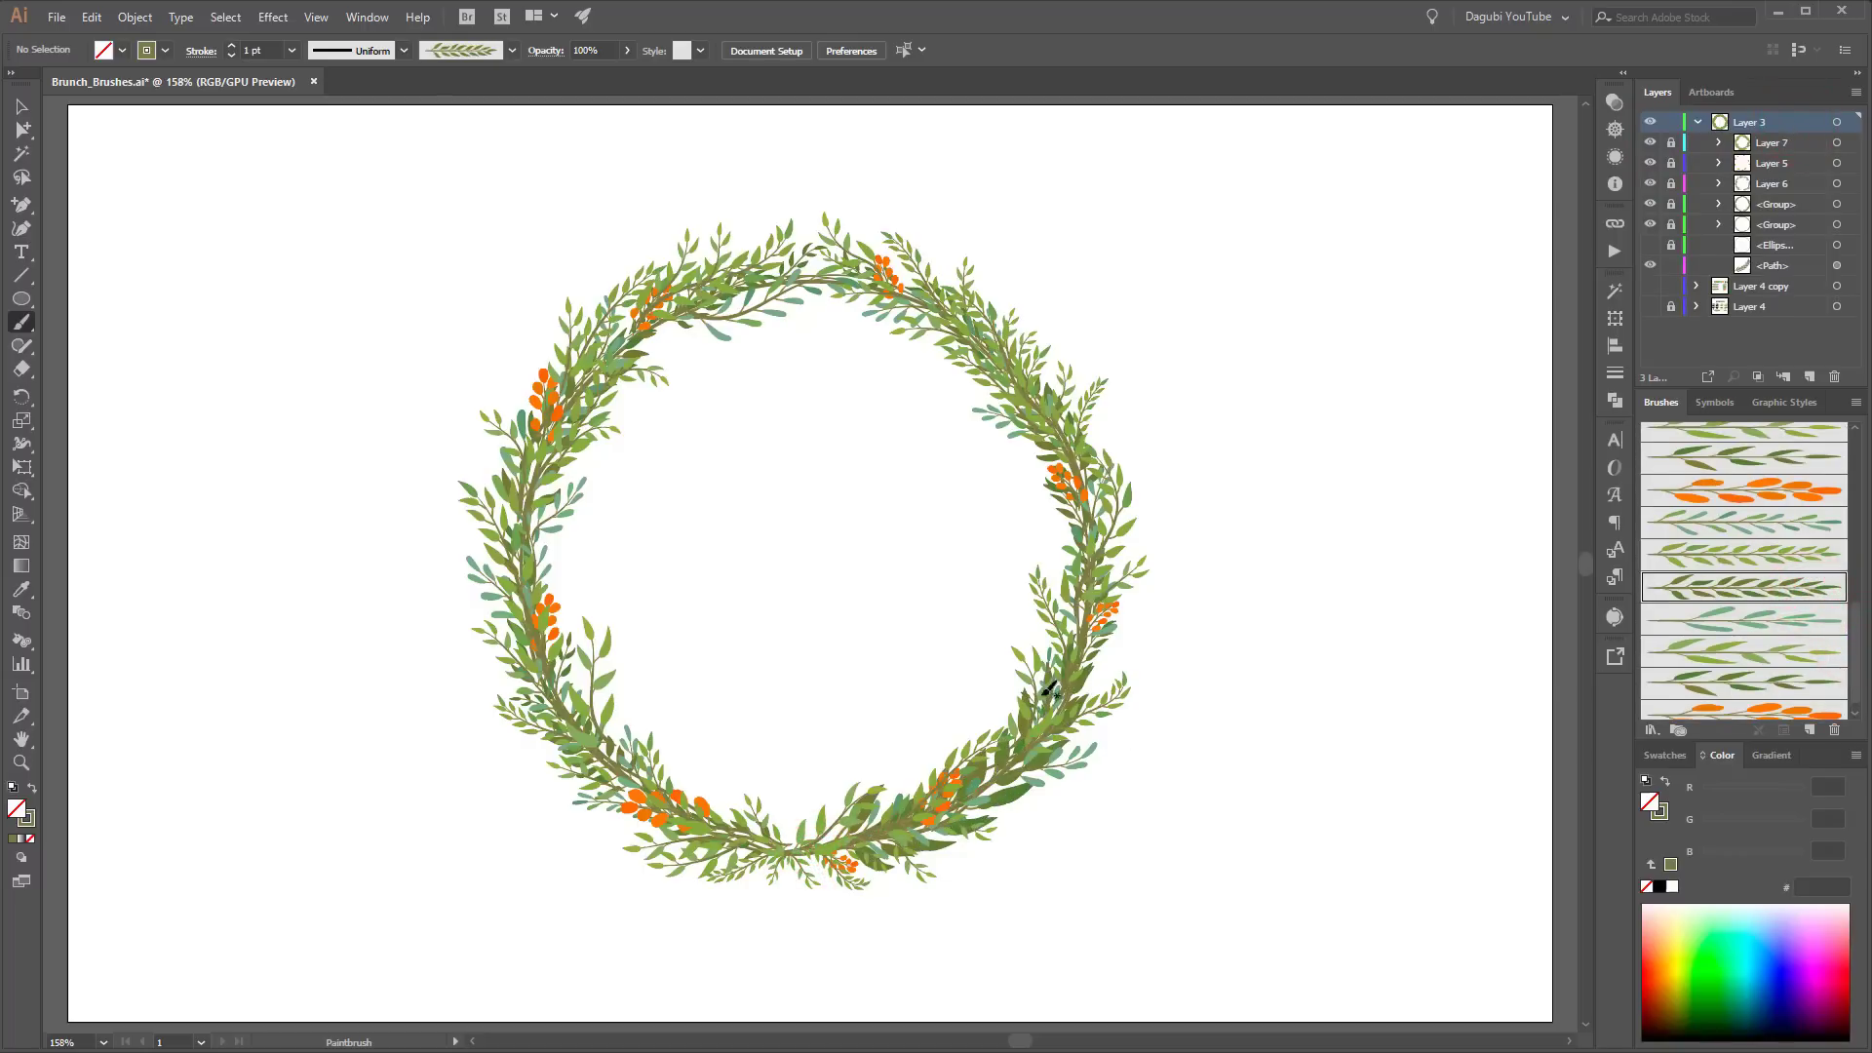
{"action": "left_click_drag", "start_coordinate": [487, 639], "coordinate": [485, 641]}
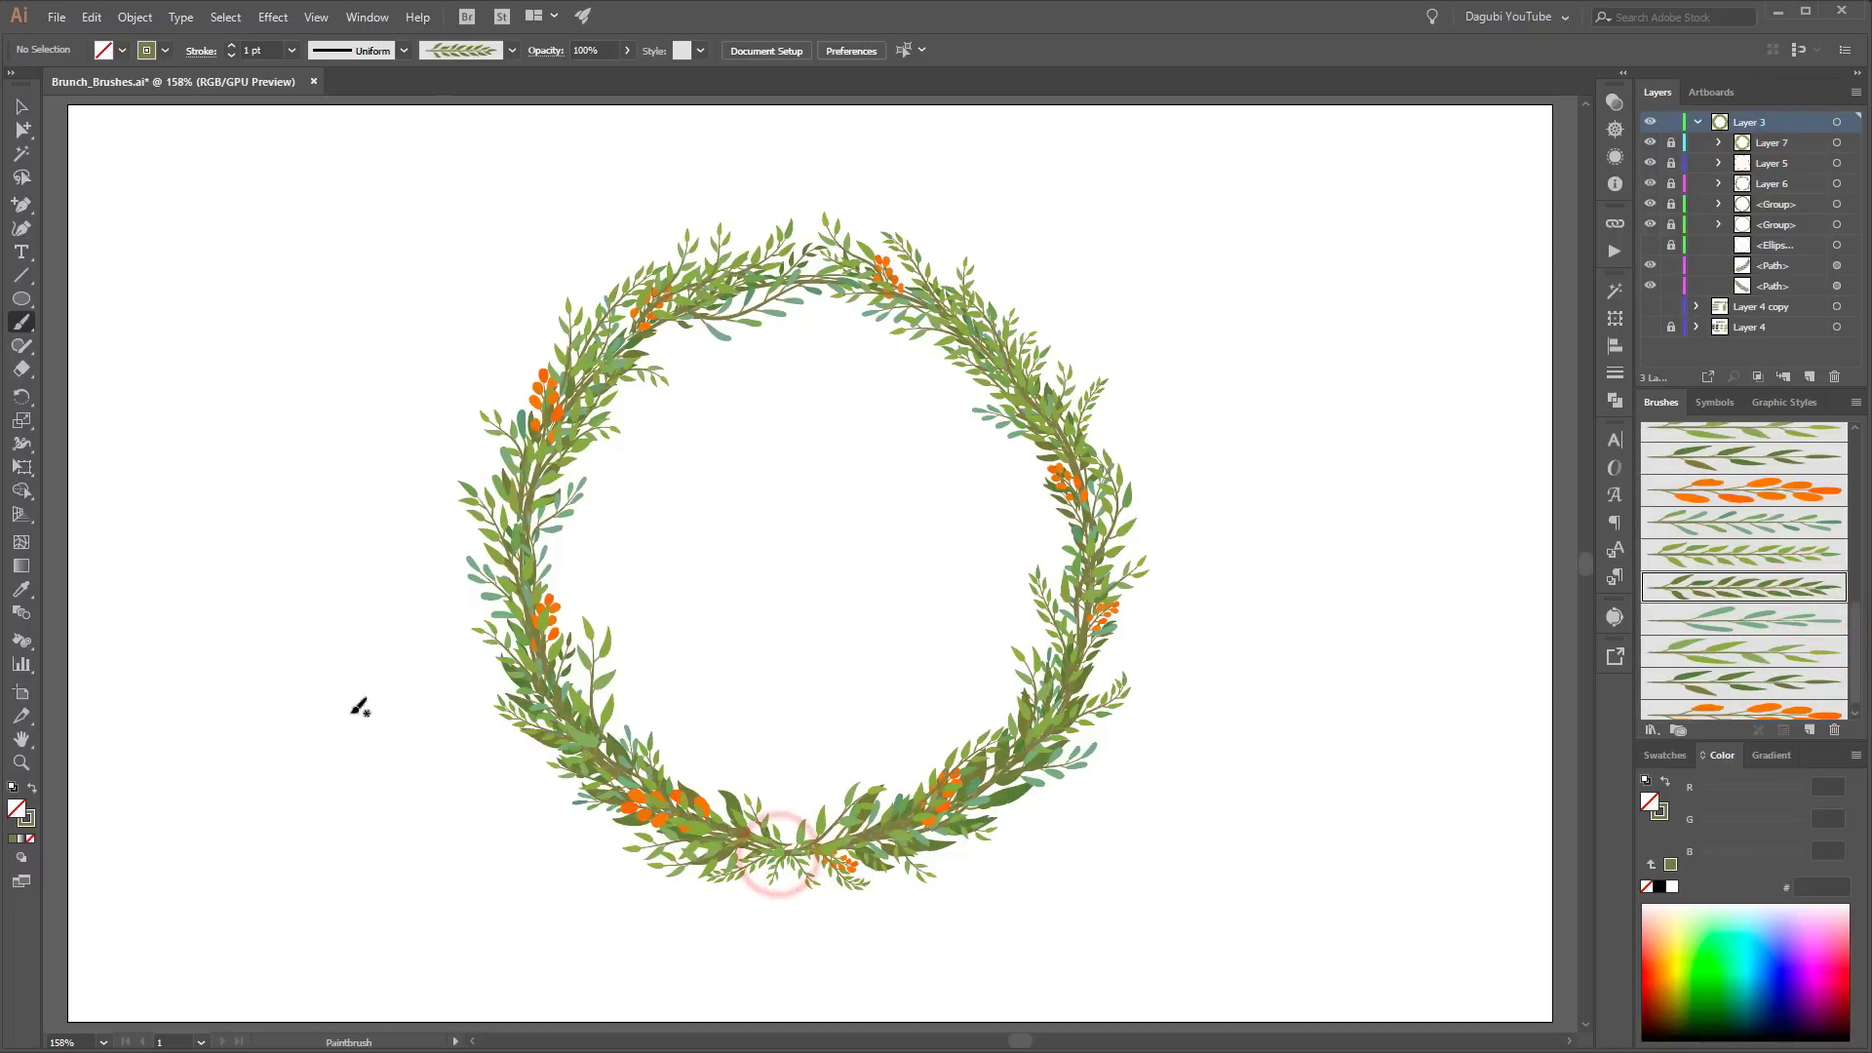
Step: Choose the dense light-green branch brush and paint long branches behind the wreath's right, left and upper sections
{"action": "left_click", "coordinate": [1805, 553]}
{"action": "left_click_drag", "start_coordinate": [1085, 700], "coordinate": [1035, 624]}
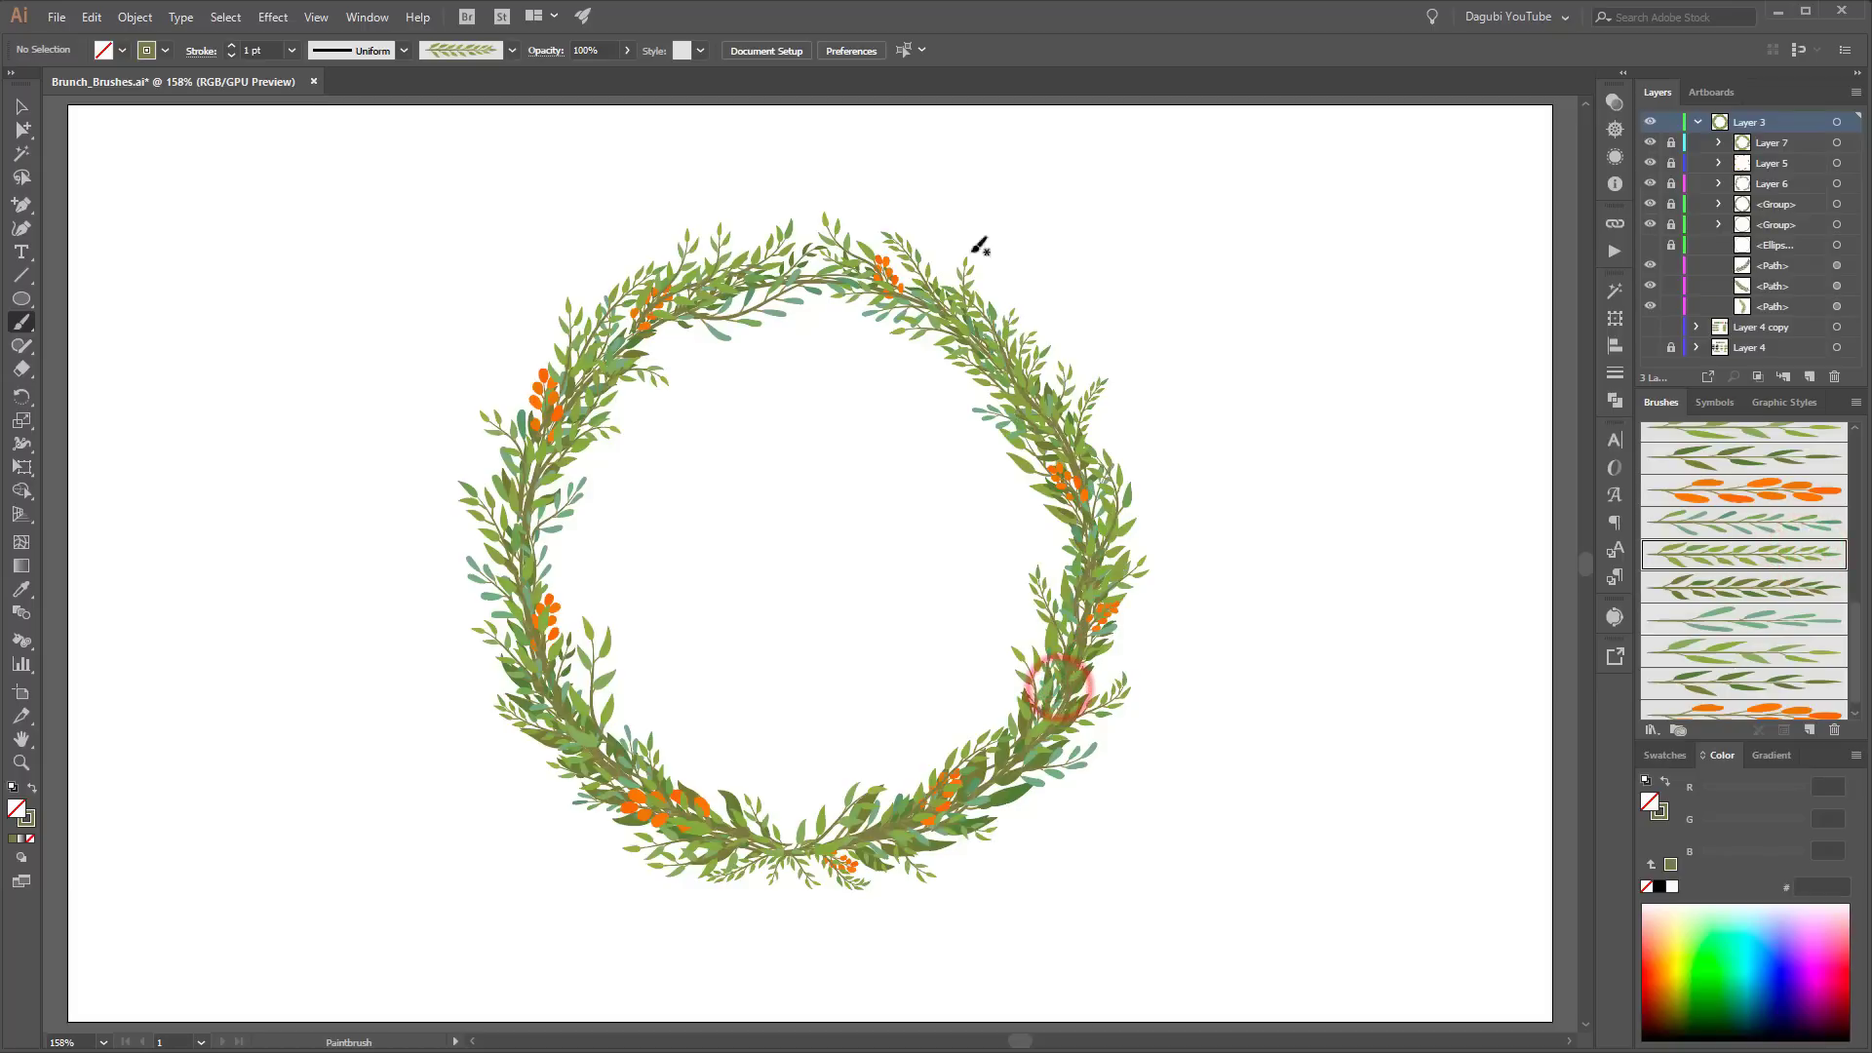
{"action": "left_click_drag", "start_coordinate": [583, 741], "coordinate": [582, 739]}
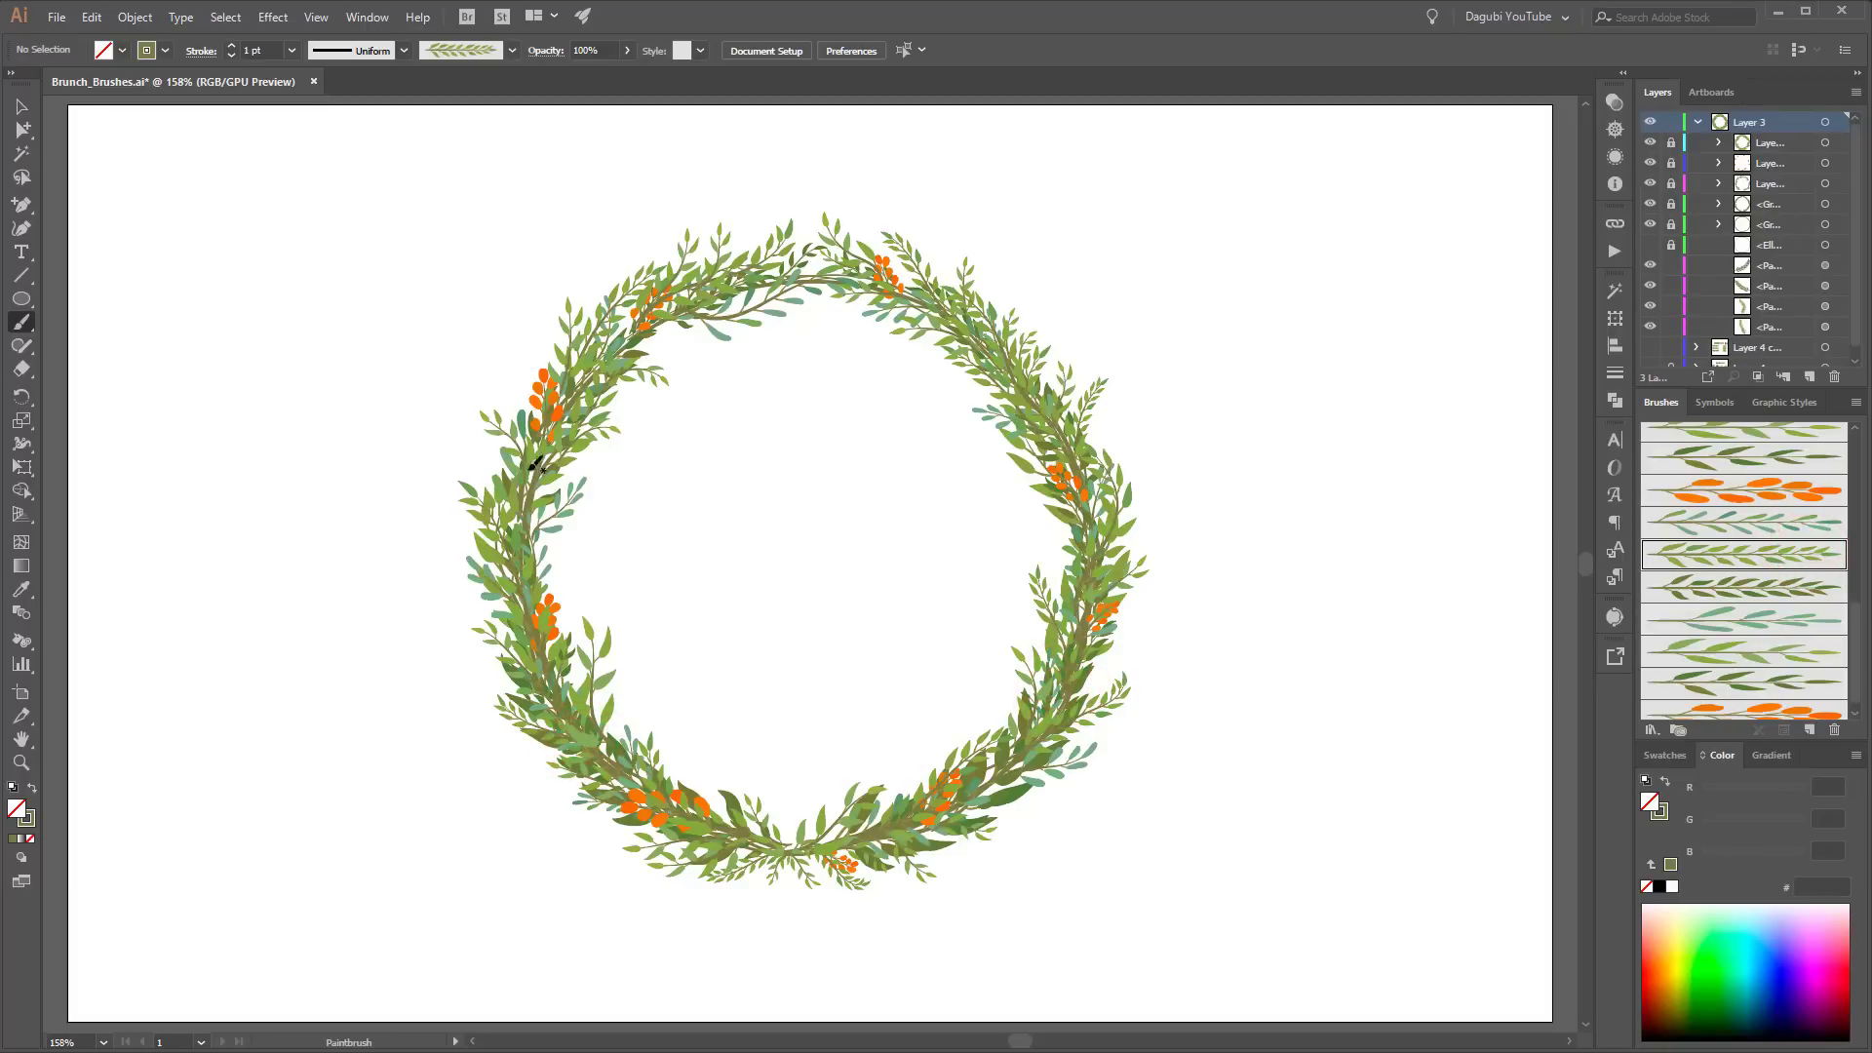
{"action": "left_click_drag", "start_coordinate": [1053, 414], "coordinate": [1034, 405]}
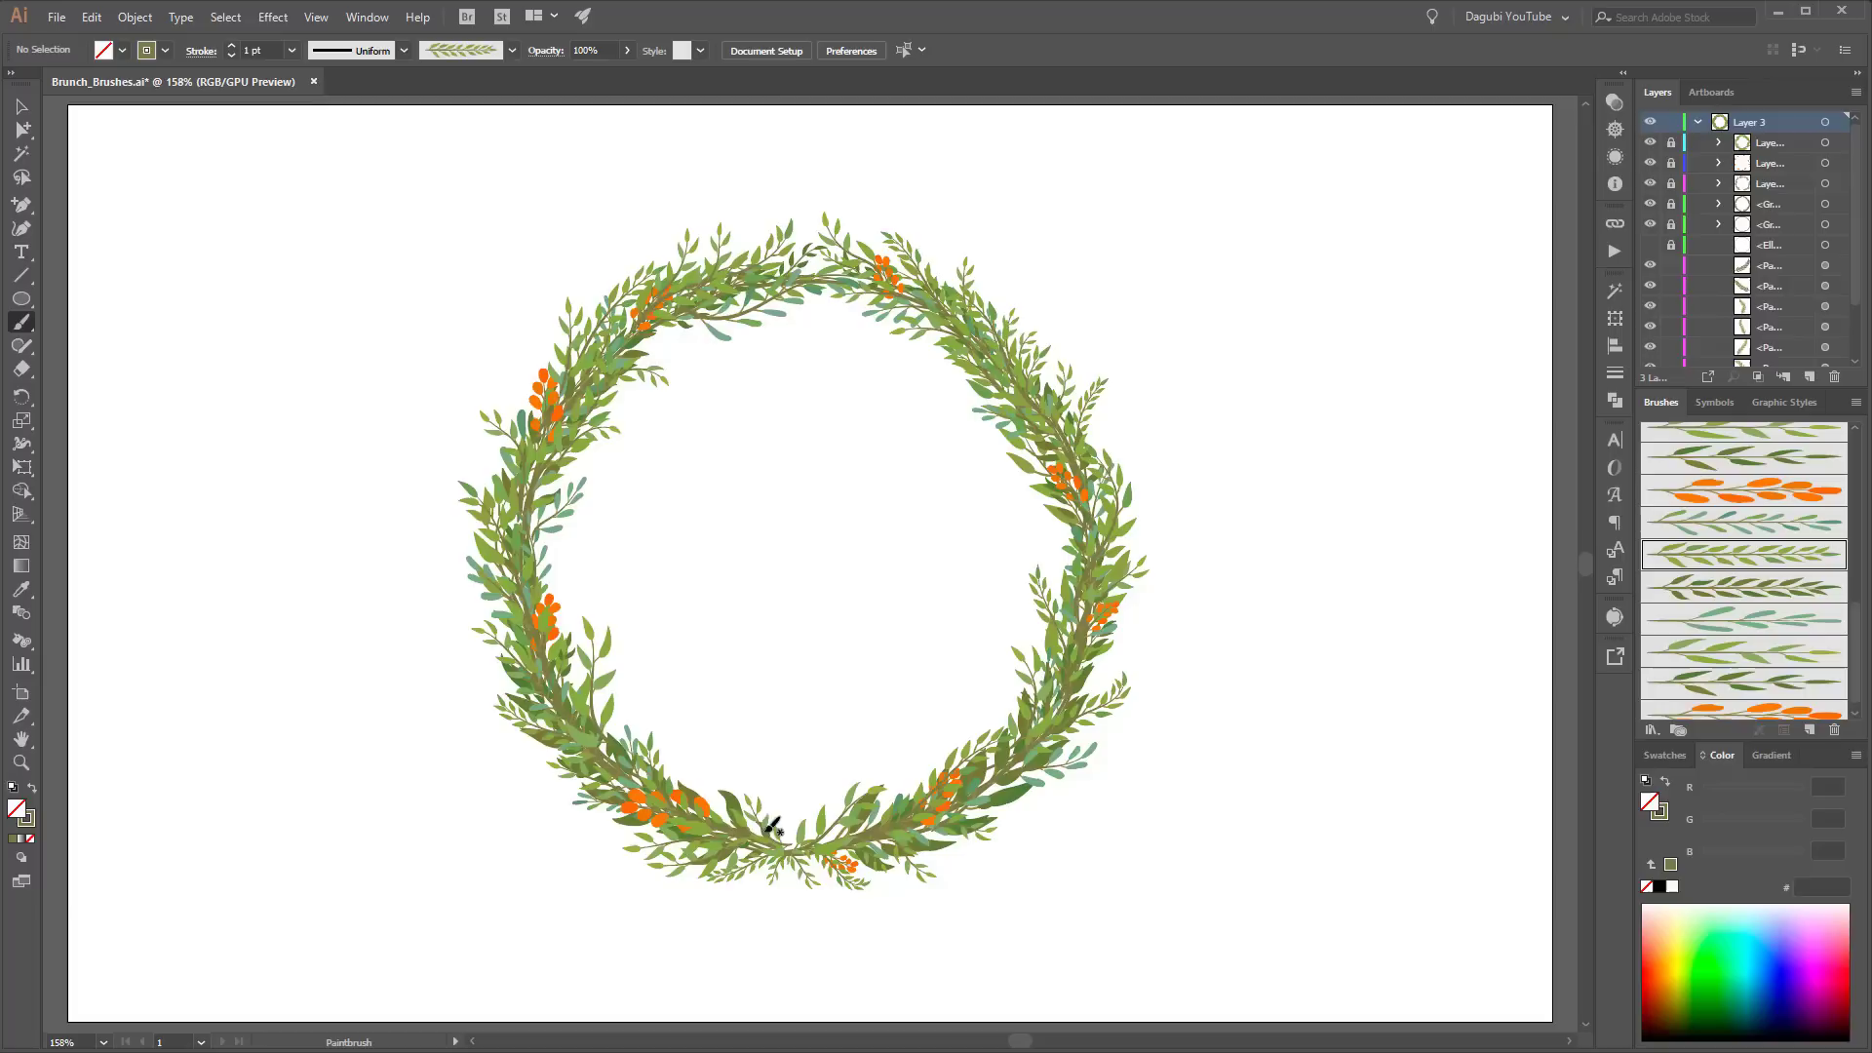
Step: Paint dense light-green twigs behind the wreath's left half, reaching inward and outward from the bottom to the upper left
{"action": "left_click_drag", "start_coordinate": [757, 836], "coordinate": [676, 710]}
{"action": "left_click_drag", "start_coordinate": [721, 833], "coordinate": [500, 759]}
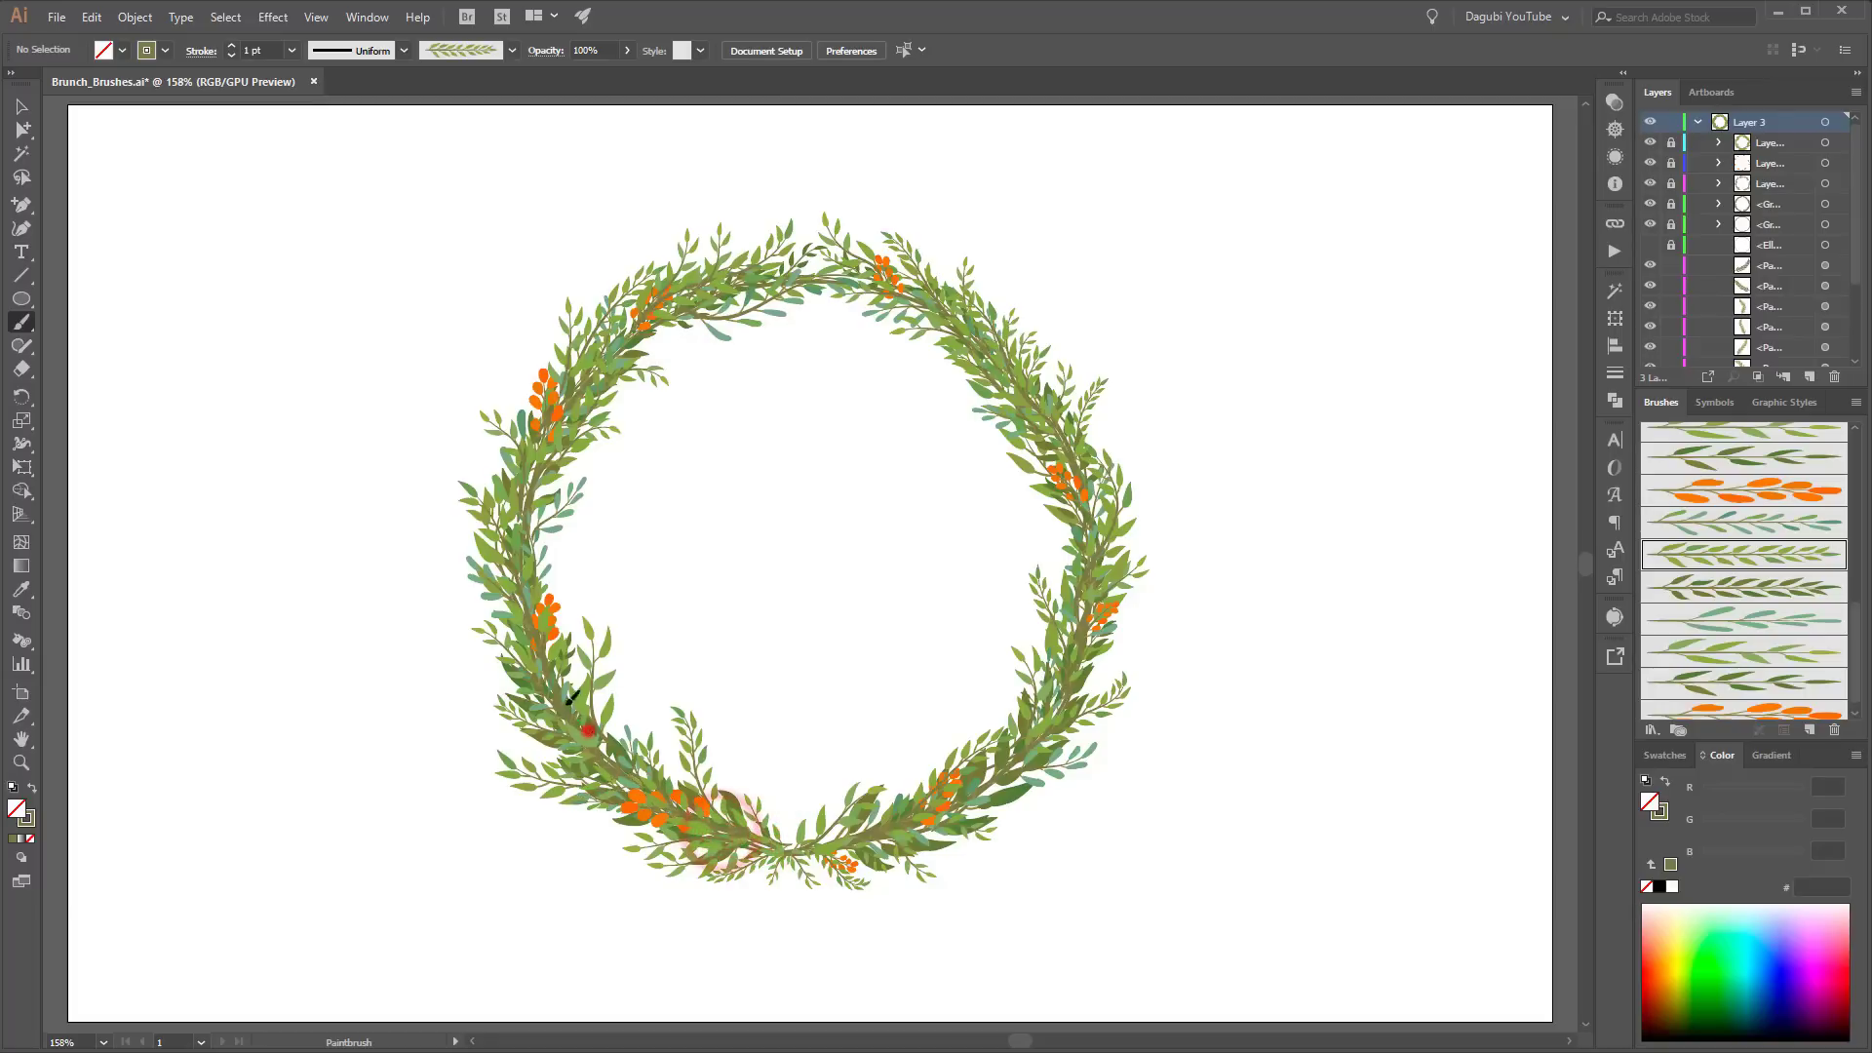
{"action": "left_click_drag", "start_coordinate": [568, 704], "coordinate": [593, 509]}
{"action": "mouse_move", "coordinate": [517, 595]}
{"action": "left_mouse_down"}
{"action": "mouse_move", "coordinate": [487, 422]}
{"action": "mouse_move", "coordinate": [453, 406]}
{"action": "left_mouse_up"}
{"action": "left_click_drag", "start_coordinate": [542, 459], "coordinate": [721, 369]}
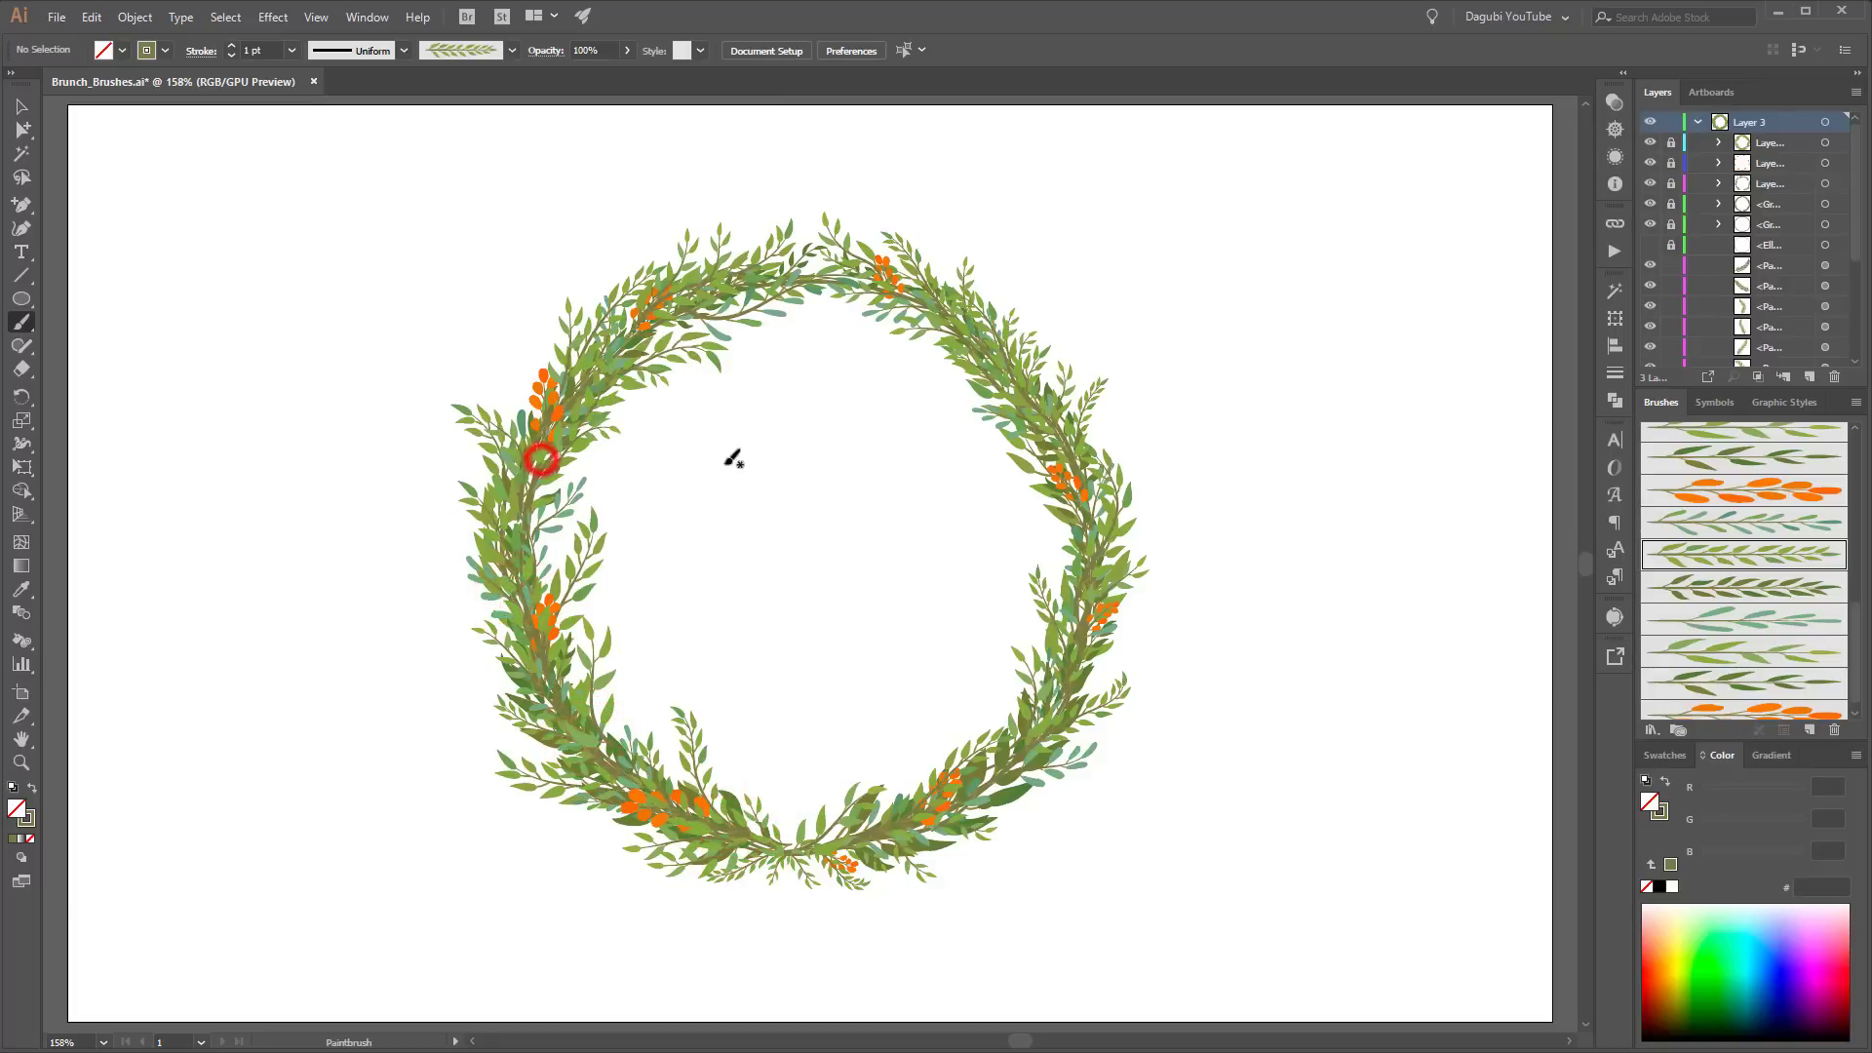
Step: Paint more dense light-green twigs behind the wreath's upper left, lower right, right side and upper right, reaching inward and outward
{"action": "left_click_drag", "start_coordinate": [549, 341], "coordinate": [552, 259]}
{"action": "left_click_drag", "start_coordinate": [915, 824], "coordinate": [1159, 738]}
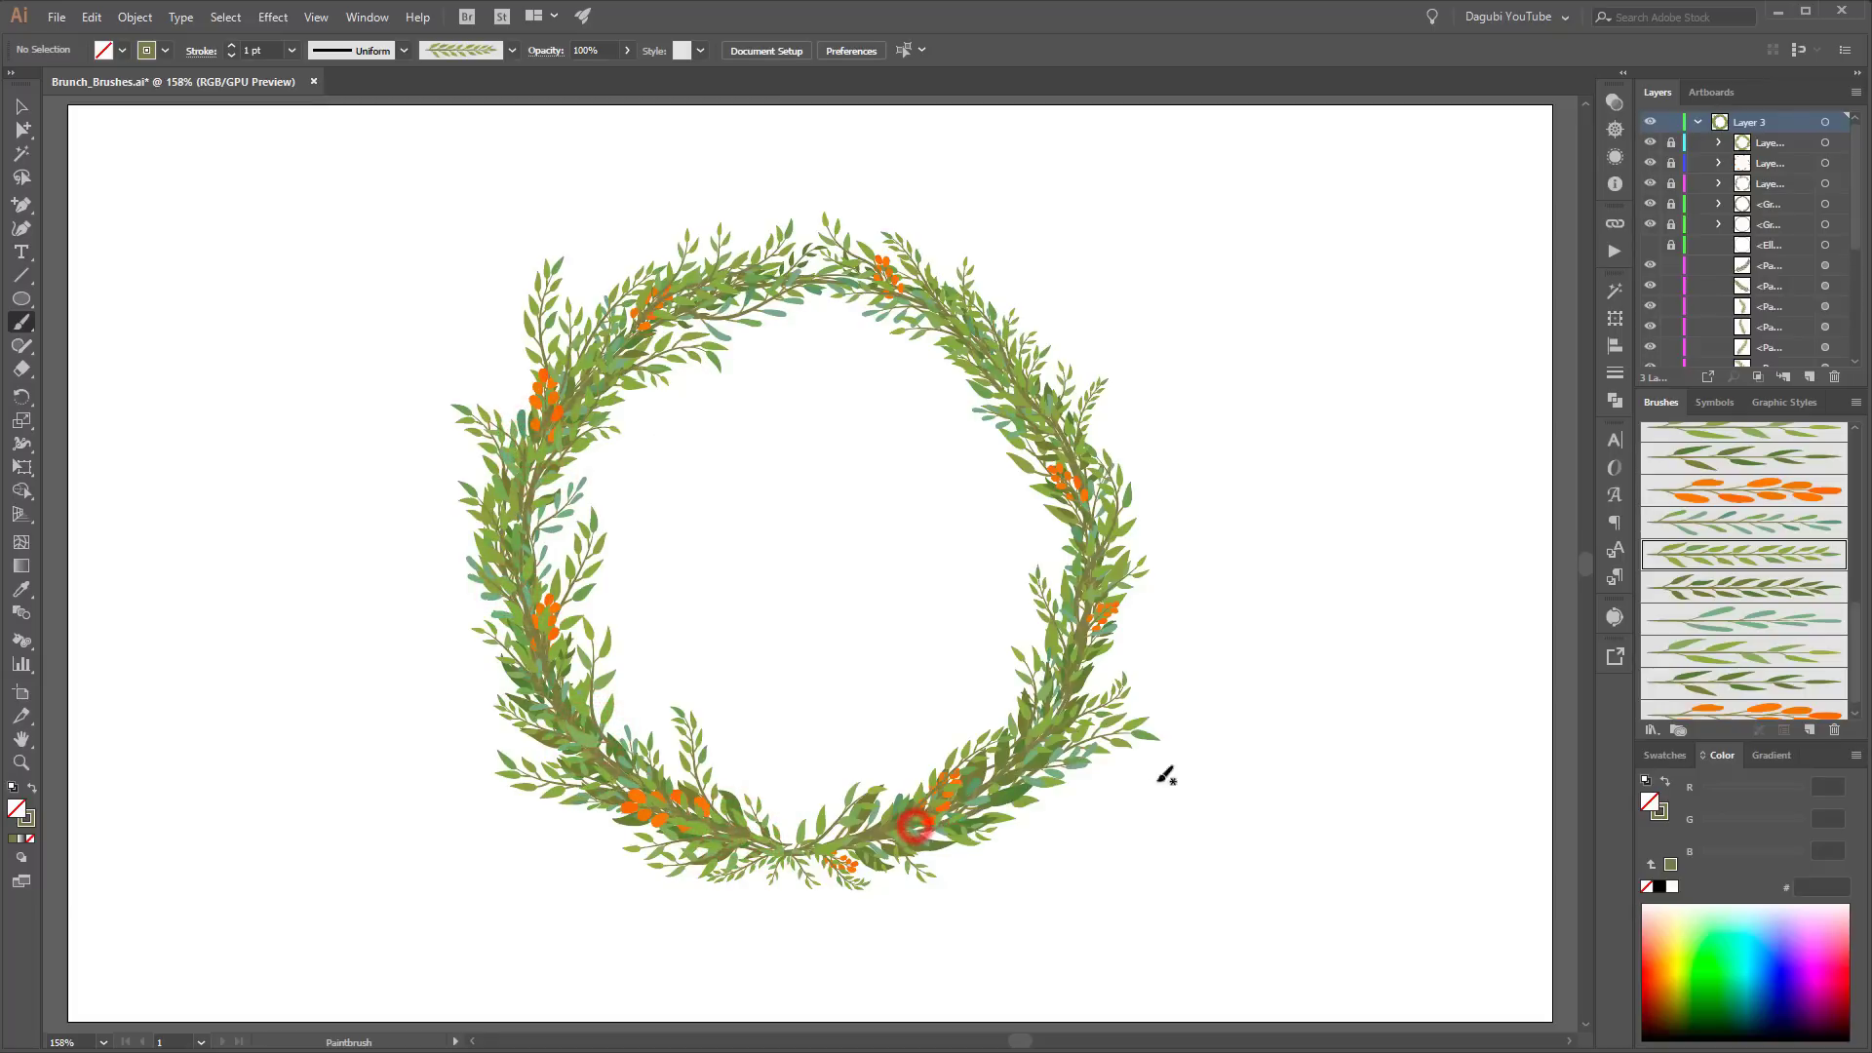
{"action": "mouse_move", "coordinate": [1018, 751]}
{"action": "left_mouse_down"}
{"action": "mouse_move", "coordinate": [1015, 565]}
{"action": "mouse_move", "coordinate": [1135, 654]}
{"action": "left_mouse_up"}
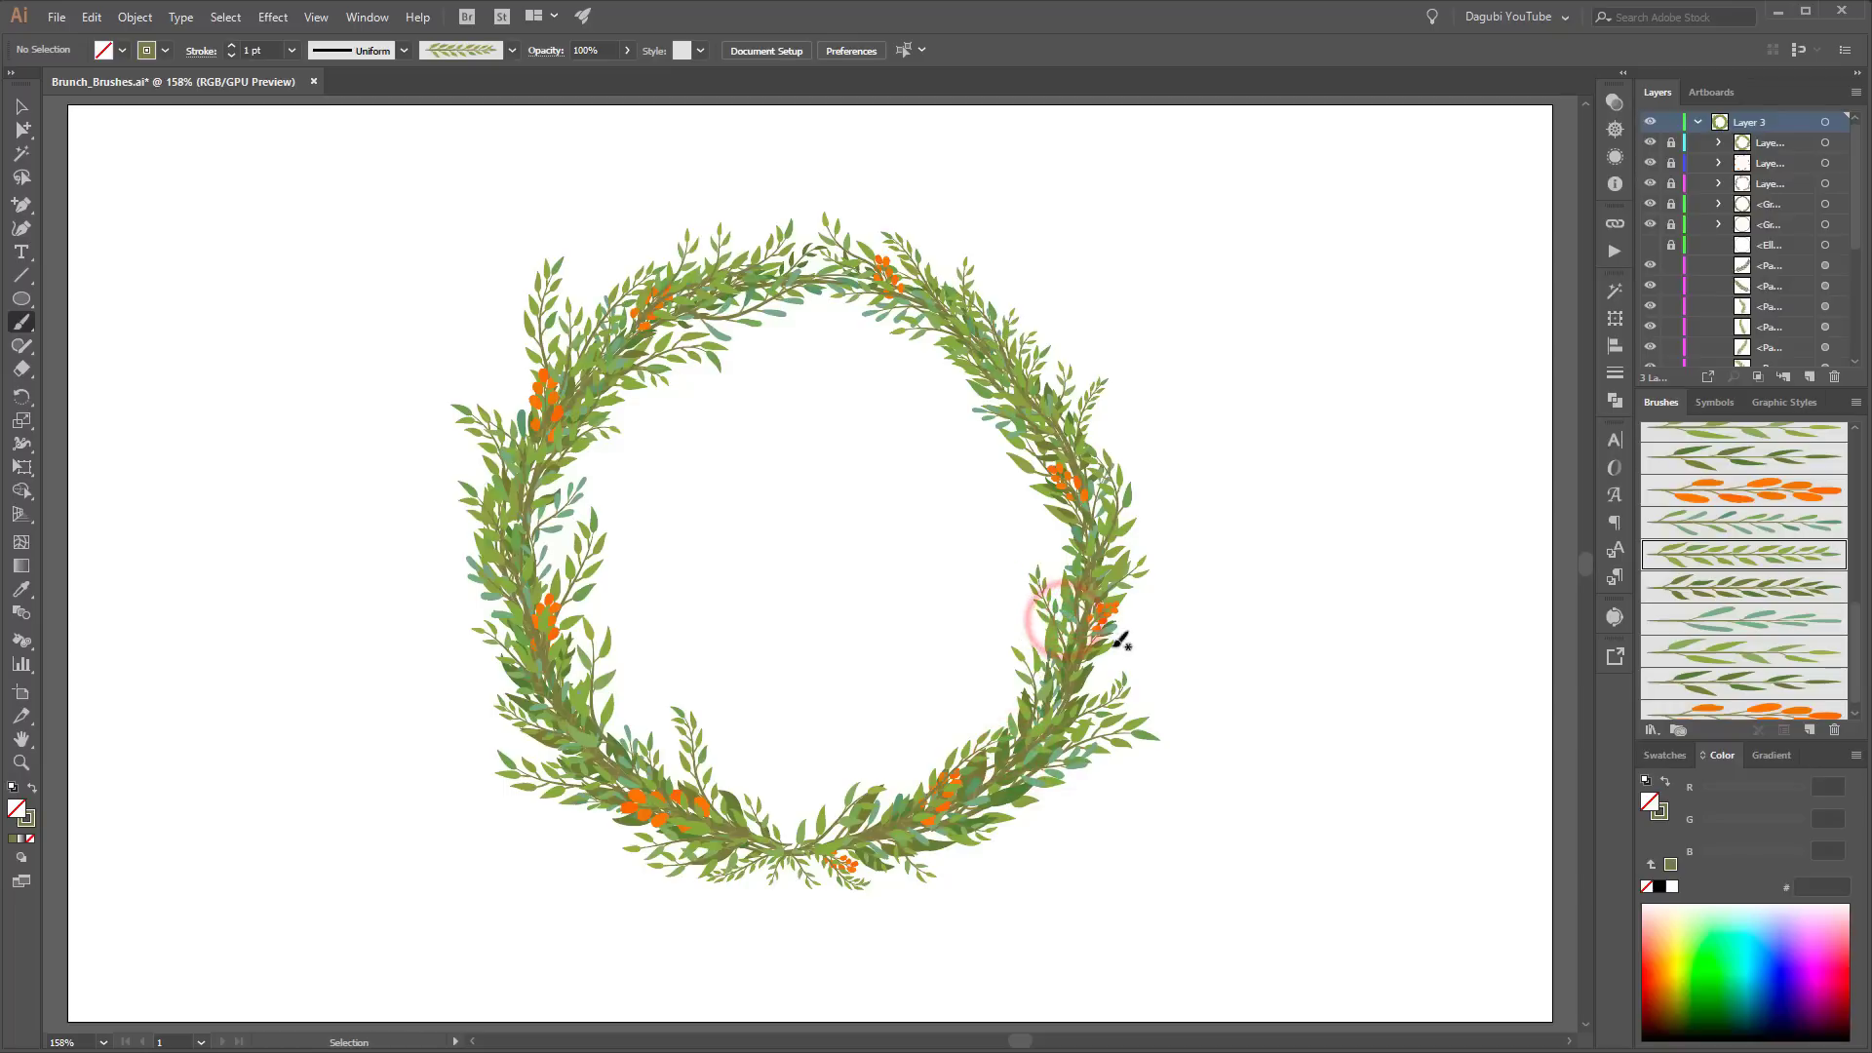
{"action": "left_click_drag", "start_coordinate": [1041, 524], "coordinate": [1002, 458]}
{"action": "left_click_drag", "start_coordinate": [1094, 544], "coordinate": [1122, 400]}
{"action": "left_click_drag", "start_coordinate": [1052, 471], "coordinate": [899, 358]}
{"action": "mouse_move", "coordinate": [1031, 393]}
{"action": "left_mouse_down"}
{"action": "mouse_move", "coordinate": [838, 306]}
{"action": "mouse_move", "coordinate": [780, 347]}
{"action": "left_mouse_up"}
{"action": "left_click_drag", "start_coordinate": [972, 349], "coordinate": [939, 228]}
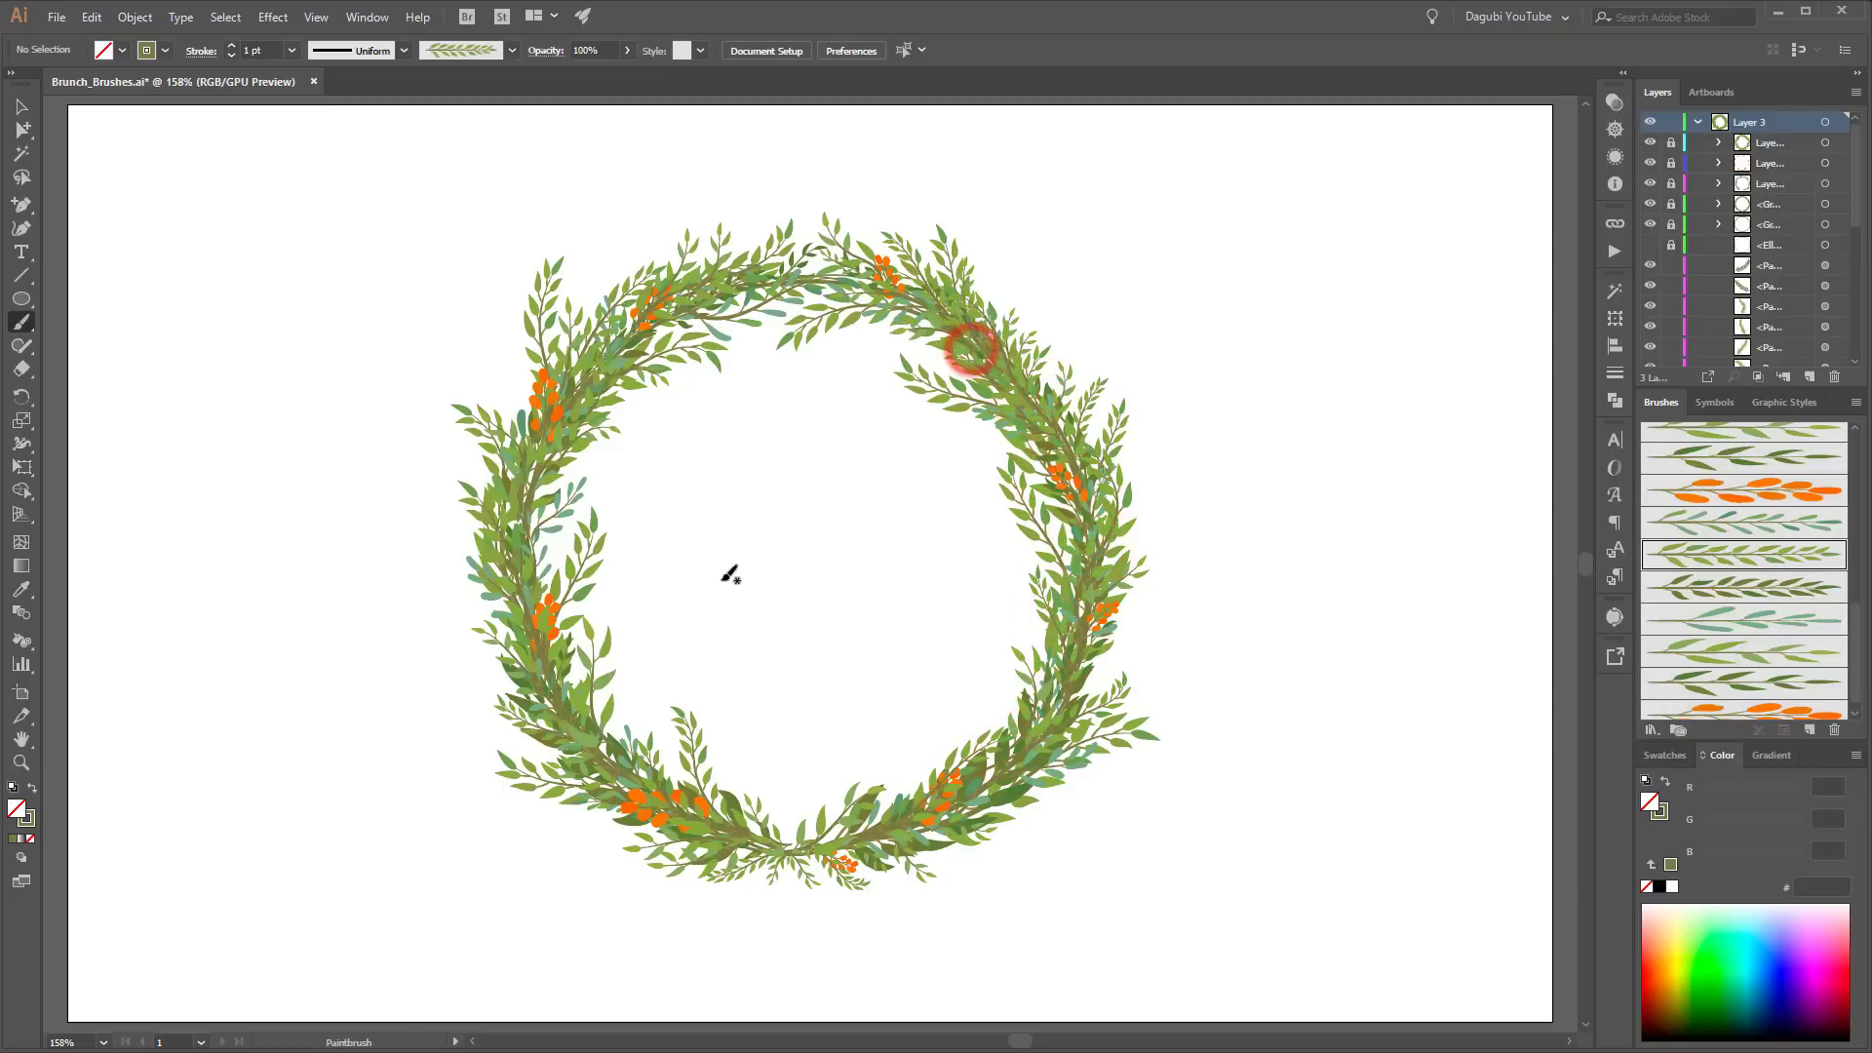
Step: Choose the dense teal branch brush and paint twigs behind the wreath's left edge, upper right and lower right
{"action": "left_click", "coordinate": [1785, 528]}
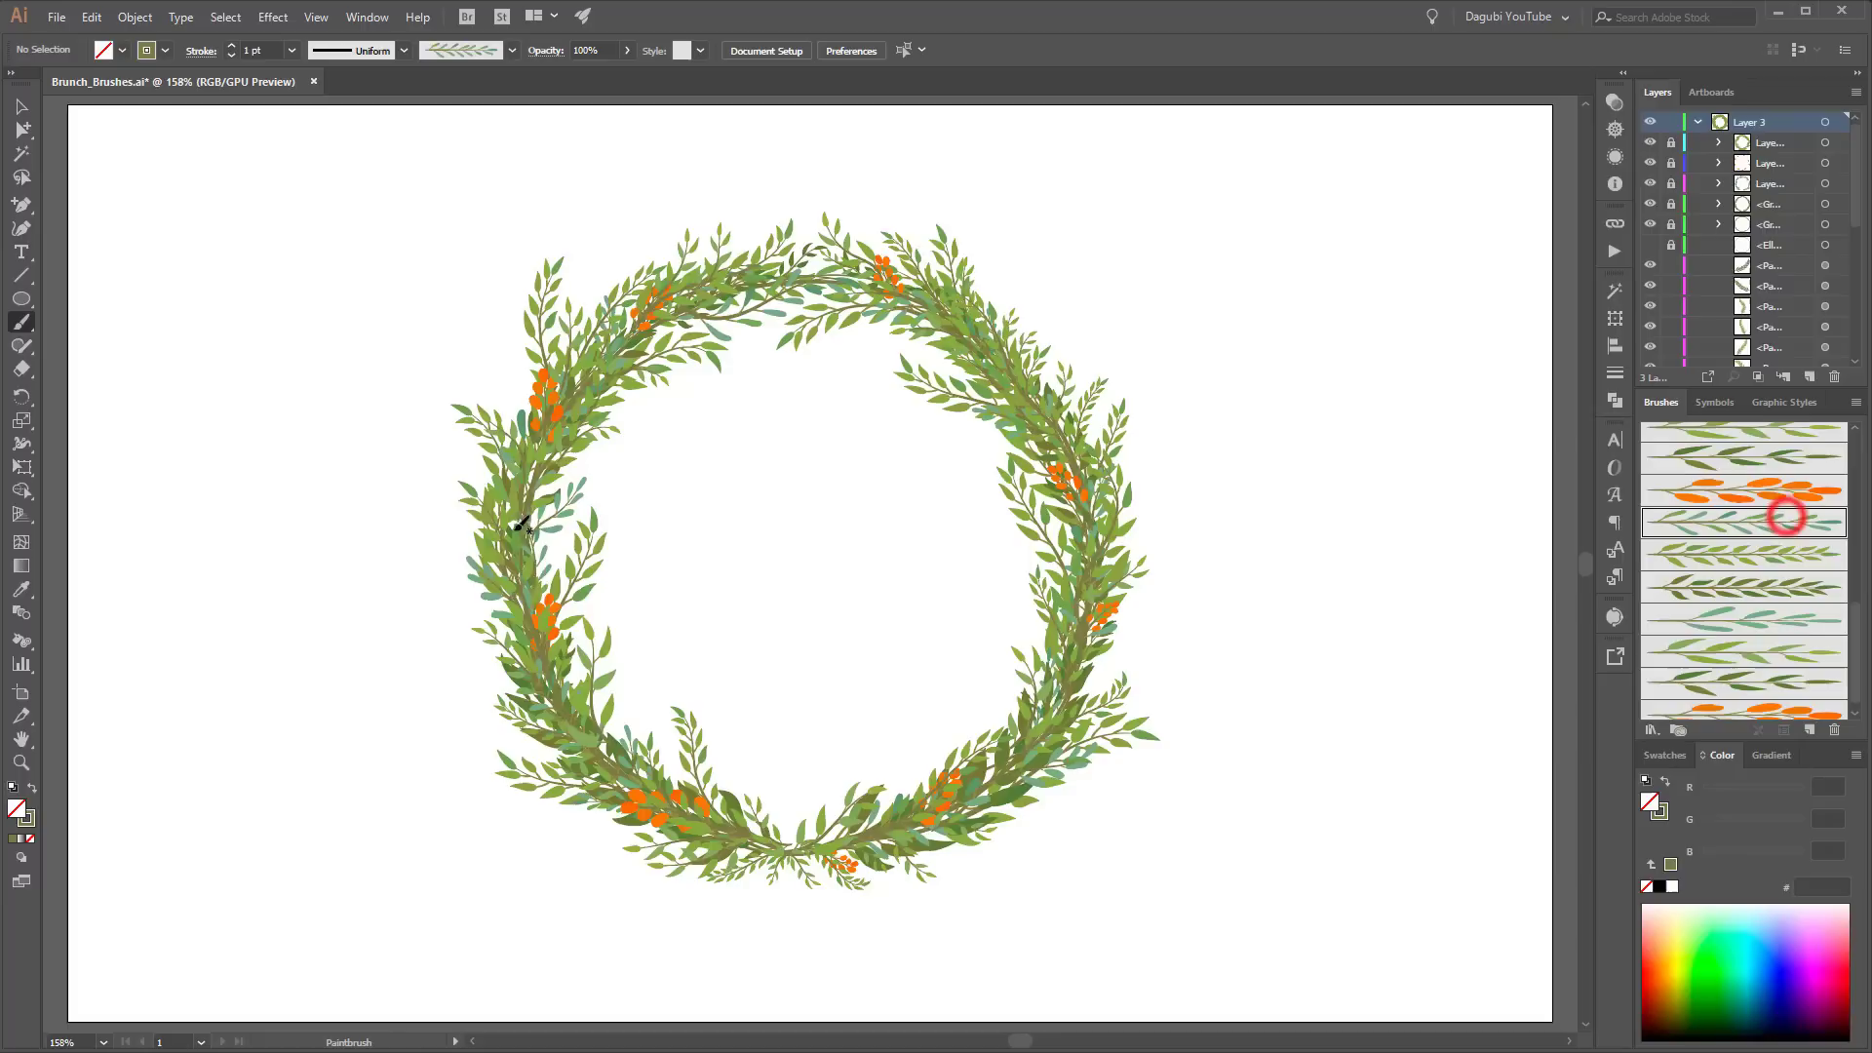
{"action": "left_click_drag", "start_coordinate": [1081, 485], "coordinate": [1058, 285]}
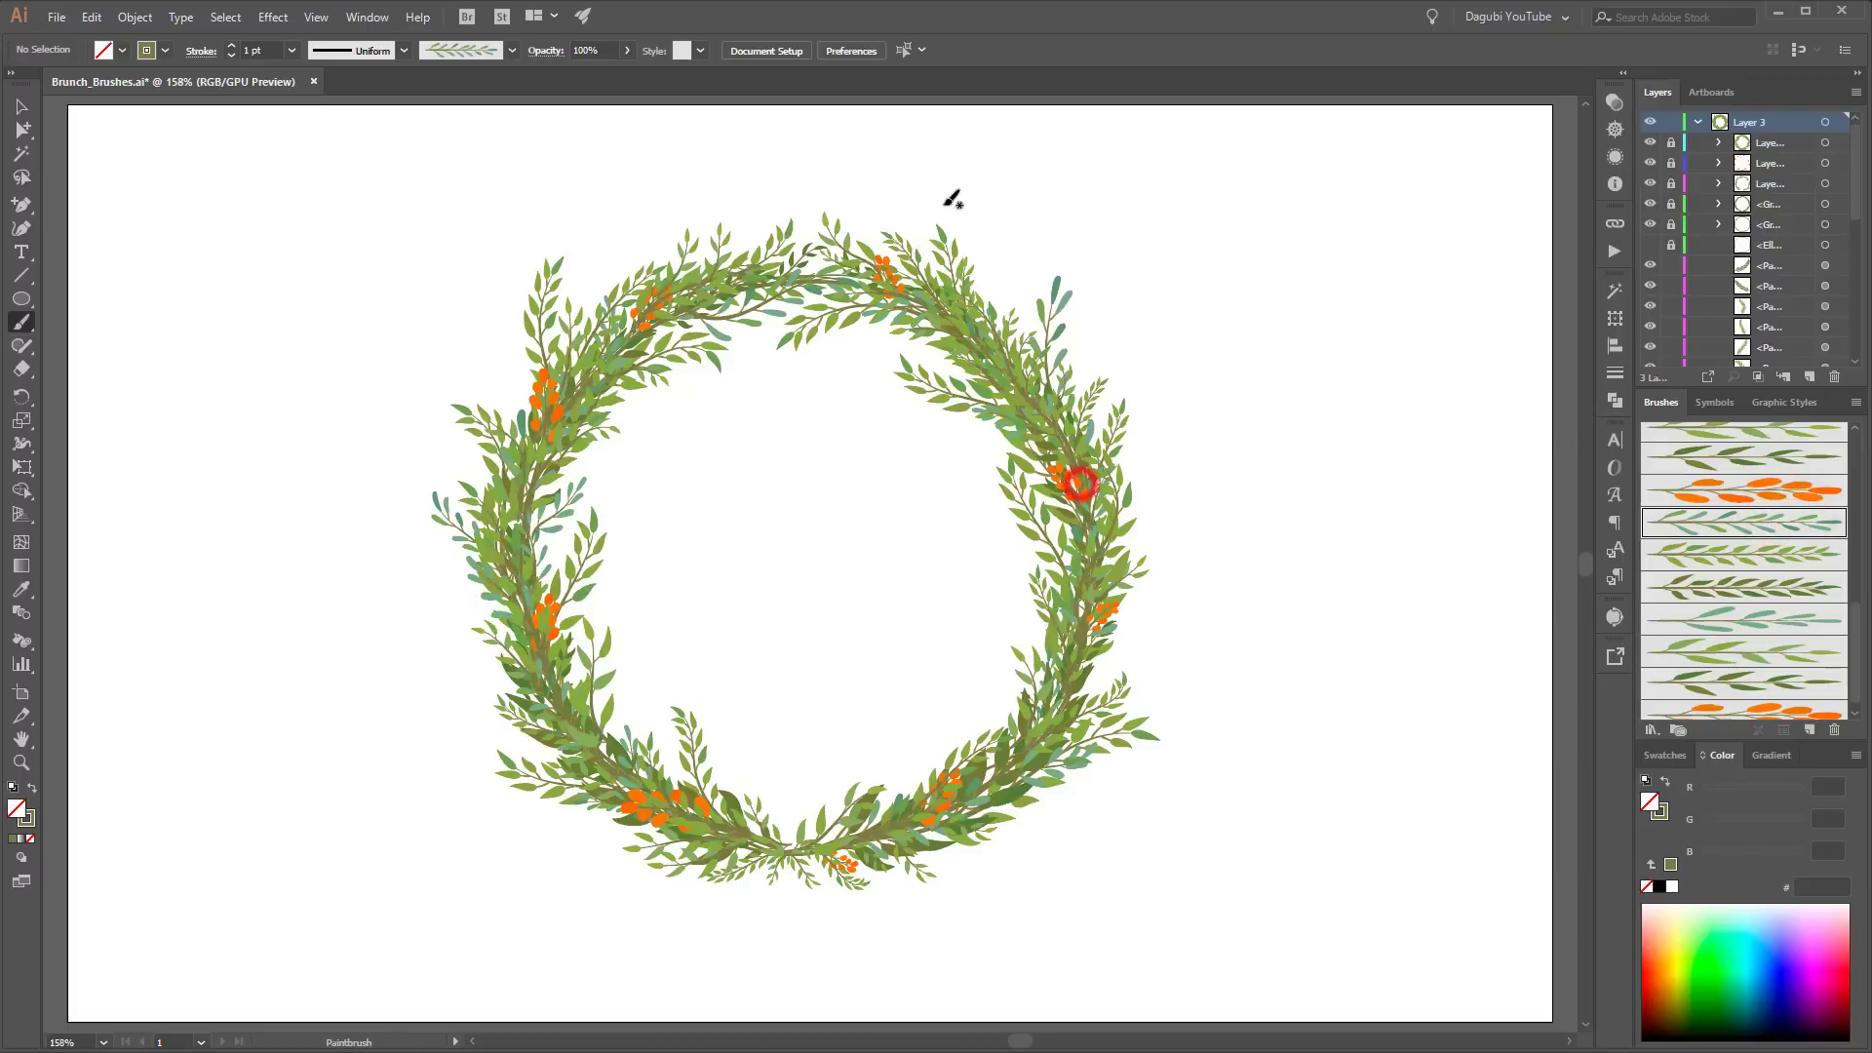
{"action": "left_click_drag", "start_coordinate": [983, 363], "coordinate": [843, 343]}
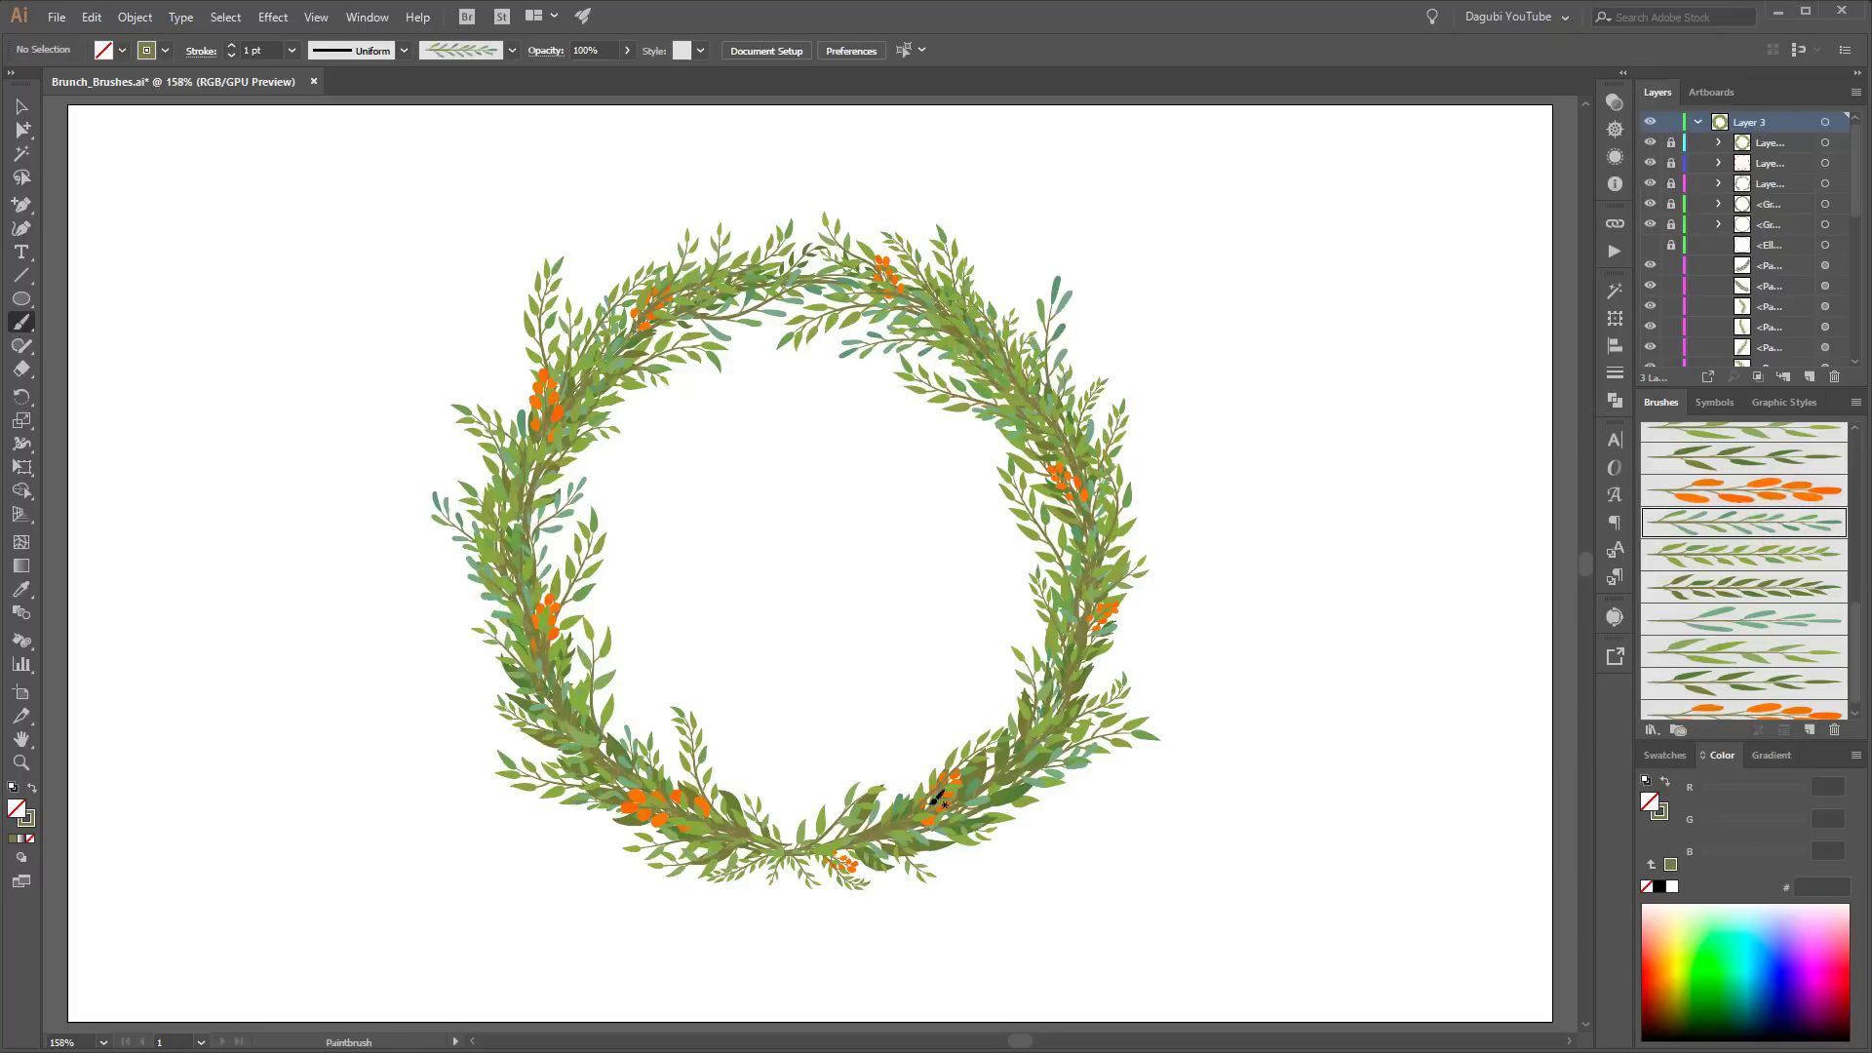
{"action": "left_click_drag", "start_coordinate": [1067, 703], "coordinate": [1168, 630]}
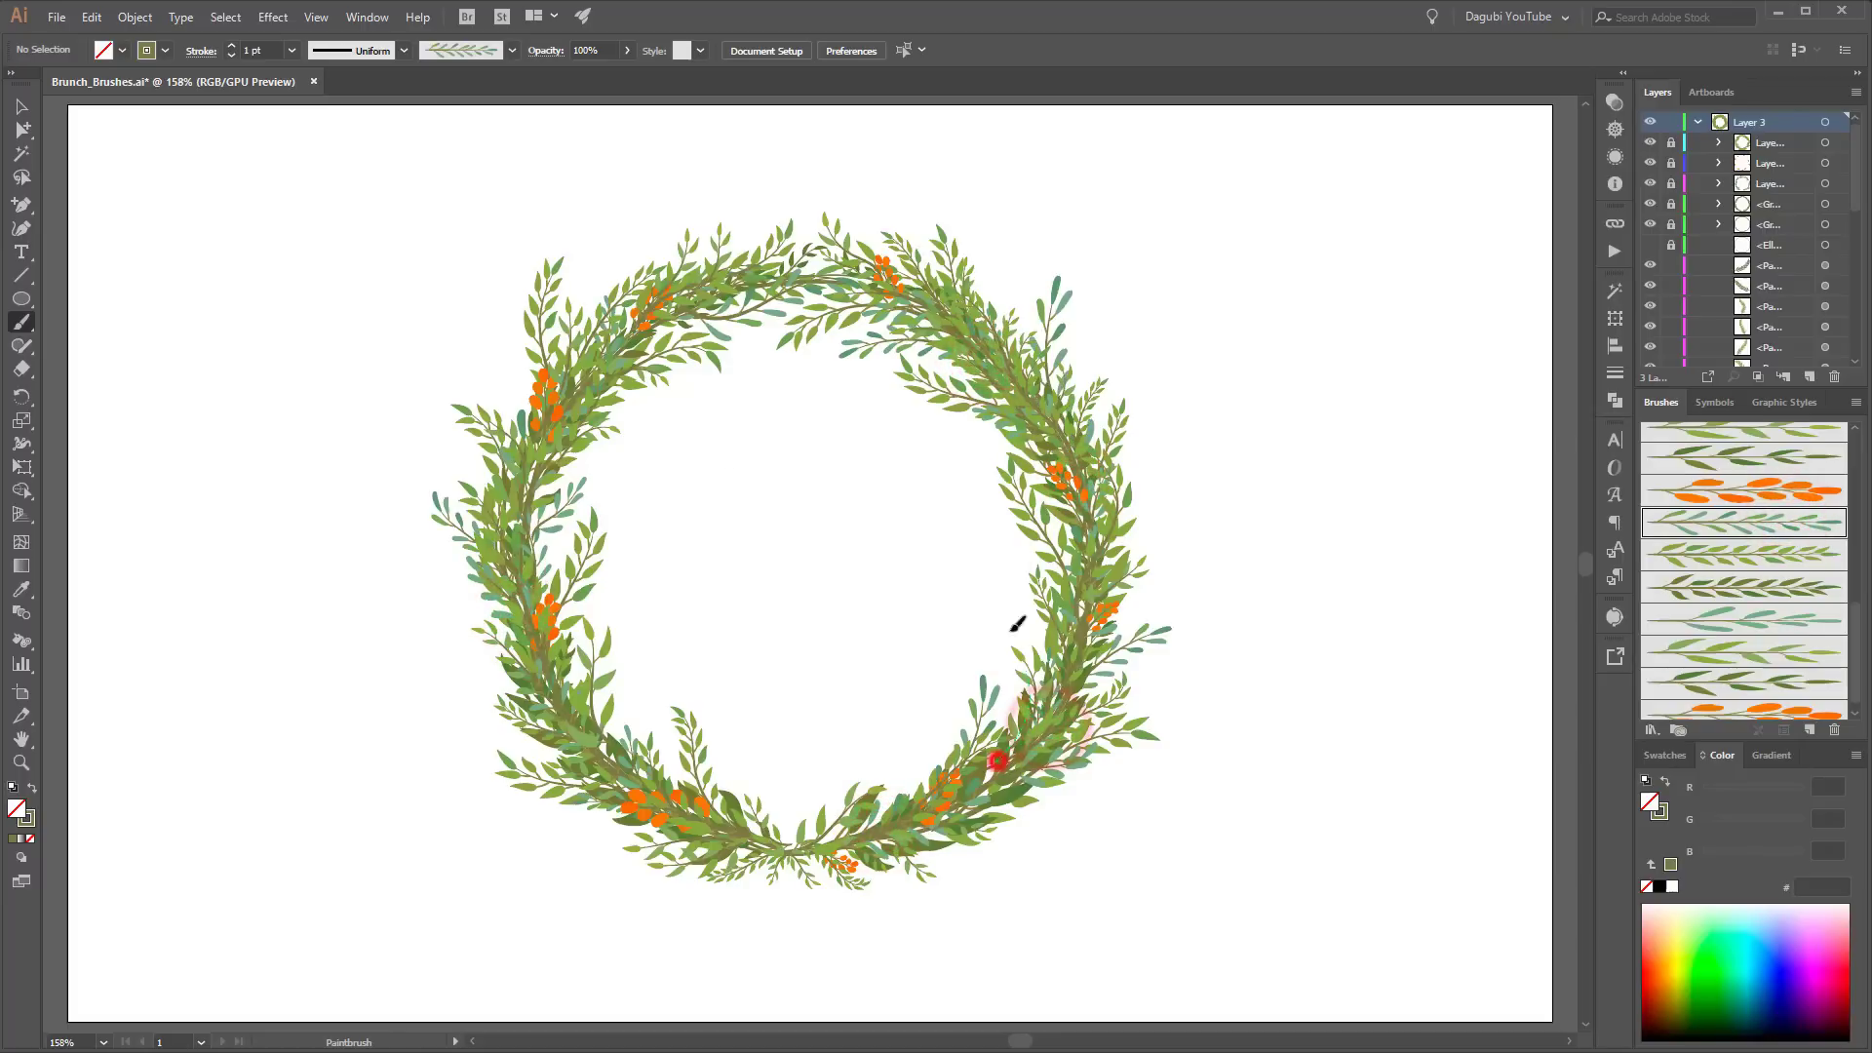
{"action": "left_click_drag", "start_coordinate": [1013, 629], "coordinate": [1010, 607]}
Step: Collect all the loose background branch paths at the bottom of Layer 3 in a new layer and lock it
{"action": "left_click_drag", "start_coordinate": [1857, 618], "coordinate": [1857, 615]}
{"action": "left_click_drag", "start_coordinate": [1857, 160], "coordinate": [1859, 328]}
{"action": "left_click", "coordinate": [1786, 227]}
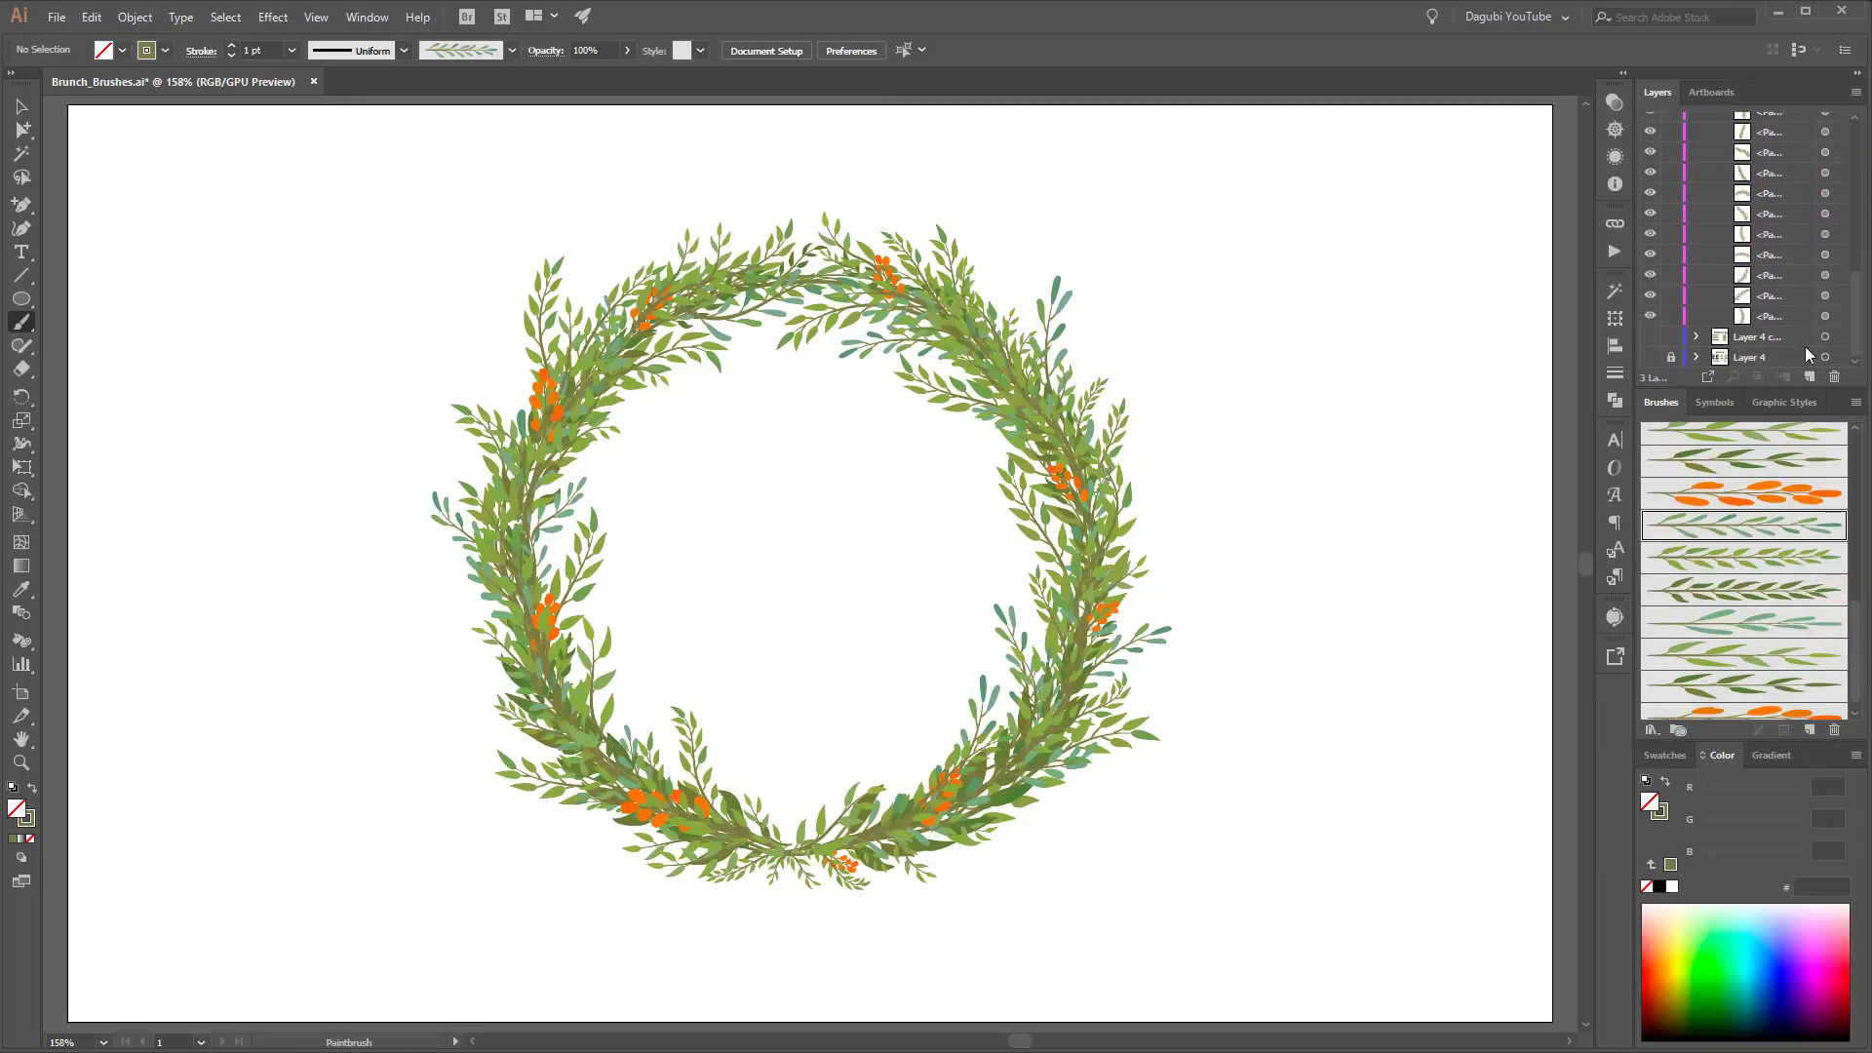
{"action": "left_click", "coordinate": [1796, 316], "text": "shift"}
{"action": "left_click", "coordinate": [1857, 93]}
{"action": "left_click", "coordinate": [1729, 364]}
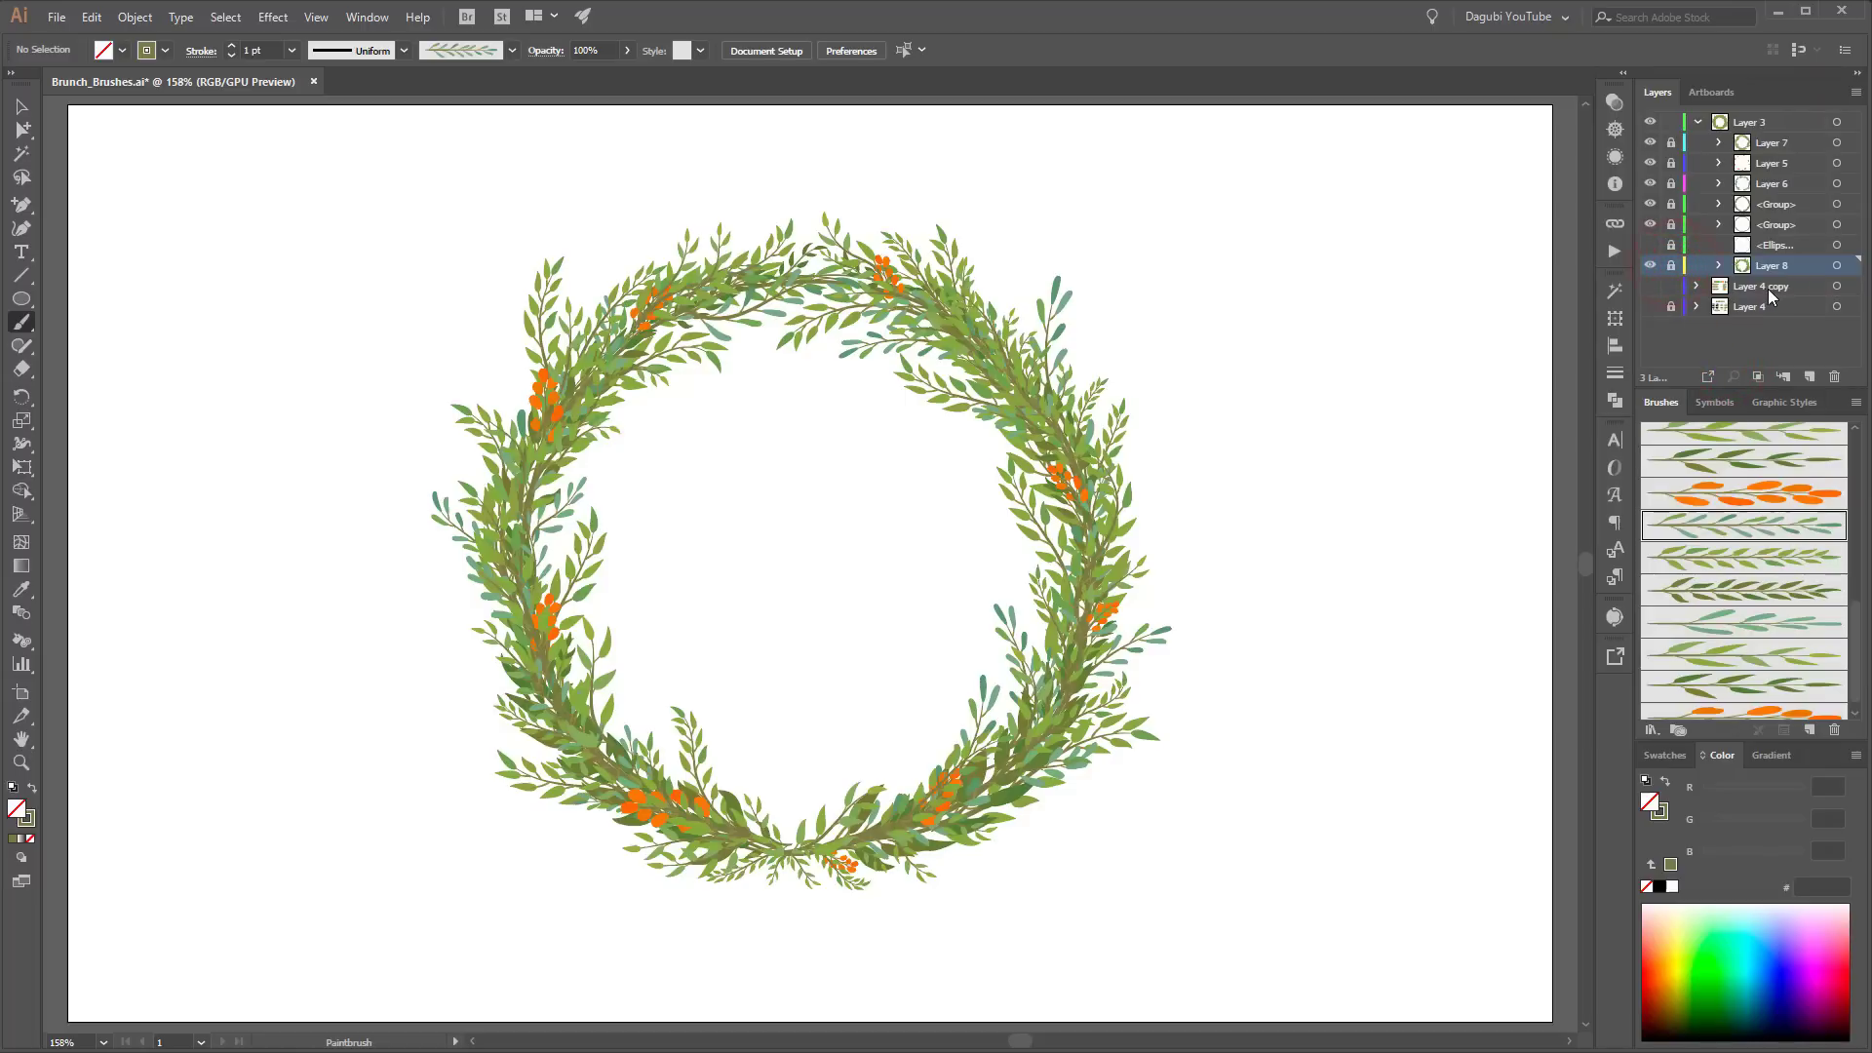
Step: Choose the single orange berry brush, switch to Draw Normal and paint 0.5 pt berries in Layer 3 on the wreath's upper right
{"action": "scroll", "coordinate": [1853, 620], "scroll_direction": "up", "scroll_amount": 5}
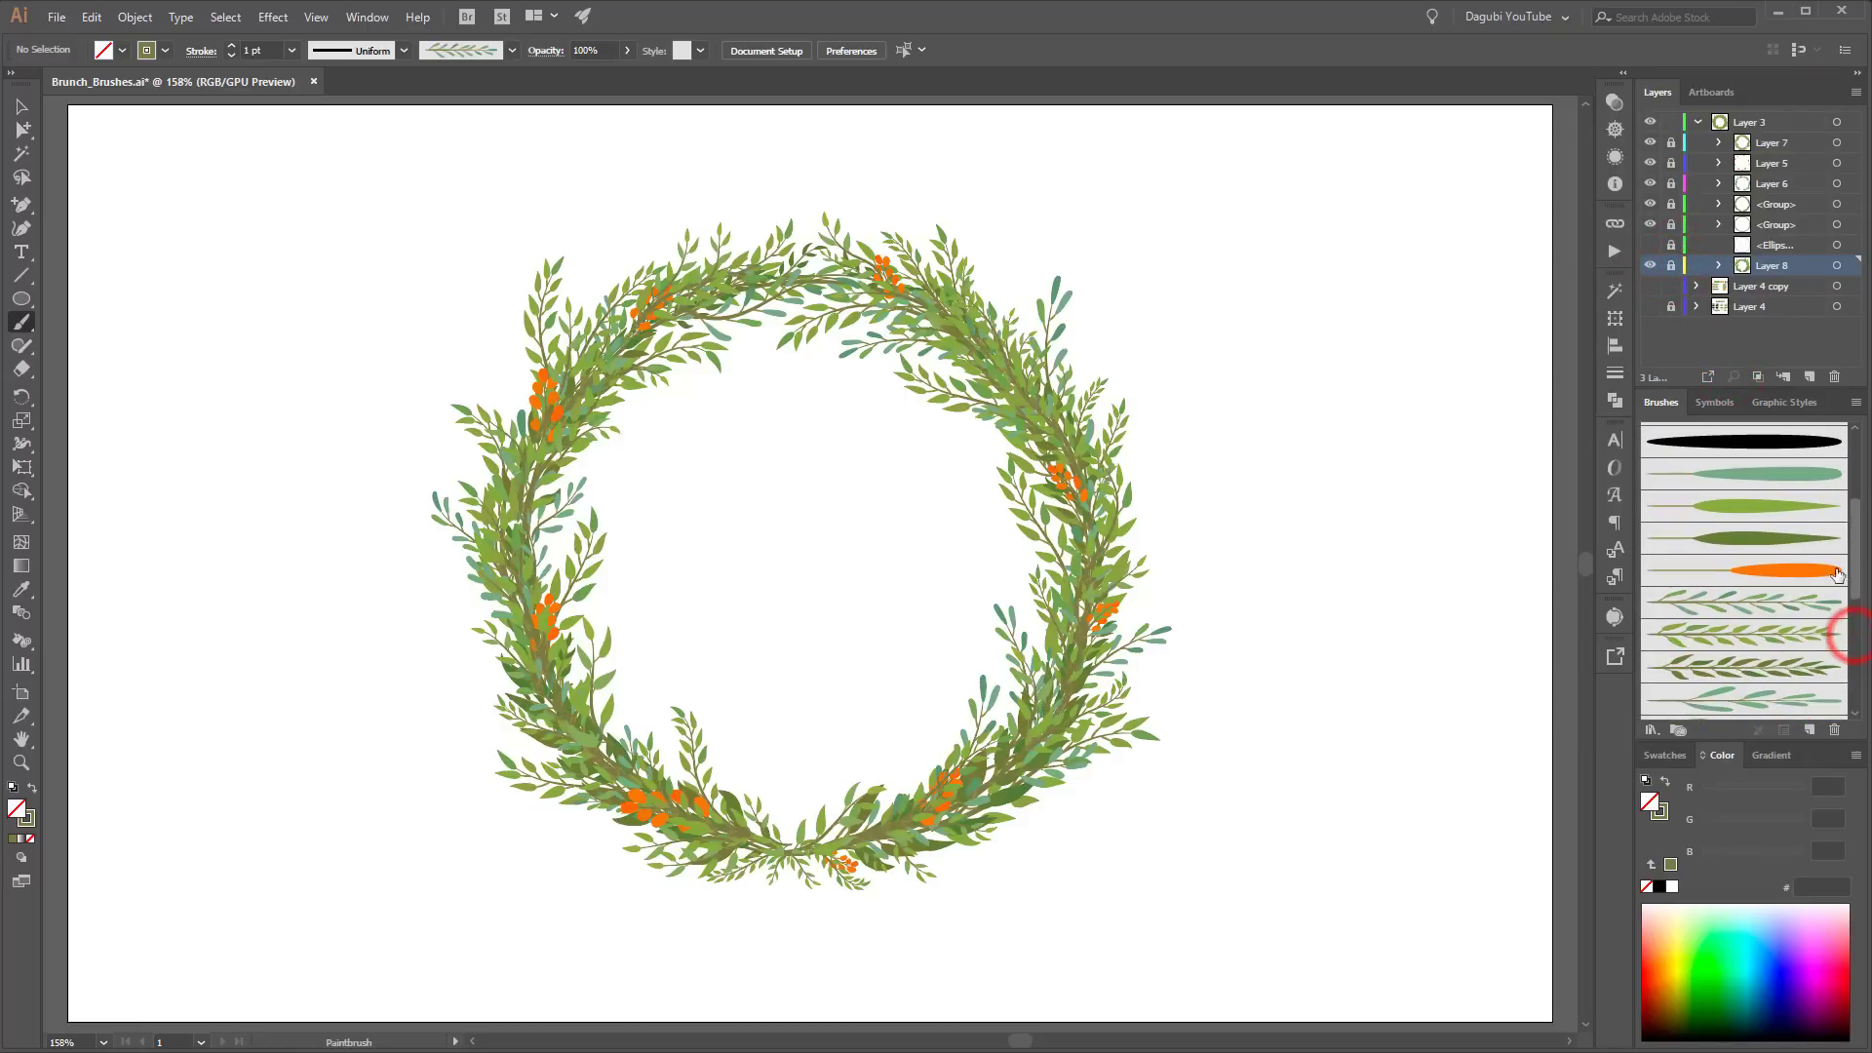
{"action": "left_click", "coordinate": [1797, 573]}
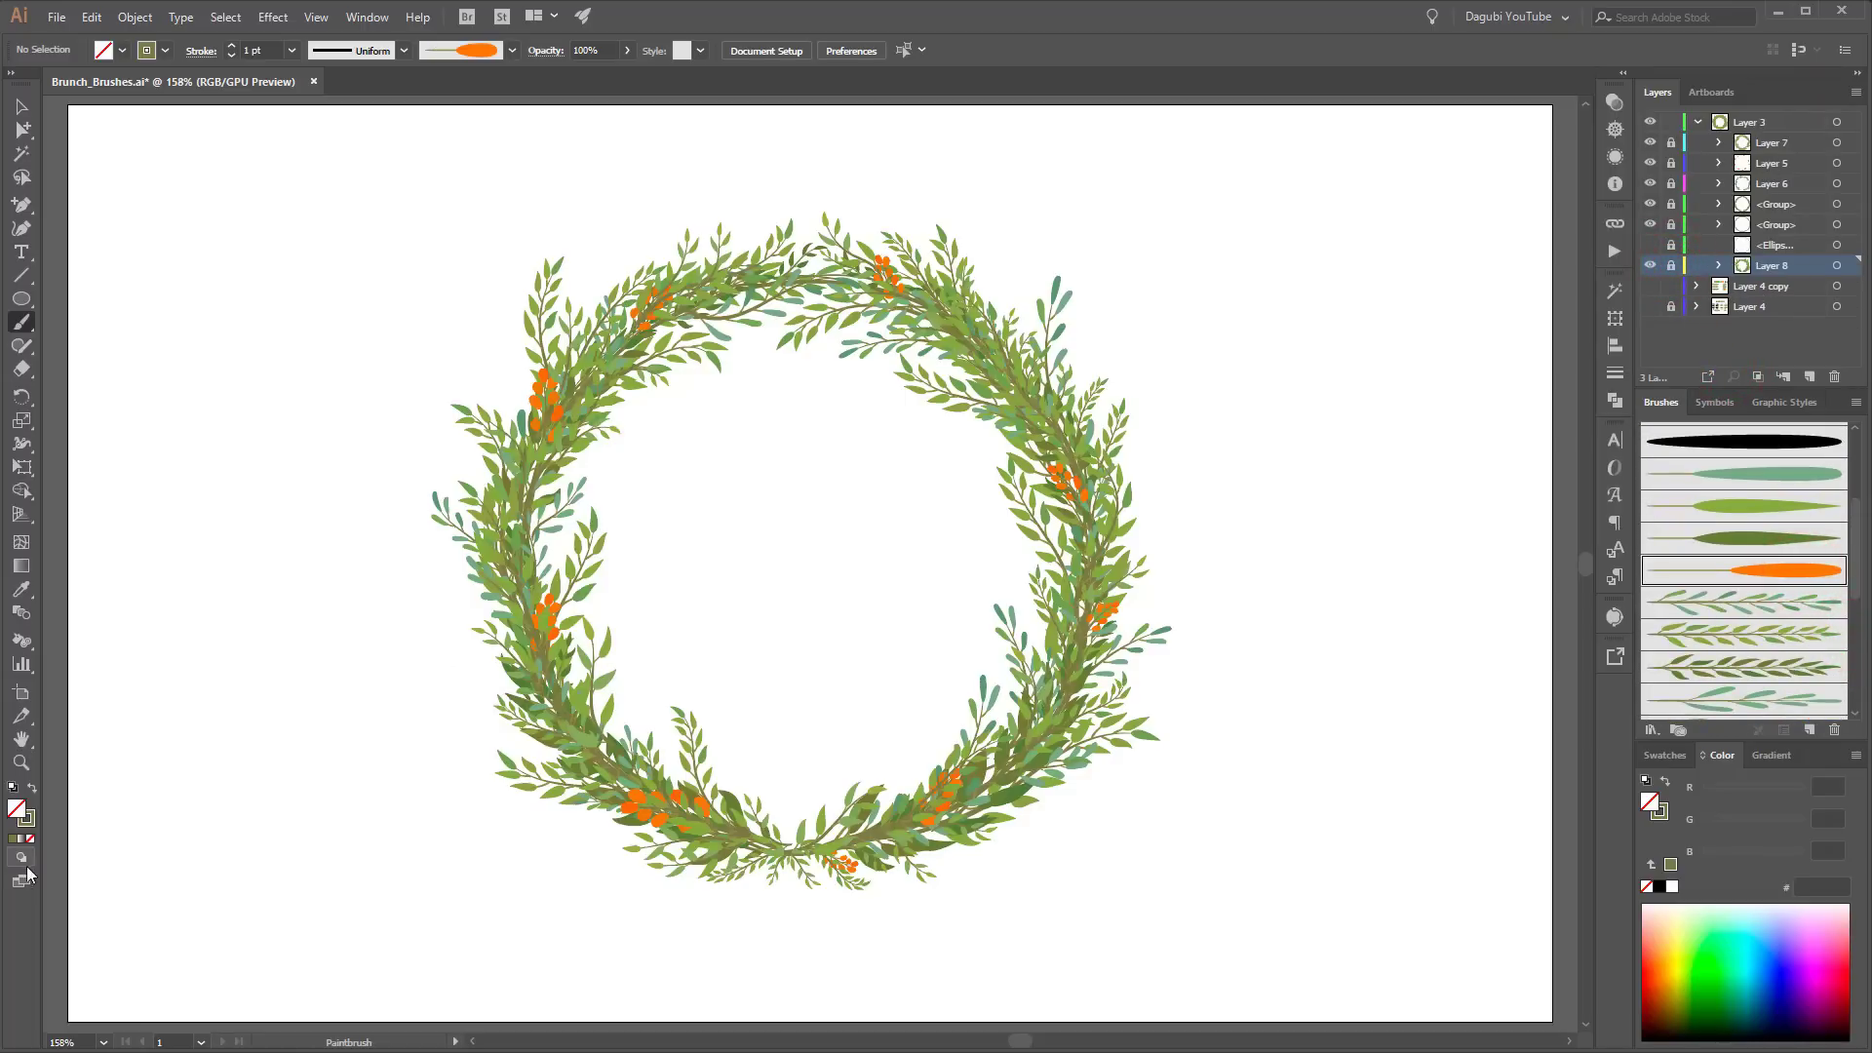
{"action": "left_click", "coordinate": [27, 868]}
{"action": "left_click", "coordinate": [44, 874]}
{"action": "left_click", "coordinate": [1765, 122]}
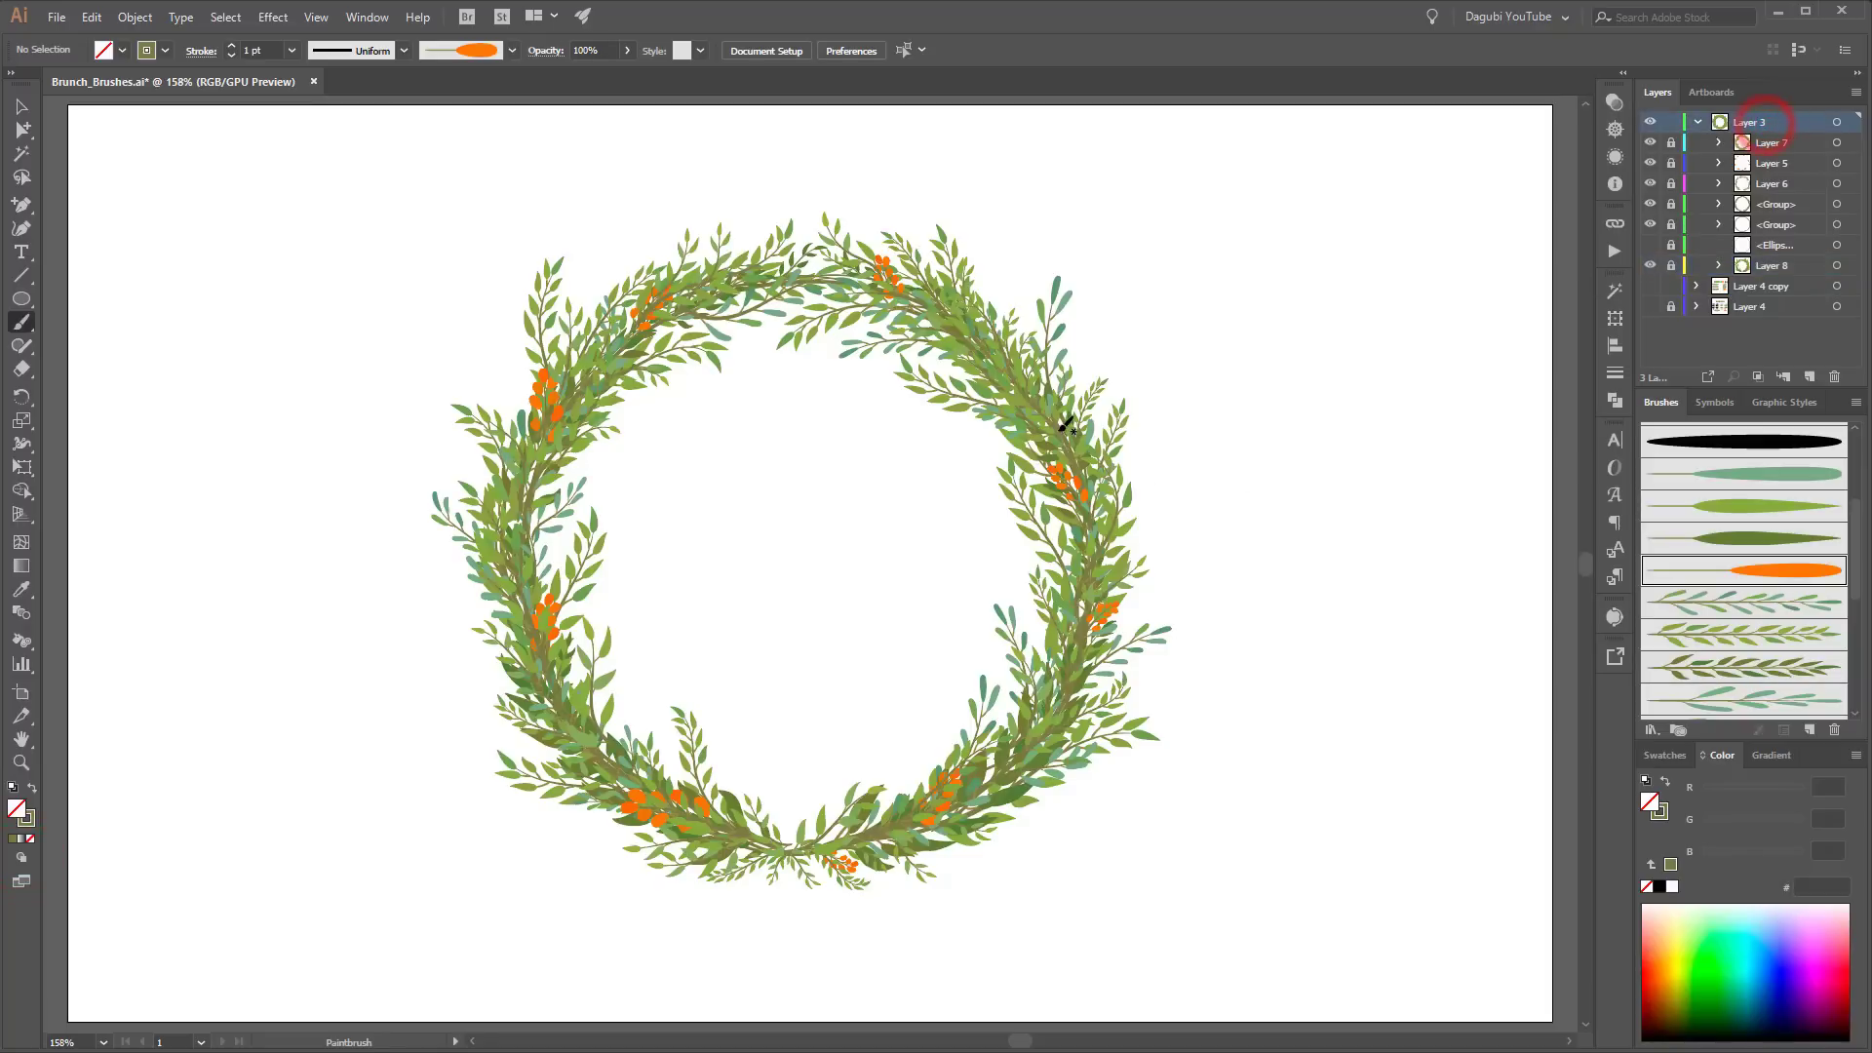
{"action": "mouse_move", "coordinate": [1066, 426]}
{"action": "left_mouse_down"}
{"action": "mouse_move", "coordinate": [1089, 380]}
{"action": "mouse_move", "coordinate": [1048, 392]}
{"action": "left_mouse_up"}
{"action": "key", "text": "Delete"}
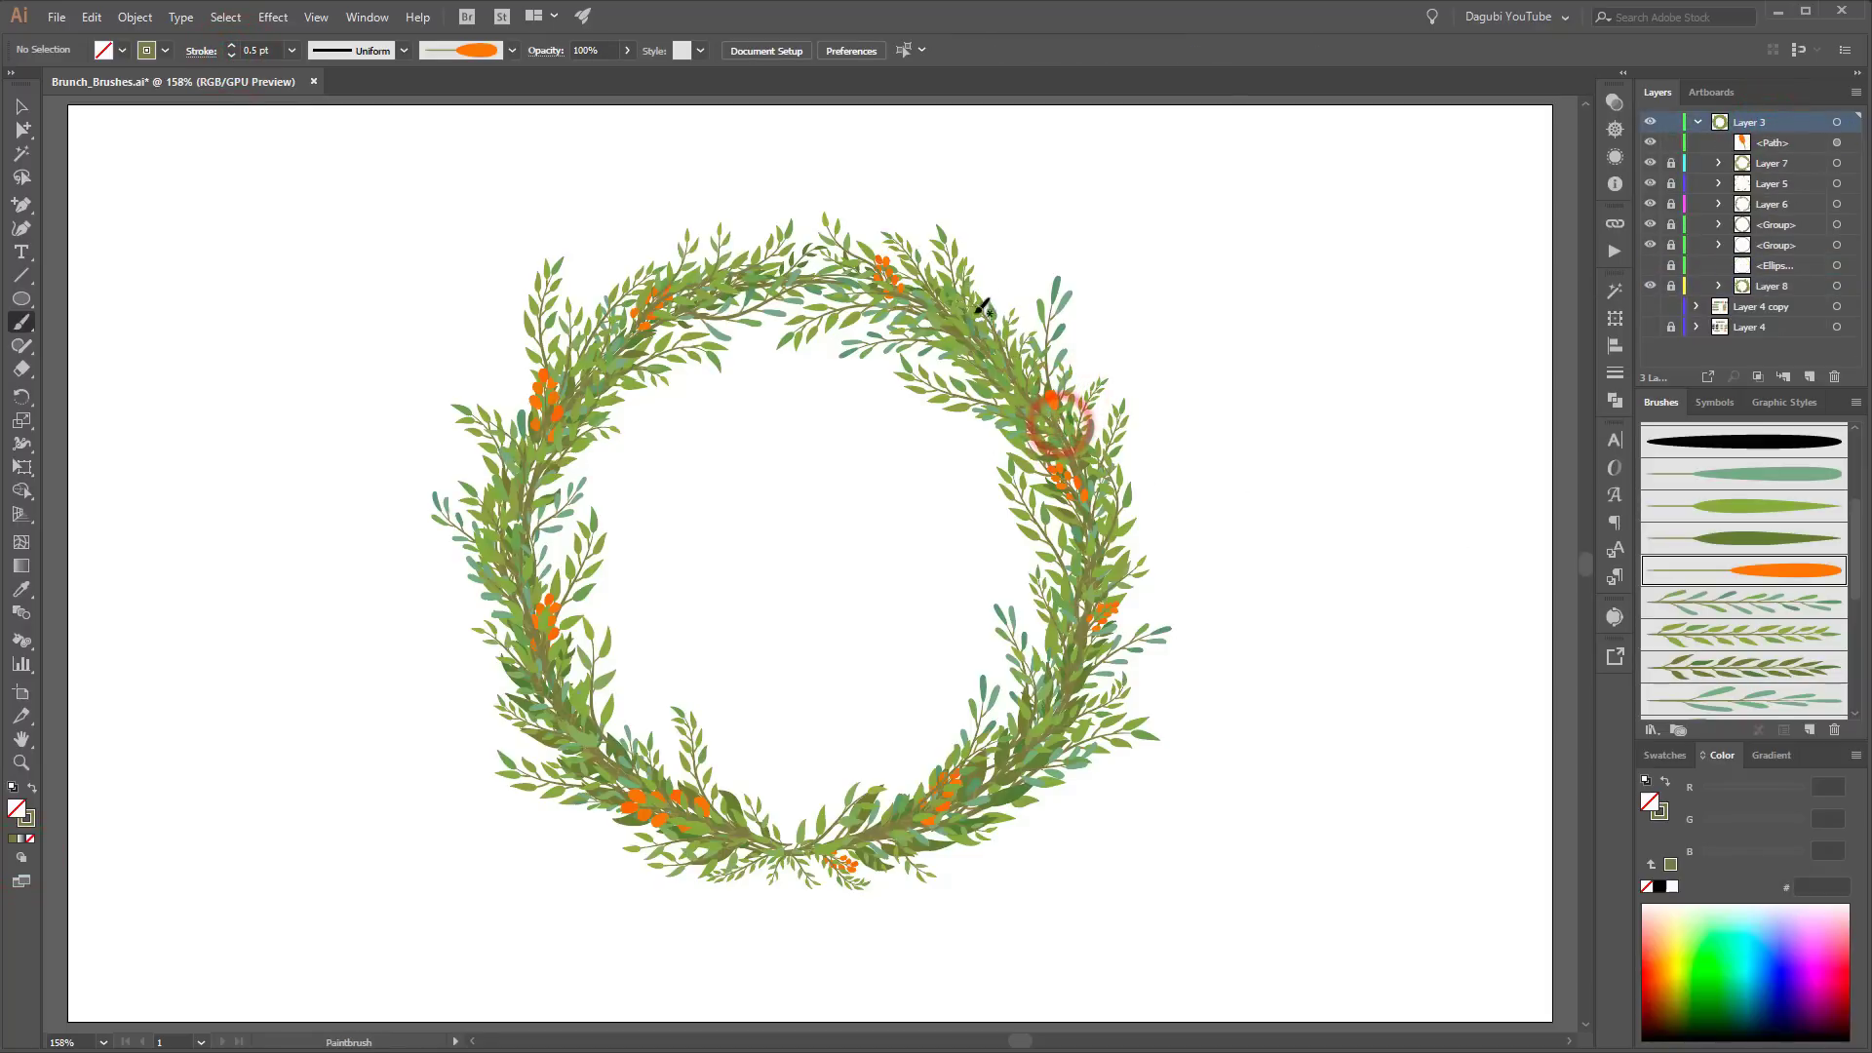
{"action": "left_click_drag", "start_coordinate": [914, 288], "coordinate": [902, 268]}
Step: Set the stroke weight to 0.25 pt and scatter small single orange berries around the wreath's left, bottom, right and top sections
{"action": "left_click", "coordinate": [233, 57]}
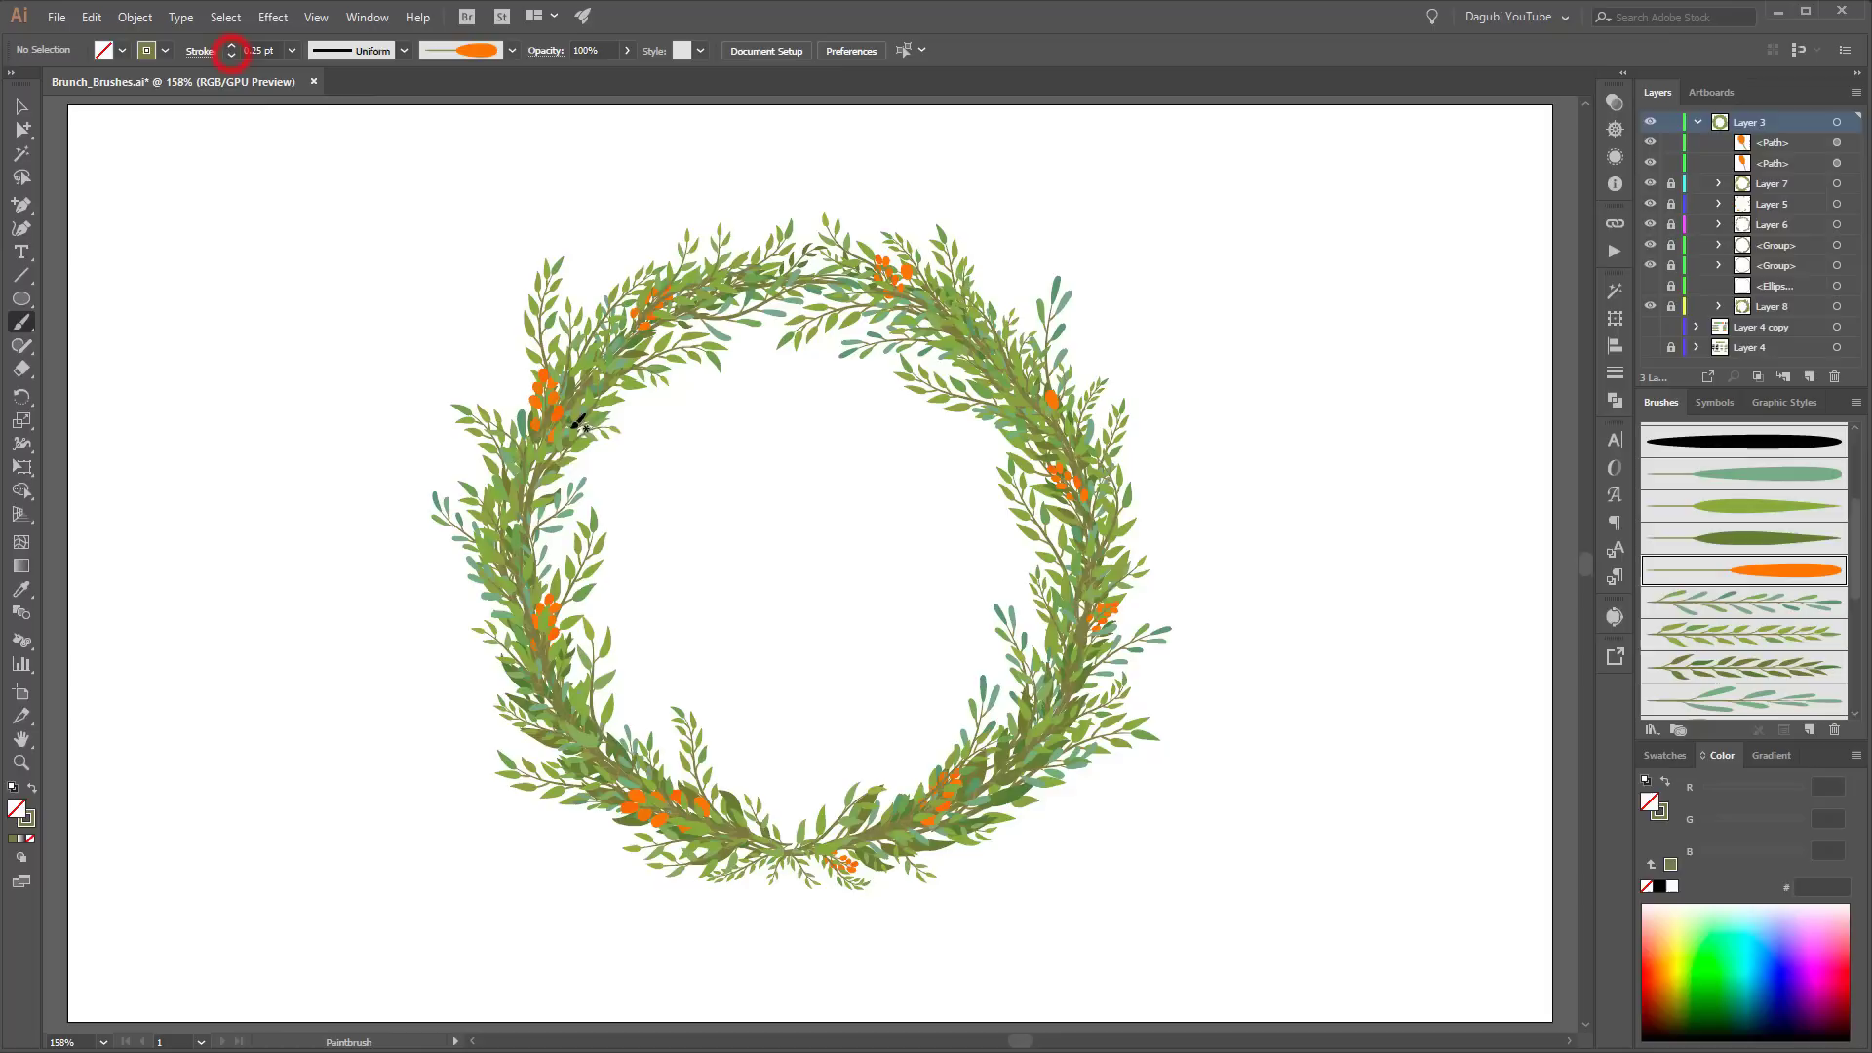
{"action": "mouse_move", "coordinate": [524, 507]}
{"action": "left_mouse_down"}
{"action": "mouse_move", "coordinate": [480, 466]}
{"action": "mouse_move", "coordinate": [544, 466]}
{"action": "left_mouse_up"}
{"action": "left_click_drag", "start_coordinate": [598, 745], "coordinate": [525, 709]}
{"action": "left_click_drag", "start_coordinate": [901, 839], "coordinate": [914, 841]}
{"action": "left_click_drag", "start_coordinate": [1035, 761], "coordinate": [1054, 753]}
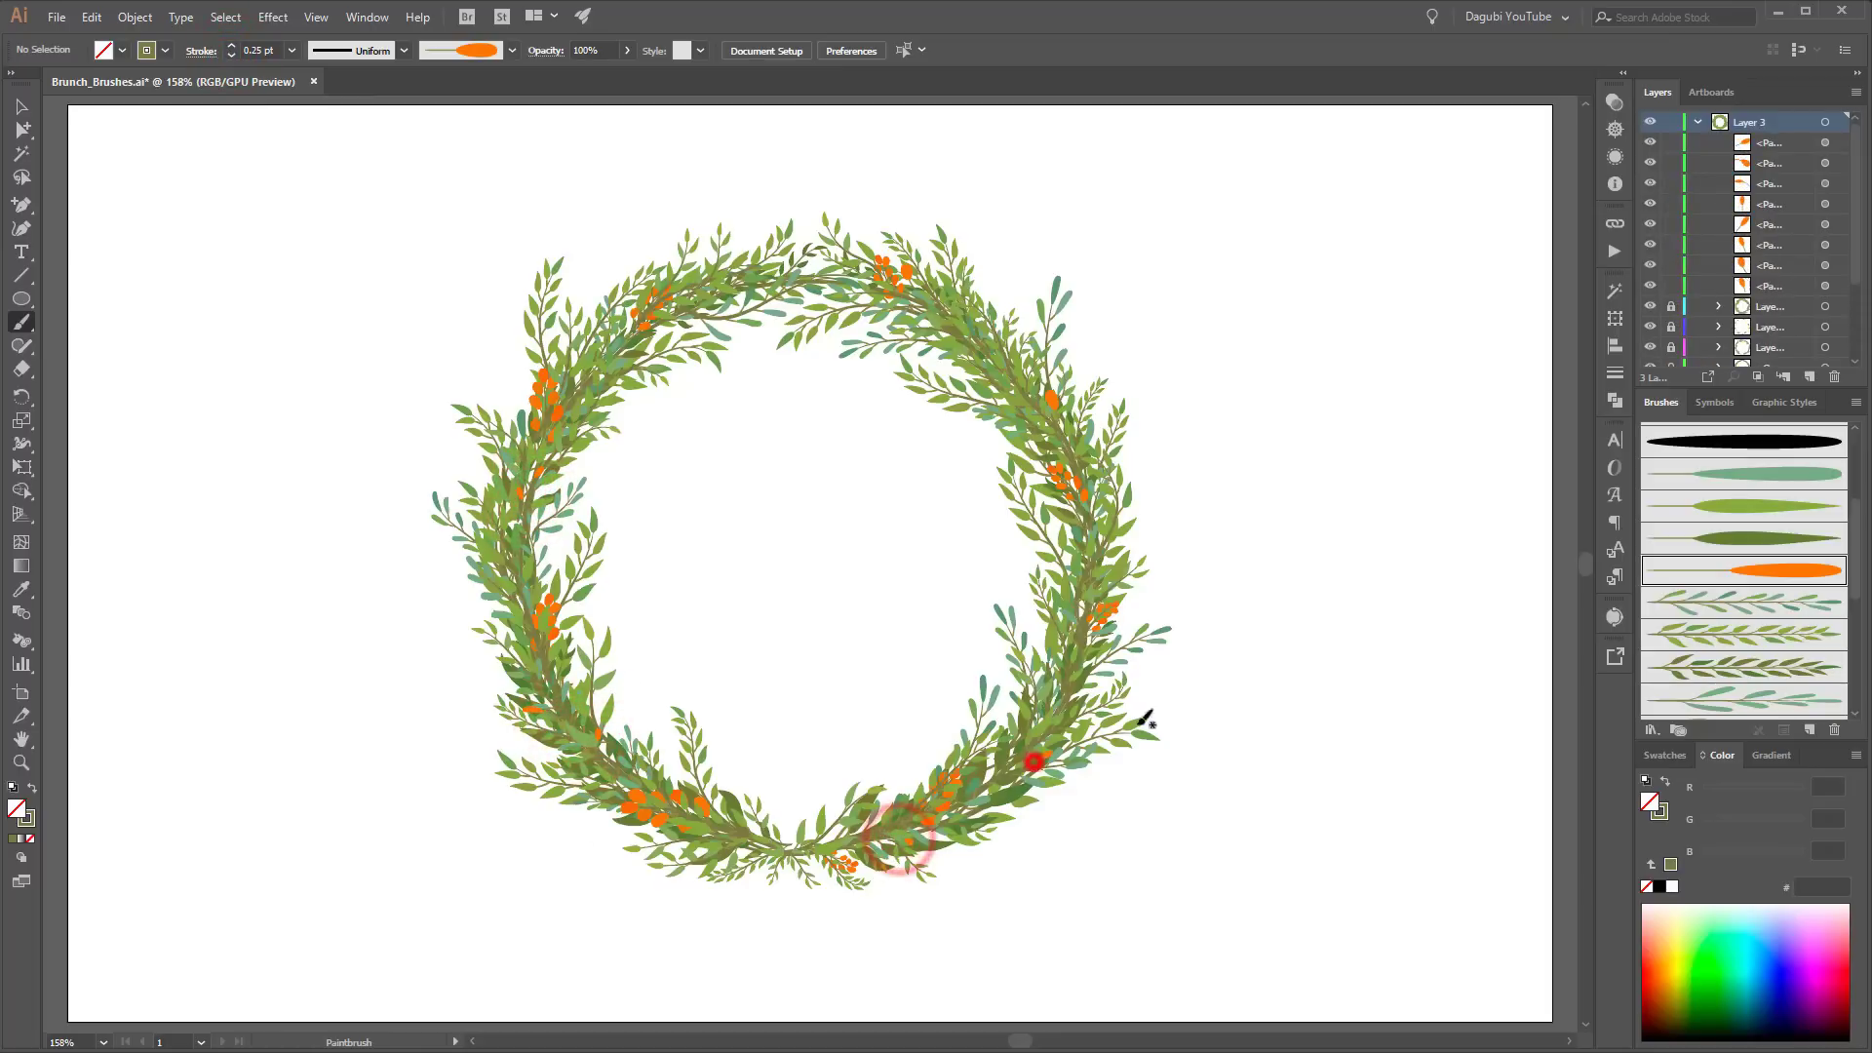
{"action": "mouse_move", "coordinate": [1084, 684]}
{"action": "left_mouse_down"}
{"action": "mouse_move", "coordinate": [1100, 672]}
{"action": "mouse_move", "coordinate": [1045, 629]}
{"action": "left_mouse_up"}
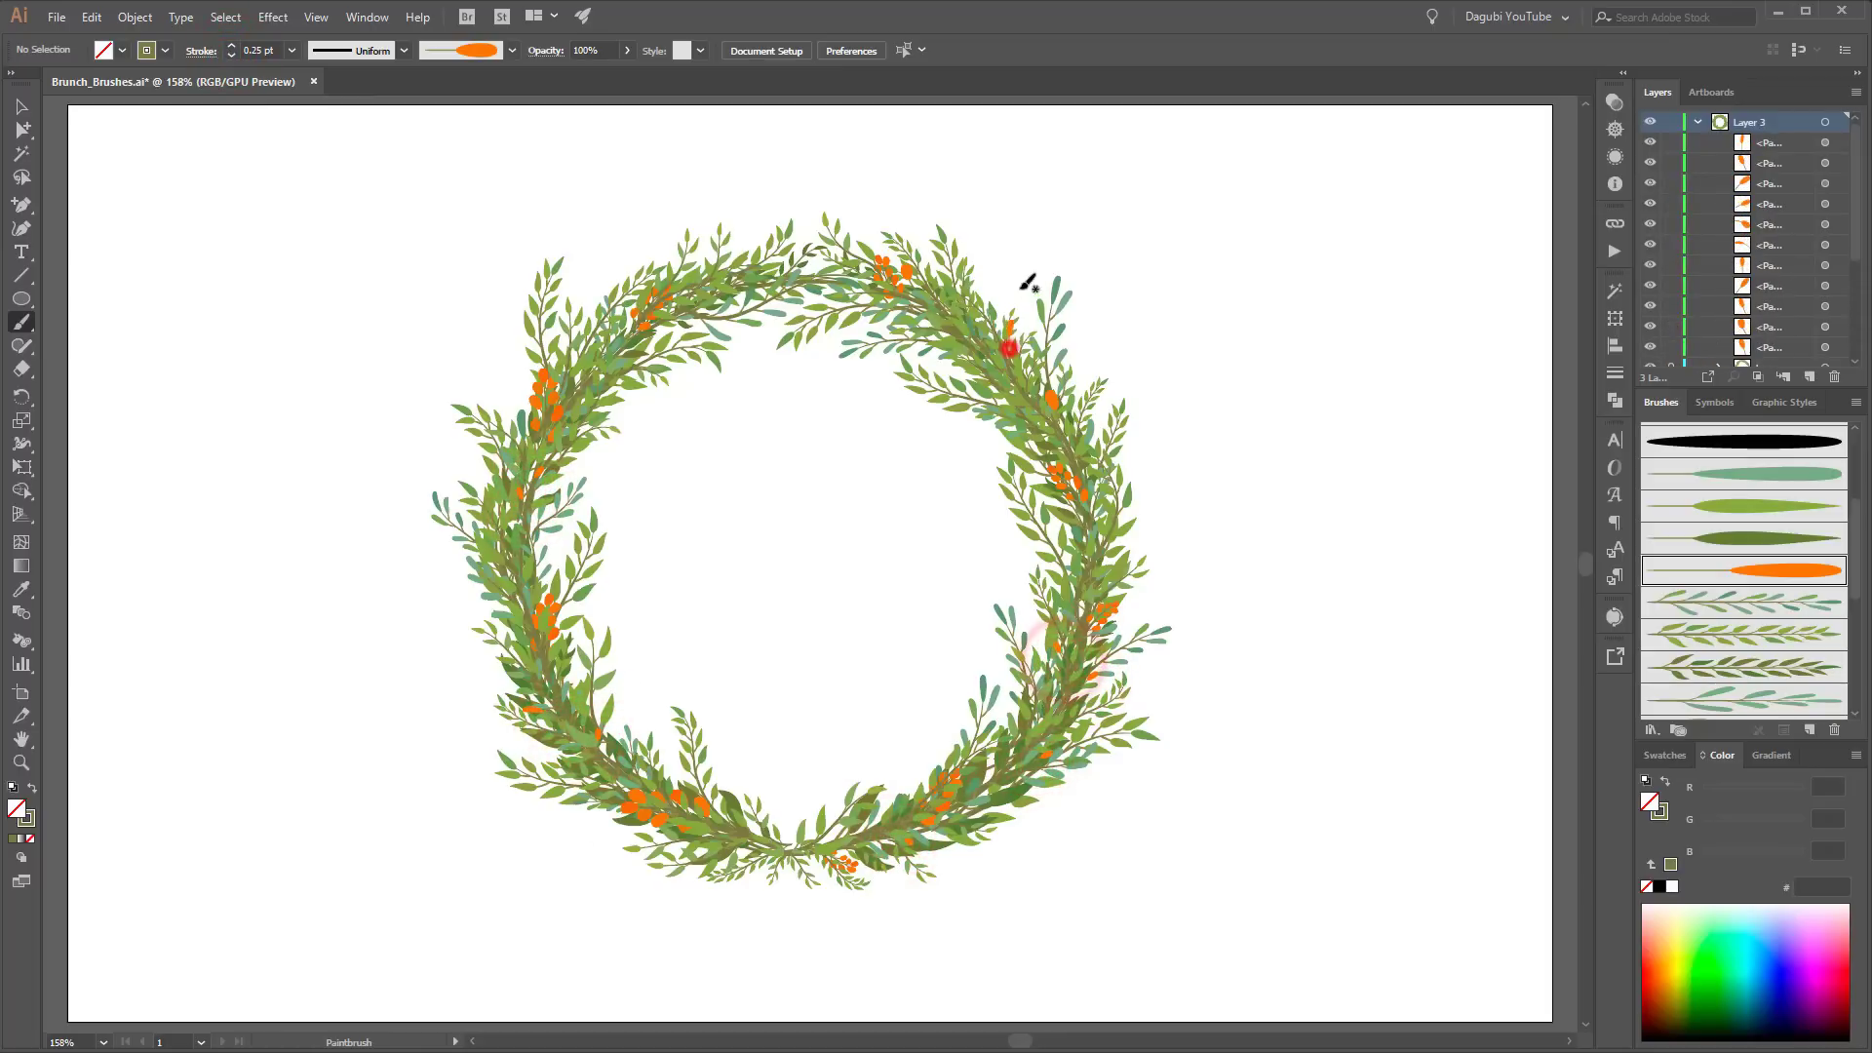
{"action": "left_click_drag", "start_coordinate": [1019, 341], "coordinate": [1008, 324]}
{"action": "left_click_drag", "start_coordinate": [829, 251], "coordinate": [843, 262]}
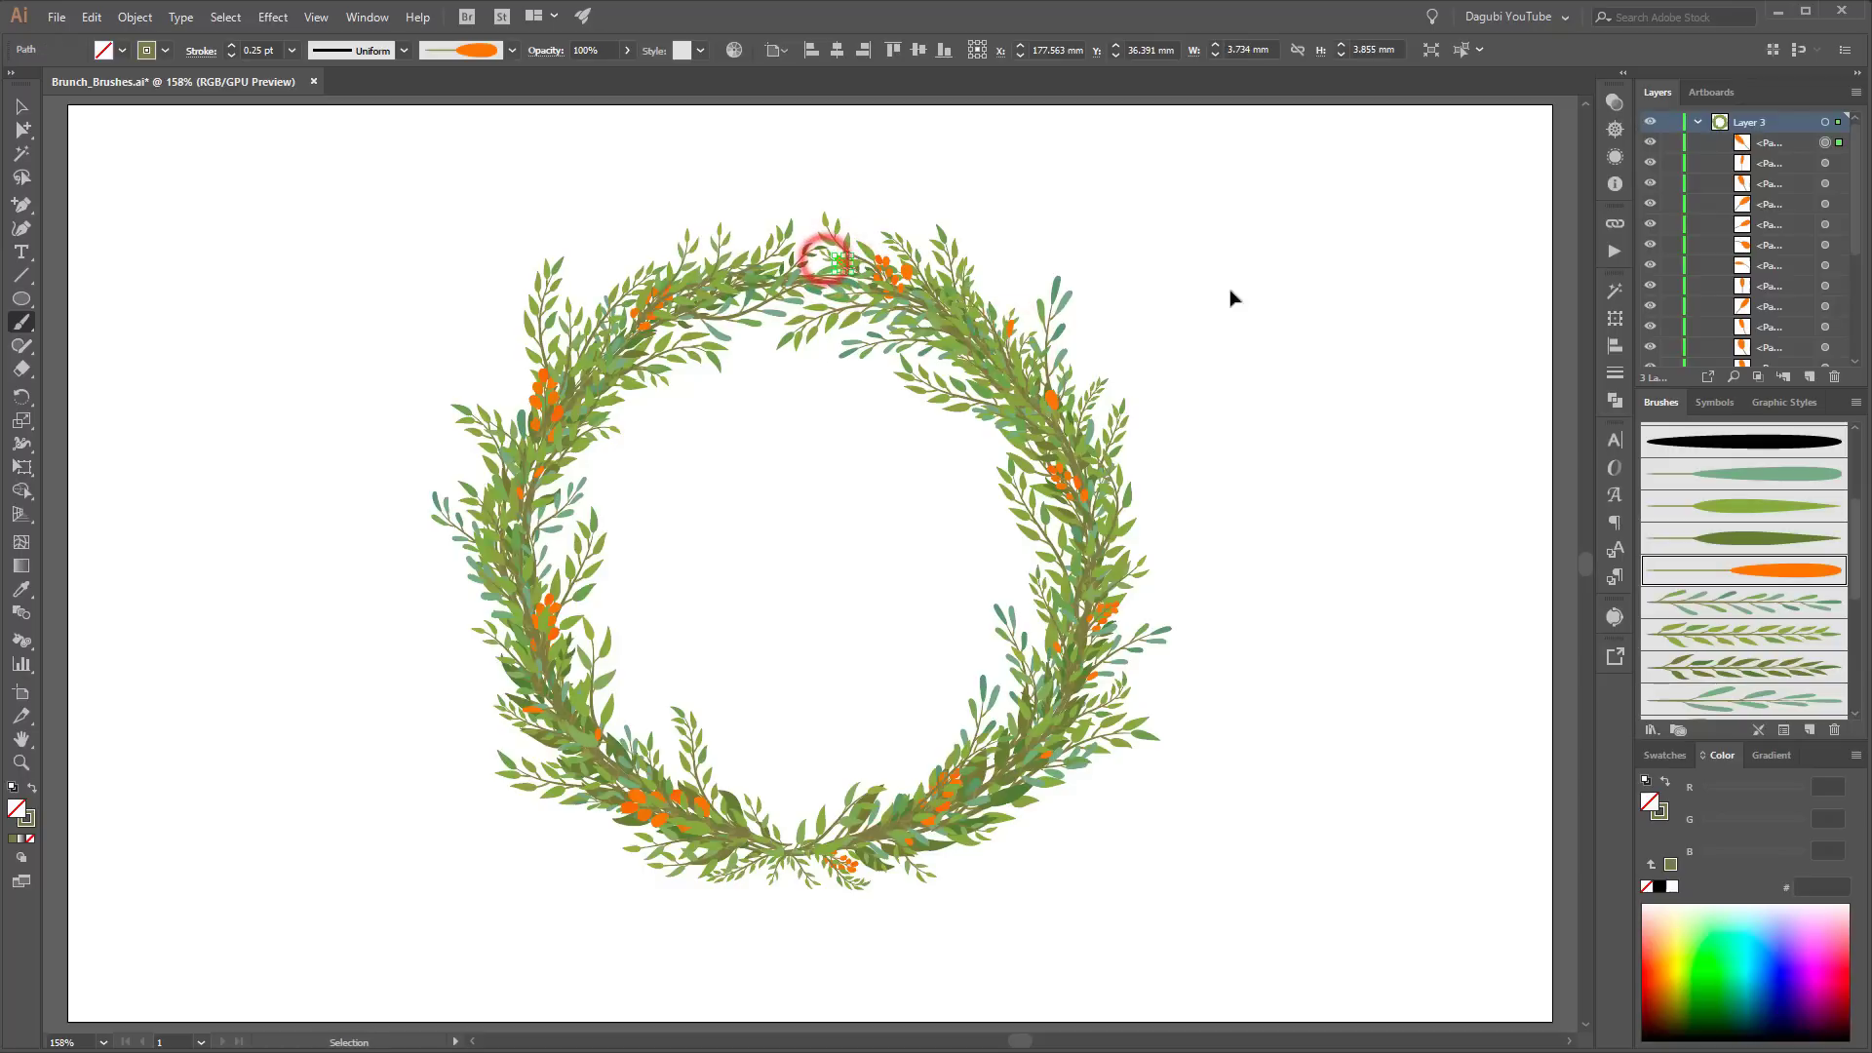
{"action": "left_click", "coordinate": [1301, 280]}
Step: Collect all the loose single-berry paths of Layer 3 in a new layer
{"action": "left_click", "coordinate": [1805, 147]}
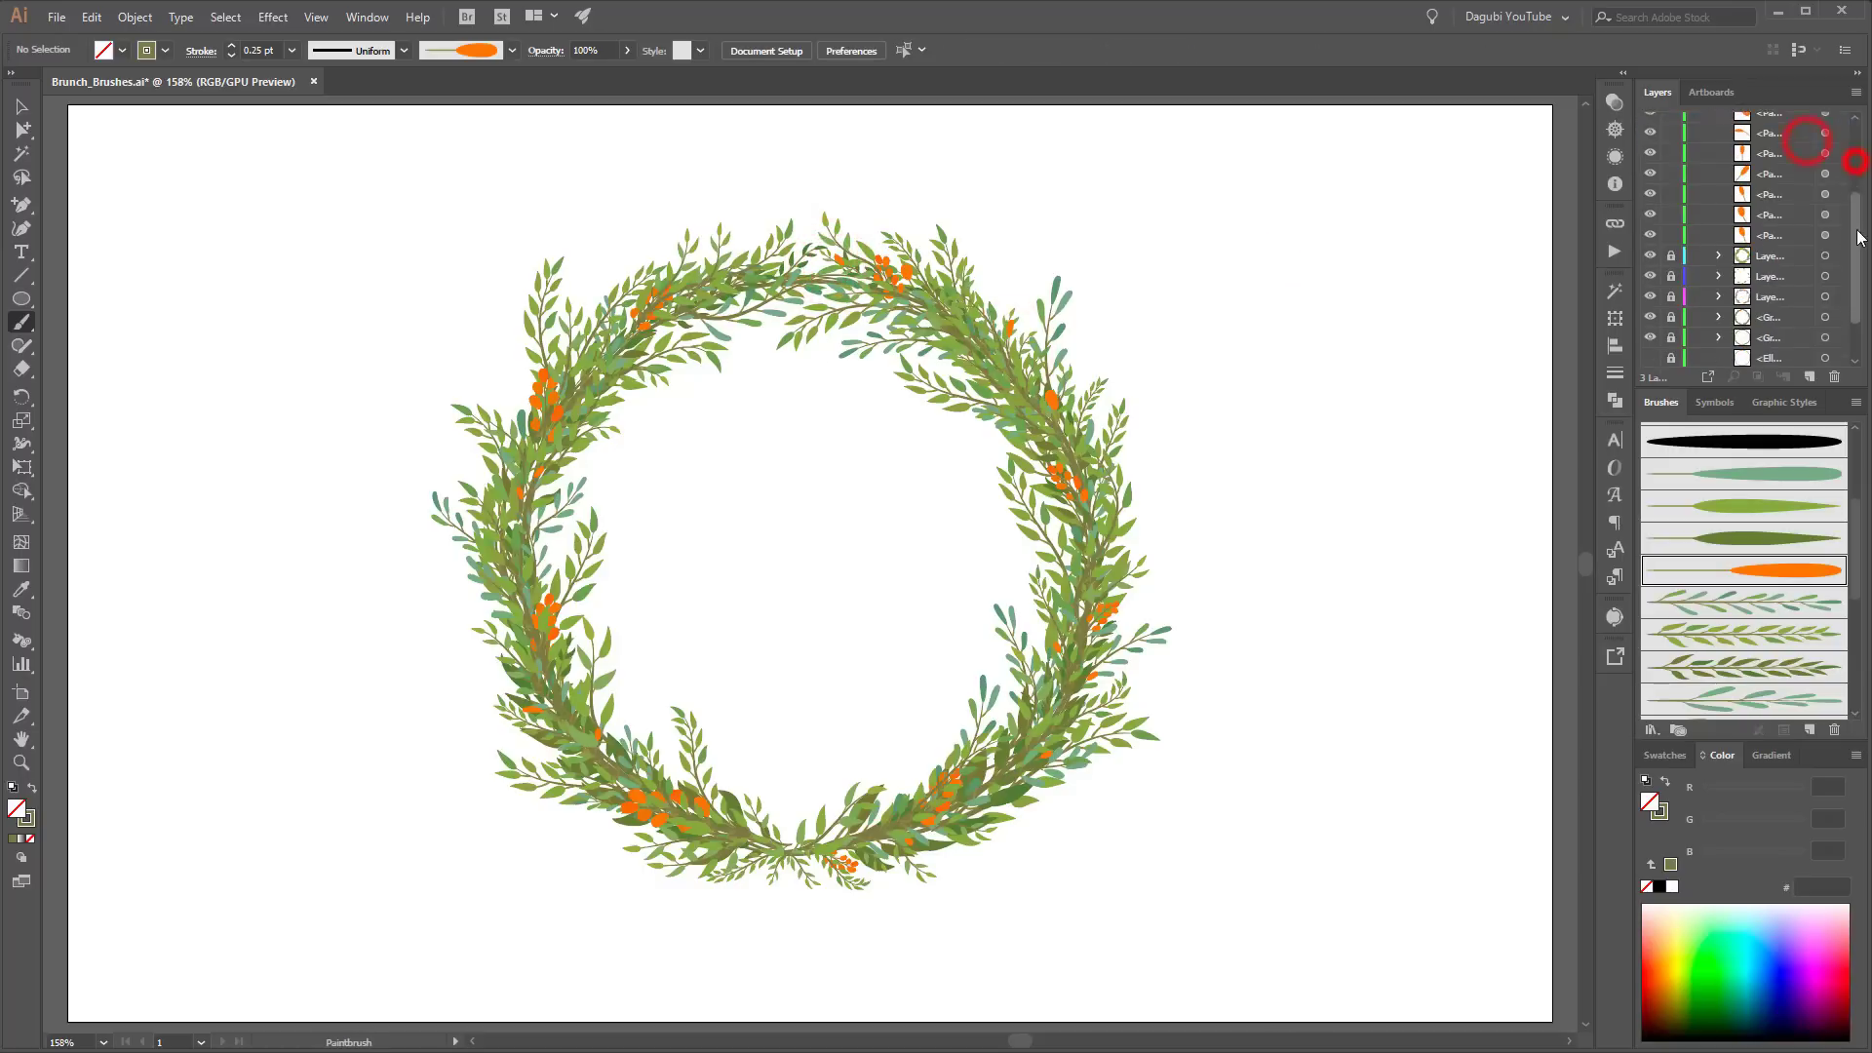
{"action": "left_click", "coordinate": [1855, 92]}
{"action": "left_click", "coordinate": [1753, 360]}
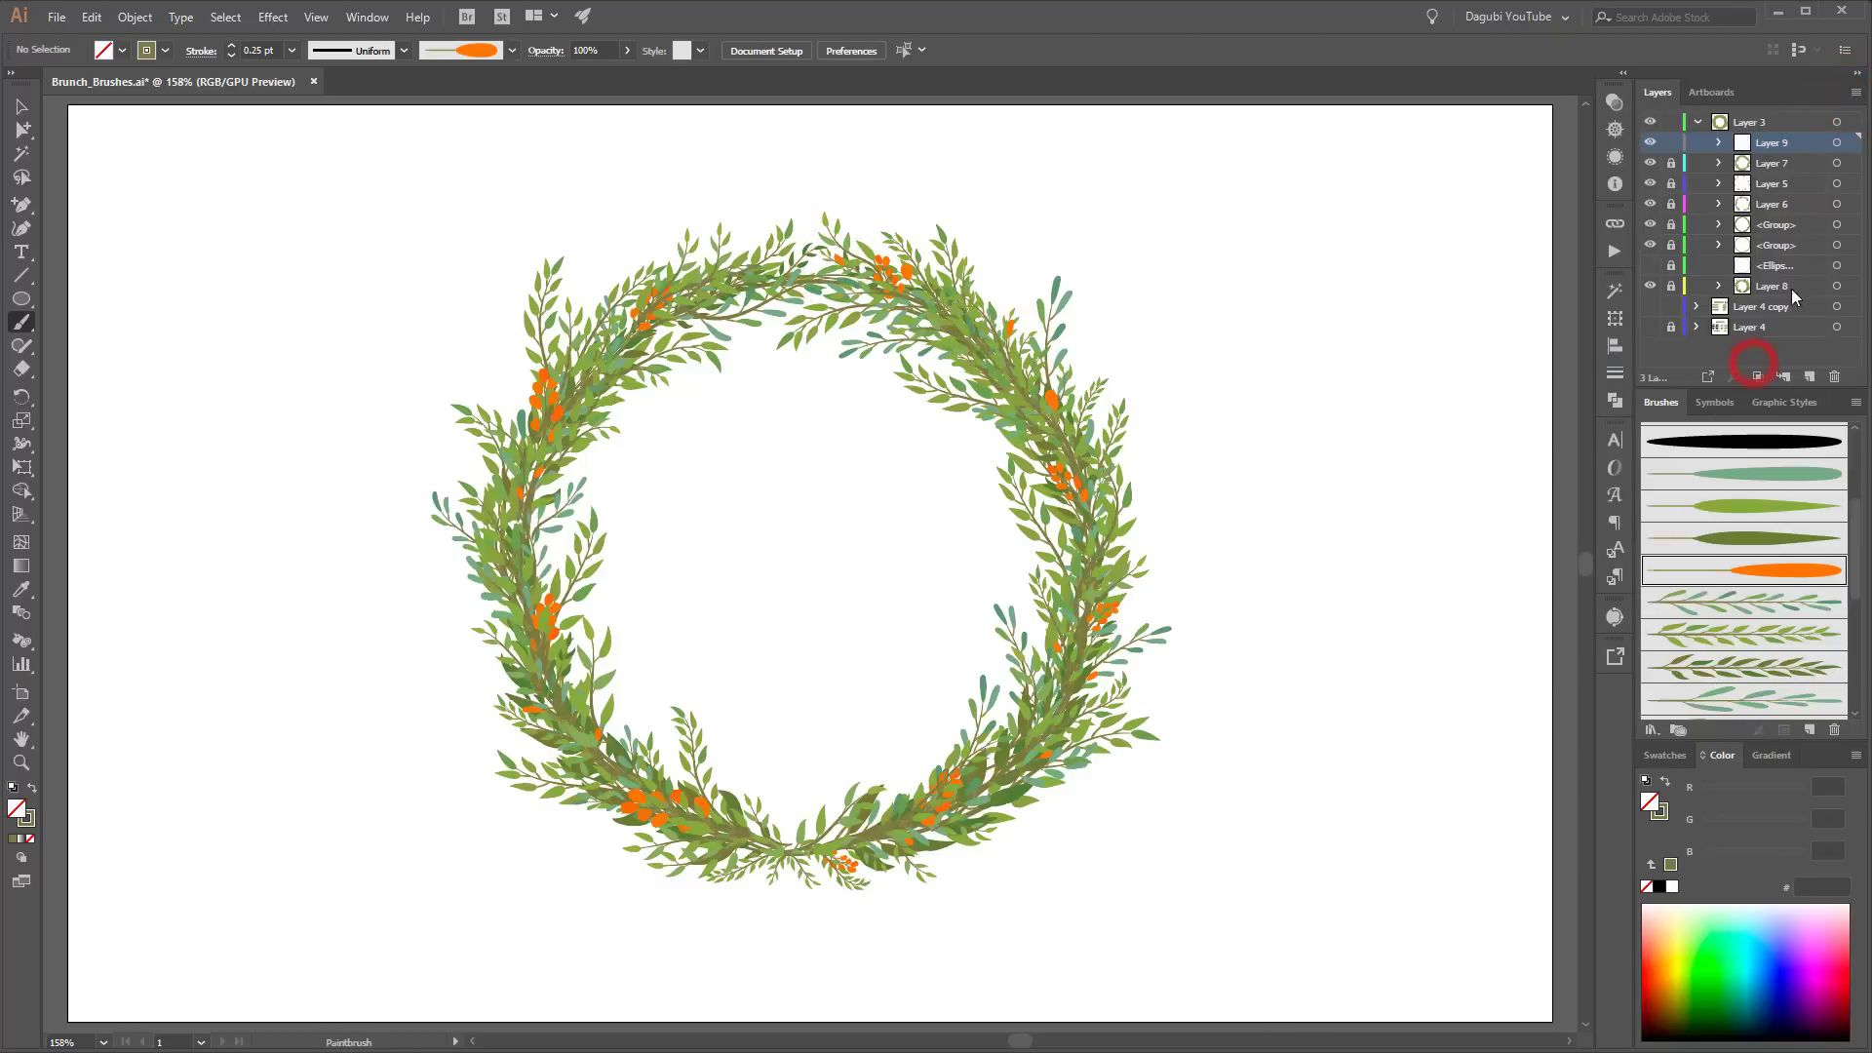
Step: Switch to Draw Behind and paint an orange berry branch behind the wreath's inner lower right with a 1 pt stroke
{"action": "left_click", "coordinate": [23, 860]}
{"action": "left_click", "coordinate": [60, 879]}
{"action": "left_click_drag", "start_coordinate": [1855, 551], "coordinate": [1857, 669]}
{"action": "left_click", "coordinate": [1813, 700]}
{"action": "left_click_drag", "start_coordinate": [1007, 748], "coordinate": [999, 702]}
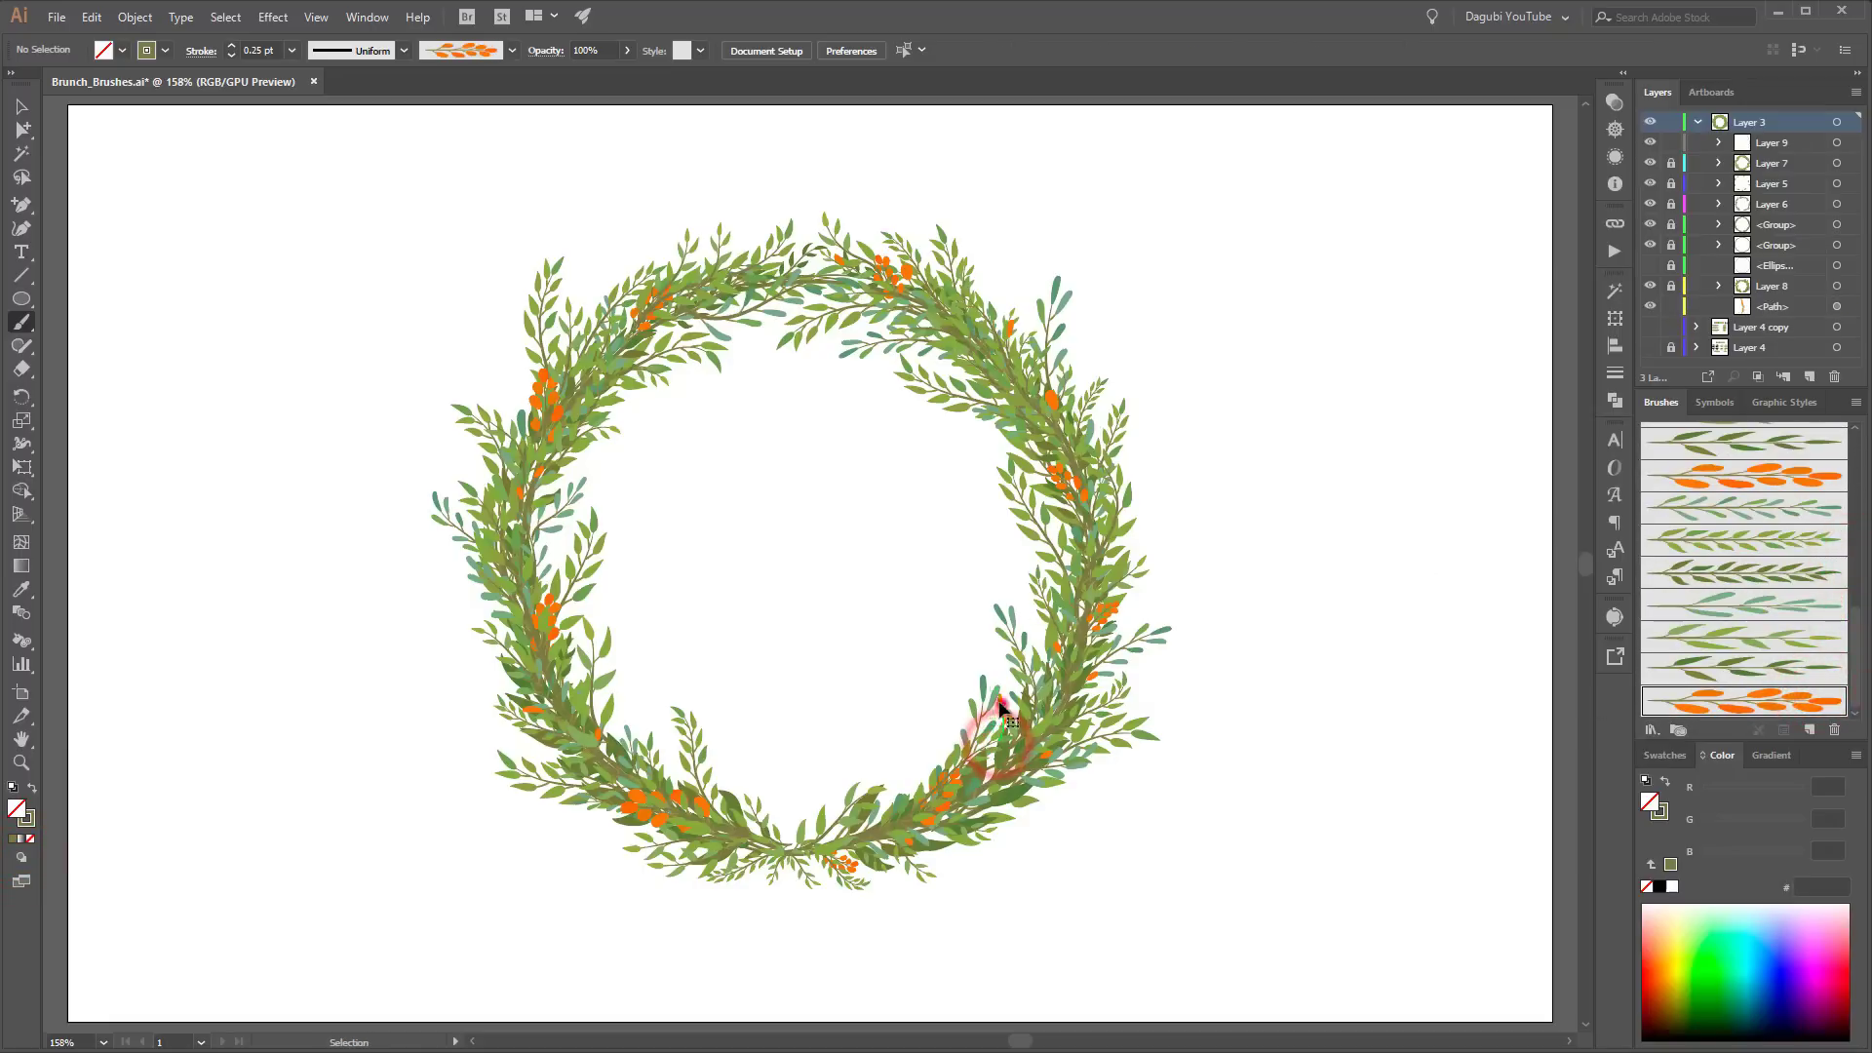
{"action": "left_click", "coordinate": [231, 47]}
{"action": "left_click", "coordinate": [1436, 646]}
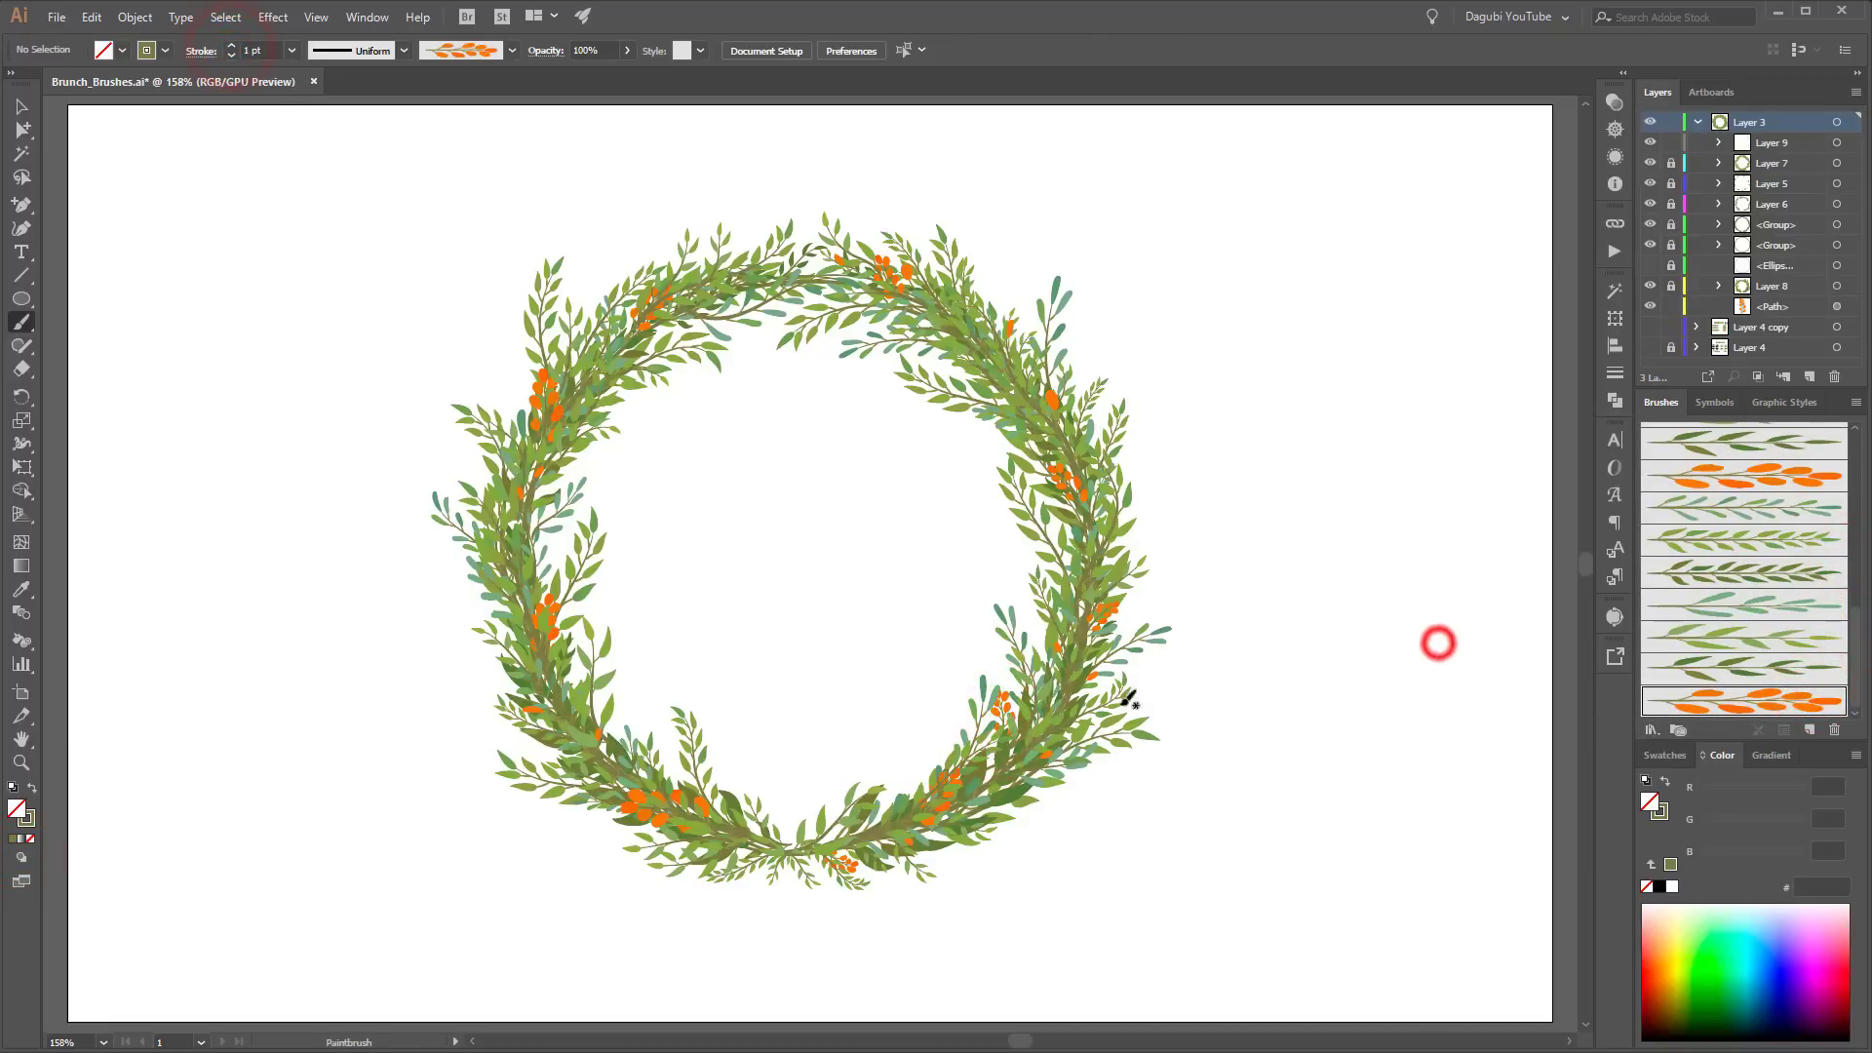
Step: Paint more small orange berry branches behind the wreath's right edge, upper right, upper left, left edge and inner lower left
{"action": "left_click_drag", "start_coordinate": [1109, 655], "coordinate": [1136, 683]}
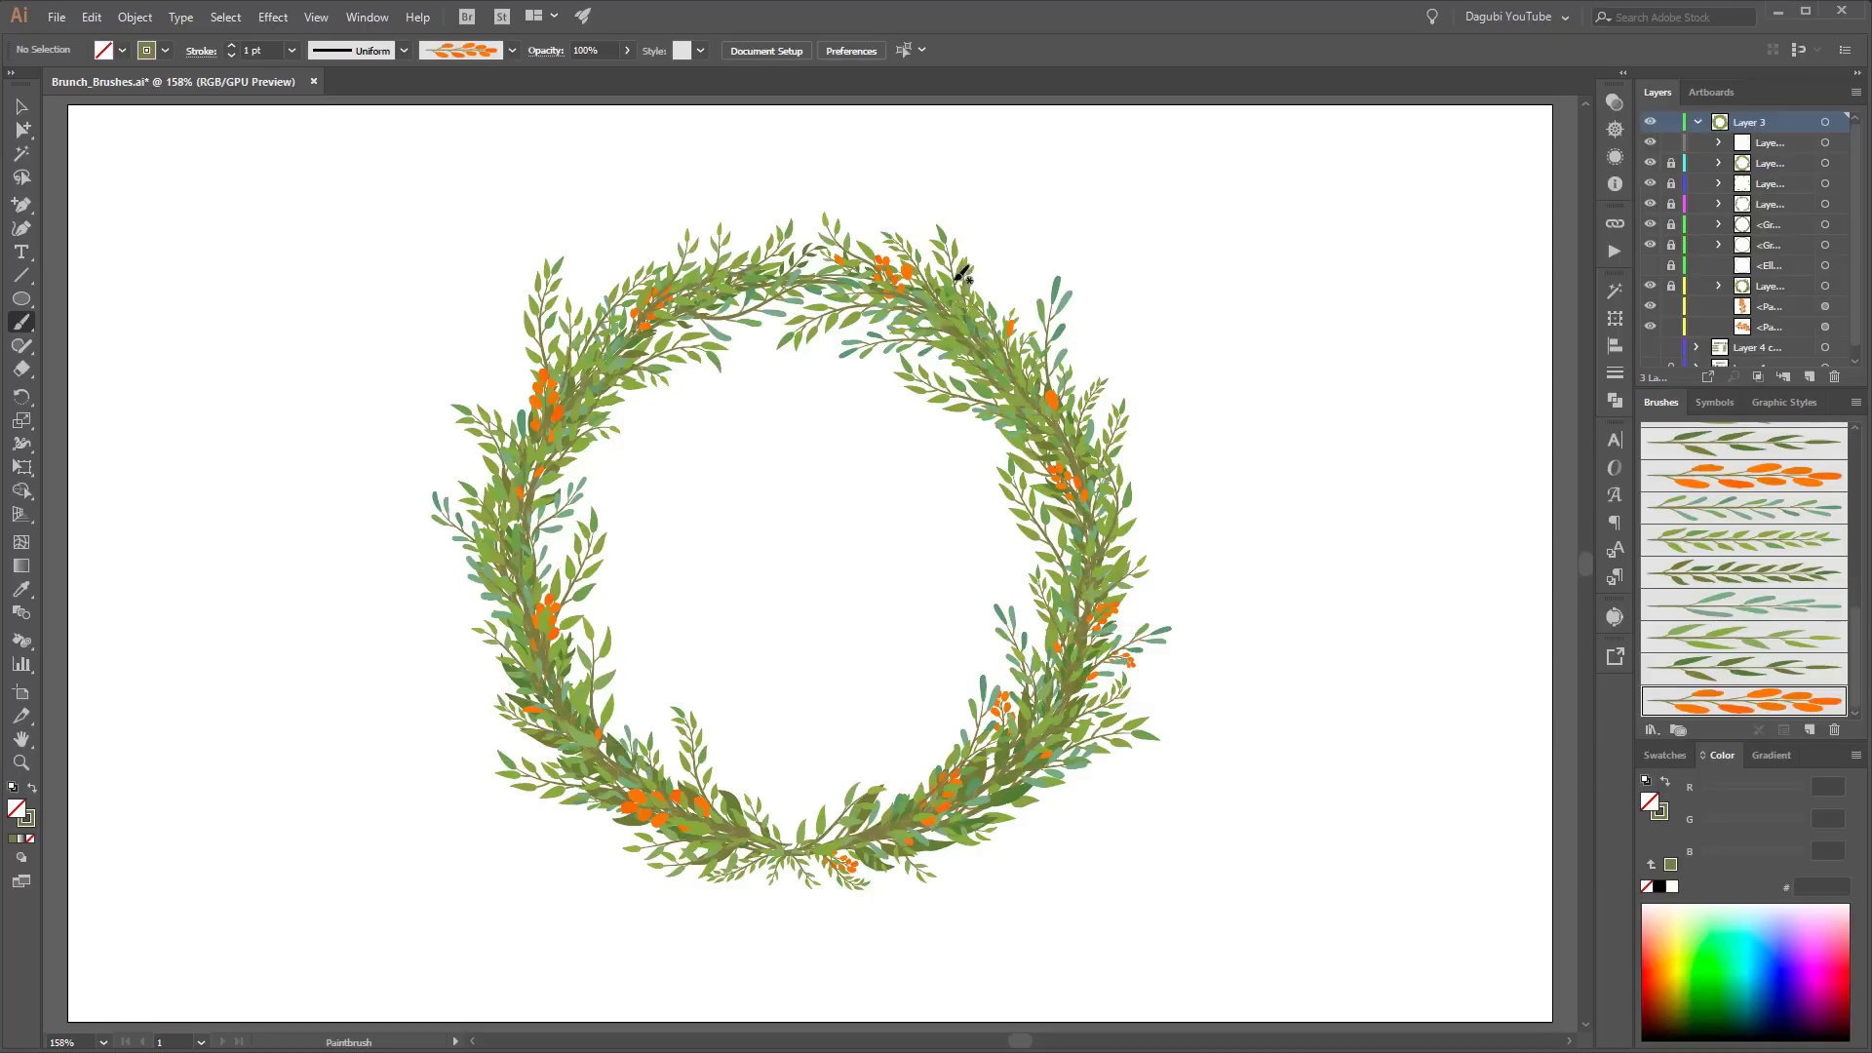
{"action": "left_click_drag", "start_coordinate": [962, 273], "coordinate": [921, 242]}
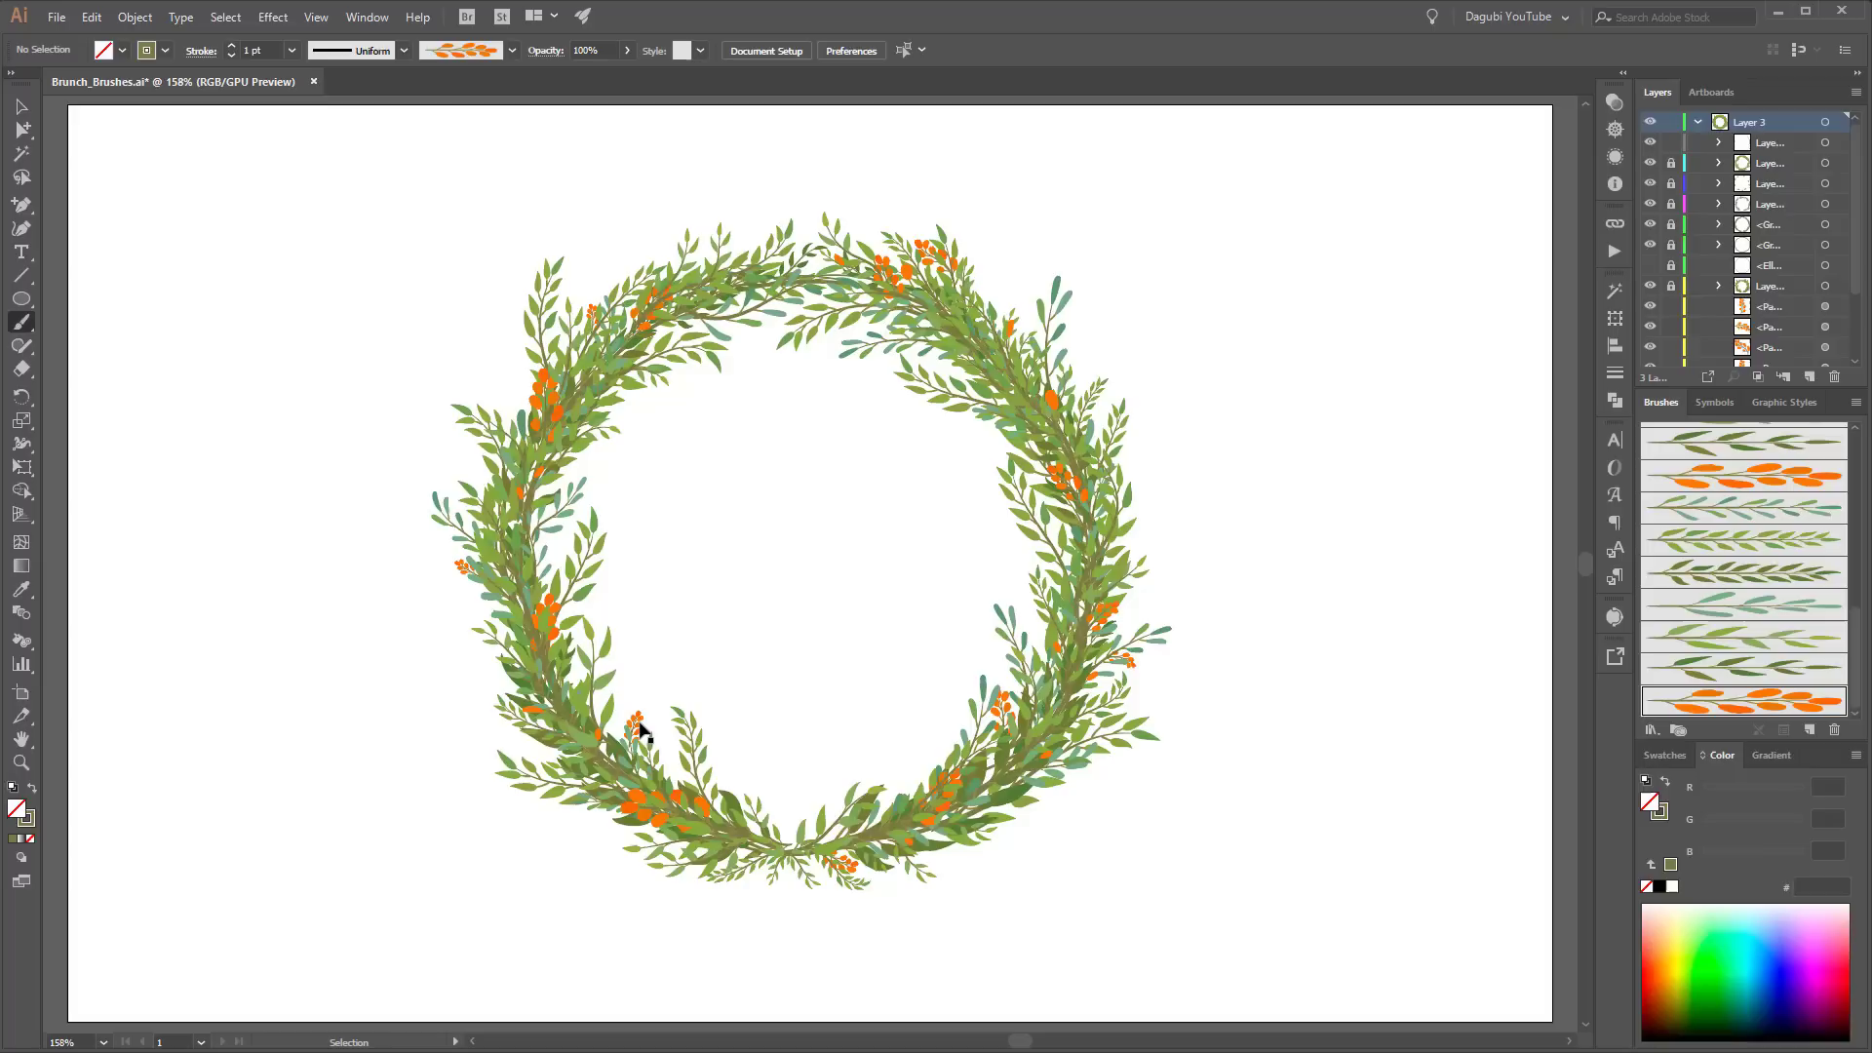
{"action": "left_click", "coordinate": [639, 720], "text": "ctrl"}
{"action": "left_click", "coordinate": [748, 640], "text": "ctrl"}
{"action": "left_click", "coordinate": [1485, 388]}
Step: Collect the loose berry branch paths in a new layer and lock it together with the single-berry layer
{"action": "left_click", "coordinate": [1780, 306]}
{"action": "left_click_drag", "start_coordinate": [1856, 251], "coordinate": [1856, 331]}
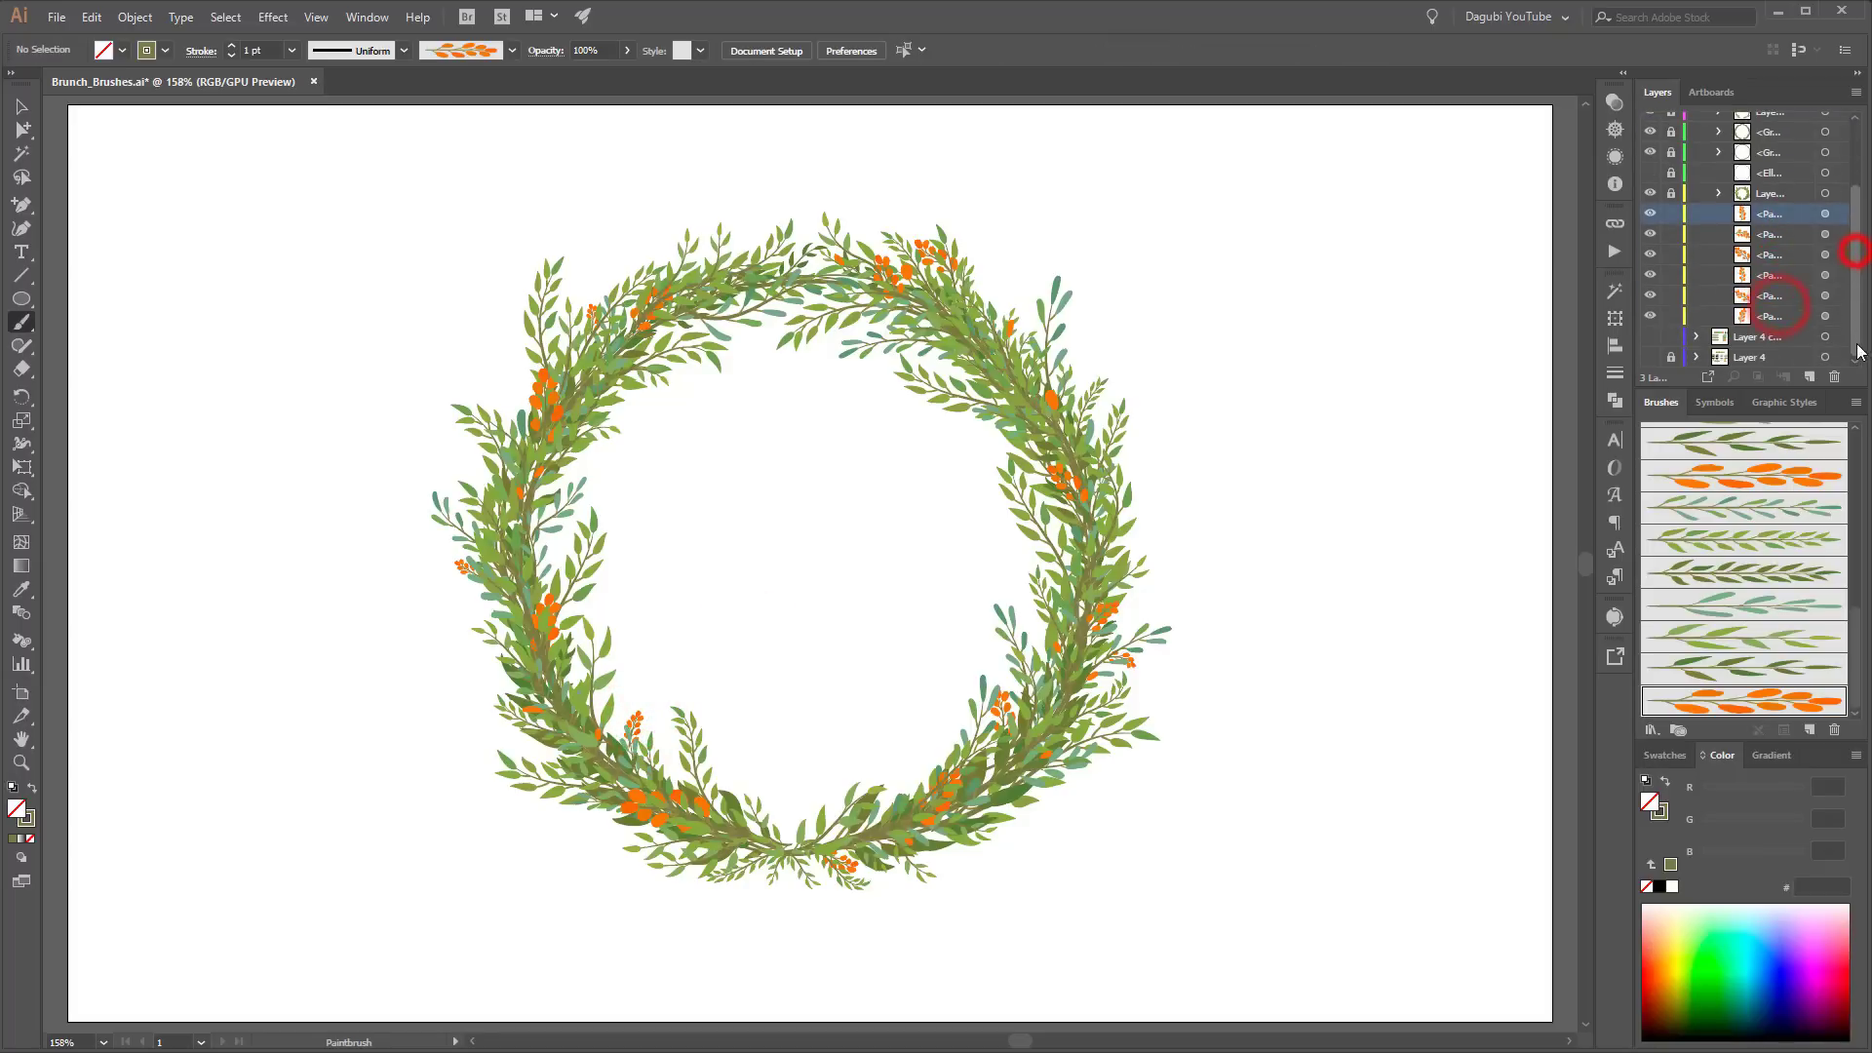
{"action": "left_click", "coordinate": [1806, 317], "text": "shift"}
{"action": "left_click", "coordinate": [1856, 91]}
{"action": "left_click", "coordinate": [1731, 364]}
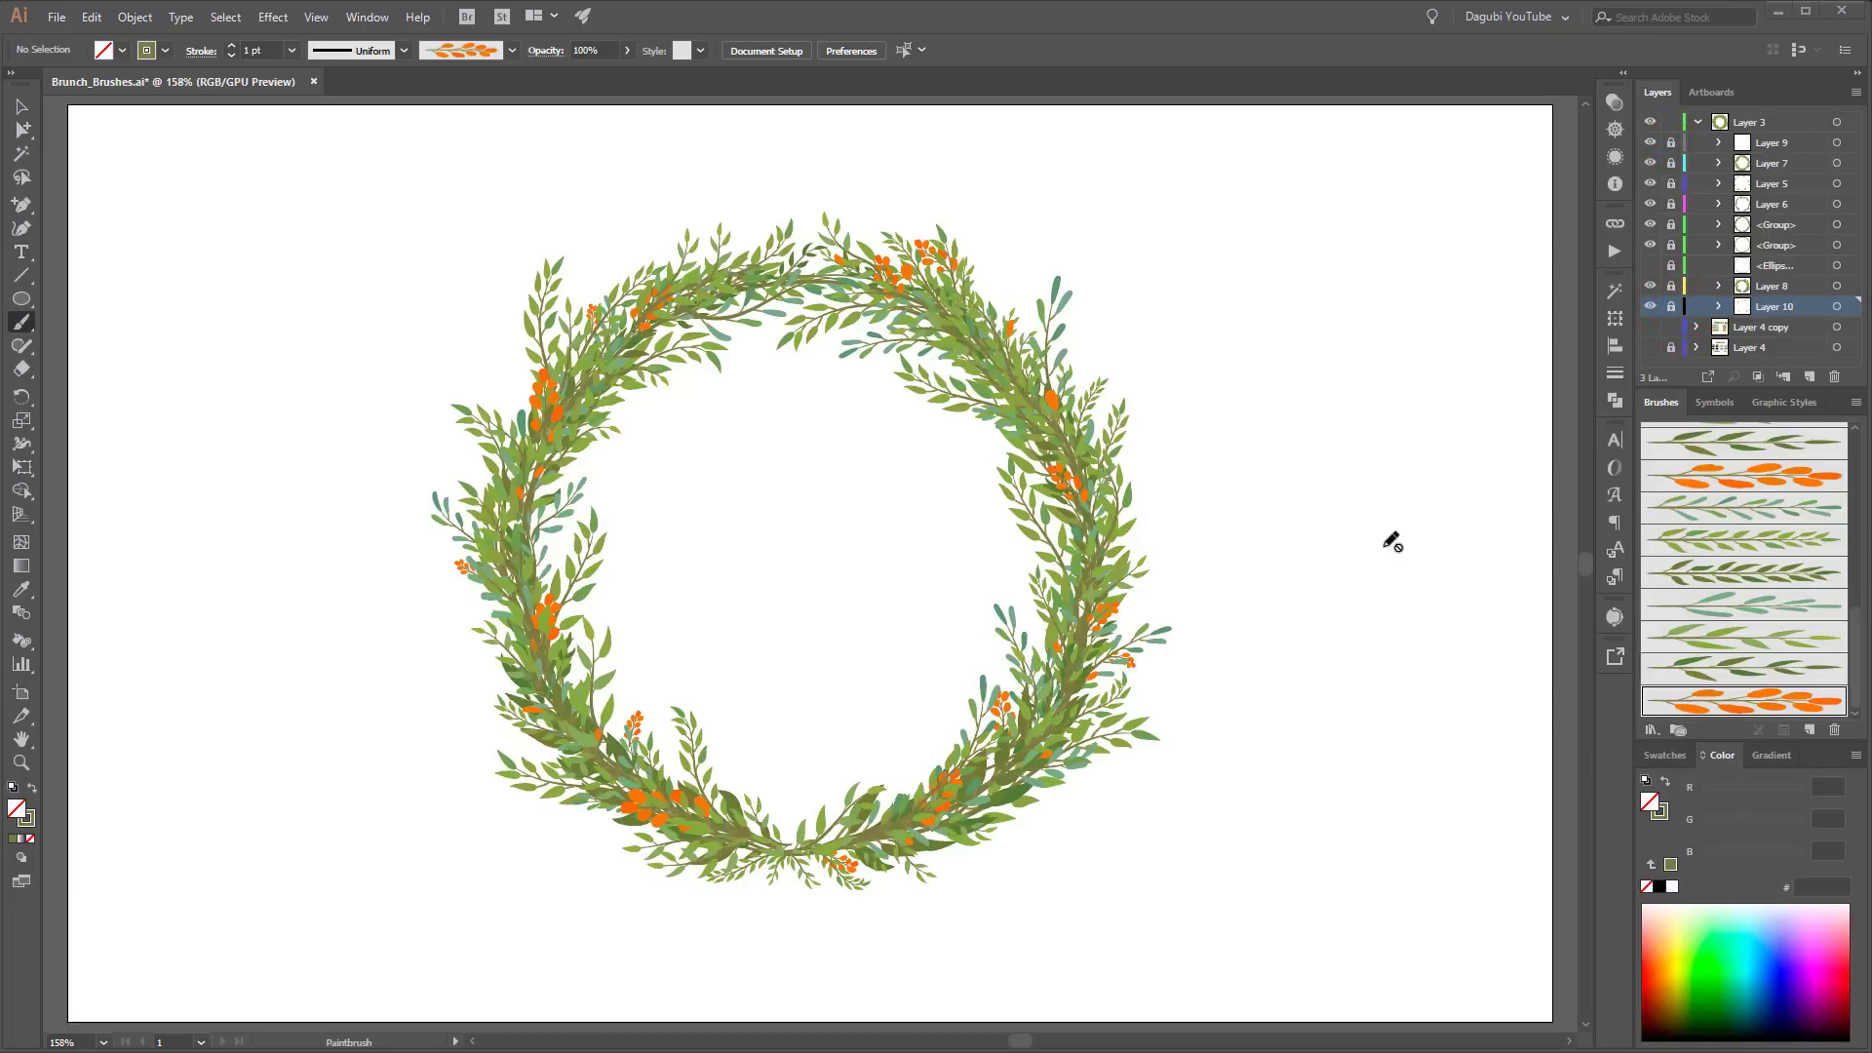
Step: Make Layer 3 the active layer and choose the thin tapered stem brush
{"action": "left_click", "coordinate": [1761, 123]}
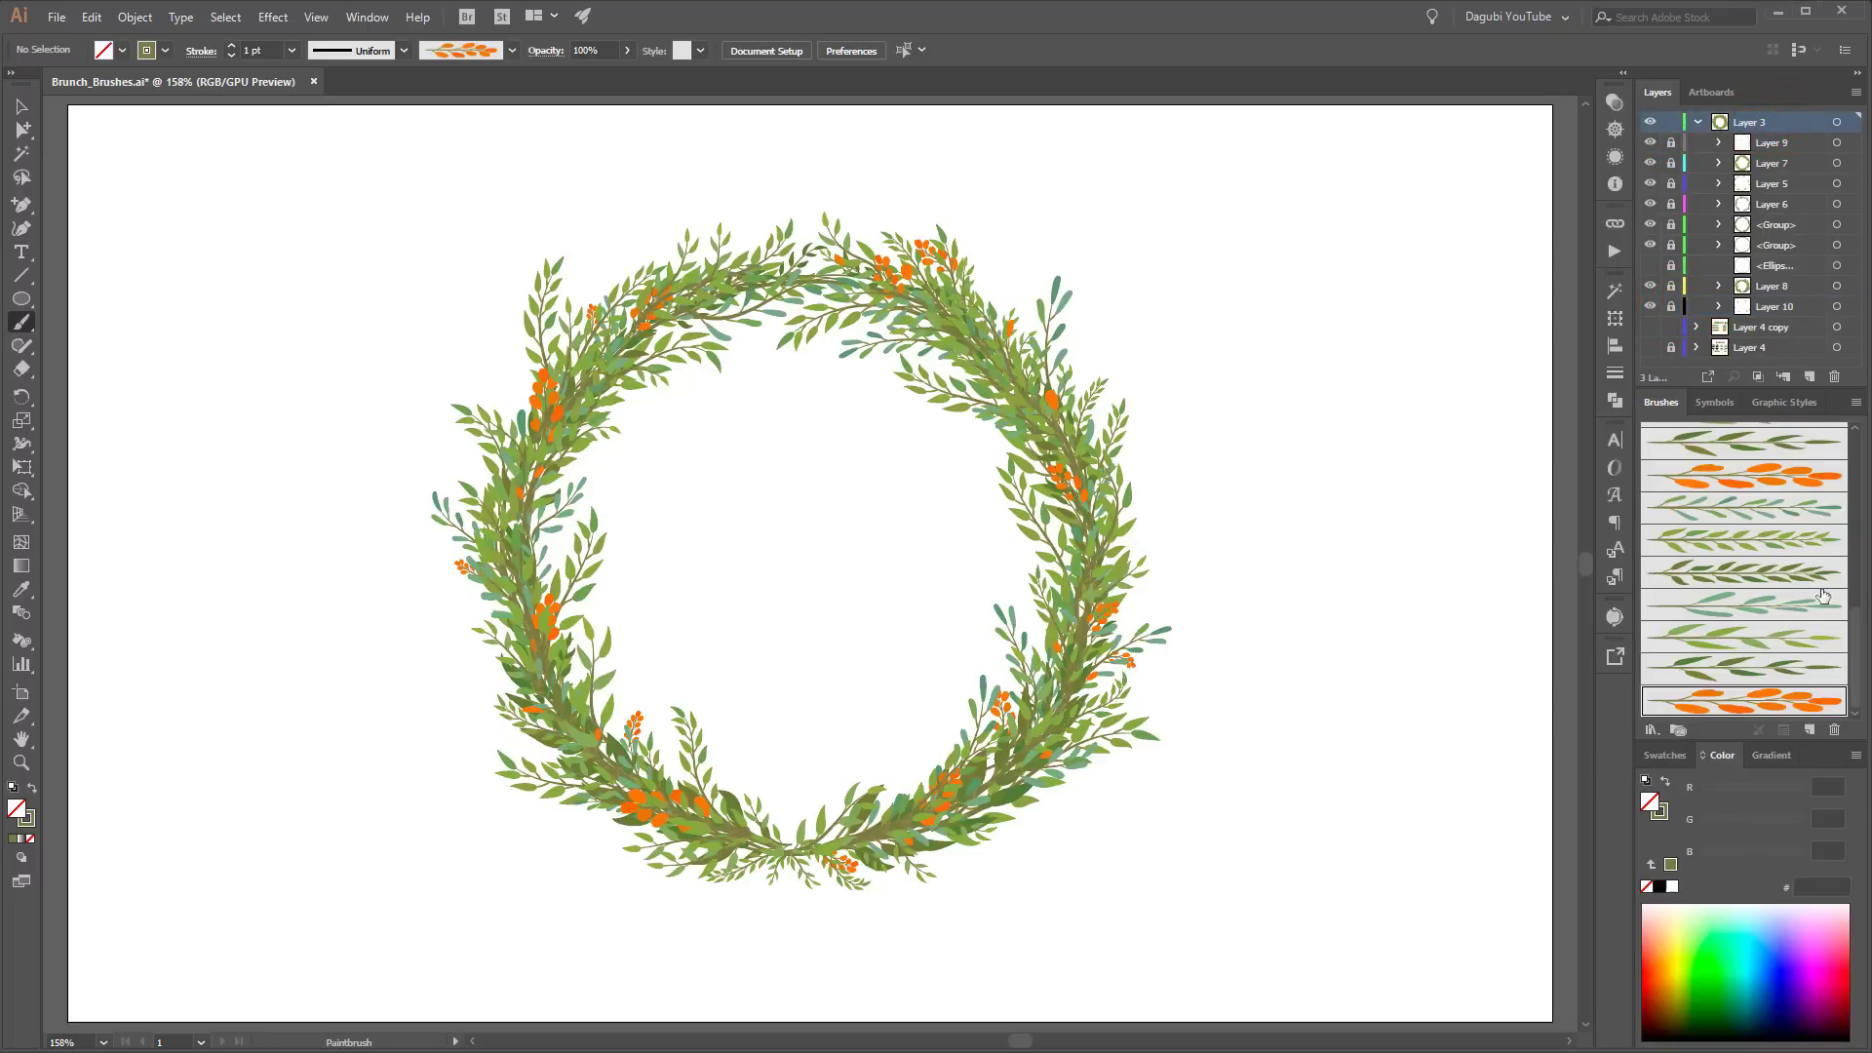
{"action": "scroll", "coordinate": [1823, 596], "scroll_direction": "up", "scroll_amount": 10}
{"action": "left_click", "coordinate": [1763, 565]}
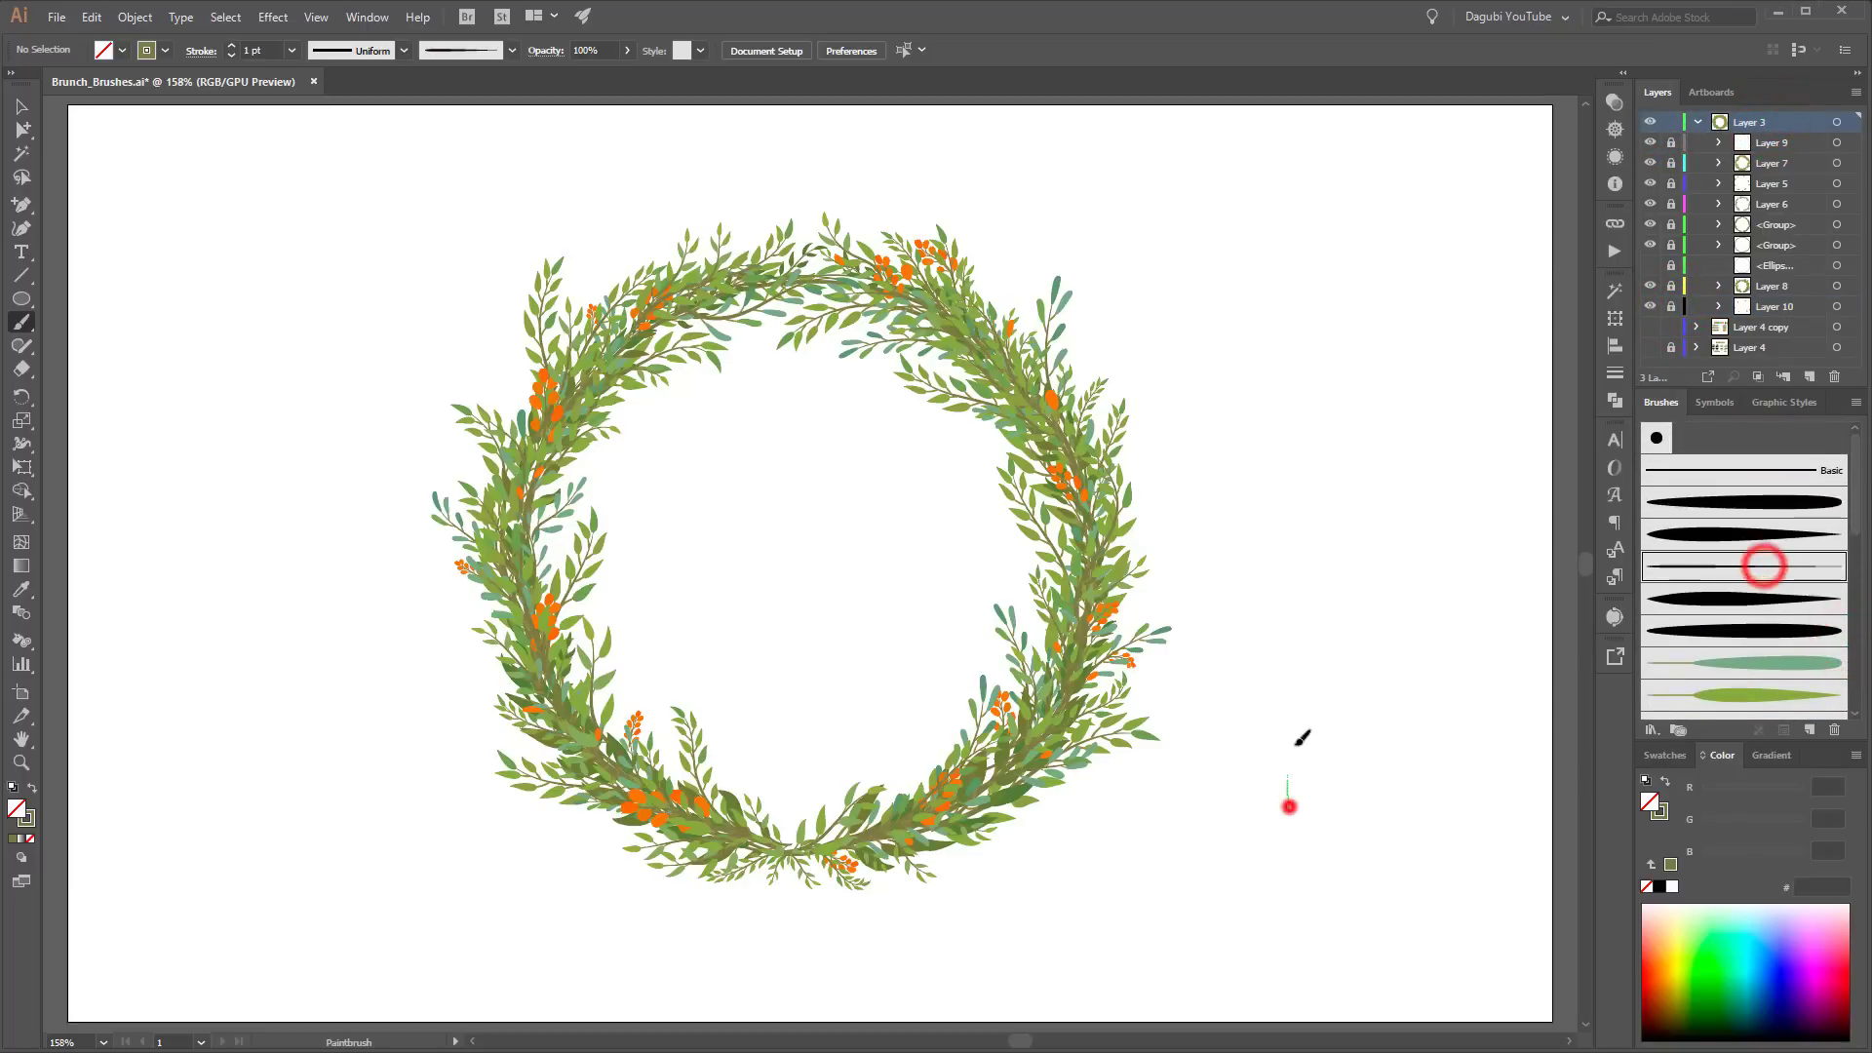
{"action": "left_click_drag", "start_coordinate": [1289, 807], "coordinate": [1320, 583]}
{"action": "left_click_drag", "start_coordinate": [1279, 673], "coordinate": [1327, 842]}
{"action": "key", "text": "Delete"}
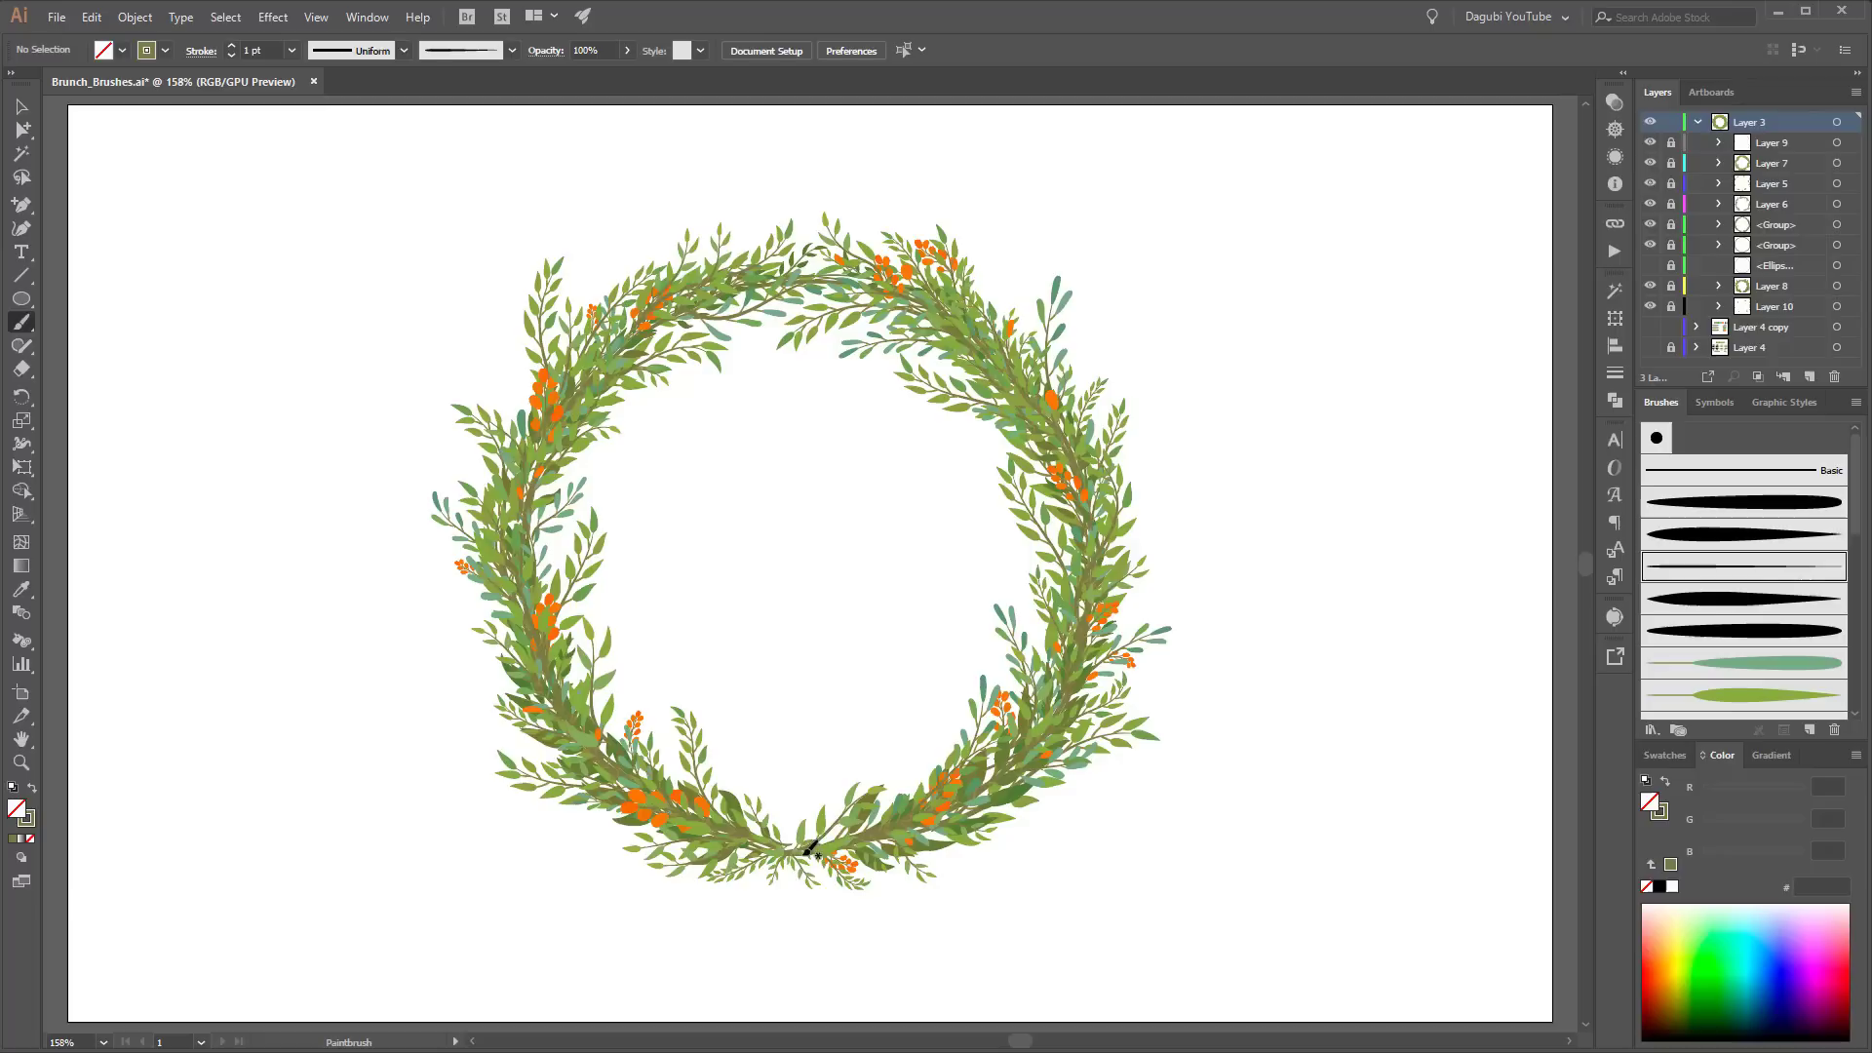
Step: Paint thin curly tendrils behind the wreath's right half, from the bottom centre up to the top, curling inward and outward
{"action": "mouse_move", "coordinate": [807, 854]}
{"action": "left_mouse_down"}
{"action": "mouse_move", "coordinate": [851, 850]}
{"action": "mouse_move", "coordinate": [869, 892]}
{"action": "left_mouse_up"}
{"action": "left_click_drag", "start_coordinate": [897, 822], "coordinate": [942, 735]}
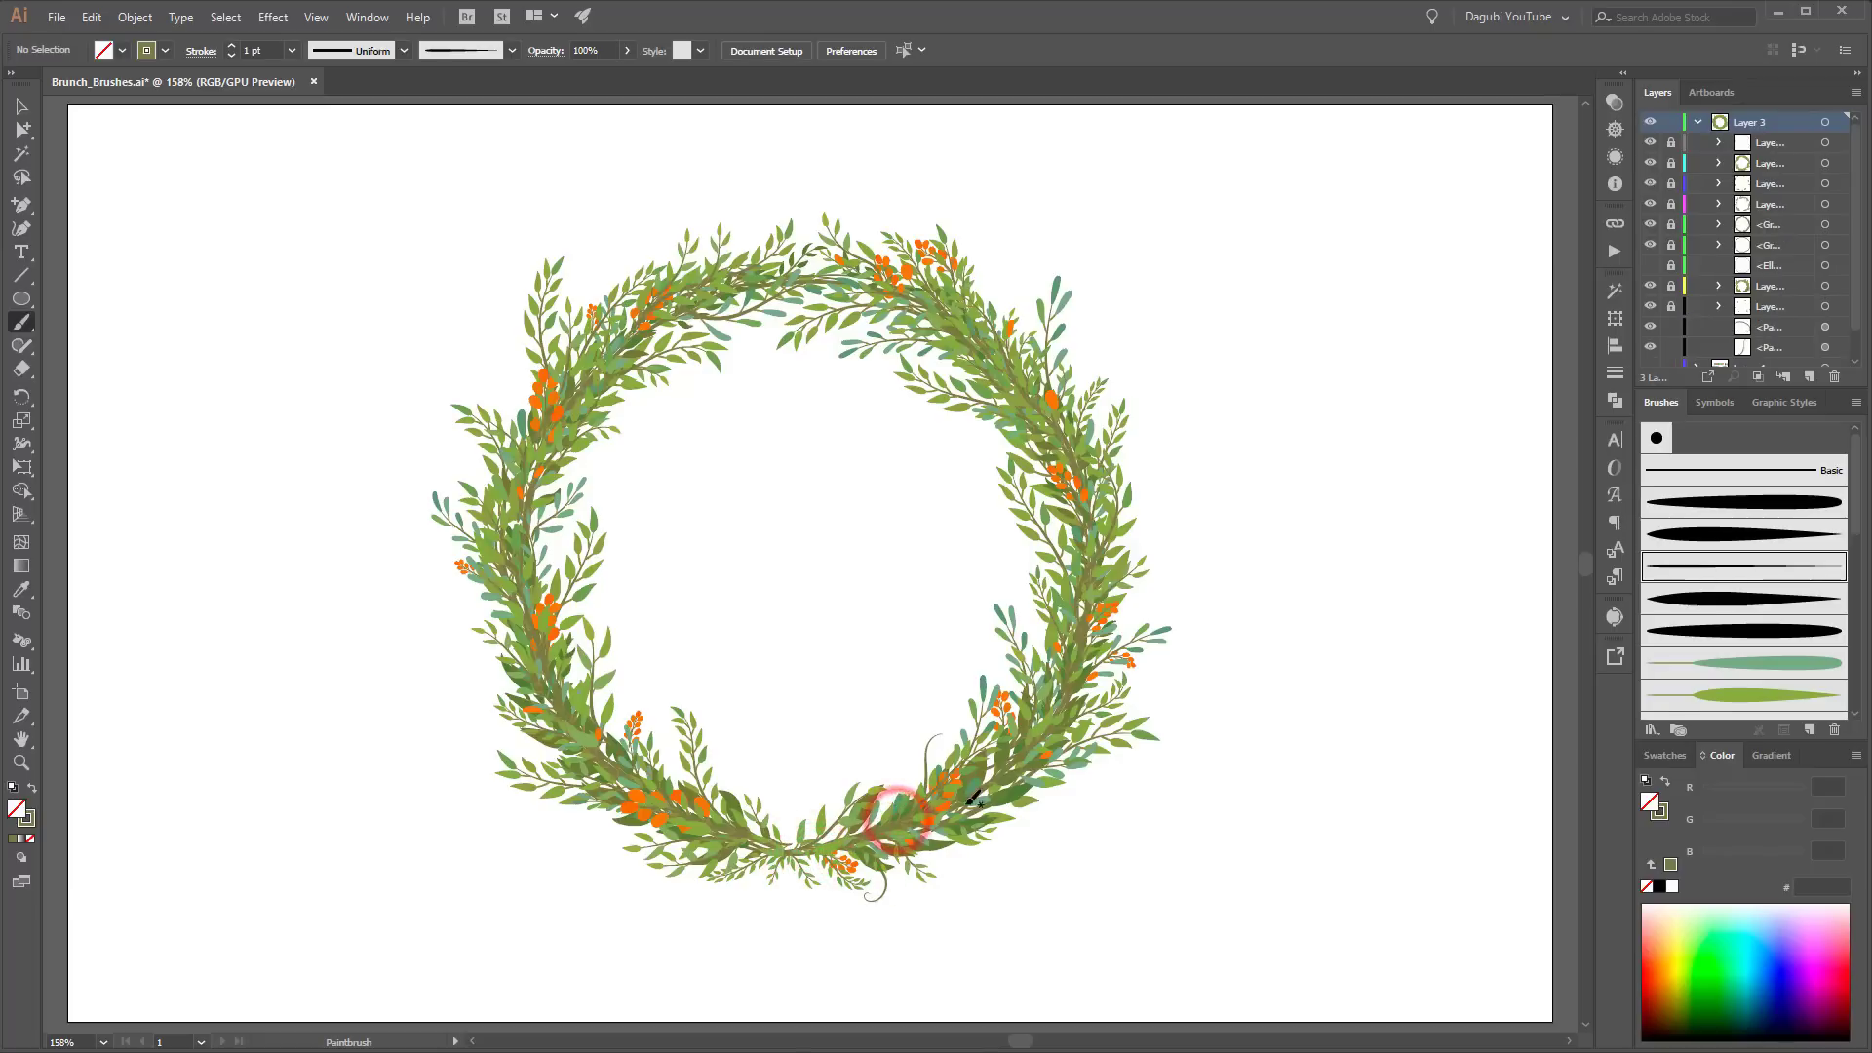
{"action": "mouse_move", "coordinate": [972, 797]}
{"action": "left_mouse_down"}
{"action": "mouse_move", "coordinate": [1039, 786]}
{"action": "mouse_move", "coordinate": [1033, 840]}
{"action": "left_mouse_up"}
{"action": "mouse_move", "coordinate": [1021, 746]}
{"action": "left_mouse_down"}
{"action": "mouse_move", "coordinate": [1018, 597]}
{"action": "mouse_move", "coordinate": [1109, 649]}
{"action": "mouse_move", "coordinate": [1079, 651]}
{"action": "mouse_move", "coordinate": [1153, 601]}
{"action": "left_mouse_up"}
{"action": "left_click_drag", "start_coordinate": [1069, 535], "coordinate": [995, 487]}
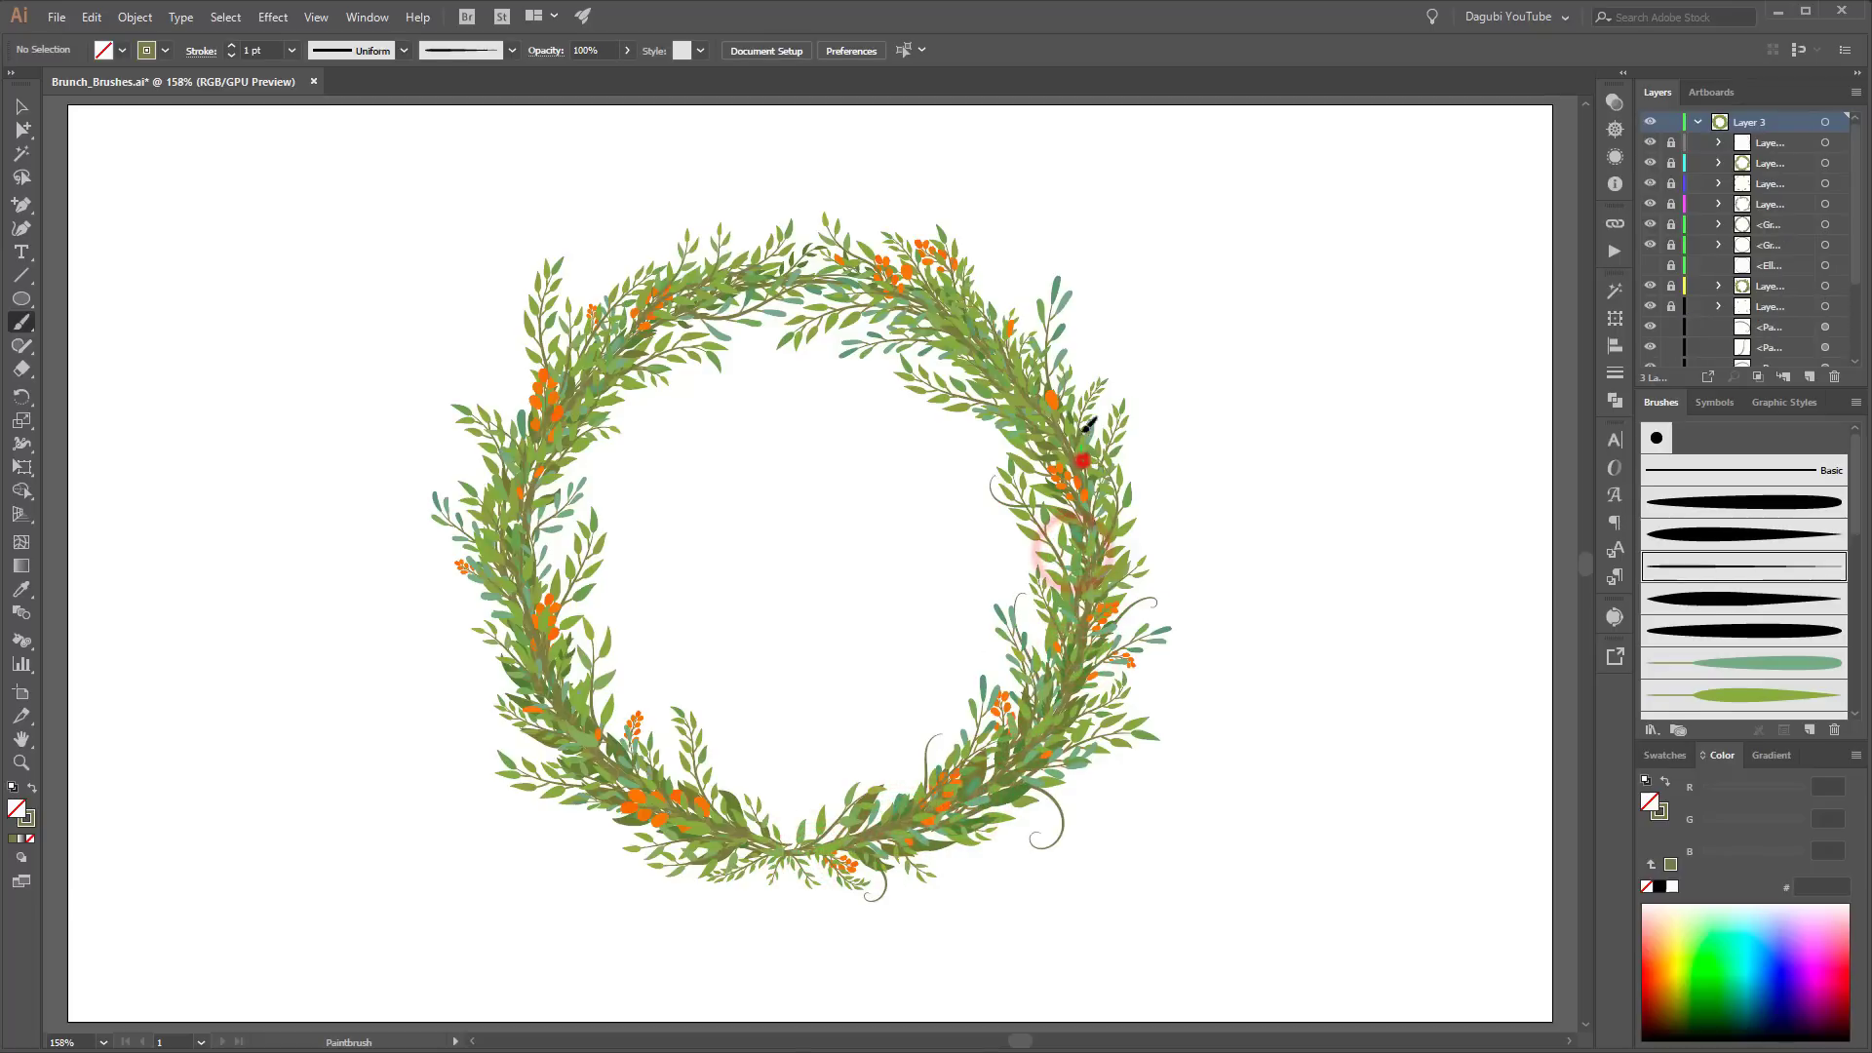
{"action": "mouse_move", "coordinate": [1084, 432]}
{"action": "left_mouse_down"}
{"action": "mouse_move", "coordinate": [1105, 364]}
{"action": "mouse_move", "coordinate": [1021, 322]}
{"action": "mouse_move", "coordinate": [984, 267]}
{"action": "left_mouse_up"}
{"action": "mouse_move", "coordinate": [988, 369]}
{"action": "left_mouse_down"}
{"action": "mouse_move", "coordinate": [951, 397]}
{"action": "mouse_move", "coordinate": [968, 334]}
{"action": "mouse_move", "coordinate": [867, 220]}
{"action": "left_mouse_up"}
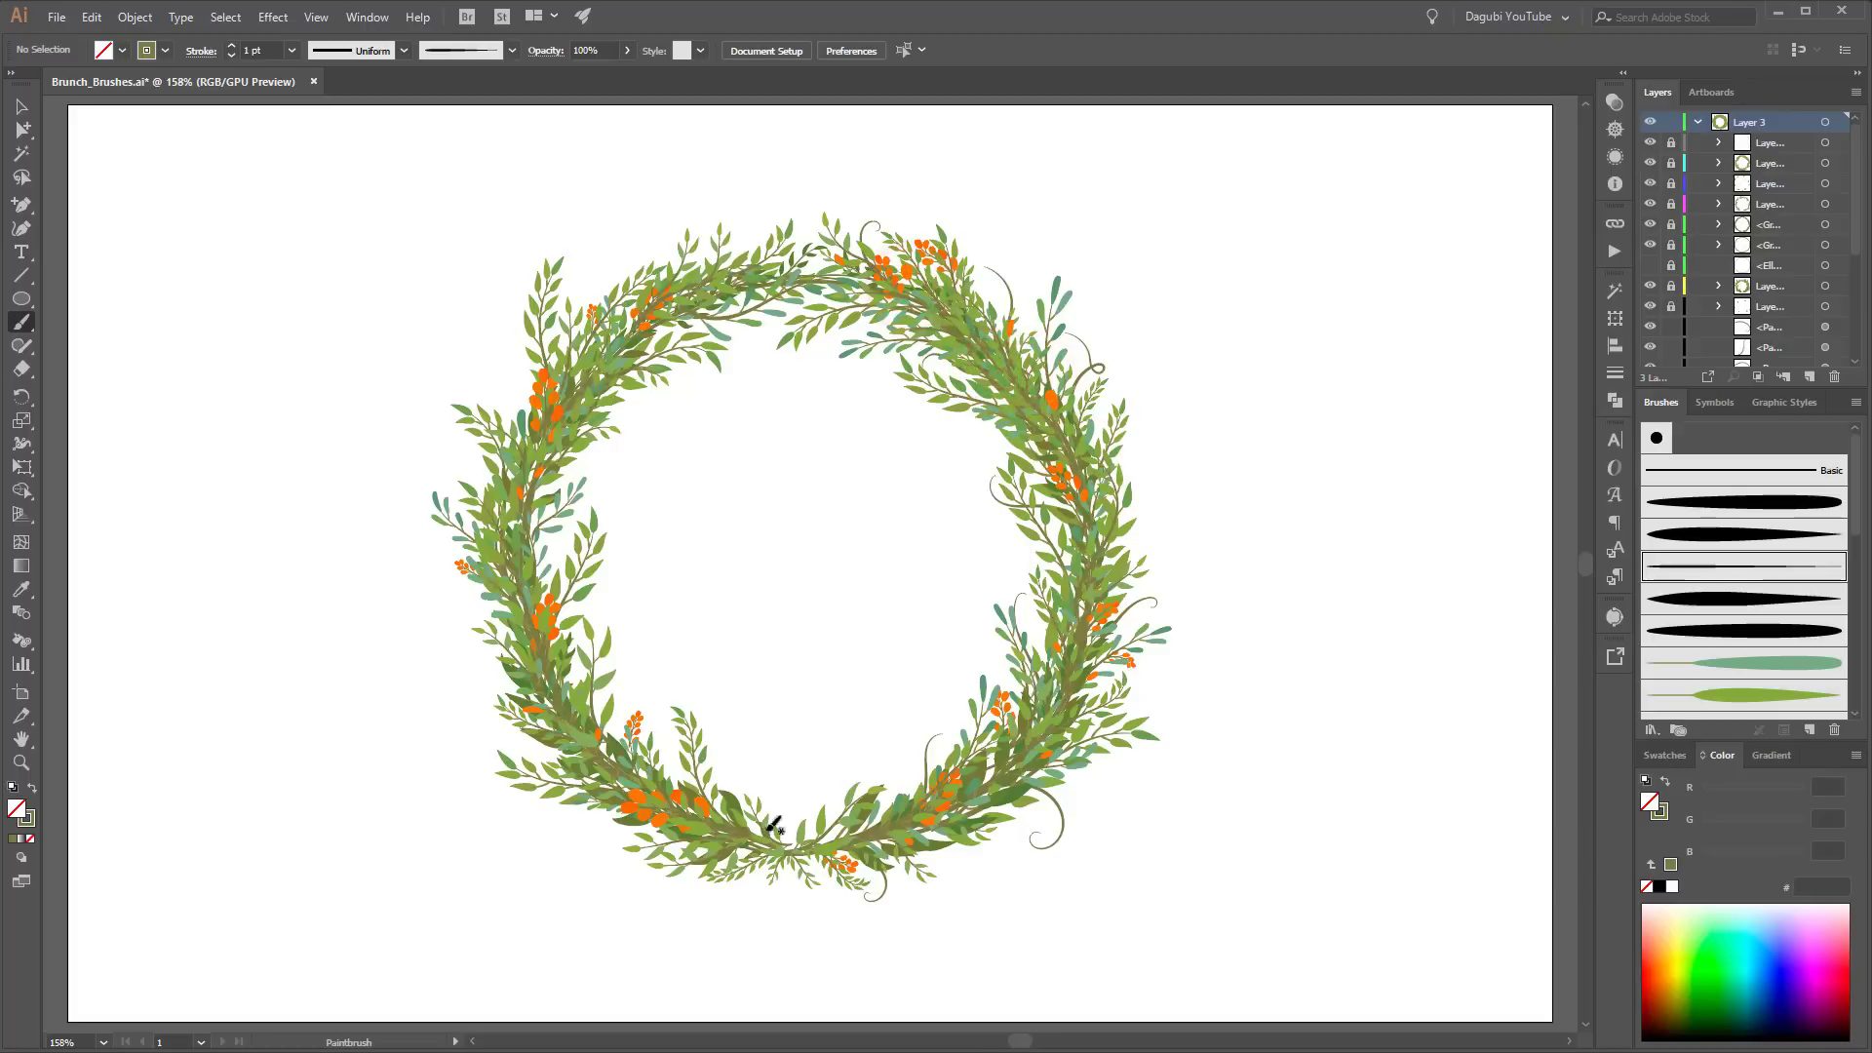
Step: Paint thin curly tendrils behind the wreath's left half, from the bottom up to the top left
{"action": "left_click_drag", "start_coordinate": [675, 845], "coordinate": [611, 846]}
{"action": "mouse_move", "coordinate": [743, 828]}
{"action": "left_mouse_down"}
{"action": "mouse_move", "coordinate": [705, 766]}
{"action": "mouse_move", "coordinate": [627, 706]}
{"action": "mouse_move", "coordinate": [653, 698]}
{"action": "mouse_move", "coordinate": [470, 671]}
{"action": "left_mouse_up"}
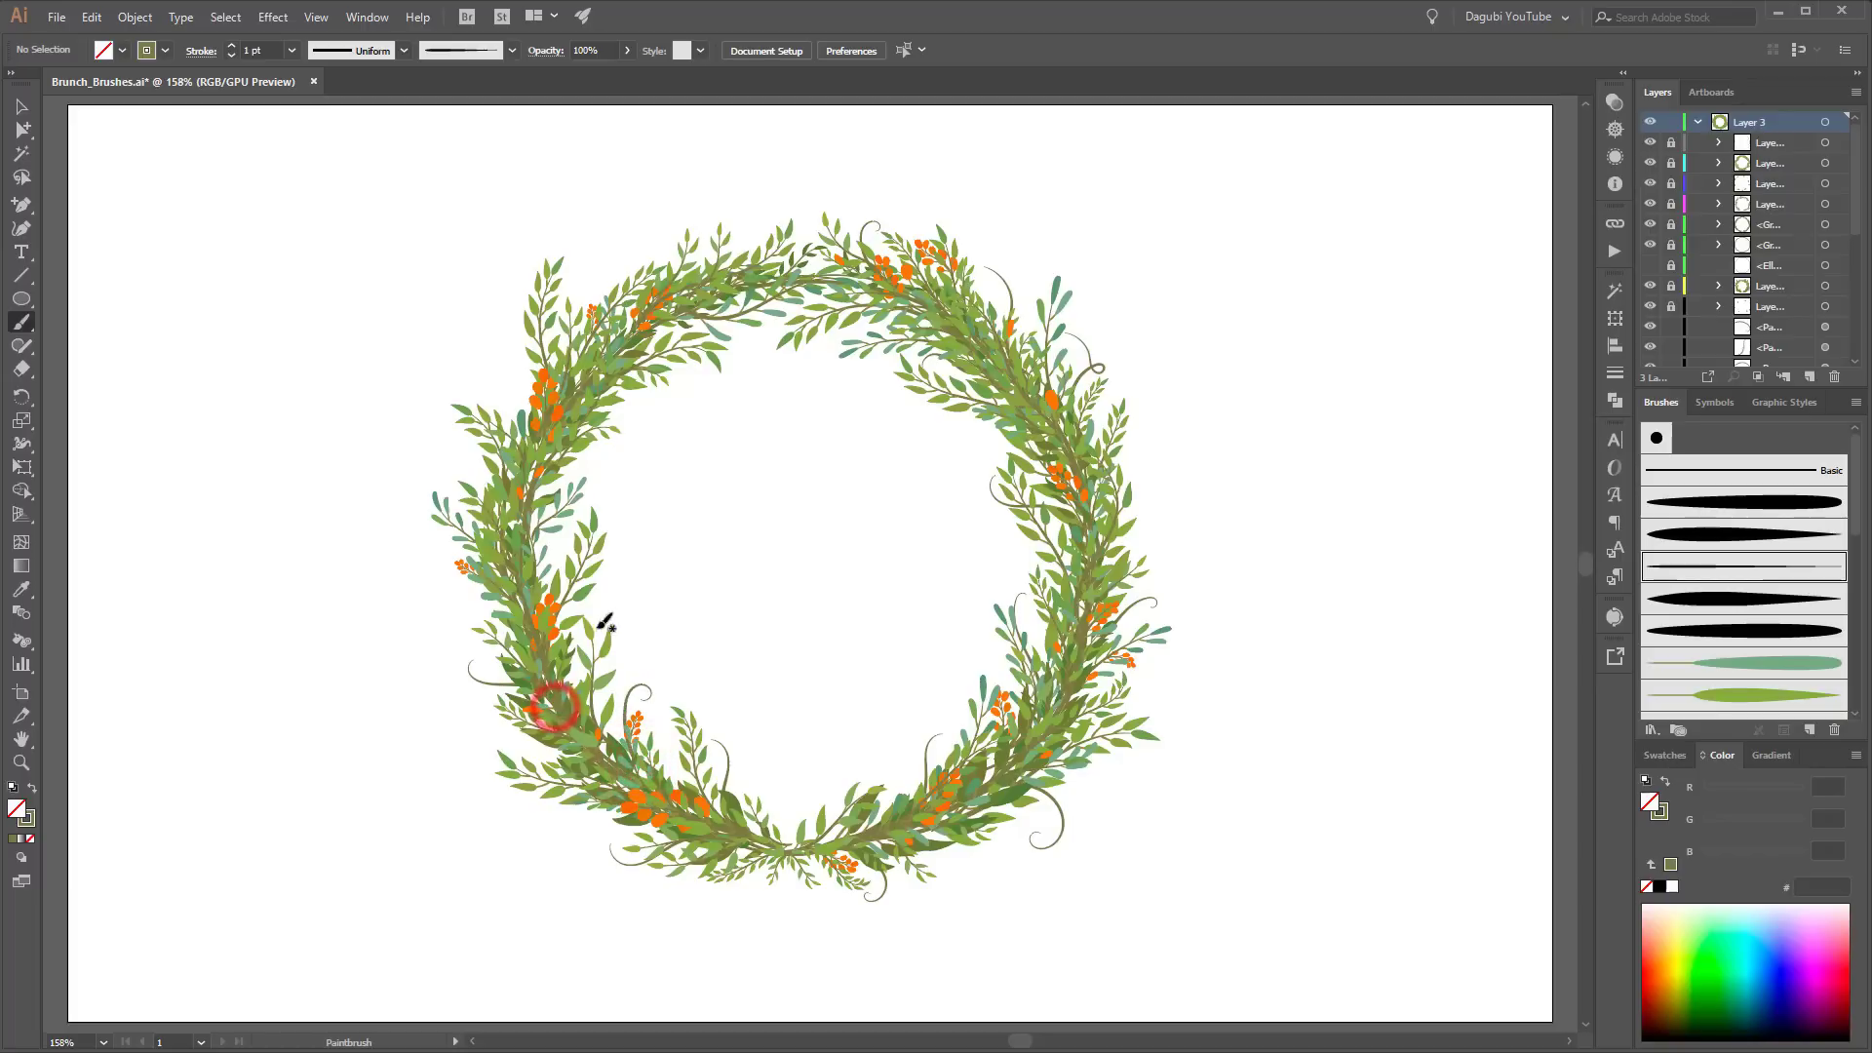
{"action": "mouse_move", "coordinate": [535, 599]}
{"action": "left_mouse_down"}
{"action": "mouse_move", "coordinate": [571, 497]}
{"action": "mouse_move", "coordinate": [447, 471]}
{"action": "mouse_move", "coordinate": [606, 445]}
{"action": "mouse_move", "coordinate": [492, 360]}
{"action": "mouse_move", "coordinate": [636, 232]}
{"action": "left_mouse_up"}
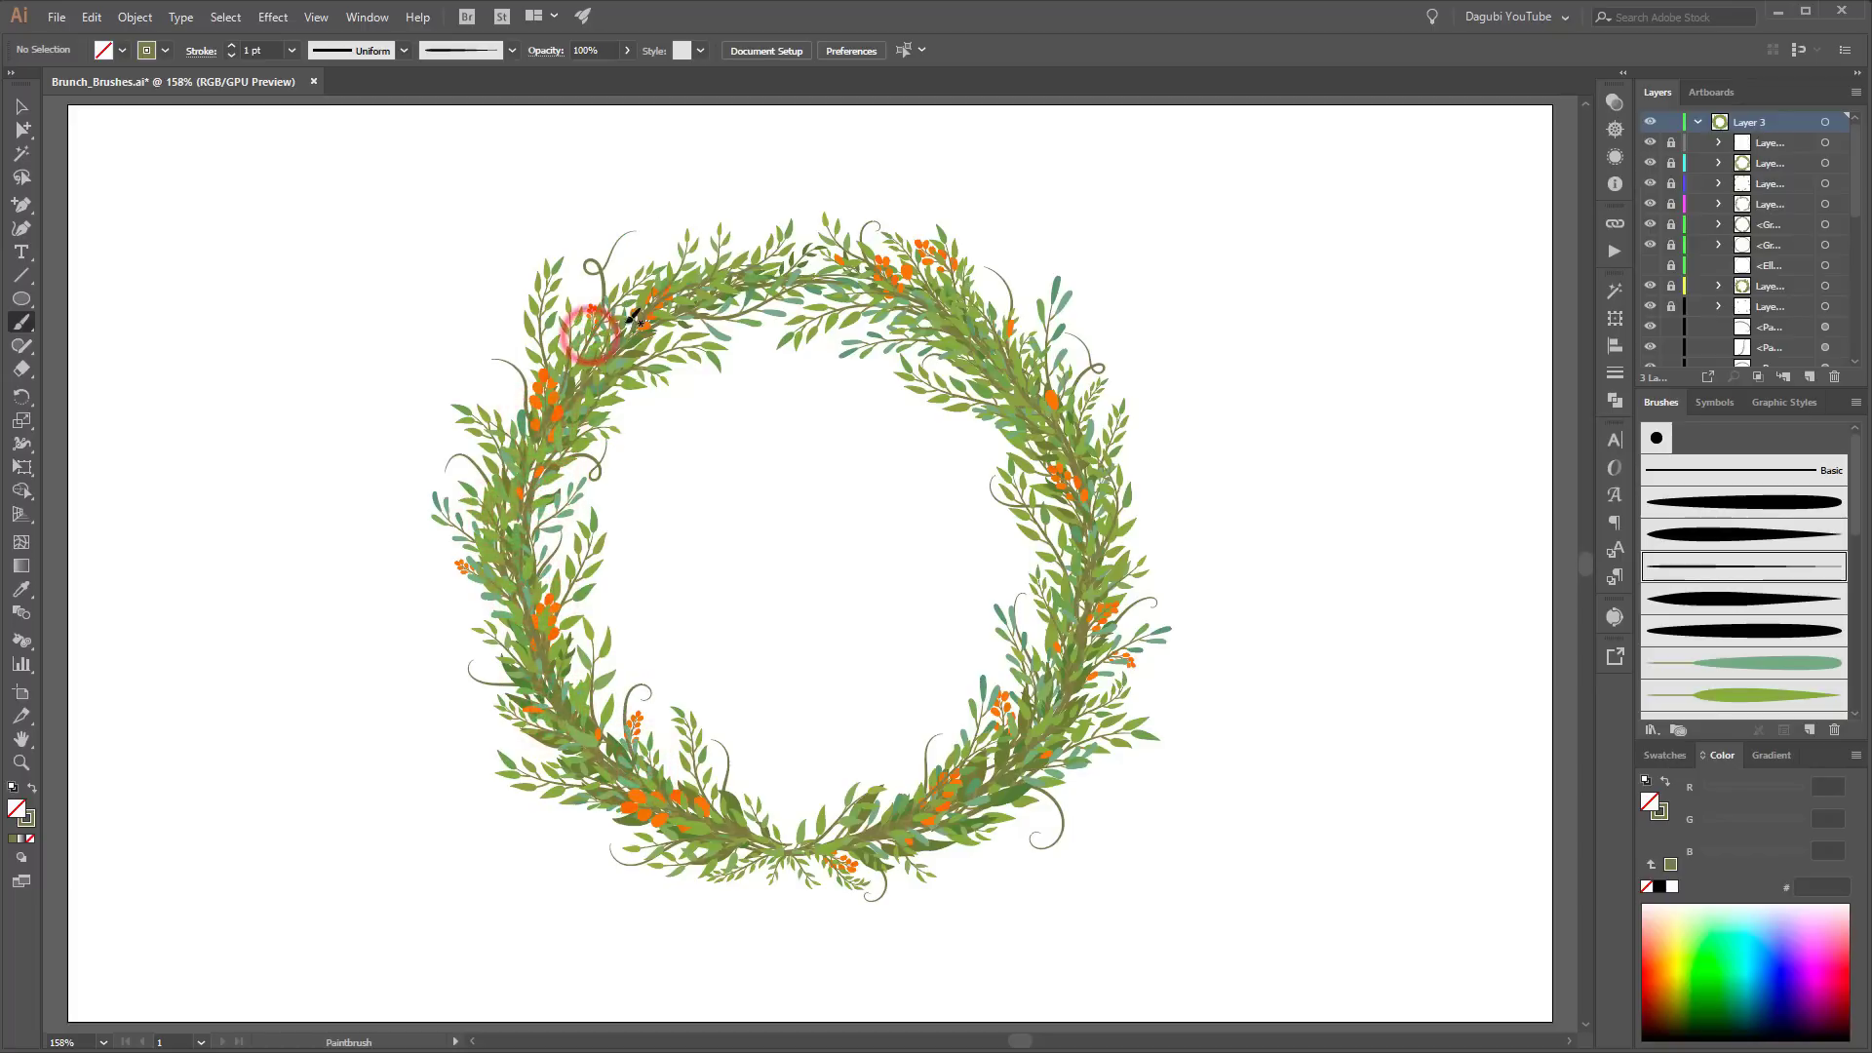
{"action": "left_click_drag", "start_coordinate": [616, 314], "coordinate": [660, 251]}
{"action": "mouse_move", "coordinate": [733, 274]}
{"action": "left_mouse_down"}
{"action": "mouse_move", "coordinate": [766, 250]}
{"action": "mouse_move", "coordinate": [751, 231]}
{"action": "left_mouse_up"}
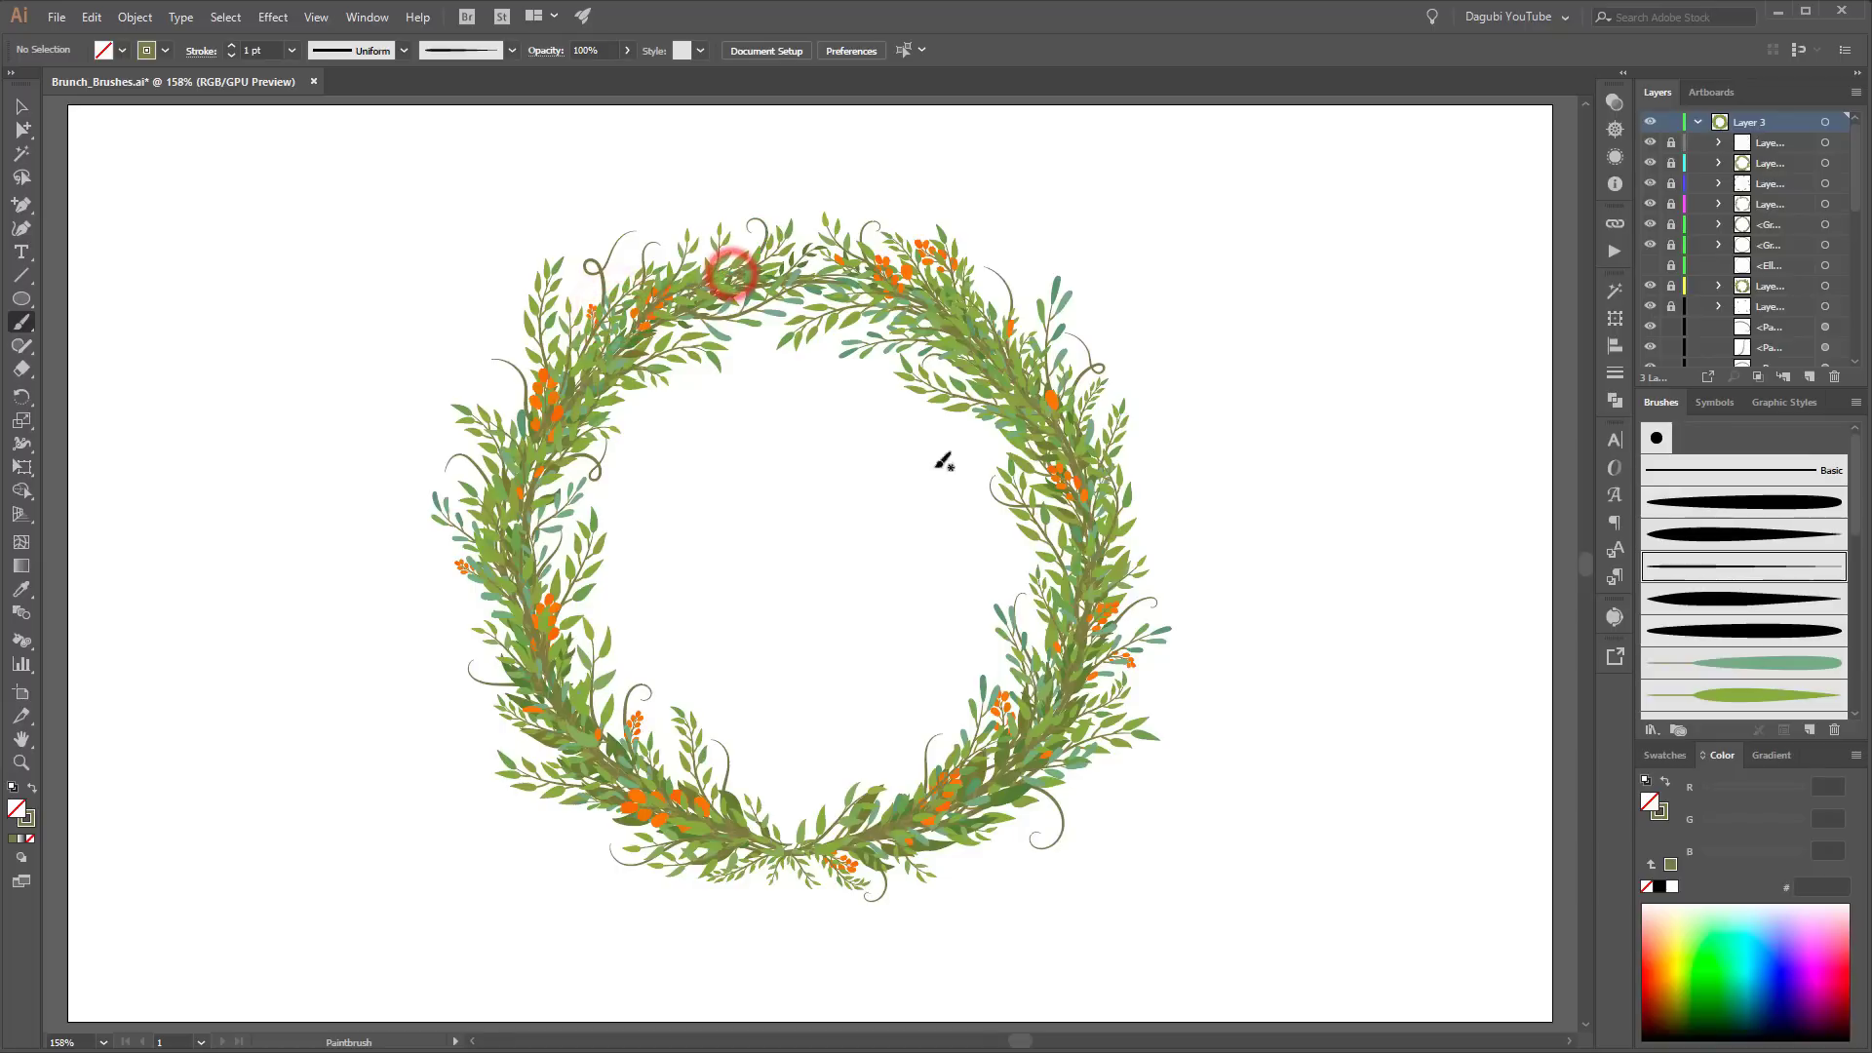
Step: Paint thicker 3 pt tendrils along the wreath's bottom, one running right and one running left from the centre
{"action": "left_click", "coordinate": [231, 49]}
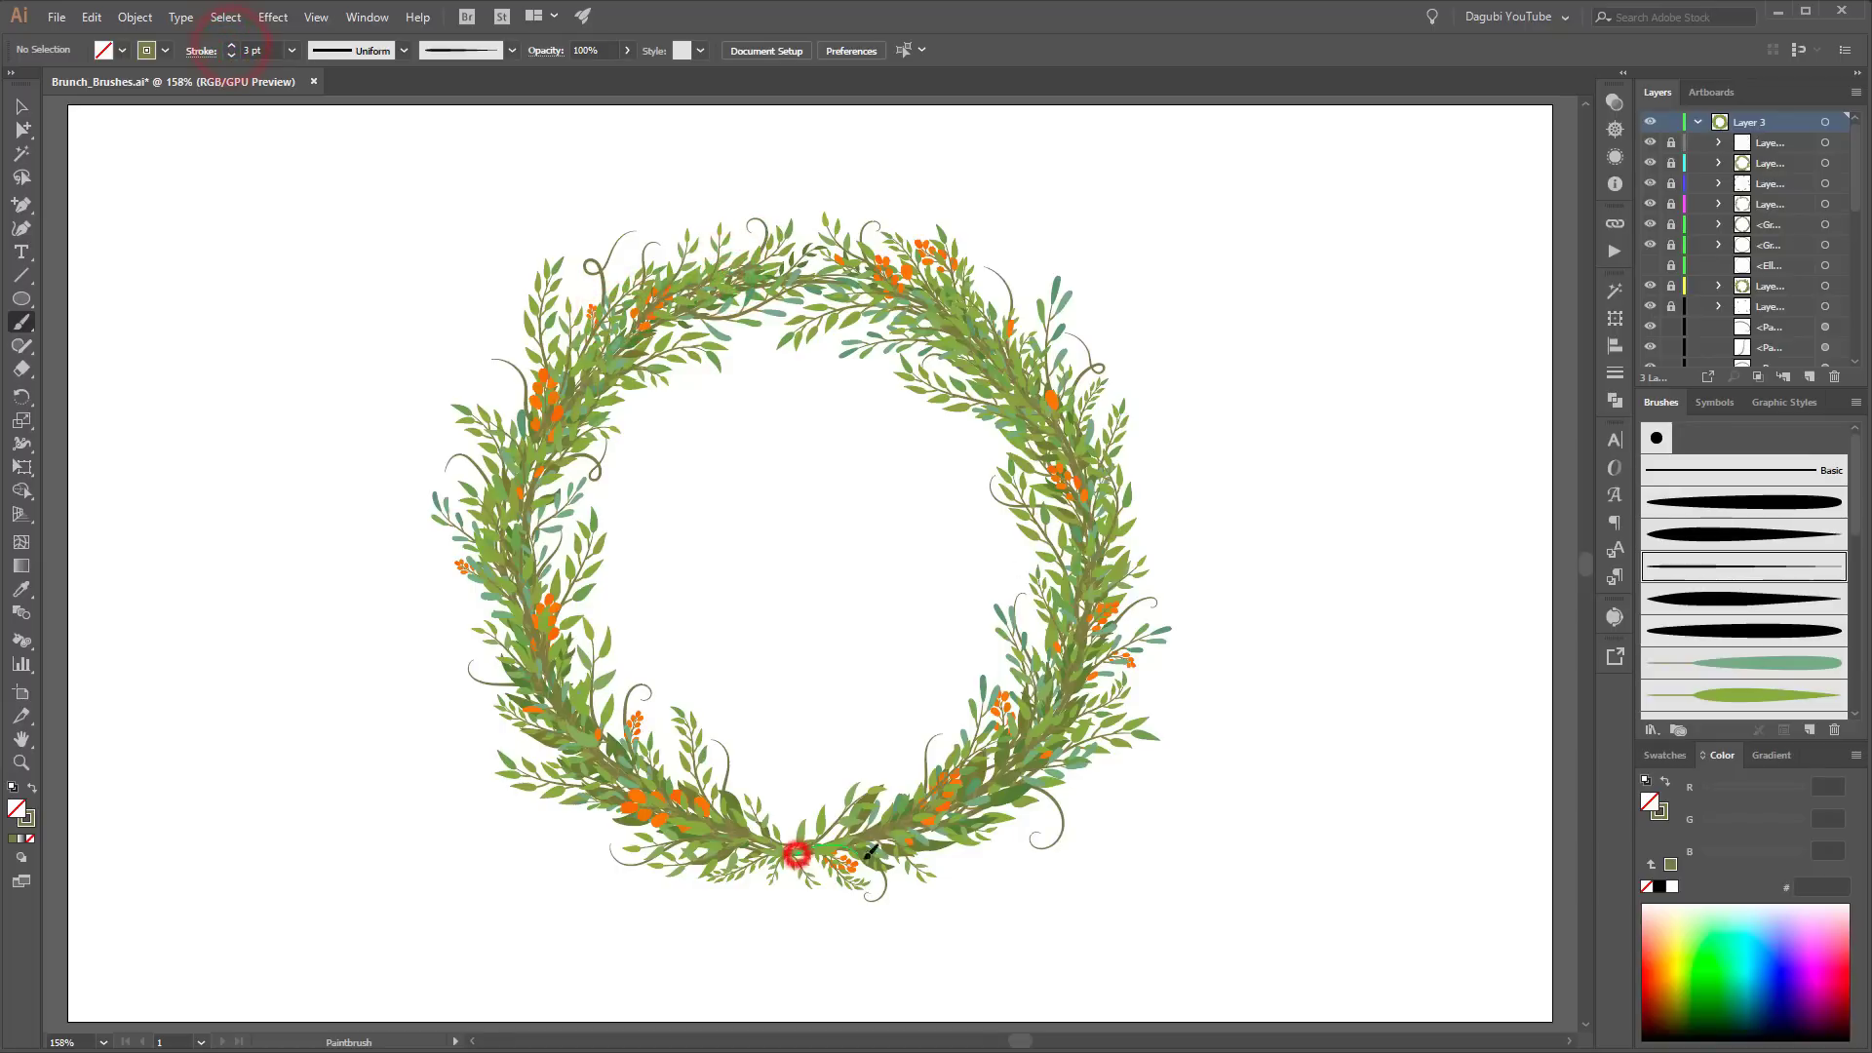
{"action": "left_click_drag", "start_coordinate": [866, 858], "coordinate": [938, 872]}
{"action": "left_click_drag", "start_coordinate": [780, 855], "coordinate": [619, 832]}
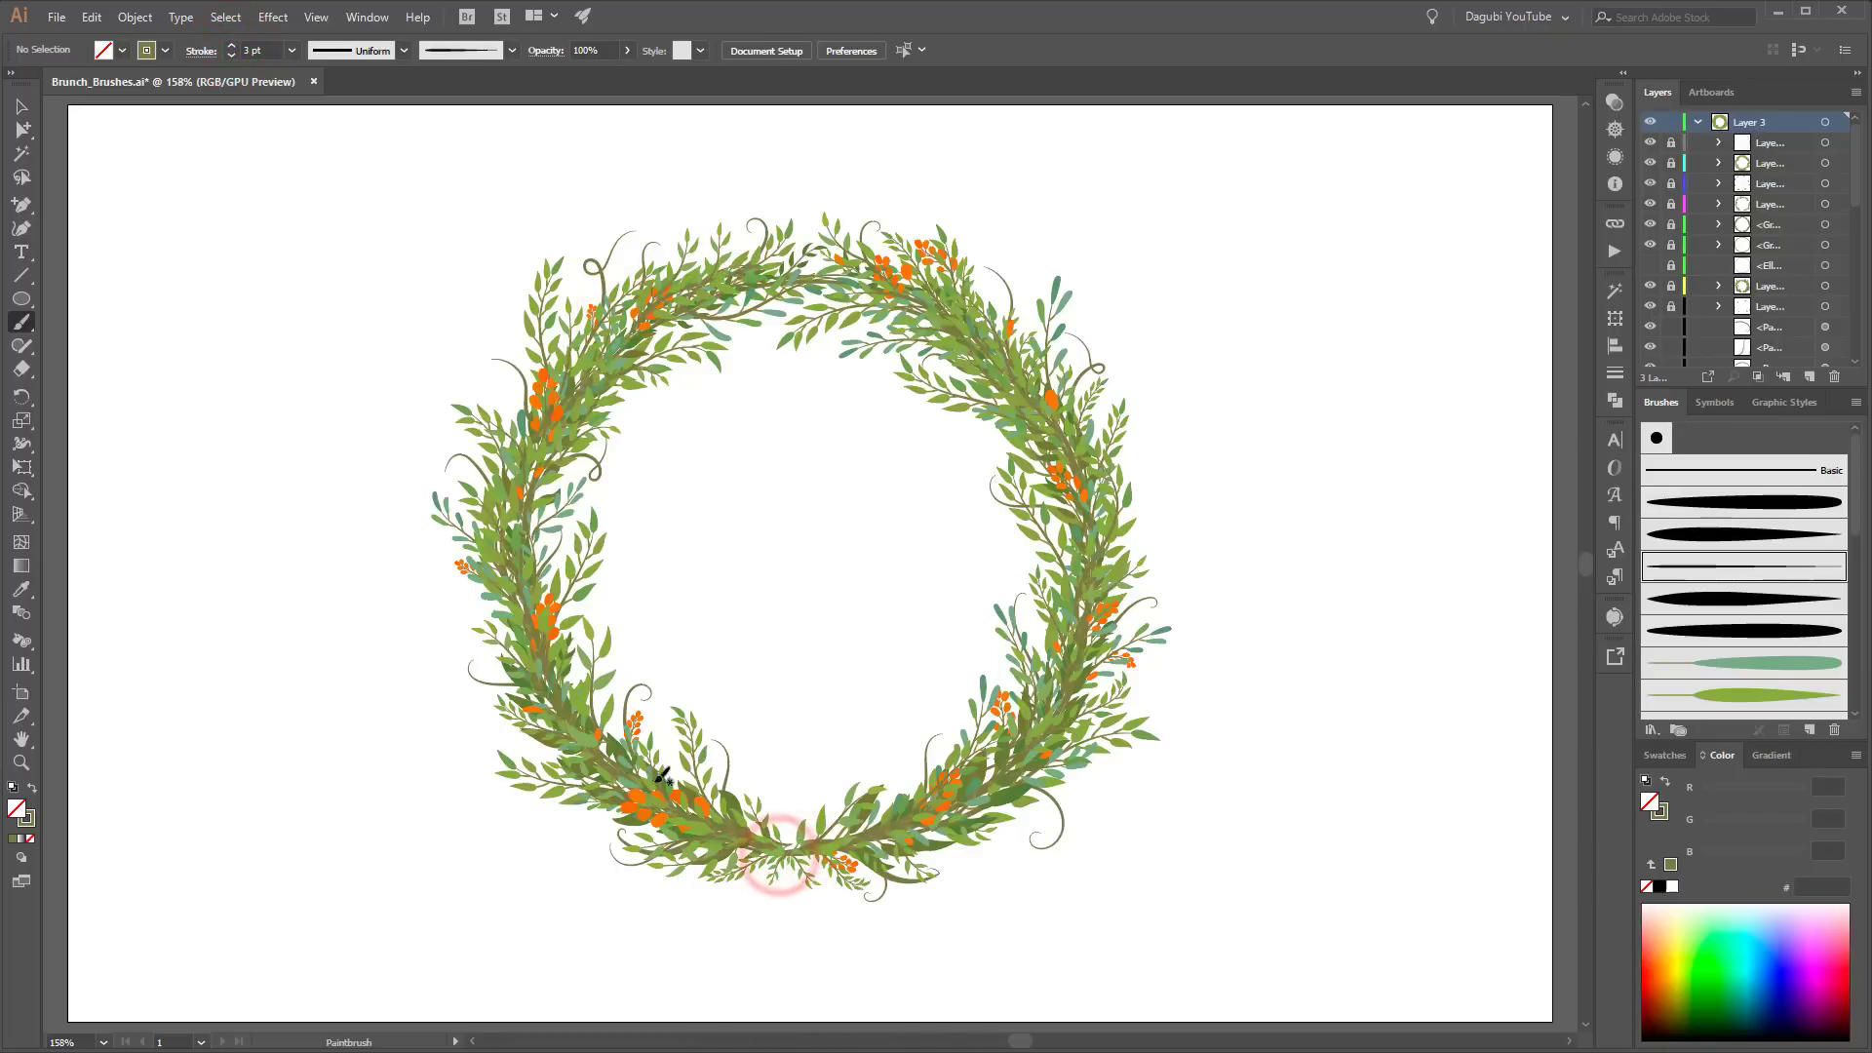
{"action": "mouse_move", "coordinate": [588, 746]}
{"action": "left_mouse_down"}
{"action": "mouse_move", "coordinate": [549, 597]}
{"action": "mouse_move", "coordinate": [450, 606]}
{"action": "left_mouse_up"}
{"action": "key", "text": "ctrl+z"}
{"action": "mouse_move", "coordinate": [547, 675]}
{"action": "left_mouse_down"}
{"action": "mouse_move", "coordinate": [511, 612]}
{"action": "mouse_move", "coordinate": [451, 596]}
{"action": "left_mouse_up"}
{"action": "key", "text": "ctrl+z"}
Step: Paint a tendril curling outward from the wreath's lower left side and set its stroke to 2 pt
{"action": "mouse_move", "coordinate": [537, 689]}
{"action": "left_mouse_down"}
{"action": "mouse_move", "coordinate": [504, 633]}
{"action": "mouse_move", "coordinate": [435, 587]}
{"action": "left_mouse_up"}
{"action": "left_click", "coordinate": [459, 614]}
{"action": "left_click", "coordinate": [231, 56]}
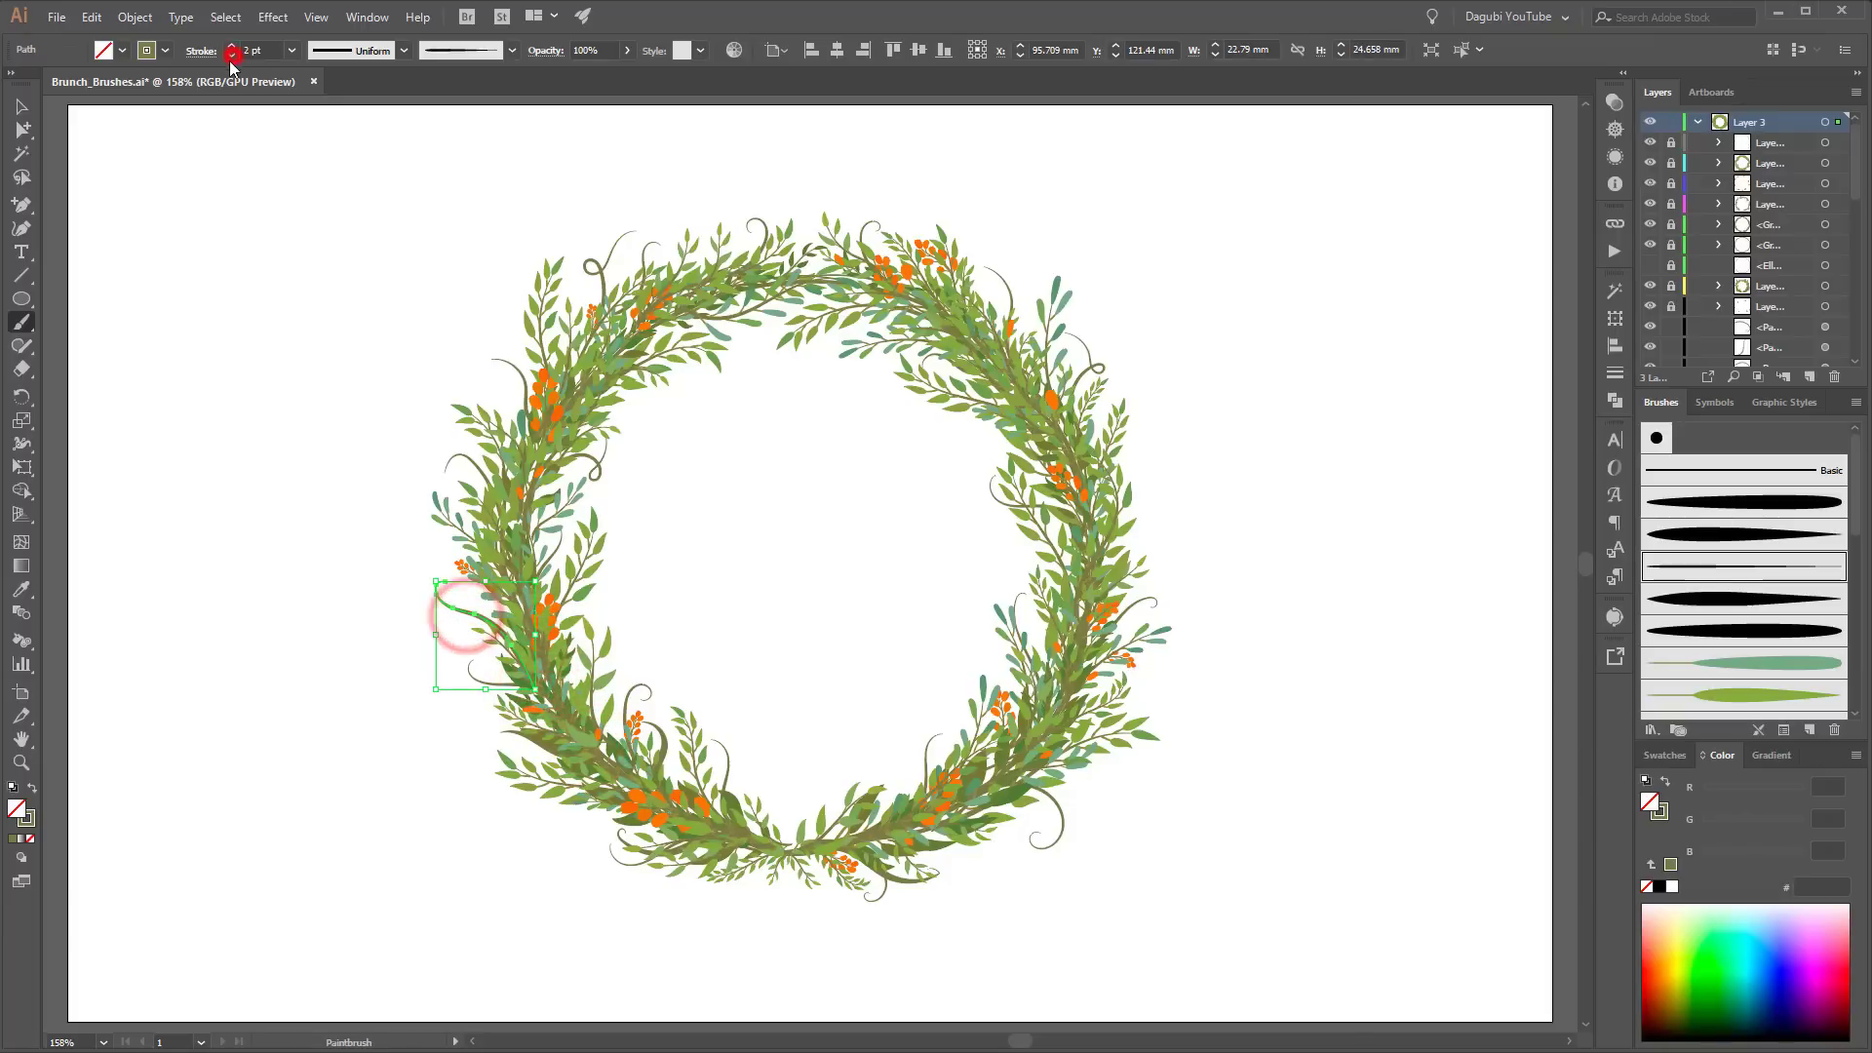
{"action": "left_click", "coordinate": [258, 404]}
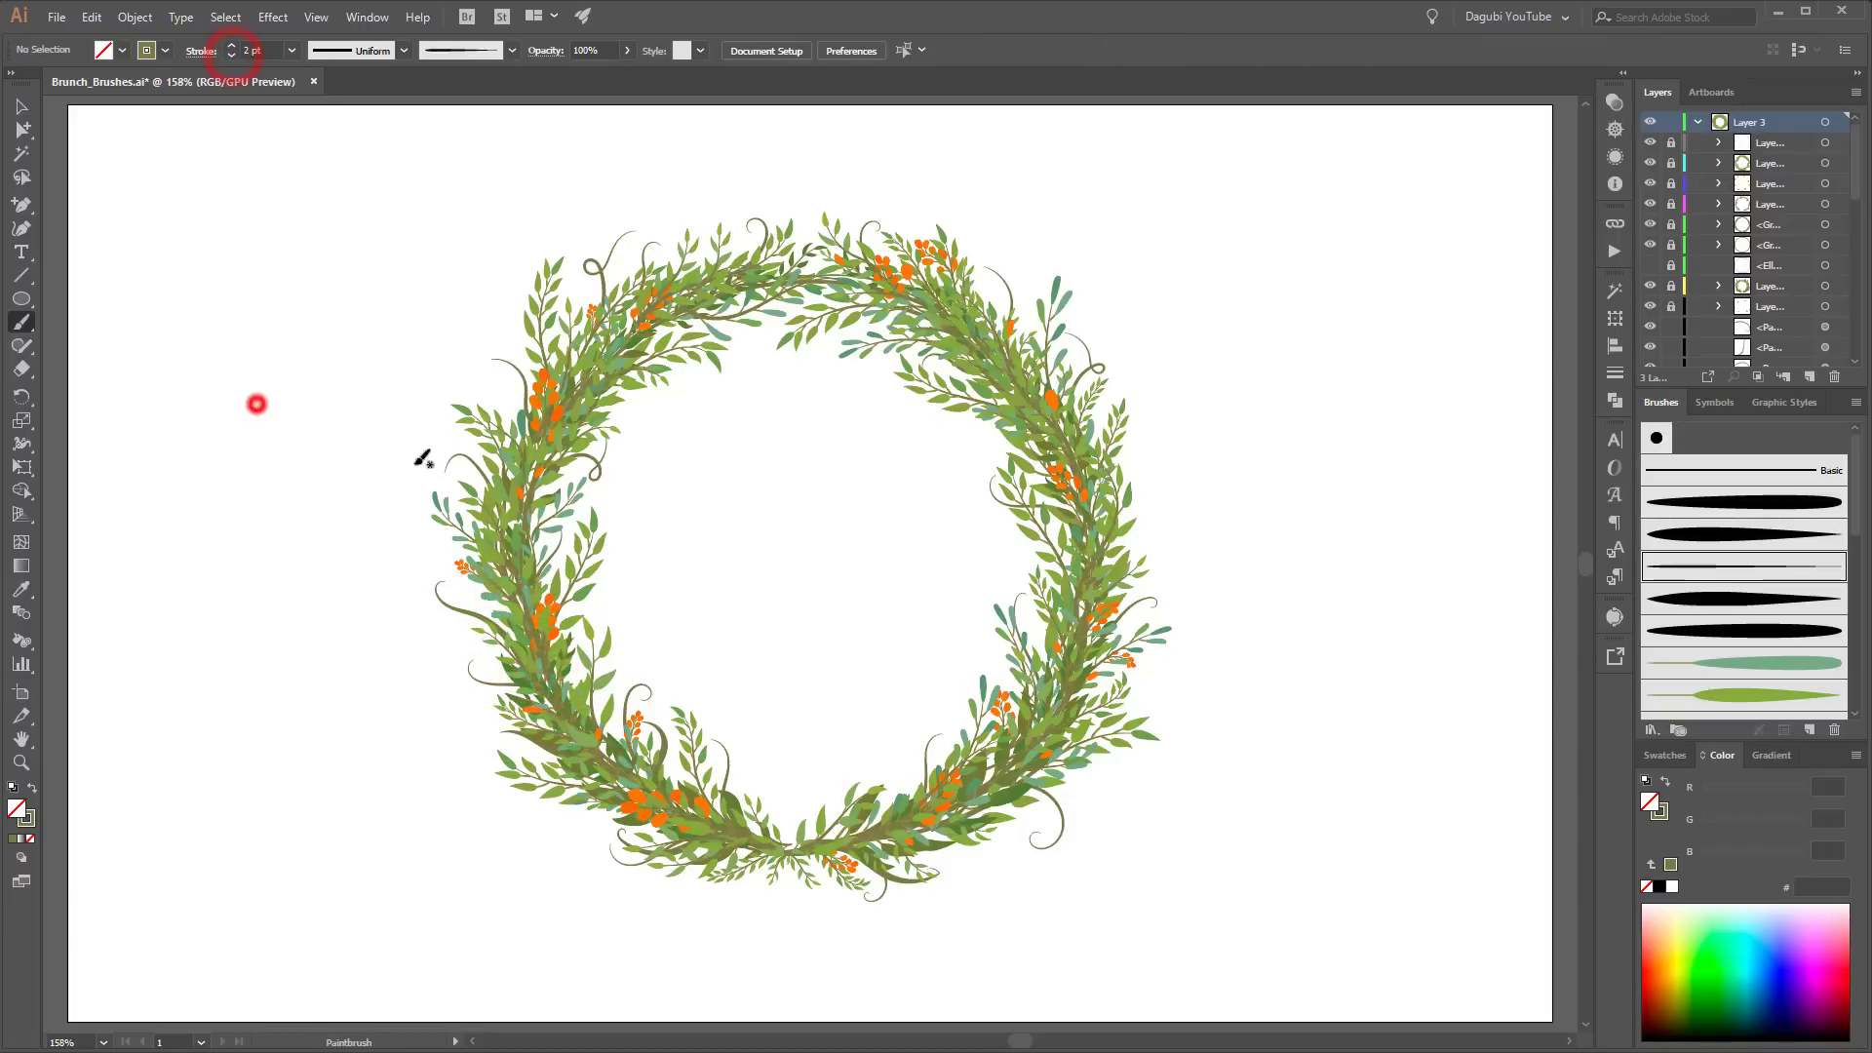
Step: Paint more 2 pt curly tendrils on the wreath's upper left, top left and right side
{"action": "left_click", "coordinate": [566, 367]}
{"action": "left_click_drag", "start_coordinate": [643, 310], "coordinate": [687, 232]}
{"action": "mouse_move", "coordinate": [1095, 580]}
{"action": "left_mouse_down"}
{"action": "mouse_move", "coordinate": [1145, 518]}
{"action": "mouse_move", "coordinate": [1111, 532]}
{"action": "mouse_move", "coordinate": [1134, 463]}
{"action": "mouse_move", "coordinate": [1095, 514]}
{"action": "mouse_move", "coordinate": [1143, 469]}
{"action": "mouse_move", "coordinate": [1052, 494]}
{"action": "mouse_move", "coordinate": [1004, 307]}
{"action": "left_mouse_up"}
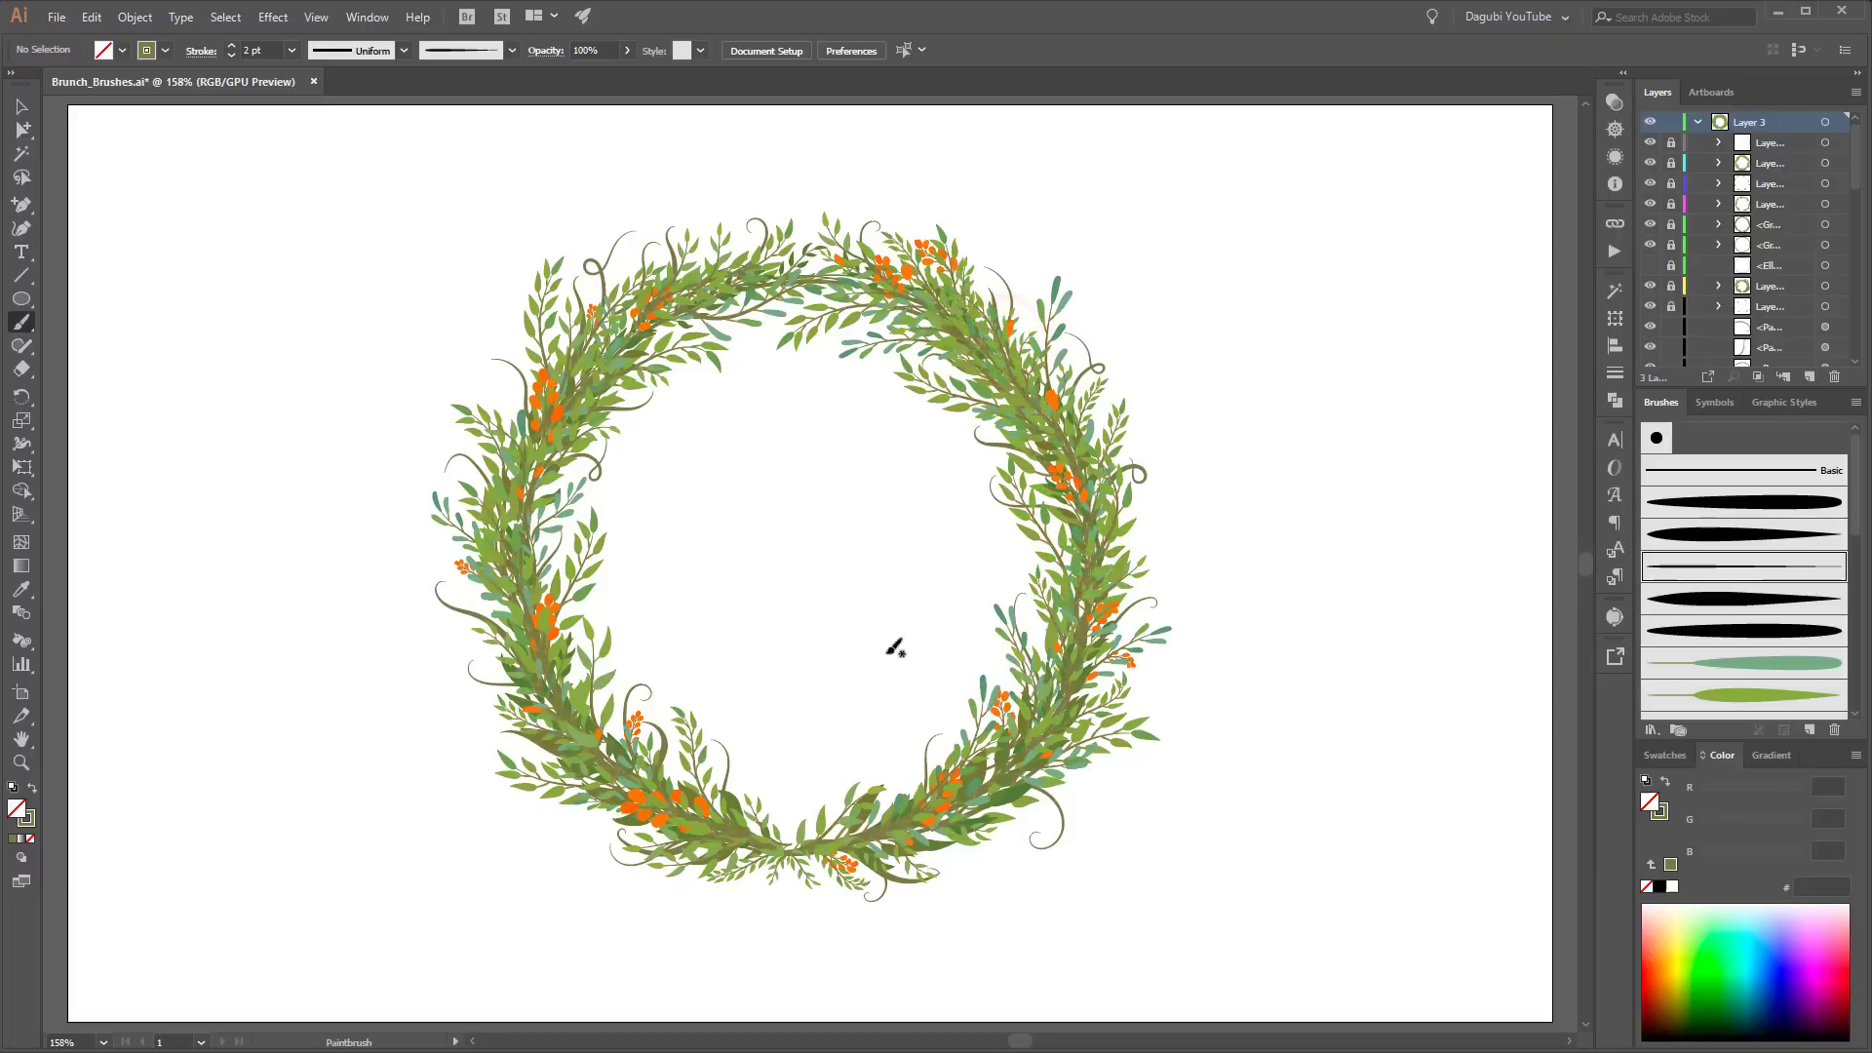
Step: Paint two mirrored 1 pt light green leafy branches side by side inside the lower part of the wreath
{"action": "left_click_drag", "start_coordinate": [1856, 510], "coordinate": [1852, 698]}
{"action": "left_click", "coordinate": [1787, 542]}
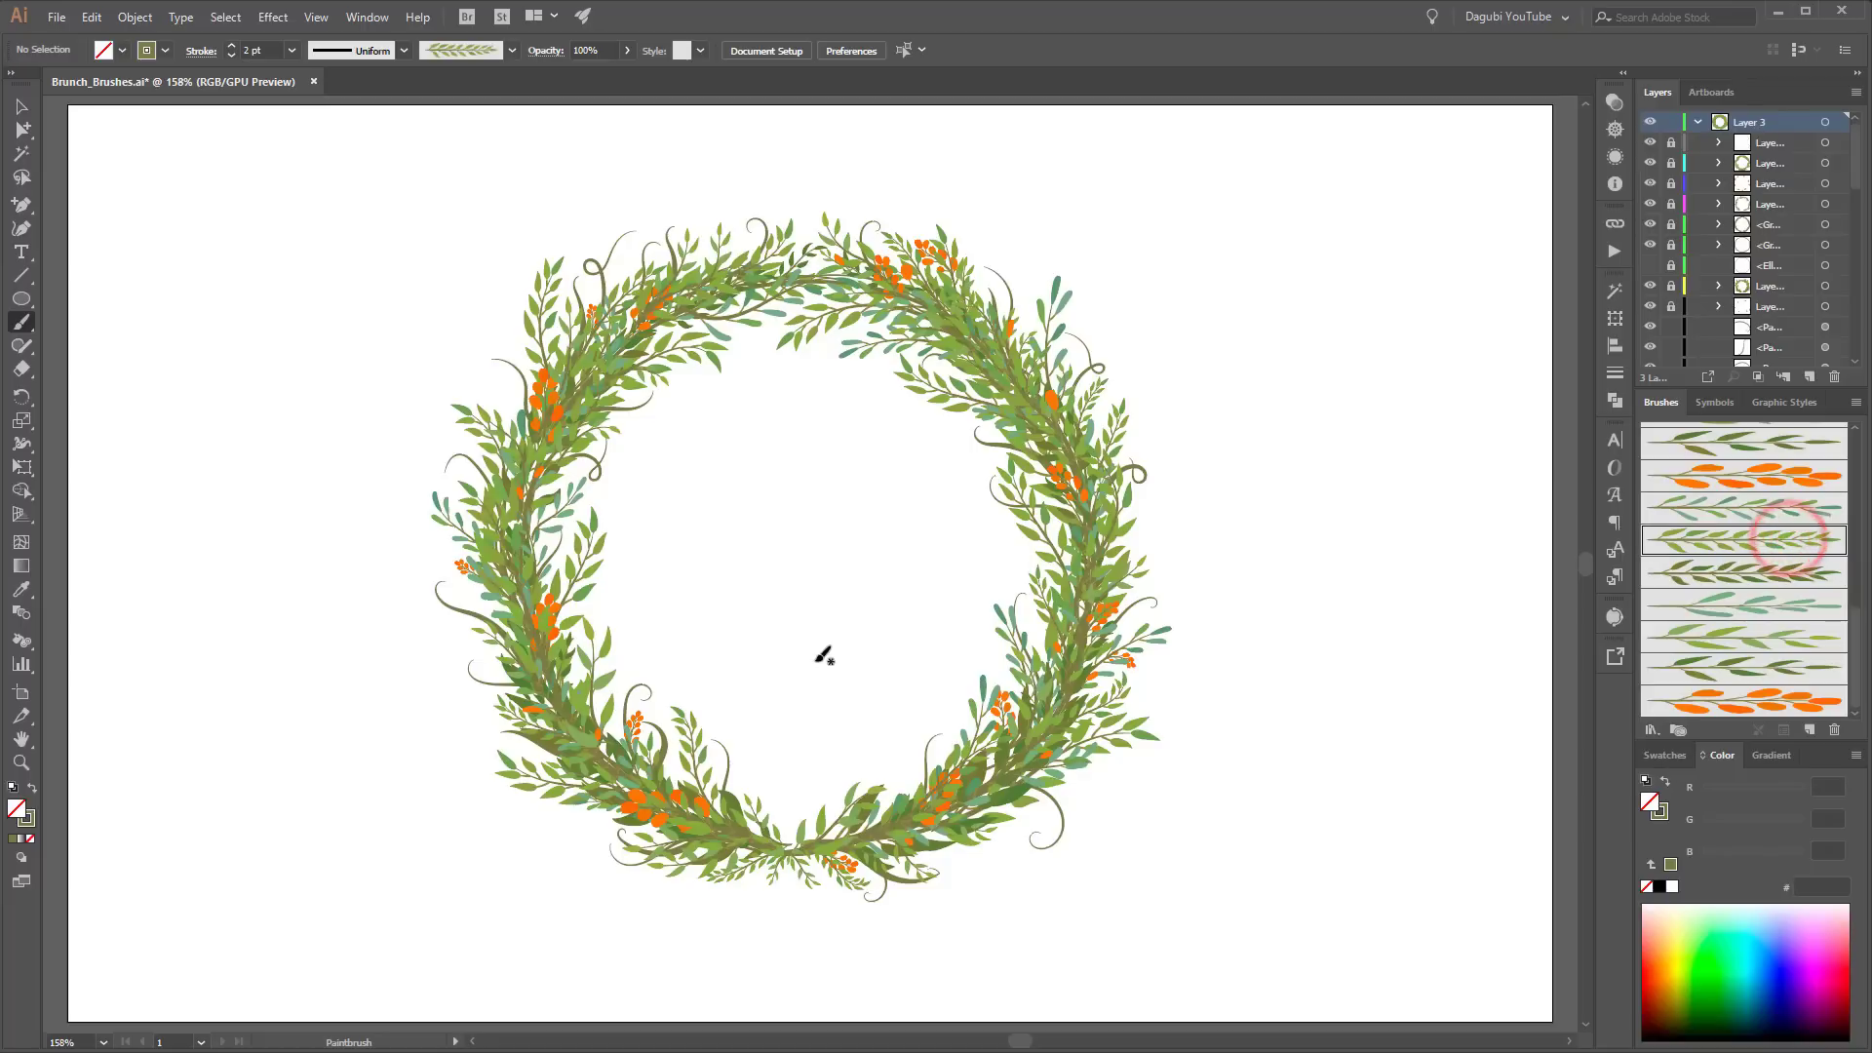
{"action": "left_click_drag", "start_coordinate": [815, 661], "coordinate": [949, 648]}
{"action": "left_click", "coordinate": [852, 648], "text": "ctrl"}
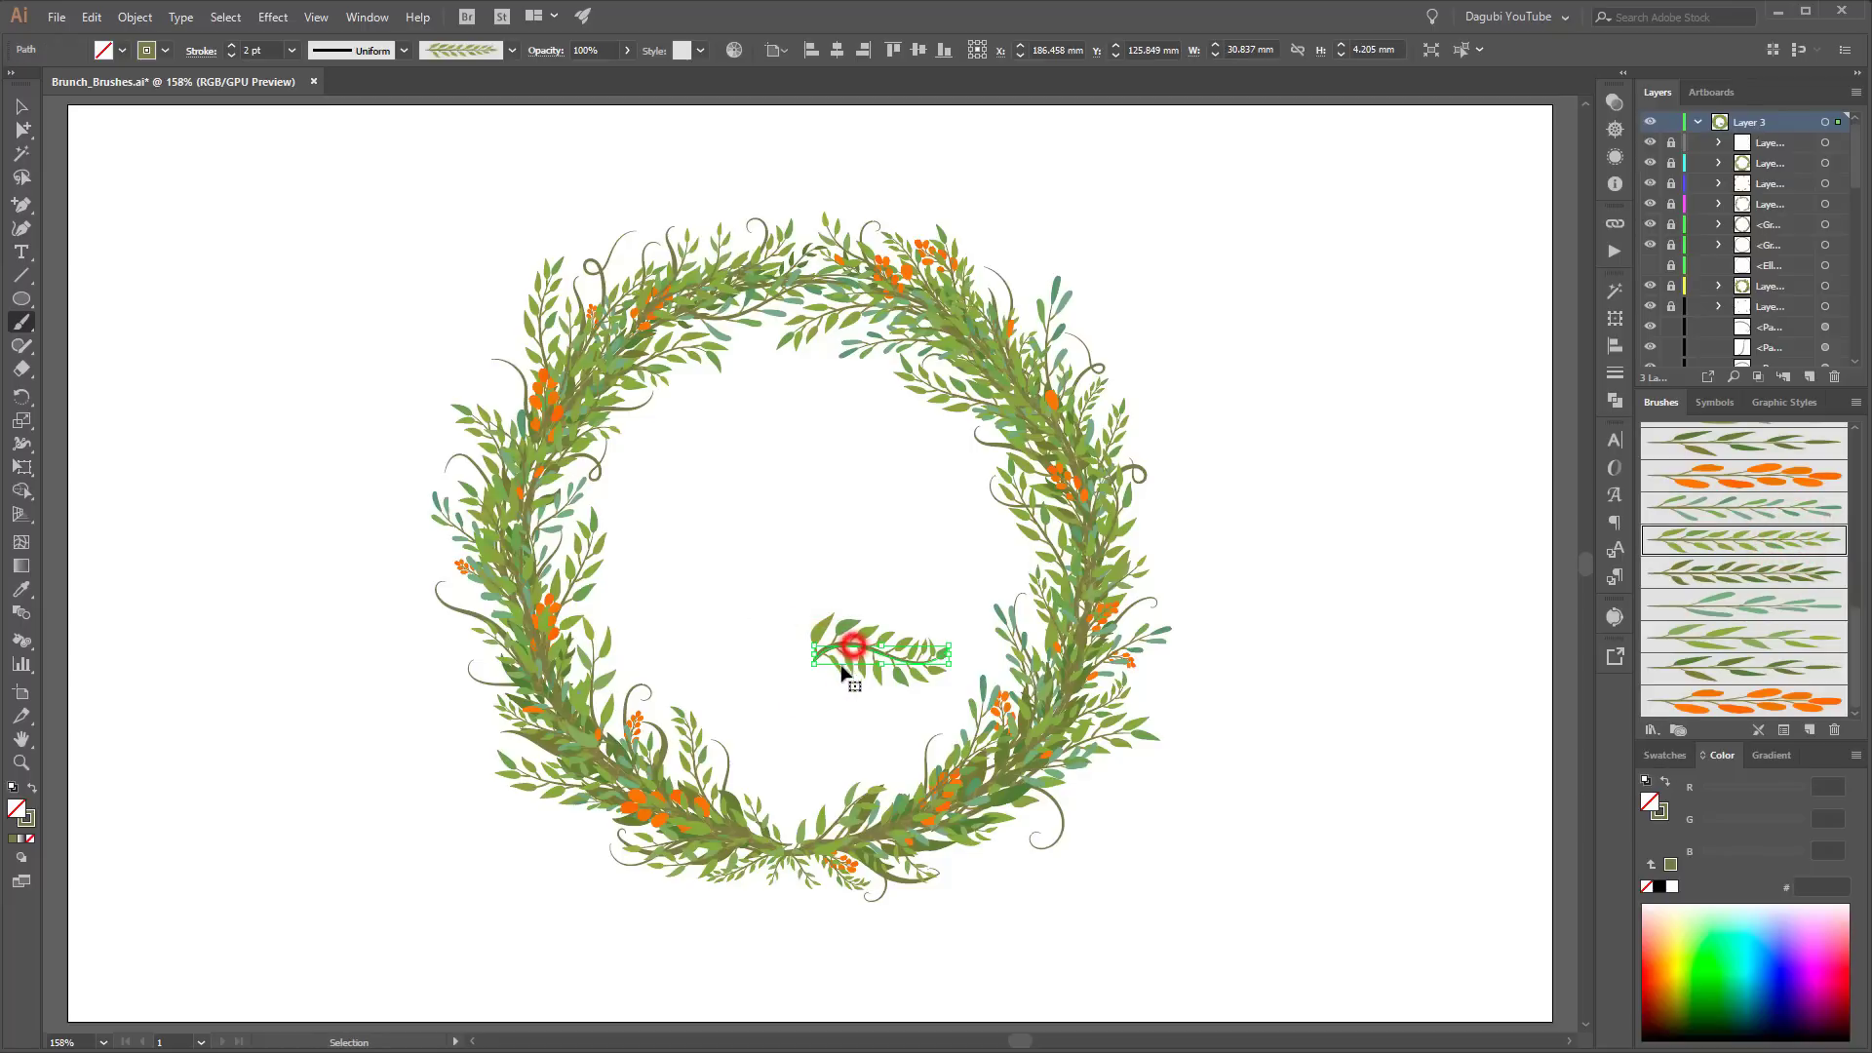
{"action": "left_click", "coordinate": [232, 54]}
{"action": "left_click", "coordinate": [1281, 852]}
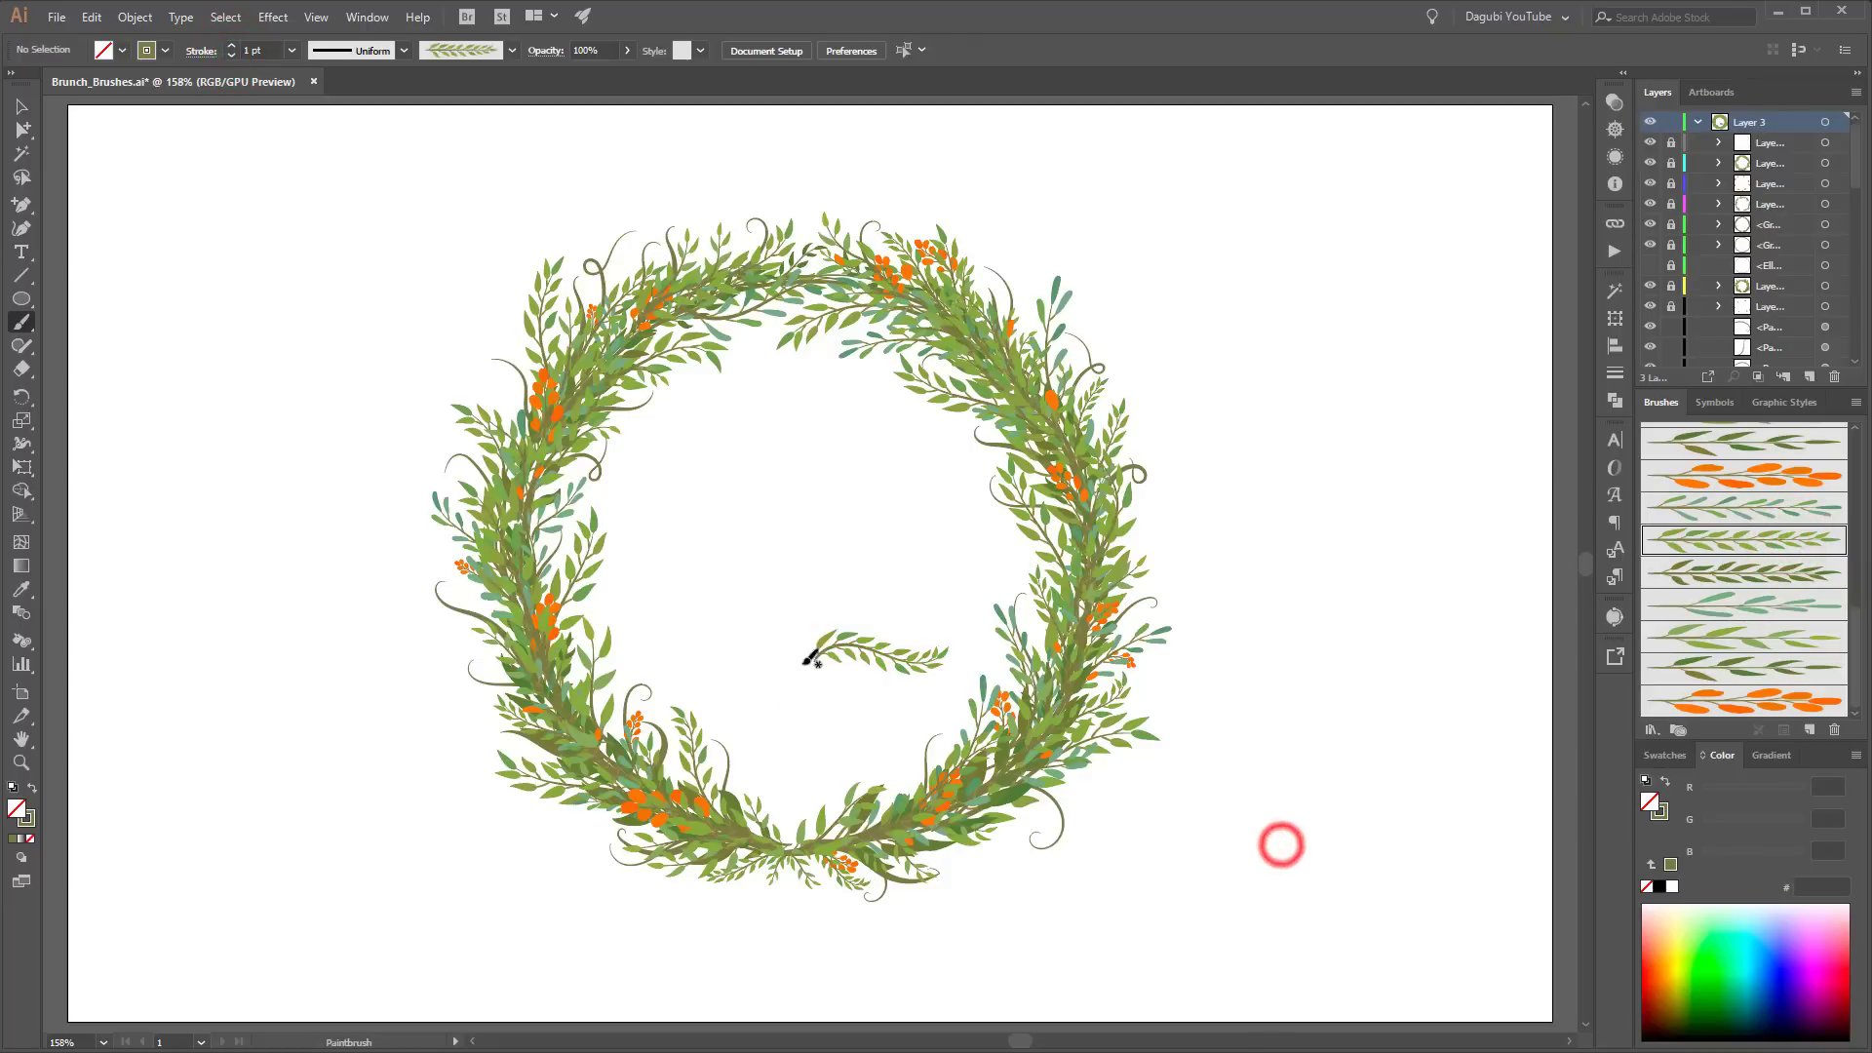
{"action": "left_click_drag", "start_coordinate": [794, 648], "coordinate": [658, 655]}
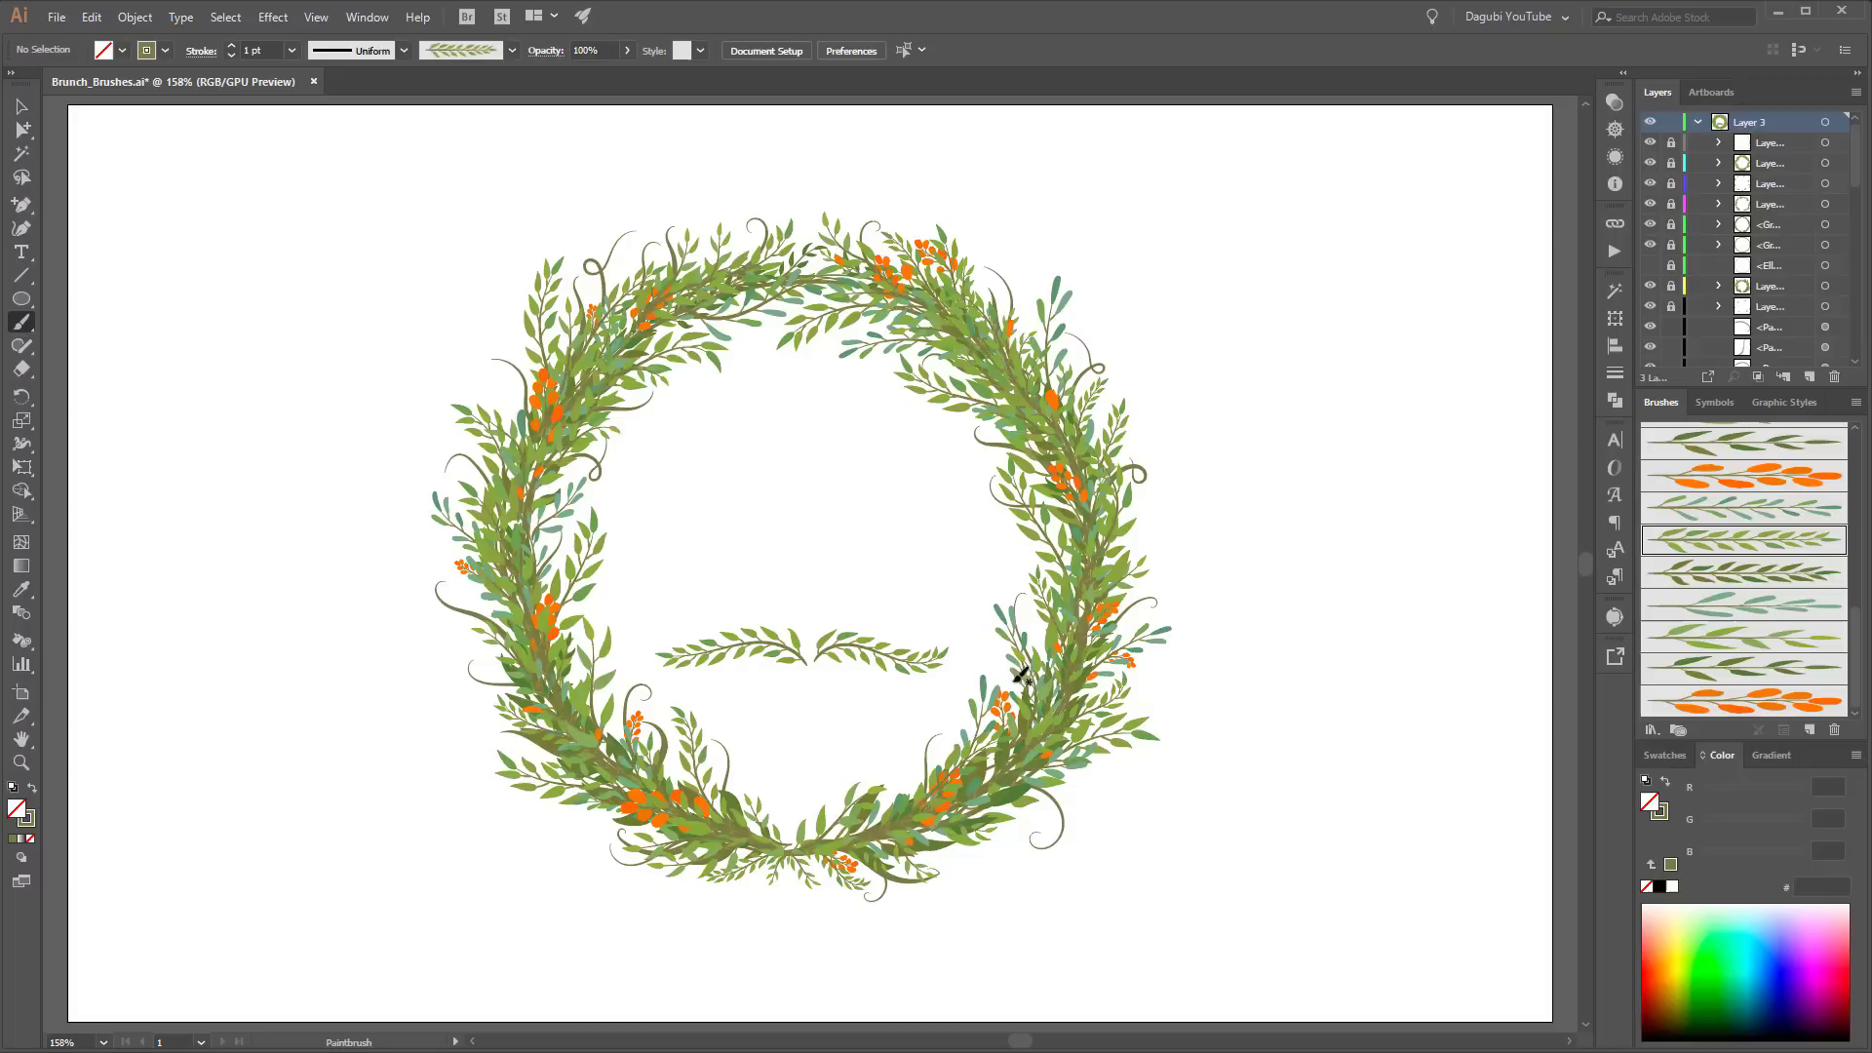
Step: Add short green leaf sprigs and orange berry sprigs on both sides of the centre of the small branch ornament
{"action": "left_click", "coordinate": [1804, 636]}
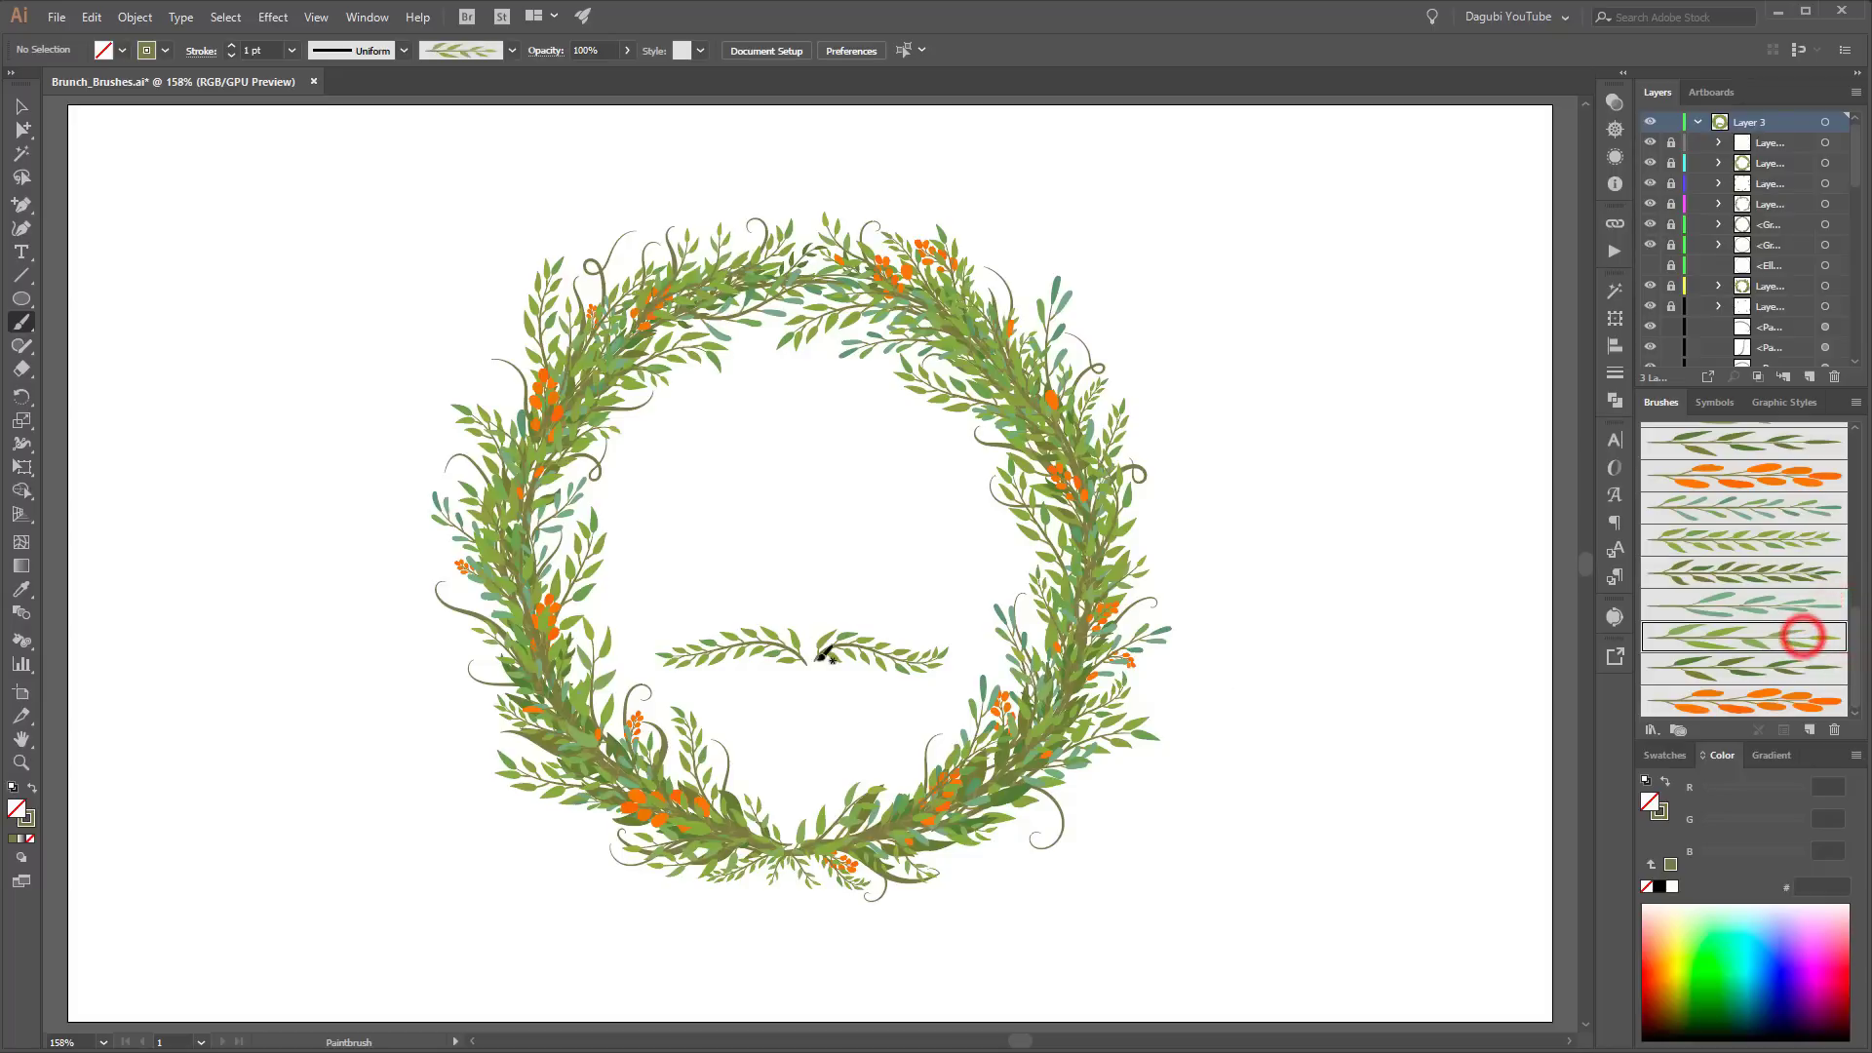
{"action": "left_click_drag", "start_coordinate": [802, 657], "coordinate": [837, 663]}
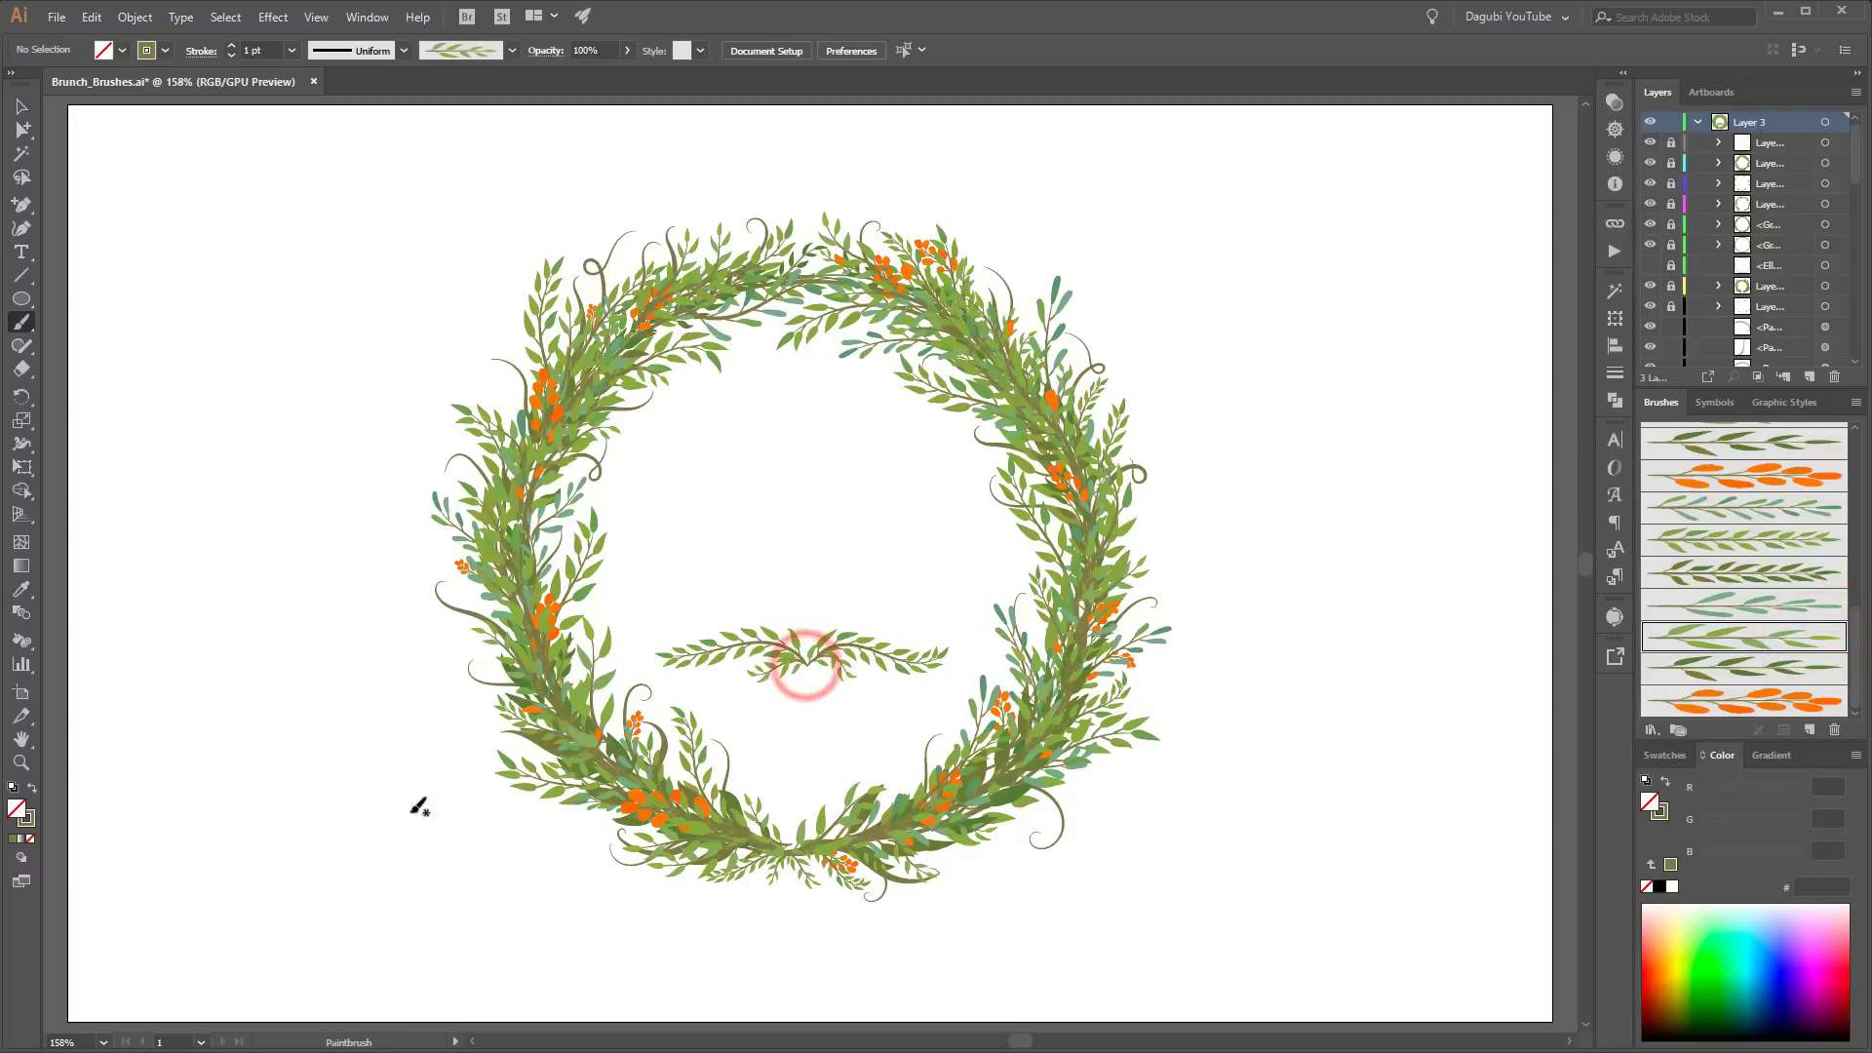
{"action": "left_click", "coordinate": [1812, 698]}
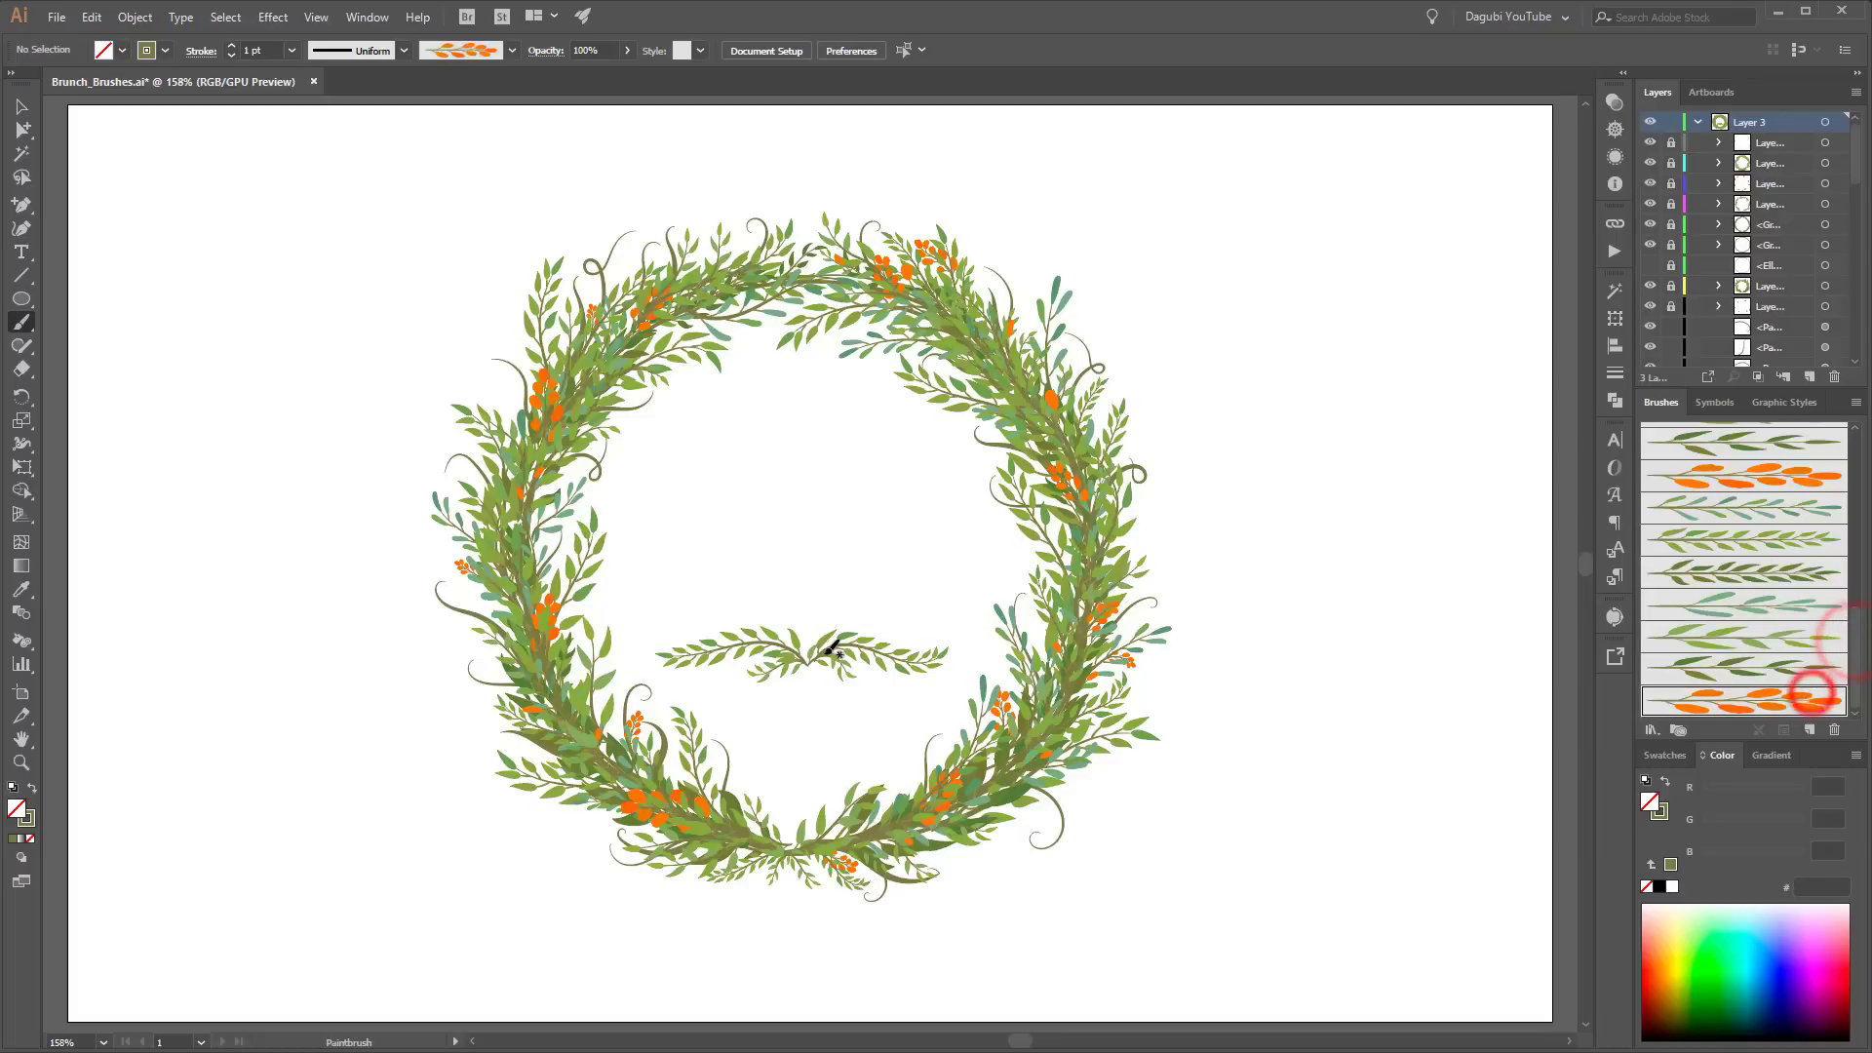
{"action": "left_click_drag", "start_coordinate": [798, 645], "coordinate": [836, 650]}
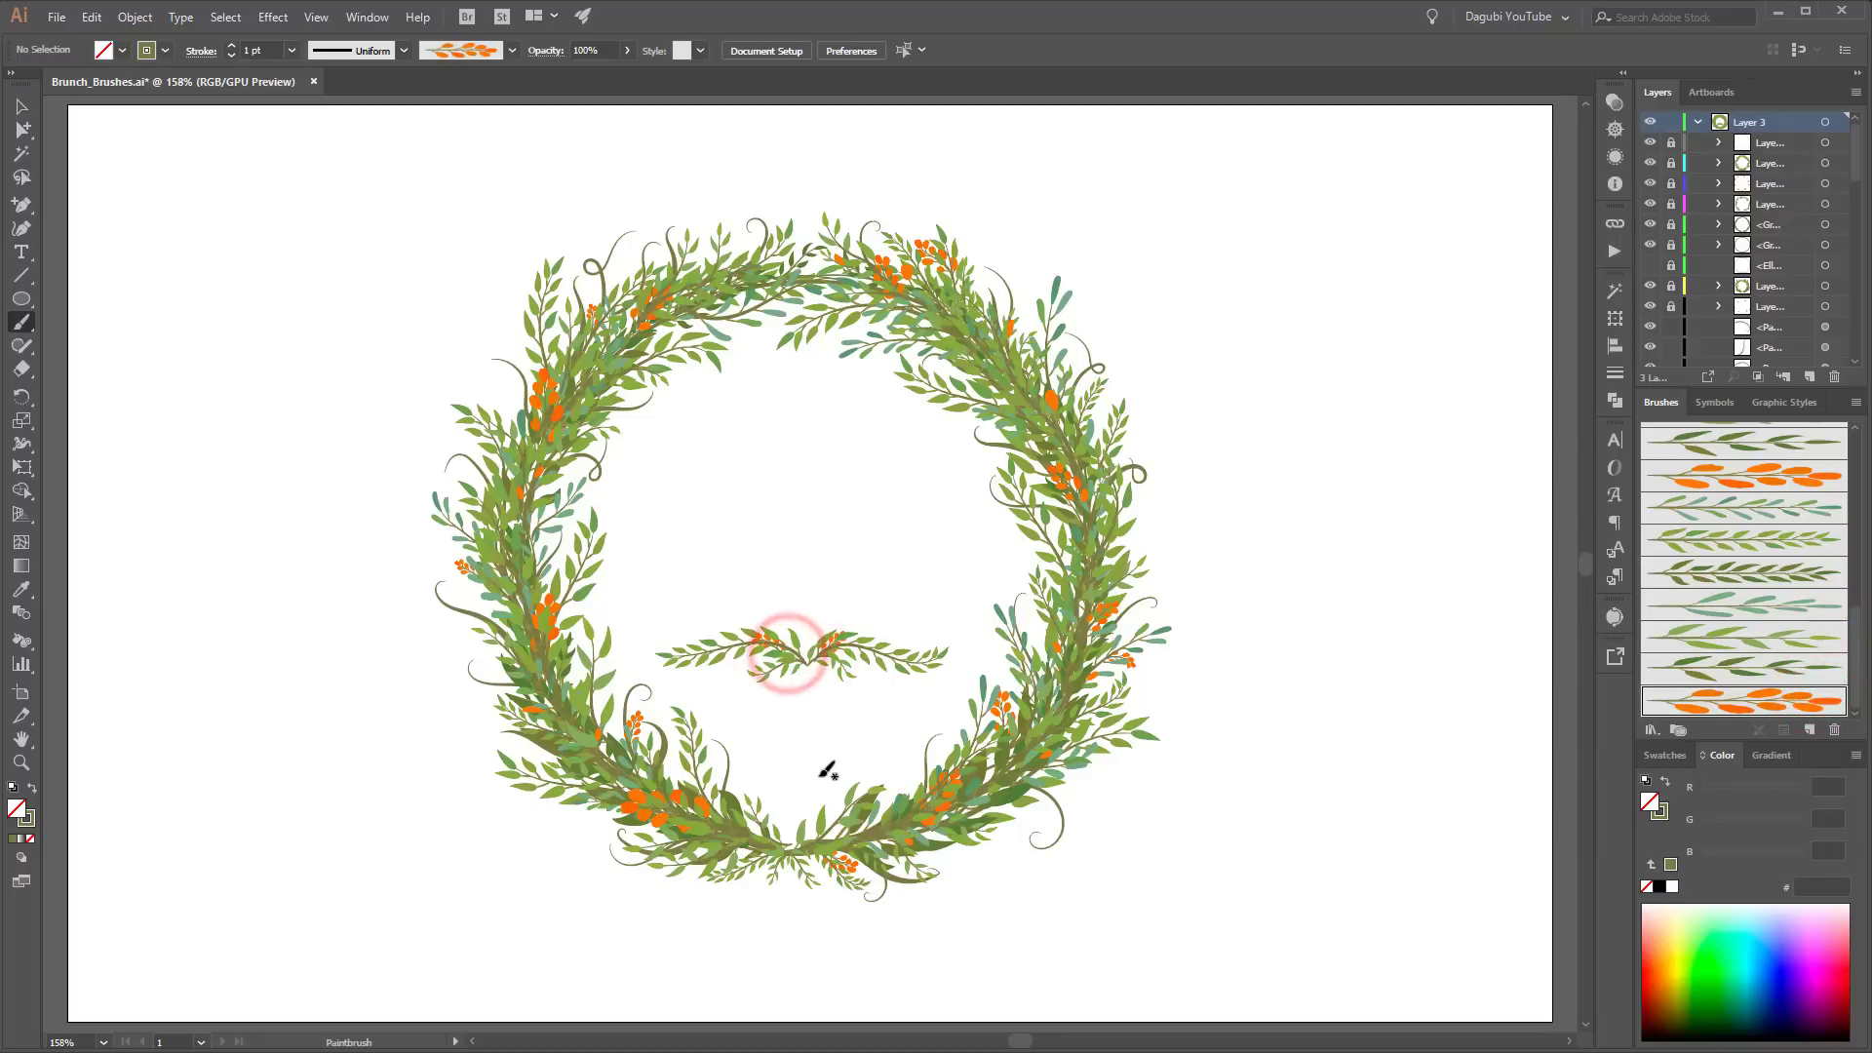
Step: Paint thin curly tendrils beneath both halves of the small branch ornament with the thin tapered stem brush
{"action": "left_click_drag", "start_coordinate": [1859, 640], "coordinate": [1856, 459]}
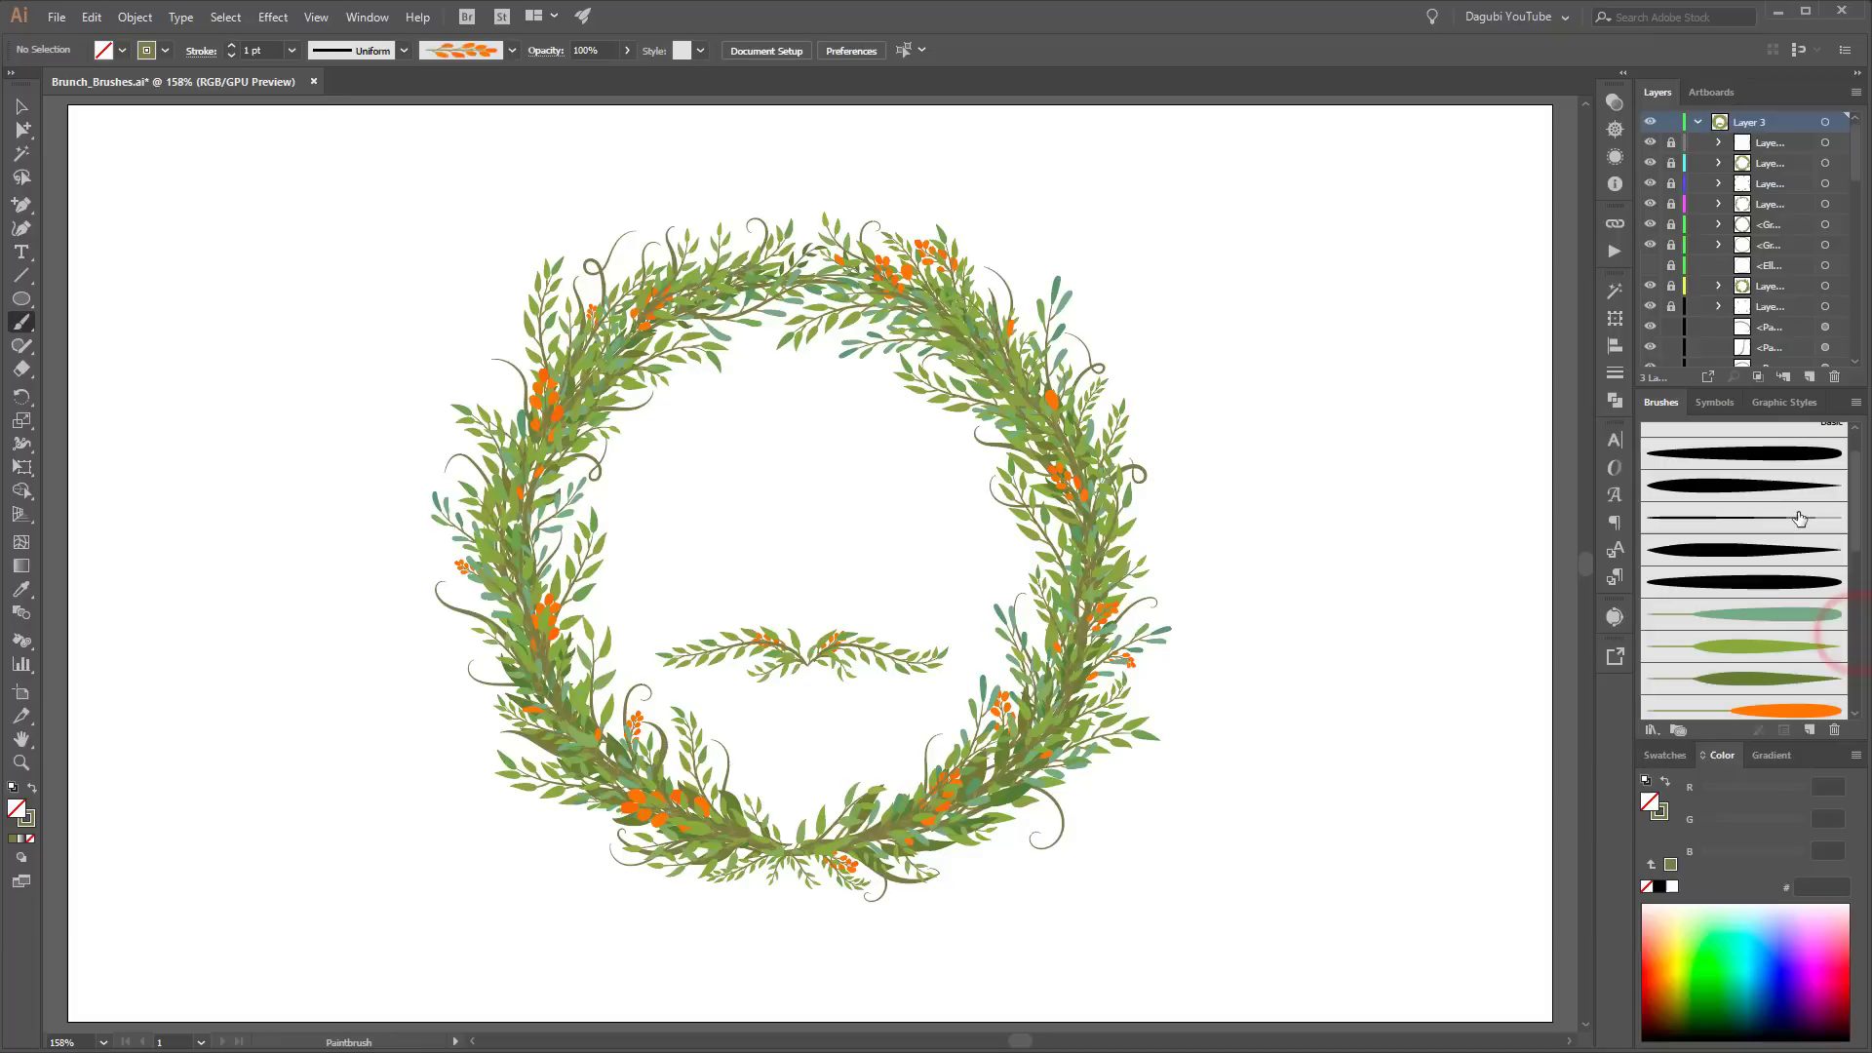
{"action": "left_click", "coordinate": [1799, 512]}
{"action": "mouse_move", "coordinate": [811, 663]}
{"action": "left_mouse_down"}
{"action": "mouse_move", "coordinate": [832, 672]}
{"action": "mouse_move", "coordinate": [794, 681]}
{"action": "mouse_move", "coordinate": [889, 673]}
{"action": "mouse_move", "coordinate": [911, 648]}
{"action": "mouse_move", "coordinate": [1007, 722]}
{"action": "left_mouse_up"}
{"action": "scroll", "coordinate": [791, 667], "scroll_direction": "up", "scroll_amount": 5}
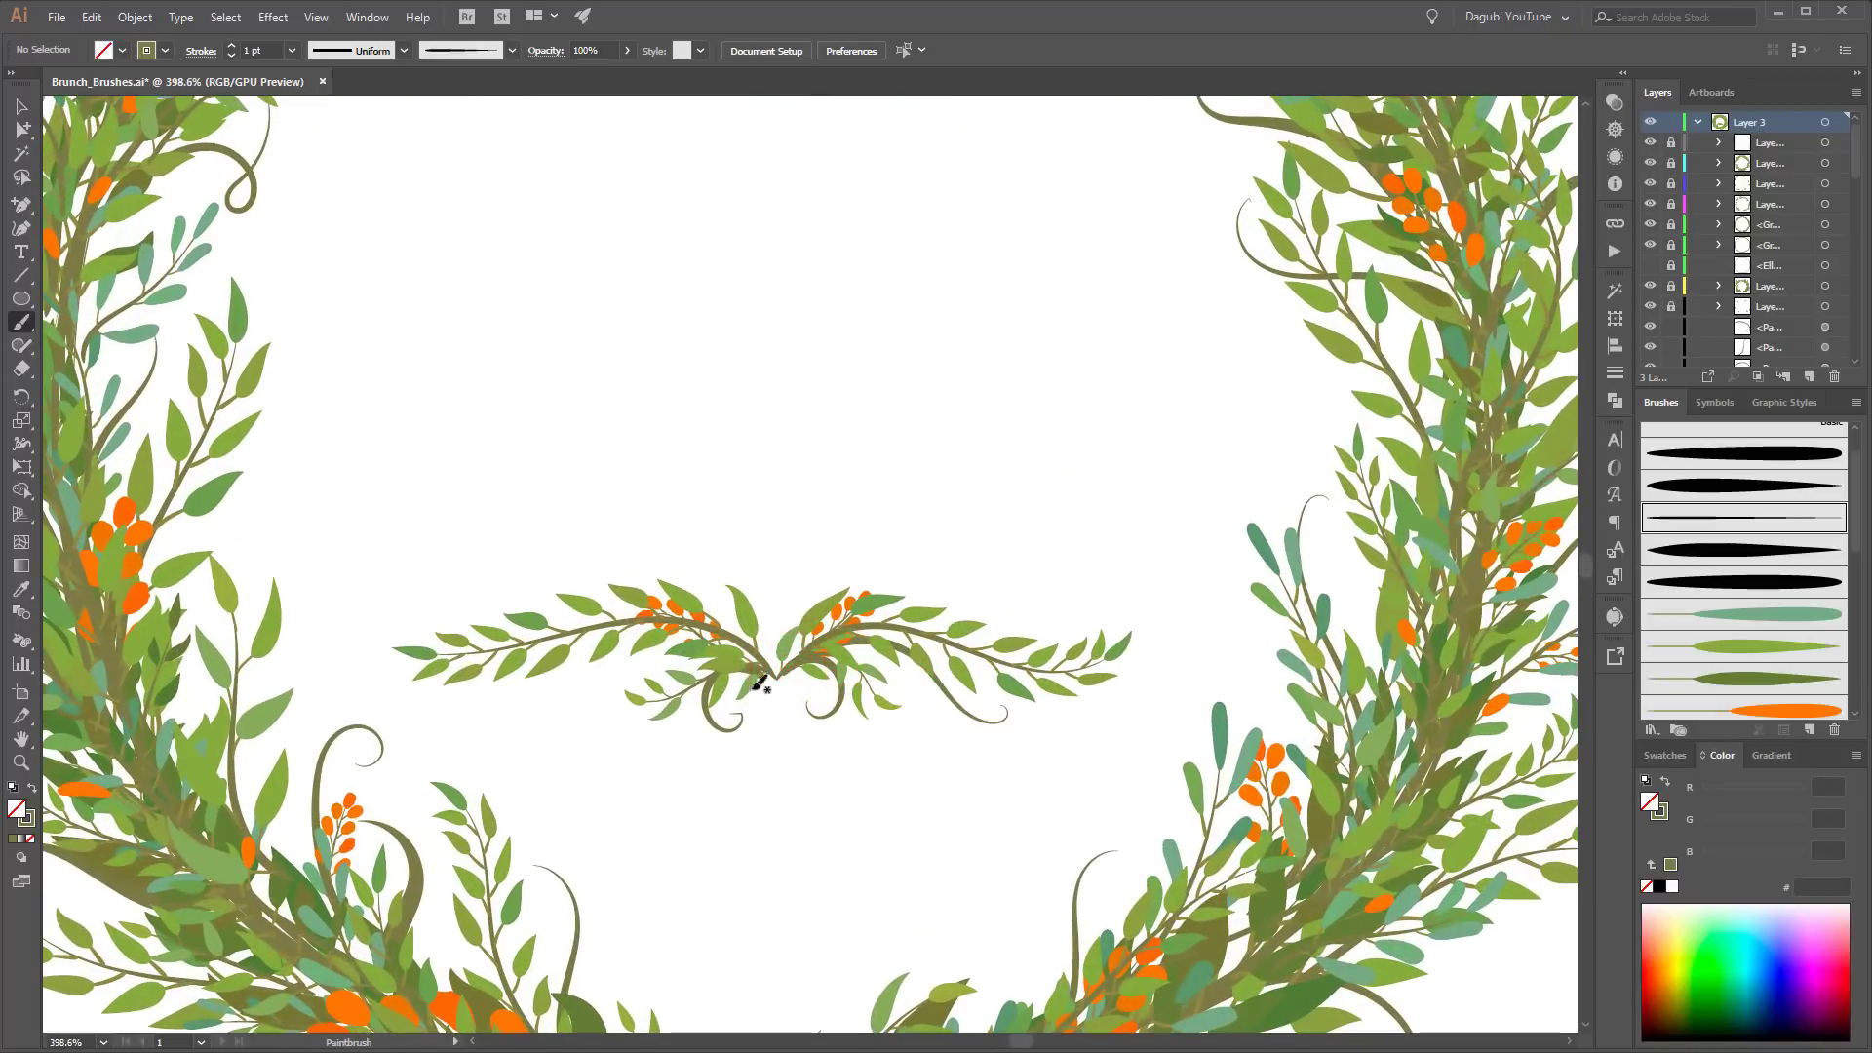
{"action": "mouse_move", "coordinate": [741, 644]}
{"action": "left_mouse_down"}
{"action": "mouse_move", "coordinate": [660, 639]}
{"action": "mouse_move", "coordinate": [583, 696]}
{"action": "left_mouse_up"}
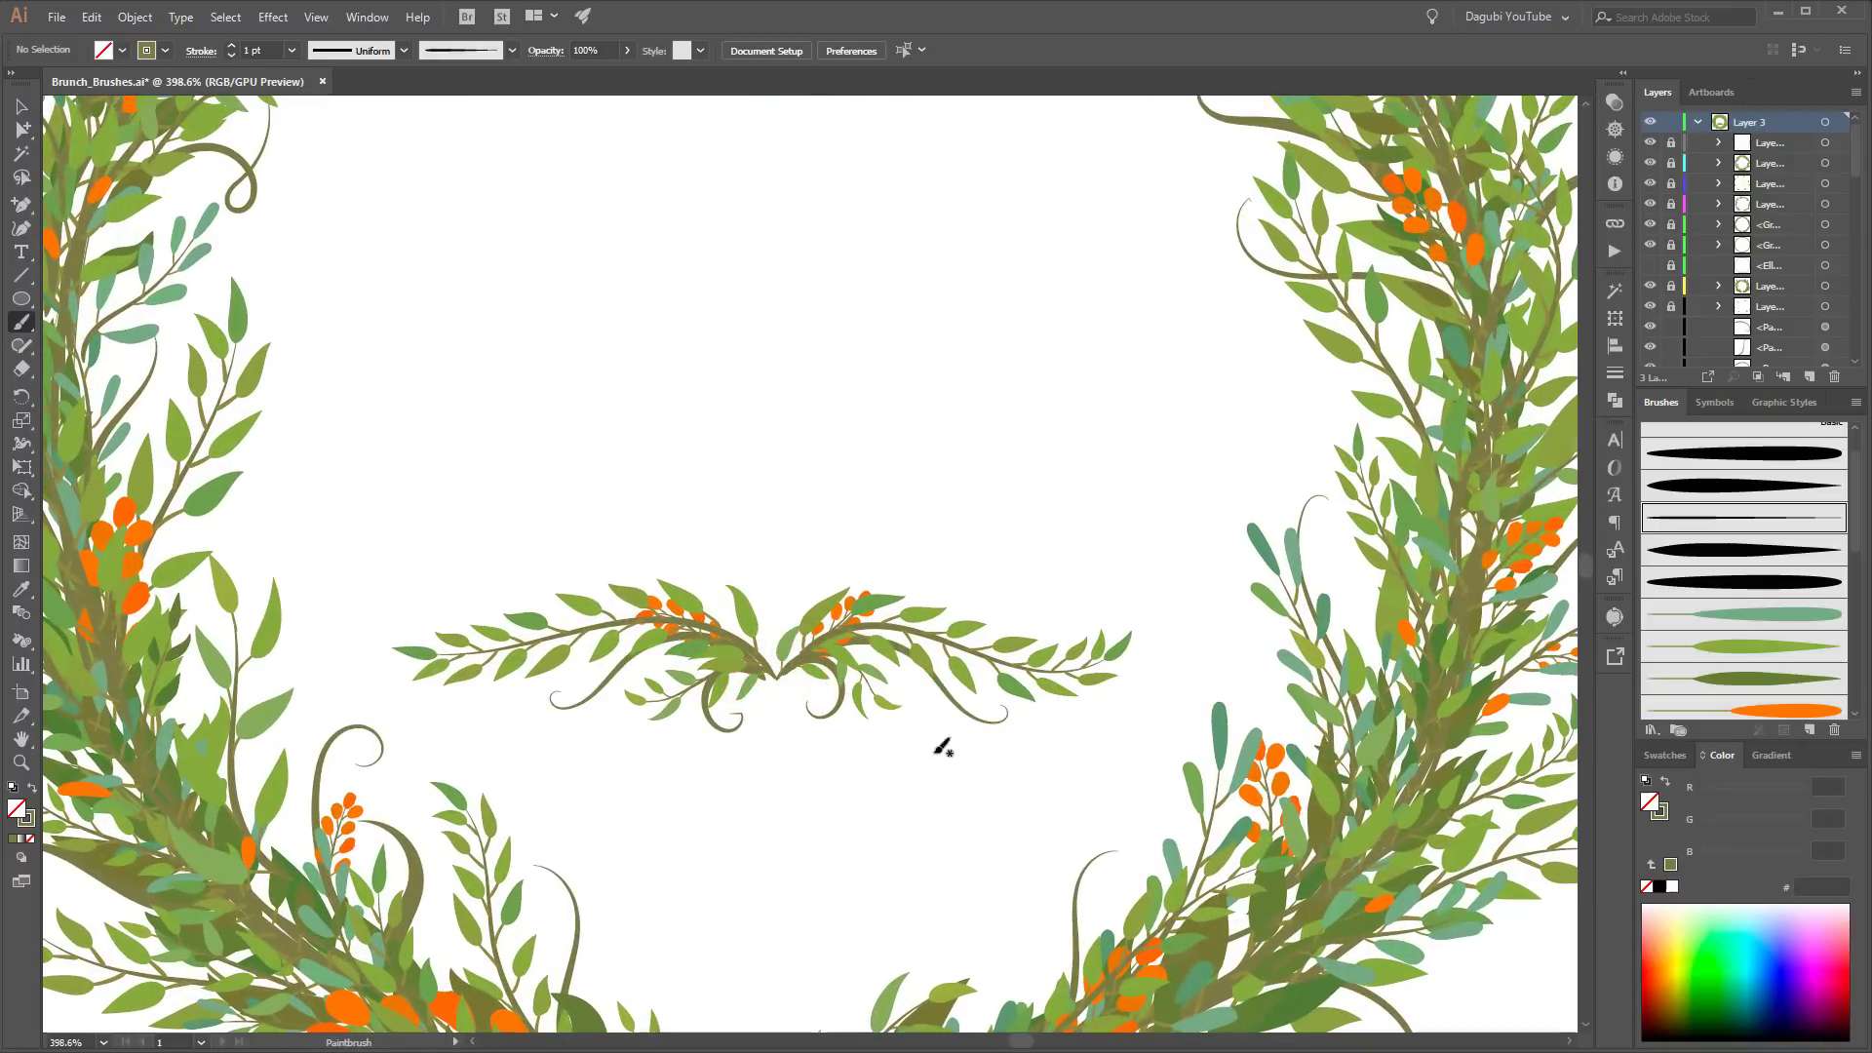
{"action": "scroll", "coordinate": [920, 744], "scroll_direction": "down", "scroll_amount": 5}
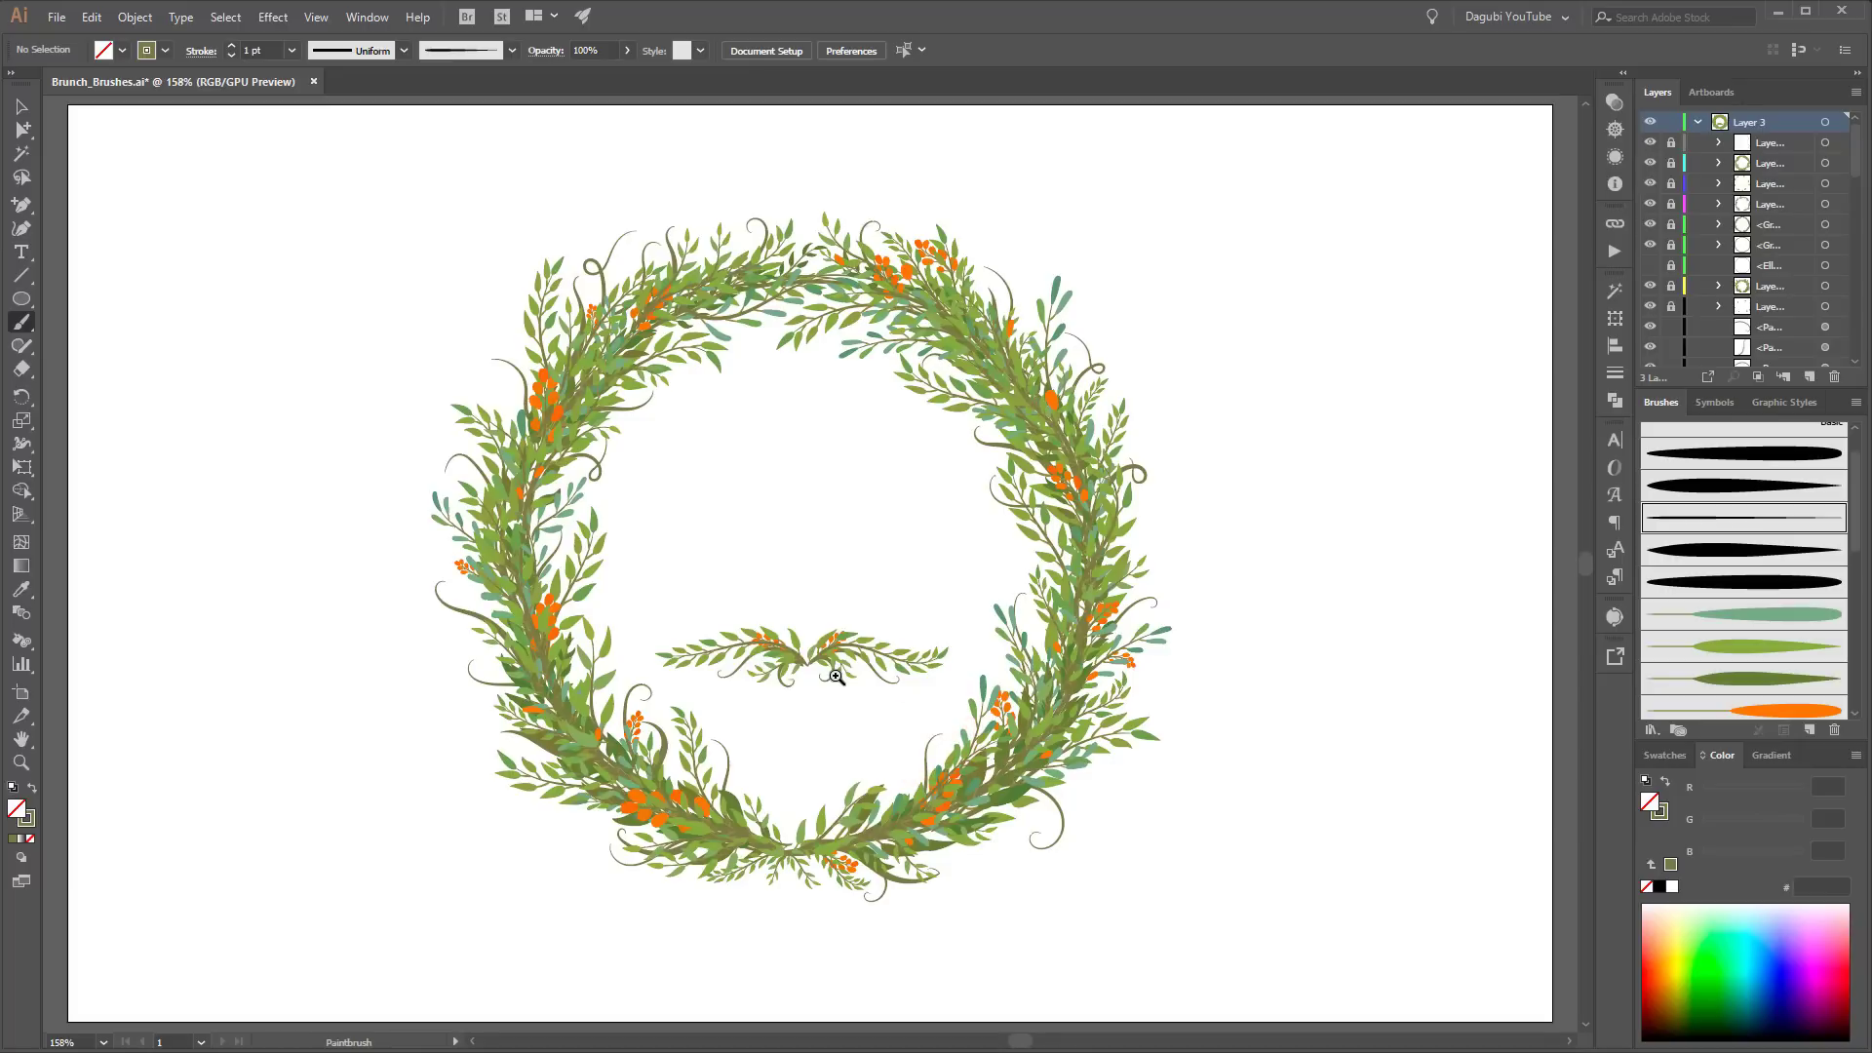
Step: Select all strokes of the small branch ornament inside the wreath and group them
{"action": "key", "text": "v"}
{"action": "left_click_drag", "start_coordinate": [687, 564], "coordinate": [926, 712]}
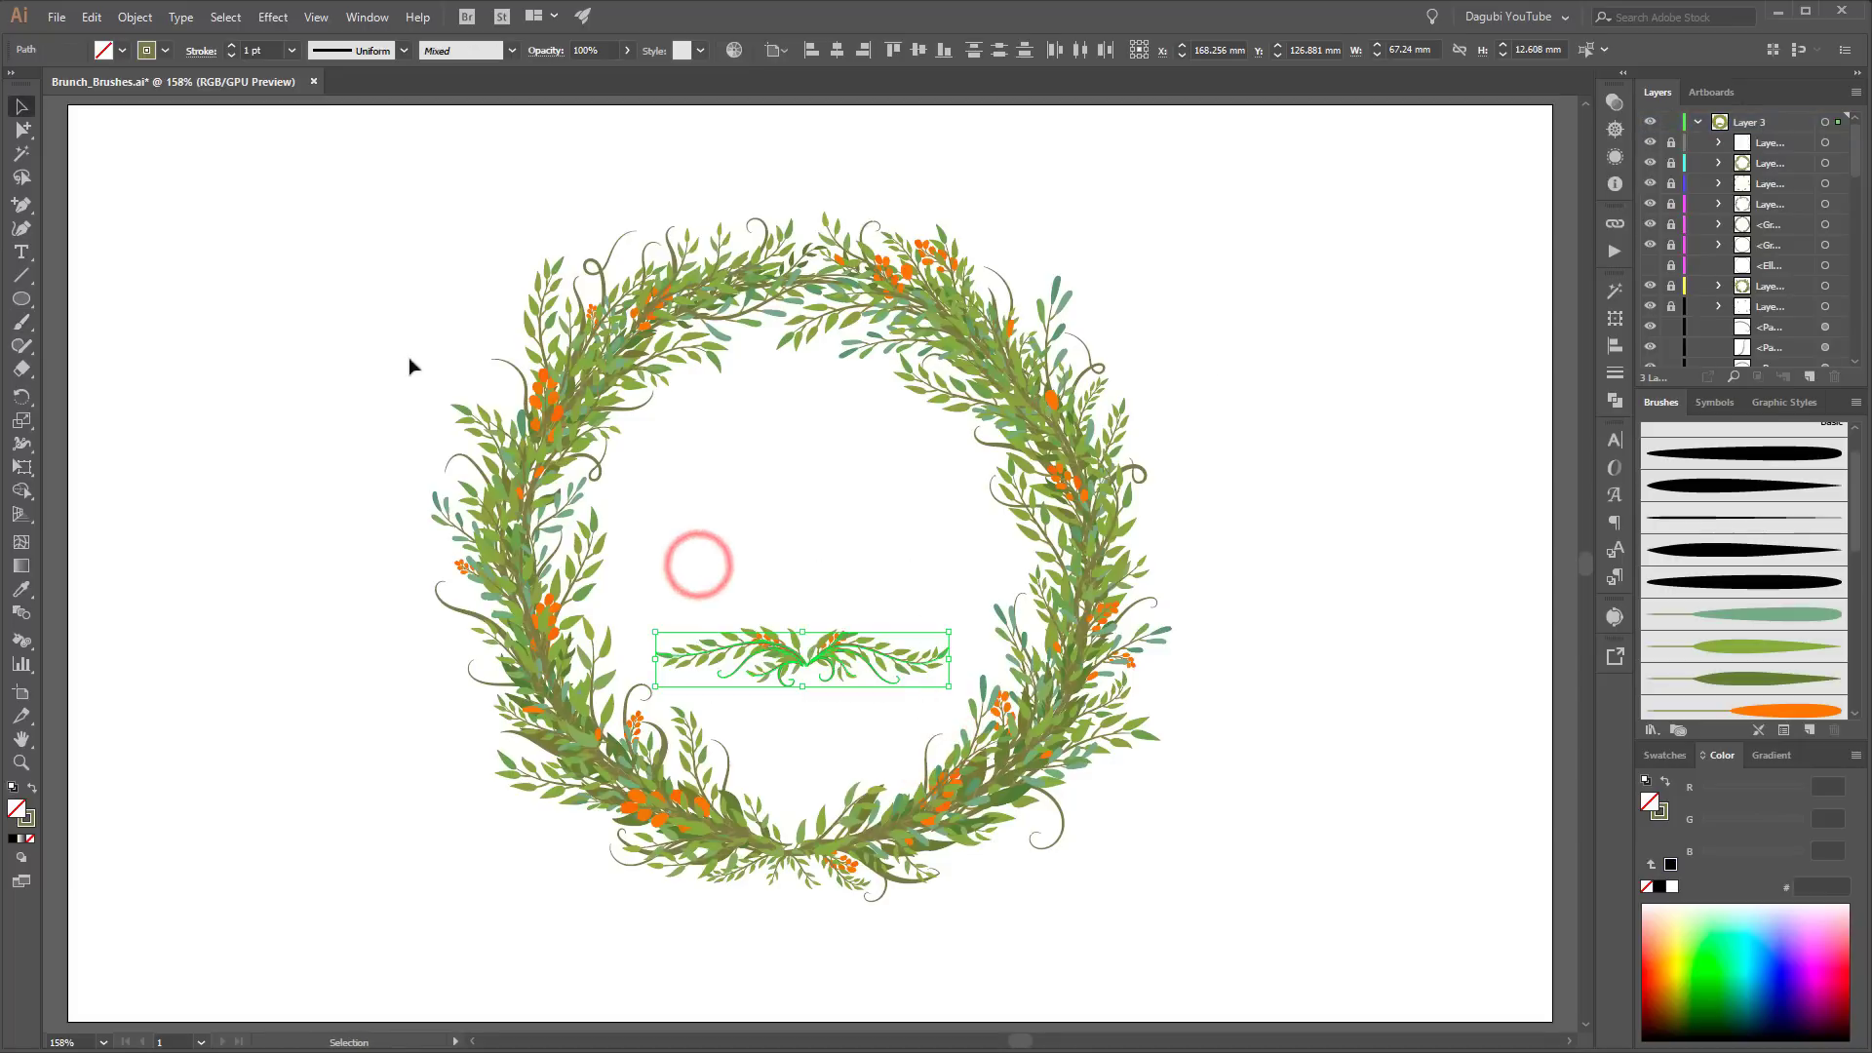
{"action": "left_click", "coordinate": [135, 17]}
{"action": "left_click", "coordinate": [154, 90]}
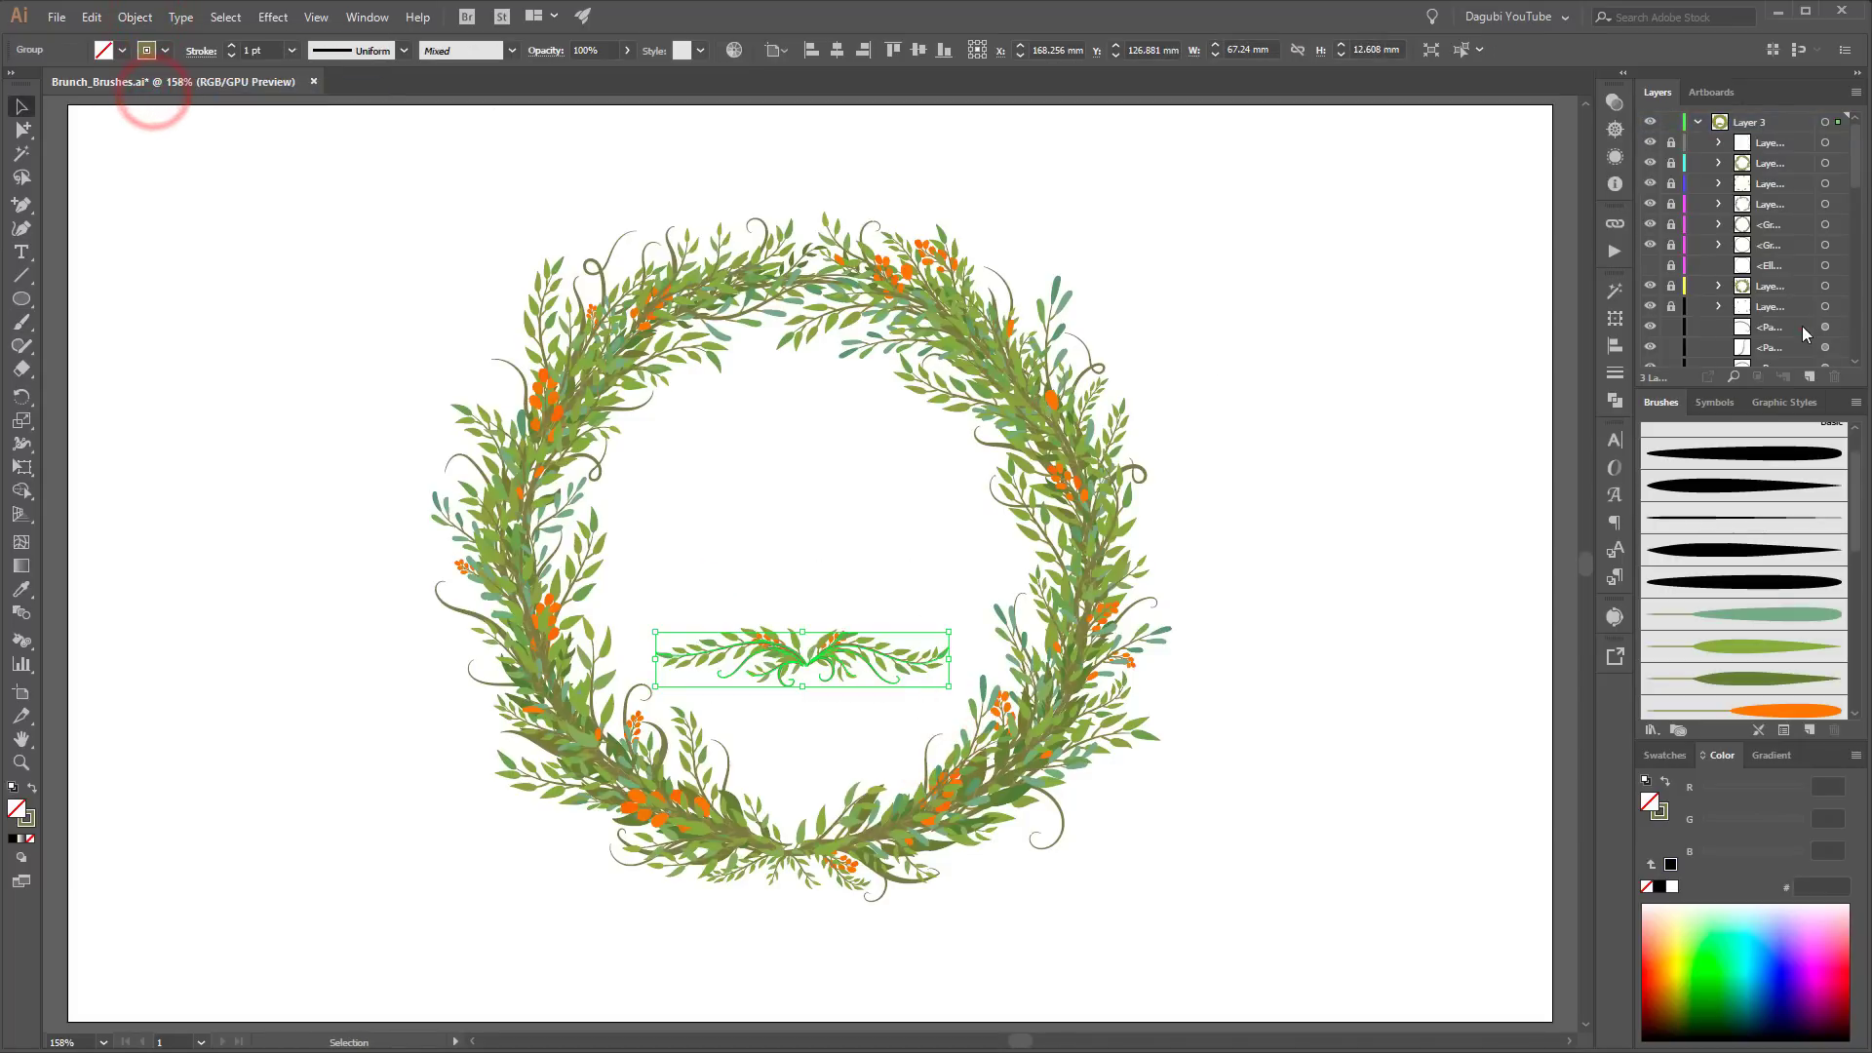
Step: Collect the loose tendril paths of Layer 3 in a new sublayer
{"action": "left_click_drag", "start_coordinate": [1851, 166], "coordinate": [1867, 296]}
{"action": "scroll", "coordinate": [1816, 326], "scroll_direction": "down", "scroll_amount": 3}
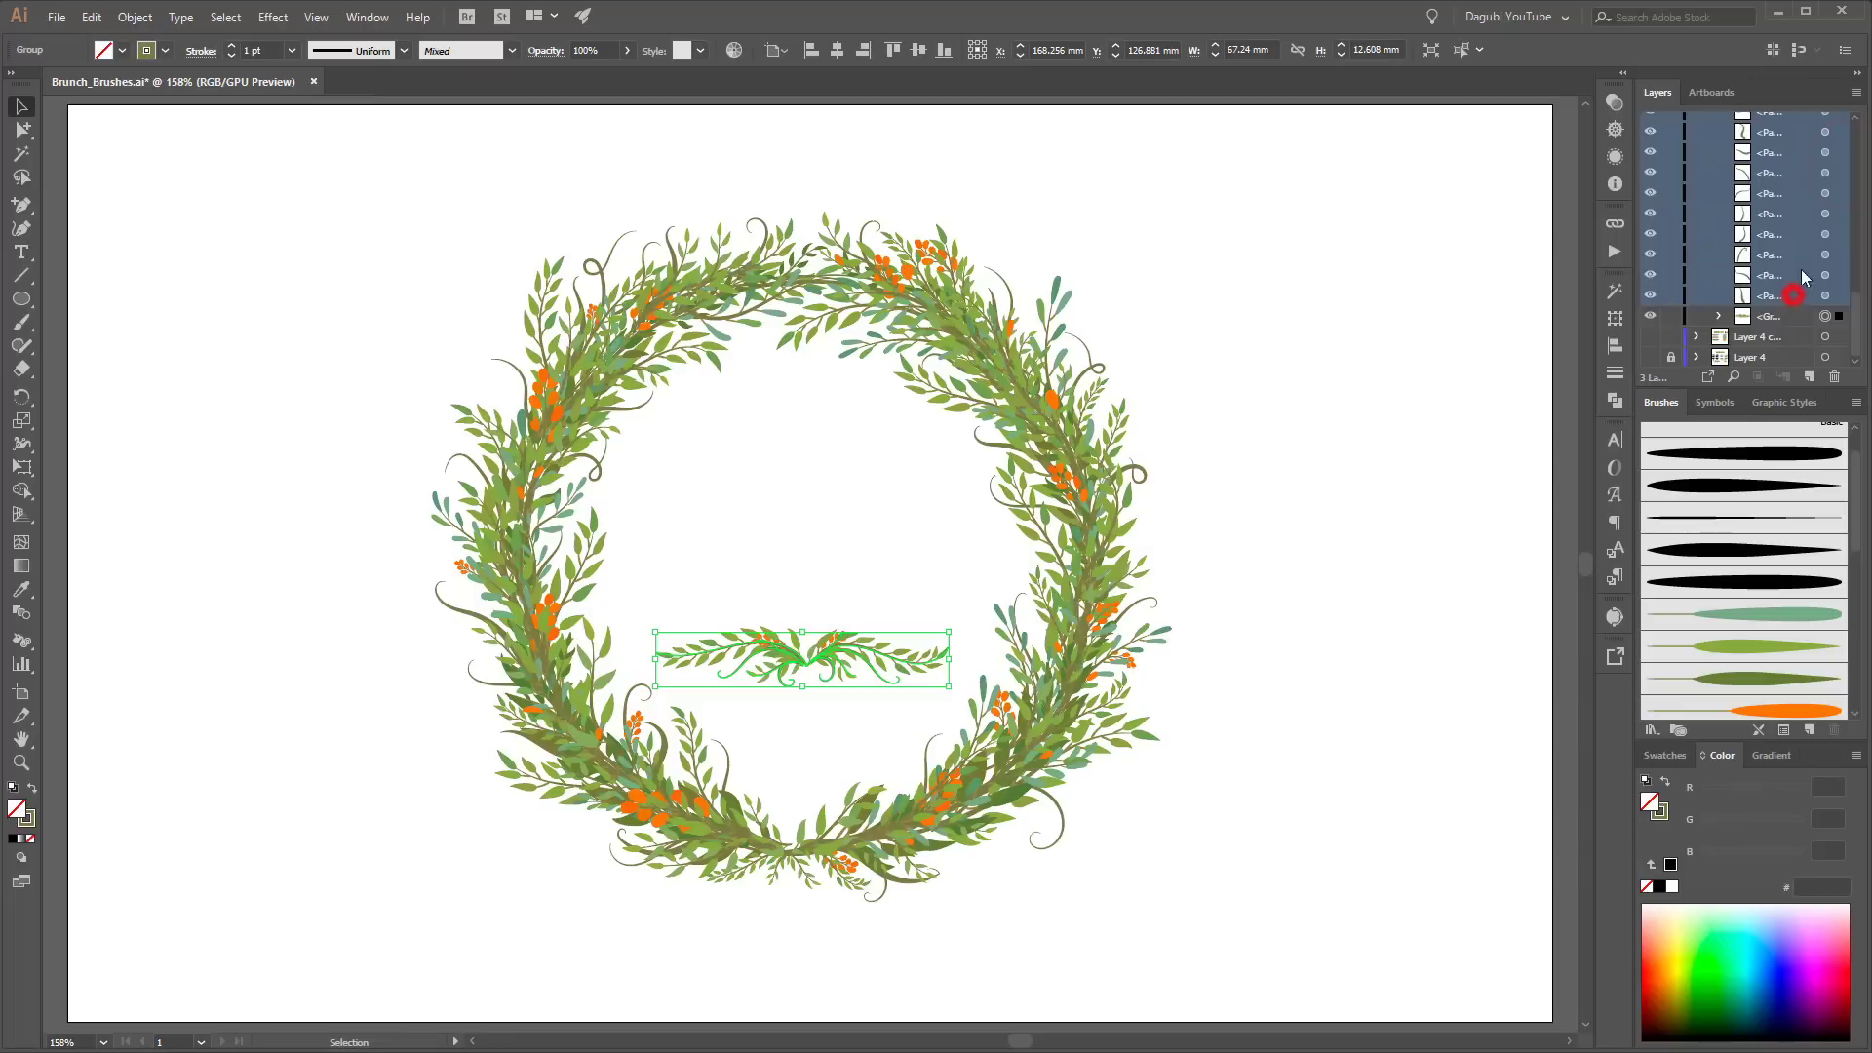
{"action": "left_click", "coordinate": [1855, 91]}
{"action": "left_click", "coordinate": [1692, 361]}
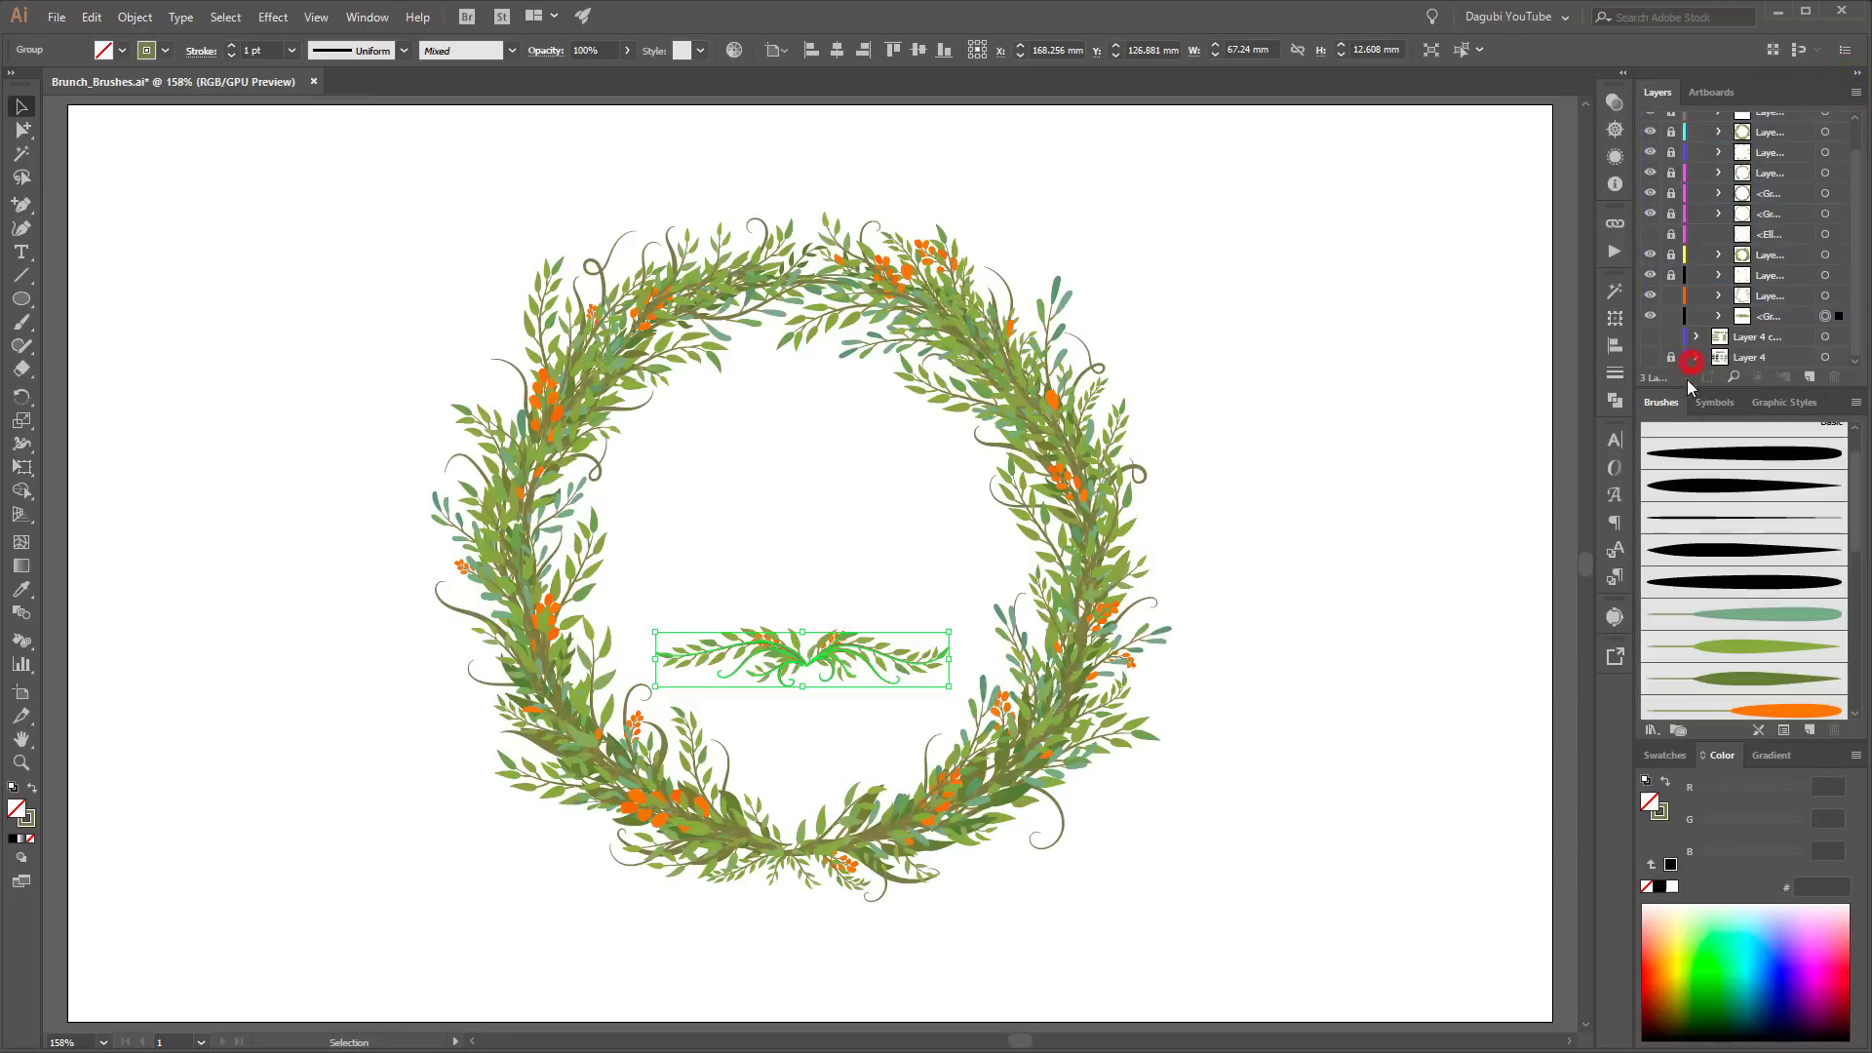
Step: Duplicate Layer 3, rename the original layer as Backup and hide it
{"action": "left_click_drag", "start_coordinate": [1856, 304], "coordinate": [1859, 229]}
{"action": "left_click", "coordinate": [1697, 124]}
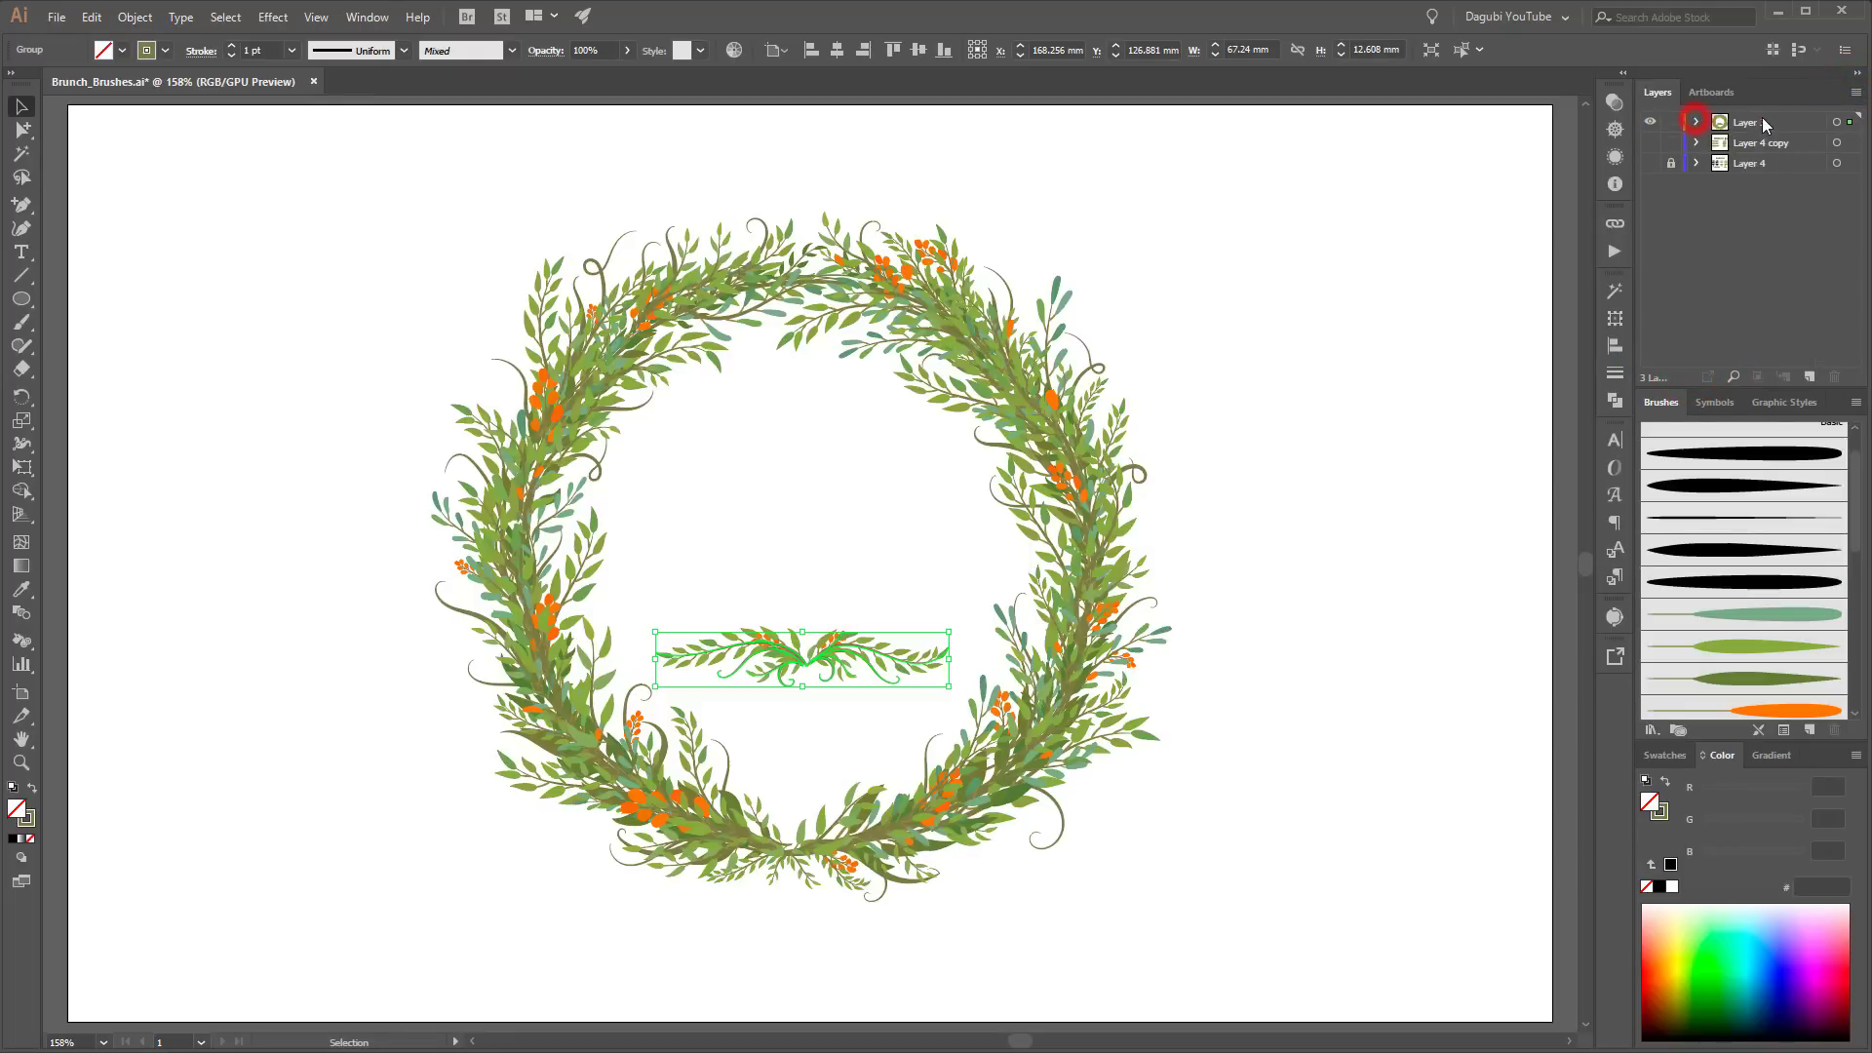
{"action": "left_click", "coordinate": [1794, 123]}
{"action": "double_click", "coordinate": [1749, 143]}
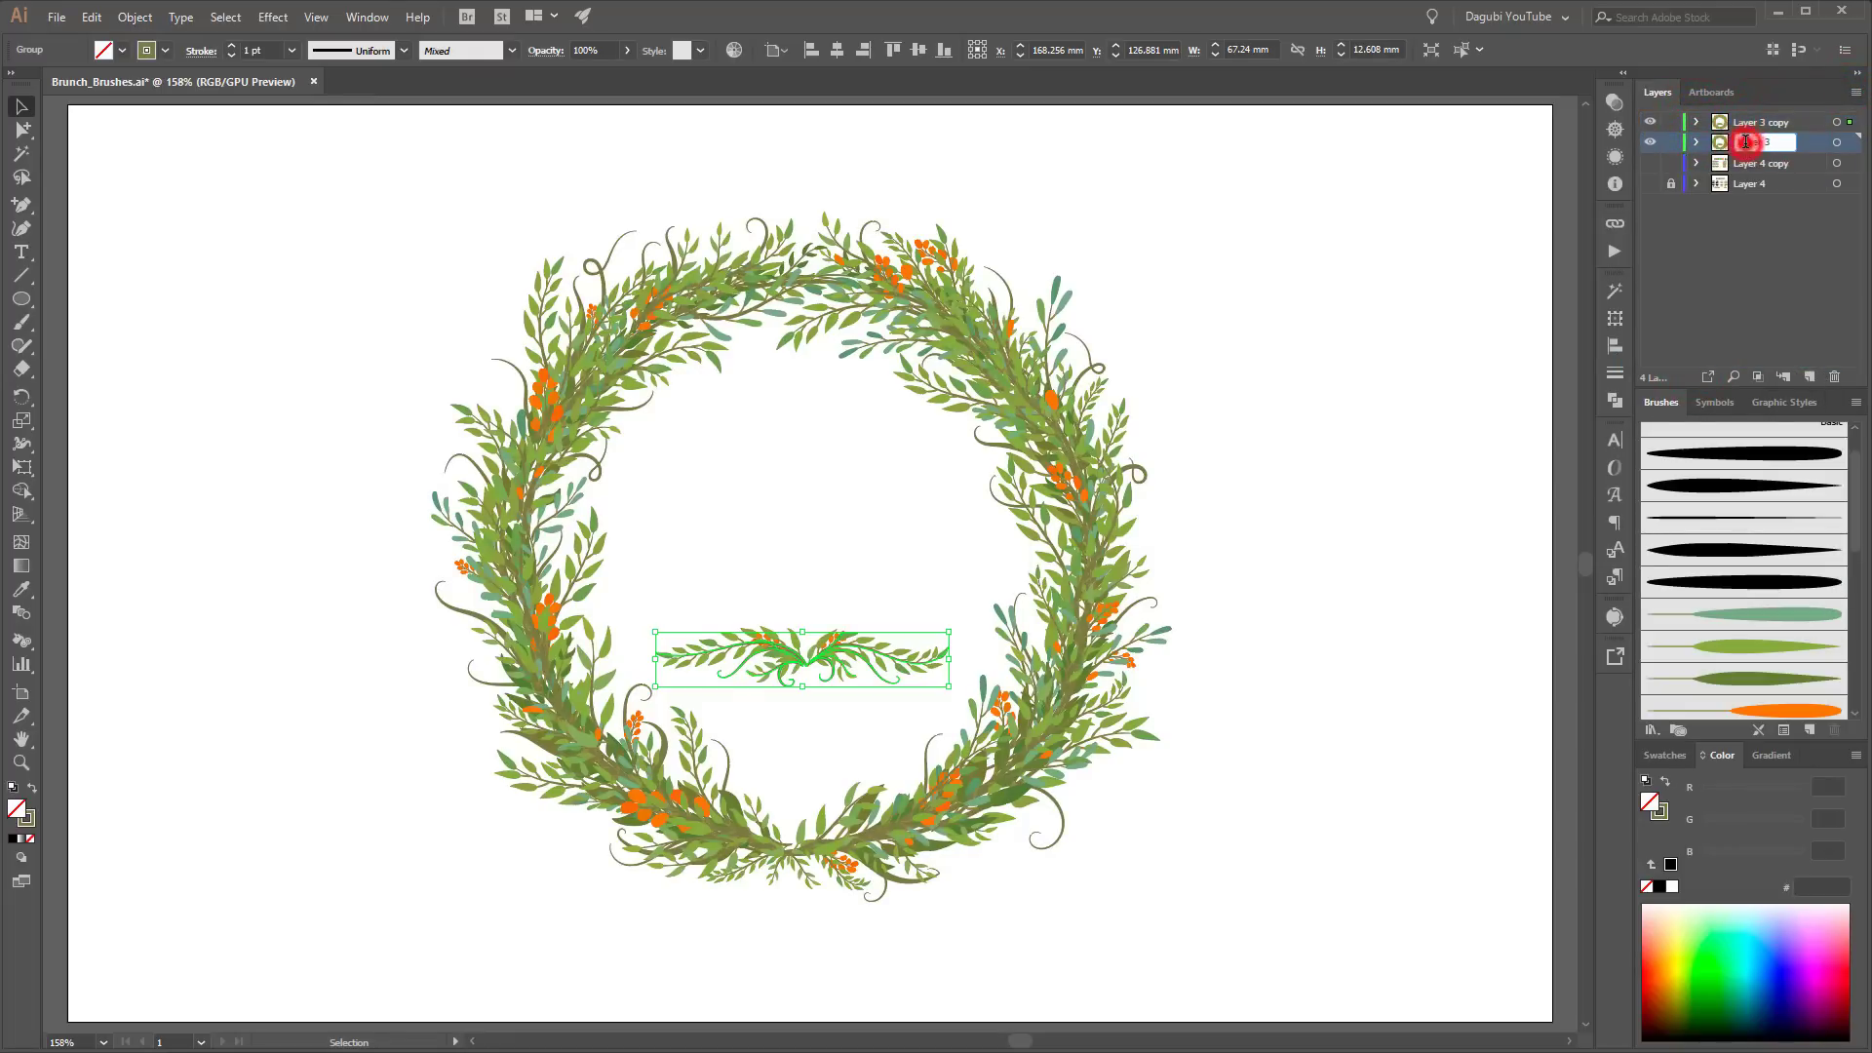
{"action": "type", "text": "Backup"}
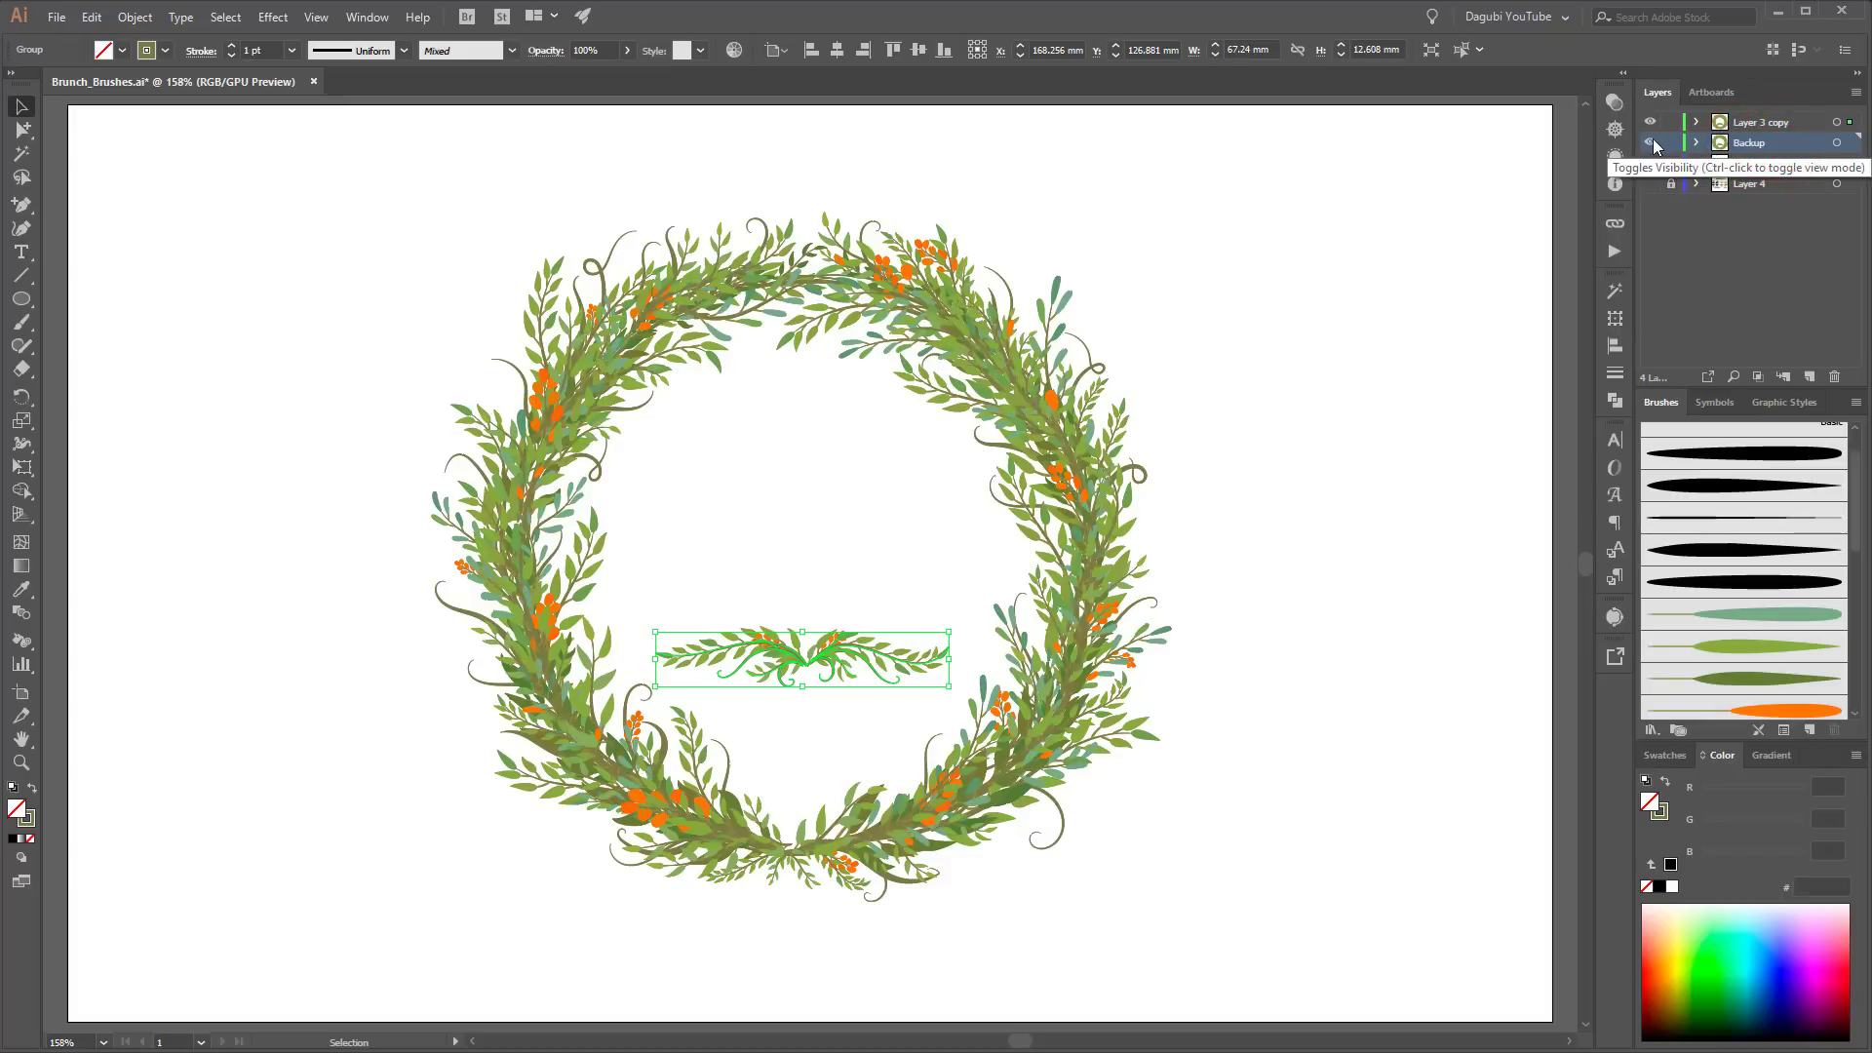
{"action": "left_click", "coordinate": [1651, 142]}
Step: Delete the hidden ellipse from the Layer 3 copy and unlock its sublayers
{"action": "left_click", "coordinate": [1697, 122]}
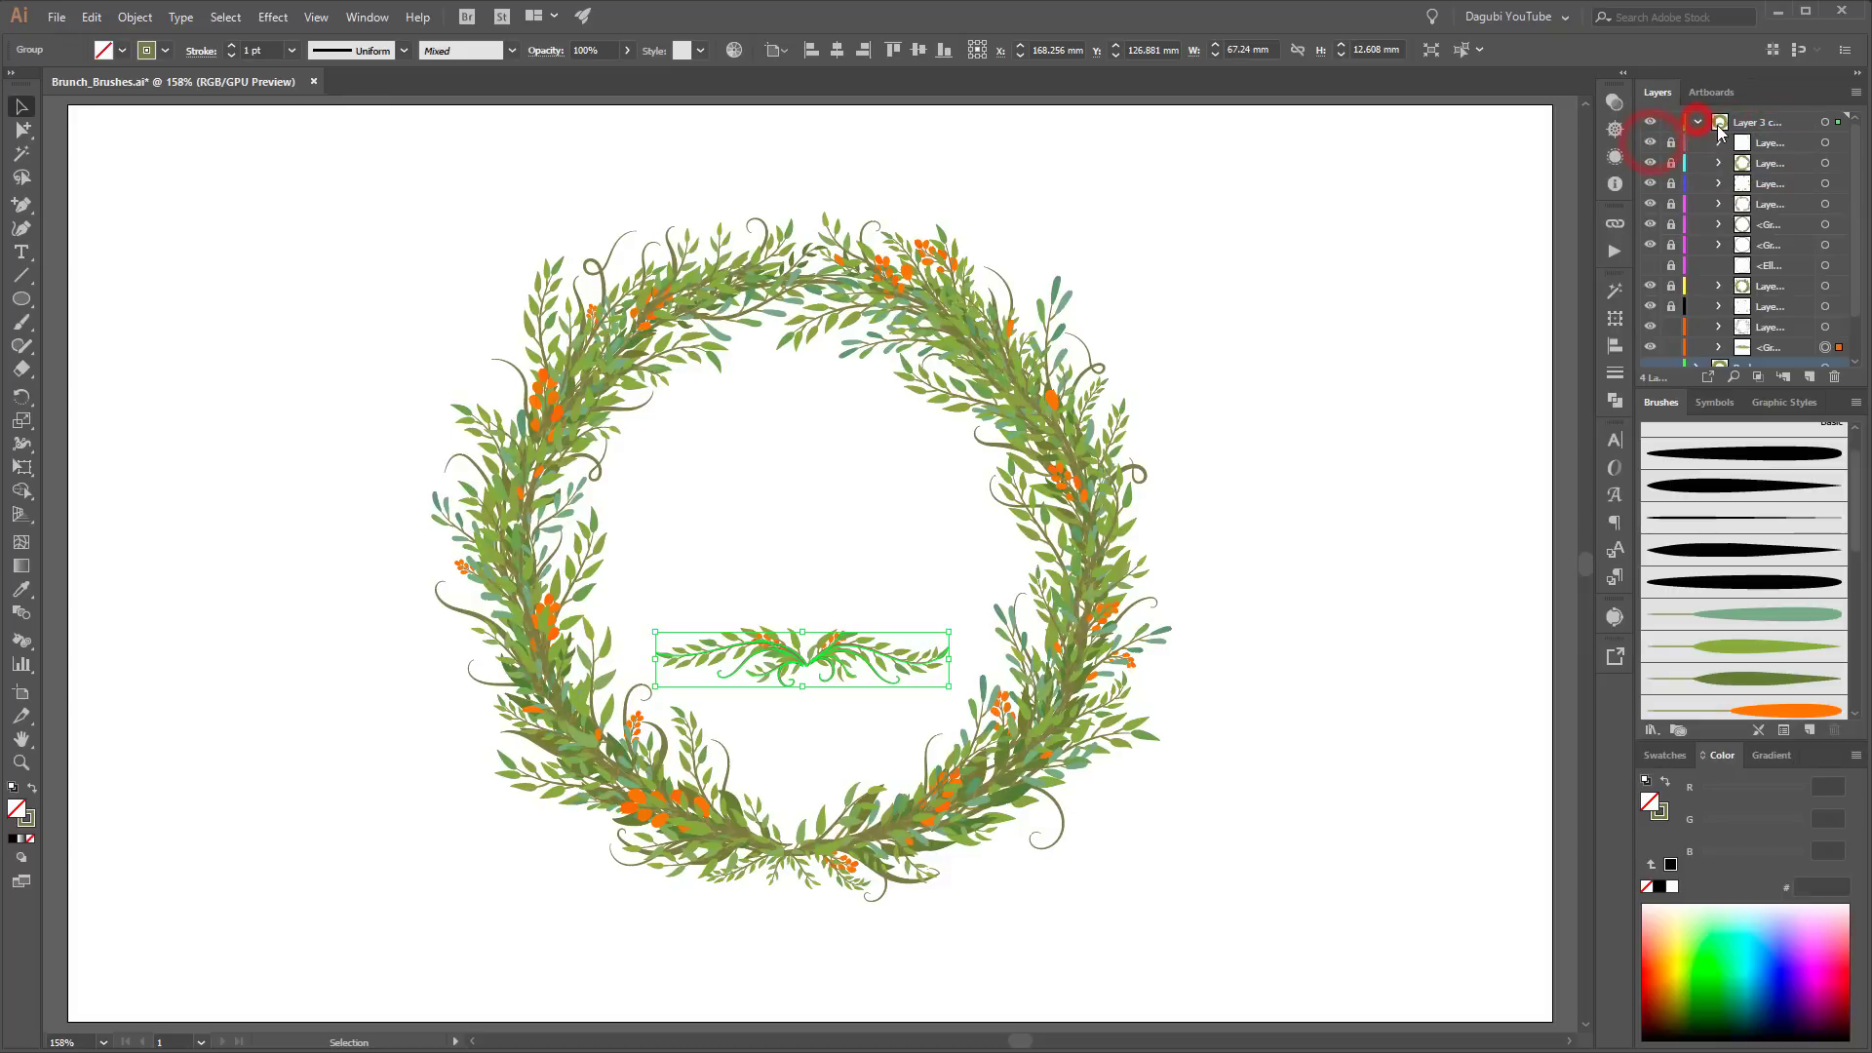
{"action": "scroll", "coordinate": [1787, 314], "scroll_direction": "down", "scroll_amount": 1}
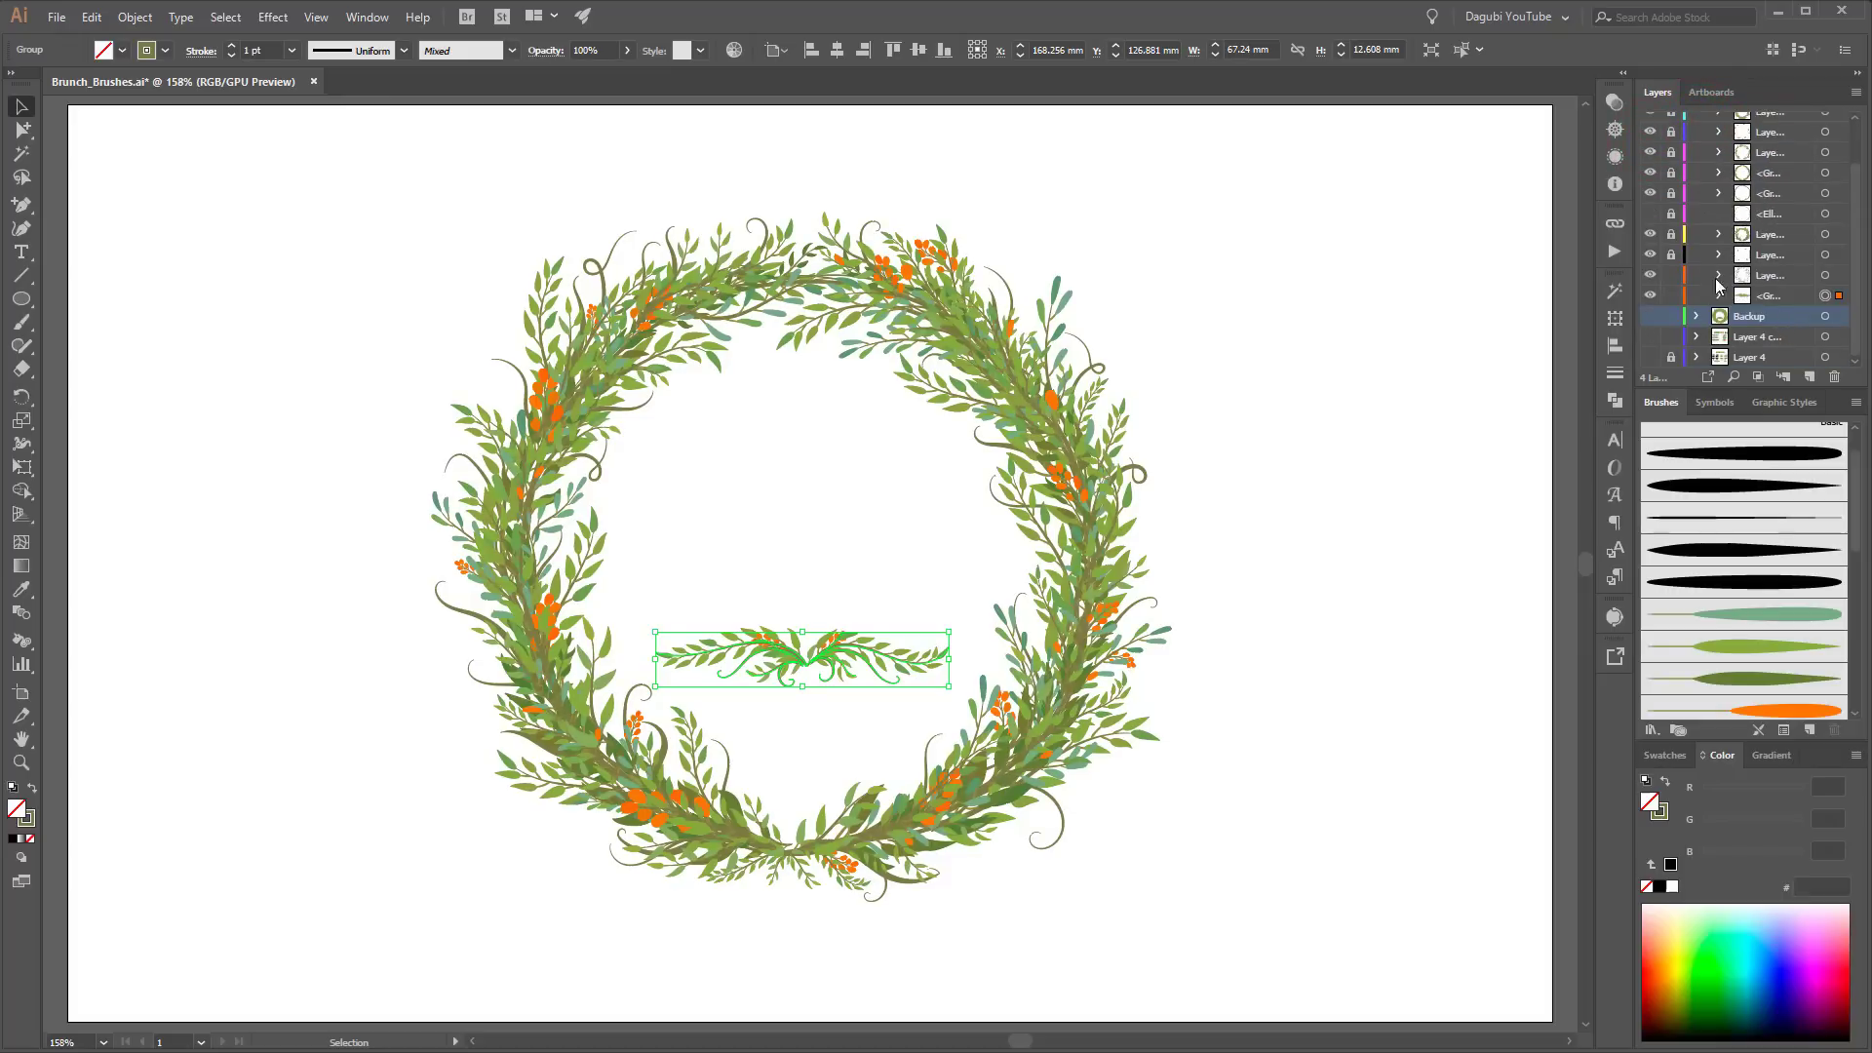
{"action": "left_click", "coordinate": [1782, 213]}
{"action": "left_click_drag", "start_coordinate": [1793, 212], "coordinate": [1834, 376]}
{"action": "scroll", "coordinate": [1793, 282], "scroll_direction": "up", "scroll_amount": 1}
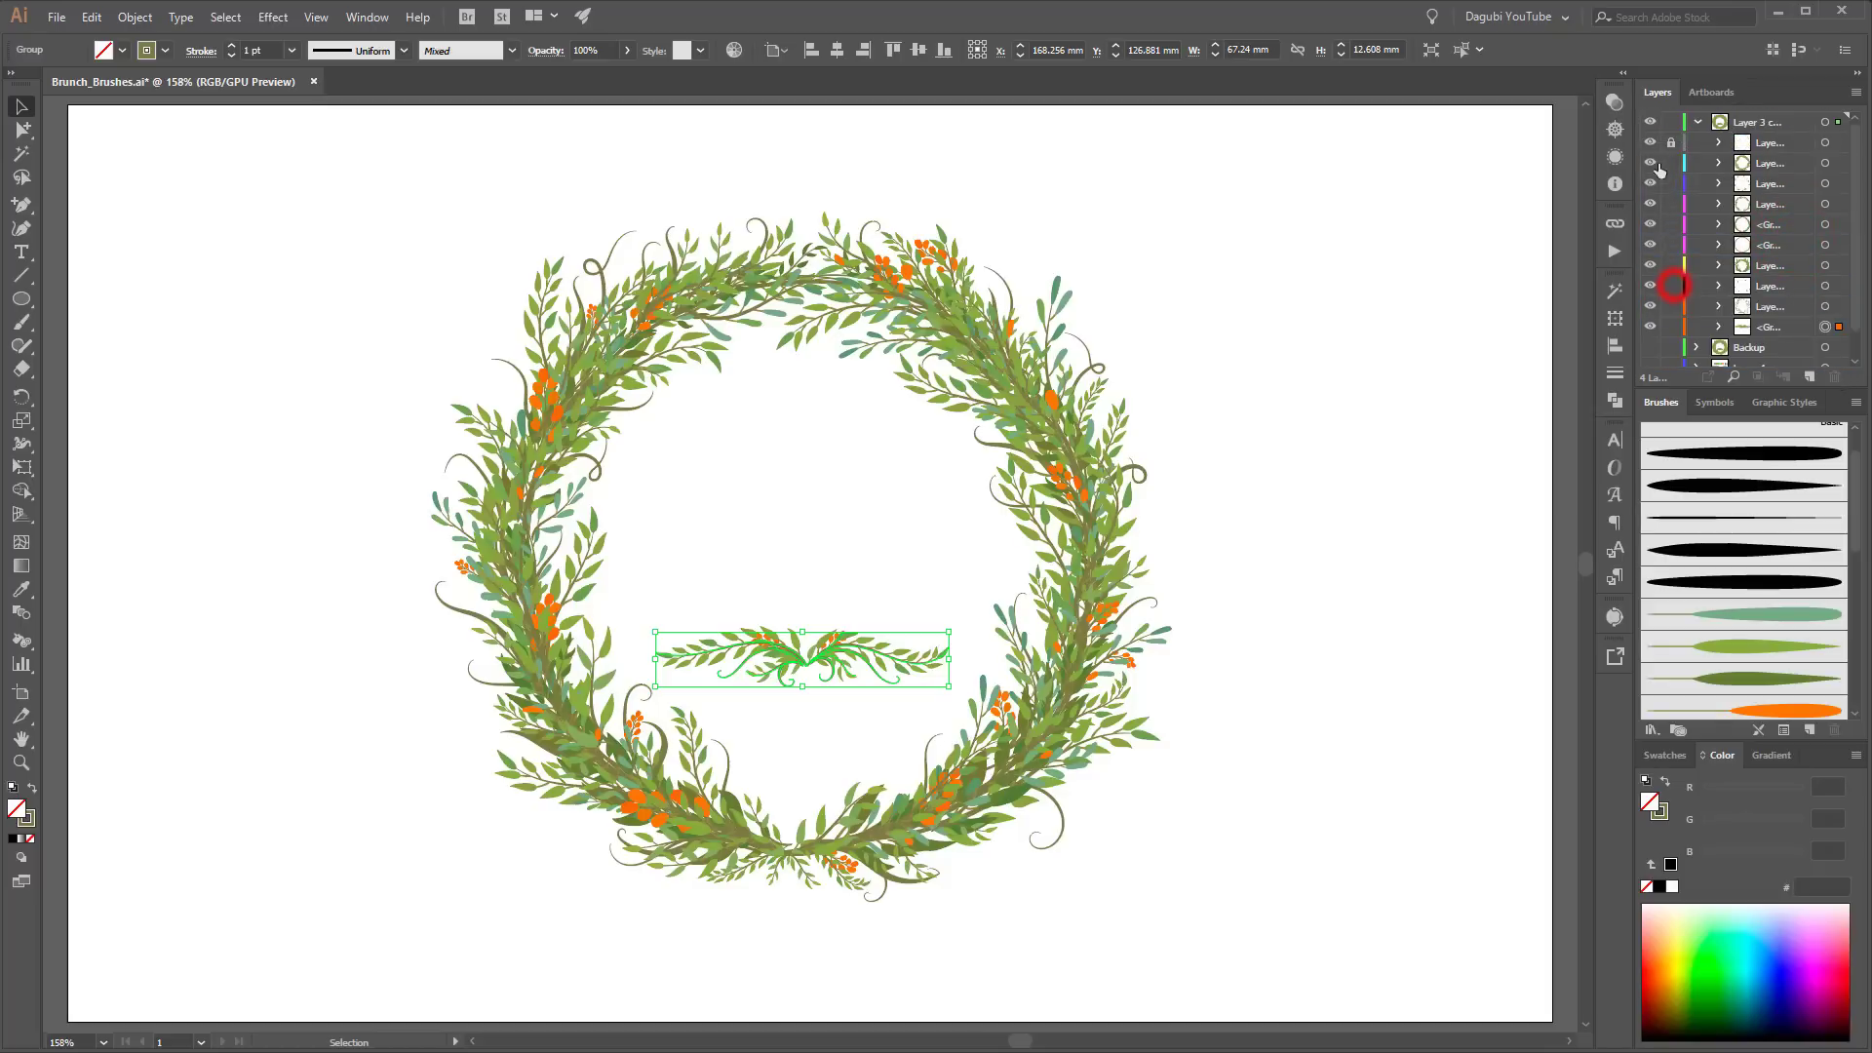
Step: Select all artwork in the Layer 3 copy and expand its appearance
{"action": "left_click", "coordinate": [1826, 122]}
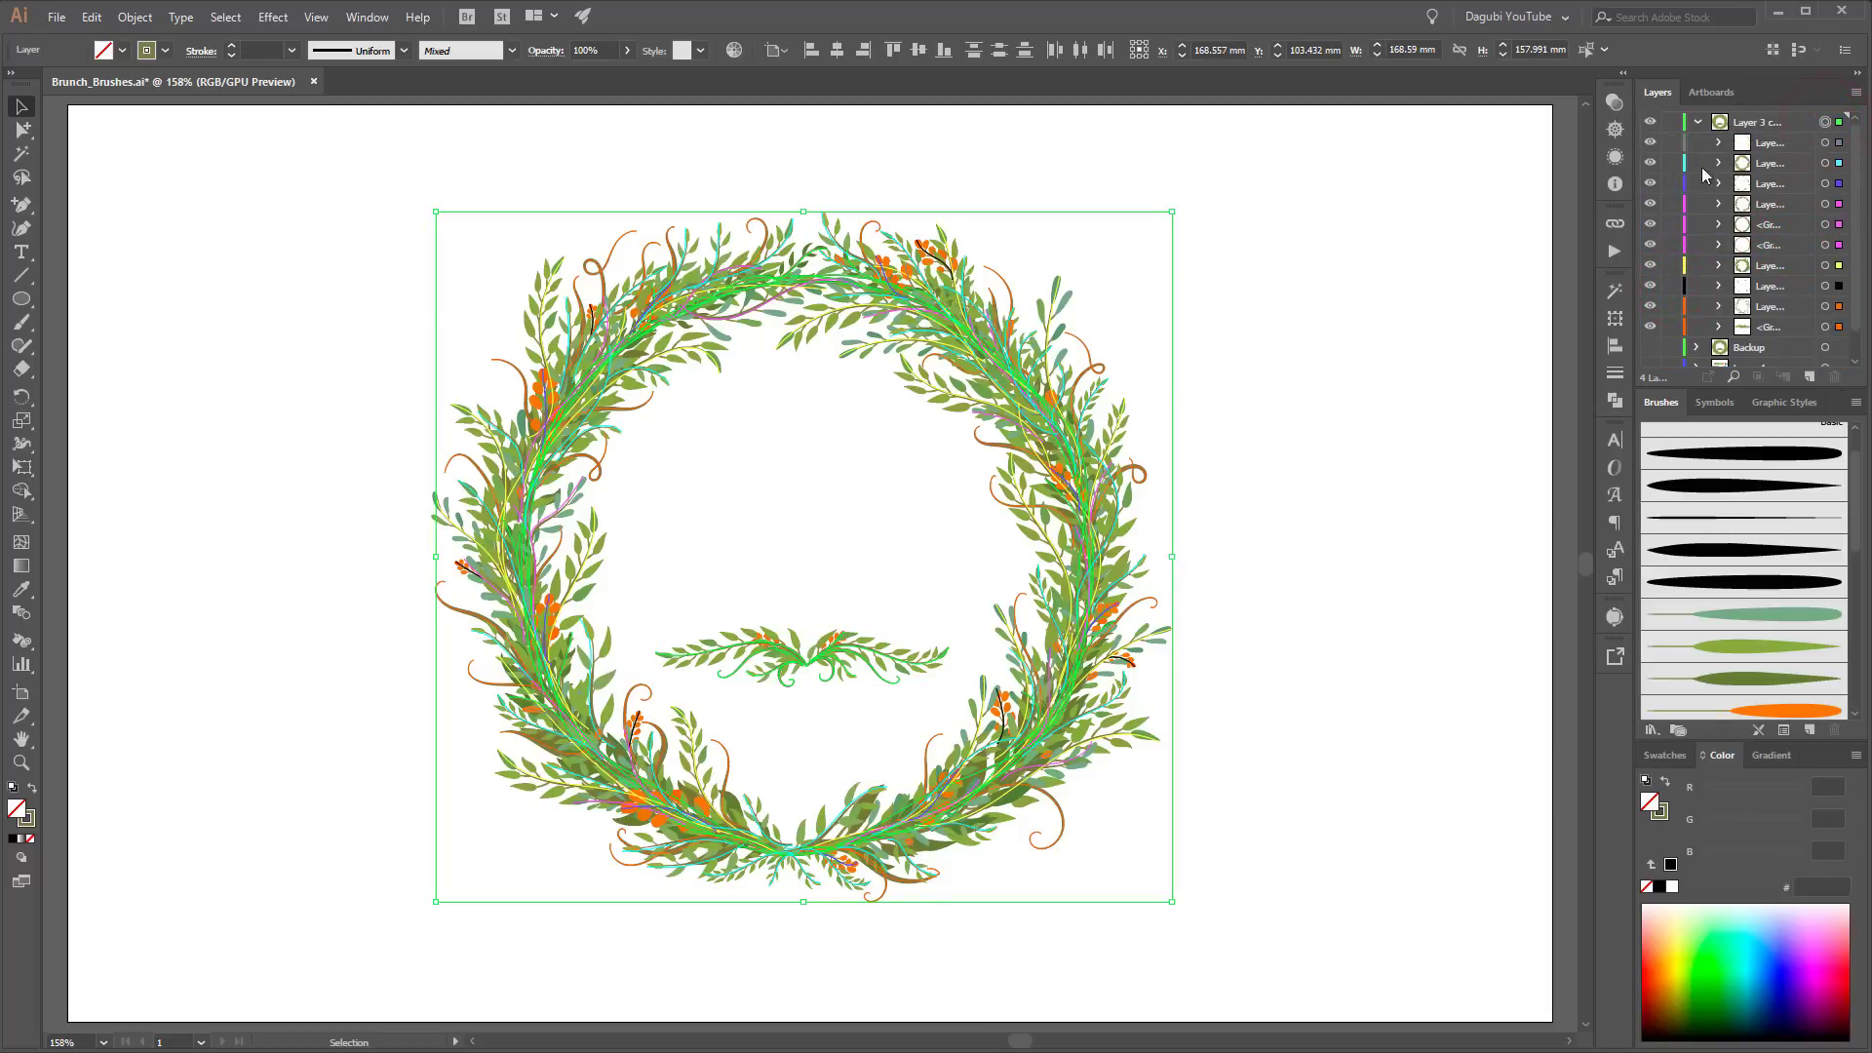
{"action": "left_click", "coordinate": [127, 18]}
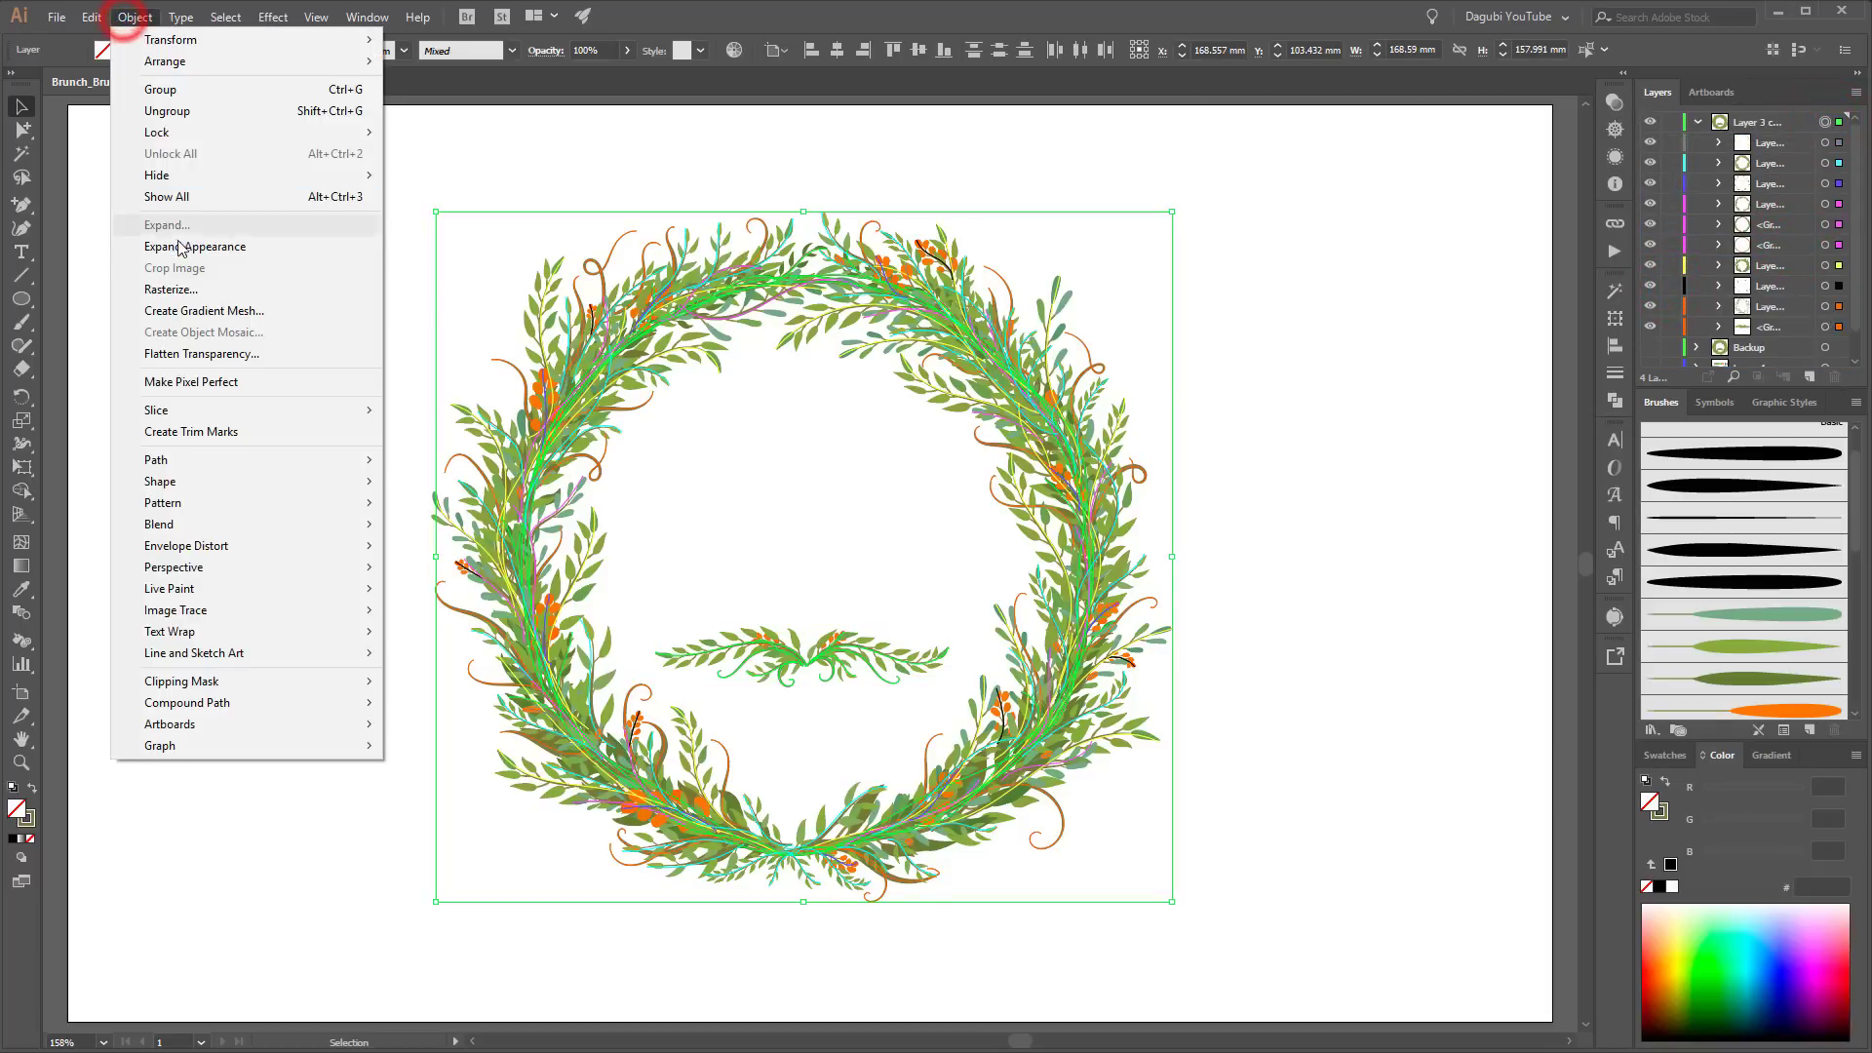
{"action": "left_click", "coordinate": [180, 247]}
{"action": "left_click", "coordinate": [1355, 281]}
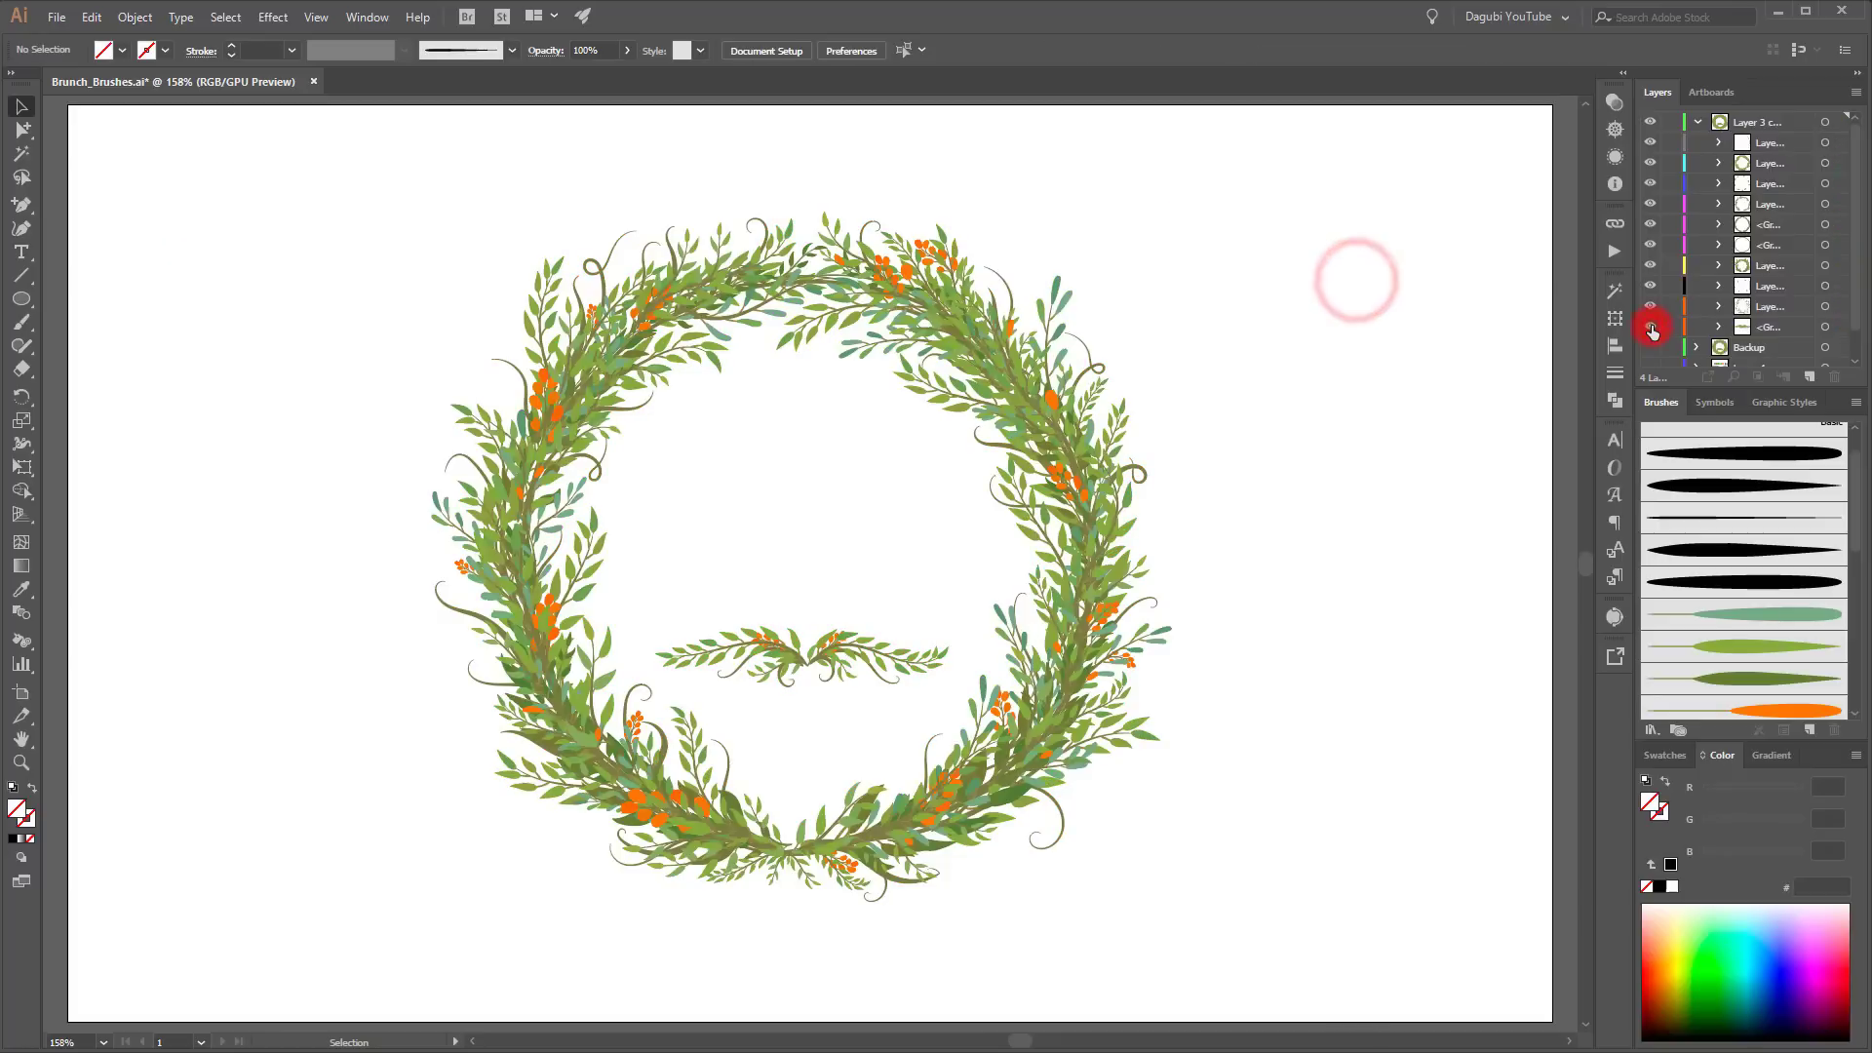
Step: Recolor the wreath's tendril sublayer to brown, with hue 33° and brightness 51%
{"action": "left_click", "coordinate": [1823, 307]}
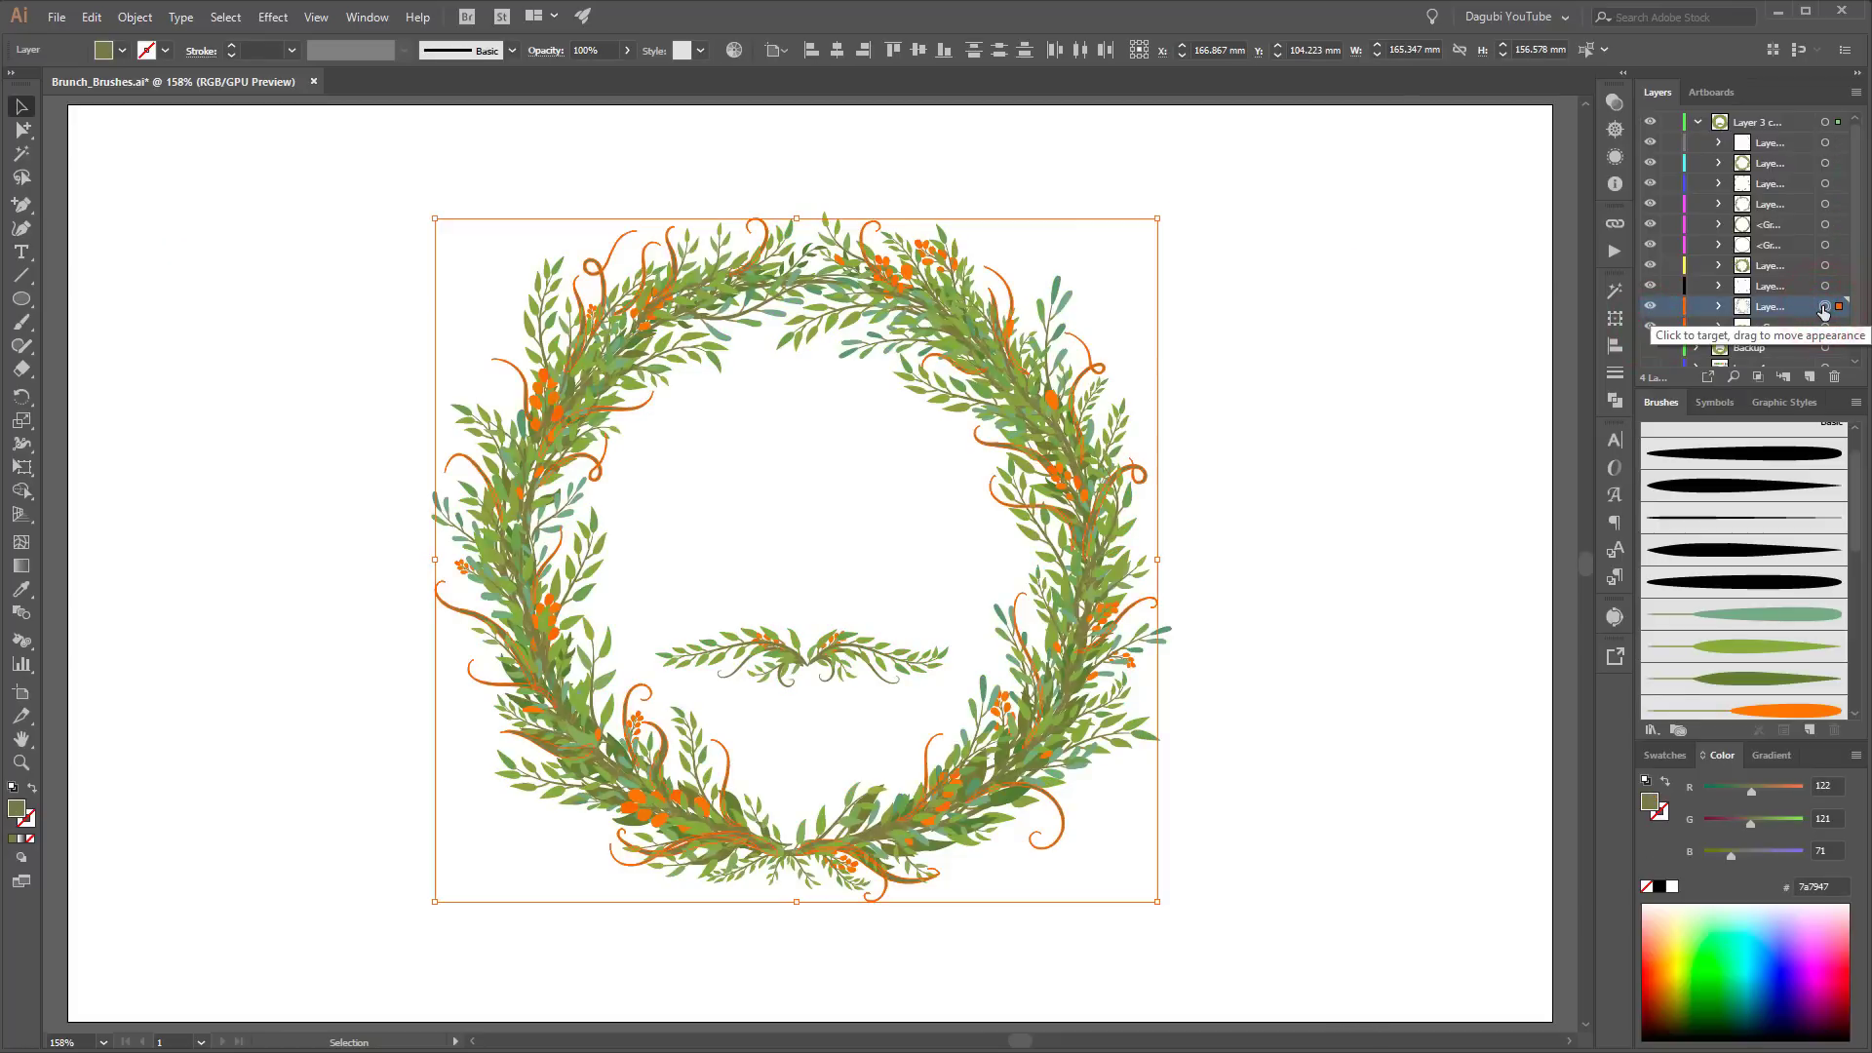
{"action": "left_click", "coordinate": [734, 50]}
{"action": "left_click", "coordinate": [1412, 169]}
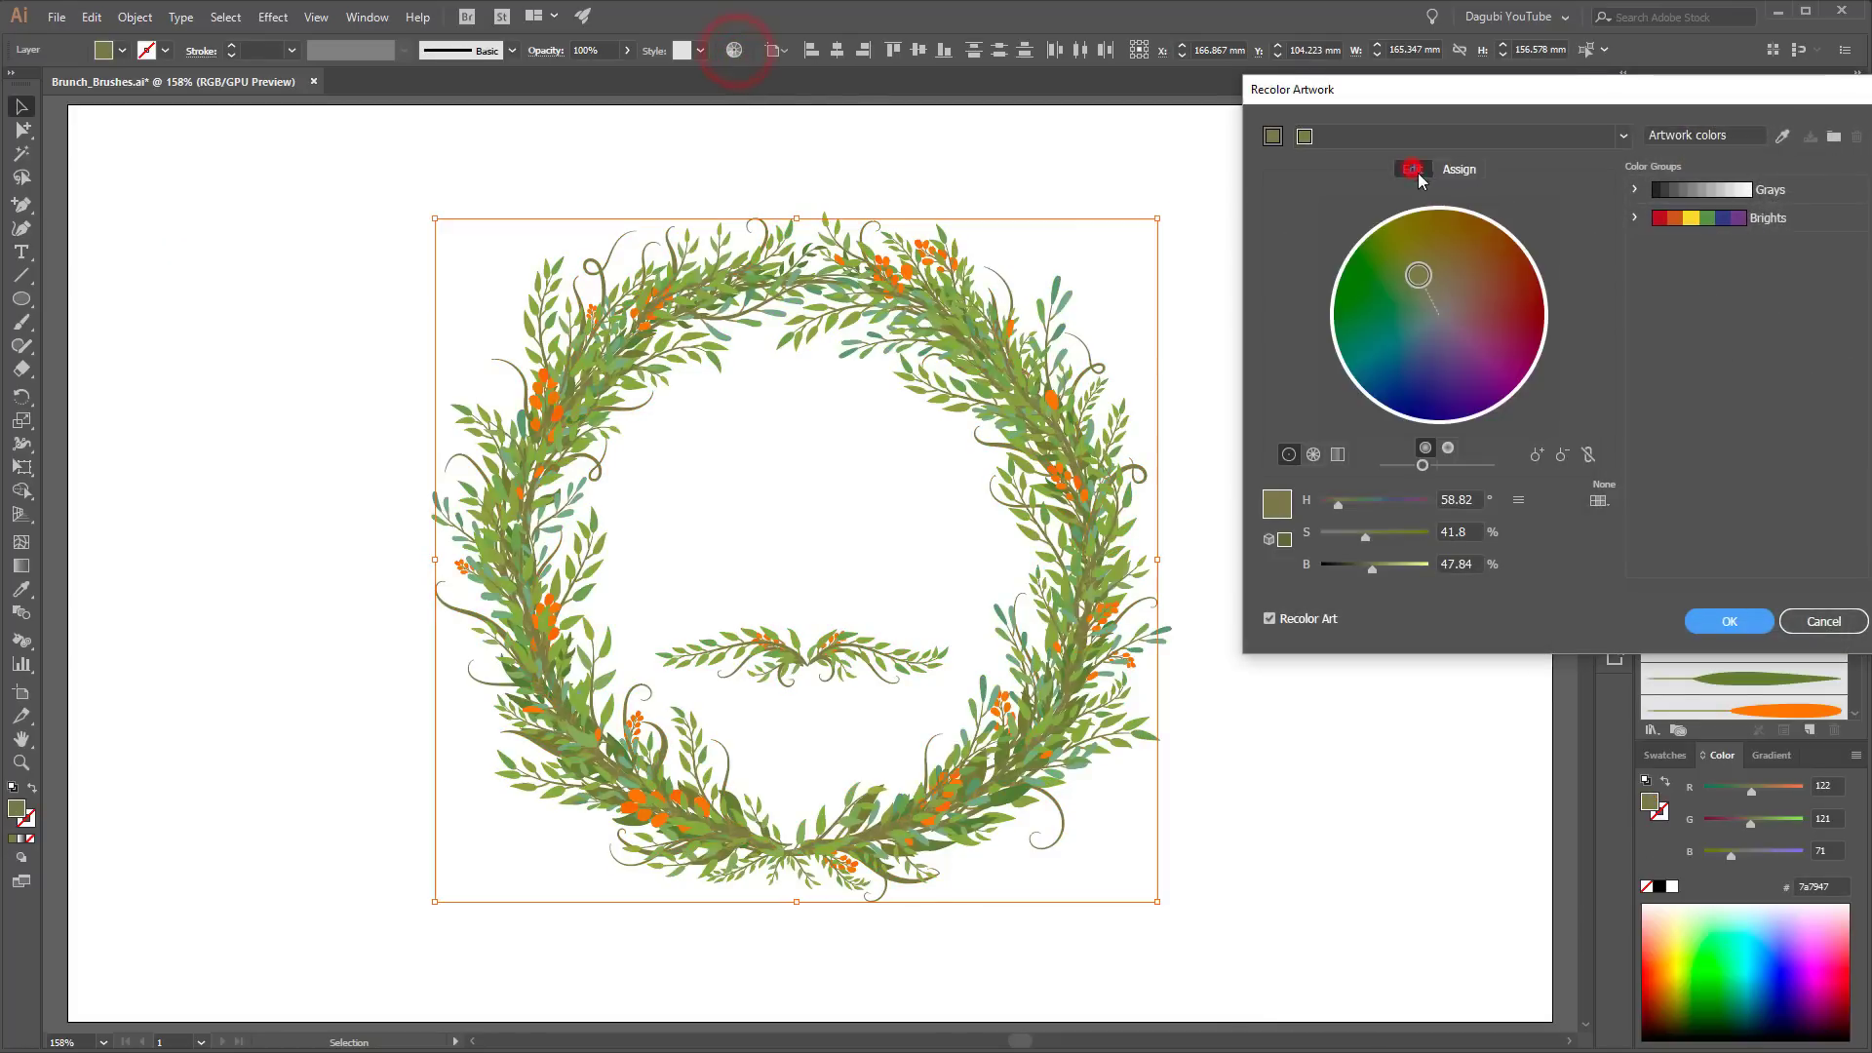
{"action": "left_click", "coordinate": [1589, 455]}
{"action": "left_click_drag", "start_coordinate": [1372, 570], "coordinate": [1377, 570]}
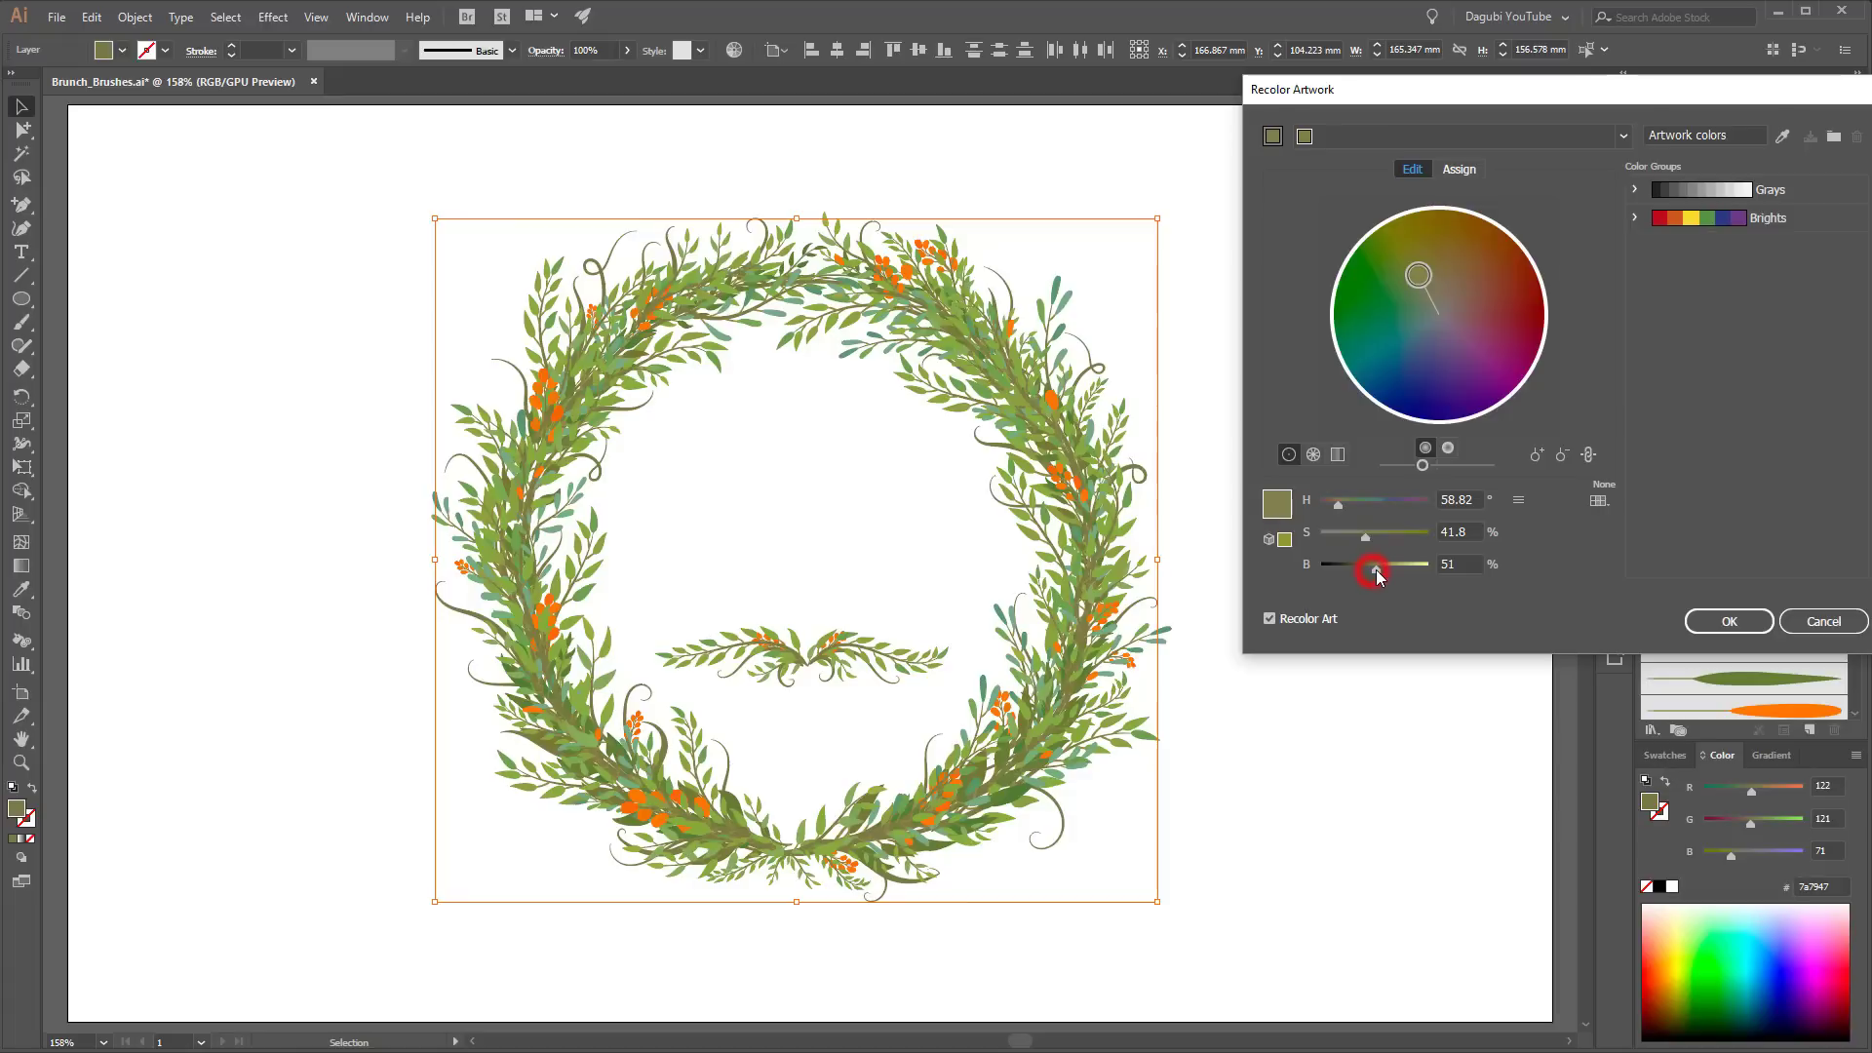
{"action": "mouse_move", "coordinate": [1344, 505]}
{"action": "left_mouse_down"}
{"action": "mouse_move", "coordinate": [1371, 503]}
{"action": "mouse_move", "coordinate": [1335, 505]}
{"action": "left_mouse_up"}
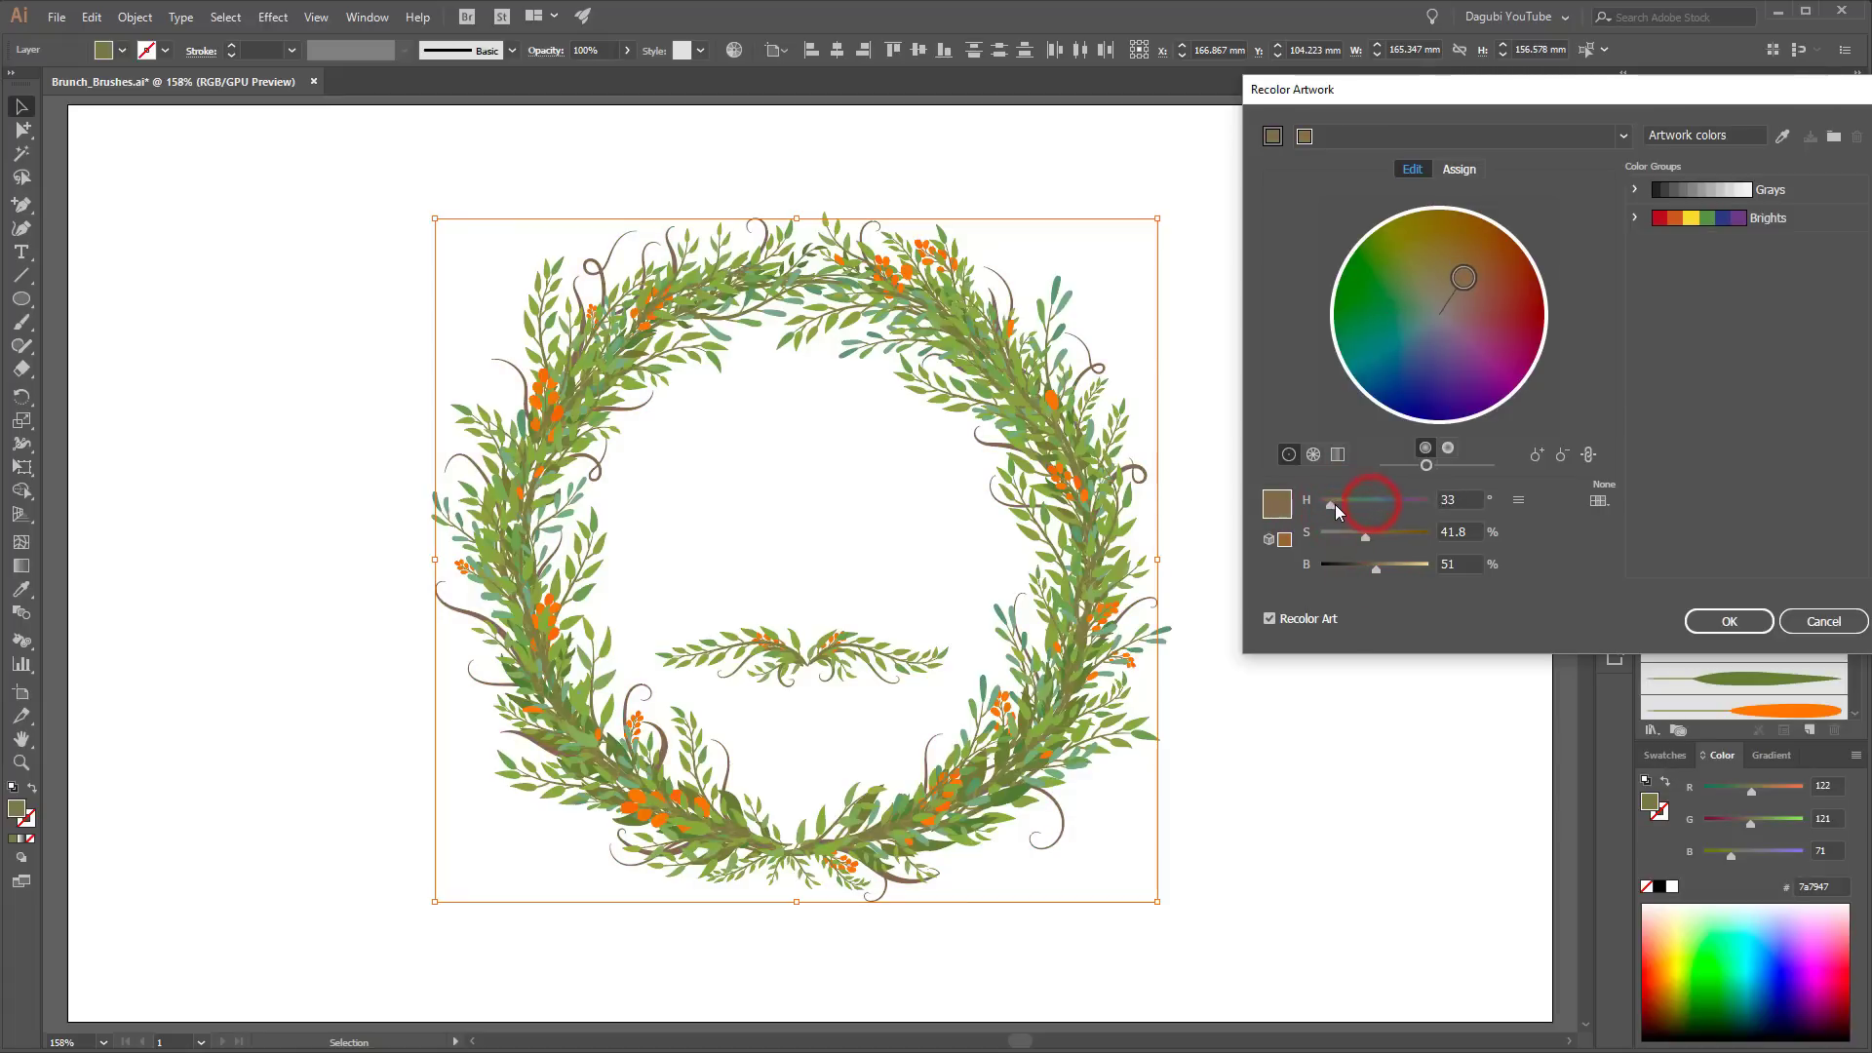
{"action": "left_click", "coordinate": [1729, 622]}
Step: Hide and show the yellow-coded sublayer of the Layer 3 copy to identify its branches, and select its artwork
{"action": "left_click", "coordinate": [1792, 265]}
{"action": "left_click", "coordinate": [1647, 266]}
{"action": "left_click", "coordinate": [1648, 266]}
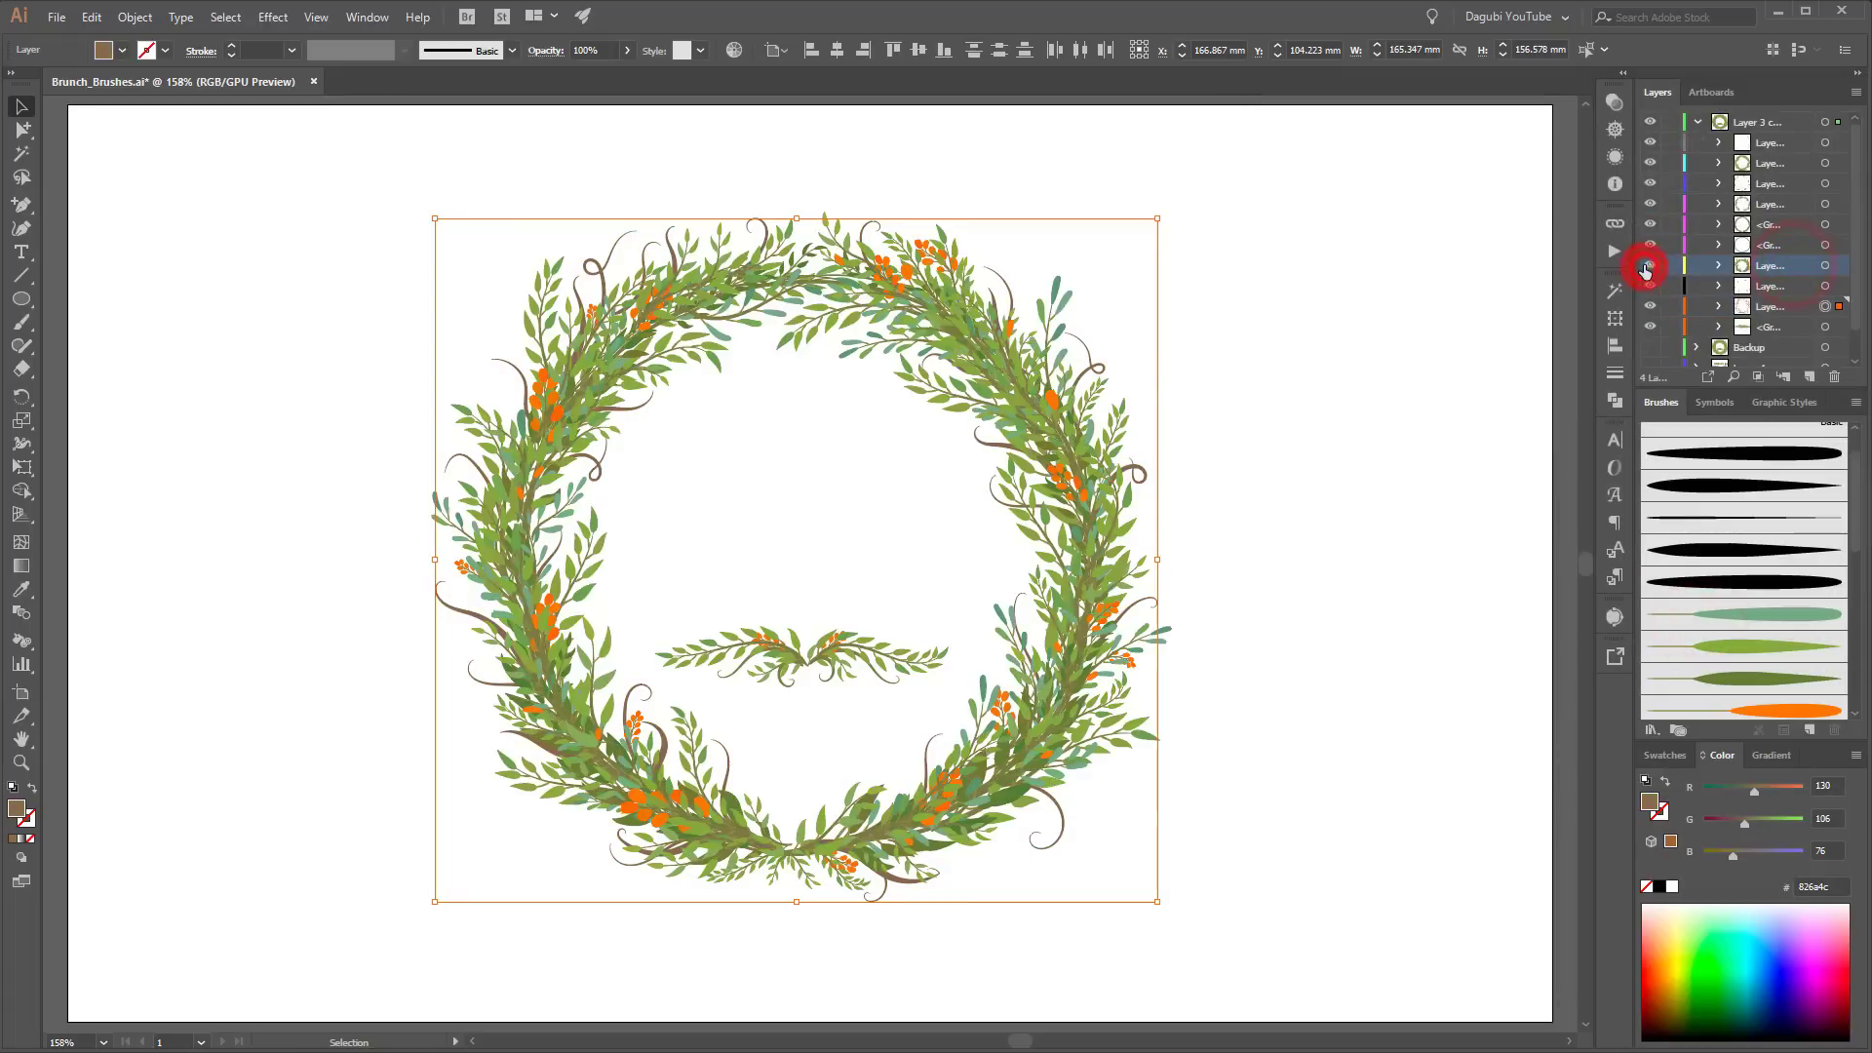
{"action": "left_click", "coordinate": [1827, 270]}
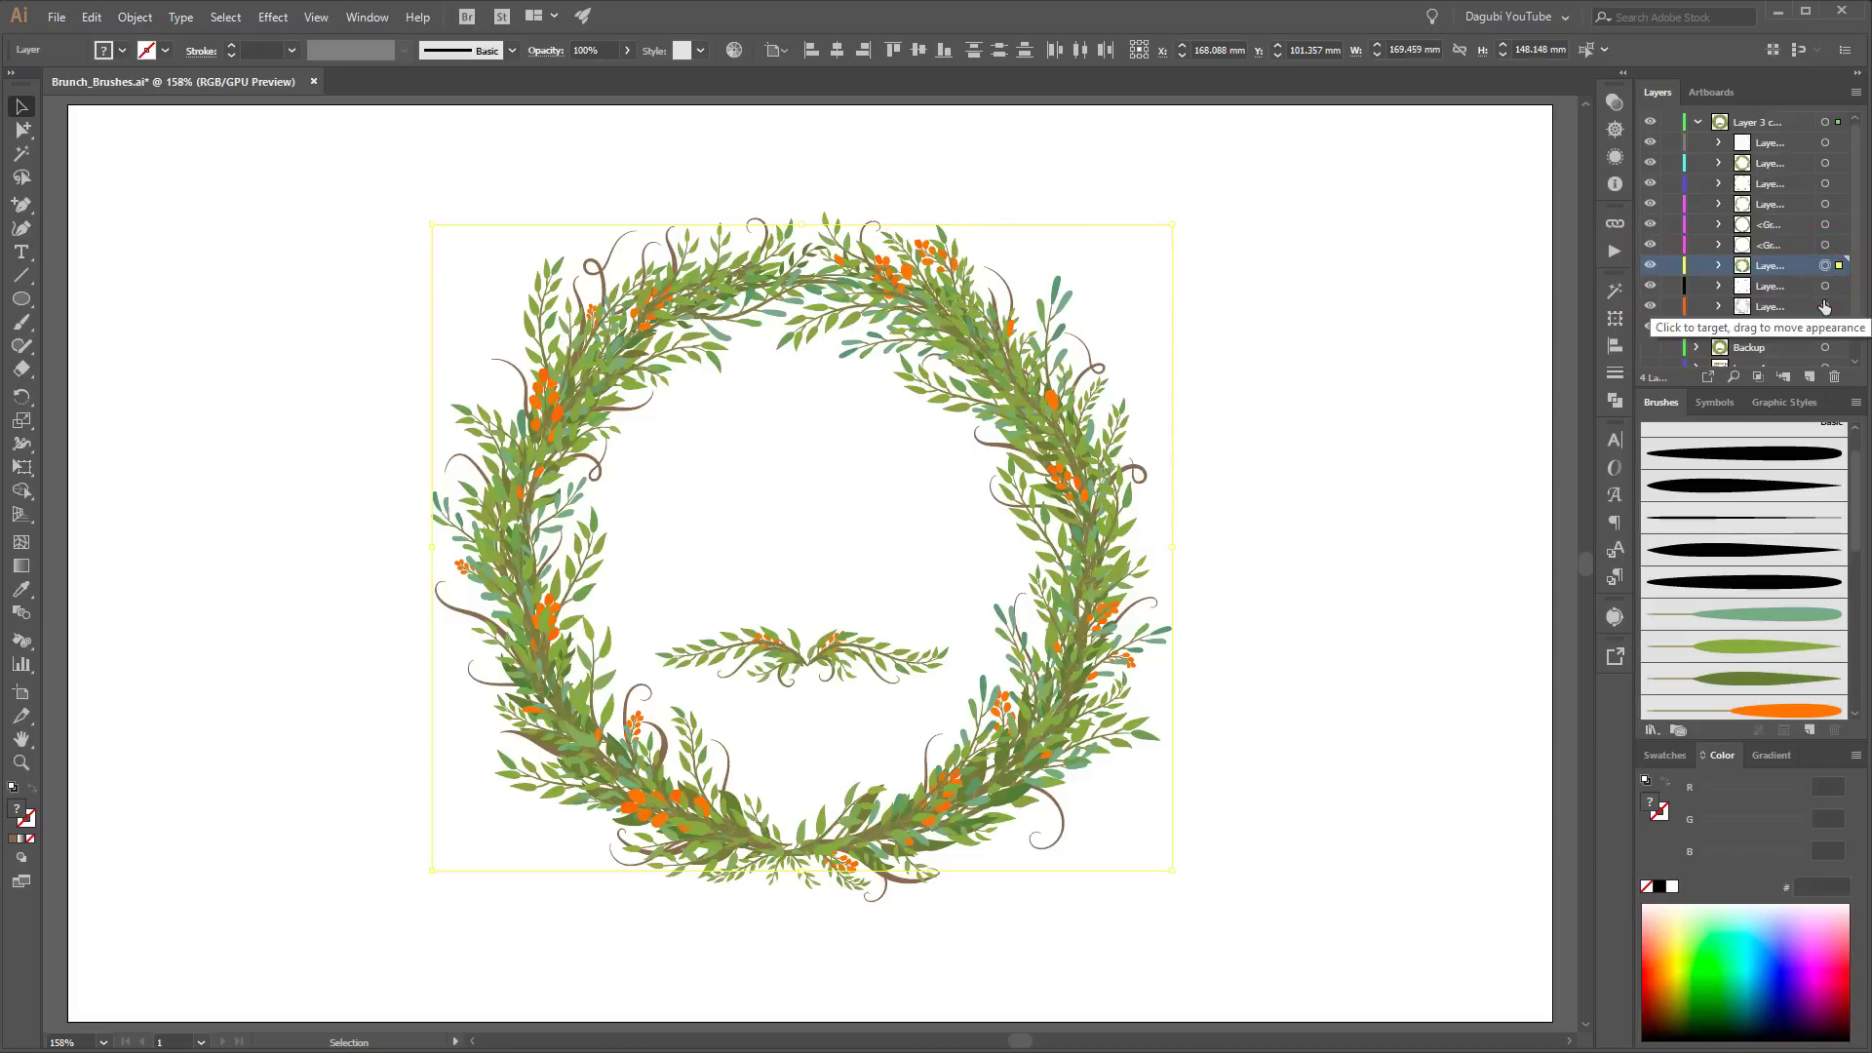
Step: Identify the upper leaf group in the Layer 3 copy and darken it with Recolor Artwork, linking the harmony colors and setting brightness to 46%
{"action": "left_click", "coordinate": [1826, 225]}
{"action": "left_click", "coordinate": [1649, 224]}
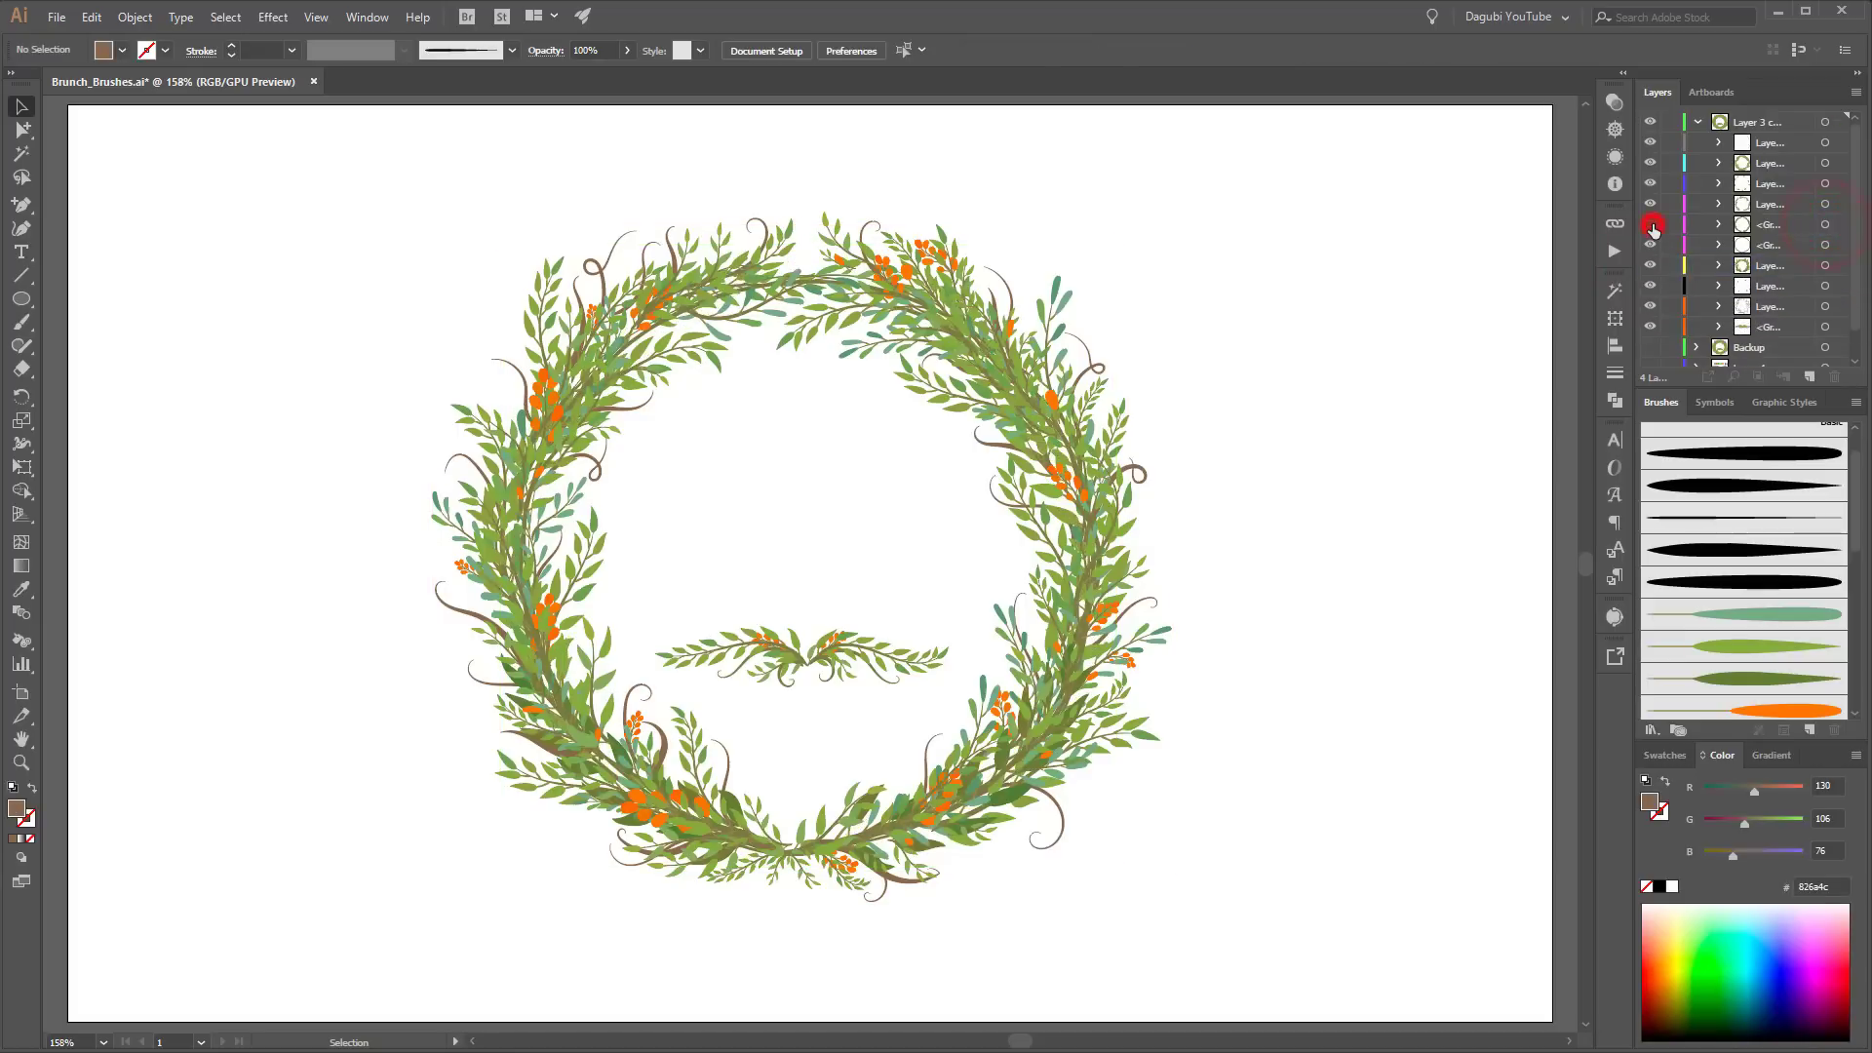
{"action": "left_click", "coordinate": [1650, 224]}
{"action": "left_click", "coordinate": [1824, 223]}
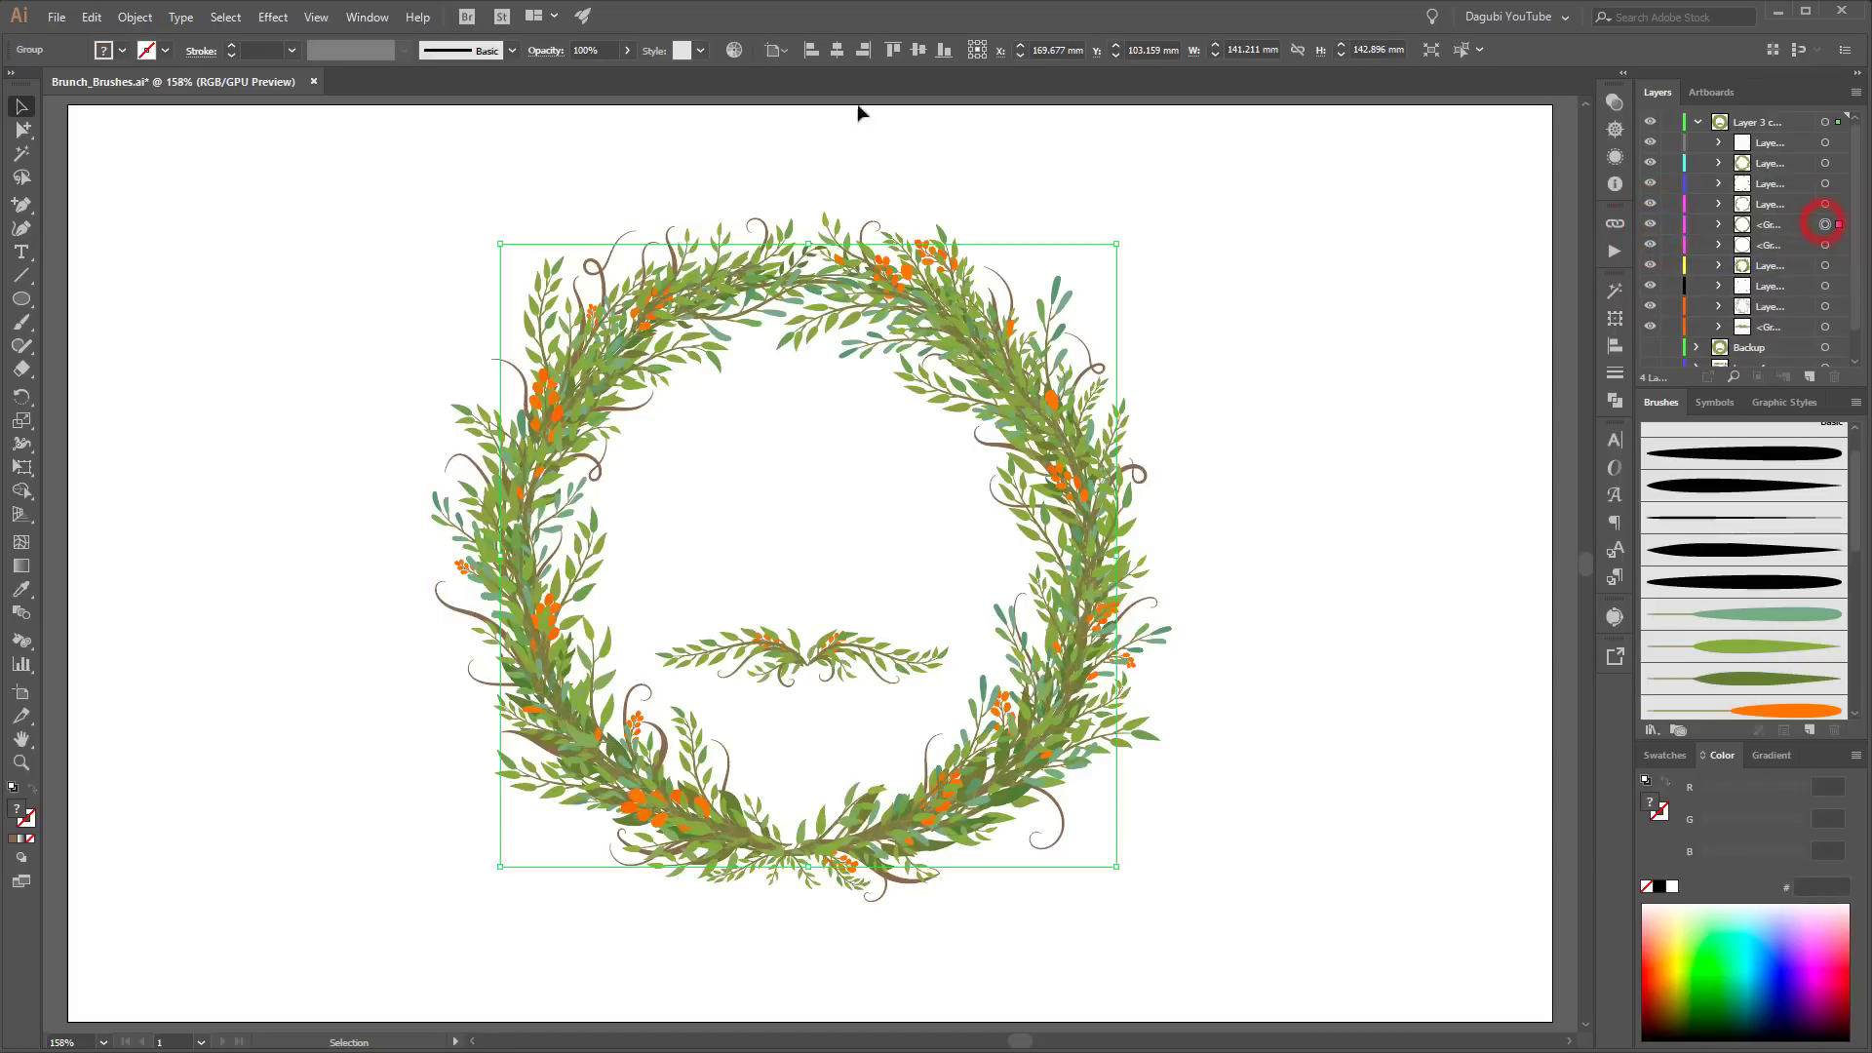
{"action": "left_click", "coordinate": [733, 50]}
{"action": "left_click", "coordinate": [1413, 169]}
{"action": "left_click", "coordinate": [1589, 454]}
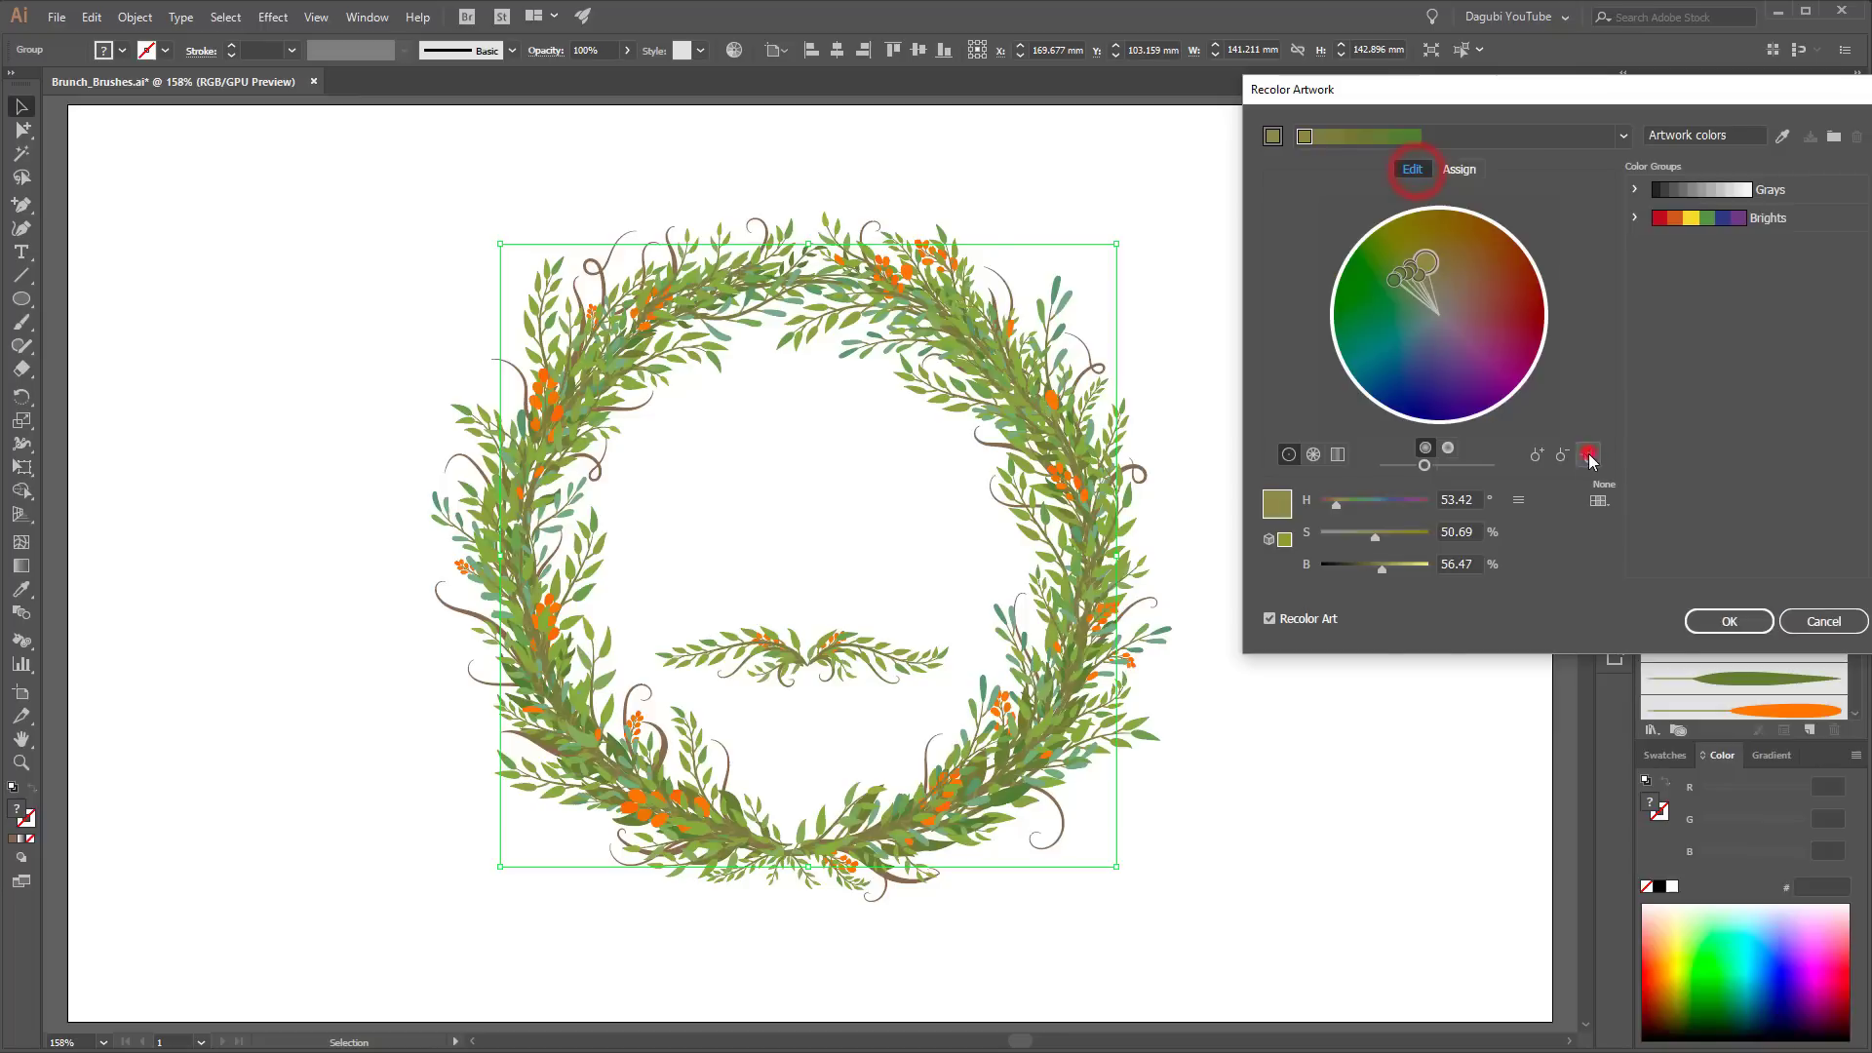
{"action": "left_click_drag", "start_coordinate": [1381, 565], "coordinate": [1370, 566]}
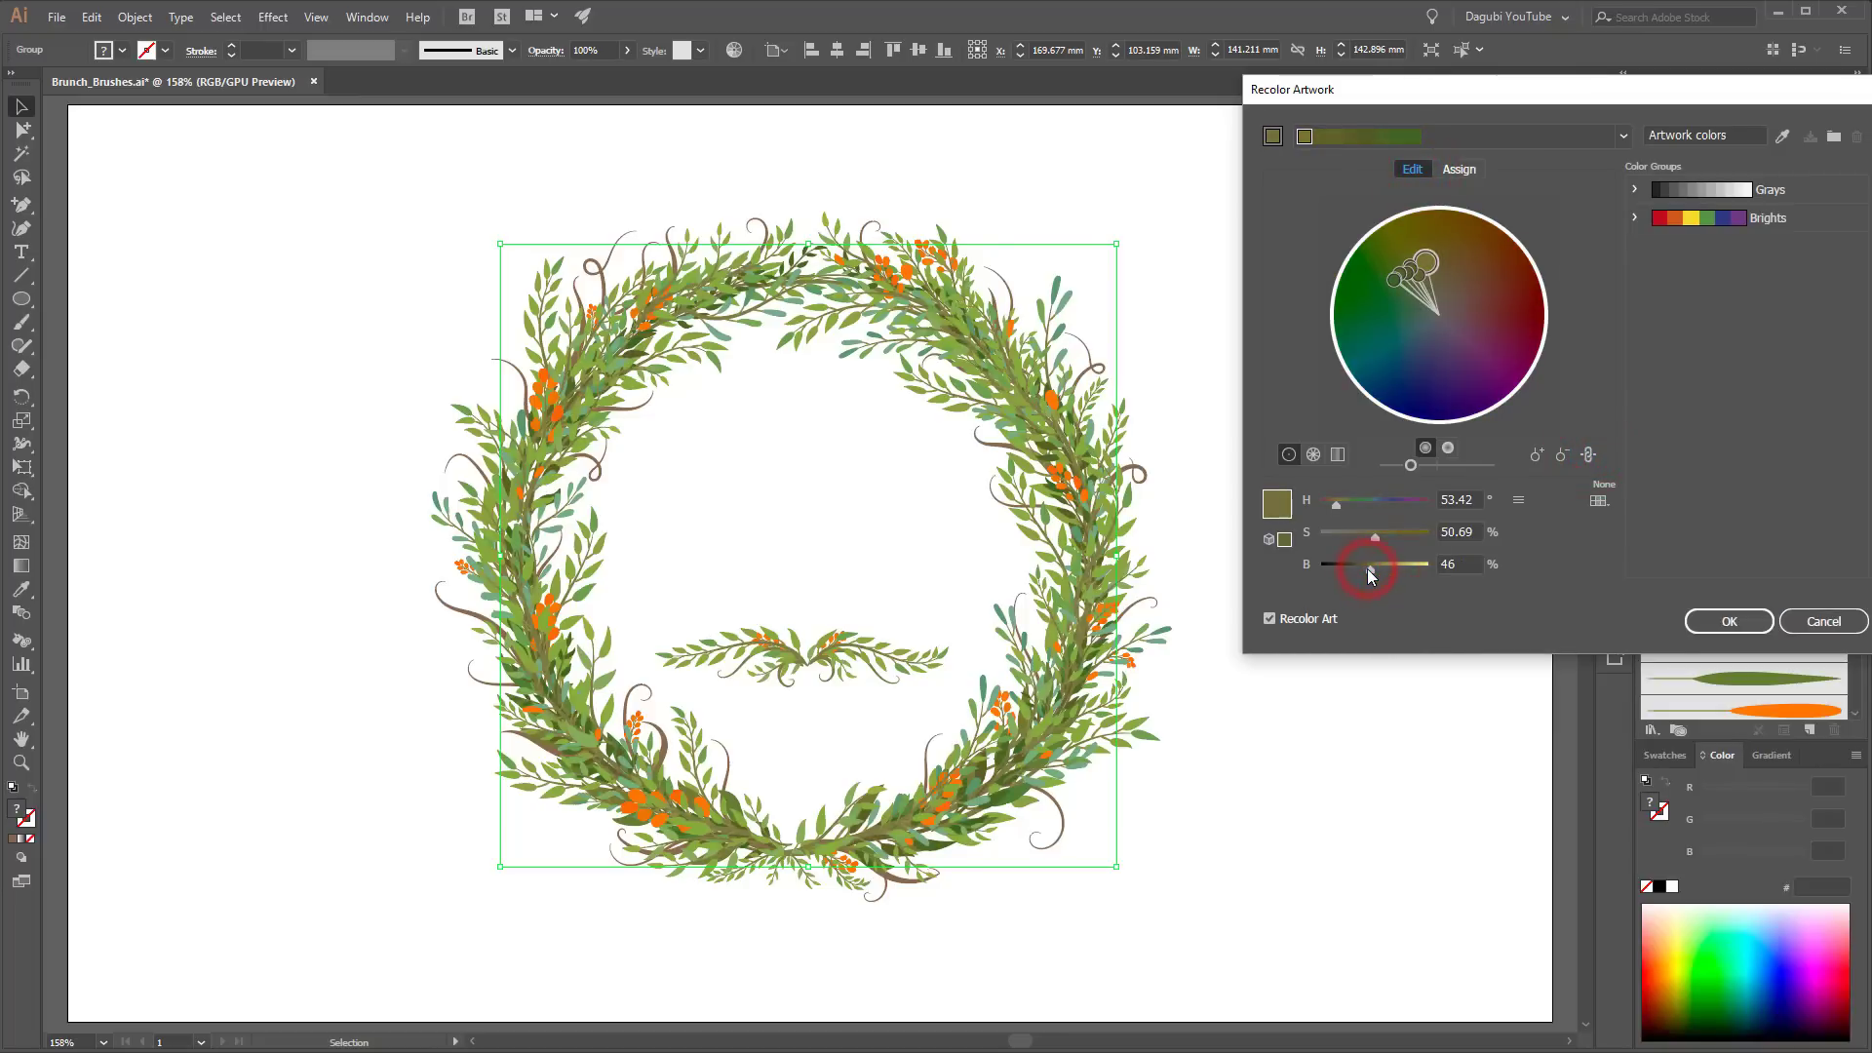
{"action": "left_click", "coordinate": [1701, 621]}
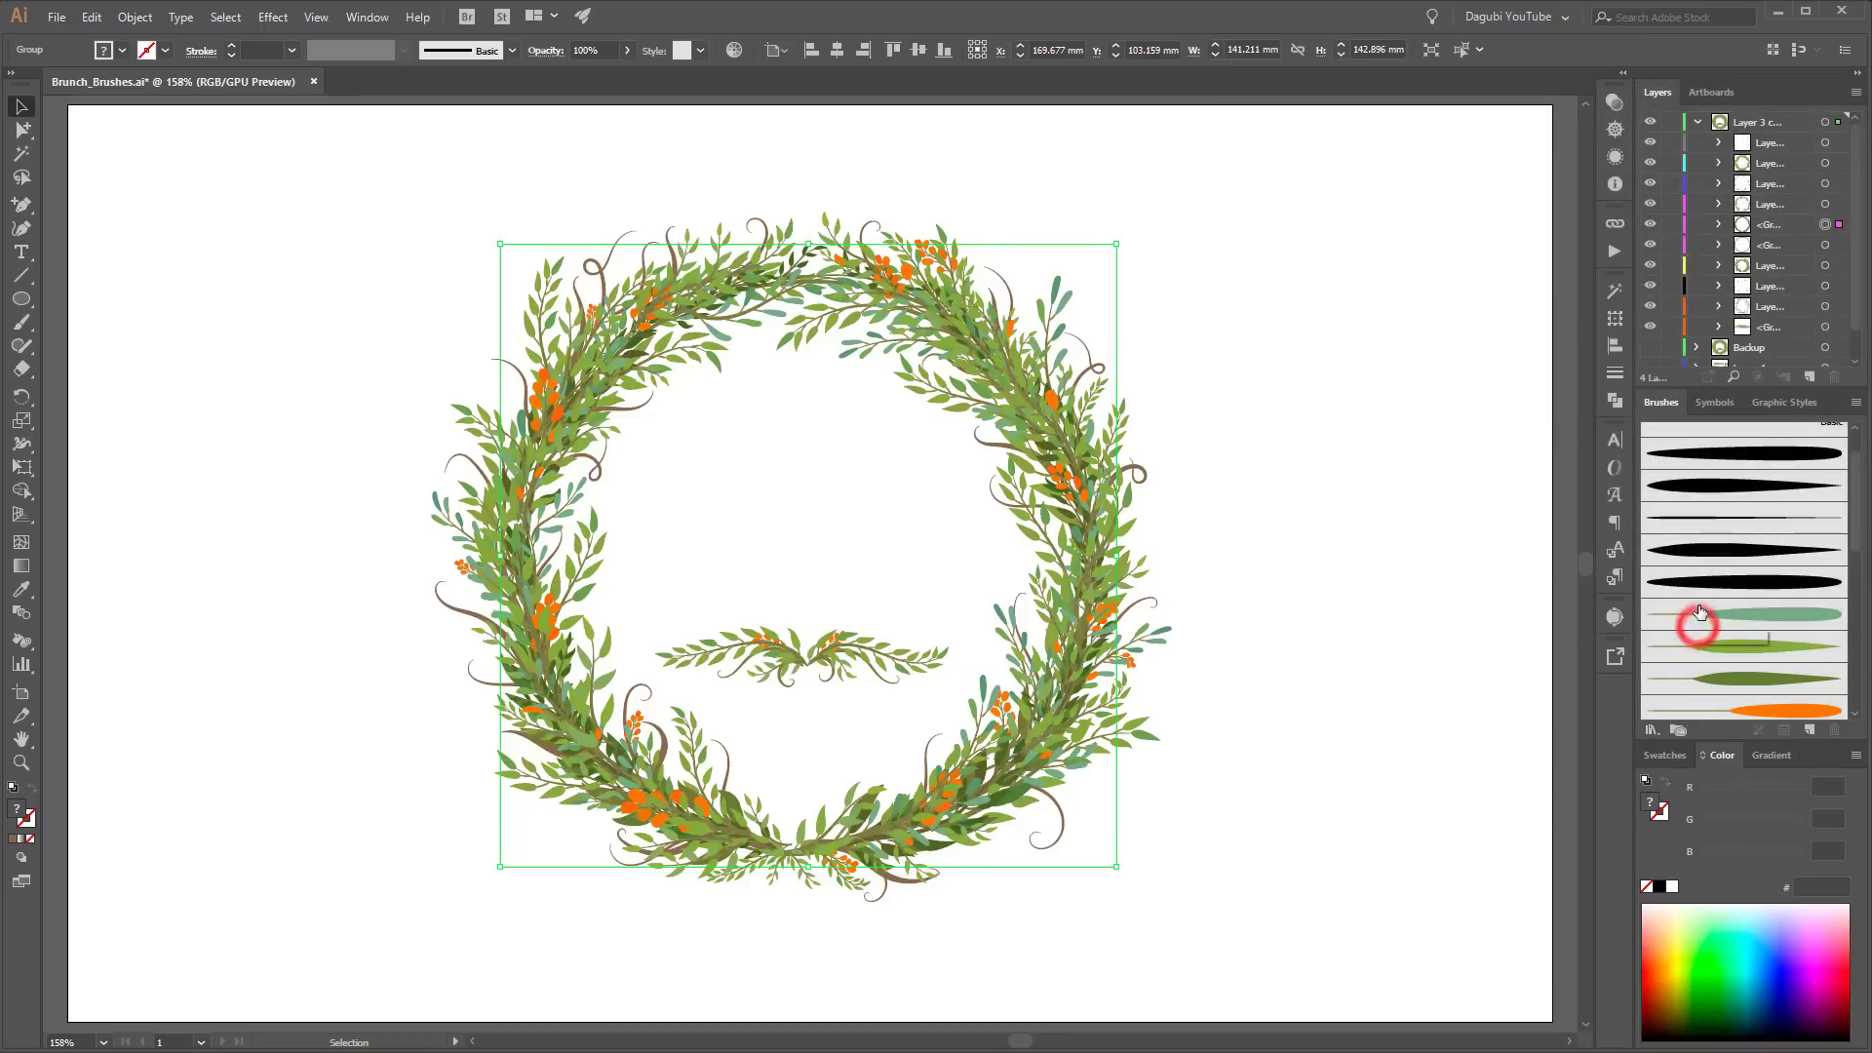
Step: Recolor the sublayer directly above that leaf group with linked harmony colors and saturation set to 62%, and deselect the artwork
{"action": "left_click", "coordinate": [1649, 205]}
{"action": "left_click", "coordinate": [1650, 205]}
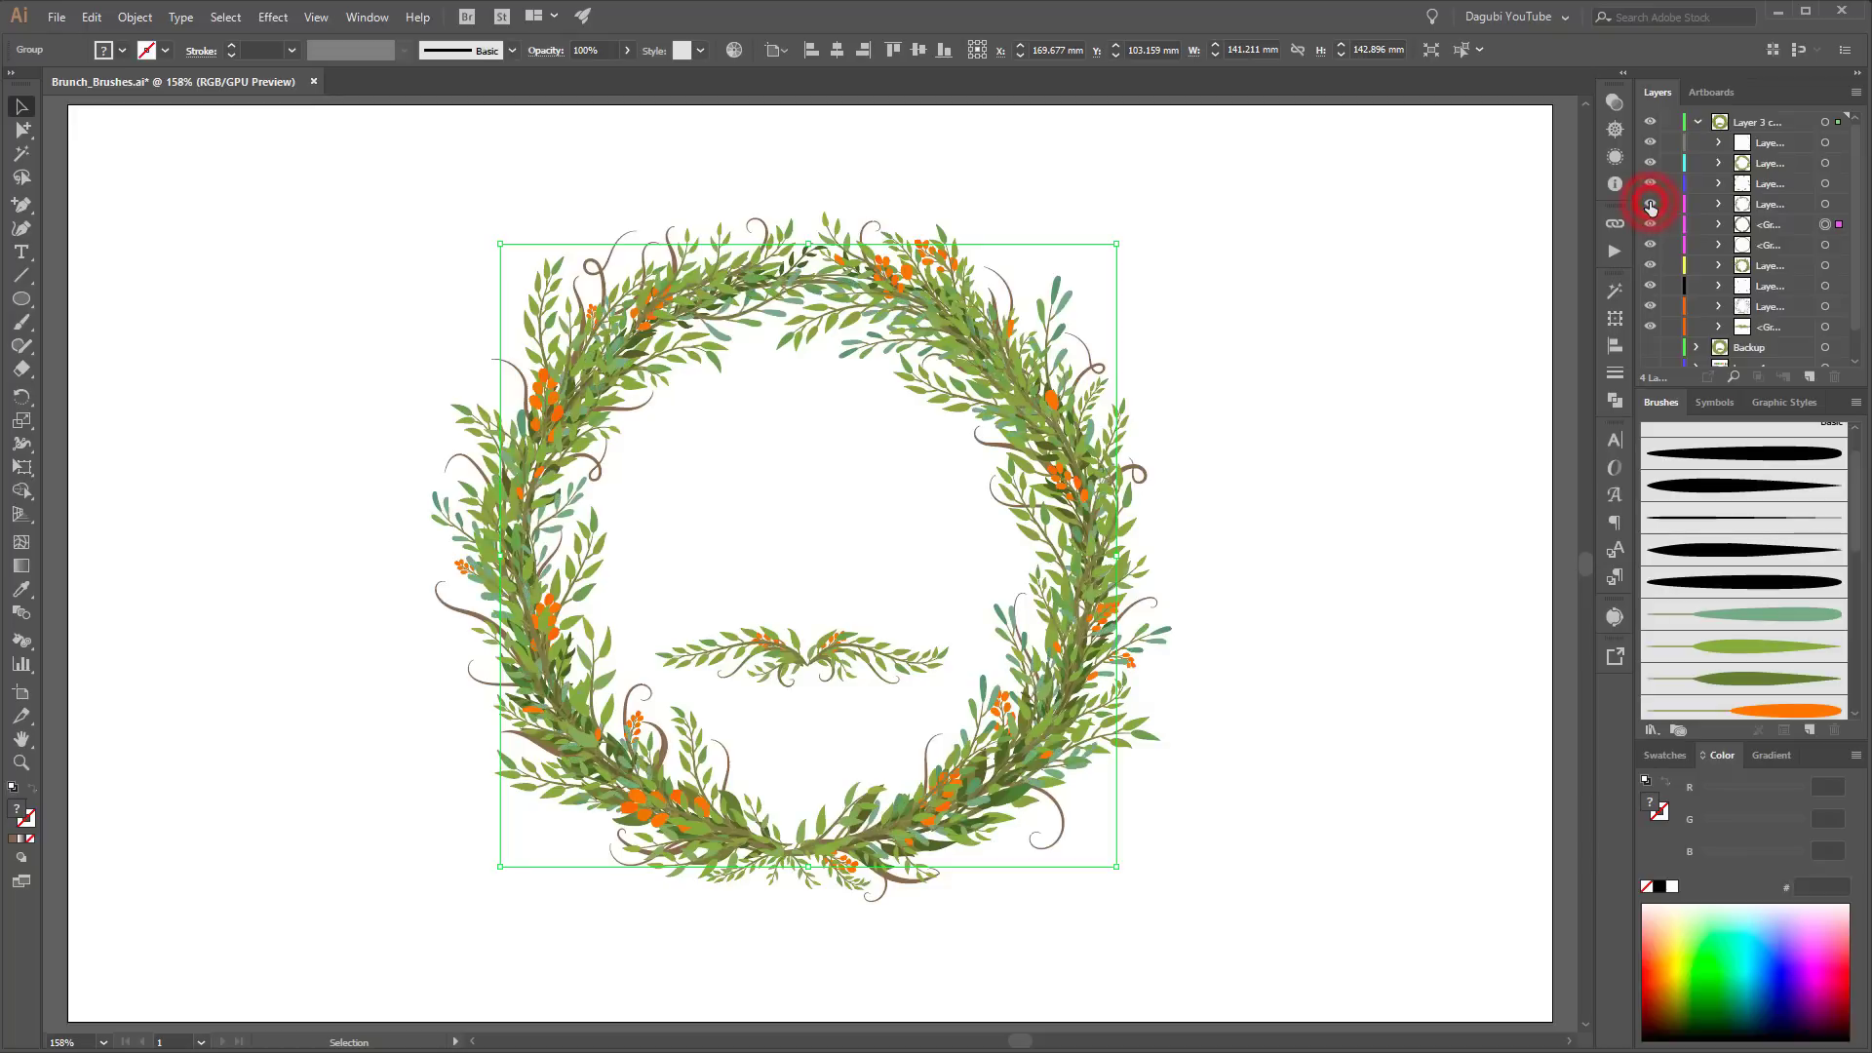
{"action": "left_click", "coordinate": [1827, 205]}
{"action": "left_click", "coordinate": [734, 51]}
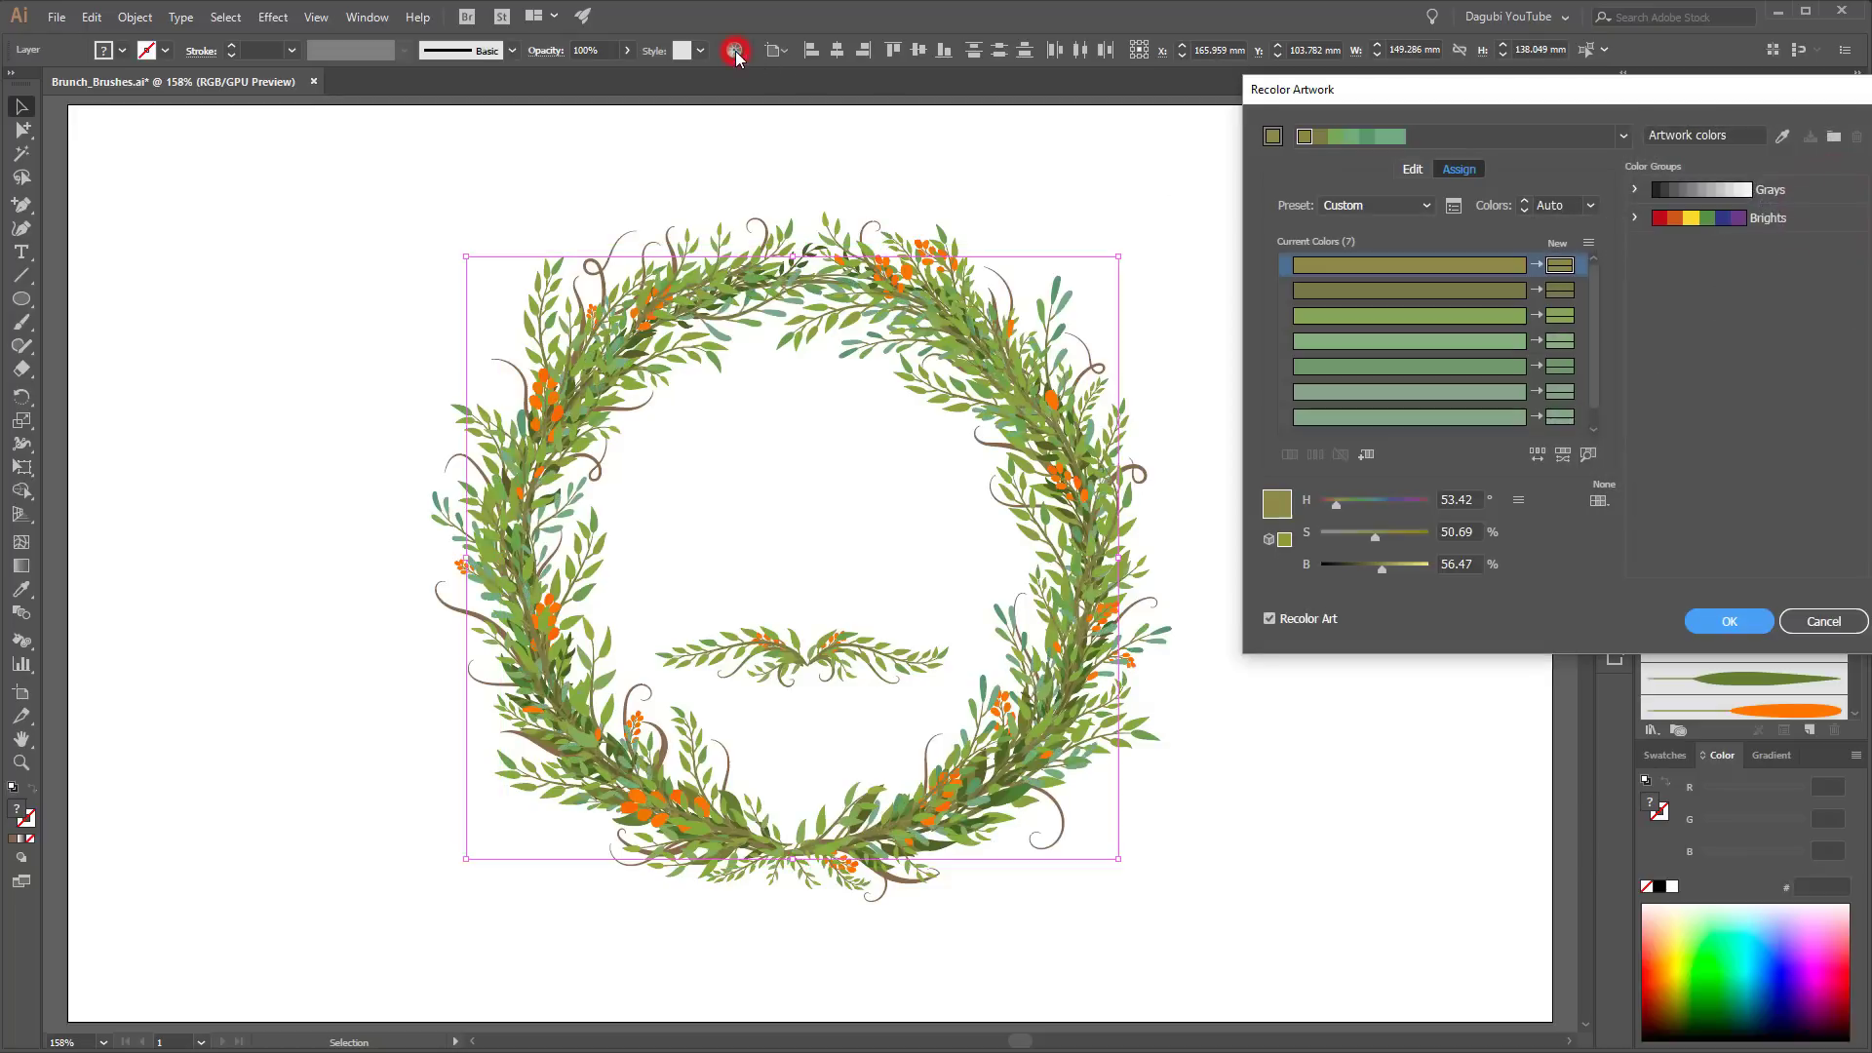
{"action": "left_click", "coordinate": [1410, 169]}
{"action": "left_click", "coordinate": [1589, 454]}
{"action": "left_click_drag", "start_coordinate": [1376, 537], "coordinate": [1393, 543]}
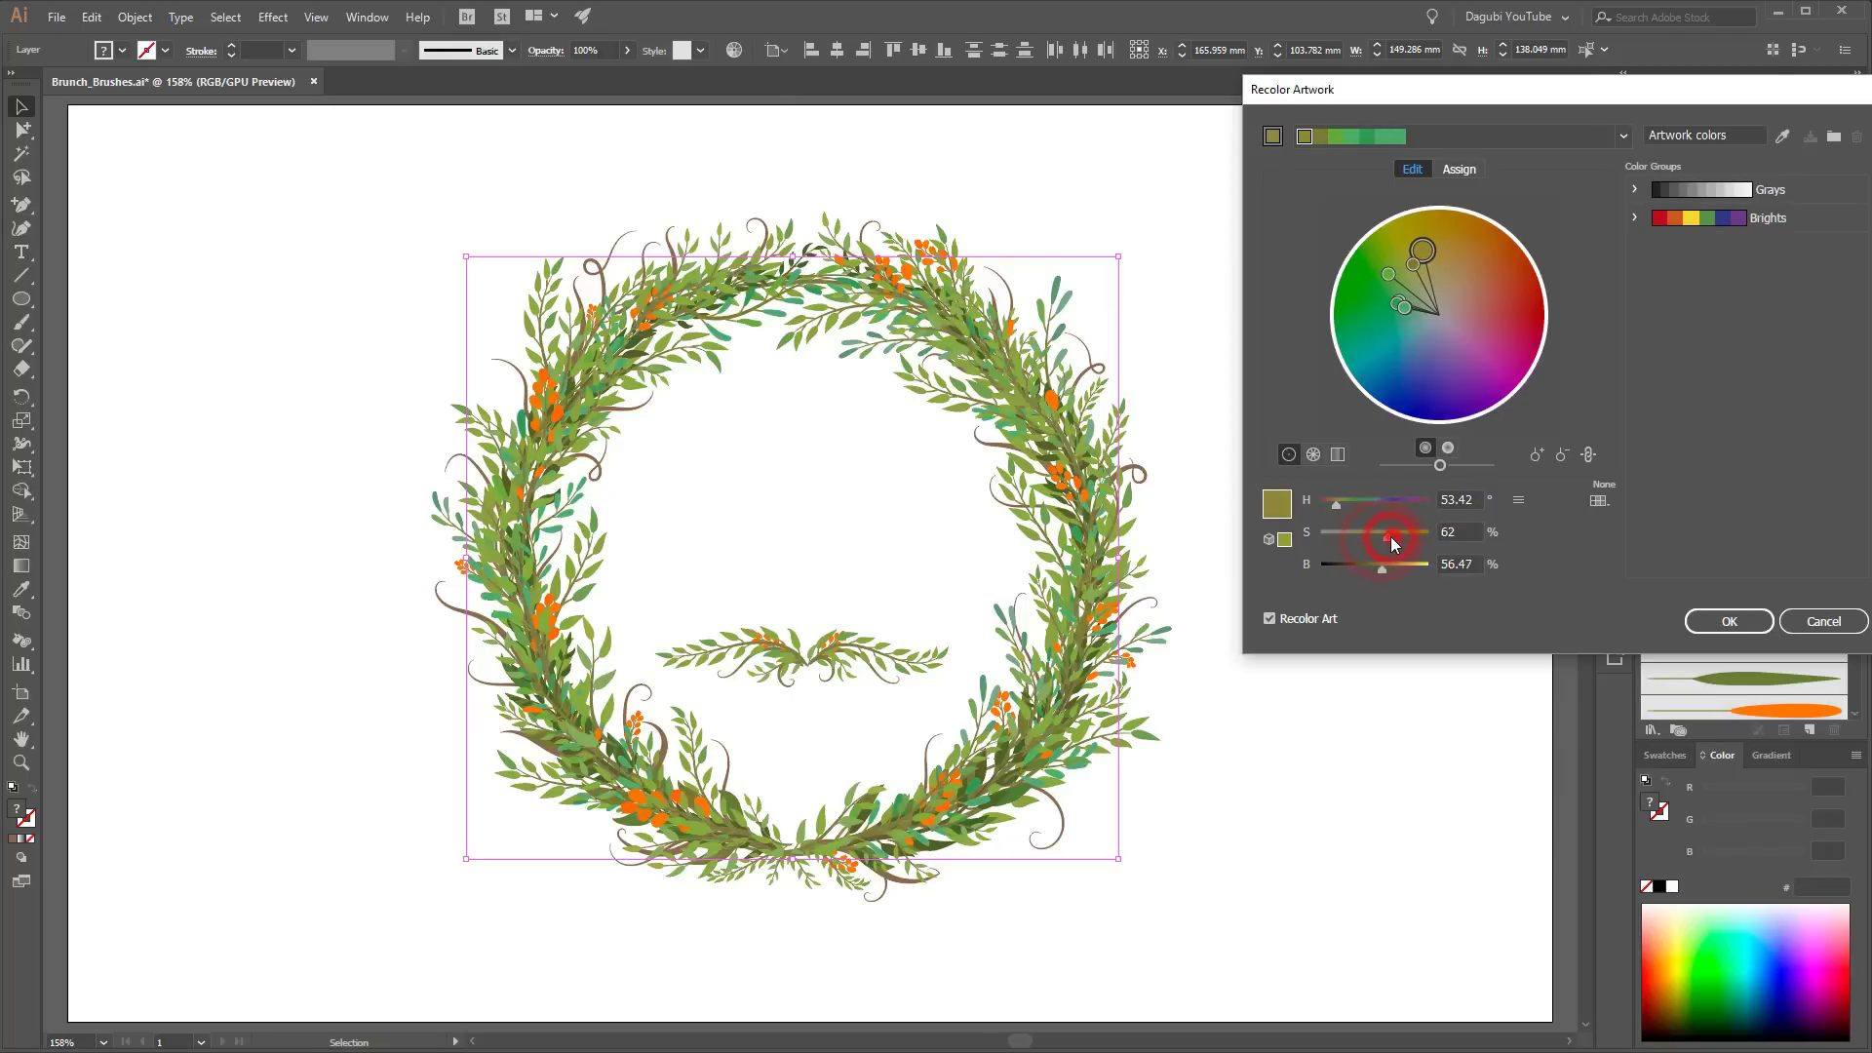
{"action": "left_click", "coordinate": [1734, 620]}
{"action": "left_click", "coordinate": [1443, 302]}
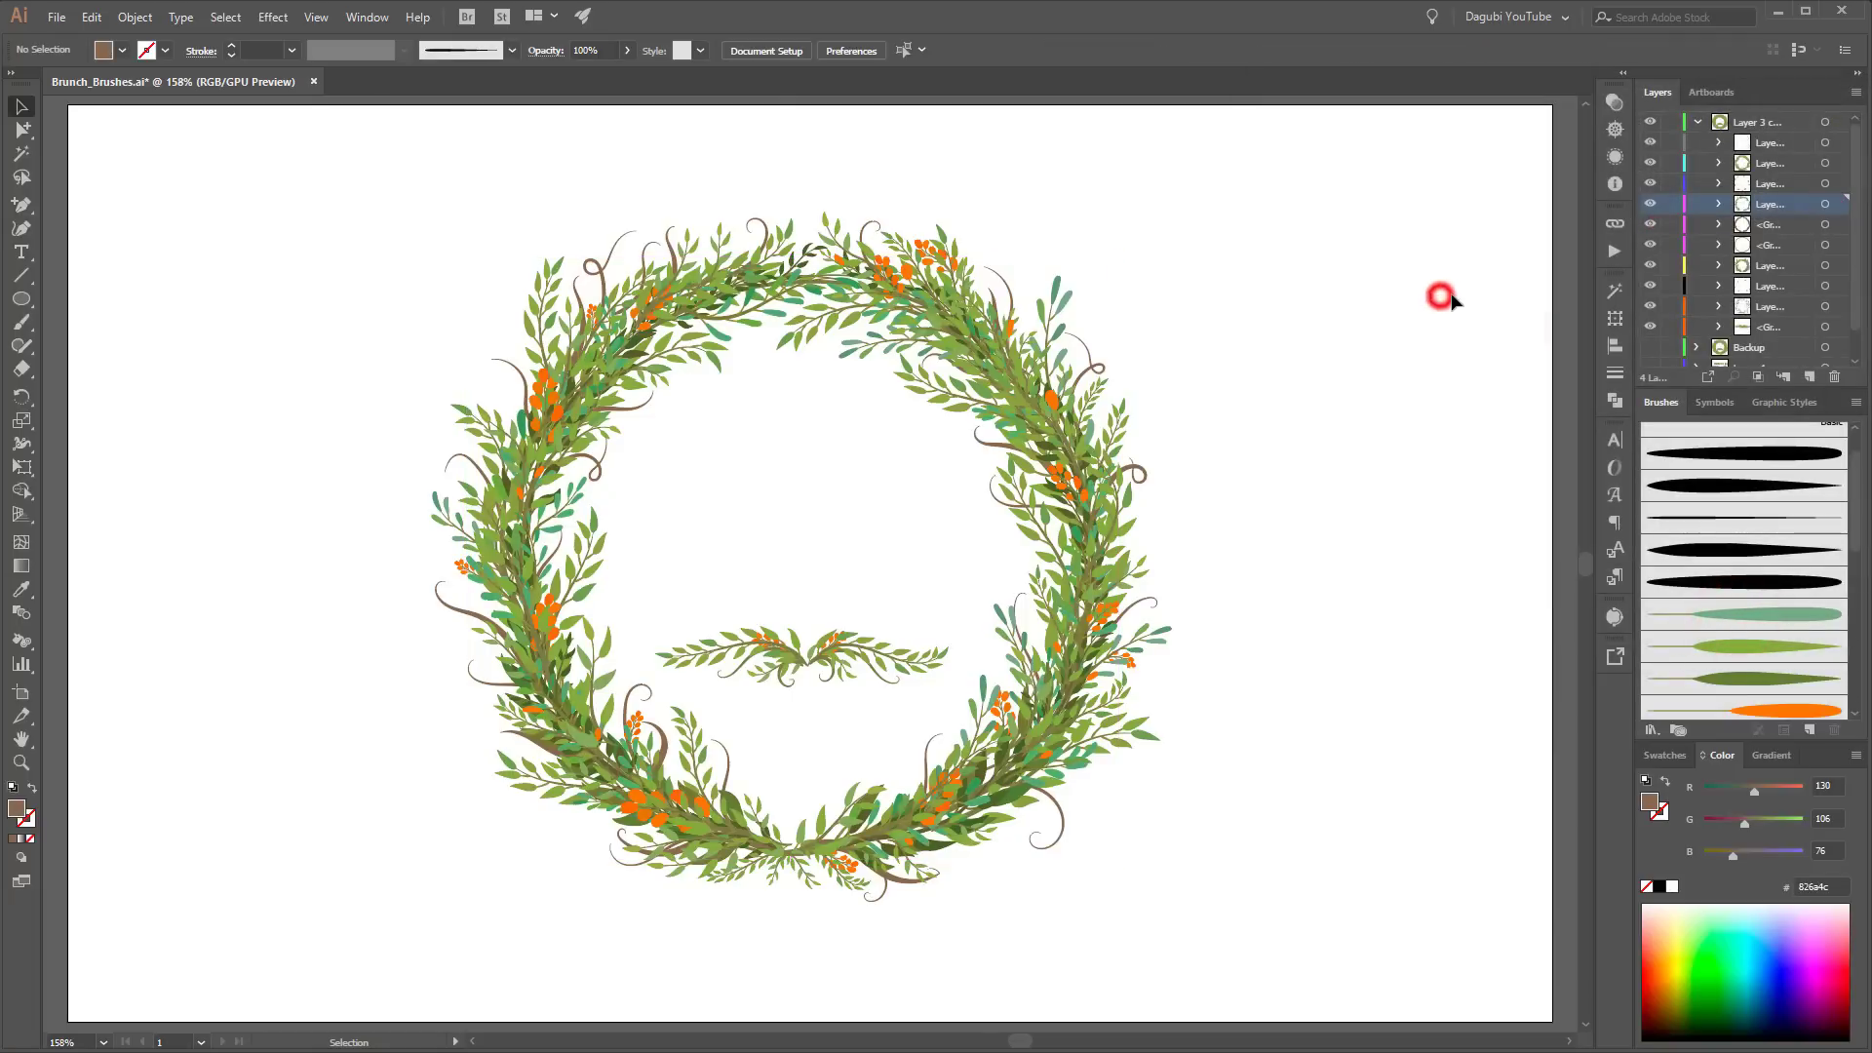